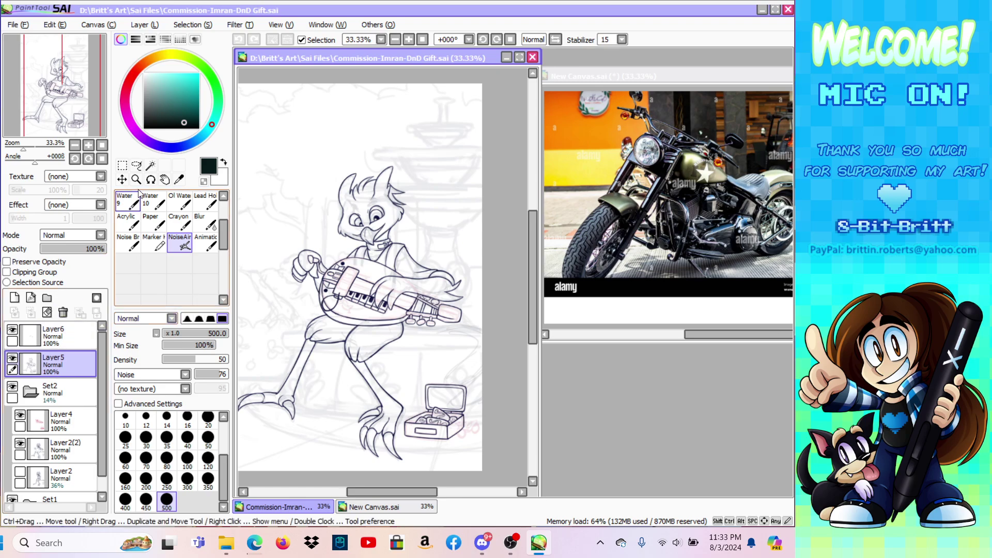
Step: Sample the dark navy line colour from the character's face as the drawing colour
left_click(136, 179)
left_click(178, 181)
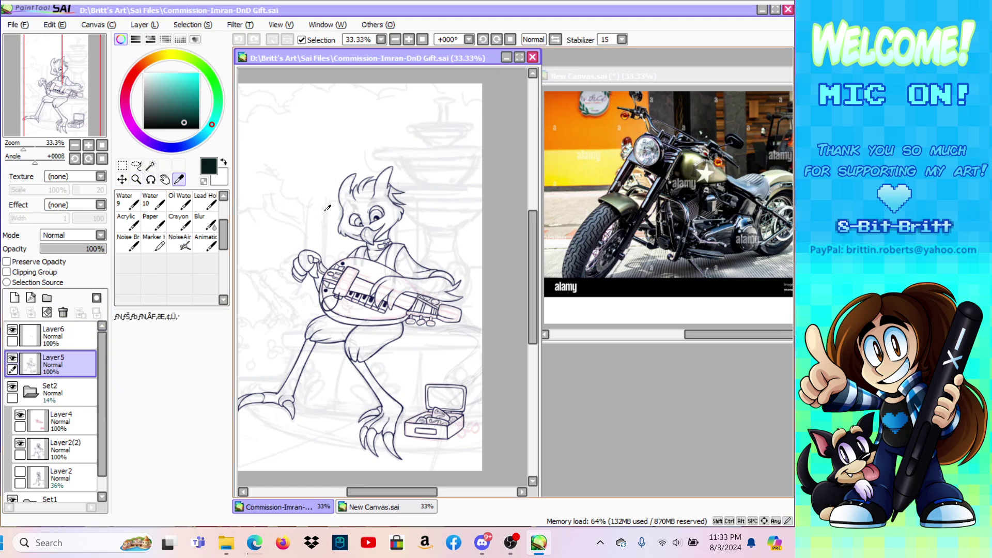
left_click(379, 214)
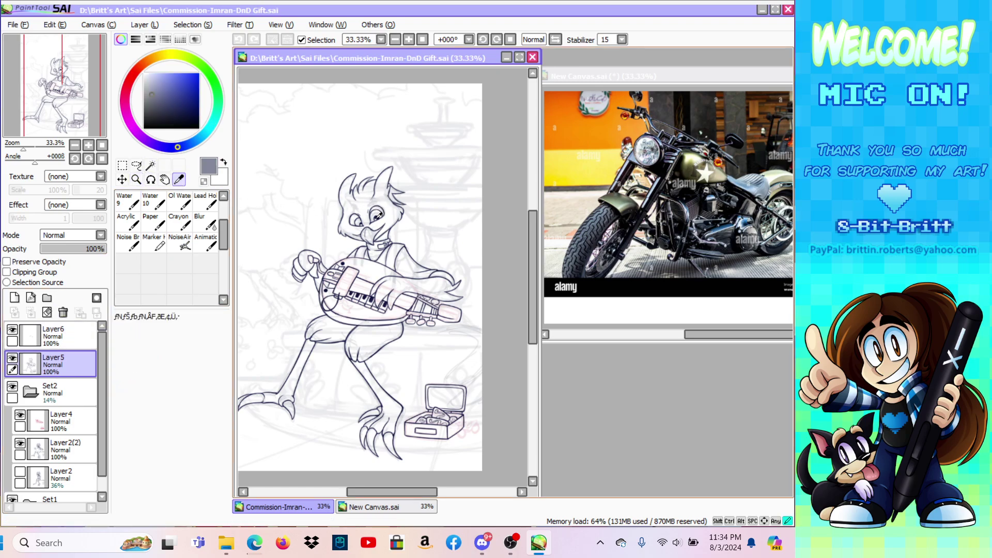
Step: Lower the opacity of the Layer5 line art to 28% so the pink motorcycle sketch beside the chest can be traced
left_click(136, 179)
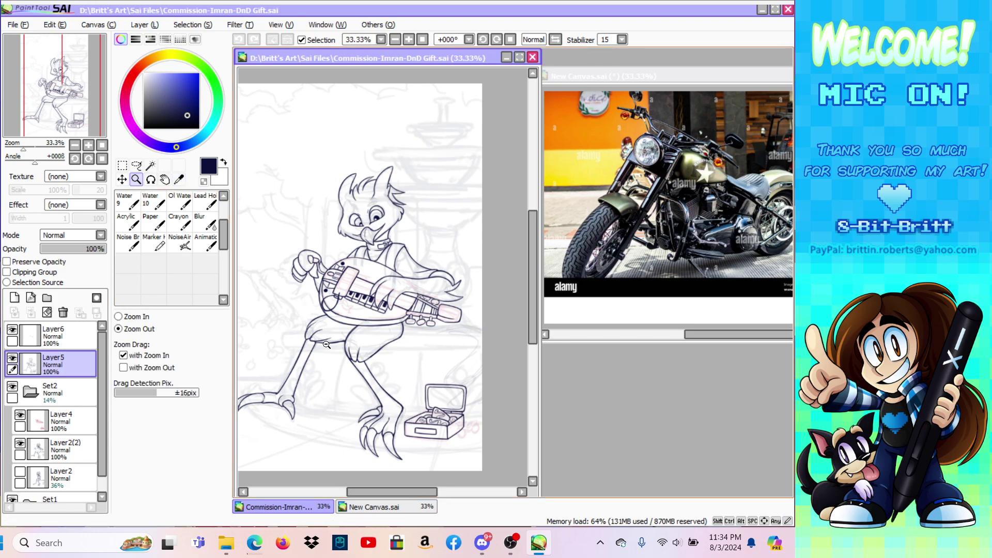
left_click(132, 317)
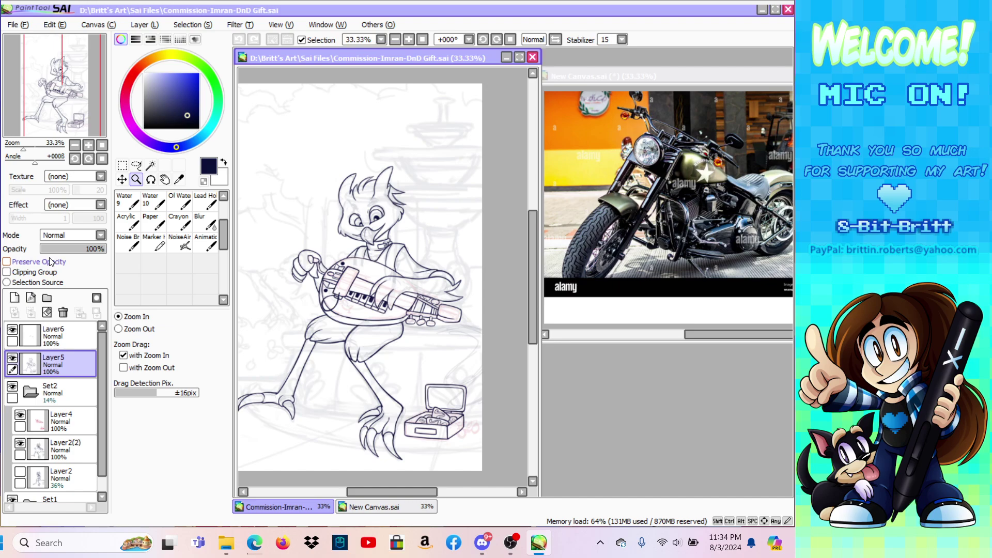
left_click(467, 447)
left_click(469, 448)
left_click(472, 452)
left_click(477, 449)
left_click(478, 446)
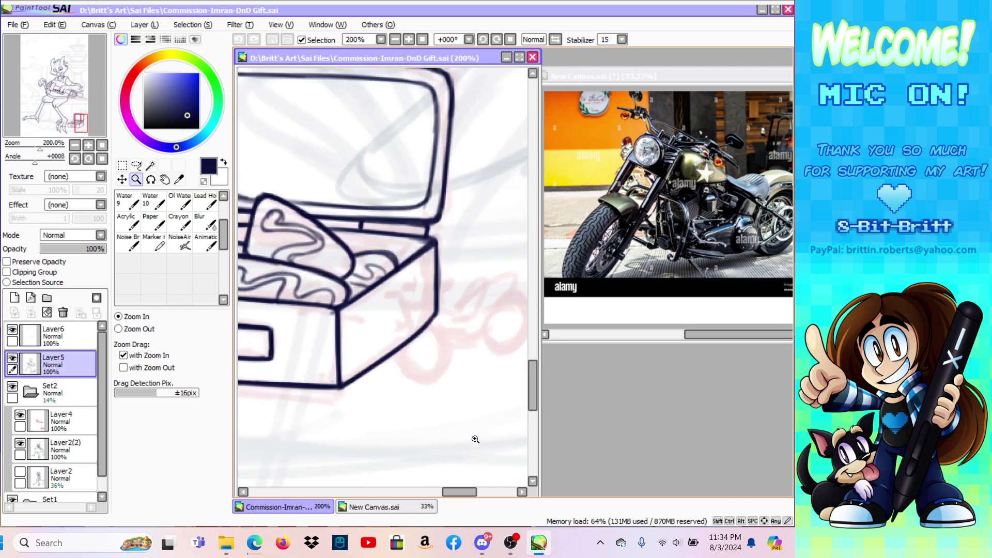
left_click(59, 247)
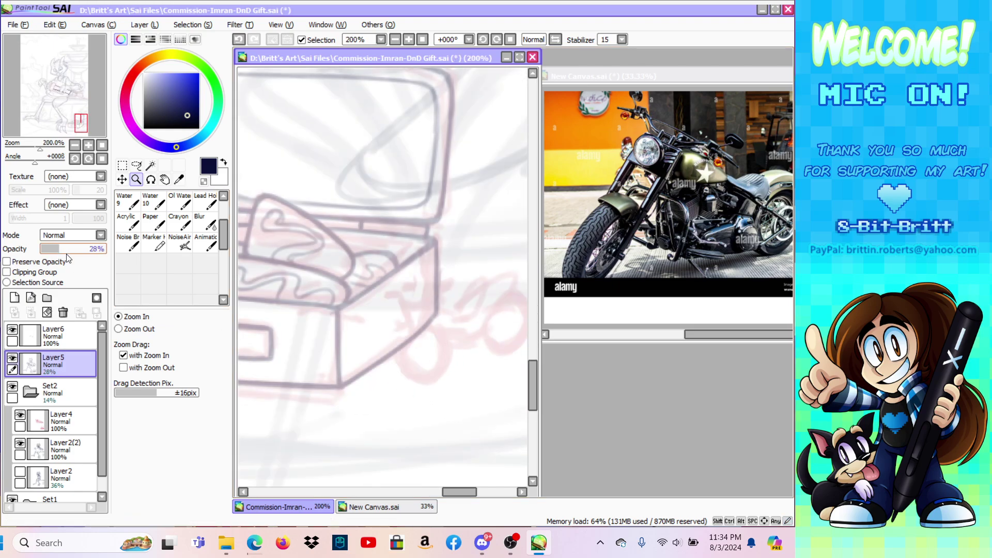
Step: Switch to OBS, check the desktop and microphone levels in the audio mixer, and return to the drawing
left_click(510, 543)
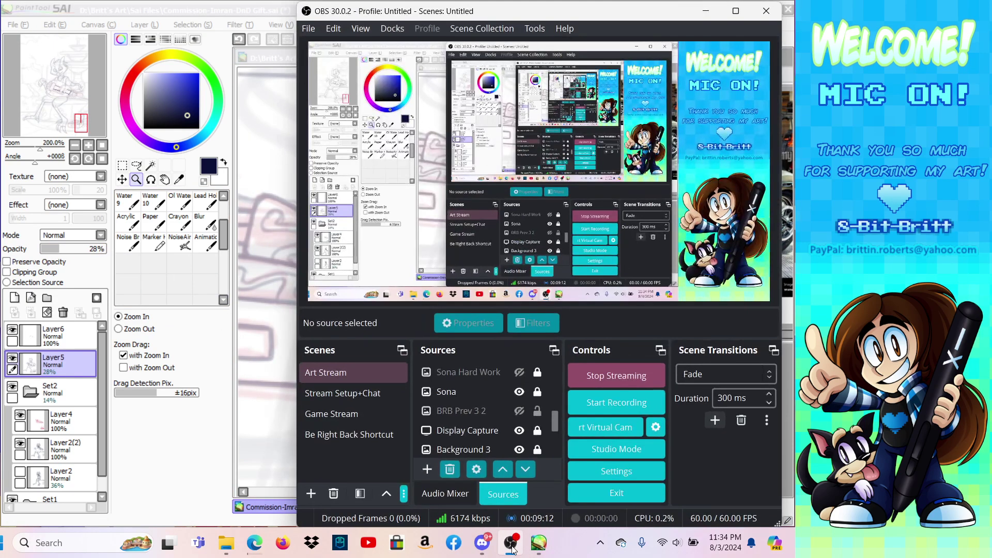
left_click(445, 494)
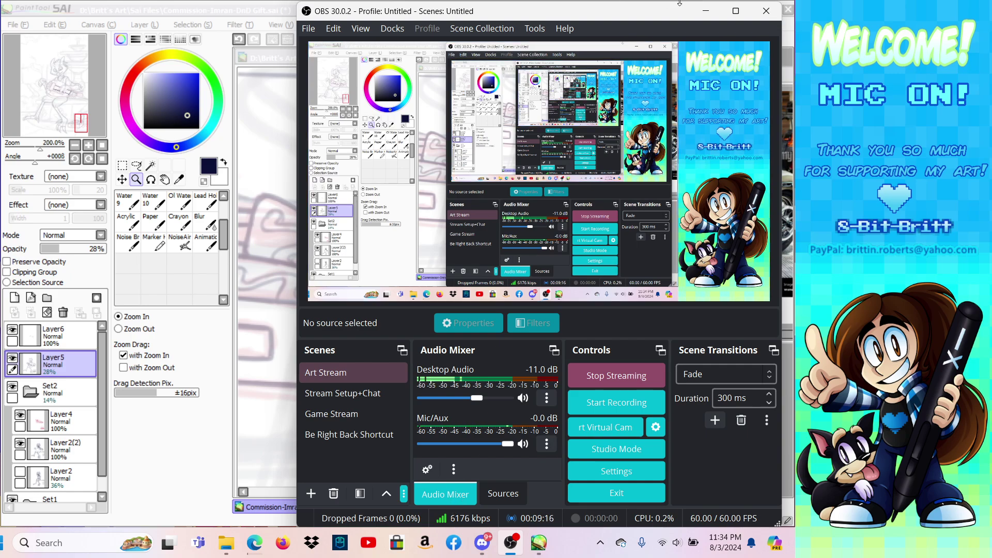
left_click(705, 12)
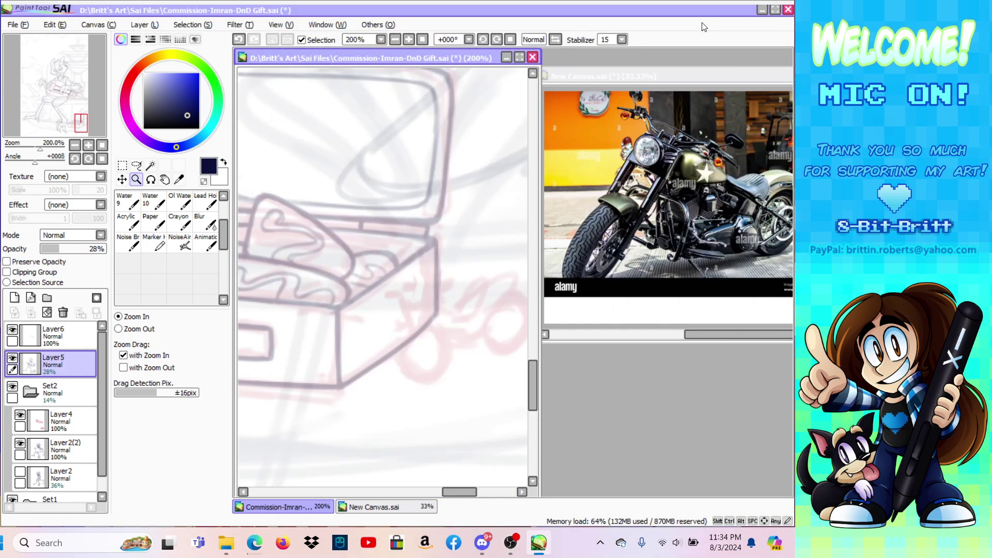
Step: Resize and reposition the motorcycle reference photo window beside the drawing so the whole front of the bike is framed
left_click(474, 342)
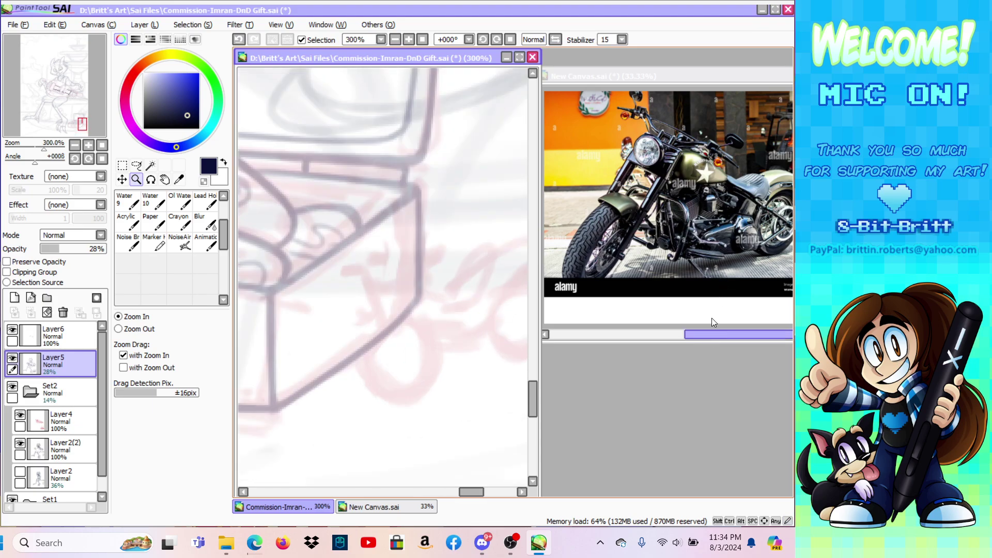
left_click(713, 81)
left_click_drag(725, 80, 649, 87)
left_click_drag(458, 179, 546, 180)
left_click_drag(649, 81, 548, 59)
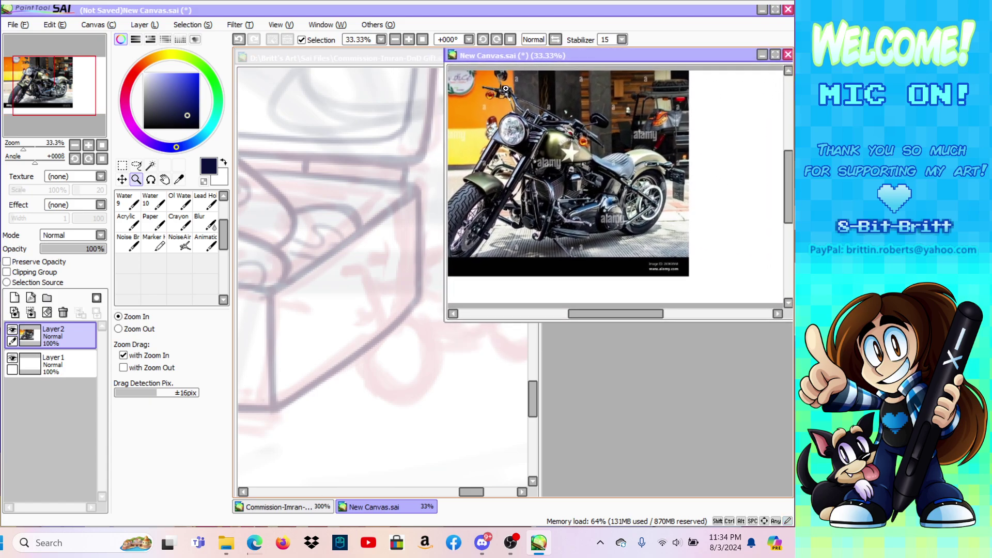
left_click_drag(444, 130, 540, 144)
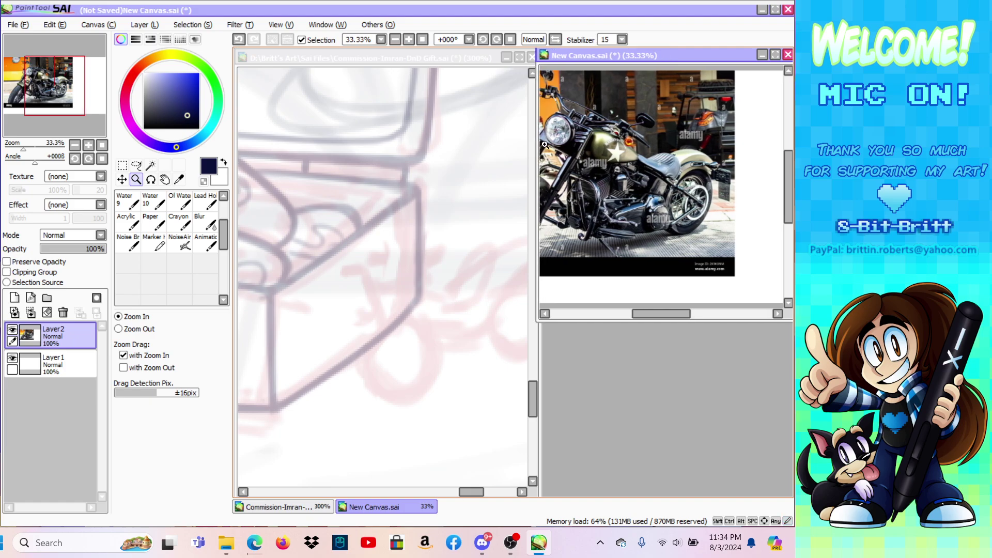
left_click_drag(661, 313, 643, 319)
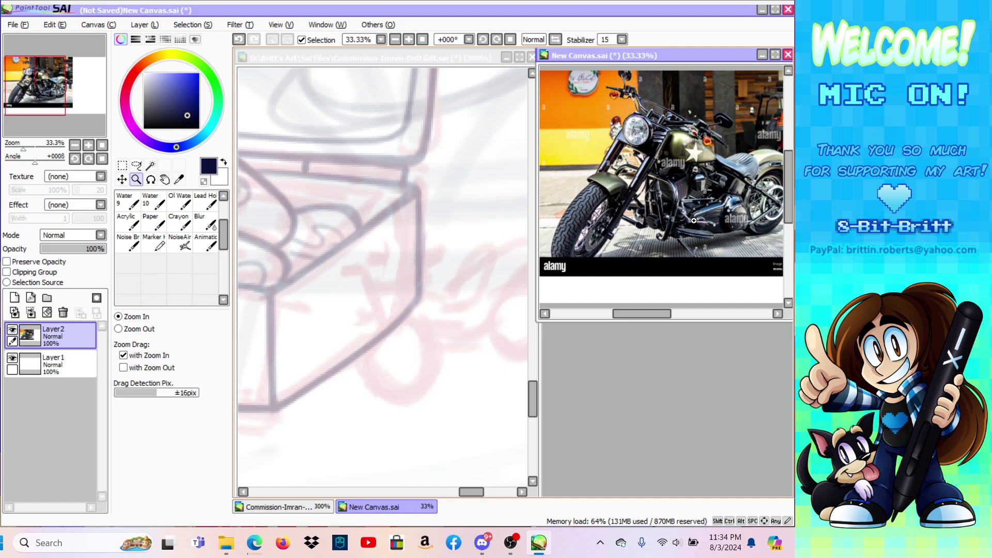
scroll(780, 197, "up", 1)
Step: Return to the commission drawing, collapse the Set2 layer group and make Layer6 the active layer
left_click(419, 58)
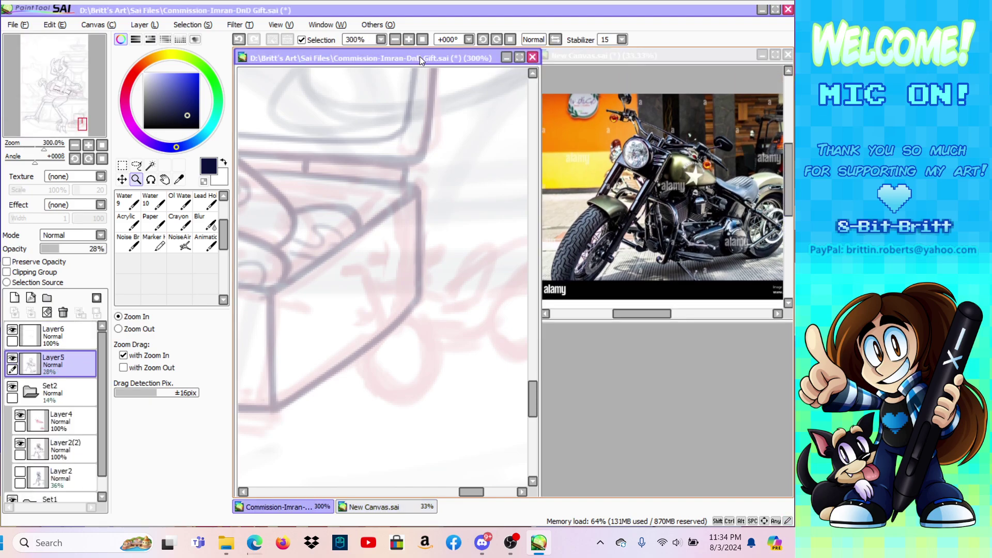
left_click(12, 331)
left_click(31, 392)
left_click(60, 338)
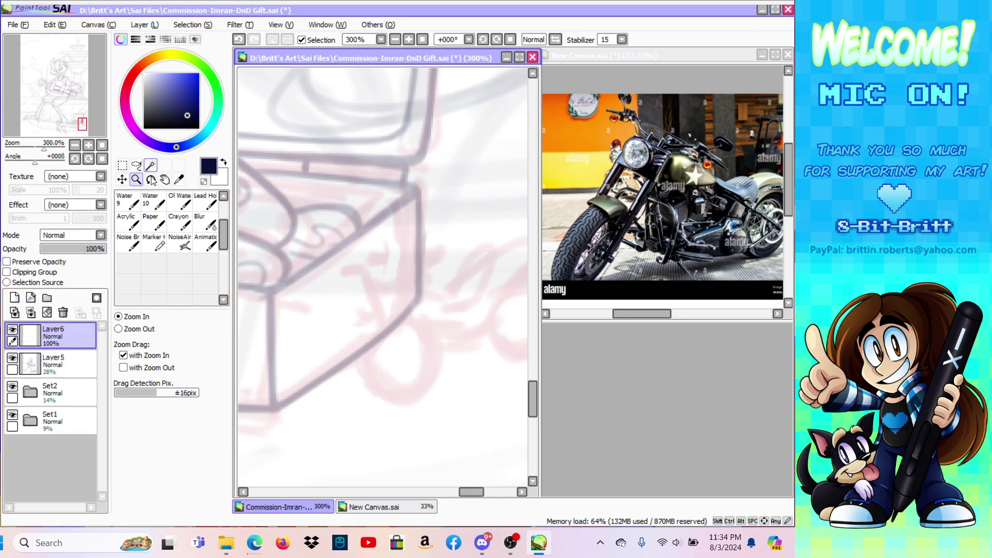
Step: Sketch the motorcycle's front wheel as an upright ellipse beside the chest with the size 5 Brush, undoing strokes that miss
left_click_drag(472, 493, 477, 494)
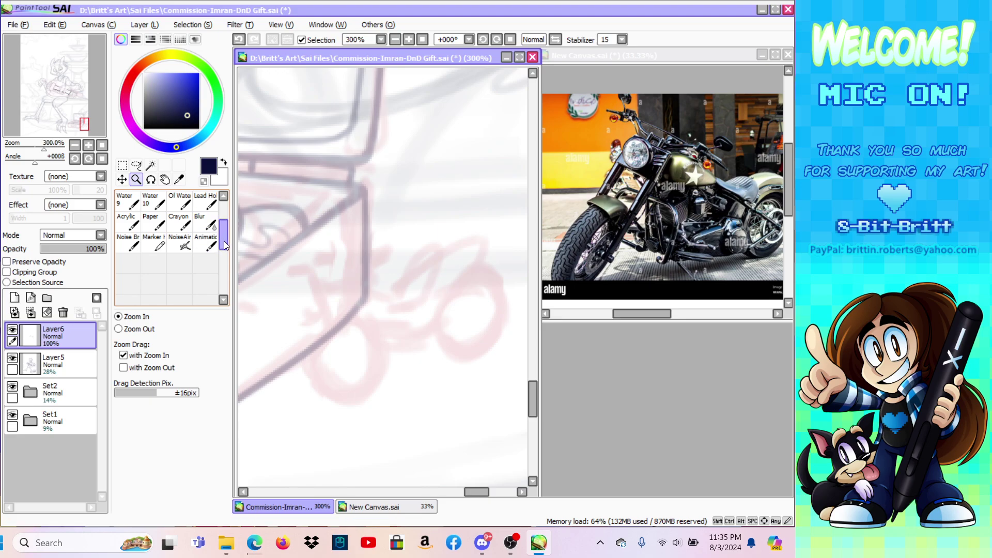
key("b")
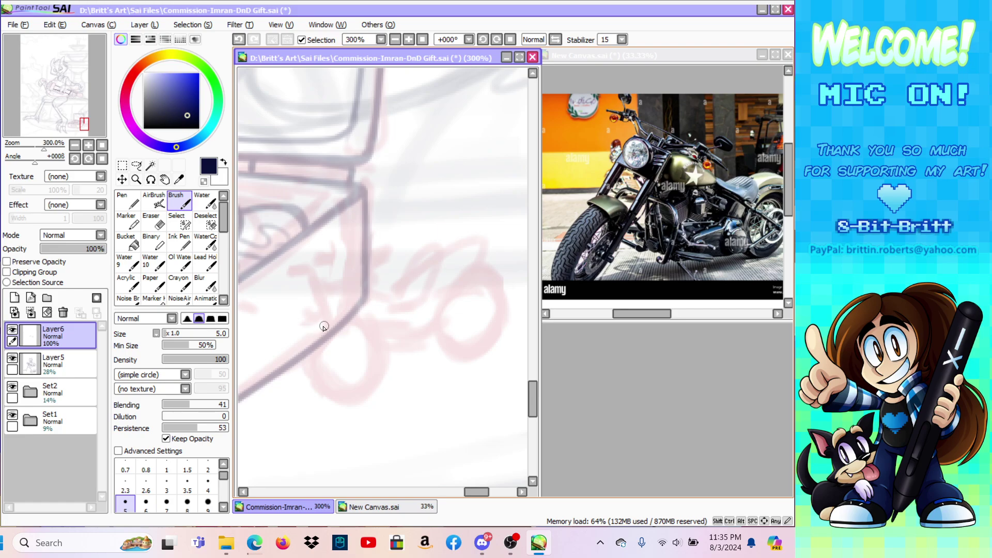
left_click_drag(318, 344, 310, 385)
left_click_drag(314, 364, 313, 397)
left_click_drag(317, 321, 309, 368)
key("ctrl+z")
key("ctrl+z")
left_click_drag(330, 334, 305, 373)
mouse_move(325, 335)
left_mouse_down()
mouse_move(309, 351)
mouse_move(321, 402)
left_mouse_up()
mouse_move(321, 333)
left_mouse_down()
mouse_move(331, 397)
mouse_move(357, 386)
left_mouse_up()
mouse_move(335, 348)
left_mouse_down()
mouse_move(330, 410)
mouse_move(356, 380)
mouse_move(314, 398)
mouse_move(364, 380)
mouse_move(310, 397)
mouse_move(363, 373)
left_mouse_up()
Step: Draw the two front fork legs as paired lines rising from the sides of the front wheel
mouse_move(334, 407)
left_mouse_down()
mouse_move(316, 329)
mouse_move(304, 357)
mouse_move(345, 322)
mouse_move(365, 347)
mouse_move(370, 284)
left_mouse_up()
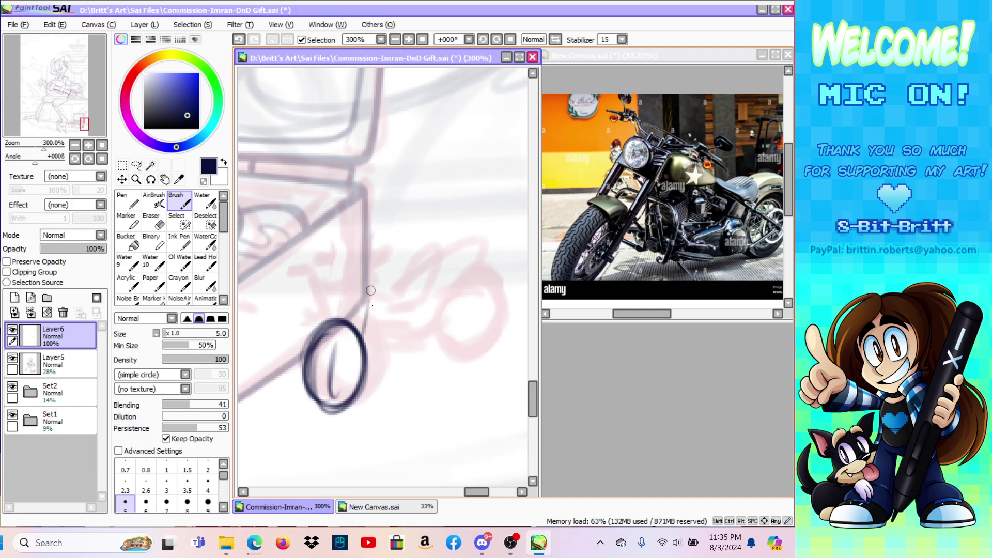
left_click_drag(362, 341, 372, 261)
left_click_drag(309, 342, 320, 269)
left_click_drag(317, 303, 325, 261)
mouse_move(317, 338)
left_mouse_down()
mouse_move(328, 272)
mouse_move(321, 324)
mouse_move(330, 287)
left_mouse_up()
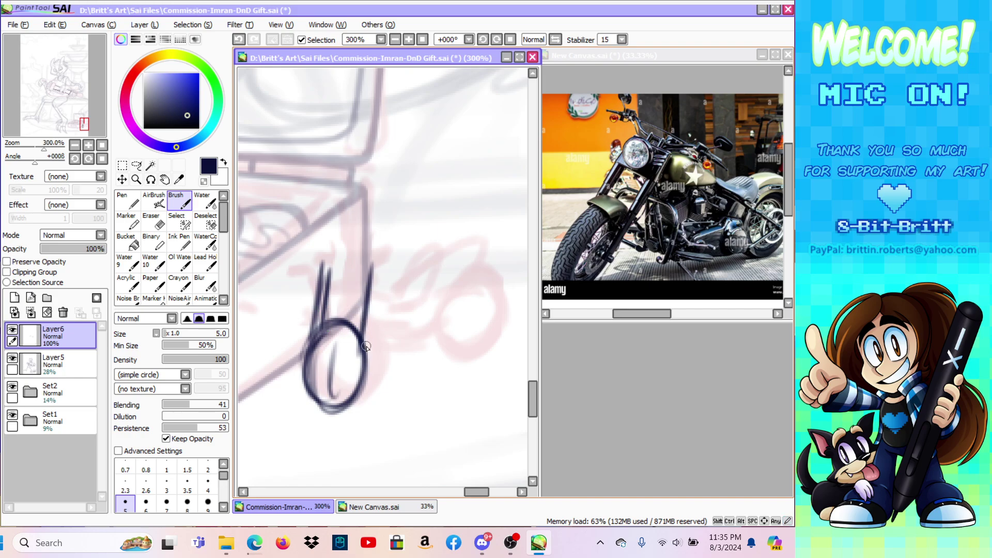
mouse_move(355, 324)
left_mouse_down()
mouse_move(360, 268)
mouse_move(363, 328)
mouse_move(365, 309)
mouse_move(322, 303)
mouse_move(319, 325)
mouse_move(329, 271)
left_mouse_up()
left_click_drag(312, 342, 320, 270)
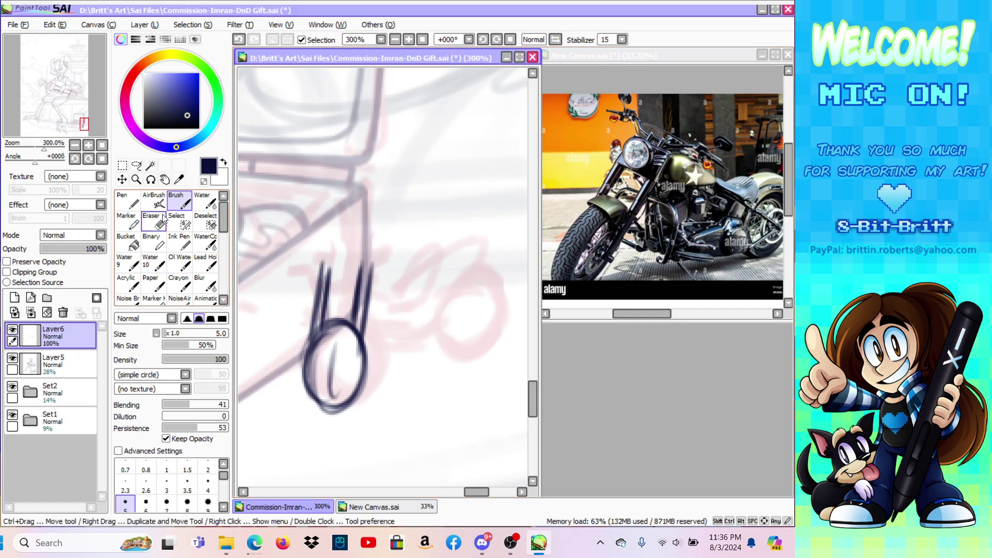
Step: Erase the line inside the front wheel and draw a narrow inner rim ellipse, reworking its outline
key("e")
left_click_drag(341, 383, 330, 355)
left_click_drag(329, 355, 330, 395)
mouse_move(337, 331)
left_mouse_down()
mouse_move(319, 355)
mouse_move(332, 396)
mouse_move(318, 377)
mouse_move(323, 343)
mouse_move(318, 383)
left_mouse_up()
key("b")
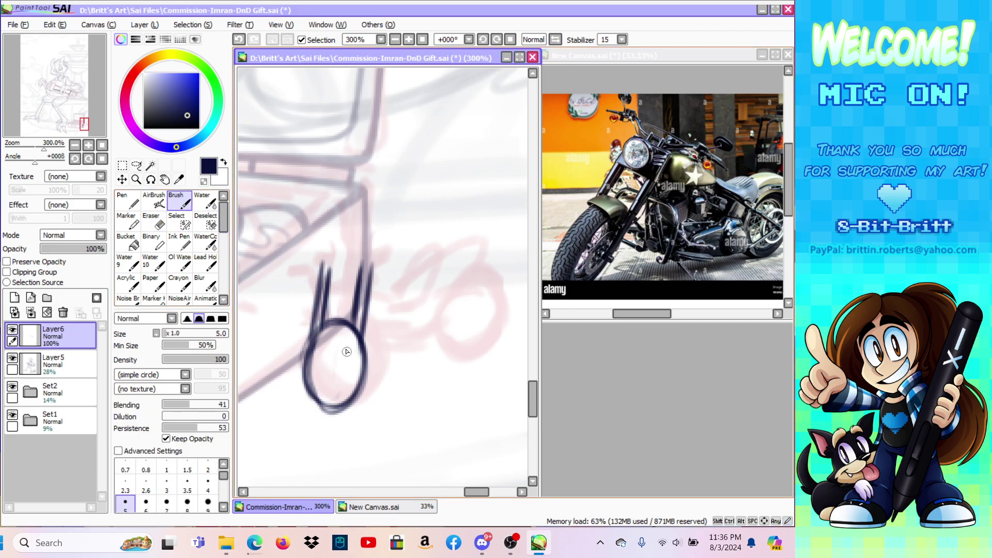
mouse_move(342, 341)
left_mouse_down()
mouse_move(333, 361)
mouse_move(338, 394)
mouse_move(346, 332)
mouse_move(332, 377)
mouse_move(313, 381)
mouse_move(323, 408)
mouse_move(305, 356)
mouse_move(336, 319)
mouse_move(331, 334)
mouse_move(362, 362)
left_mouse_up()
left_click_drag(333, 404, 349, 374)
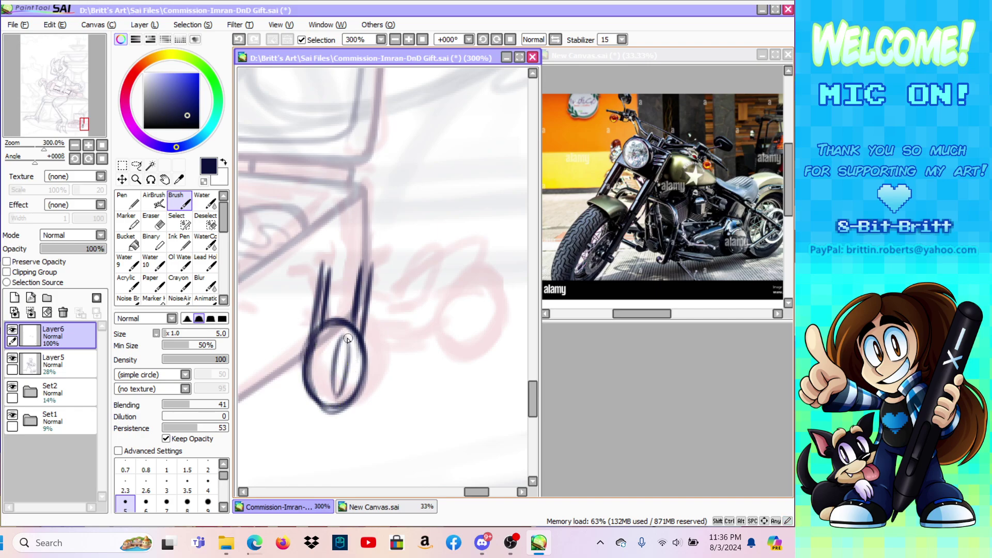
key("e")
mouse_move(341, 343)
left_mouse_down()
mouse_move(335, 391)
mouse_move(335, 349)
mouse_move(347, 352)
mouse_move(332, 393)
mouse_move(328, 359)
left_mouse_up()
left_click(178, 201)
mouse_move(346, 389)
left_mouse_down()
mouse_move(353, 353)
mouse_move(355, 364)
mouse_move(336, 367)
mouse_move(339, 396)
mouse_move(341, 341)
mouse_move(348, 385)
mouse_move(337, 395)
mouse_move(355, 373)
mouse_move(348, 380)
mouse_move(343, 339)
left_mouse_up()
mouse_move(339, 396)
left_mouse_down()
mouse_move(338, 343)
mouse_move(349, 390)
mouse_move(344, 398)
mouse_move(334, 372)
mouse_move(339, 412)
left_mouse_up()
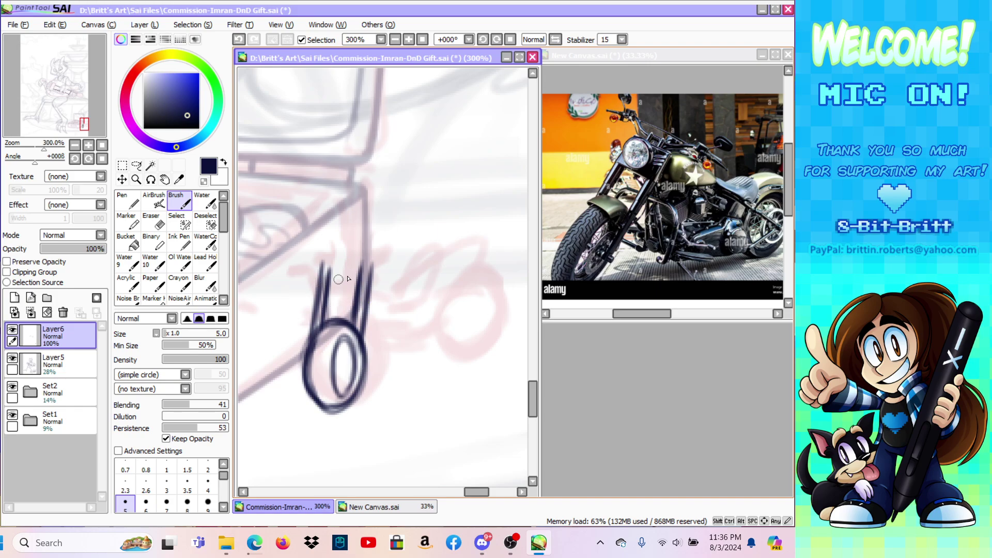
Step: Sketch the crossbars joining the fork legs and a round headlight at their top, erasing the stray lines inside it
mouse_move(327, 282)
left_mouse_down()
mouse_move(353, 258)
mouse_move(322, 256)
mouse_move(371, 256)
left_mouse_up()
left_click_drag(337, 250, 343, 281)
mouse_move(331, 251)
left_mouse_down()
mouse_move(354, 266)
mouse_move(327, 248)
mouse_move(341, 262)
left_mouse_up()
key("e")
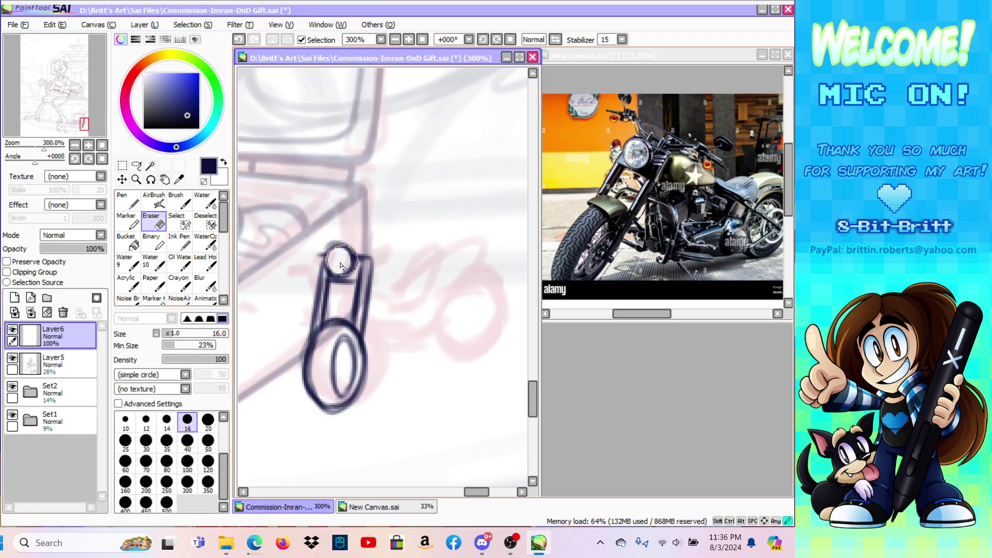
left_click(160, 203)
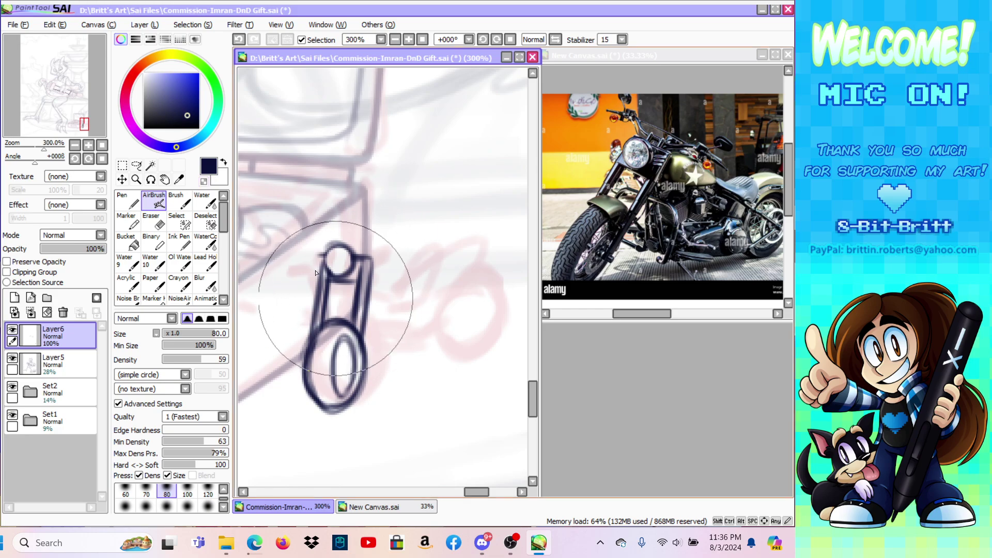
Step: Draw the curved front fender over the top of the wheel and a small hub inside the rim
left_click(178, 201)
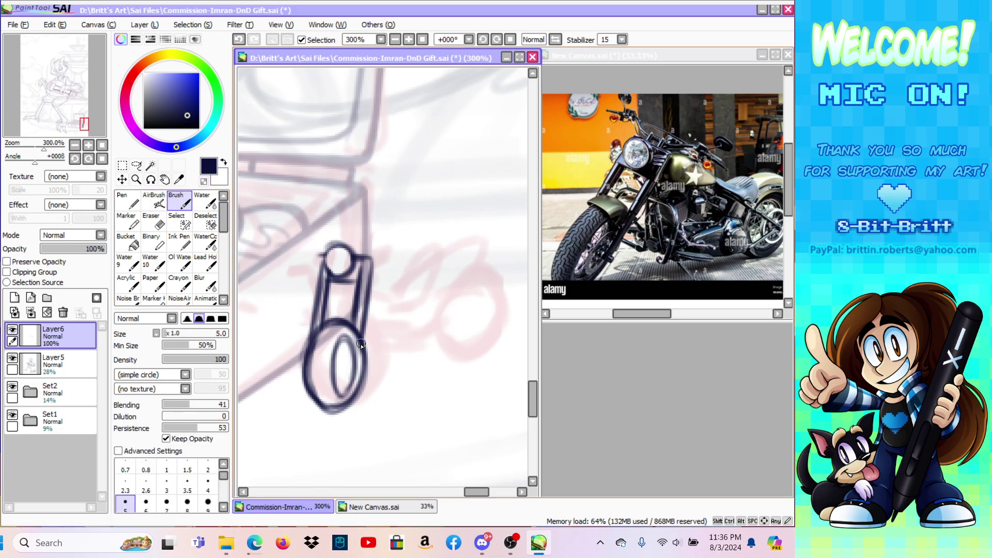
mouse_move(347, 315)
left_mouse_down()
mouse_move(308, 339)
mouse_move(322, 314)
mouse_move(302, 342)
mouse_move(326, 348)
mouse_move(355, 320)
left_mouse_up()
mouse_move(341, 372)
left_mouse_down()
mouse_move(348, 357)
mouse_move(339, 382)
mouse_move(356, 365)
mouse_move(353, 386)
left_mouse_up()
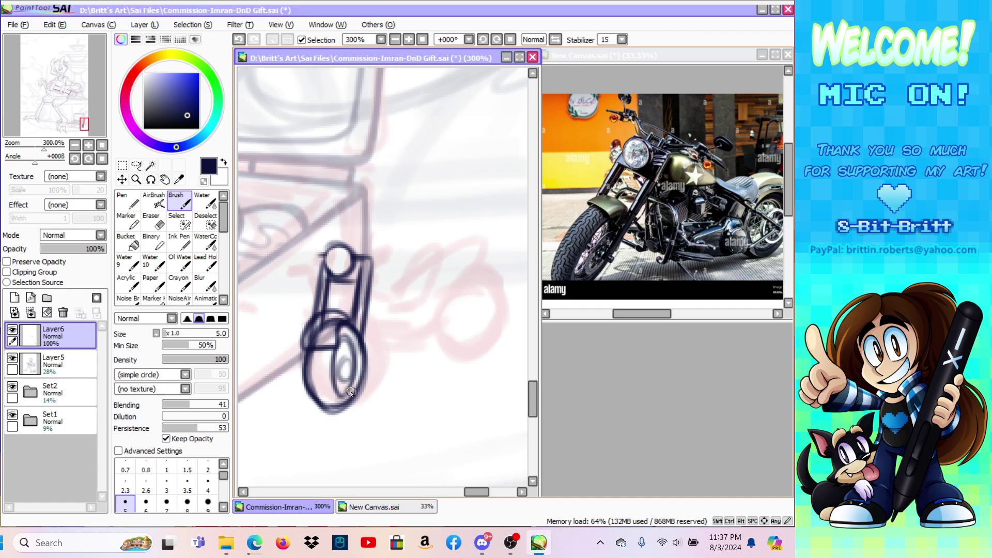
mouse_move(354, 373)
left_mouse_down()
mouse_move(324, 403)
mouse_move(309, 385)
mouse_move(328, 405)
mouse_move(309, 377)
mouse_move(337, 400)
left_mouse_up()
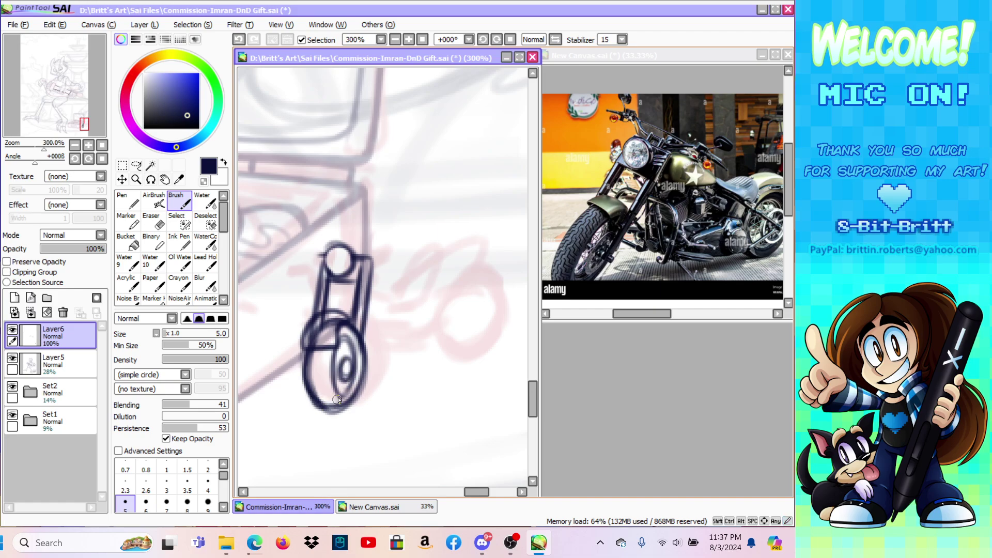
Step: Erase the wheel hub and redraw it with a fork line running down to it
key("e")
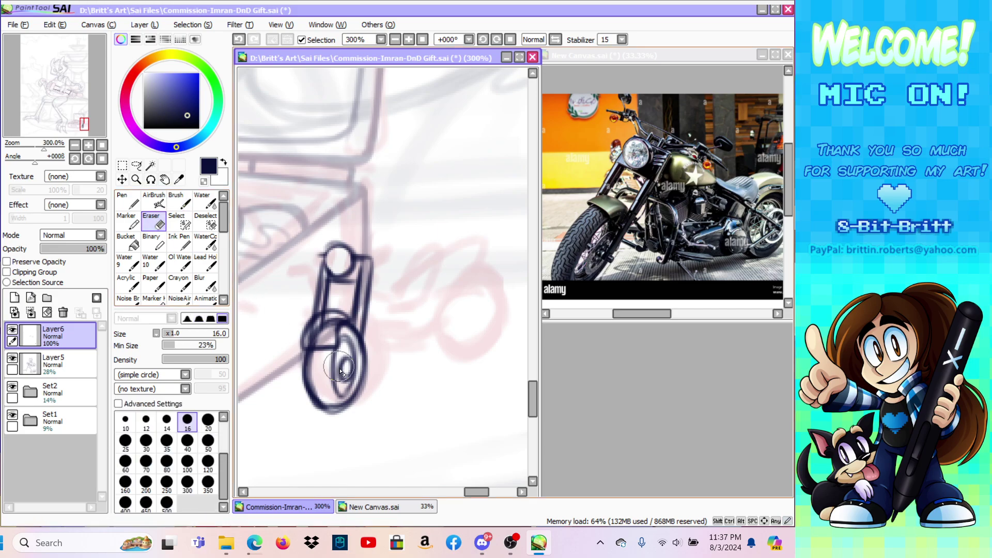
left_click_drag(341, 364, 344, 388)
left_click_drag(346, 362, 319, 387)
left_click(177, 203)
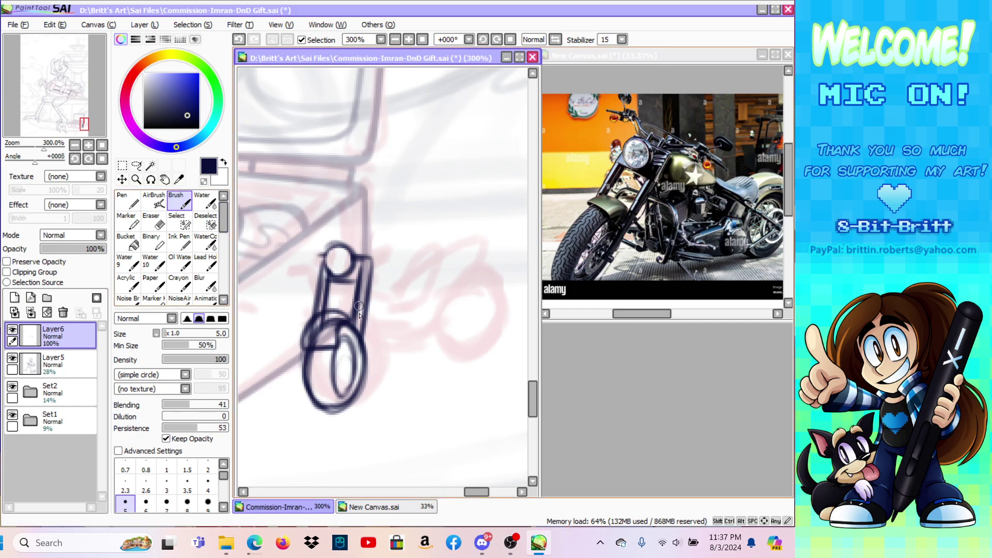
mouse_move(345, 361)
left_mouse_down()
mouse_move(352, 325)
mouse_move(343, 362)
mouse_move(348, 353)
mouse_move(345, 368)
mouse_move(353, 367)
mouse_move(361, 324)
mouse_move(361, 356)
left_mouse_up()
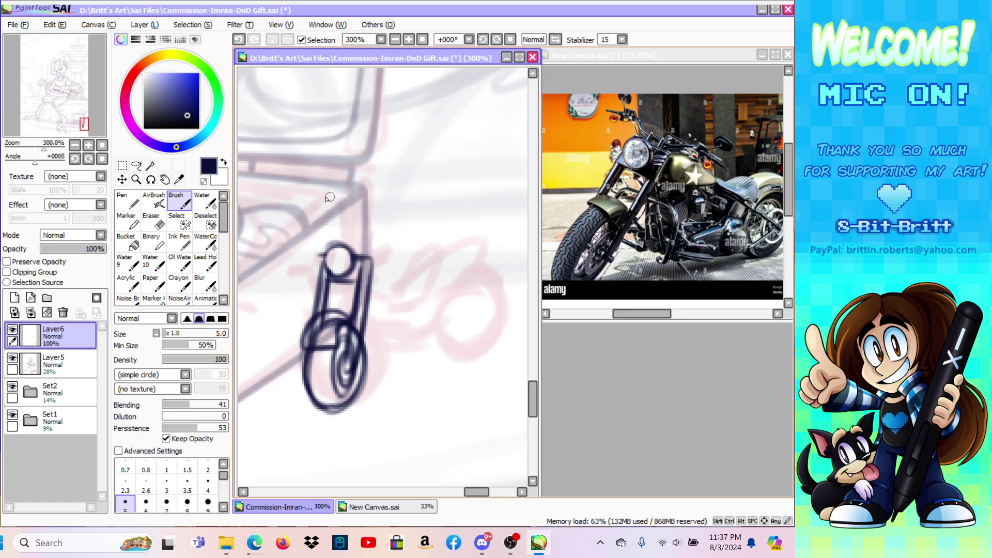
Step: Draw the curved handlebars sweeping up and outward from both sides of the headlight
mouse_move(320, 250)
left_mouse_down()
mouse_move(299, 219)
mouse_move(267, 210)
mouse_move(292, 204)
mouse_move(270, 199)
mouse_move(307, 226)
left_mouse_up()
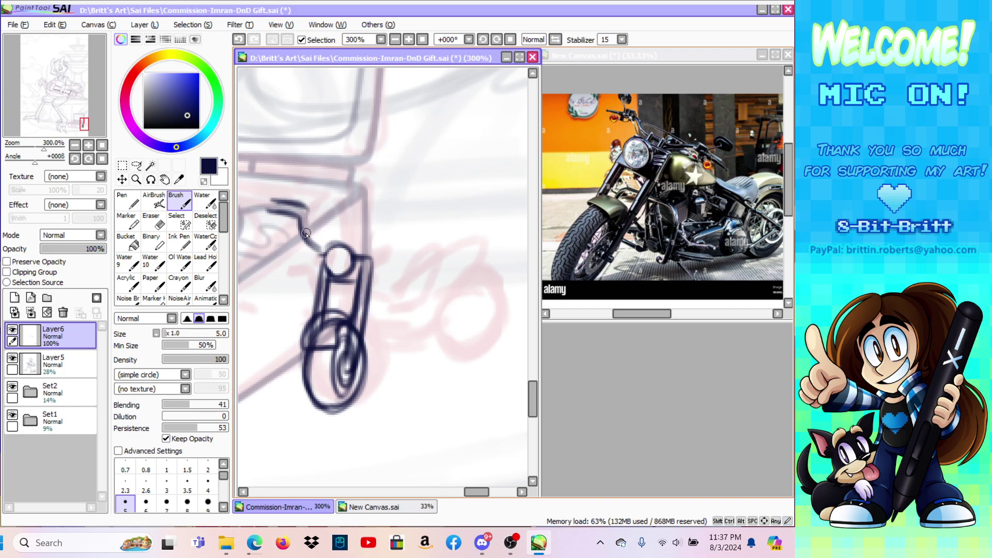
mouse_move(310, 228)
left_mouse_down()
mouse_move(325, 245)
mouse_move(305, 220)
mouse_move(329, 246)
mouse_move(319, 252)
mouse_move(371, 246)
mouse_move(385, 208)
mouse_move(378, 230)
mouse_move(408, 208)
left_mouse_up()
left_click_drag(389, 209, 423, 208)
mouse_move(365, 259)
left_mouse_down()
mouse_move(391, 243)
mouse_move(398, 218)
mouse_move(416, 220)
left_mouse_up()
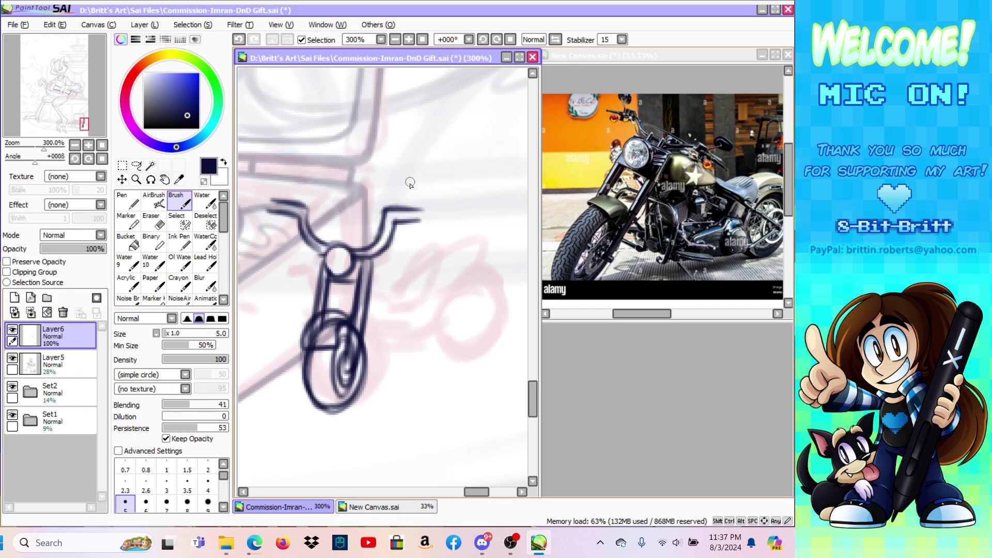
Step: Outline the thick hand grips on both ends of the handlebars
mouse_move(398, 212)
left_mouse_down()
mouse_move(395, 227)
mouse_move(429, 207)
mouse_move(436, 218)
left_mouse_up()
left_click_drag(397, 224, 435, 221)
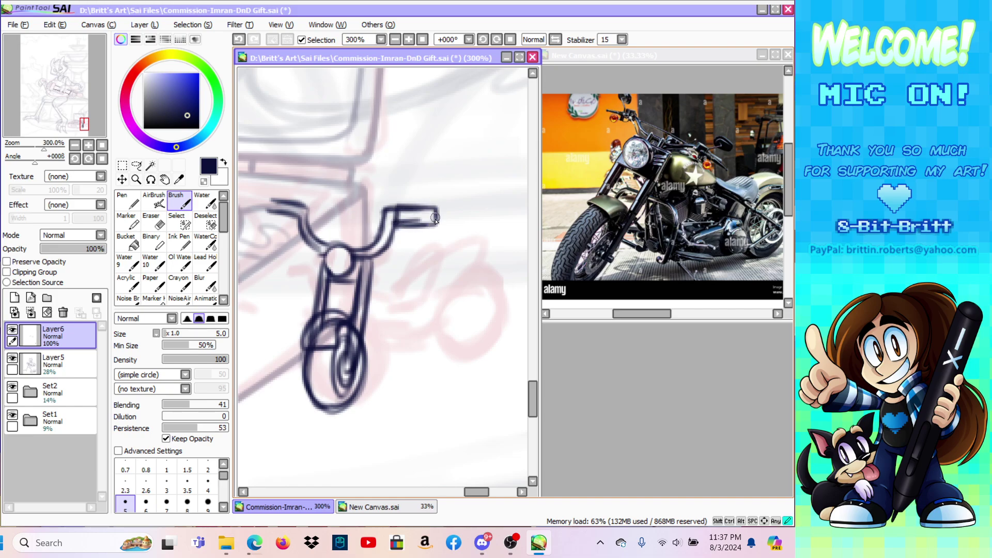
mouse_move(286, 217)
left_mouse_down()
mouse_move(264, 214)
mouse_move(258, 202)
mouse_move(289, 200)
mouse_move(261, 201)
mouse_move(288, 205)
mouse_move(259, 211)
mouse_move(299, 210)
left_mouse_up()
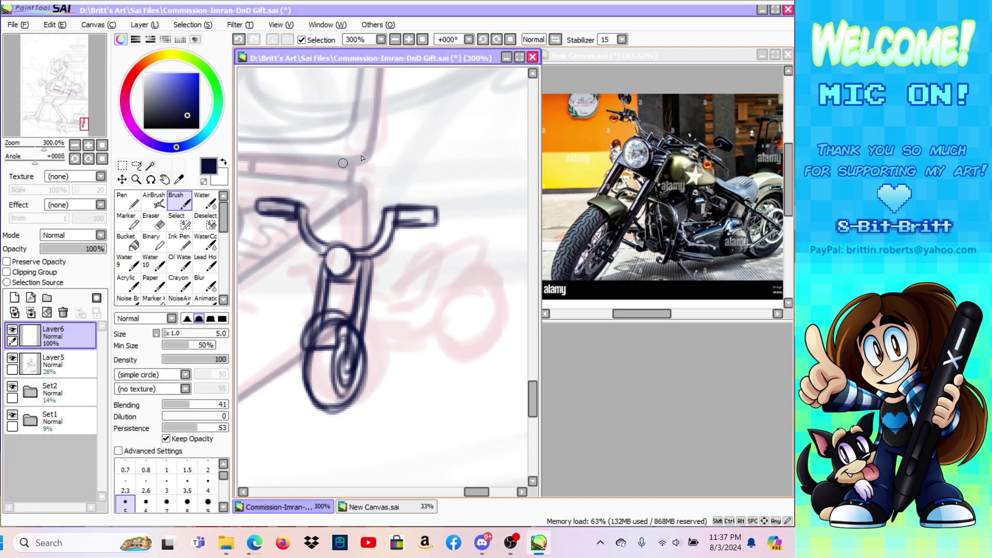
Step: Select the lower part of the front wheel and enlarge it slightly down and outward with a transform
left_click(176, 224)
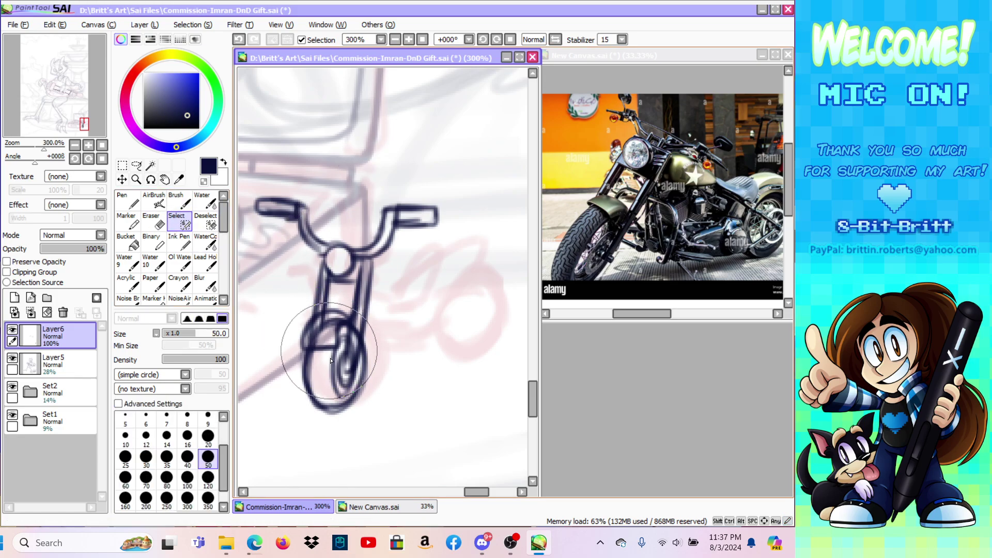
left_click(326, 400)
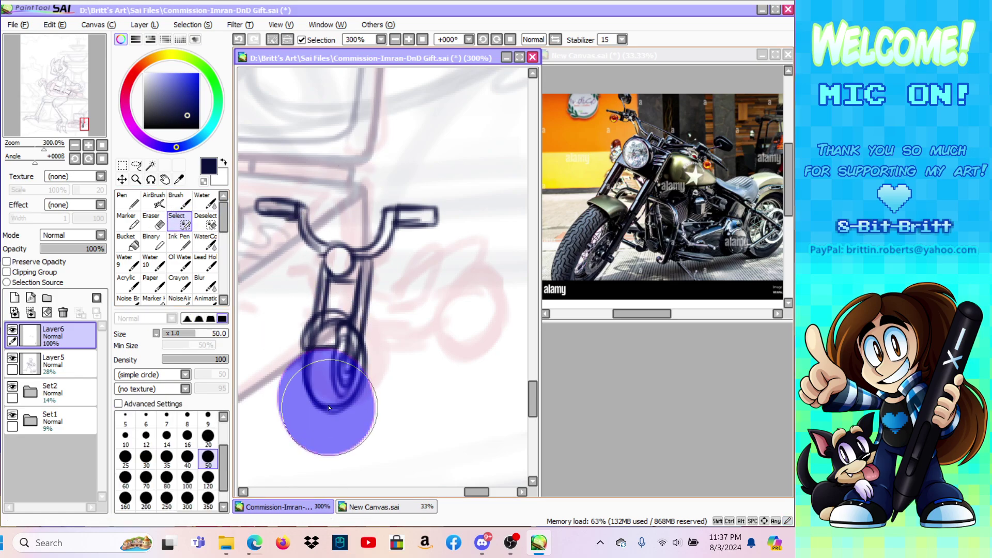
left_click(125, 457)
mouse_move(355, 342)
left_mouse_down()
mouse_move(382, 341)
mouse_move(372, 383)
mouse_move(320, 409)
left_mouse_up()
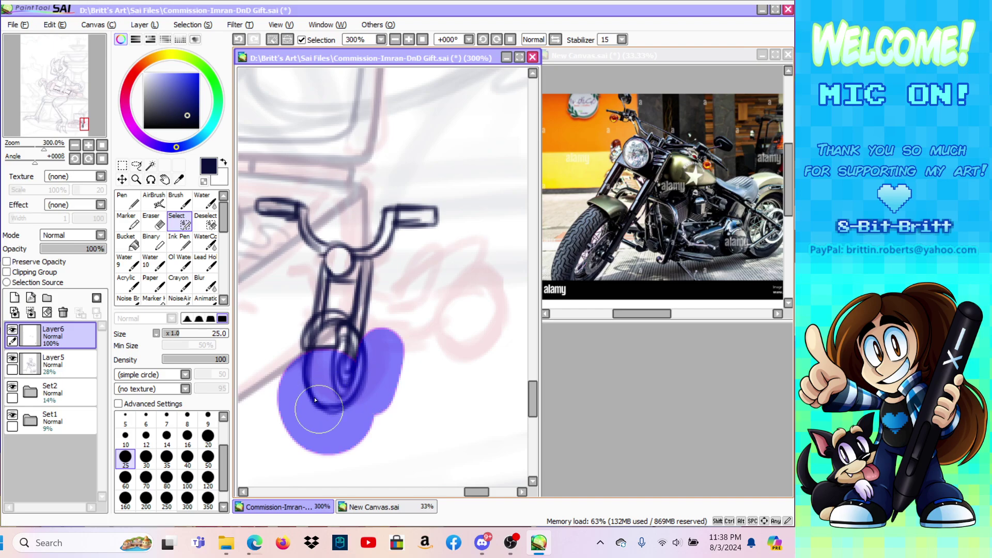
left_click(122, 165)
key("ctrl+t")
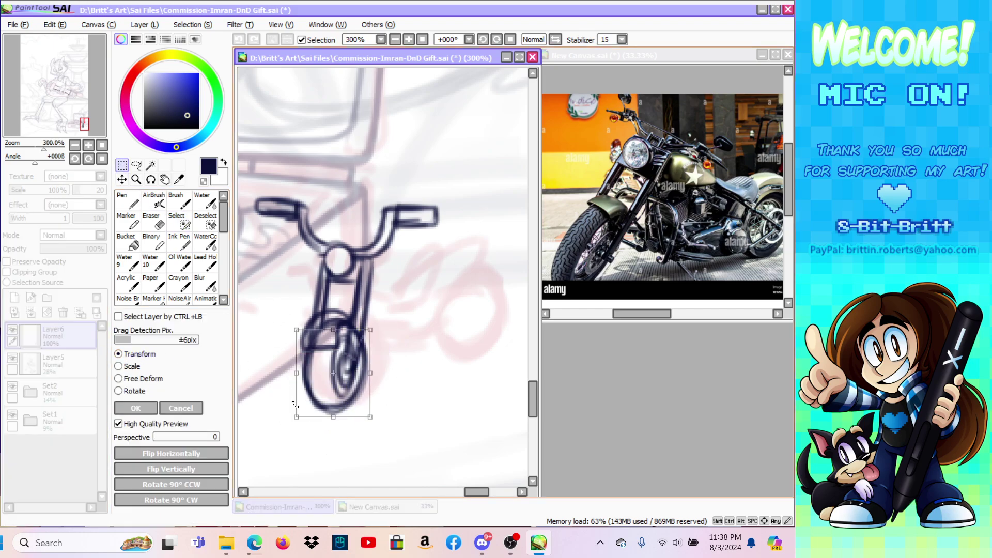
left_click_drag(294, 420, 291, 431)
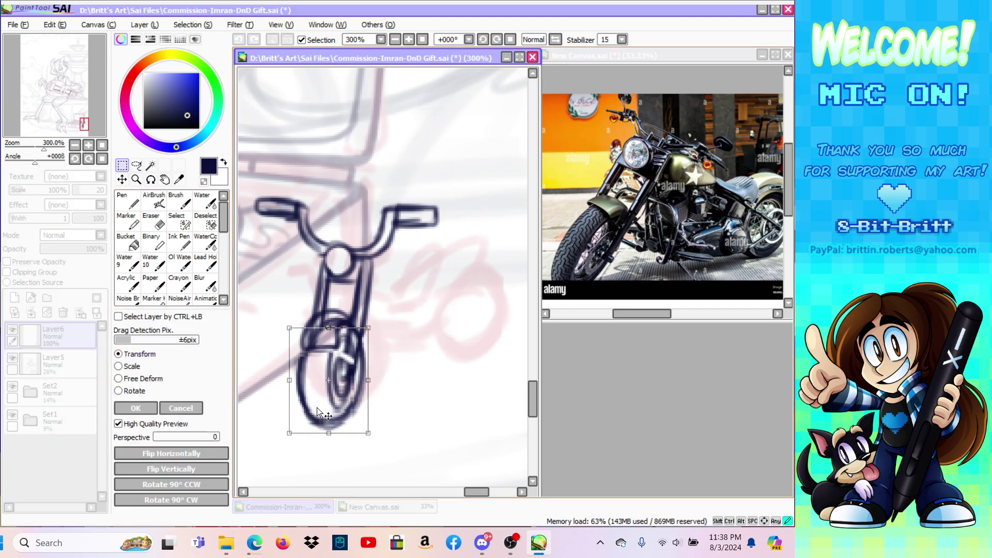
left_click(123, 406)
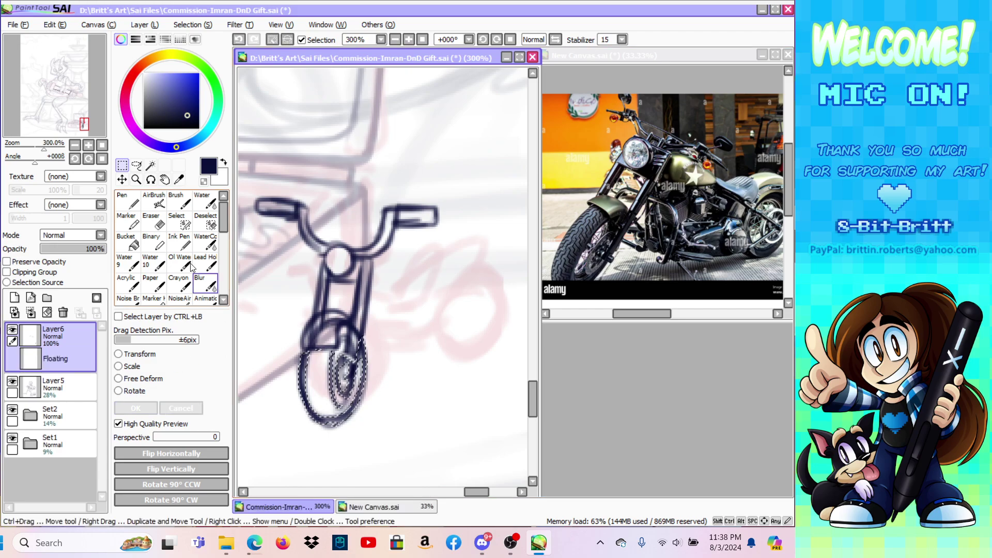
Step: Erase the wheel lines overlapping the front fender and clean up the strokes around the fork and hub
key("e")
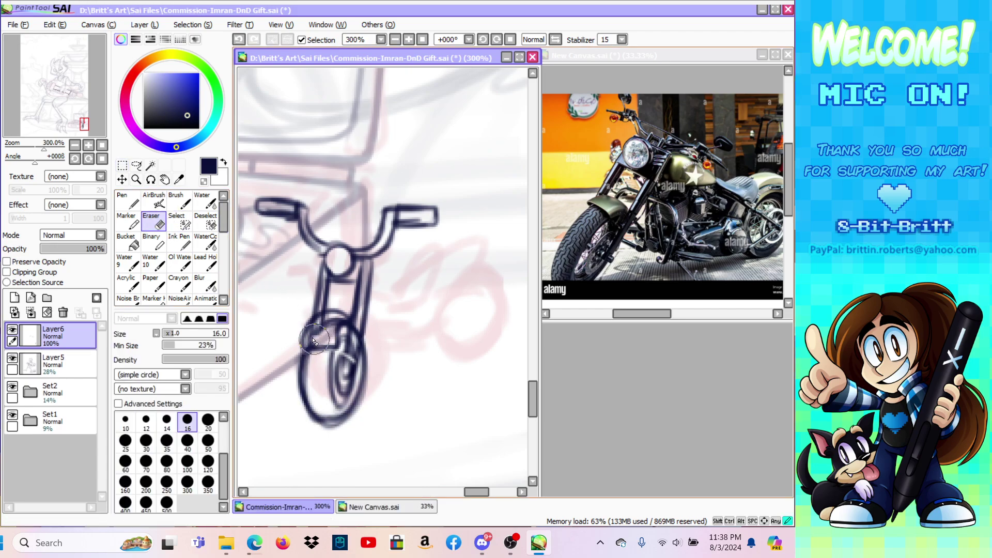
mouse_move(325, 328)
left_mouse_down()
mouse_move(312, 335)
mouse_move(316, 346)
left_mouse_up()
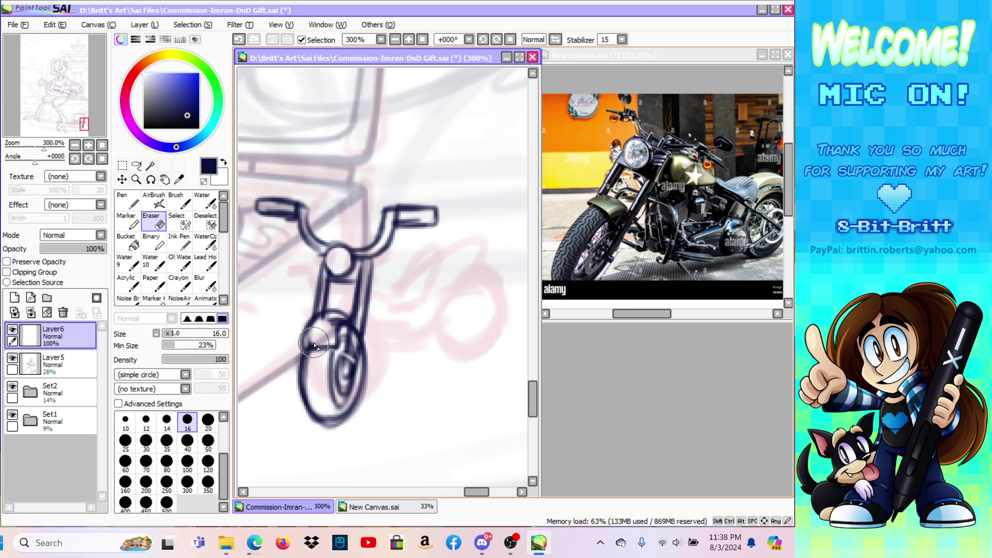
left_click_drag(314, 349, 327, 329)
left_click(125, 421)
mouse_move(364, 323)
left_mouse_down()
mouse_move(356, 343)
mouse_move(359, 316)
mouse_move(354, 351)
mouse_move(361, 308)
mouse_move(349, 379)
mouse_move(354, 320)
mouse_move(345, 350)
mouse_move(352, 375)
mouse_move(339, 393)
left_mouse_up()
Step: Add fork detail and tread lines to the front wheel and outline the teardrop fuel tank behind the fork
left_click(177, 201)
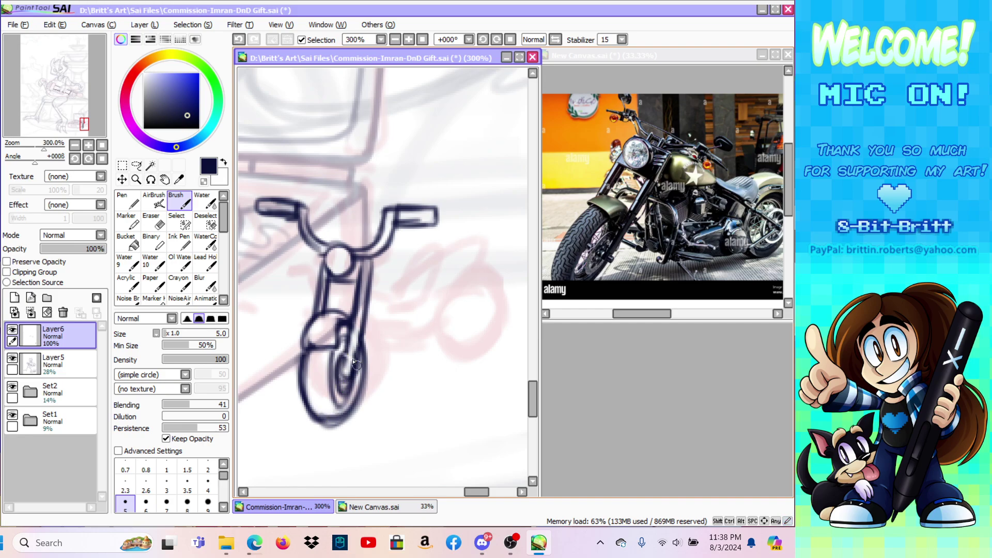
mouse_move(338, 339)
left_mouse_down()
mouse_move(310, 360)
mouse_move(321, 399)
mouse_move(348, 359)
left_mouse_up()
mouse_move(371, 264)
left_mouse_down()
mouse_move(423, 297)
mouse_move(376, 307)
mouse_move(371, 295)
left_mouse_up()
Step: Draw the bent exhaust pipe running back from behind the front wheel, with a closed rounded outline
mouse_move(375, 367)
left_mouse_down()
mouse_move(372, 351)
mouse_move(378, 378)
mouse_move(458, 365)
left_mouse_up()
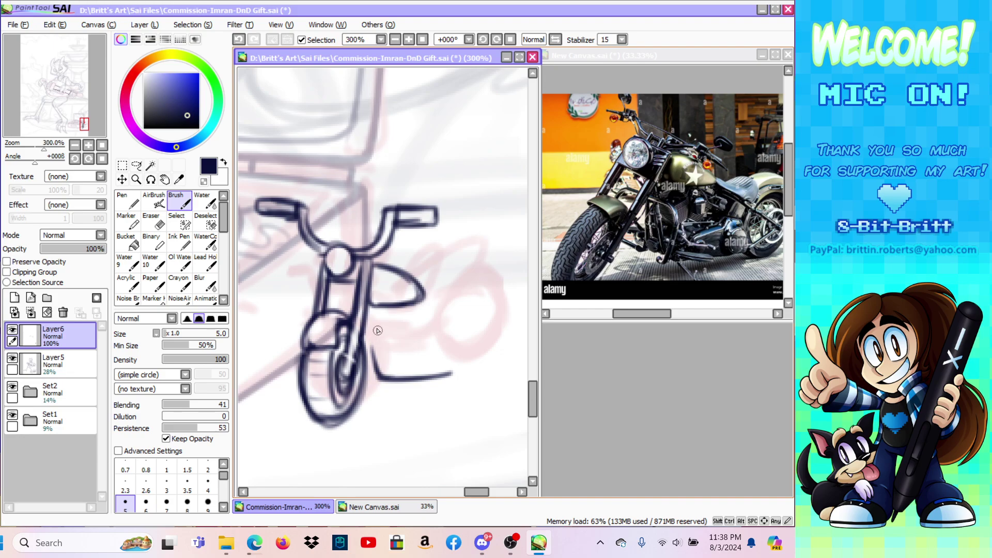
mouse_move(373, 364)
left_mouse_down()
mouse_move(374, 345)
mouse_move(385, 356)
left_mouse_up()
mouse_move(385, 357)
left_mouse_down()
mouse_move(418, 365)
mouse_move(381, 367)
mouse_move(455, 358)
mouse_move(451, 375)
mouse_move(393, 380)
mouse_move(446, 376)
mouse_move(396, 378)
mouse_move(457, 356)
left_mouse_up()
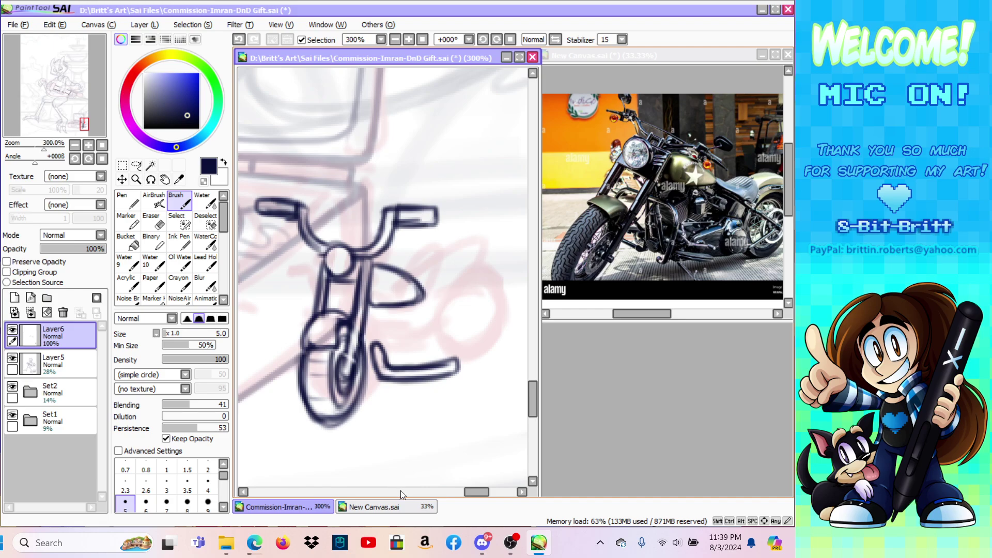
Step: Draw the curved seat behind the fuel tank and the rear fender arching up from it
left_click_drag(470, 491, 481, 491)
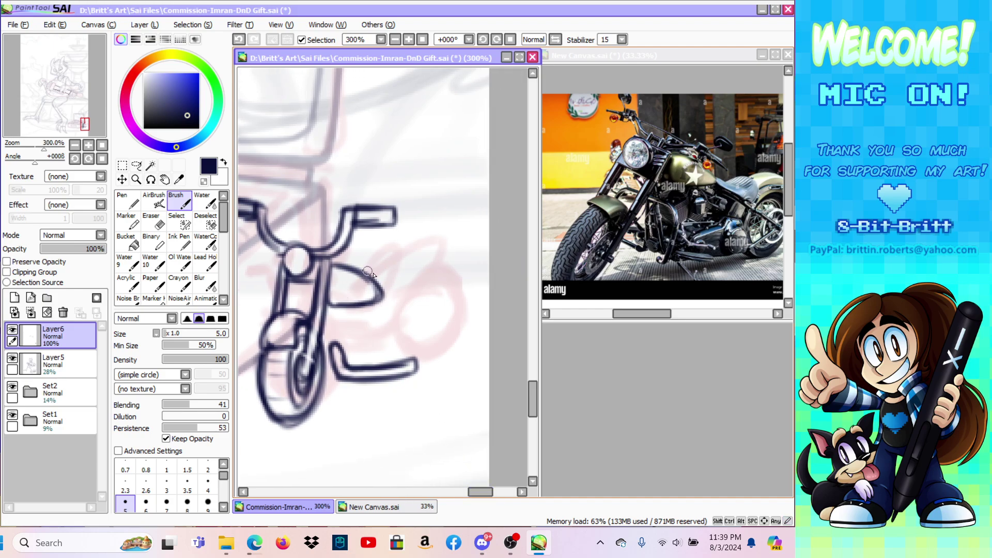
mouse_move(380, 303)
left_mouse_down()
mouse_move(408, 311)
mouse_move(433, 292)
mouse_move(419, 281)
mouse_move(387, 293)
mouse_move(437, 306)
mouse_move(438, 277)
mouse_move(456, 259)
mouse_move(481, 260)
mouse_move(446, 261)
mouse_move(493, 284)
mouse_move(439, 305)
mouse_move(419, 336)
mouse_move(426, 362)
left_mouse_up()
Step: Try to draw the rear wheel beneath the rear fender, and undo its strokes
mouse_move(424, 325)
left_mouse_down()
mouse_move(465, 299)
mouse_move(445, 305)
mouse_move(454, 368)
mouse_move(438, 337)
mouse_move(476, 362)
left_mouse_up()
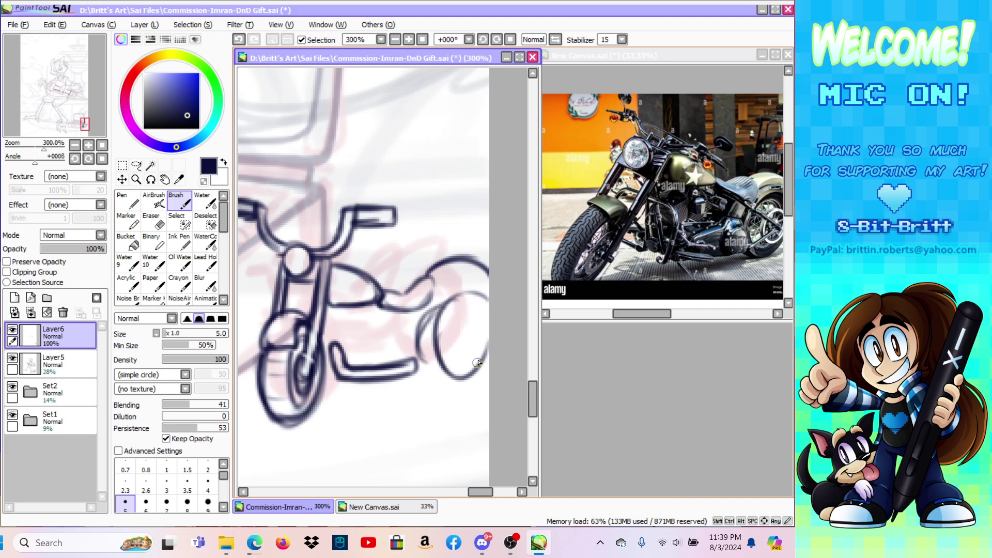
left_click(240, 40)
left_click(241, 40)
left_click(240, 40)
left_click(240, 40)
left_click(240, 39)
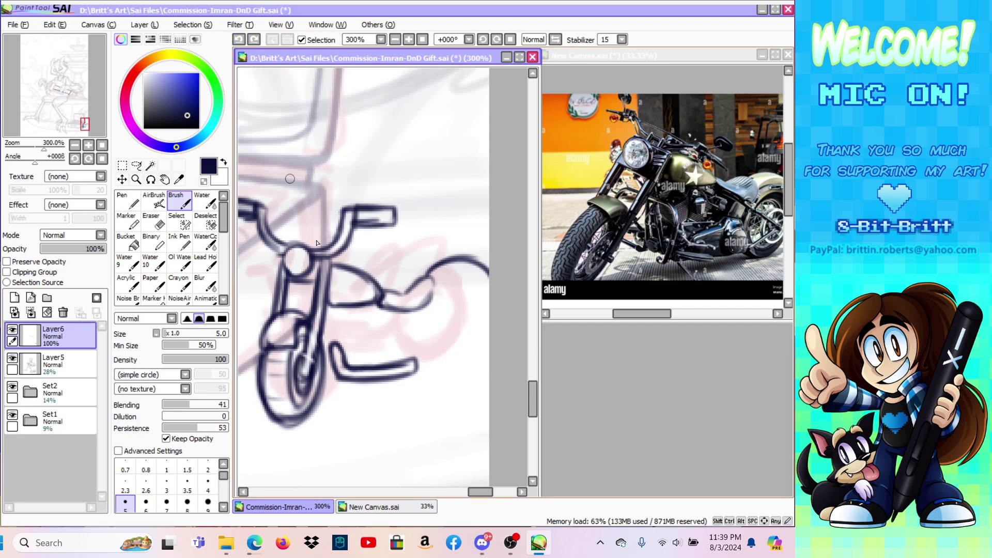
left_click_drag(476, 492, 467, 492)
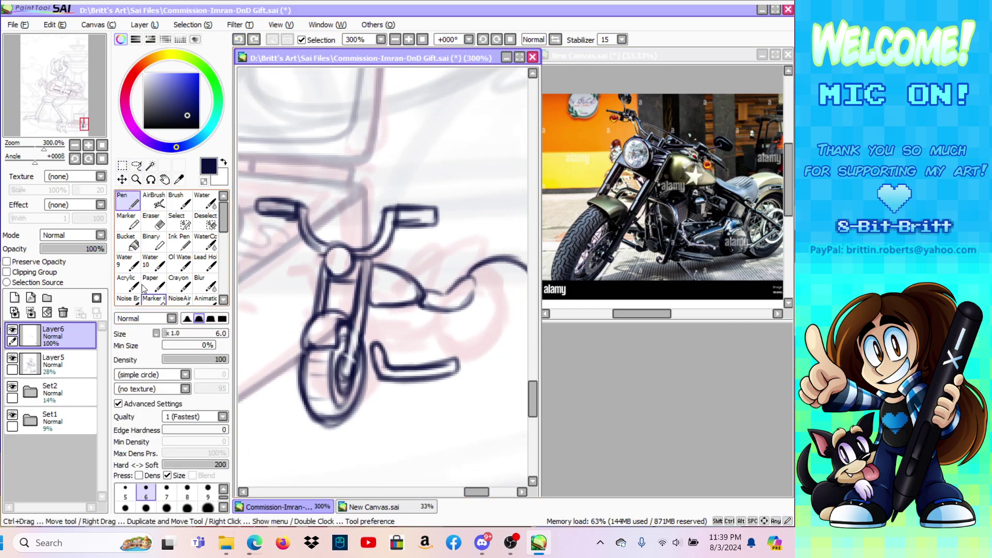
left_click(149, 179)
left_click(136, 179)
left_click(142, 329)
left_click(381, 334)
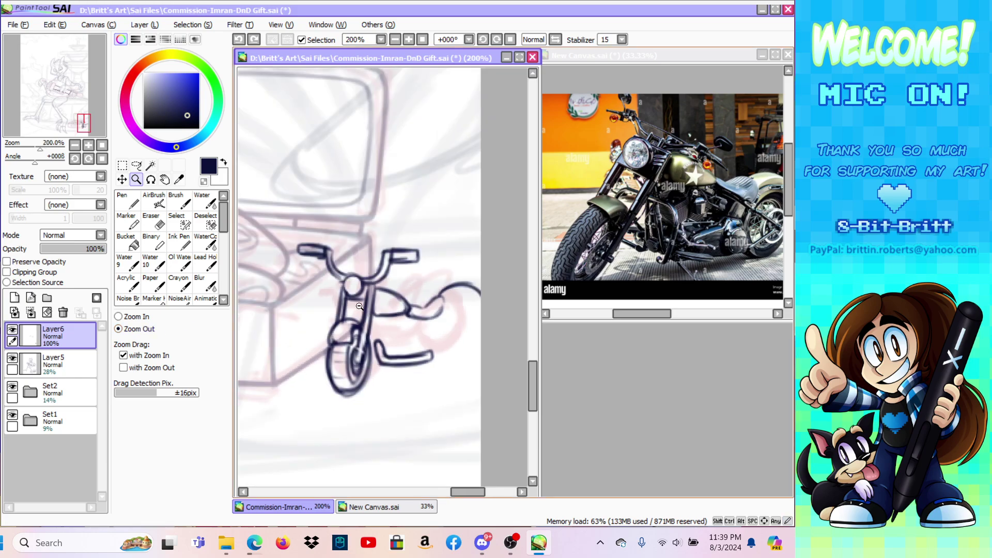
key("ctrl+t")
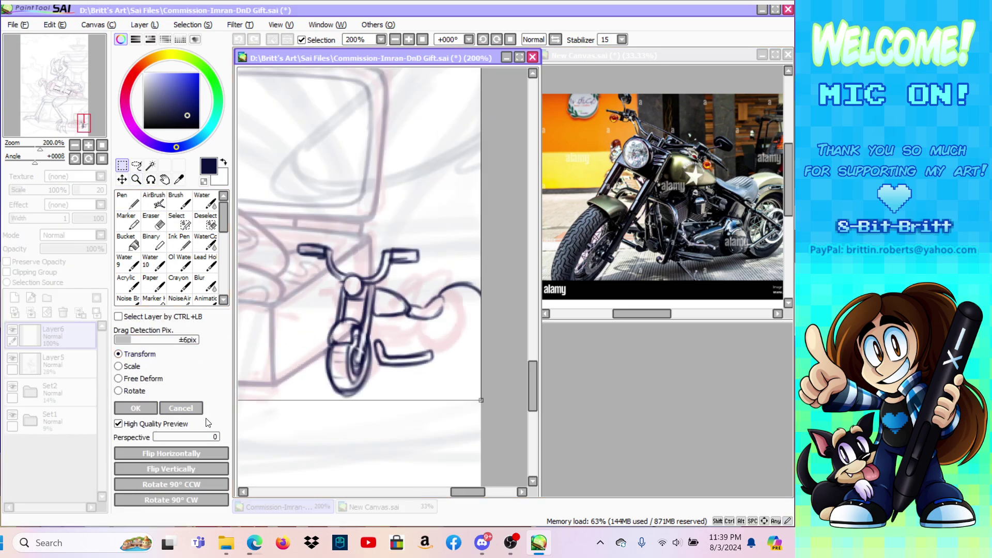
left_click_drag(468, 492, 383, 503)
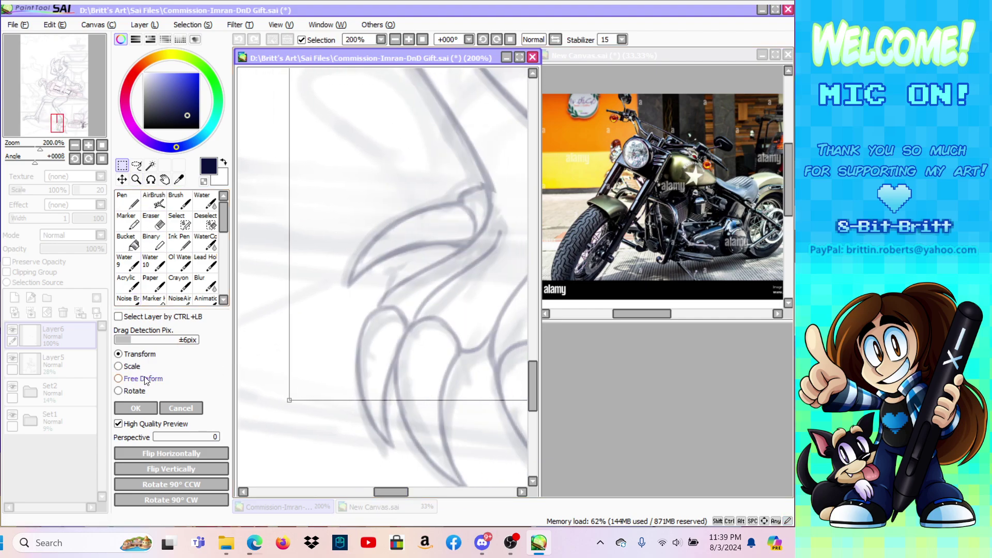
left_click(180, 407)
Step: View the lower half of the drawing and toggle Layer6's visibility to check which strokes it holds
left_click(137, 179)
left_click(134, 327)
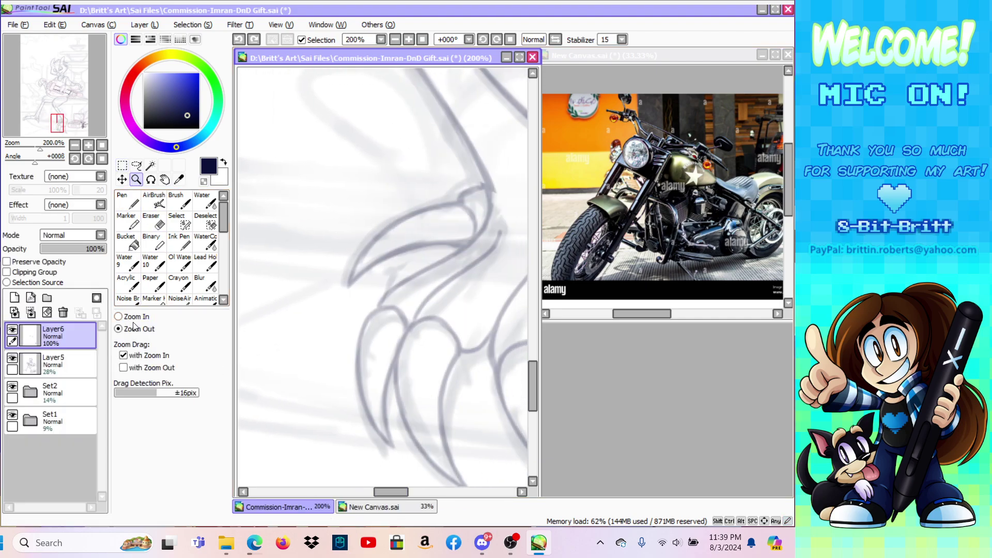
left_click(284, 346)
left_click(285, 347)
left_click(288, 348)
left_click(289, 348)
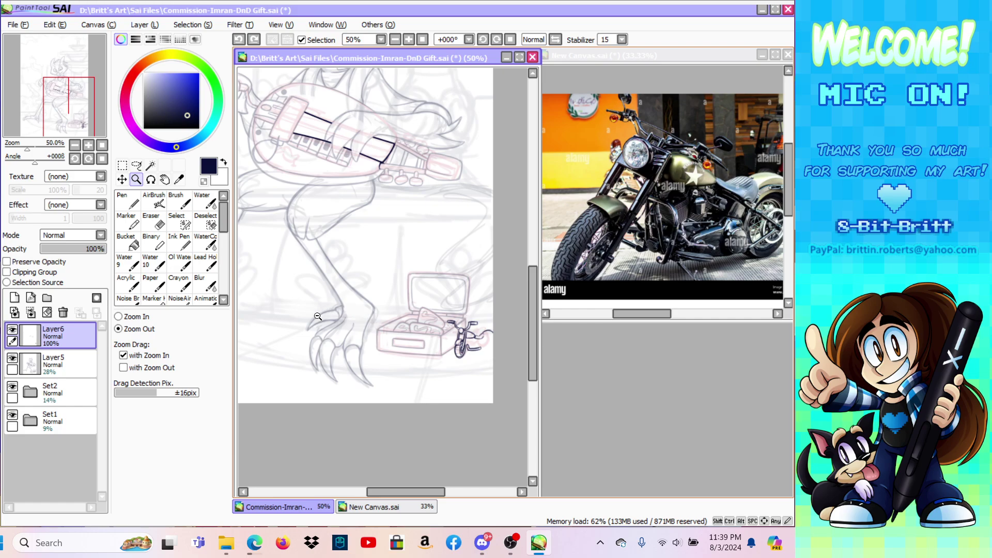
left_click(13, 331)
left_click(13, 332)
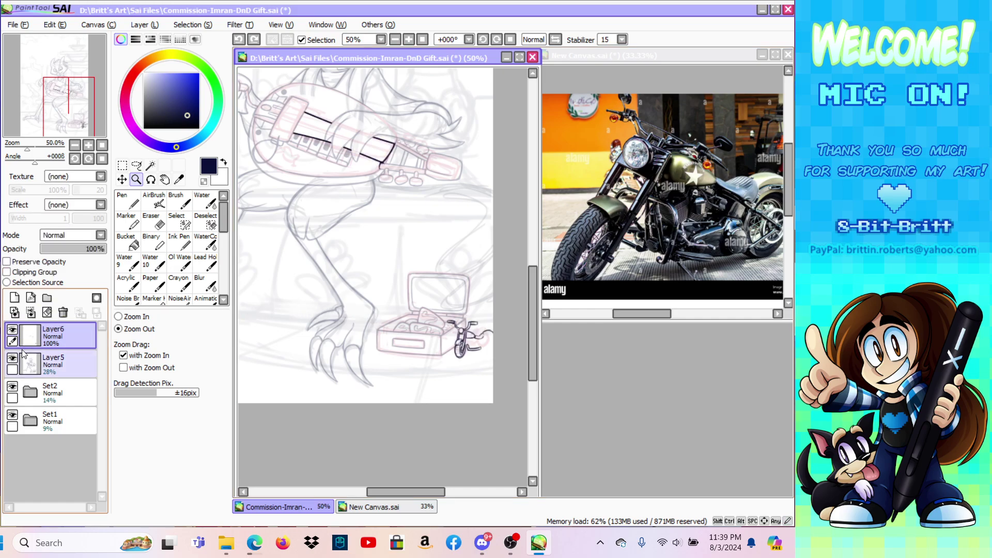
Step: Set Layer5's opacity to 100% and toggle Layer6 off and on to compare the strokes
left_click(37, 363)
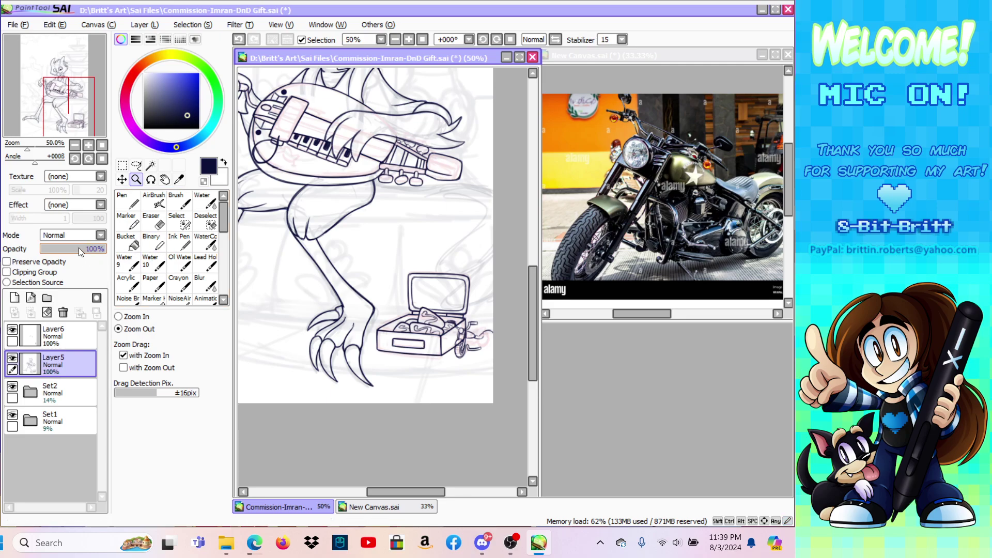
left_click(13, 329)
left_click(13, 328)
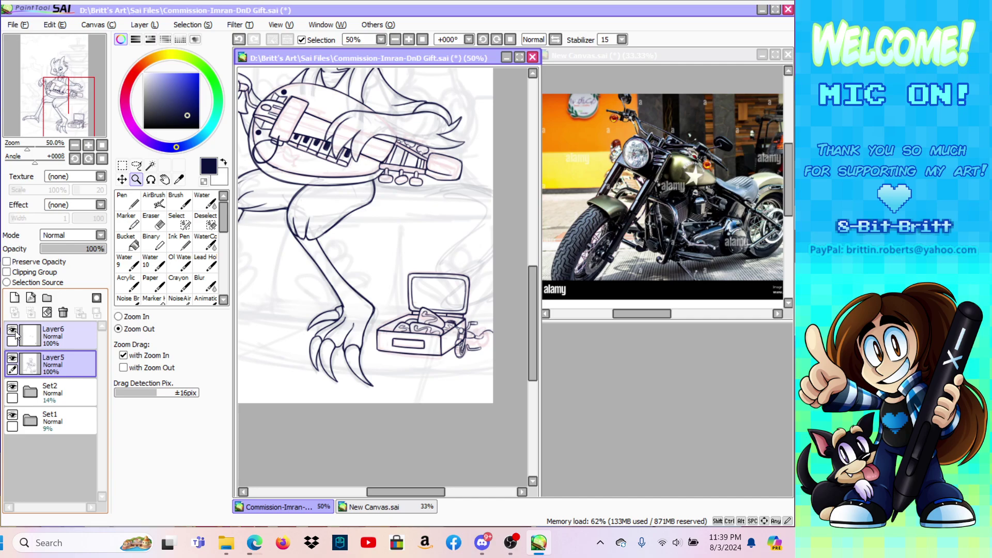
Step: Mask the motorcycle with a size 300 selection brush and move its strokes from Layer6 onto a new layer
left_click(178, 221)
left_click(187, 498)
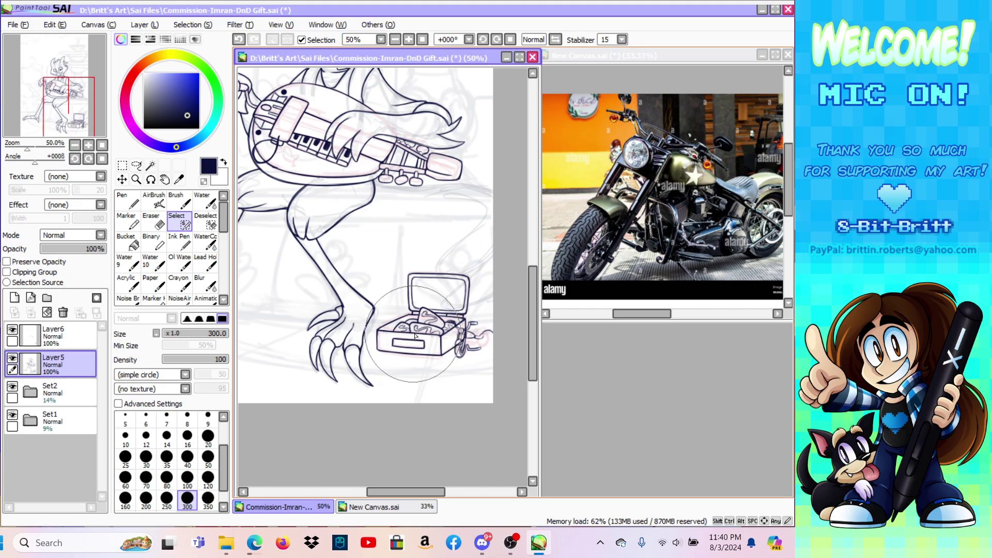
left_click_drag(457, 331, 460, 342)
left_click(51, 336)
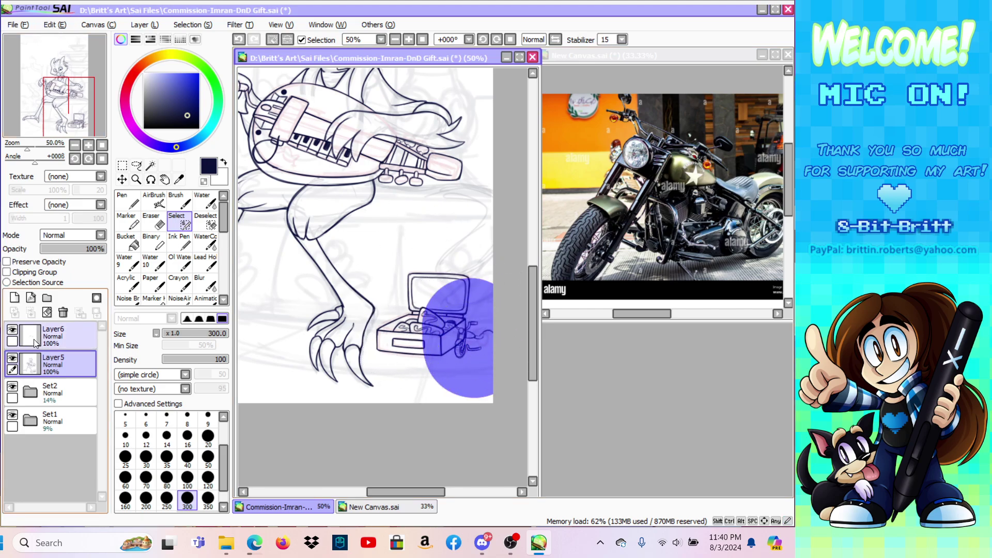
left_click(55, 24)
left_click(62, 84)
left_click(56, 24)
left_click(60, 72)
left_click(55, 24)
left_click(66, 96)
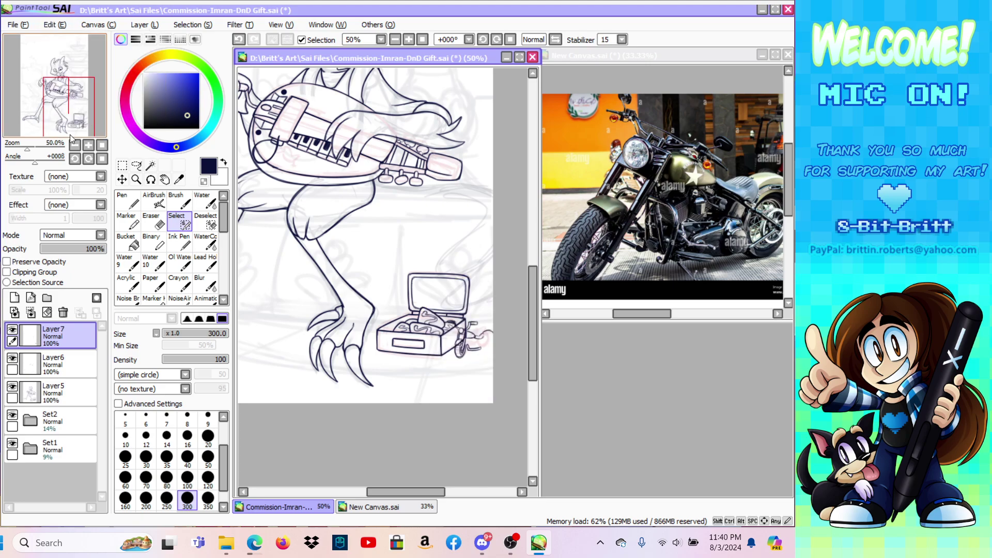
Step: Merge Layer6 down into Layer5 and reduce Layer5's opacity to 19%
left_click(24, 370)
left_click(146, 24)
left_click(160, 143)
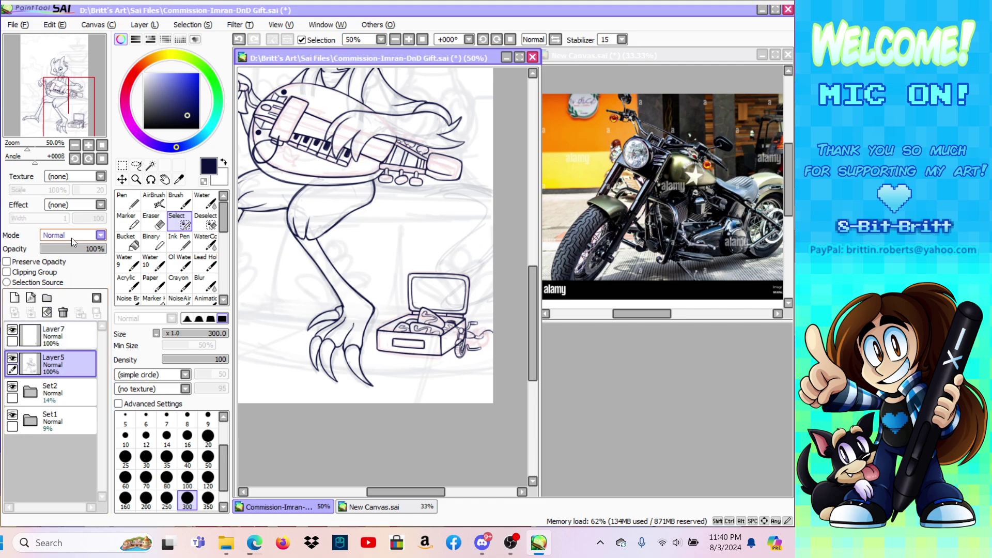
left_click_drag(67, 248, 51, 251)
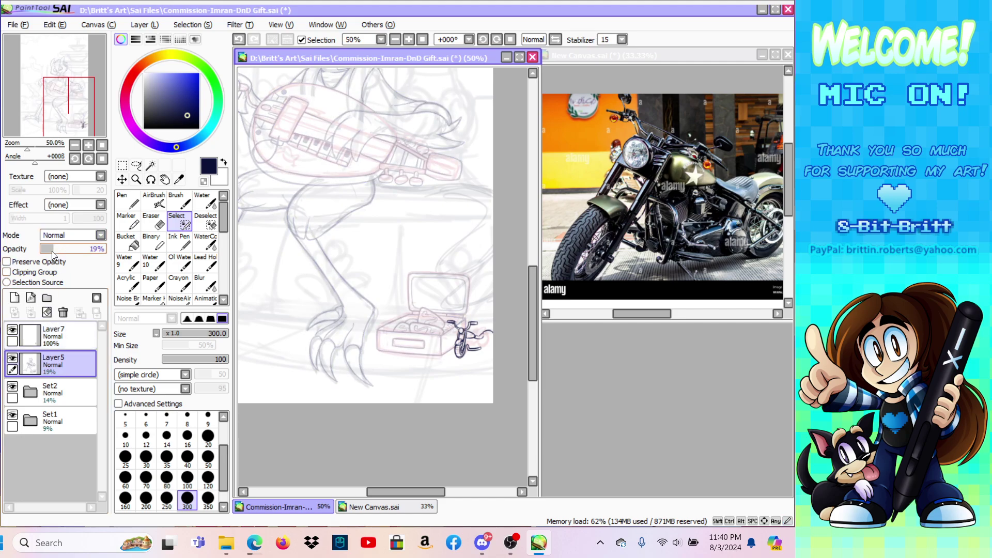
Step: On Layer7, draw the oval rear wheel under the rear fender, with a short tyre line on its inner side
left_click(137, 179)
left_click(88, 331)
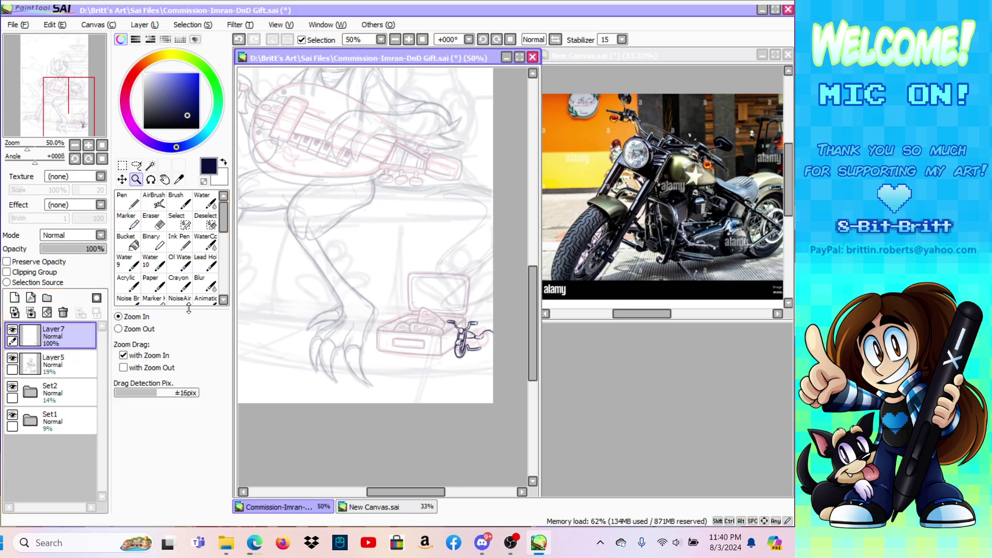
left_click(516, 361)
left_click(512, 351)
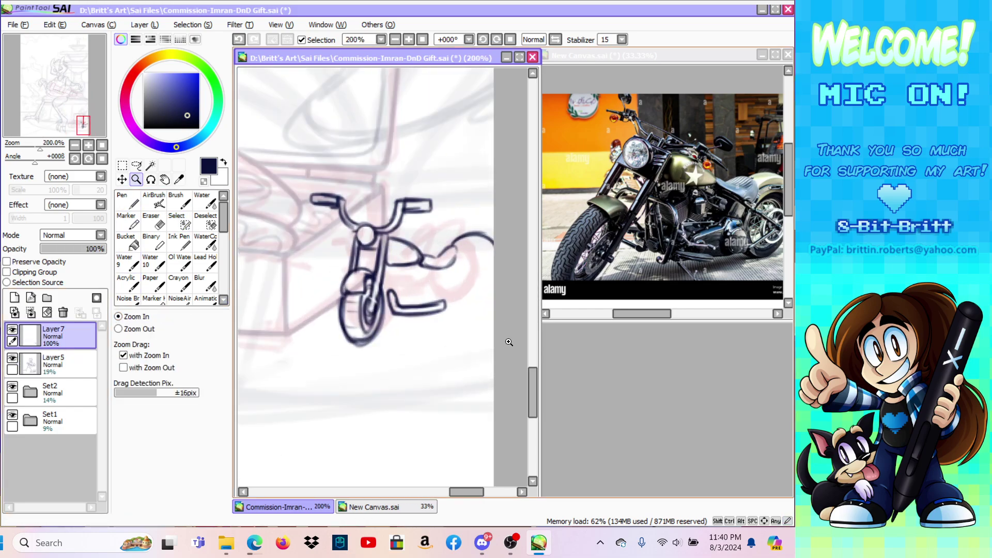
left_click(176, 200)
left_click(485, 492)
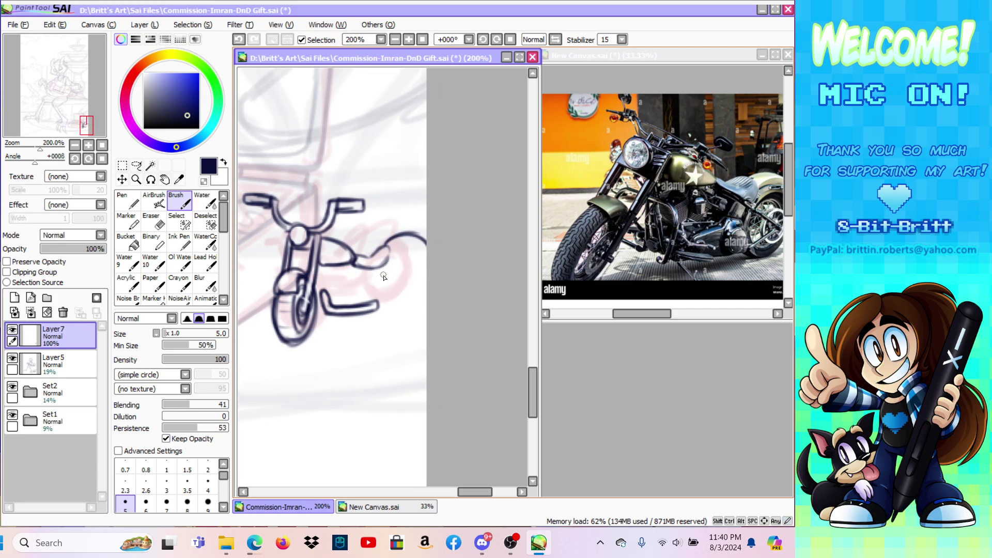
mouse_move(383, 279)
left_mouse_down()
mouse_move(397, 254)
mouse_move(392, 264)
mouse_move(419, 254)
mouse_move(392, 306)
mouse_move(392, 281)
mouse_move(397, 306)
left_mouse_up()
left_click_drag(388, 281, 392, 310)
mouse_move(388, 276)
left_mouse_down()
mouse_move(403, 314)
mouse_move(411, 312)
mouse_move(391, 303)
mouse_move(419, 303)
mouse_move(399, 313)
mouse_move(422, 298)
mouse_move(412, 312)
mouse_move(422, 295)
mouse_move(403, 313)
mouse_move(425, 280)
left_mouse_up()
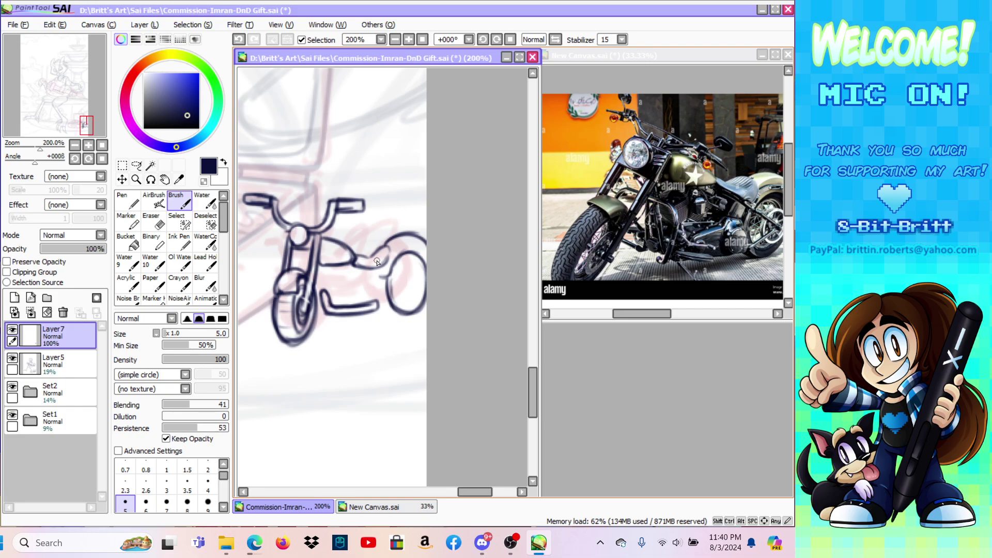
Step: Erase the exhaust pipe between the front and rear wheels and return to the Brush
left_click(179, 221)
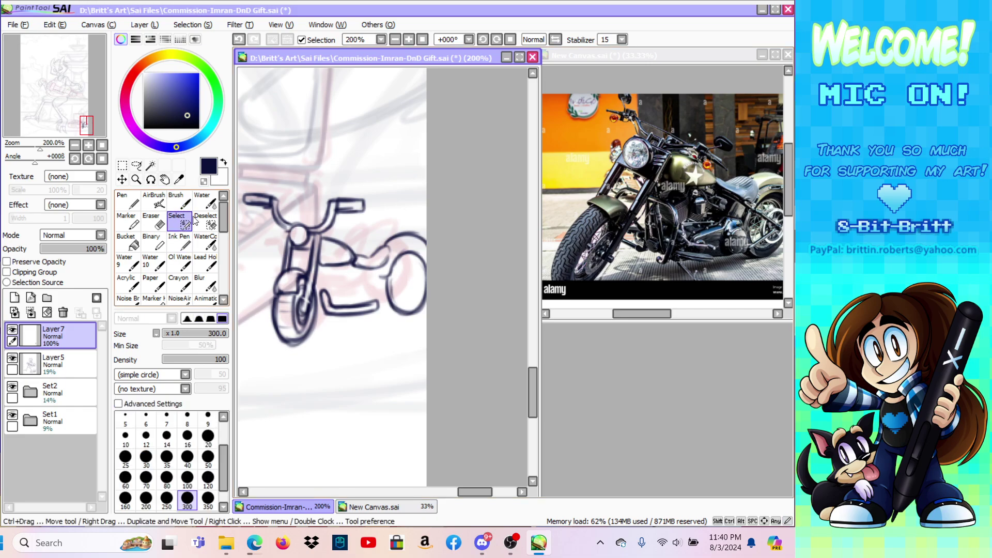
left_click(147, 217)
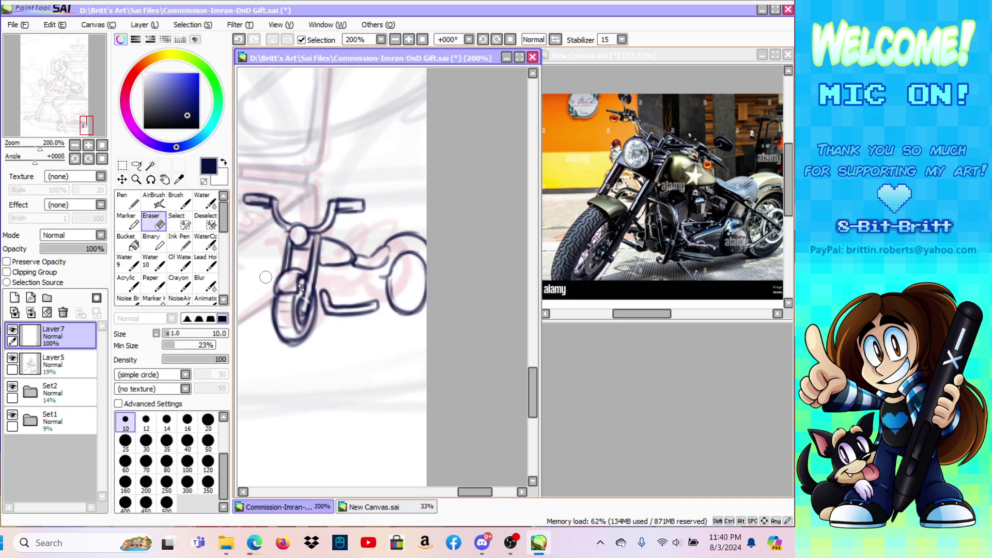
left_click(146, 461)
left_click_drag(328, 302, 361, 314)
left_click(178, 202)
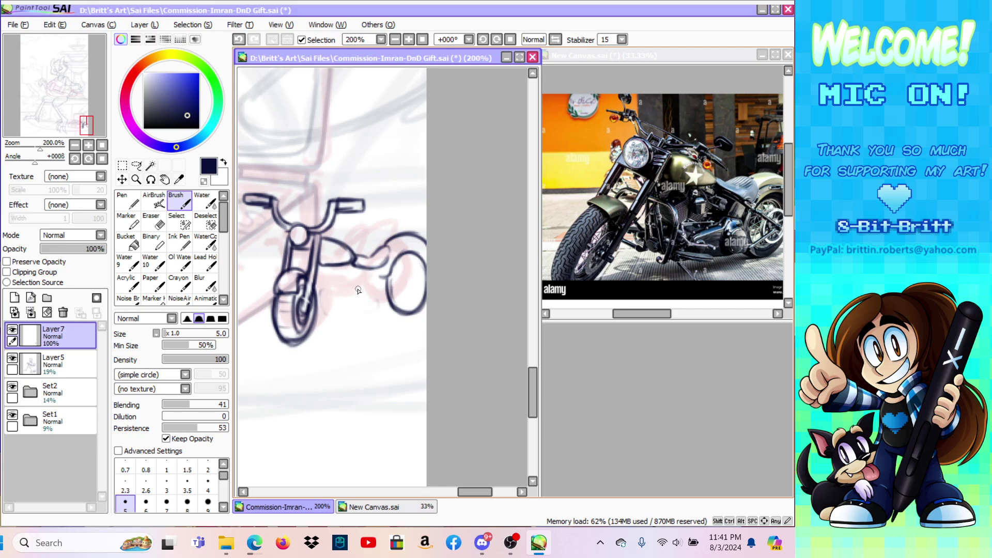
Step: Draw the long lower exhaust pipe from the front wheel to the rear wheel, with a rounded cover above its rear end
mouse_move(322, 310)
left_mouse_down()
mouse_move(357, 310)
mouse_move(323, 313)
mouse_move(335, 315)
left_mouse_up()
mouse_move(324, 314)
left_mouse_down()
mouse_move(358, 318)
mouse_move(327, 310)
mouse_move(394, 301)
mouse_move(354, 319)
mouse_move(385, 308)
mouse_move(383, 284)
mouse_move(393, 300)
mouse_move(365, 291)
left_mouse_up()
mouse_move(362, 294)
left_mouse_down()
mouse_move(389, 300)
mouse_move(359, 304)
mouse_move(382, 291)
left_mouse_up()
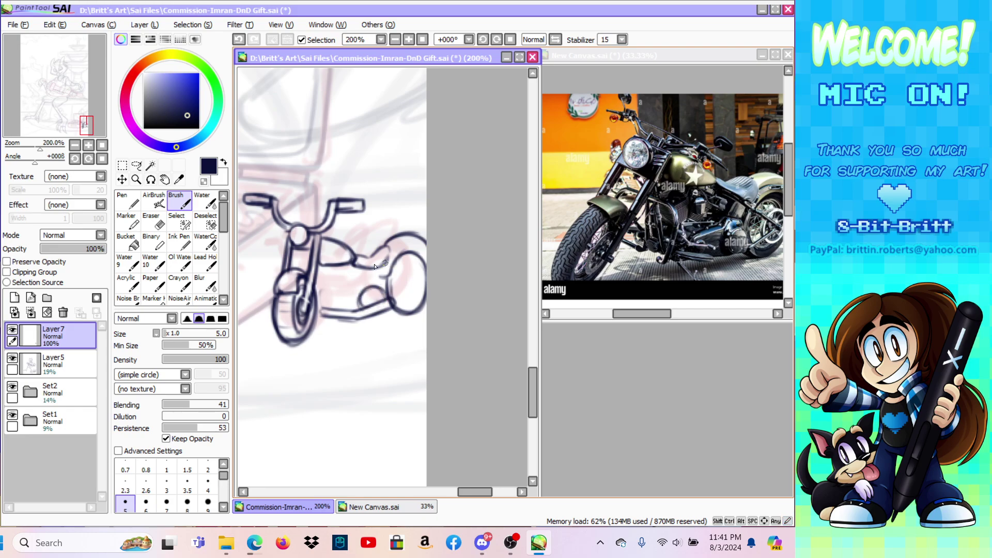
Step: Draw the curved upper pipe and engine frame lines between the front wheel and the rounded cover
mouse_move(331, 296)
left_mouse_down()
mouse_move(366, 272)
mouse_move(348, 286)
mouse_move(378, 278)
left_mouse_up()
left_click_drag(351, 288, 378, 278)
mouse_move(356, 284)
left_mouse_down()
mouse_move(369, 278)
mouse_move(385, 288)
left_mouse_up()
mouse_move(330, 304)
left_mouse_down()
mouse_move(374, 283)
mouse_move(335, 296)
mouse_move(366, 288)
left_mouse_up()
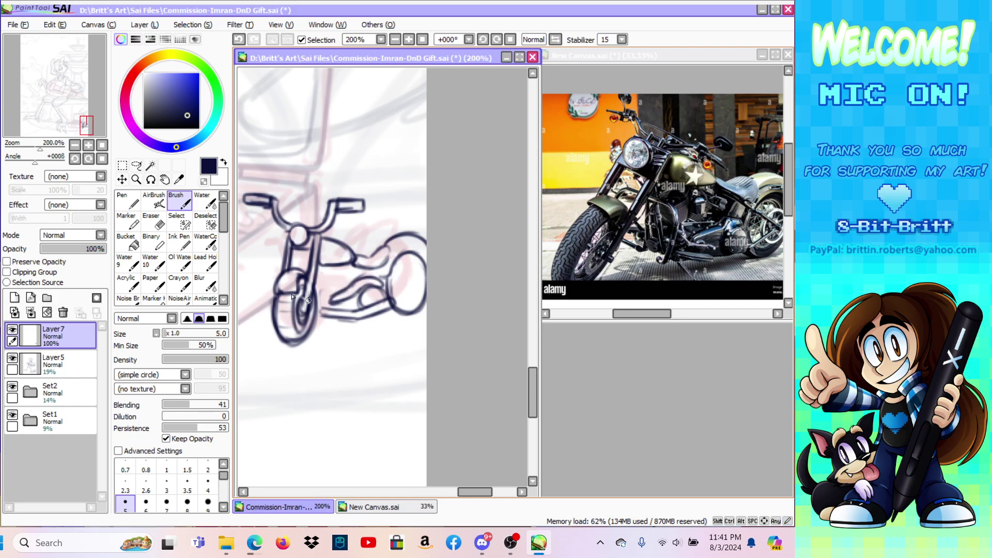
Step: Erase the lower edge of the front tyre with a size 12 eraser and redraw it as a rounder outline
key("e")
key("bracketleft")
key("bracketleft")
key("bracketleft")
mouse_move(278, 305)
left_mouse_down()
mouse_move(277, 330)
mouse_move(286, 343)
mouse_move(297, 338)
left_mouse_up()
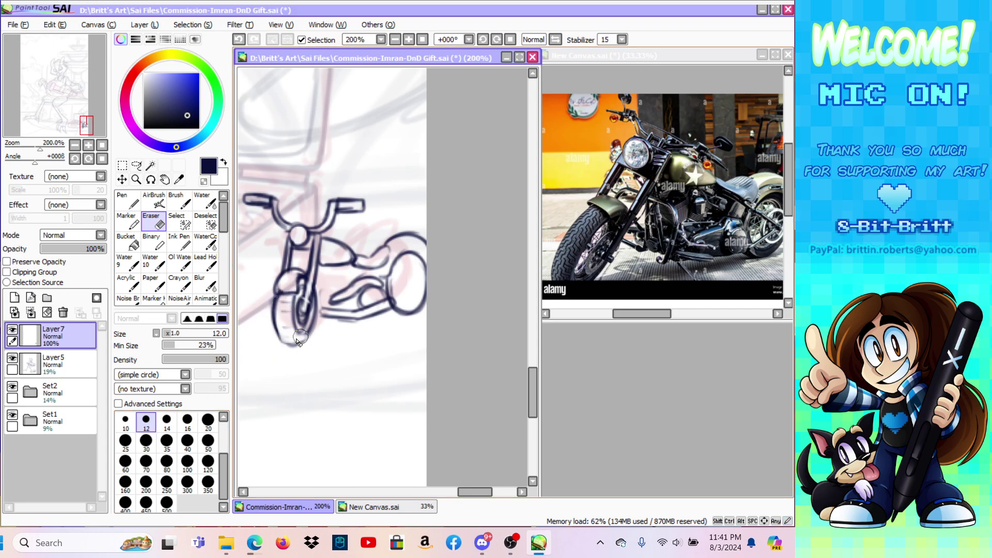
key("b")
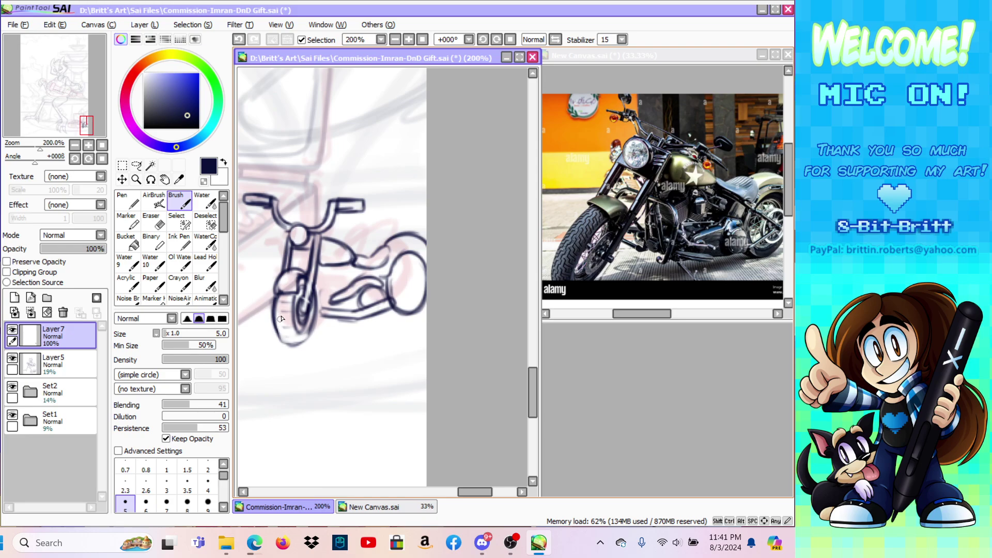
left_click_drag(274, 315, 285, 345)
mouse_move(283, 344)
left_mouse_down()
mouse_move(309, 340)
mouse_move(297, 348)
mouse_move(313, 302)
mouse_move(307, 340)
mouse_move(328, 291)
mouse_move(339, 306)
mouse_move(321, 315)
left_mouse_up()
Step: Redraw the front end of the upper pipe and erase the rough edges along the lower exhaust pipe
key("e")
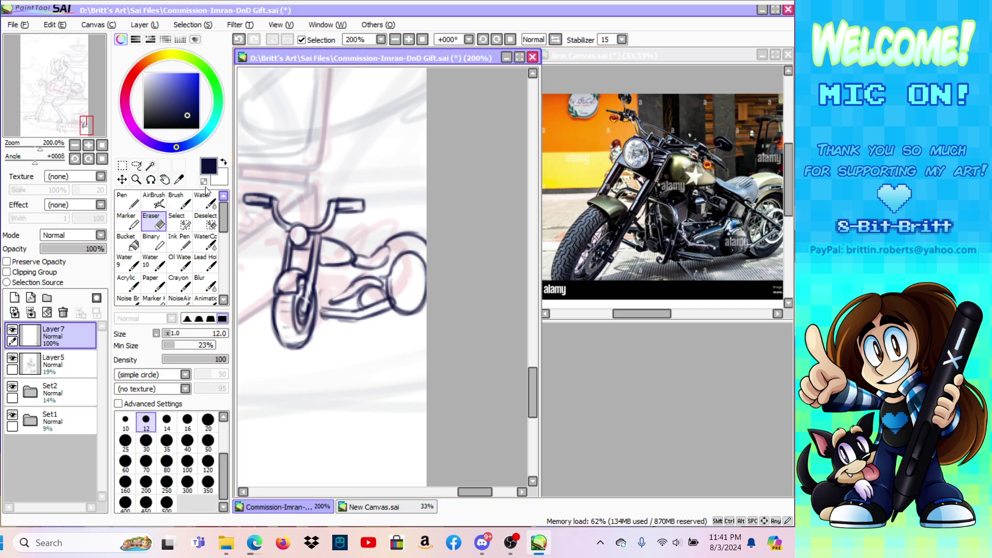
left_click(181, 206)
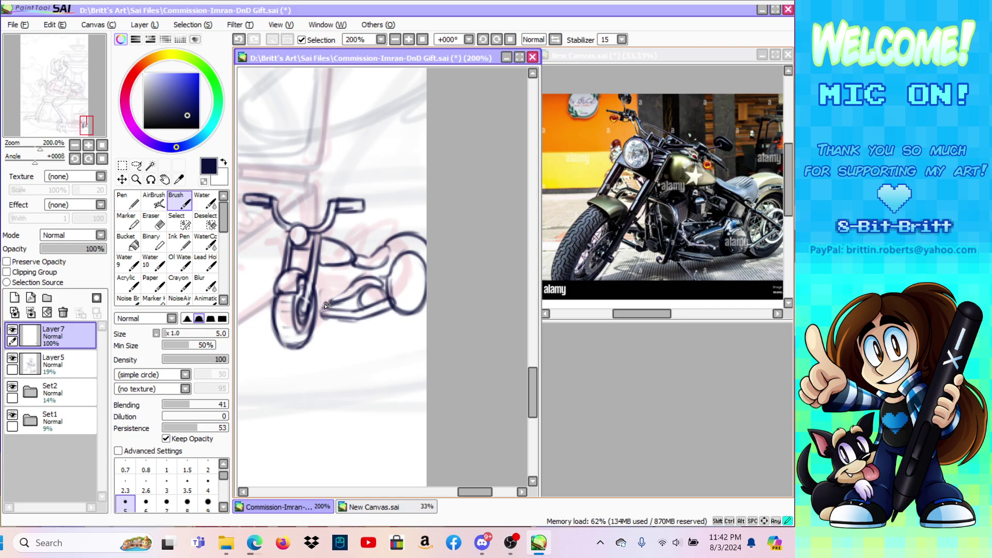
left_click_drag(325, 300, 361, 276)
key("e")
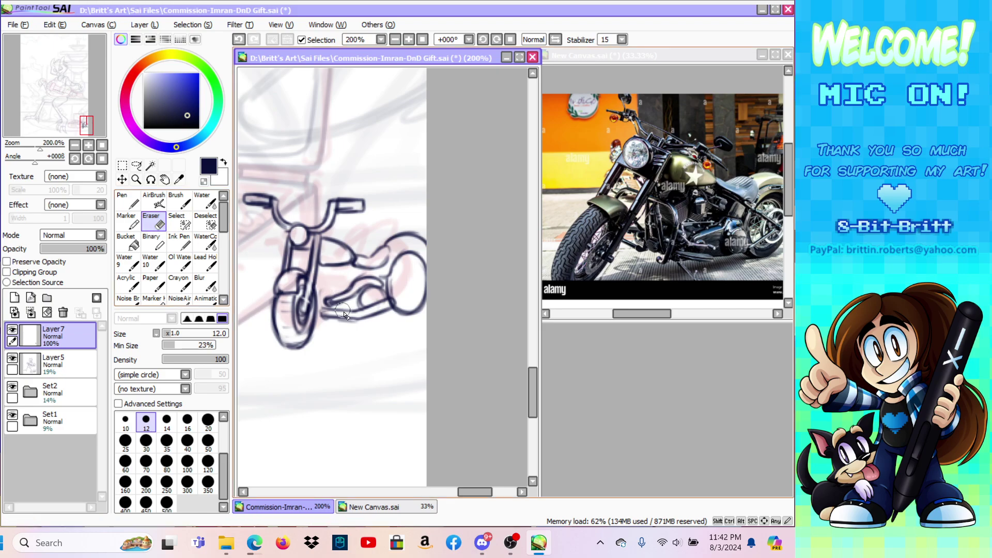
mouse_move(332, 324)
left_mouse_down()
mouse_move(359, 324)
mouse_move(347, 325)
mouse_move(390, 304)
mouse_move(391, 290)
left_mouse_up()
left_click(176, 202)
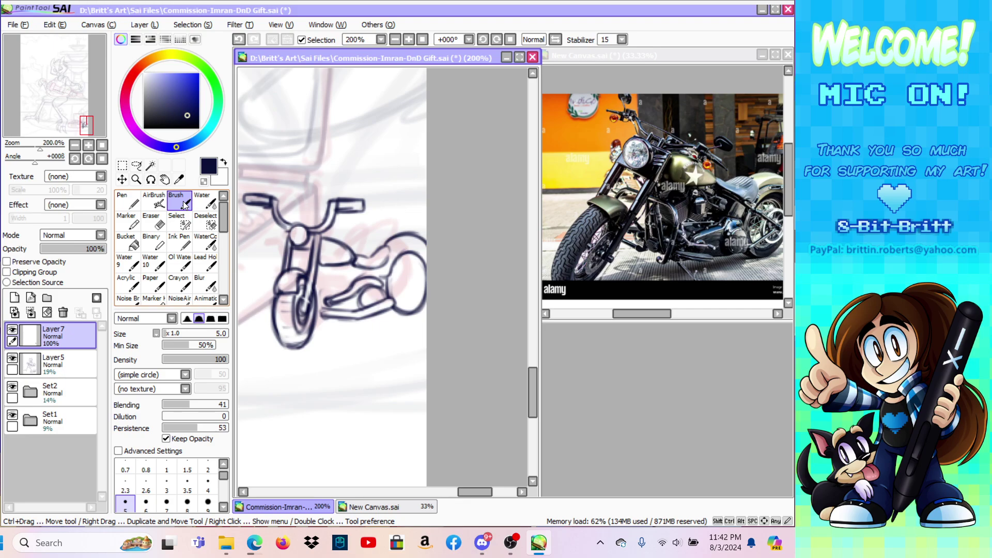
Step: Clean the inner edge of the front tyre's lower part with the Eraser and save the file
key("e")
mouse_move(287, 340)
left_mouse_down()
mouse_move(311, 340)
mouse_move(296, 343)
mouse_move(314, 319)
left_mouse_up()
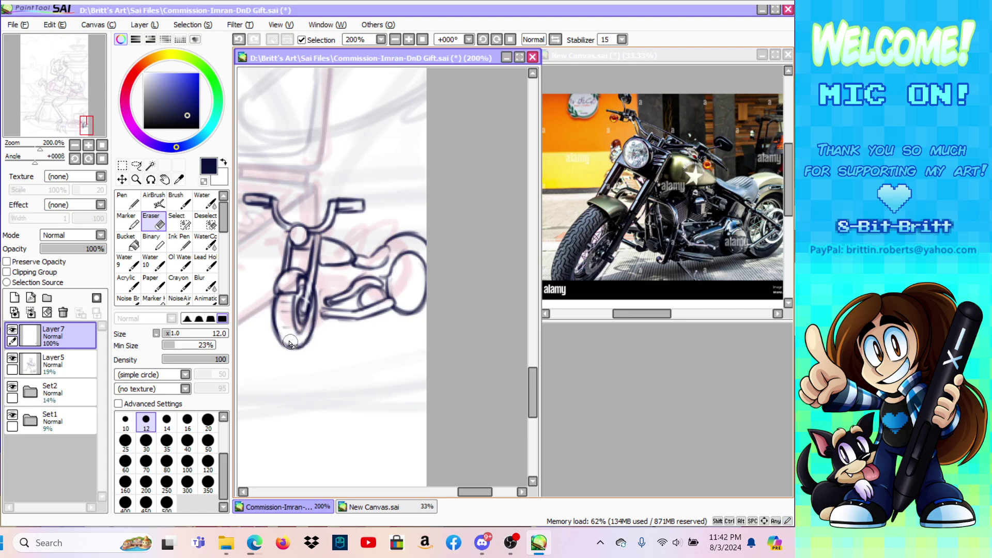
left_click(18, 24)
left_click(41, 101)
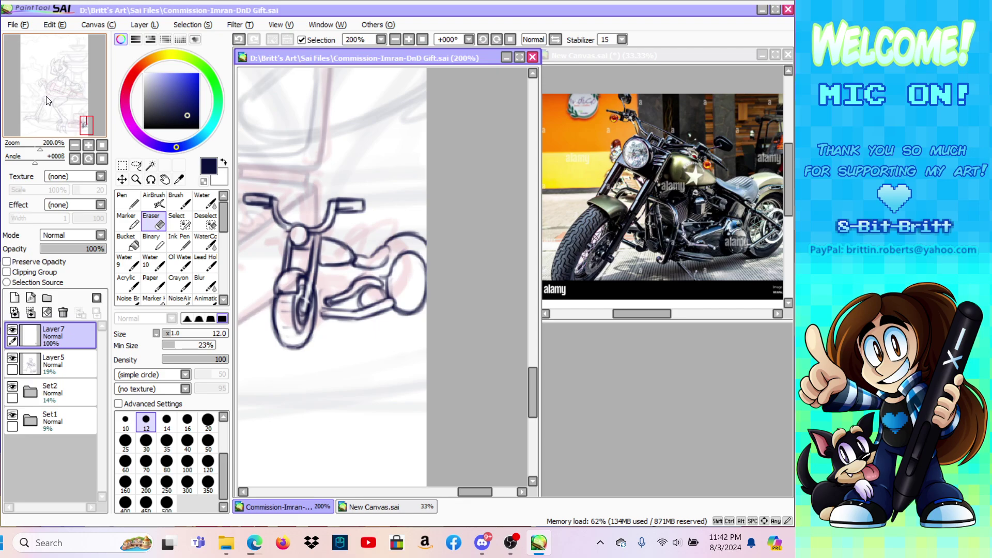
Step: Clean the inside of the round headlight with the Eraser and return to the Brush
left_click_drag(475, 493, 468, 500)
key("b")
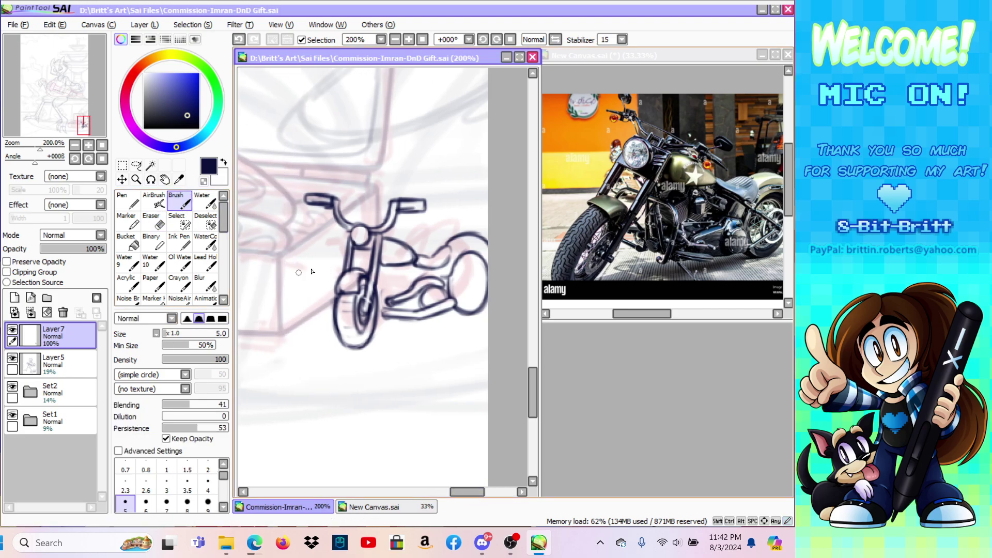
key("e")
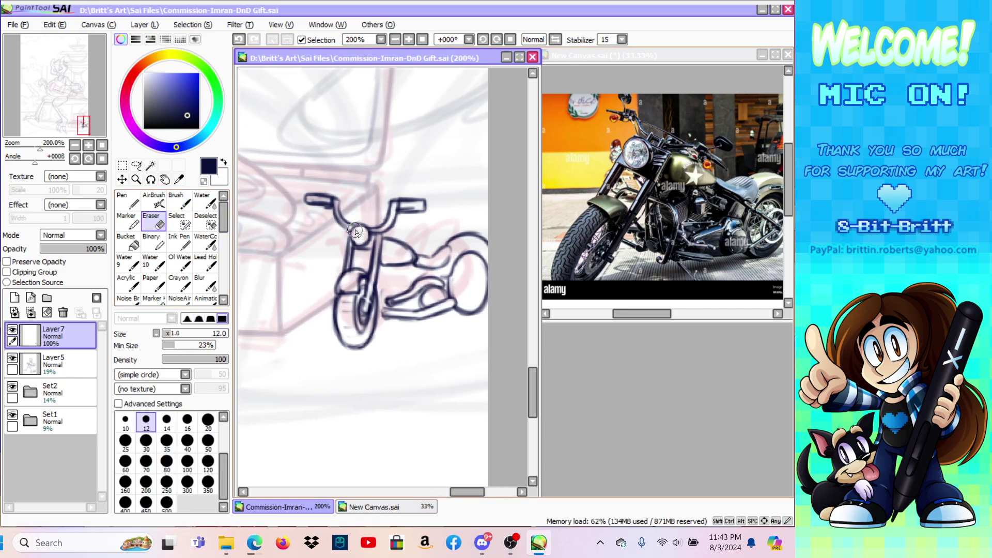
left_click_drag(357, 238, 356, 237)
left_click(181, 203)
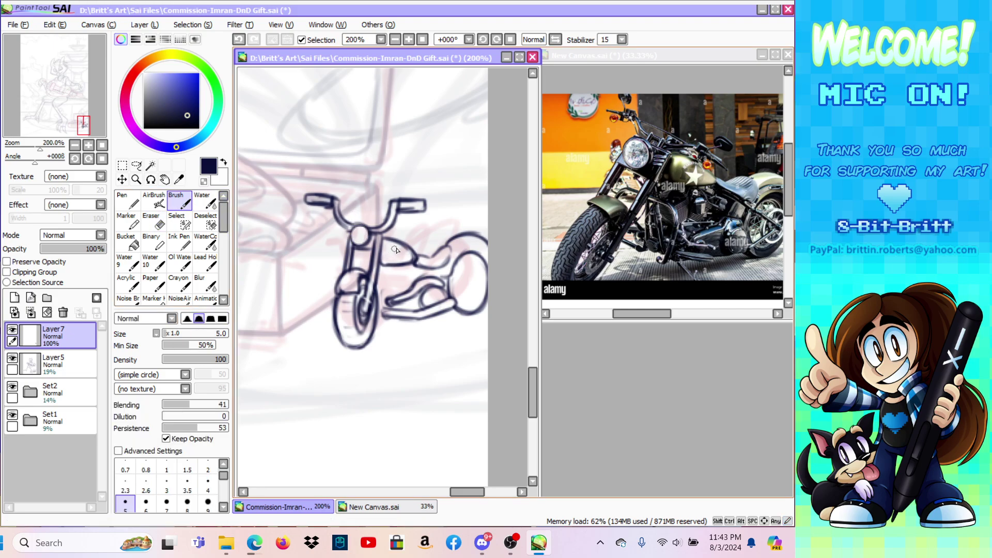
Step: Draw a small oval engine part below the fuel tank and connect the pipes' front ends behind the fork
mouse_move(397, 277)
left_mouse_down()
mouse_move(409, 282)
mouse_move(400, 274)
left_mouse_up()
mouse_move(394, 280)
left_mouse_down()
mouse_move(407, 278)
mouse_move(387, 283)
mouse_move(382, 301)
left_mouse_up()
left_click_drag(383, 297, 386, 308)
left_click_drag(388, 306, 384, 308)
left_click_drag(386, 310, 388, 315)
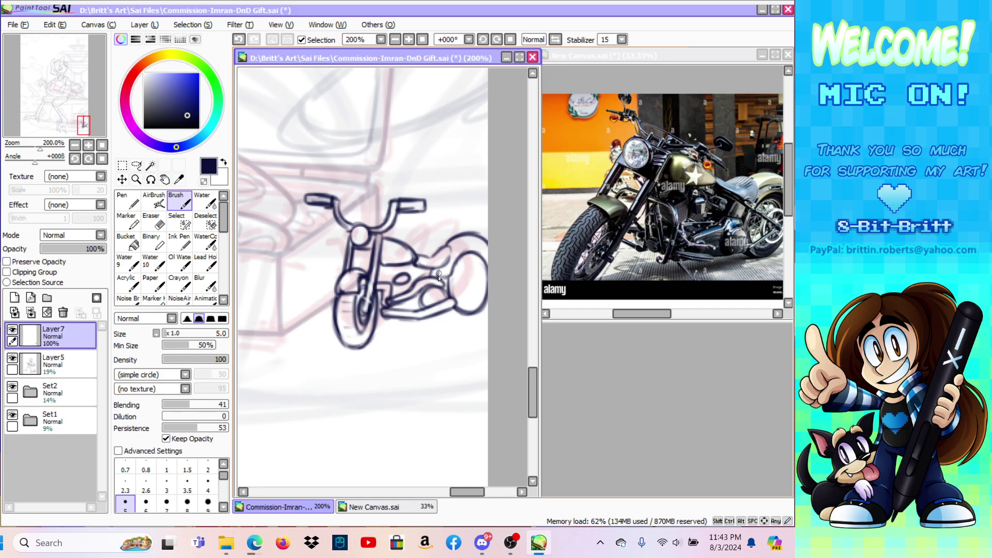
Step: Draw a raised curve at the rear of the seat and compare the drawing without and with it
left_click_drag(440, 267, 450, 254)
left_click_drag(450, 255, 434, 257)
left_click(239, 40)
left_click(239, 40)
left_click(255, 40)
left_click(254, 40)
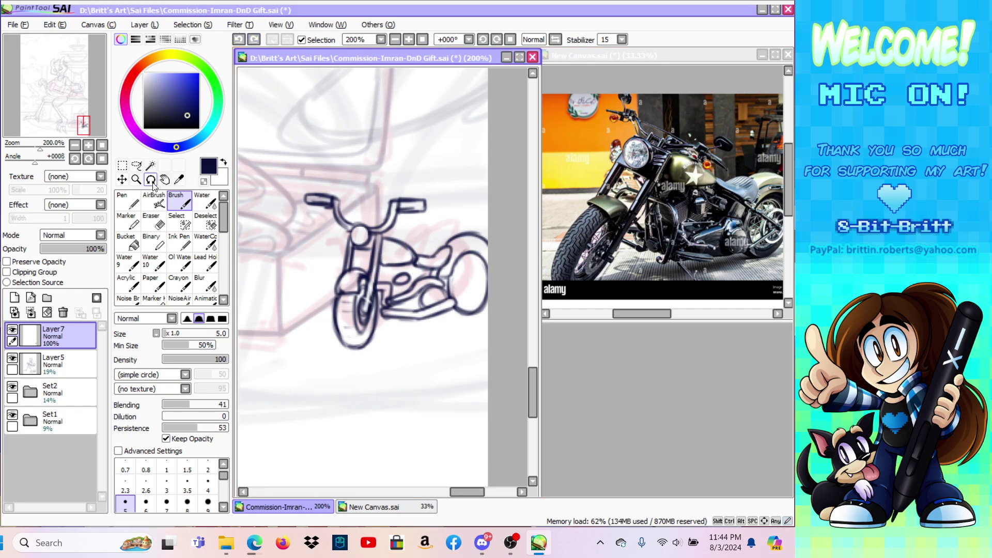
Step: Erase the engine line beside the front fork and redraw it running down to the exhaust pipes
left_click(151, 222)
left_click_drag(382, 292, 379, 284)
key("b")
left_click_drag(381, 285, 383, 301)
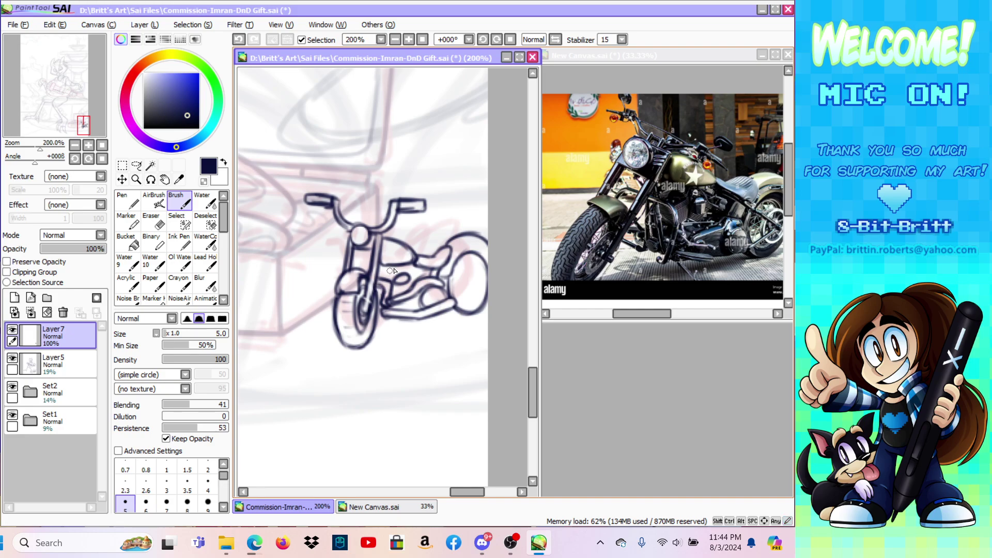
Step: Erase the raised curve at the back of the seat and redraw it as a fuller rounded seat against the rear fender
key("e")
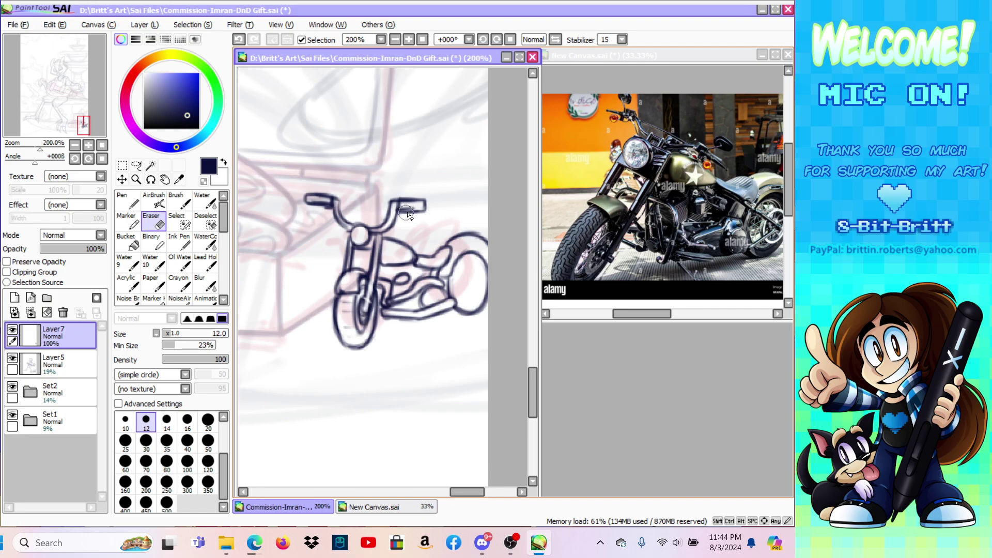
left_click_drag(439, 255, 444, 252)
left_click(176, 205)
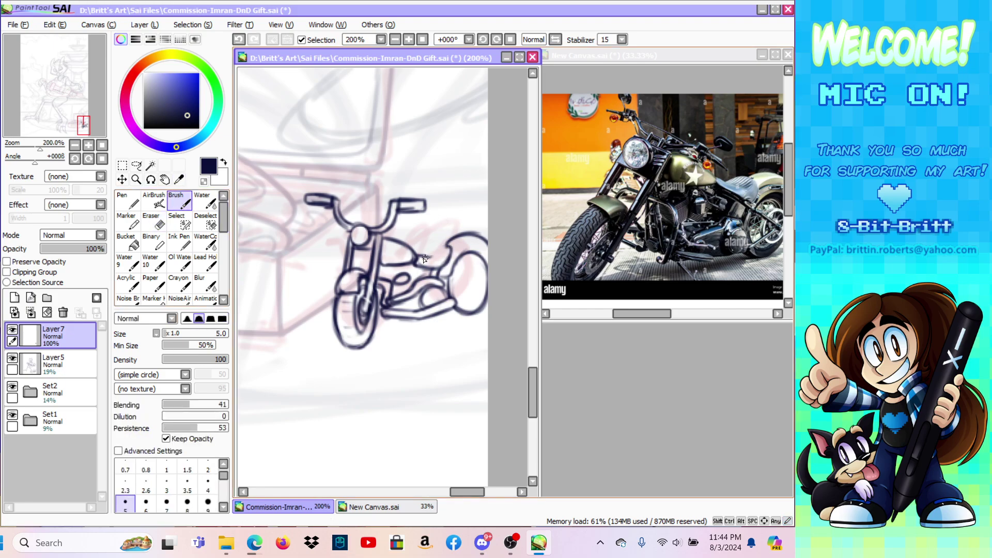
mouse_move(427, 254)
left_mouse_down()
mouse_move(447, 244)
mouse_move(448, 258)
mouse_move(436, 247)
mouse_move(444, 260)
mouse_move(457, 243)
left_mouse_up()
Step: Draw an oval hub in the middle of the rear wheel and clean its inside with the Eraser
left_click(151, 221)
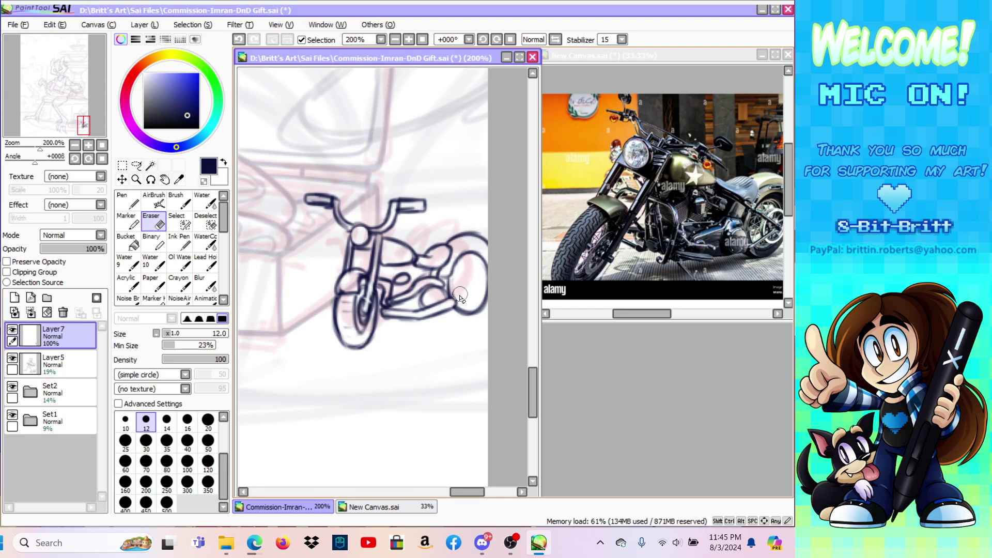
key("b")
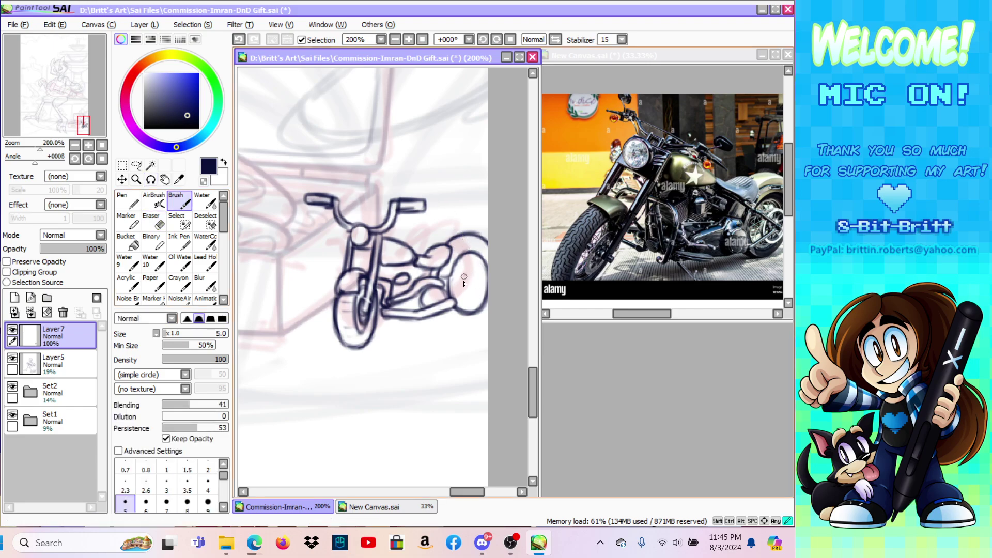
mouse_move(467, 274)
left_mouse_down()
mouse_move(468, 296)
mouse_move(465, 272)
mouse_move(462, 289)
mouse_move(472, 293)
left_mouse_up()
key("e")
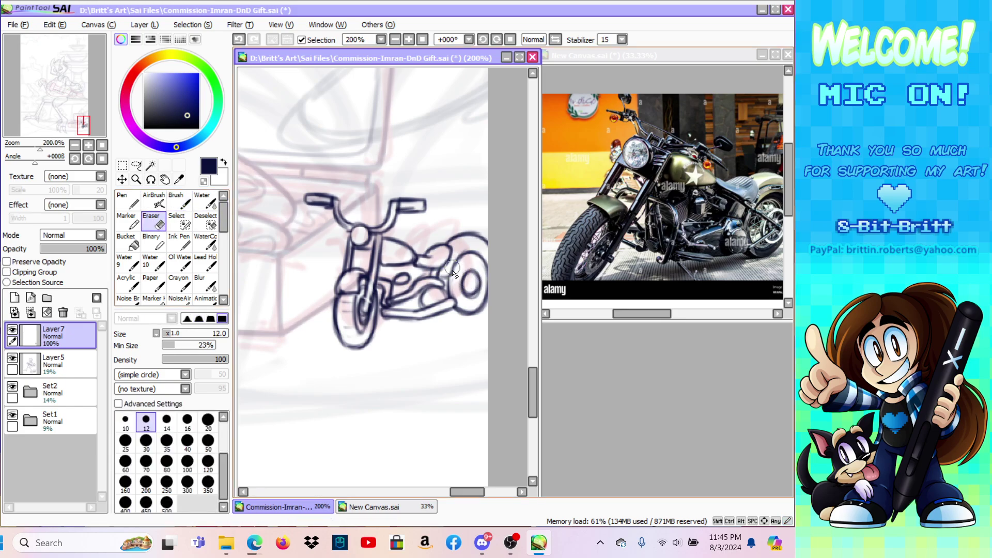
left_click_drag(468, 282, 473, 287)
key("b")
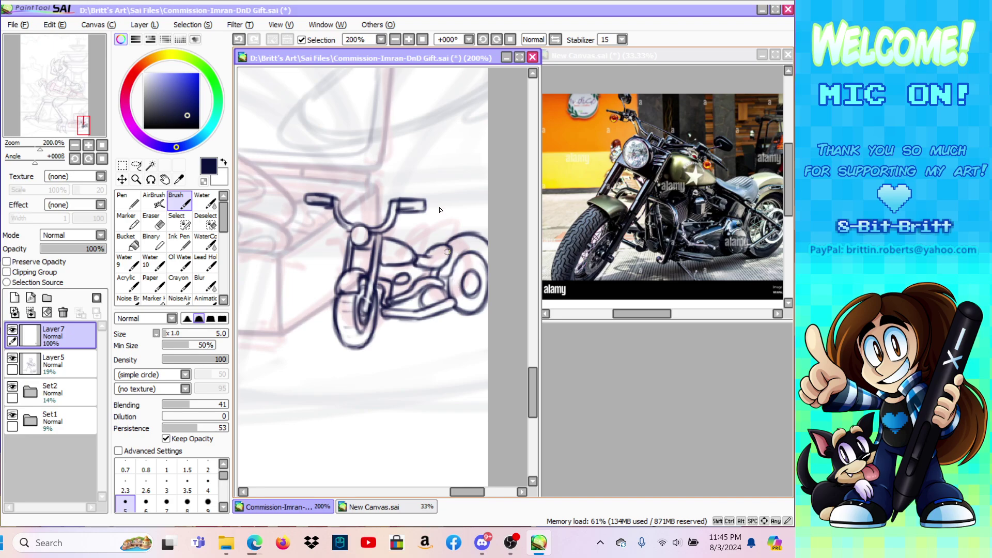
Step: Mirror the canvas view, draw a strut from the rear wheel hub up toward the seat, and erase the lines crossing inside it
left_click(555, 40)
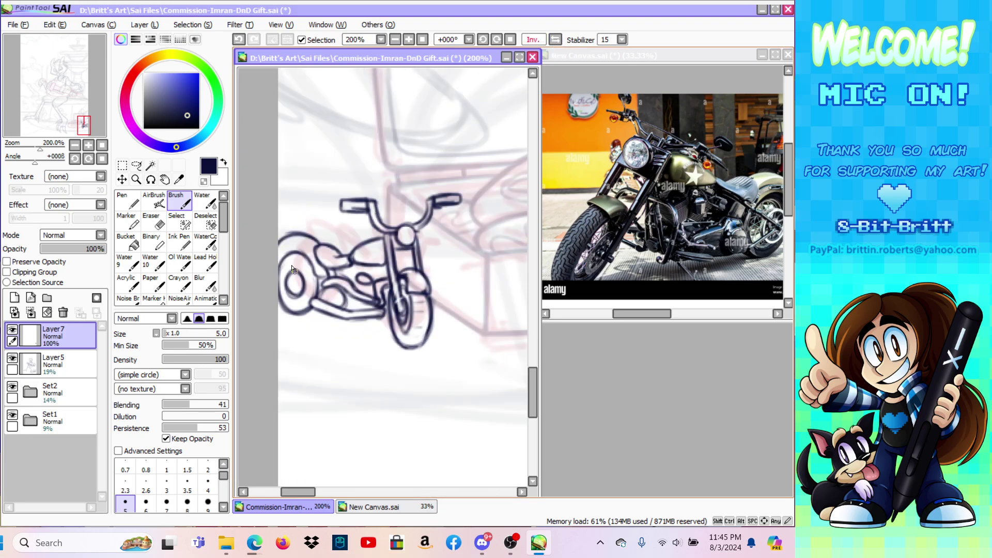
mouse_move(290, 285)
left_mouse_down()
mouse_move(325, 266)
mouse_move(316, 265)
left_mouse_up()
left_click(153, 221)
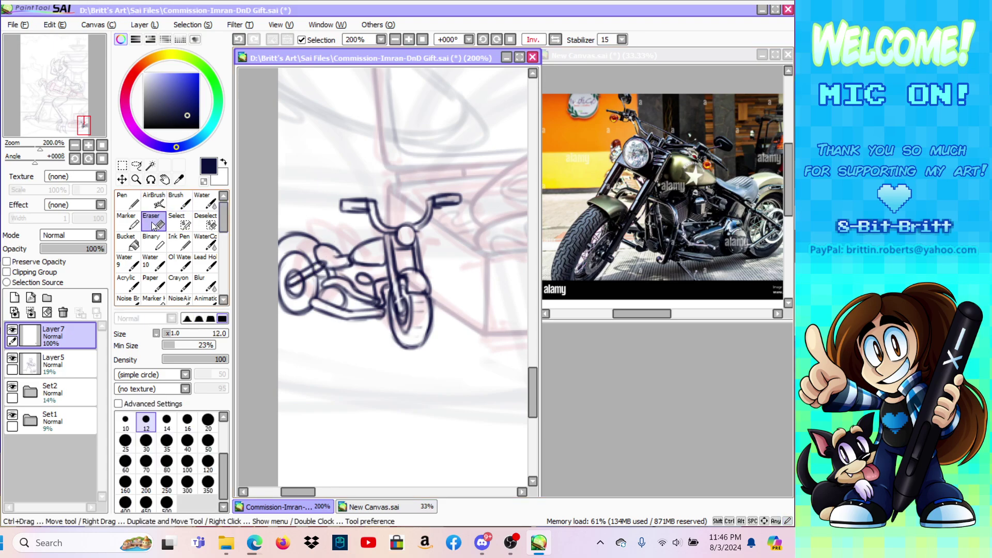
left_click_drag(293, 279, 303, 275)
left_click_drag(297, 280, 315, 271)
left_click_drag(295, 280, 314, 271)
left_click_drag(317, 268, 319, 266)
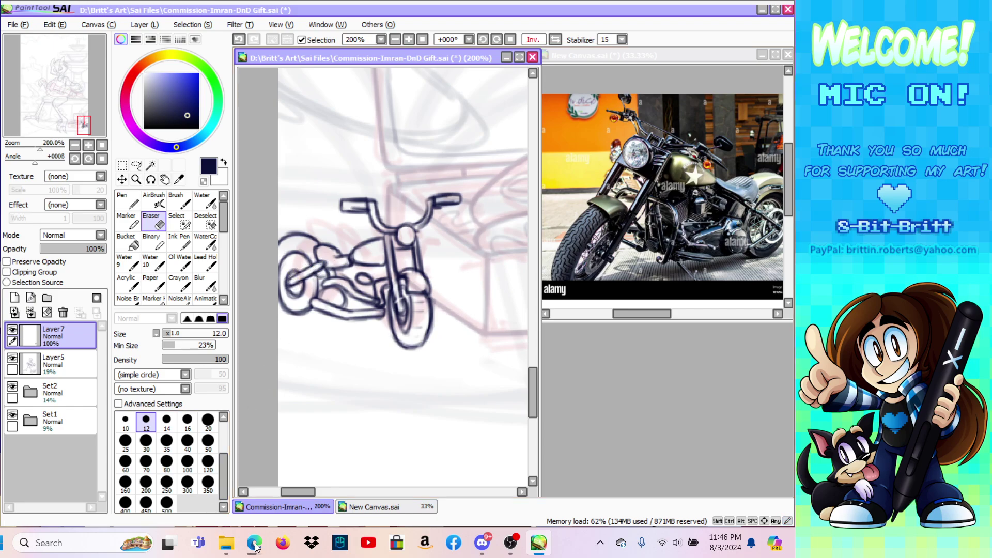
Step: Switch to the browser, check the current song on the Nightbot song requests page, and return to PaintTool SAI
mouse_move(255, 547)
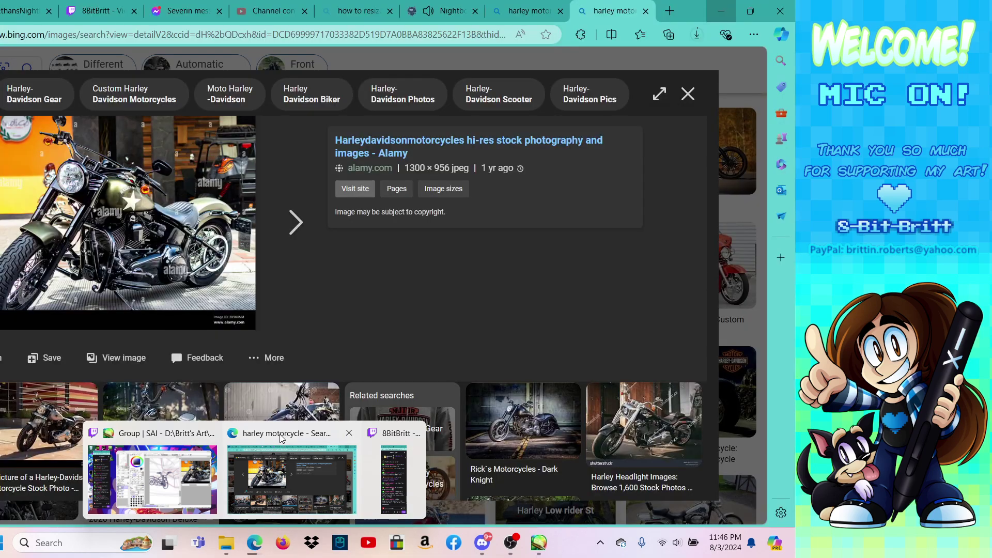
left_click(281, 439)
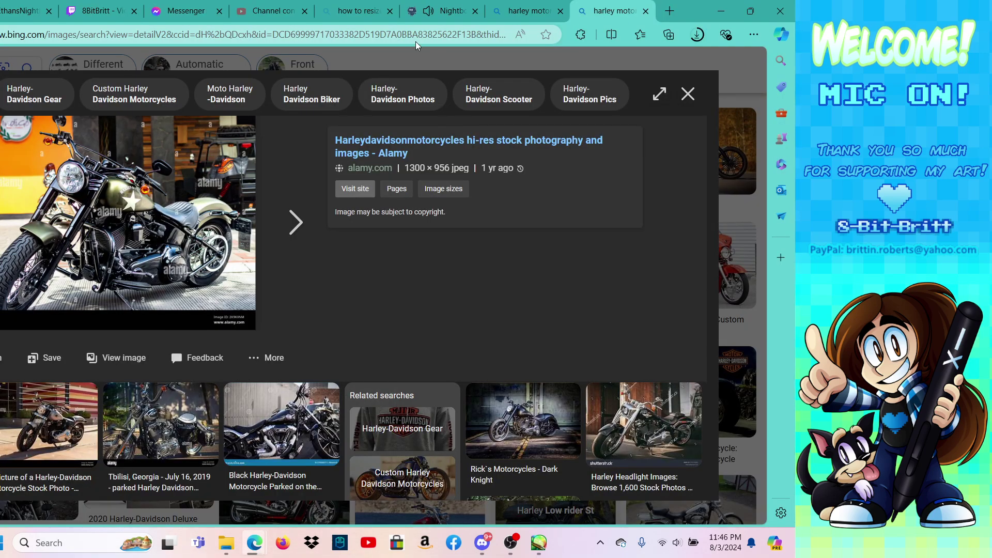
left_click(442, 10)
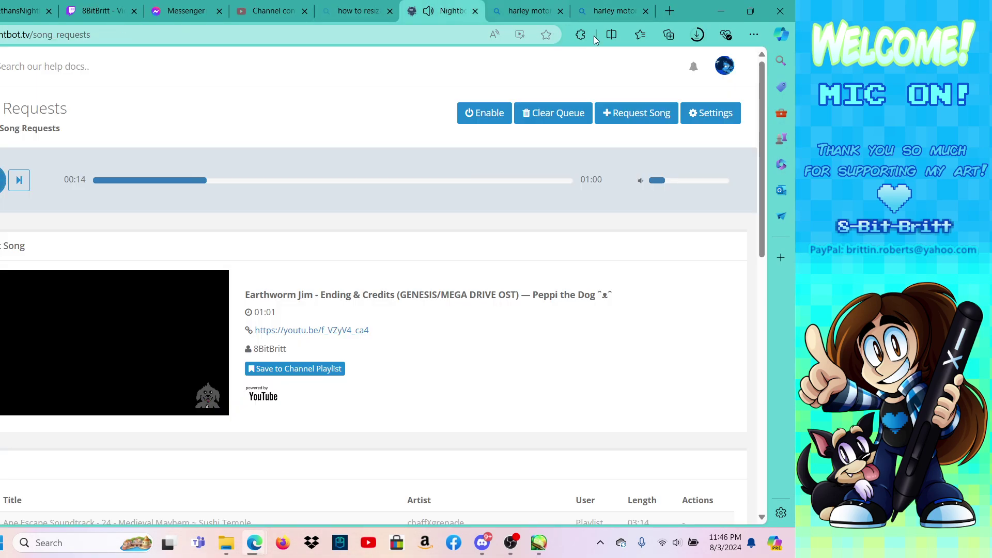
left_click_drag(760, 161, 749, 260)
scroll(749, 260, "up", 5)
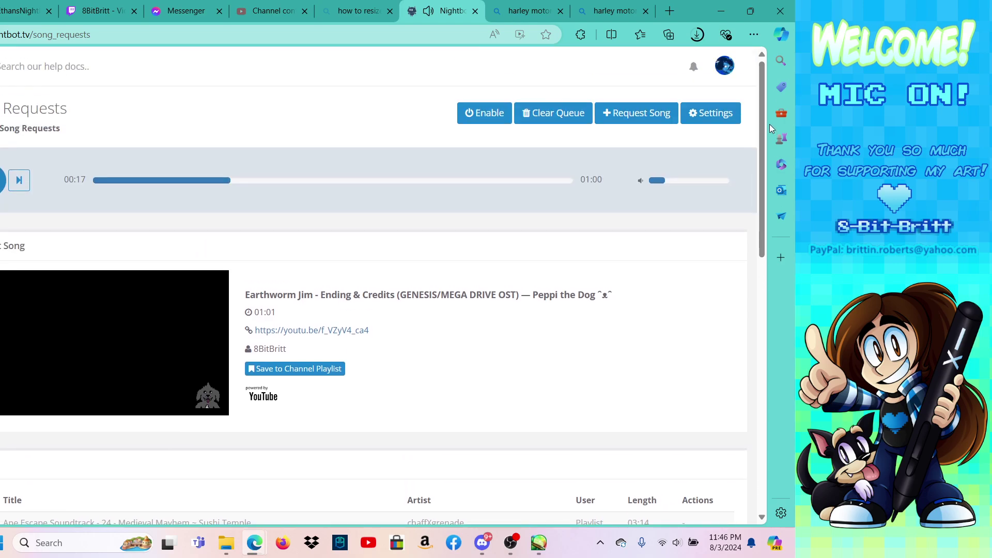
left_click(721, 11)
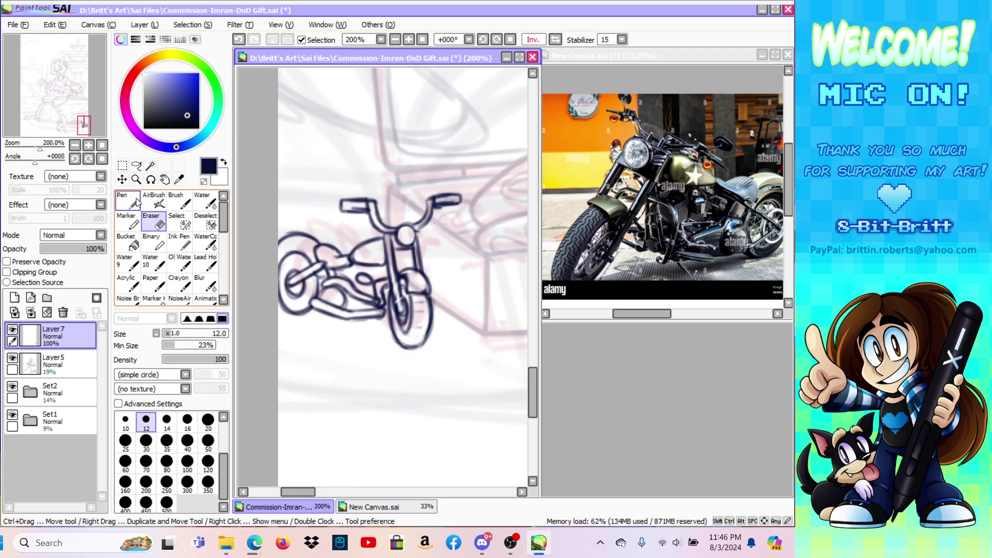
Step: Restore the normal canvas view and draw a second, lower strut from the exhaust pipe's rear end to the rear wheel hub
left_click(178, 201)
left_click(554, 39)
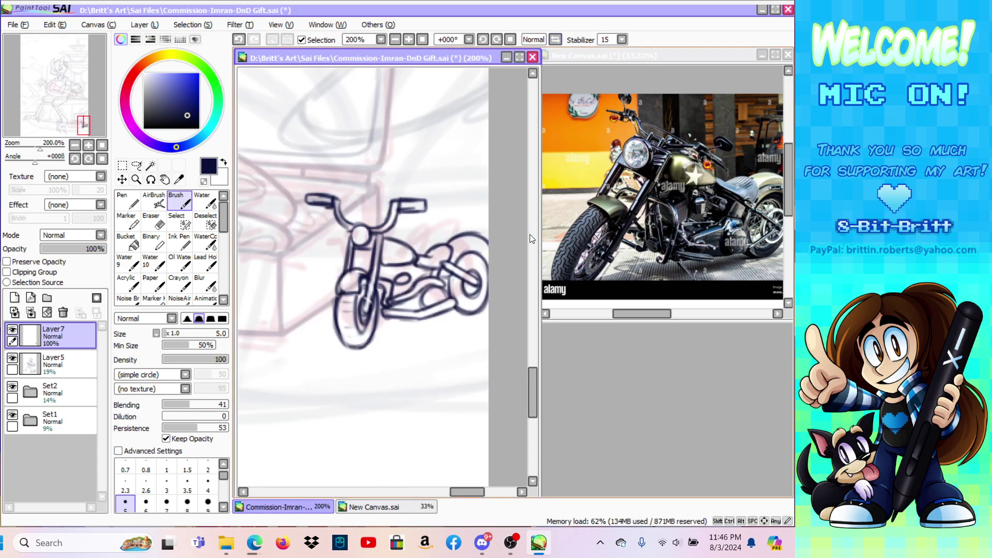
left_click_drag(456, 299, 469, 292)
left_click_drag(457, 299, 470, 294)
left_click_drag(457, 306, 471, 293)
left_click_drag(459, 304, 471, 290)
Step: Clean up the outlines around the rear fender and under the handlebar grip nearest the seat with the Eraser
left_click(153, 221)
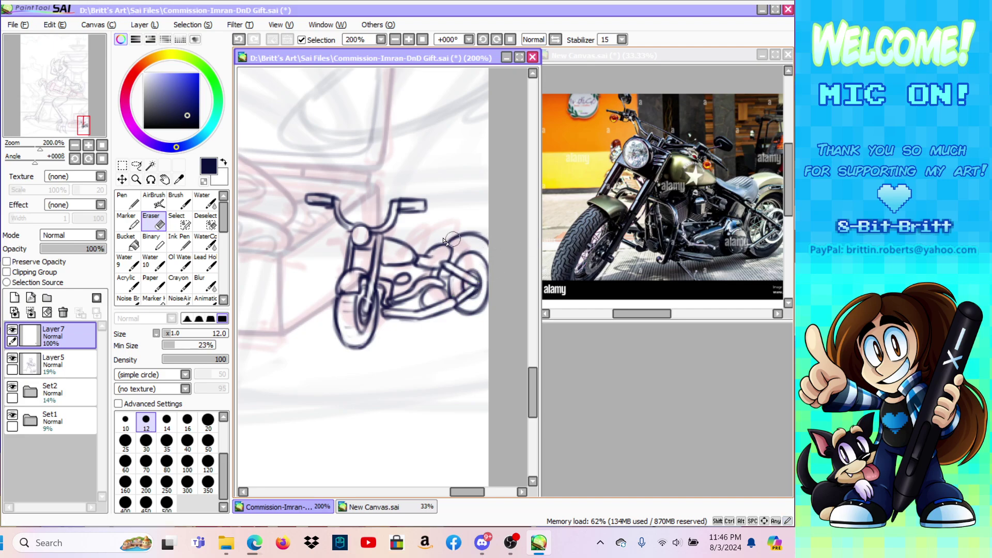
left_click(176, 201)
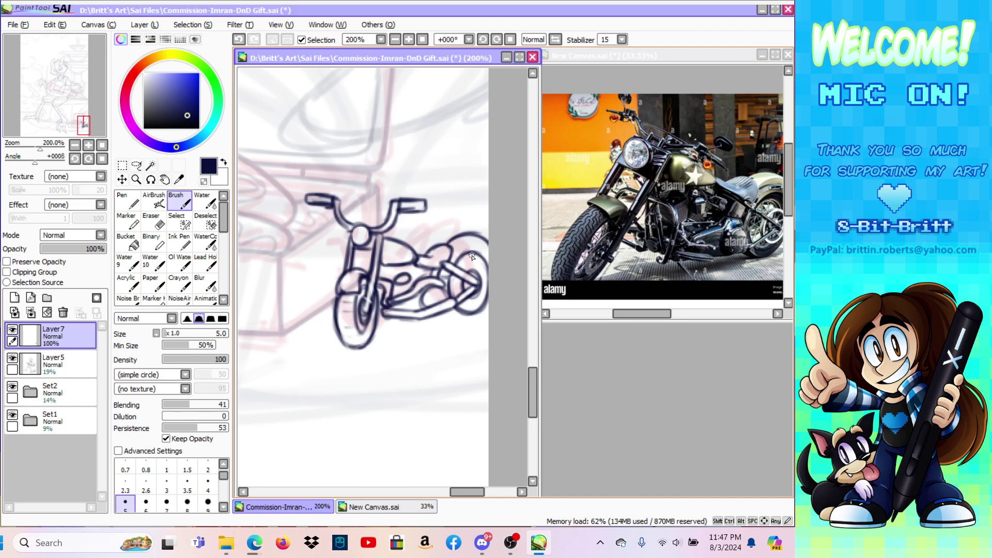
left_click(151, 220)
mouse_move(405, 217)
left_mouse_down()
mouse_move(445, 210)
mouse_move(398, 210)
mouse_move(424, 205)
left_mouse_up()
key("b")
Step: Move the motorcycle slightly away from the canvas edge and a little upward with Transform, and apply it
left_click(121, 179)
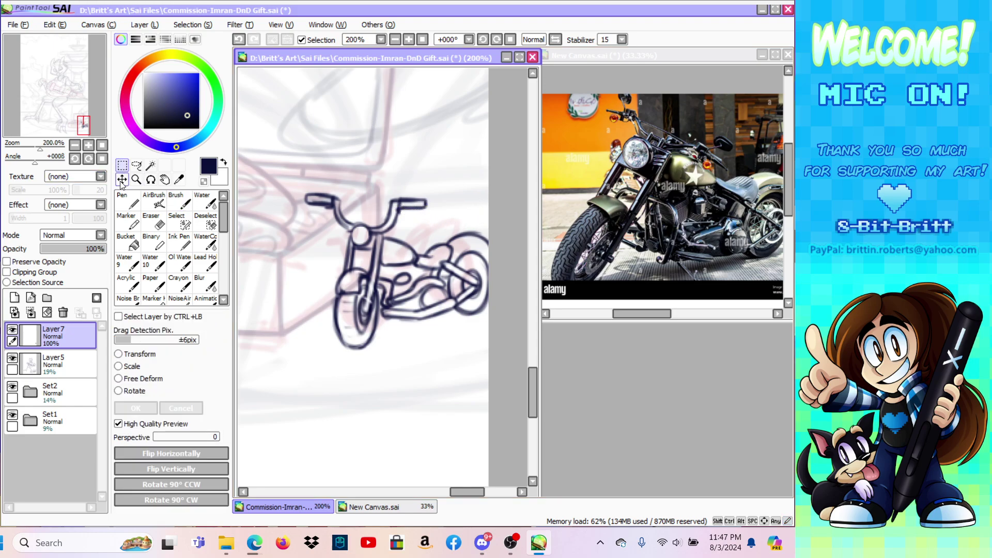
left_click(132, 353)
left_click_drag(403, 270, 392, 268)
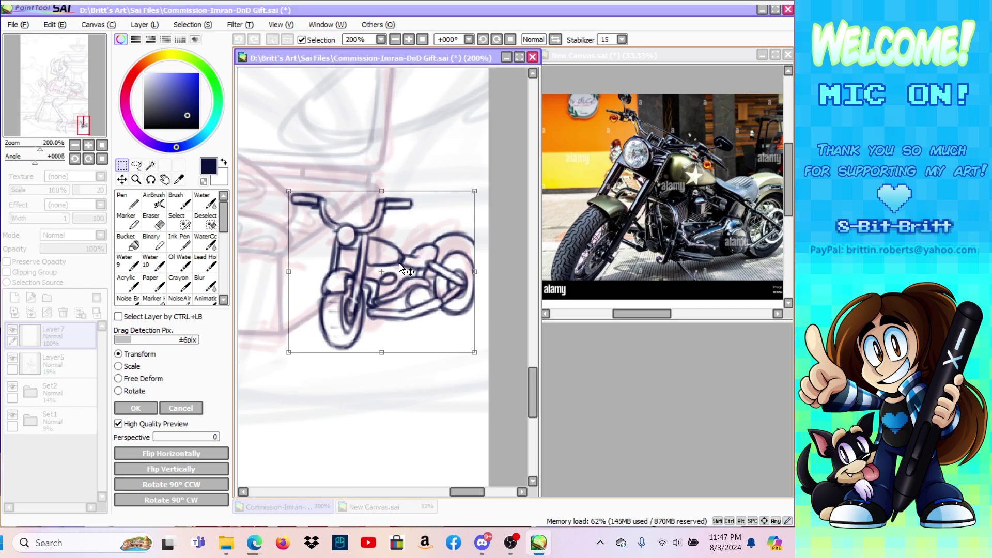
left_click_drag(397, 265, 398, 263)
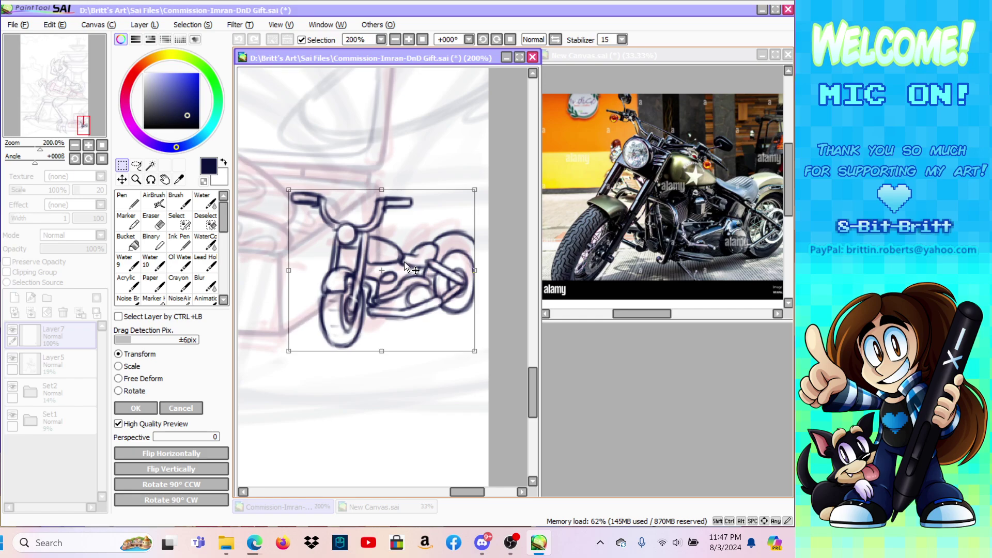
left_click(154, 408)
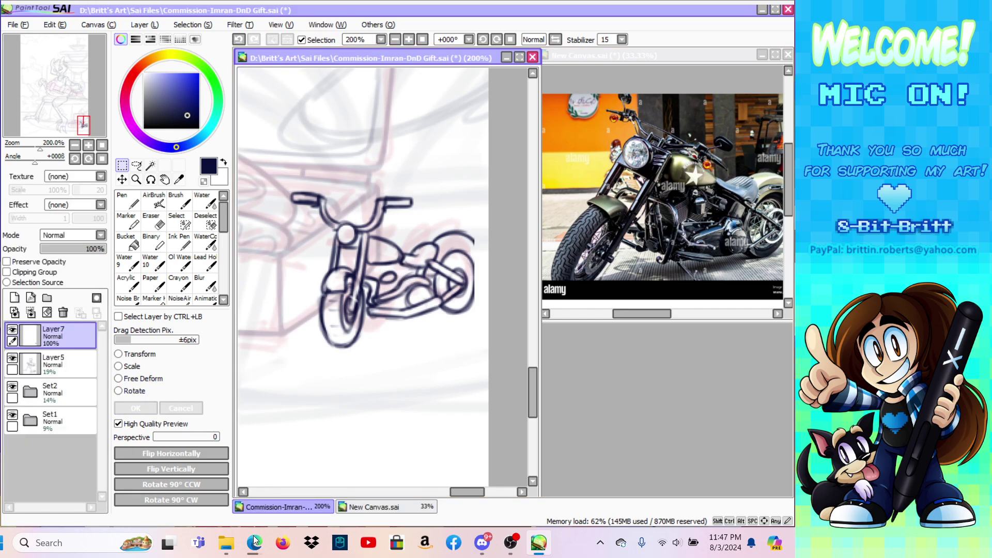
Step: Switch to the browser, search for Twitch in a new tab, and open the streamer's own channel page
mouse_move(254, 541)
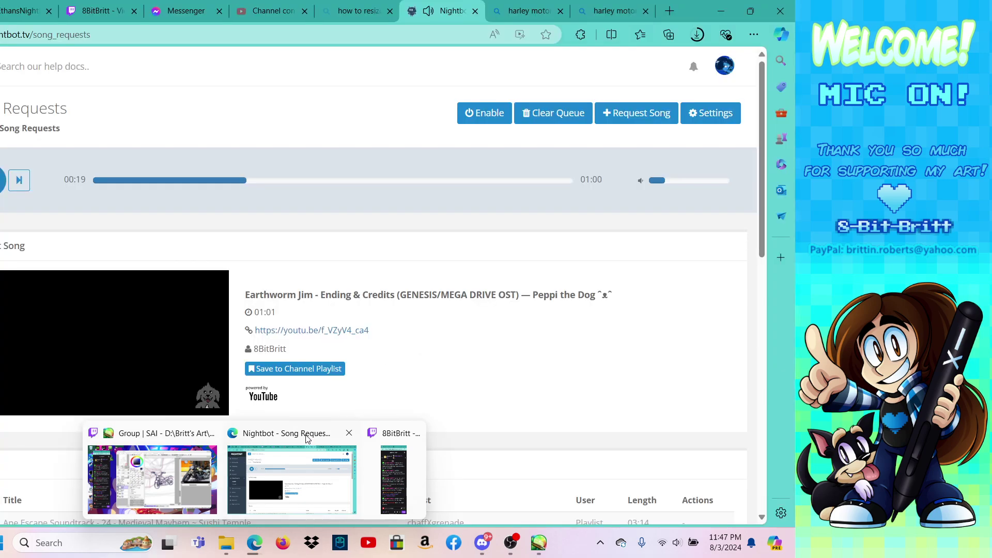
left_click(307, 438)
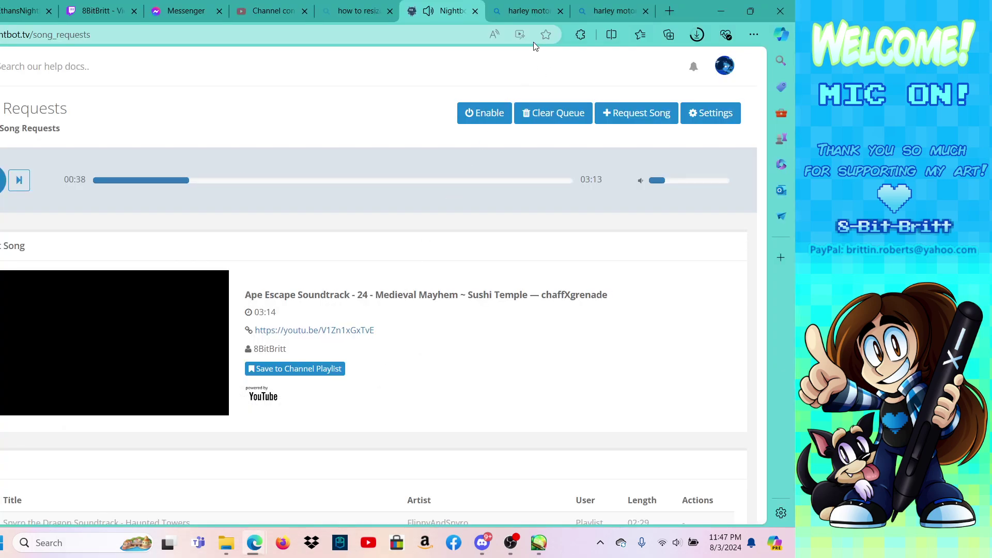
left_click(98, 11)
left_click(448, 11)
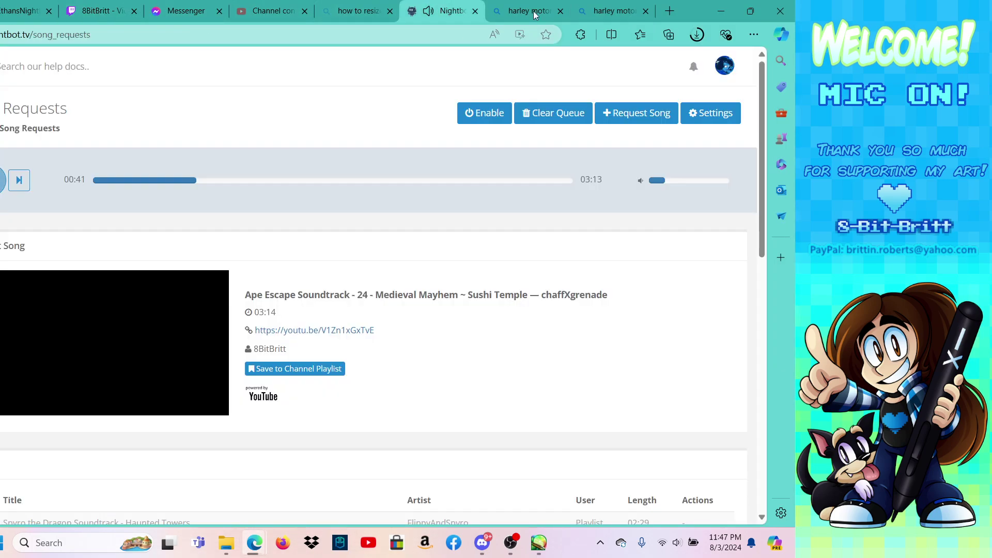
left_click(667, 13)
type("t")
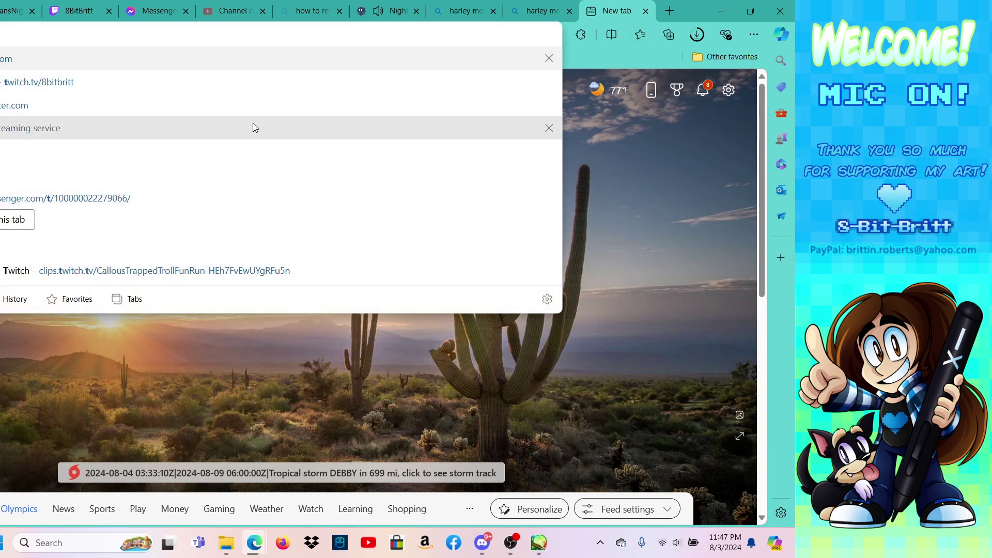
left_click(5, 128)
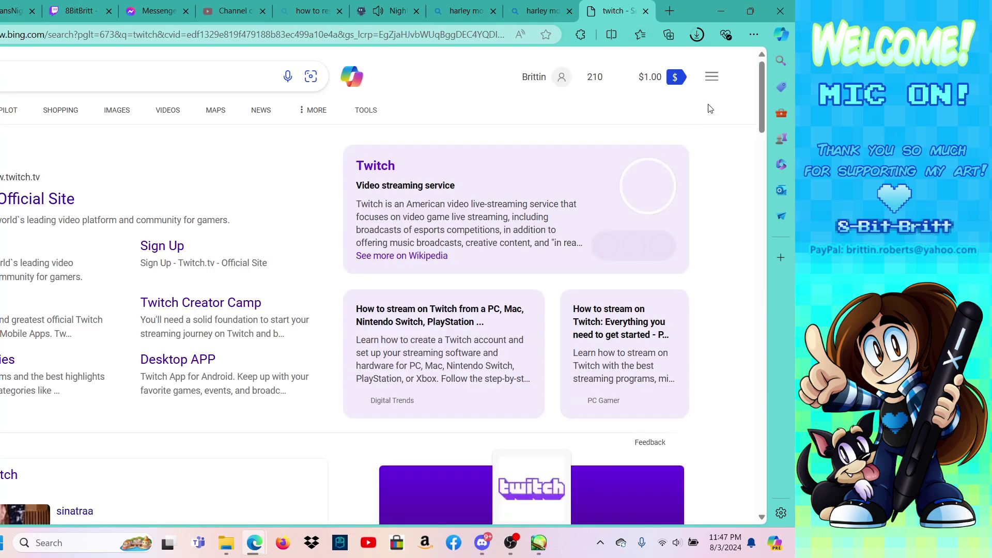
left_click(2, 200)
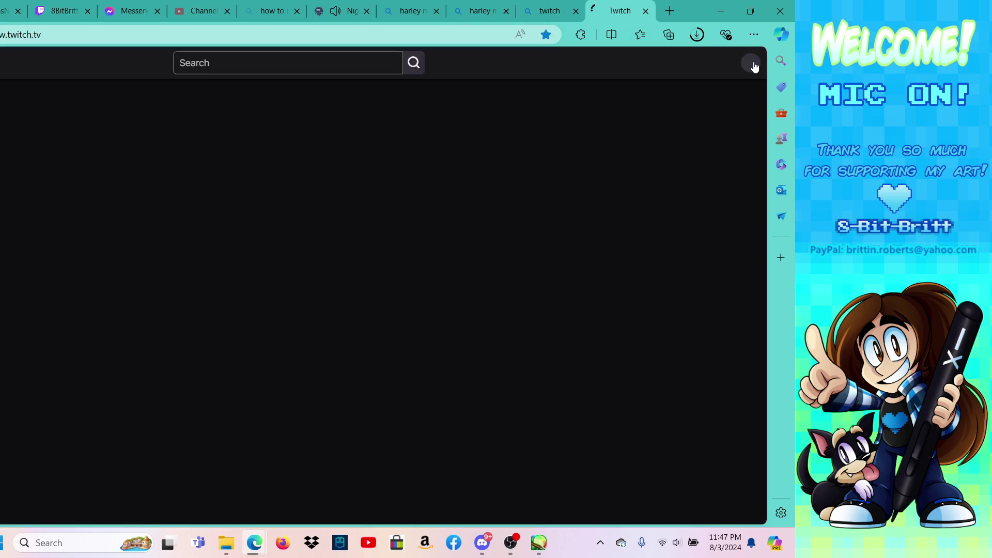
left_click(750, 64)
left_click(677, 140)
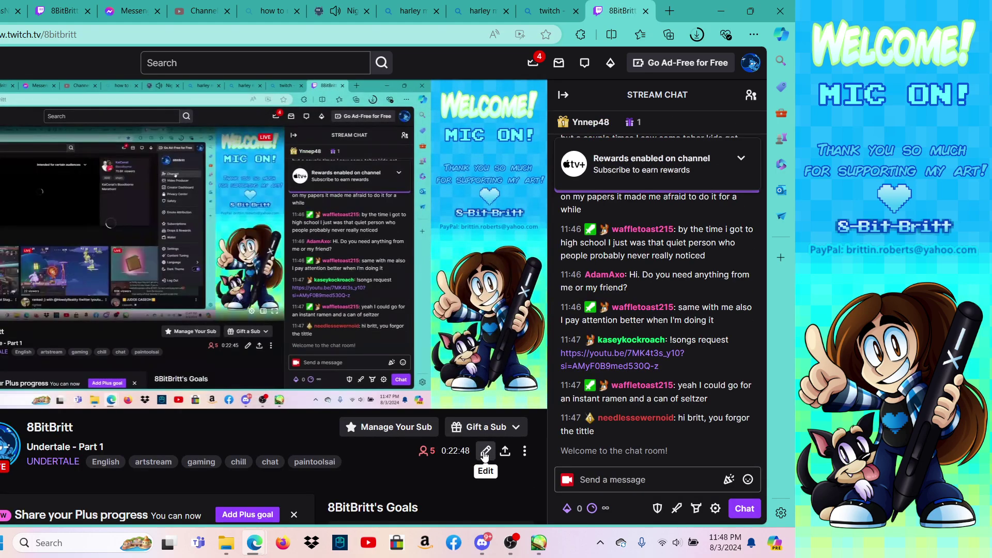
Step: Open the broadcast options for editing and replace the stream title with "Art Stream"
left_click(484, 450)
left_click(210, 130)
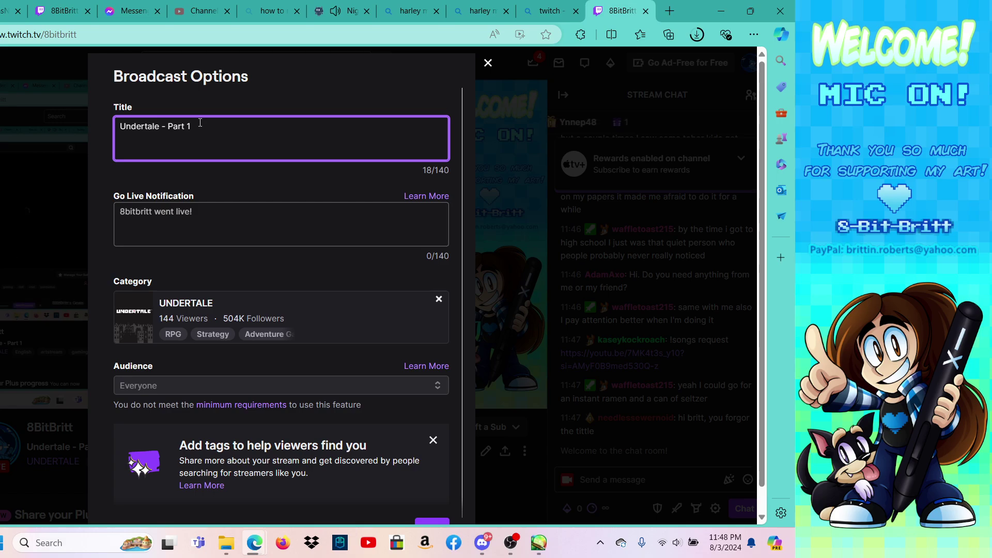
key("BackSpace")
key("BackSpace")
key("BackSpace")
key("BackSpace")
key("BackSpace")
key("BackSpace")
key("BackSpace")
key("BackSpace")
key("BackSpace")
key("BackSpace")
key("BackSpace")
key("BackSpace")
key("BackSpace")
key("BackSpace")
key("BackSpace")
key("BackSpace")
key("BackSpace")
key("BackSpace")
type("A")
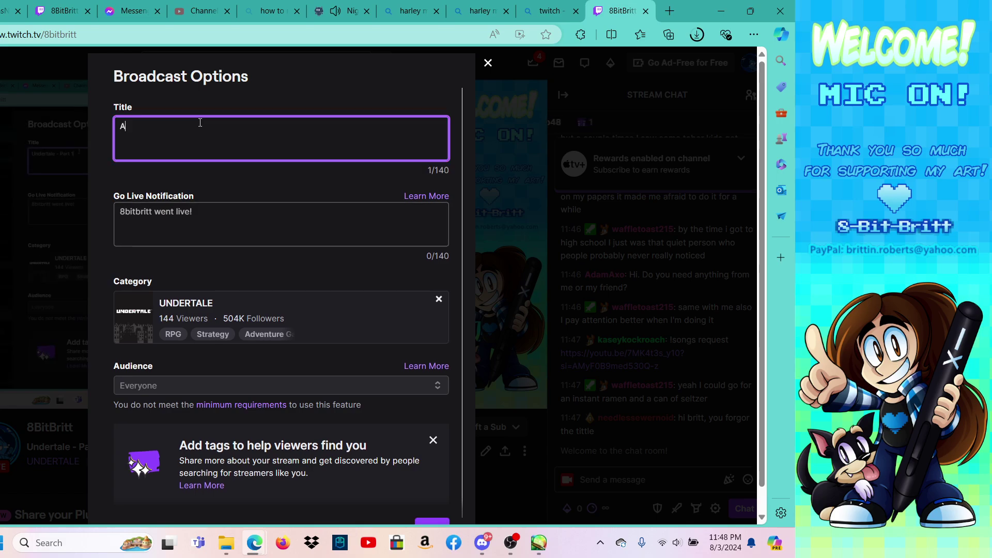
type("rt Stream")
Step: Set the stream category to Art, save the broadcast options, reload the channel page, and return to PaintTool SAI
left_click(439, 299)
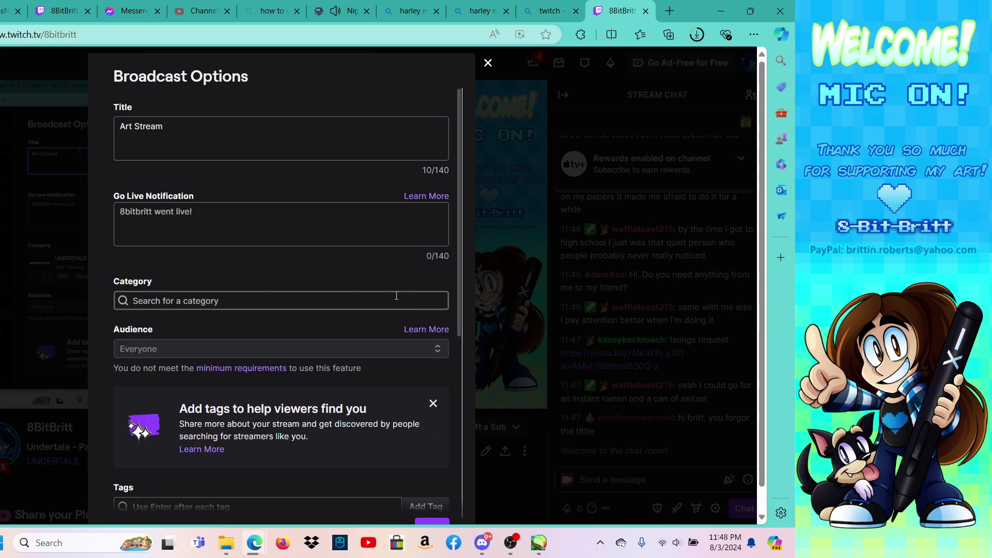
type("art")
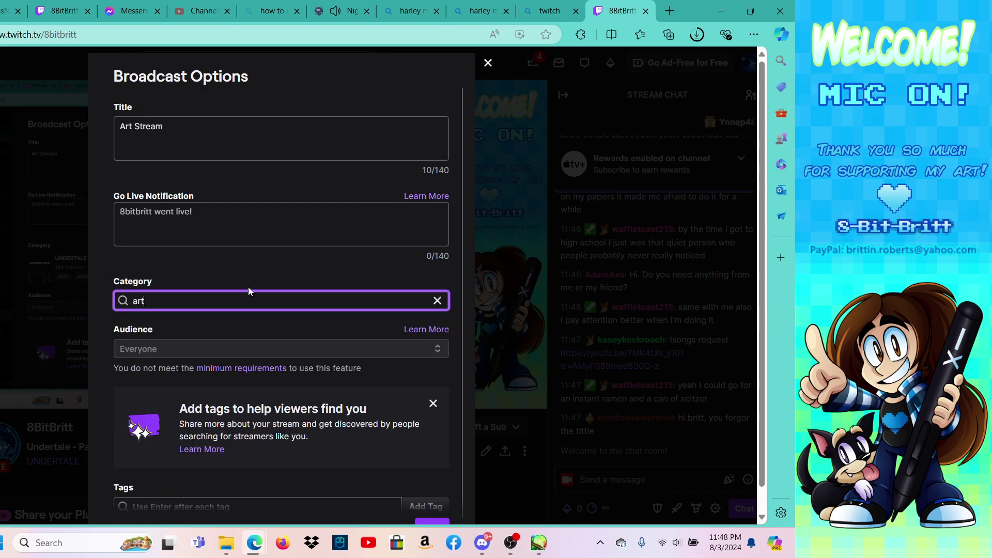
left_click(209, 341)
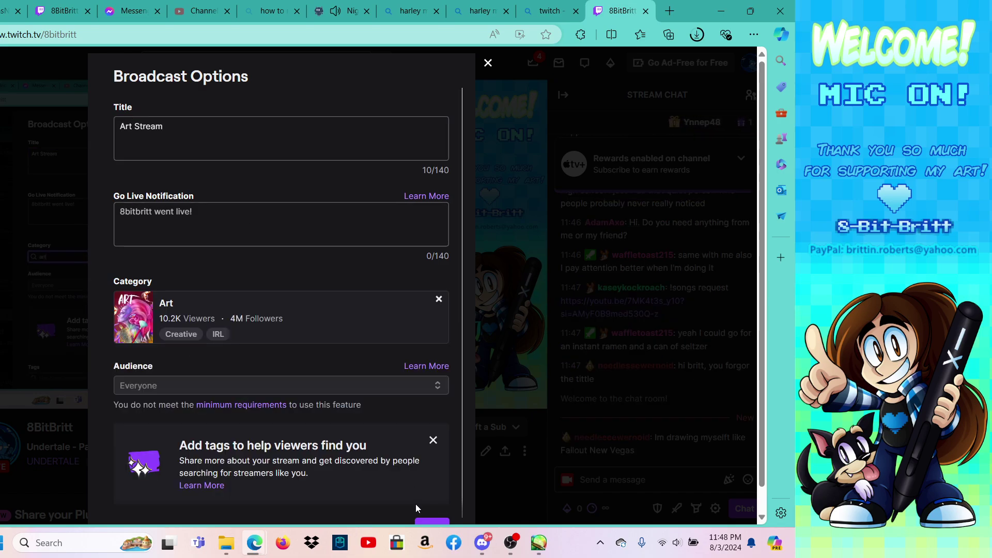
left_click(432, 523)
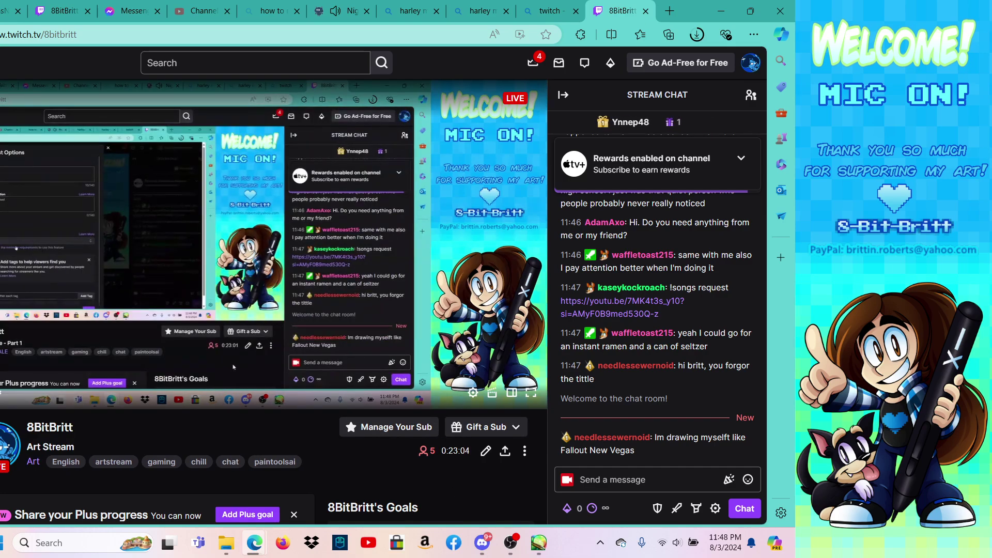
key("F5")
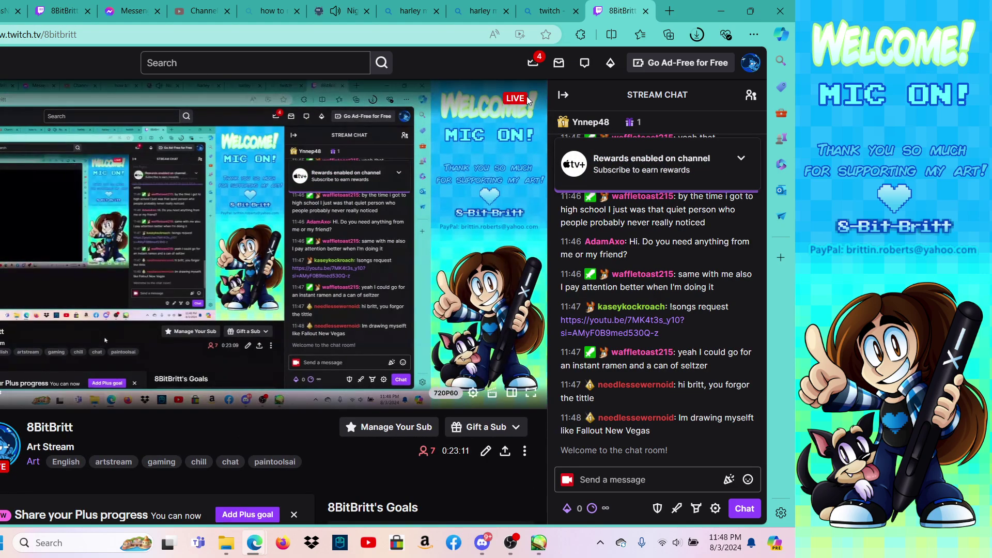
left_click(721, 11)
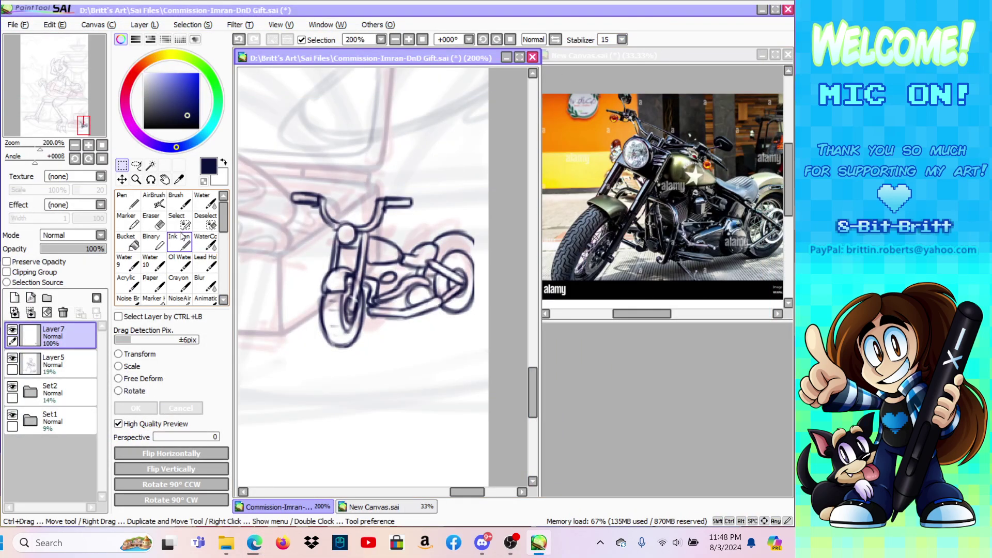
Step: Complete the cut-off outer edges of the rear wheel and rear fender with the Brush
left_click(179, 203)
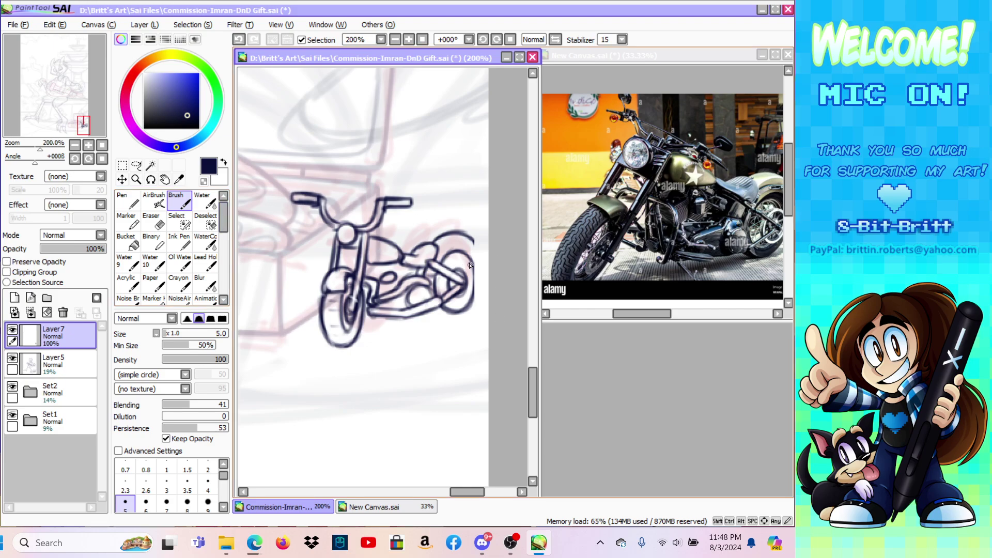
mouse_move(469, 260)
left_mouse_down()
mouse_move(478, 288)
mouse_move(472, 267)
mouse_move(457, 312)
left_mouse_up()
left_click_drag(461, 234, 480, 266)
left_click(153, 222)
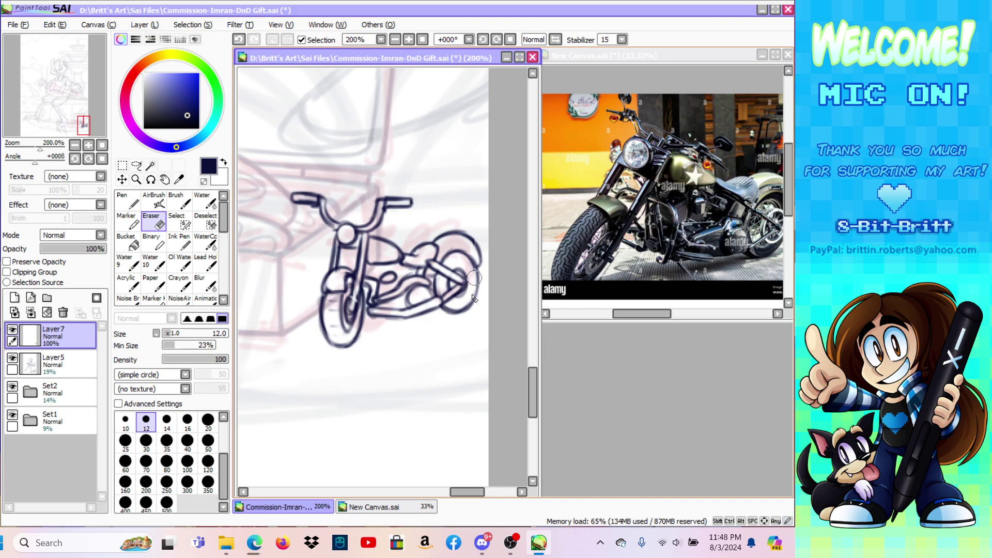
Step: Switch to the browser, enable song requests on the Nightbot song requests page, and return to PaintTool SAI
mouse_move(255, 543)
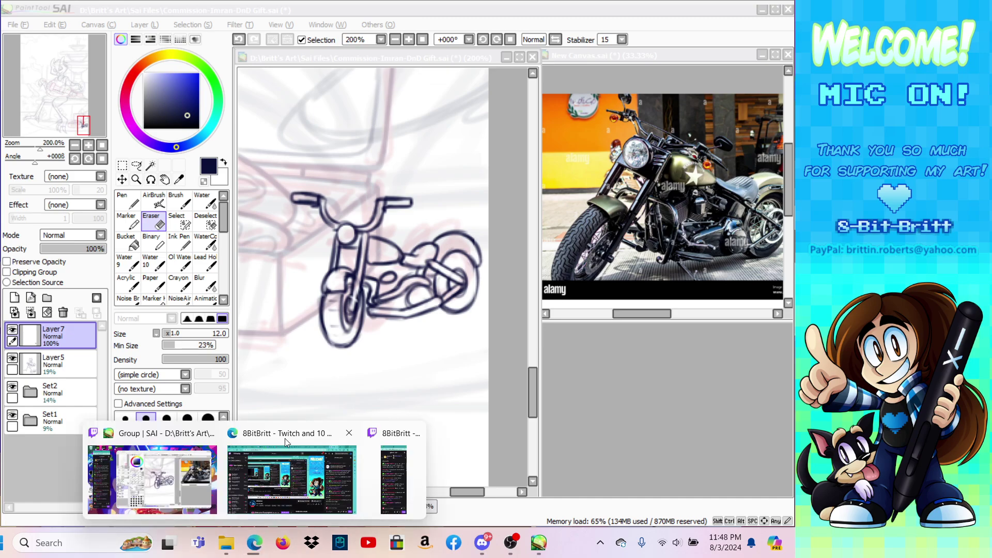
left_click(281, 442)
left_click(338, 11)
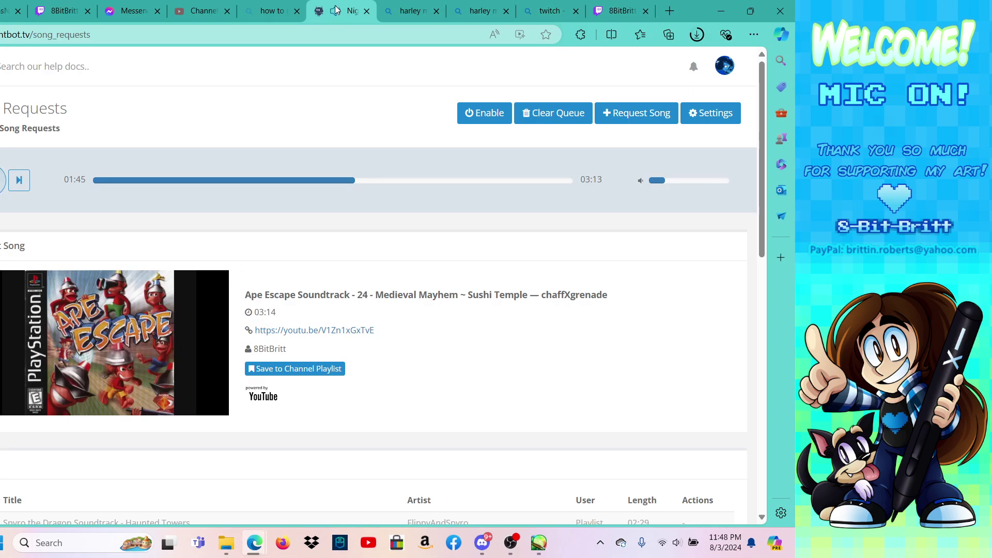
left_click(490, 115)
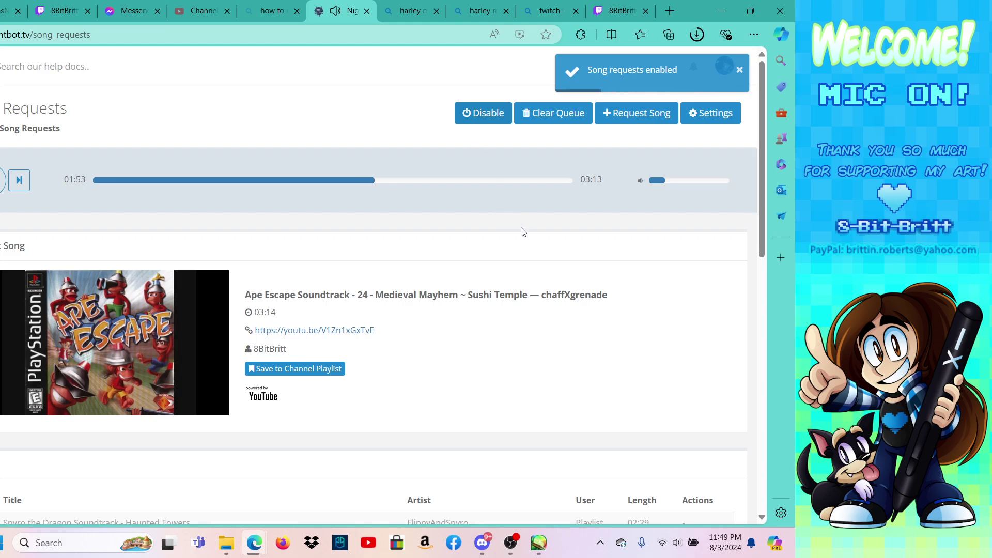
left_click(719, 9)
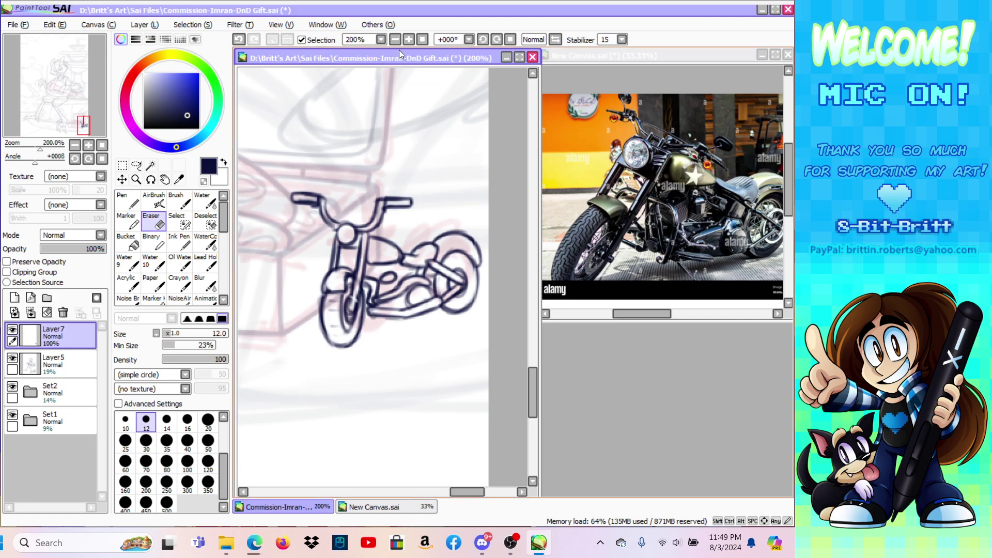
Step: Erase the stray lines behind the front fork and redraw the fork and frame lines beside it
left_click(174, 202)
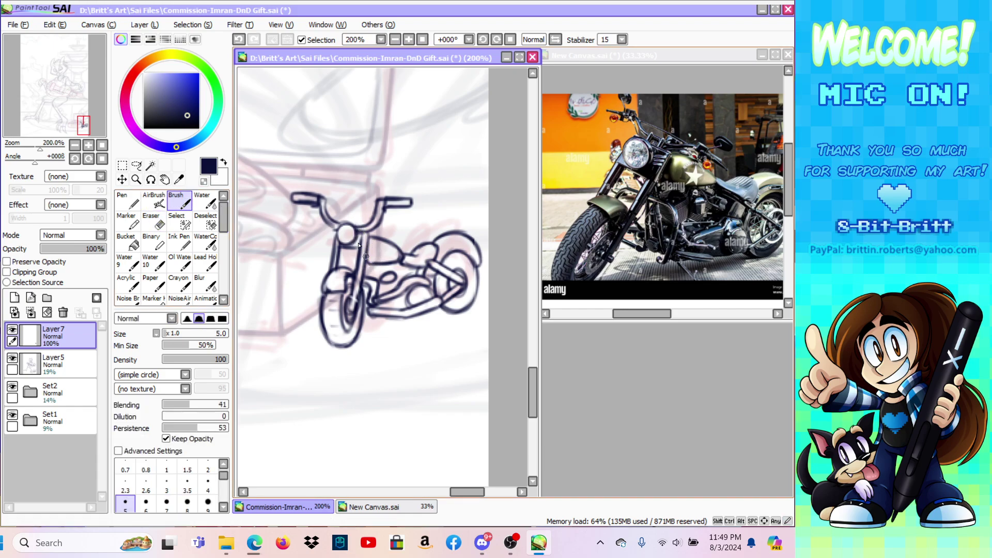
left_click(161, 221)
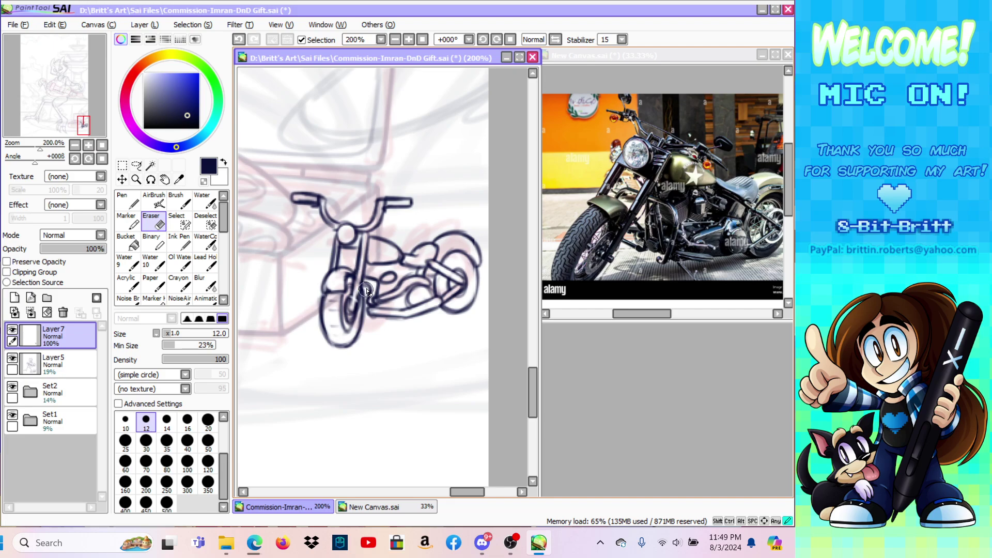
left_click_drag(374, 281, 377, 295)
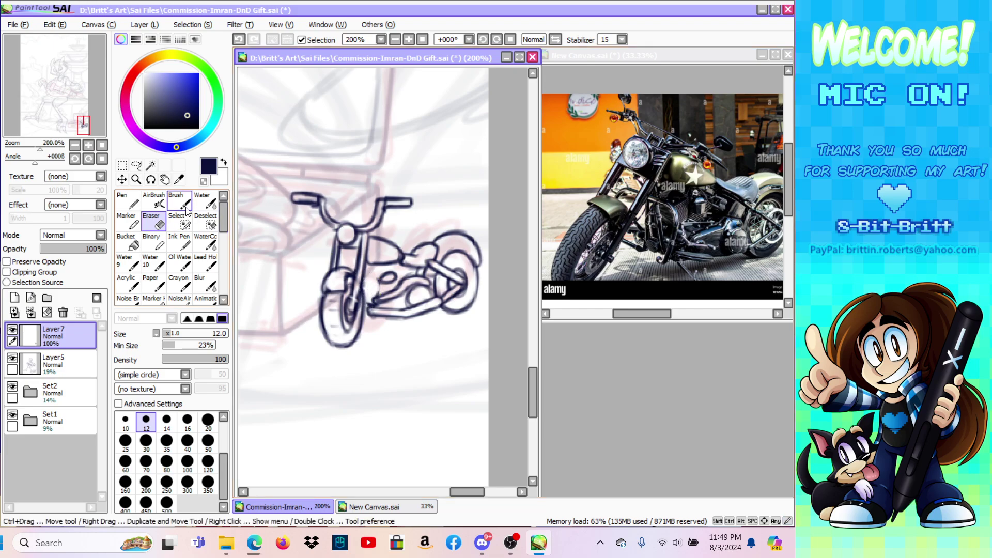
left_click(176, 201)
mouse_move(341, 264)
left_mouse_down()
mouse_move(379, 264)
mouse_move(378, 282)
mouse_move(377, 261)
mouse_move(372, 302)
mouse_move(370, 273)
mouse_move(358, 270)
mouse_move(370, 297)
left_mouse_up()
key("e")
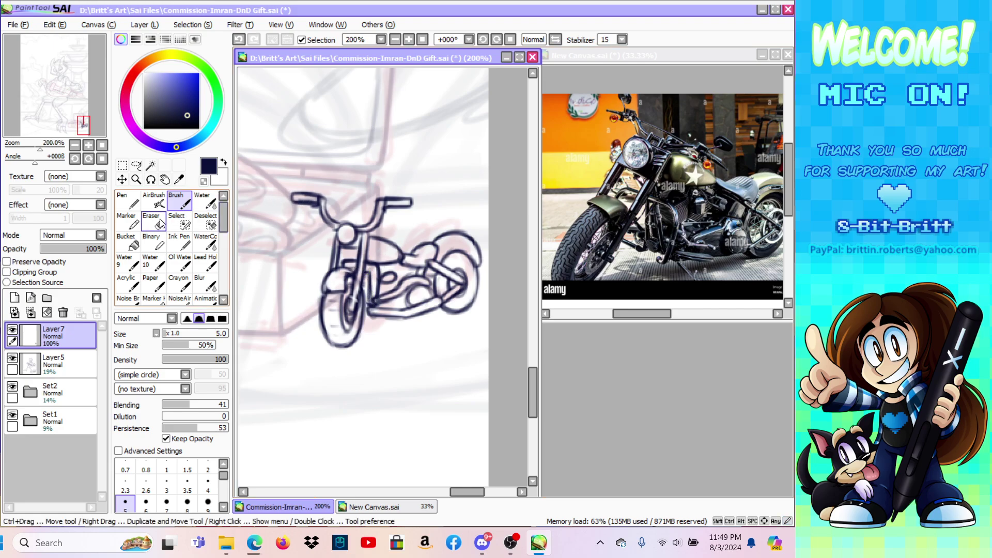
mouse_move(368, 281)
left_mouse_down()
mouse_move(366, 300)
mouse_move(367, 288)
left_mouse_up()
Step: Touch up the frame behind the front fork, the area under the headlight and the rear strut, and save the file
left_click(181, 202)
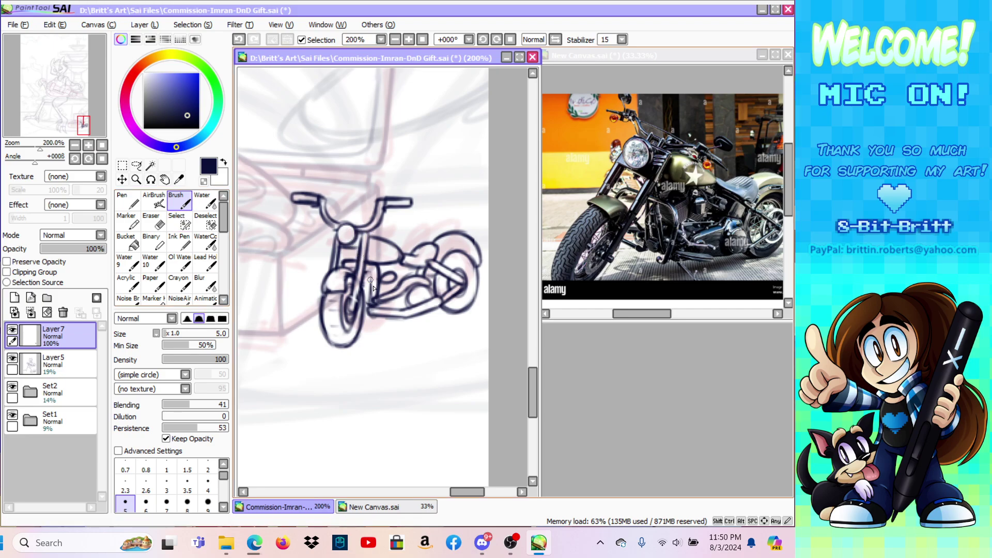
mouse_move(373, 299)
left_mouse_down()
mouse_move(372, 270)
mouse_move(350, 270)
mouse_move(371, 274)
left_mouse_up()
left_click_drag(368, 236, 367, 241)
left_click_drag(353, 243, 358, 244)
left_click_drag(365, 236, 362, 237)
mouse_move(467, 258)
left_mouse_down()
mouse_move(474, 293)
mouse_move(453, 309)
mouse_move(433, 280)
mouse_move(436, 295)
mouse_move(437, 267)
left_mouse_up()
left_click(15, 25)
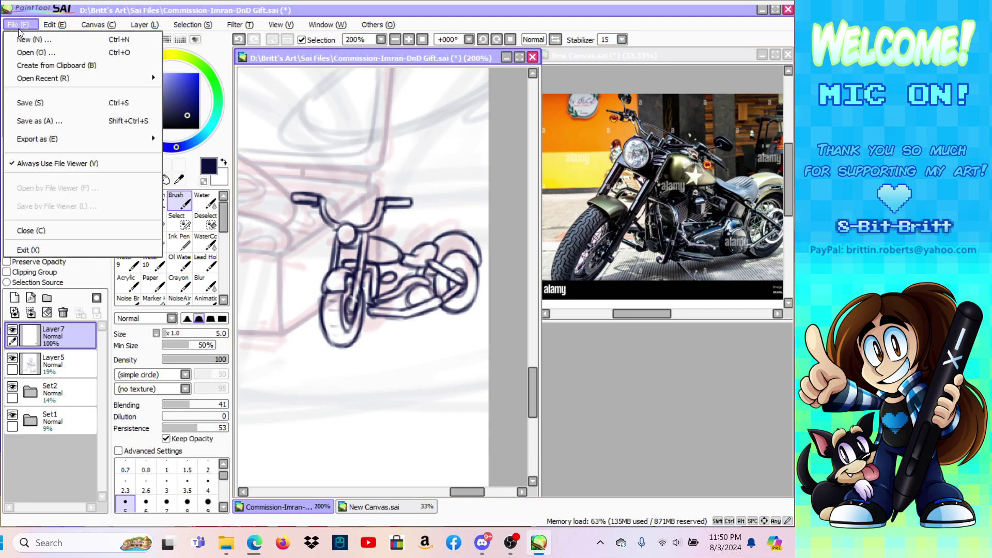
left_click(31, 98)
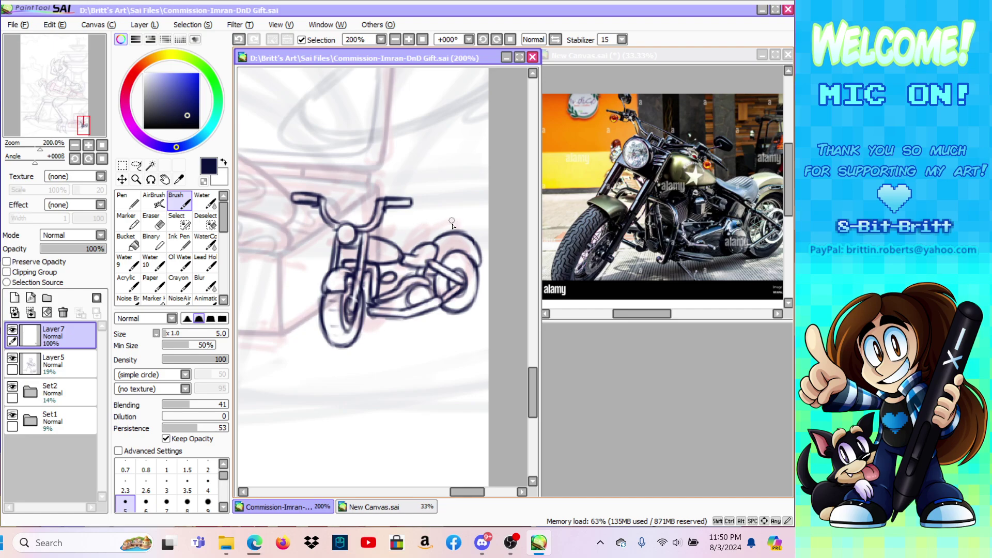
Step: Clean up the fuel tank's line and the upper edge of the rear fender with the Eraser and Brush, and save the file
left_click(153, 222)
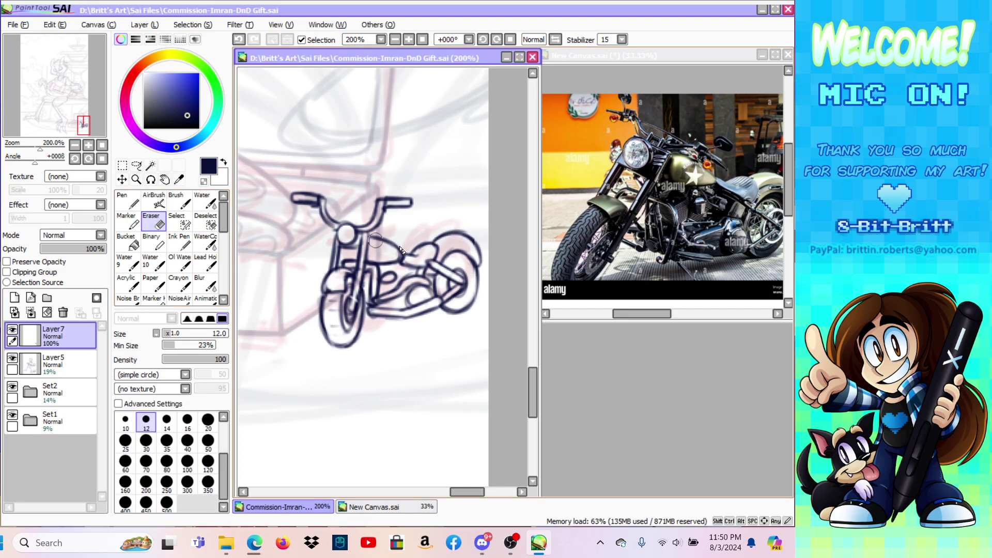
left_click_drag(395, 254, 396, 257)
left_click(179, 200)
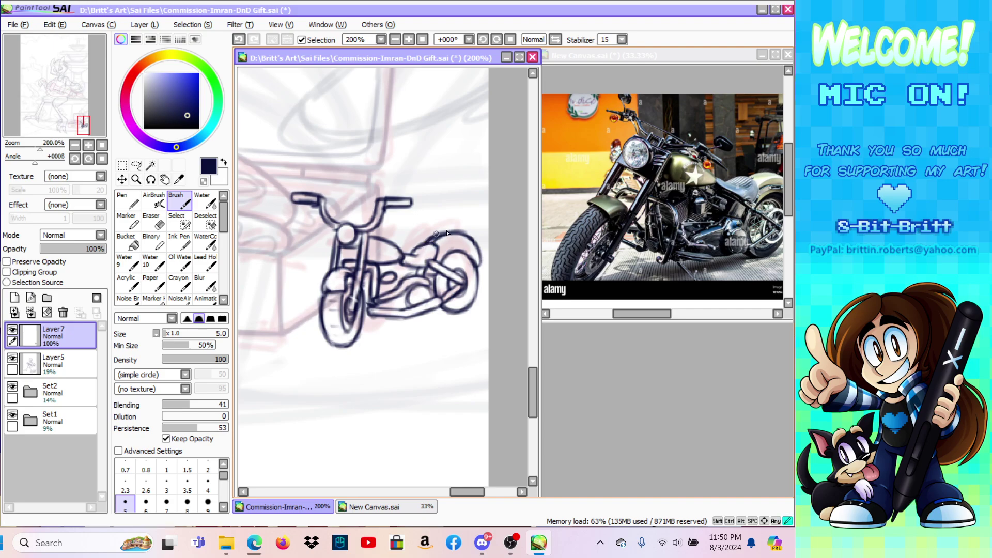
key("e")
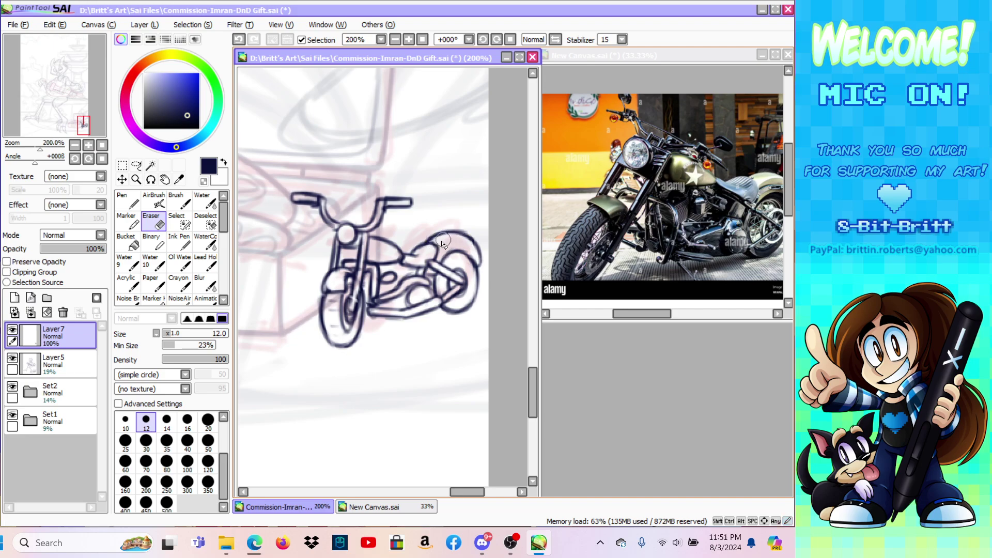
left_click(178, 201)
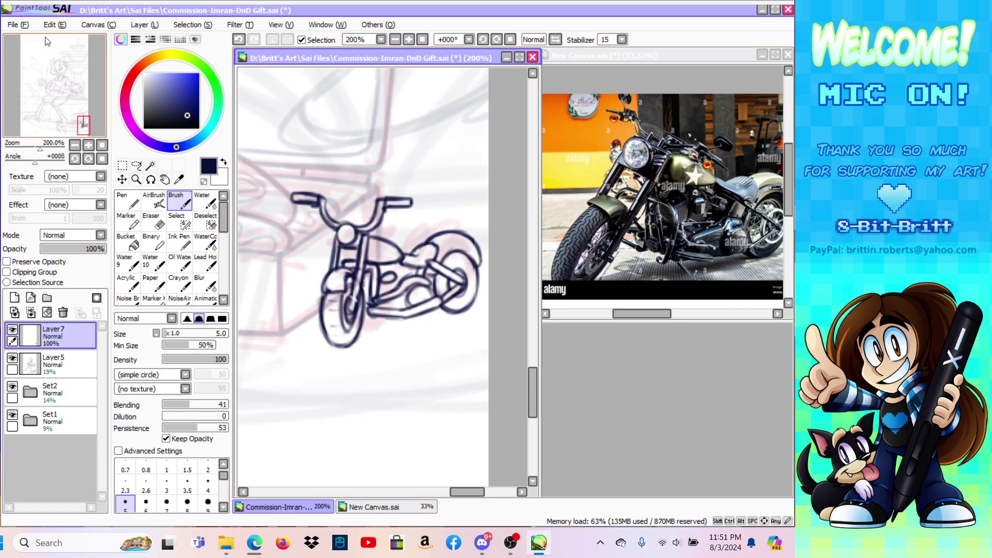
left_click(18, 25)
left_click(42, 101)
Step: Erase the rough edge of one handlebar grip and redraw the outline of the opposite grip with the Brush
left_click(152, 221)
mouse_move(312, 206)
left_mouse_down()
mouse_move(302, 208)
mouse_move(321, 207)
mouse_move(305, 206)
left_mouse_up()
key("b")
left_click_drag(387, 200, 388, 208)
left_click_drag(388, 208, 401, 208)
left_click_drag(395, 208, 411, 201)
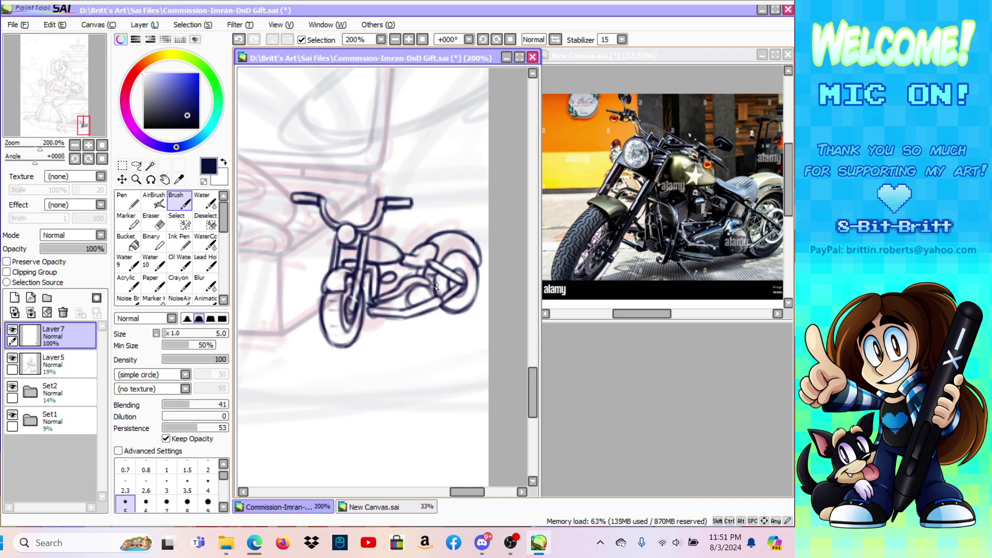
Step: Draw a round engine cover low on the motorcycle in front of the rear wheel and erase the stray lines around it
mouse_move(407, 298)
left_mouse_down()
mouse_move(429, 311)
mouse_move(438, 303)
left_mouse_up()
left_click_drag(433, 292, 435, 297)
left_click_drag(423, 286, 431, 298)
left_click(152, 222)
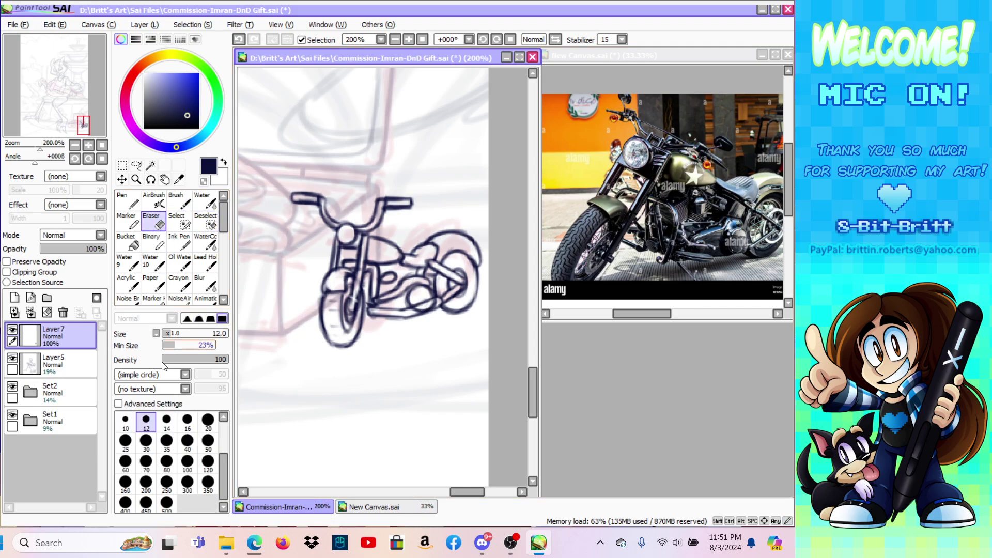
mouse_move(433, 308)
left_mouse_down()
mouse_move(413, 300)
mouse_move(424, 300)
left_mouse_up()
Step: Switch to the Nightbot song requests page in the browser, raise and fine-tune the song player's volume, and return to PaintTool SAI
left_click(254, 542)
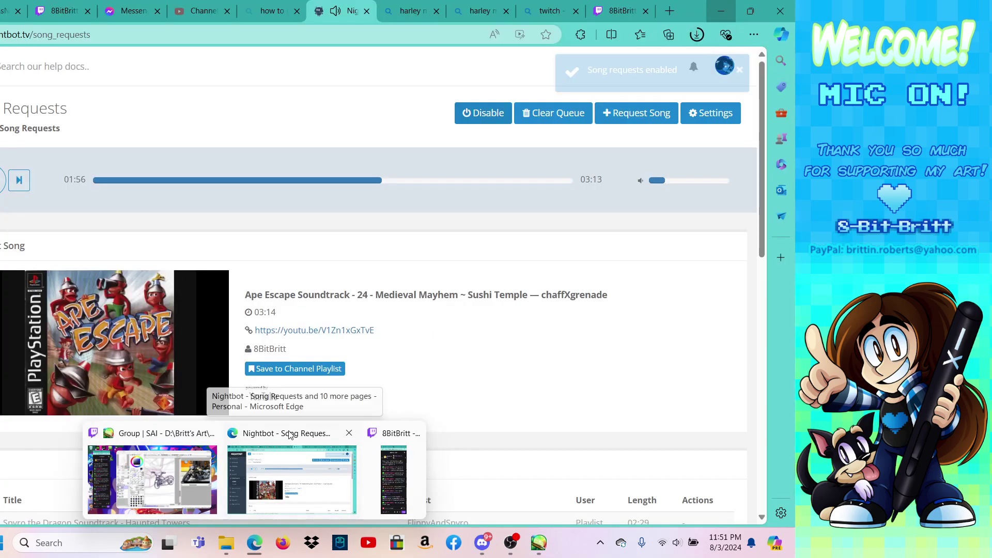
left_click(290, 436)
left_click_drag(668, 184, 683, 187)
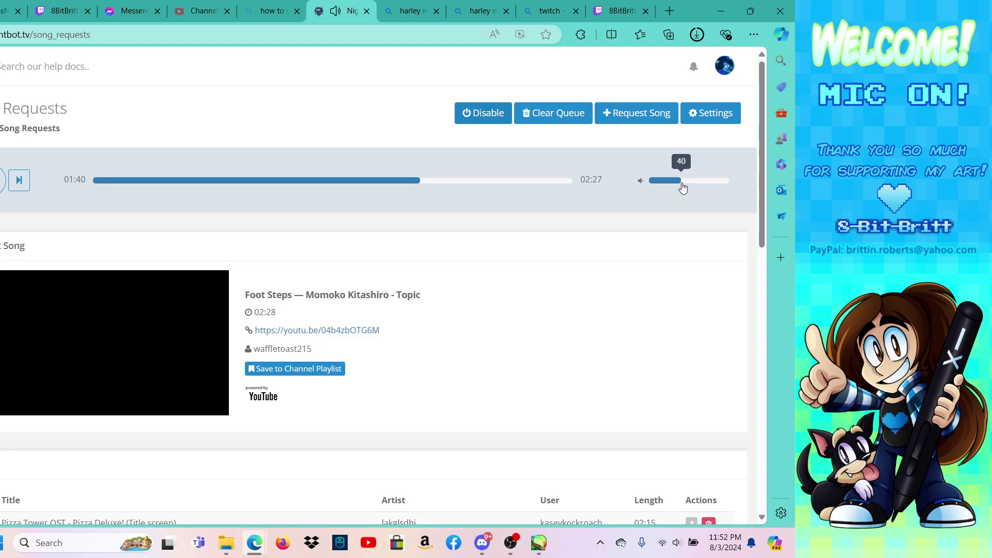
left_click(721, 11)
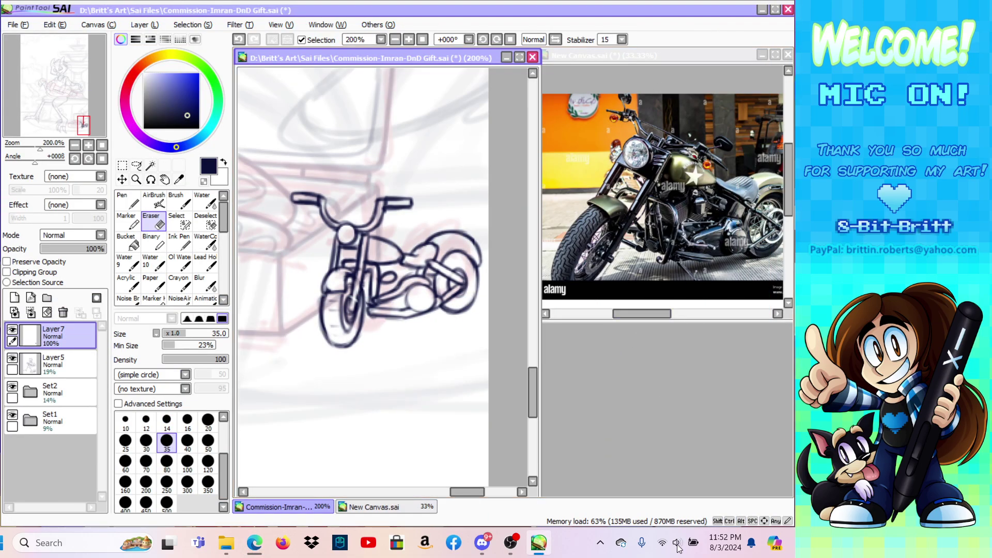
left_click(255, 543)
left_click(291, 448)
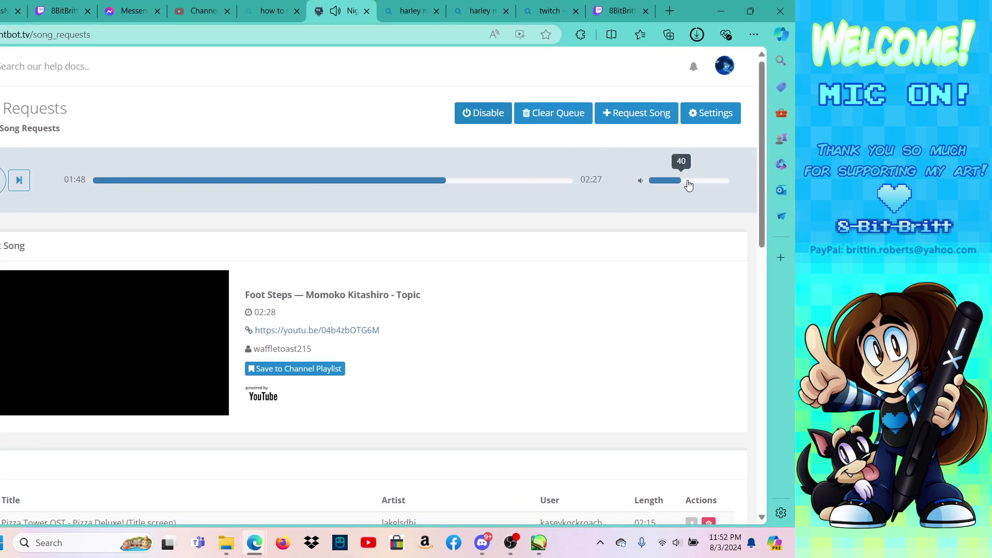
left_click_drag(680, 185, 674, 187)
left_click(720, 11)
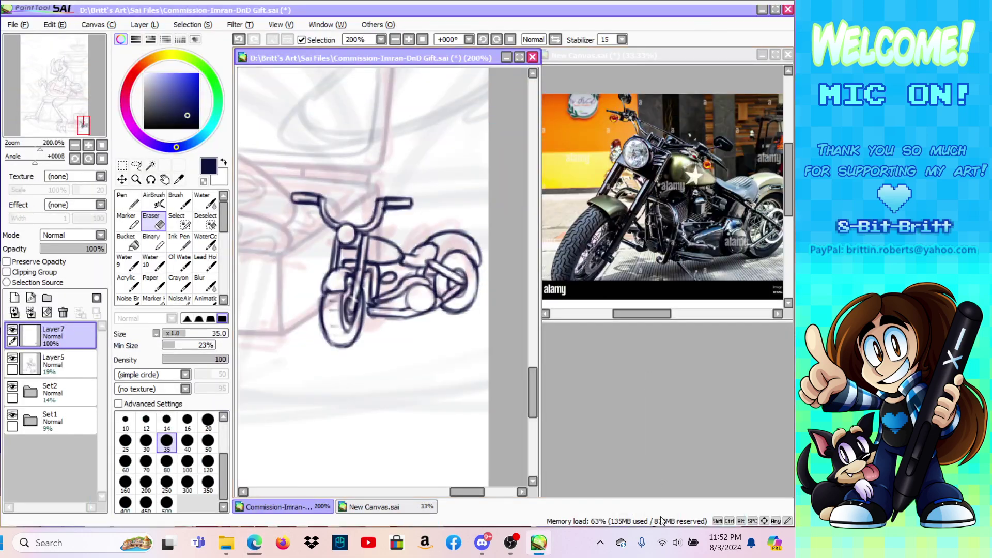
Step: Lower Microsoft Edge's volume slightly in the Windows volume mixer and close the sound settings
left_click(677, 543)
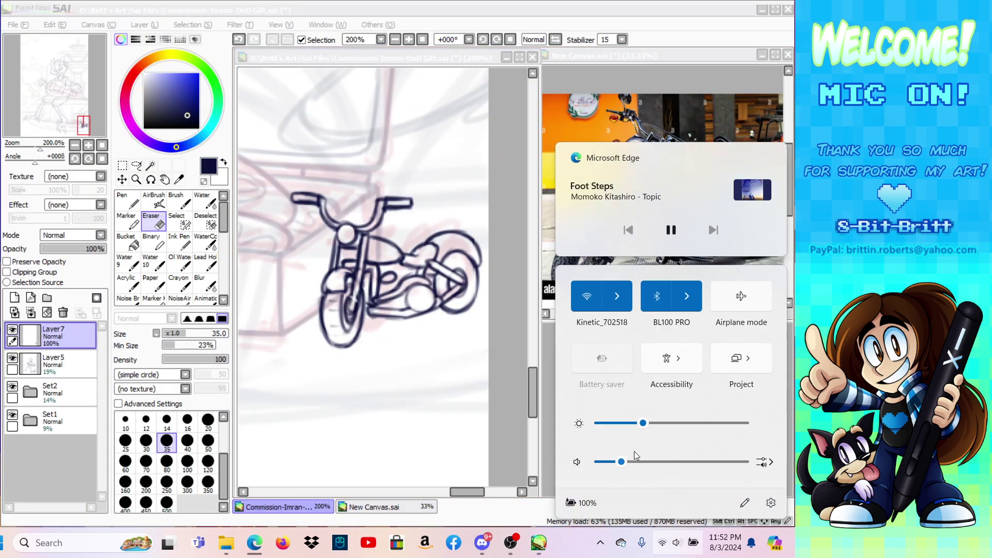
left_click(770, 462)
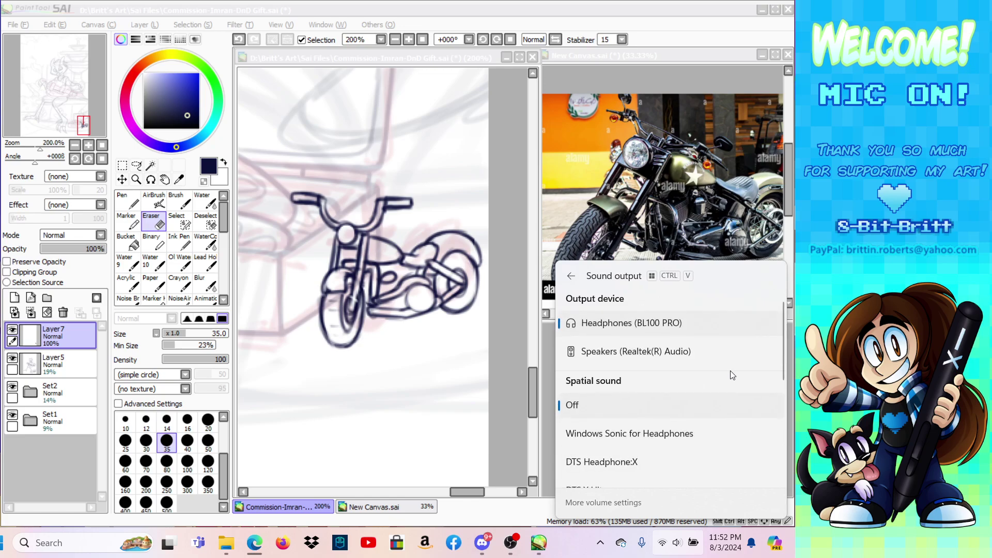
scroll(782, 355, "down", 2)
scroll(782, 355, "down", 3)
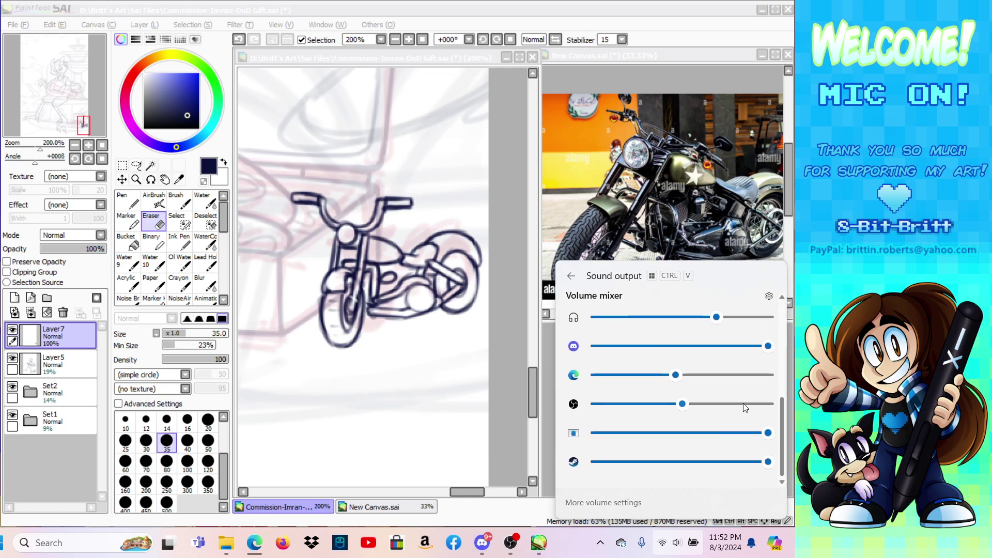
left_click_drag(674, 378, 667, 380)
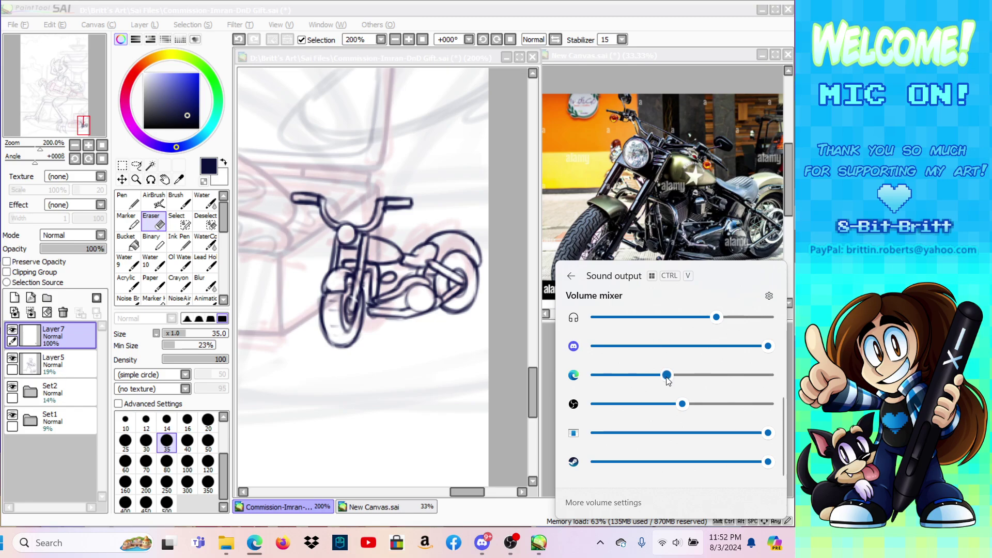
left_click(538, 477)
Step: Draw engine detail lines below the fuel tank and beside the round cover with the Brush
left_click_drag(535, 392, 532, 379)
left_click(175, 199)
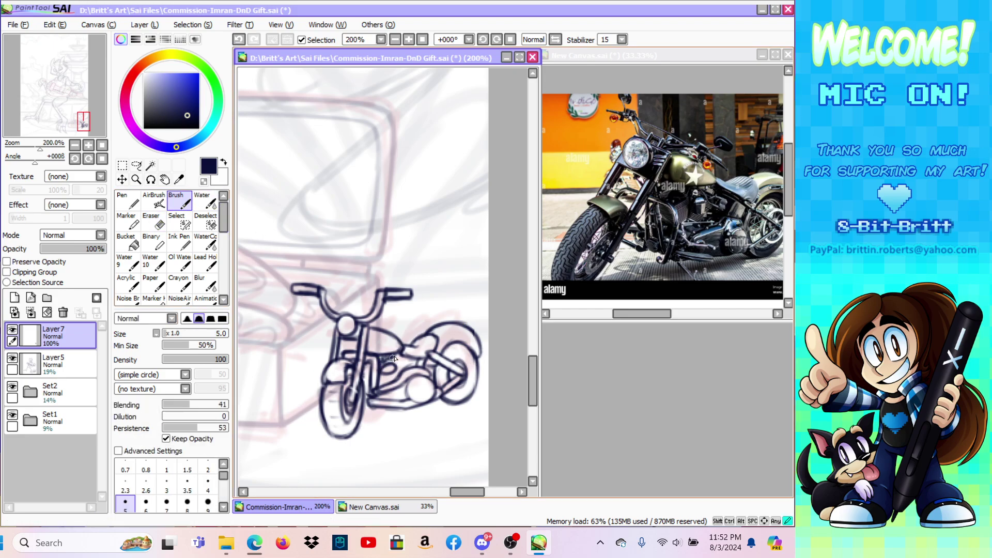
mouse_move(383, 357)
left_mouse_down()
mouse_move(399, 364)
mouse_move(395, 371)
mouse_move(415, 358)
left_mouse_up()
mouse_move(403, 400)
left_mouse_down()
mouse_move(403, 409)
mouse_move(408, 399)
left_mouse_up()
Step: Erase the lower exhaust and frame line under the engine, redraw it shorter, and clean up the front fender's edge
key("e")
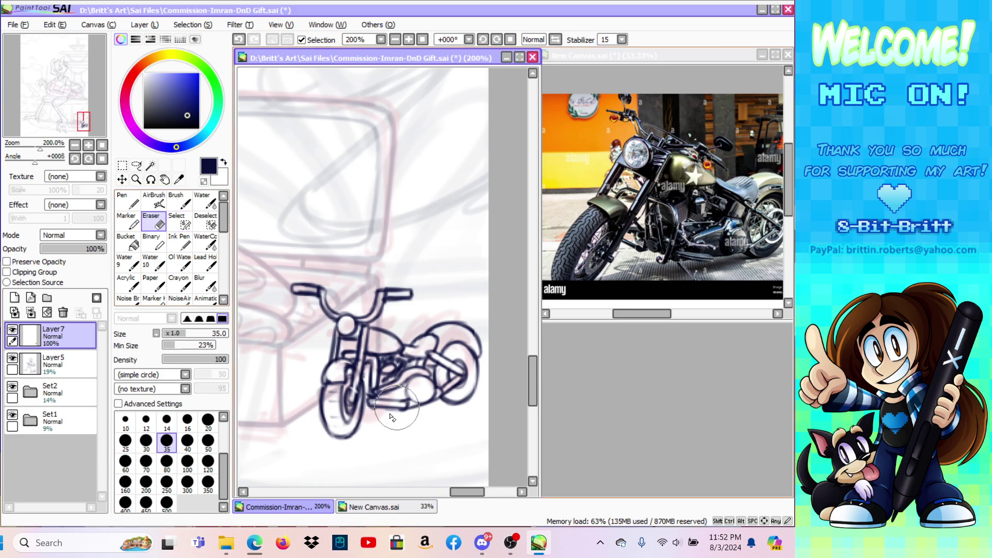
left_click_drag(410, 410, 408, 414)
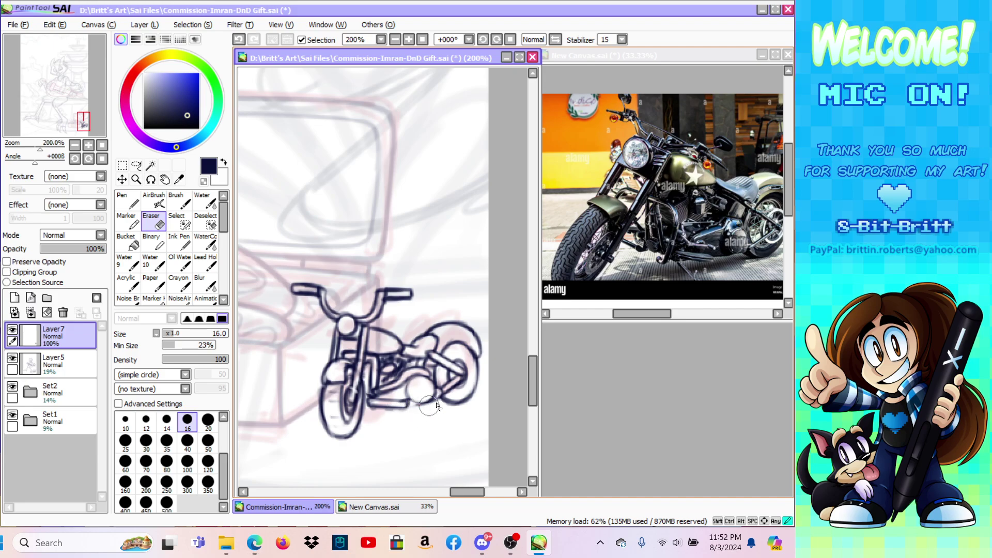
key("b")
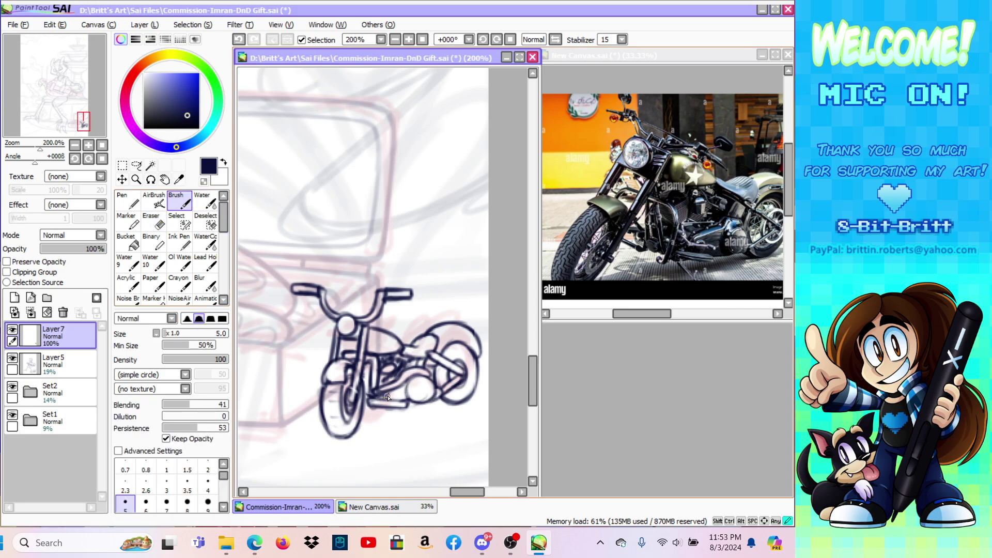
mouse_move(396, 391)
left_mouse_down()
mouse_move(385, 399)
mouse_move(401, 387)
mouse_move(412, 399)
left_mouse_up()
key("e")
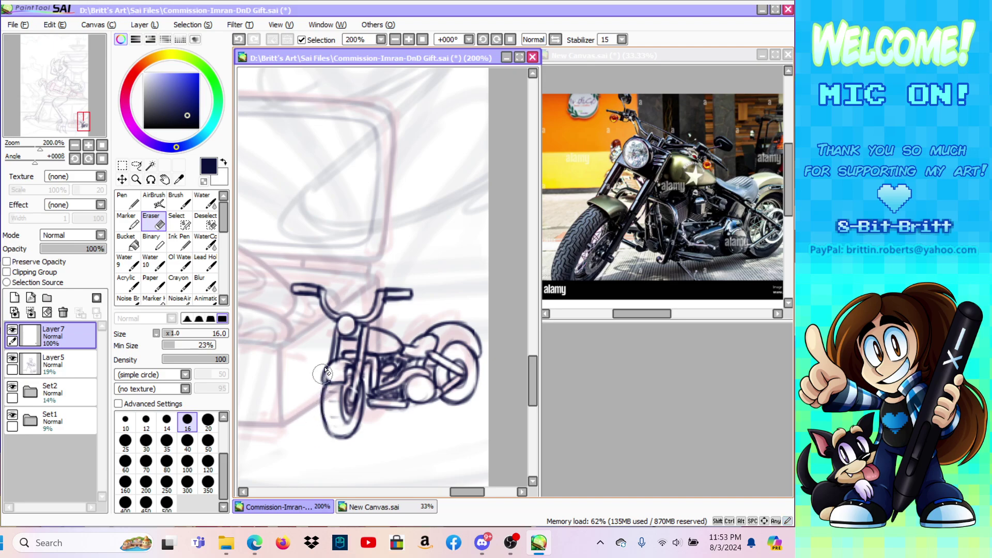
key("b")
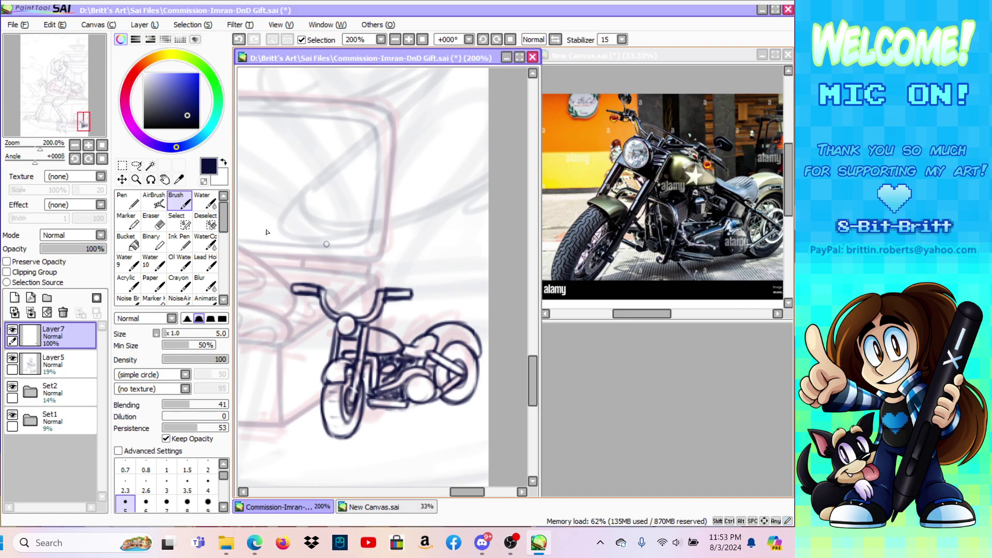
Step: Examine the motorcycle's size and placement beside the chest against the whole composition
left_click(136, 179)
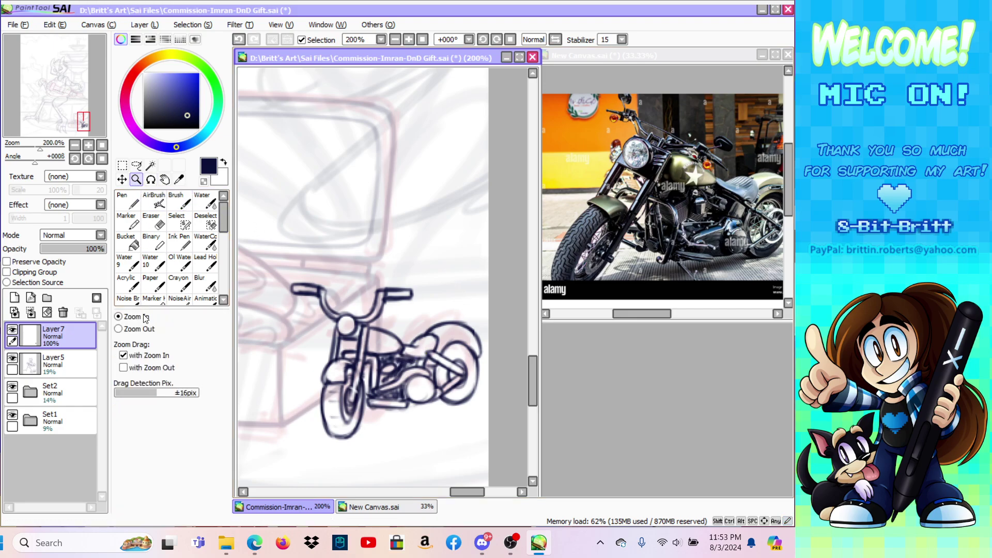
left_click(478, 330)
left_click(499, 329)
left_click(501, 329)
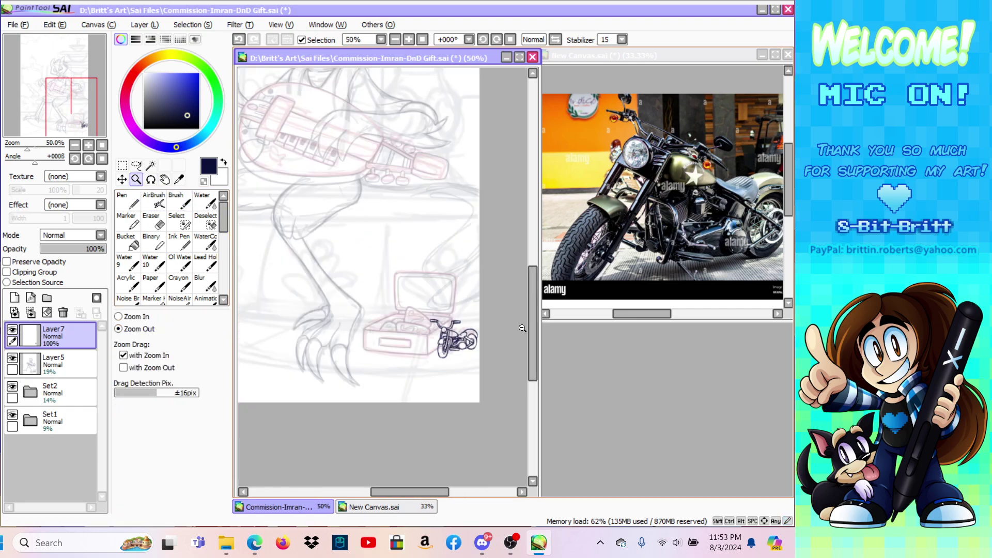
left_click(525, 323)
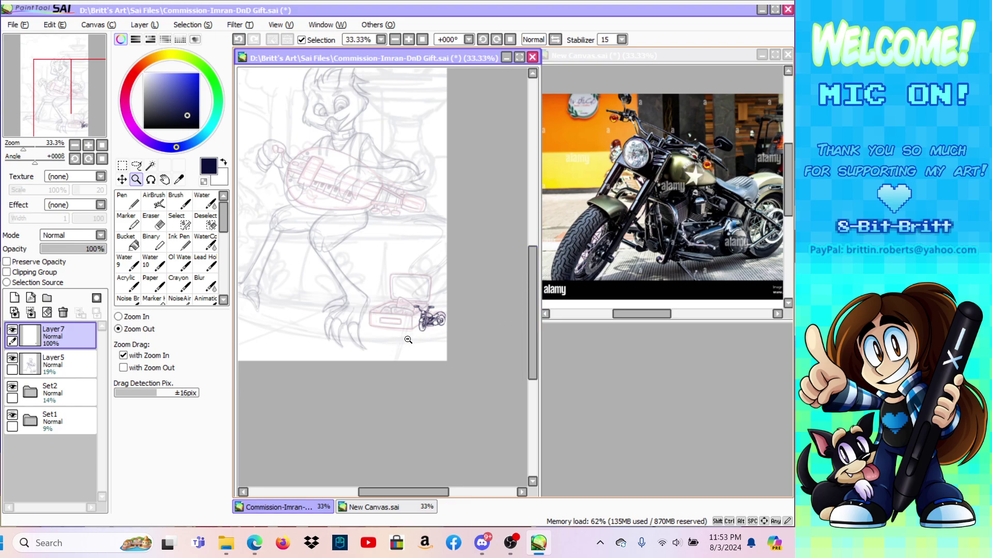
left_click(445, 338)
left_click(130, 316)
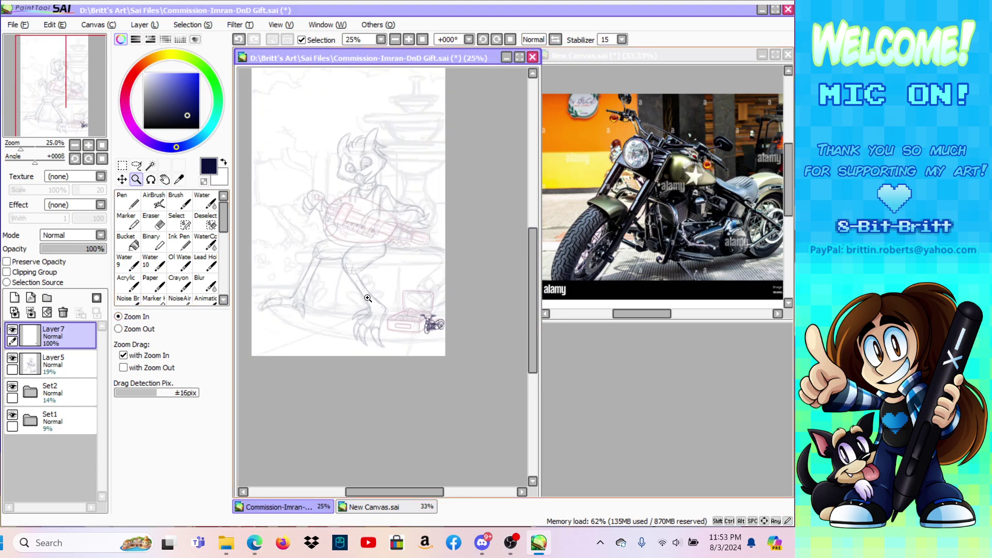
left_click(354, 280)
left_click_drag(533, 313, 532, 298)
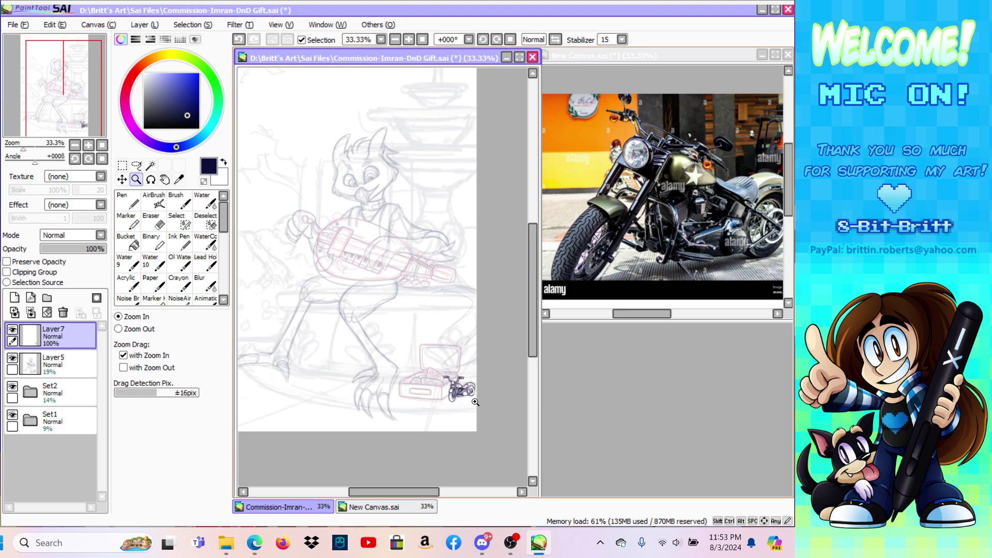
left_click(461, 396)
left_click(461, 397)
left_click(462, 398)
left_click(473, 410)
left_click(495, 420)
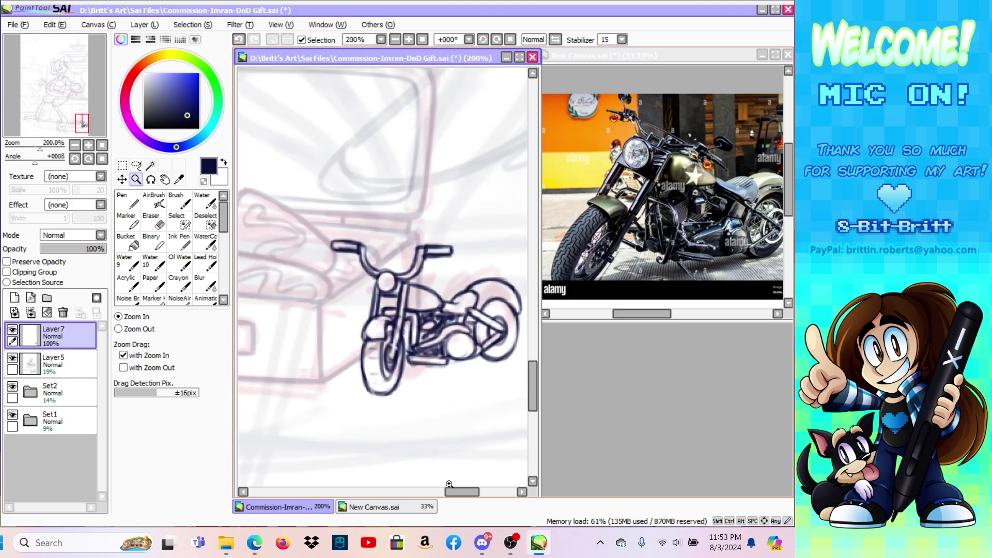
Step: Enlarge the motorcycle on Layer7 with Transform, shift it slightly so it overlaps the chest's corner, and apply the change
left_click_drag(453, 491, 456, 491)
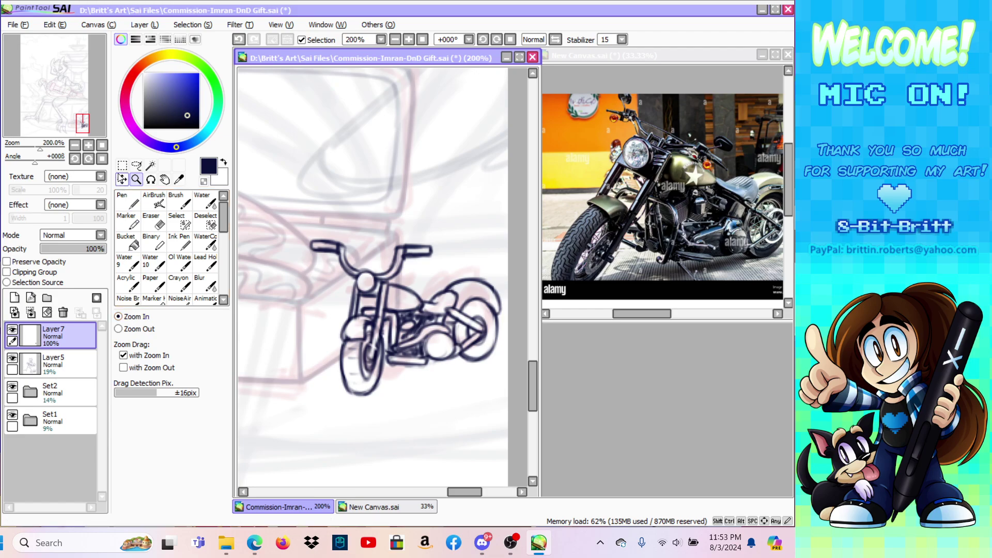
key("ctrl+t")
mouse_move(306, 236)
left_mouse_down()
mouse_move(250, 93)
mouse_move(272, 218)
left_mouse_up()
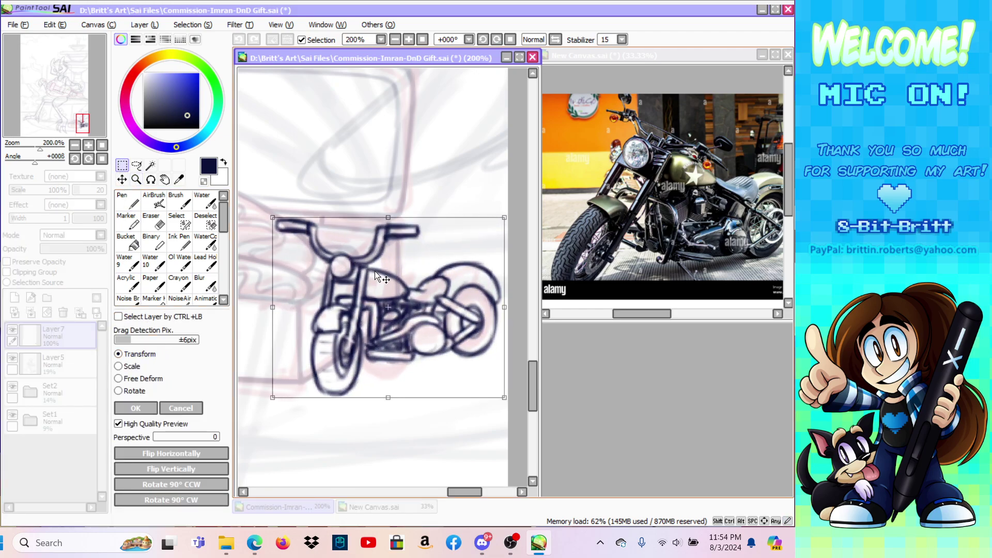
left_click_drag(374, 271, 379, 272)
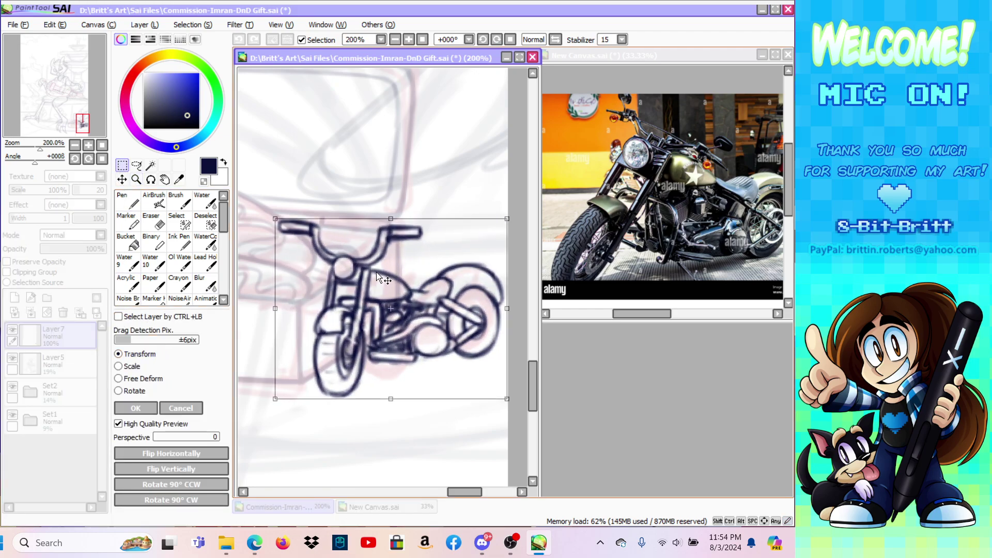
left_click(131, 408)
Step: Set Layer5's opacity to 47% and erase the chest lines showing through the motorcycle's front wheel, fender and handlebars
left_click(52, 362)
mouse_move(71, 261)
left_mouse_down()
mouse_move(103, 258)
mouse_move(72, 264)
left_mouse_up()
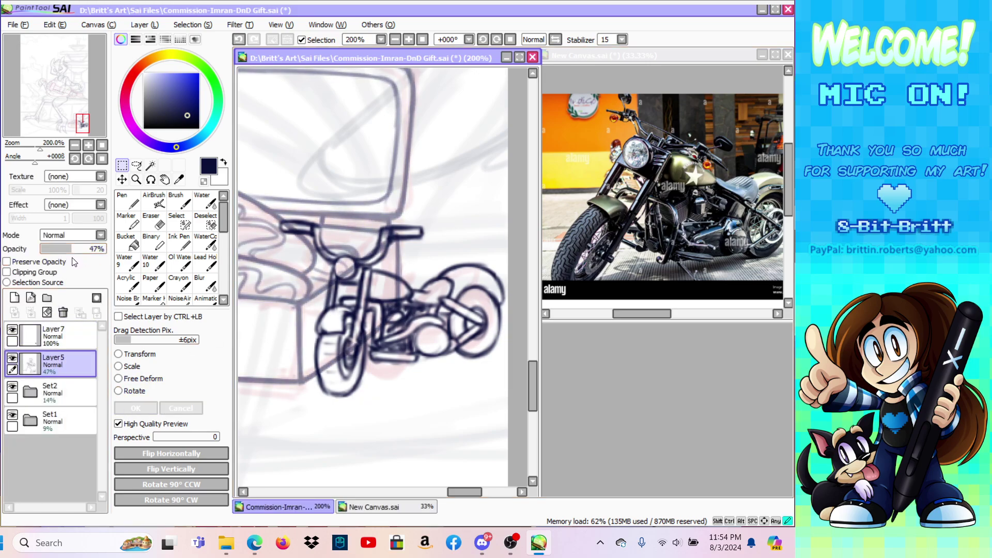
left_click(155, 223)
mouse_move(330, 377)
left_mouse_down()
mouse_move(323, 350)
mouse_move(343, 370)
mouse_move(347, 346)
mouse_move(349, 366)
mouse_move(336, 327)
left_mouse_up()
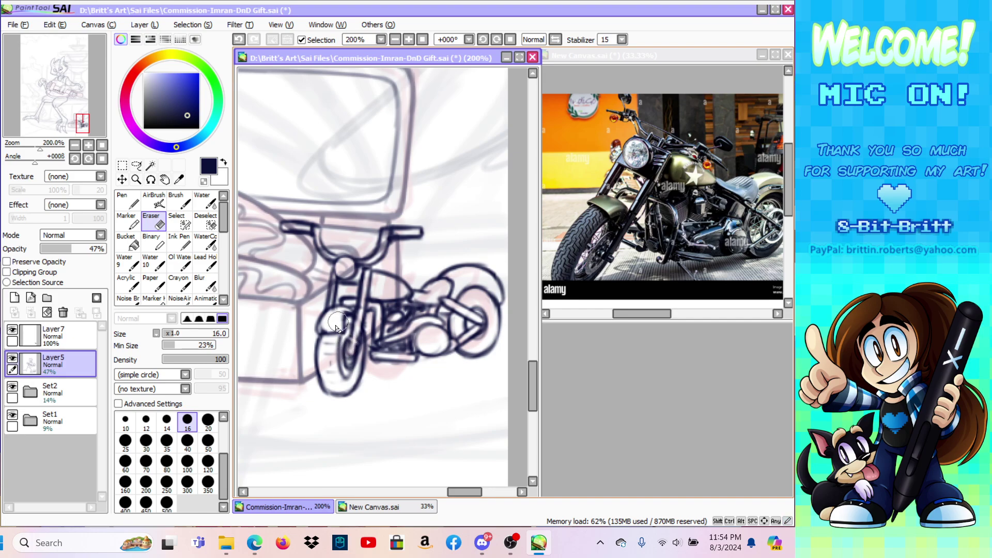
left_click_drag(378, 251, 383, 244)
left_click_drag(322, 251, 326, 245)
left_click_drag(382, 330, 380, 341)
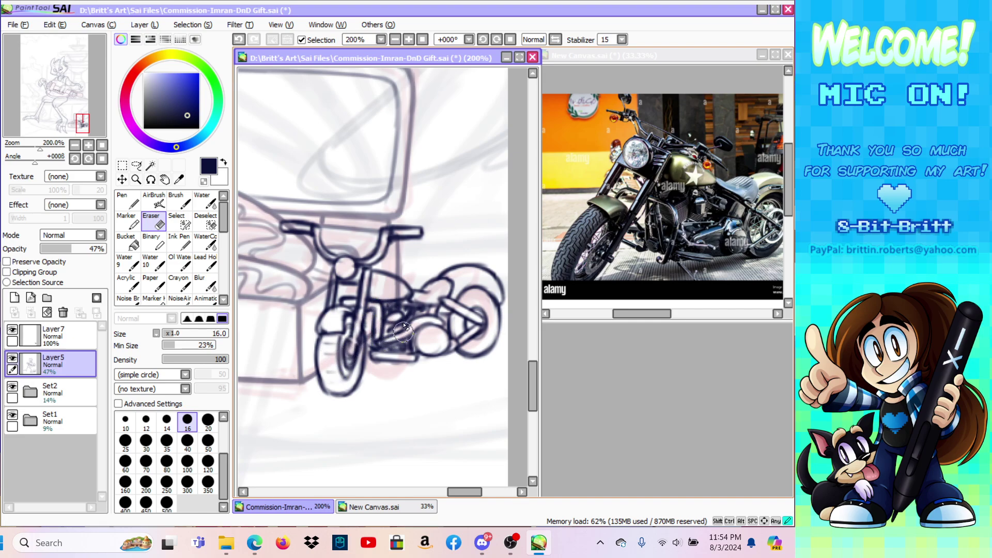
Step: Restore Layer5's opacity to 100% and erase the chest lines showing through the motorcycle's body and handlebars
left_click_drag(79, 250, 110, 252)
mouse_move(381, 325)
left_mouse_down()
mouse_move(376, 336)
mouse_move(376, 325)
left_mouse_up()
left_click_drag(358, 341, 361, 333)
left_click_drag(395, 289, 400, 289)
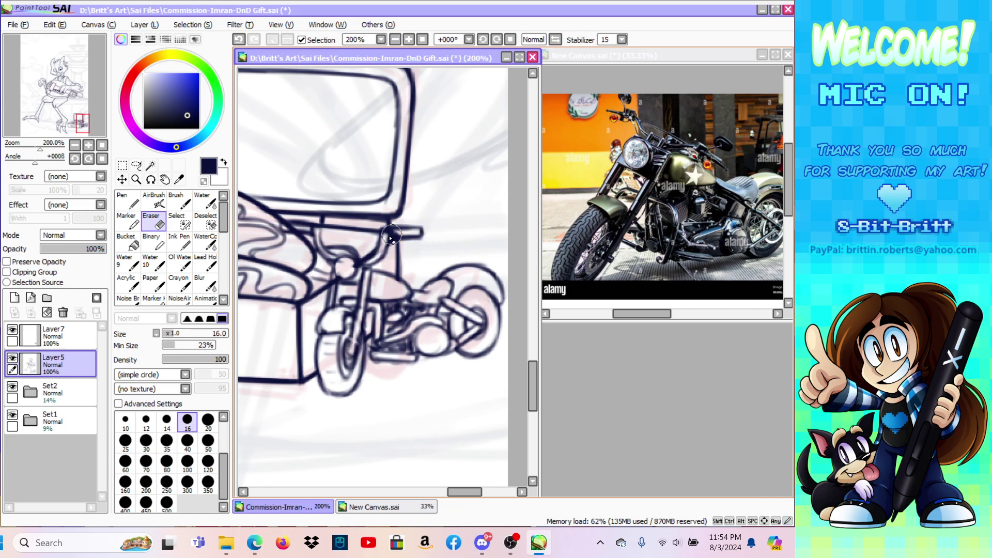
mouse_move(288, 225)
left_mouse_down()
mouse_move(307, 228)
mouse_move(297, 227)
left_mouse_up()
mouse_move(393, 227)
left_mouse_down()
mouse_move(387, 237)
mouse_move(387, 227)
left_mouse_up()
Step: Set the eraser size to 16 and clean up the remaining chest lines around the motorcycle's headlight and fork
left_click(187, 464)
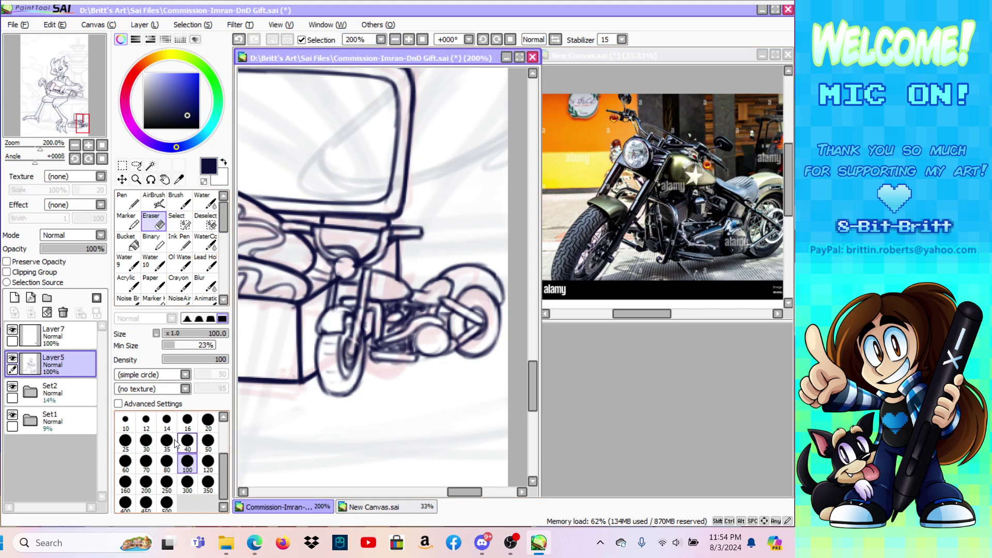
left_click(146, 440)
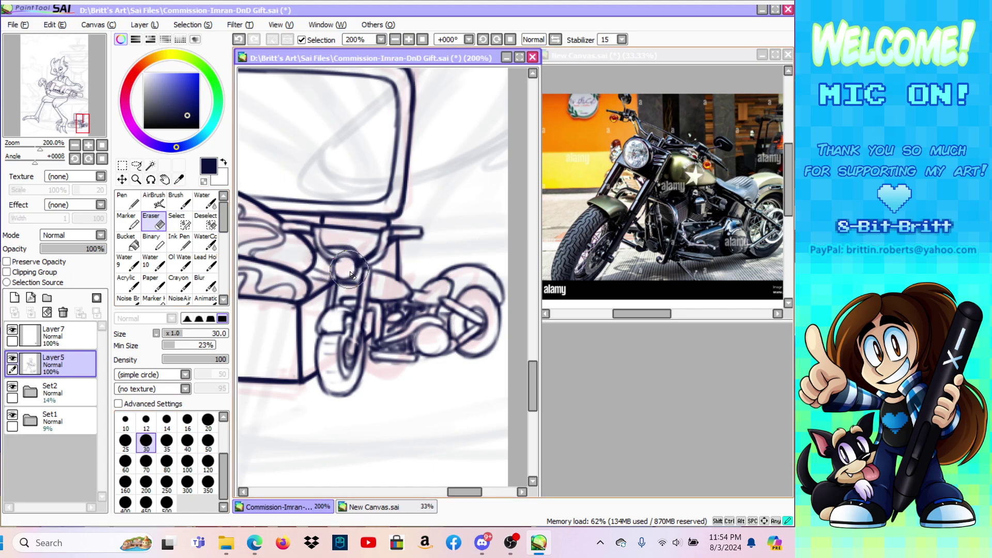
left_click(208, 419)
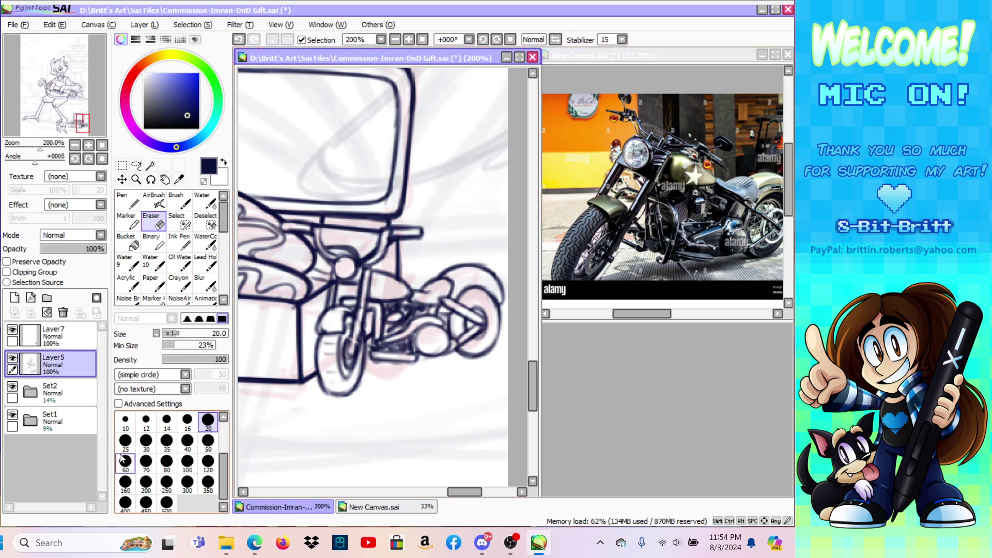
left_click(187, 419)
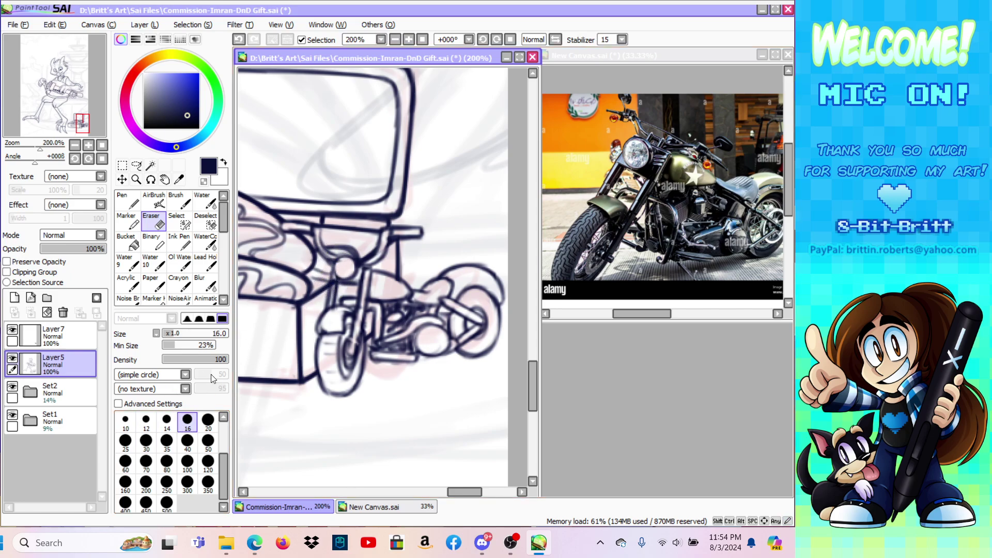
left_click_drag(337, 282, 334, 275)
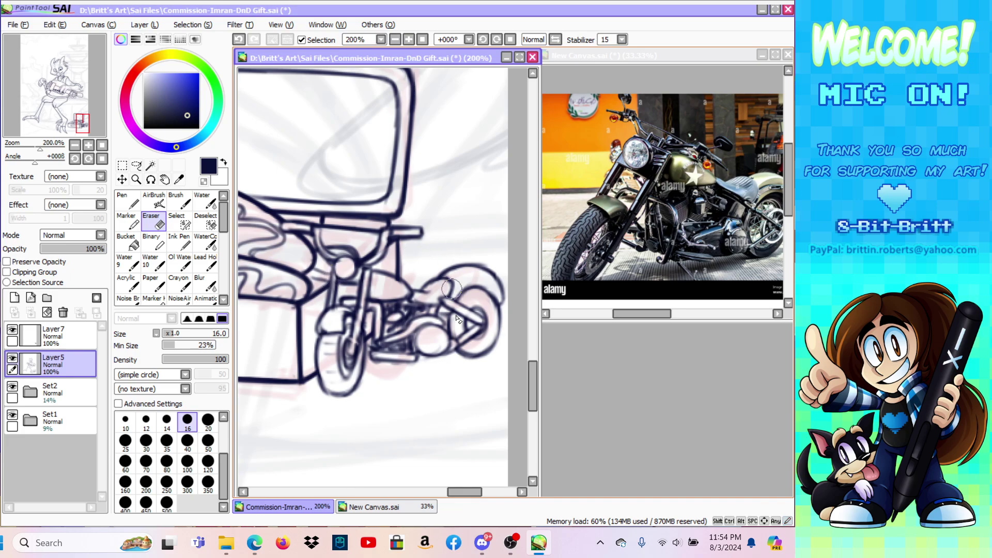
Step: Merge the motorcycle's Layer7 down into Layer5
left_click(136, 179)
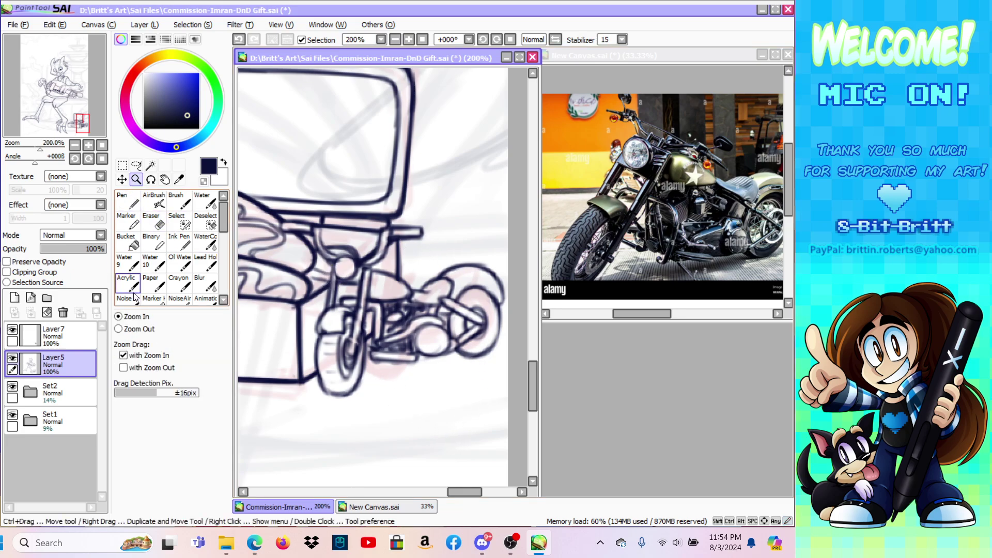
left_click(135, 329)
left_click(442, 315)
left_click(444, 314)
left_click(447, 314)
left_click(450, 313)
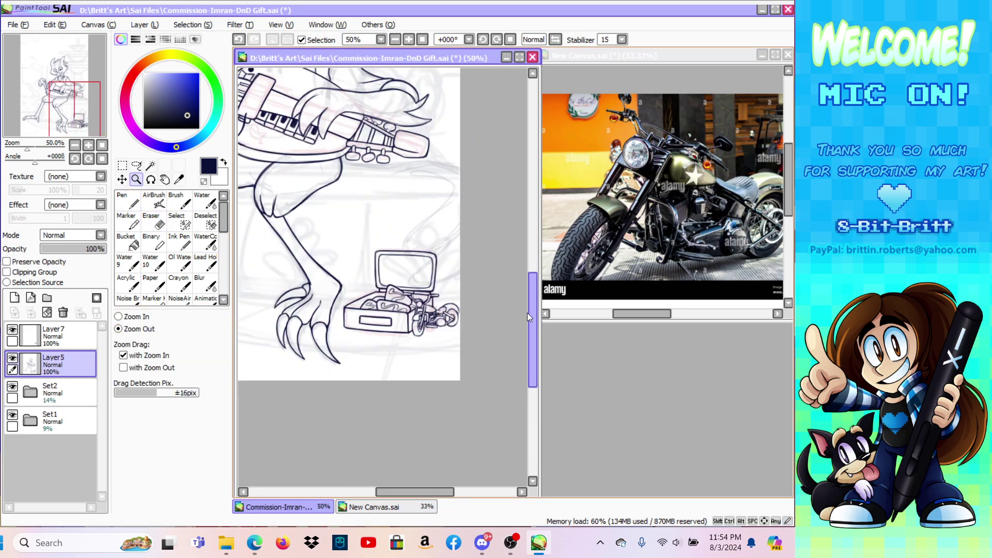
left_click_drag(532, 317, 532, 301)
left_click(57, 335)
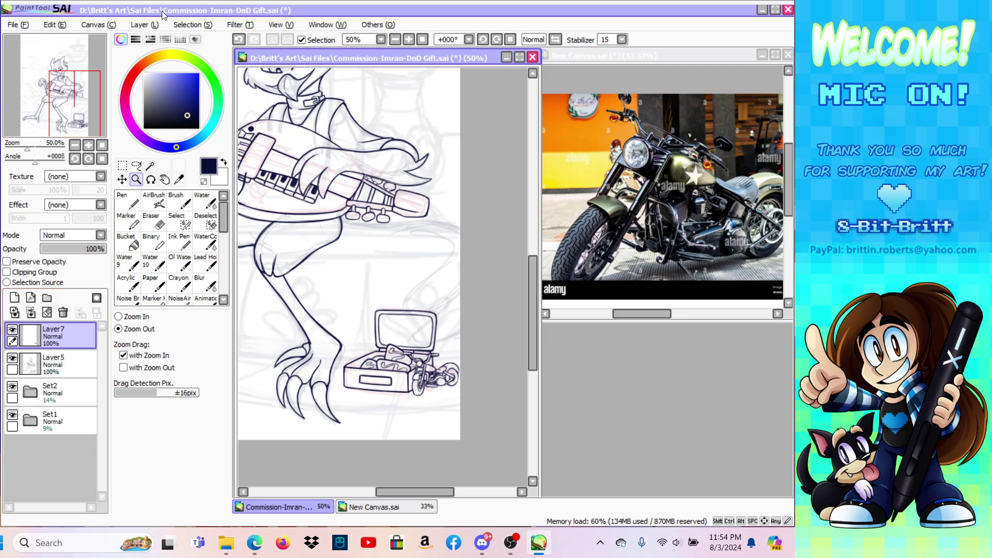
left_click(155, 24)
left_click(153, 142)
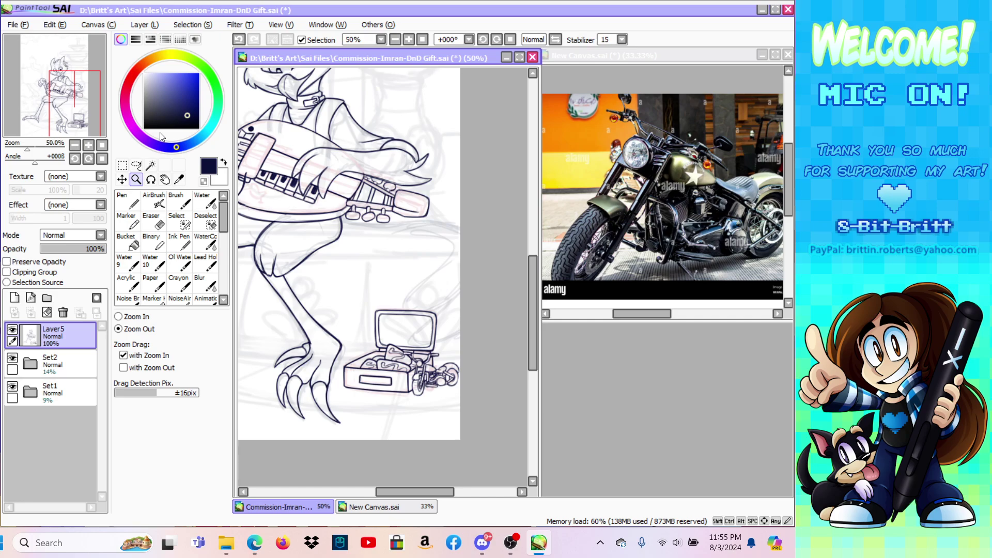
Step: Examine the chest and motorcycle against the whole composition, then up close at the handlebars
left_click_drag(415, 491, 405, 494)
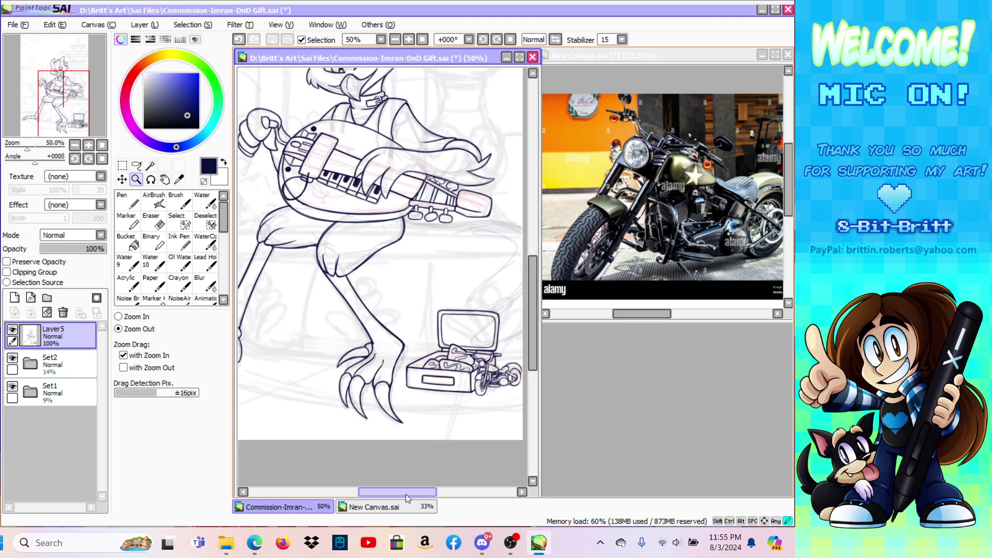
left_click_drag(405, 494, 413, 495)
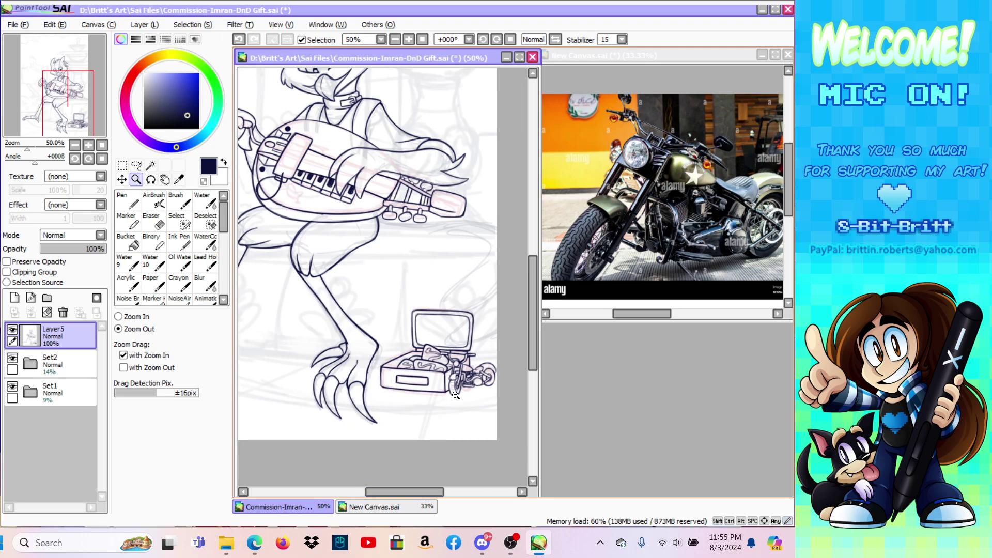
left_click(484, 368)
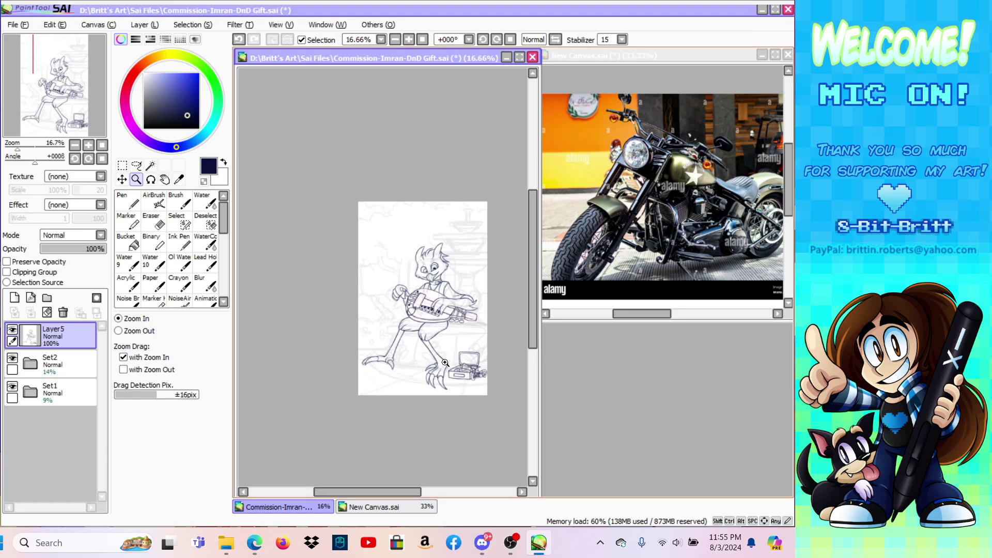
left_click(485, 386)
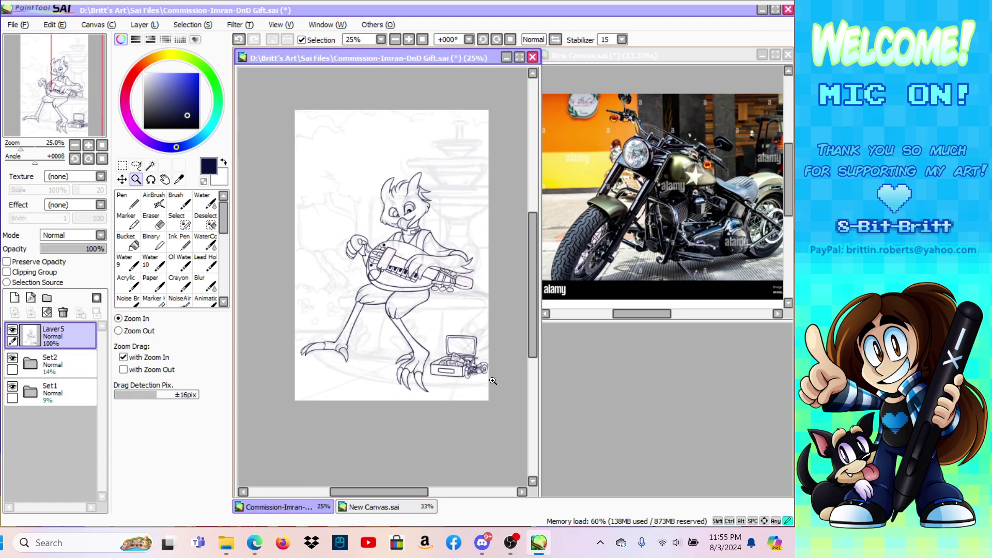
left_click(486, 383)
left_click(486, 381)
left_click(486, 380)
left_click(486, 380)
left_click(486, 378)
left_click(428, 349)
left_click(429, 348)
Step: Draw small dark details between the handlebars above the headlight, and tidy them with the transparent pen
key("b")
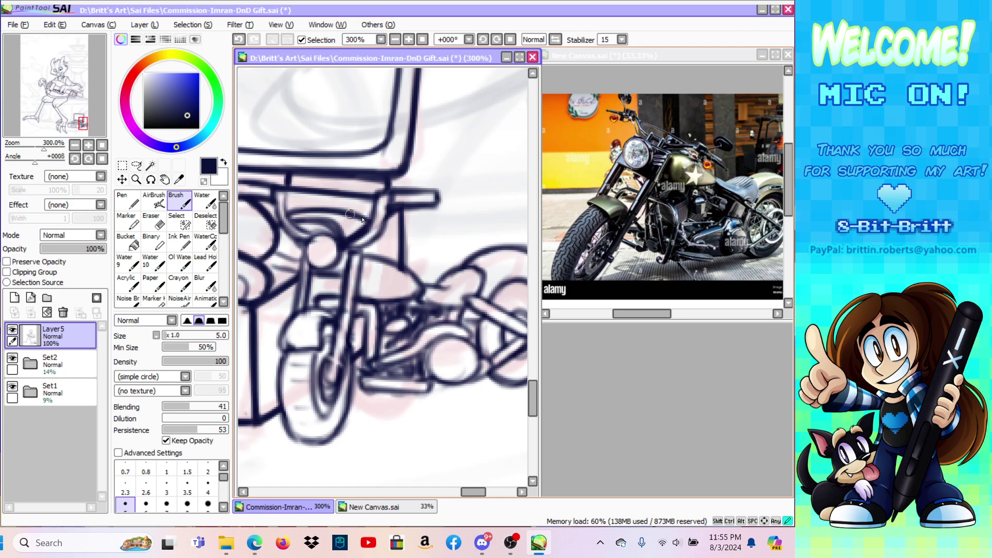
mouse_move(306, 227)
left_mouse_down()
mouse_move(312, 214)
mouse_move(318, 233)
left_mouse_up()
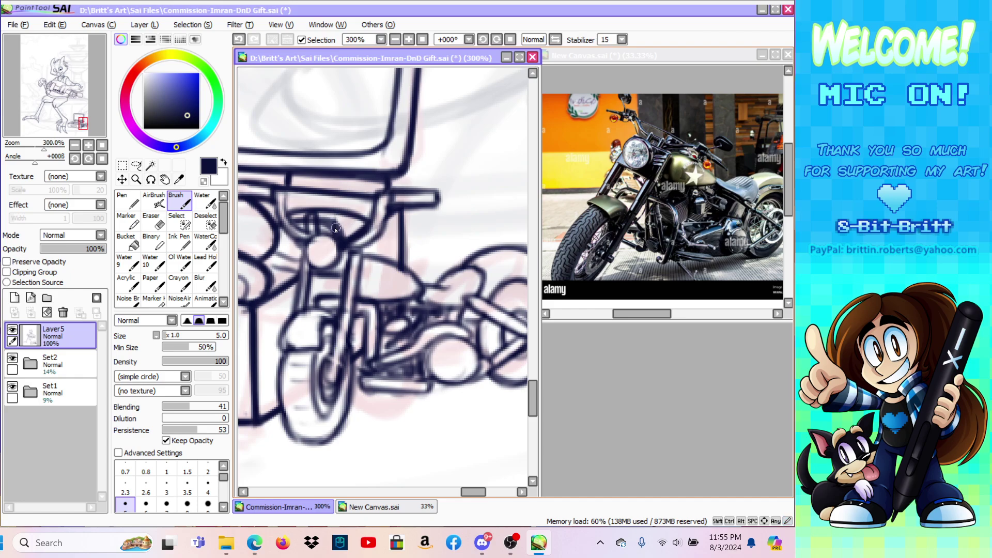
mouse_move(334, 229)
left_mouse_down()
mouse_move(340, 219)
mouse_move(346, 240)
left_mouse_up()
key("n")
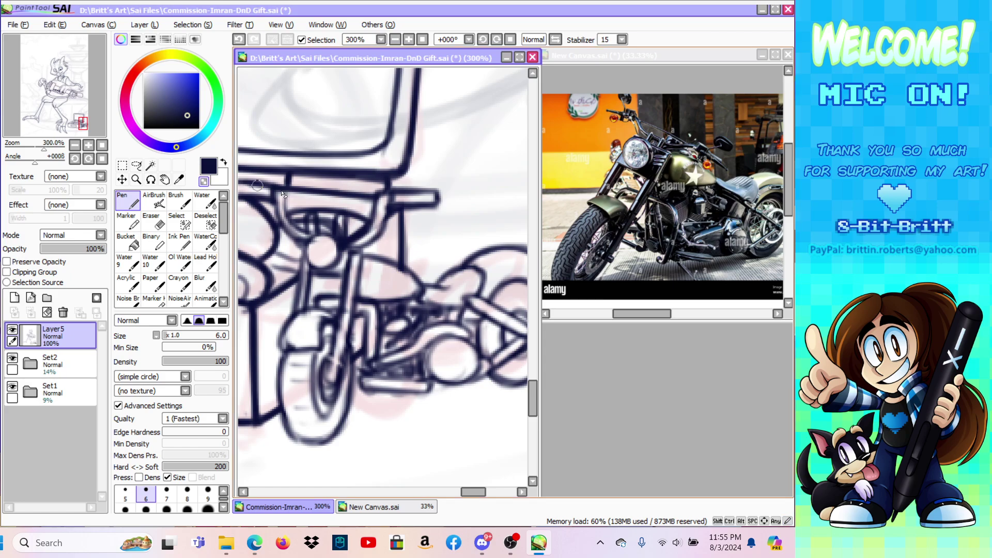
left_click_drag(313, 227, 342, 232)
Step: Draw a rounded mirror above the right handlebar grip with the size 5 brush and erase the chest lines inside it
key("b")
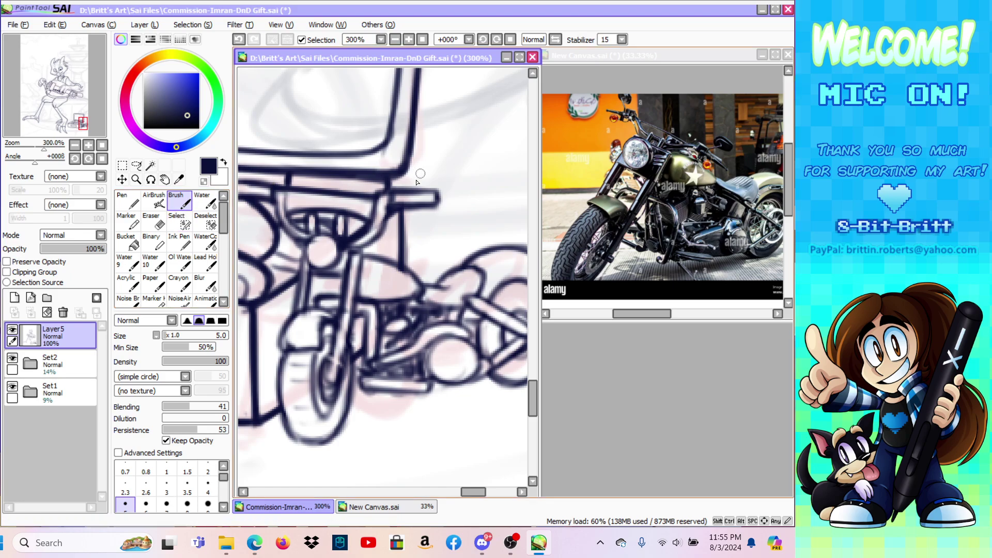
mouse_move(389, 190)
left_mouse_down()
mouse_move(413, 175)
mouse_move(398, 189)
mouse_move(415, 182)
mouse_move(394, 175)
mouse_move(403, 156)
mouse_move(433, 159)
mouse_move(432, 175)
mouse_move(411, 179)
mouse_move(434, 161)
left_mouse_up()
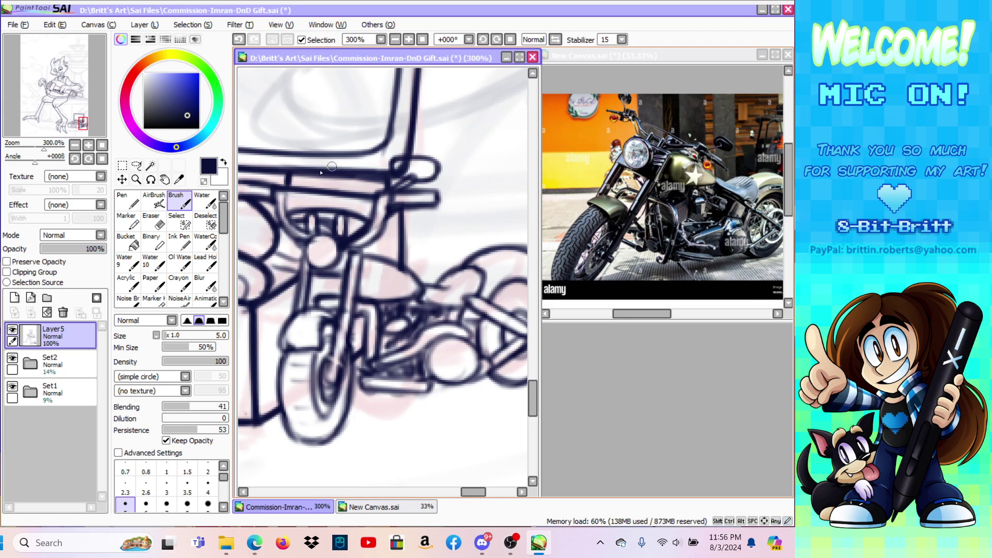
key("e")
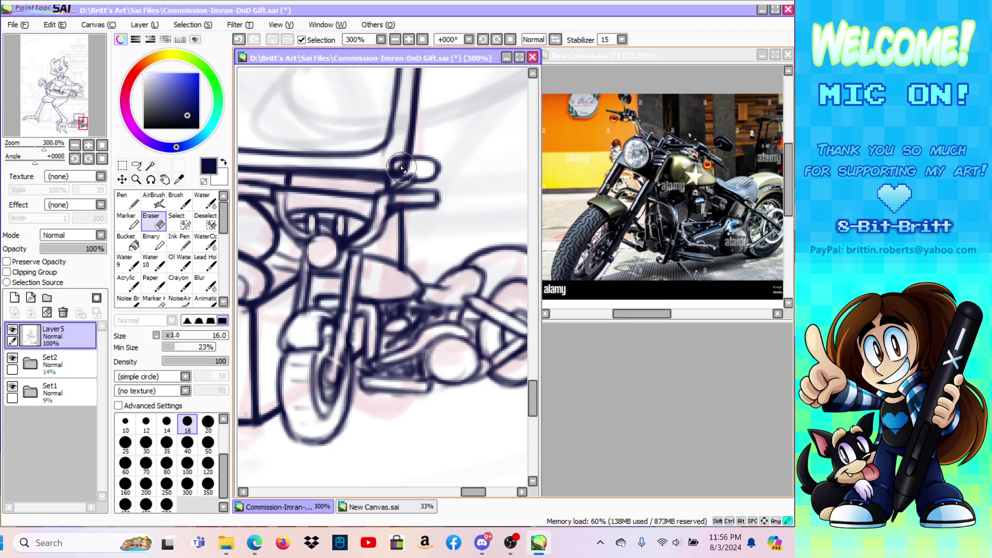
mouse_move(401, 163)
left_mouse_down()
mouse_move(421, 162)
mouse_move(405, 170)
left_mouse_up()
left_click_drag(470, 491, 465, 490)
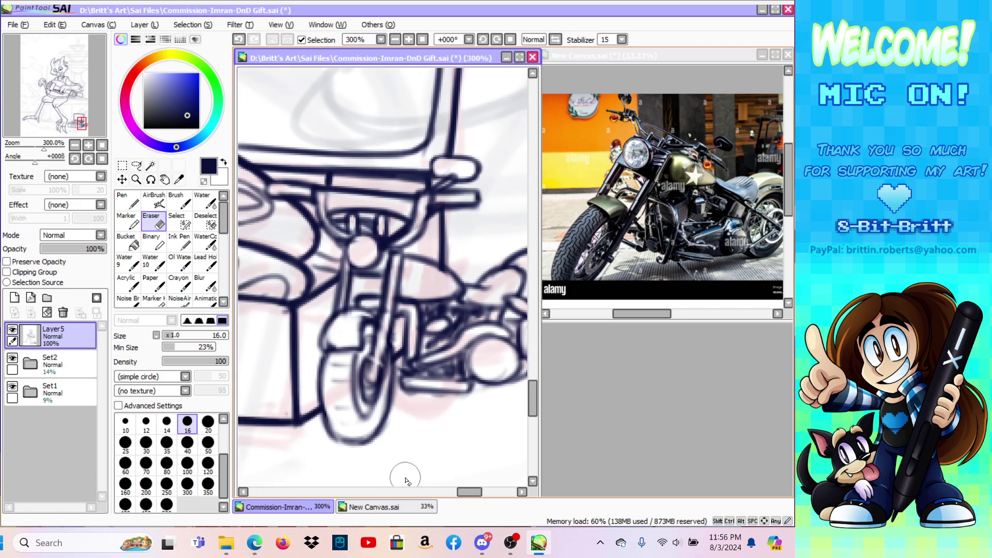
Step: Draw a matching mirror and stem above the left handlebar grip and erase the chest lines crossing it
left_click(175, 199)
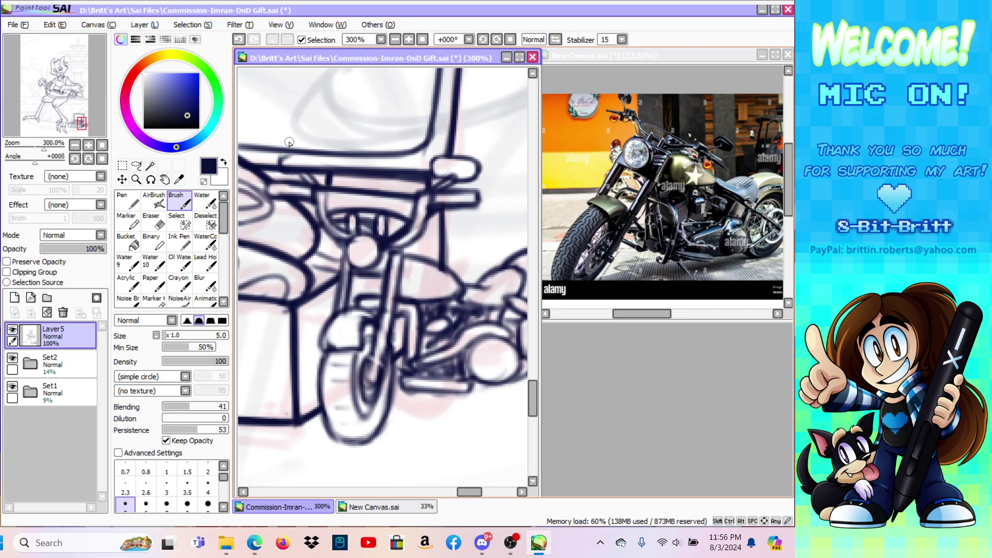
mouse_move(291, 153)
left_mouse_down()
mouse_move(280, 164)
mouse_move(310, 157)
mouse_move(315, 166)
mouse_move(285, 164)
mouse_move(303, 163)
mouse_move(320, 185)
mouse_move(335, 228)
mouse_move(316, 186)
left_mouse_up()
key("e")
left_click(178, 199)
left_click(136, 179)
left_click(119, 331)
left_click(479, 256)
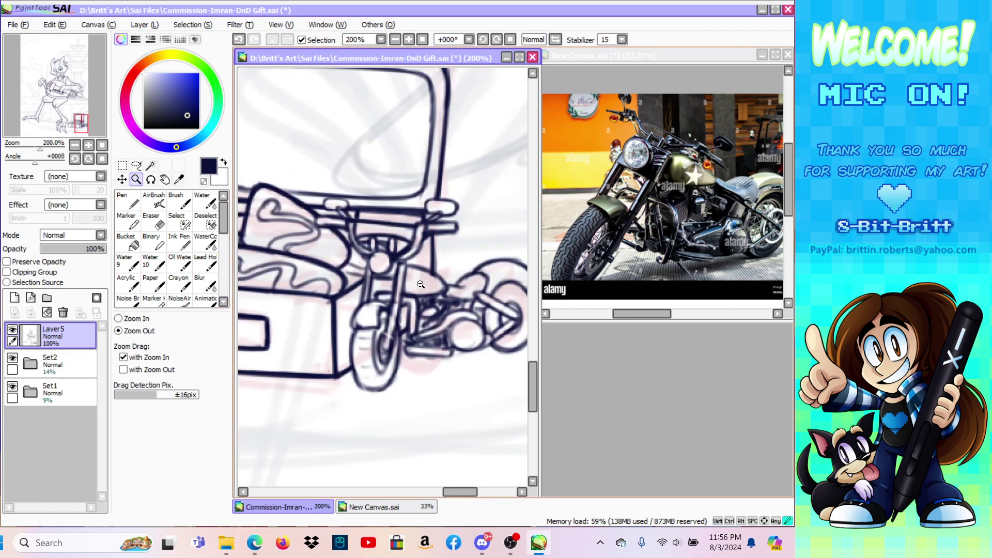
left_click(467, 259)
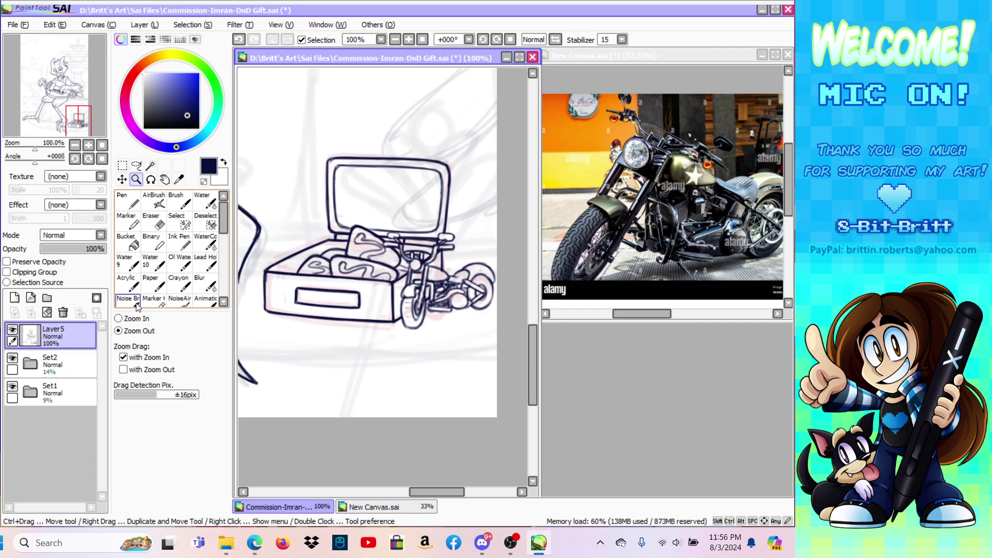
Step: Refine the left mirror's outline in a horizontally flipped view, erase stray lines at size 12, restore the normal view, and save the file
left_click(118, 319)
left_click(424, 231)
left_click(406, 257)
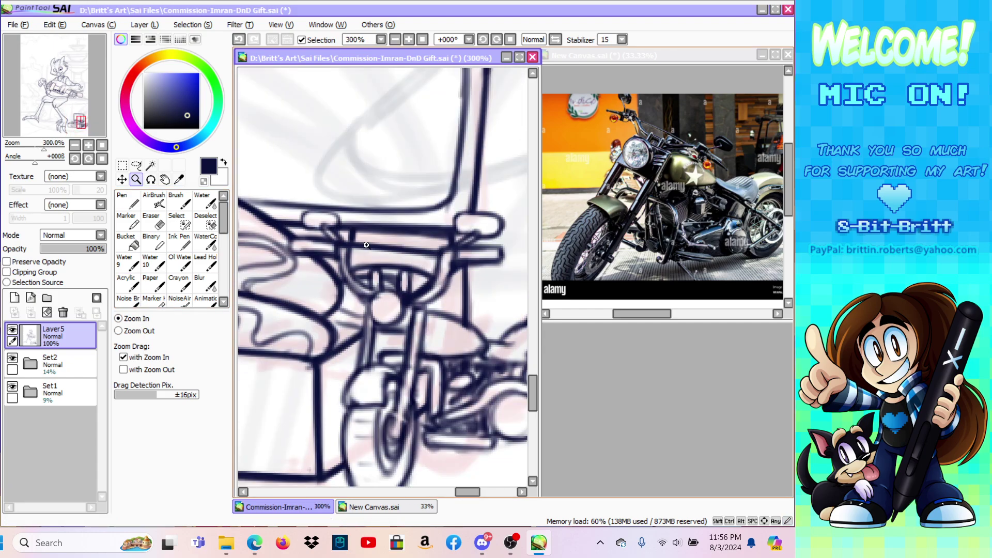
left_click(153, 225)
left_click(555, 40)
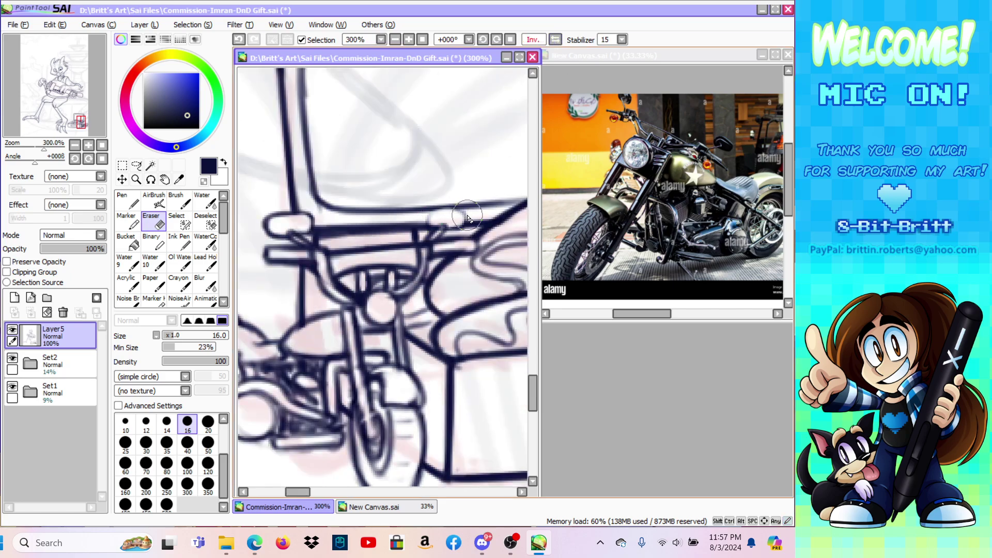
left_click(181, 198)
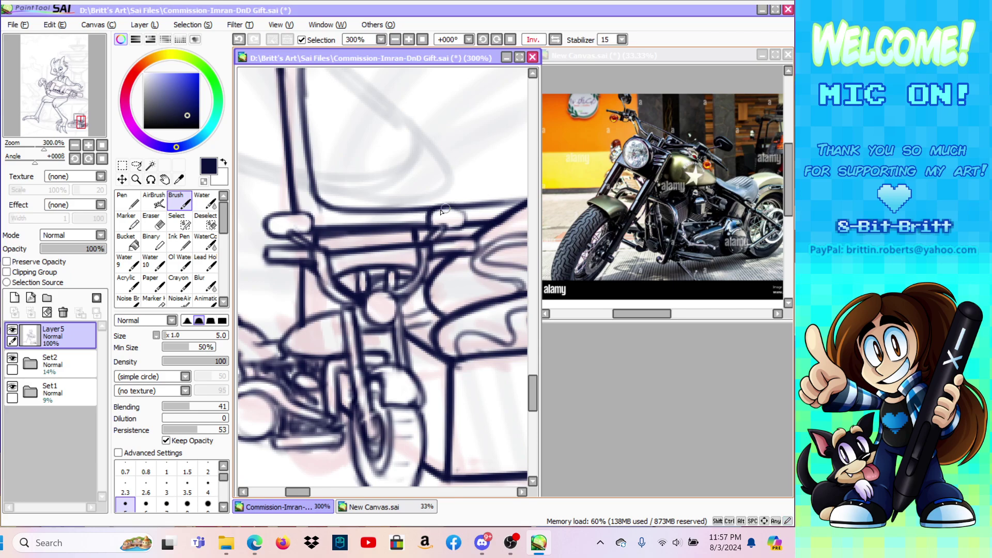
mouse_move(431, 218)
left_mouse_down()
mouse_move(463, 202)
mouse_move(474, 211)
mouse_move(475, 223)
mouse_move(443, 230)
left_mouse_up()
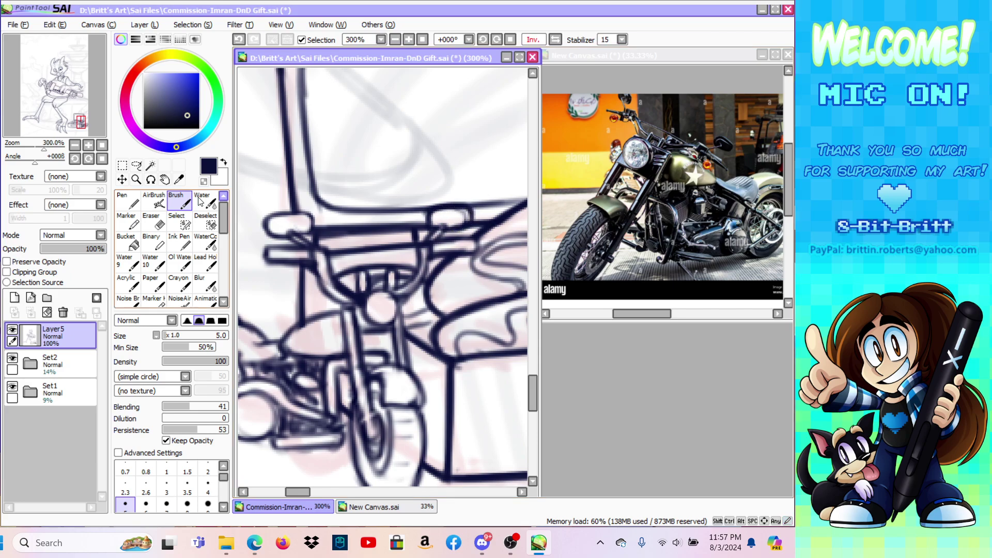
key("e")
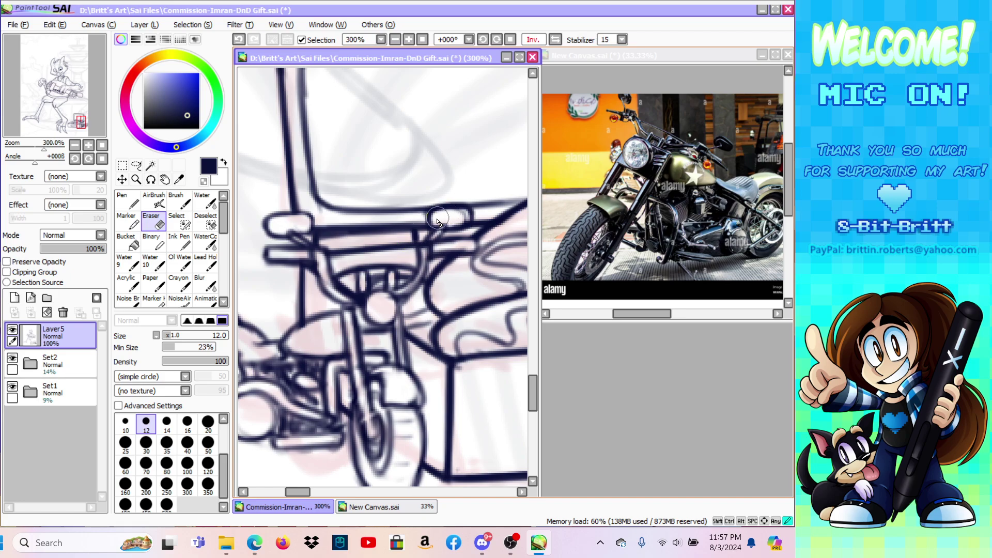
mouse_move(455, 220)
left_mouse_down()
mouse_move(462, 214)
mouse_move(448, 216)
mouse_move(463, 214)
mouse_move(455, 222)
mouse_move(437, 213)
left_mouse_up()
left_click(558, 39)
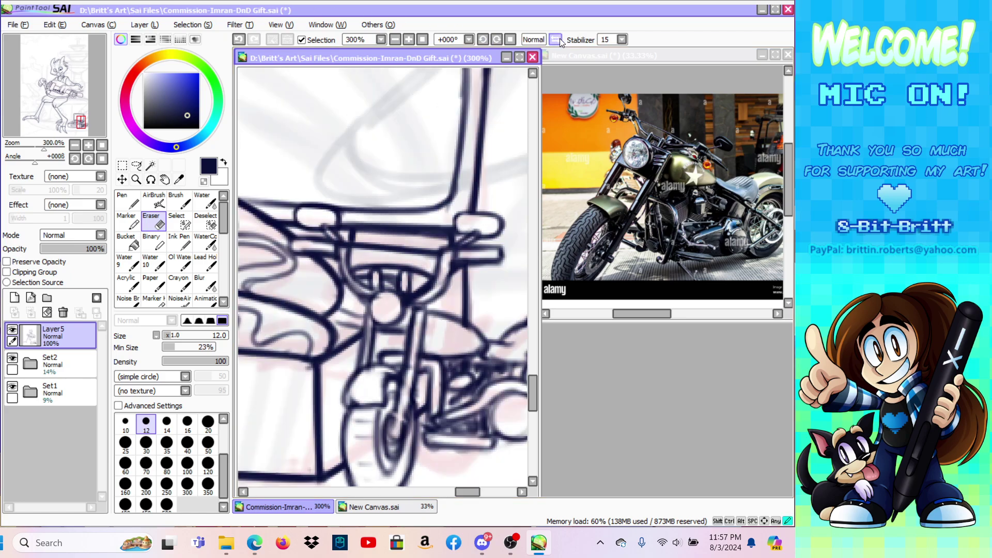
left_click(15, 24)
left_click(33, 100)
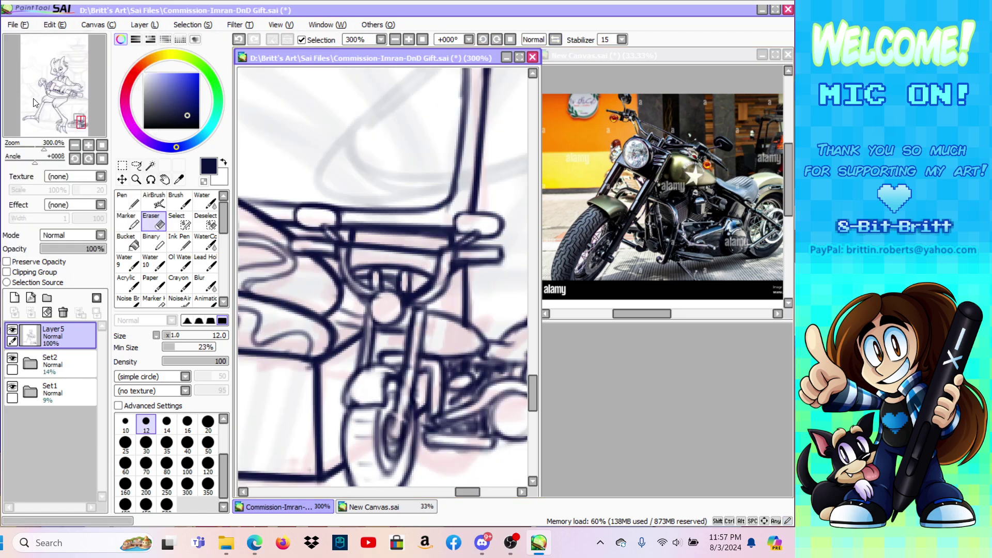
Step: Touch up the motorcycle's front fork over the wheel with the brush and clear its interior with the size 6 transparent pen
left_click(182, 203)
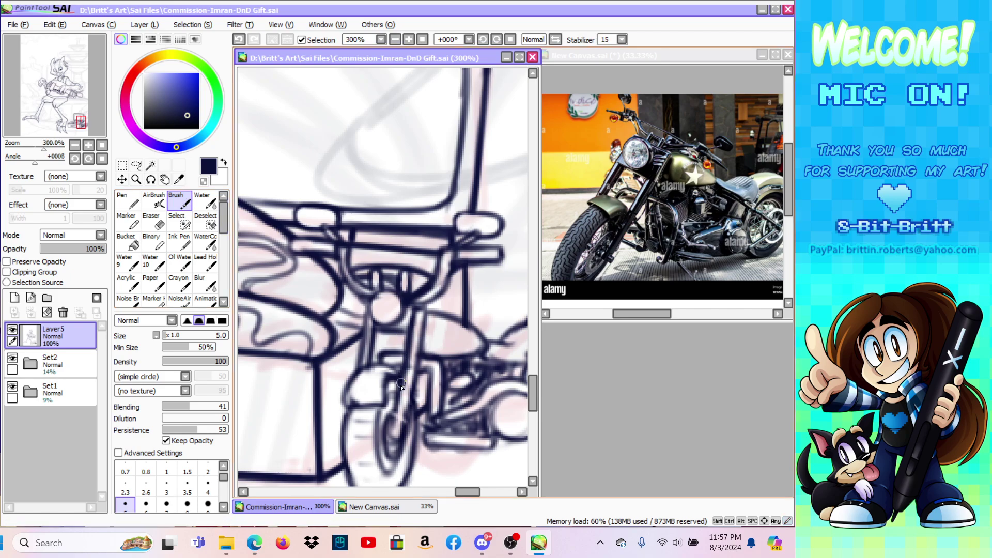
left_click_drag(391, 433, 410, 389)
left_click(128, 201)
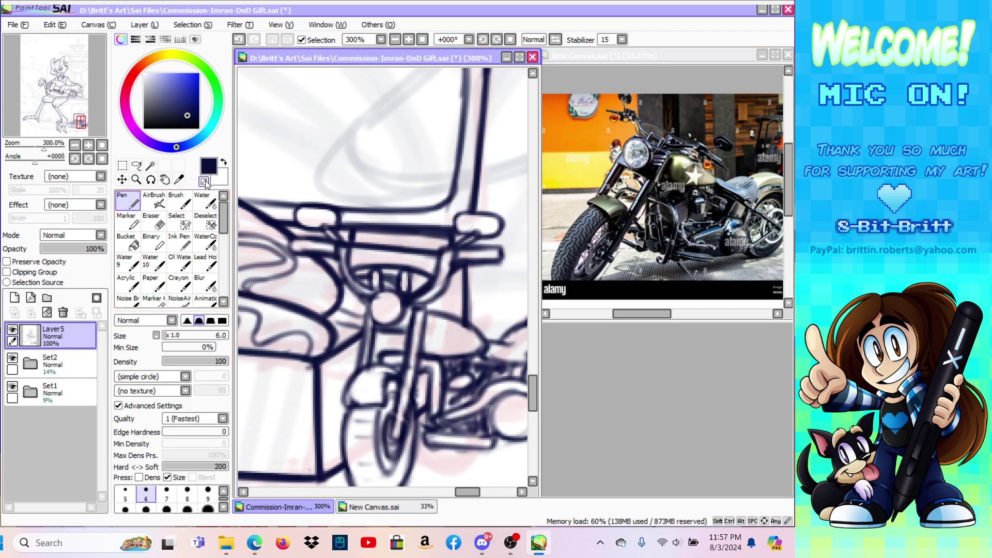
mouse_move(401, 411)
left_mouse_down()
mouse_move(405, 379)
mouse_move(398, 416)
mouse_move(412, 342)
left_mouse_up()
left_click_drag(398, 435, 402, 408)
left_click_drag(411, 345, 408, 365)
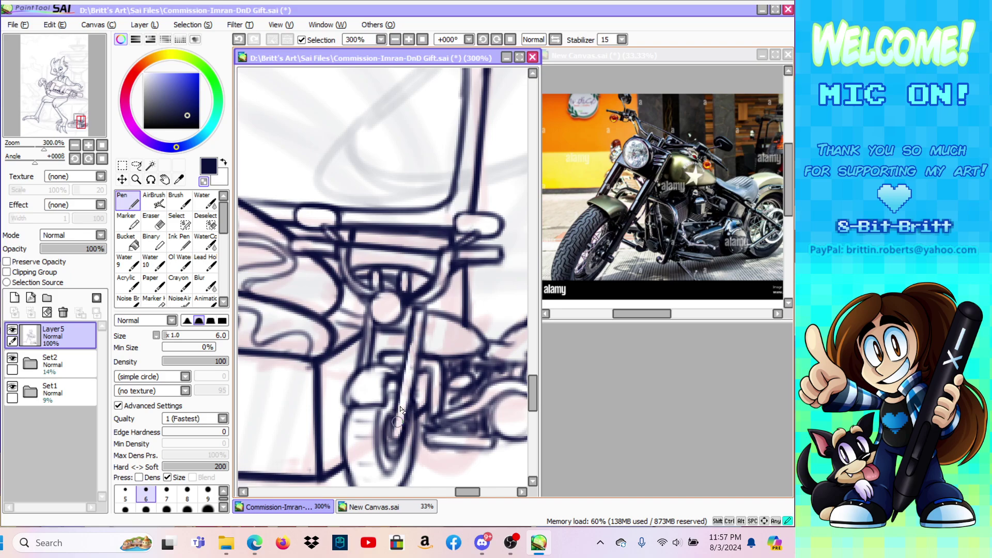
left_click(136, 180)
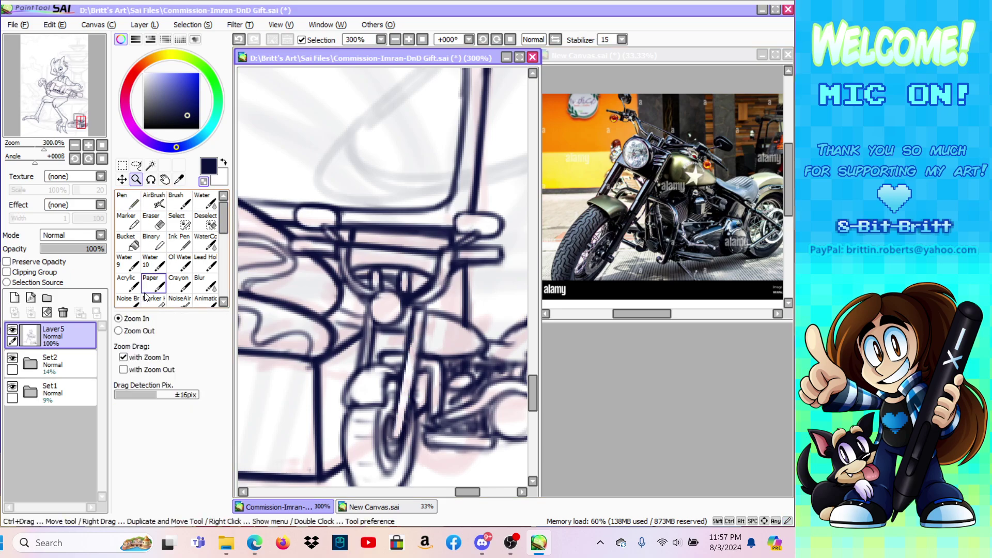
Step: Save the commission file with the motorcycle's touched-up front fork
left_click(119, 331)
left_click(462, 264)
left_click(463, 264)
left_click(462, 264)
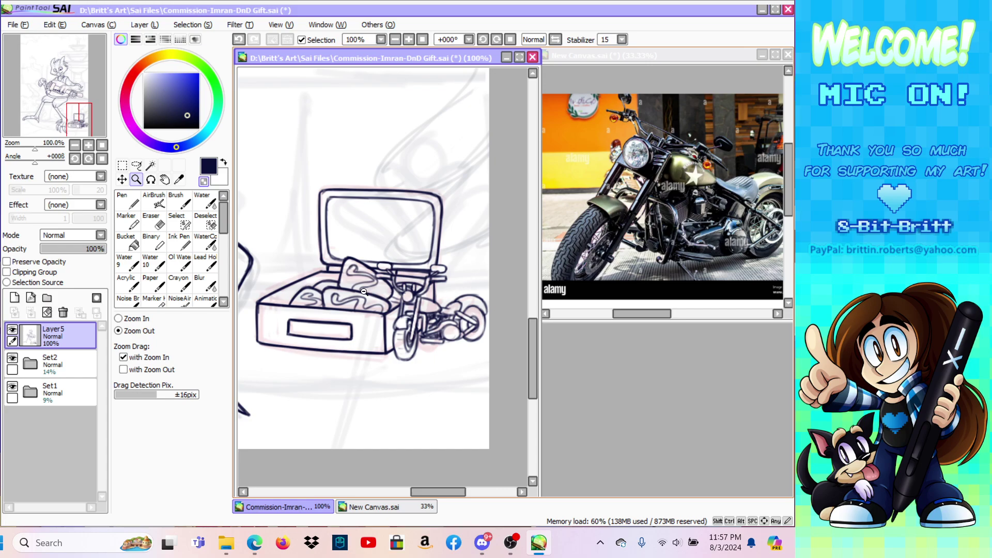
left_click(17, 24)
left_click(45, 105)
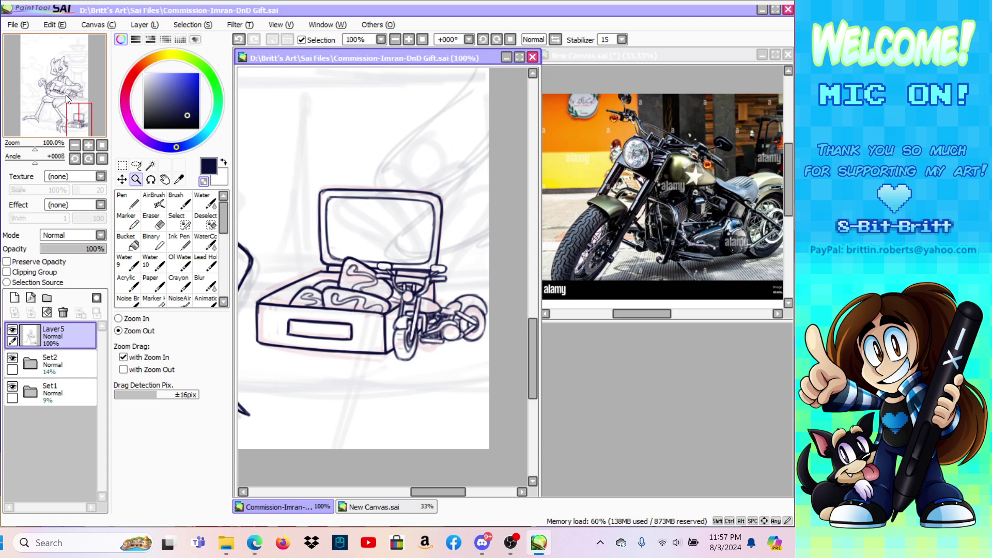
Step: Clean up the linework around the motorcycle's front fender with the size 12 eraser
left_click(133, 319)
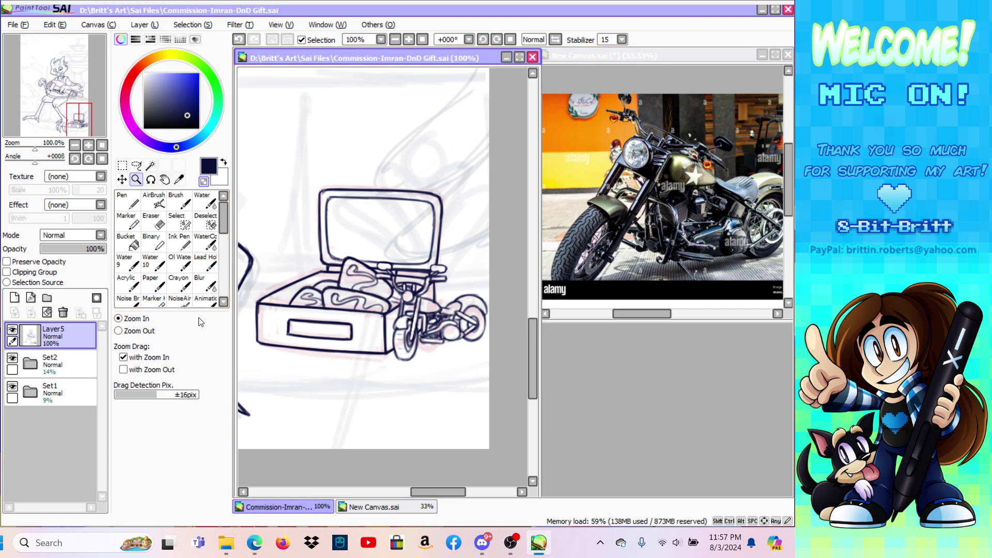
left_click(433, 346)
left_click(153, 223)
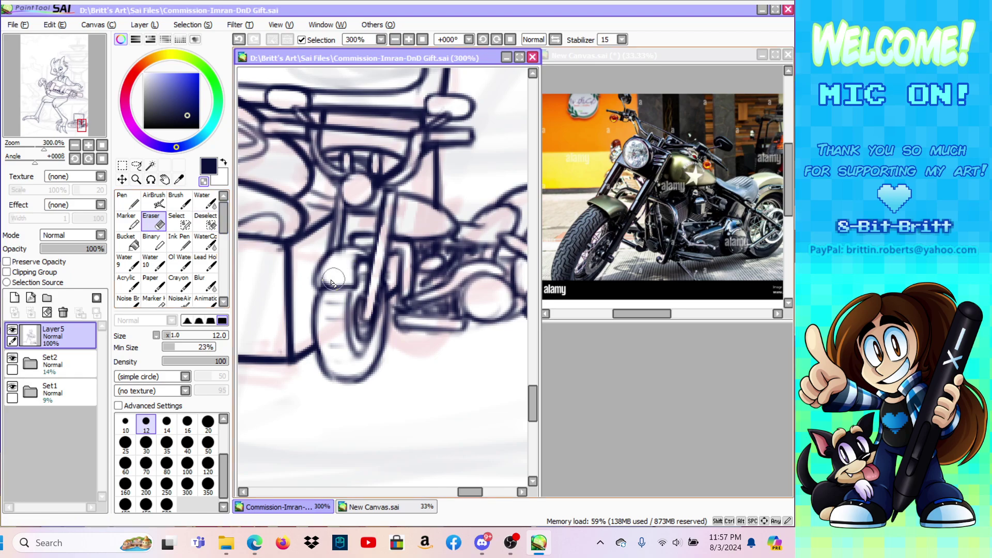
left_click_drag(328, 281, 344, 251)
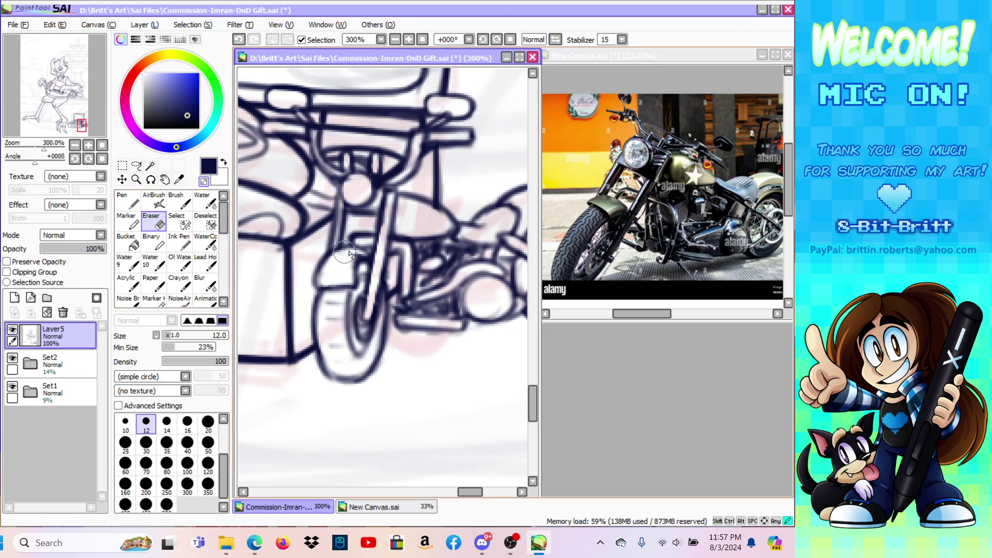
left_click(136, 180)
left_click(137, 332)
left_click(453, 293)
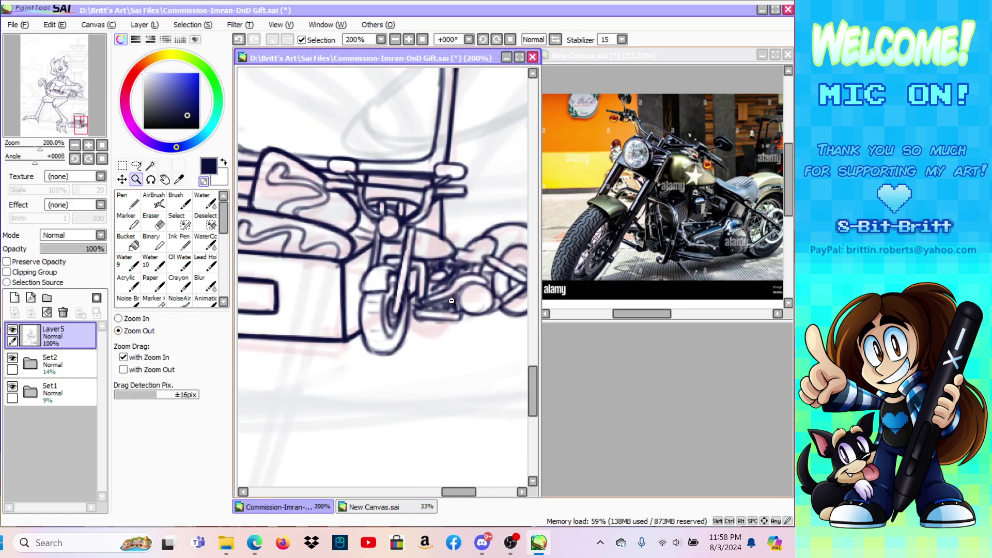
left_click(469, 309)
left_click(478, 308)
left_click_drag(537, 387, 547, 377)
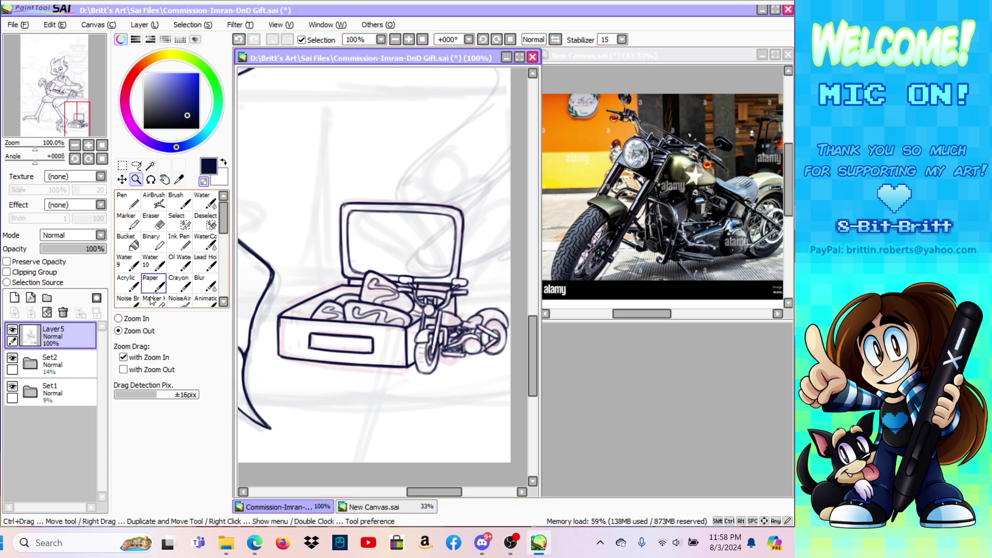
Step: Check the motorcycle's details up close and within the full drawing, and save the commission file again
left_click(141, 318)
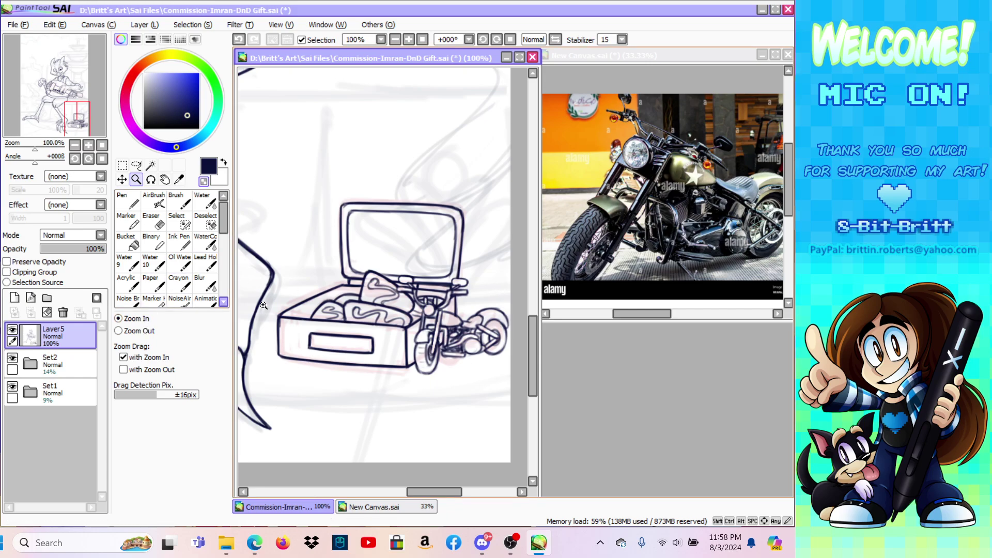
left_click(510, 367)
left_click(505, 372)
left_click(178, 202)
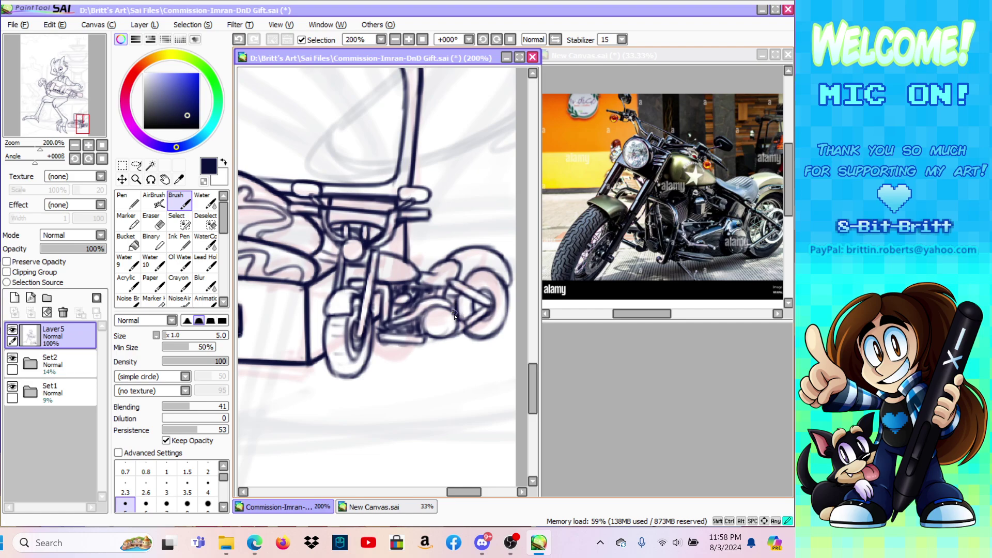
left_click(136, 180)
left_click(119, 331)
left_click(454, 284)
left_click(455, 284)
left_click(459, 286)
left_click(463, 287)
left_click(471, 291)
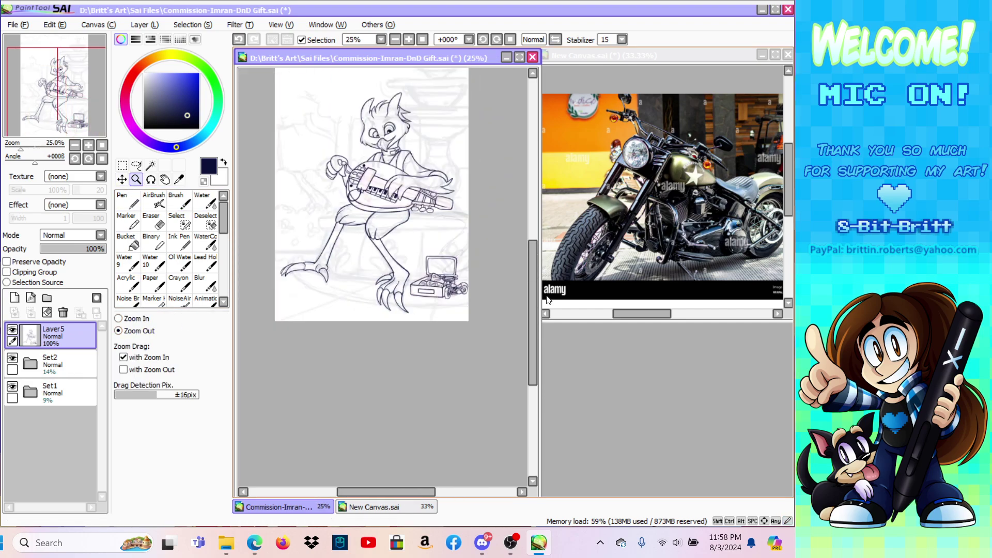
left_click_drag(534, 309, 534, 276)
left_click(18, 24)
left_click(43, 106)
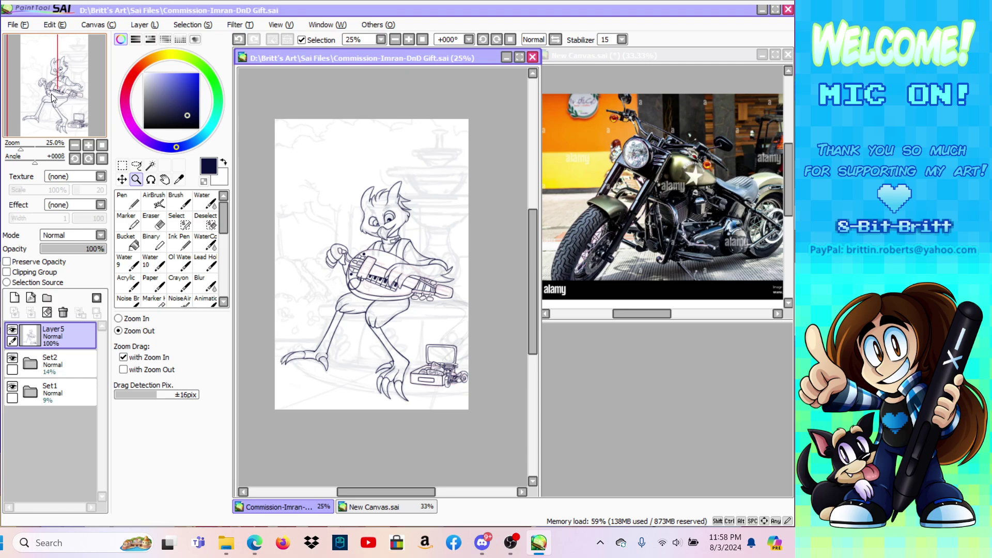
Step: Draw a long curved rim line from beneath the instrument's tuning pegs toward the right canvas edge with the size 5 brush
left_click(120, 318)
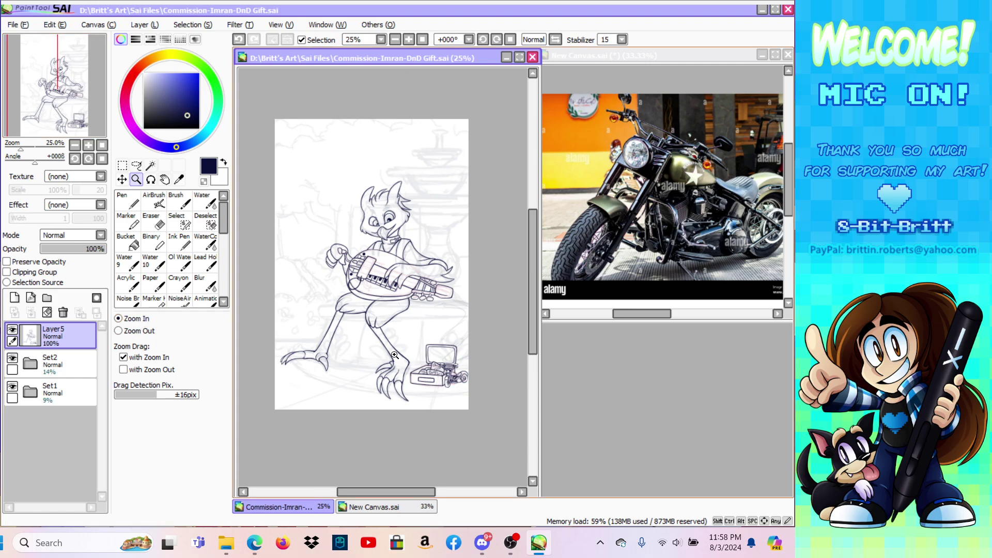
left_click(376, 347)
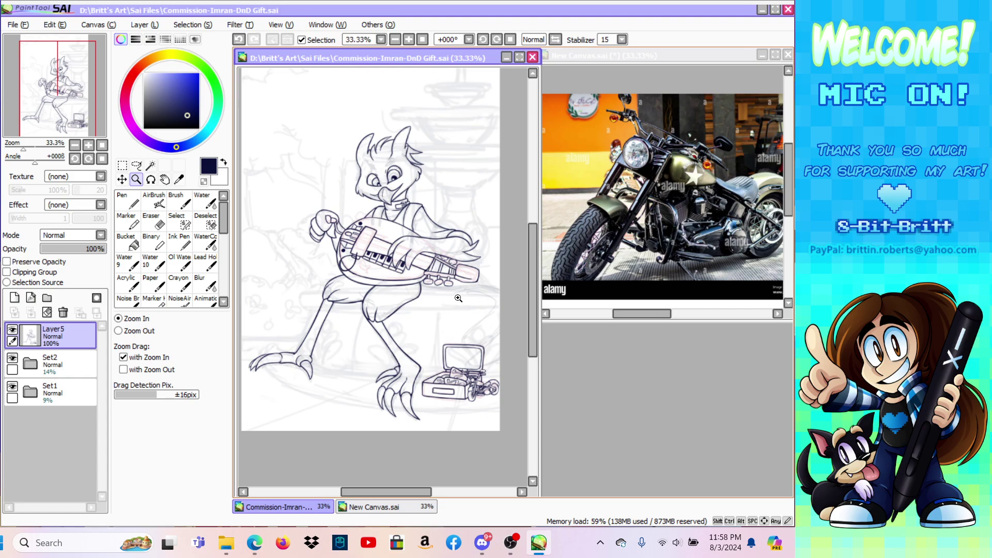
left_click(499, 343)
left_click(500, 344)
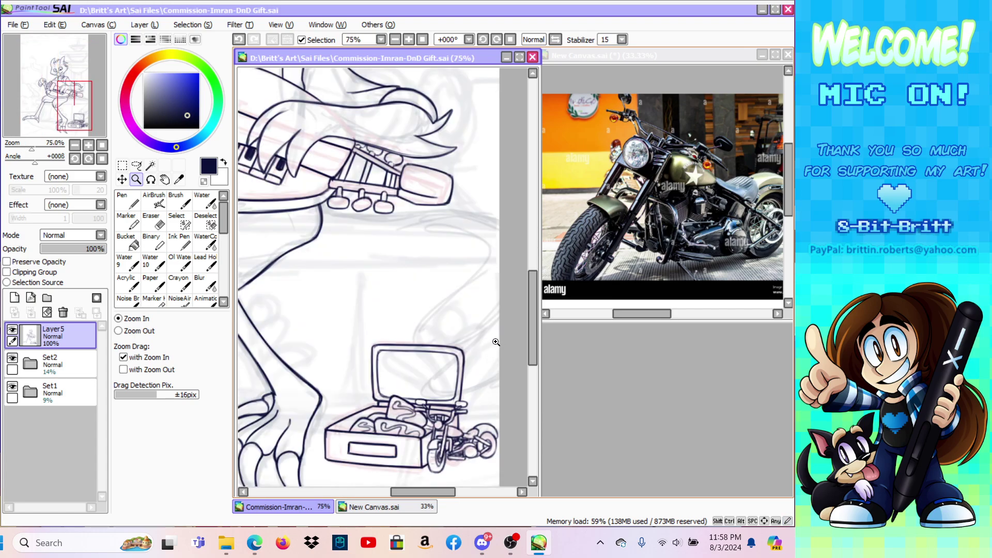
left_click(407, 296)
left_click(151, 179)
left_click_drag(368, 202, 405, 231)
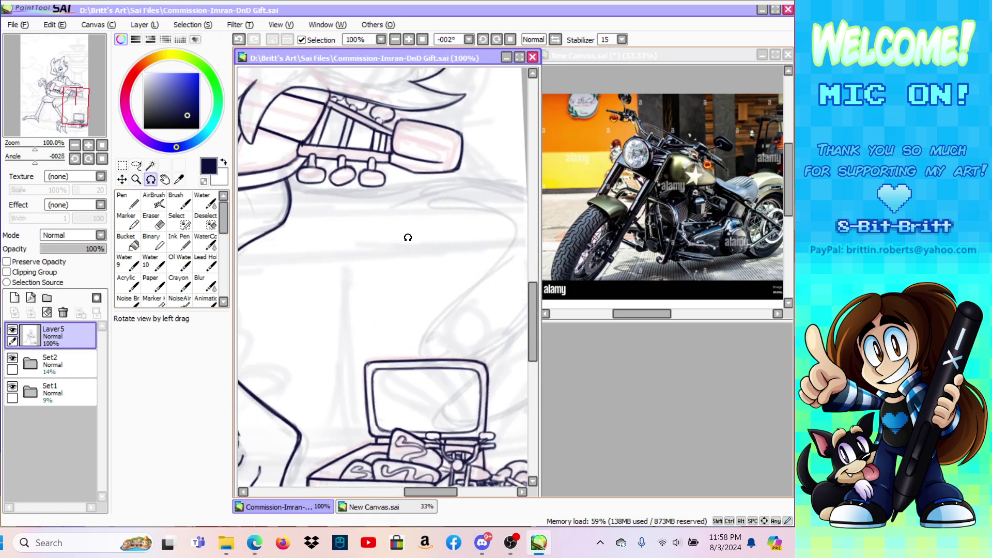
mouse_move(431, 492)
left_mouse_down()
mouse_move(384, 499)
mouse_move(432, 494)
left_mouse_up()
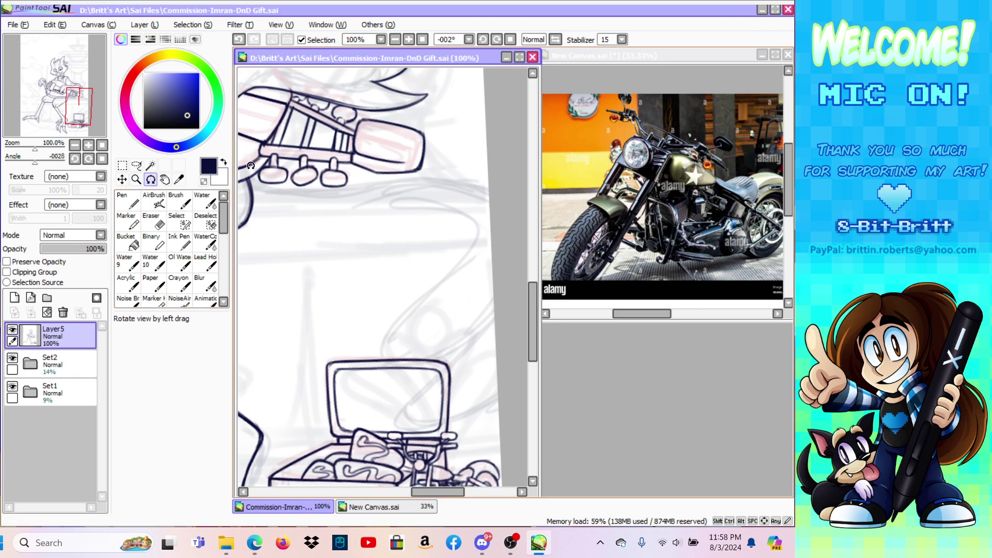
left_click_drag(325, 164, 286, 185)
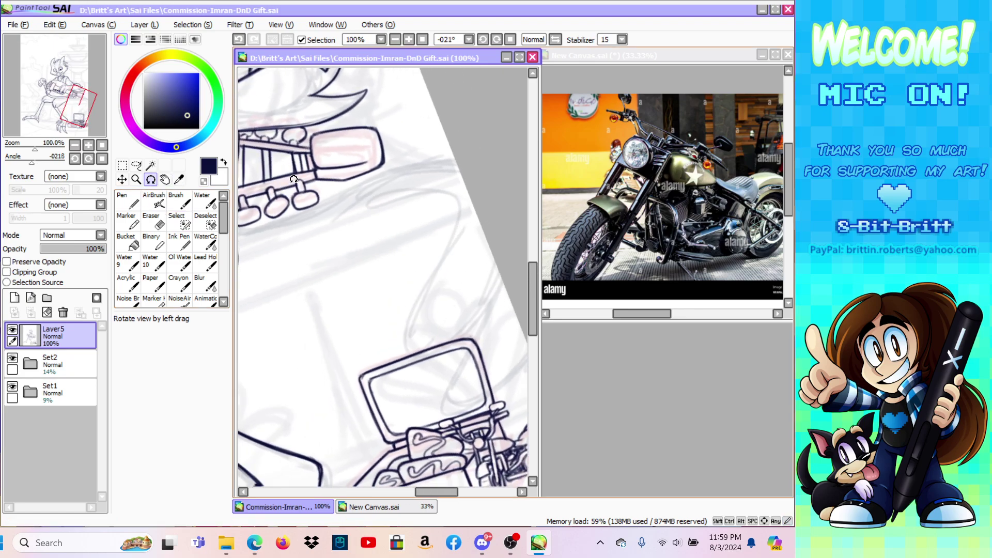
left_click(176, 199)
left_click_drag(451, 494, 440, 495)
left_click_drag(293, 232, 393, 208)
left_click_drag(315, 234, 406, 196)
left_click_drag(344, 225, 426, 185)
left_click_drag(383, 208, 473, 162)
mouse_move(422, 189)
left_mouse_down()
mouse_move(511, 154)
mouse_move(481, 161)
mouse_move(521, 155)
left_mouse_up()
key("e")
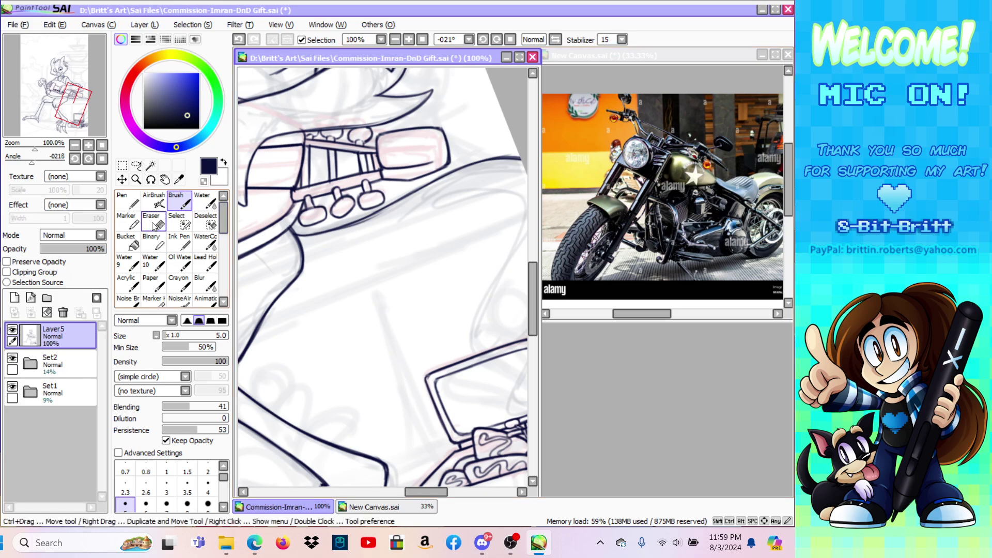
key("b")
left_click_drag(299, 235, 388, 207)
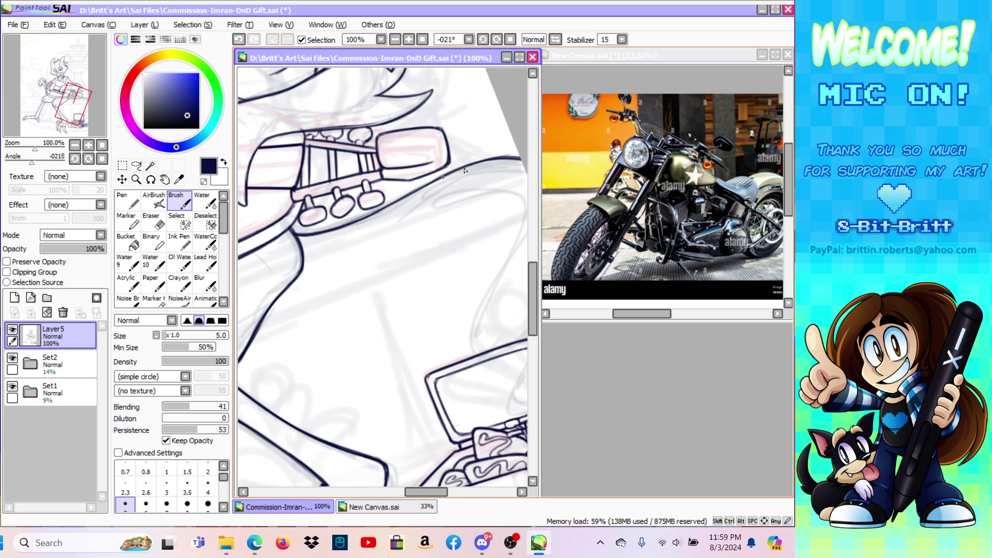
Step: Flip the view horizontally and draw a sweeping curve from the chest lid up toward the rim line, following the faint sketch
left_click(512, 40)
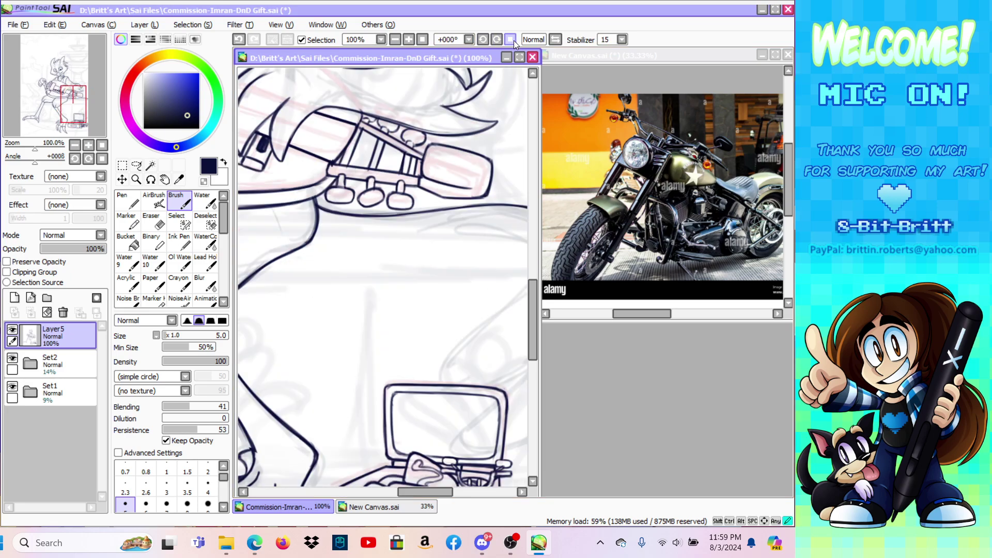
left_click(554, 40)
left_click(151, 180)
left_click_drag(325, 178, 467, 192)
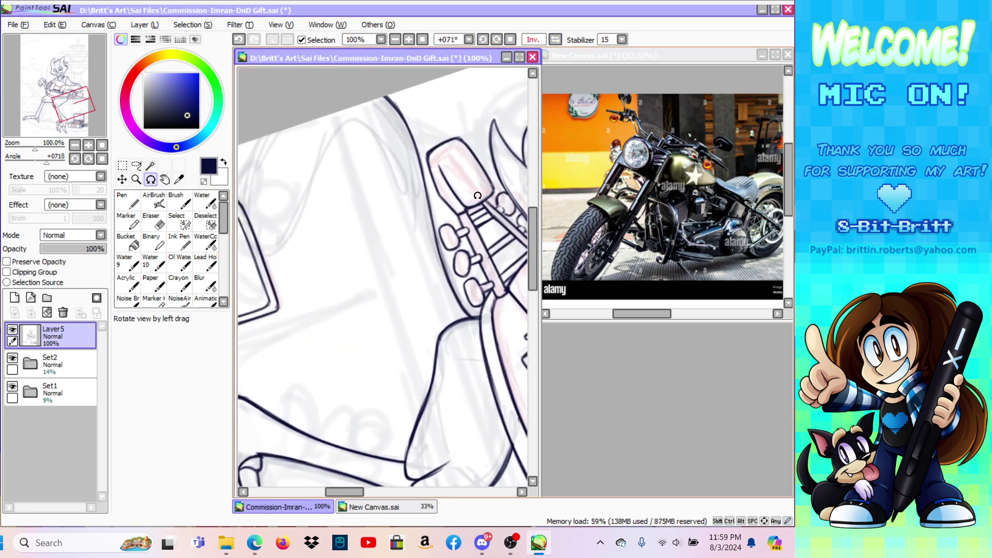
left_click(179, 200)
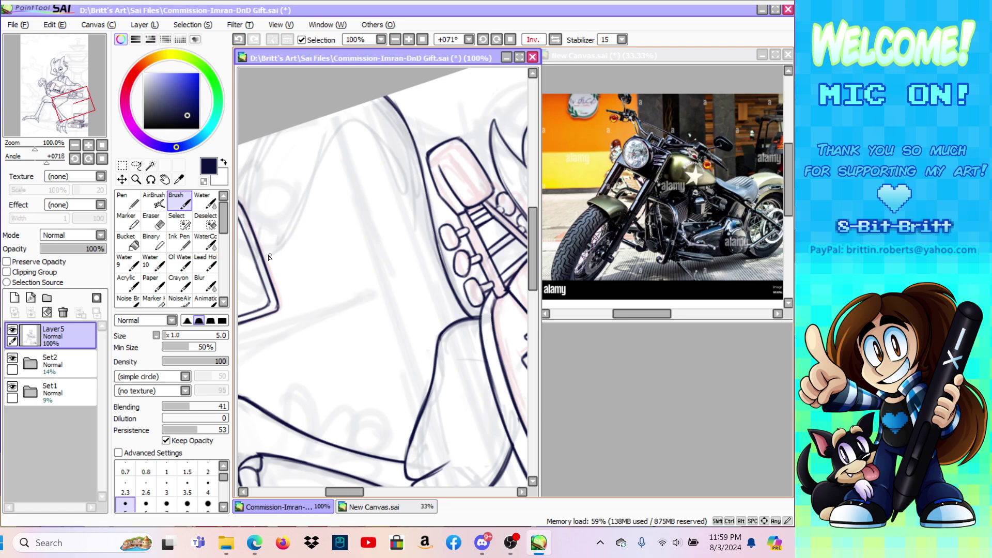
mouse_move(261, 254)
left_mouse_down()
mouse_move(285, 245)
mouse_move(310, 186)
left_mouse_up()
left_click_drag(284, 244, 330, 141)
mouse_move(309, 191)
left_mouse_down()
mouse_move(343, 124)
mouse_move(331, 137)
mouse_move(354, 126)
left_mouse_up()
Step: Extend the curve's upper bend beneath the rim line with the brush and trim its outer edge with the size 12 eraser
left_click(509, 39)
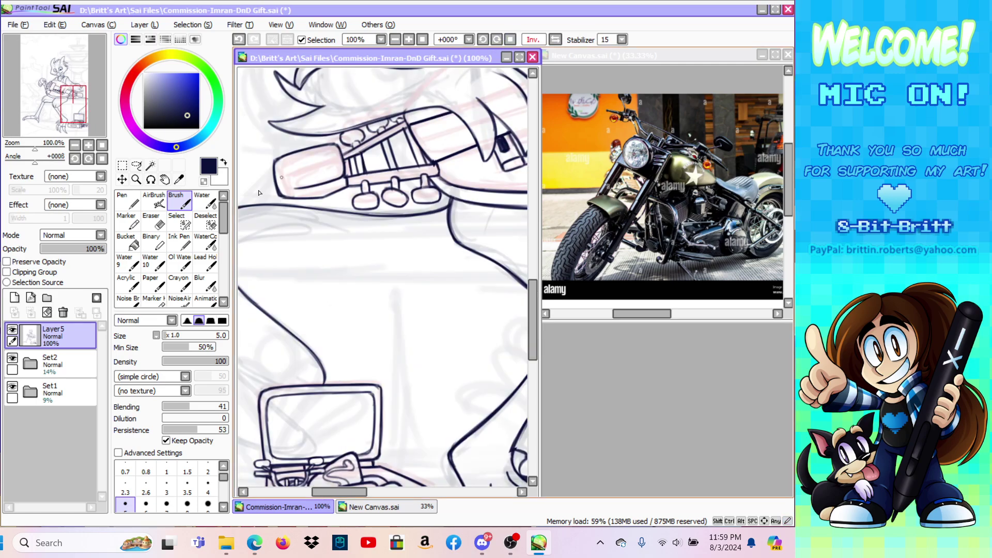
left_click_drag(352, 491, 343, 490)
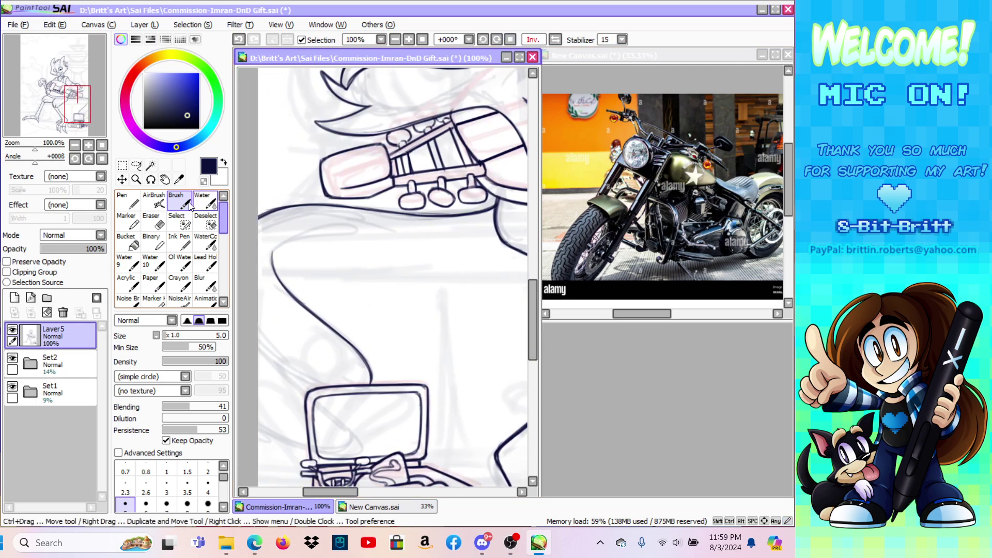
left_click(151, 180)
left_click_drag(344, 209, 319, 230)
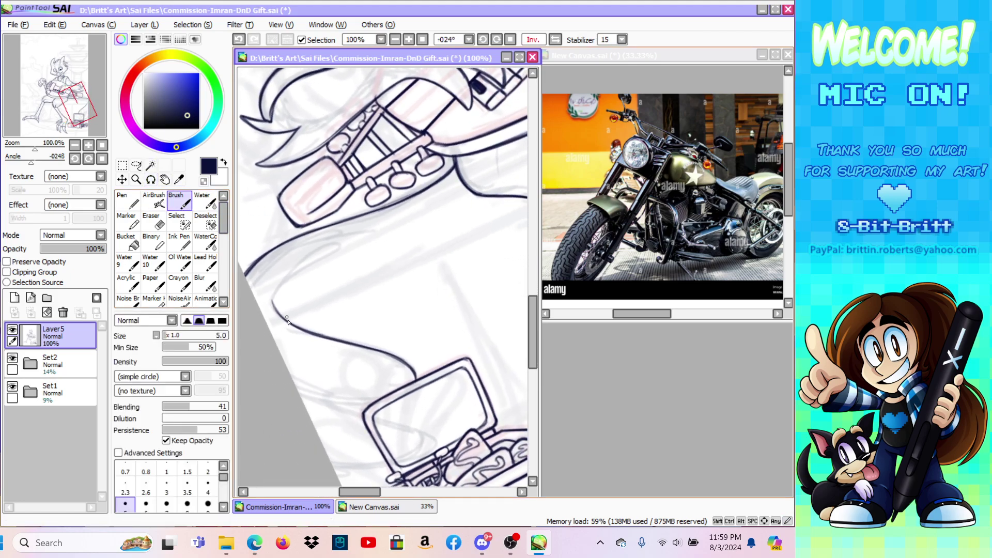
mouse_move(279, 314)
left_mouse_down()
mouse_move(285, 275)
mouse_move(273, 293)
mouse_move(289, 269)
mouse_move(284, 272)
left_mouse_up()
key("e")
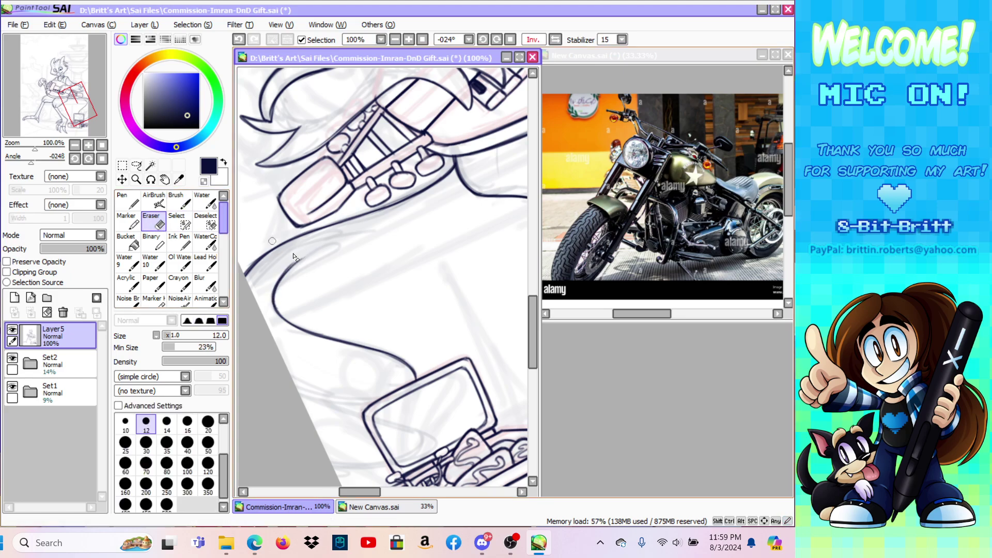
left_click_drag(272, 290, 282, 272)
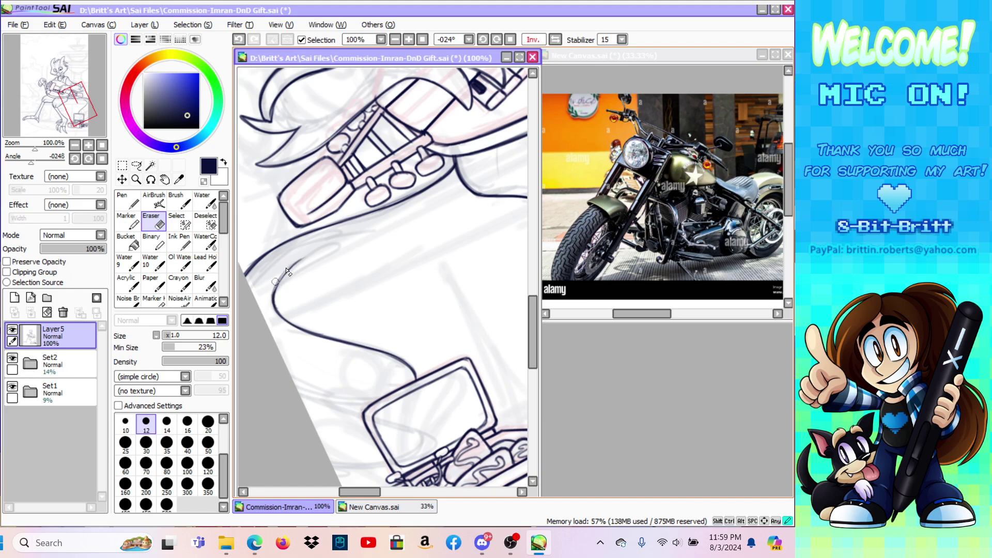
Step: Thicken and smooth the curve's upper bend with the size 5 brush, taper its end with the eraser, and straighten the view
left_click(137, 179)
left_click(267, 310)
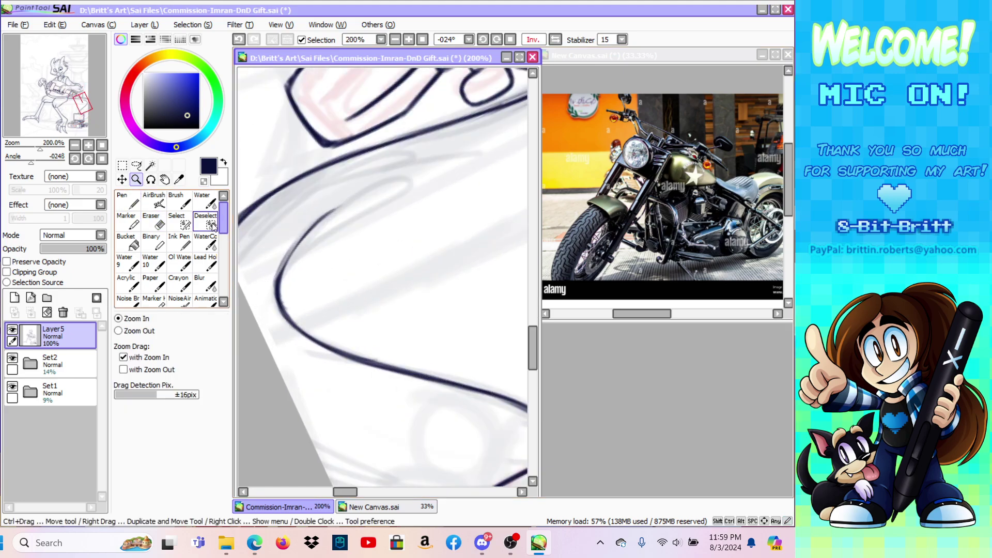
key("b")
left_click_drag(293, 250, 305, 236)
left_click_drag(279, 276, 317, 226)
mouse_move(284, 262)
left_mouse_down()
mouse_move(333, 215)
mouse_move(287, 253)
mouse_move(341, 211)
left_mouse_up()
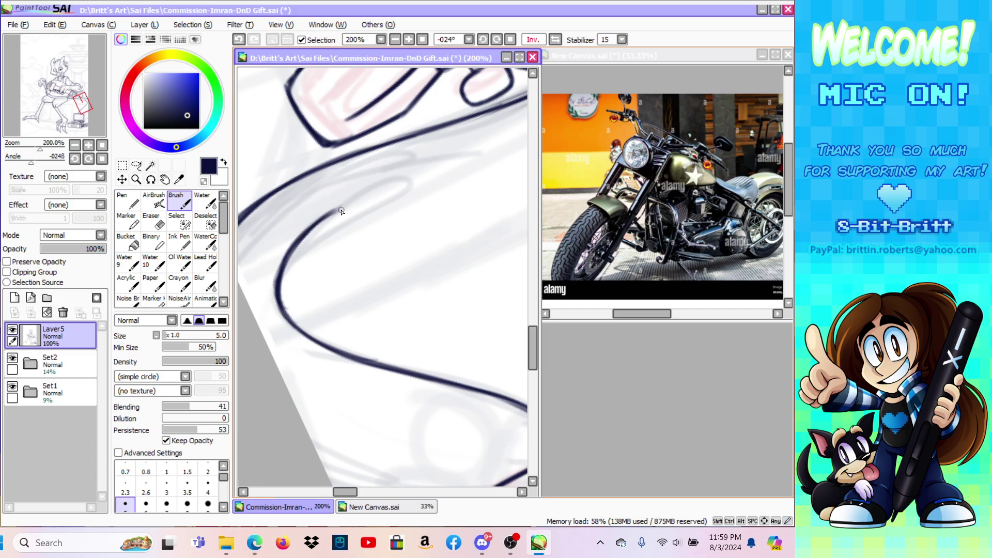
key("e")
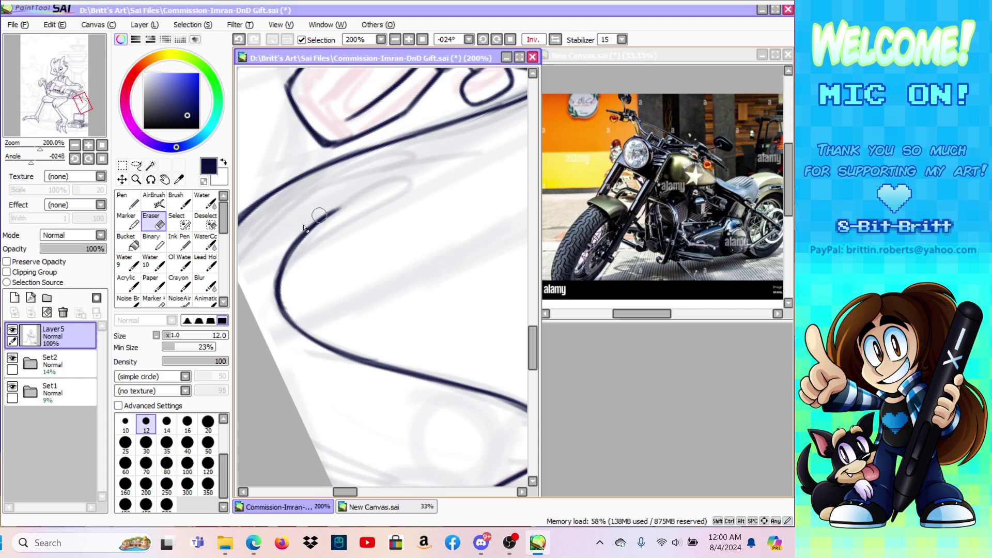
key("Delete")
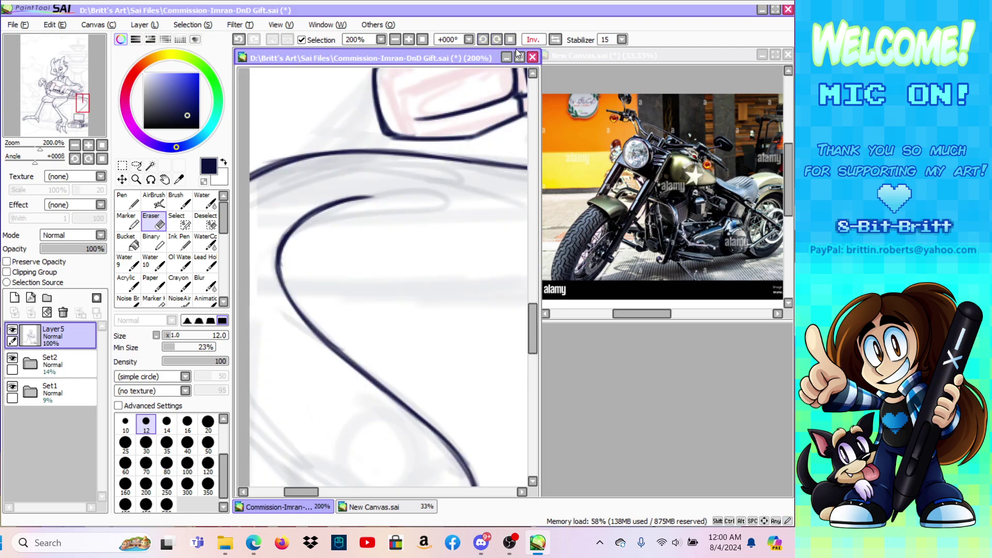
Step: Undo the stray eraser mark on the long curve and draw another curve from the chest lid's corner to the canvas edge with the size 5 brush
left_click_drag(532, 322, 533, 340)
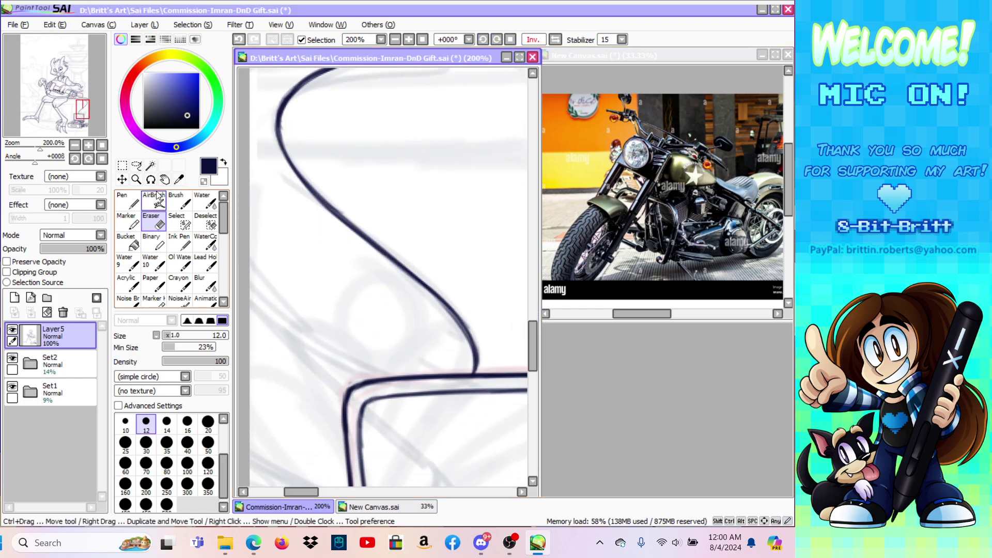
left_click(239, 40)
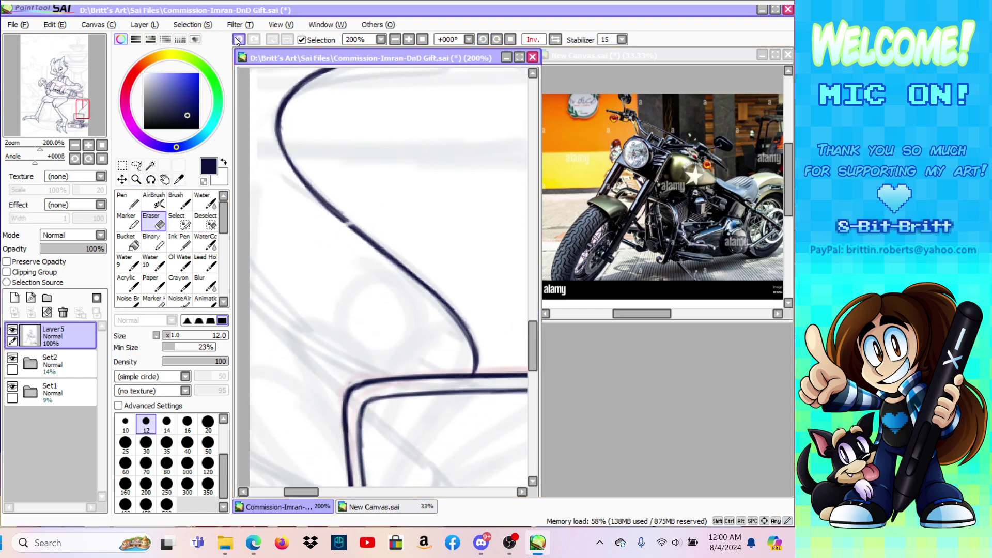
left_click(150, 180)
left_click_drag(307, 235, 445, 212)
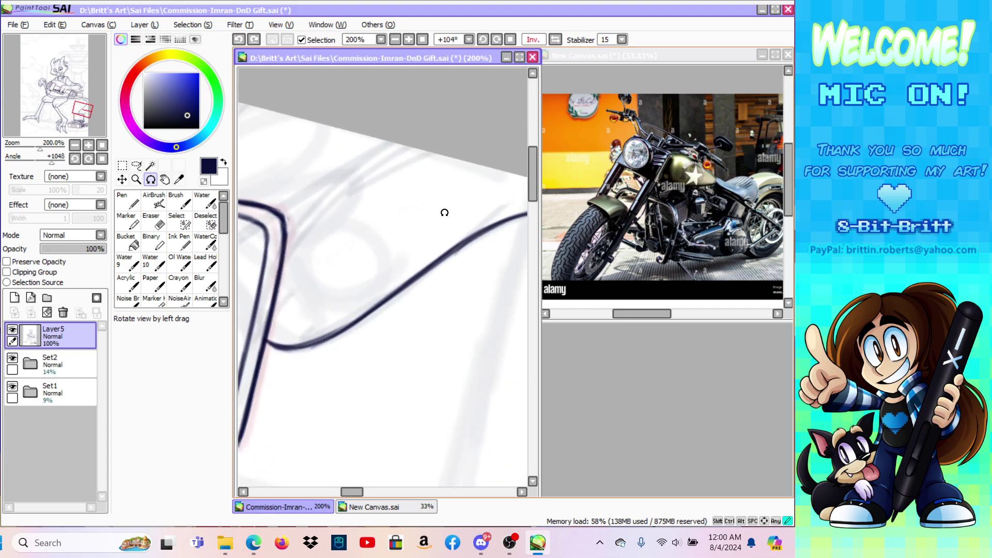
left_click(181, 201)
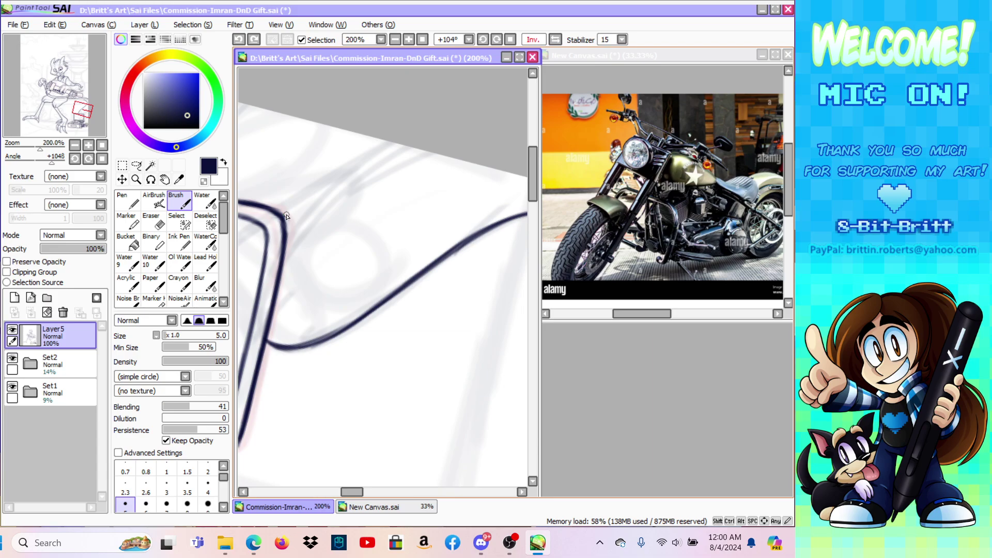
left_click_drag(287, 238, 316, 209)
left_click_drag(287, 240, 401, 144)
left_click_drag(303, 220, 413, 136)
left_click_drag(286, 242, 297, 227)
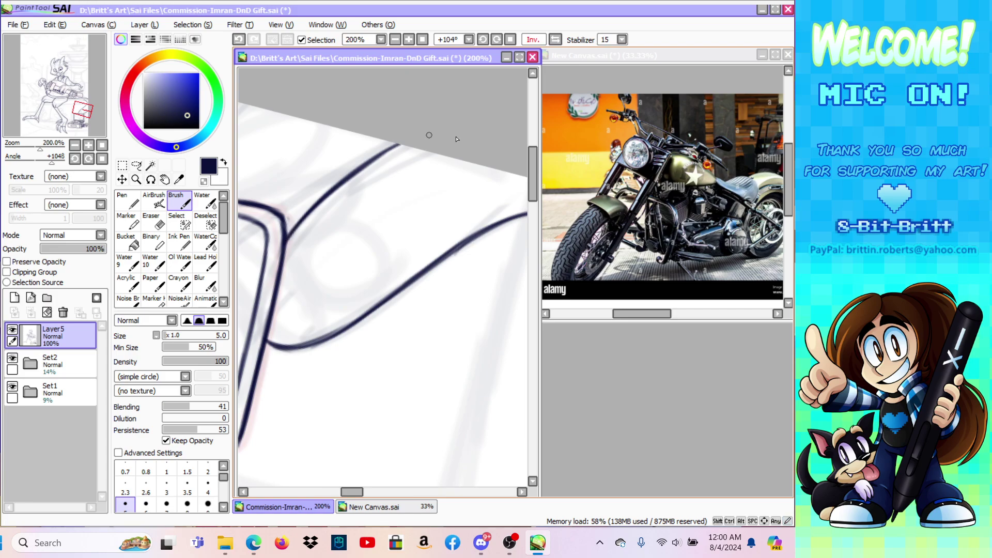
Step: Draw a second curve from the chest lid's long side to the canvas edge along the faint sketch with the size 5 brush
left_click_drag(356, 492, 346, 492)
key("e")
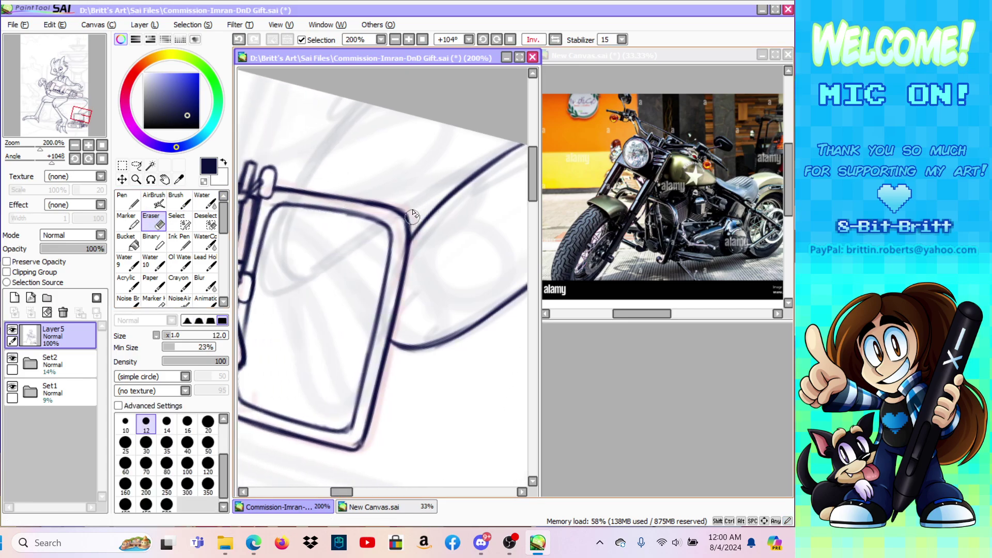
left_click(178, 202)
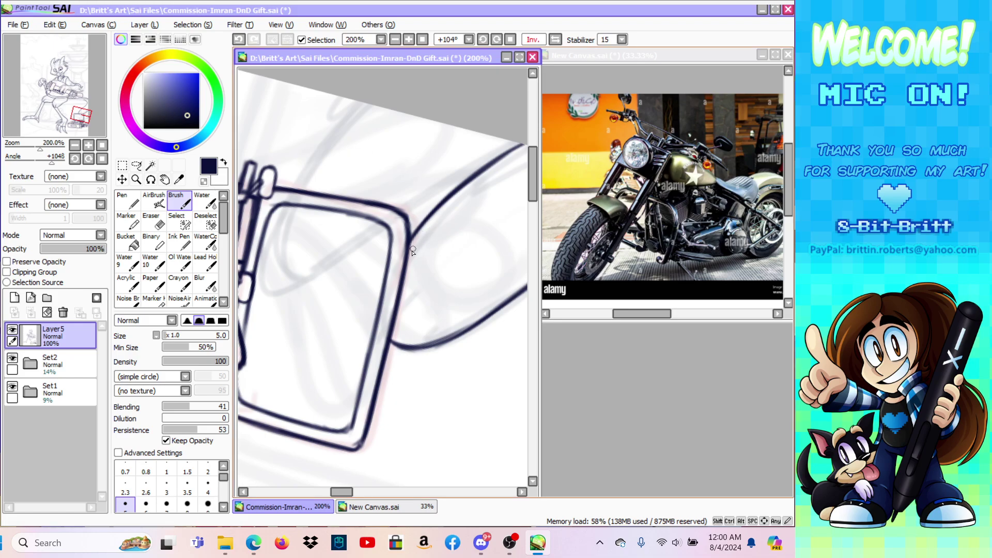
mouse_move(301, 191)
left_mouse_down()
mouse_move(314, 161)
mouse_move(299, 190)
mouse_move(359, 109)
mouse_move(301, 183)
mouse_move(364, 104)
left_mouse_up()
left_click_drag(315, 160, 364, 104)
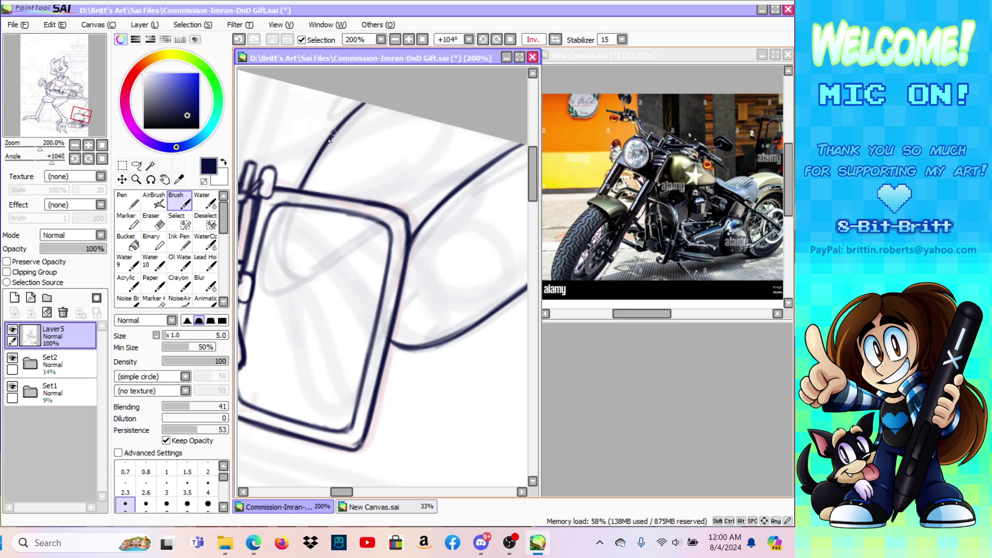
left_click_drag(302, 190, 365, 104)
Step: Thicken the curve running from the chest lid's corner to the canvas edge with repeated brush strokes
left_click_drag(409, 222, 492, 153)
left_click_drag(425, 202, 516, 145)
left_click_drag(459, 176, 520, 146)
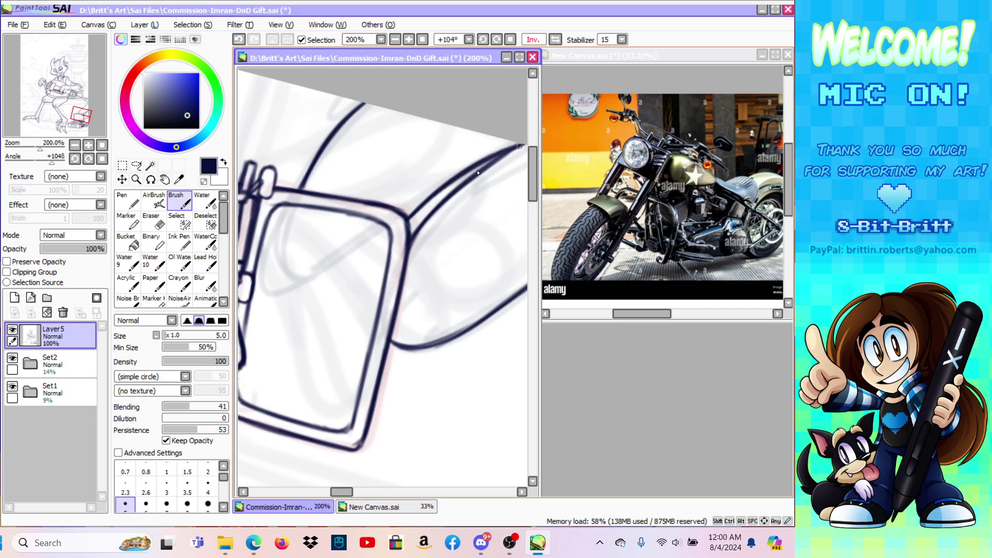
left_click_drag(410, 221, 444, 189)
left_click_drag(343, 491, 336, 494)
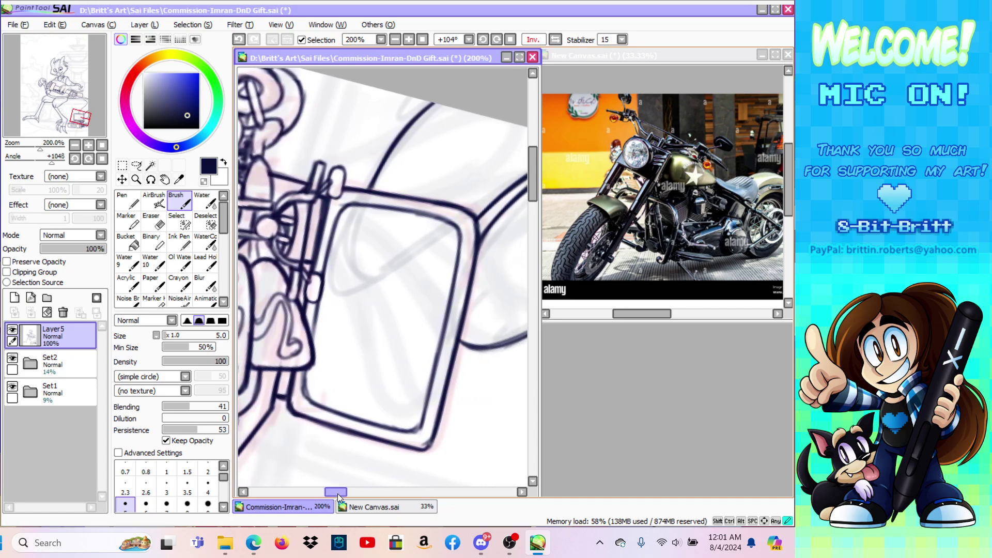
Step: Straighten and unflip the view, and touch up the lower curve beside the chest lid with the size 5 brush
left_click(510, 39)
left_click(136, 180)
left_click(139, 331)
left_click(398, 311)
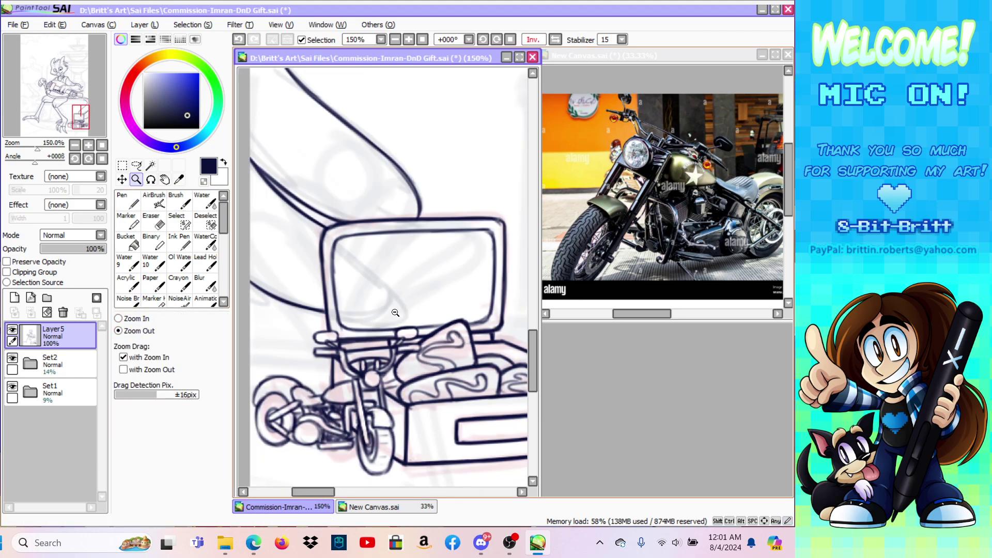
left_click(402, 301)
left_click(402, 302)
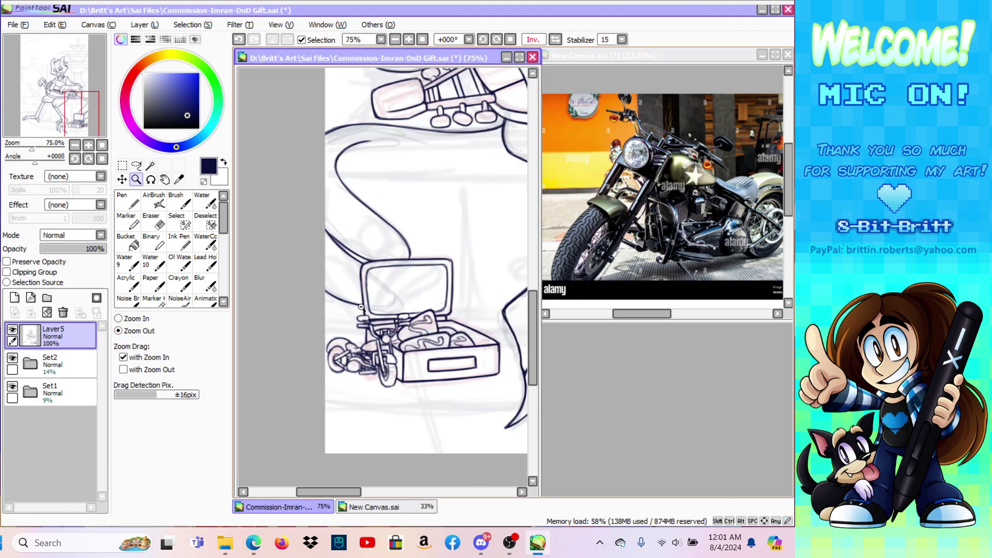
left_click(323, 319)
left_click(530, 40)
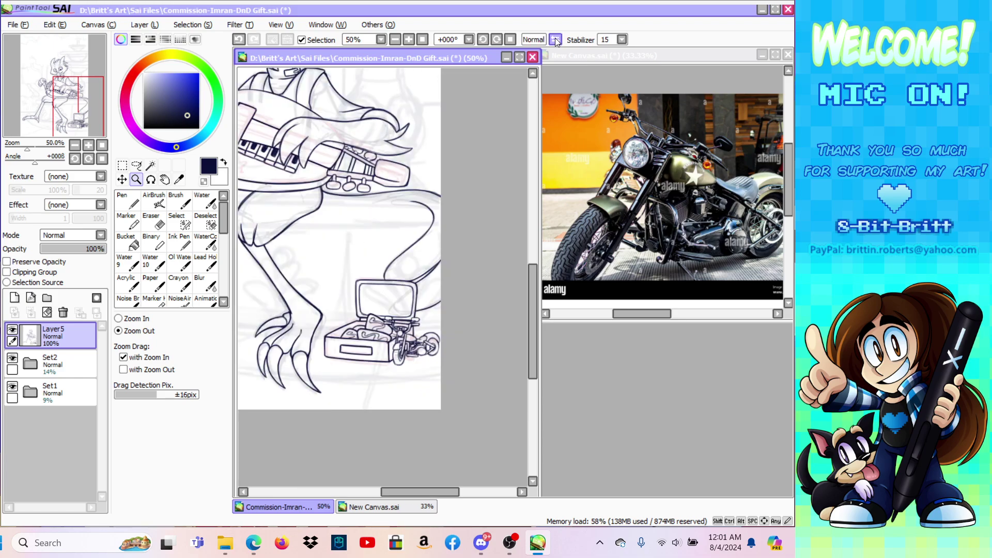
left_click(133, 319)
left_click(451, 327)
left_click(456, 326)
left_click(189, 208)
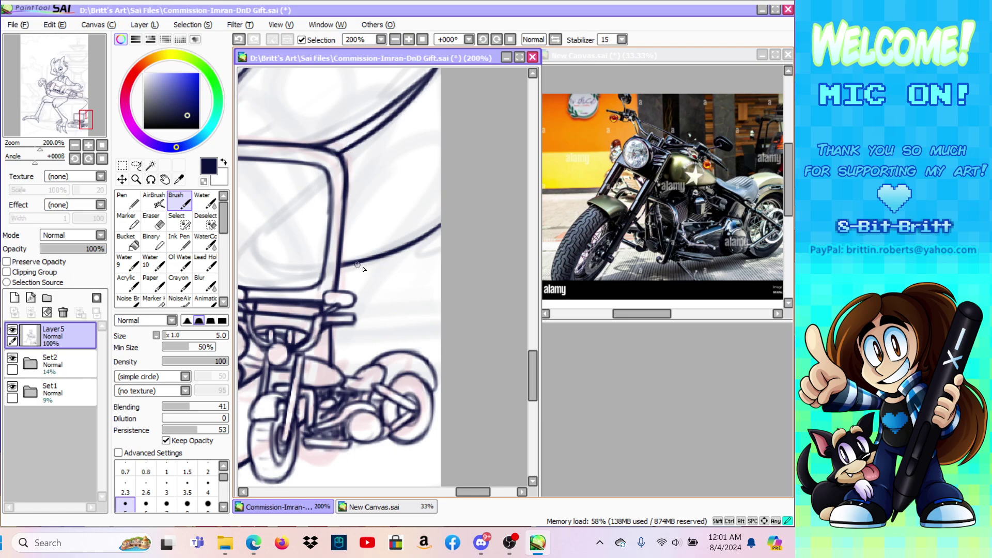
left_click(242, 41)
left_click_drag(406, 249, 397, 272)
mouse_move(394, 260)
left_mouse_down()
mouse_move(416, 270)
mouse_move(447, 264)
mouse_move(411, 272)
mouse_move(455, 257)
left_mouse_up()
Step: Zoom out to 33.33% to check the whole drawing and save the commission file
left_click(136, 179)
left_click(118, 330)
left_click(470, 292)
left_click(470, 292)
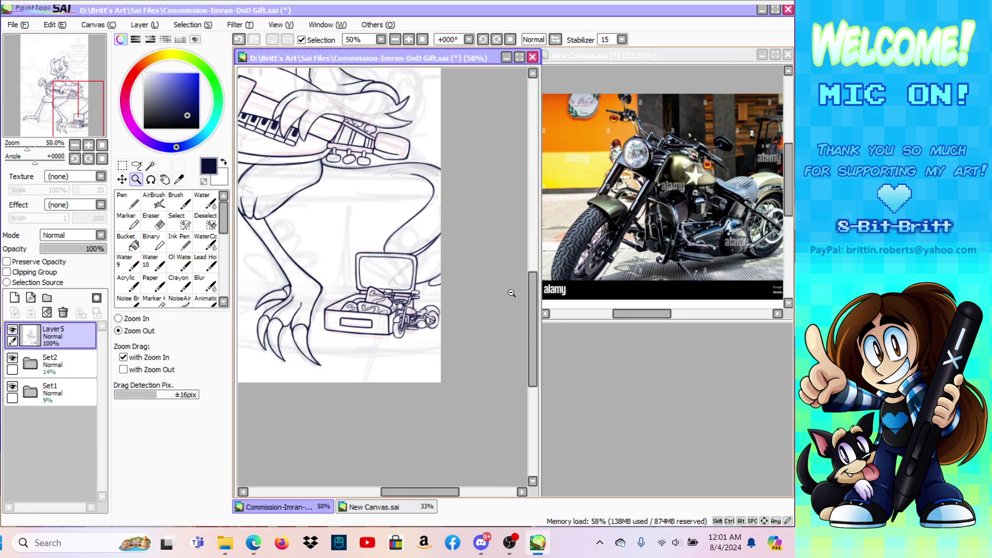
left_click(513, 294)
left_click_drag(533, 307, 526, 290)
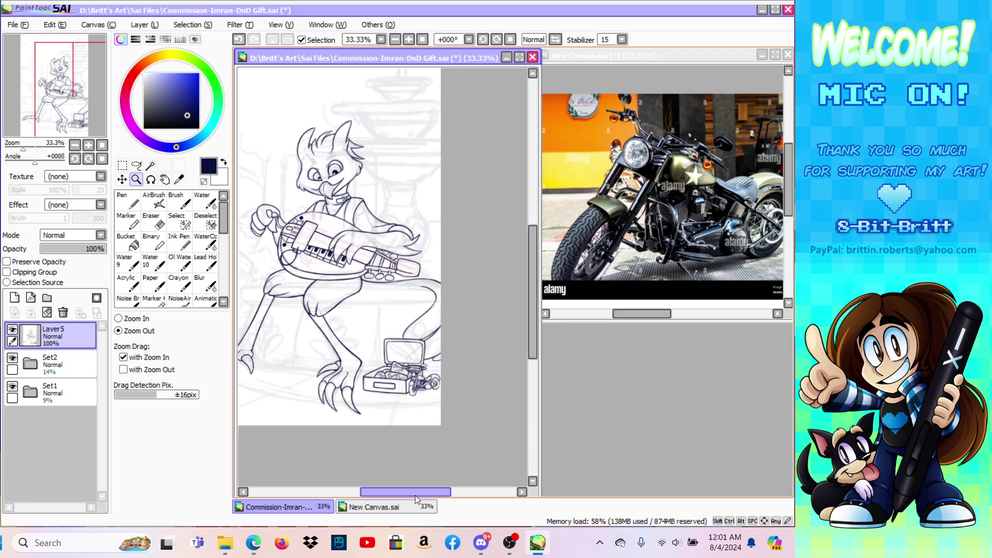
left_click_drag(414, 495, 395, 497)
left_click(18, 24)
left_click(43, 98)
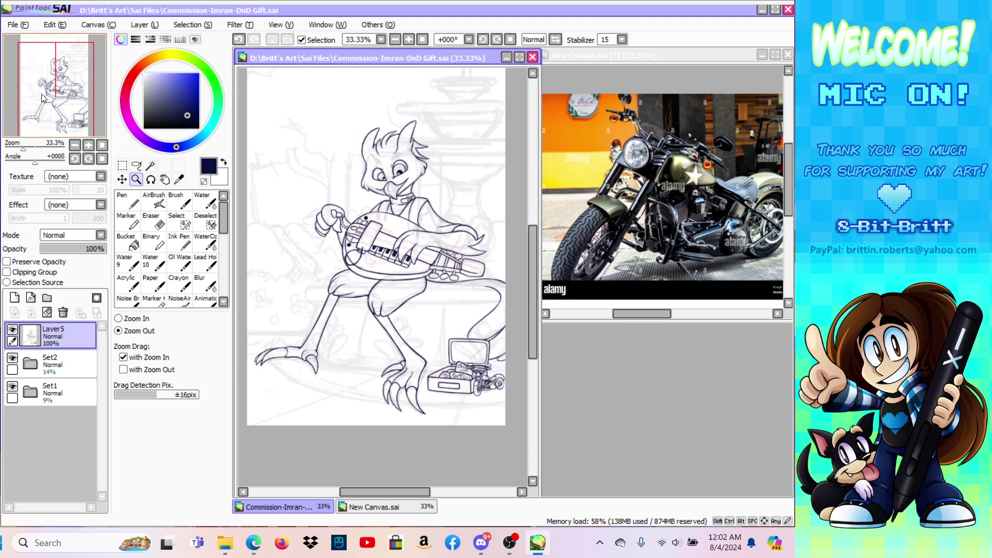
Step: Switch to OBS, toggle the visibility of the BRB Prev 3 2 source in the Art Stream scene, and return to PaintTool SAI
left_click_drag(534, 293, 535, 284)
scroll(534, 286, "up", 2)
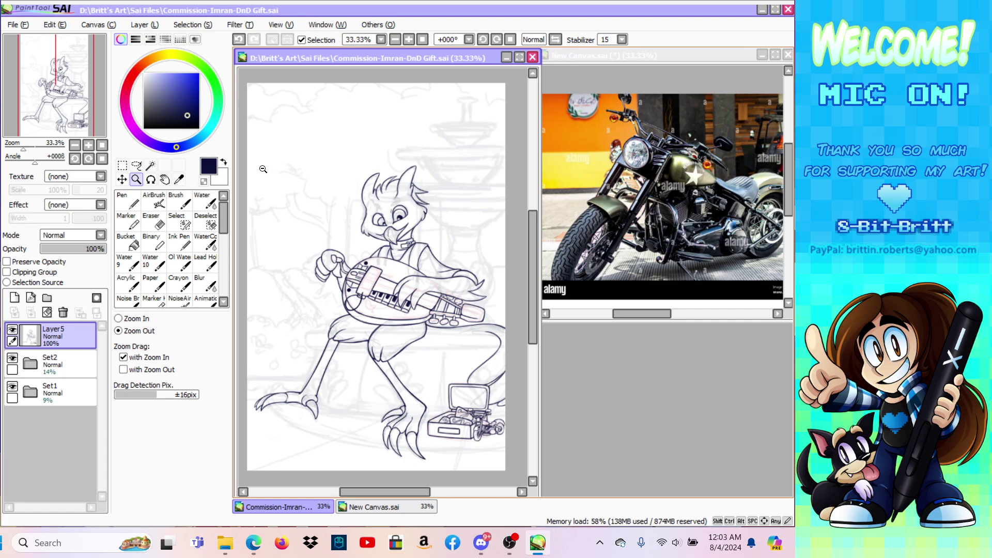
left_click(511, 542)
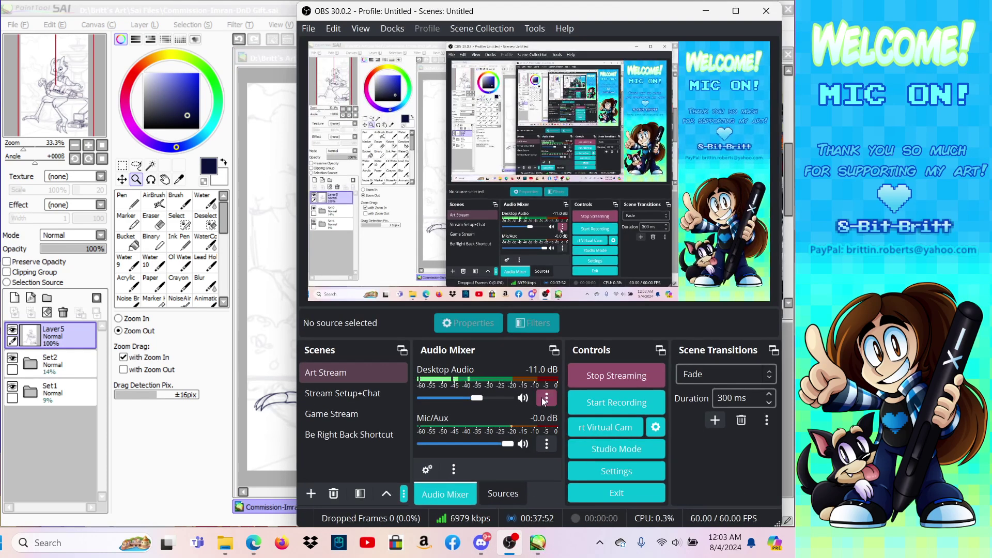
left_click(505, 491)
left_click(522, 411)
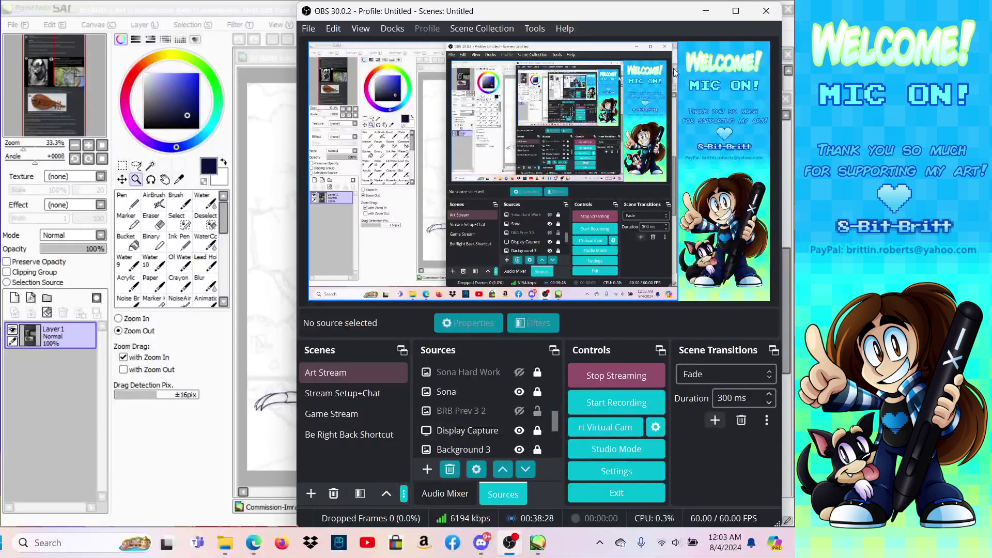
key("alt+Tab")
Step: Examine the character description and owl and hurdy-gurdy photos in Commission-DnD Gift Part 1.png at 100% and 50% zoom
left_click(143, 317)
left_click_drag(586, 356, 692, 401)
left_click(692, 401)
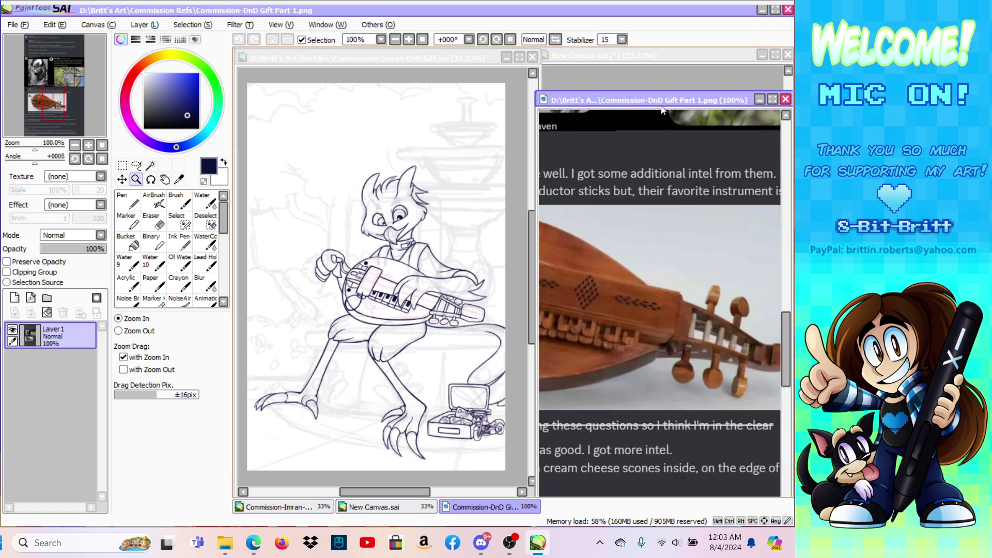
left_click_drag(787, 354, 787, 318)
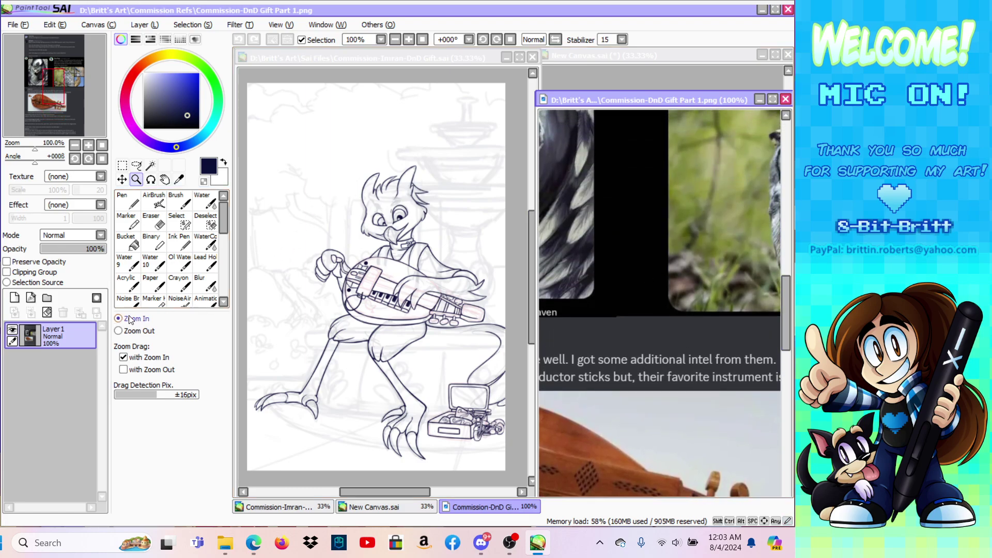
left_click(374, 315)
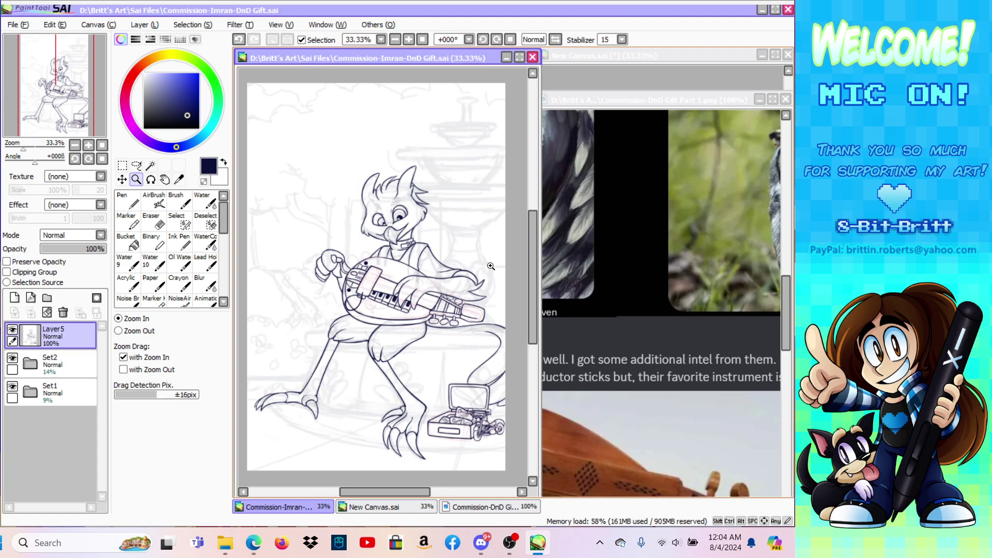
left_click_drag(784, 304, 786, 298)
left_click(133, 332)
left_click(634, 289)
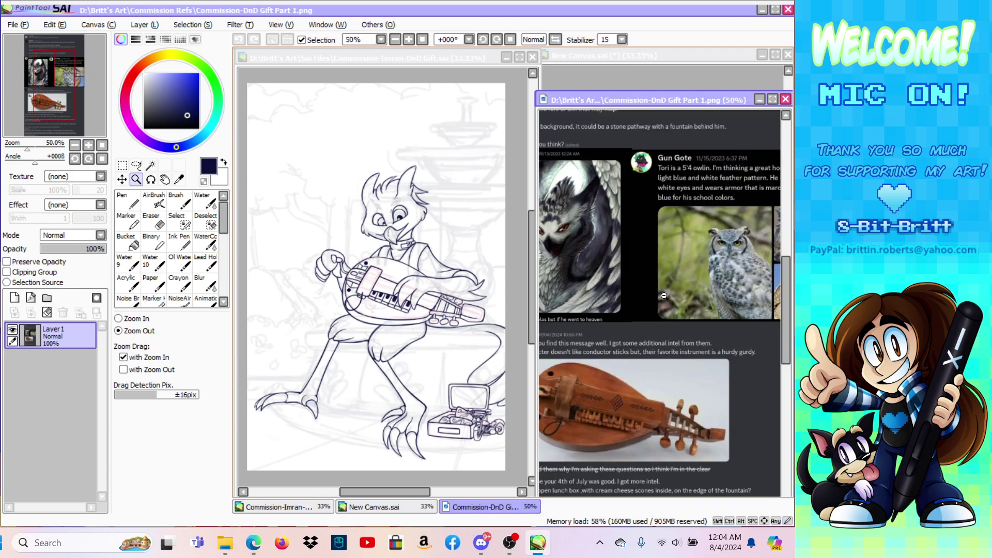
mouse_move(789, 297)
left_mouse_down()
mouse_move(784, 345)
mouse_move(794, 264)
mouse_move(784, 292)
left_mouse_up()
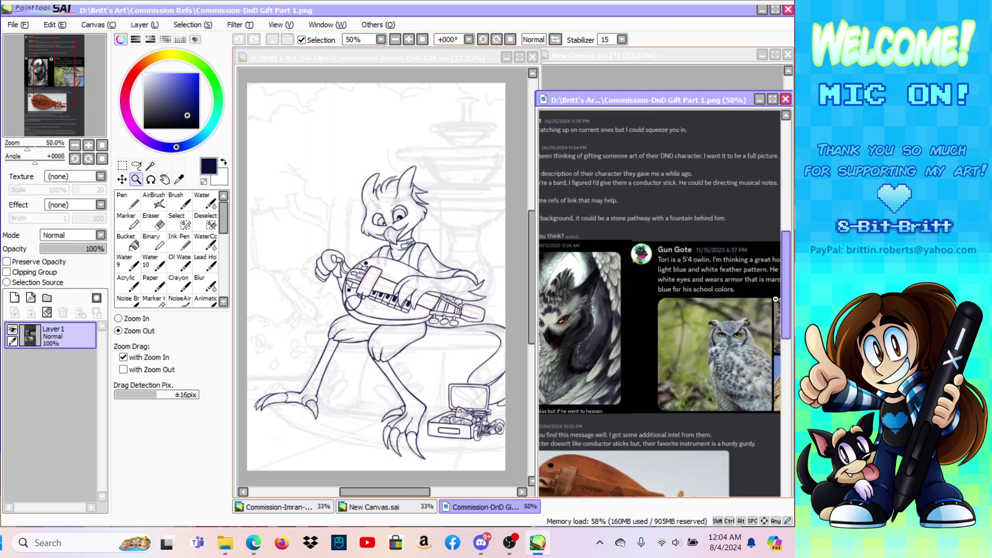
mouse_move(585, 96)
left_mouse_down()
mouse_move(603, 88)
mouse_move(671, 118)
mouse_move(575, 104)
mouse_move(592, 98)
left_mouse_up()
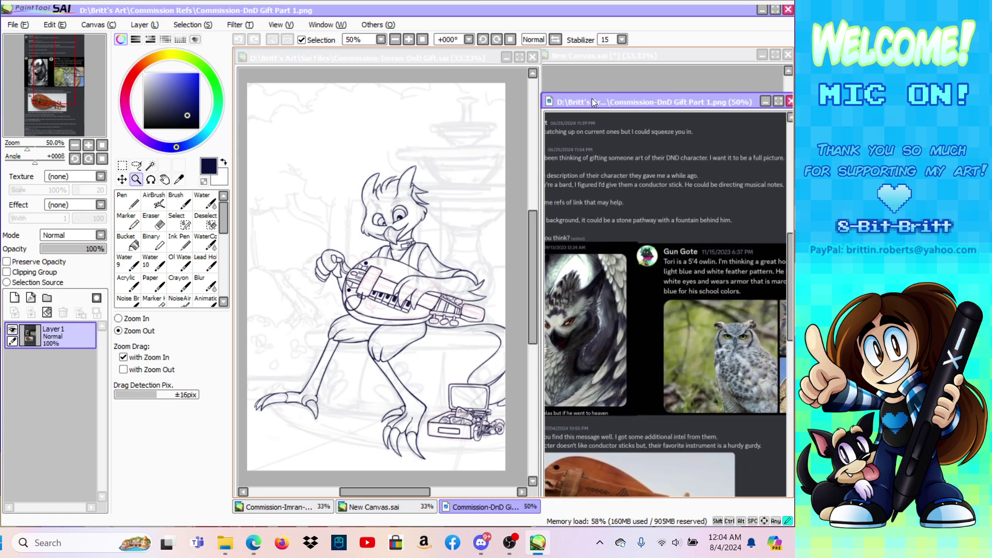
Step: Switch to OBS and show the BRB Prev 3 2 source in the Art Stream scene
left_click(16, 24)
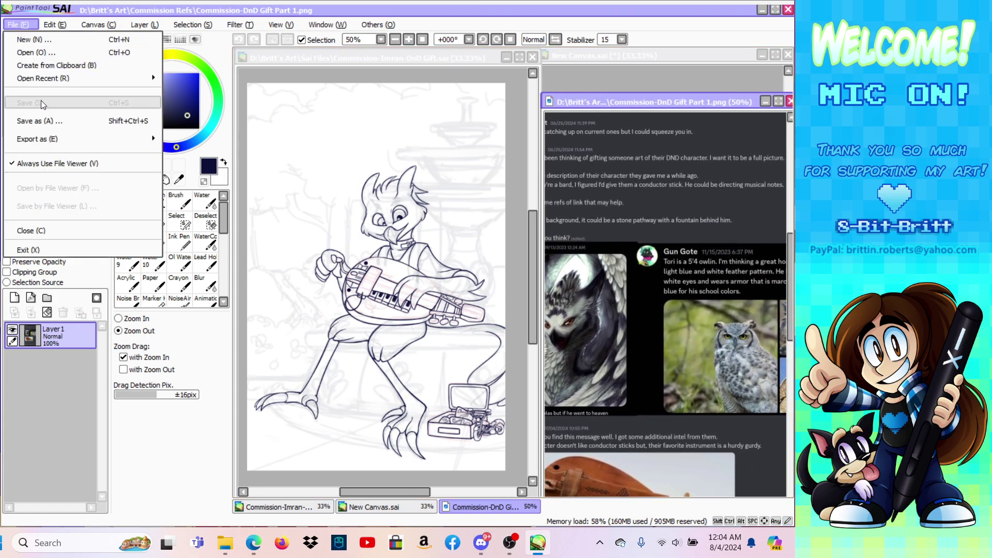
left_click(510, 546)
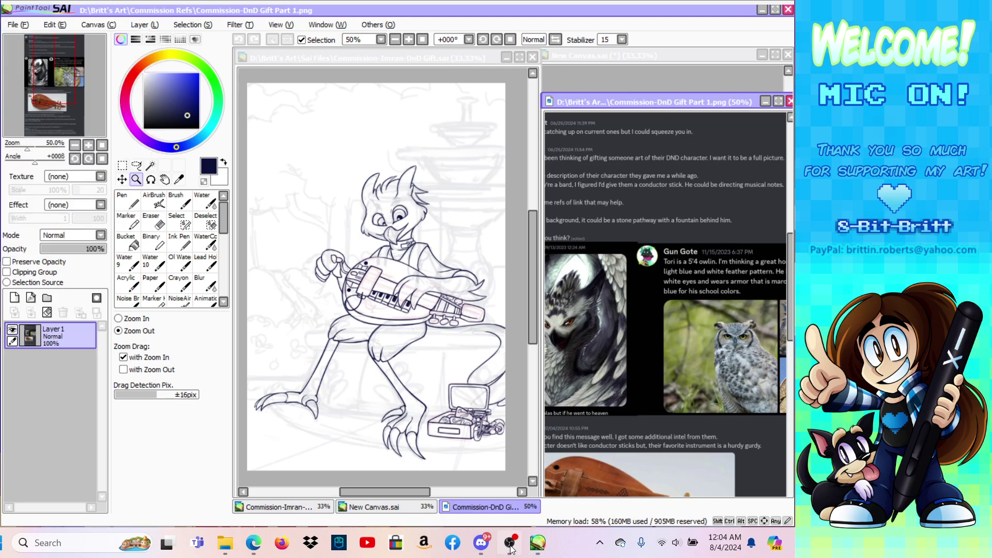
left_click(519, 412)
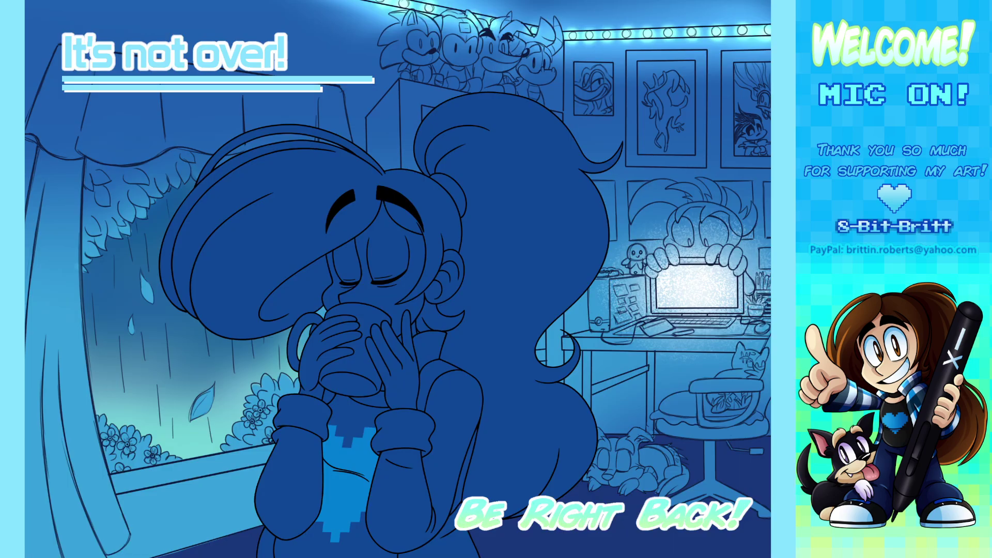
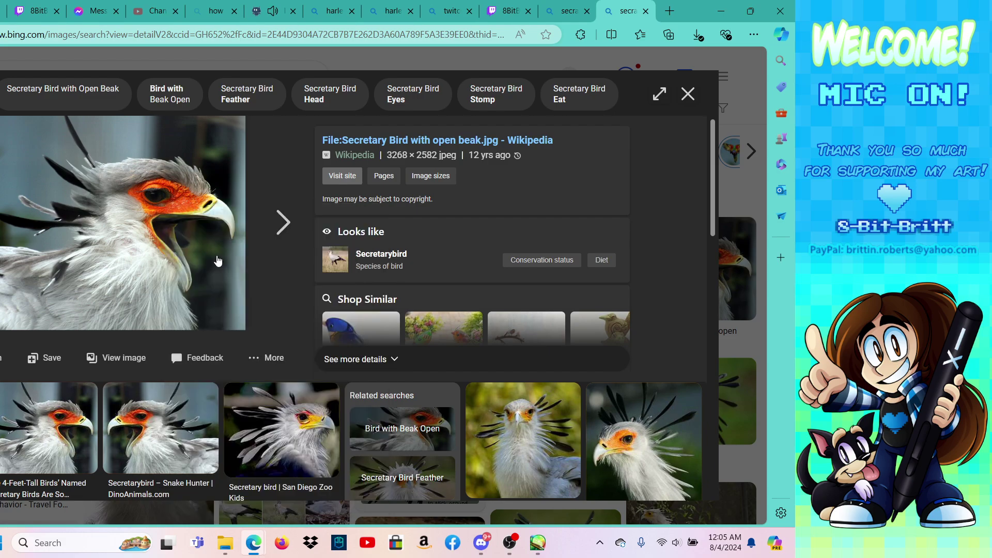
Step: Return from the browser to PaintTool SAI and paste the copied secretary bird photo as a new layer in New Canvas.sai
left_click(731, 15)
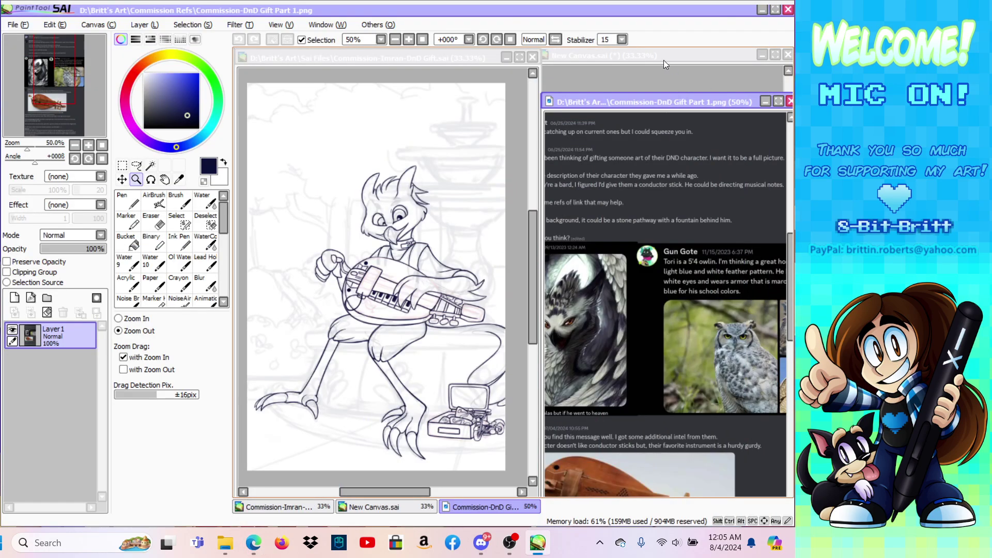
left_click(408, 507)
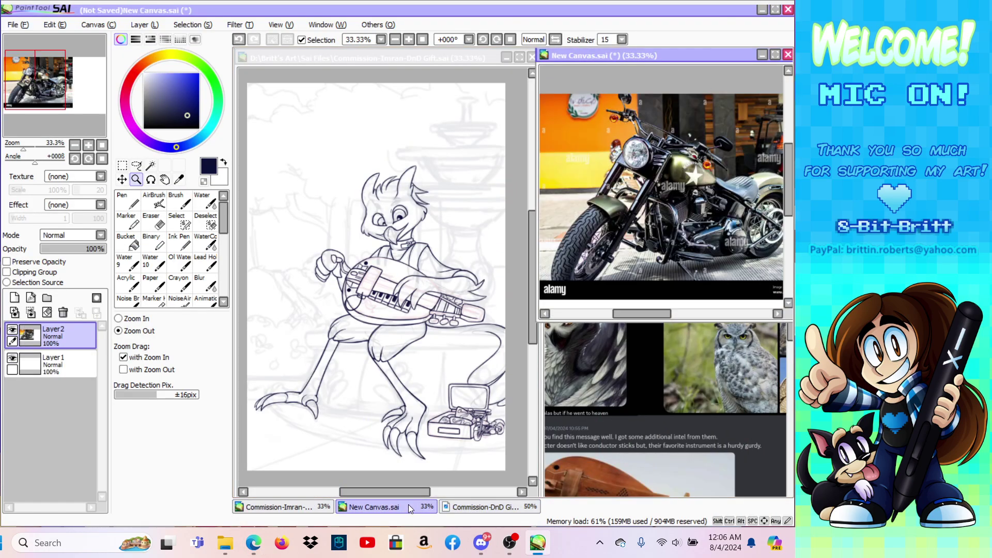
left_click(54, 24)
left_click(84, 100)
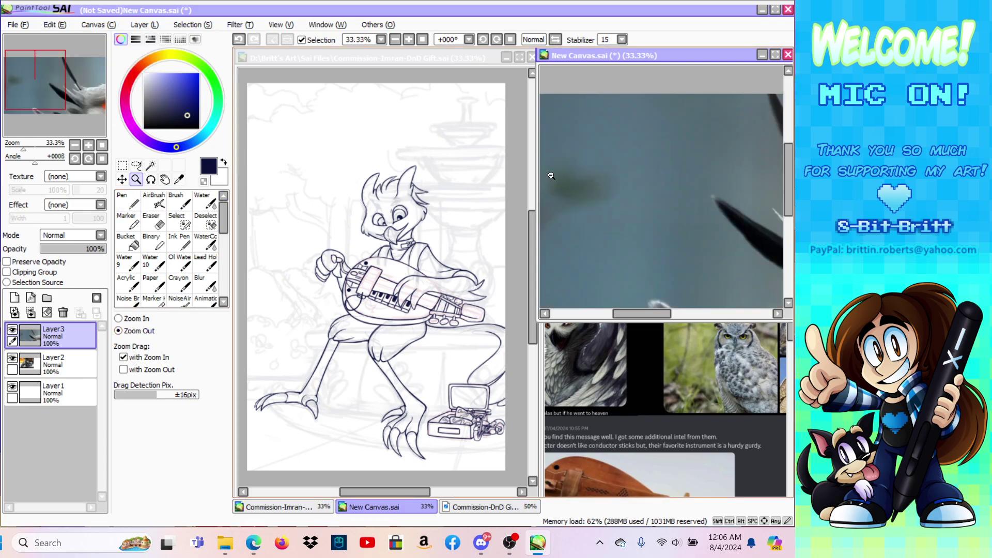
Step: Shrink and reposition the pasted secretary bird photo so the whole head fits inside the reference canvas
left_click(599, 174)
left_click(602, 175)
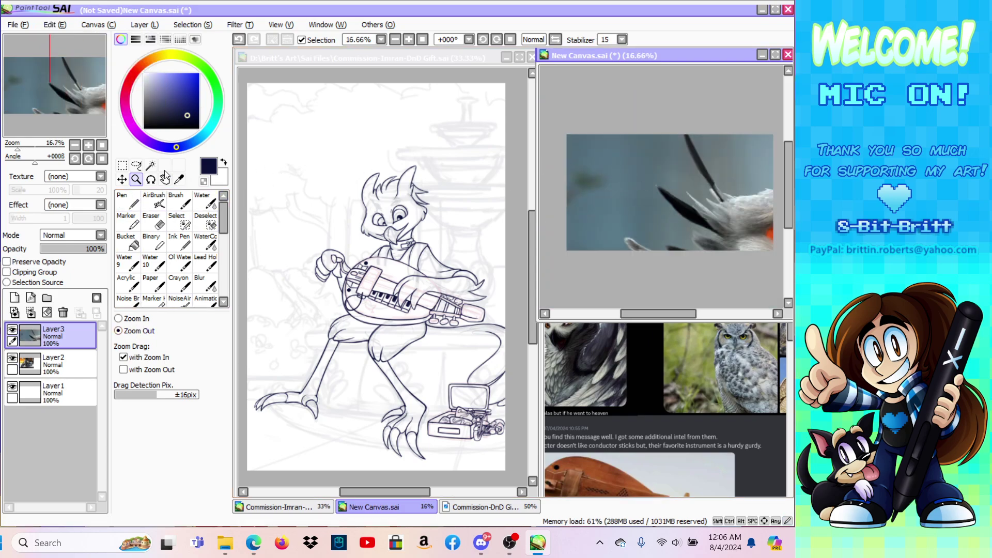
key("ctrl+t")
left_click_drag(671, 217, 501, 226)
left_click_drag(699, 97, 644, 186)
left_click_drag(611, 215, 677, 168)
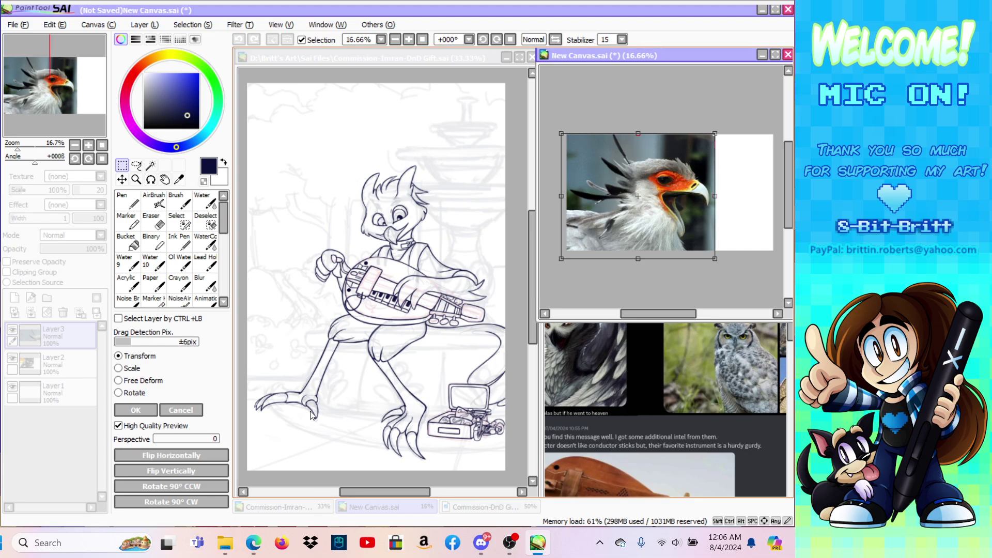
left_click(135, 410)
left_click(135, 179)
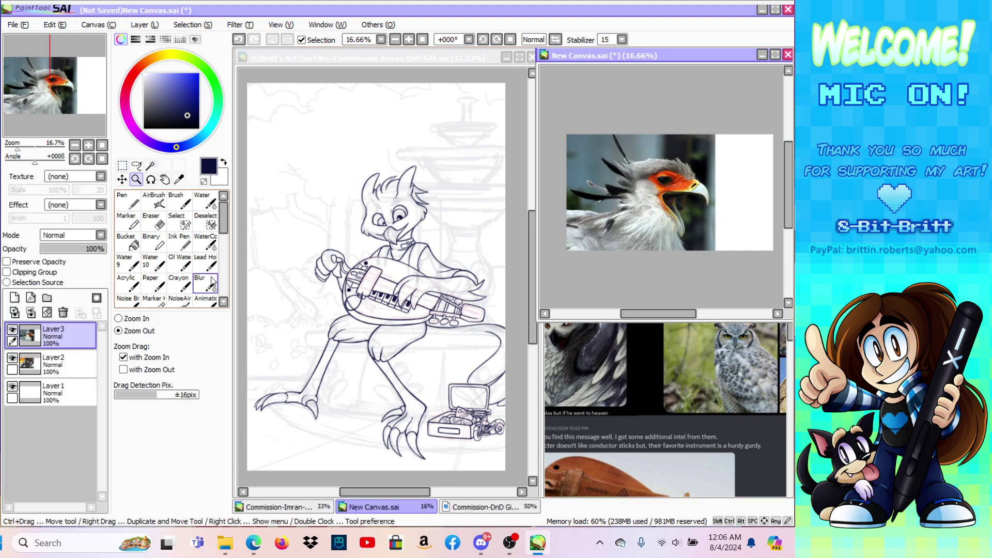
left_click(637, 143)
left_click_drag(666, 316, 659, 315)
left_click_drag(789, 194, 790, 202)
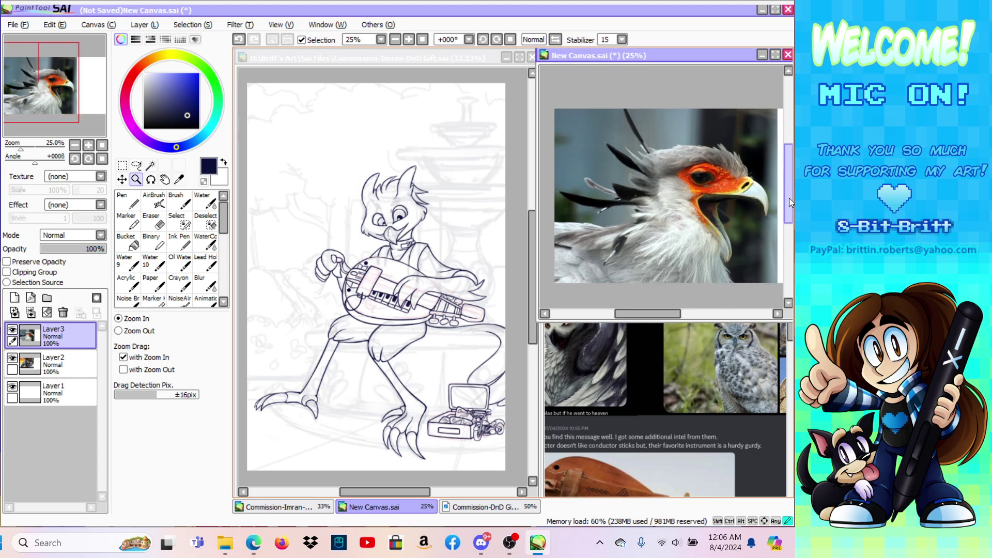
Step: Add a new layer to the DnD gift commission for inking the emblem on the hurdy-gurdy body below the keys
left_click(389, 59)
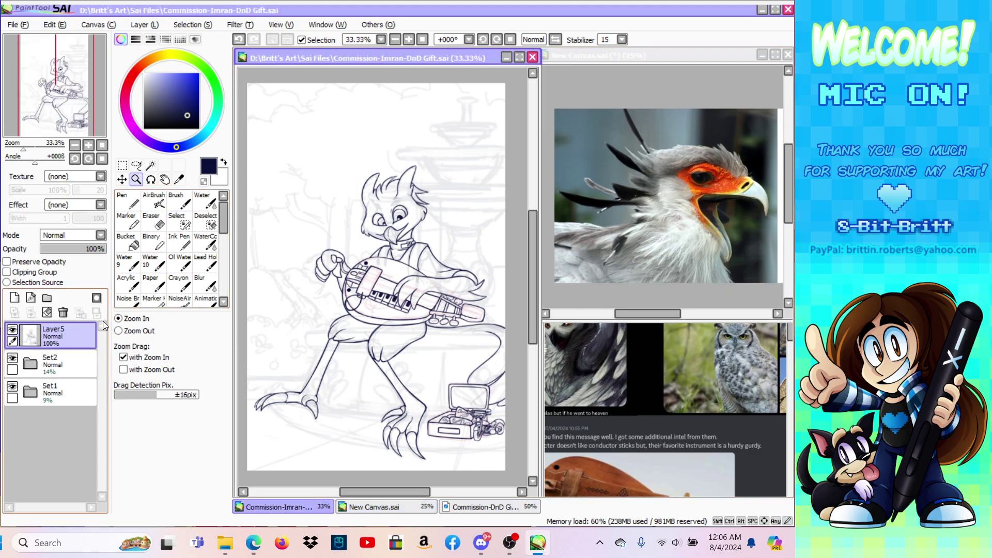
left_click(374, 324)
left_click(370, 321)
left_click(360, 302)
left_click(359, 299)
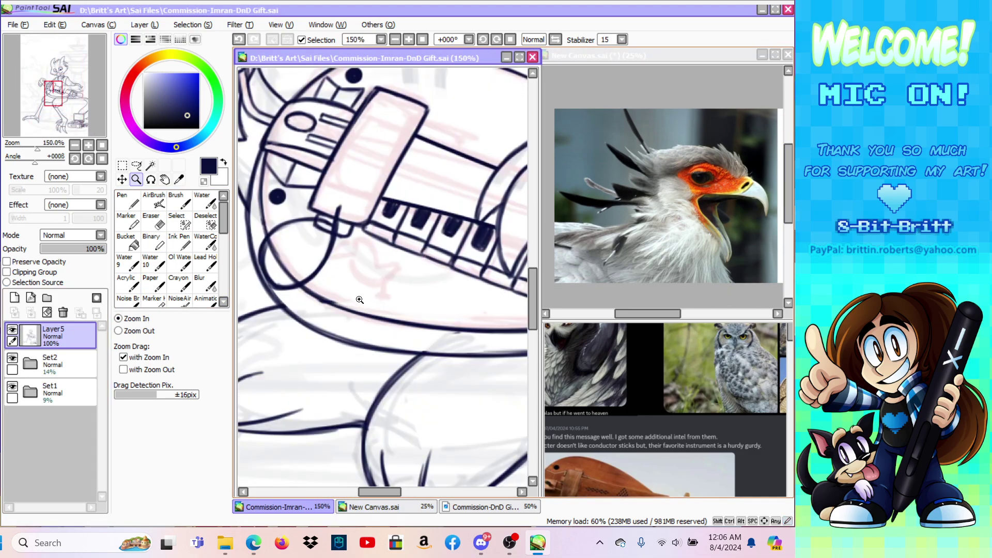
left_click(343, 307)
left_click(412, 279)
left_click(387, 279)
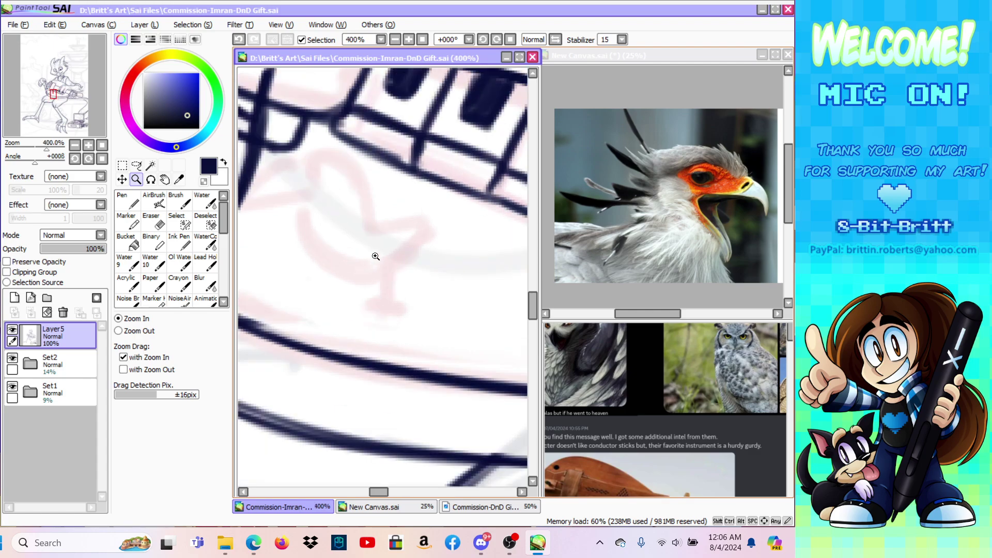
left_click(191, 203)
left_click(144, 25)
left_click(147, 35)
Step: Ink a secretary bird head outline over the pink emblem sketch, with a hooked beak and jagged feathers at the back
mouse_move(303, 219)
left_mouse_down()
mouse_move(390, 209)
mouse_move(410, 250)
mouse_move(432, 260)
mouse_move(410, 251)
mouse_move(410, 235)
mouse_move(439, 271)
mouse_move(411, 253)
mouse_move(444, 299)
left_mouse_up()
left_click_drag(426, 262, 430, 321)
mouse_move(440, 285)
left_mouse_down()
mouse_move(408, 292)
mouse_move(430, 299)
mouse_move(434, 315)
mouse_move(415, 290)
mouse_move(392, 290)
mouse_move(432, 314)
mouse_move(401, 293)
left_mouse_up()
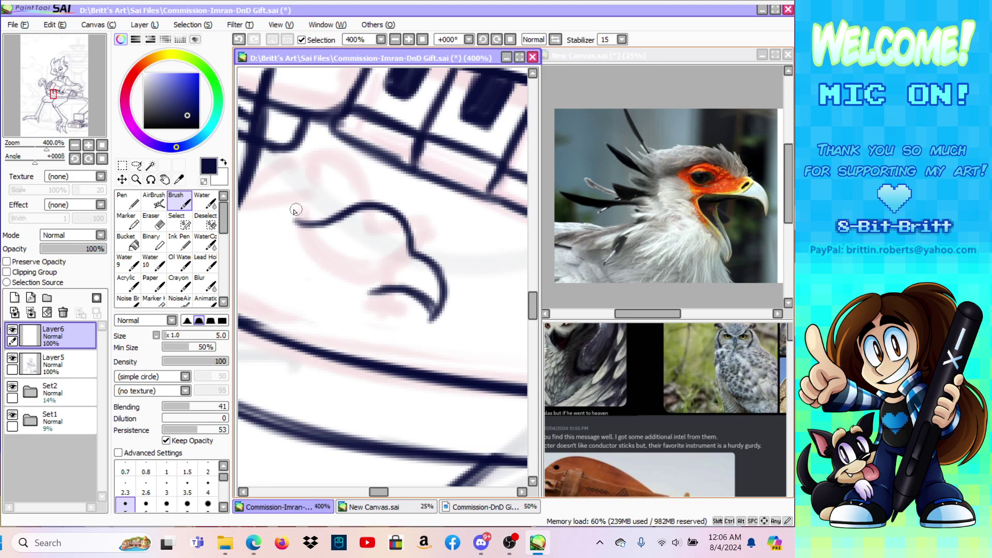
mouse_move(319, 225)
left_mouse_down()
mouse_move(278, 208)
mouse_move(305, 223)
mouse_move(291, 218)
mouse_move(268, 194)
mouse_move(278, 239)
mouse_move(254, 227)
mouse_move(276, 258)
mouse_move(256, 262)
mouse_move(283, 268)
mouse_move(271, 285)
mouse_move(291, 288)
mouse_move(281, 307)
mouse_move(328, 294)
mouse_move(288, 294)
mouse_move(294, 305)
mouse_move(366, 294)
mouse_move(315, 296)
mouse_move(390, 302)
mouse_move(412, 338)
mouse_move(426, 302)
left_mouse_up()
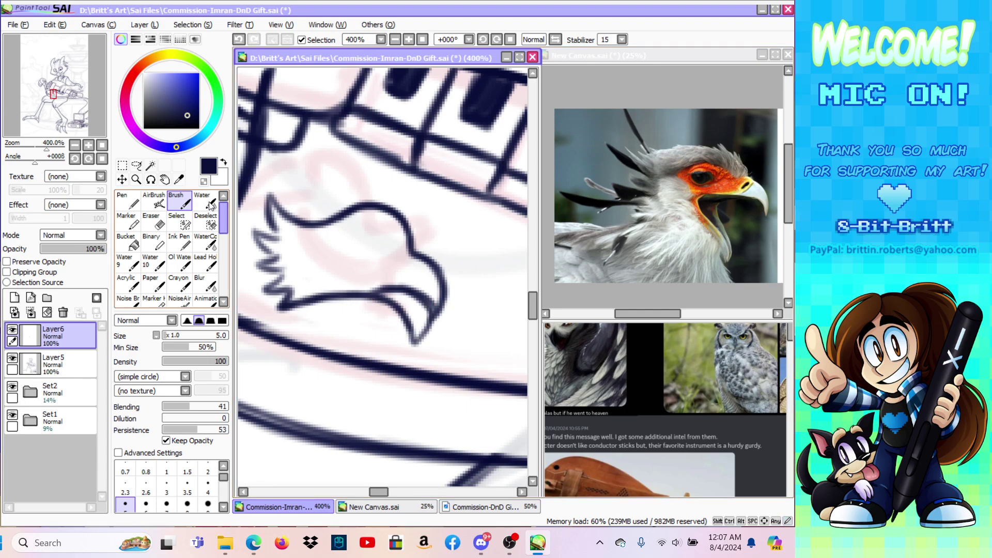
Step: Undo the lower beak strokes and ink a slimmer lower beak tucked under the hook
left_click(238, 39)
left_click(238, 39)
left_click(238, 38)
left_click(237, 39)
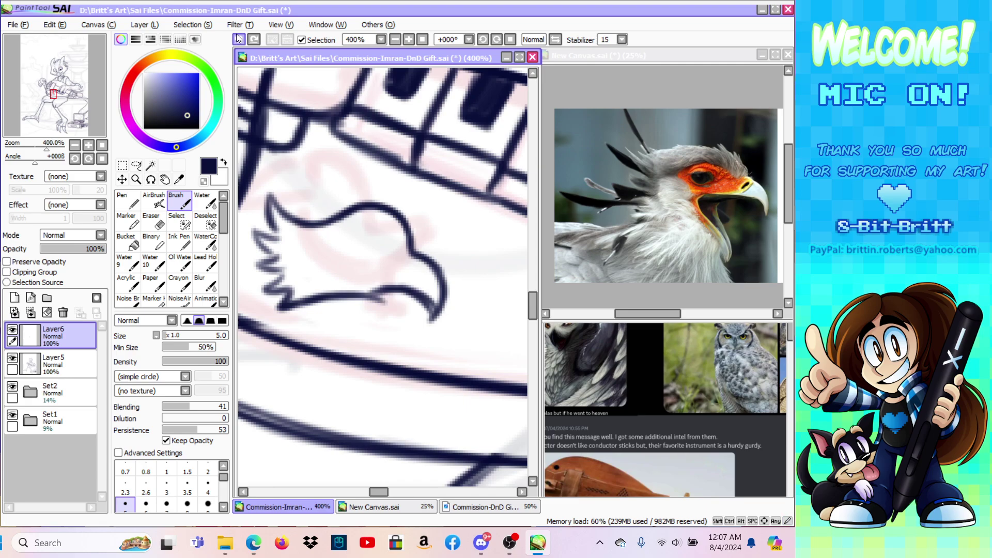
mouse_move(309, 301)
left_mouse_down()
mouse_move(413, 307)
mouse_move(402, 300)
mouse_move(426, 331)
left_mouse_up()
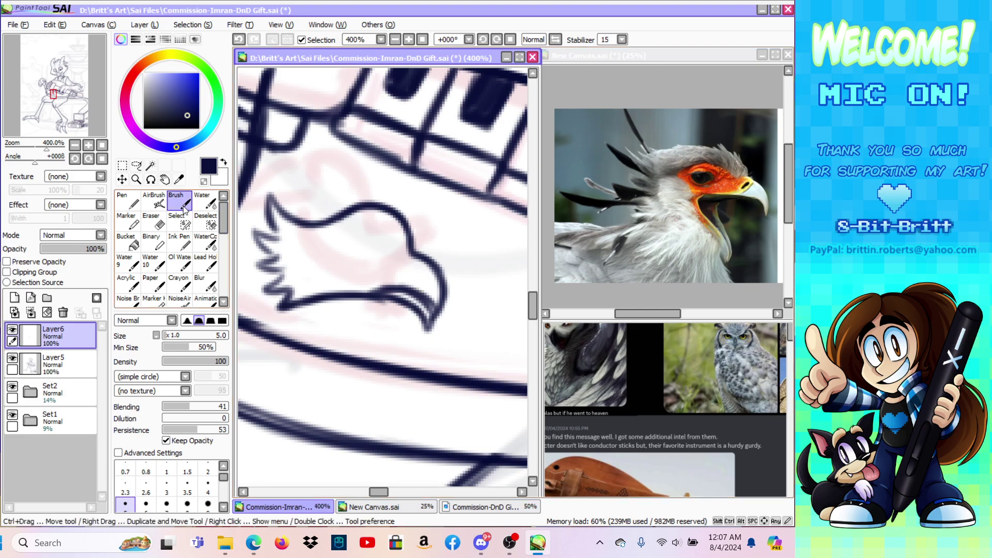
Step: Select the beak with the selection brush at size 40 and stretch its lower front corner outward with Free Deform
key("e")
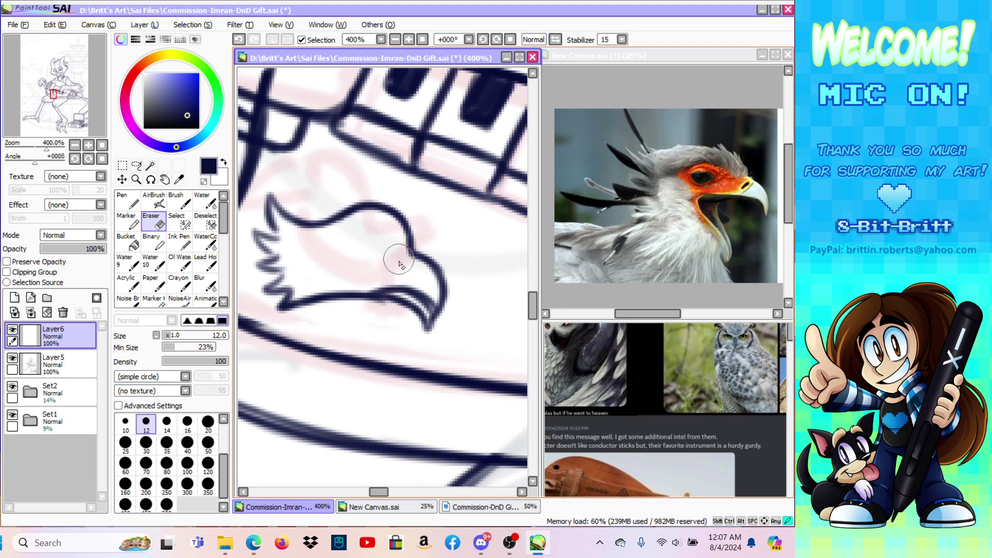
left_click(176, 221)
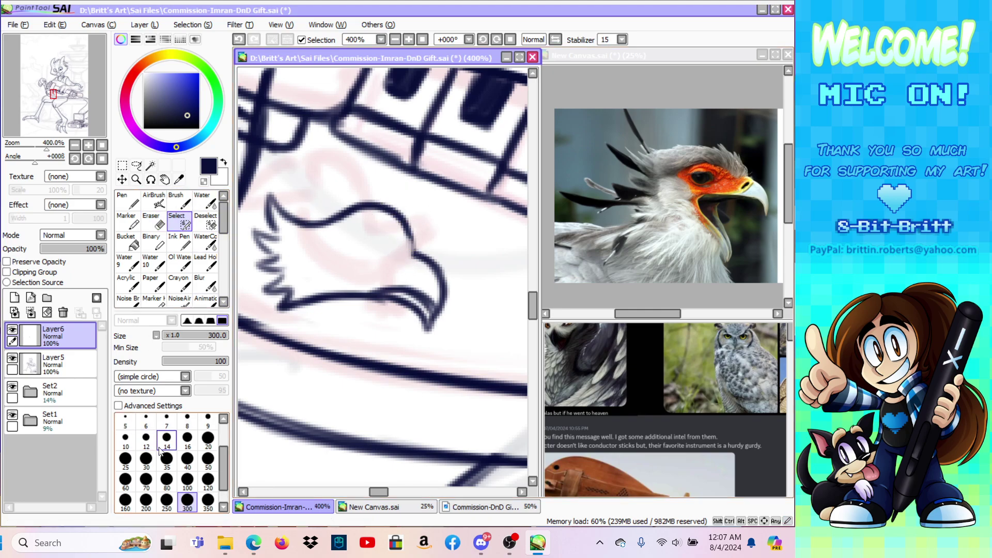
left_click(187, 459)
left_click(419, 305)
left_click_drag(418, 306, 438, 292)
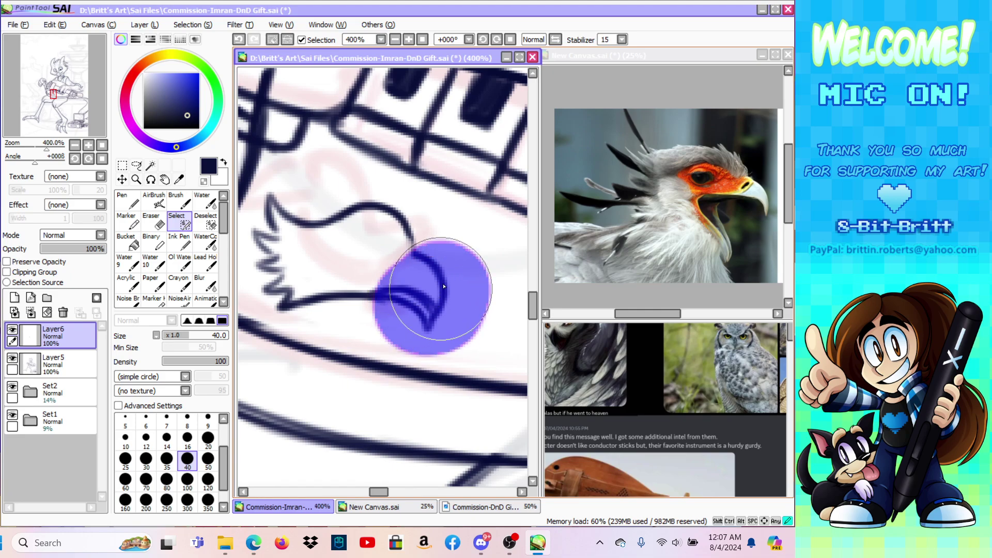
left_click(122, 165)
left_click(143, 381)
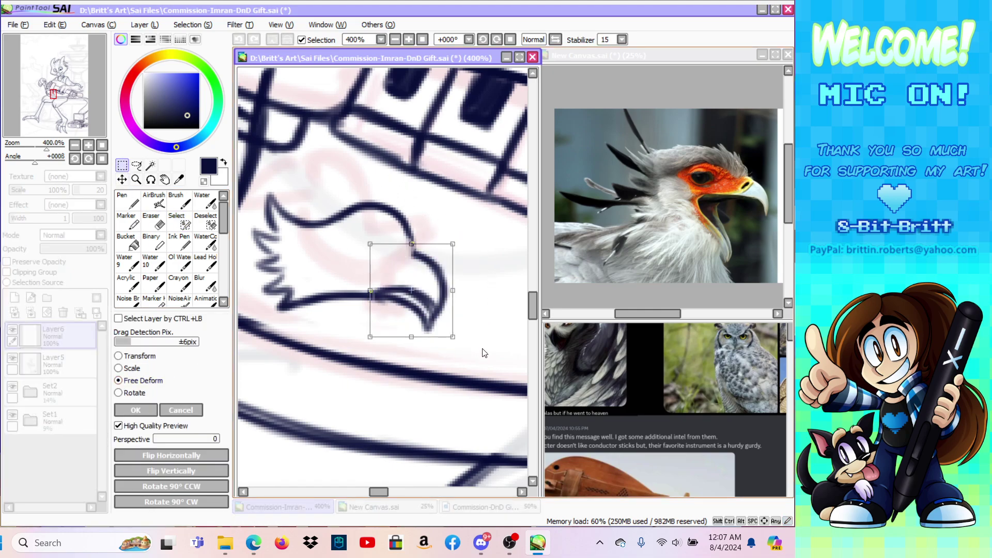
left_click_drag(453, 337, 496, 349)
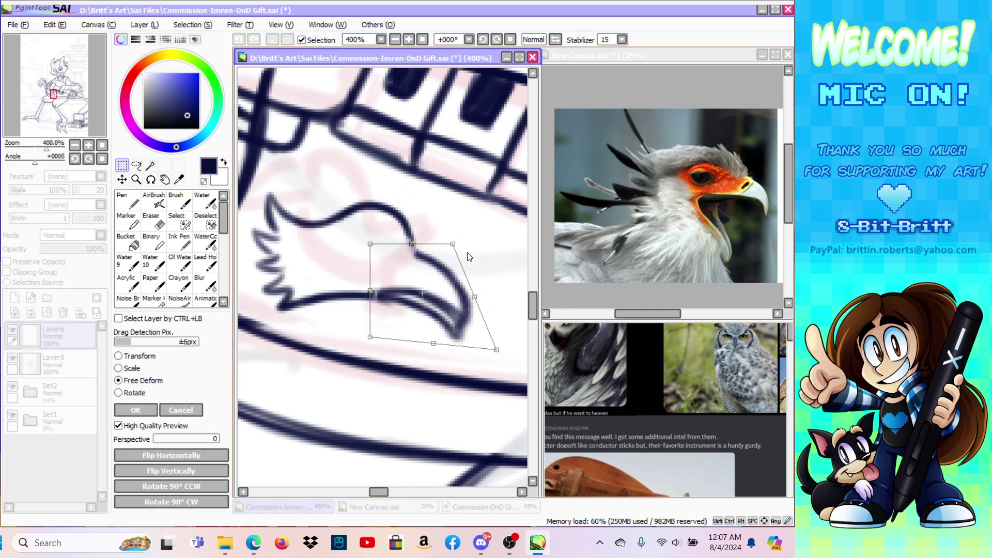
left_click_drag(456, 243, 454, 246)
left_click_drag(499, 352, 497, 351)
left_click(137, 409)
key("ctrl+d")
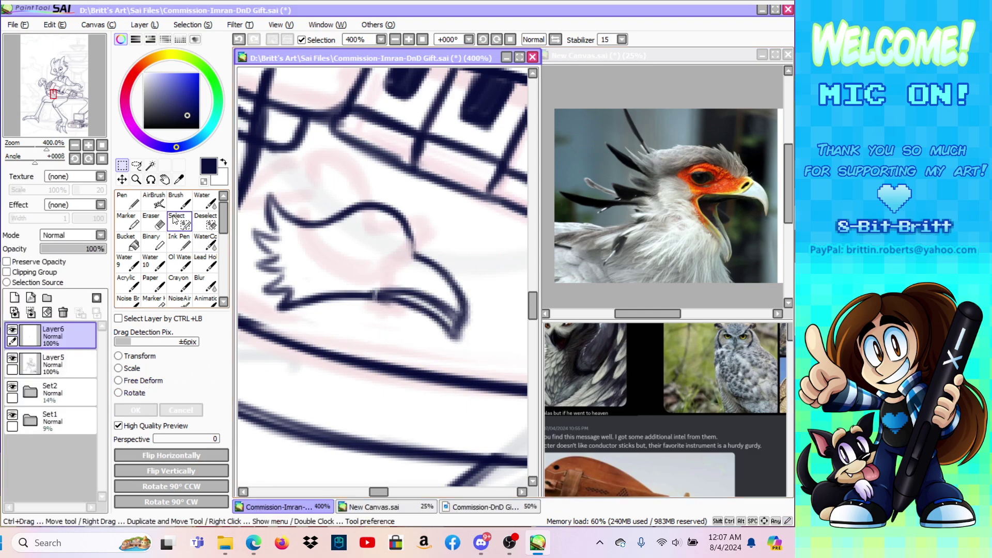
Step: Thin the forehead and lower beak lines with the Eraser, then re-ink the mouth line and hooked beak tip
key("e")
left_click_drag(400, 220, 416, 252)
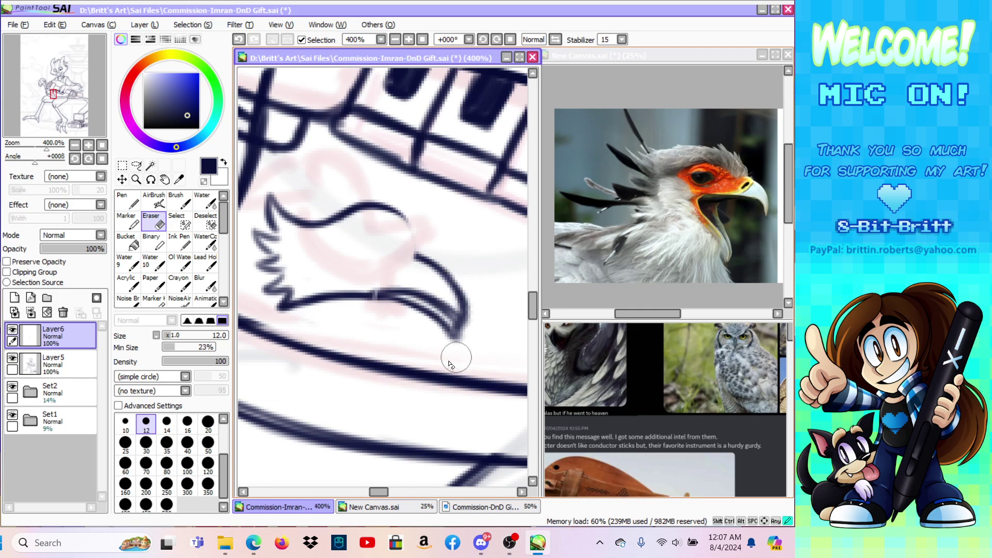
mouse_move(359, 306)
left_mouse_down()
mouse_move(443, 334)
mouse_move(409, 310)
mouse_move(452, 323)
left_mouse_up()
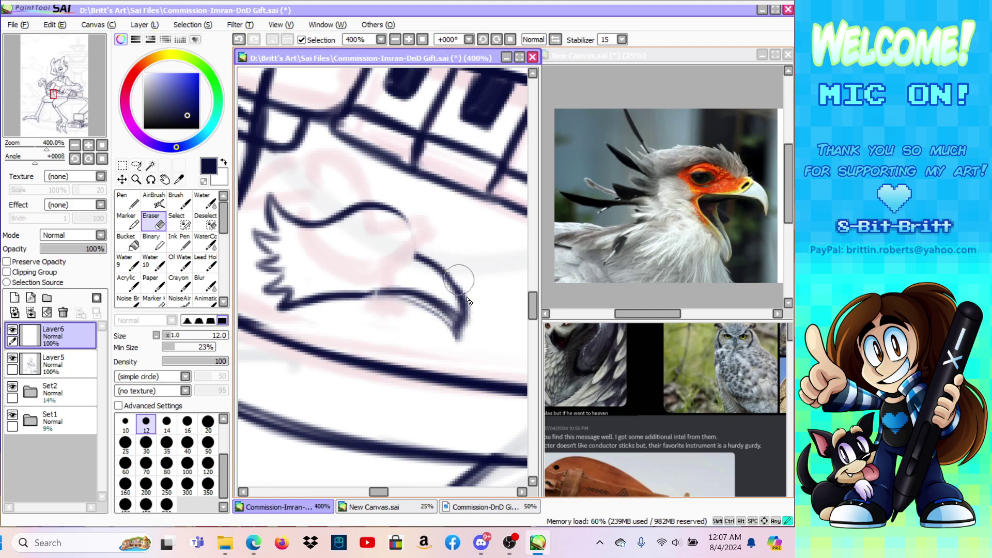
key("b")
mouse_move(326, 298)
left_mouse_down()
mouse_move(423, 309)
mouse_move(389, 303)
mouse_move(455, 335)
left_mouse_up()
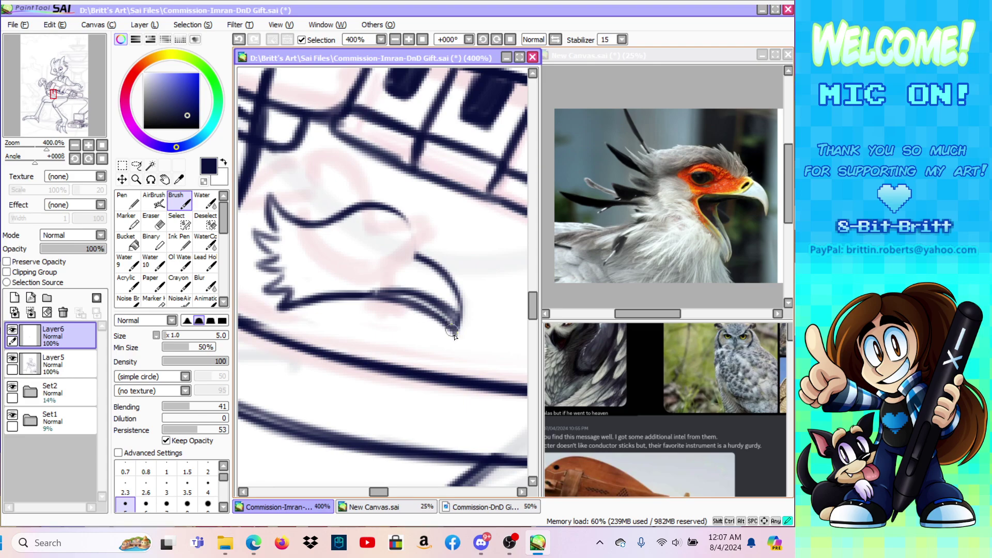
mouse_move(450, 283)
left_mouse_down()
mouse_move(461, 316)
mouse_move(452, 340)
left_mouse_up()
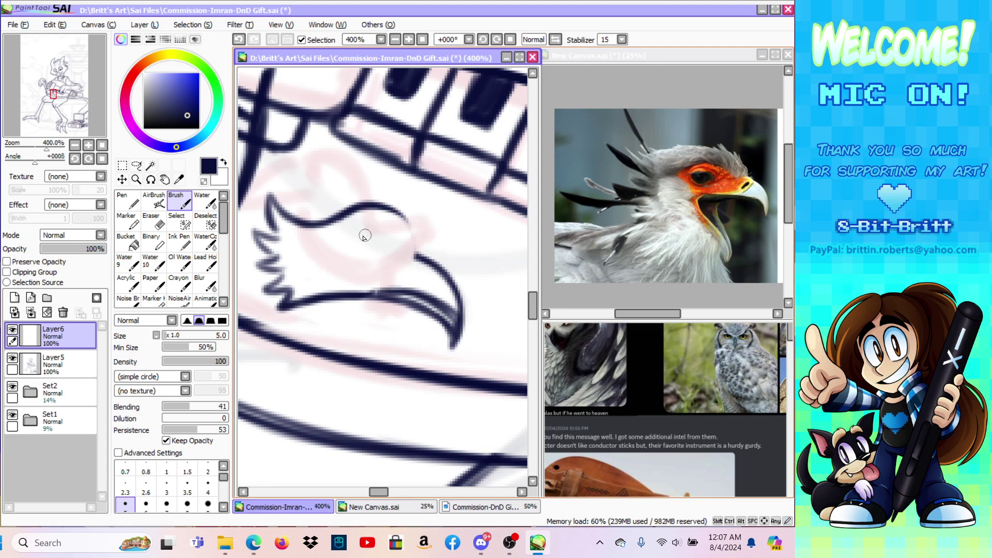
Step: Ink the bird's closed eye and the outline of the bare face patch around it
left_click_drag(359, 252, 376, 257)
left_click_drag(359, 252, 383, 254)
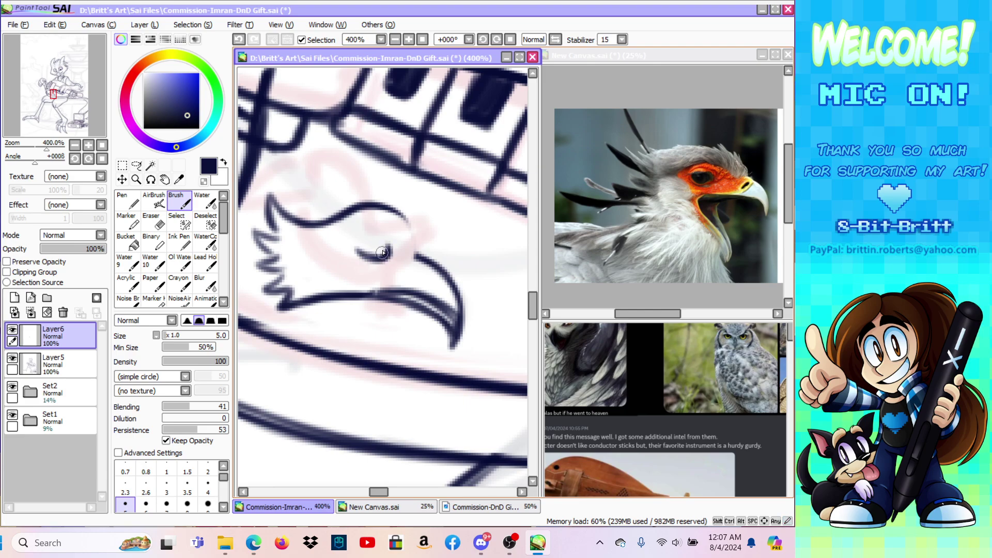
mouse_move(275, 236)
left_mouse_down()
mouse_move(299, 252)
mouse_move(268, 225)
mouse_move(309, 252)
mouse_move(291, 248)
mouse_move(340, 248)
mouse_move(364, 231)
mouse_move(406, 238)
mouse_move(356, 236)
mouse_move(373, 225)
mouse_move(413, 253)
left_mouse_up()
left_click_drag(332, 252, 365, 279)
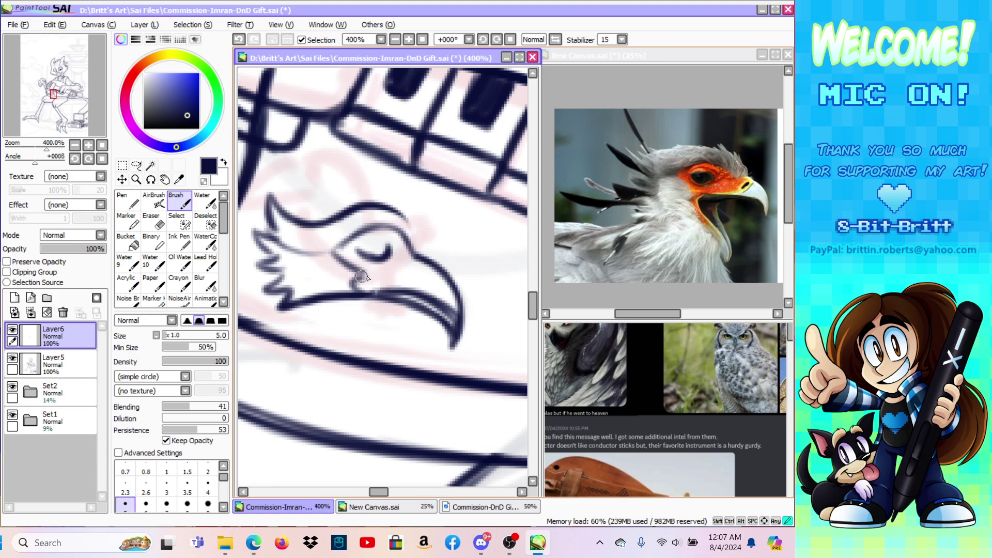
Step: Mirror the canvas view and ink short tufted feathers on the bird's forehead
left_click(537, 40)
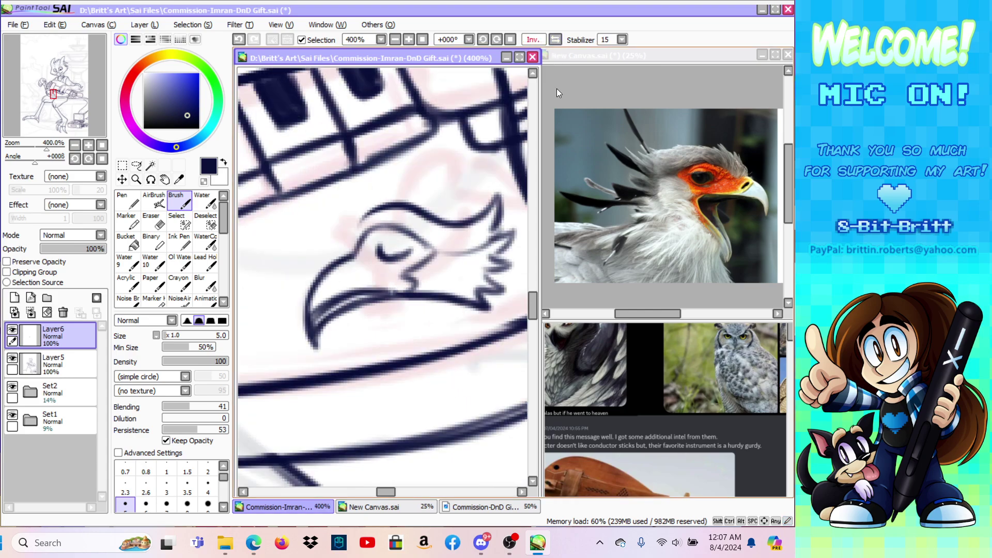
left_click_drag(348, 253, 353, 221)
key("ctrl+z")
mouse_move(343, 245)
left_mouse_down()
mouse_move(354, 208)
mouse_move(357, 227)
mouse_move(373, 199)
mouse_move(393, 196)
left_mouse_up()
Step: Erase the lower beak lines and trim the feather tip at the back of the head
left_click(153, 221)
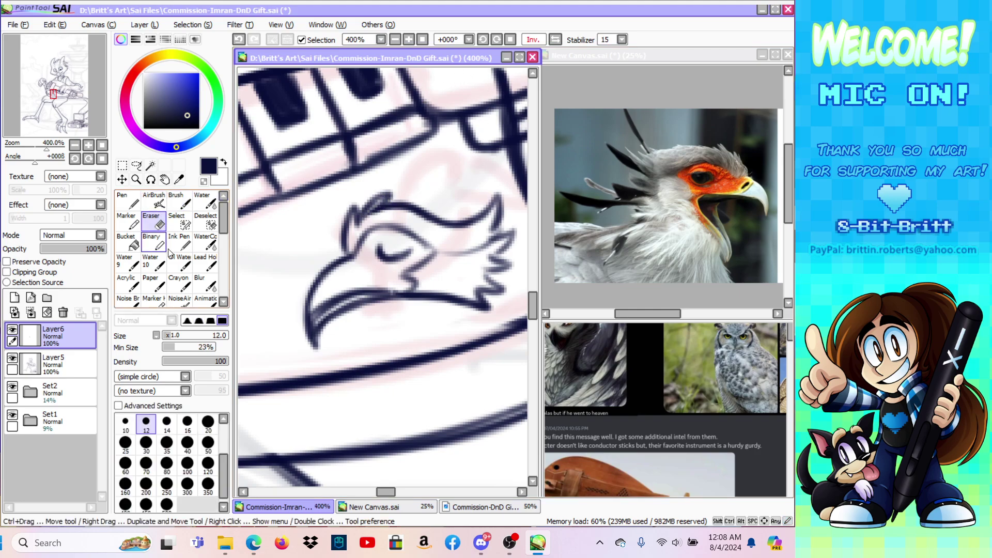
mouse_move(317, 311)
left_mouse_down()
mouse_move(369, 285)
mouse_move(317, 307)
mouse_move(353, 296)
mouse_move(318, 319)
mouse_move(388, 288)
mouse_move(340, 298)
mouse_move(428, 282)
left_mouse_up()
mouse_move(493, 204)
left_mouse_down()
mouse_move(434, 204)
mouse_move(471, 194)
mouse_move(498, 206)
left_mouse_up()
Step: Ink three long crest feathers extending from the back of the bird's head
left_click(136, 179)
left_click(126, 331)
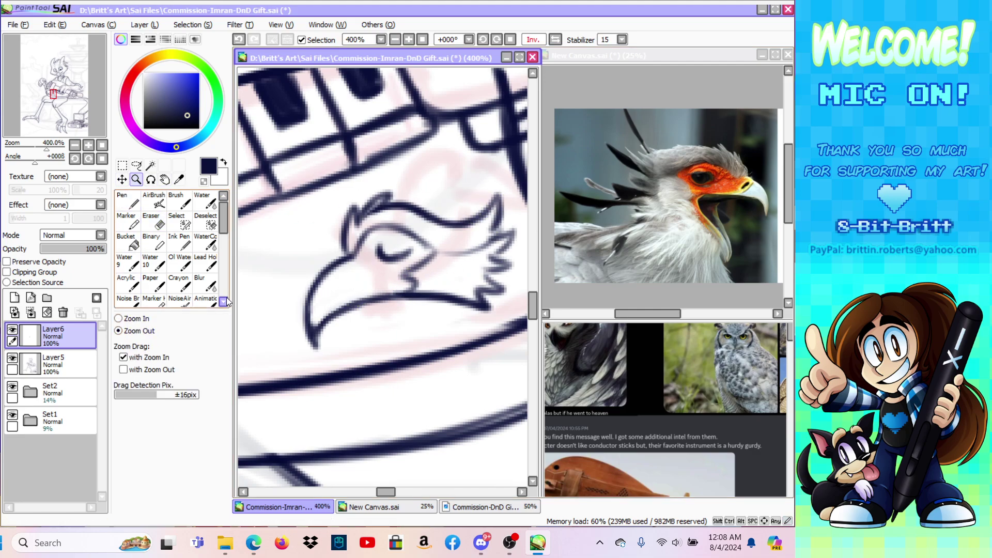
left_click(292, 297)
left_click(154, 217)
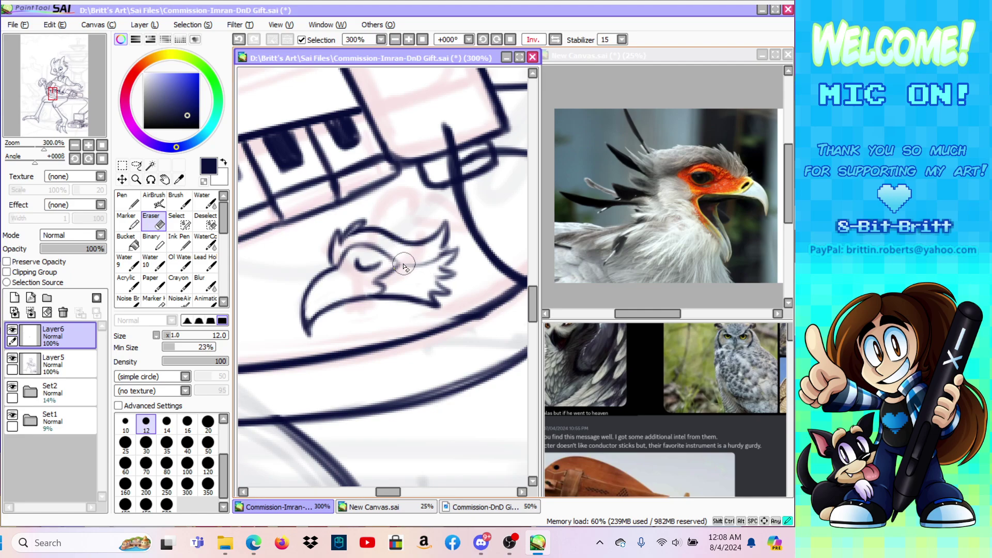
key("b")
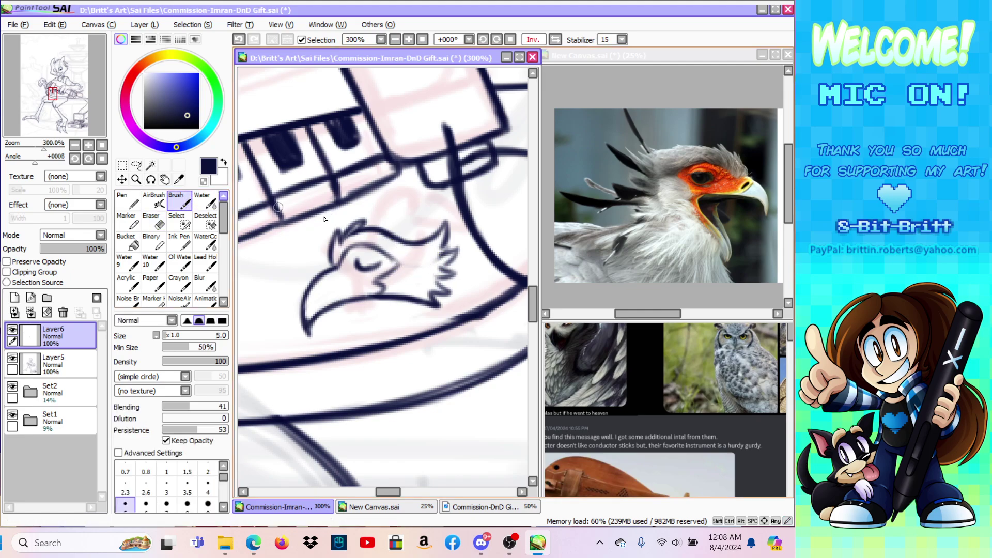
mouse_move(398, 264)
left_mouse_down()
mouse_move(439, 260)
mouse_move(390, 263)
mouse_move(450, 252)
mouse_move(461, 230)
mouse_move(446, 233)
mouse_move(486, 195)
mouse_move(481, 255)
mouse_move(506, 241)
mouse_move(474, 266)
mouse_move(450, 264)
mouse_move(493, 253)
mouse_move(450, 265)
mouse_move(489, 248)
left_mouse_up()
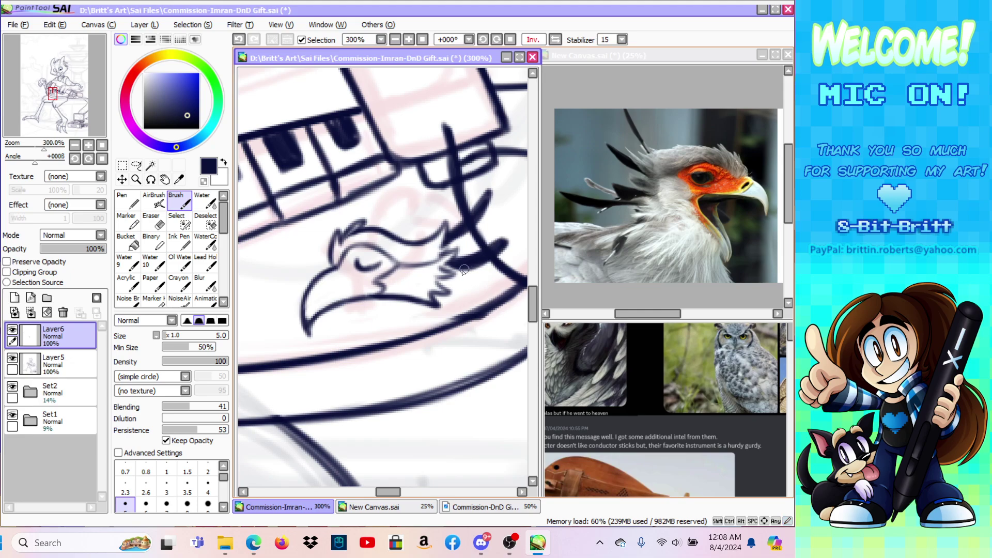
mouse_move(449, 286)
left_mouse_down()
mouse_move(494, 281)
mouse_move(481, 291)
mouse_move(439, 283)
mouse_move(487, 285)
left_mouse_up()
Step: Thin and taper the middle crest feather with the Eraser
key("e")
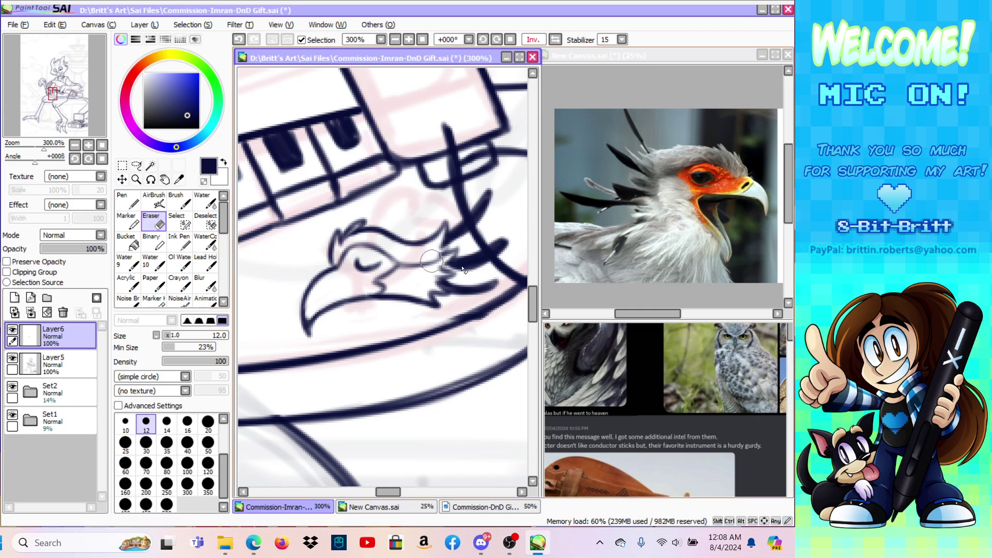
left_click_drag(481, 265, 459, 267)
left_click_drag(500, 258, 471, 267)
left_click_drag(500, 256, 510, 244)
Step: Restore the unmirrored canvas view and ink a nostril dot on the bird's beak with the Brush
left_click(190, 207)
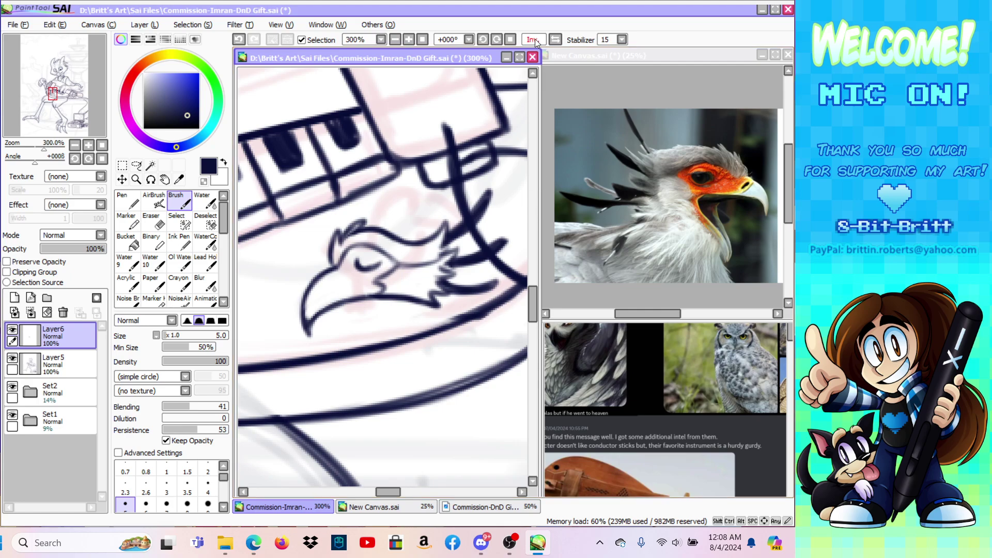
left_click(555, 39)
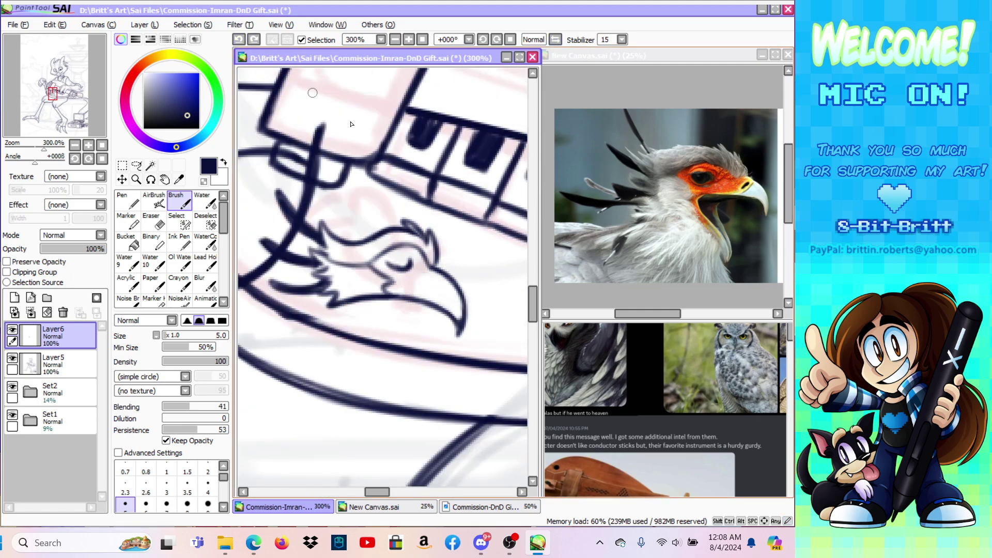
left_click(421, 280)
Step: Scale down the bird head emblem and move it into the hurdy-gurdy body, clear of the crank line
key("ctrl+t")
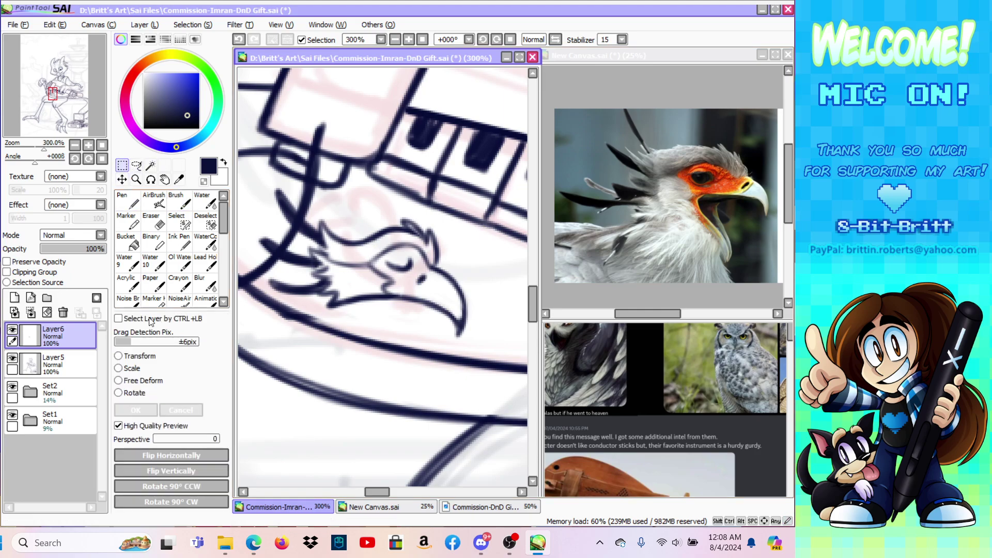
left_click_drag(476, 187, 415, 221)
left_click_drag(399, 261, 469, 251)
left_click_drag(487, 212, 491, 208)
left_click_drag(467, 250, 460, 254)
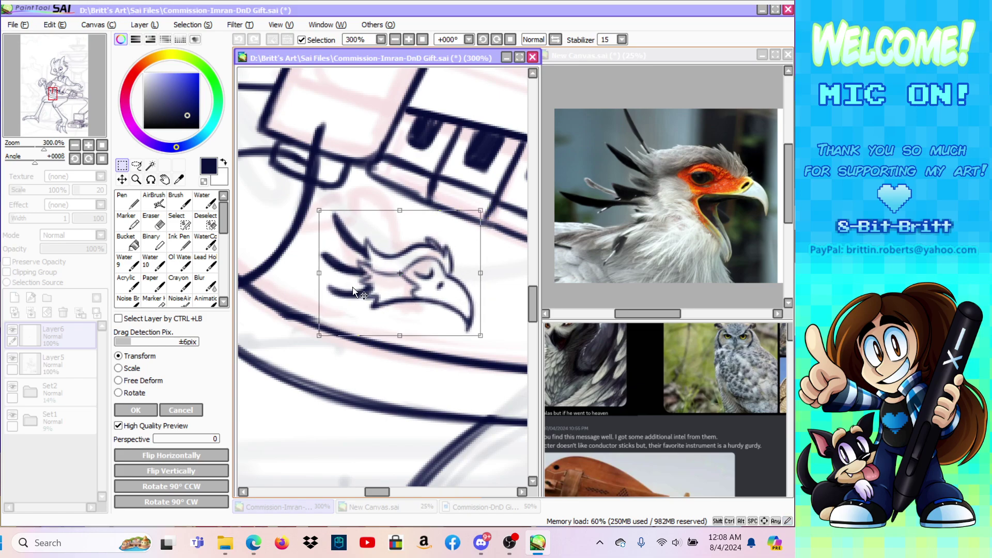
left_click(134, 412)
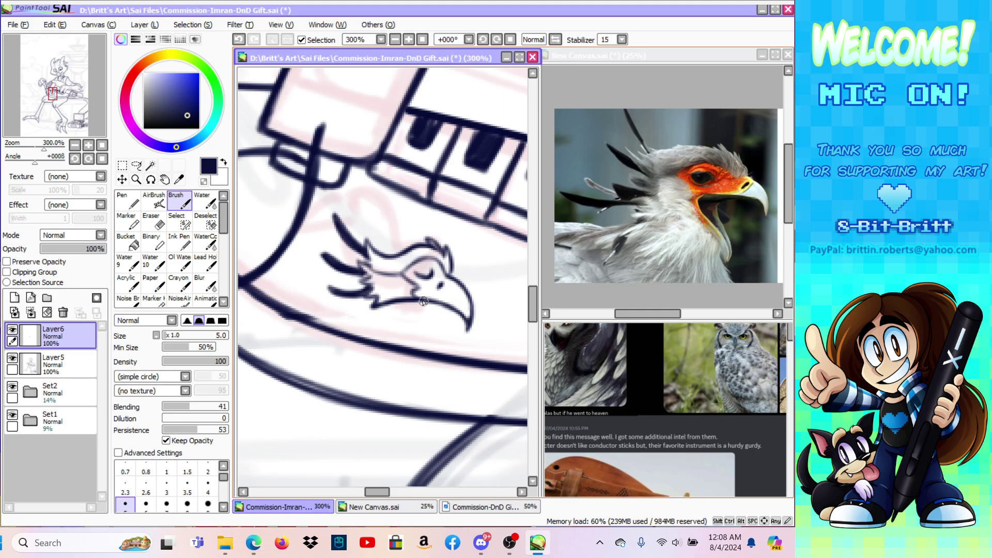
Step: Erase the line beneath the bird's beak and cheek and re-ink it with the Brush
left_click_drag(433, 319, 433, 331)
left_click(239, 40)
left_click(240, 40)
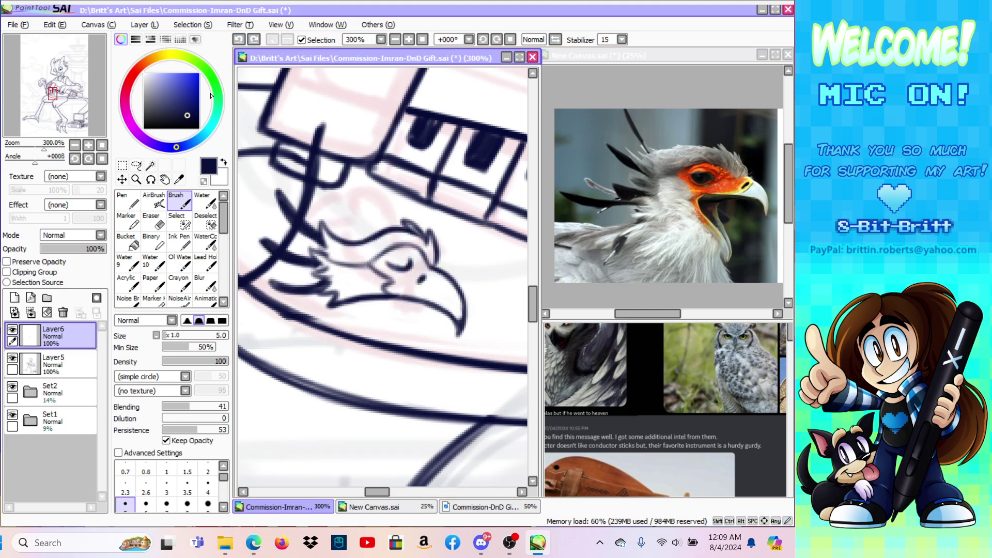
left_click(253, 41)
key("e")
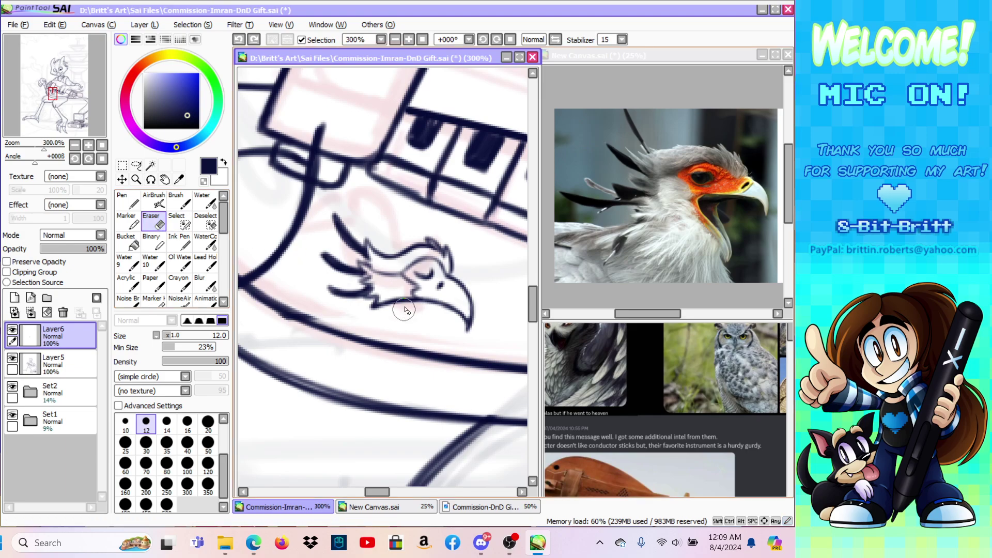
left_click_drag(382, 310, 414, 302)
left_click(180, 201)
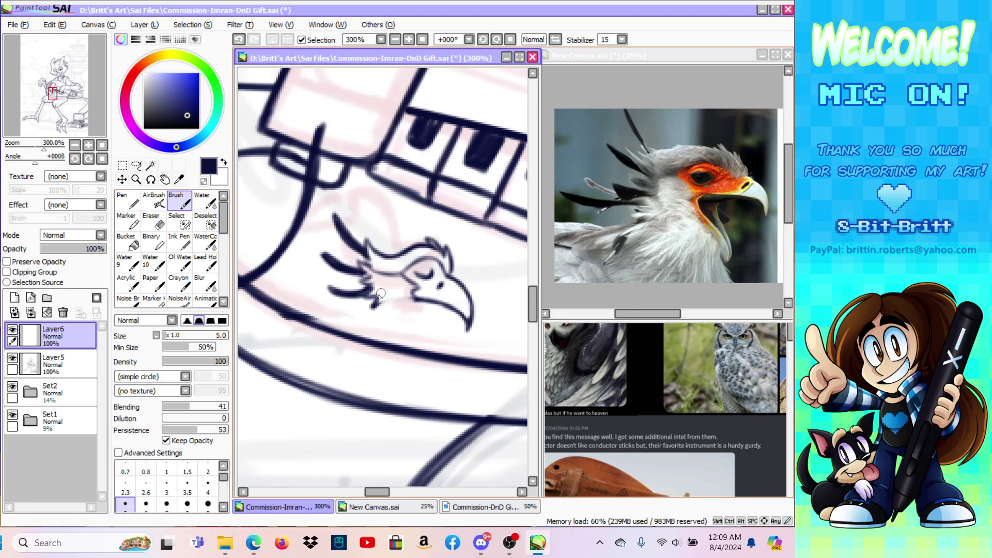
left_click_drag(387, 313, 421, 302)
Step: Mirror the canvas view and ink an outer contour around the front of the bird's beak and its crown
left_click_drag(383, 243, 413, 238)
left_click(556, 40)
mouse_move(286, 335)
left_mouse_down()
mouse_move(284, 293)
mouse_move(301, 272)
left_mouse_up()
left_click_drag(282, 310, 317, 234)
mouse_move(302, 268)
left_mouse_down()
mouse_move(321, 233)
mouse_move(301, 258)
mouse_move(338, 224)
mouse_move(358, 220)
mouse_move(356, 242)
mouse_move(332, 231)
mouse_move(354, 239)
left_mouse_up()
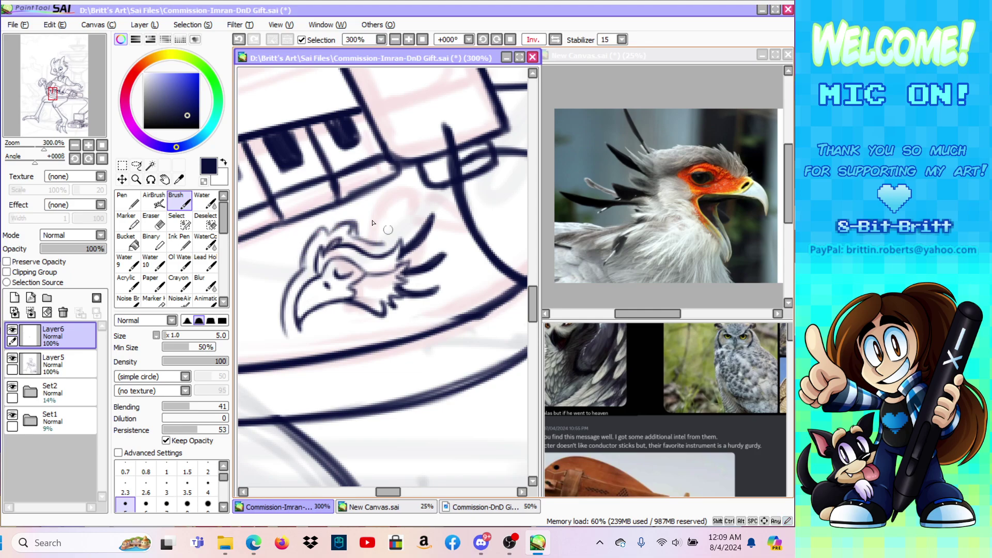
key("e")
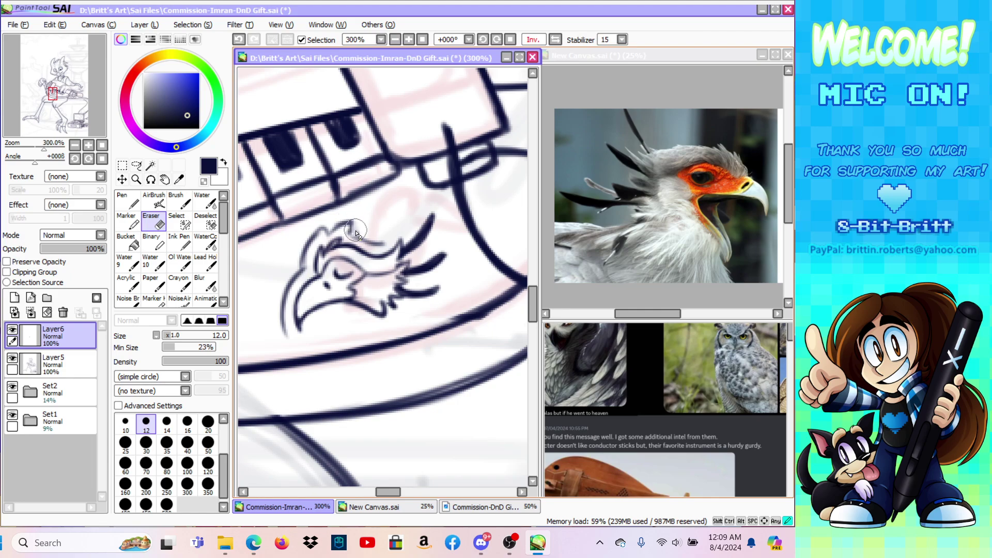
key("b")
Step: Continue the outer contour along the back of the head and around the upper and middle crest feathers
mouse_move(348, 227)
left_mouse_down()
mouse_move(383, 244)
mouse_move(418, 207)
mouse_move(443, 215)
left_mouse_up()
mouse_move(417, 253)
left_mouse_down()
mouse_move(436, 240)
mouse_move(442, 213)
left_mouse_up()
mouse_move(419, 254)
left_mouse_down()
mouse_move(448, 236)
mouse_move(460, 250)
left_mouse_up()
mouse_move(420, 283)
left_mouse_down()
mouse_move(454, 261)
mouse_move(446, 270)
mouse_move(465, 231)
left_mouse_up()
Step: Ink the outer contour around the beak tip, under the jaw and neck, and up to the lowest crest feather
left_click_drag(283, 319, 294, 348)
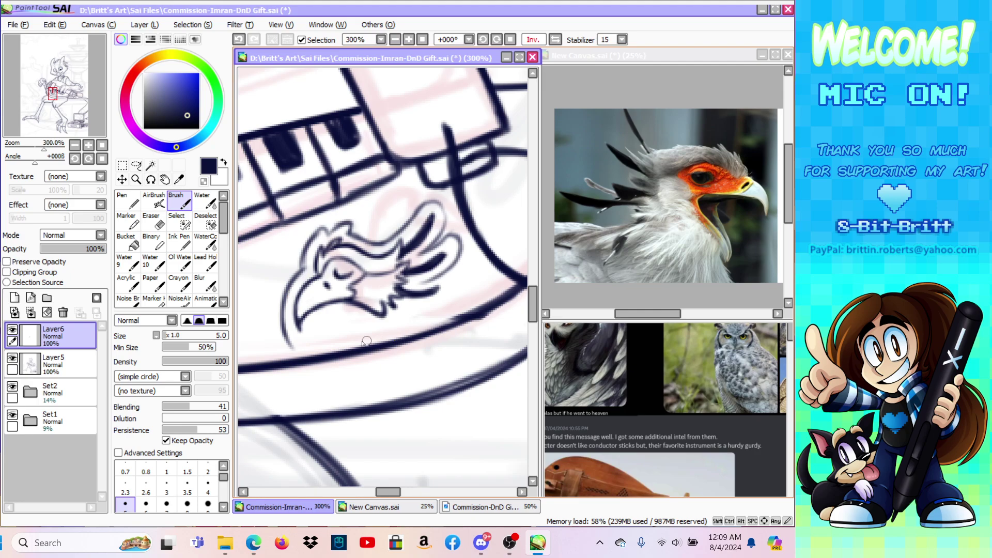
mouse_move(284, 333)
left_mouse_down()
mouse_move(307, 340)
mouse_move(290, 344)
mouse_move(311, 336)
left_mouse_up()
left_click_drag(298, 353, 334, 321)
left_click_drag(312, 335, 365, 323)
mouse_move(323, 326)
left_mouse_down()
mouse_move(406, 321)
mouse_move(471, 285)
mouse_move(434, 304)
mouse_move(465, 292)
mouse_move(459, 270)
mouse_move(426, 281)
mouse_move(474, 283)
left_mouse_up()
left_click_drag(439, 303, 462, 295)
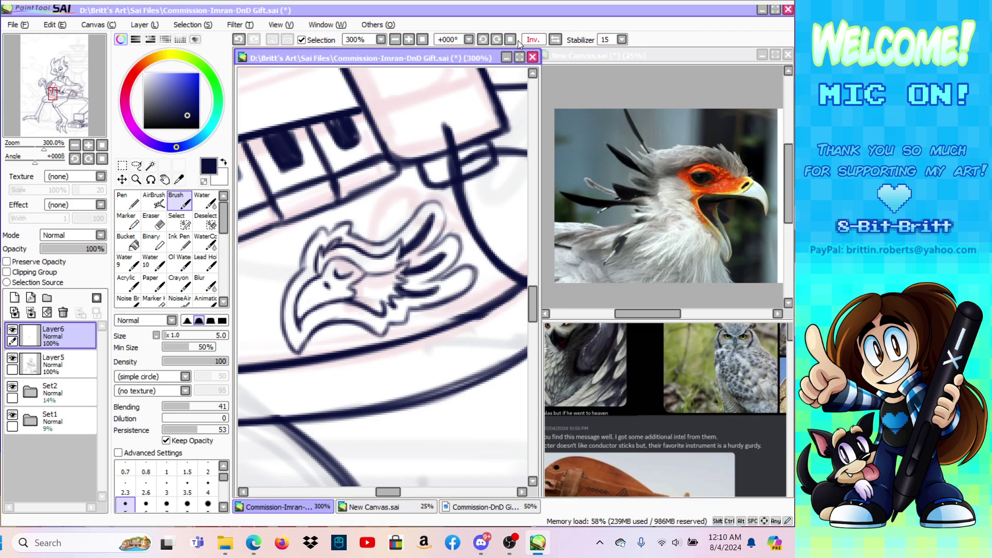
Step: Restore the unmirrored canvas view and close the contour around the tip of the lowest crest feather
left_click(555, 40)
key("e")
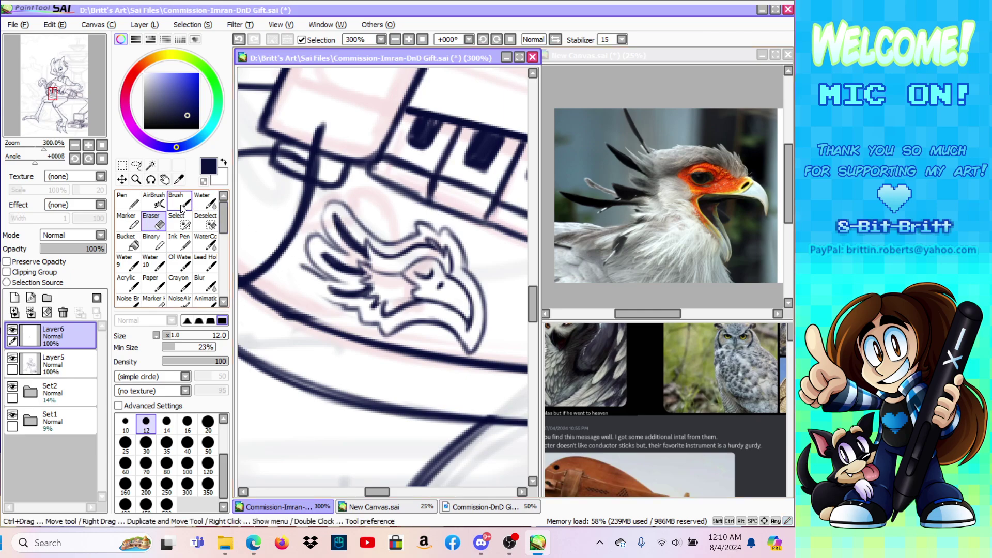
key("b")
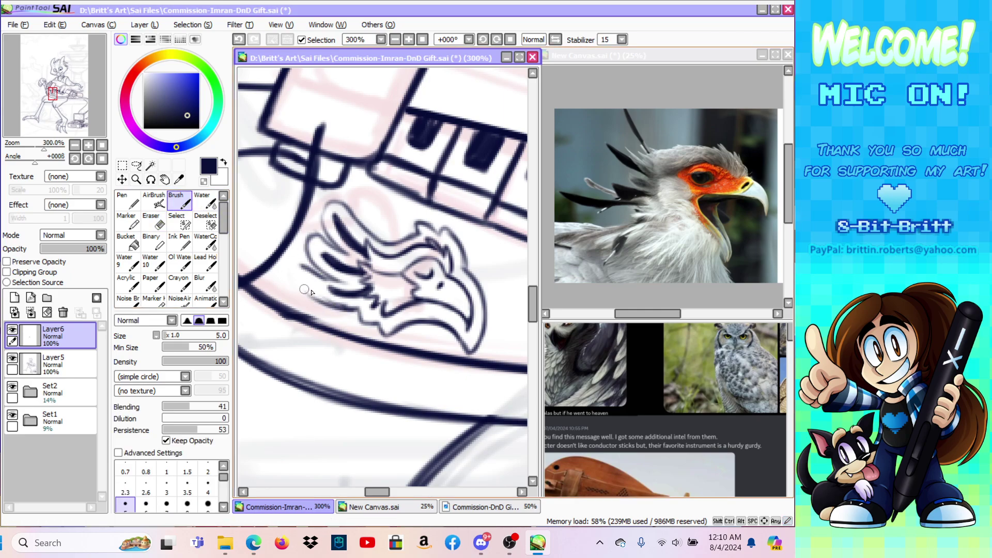
mouse_move(296, 276)
left_mouse_down()
mouse_move(308, 270)
mouse_move(342, 295)
mouse_move(323, 290)
left_mouse_up()
left_click(154, 221)
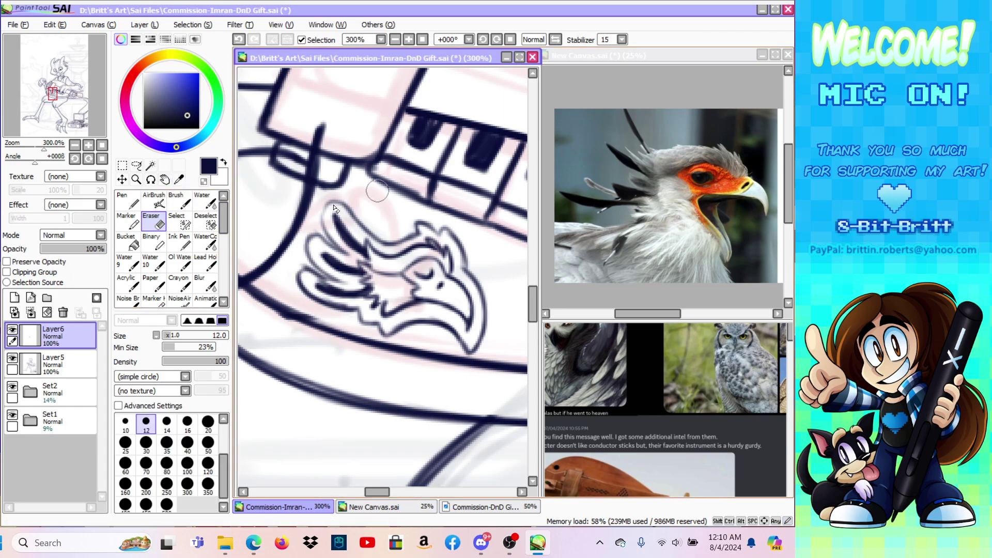
Step: Scale the outlined bird head emblem down slightly within the hurdy-gurdy body
left_click(136, 180)
left_click(305, 335)
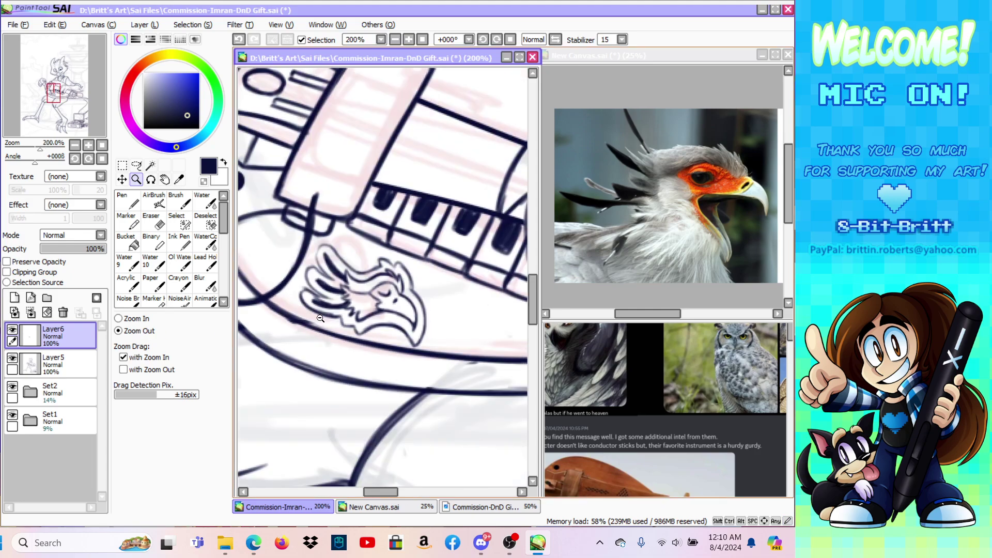
left_click(122, 179)
key("ctrl+t")
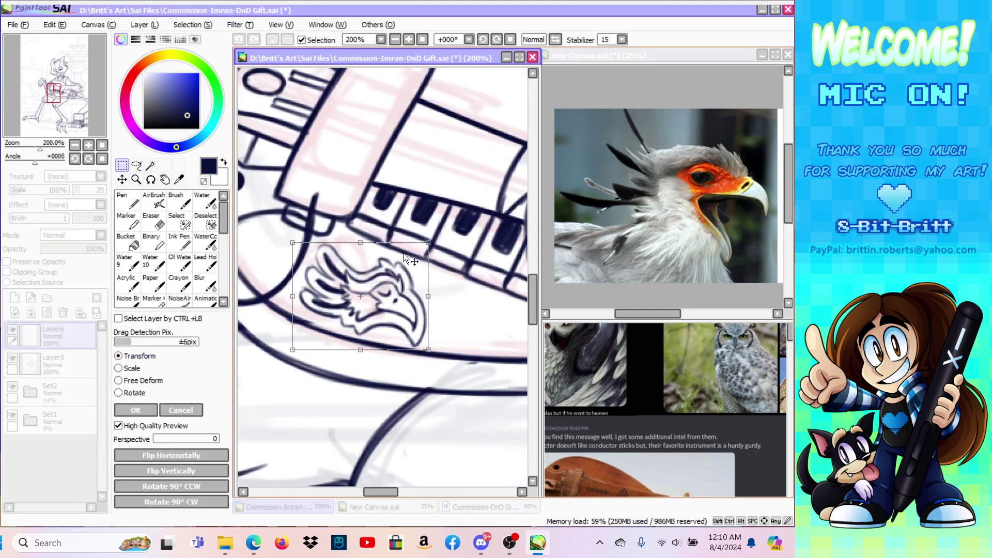
left_click_drag(431, 244, 412, 276)
left_click(127, 411)
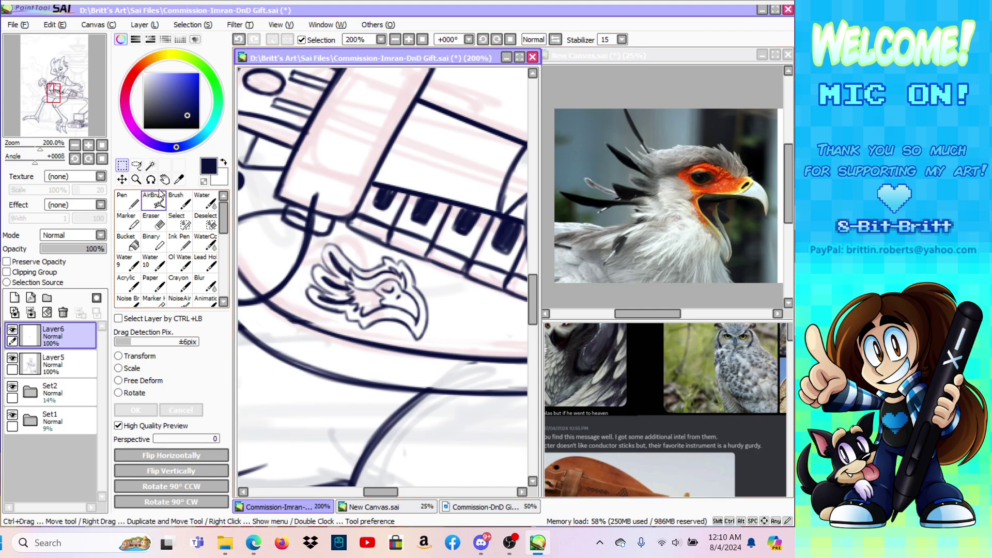
Step: Merge the emblem's Layer6 down into Layer5 and save the commission file
left_click(135, 180)
left_click(347, 321)
left_click(369, 318)
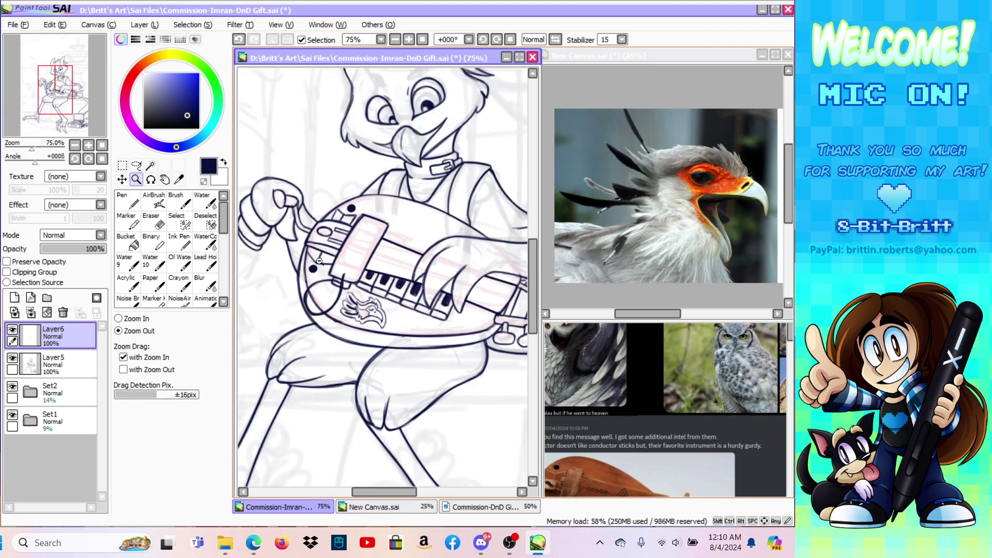
left_click(330, 253)
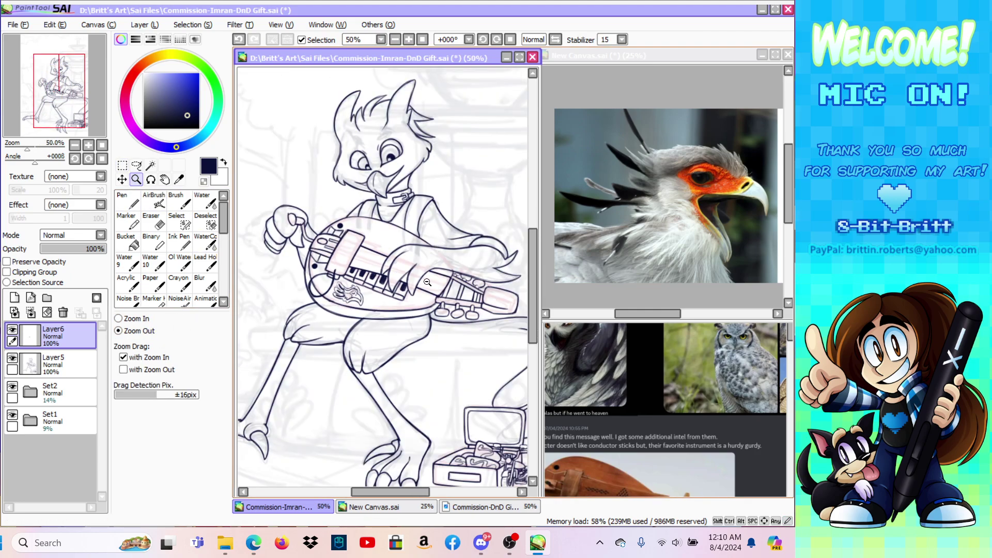
left_click(409, 269)
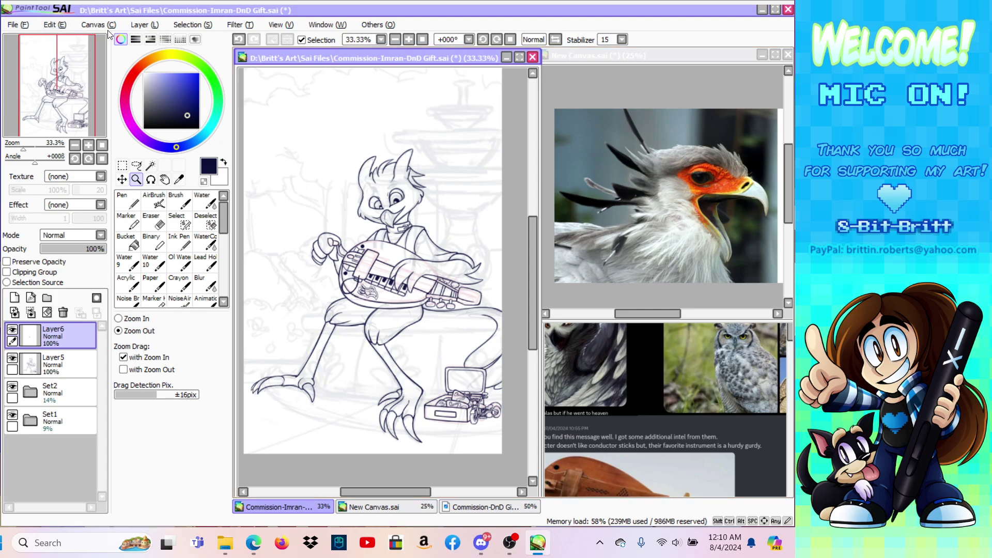
left_click(155, 24)
left_click(165, 142)
left_click(19, 25)
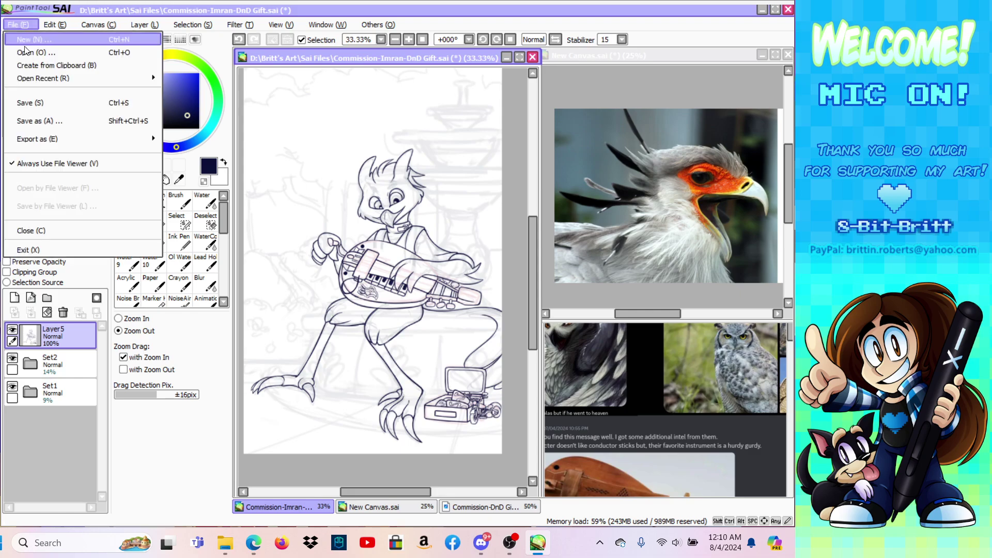
left_click(35, 95)
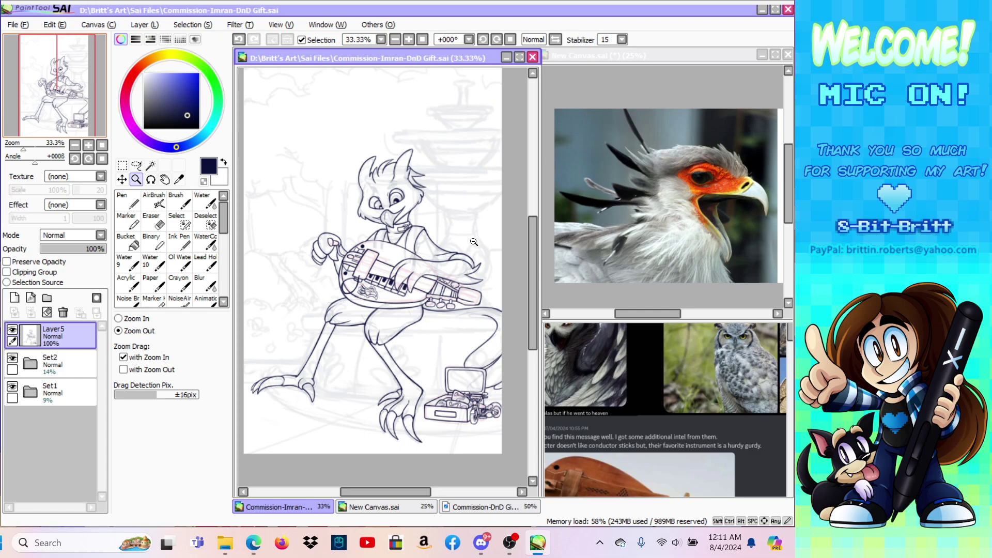
Step: Hide and reshow the Set2 sketch folder to check the line art without it
scroll(534, 311, "up", 1)
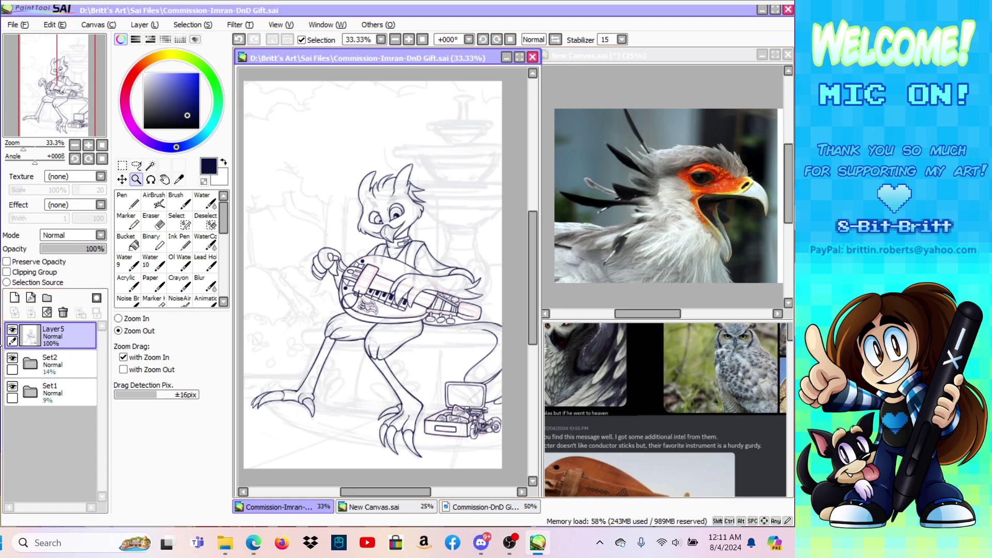
left_click(12, 359)
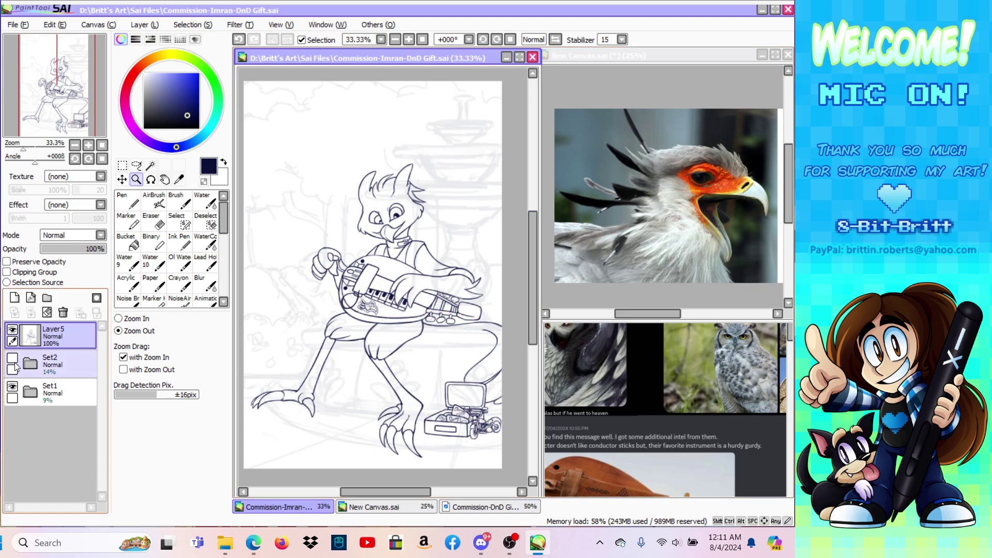
left_click(12, 359)
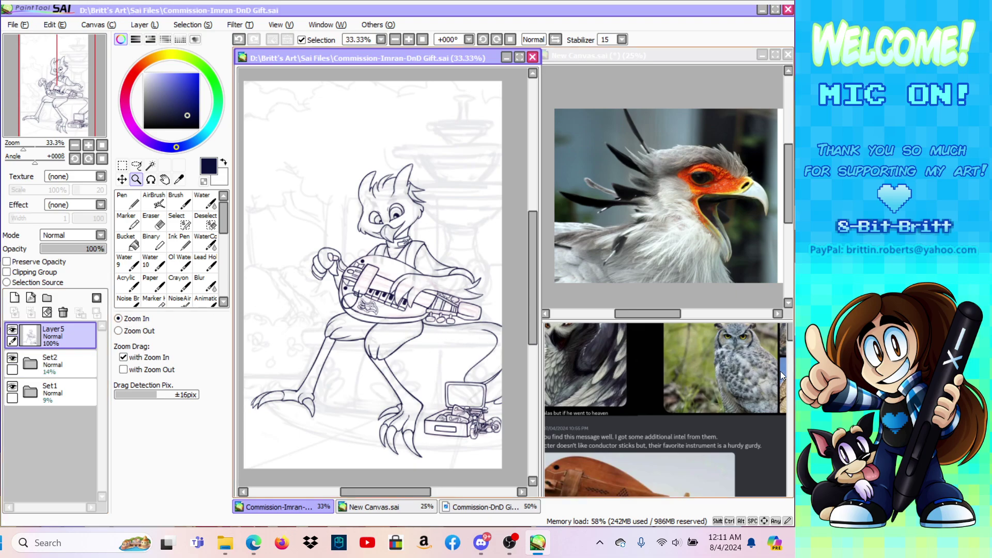
Step: Shift the commission reference window down and bring its owl and hurdy-gurdy photos into view
left_click(707, 331)
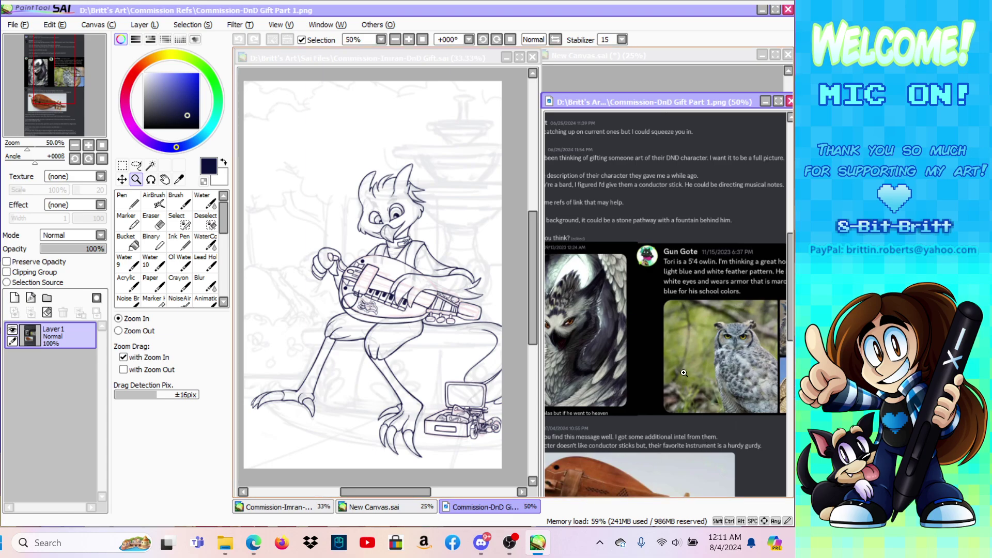
scroll(614, 458, "down", 3)
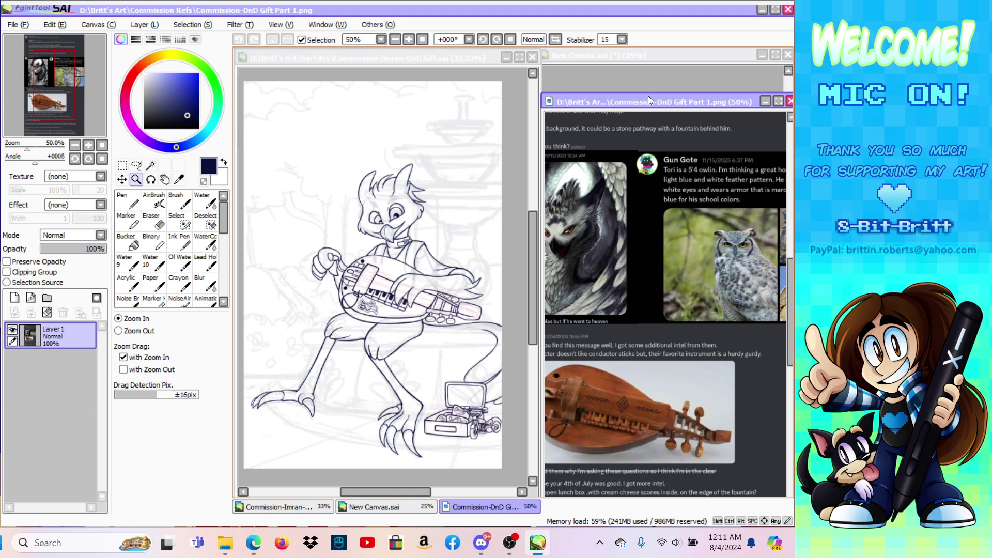
left_click_drag(657, 92, 658, 122)
mouse_move(669, 493)
left_mouse_down()
mouse_move(701, 494)
mouse_move(681, 485)
left_mouse_up()
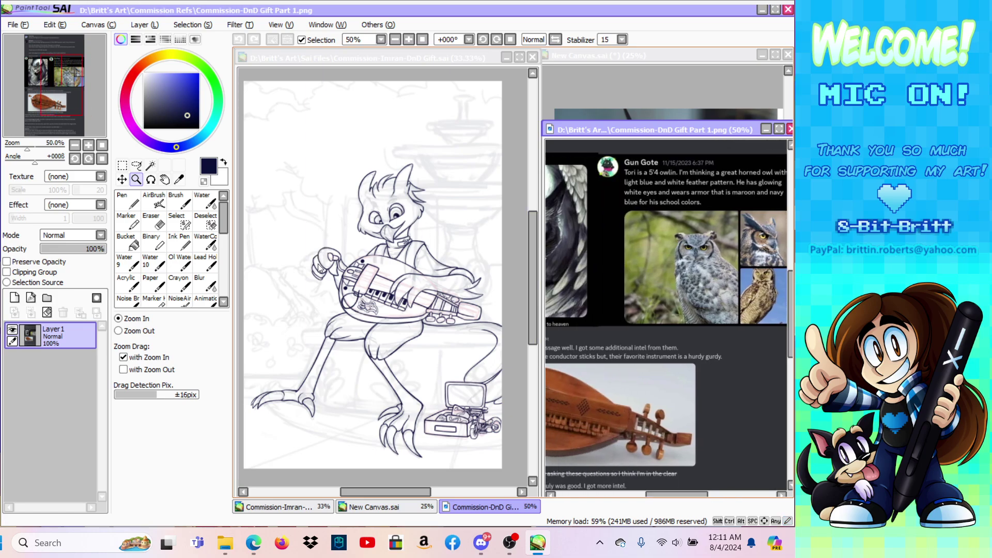
Step: Return to the commission drawing and examine the inked character's head, instrument and full figure
left_click(349, 54)
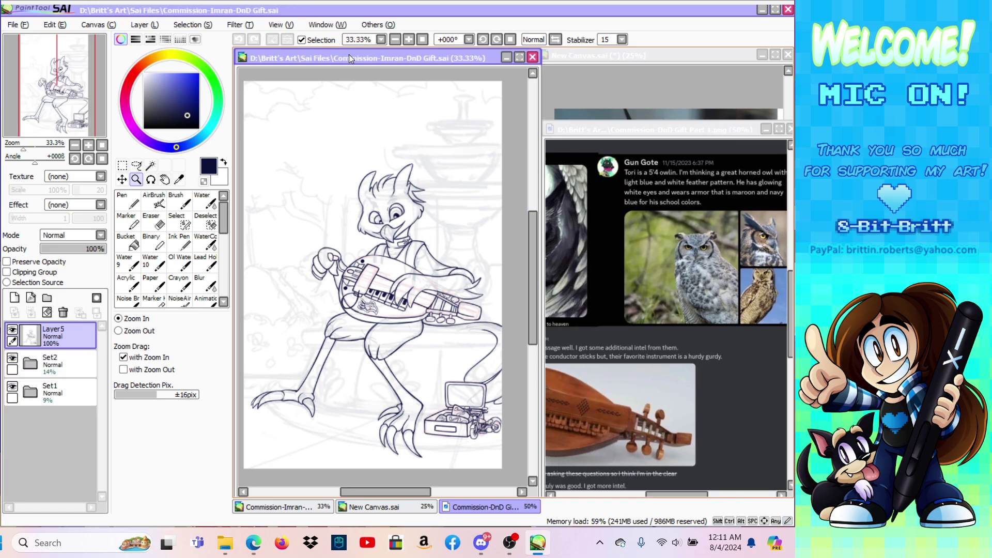
left_click(151, 166)
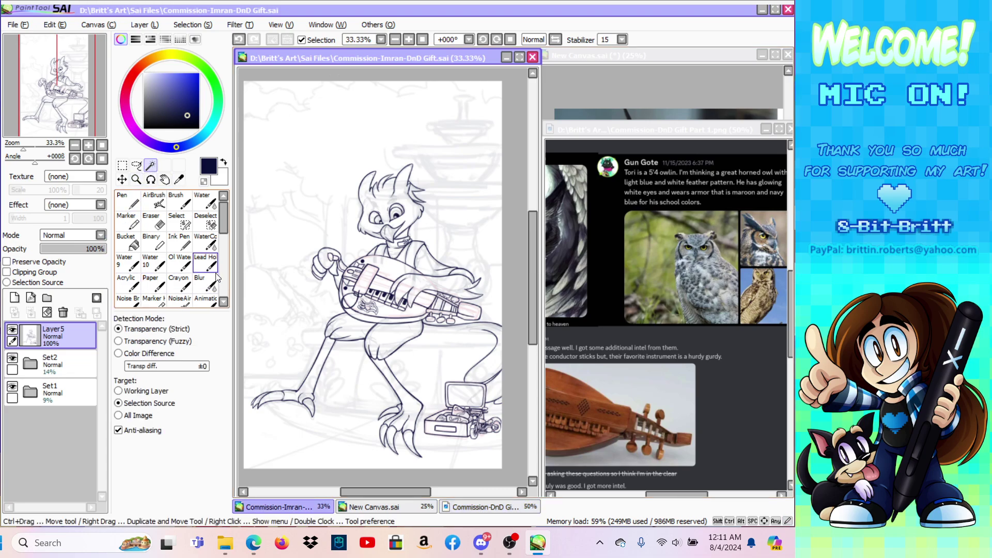
left_click(136, 179)
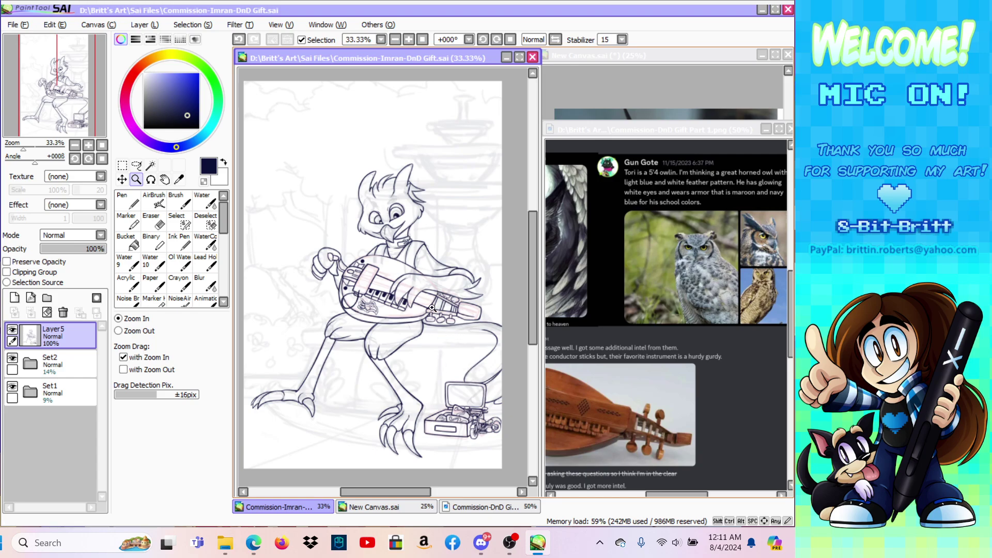
left_click(418, 261)
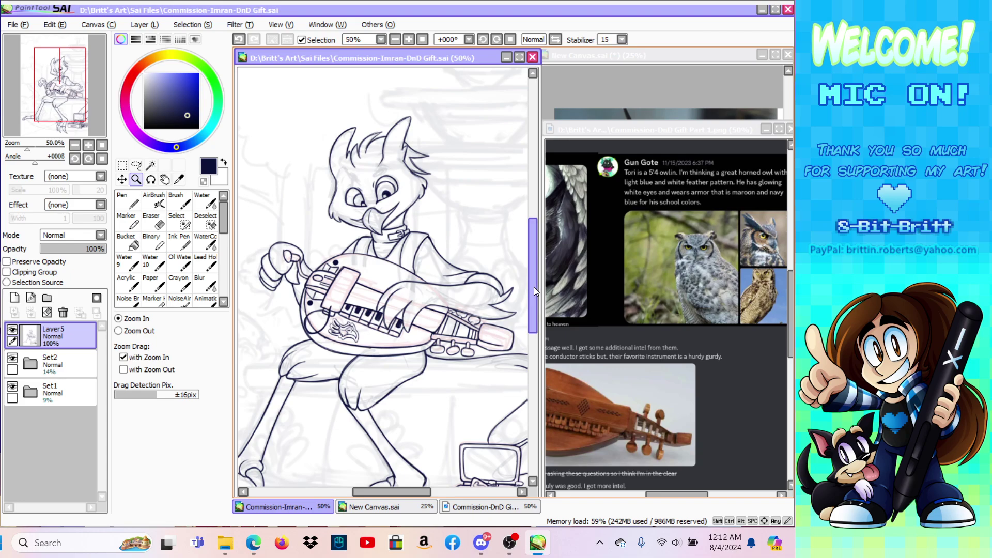
left_click_drag(534, 288, 533, 285)
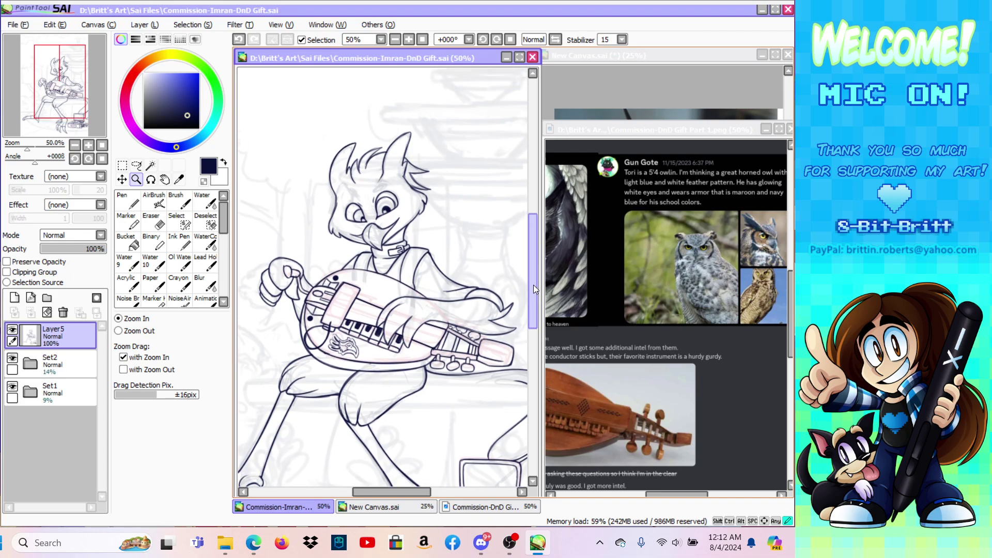
left_click(367, 174)
key("b")
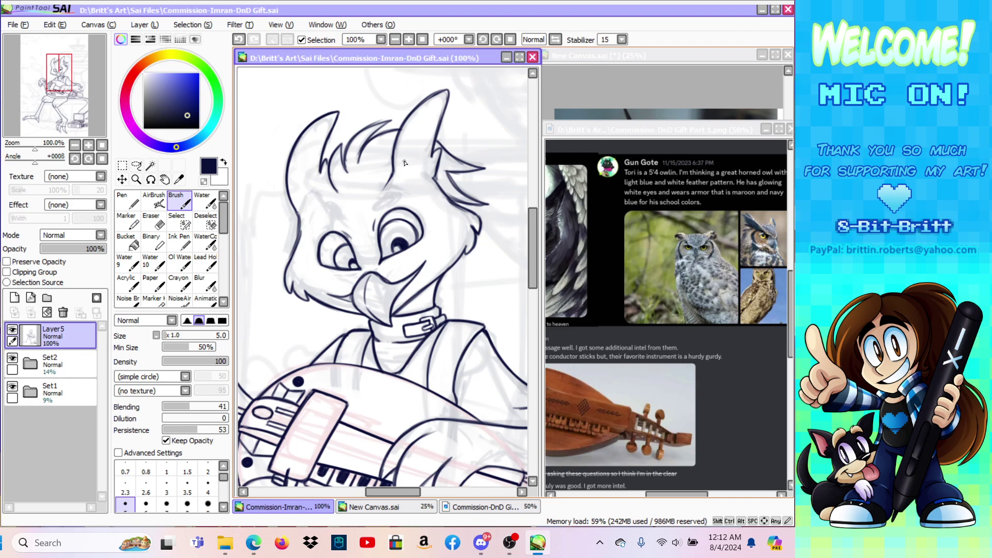
left_click(136, 179)
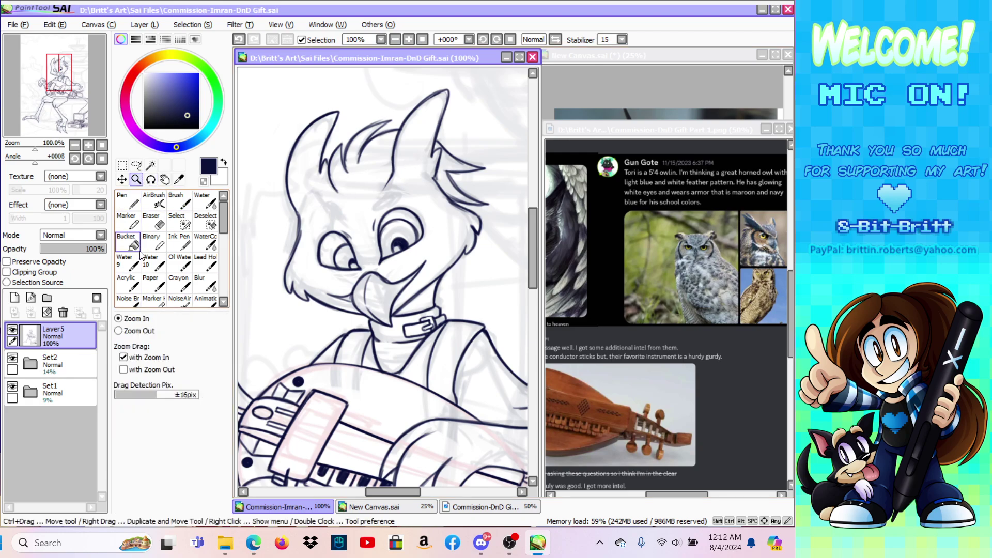
left_click(427, 203)
left_click(434, 200)
left_click(434, 200)
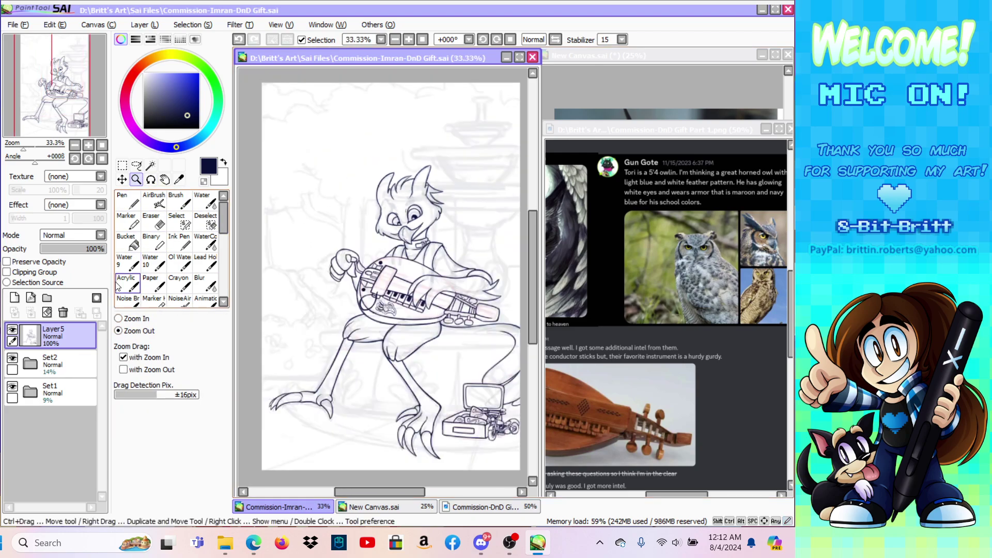
left_click(150, 165)
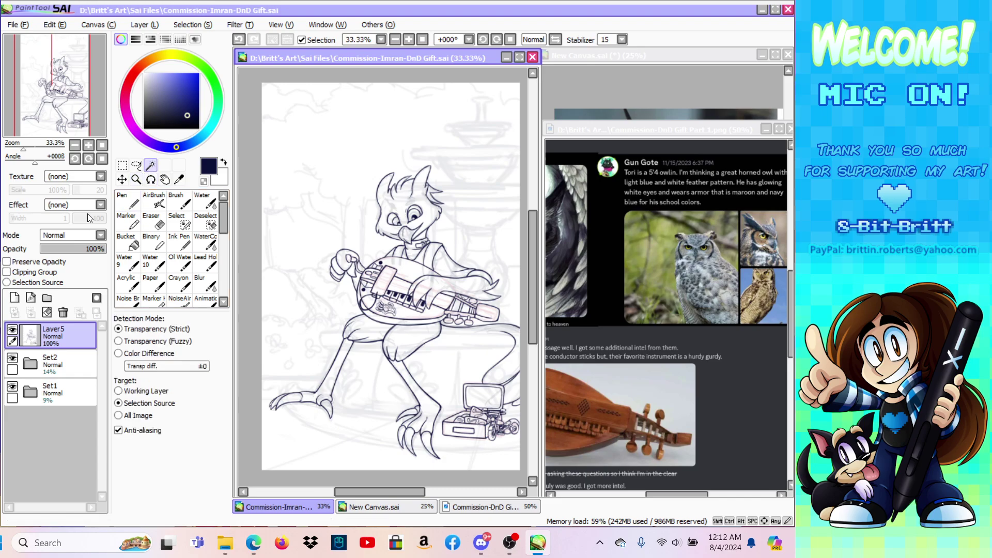
left_click(136, 179)
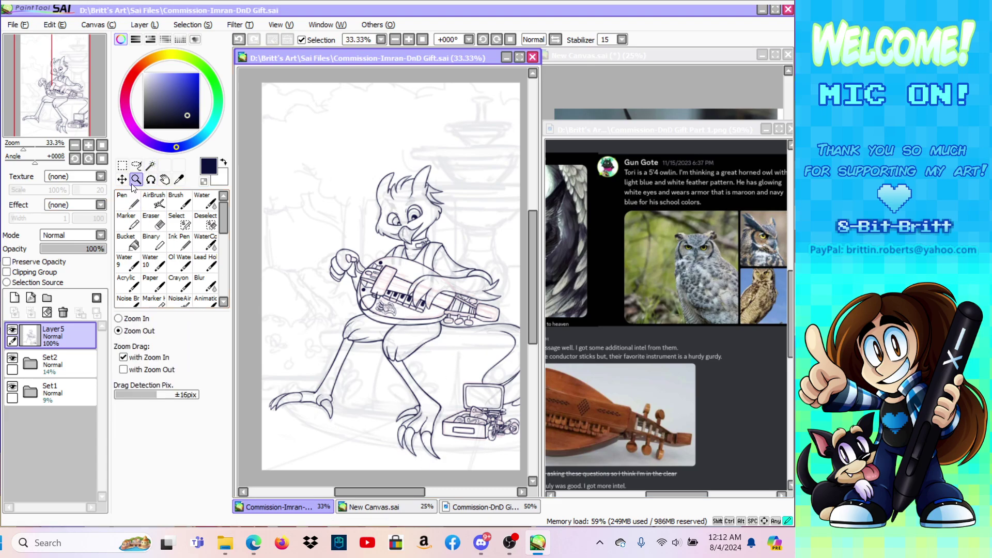
scroll(489, 360, "down", 1)
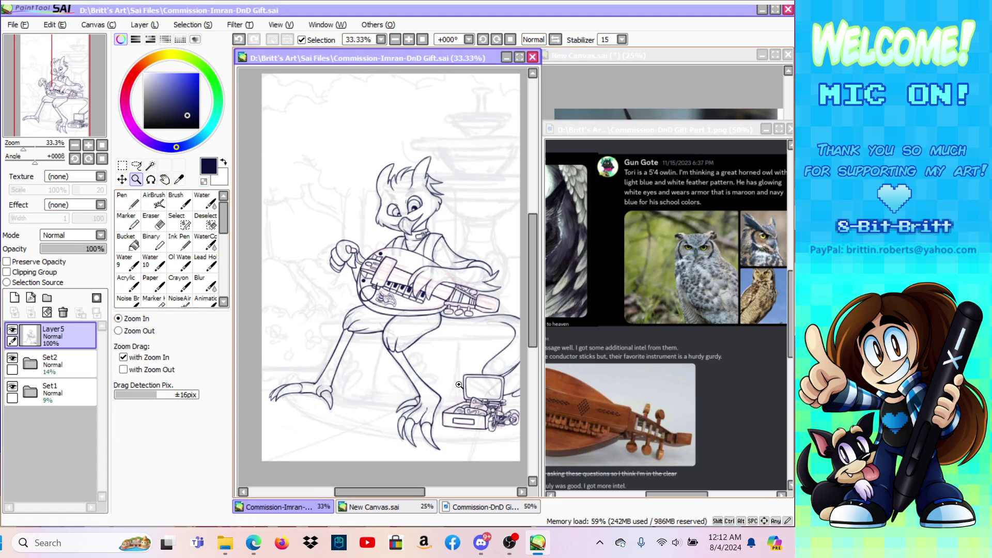
Step: Ink the tail's missing lower edge on Layer5 with the size 5 Brush, from the thigh to the tail's inner curve
left_click(480, 363)
left_click(487, 340)
left_click_drag(408, 492, 424, 489)
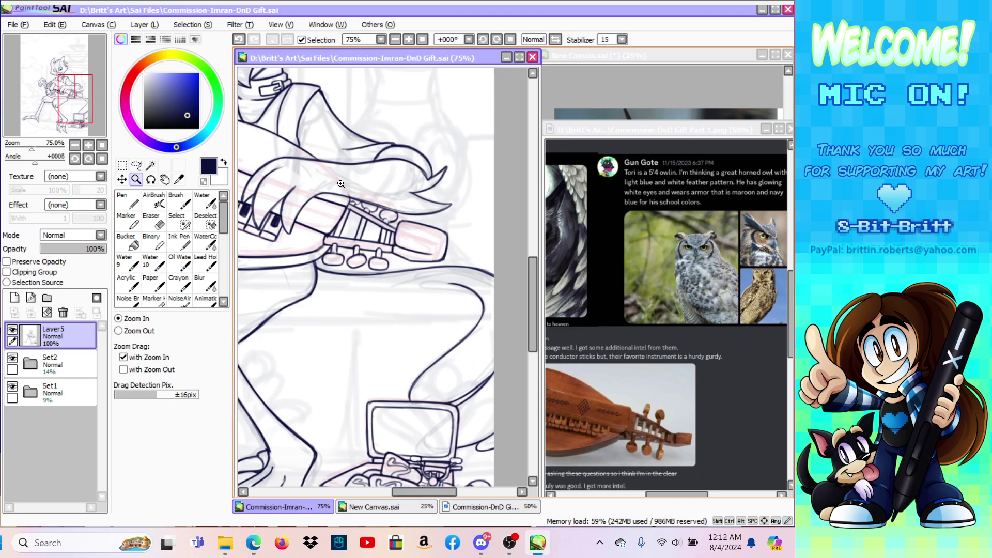
left_click(554, 38)
key("b")
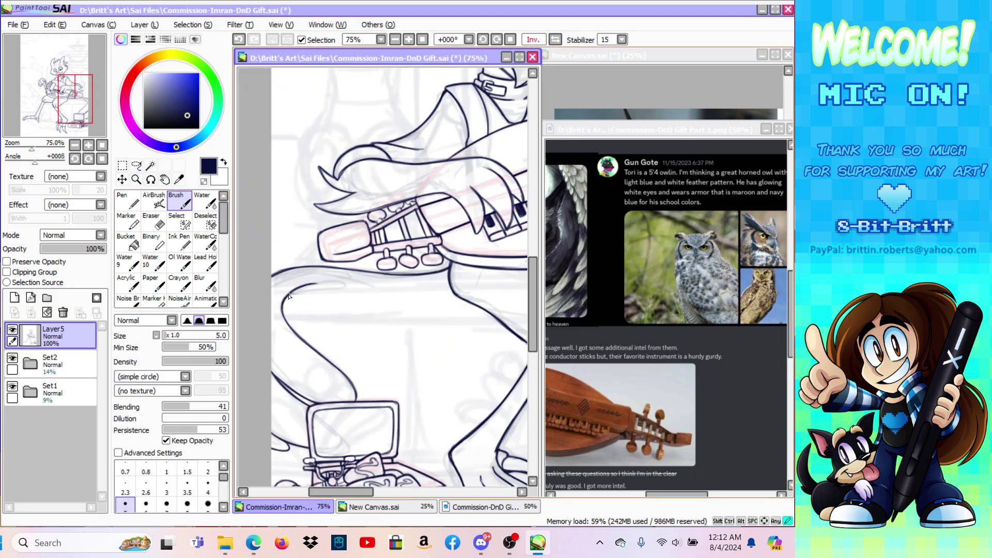
left_click(150, 180)
left_click_drag(310, 232, 298, 282)
left_click(179, 200)
left_click(238, 40)
left_click(238, 40)
left_click_drag(319, 343, 392, 285)
left_click_drag(353, 314, 437, 254)
left_click_drag(375, 300, 445, 248)
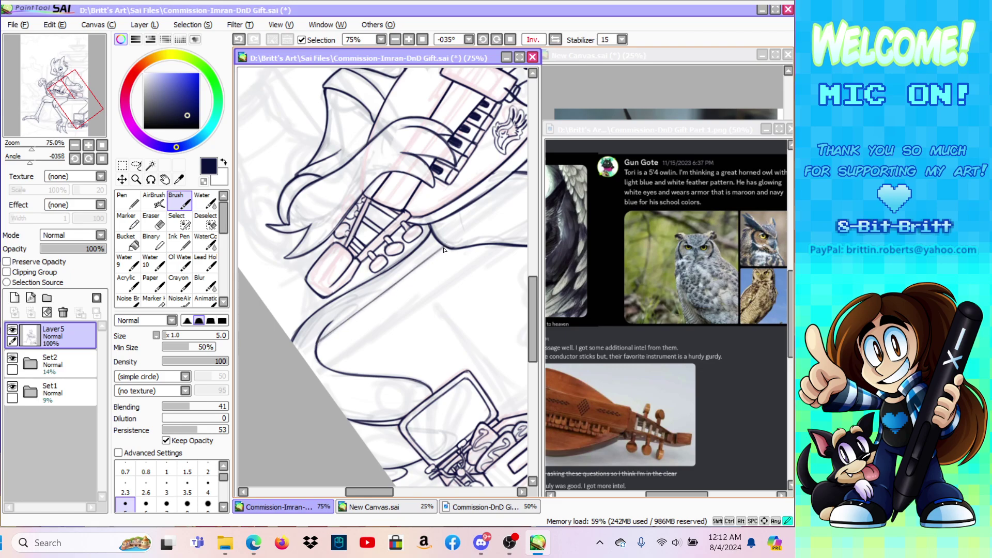
left_click(511, 38)
left_click(533, 39)
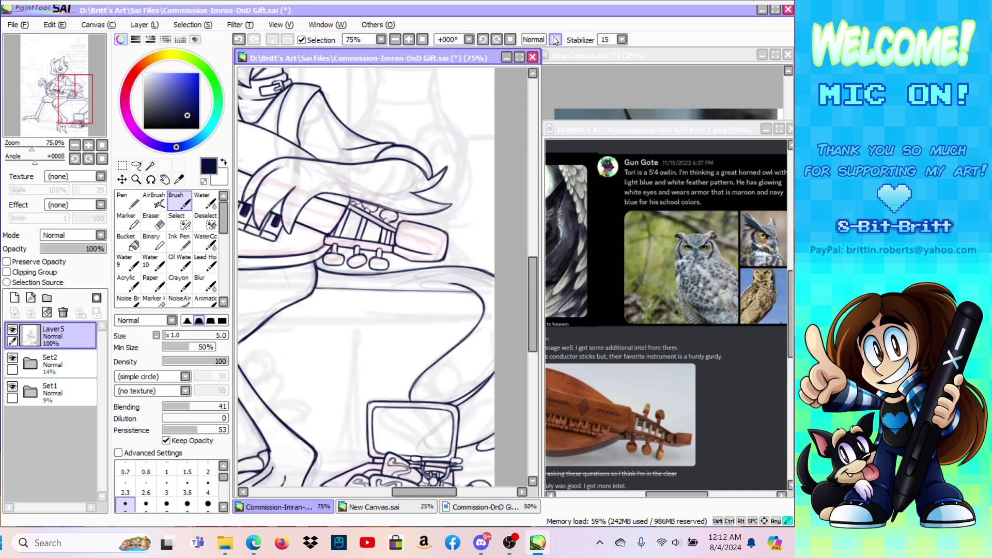
Step: Join the thigh end of the new tail line to the leg outline with the Brush
left_click(151, 180)
left_click_drag(305, 195, 248, 253)
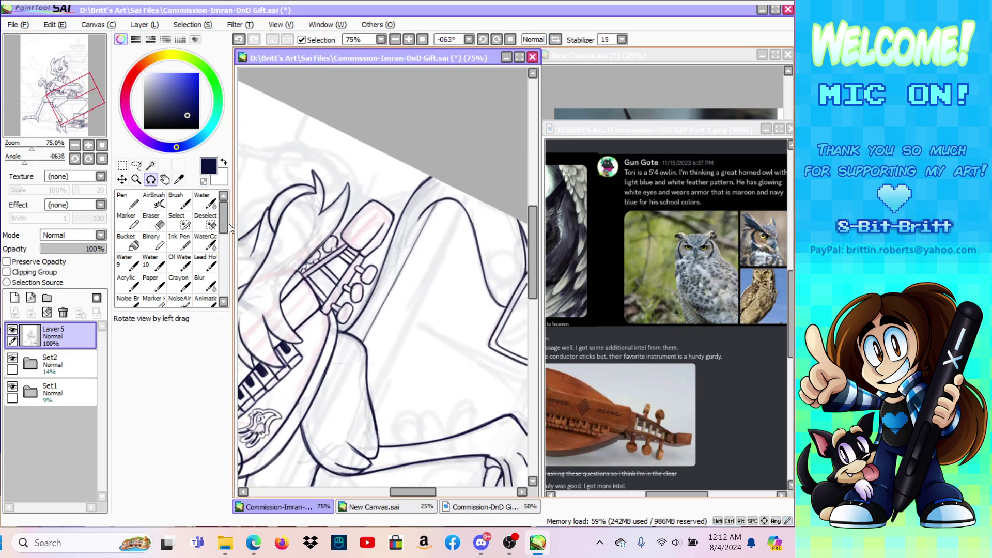
left_click_drag(248, 190, 239, 225)
left_click(182, 203)
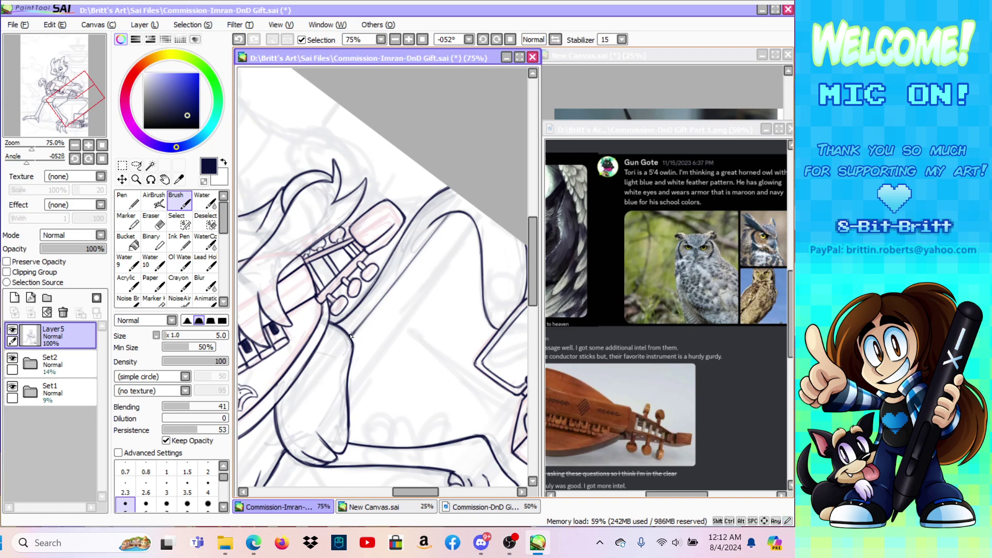
left_click(497, 39)
Step: Make Layer5 the selection source and magic-wand the background plus the enclosed gaps around the hurdy-gurdy's pegs and strings
left_click(150, 165)
left_click(57, 282)
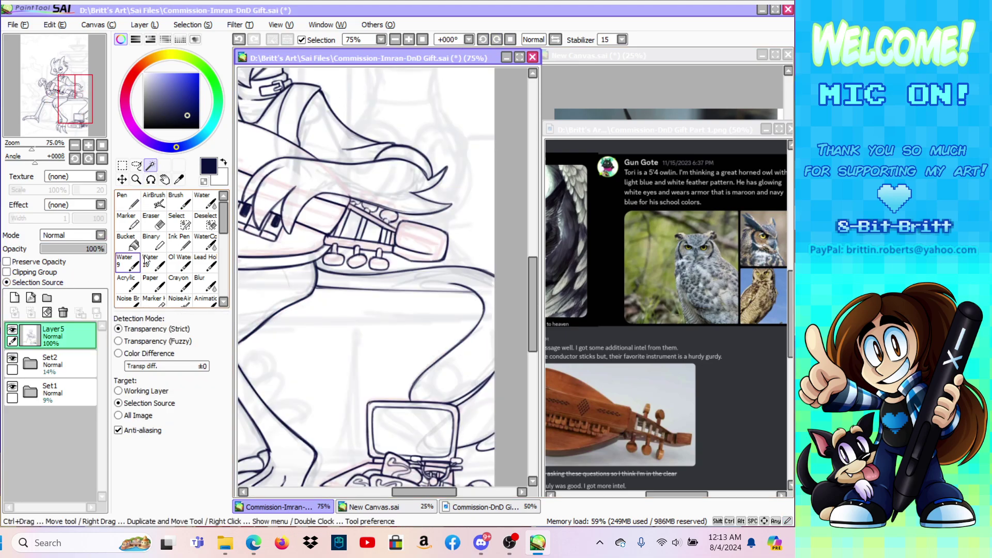
left_click(370, 321)
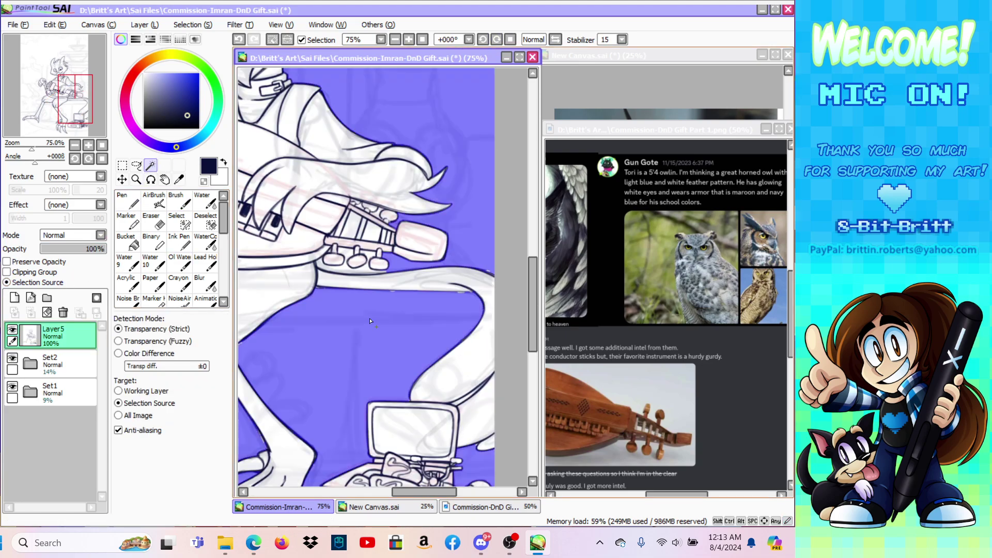
left_click(365, 269)
left_click(365, 231)
left_click(346, 234)
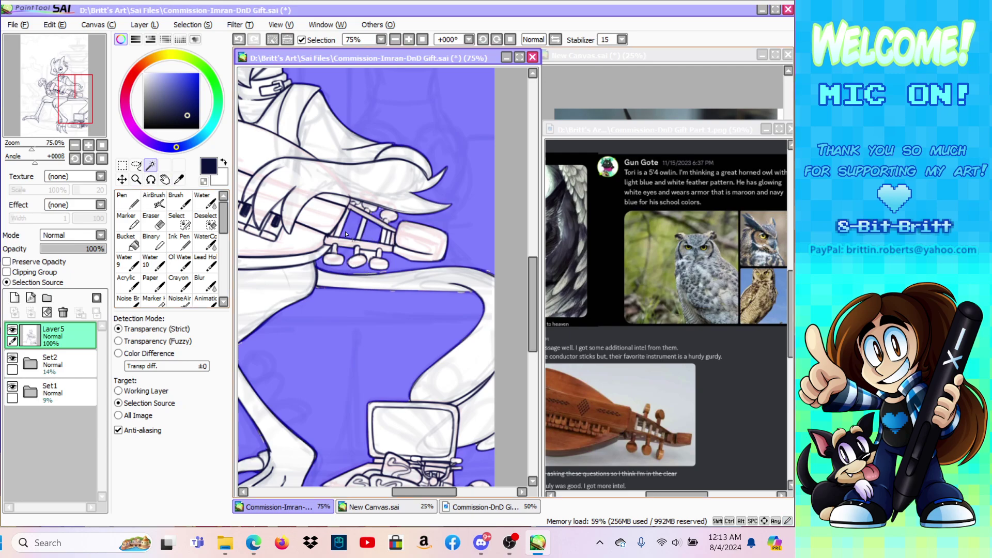
left_click(389, 241)
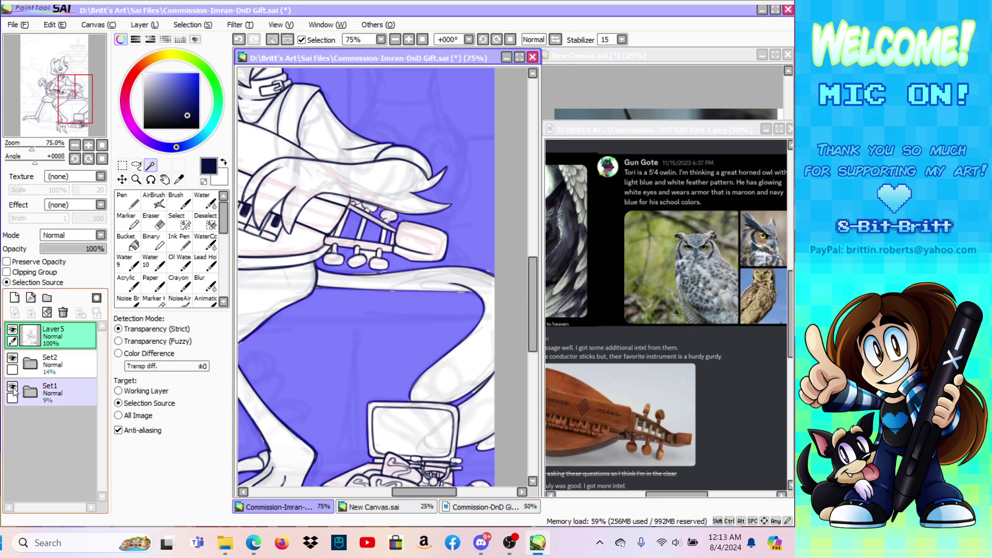
Step: Hide the Set2 sketch folder and invert the selection so it covers the character, instrument and case
left_click(13, 358)
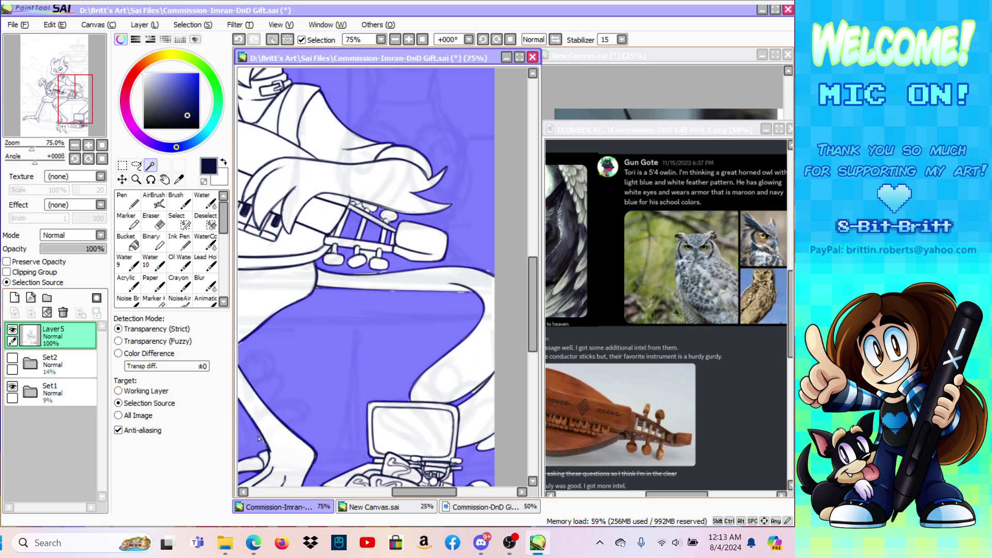
left_click_drag(432, 493, 377, 498)
left_click_drag(537, 278, 531, 224)
left_click(135, 179)
left_click(118, 330)
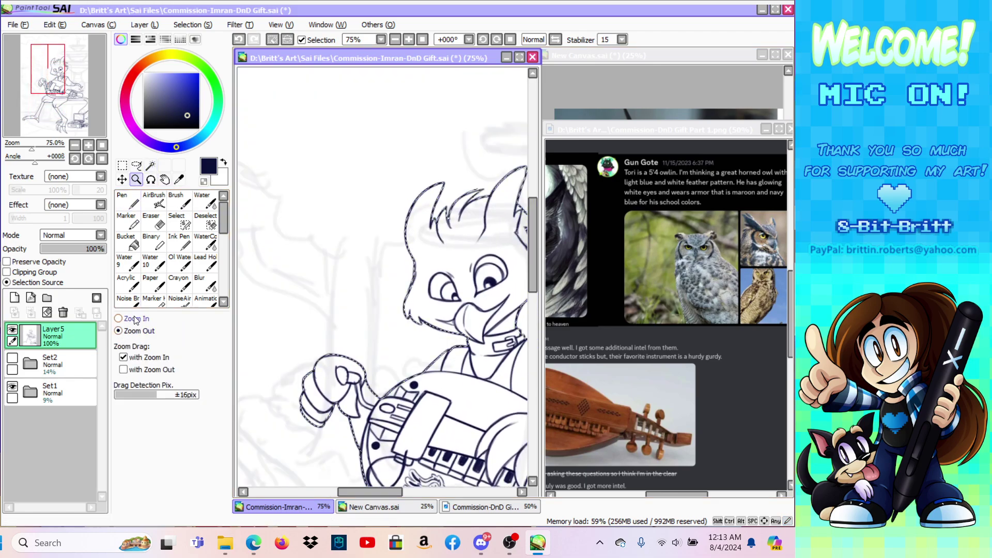
left_click(360, 169)
left_click(363, 170)
left_click(194, 25)
left_click(196, 49)
Step: Add a new layer beneath Layer5, fill the selected figure with a muted grey-blue, and clear the selection
left_click(145, 25)
left_click(147, 35)
left_click(162, 86)
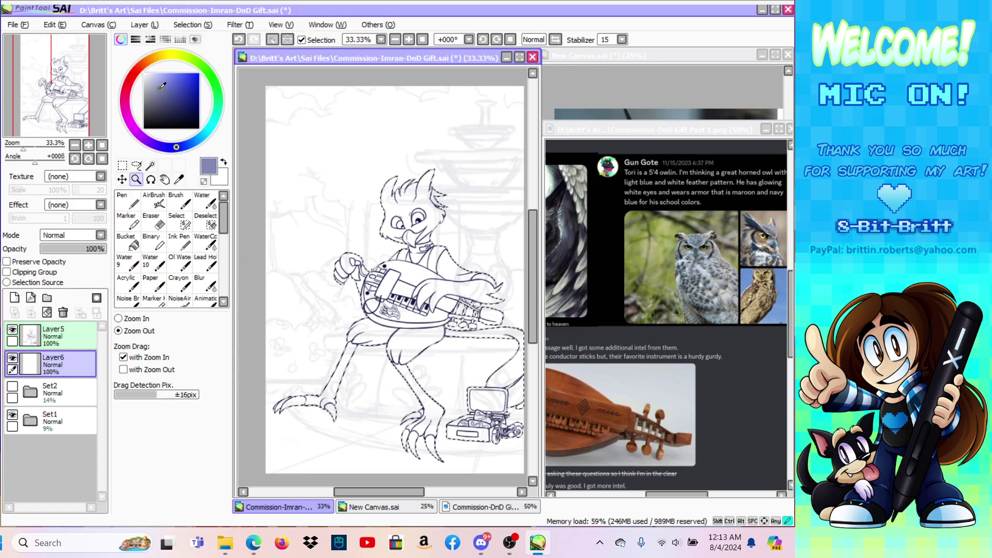
left_click(161, 88)
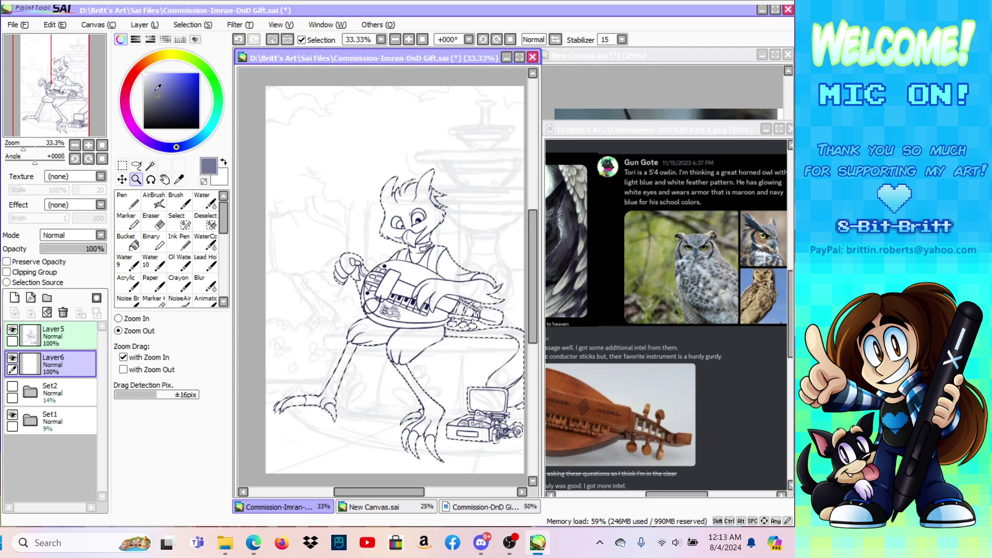
left_click(145, 25)
left_click(149, 162)
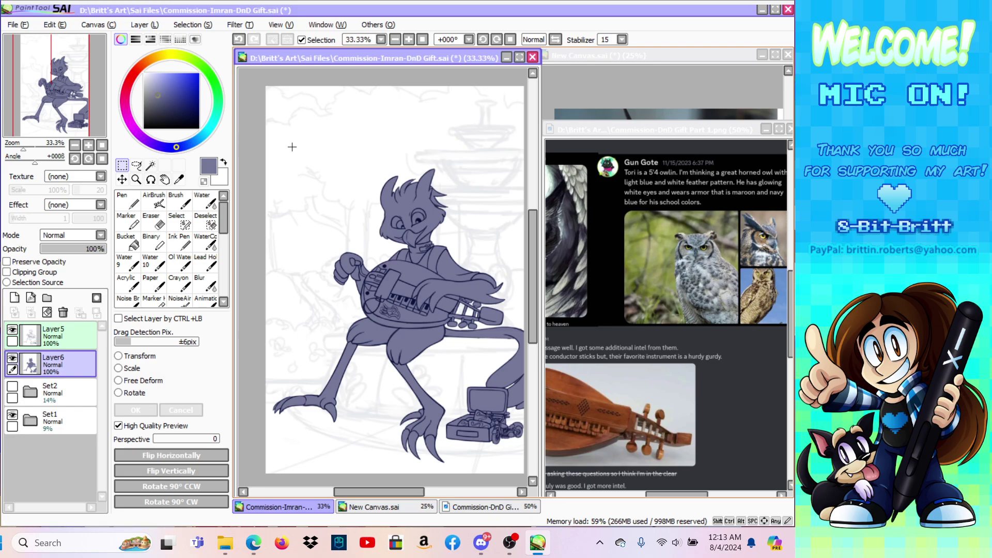
Step: Clean up the base fill's edges around the owl's head feathers using the transparent Pen at size 8
left_click(135, 179)
double_click(434, 181)
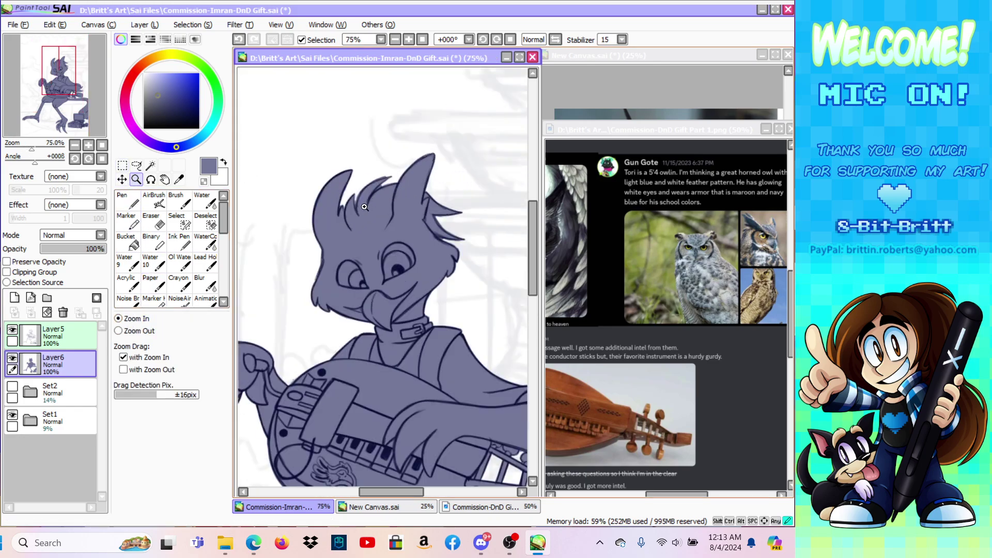
double_click(367, 207)
left_click(128, 201)
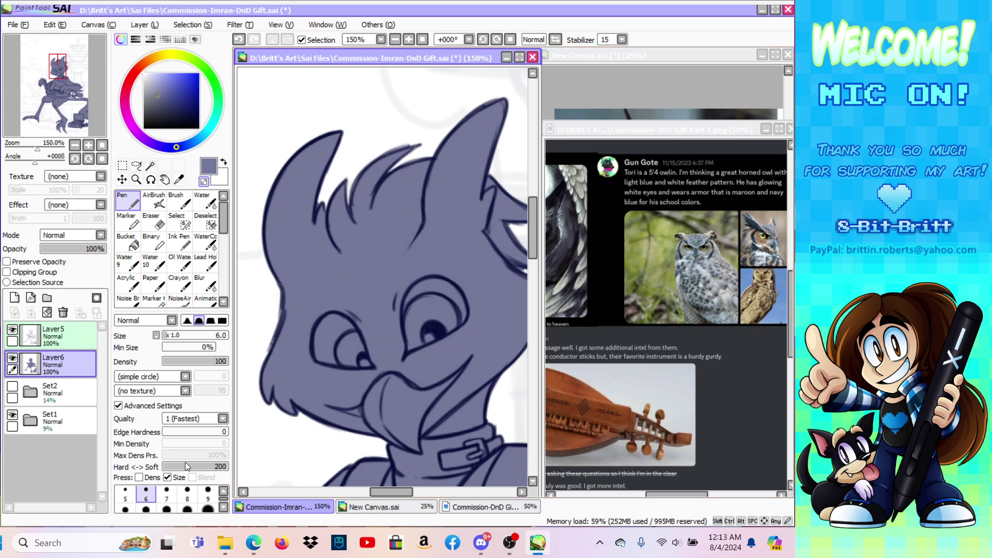
left_click(187, 495)
left_click_drag(379, 491, 400, 491)
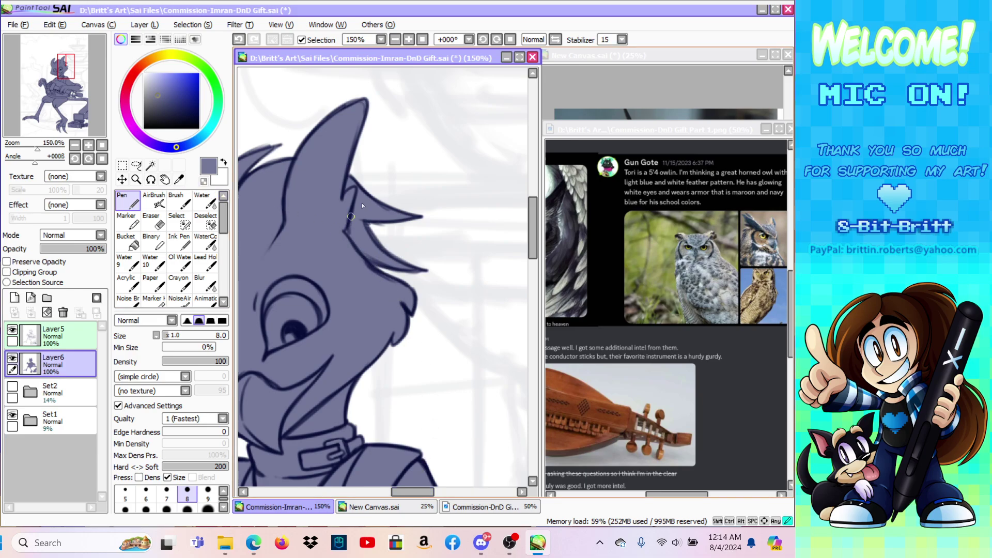
Step: Erase the base fill spilling along the hurdy-gurdy and tail, including the narrow gap above the open case
left_click_drag(535, 253, 537, 332)
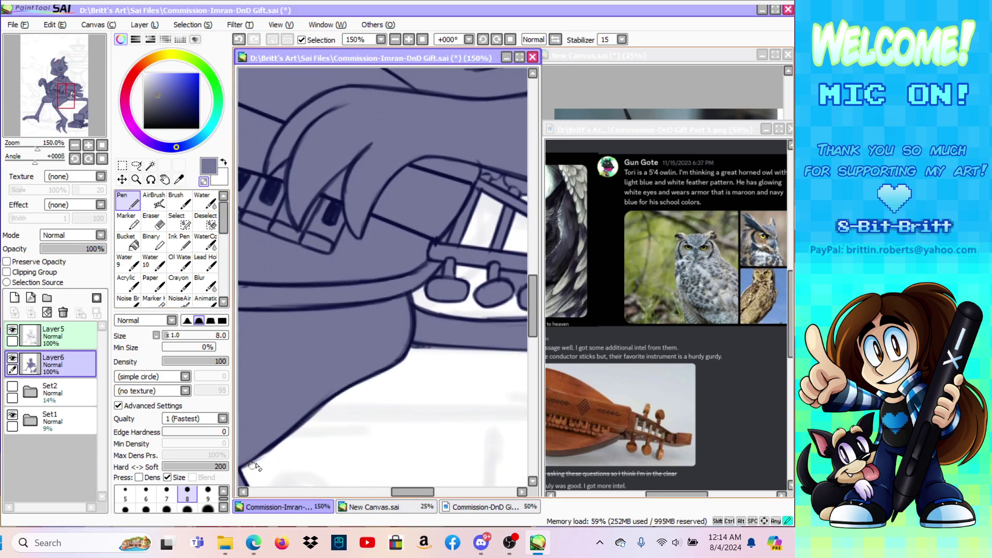
left_click_drag(428, 491, 454, 491)
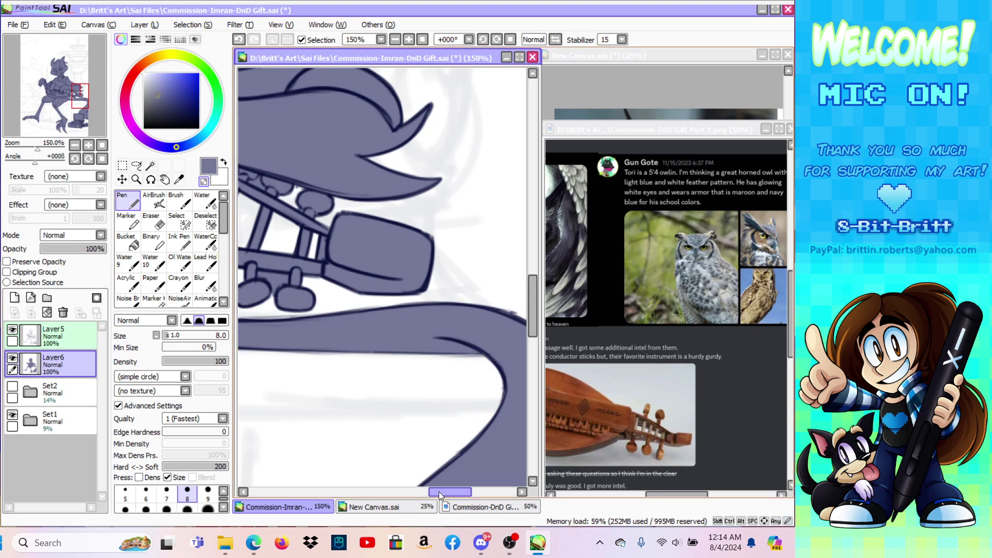
left_click_drag(441, 491, 453, 492)
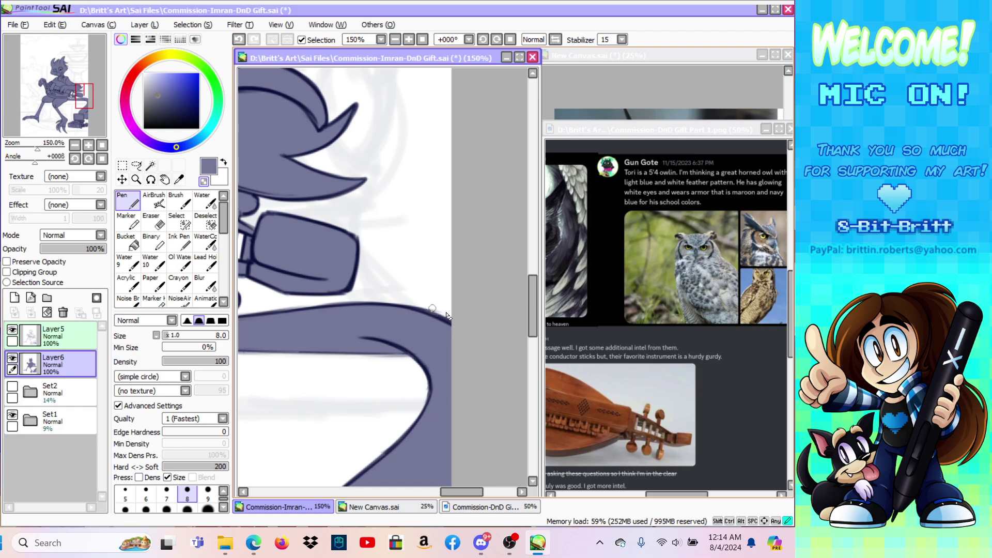
left_click_drag(531, 317, 533, 355)
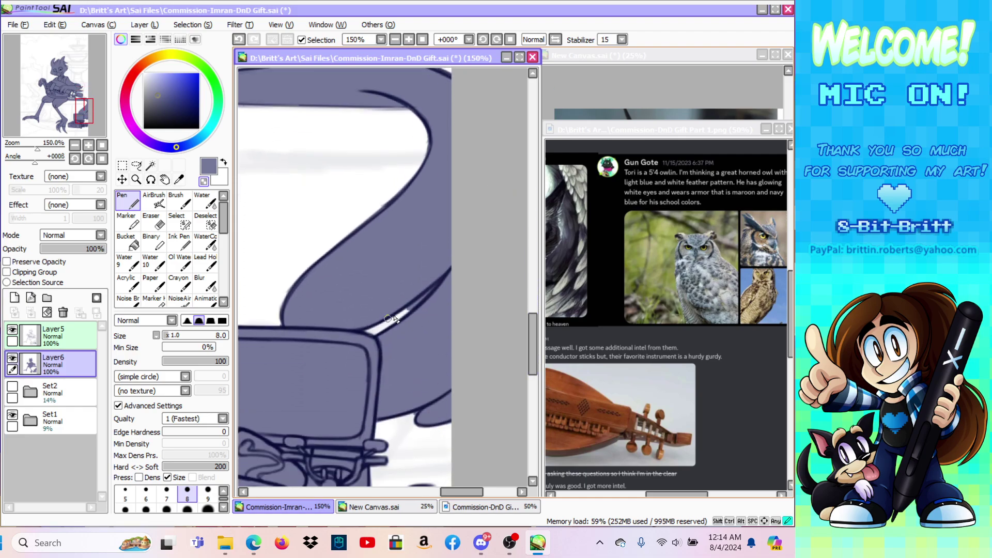
left_click_drag(406, 314, 444, 281)
left_click_drag(532, 357, 531, 380)
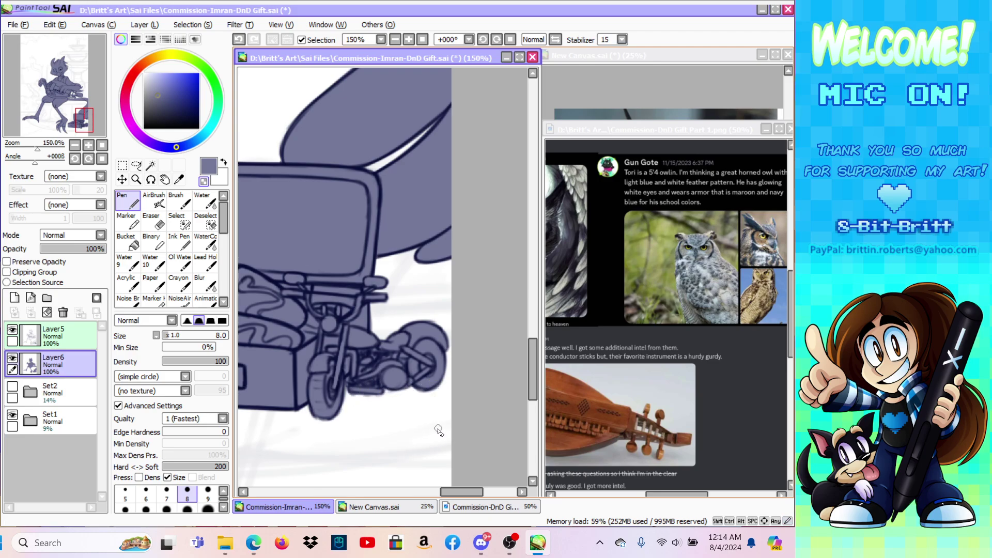
Step: Clean up the base fill's edges around the case, the motorcycle and both clawed feet
mouse_move(460, 491)
left_mouse_down()
mouse_move(434, 505)
mouse_move(448, 497)
left_mouse_up()
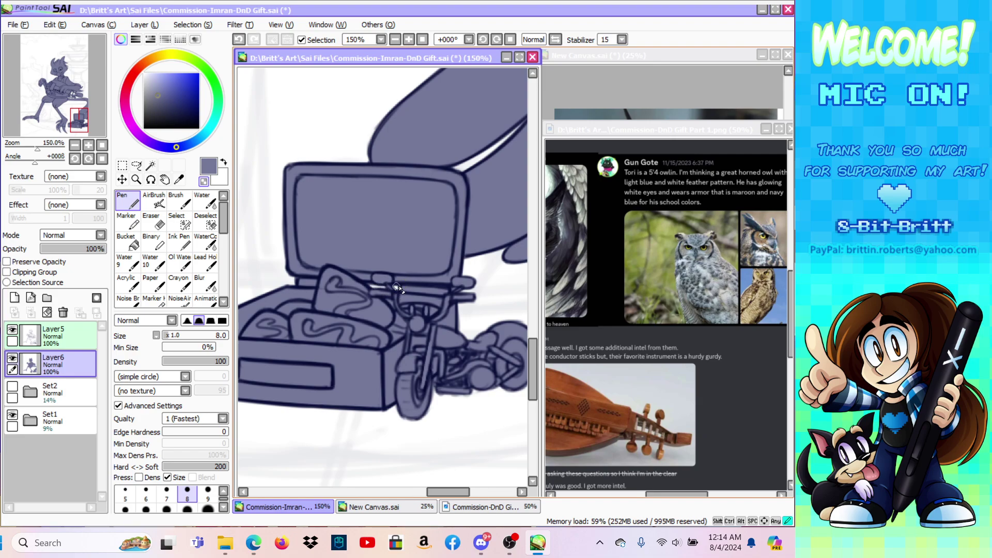
left_click_drag(451, 491, 407, 507)
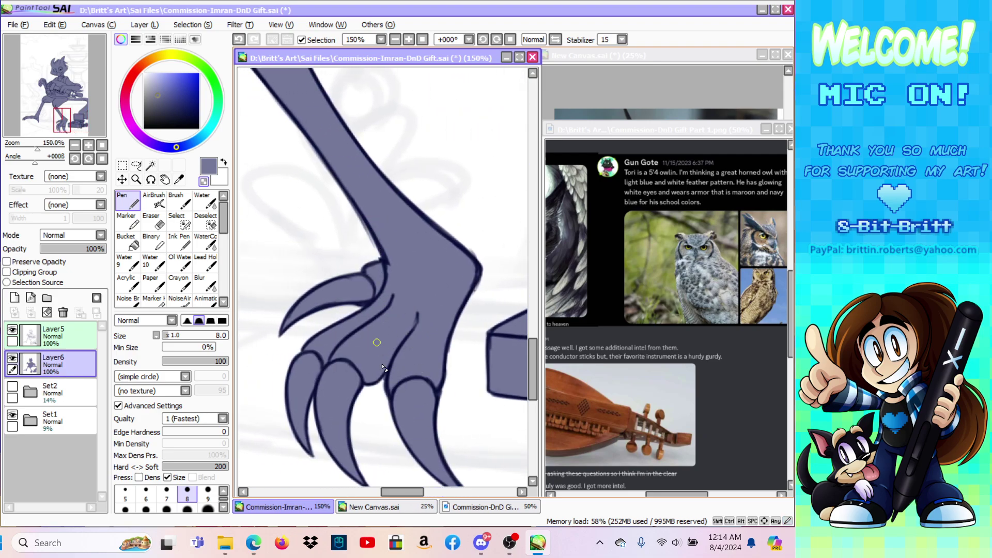
left_click_drag(407, 492, 320, 509)
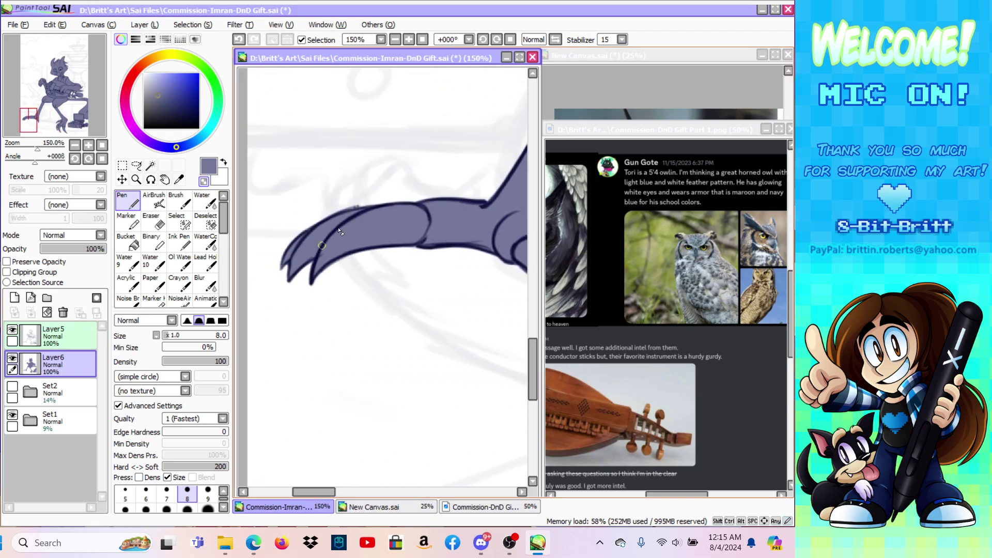
Step: Save the drawing with the cleaned-up character fill
left_click(136, 180)
left_click(119, 331)
left_click(276, 372)
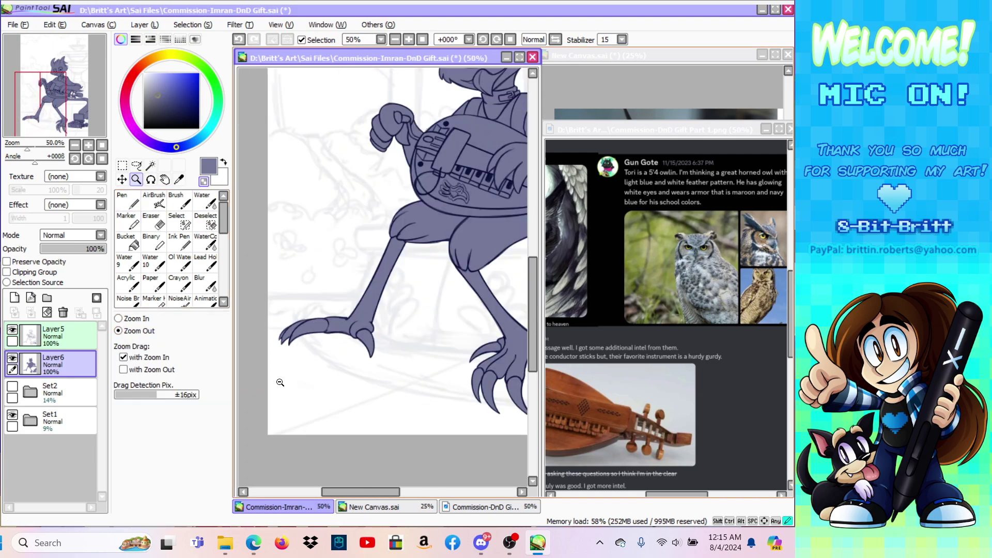
left_click(413, 279)
left_click(135, 319)
left_click(370, 256)
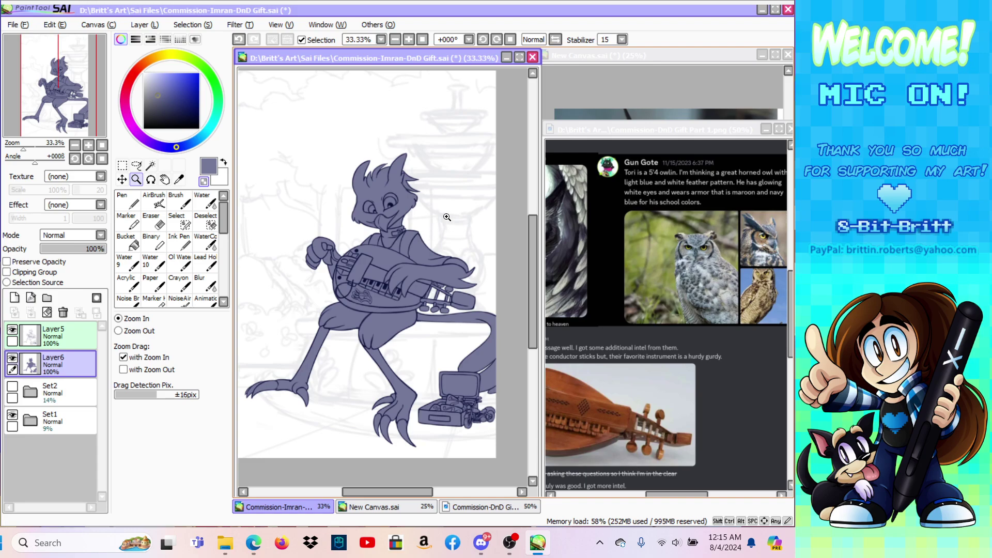
left_click(15, 24)
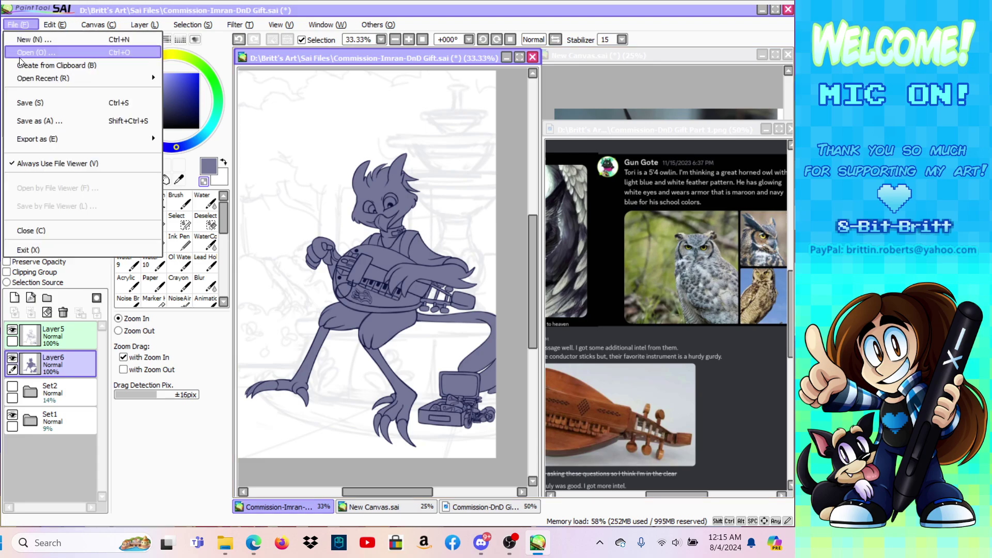
left_click(23, 105)
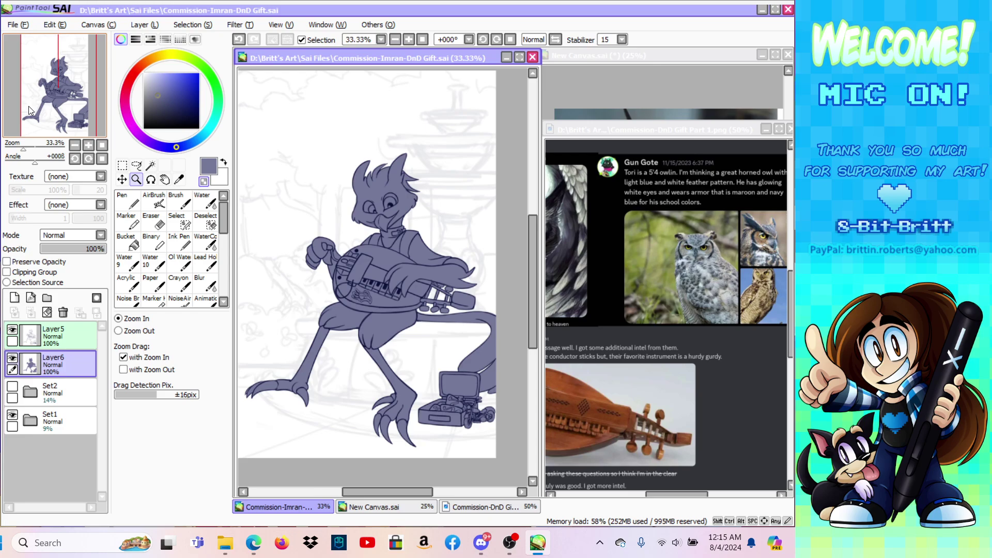
Step: Create a new layer and place it beneath the Set1 folder at the bottom of the layer stack
scroll(532, 328, "up", 2)
left_click_drag(411, 491, 408, 492)
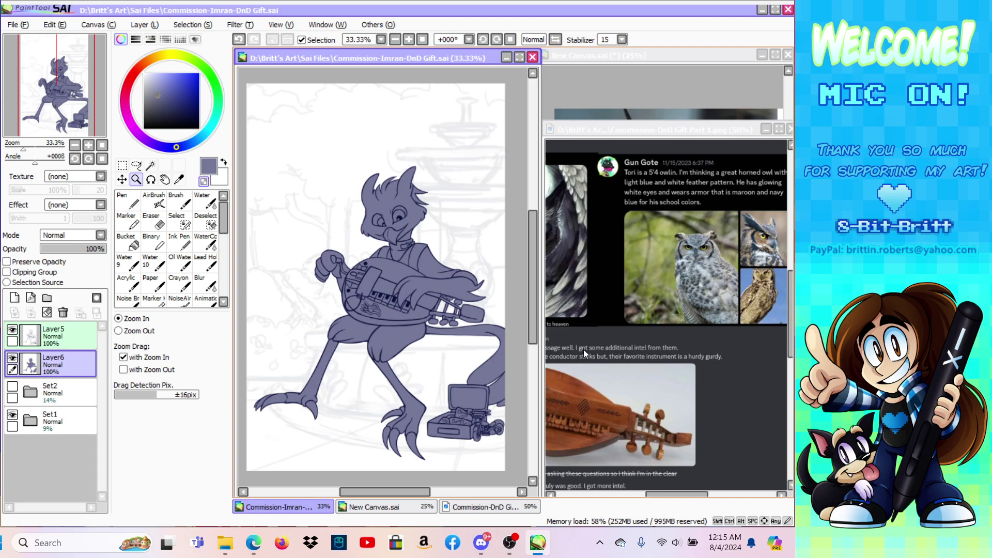
left_click(59, 420)
left_click(144, 24)
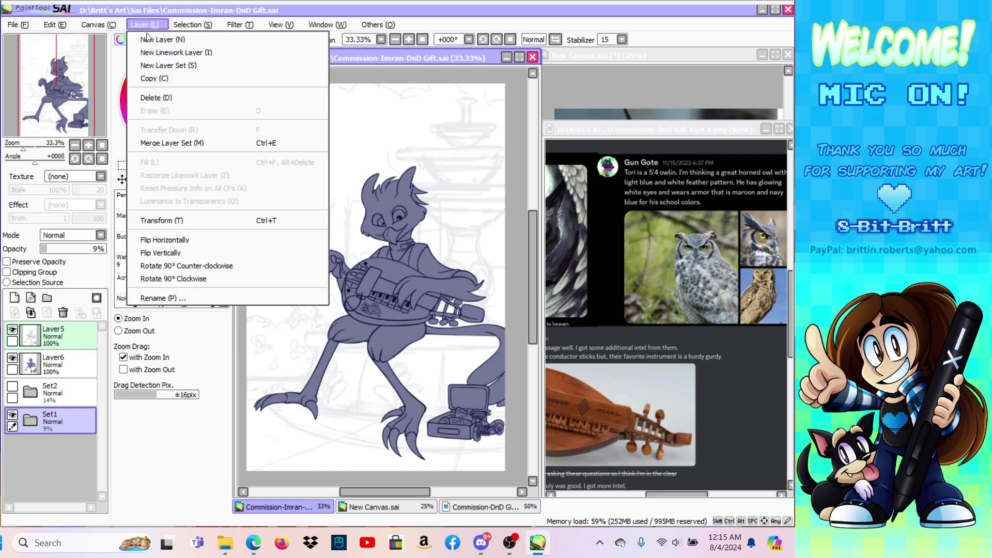
left_click(150, 35)
left_click_drag(66, 435, 65, 458)
Step: Choose a light periwinkle blue, select the whole canvas and fill the new bottom layer with it
left_click(159, 79)
left_click(185, 145)
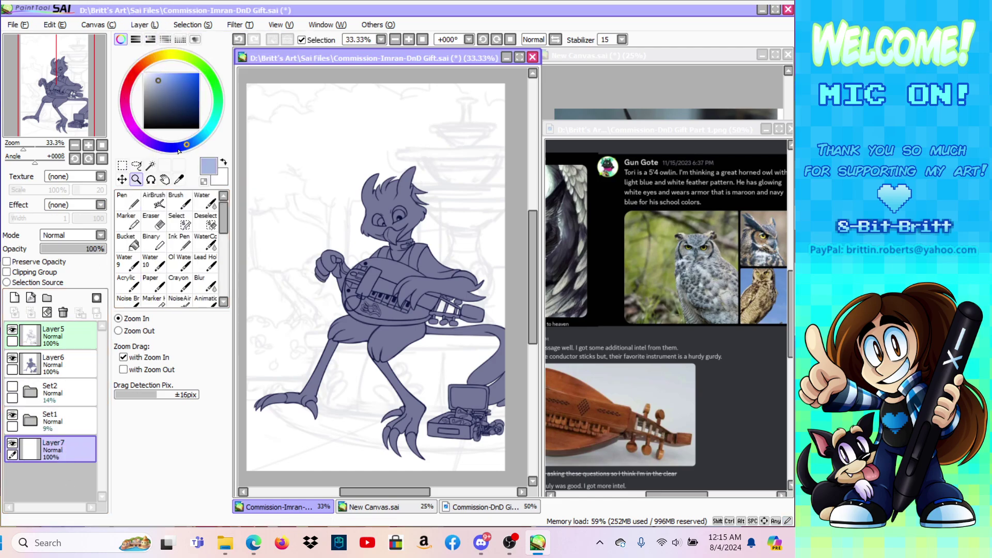
left_click(122, 166)
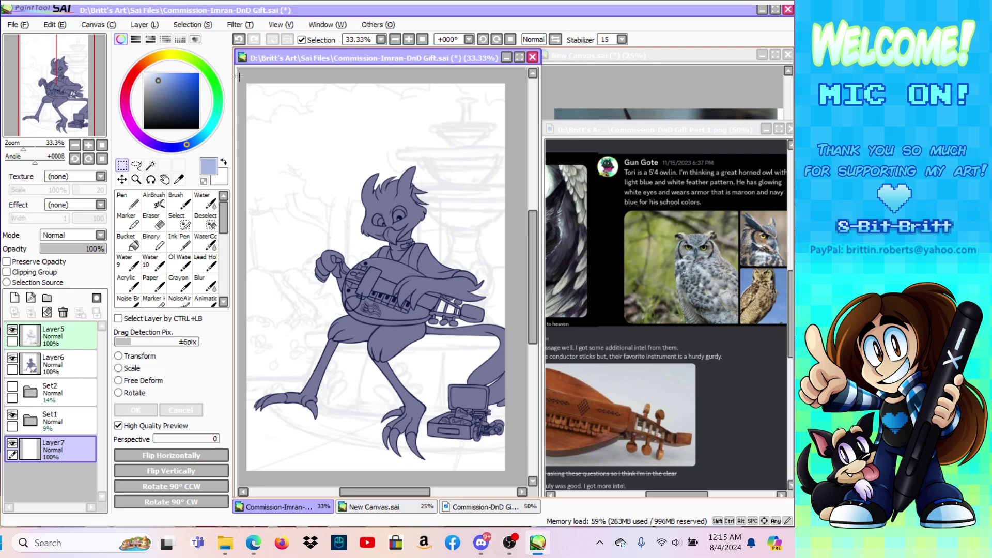
left_click_drag(239, 75, 532, 471)
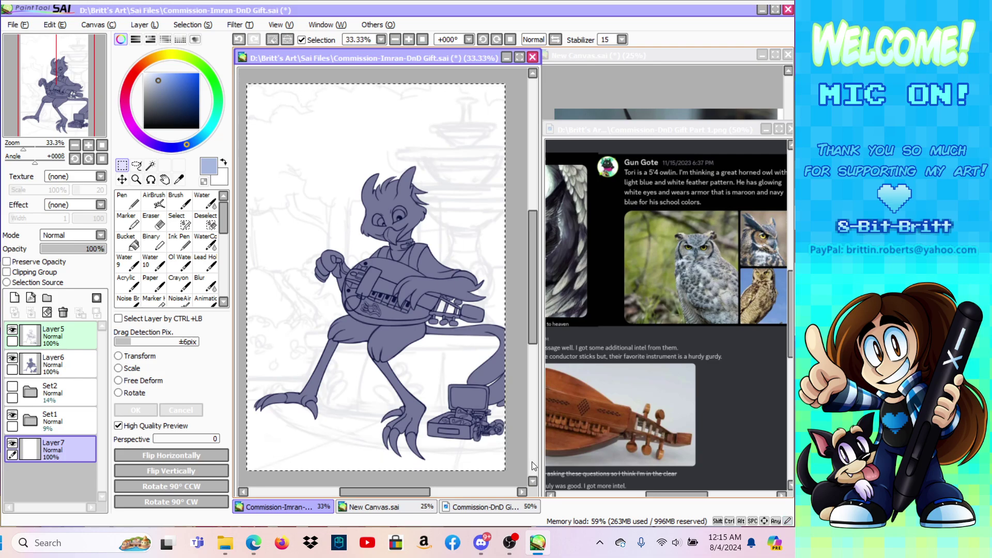
left_click(143, 25)
left_click(144, 157)
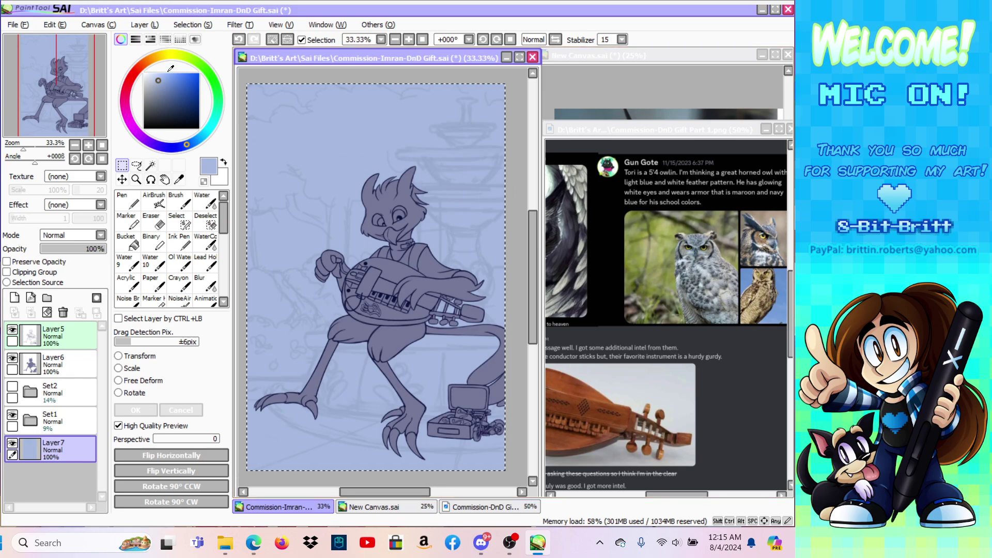
Step: Refill the background layer with a paler sky blue, clear the selection and save the drawing
left_click(156, 76)
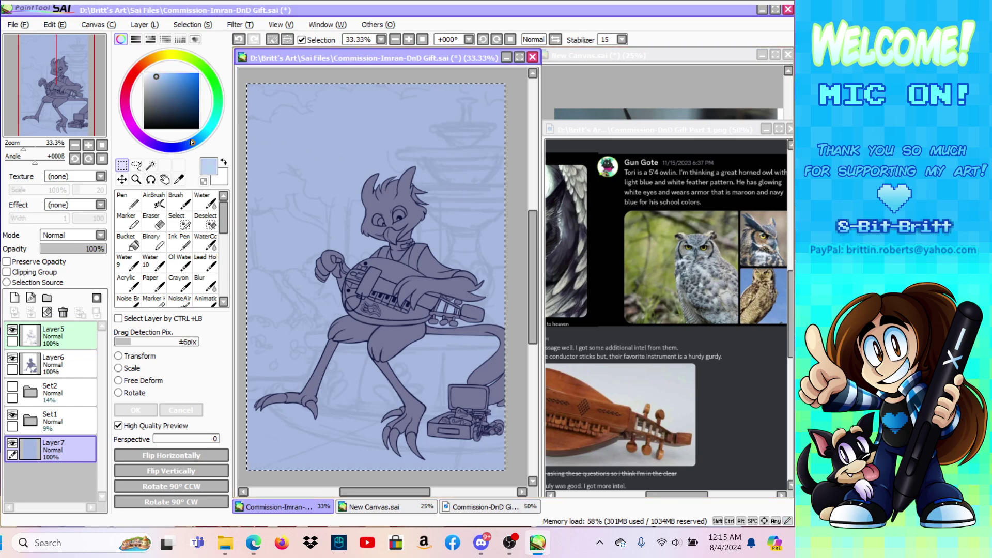
left_click(153, 27)
left_click(141, 158)
key("ctrl+d")
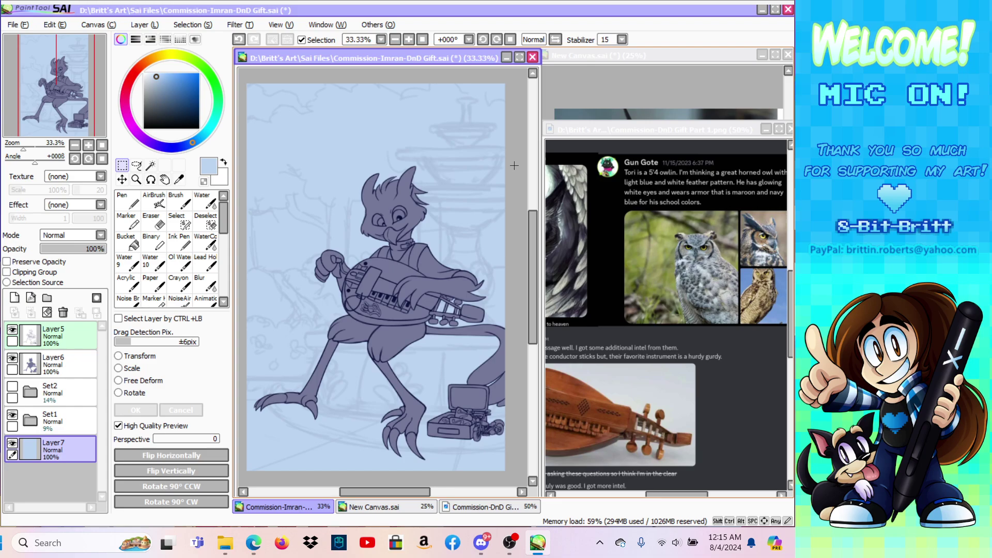
left_click(17, 24)
left_click(26, 67)
Step: Close the Commission-DnD Gift Part 1 reference and New Canvas without saving, and maximize the commission drawing's window
left_click_drag(694, 129, 645, 129)
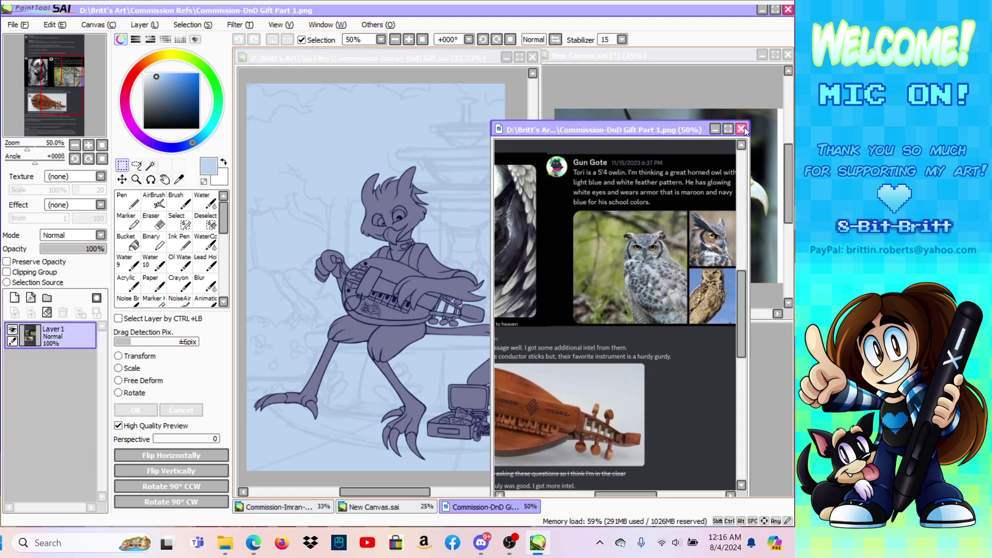
left_click(741, 129)
left_click(715, 51)
left_click(787, 55)
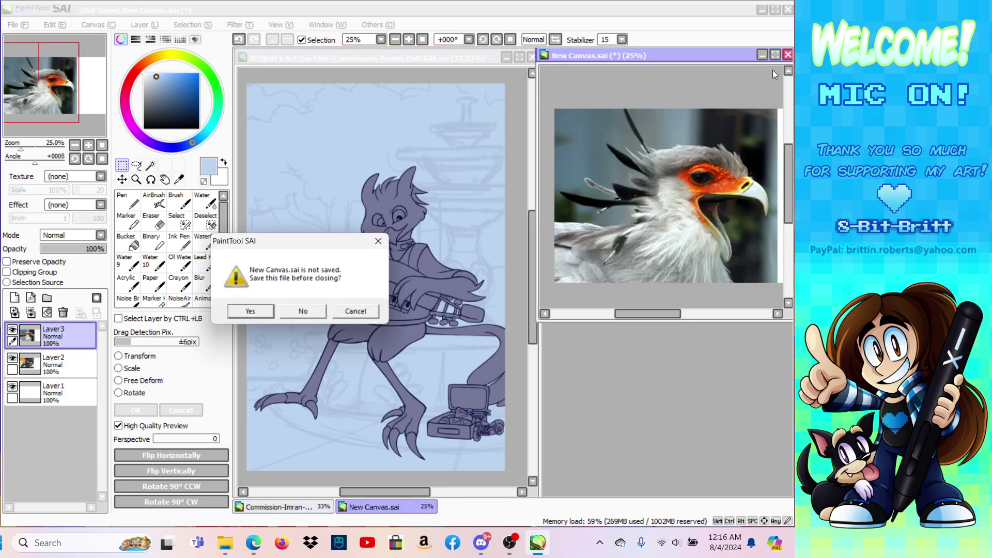
left_click(310, 312)
left_click(519, 57)
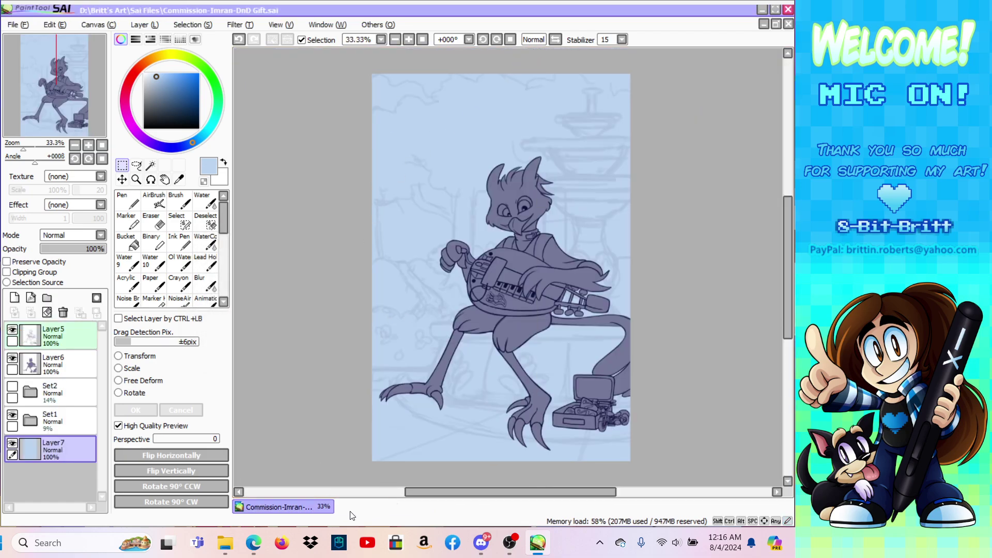
Step: Switch to the Edge window with the secretary bird image search and close the enlarged picture
left_click(255, 548)
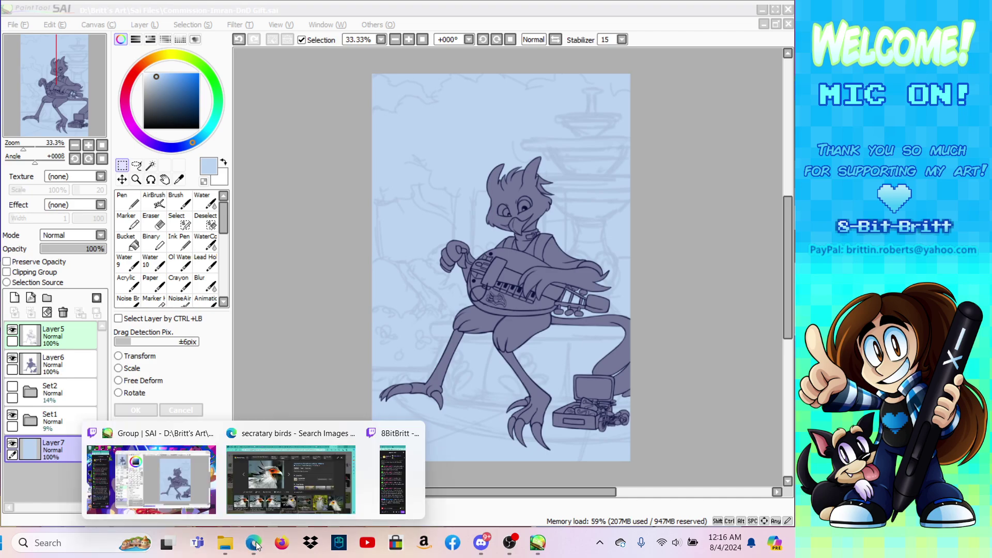
left_click(284, 439)
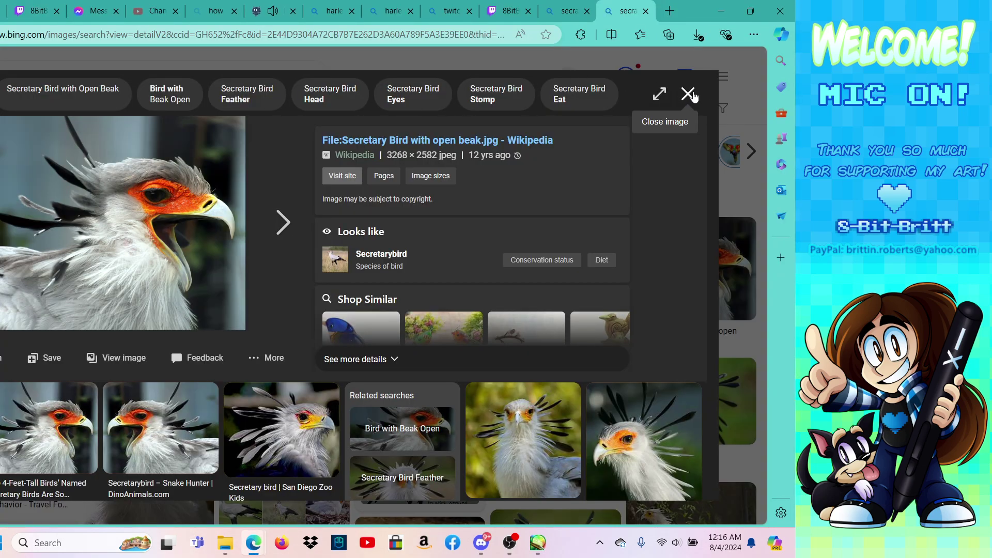
left_click(688, 93)
Step: Replace the query with "rain world survivor" and search for images
left_click(186, 72)
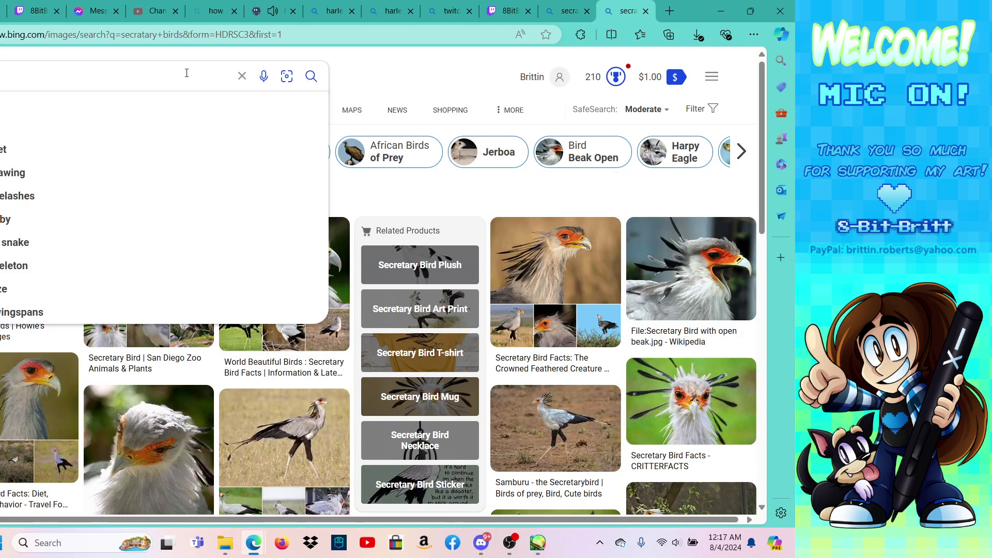
key("BackSpace")
key("BackSpace")
key("BackSpace")
key("BackSpace")
key("BackSpace")
key("BackSpace")
key("BackSpace")
key("BackSpace")
key("BackSpace")
key("BackSpace")
key("BackSpace")
key("BackSpace")
key("BackSpace")
key("BackSpace")
type("f")
key("BackSpace")
type("hain world surv")
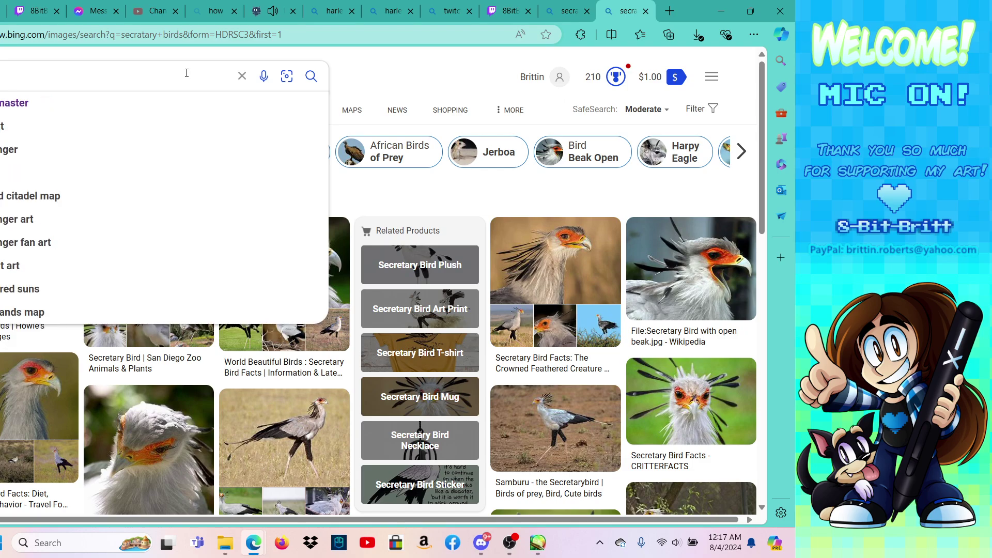
type("i")
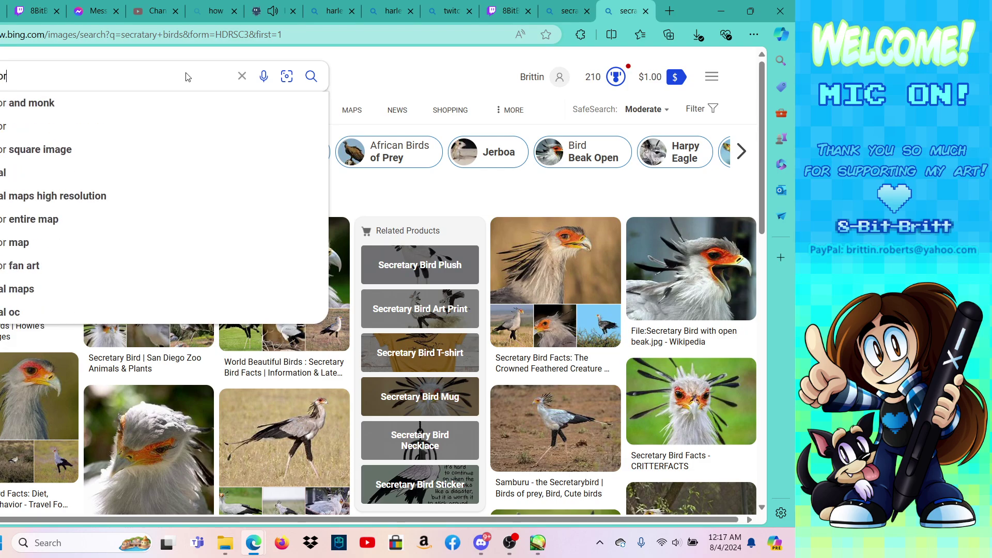
key("Return")
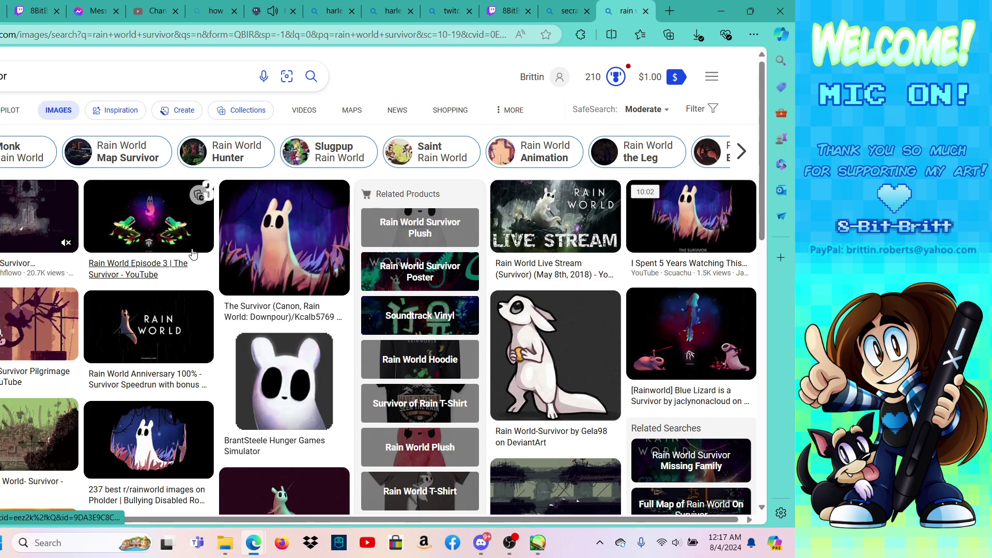
Step: Open the Survivor slugcat image from the Rain World Wiki on Fandom in the enlarged viewer
left_click(284, 238)
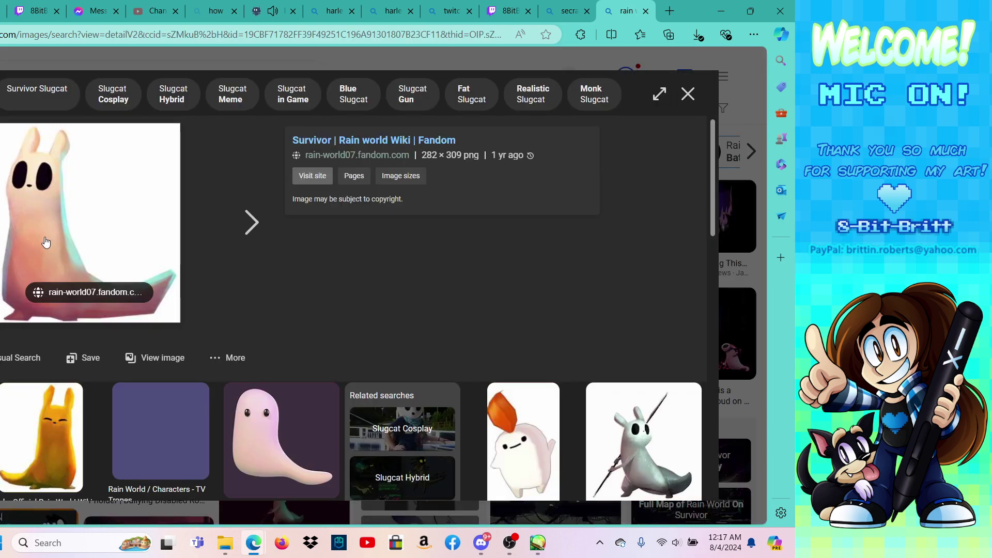
right_click(46, 246)
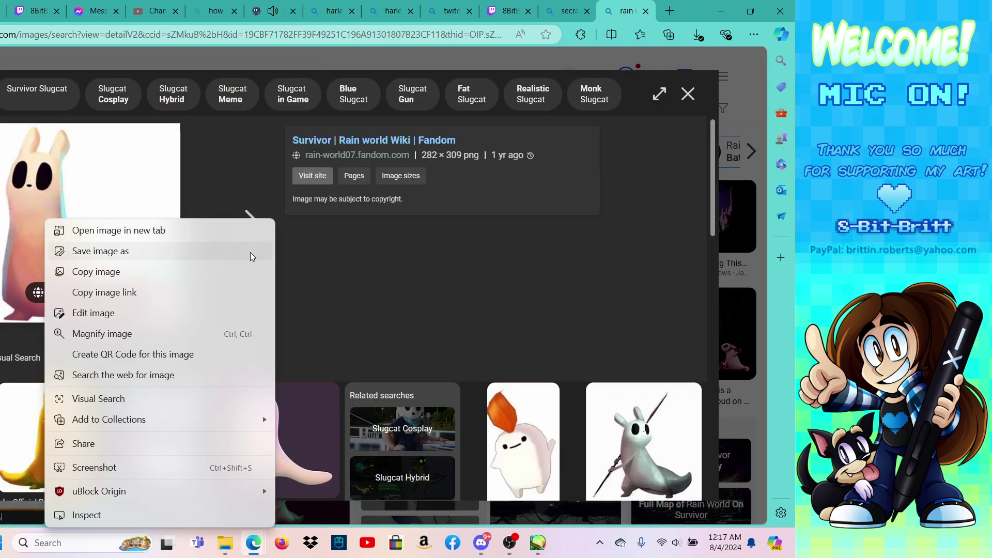
left_click(385, 250)
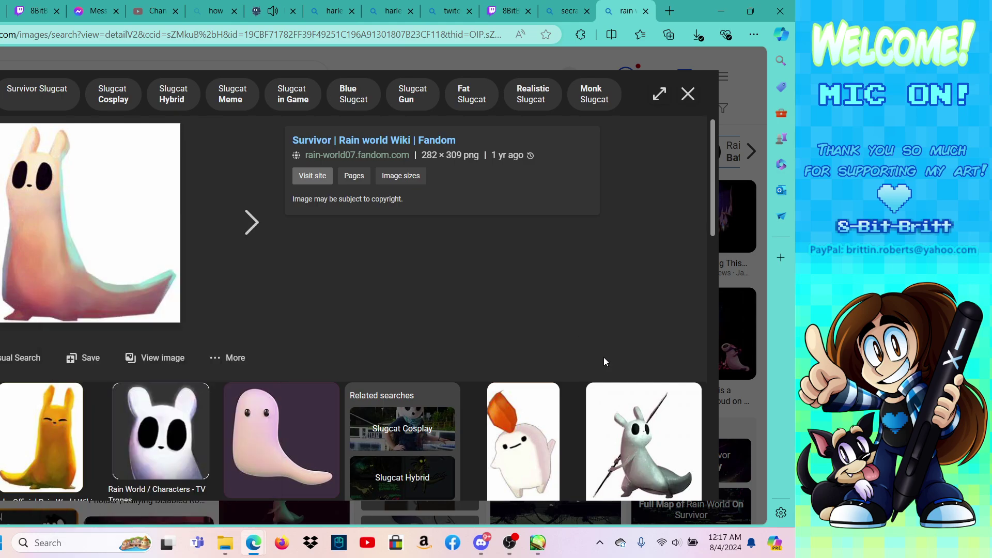
Step: Open the DeviantArt slugcat image with the spear on a transparent background and copy it
left_click(637, 441)
right_click(153, 261)
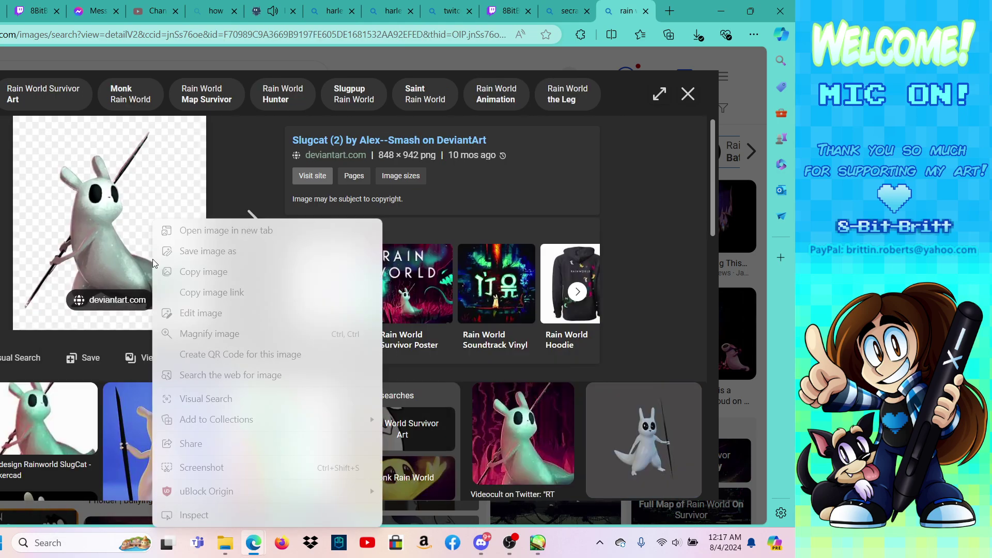
left_click(209, 264)
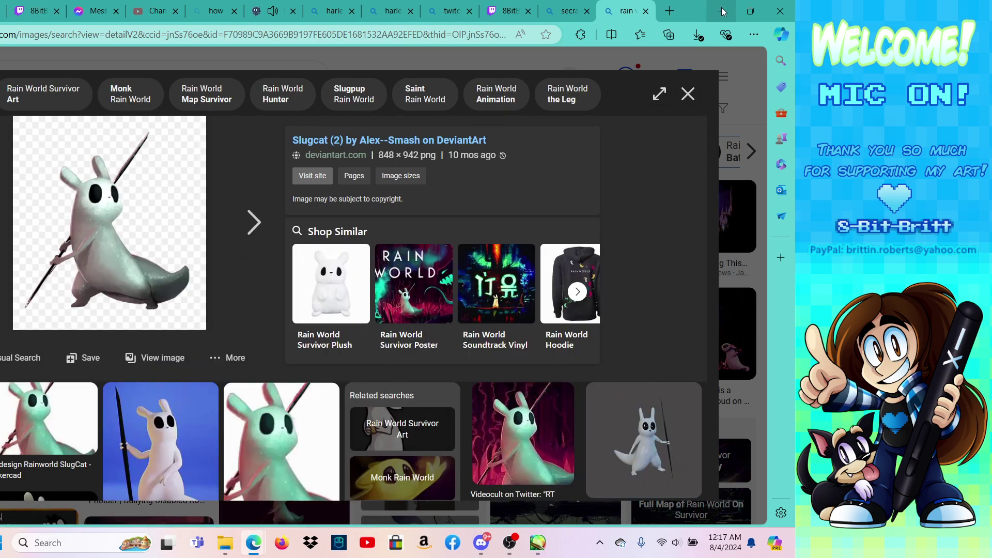
Step: Switch to PaintTool SAI, create a new canvas, and paste the copied slugcat image onto it
key("alt+Tab")
left_click(19, 25)
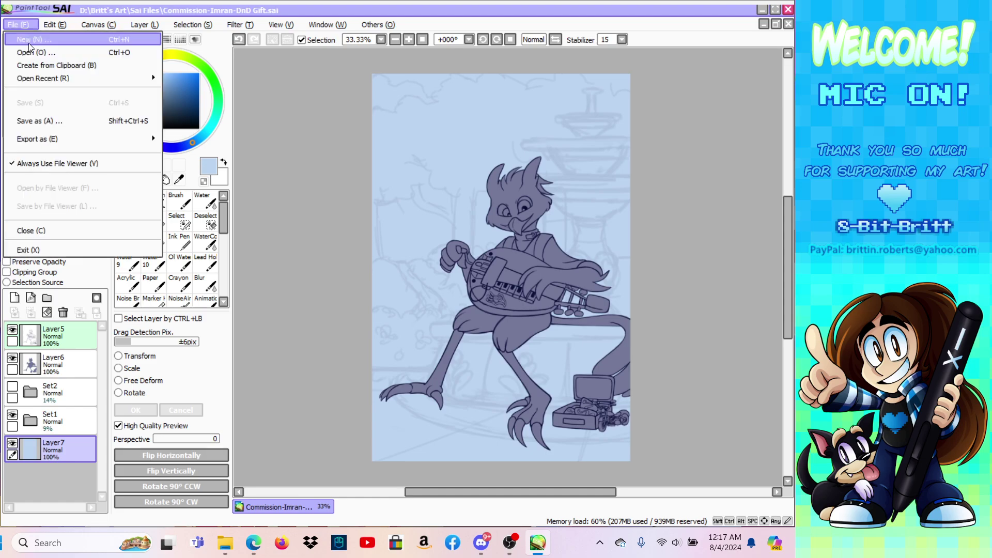
left_click(20, 36)
left_click(262, 247)
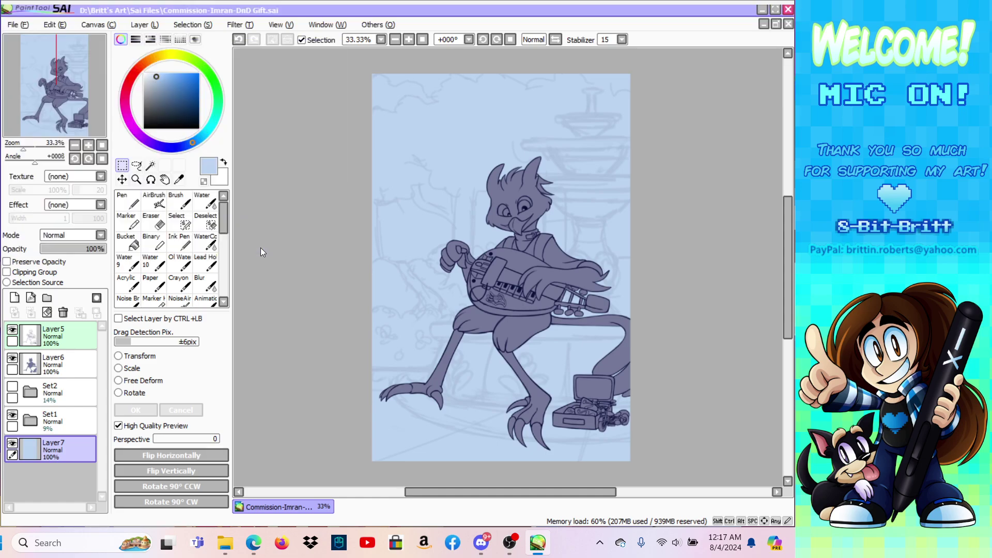
left_click(55, 25)
left_click(62, 97)
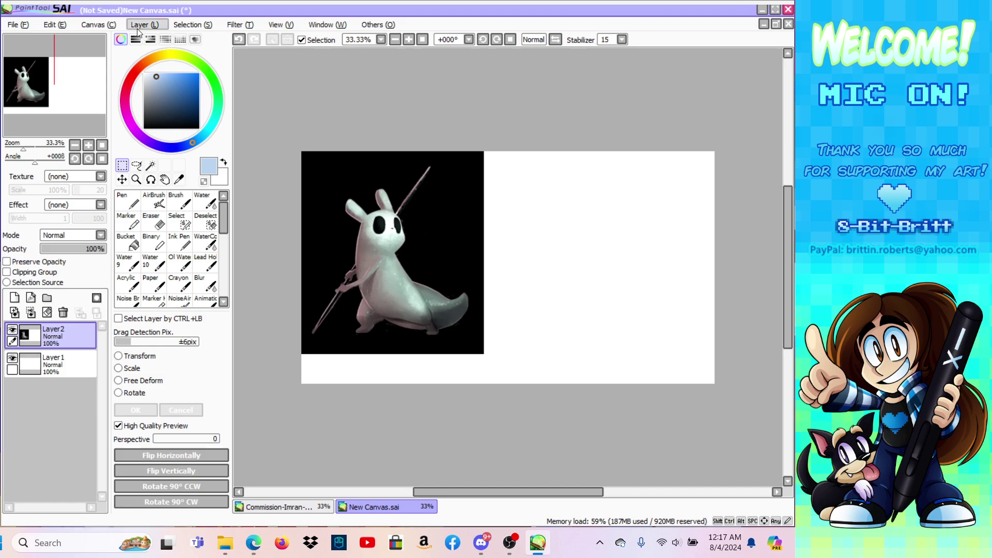
Step: Resize the canvas to 1700 by 1700 pixels and move the pasted slugcat image to the canvas's upper-left corner
left_click(96, 25)
left_click(126, 46)
type("1700")
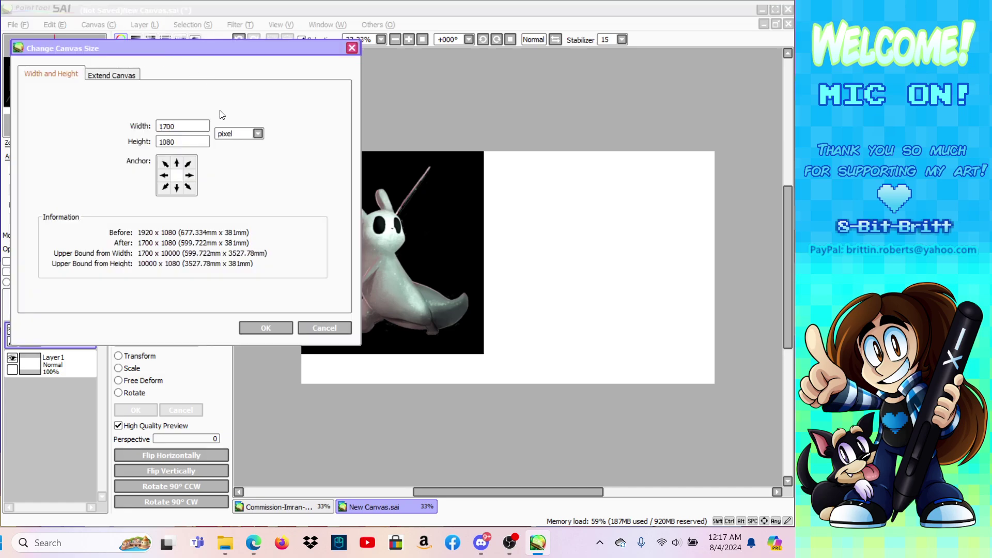
key("Tab")
type("1700")
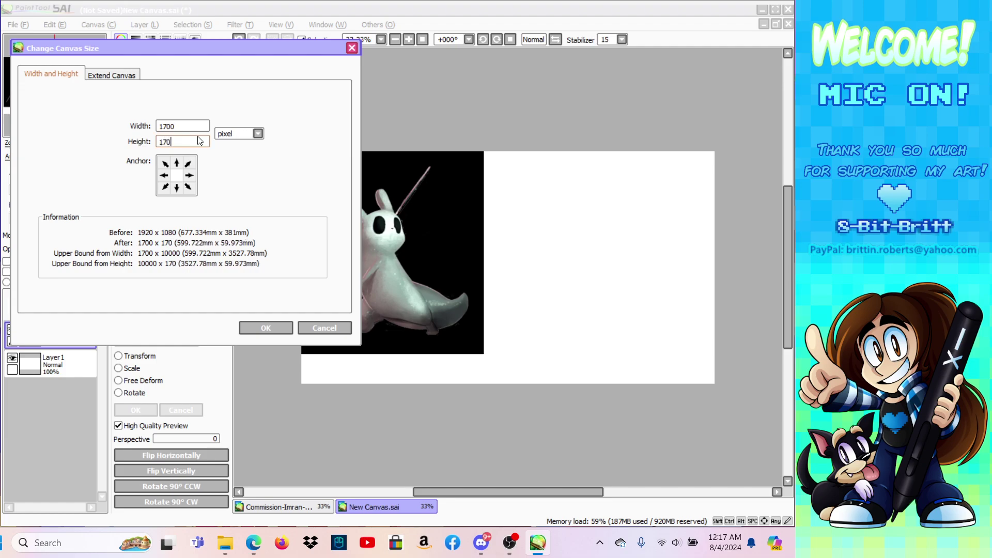
key("Return")
left_click(122, 180)
left_click_drag(414, 208, 409, 127)
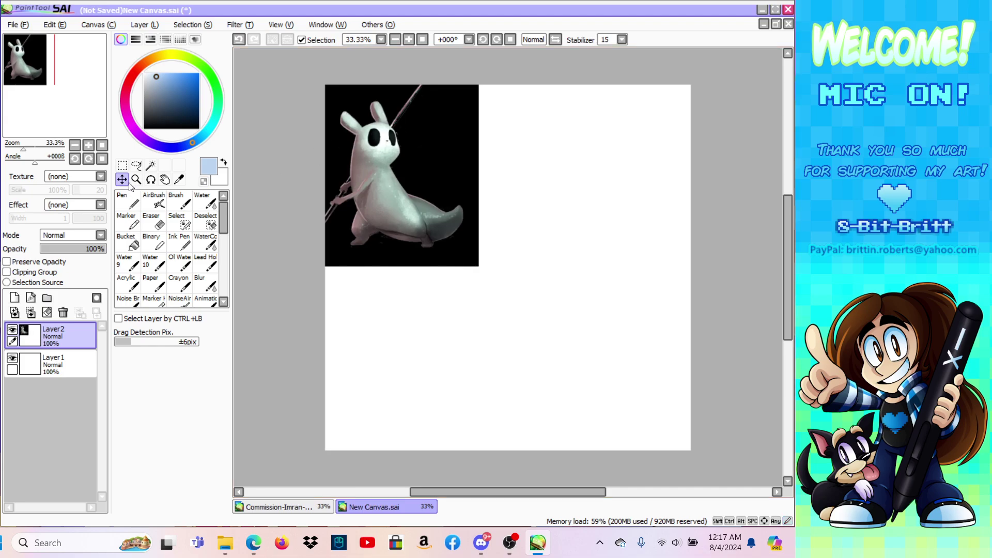
Step: Set up a dark navy AirBrush at size 16 with a firmer edge on Layer1, and sketch the first head curves
left_click(136, 180)
left_click(193, 107)
left_click(195, 112)
left_click(57, 364)
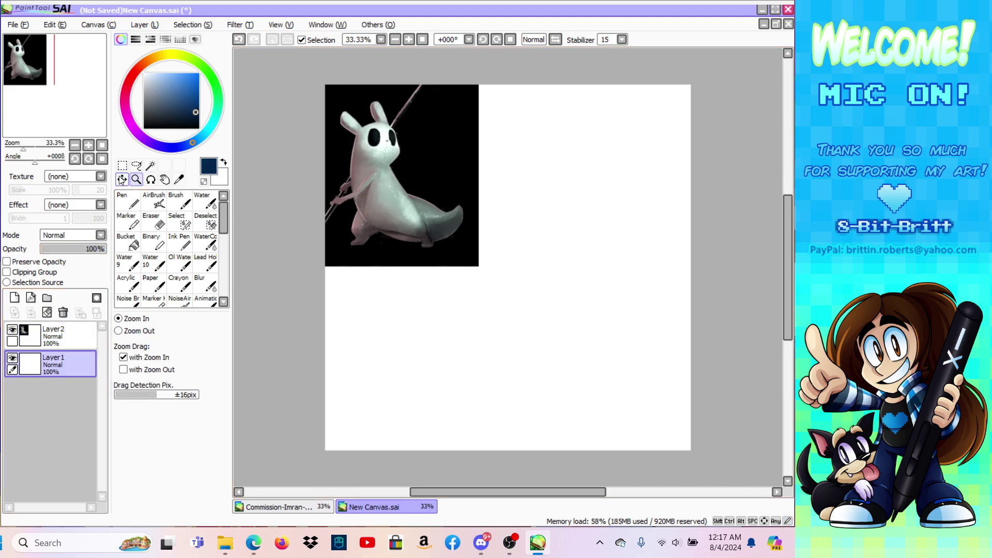
left_click(572, 147)
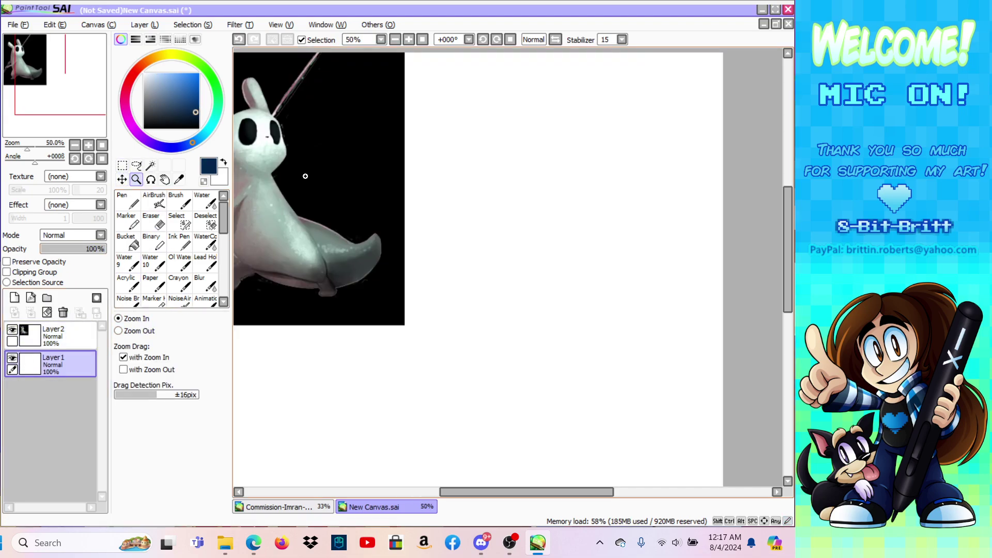
left_click(154, 202)
left_click(223, 491)
left_click(223, 491)
left_click(146, 493)
mouse_move(553, 182)
left_mouse_down()
mouse_move(526, 264)
mouse_move(533, 170)
mouse_move(564, 274)
left_mouse_up()
left_click(188, 493)
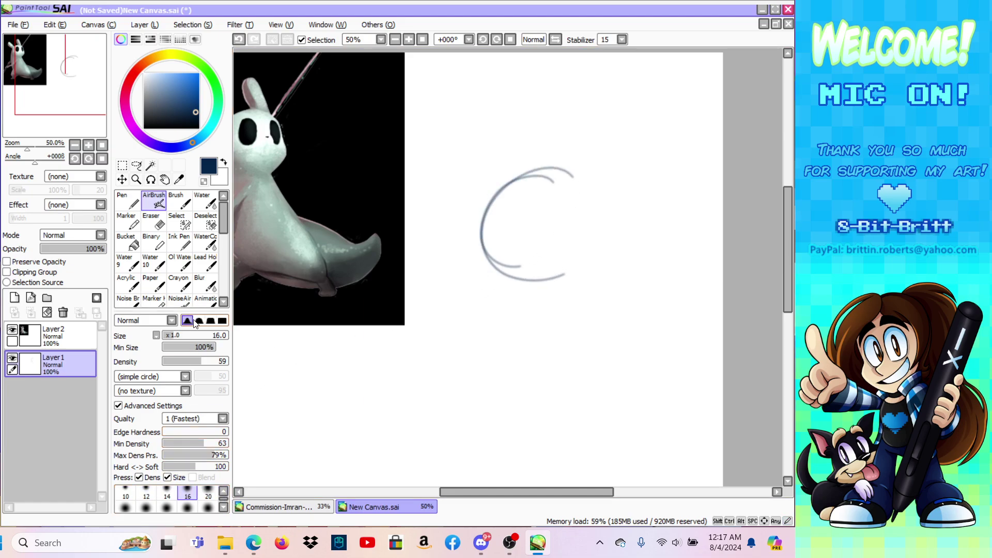
left_click(199, 320)
Step: Sketch the slugcat's head as loose overlapping circles beside the reference, with a curved vertical guide line through it
mouse_move(550, 181)
left_mouse_down()
mouse_move(463, 248)
mouse_move(556, 271)
left_mouse_up()
left_click_drag(495, 172, 581, 182)
left_click_drag(462, 199, 462, 220)
mouse_move(473, 268)
left_mouse_down()
mouse_move(587, 200)
mouse_move(582, 193)
left_mouse_up()
mouse_move(568, 170)
left_mouse_down()
mouse_move(455, 274)
mouse_move(581, 151)
mouse_move(521, 150)
left_mouse_up()
mouse_move(467, 243)
left_mouse_down()
mouse_move(544, 287)
mouse_move(517, 291)
left_mouse_up()
left_click_drag(448, 262, 581, 255)
mouse_move(504, 270)
left_mouse_down()
mouse_move(496, 243)
mouse_move(530, 156)
left_mouse_up()
left_click_drag(506, 287, 495, 243)
left_click_drag(549, 145, 505, 284)
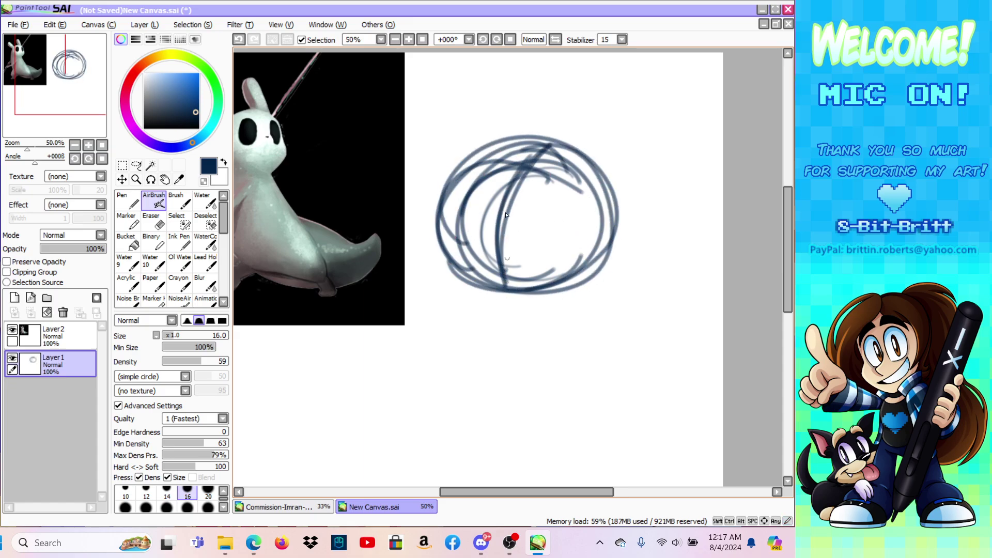
Step: Draw the fuller head outline around the construction circle, with a bulging cheek, rounded chin and domed crown
left_click_drag(485, 139, 442, 220)
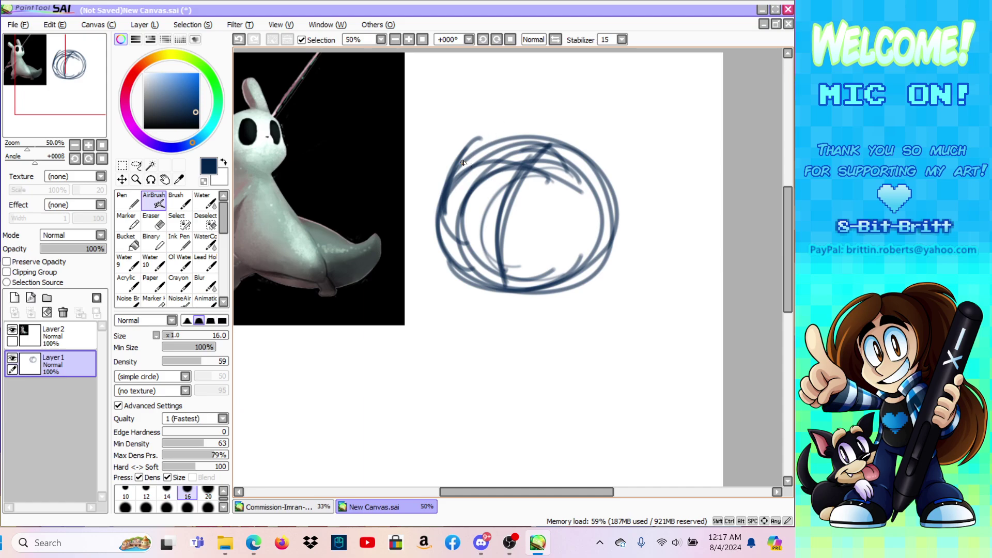
mouse_move(470, 159)
left_mouse_down()
mouse_move(477, 139)
mouse_move(432, 234)
mouse_move(449, 197)
mouse_move(419, 235)
mouse_move(446, 283)
left_mouse_up()
mouse_move(434, 216)
left_mouse_down()
mouse_move(416, 279)
mouse_move(450, 311)
left_mouse_up()
mouse_move(430, 218)
left_mouse_down()
mouse_move(417, 288)
mouse_move(469, 324)
left_mouse_up()
mouse_move(413, 276)
left_mouse_down()
mouse_move(495, 334)
mouse_move(452, 305)
mouse_move(459, 318)
mouse_move(499, 328)
mouse_move(457, 319)
mouse_move(511, 346)
mouse_move(463, 330)
mouse_move(561, 331)
left_mouse_up()
mouse_move(421, 294)
left_mouse_down()
mouse_move(461, 323)
mouse_move(558, 331)
mouse_move(596, 321)
left_mouse_up()
mouse_move(496, 339)
left_mouse_down()
mouse_move(617, 310)
mouse_move(630, 263)
left_mouse_up()
left_click_drag(589, 323, 643, 256)
left_click_drag(617, 297, 641, 188)
left_click_drag(494, 124, 620, 148)
left_click_drag(467, 140, 628, 183)
left_click_drag(629, 204, 619, 173)
left_click_drag(522, 124, 621, 175)
left_click_drag(468, 139, 632, 201)
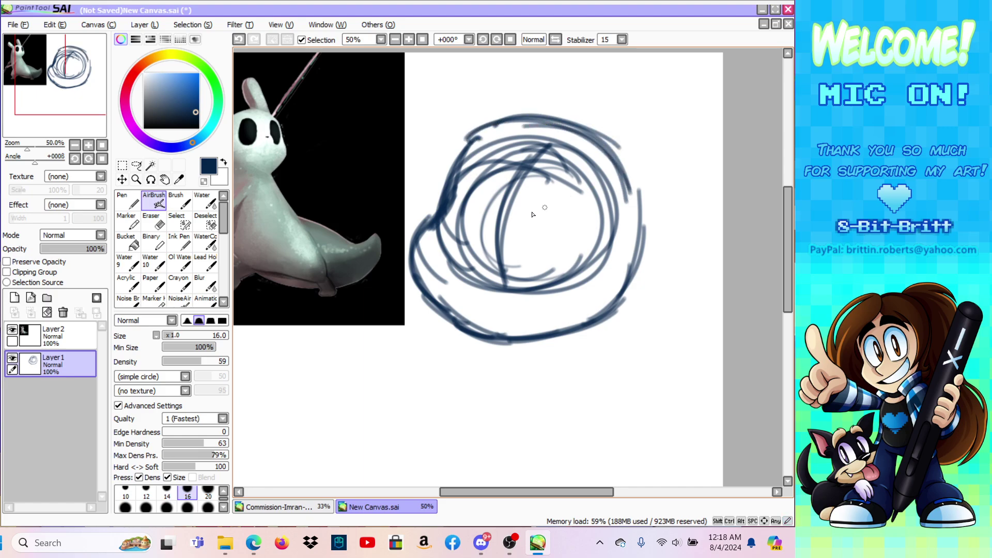
Step: Sketch two large oval eyes, hatch them in, and reinforce the head outline on the cheek side
mouse_move(482, 271)
left_mouse_down()
mouse_move(517, 268)
mouse_move(523, 208)
left_mouse_up()
mouse_move(514, 268)
left_mouse_down()
mouse_move(519, 210)
mouse_move(582, 191)
left_mouse_up()
mouse_move(521, 216)
left_mouse_down()
mouse_move(602, 211)
mouse_move(602, 227)
left_mouse_up()
mouse_move(570, 286)
left_mouse_down()
mouse_move(594, 262)
mouse_move(603, 186)
left_mouse_up()
mouse_move(573, 173)
left_mouse_down()
mouse_move(599, 263)
mouse_move(539, 280)
mouse_move(566, 282)
left_mouse_up()
mouse_move(531, 280)
left_mouse_down()
mouse_move(567, 287)
mouse_move(528, 269)
left_mouse_up()
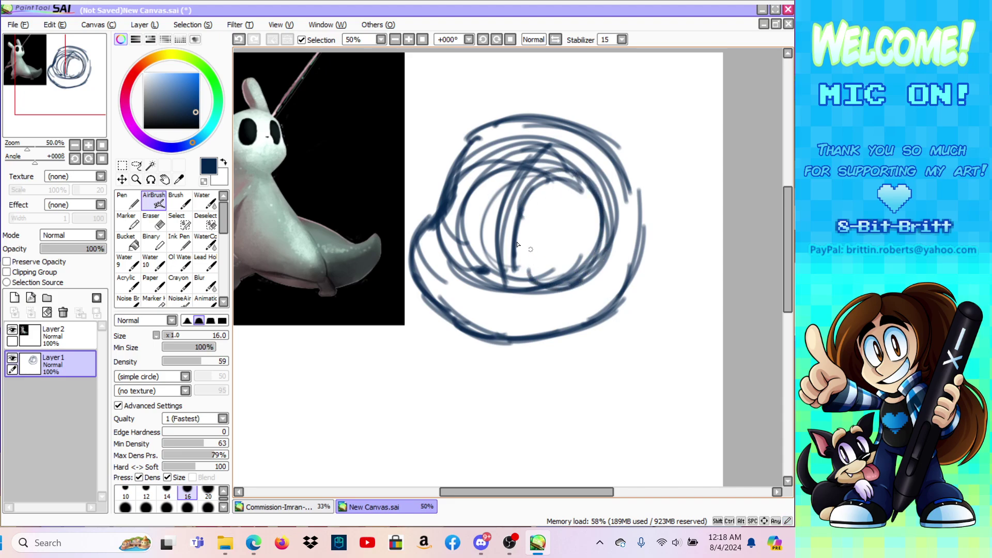
mouse_move(447, 248)
left_mouse_down()
mouse_move(456, 184)
mouse_move(493, 223)
mouse_move(476, 258)
left_mouse_up()
mouse_move(476, 257)
left_mouse_down()
mouse_move(496, 195)
mouse_move(478, 170)
mouse_move(503, 193)
mouse_move(481, 167)
left_mouse_up()
mouse_move(458, 228)
left_mouse_down()
mouse_move(462, 187)
mouse_move(473, 202)
mouse_move(507, 207)
mouse_move(514, 258)
left_mouse_up()
mouse_move(538, 194)
left_mouse_down()
mouse_move(517, 266)
mouse_move(540, 260)
mouse_move(538, 270)
left_mouse_up()
mouse_move(559, 196)
left_mouse_down()
mouse_move(548, 273)
mouse_move(556, 274)
left_mouse_up()
left_click_drag(578, 207, 569, 258)
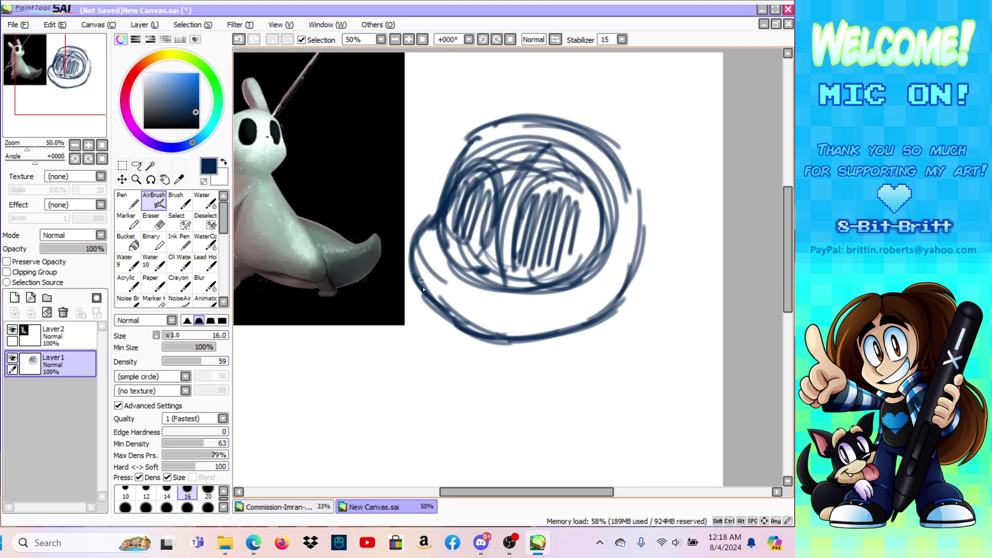
mouse_move(446, 310)
left_mouse_down()
mouse_move(413, 263)
mouse_move(429, 293)
mouse_move(415, 225)
mouse_move(414, 267)
mouse_move(428, 215)
mouse_move(414, 223)
mouse_move(476, 131)
mouse_move(452, 162)
mouse_move(526, 118)
left_mouse_up()
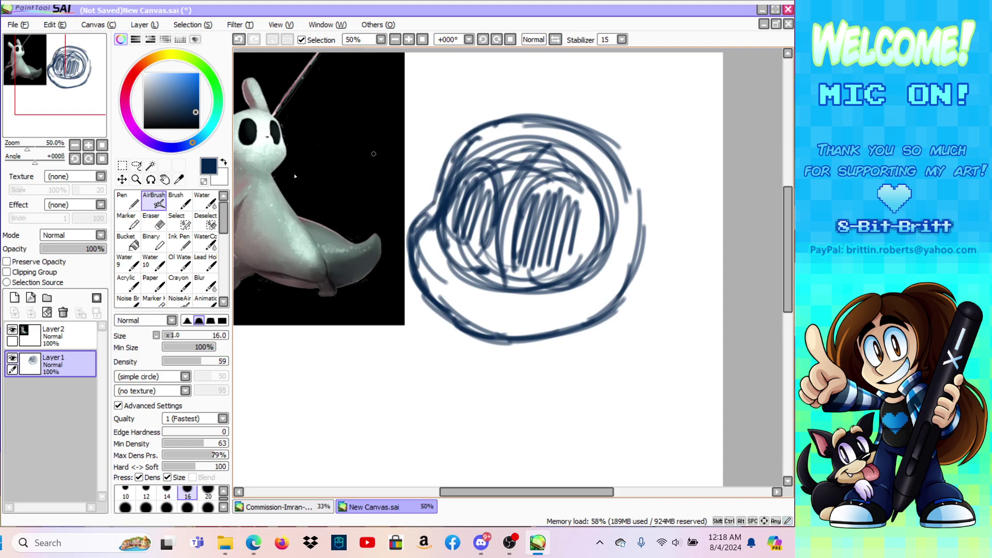
Step: Erase the leftover construction lines below the eyes and across the forehead with a large Eraser
left_click(154, 222)
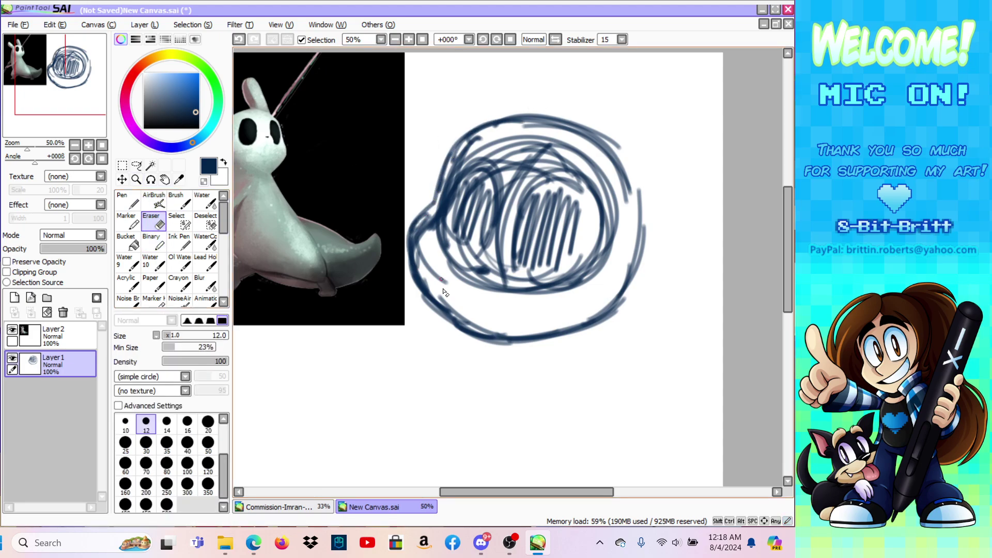
left_click(190, 466)
mouse_move(489, 322)
left_mouse_down()
mouse_move(417, 258)
mouse_move(434, 248)
mouse_move(459, 305)
mouse_move(457, 267)
mouse_move(458, 279)
mouse_move(491, 284)
mouse_move(555, 274)
left_mouse_up()
mouse_move(476, 147)
left_mouse_down()
mouse_move(551, 144)
mouse_move(510, 149)
mouse_move(508, 168)
mouse_move(571, 150)
mouse_move(600, 171)
left_mouse_up()
Step: Move the head sketch down on the canvas to make room for the ears
left_click(136, 179)
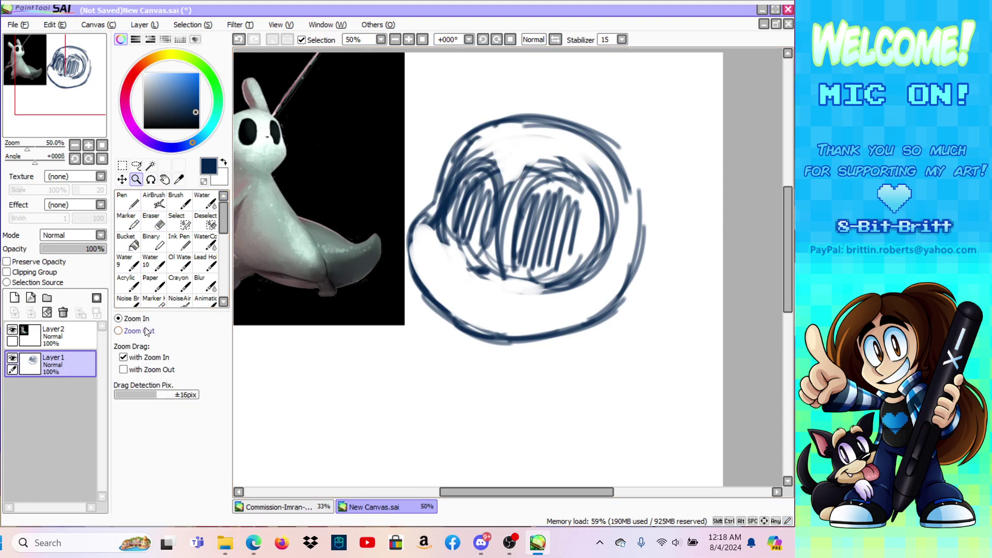
left_click(499, 284)
left_click(122, 180)
left_click_drag(497, 302, 496, 359)
Step: Sketch two long rounded ears rising from the head with the AirBrush
left_click(154, 202)
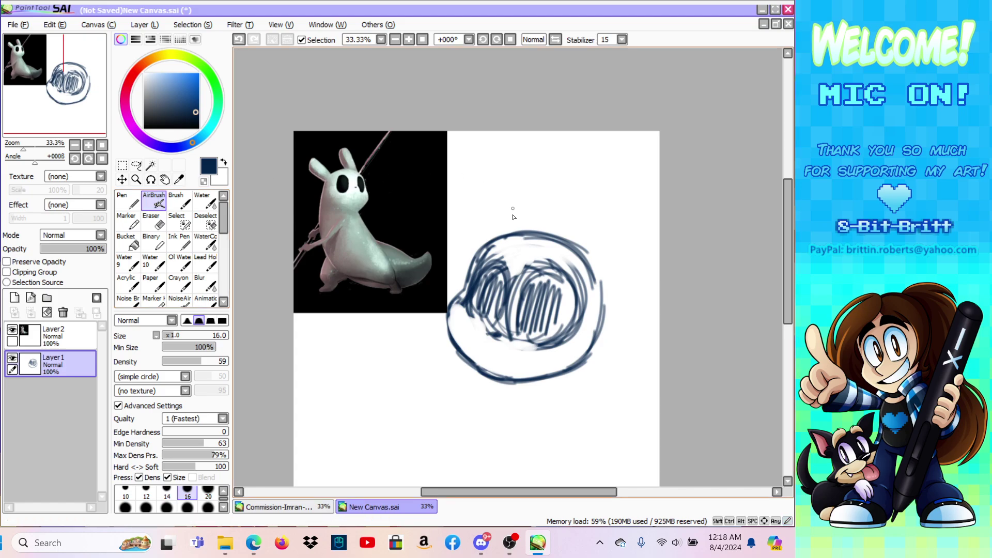
mouse_move(494, 238)
left_mouse_down()
mouse_move(489, 213)
mouse_move(539, 149)
mouse_move(498, 195)
mouse_move(574, 138)
left_mouse_up()
left_click_drag(514, 161, 554, 180)
left_click_drag(522, 231, 577, 162)
left_click_drag(564, 238, 642, 169)
left_click_drag(578, 221, 659, 165)
left_click_drag(649, 214, 660, 205)
left_click_drag(588, 258, 657, 211)
left_click_drag(591, 209, 664, 165)
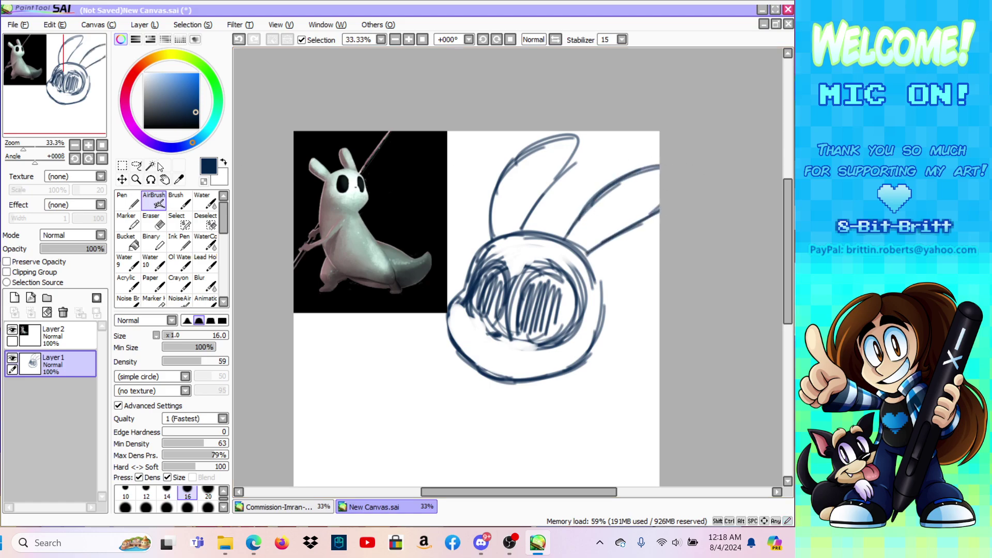
Step: Scale the head sketch down to fit the canvas and redraw the cropped tip of the right ear
left_click(123, 165)
left_click(137, 355)
left_click_drag(652, 135, 625, 168)
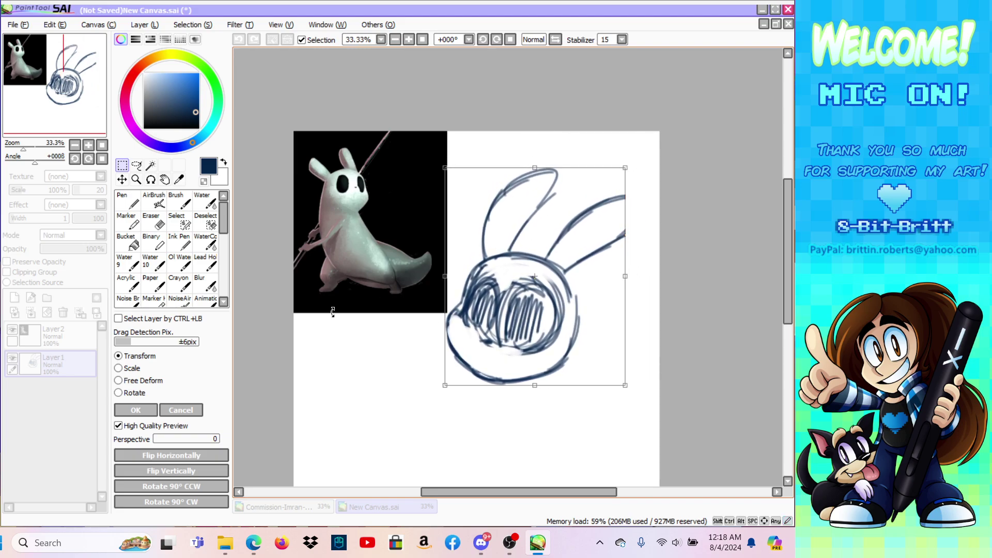
left_click(146, 410)
left_click(153, 202)
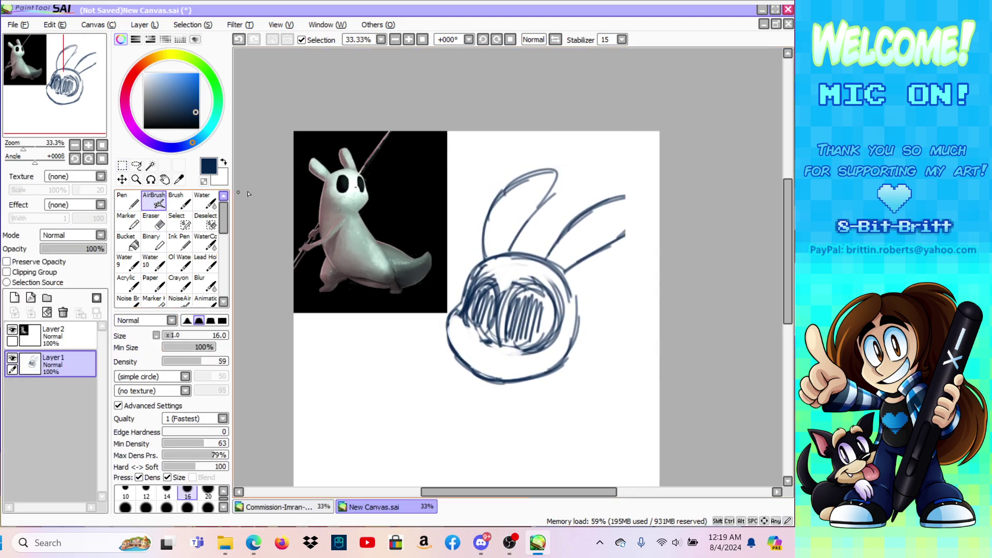
mouse_move(567, 276)
left_mouse_down()
mouse_move(640, 228)
mouse_move(601, 253)
left_mouse_up()
Step: Mask the right eye with the Select brush at size 100 and scale the eye down slightly
left_click(179, 222)
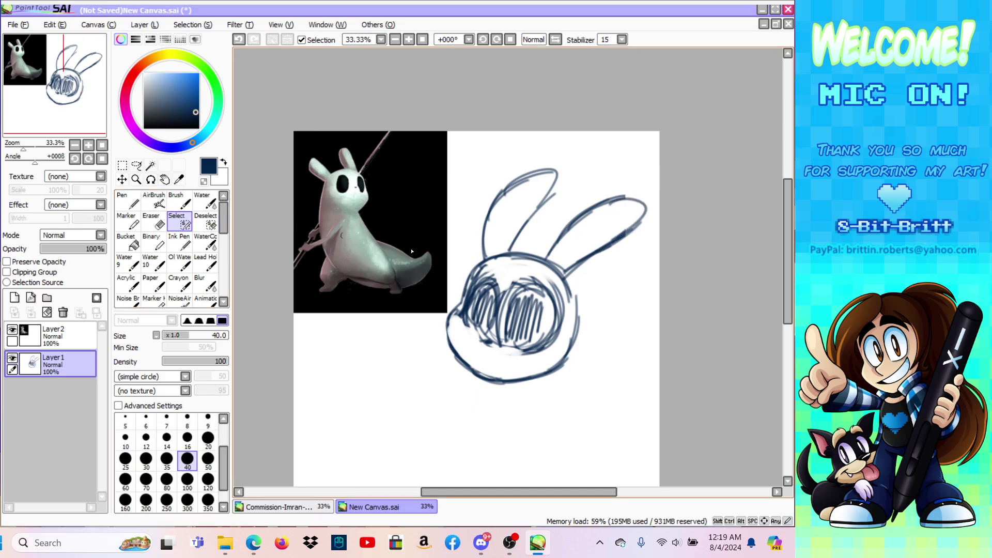
left_click(187, 481)
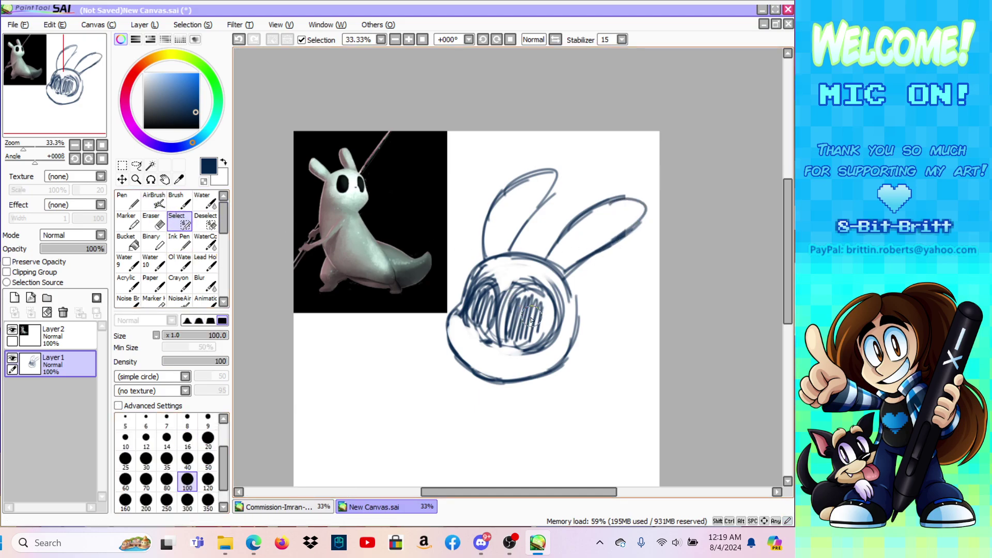
mouse_move(512, 343)
left_mouse_down()
mouse_move(532, 304)
mouse_move(547, 336)
mouse_move(537, 320)
left_mouse_up()
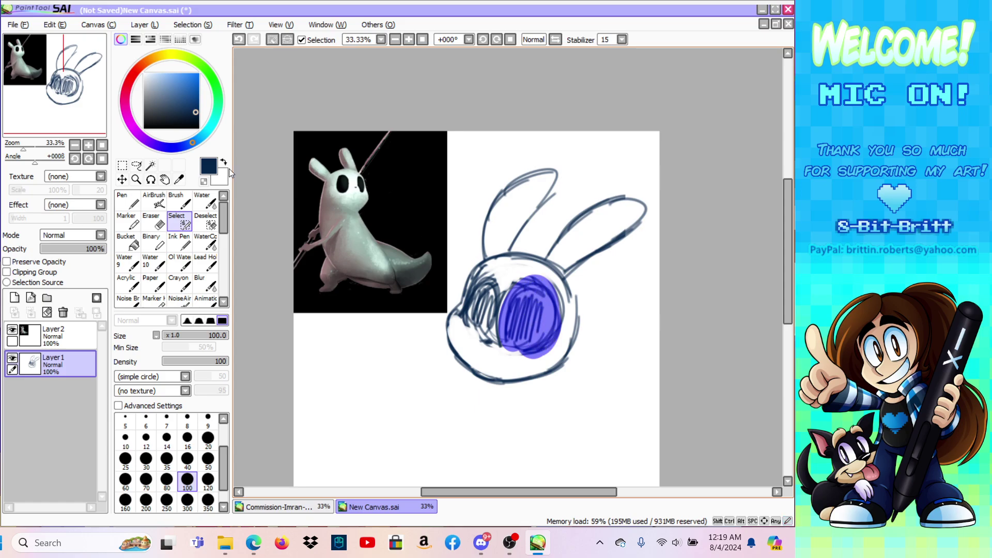
key("ctrl+t")
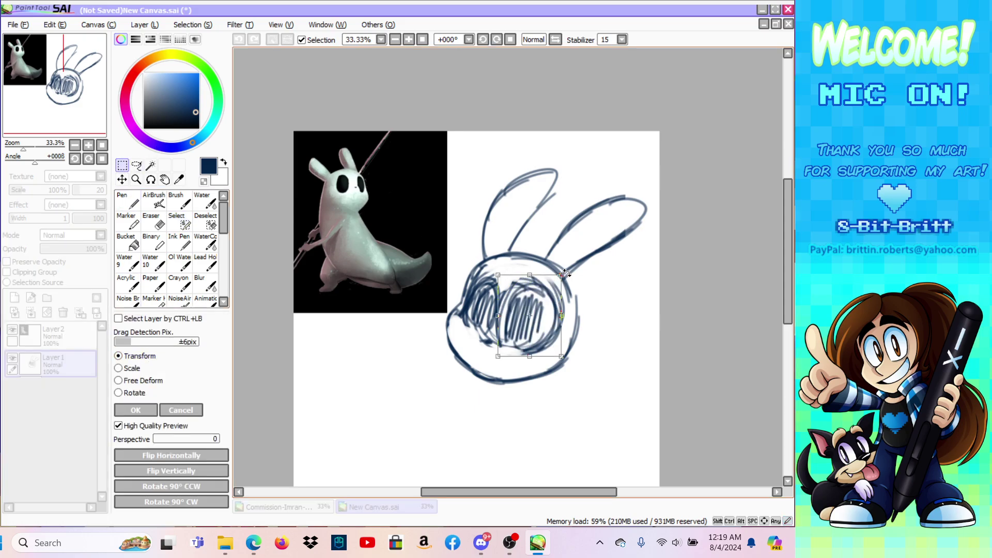
left_click_drag(562, 274, 554, 284)
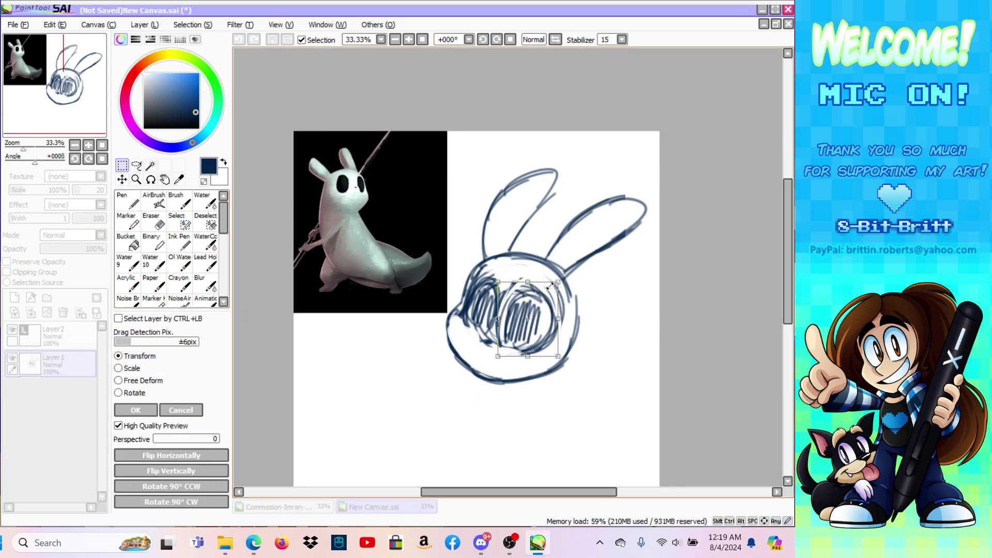
left_click(136, 411)
Step: Sketch the chest, belly and back lines of a lying body below the head with the AirBrush
key("v")
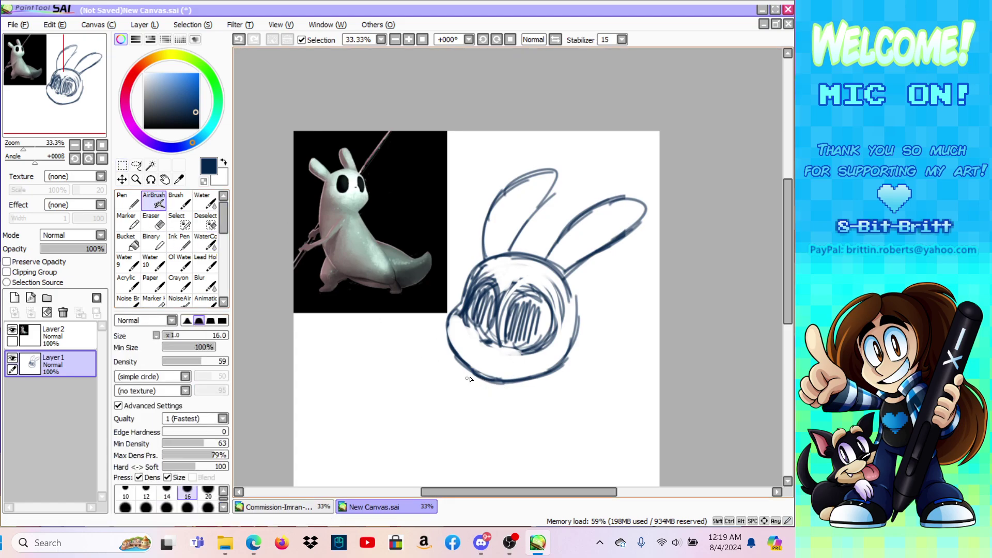
mouse_move(468, 369)
left_mouse_down()
mouse_move(443, 401)
mouse_move(457, 406)
mouse_move(473, 440)
left_mouse_up()
mouse_move(453, 377)
left_mouse_down()
mouse_move(445, 422)
mouse_move(534, 443)
left_mouse_up()
mouse_move(467, 433)
left_mouse_down()
mouse_move(519, 452)
mouse_move(537, 445)
left_mouse_up()
left_click_drag(465, 436, 538, 445)
mouse_move(567, 357)
left_mouse_down()
mouse_move(623, 346)
mouse_move(661, 362)
left_mouse_up()
left_click_drag(538, 451, 659, 445)
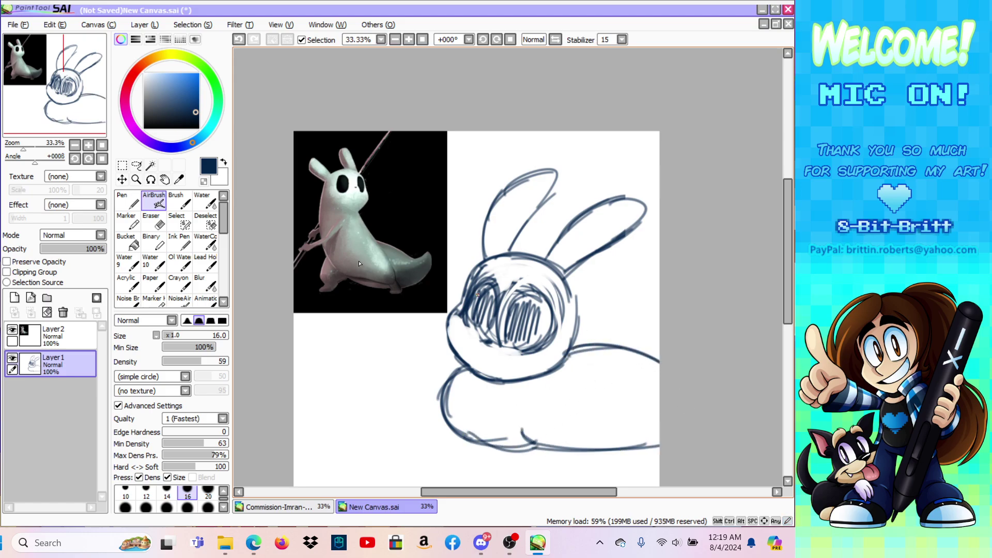
Step: Move the whole sketch left on the canvas and place Layer1 above Layer2
left_click(122, 179)
left_click_drag(787, 268, 787, 283)
left_click_drag(556, 334, 479, 350)
mouse_move(56, 358)
left_mouse_down()
mouse_move(66, 395)
mouse_move(52, 328)
left_mouse_up()
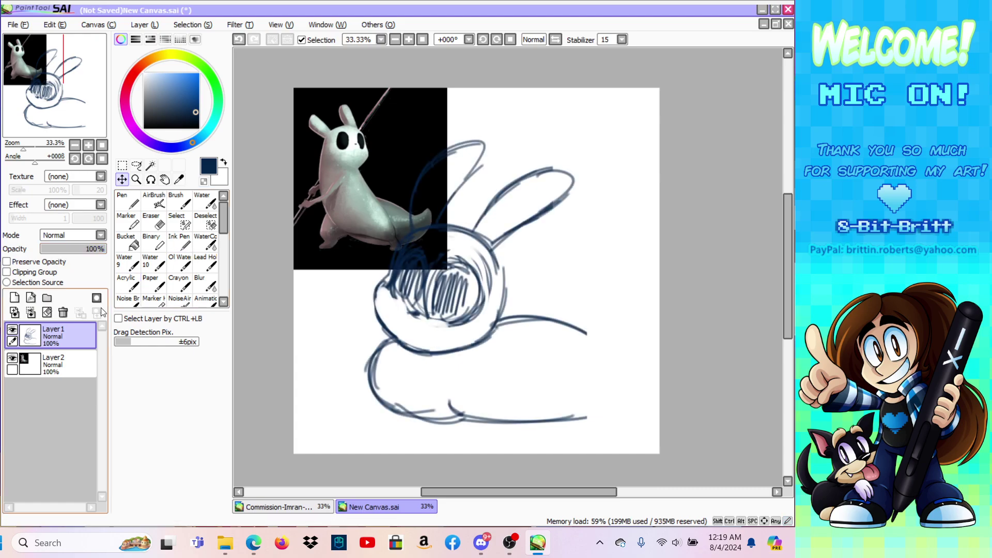
Step: Lower the reference image on Layer2 to 37% opacity and return to Layer1 with the AirBrush
left_click(66, 363)
left_click_drag(77, 247, 67, 249)
left_click(154, 199)
left_click(53, 336)
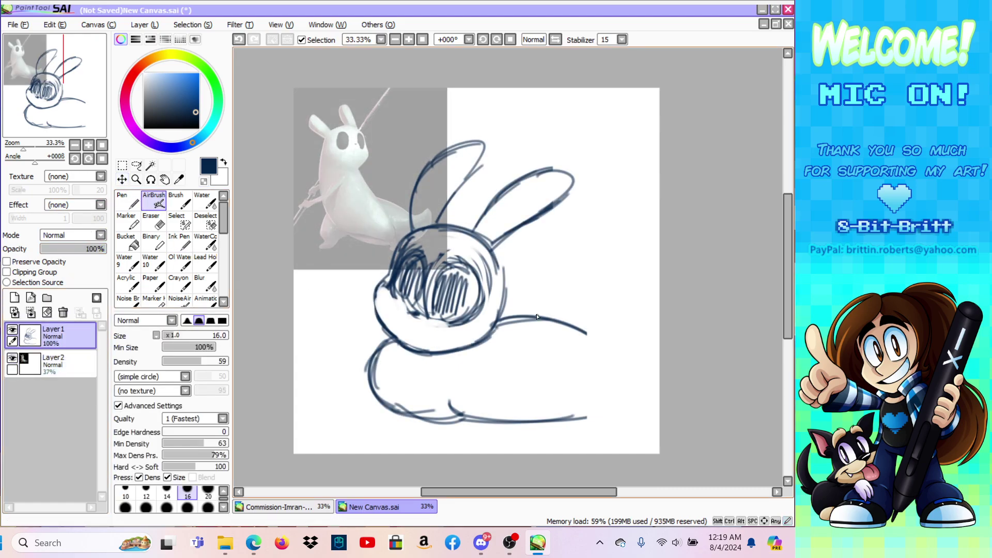
Step: Extend the back into a rounded rump, curl the tail beneath the body, and add the hind leg curve
mouse_move(496, 318)
left_mouse_down()
mouse_move(565, 318)
mouse_move(637, 368)
left_mouse_up()
mouse_move(535, 317)
left_mouse_down()
mouse_move(628, 353)
mouse_move(636, 408)
mouse_move(571, 319)
mouse_move(660, 388)
mouse_move(661, 373)
left_mouse_up()
left_click_drag(659, 401, 614, 437)
mouse_move(578, 405)
left_mouse_down()
mouse_move(494, 437)
mouse_move(571, 444)
left_mouse_up()
left_click_drag(504, 441, 614, 433)
left_click_drag(548, 446, 636, 432)
mouse_move(583, 444)
left_mouse_down()
mouse_move(619, 437)
mouse_move(654, 398)
left_mouse_up()
mouse_move(539, 414)
left_mouse_down()
mouse_move(516, 388)
mouse_move(533, 417)
left_mouse_up()
mouse_move(555, 364)
left_mouse_down()
mouse_move(542, 415)
mouse_move(522, 407)
left_mouse_up()
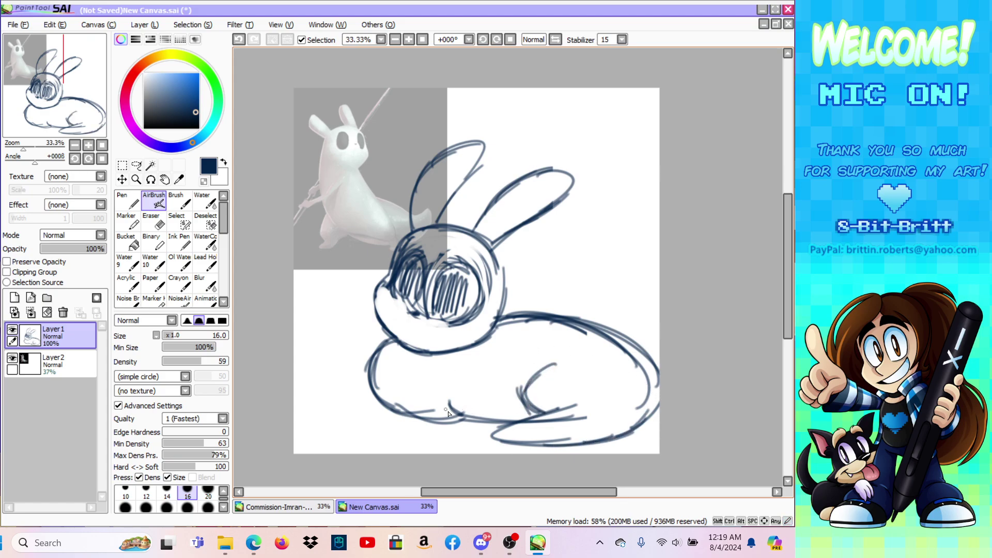
Step: Add a front leg curve at the chest, then erase and redraw the back line more cleanly
left_click_drag(396, 370, 399, 410)
key("e")
left_click_drag(502, 325, 607, 348)
key("e")
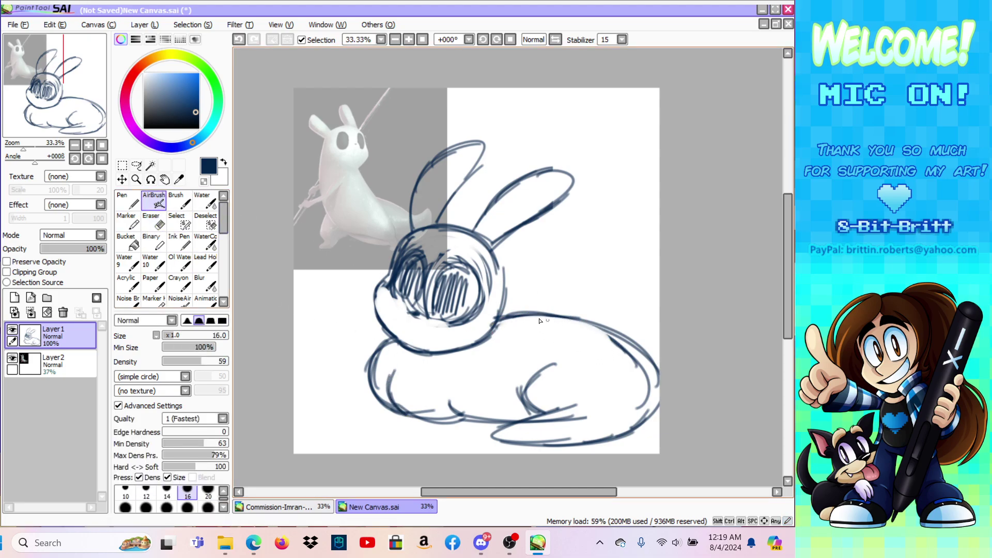
mouse_move(502, 320)
left_mouse_down()
mouse_move(584, 321)
mouse_move(509, 321)
mouse_move(624, 337)
mouse_move(568, 323)
mouse_move(583, 322)
mouse_move(664, 367)
left_mouse_up()
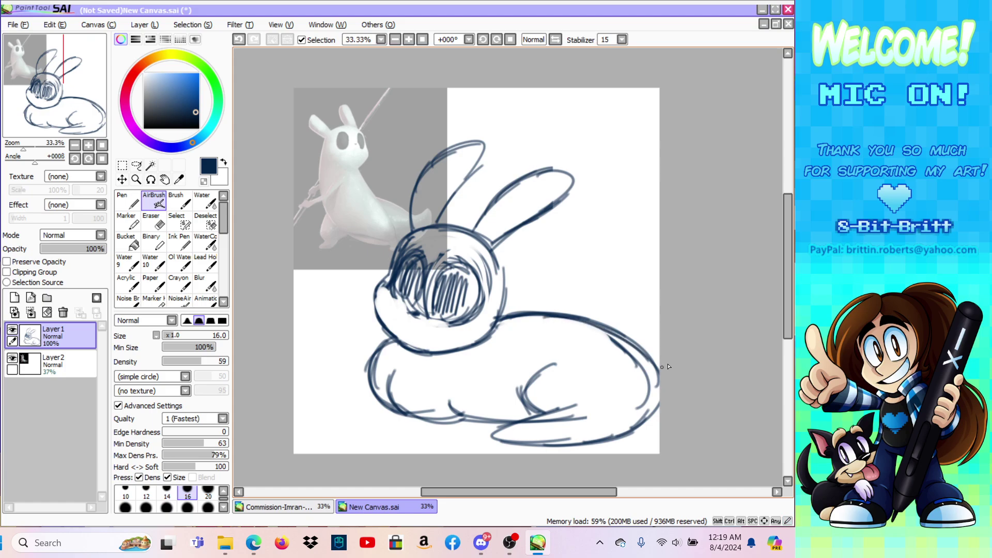
Step: Erase the stray lines inside the rump, then redraw the hind leg curve and the tail's upper edge
key("e")
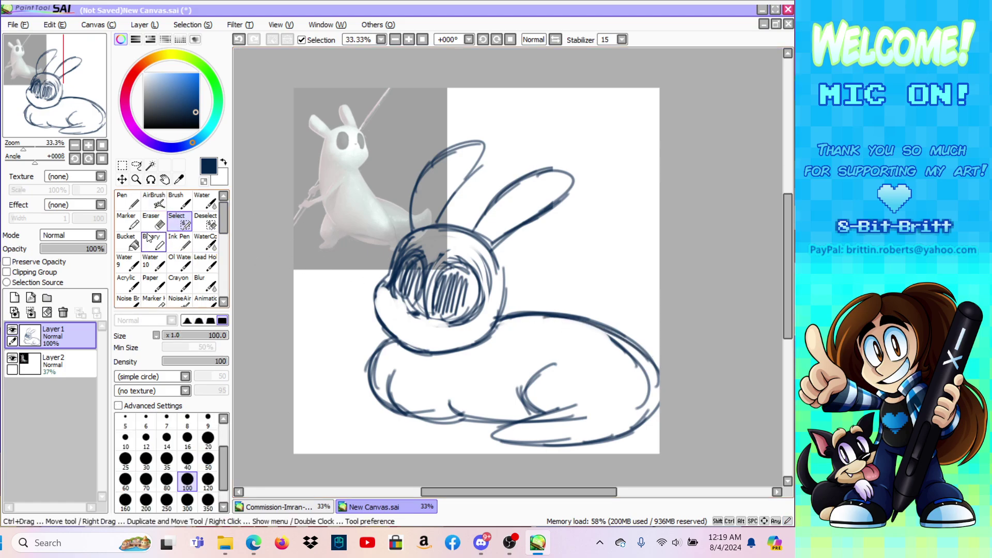
left_click(146, 484)
mouse_move(593, 336)
left_mouse_down()
mouse_move(623, 357)
mouse_move(642, 397)
mouse_move(594, 344)
mouse_move(632, 363)
mouse_move(622, 415)
mouse_move(645, 392)
left_mouse_up()
left_click_drag(602, 423, 639, 406)
key("e")
mouse_move(498, 428)
left_mouse_down()
mouse_move(583, 395)
mouse_move(587, 377)
mouse_move(558, 406)
left_mouse_up()
mouse_move(642, 359)
left_mouse_down()
mouse_move(648, 366)
mouse_move(607, 423)
left_mouse_up()
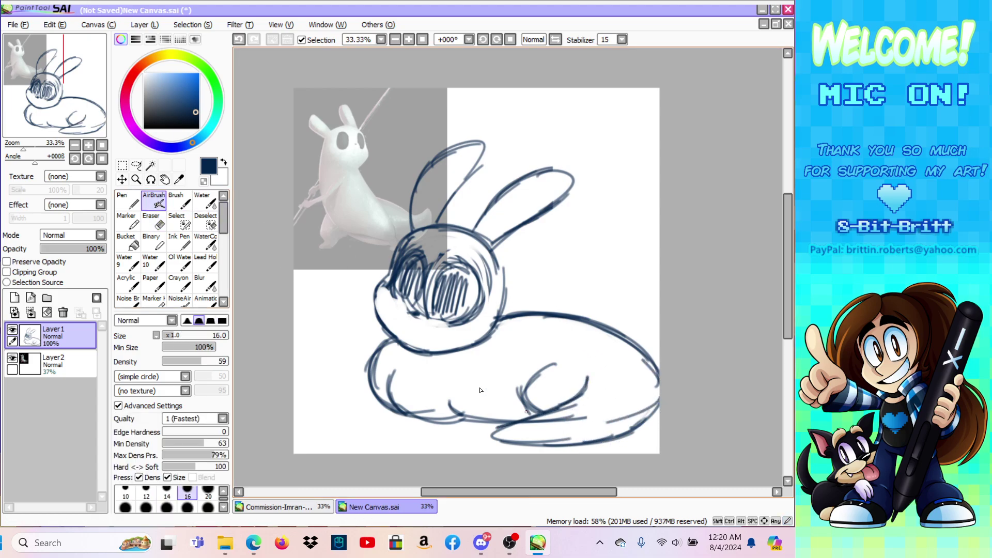
Step: Erase the rough jaw line with a size 200 eraser and redraw it with the AirBrush in mirrored view
left_click(160, 226)
left_click_drag(398, 335, 413, 341)
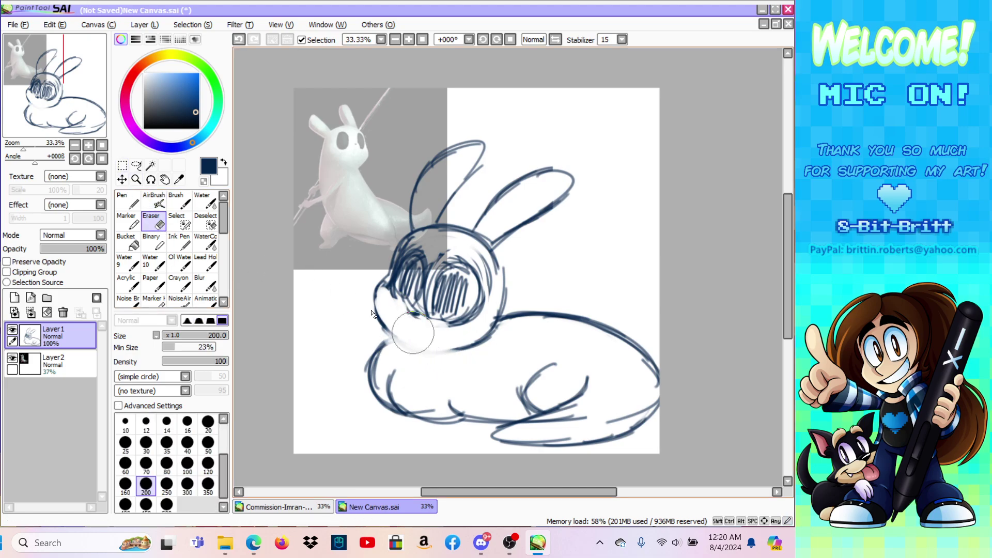
left_click(151, 200)
left_click(555, 39)
mouse_move(551, 352)
left_mouse_down()
mouse_move(622, 342)
mouse_move(589, 351)
mouse_move(632, 325)
mouse_move(616, 344)
mouse_move(641, 303)
left_mouse_up()
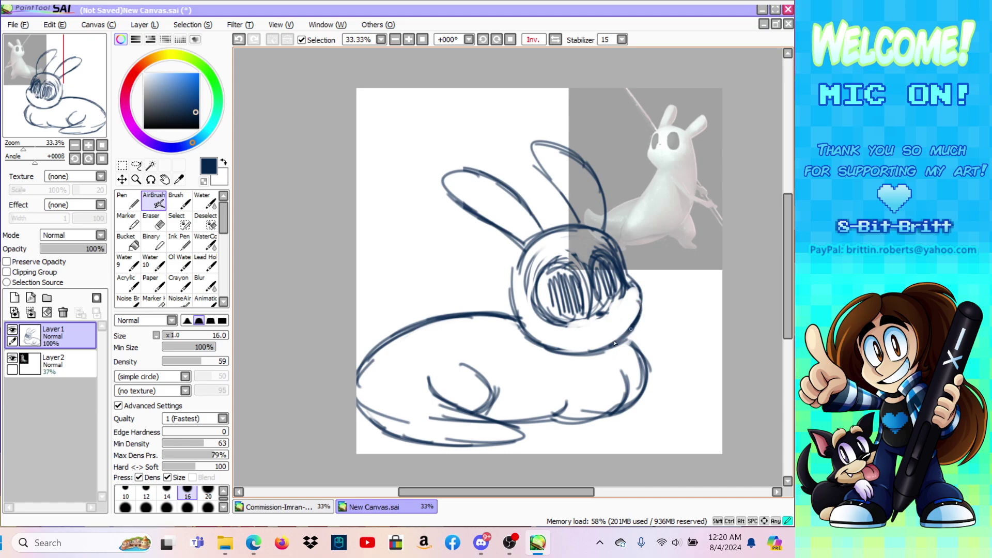
left_click(556, 40)
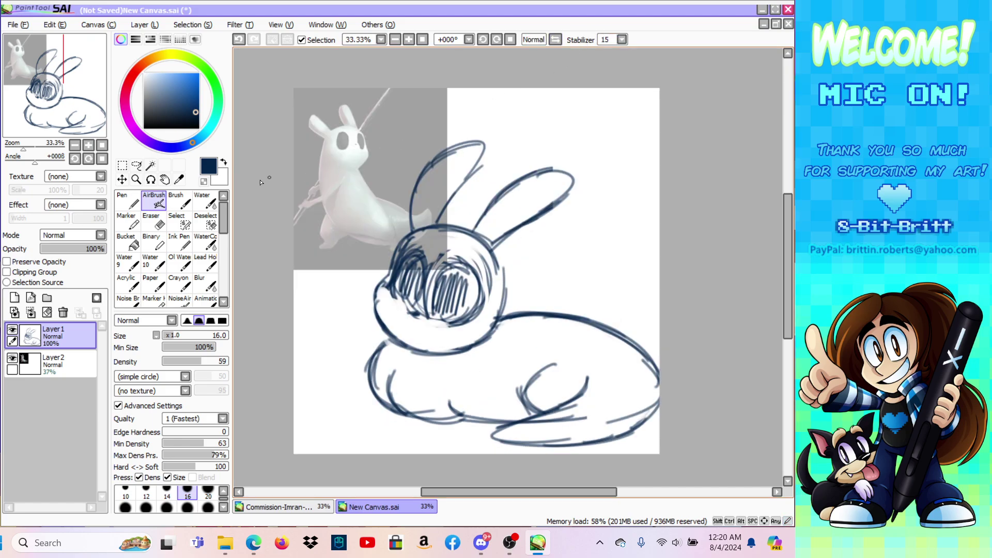
Step: Scale the whole slugcat sketch down and reposition it so it clears the canvas edge
key("ctrl+t")
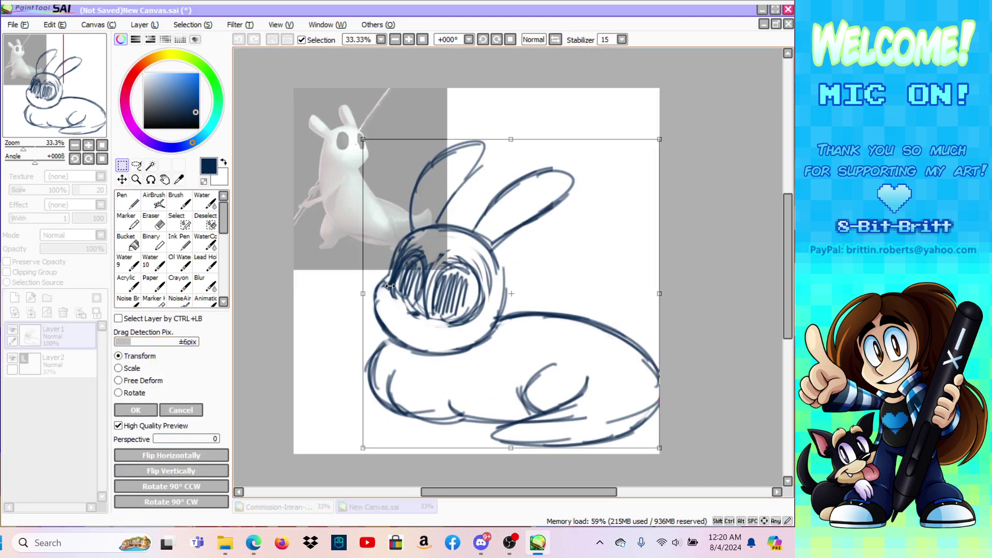
left_click_drag(366, 289, 336, 279)
left_click_drag(629, 128, 591, 159)
left_click_drag(533, 230, 556, 218)
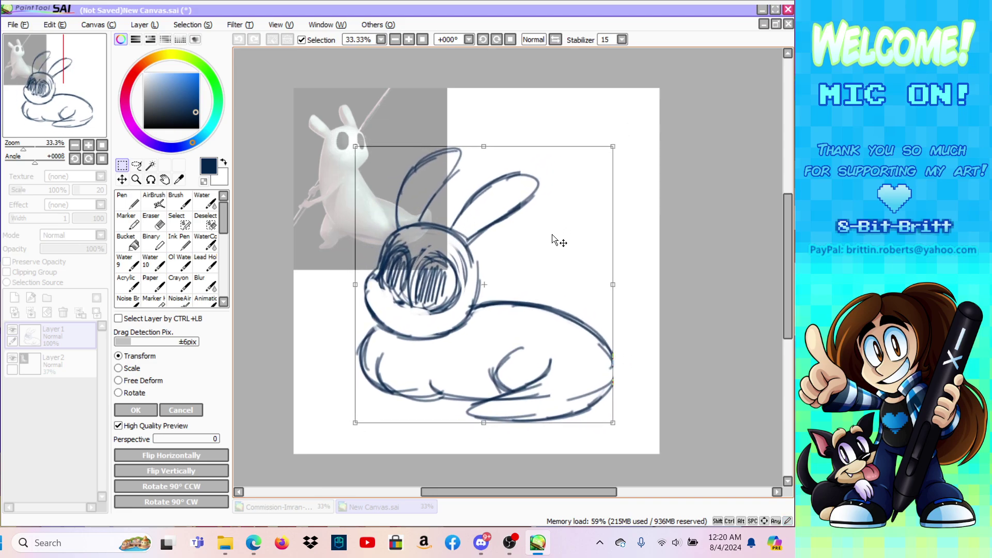
left_click(136, 410)
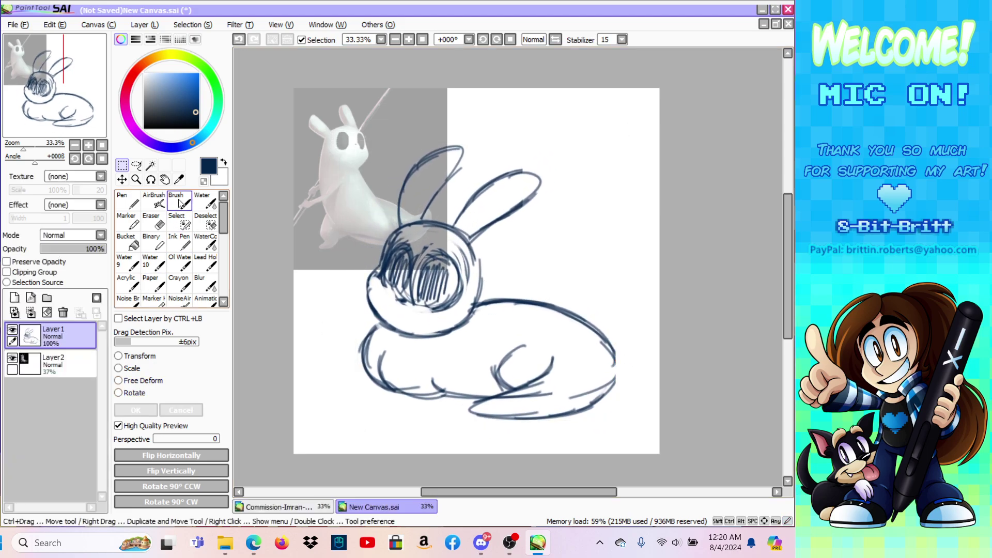
Step: Close the cut-off rump outline with a curved AirBrush stroke
left_click(154, 200)
left_click_drag(615, 351, 609, 388)
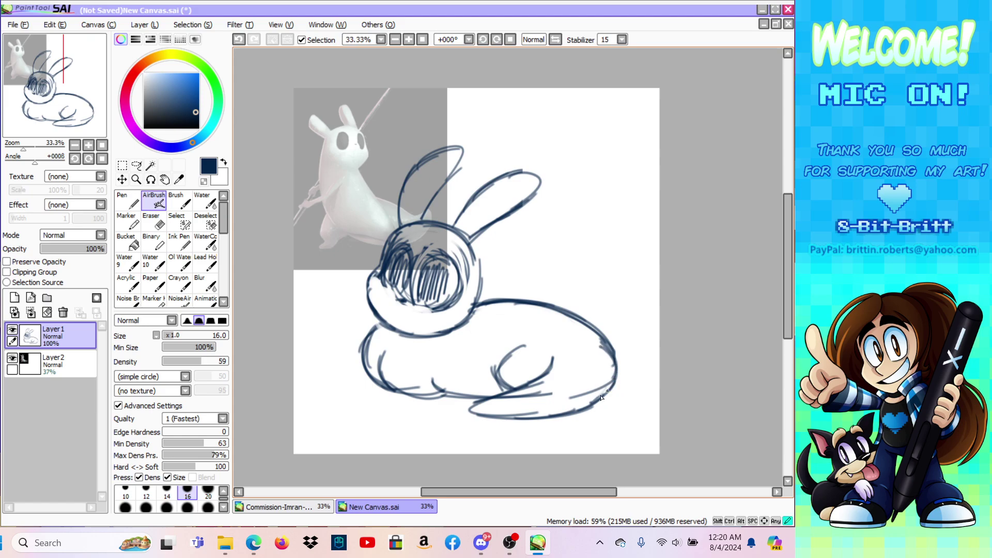
left_click_drag(579, 327, 594, 396)
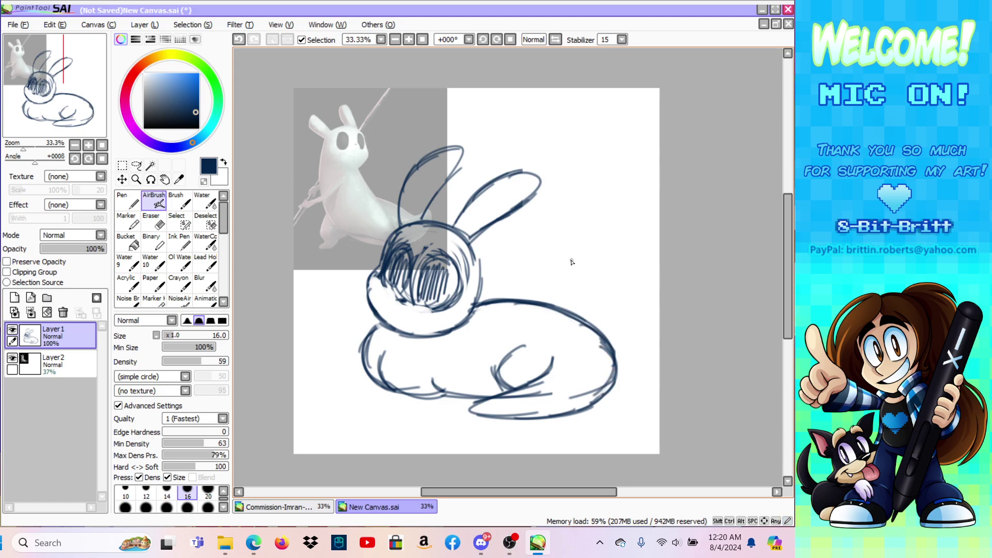
Step: Select the head and ears with a size 250 selection brush and scale them down slightly
left_click(178, 221)
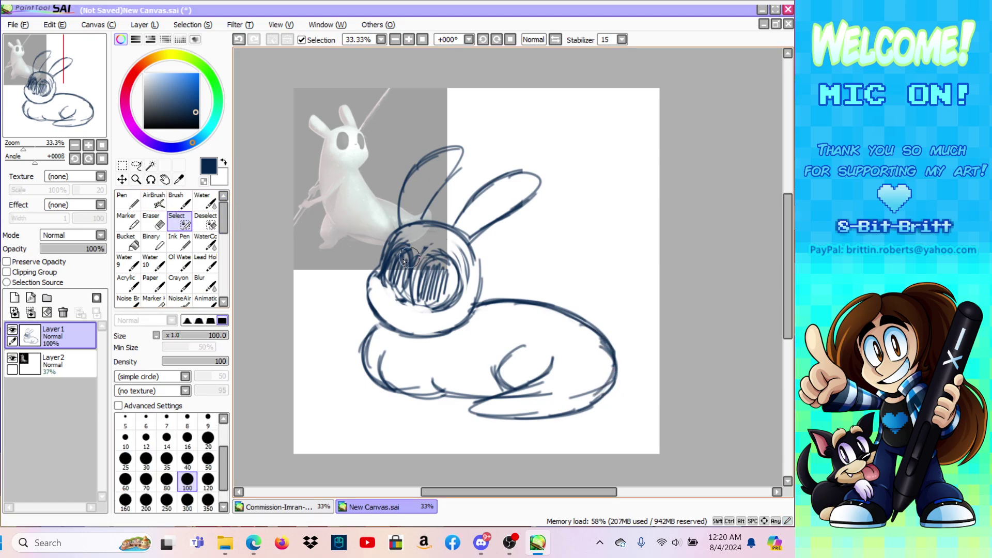
mouse_move(382, 259)
left_mouse_down()
mouse_move(409, 324)
mouse_move(443, 310)
mouse_move(504, 212)
mouse_move(498, 155)
mouse_move(458, 150)
mouse_move(579, 165)
mouse_move(535, 181)
left_mouse_up()
left_click(167, 500)
mouse_move(424, 268)
left_mouse_down()
mouse_move(480, 269)
mouse_move(485, 282)
left_mouse_up()
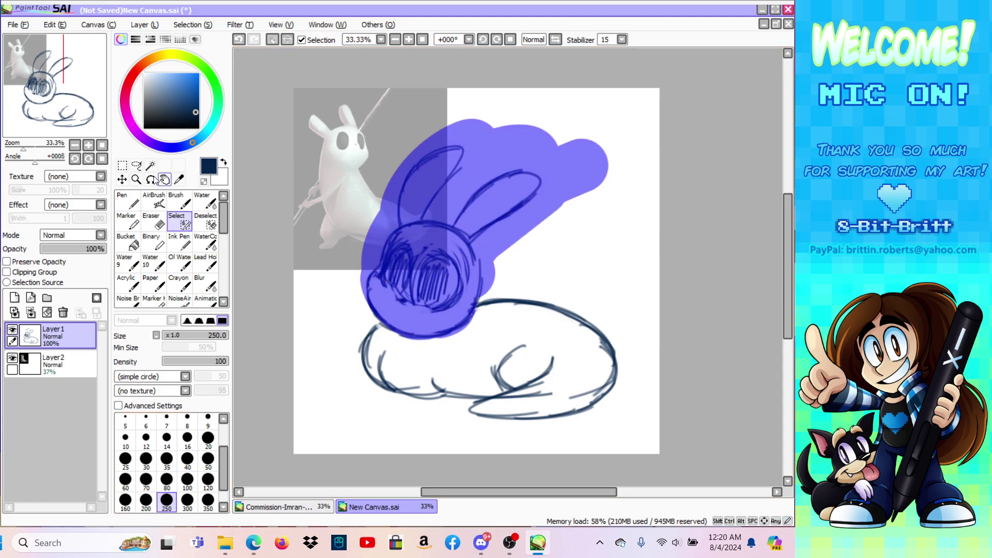
left_click(123, 165)
key("ctrl+t")
left_click_drag(539, 145, 537, 155)
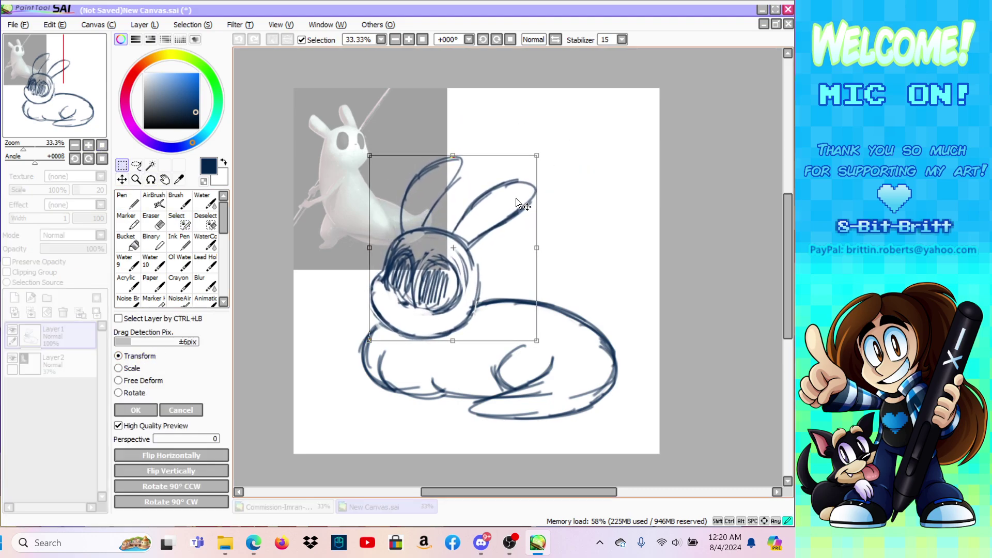
left_click(136, 410)
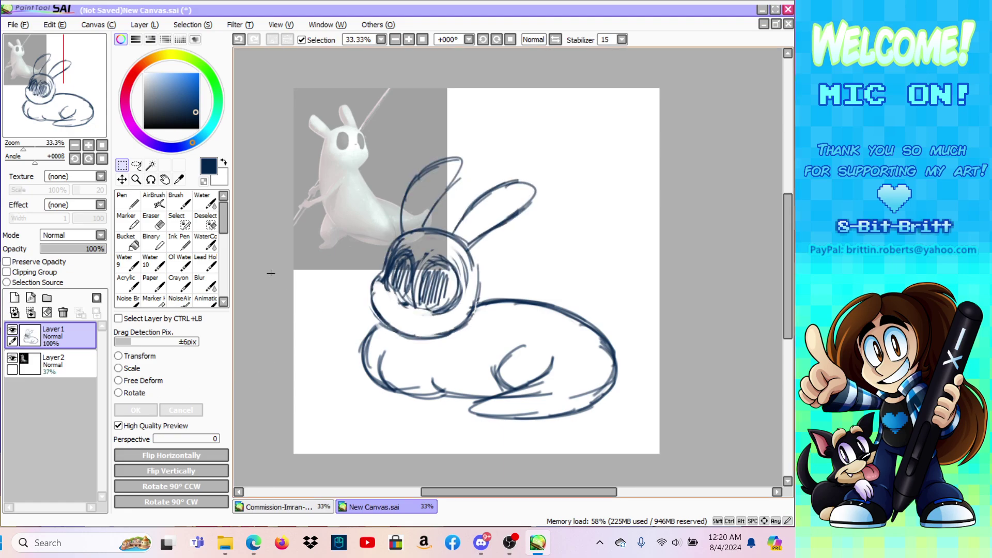
Step: Move the sketch slightly upward and erase the excess lines around the hind leg and tail
left_click(122, 180)
mouse_move(465, 306)
left_mouse_down()
mouse_move(462, 287)
mouse_move(462, 301)
left_mouse_up()
left_click(152, 222)
mouse_move(535, 376)
left_mouse_down()
mouse_move(504, 393)
mouse_move(588, 372)
mouse_move(596, 359)
mouse_move(584, 335)
mouse_move(588, 375)
mouse_move(595, 367)
mouse_move(581, 385)
mouse_move(599, 356)
left_mouse_up()
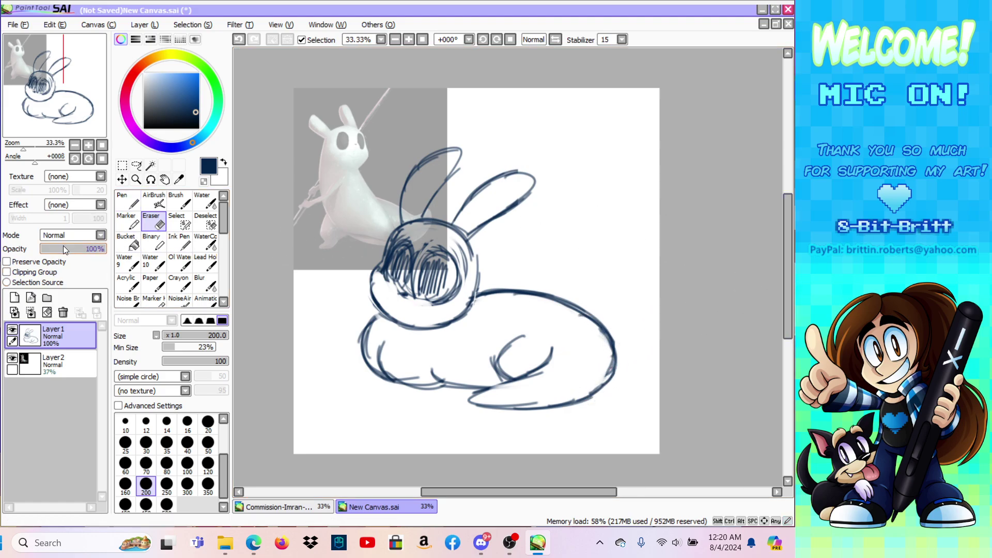
Step: Lower the sketch on Layer1 to 21% opacity and add a new layer above it for the line art
left_click_drag(66, 245, 58, 255)
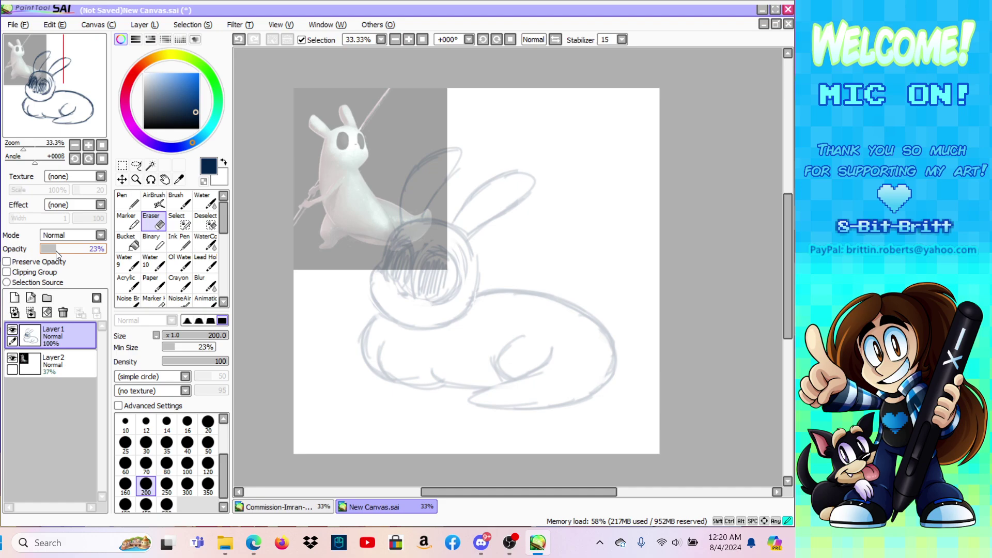
left_click_drag(56, 250, 54, 252)
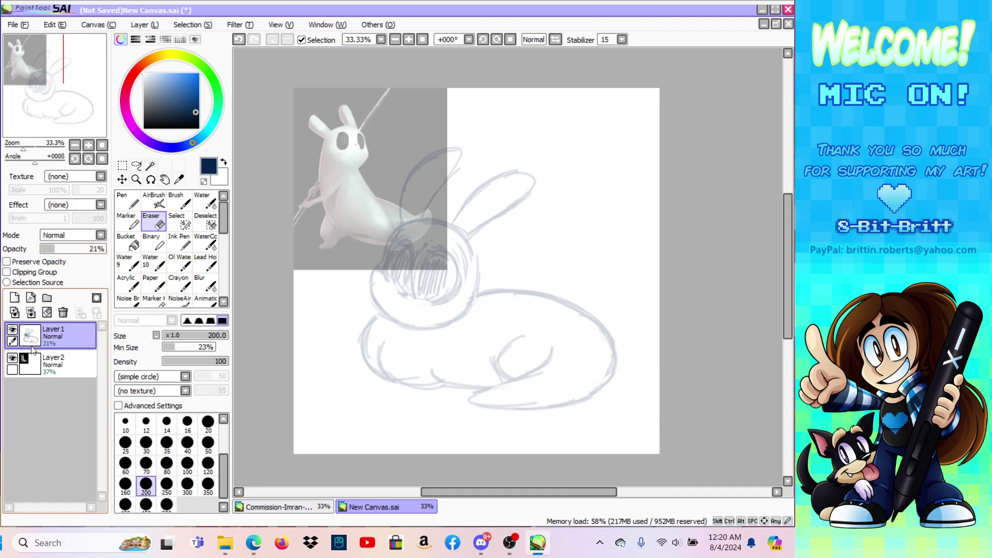
left_click(136, 179)
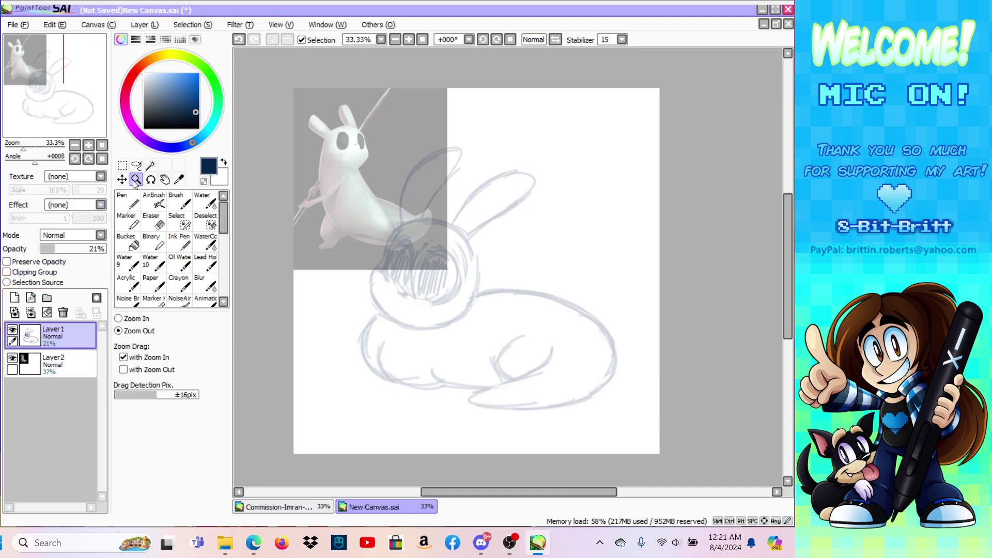
left_click(136, 318)
left_click(153, 25)
left_click(155, 35)
Step: Ink the front of the face from chin over muzzle to forehead with the Animatic brush at size 9
left_click(415, 278)
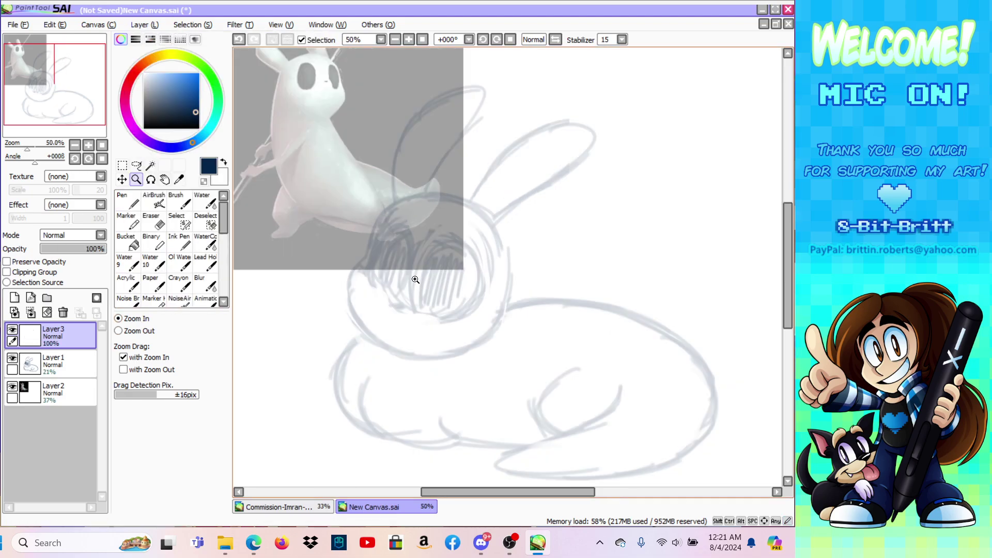
left_click(408, 279)
left_click(205, 301)
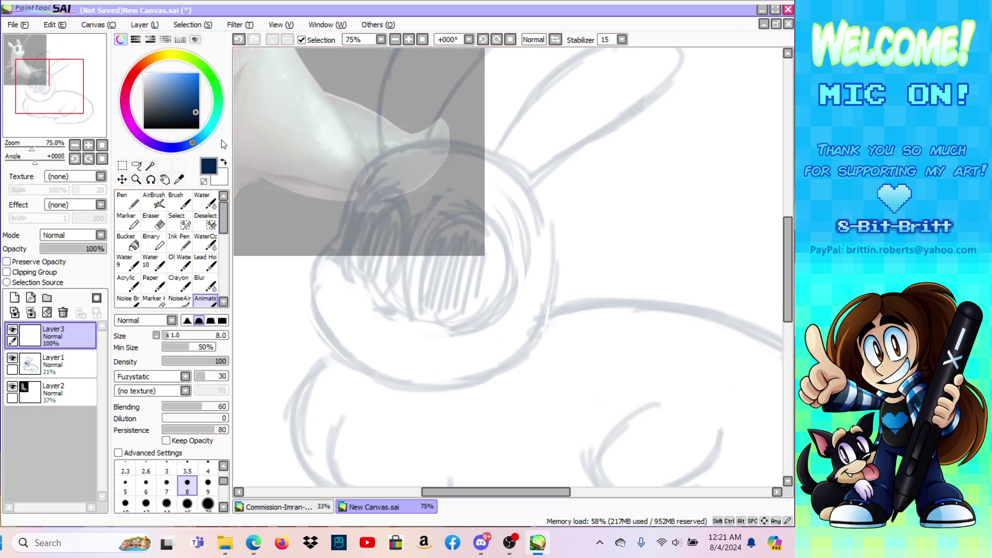
left_click(208, 486)
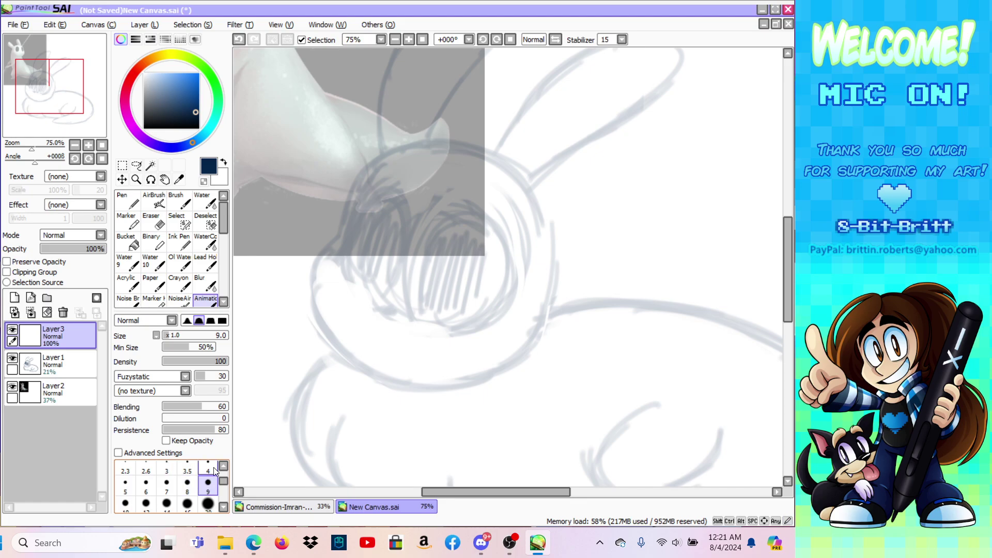
mouse_move(386, 380)
left_mouse_down()
mouse_move(339, 349)
mouse_move(378, 379)
mouse_move(311, 302)
left_mouse_up()
left_click_drag(346, 357, 309, 279)
mouse_move(320, 327)
left_mouse_down()
mouse_move(310, 276)
mouse_move(315, 312)
mouse_move(314, 257)
mouse_move(310, 296)
mouse_move(325, 250)
mouse_move(309, 281)
mouse_move(323, 249)
mouse_move(314, 264)
mouse_move(316, 255)
mouse_move(338, 224)
left_mouse_up()
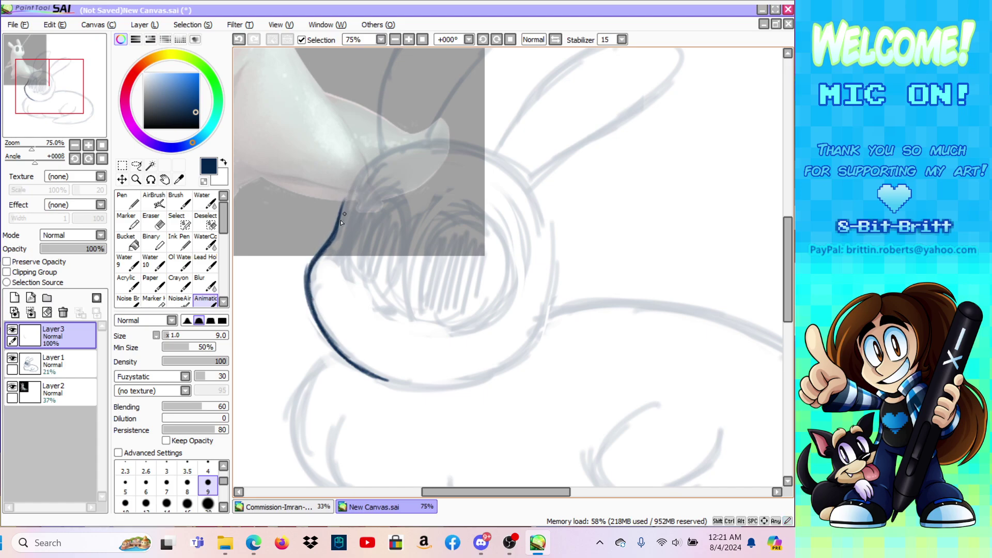
left_click_drag(345, 185, 336, 232)
left_click_drag(339, 226, 370, 161)
left_click_drag(343, 200, 375, 159)
Step: Mirror the view and ink the back of the head and the crown between the ears
left_click(556, 41)
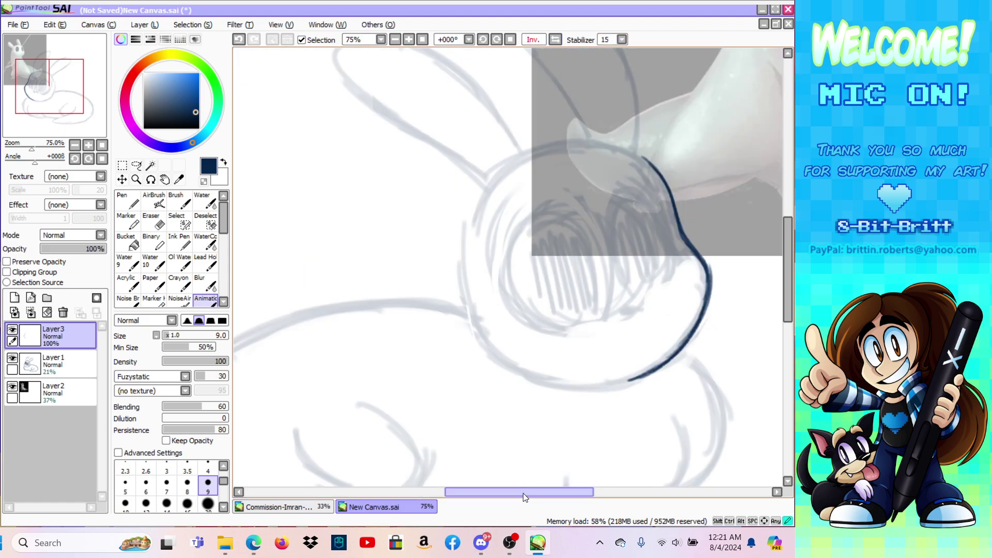
left_click_drag(523, 492, 552, 407)
mouse_move(391, 356)
left_mouse_down()
mouse_move(372, 326)
mouse_move(357, 235)
left_mouse_up()
left_click_drag(367, 306, 360, 222)
left_click_drag(383, 343, 356, 262)
mouse_move(369, 326)
left_mouse_down()
mouse_move(360, 223)
mouse_move(368, 201)
left_mouse_up()
left_click_drag(356, 259, 376, 192)
left_click_drag(360, 234, 376, 190)
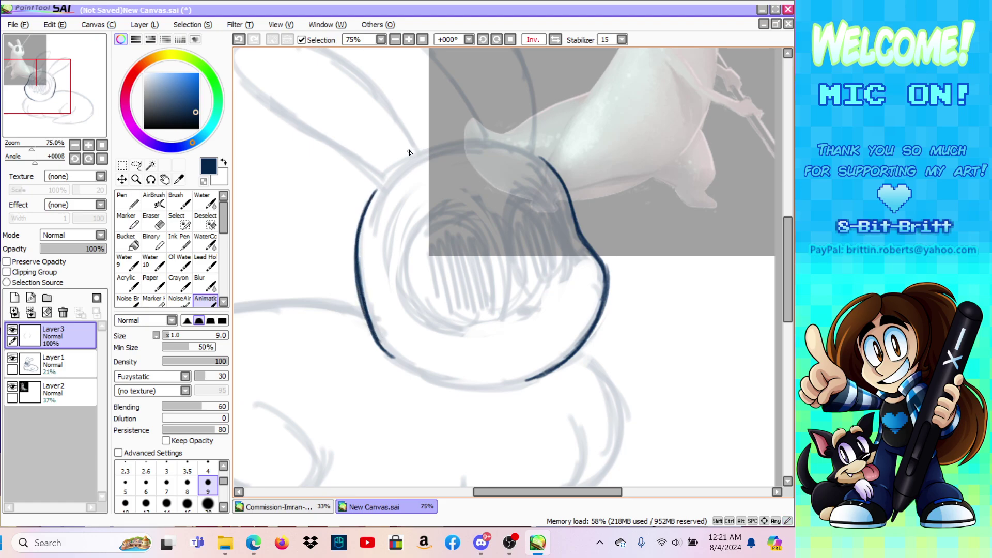
left_click_drag(420, 155, 486, 143)
Step: Rotate the canvas to 83 degrees and ink the jaw to join the muzzle and back-of-head lines
key("alt+space")
left_click_drag(312, 201, 522, 165)
left_click(206, 302)
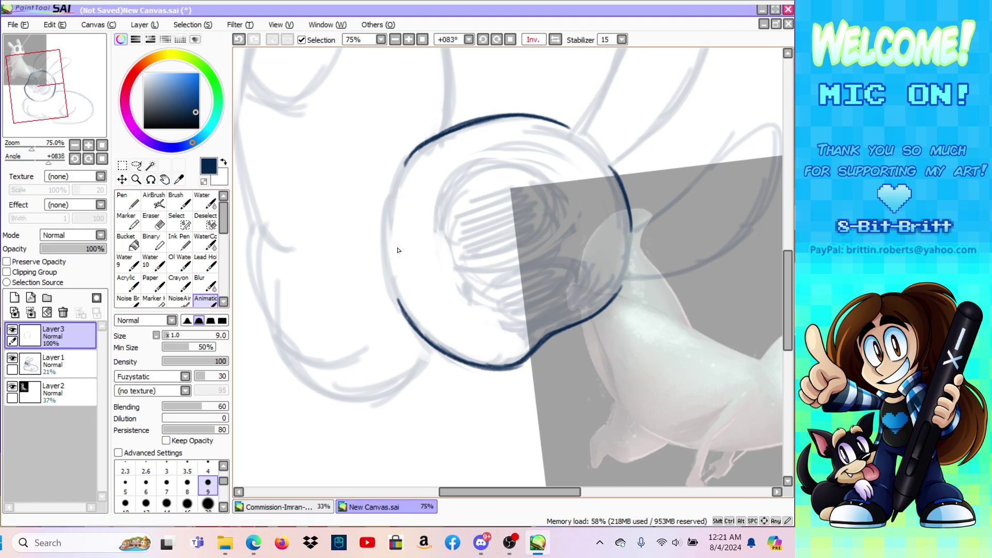
mouse_move(419, 334)
left_mouse_down()
mouse_move(396, 299)
mouse_move(385, 230)
left_mouse_up()
mouse_move(398, 303)
left_mouse_down()
mouse_move(387, 237)
mouse_move(392, 179)
left_mouse_up()
left_click_drag(396, 301, 388, 195)
left_click_drag(384, 255, 402, 171)
left_click_drag(382, 220, 412, 158)
left_click_drag(390, 194, 418, 150)
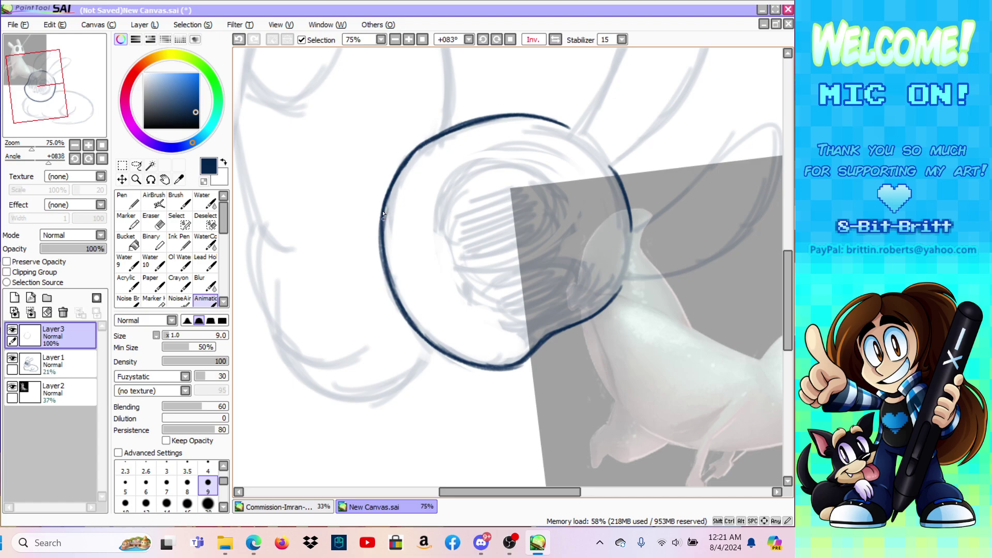
Step: Trim the inner edge of the jaw line with a size 35 eraser and reset the canvas rotation
key("e")
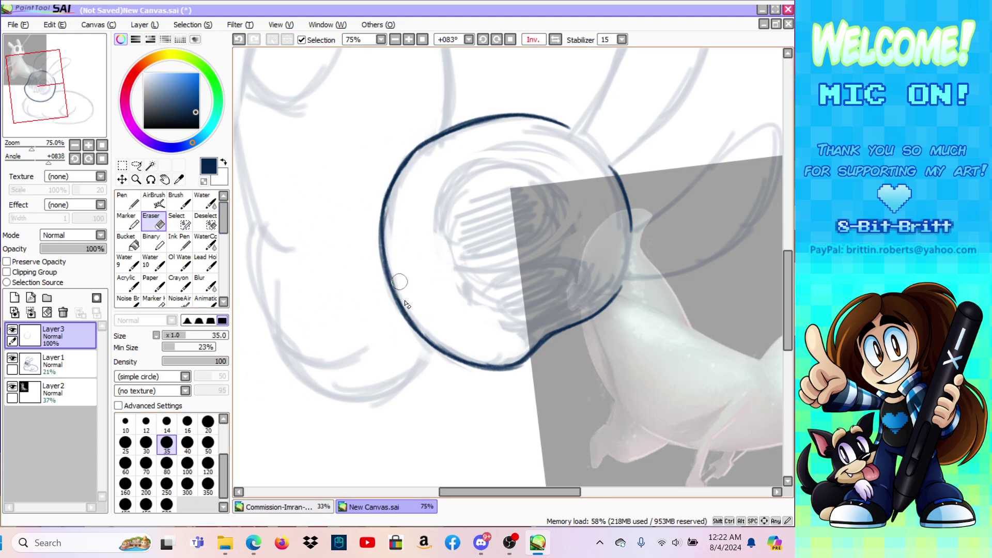
left_click_drag(393, 276, 390, 261)
left_click_drag(390, 238, 397, 201)
left_click_drag(389, 233, 411, 161)
key("Delete")
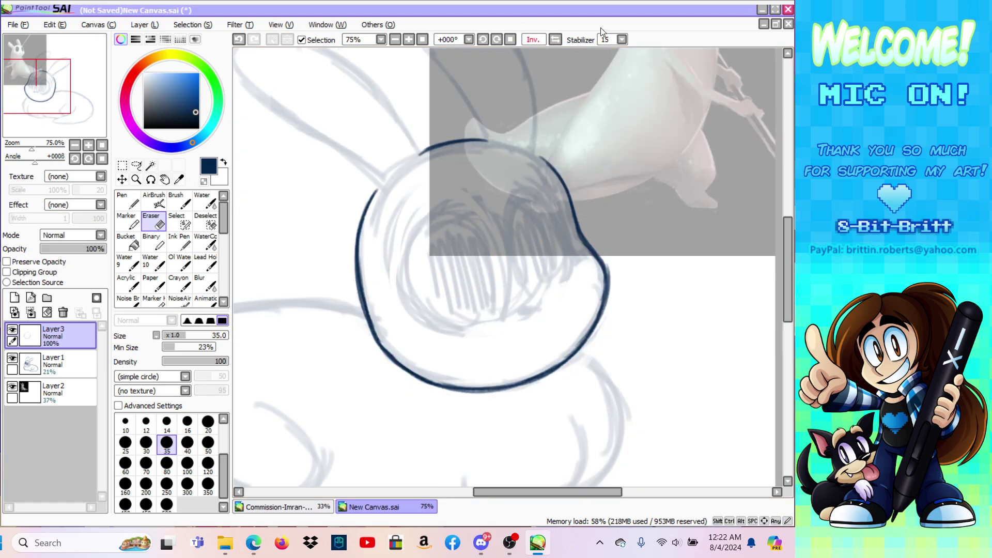
Step: Restore the unmirrored view and ink the full outline of the left ear
left_click(555, 40)
left_click_drag(488, 493, 520, 493)
left_click_drag(788, 277, 789, 241)
left_click(205, 300)
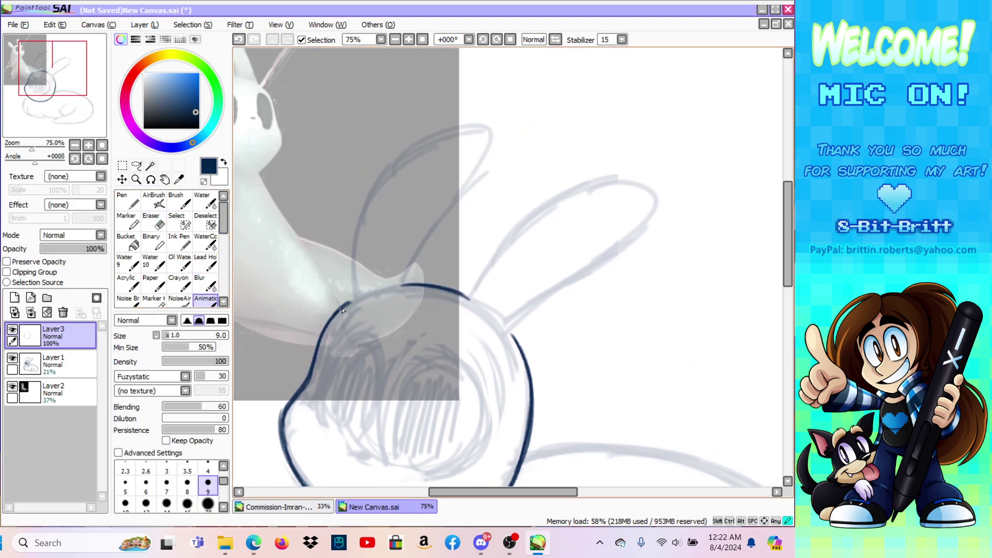
mouse_move(356, 300)
left_mouse_down()
mouse_move(352, 269)
mouse_move(381, 179)
left_mouse_up()
left_click_drag(353, 255, 413, 156)
left_click_drag(357, 227, 440, 135)
mouse_move(373, 189)
left_mouse_down()
mouse_move(475, 126)
mouse_move(485, 139)
left_mouse_up()
left_click_drag(403, 287, 476, 162)
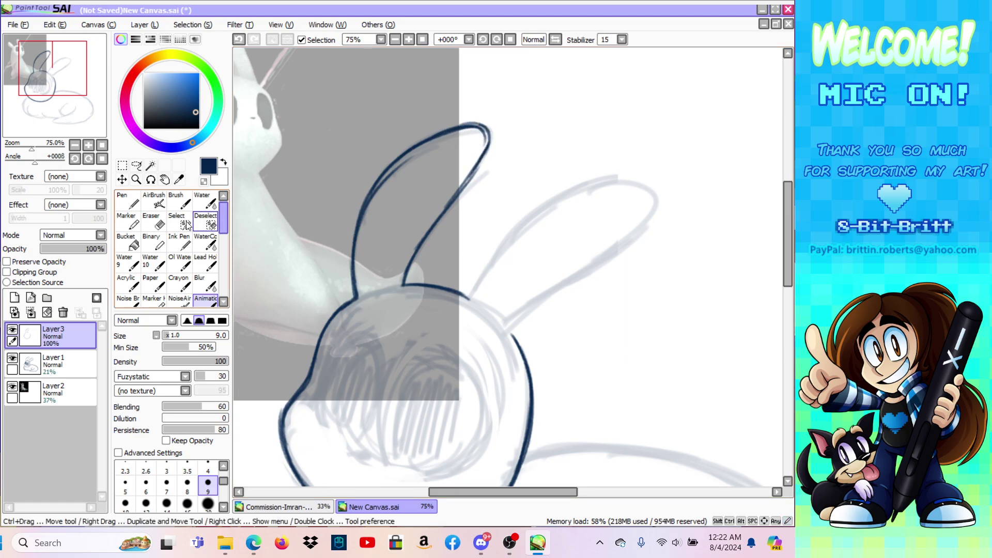
Step: Thin the left ear's inked outline along its inner edge with the Eraser
key("e")
mouse_move(394, 178)
left_mouse_down()
mouse_move(365, 227)
mouse_move(437, 144)
mouse_move(476, 135)
mouse_move(483, 142)
mouse_move(478, 135)
left_mouse_up()
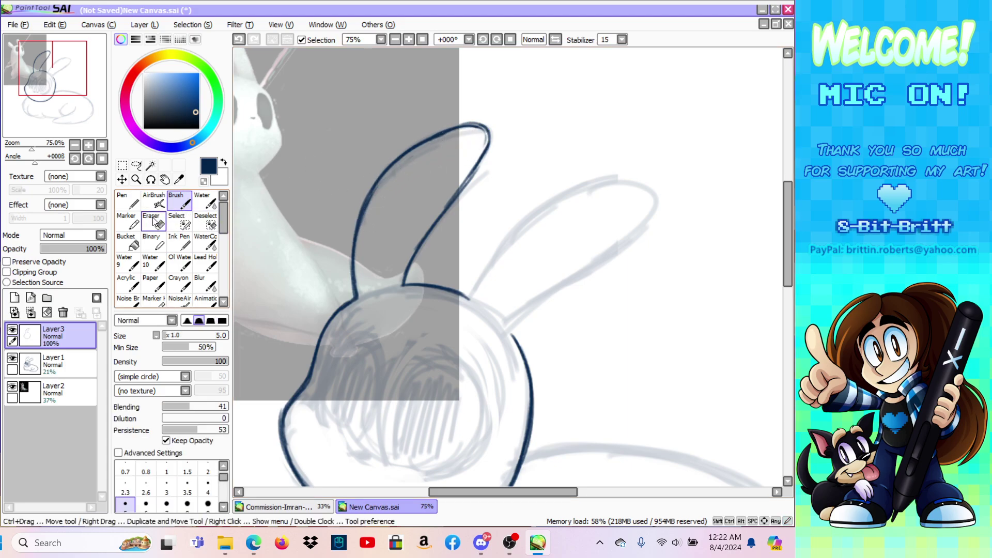
key("e")
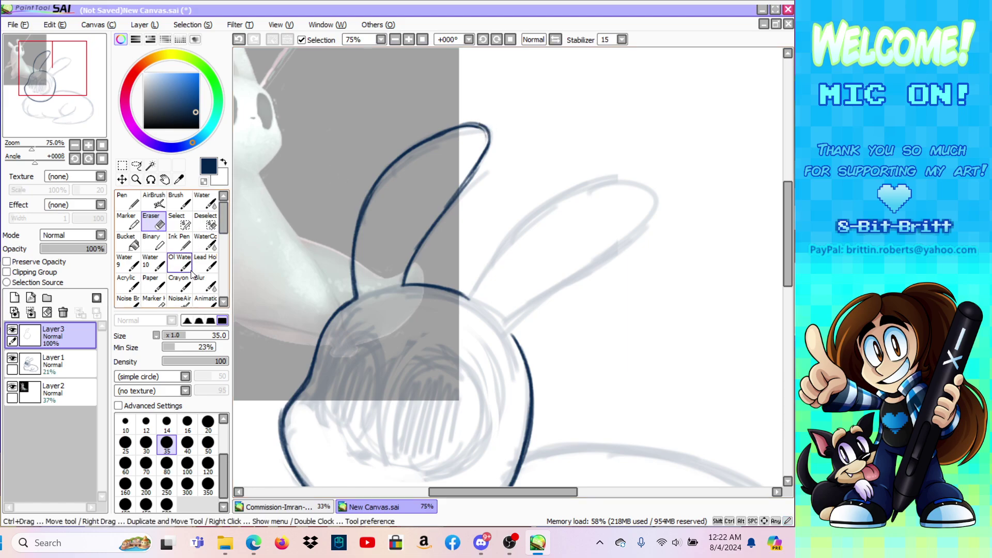
Step: Ink the right ear's upper edge and rounded tip, and extend the back-of-head line to the ear base
left_click(205, 300)
mouse_move(469, 298)
left_mouse_down()
mouse_move(486, 272)
mouse_move(470, 300)
mouse_move(545, 204)
mouse_move(489, 259)
mouse_move(584, 184)
mouse_move(527, 220)
mouse_move(601, 176)
mouse_move(554, 200)
mouse_move(657, 176)
left_mouse_up()
mouse_move(589, 179)
left_mouse_down()
mouse_move(666, 178)
mouse_move(676, 199)
left_mouse_up()
left_click_drag(511, 327, 517, 343)
left_click_drag(528, 493, 546, 484)
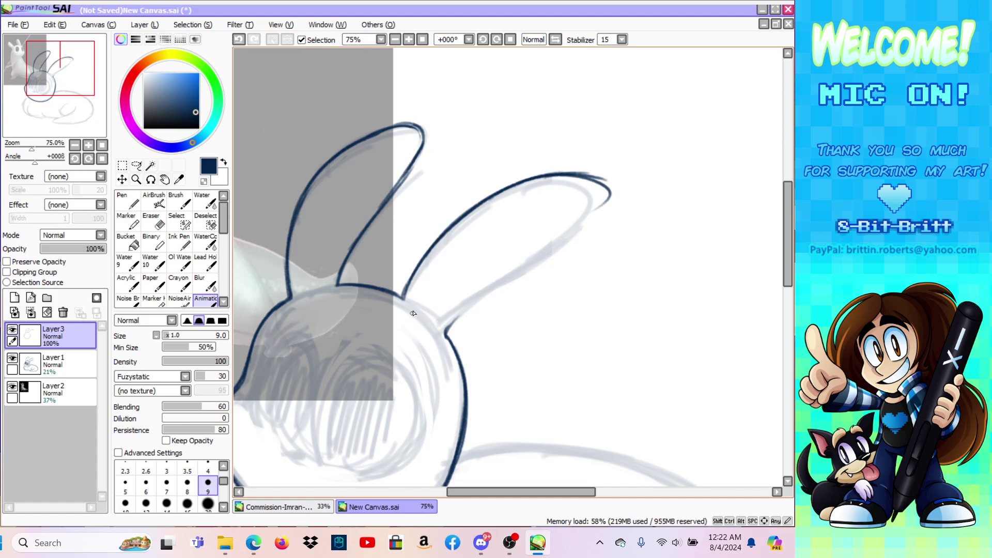
Step: Ink the right ear's lower edge from its base at the head to the tip
left_click_drag(448, 334, 466, 311)
left_click_drag(449, 330, 498, 280)
mouse_move(447, 332)
left_mouse_down()
mouse_move(543, 248)
mouse_move(511, 267)
mouse_move(578, 231)
left_mouse_up()
left_click_drag(496, 284, 598, 216)
mouse_move(523, 255)
left_mouse_down()
mouse_move(609, 211)
mouse_move(611, 186)
mouse_move(592, 217)
left_mouse_up()
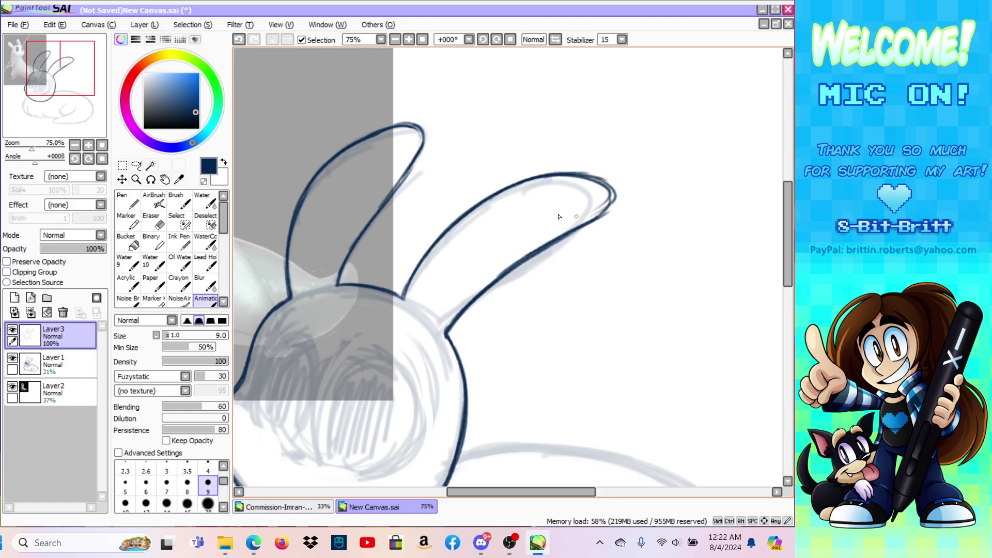
Step: Erase most of the right ear's lower edge and switch back to the Animatic brush
left_click(165, 226)
left_click_drag(449, 328, 595, 215)
left_click_drag(499, 274, 614, 204)
left_click(206, 300)
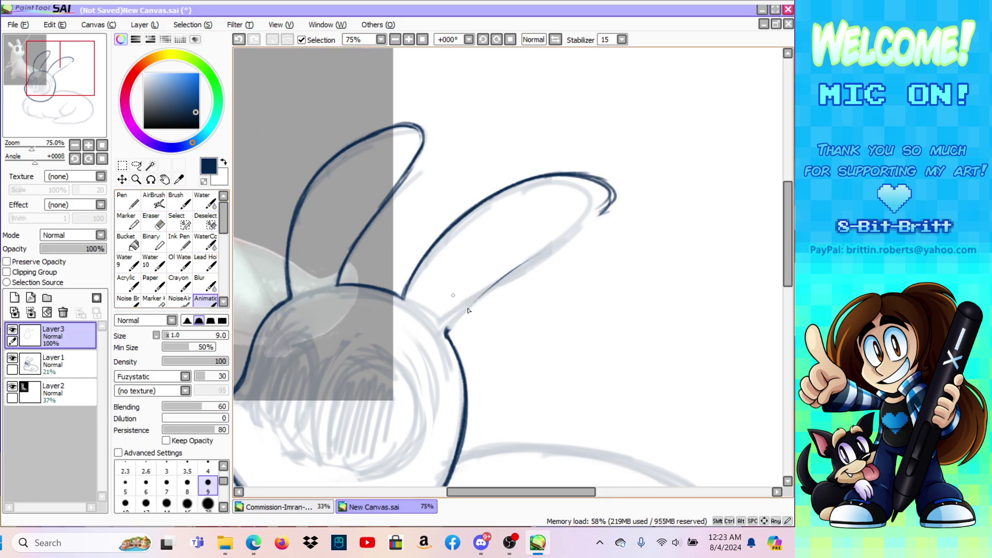
Step: Re-ink the right ear's lower edge from its base at the head up to the tip
mouse_move(447, 335)
left_mouse_down()
mouse_move(498, 280)
mouse_move(608, 209)
left_mouse_up()
scroll(594, 290, "down", 5)
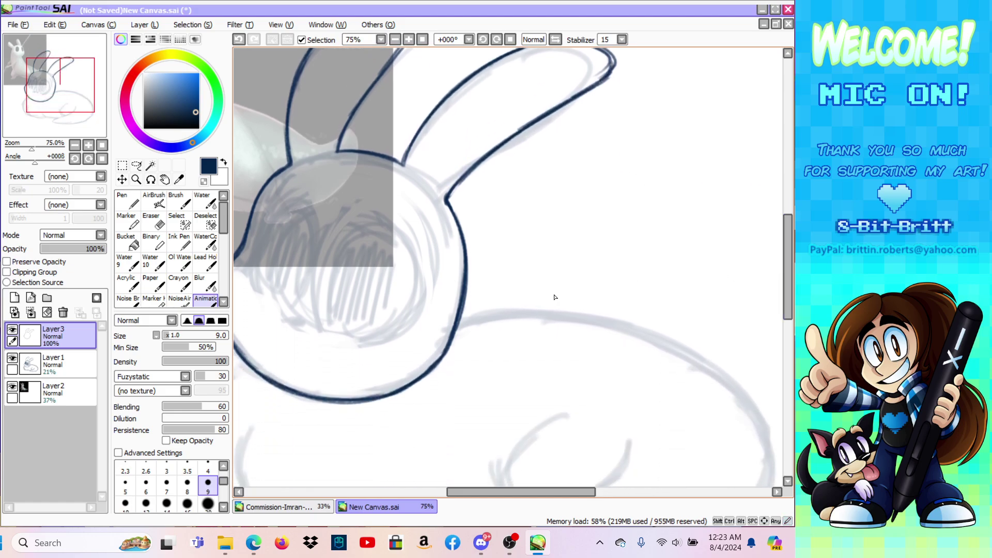
Step: Ink the right eye's oval outline, mirroring the view for the left-hand curve, and add the small nose
mouse_move(324, 323)
left_mouse_down()
mouse_move(336, 263)
mouse_move(358, 230)
left_mouse_up()
mouse_move(333, 265)
left_mouse_down()
mouse_move(364, 227)
mouse_move(383, 227)
left_mouse_up()
left_click(555, 39)
left_click_drag(511, 491, 555, 492)
mouse_move(465, 334)
left_mouse_down()
mouse_move(448, 319)
mouse_move(467, 338)
mouse_move(436, 287)
mouse_move(454, 248)
mouse_move(441, 260)
mouse_move(468, 233)
left_mouse_up()
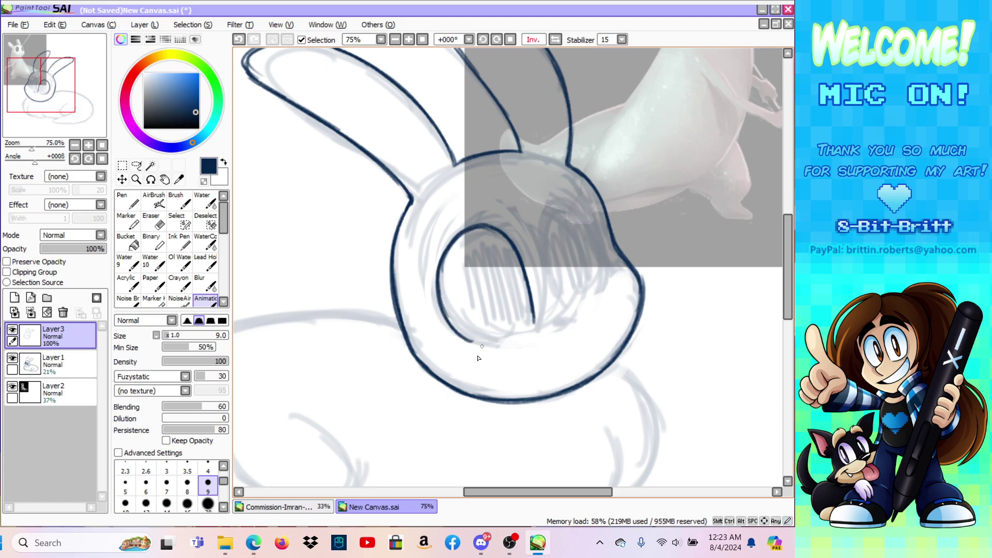
mouse_move(455, 334)
left_mouse_down()
mouse_move(486, 341)
mouse_move(458, 337)
mouse_move(534, 323)
left_mouse_up()
left_click_drag(475, 343, 528, 328)
left_click(561, 39)
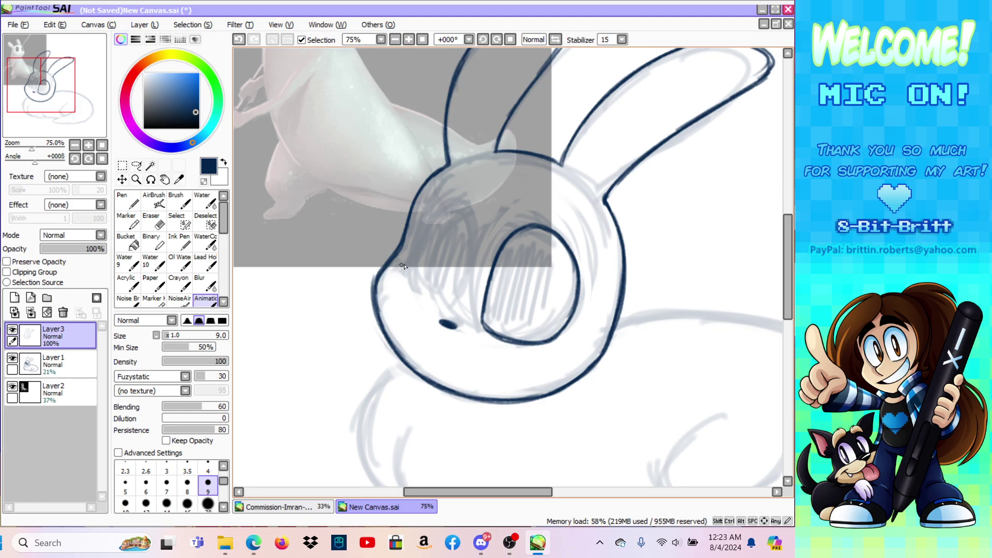
Step: Ink the left eye's closed oval outline over the sketch
mouse_move(412, 295)
left_mouse_down()
mouse_move(419, 234)
mouse_move(444, 206)
left_mouse_up()
left_click_drag(415, 248, 456, 201)
left_click_drag(424, 227, 463, 205)
left_click_drag(438, 212, 469, 230)
mouse_move(448, 310)
left_mouse_down()
mouse_move(471, 251)
mouse_move(468, 226)
left_mouse_up()
mouse_move(462, 269)
left_mouse_down()
mouse_move(465, 209)
mouse_move(468, 225)
left_mouse_up()
mouse_move(415, 277)
left_mouse_down()
mouse_move(423, 296)
mouse_move(412, 291)
mouse_move(444, 311)
mouse_move(459, 298)
mouse_move(450, 303)
left_mouse_up()
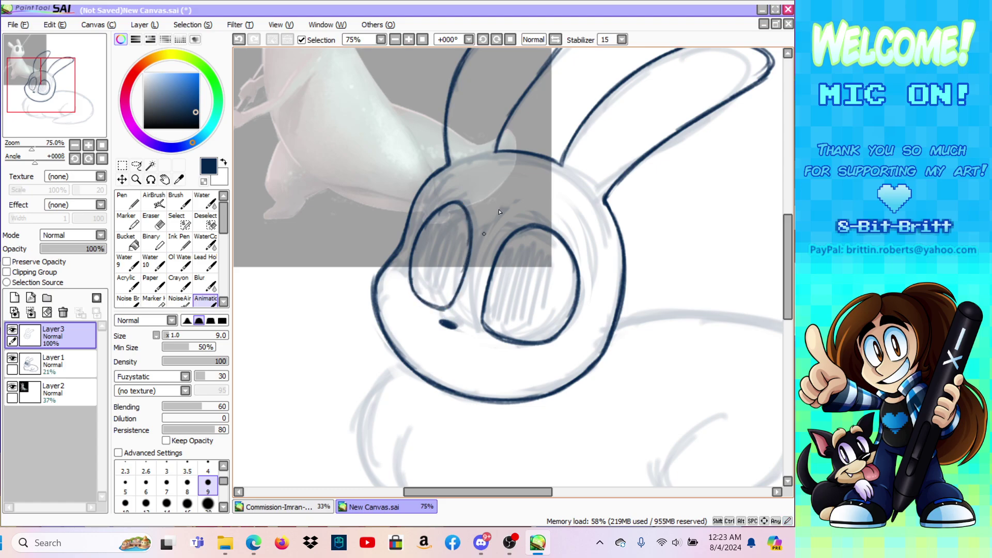
Step: Set Layer3 as the selection source and fill both eyes with dark blue using the Bucket
left_click(128, 241)
left_click(49, 283)
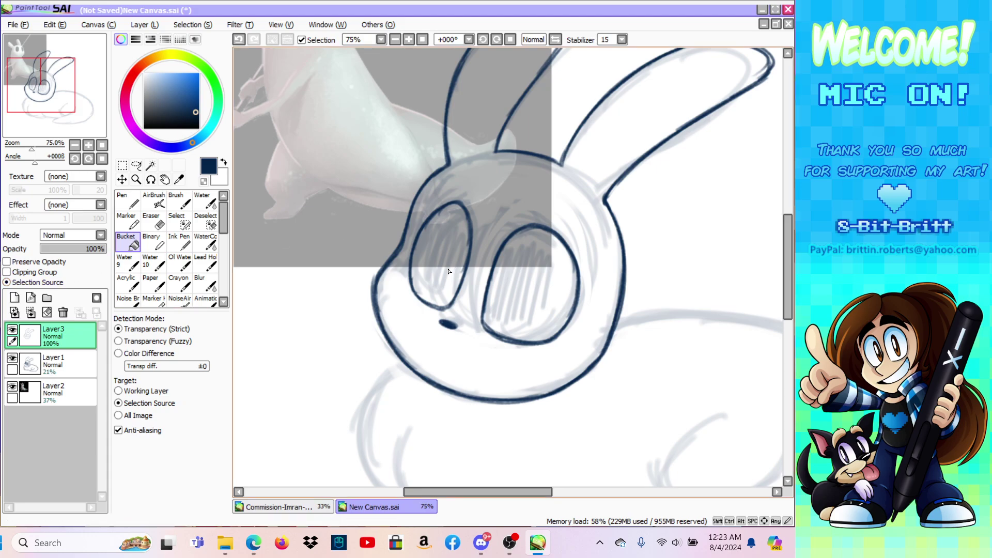
left_click(441, 256)
left_click(513, 280)
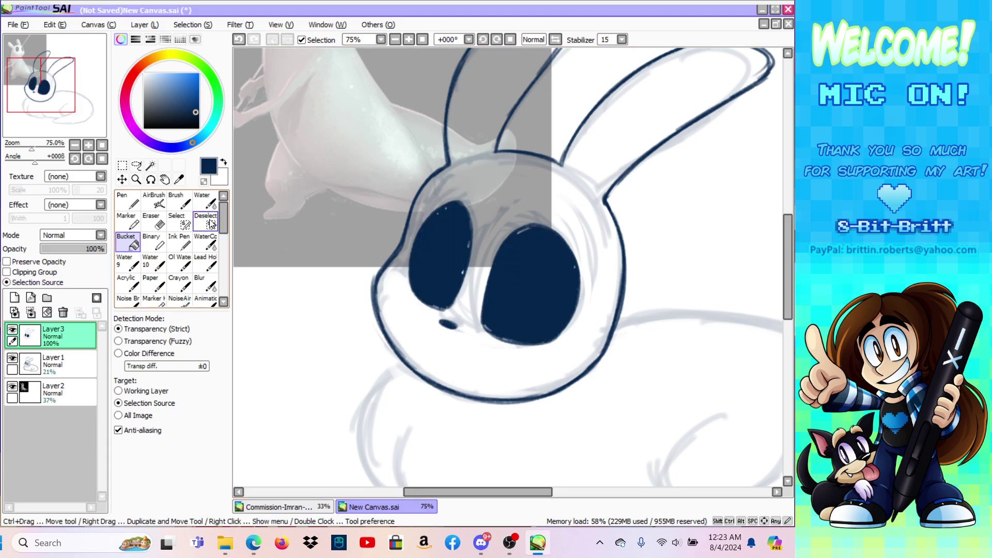
Step: Paint over the unfilled gaps along both eyes' edges with the Animatic brush
left_click(206, 300)
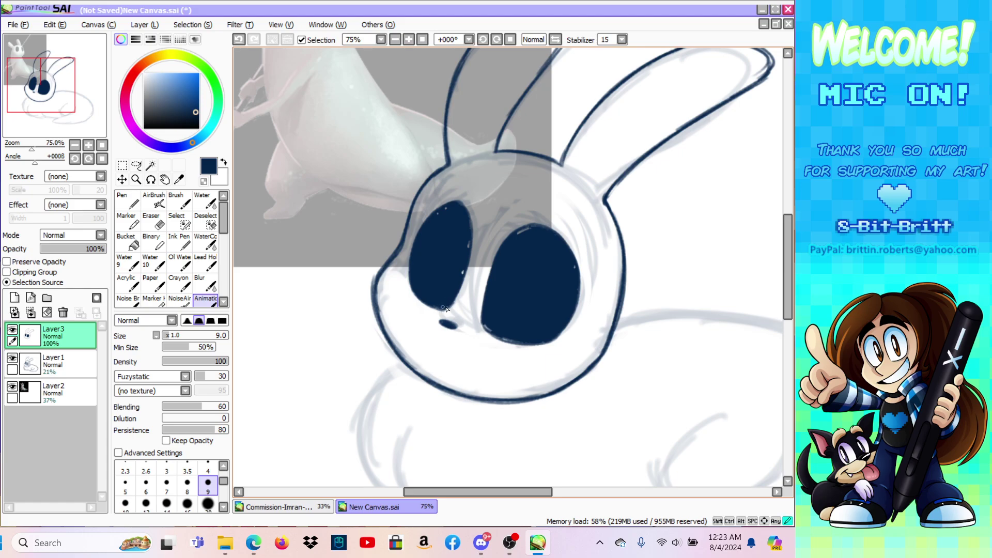
left_click_drag(456, 210, 462, 238)
left_click_drag(450, 225, 440, 211)
left_click_drag(485, 321, 524, 345)
Step: Rotate the canvas and ink the near front paw's curve from the chest around to the underside
left_click_drag(783, 293, 782, 320)
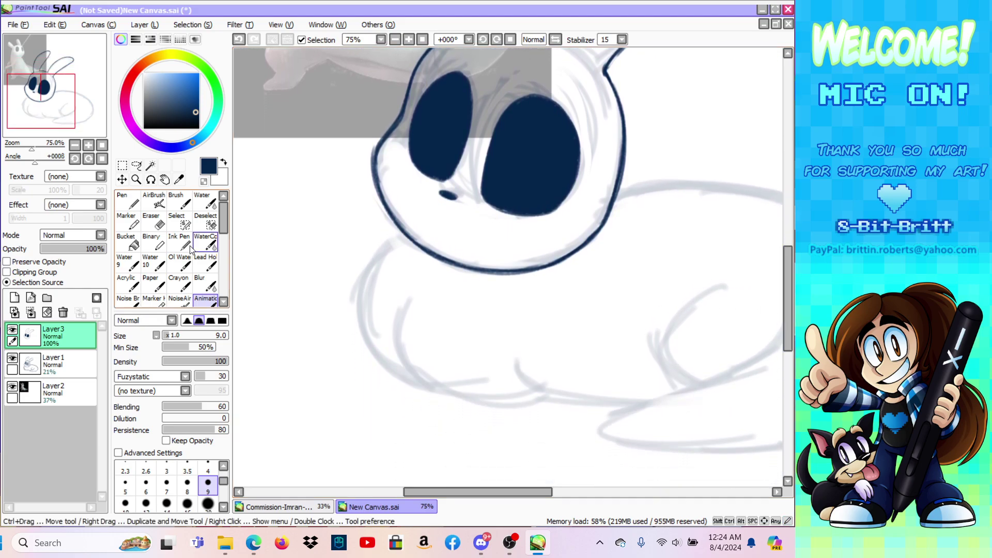
left_click(150, 180)
left_click_drag(350, 241, 469, 208)
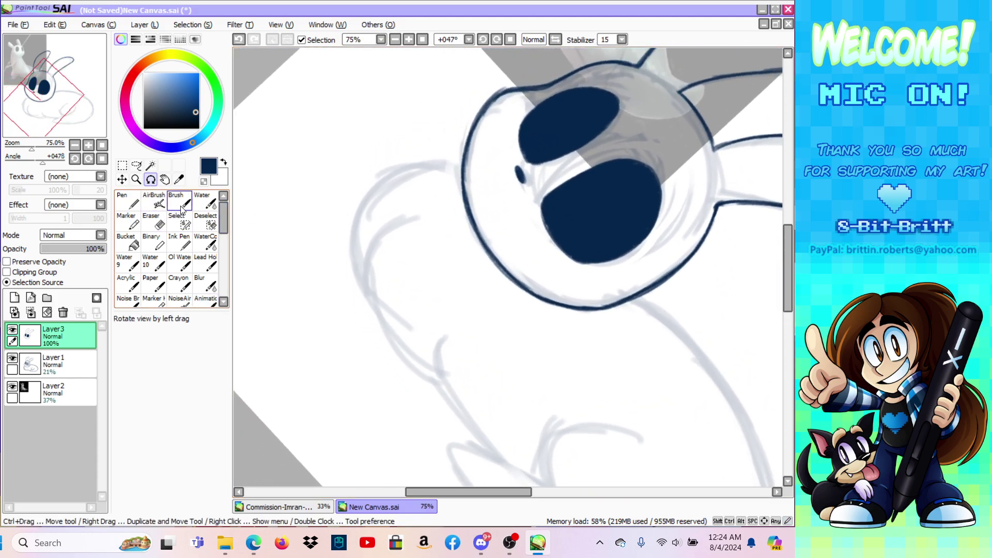
left_click(207, 301)
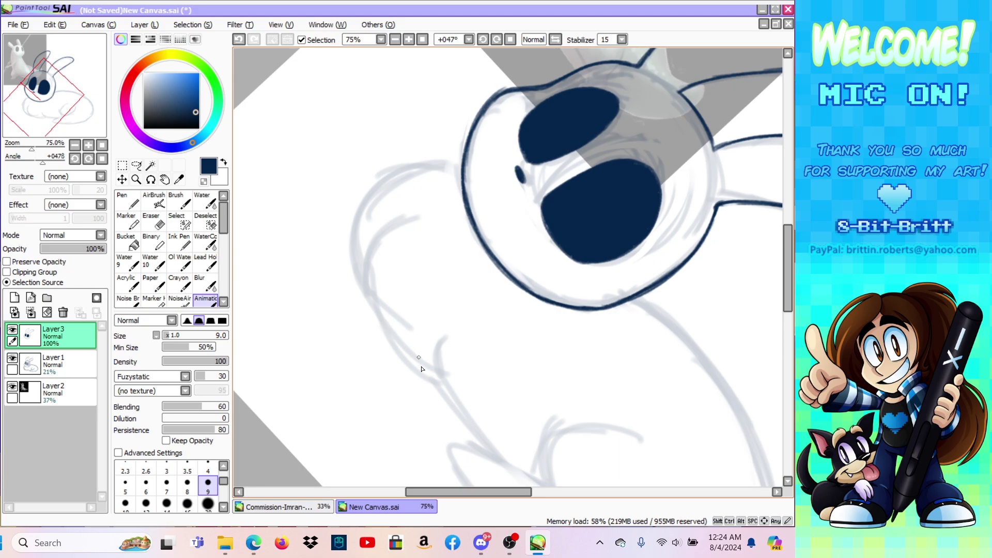
left_click_drag(436, 381, 372, 301)
left_click_drag(408, 360, 368, 285)
left_click_drag(388, 336, 371, 249)
mouse_move(374, 311)
left_mouse_down()
mouse_move(372, 247)
mouse_move(371, 275)
mouse_move(369, 256)
mouse_move(384, 232)
left_mouse_up()
mouse_move(369, 293)
left_mouse_down()
mouse_move(369, 256)
mouse_move(403, 219)
left_mouse_up()
left_click_drag(369, 273, 424, 208)
Step: Ink the far front paw's outline from below the chin to its underside, resetting the canvas rotation partway
mouse_move(368, 290)
left_mouse_down()
mouse_move(349, 263)
mouse_move(366, 290)
mouse_move(348, 255)
mouse_move(351, 218)
mouse_move(350, 228)
mouse_move(395, 174)
left_mouse_up()
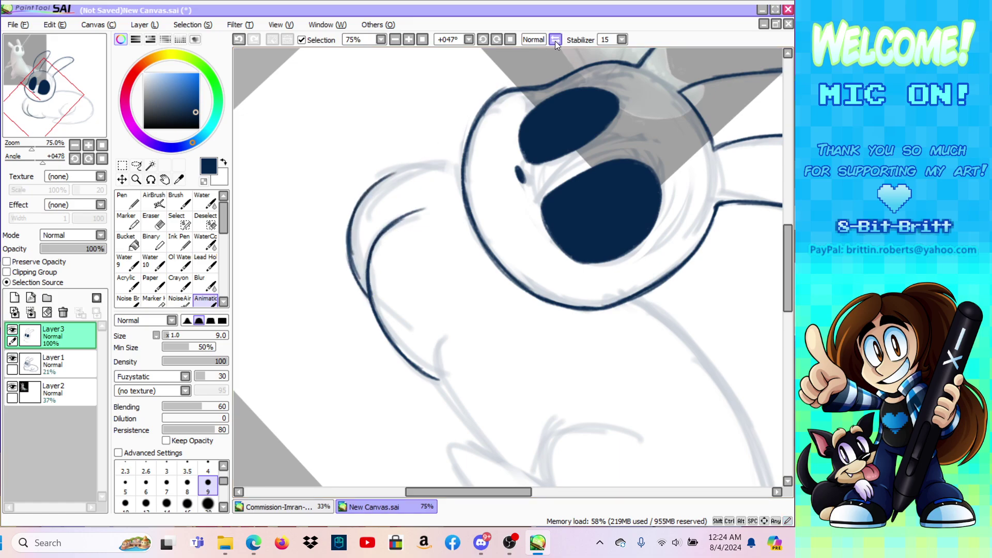
left_click(510, 39)
mouse_move(362, 338)
left_mouse_down()
mouse_move(368, 267)
mouse_move(404, 234)
left_mouse_up()
left_click_drag(366, 278, 406, 233)
left_click_drag(366, 299, 390, 246)
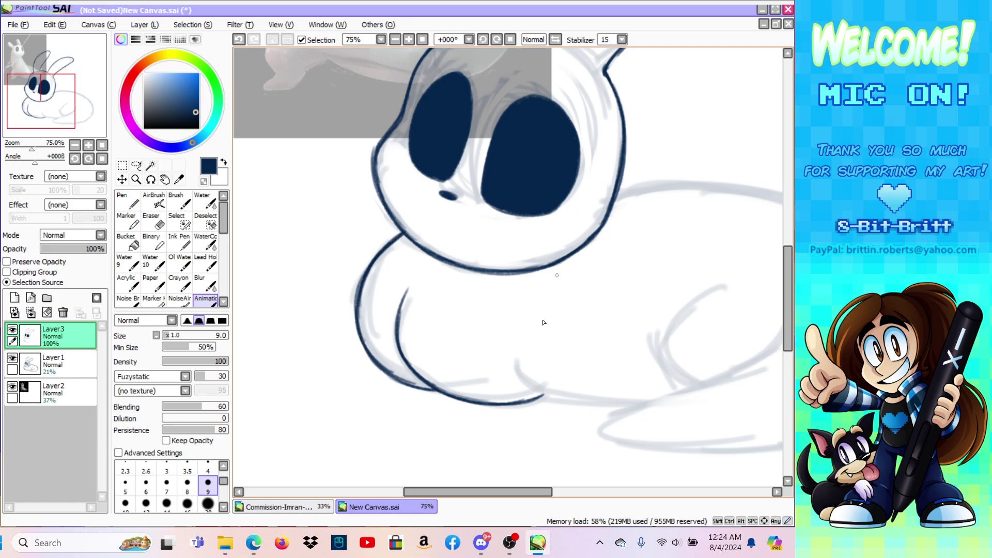
left_click_drag(500, 492, 534, 486)
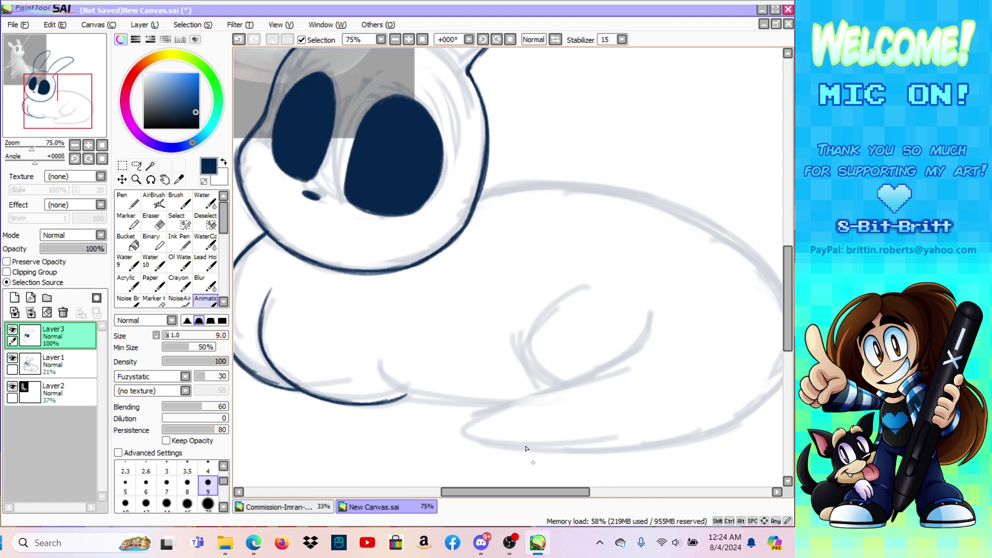
left_click(150, 179)
left_click_drag(339, 215, 406, 132)
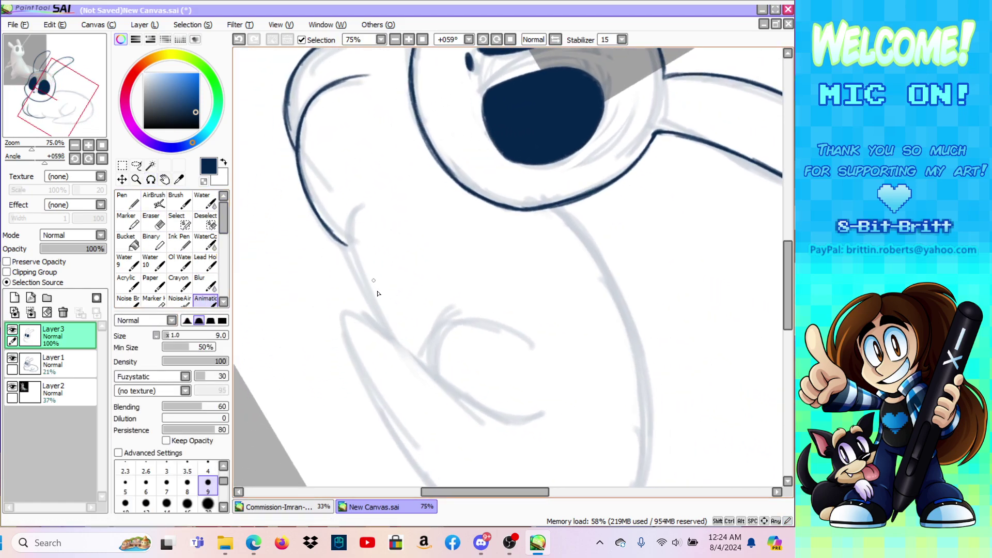
left_click_drag(390, 335, 341, 227)
mouse_move(356, 273)
left_mouse_down()
mouse_move(351, 200)
mouse_move(350, 256)
mouse_move(349, 228)
left_mouse_up()
left_click(239, 40)
left_click(239, 39)
left_click(239, 40)
left_click(238, 39)
left_click(239, 40)
left_click(239, 40)
left_click(239, 40)
Step: Ink the belly line from near the tail tip toward the front paw, curving its end up into the body
mouse_move(381, 328)
left_mouse_down()
mouse_move(379, 327)
mouse_move(338, 242)
left_mouse_up()
left_click_drag(367, 306, 335, 222)
left_click_drag(352, 274, 345, 185)
left_click_drag(337, 243, 353, 174)
Step: Erase the overlapping strokes where the belly line meets the front paw and return to the Animatic brush
left_click(154, 222)
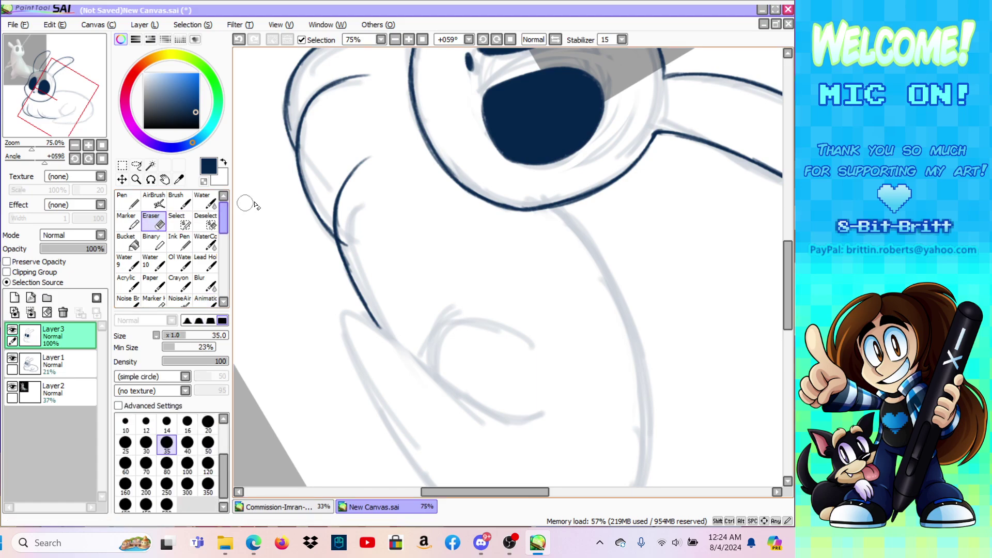
left_click_drag(343, 238, 341, 218)
mouse_move(352, 268)
left_mouse_down()
mouse_move(341, 235)
mouse_move(337, 241)
left_mouse_up()
left_click(205, 301)
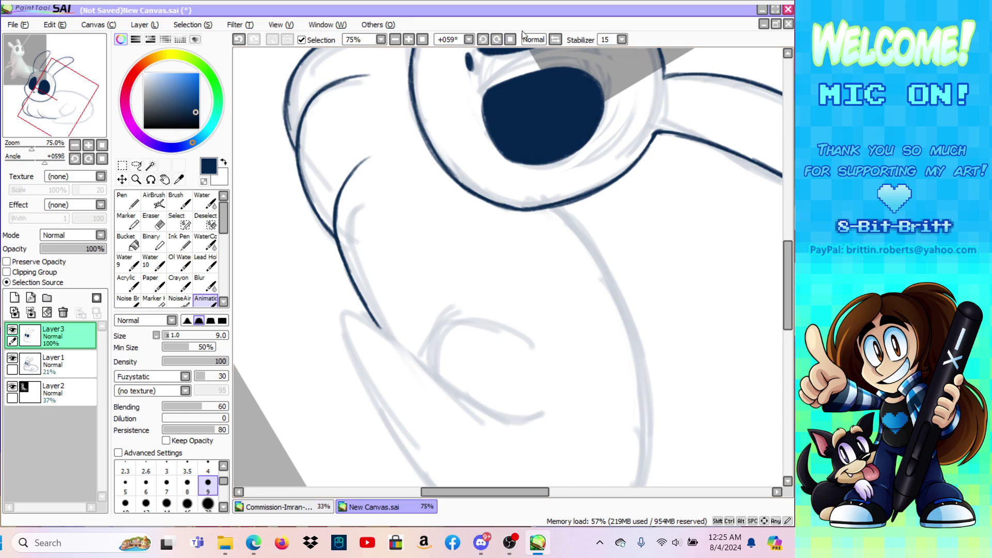
Step: Rotate the canvas and ink the back's outline from the head across the top of the body
key("Home")
left_click(150, 179)
left_click_drag(527, 191, 436, 224)
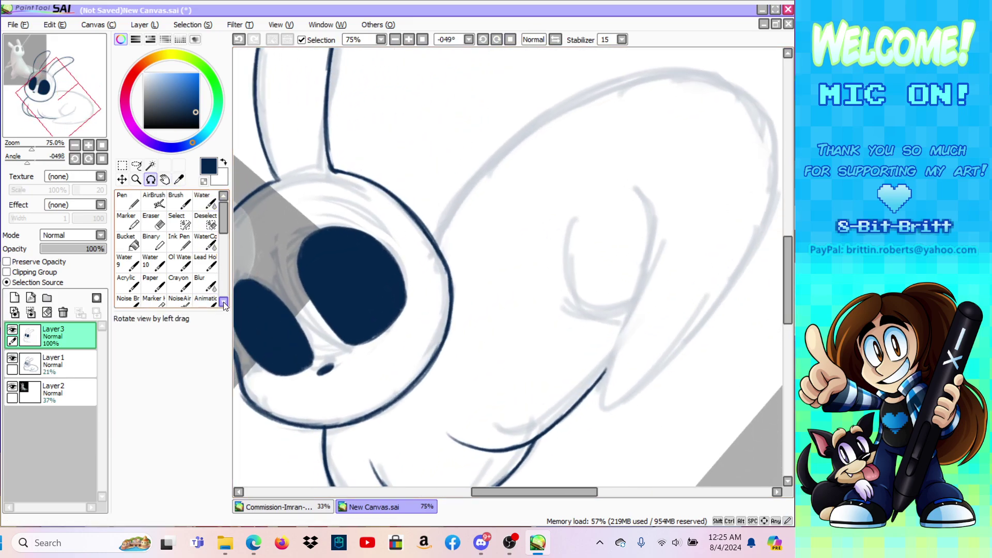
left_click(206, 301)
left_click_drag(510, 491, 529, 491)
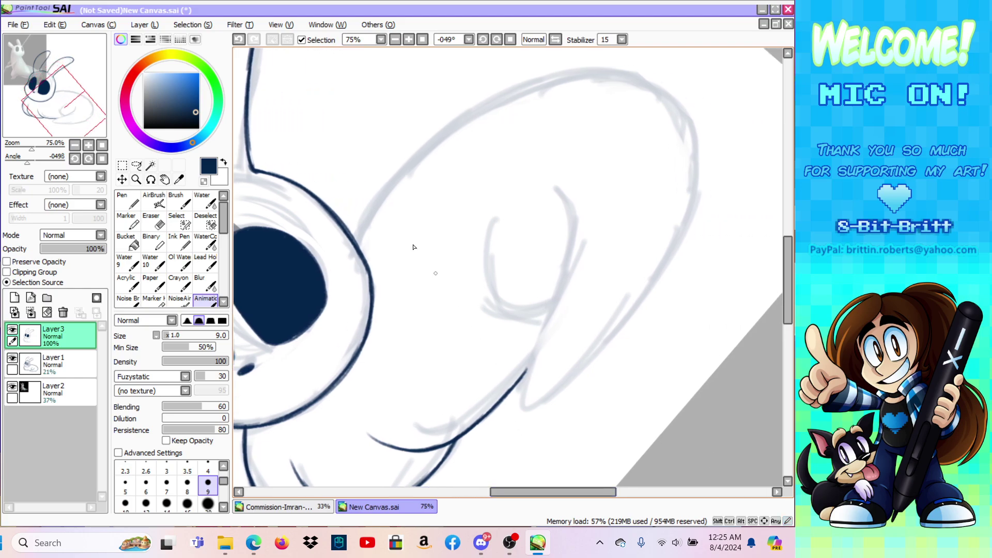
mouse_move(356, 241)
left_mouse_down()
mouse_move(379, 200)
mouse_move(362, 222)
mouse_move(370, 209)
mouse_move(447, 126)
mouse_move(392, 182)
mouse_move(513, 88)
left_mouse_up()
left_click_drag(407, 163, 561, 72)
left_click_drag(435, 143, 511, 88)
left_click_drag(586, 69, 505, 92)
Step: Rotate the canvas further and continue the body outline from the back around the rump
left_click(150, 179)
mouse_move(587, 131)
left_mouse_down()
mouse_move(411, 235)
mouse_move(406, 258)
left_mouse_up()
left_click(206, 299)
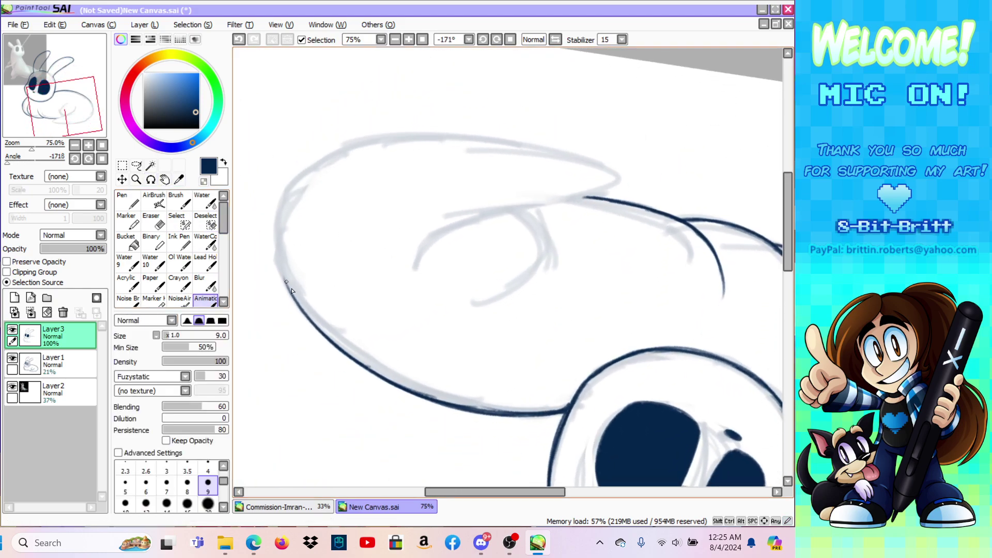
mouse_move(305, 313)
left_mouse_down()
mouse_move(276, 258)
mouse_move(274, 206)
left_mouse_up()
left_click_drag(290, 279, 282, 185)
left_click_drag(281, 261, 305, 166)
left_click_drag(276, 228, 323, 154)
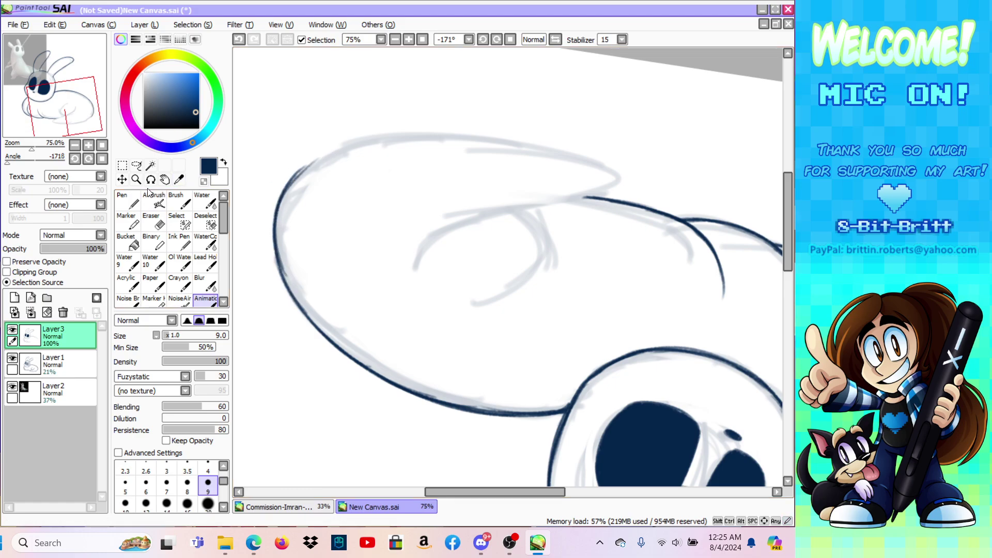
Step: Ink the tail's outer edge from the rump to its rounded tip on a rotated canvas
left_click(150, 179)
left_click_drag(381, 163, 248, 215)
left_click(206, 299)
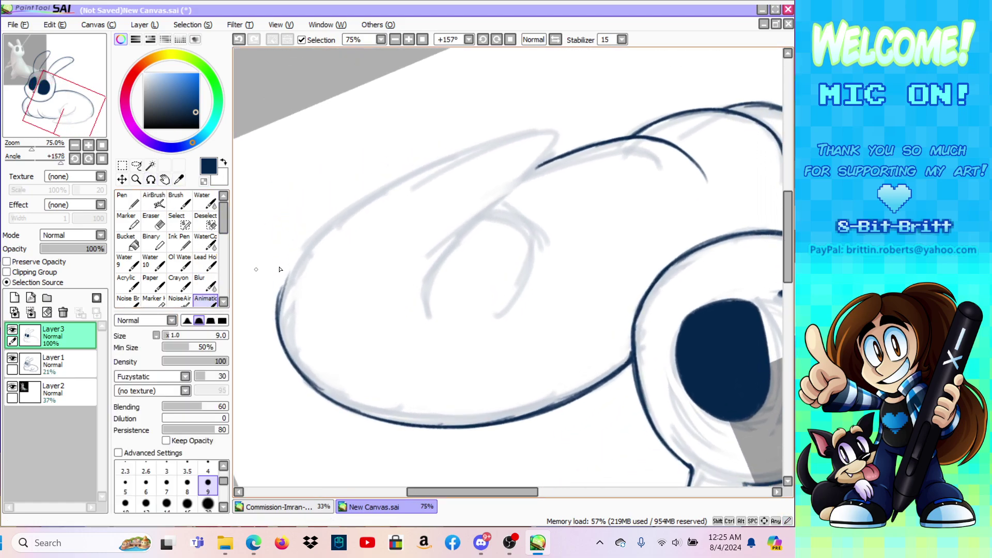
left_click_drag(309, 383, 278, 320)
mouse_move(285, 274)
left_mouse_down()
mouse_move(279, 329)
mouse_move(293, 263)
left_mouse_up()
mouse_move(281, 304)
left_mouse_down()
mouse_move(322, 232)
mouse_move(361, 200)
left_mouse_up()
left_click_drag(287, 275, 424, 168)
left_click_drag(307, 248, 500, 137)
left_click_drag(388, 186, 550, 131)
mouse_move(455, 152)
left_mouse_down()
mouse_move(549, 131)
mouse_move(527, 157)
left_mouse_up()
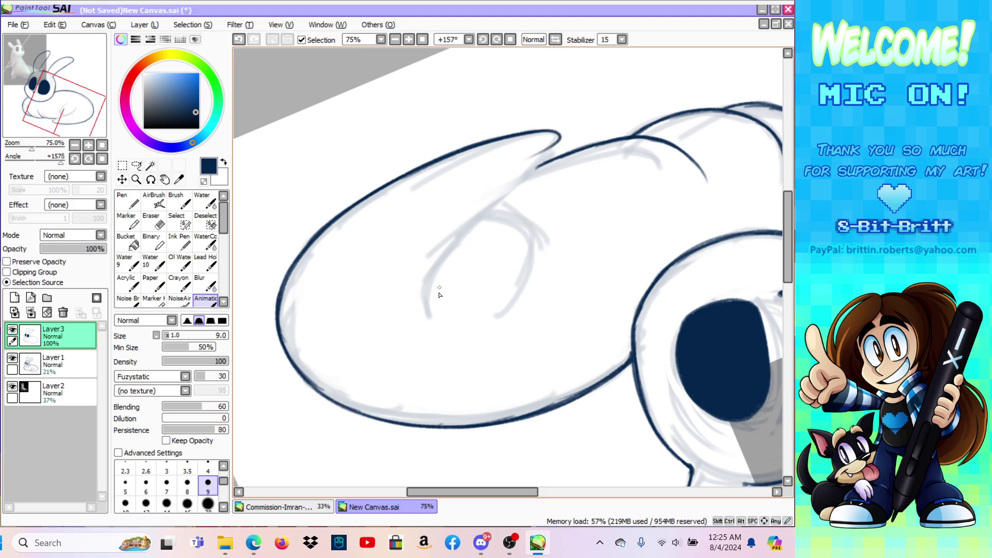
Step: Ink the tail's inner edge from the hind leg area to the tip
mouse_move(433, 329)
left_mouse_down()
mouse_move(428, 287)
mouse_move(443, 262)
left_mouse_up()
left_click_drag(431, 306, 495, 208)
left_click_drag(432, 274, 527, 181)
left_click_drag(463, 237, 547, 155)
left_click_drag(488, 212, 554, 145)
mouse_move(524, 176)
left_mouse_down()
mouse_move(562, 139)
mouse_move(556, 135)
left_mouse_up()
Step: Clean the tail's inner edge near the tip with the Eraser and restroke it with the Animatic brush
key("e")
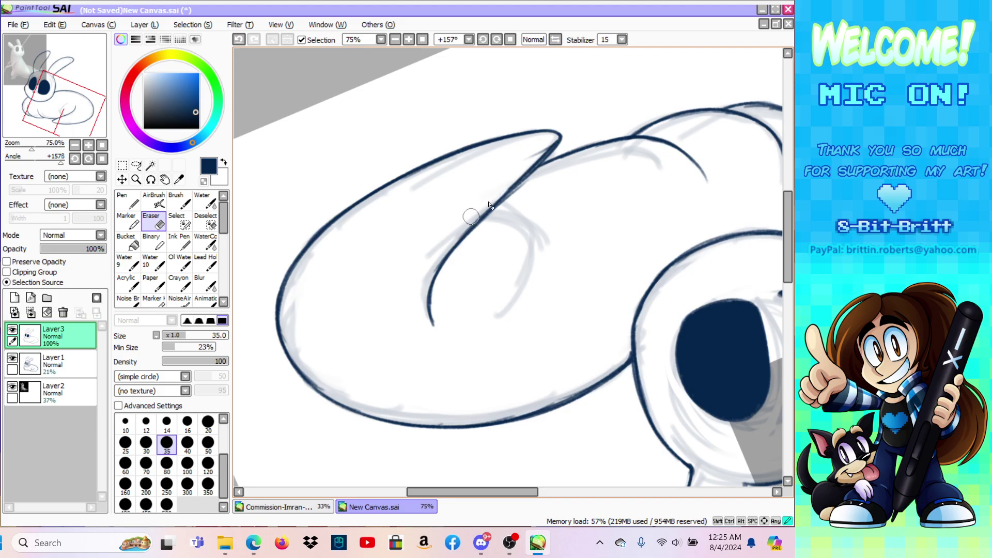
left_click_drag(499, 196, 550, 141)
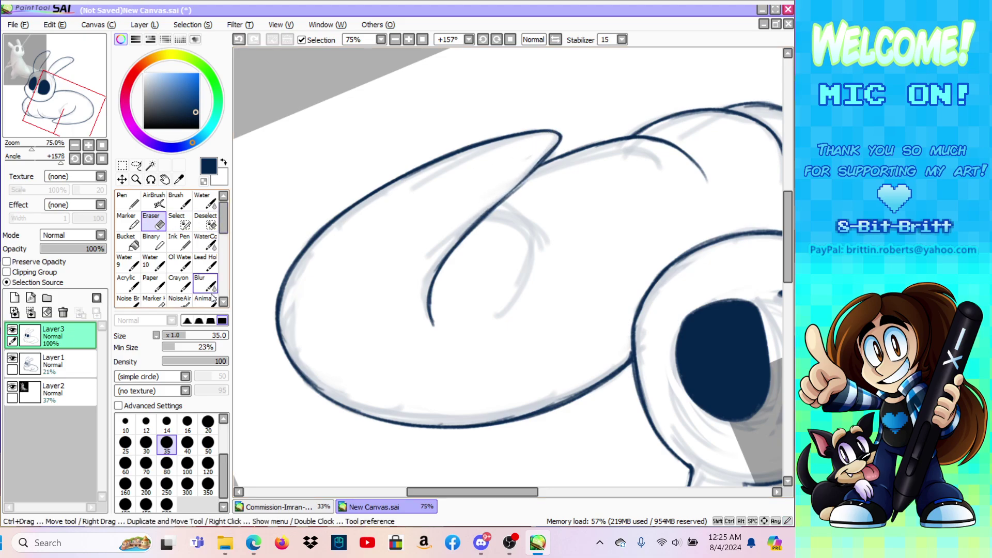
left_click(206, 301)
left_click_drag(481, 219, 549, 153)
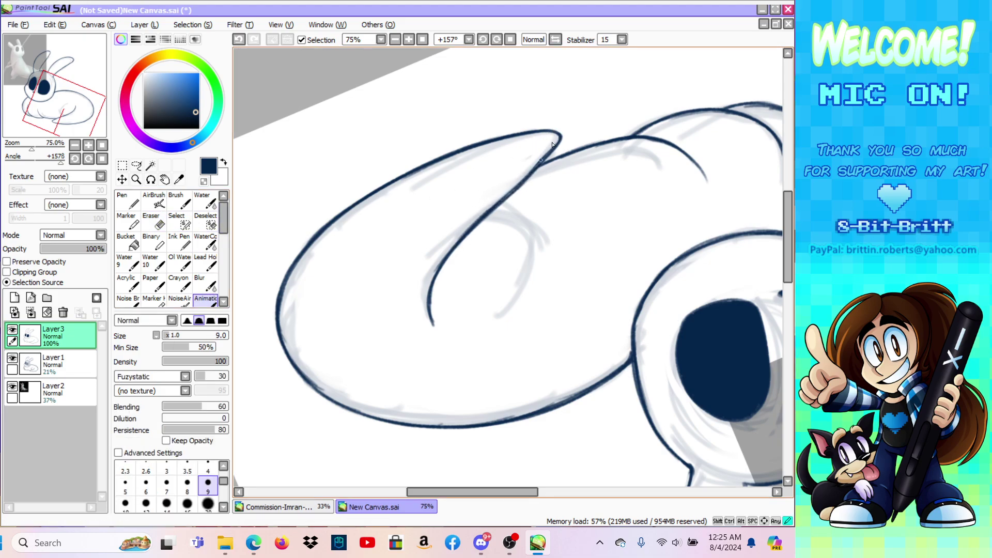
Step: Reset the canvas rotation, ink the hind leg's curve above the tail, and touch up the belly line beside it
left_click(509, 39)
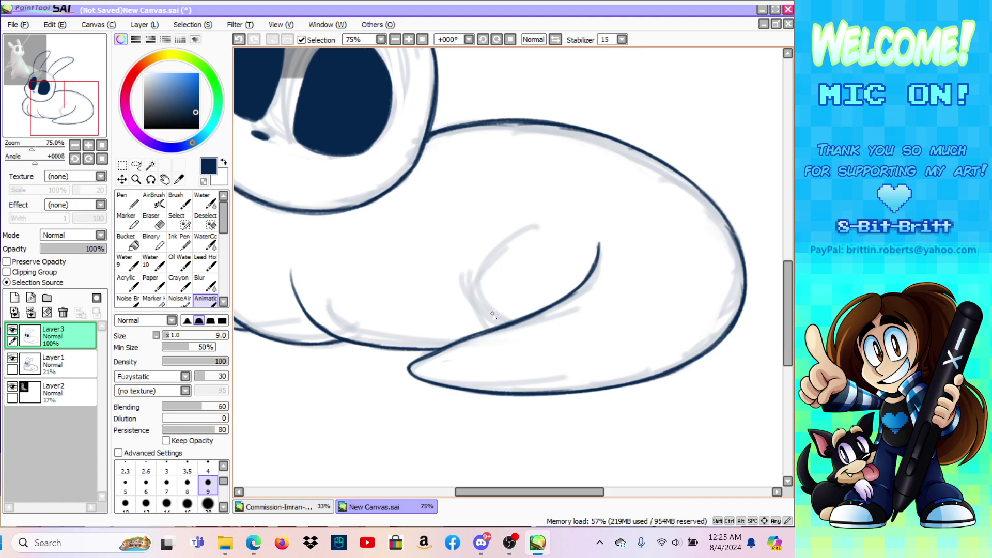
mouse_move(498, 327)
left_mouse_down()
mouse_move(463, 295)
mouse_move(474, 270)
left_mouse_up()
left_click_drag(472, 312, 506, 238)
mouse_move(466, 302)
left_mouse_down()
mouse_move(510, 233)
mouse_move(531, 222)
left_mouse_up()
left_click_drag(471, 271, 539, 222)
left_click_drag(401, 349, 459, 341)
Step: Zoom out to the whole canvas and hide the sketch on Layer1 and the reference on Layer2
left_click(136, 180)
left_click(144, 331)
left_click(493, 342)
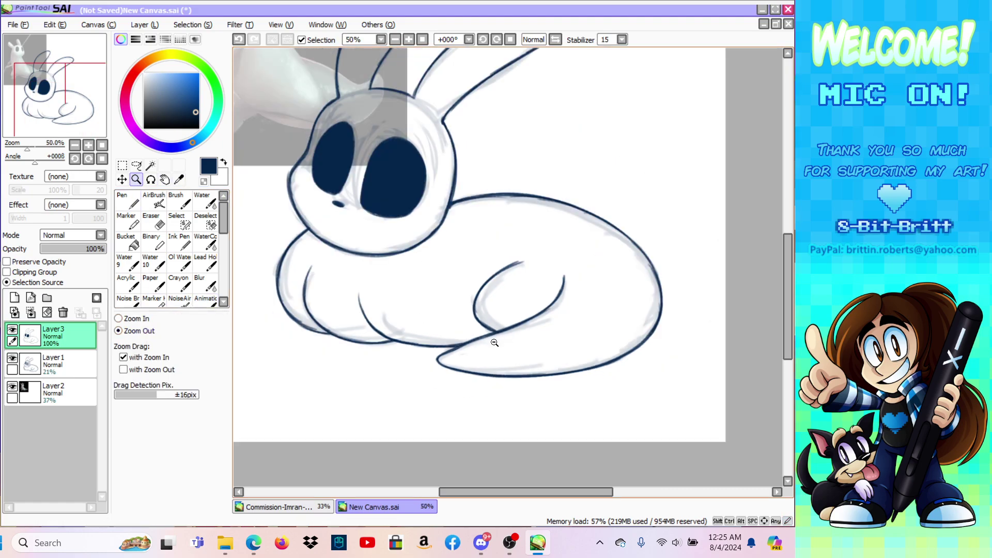
left_click(496, 340)
left_click(513, 331)
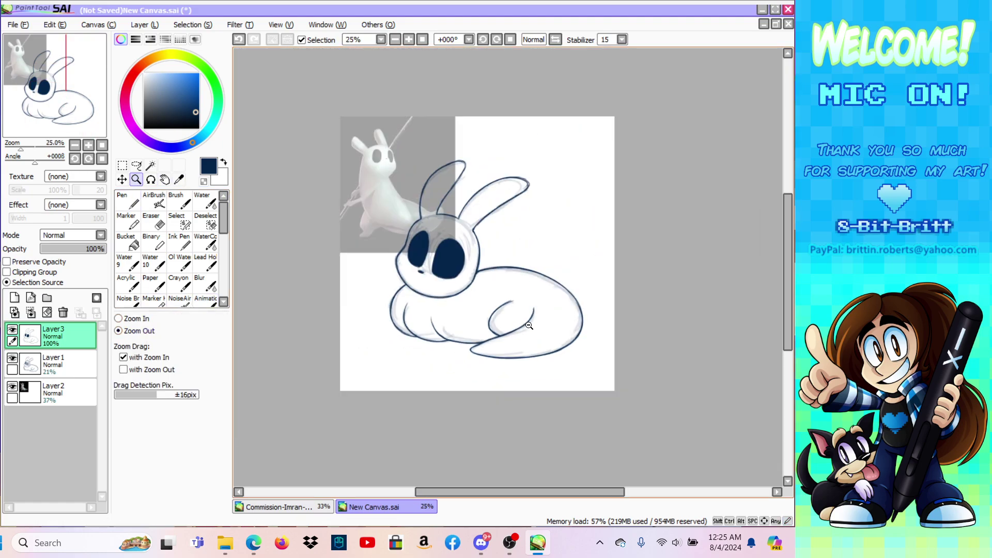
left_click(12, 360)
left_click(11, 387)
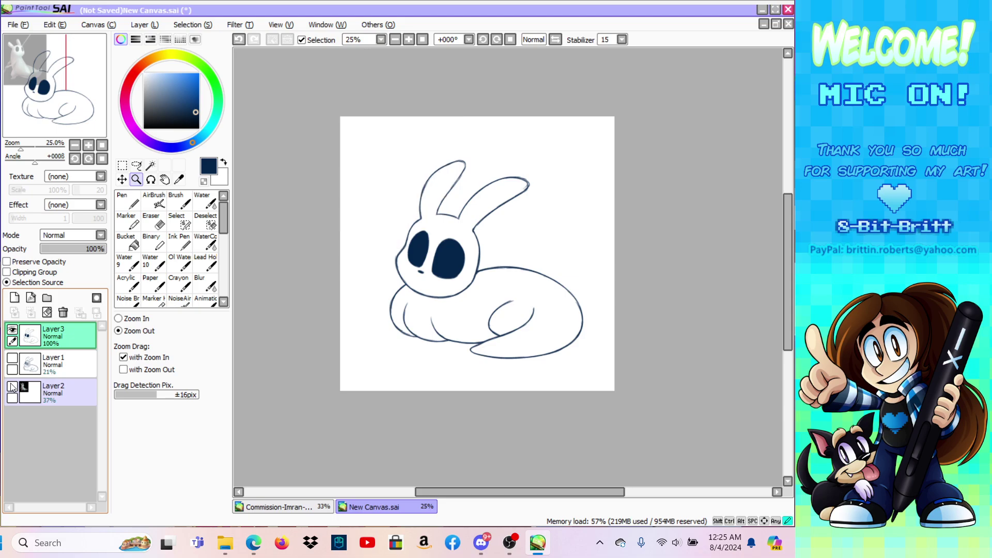
Step: Save the canvas as Rain World-Survivor Loaf.sai in the Sai Files folder, toggling the BRB Prev 3 2 source in OBS
left_click(23, 24)
left_click(44, 121)
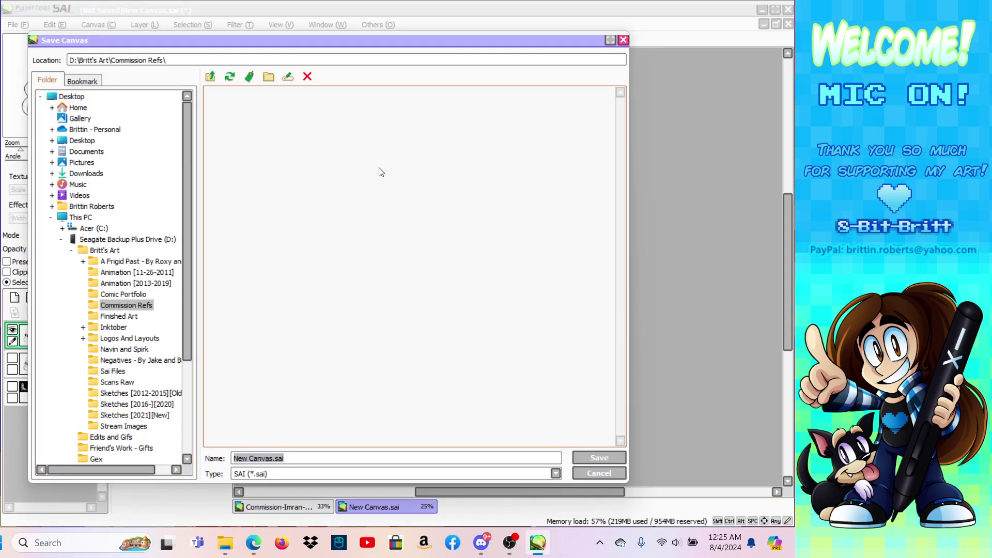
left_click(509, 542)
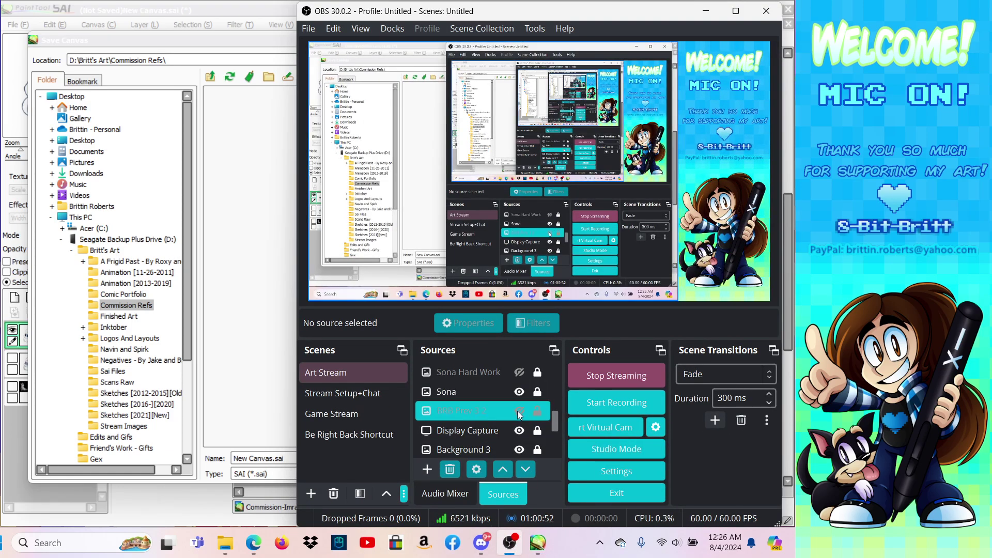
left_click(518, 411)
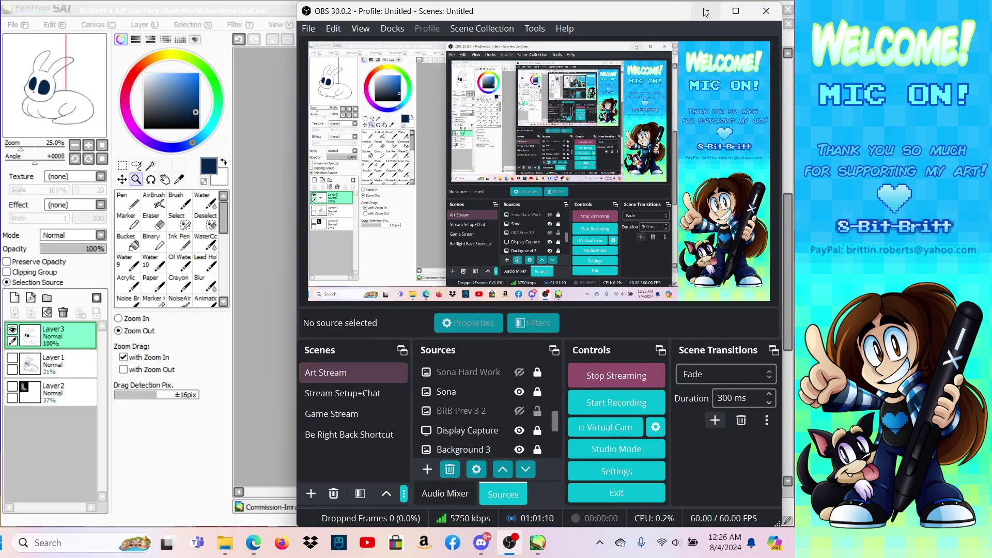
left_click(710, 14)
Step: Show the Layer2 reference again and ink the gap in the head outline beside the smaller ear's base with the Animatic brush at size 9
left_click(132, 318)
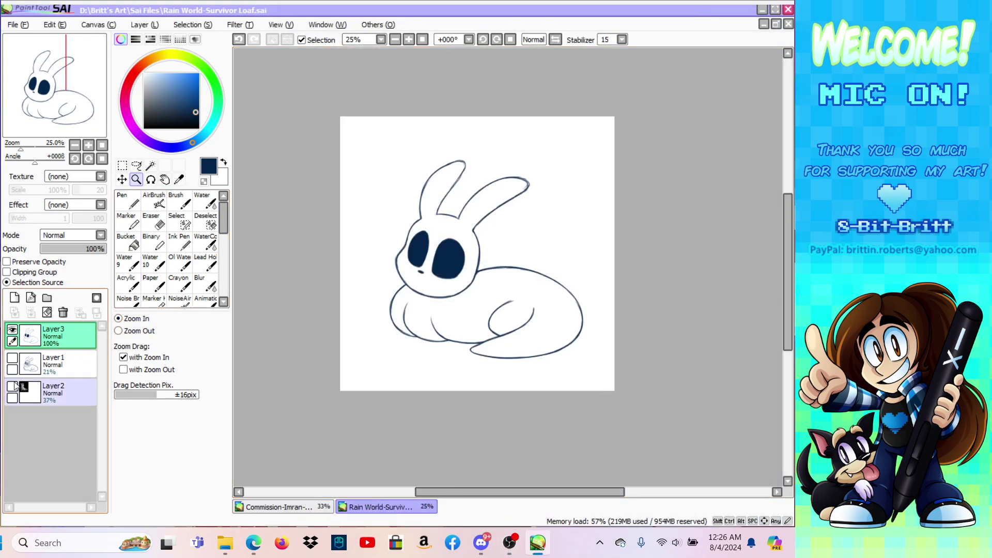
left_click(12, 386)
left_click(425, 238)
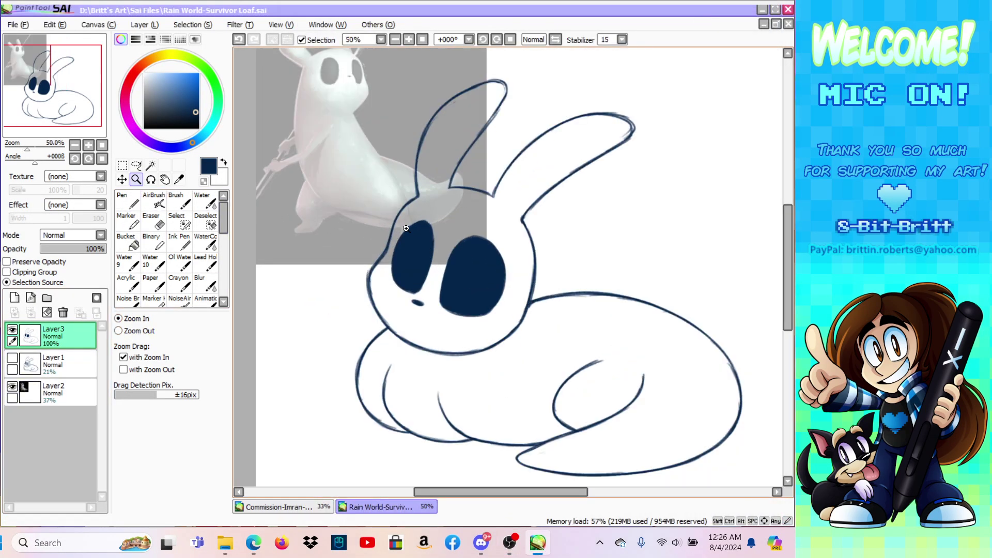
left_click(151, 179)
left_click_drag(393, 135, 342, 209)
left_click(180, 198)
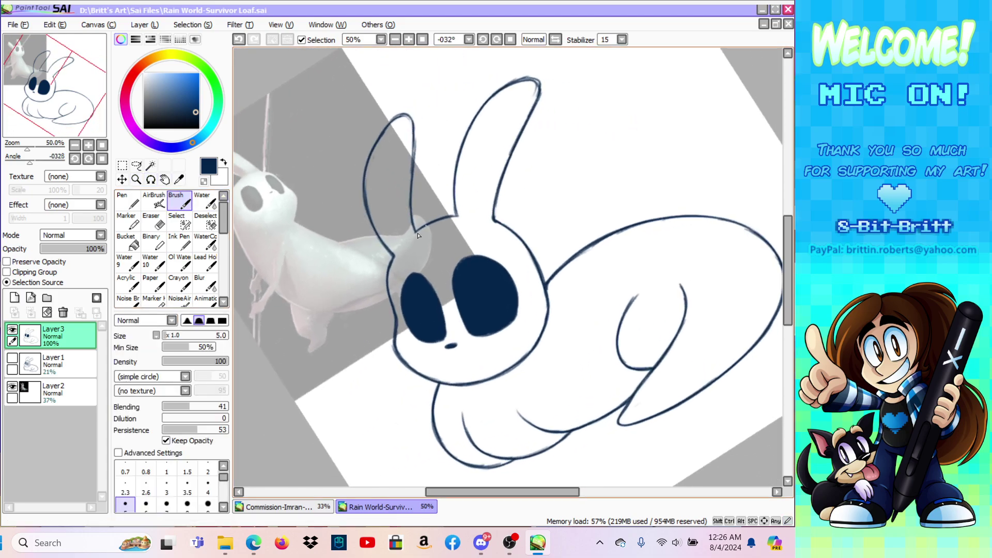
left_click(206, 301)
left_click_drag(388, 270, 416, 236)
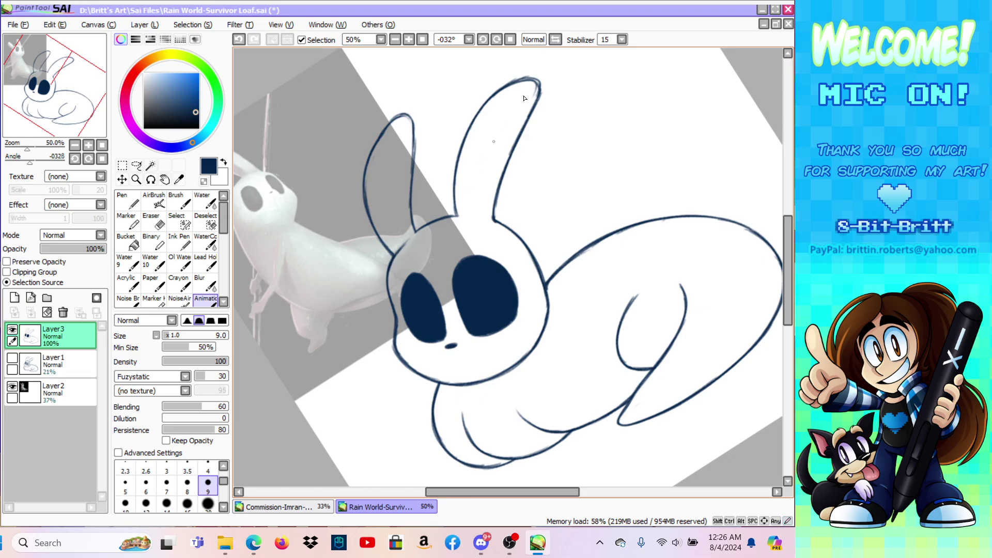
key("Home")
Step: Select the area outside the slugcat with the Magic Wand and add a new layer directly beneath the Layer3 line art
left_click(149, 167)
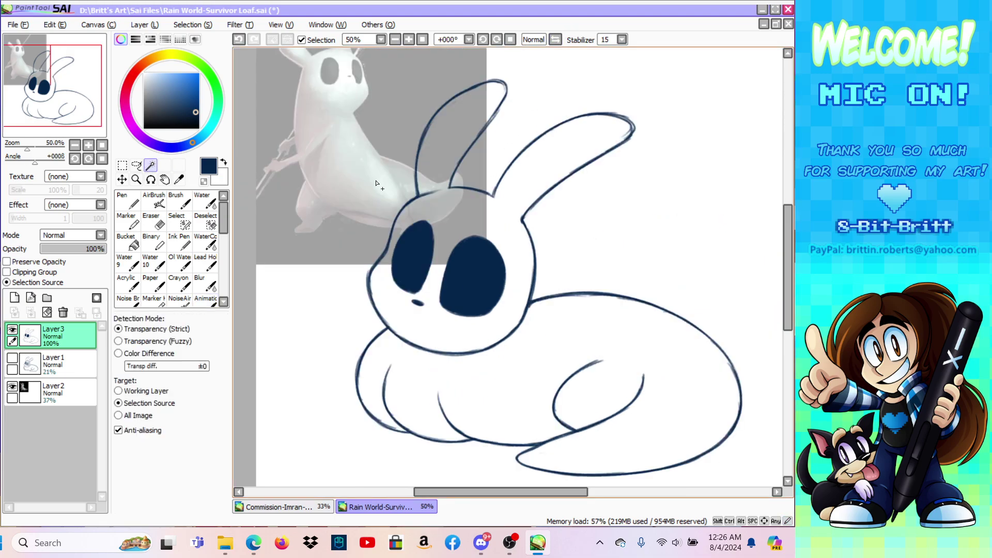
left_click(380, 189)
left_click(65, 362)
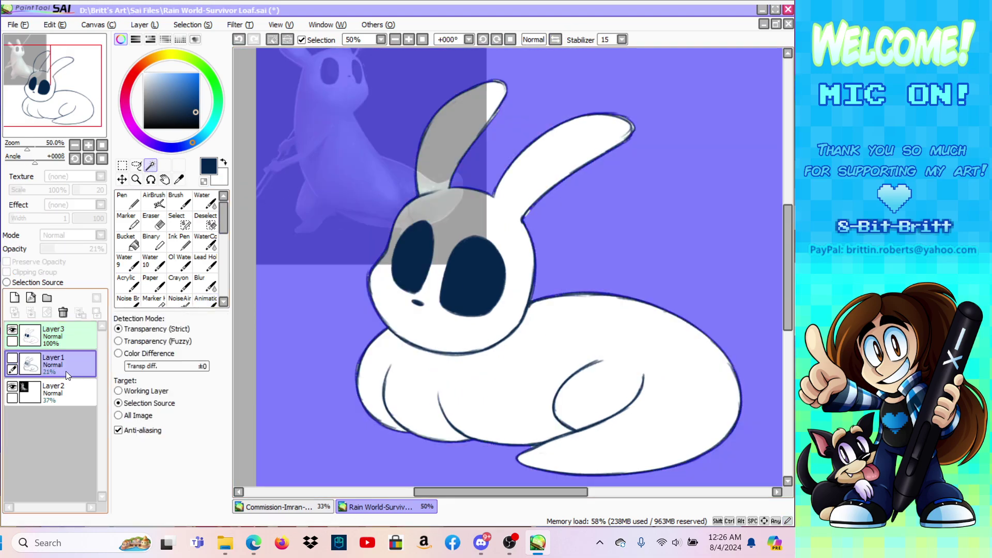
left_click(145, 24)
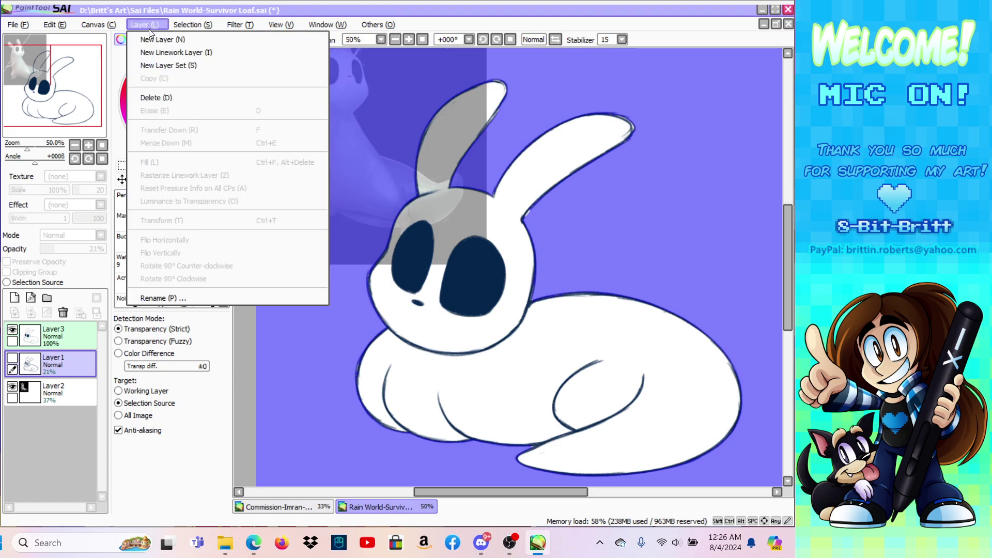
left_click(150, 40)
Step: Invert the selection to cover the slugcat, fill it with greyish blue on Layer4, and clear the selection
left_click(190, 24)
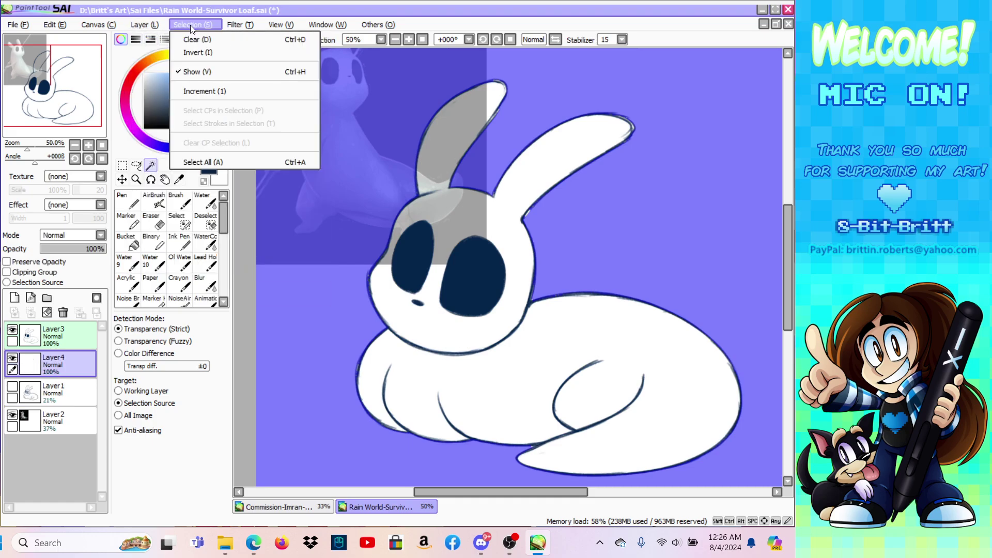
left_click(188, 53)
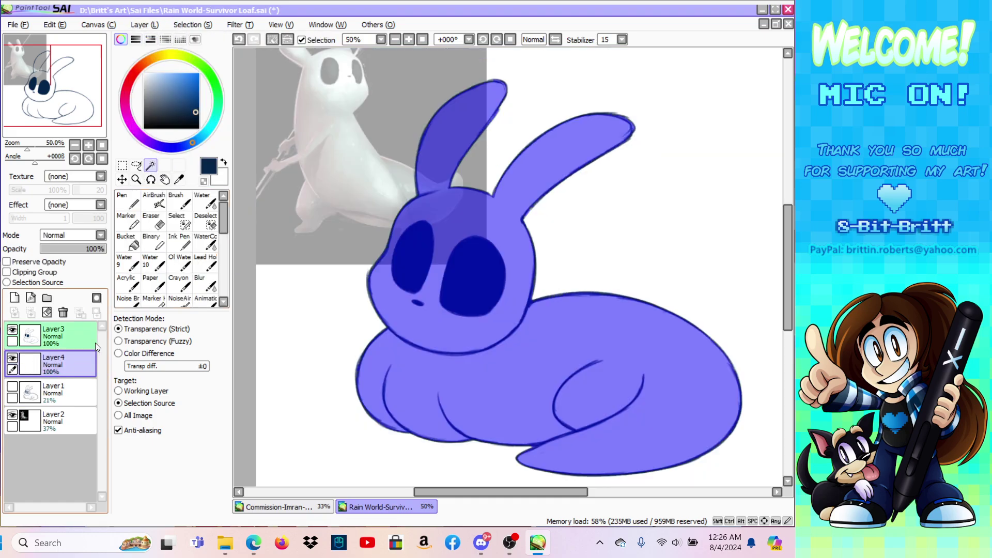
left_click(145, 24)
left_click(150, 162)
left_click(122, 165)
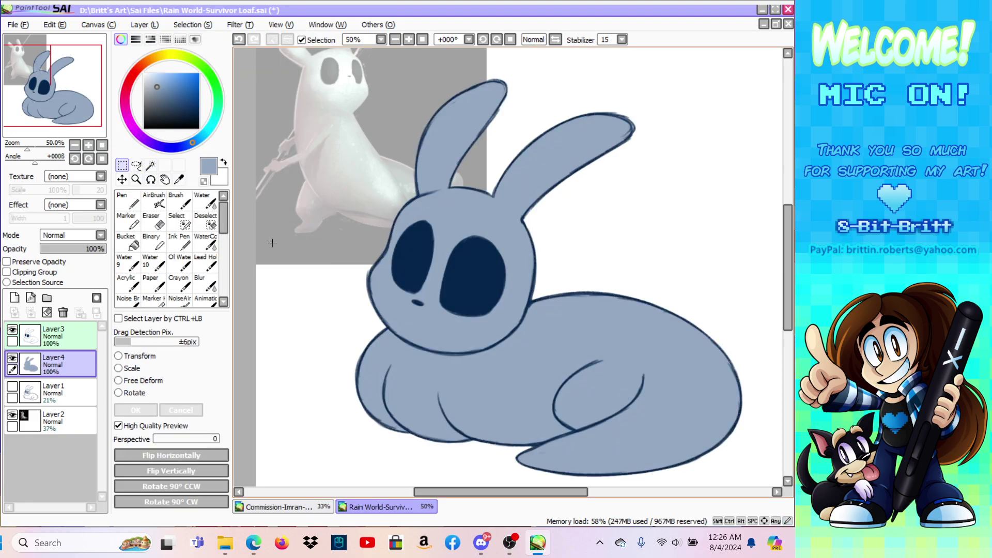
Step: Set the Pen to transparent colour at size 20 and keep the Layer4 fill as the active layer
left_click(127, 201)
left_click(204, 182)
left_click(188, 508)
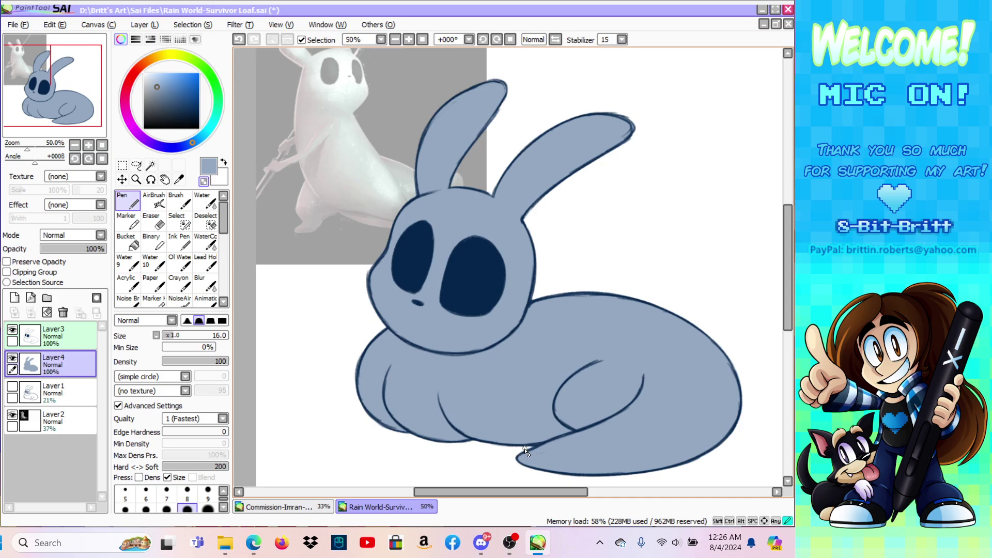
left_click(207, 509)
left_click(56, 343)
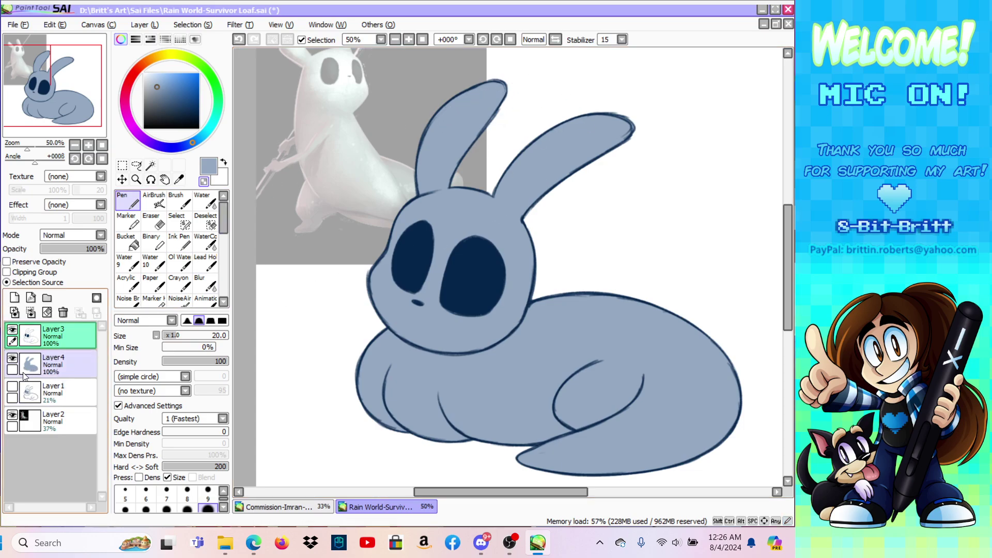
left_click(45, 357)
Step: Zoom out to the whole canvas and delete the Layer2 reference image
left_click(136, 180)
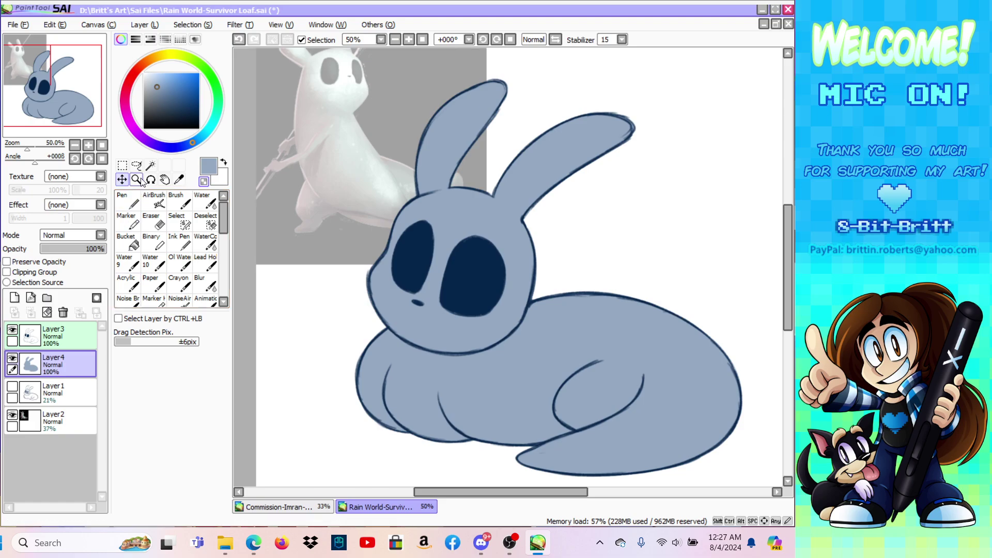
left_click(128, 329)
left_click(336, 285)
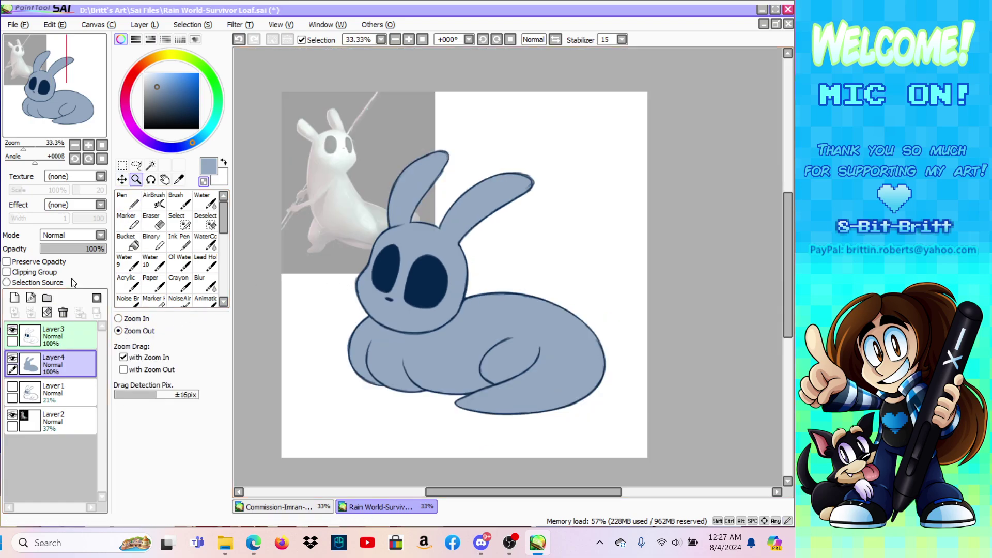
left_click(52, 419)
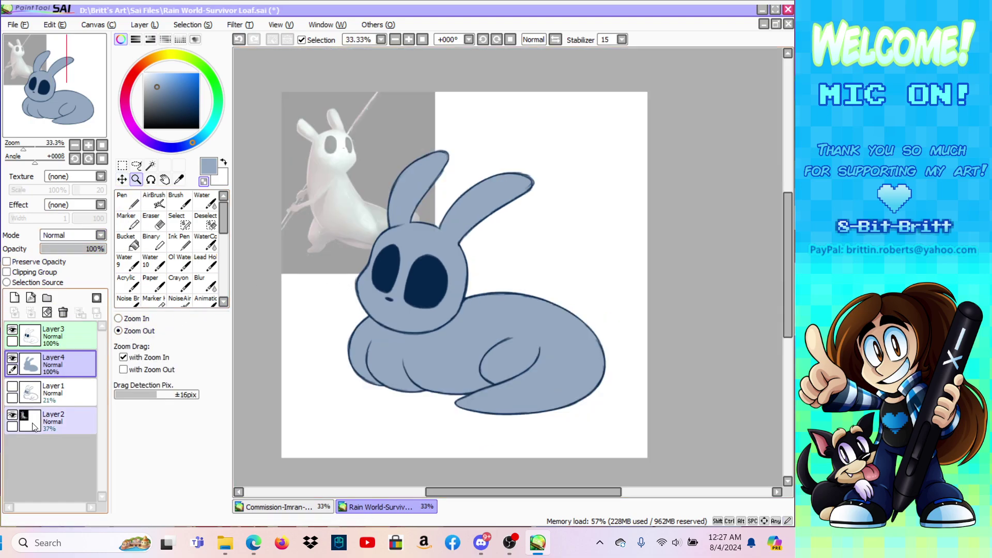
left_click(63, 312)
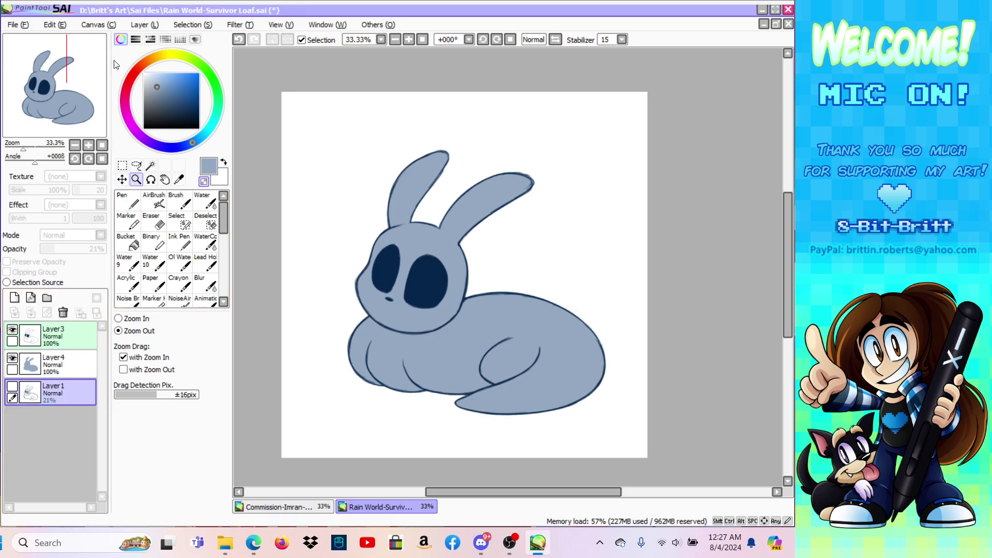
Step: Add a new layer beneath the slugcat's fill and fill the entire canvas with dark purple as a background
left_click(145, 25)
left_click(156, 36)
left_click(179, 112)
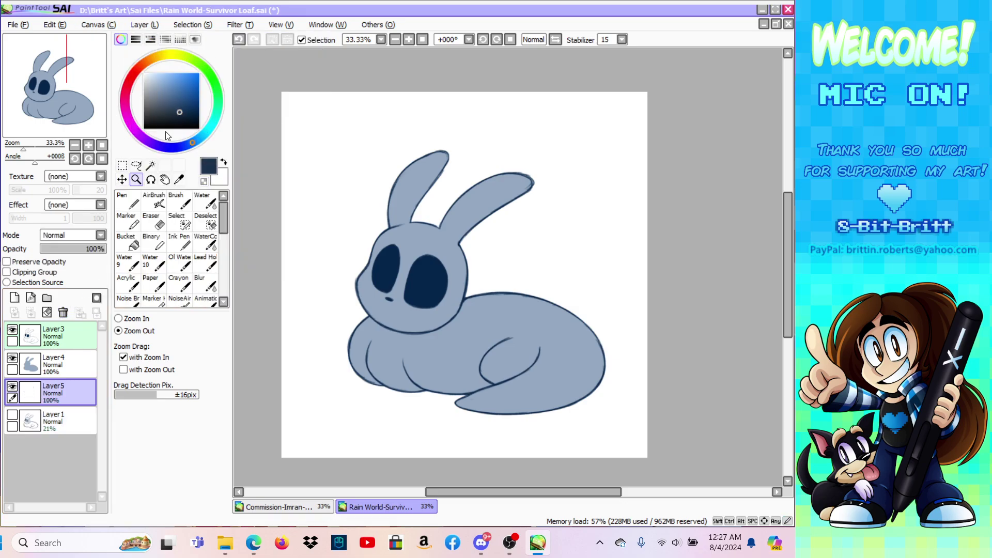
left_click(151, 143)
left_click(122, 165)
left_click_drag(255, 79, 652, 480)
left_click(145, 24)
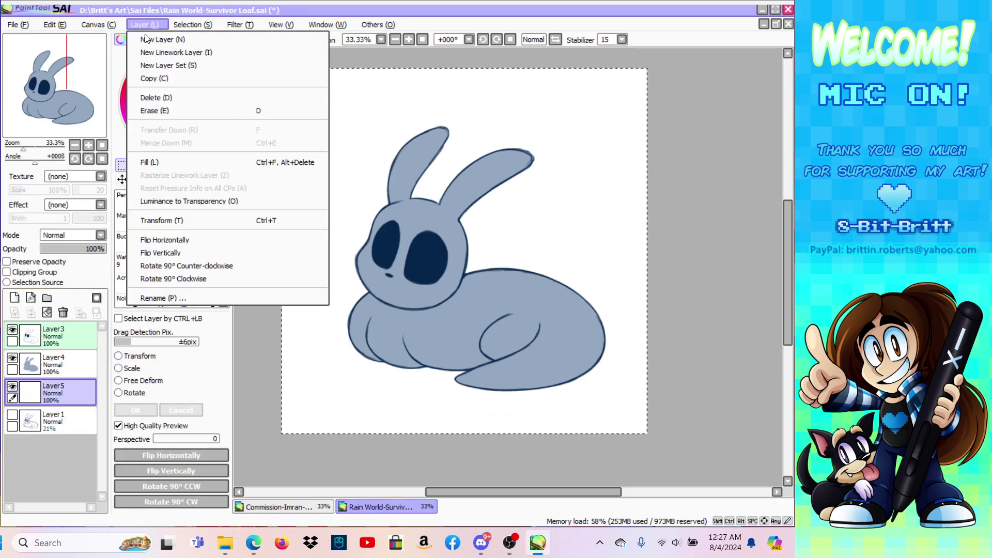
left_click(153, 163)
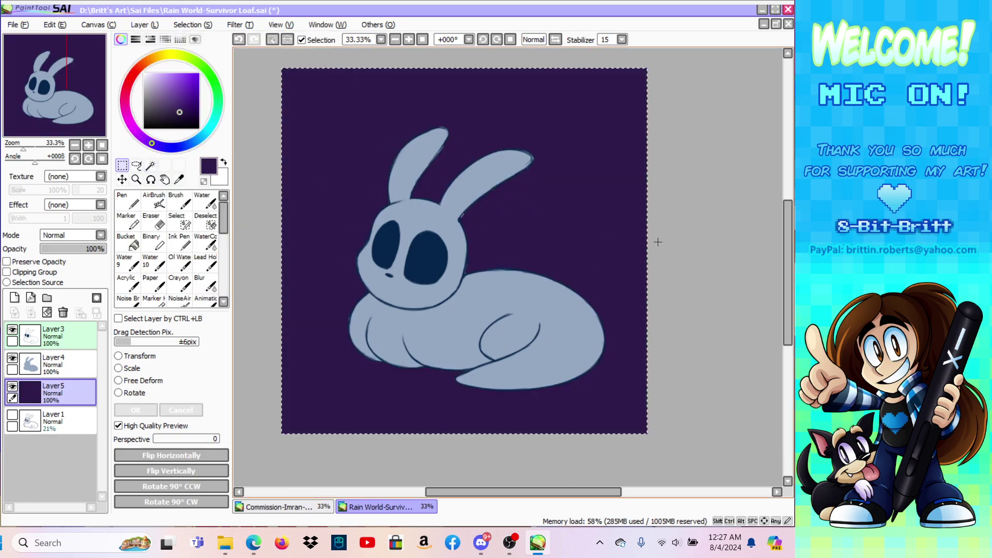
key("ctrl+d")
Step: Preserve opacity on Layer4 and recolour the slugcat's fill to white
left_click(55, 365)
left_click(15, 262)
left_click(144, 73)
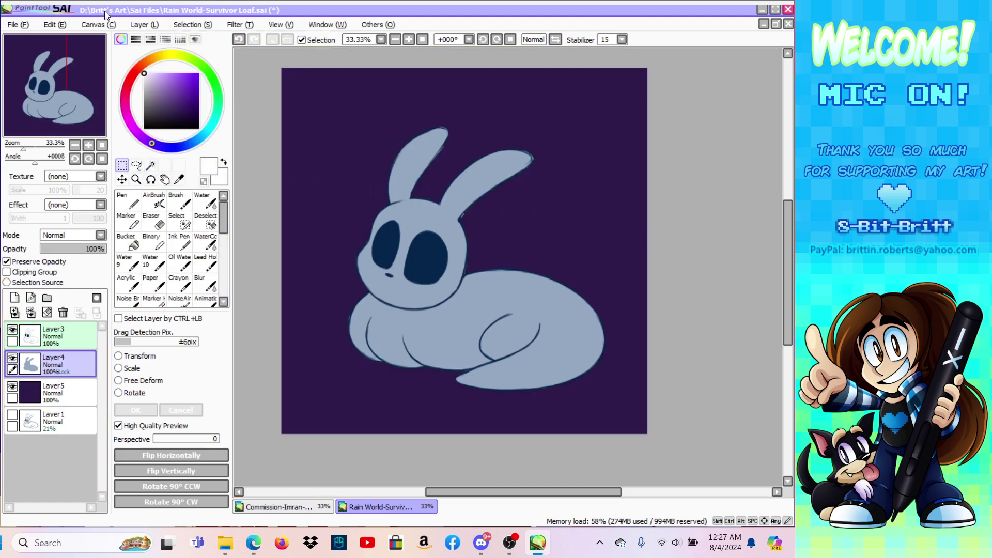
left_click_drag(285, 94, 647, 433)
left_click(144, 25)
left_click(149, 162)
key("ctrl+d")
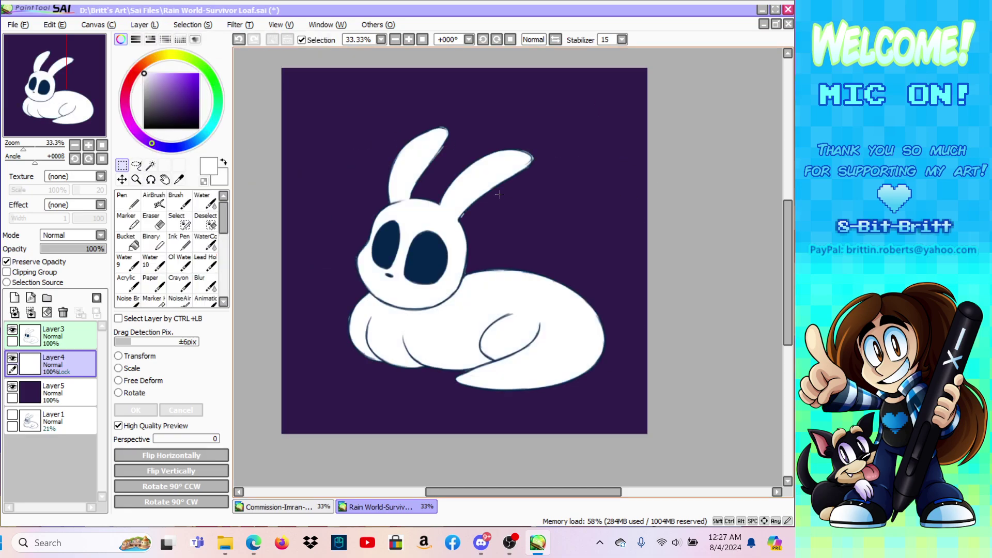
Step: Turn off opacity preservation on Layer4 and erase the white spill along the snout side of the face with the transparent Pen
left_click(135, 179)
left_click(368, 308)
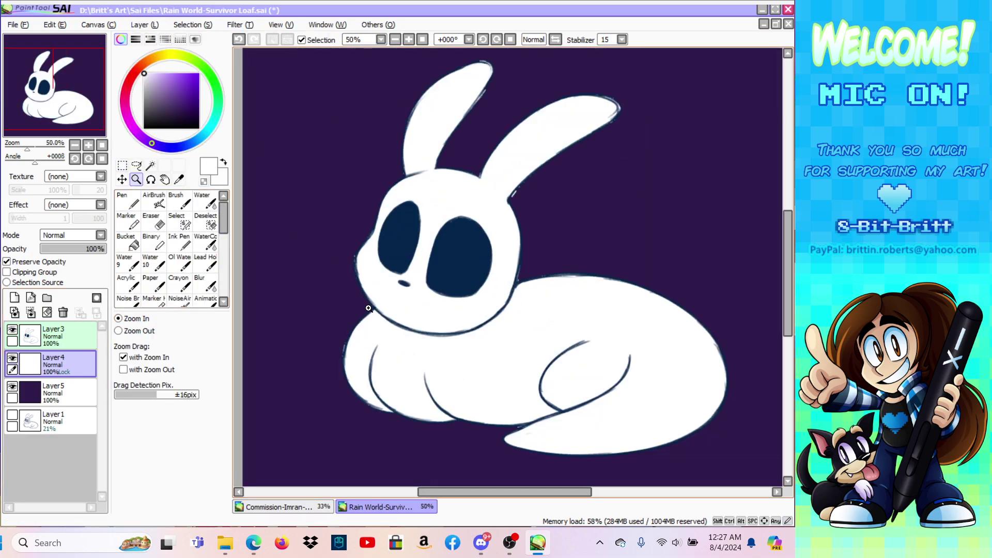
left_click(412, 408)
left_click(36, 262)
left_click(129, 206)
left_click(204, 181)
left_click_drag(325, 176, 323, 194)
mouse_move(347, 139)
left_mouse_down()
mouse_move(329, 165)
mouse_move(354, 136)
left_mouse_up()
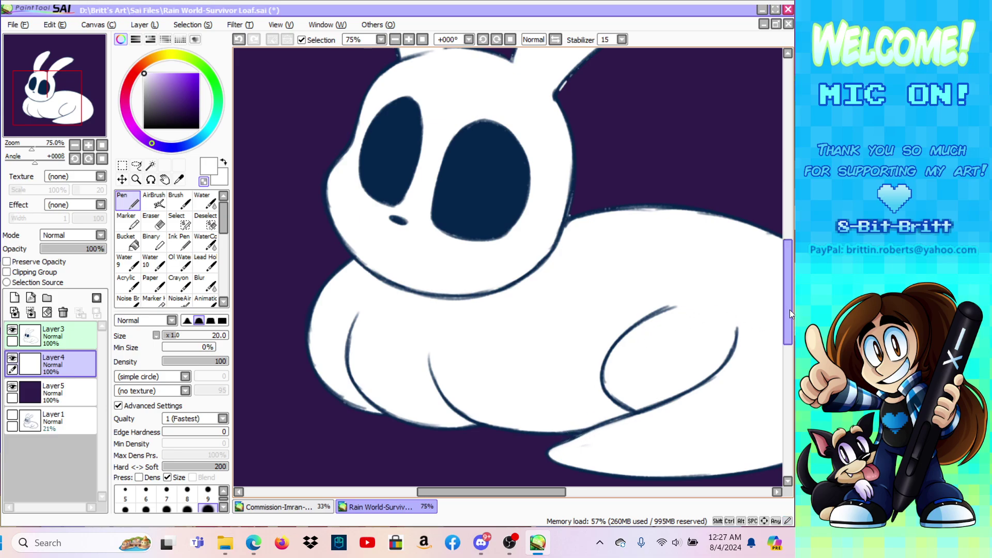
Step: Erase the white fringes outside the line art around both ears with the transparent Pen
left_click_drag(790, 309, 789, 285)
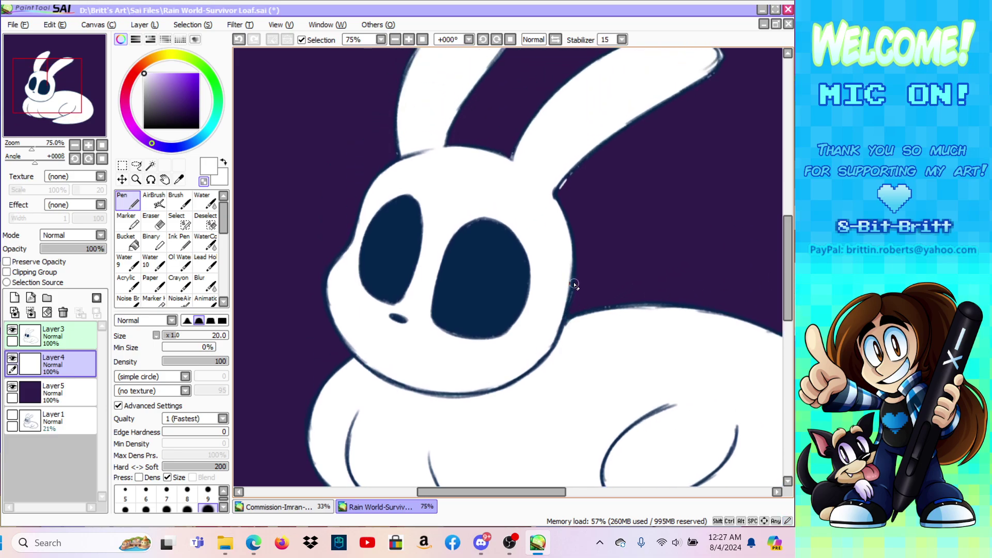
left_click_drag(558, 190, 660, 114)
left_click_drag(788, 229, 789, 201)
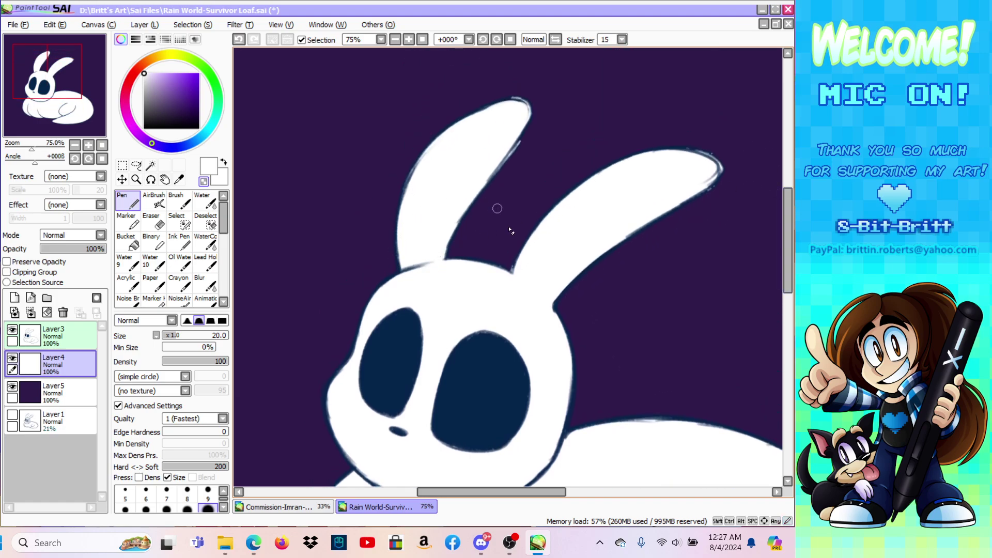
left_click_drag(510, 269, 512, 263)
left_click_drag(488, 189, 520, 144)
left_click_drag(512, 158, 523, 138)
left_click_drag(699, 201, 725, 181)
left_click_drag(702, 148, 709, 154)
Step: Shift the hue of the Layer5 background from purple to a dark navy blue with Hue and Saturation
left_click_drag(786, 196, 787, 236)
mouse_move(505, 496)
left_mouse_down()
mouse_move(550, 491)
mouse_move(529, 495)
left_mouse_up()
left_click(136, 180)
left_click(118, 330)
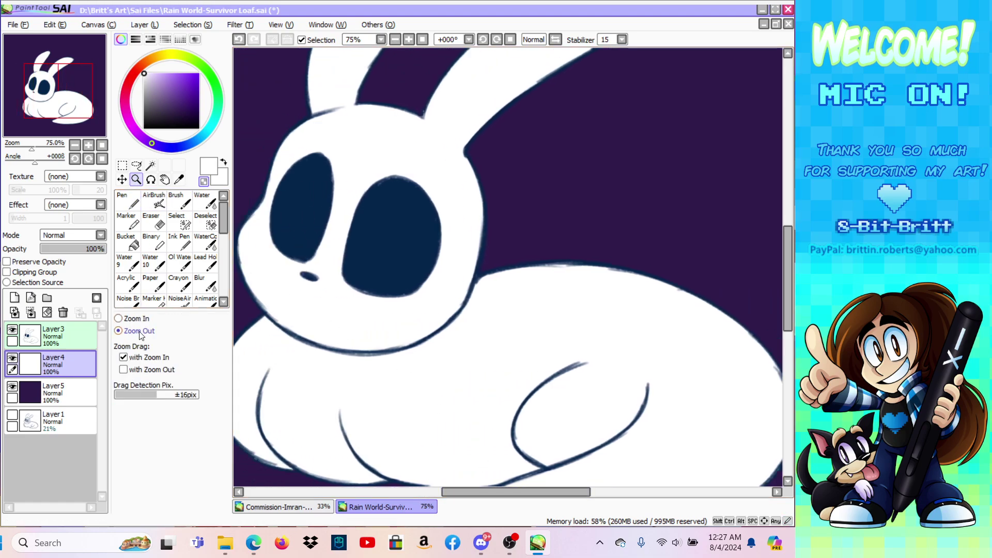
left_click(356, 310)
left_click(356, 310)
left_click(57, 393)
left_click(248, 26)
left_click(269, 39)
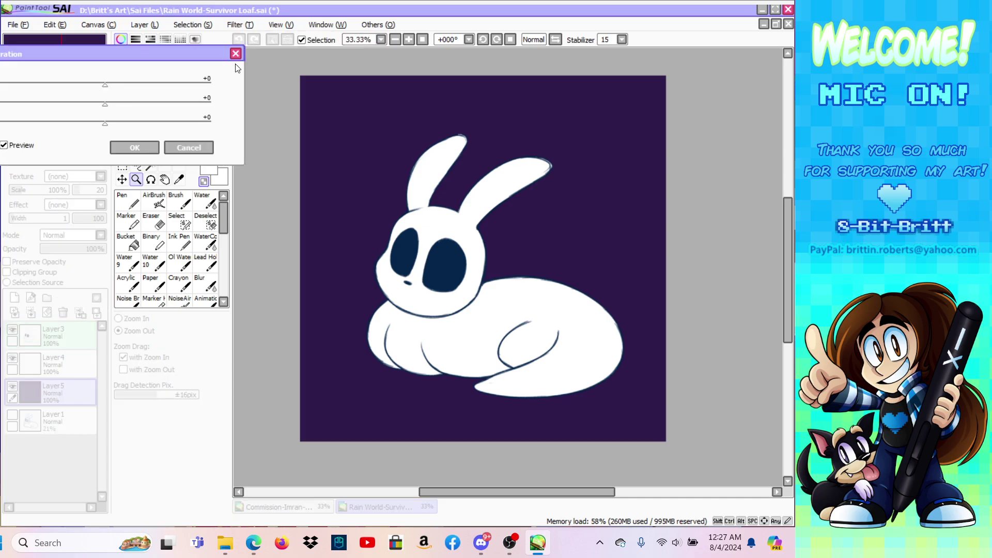
left_click_drag(105, 86, 86, 95)
left_click(130, 149)
Step: Save the drawing, plus a copy as Rain World-Survivor Loaf.png in Sketches [2021][New], toggling the BRB Prev 3 2 source in OBS
left_click(10, 27)
left_click(17, 100)
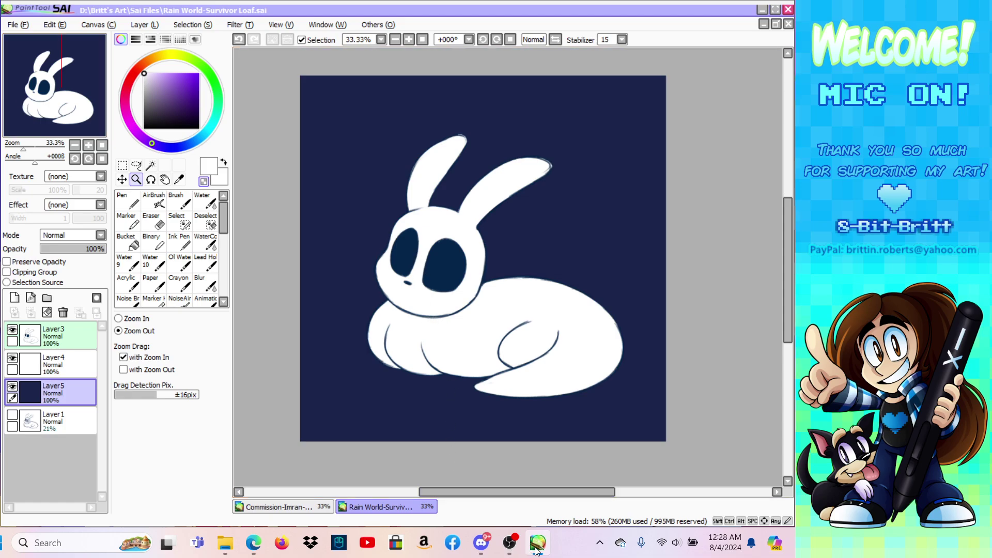
left_click(509, 542)
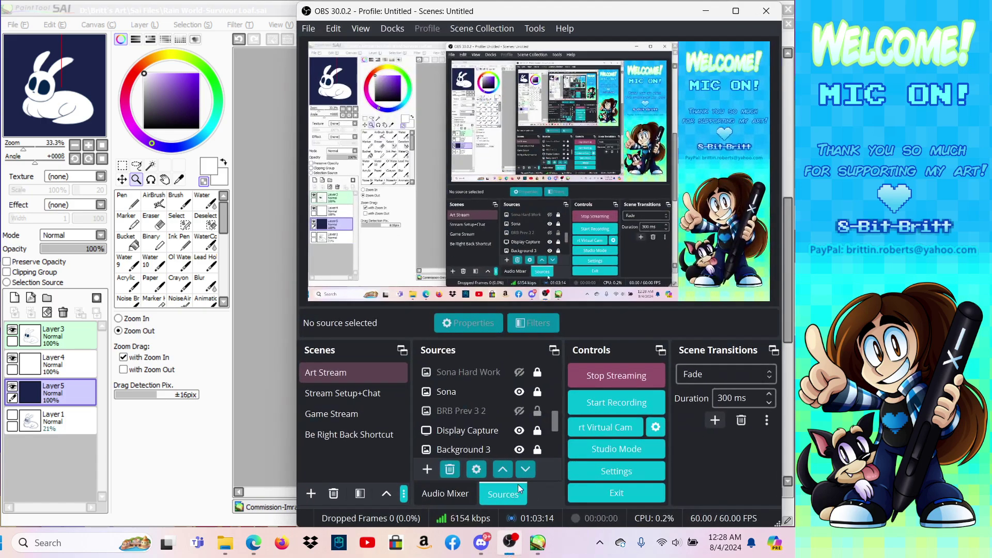
left_click(519, 411)
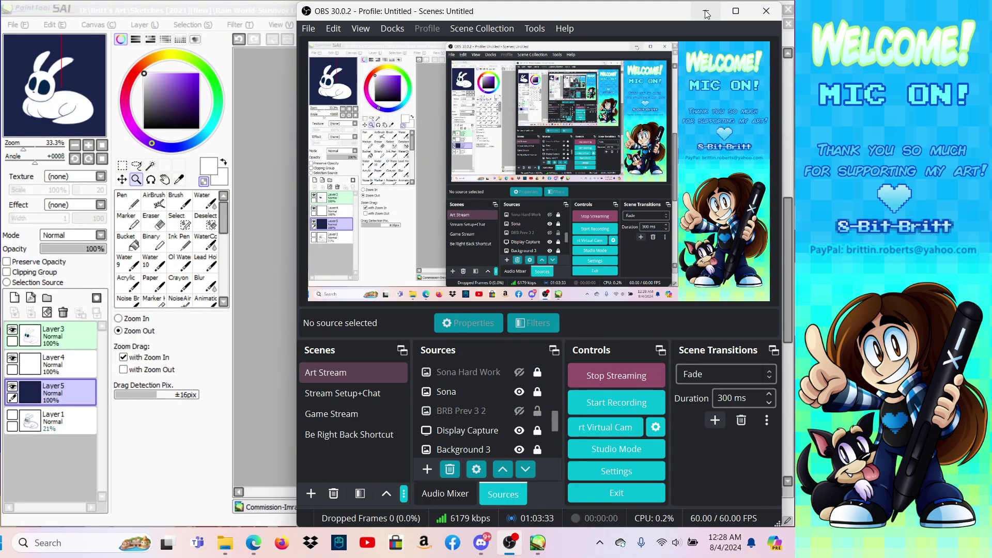
left_click(510, 543)
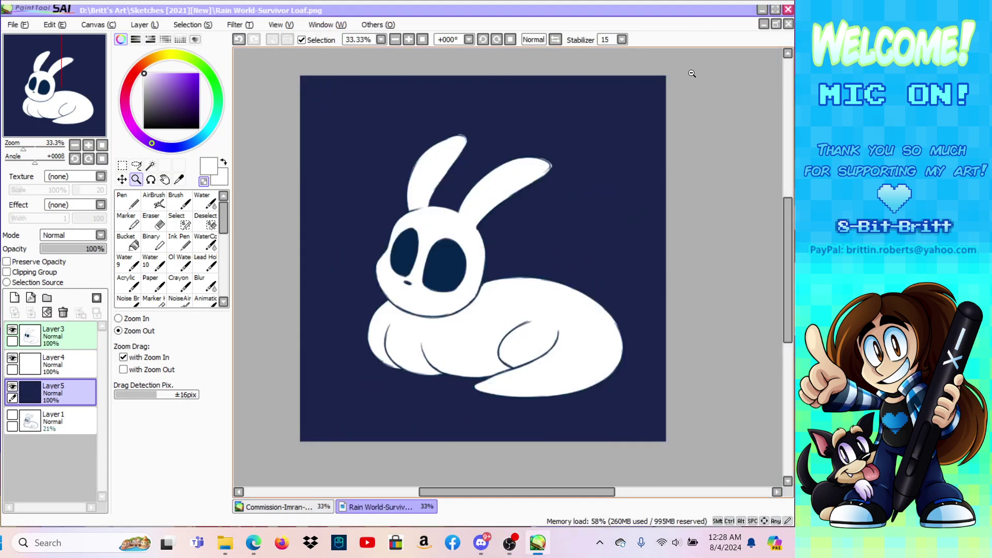
scroll(783, 269, "up", 1)
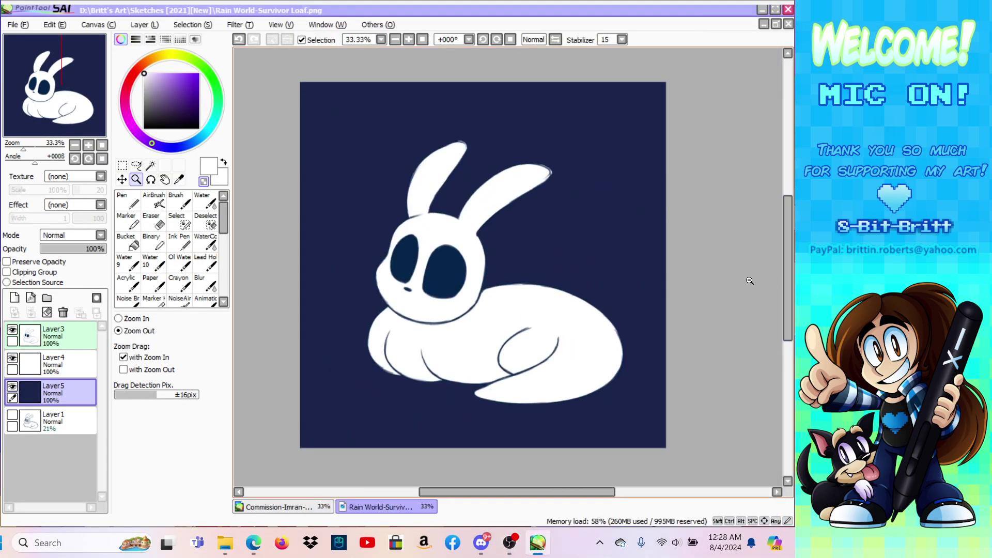
Step: Close the slugcat drawing and create a new canvas 1700 pixels wide and 1700 pixels high
left_click(788, 23)
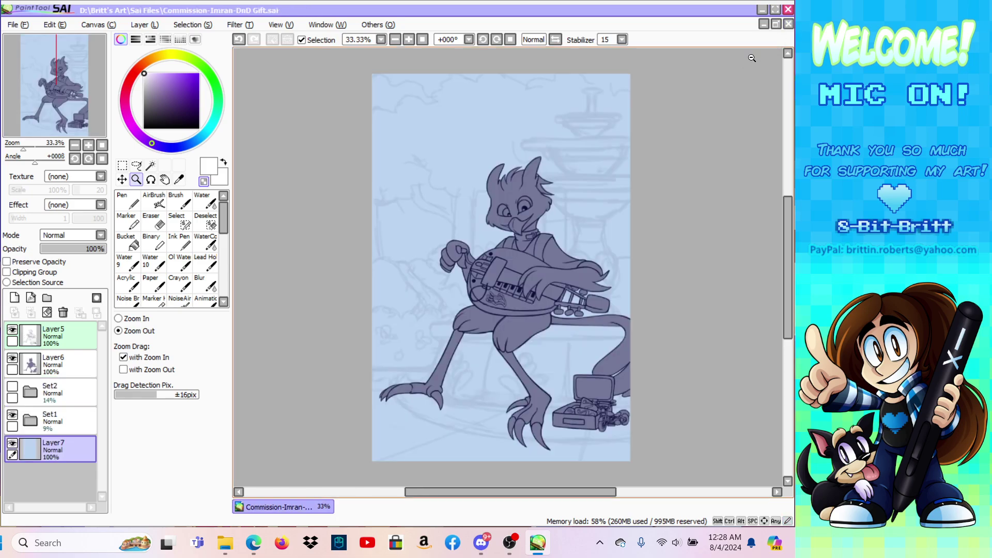
left_click(19, 25)
left_click(23, 35)
type("1700")
left_click(159, 135)
type("1700")
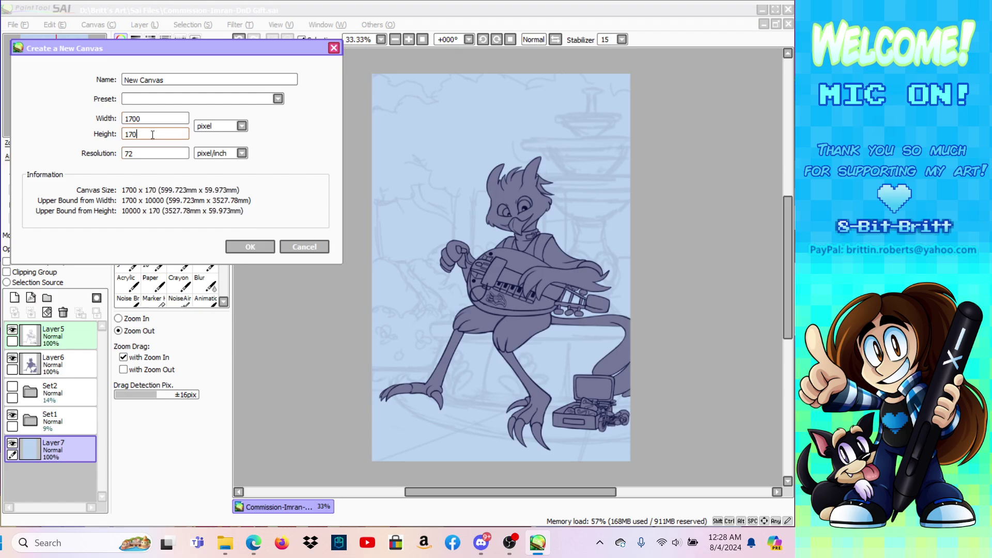
key("Return")
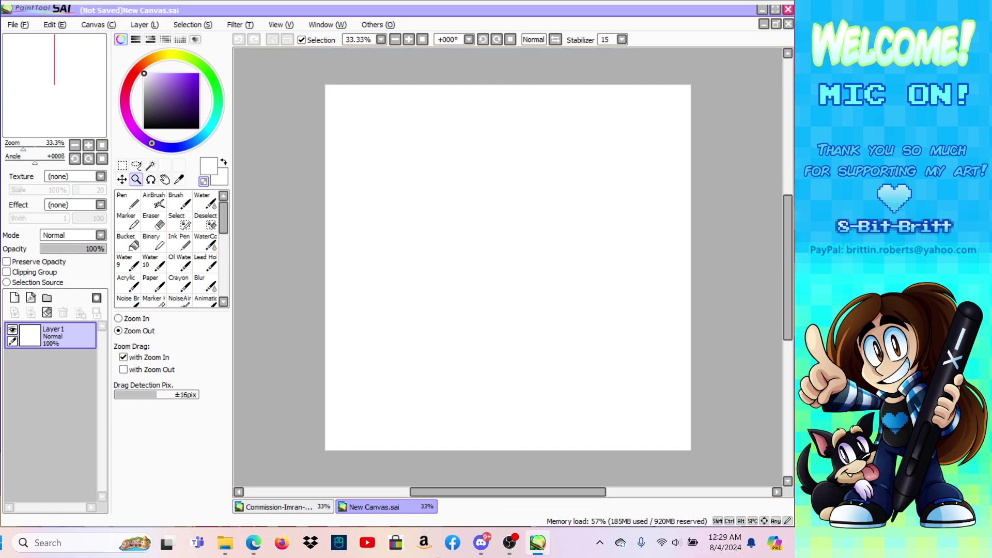
Step: Switch to OBS to view the Art Stream scene's sources
left_click(510, 545)
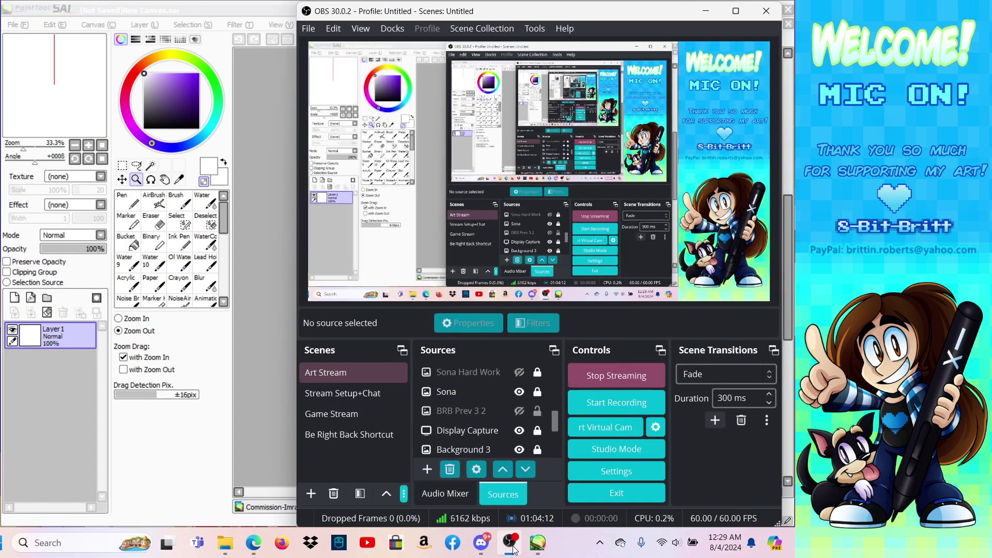
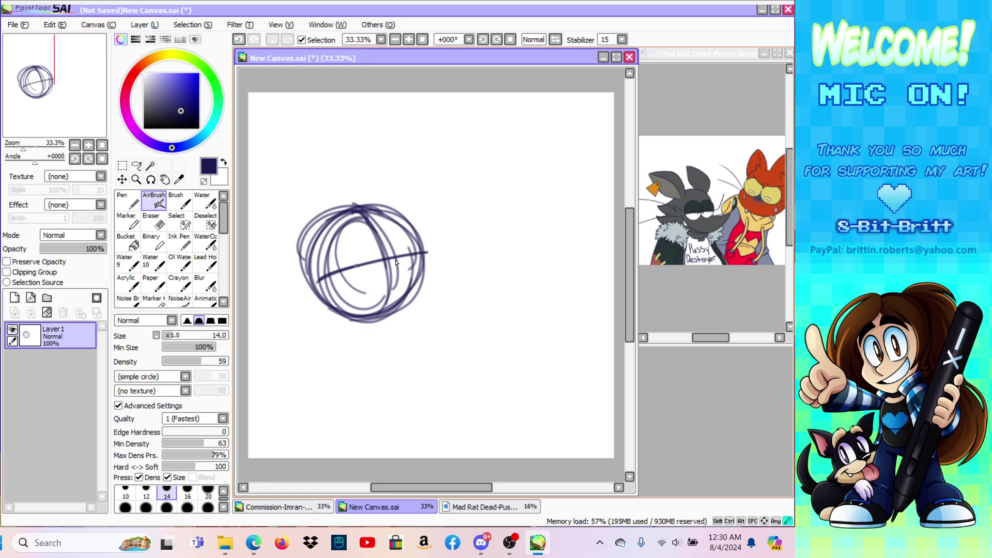
Step: With the AirBrush at size 14, sketch the first head's cheek, jaw and pointed muzzle around the construction circle
mouse_move(372, 268)
left_mouse_down()
mouse_move(425, 248)
mouse_move(437, 232)
mouse_move(447, 286)
left_mouse_up()
mouse_move(386, 340)
left_mouse_down()
mouse_move(443, 305)
mouse_move(456, 261)
left_mouse_up()
mouse_move(446, 231)
left_mouse_down()
mouse_move(416, 321)
mouse_move(394, 329)
left_mouse_up()
mouse_move(389, 329)
left_mouse_down()
mouse_move(456, 260)
mouse_move(374, 328)
mouse_move(312, 309)
mouse_move(347, 341)
mouse_move(363, 337)
mouse_move(293, 340)
mouse_move(319, 334)
mouse_move(277, 346)
mouse_move(269, 338)
mouse_move(281, 323)
mouse_move(265, 356)
mouse_move(293, 333)
mouse_move(273, 342)
mouse_move(281, 320)
mouse_move(262, 357)
mouse_move(309, 332)
mouse_move(285, 311)
mouse_move(252, 325)
left_mouse_up()
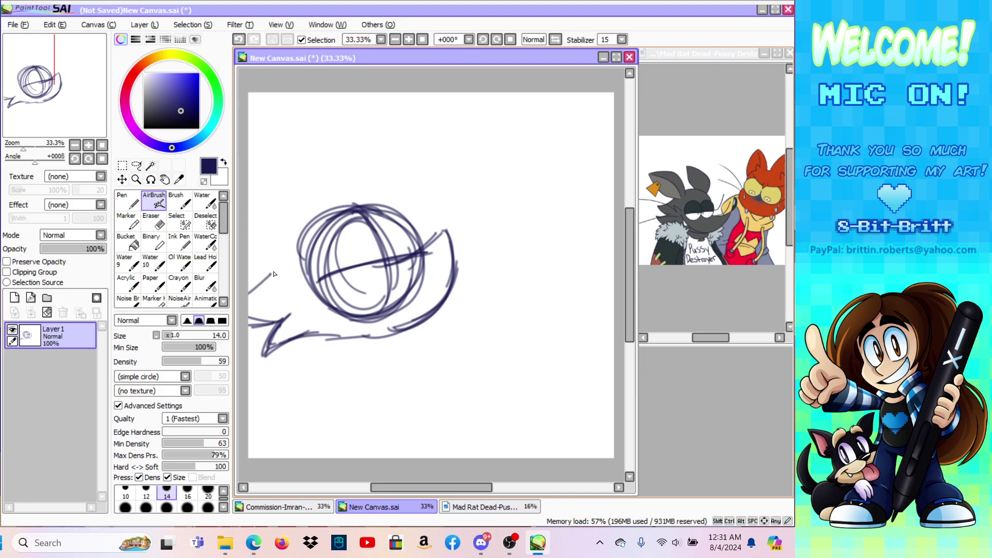
left_click_drag(246, 291, 293, 235)
left_click_drag(266, 271, 347, 204)
Step: Sketch a long, rounded arm shape lying beneath the first head's jaw
left_click_drag(274, 351, 277, 375)
mouse_move(291, 336)
left_mouse_down()
mouse_move(372, 339)
mouse_move(415, 355)
left_mouse_up()
mouse_move(325, 335)
left_mouse_down()
mouse_move(397, 363)
mouse_move(268, 383)
left_mouse_up()
left_click_drag(348, 380, 260, 385)
mouse_move(261, 351)
left_mouse_down()
mouse_move(264, 393)
mouse_move(358, 382)
left_mouse_up()
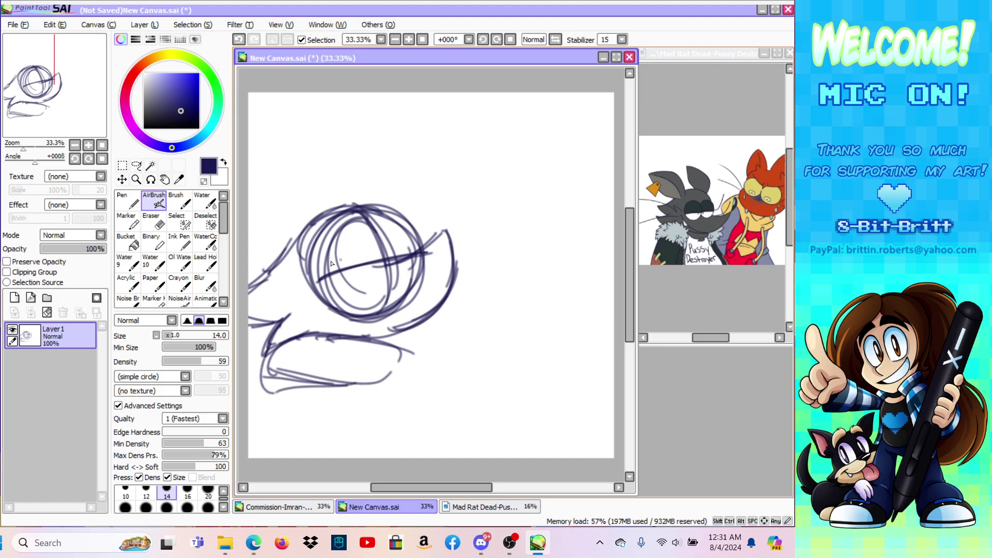
Step: Reinforce the first head's forehead line and shift the whole sketch slightly right to make room for the snout
mouse_move(283, 248)
left_mouse_down()
mouse_move(333, 207)
mouse_move(362, 200)
left_mouse_up()
left_click(122, 179)
left_click_drag(356, 261, 392, 256)
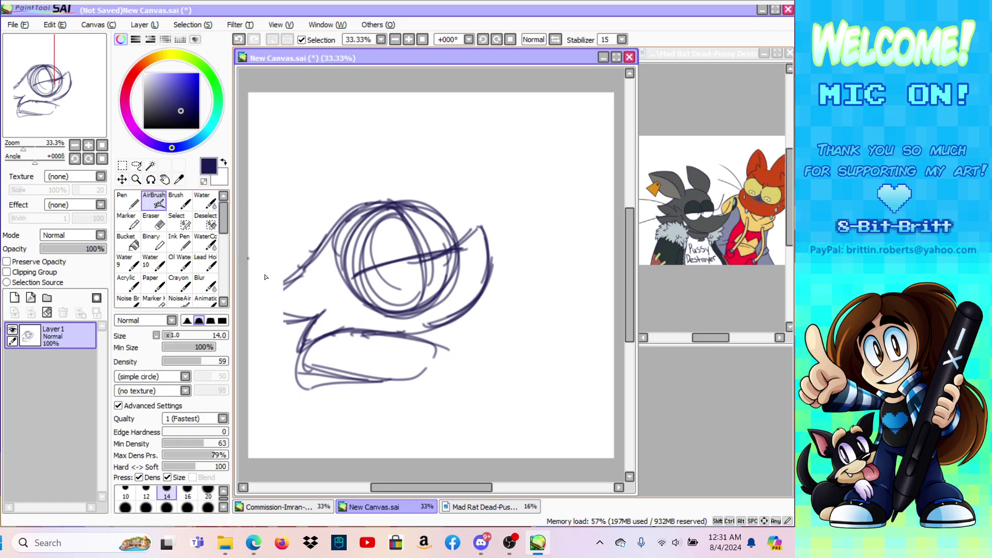
Step: Extend the first head's snout to a pointed tip and sketch the lower jaw beneath it
mouse_move(316, 310)
left_mouse_down()
mouse_move(271, 321)
mouse_move(256, 285)
left_mouse_up()
mouse_move(313, 261)
left_mouse_down()
mouse_move(257, 284)
mouse_move(326, 244)
left_mouse_up()
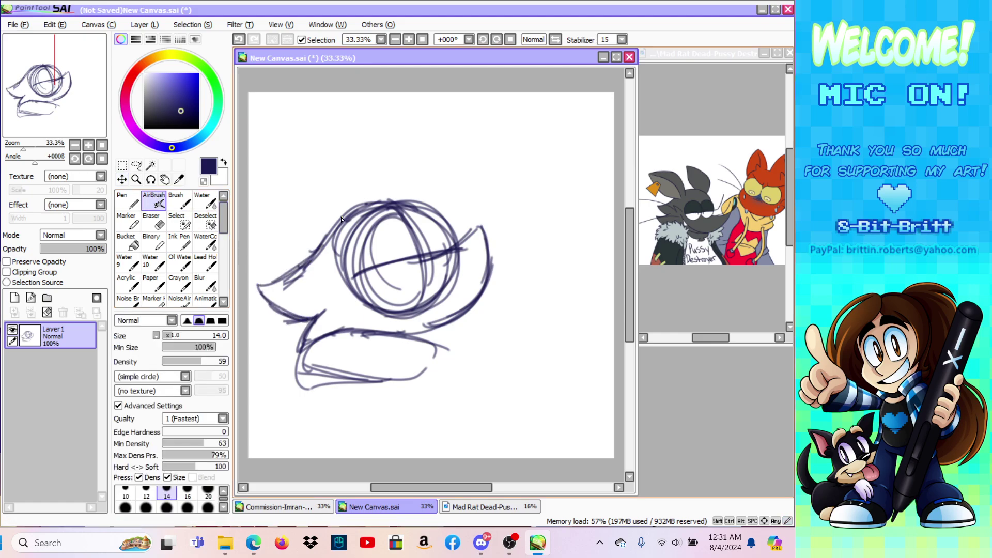
left_click_drag(259, 288, 259, 283)
mouse_move(318, 313)
left_mouse_down()
mouse_move(284, 330)
mouse_move(265, 327)
mouse_move(311, 345)
mouse_move(302, 349)
left_mouse_up()
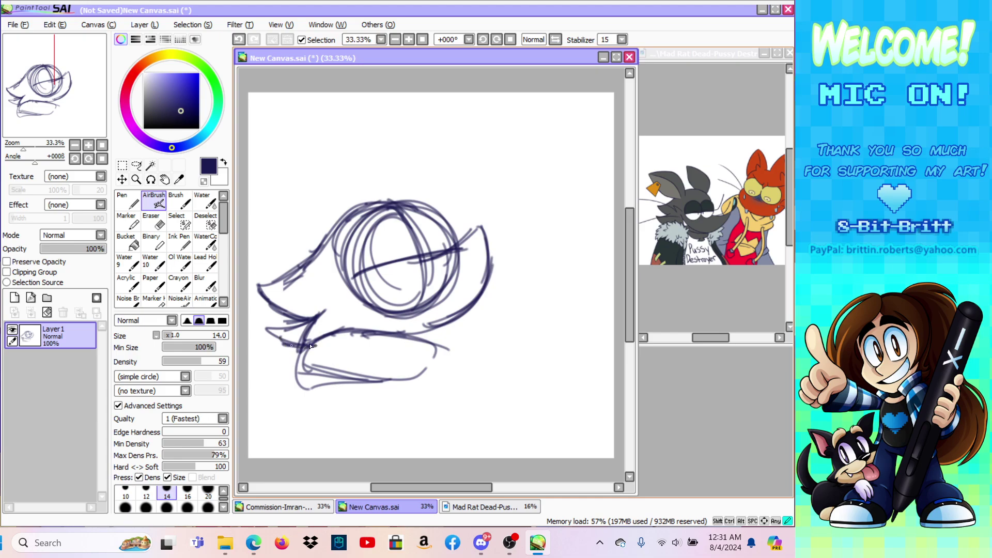
Step: Erase the stray lines around the mouth and snout with the Eraser at size 300
key("e")
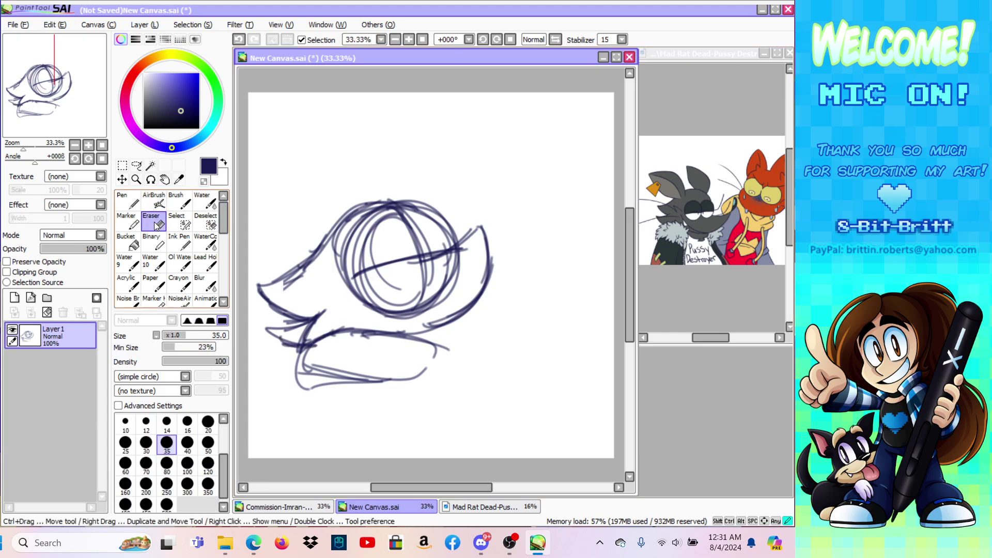
left_click(188, 492)
mouse_move(277, 341)
left_mouse_down()
mouse_move(336, 319)
mouse_move(266, 334)
mouse_move(280, 347)
mouse_move(315, 325)
mouse_move(278, 323)
mouse_move(320, 304)
mouse_move(287, 300)
mouse_move(298, 315)
mouse_move(258, 288)
mouse_move(271, 300)
mouse_move(269, 285)
mouse_move(341, 232)
left_mouse_up()
Step: Redraw the snout's upper line and add curved brow and eye guidelines inside the first head with the AirBrush
left_click(159, 203)
left_click_drag(289, 273, 346, 214)
mouse_move(371, 279)
left_mouse_down()
mouse_move(353, 245)
mouse_move(353, 275)
mouse_move(366, 219)
mouse_move(346, 257)
mouse_move(380, 213)
mouse_move(351, 238)
mouse_move(403, 224)
mouse_move(411, 250)
left_mouse_up()
mouse_move(395, 217)
left_mouse_down()
mouse_move(416, 278)
mouse_move(416, 263)
left_mouse_up()
left_click_drag(407, 222, 443, 207)
mouse_move(408, 226)
left_mouse_down()
mouse_move(412, 214)
mouse_move(456, 240)
mouse_move(459, 253)
left_mouse_up()
left_click_drag(405, 209, 456, 222)
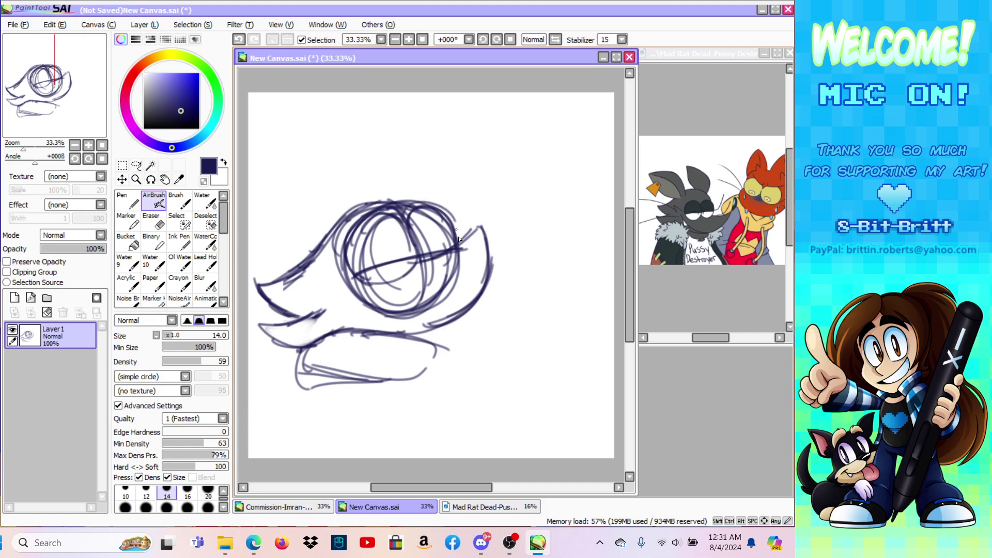
Step: Darken the snout's contour and the top of the first head's skull, undoing one misplaced stroke
left_click_drag(304, 317, 252, 279)
left_click_drag(253, 282, 308, 253)
left_click(239, 40)
left_click_drag(262, 281, 373, 206)
left_click_drag(333, 233, 431, 199)
left_click_drag(353, 209, 438, 213)
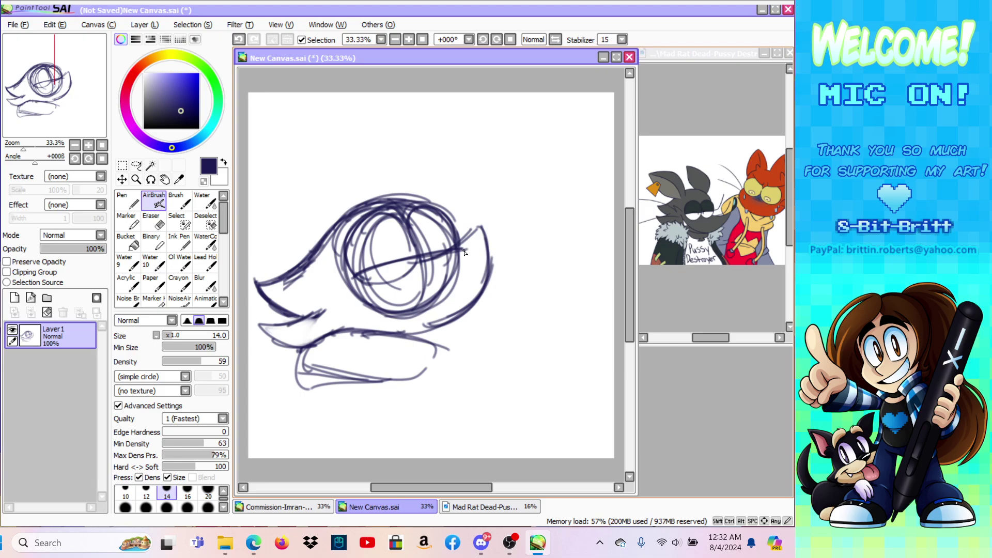
Step: Erase the rough mouth lines, redraw the lower jaw, and add a small narrow loop above the cheek tip
key("e")
mouse_move(288, 345)
left_mouse_down()
mouse_move(269, 332)
mouse_move(315, 317)
mouse_move(304, 349)
mouse_move(265, 326)
mouse_move(298, 349)
mouse_move(257, 328)
mouse_move(251, 313)
mouse_move(300, 314)
left_mouse_up()
left_click(154, 201)
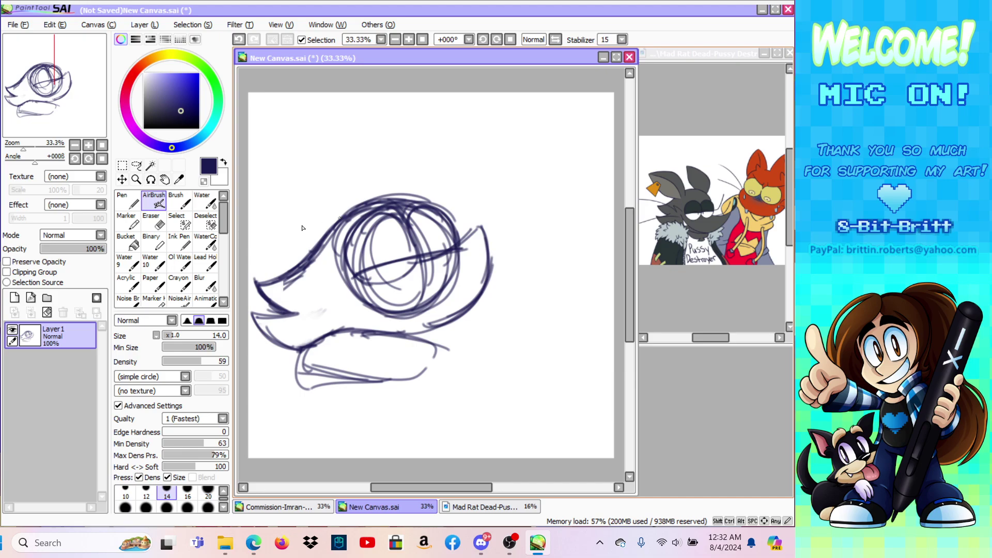
mouse_move(481, 225)
left_mouse_down()
mouse_move(467, 198)
mouse_move(482, 191)
mouse_move(482, 217)
mouse_move(476, 183)
left_mouse_up()
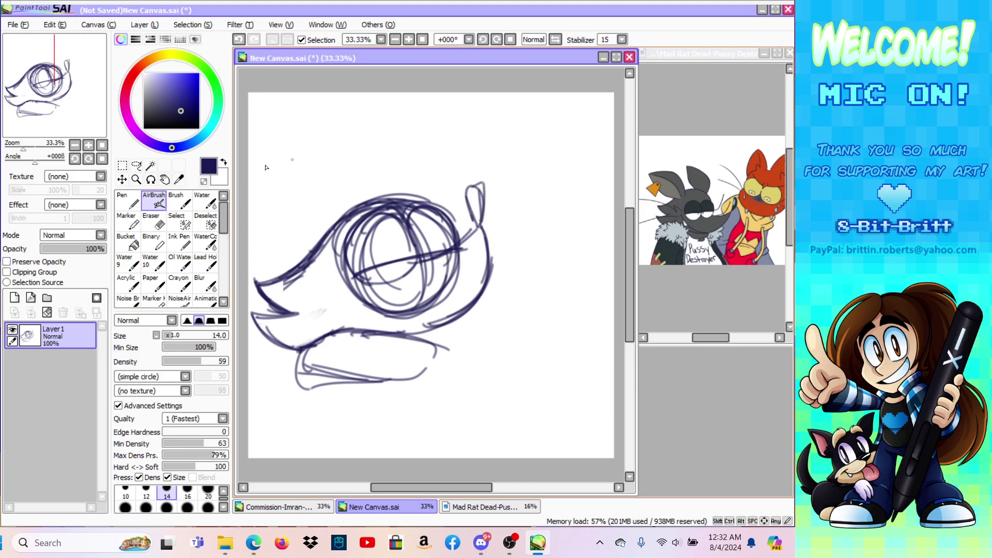
Step: Add a new layer and start the curved near edge of a second head behind the first, undoing a bad stroke
left_click(144, 25)
left_click(147, 37)
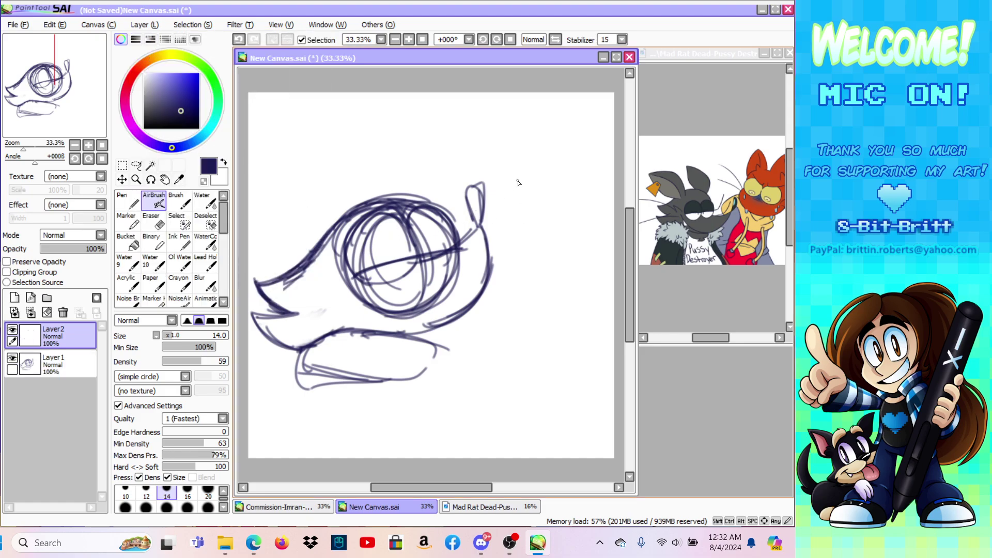
mouse_move(506, 177)
left_mouse_down()
mouse_move(457, 239)
mouse_move(468, 186)
mouse_move(496, 279)
left_mouse_up()
left_click_drag(511, 153, 456, 197)
left_click(239, 39)
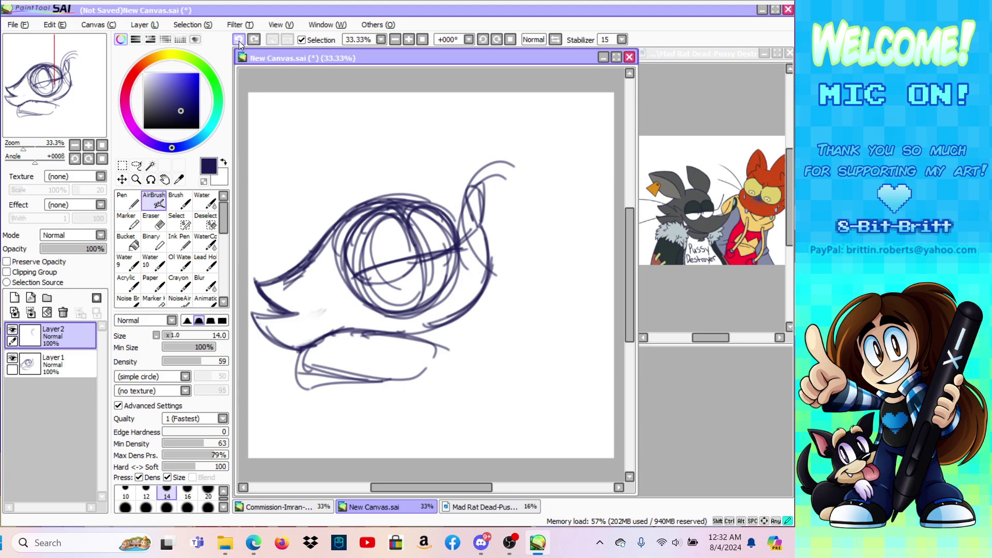
Step: Sketch the second head's large rounded outline reaching the canvas's right edge on Layer2
mouse_move(476, 258)
left_mouse_down()
mouse_move(556, 169)
mouse_move(579, 189)
left_mouse_up()
mouse_move(464, 222)
left_mouse_down()
mouse_move(501, 155)
mouse_move(588, 194)
left_mouse_up()
left_click_drag(479, 179, 593, 252)
mouse_move(476, 249)
left_mouse_down()
mouse_move(451, 266)
mouse_move(462, 257)
mouse_move(457, 300)
mouse_move(476, 315)
mouse_move(454, 298)
mouse_move(480, 308)
mouse_move(460, 305)
mouse_move(484, 325)
mouse_move(455, 308)
mouse_move(524, 332)
mouse_move(601, 303)
mouse_move(548, 328)
mouse_move(611, 287)
left_mouse_up()
left_click_drag(478, 186, 601, 202)
mouse_move(485, 163)
left_mouse_down()
mouse_move(513, 151)
mouse_move(611, 224)
mouse_move(610, 253)
left_mouse_up()
left_click_drag(598, 206, 614, 268)
left_click_drag(613, 292, 563, 329)
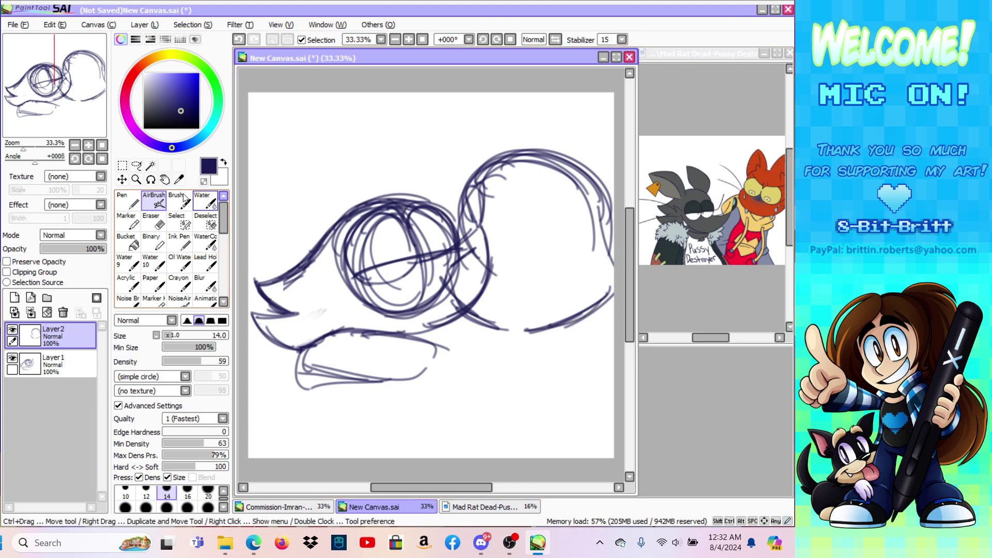
Step: Transform Layer2 to make the second head slightly smaller and adjust its position and angle
key("ctrl+t")
left_click_drag(614, 145, 599, 161)
mouse_move(569, 203)
left_mouse_down()
mouse_move(579, 191)
mouse_move(573, 202)
left_mouse_up()
left_click_drag(575, 147, 568, 146)
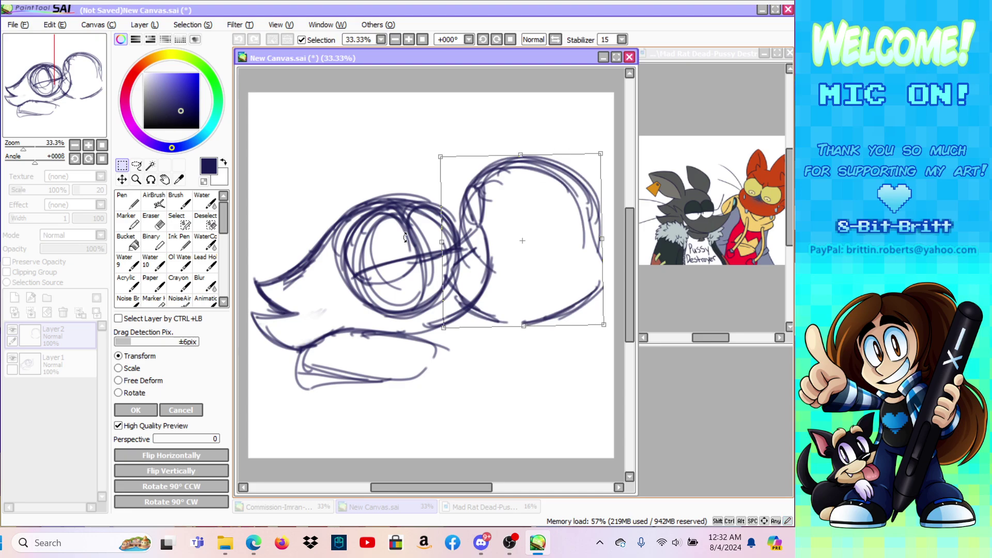
left_click(135, 409)
Step: Sketch a long arm beneath the second head on Layer2 with the AirBrush
left_click(153, 202)
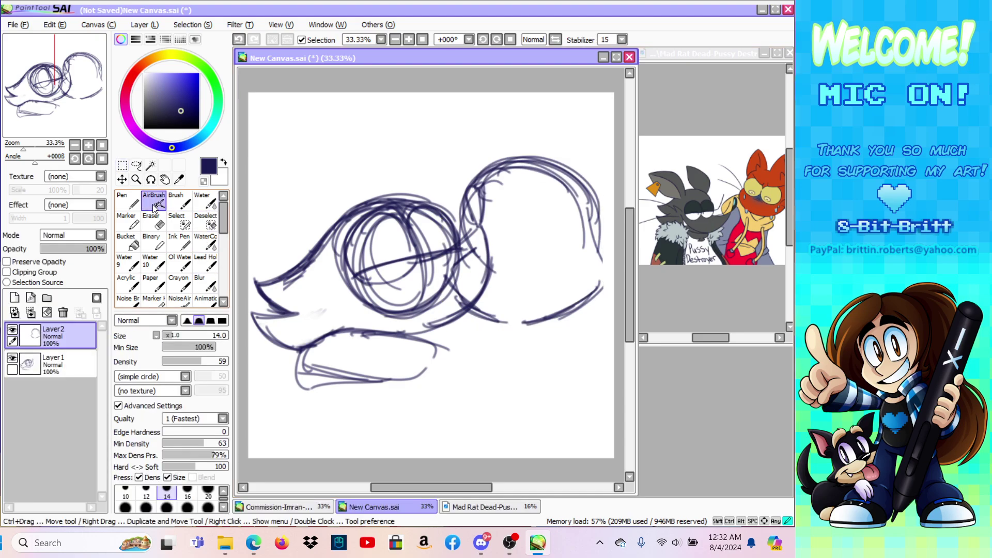
mouse_move(490, 351)
left_mouse_down()
mouse_move(484, 332)
mouse_move(552, 323)
left_mouse_up()
left_click_drag(501, 335, 582, 306)
mouse_move(514, 330)
left_mouse_down()
mouse_move(577, 307)
mouse_move(616, 312)
left_mouse_up()
mouse_move(627, 339)
left_mouse_down()
mouse_move(630, 362)
mouse_move(632, 291)
left_mouse_up()
left_click_drag(523, 399, 614, 380)
left_click_drag(632, 313, 632, 320)
mouse_move(494, 381)
left_mouse_down()
mouse_move(489, 374)
mouse_move(563, 341)
left_mouse_up()
mouse_move(491, 381)
left_mouse_down()
mouse_move(578, 364)
mouse_move(608, 371)
left_mouse_up()
left_click_drag(548, 385, 614, 372)
left_click_drag(496, 345, 617, 306)
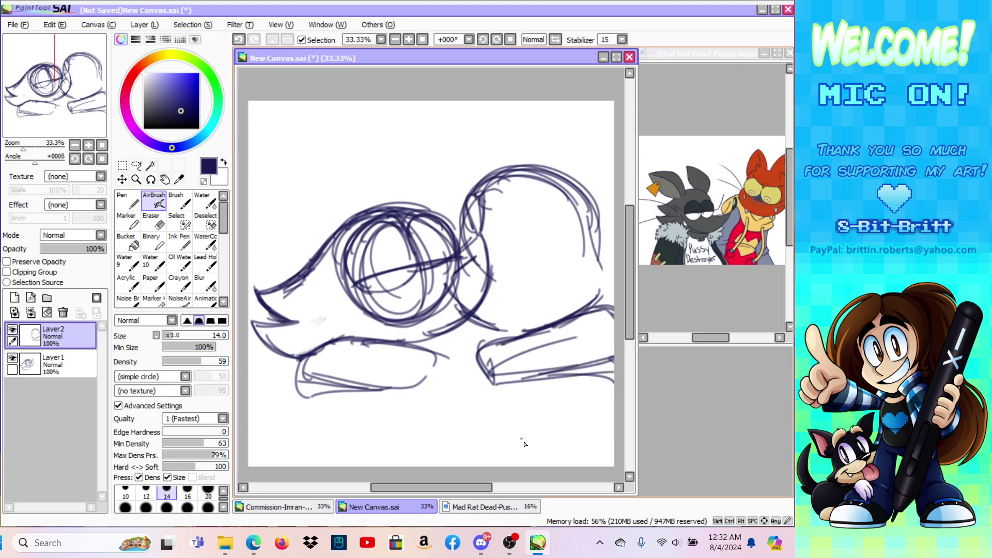
left_click_drag(499, 466, 517, 391)
left_click(239, 39)
left_click(238, 39)
left_click(238, 39)
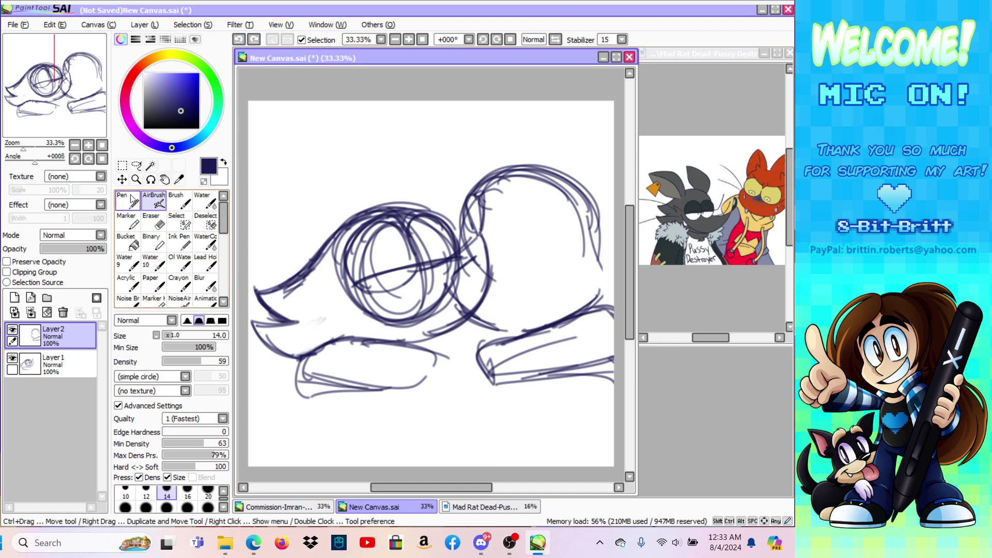
Step: Draw a curved inner contour and darken the near edge of the second head, undoing one misplaced stroke
left_click_drag(475, 255, 480, 269)
left_click_drag(472, 219, 481, 281)
mouse_move(469, 242)
left_mouse_down()
mouse_move(490, 199)
mouse_move(523, 221)
mouse_move(526, 236)
left_mouse_up()
mouse_move(473, 210)
left_mouse_down()
mouse_move(495, 198)
mouse_move(527, 257)
mouse_move(513, 211)
mouse_move(532, 274)
left_mouse_up()
mouse_move(503, 201)
left_mouse_down()
mouse_move(526, 284)
mouse_move(525, 235)
mouse_move(479, 261)
left_mouse_up()
left_click(239, 41)
left_click_drag(474, 232, 478, 262)
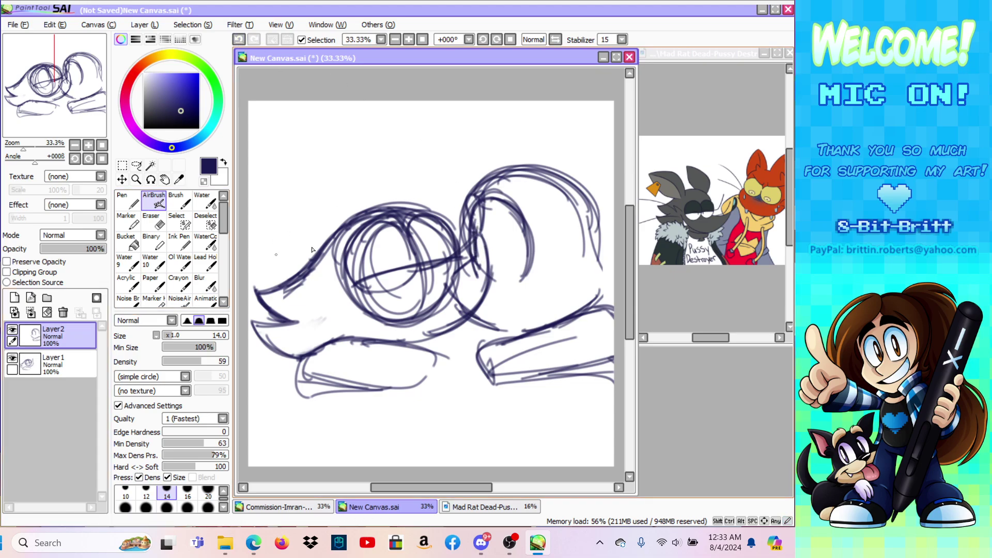
Step: Group Layer1 and Layer2 in a new layer set and scale the whole sketch down on the canvas
left_click(47, 298)
left_click_drag(60, 364, 59, 338)
left_click(122, 165)
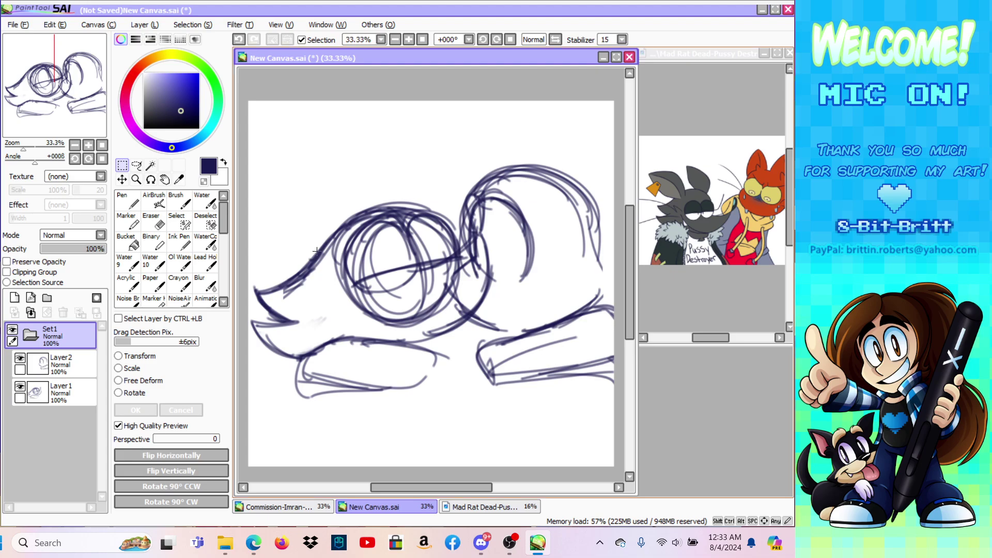
left_click(149, 359)
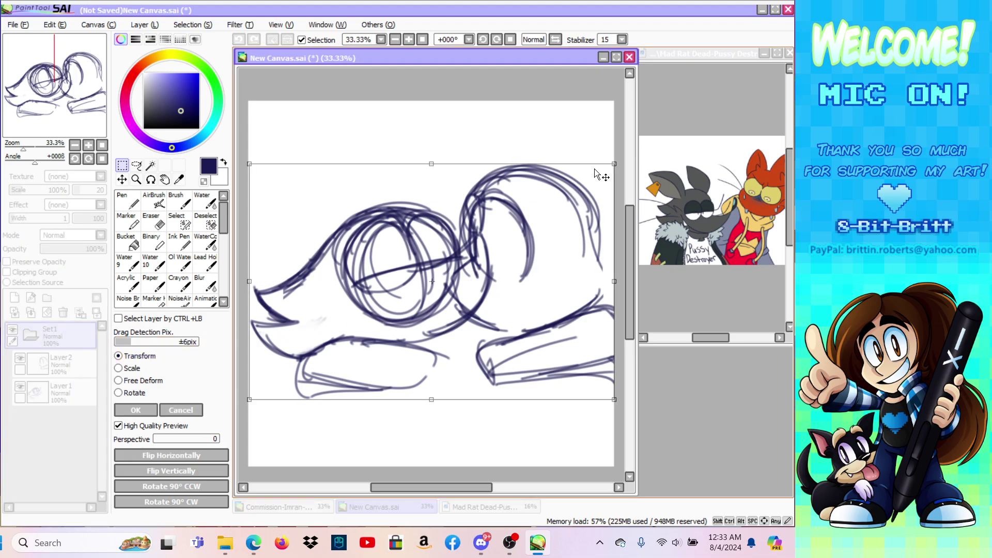
mouse_move(613, 164)
left_mouse_down()
mouse_move(551, 207)
mouse_move(572, 185)
left_mouse_up()
left_click_drag(527, 247, 537, 247)
left_click(132, 408)
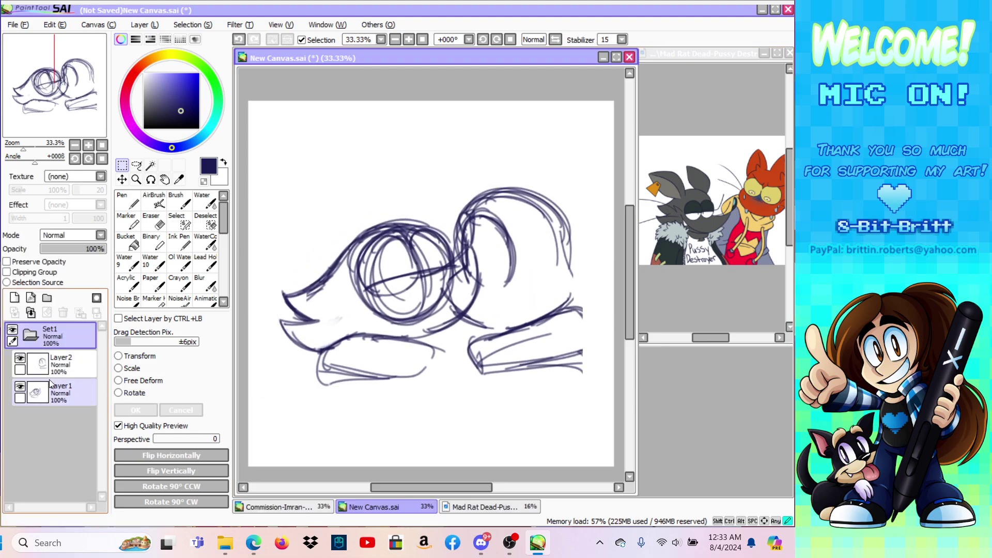
Step: Draw the eye line across the first head's circle on Layer1, undoing the unsatisfactory strokes first
left_click(50, 385)
left_click(154, 200)
mouse_move(407, 249)
left_mouse_down()
mouse_move(366, 272)
mouse_move(409, 249)
left_mouse_up()
mouse_move(360, 274)
left_mouse_down()
mouse_move(402, 252)
mouse_move(455, 252)
mouse_move(415, 246)
left_mouse_up()
left_click(240, 39)
left_click(240, 40)
left_click(239, 40)
left_click(239, 39)
mouse_move(357, 273)
left_mouse_down()
mouse_move(421, 242)
mouse_move(448, 250)
left_mouse_up()
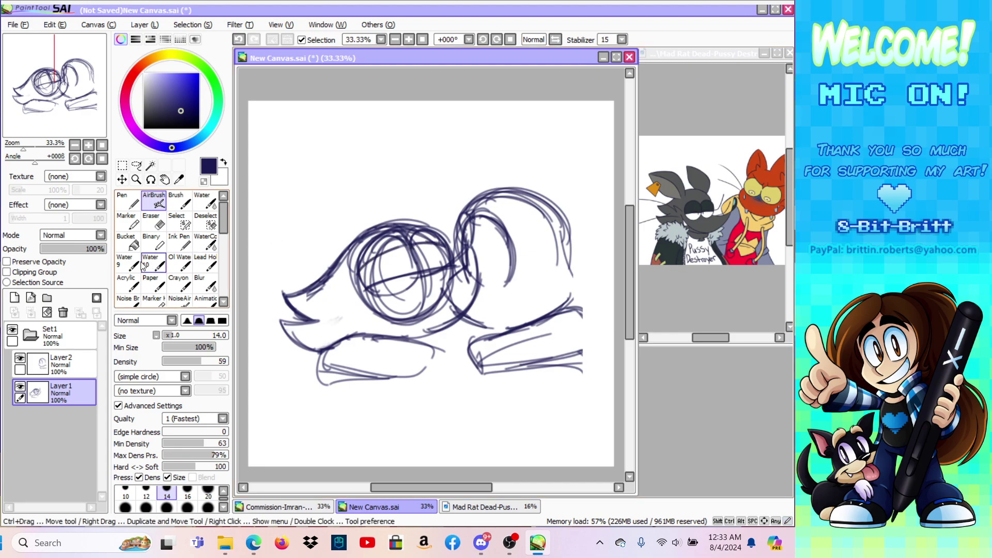
Step: Erase the overlapping lines on Layer2 where the heads meet and redraw the second head's lower near edge
left_click(61, 364)
left_click(153, 221)
mouse_move(441, 302)
left_mouse_down()
mouse_move(483, 297)
mouse_move(475, 306)
left_mouse_up()
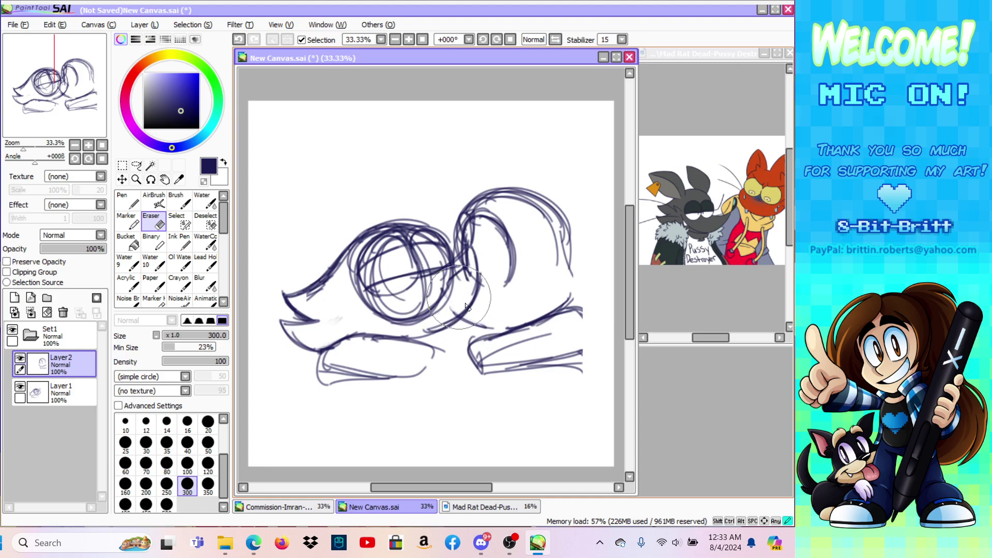
key("v")
left_click_drag(498, 329, 503, 330)
left_click_drag(450, 304, 501, 330)
left_click_drag(474, 330, 443, 290)
left_click_drag(444, 296, 461, 274)
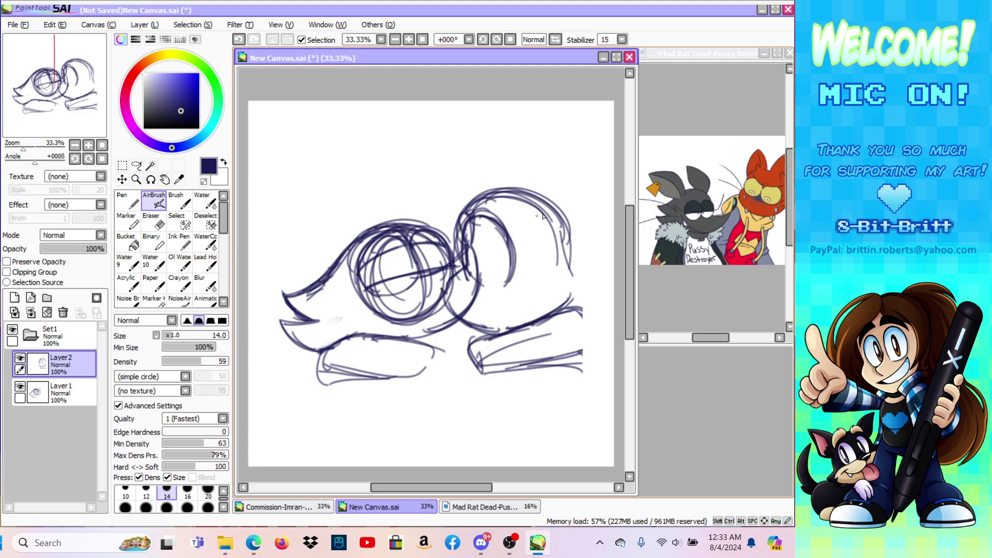
Step: Draw short, dark pupil strokes in the first head's eye on Layer1
left_click(123, 182)
left_click(155, 201)
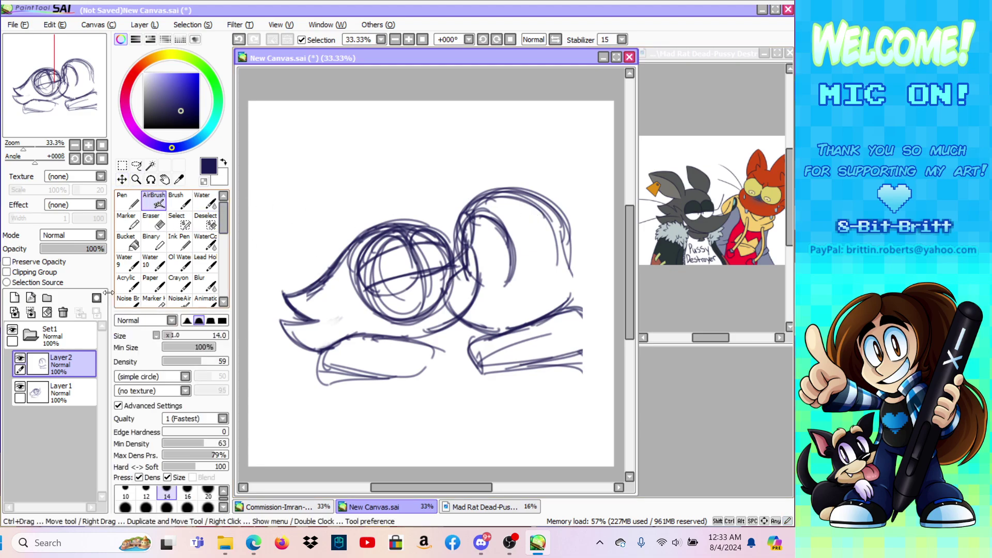
left_click(67, 392)
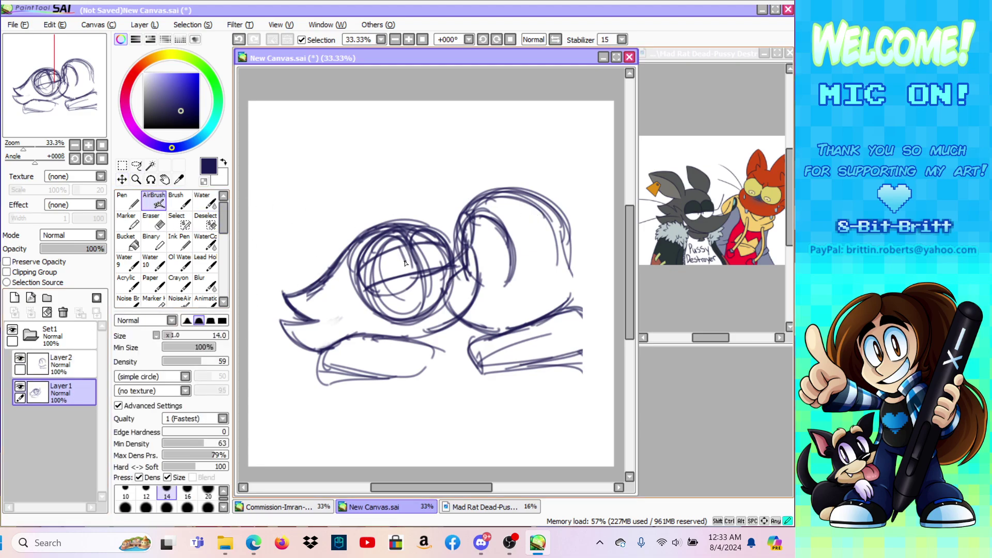
left_click_drag(400, 252, 408, 268)
left_click(240, 40)
left_click_drag(408, 265, 420, 253)
Step: Mirror the canvas view and sketch the back edge of the second head on Layer2
left_click(58, 368)
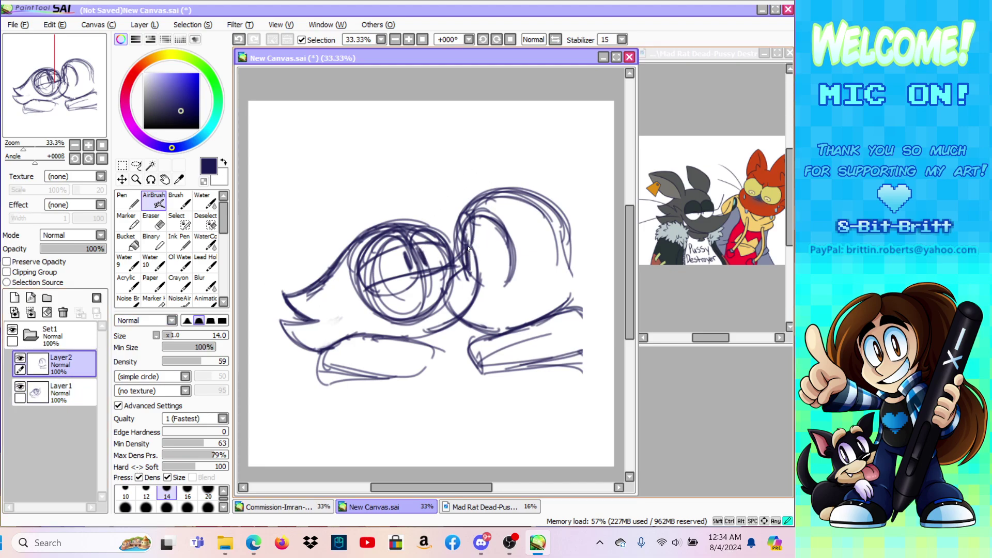
left_click(550, 41)
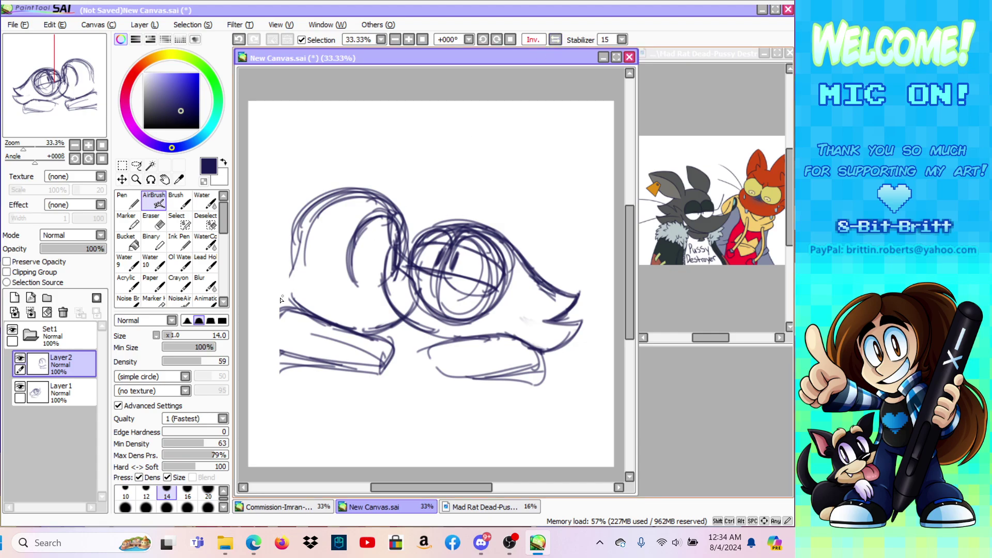
left_click_drag(287, 307, 268, 277)
mouse_move(289, 311)
left_mouse_down()
mouse_move(267, 271)
mouse_move(276, 256)
mouse_move(282, 296)
mouse_move(269, 270)
mouse_move(282, 244)
mouse_move(268, 268)
mouse_move(302, 228)
mouse_move(271, 262)
mouse_move(299, 230)
mouse_move(284, 299)
mouse_move(283, 241)
mouse_move(318, 201)
left_mouse_up()
left_click_drag(278, 258, 349, 146)
mouse_move(325, 194)
left_mouse_down()
mouse_move(365, 138)
mouse_move(328, 187)
mouse_move(418, 116)
left_mouse_up()
left_click_drag(341, 160, 370, 129)
mouse_move(366, 127)
left_mouse_down()
mouse_move(442, 128)
mouse_move(397, 194)
left_mouse_up()
left_click_drag(431, 149, 401, 186)
left_click(243, 42)
left_click(243, 41)
left_click(242, 42)
left_click(243, 41)
left_click(243, 41)
left_click(243, 41)
Step: Sketch one large and one smaller pointed ear above the second head, and restore the unmirrored canvas view
mouse_move(329, 195)
left_mouse_down()
mouse_move(343, 149)
mouse_move(333, 186)
mouse_move(369, 138)
left_mouse_up()
mouse_move(332, 187)
left_mouse_down()
mouse_move(361, 139)
mouse_move(417, 136)
left_mouse_up()
mouse_move(362, 150)
left_mouse_down()
mouse_move(353, 148)
mouse_move(452, 147)
left_mouse_up()
left_click_drag(446, 148, 387, 193)
mouse_move(387, 192)
left_mouse_down()
mouse_move(441, 145)
mouse_move(394, 196)
left_mouse_up()
mouse_move(395, 196)
left_mouse_down()
mouse_move(456, 146)
mouse_move(433, 141)
mouse_move(428, 180)
mouse_move(411, 184)
mouse_move(463, 180)
left_mouse_up()
mouse_move(410, 181)
left_mouse_down()
mouse_move(462, 174)
mouse_move(432, 213)
left_mouse_up()
left_click(554, 41)
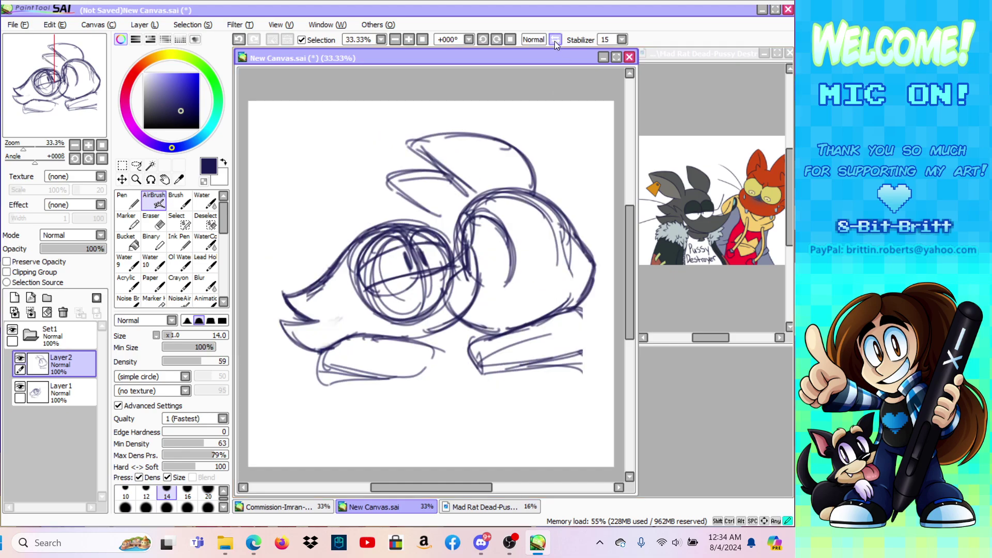
Step: Lower Layer1's opacity to 29%
left_click(154, 222)
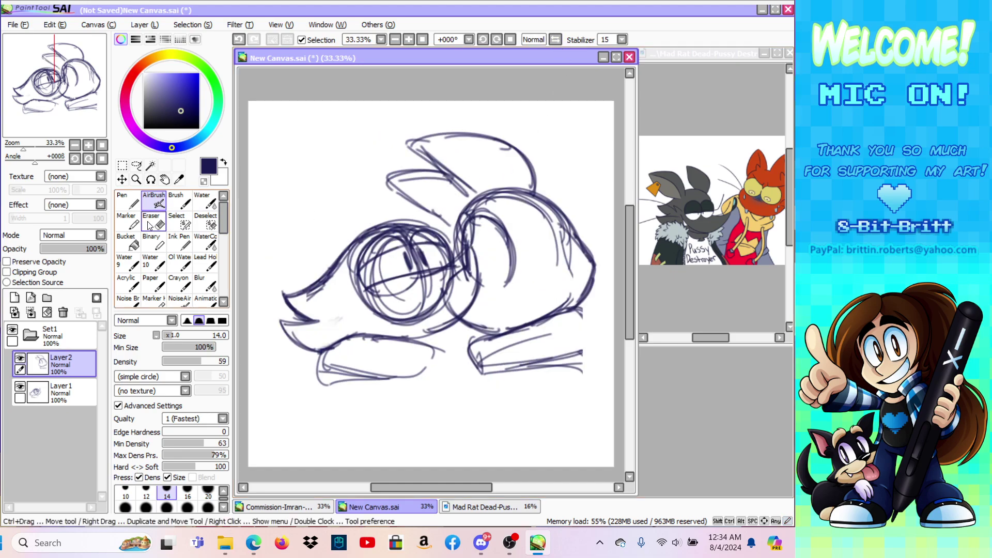
left_click(59, 393)
left_click_drag(72, 247, 59, 249)
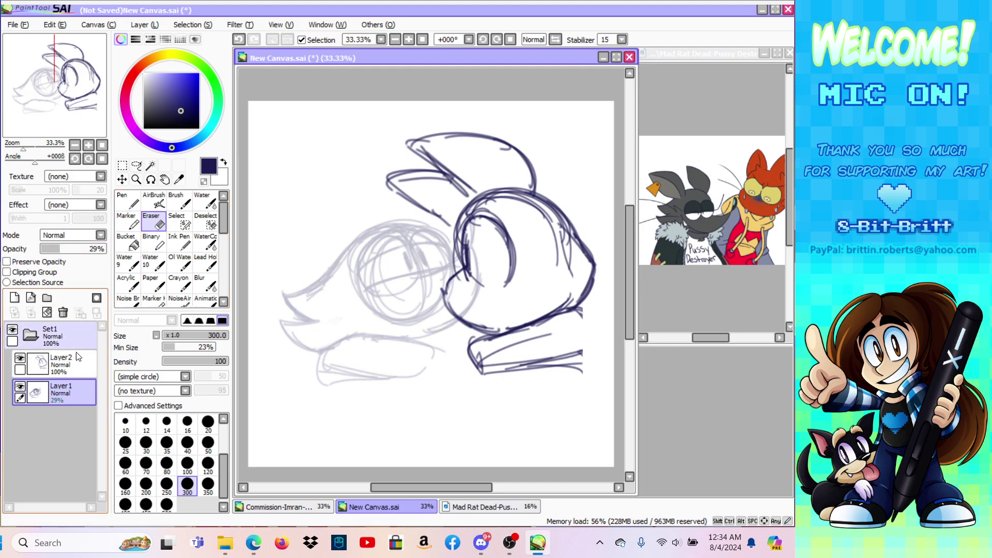
Step: Sketch the second head's large oval eye and a curved mouth line across its muzzle on Layer2
left_click(69, 365)
mouse_move(478, 304)
left_mouse_down()
mouse_move(532, 234)
mouse_move(511, 208)
mouse_move(558, 262)
mouse_move(511, 214)
mouse_move(490, 212)
mouse_move(517, 211)
mouse_move(562, 258)
mouse_move(557, 282)
mouse_move(509, 233)
mouse_move(470, 266)
mouse_move(470, 279)
mouse_move(466, 249)
mouse_move(472, 284)
mouse_move(503, 284)
mouse_move(482, 292)
mouse_move(518, 278)
left_mouse_up()
left_click(154, 200)
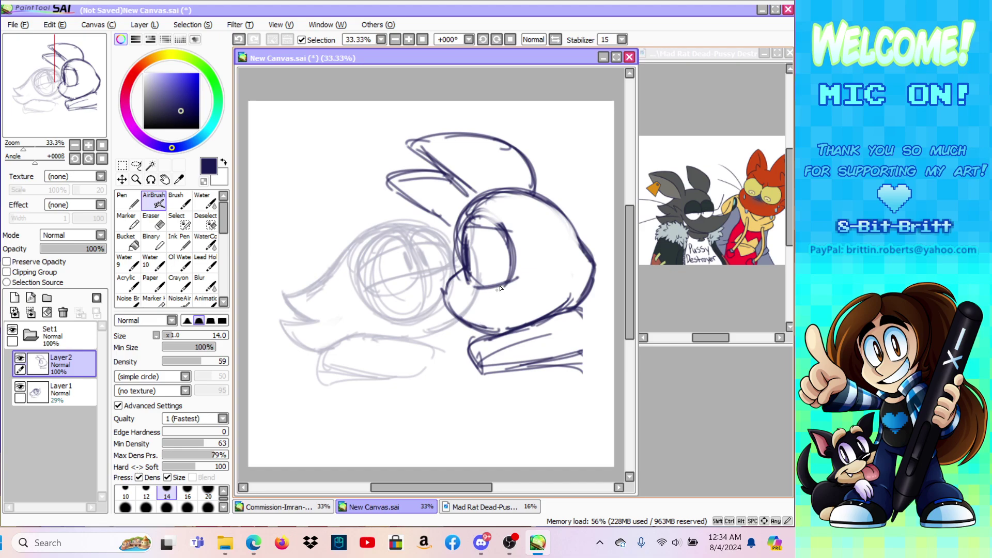
key("e")
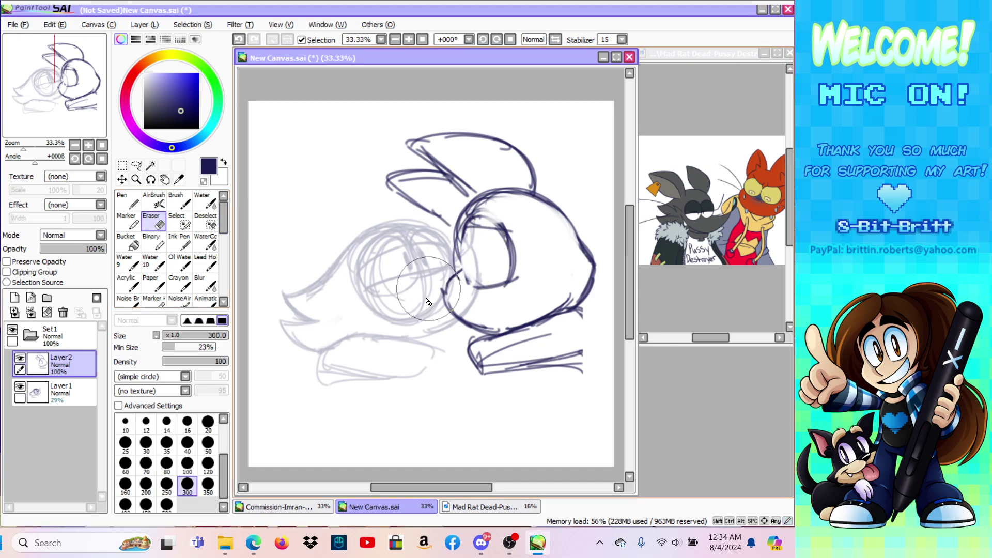
left_click(154, 202)
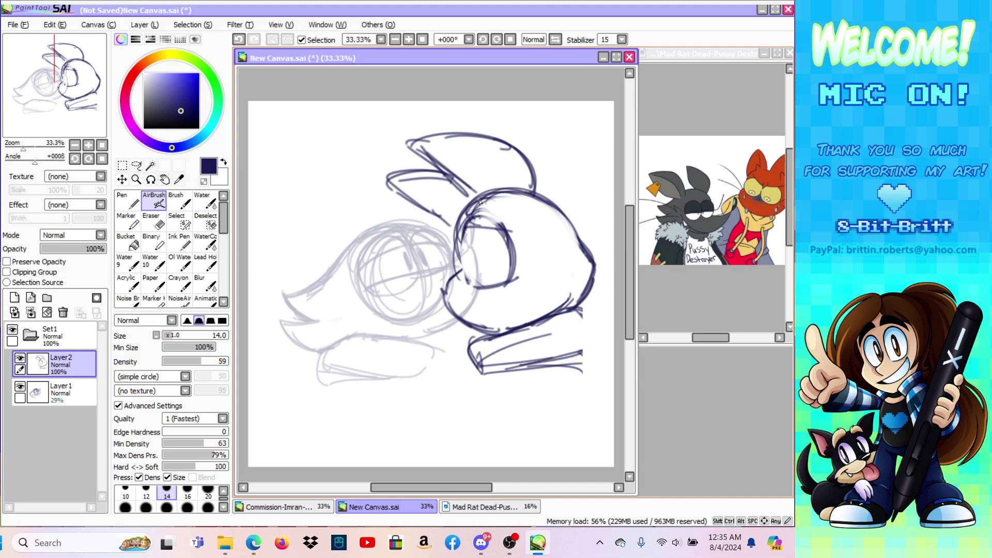
left_click_drag(470, 285, 460, 247)
left_click_drag(467, 278, 459, 221)
mouse_move(462, 262)
left_mouse_down()
mouse_move(459, 234)
mouse_move(473, 236)
mouse_move(465, 274)
mouse_move(461, 235)
mouse_move(495, 205)
mouse_move(510, 231)
mouse_move(491, 203)
mouse_move(467, 226)
mouse_move(504, 237)
left_mouse_up()
mouse_move(467, 225)
left_mouse_down()
mouse_move(480, 216)
mouse_move(503, 228)
left_mouse_up()
mouse_move(476, 322)
left_mouse_down()
mouse_move(508, 307)
mouse_move(515, 292)
left_mouse_up()
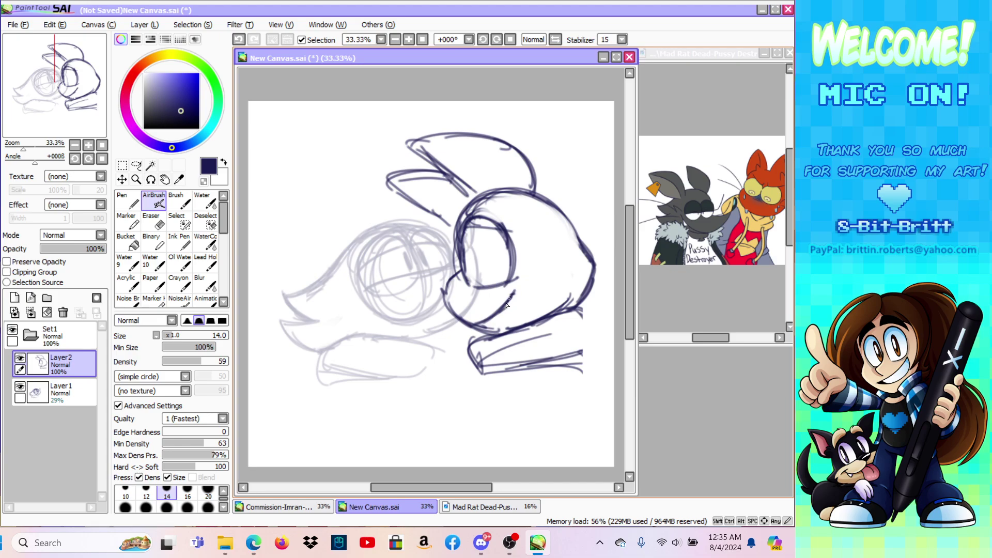
Step: Transform the second head on Layer2, nudging it slightly up and away from the first head
left_click(122, 179)
left_click(117, 167)
key("ctrl+t")
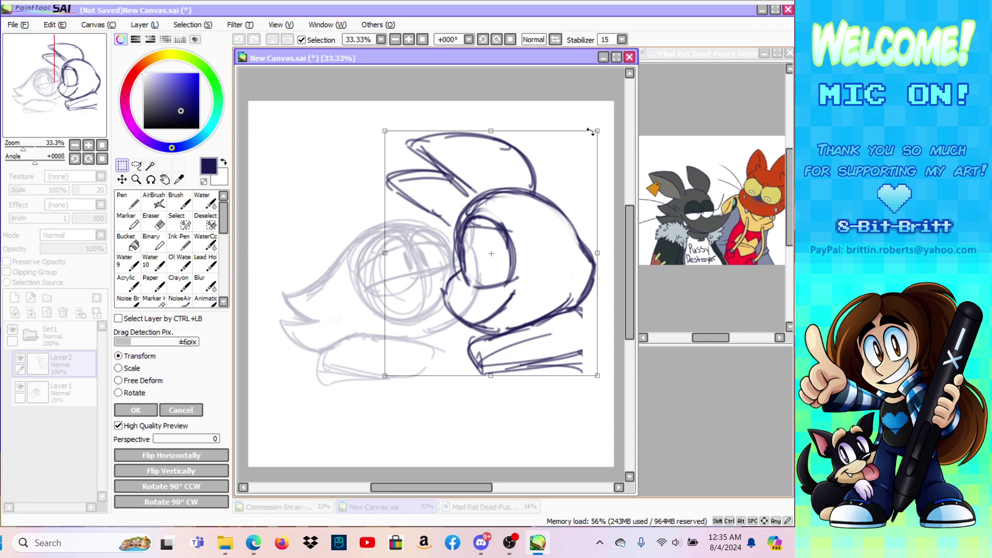
left_click_drag(554, 162, 562, 163)
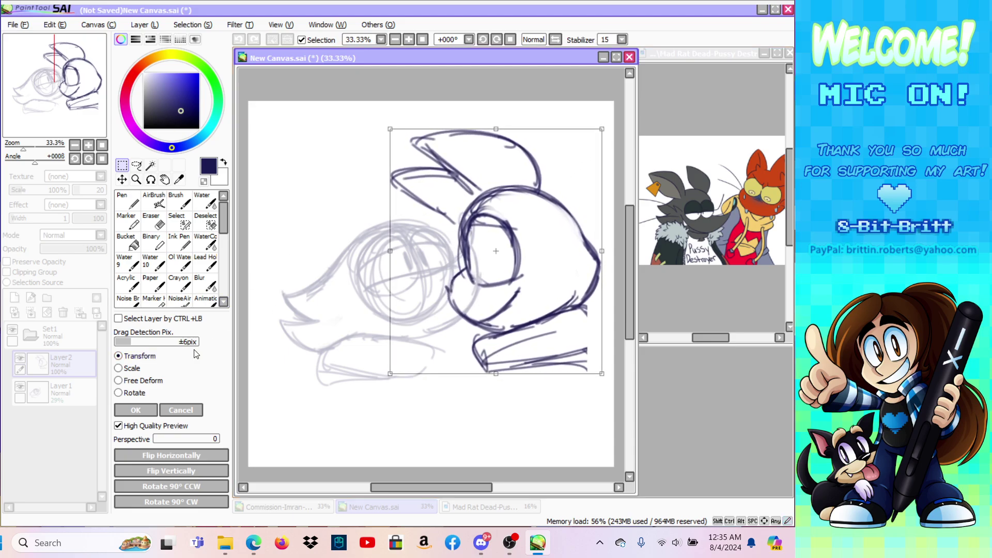
left_click(135, 410)
Step: Mirror the view, sketch a large and a smaller pointed ear on the first head on Layer1, and restore the view
left_click(61, 390)
left_click(154, 200)
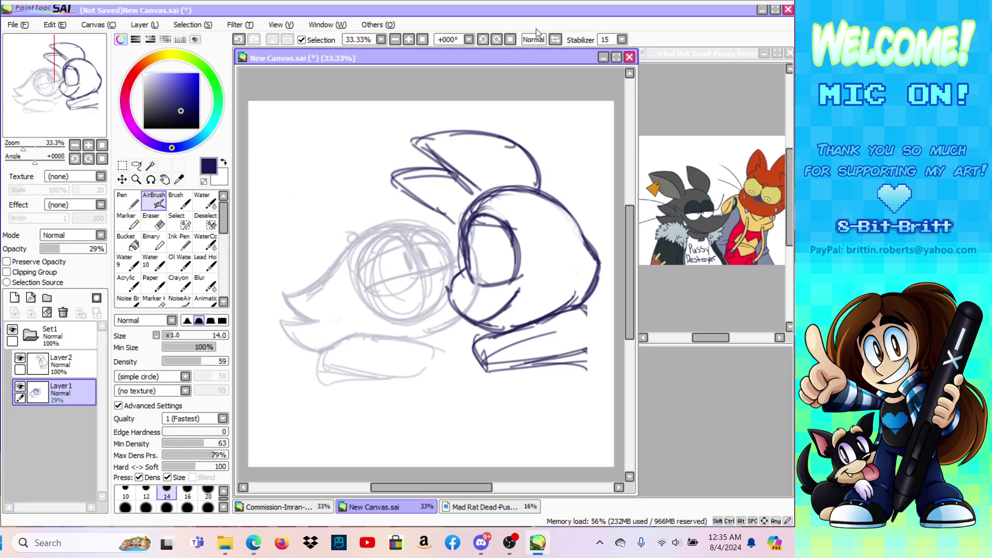
left_click(557, 39)
mouse_move(502, 238)
left_mouse_down()
mouse_move(569, 194)
mouse_move(613, 225)
mouse_move(566, 258)
mouse_move(605, 246)
left_mouse_up()
left_click_drag(536, 265, 613, 237)
left_click_drag(572, 194, 615, 227)
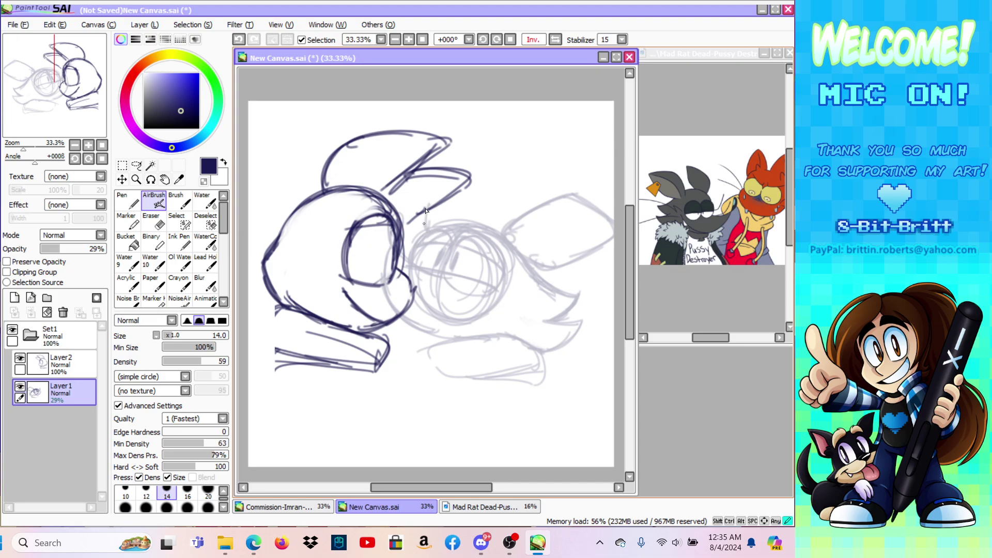
mouse_move(441, 188)
left_mouse_down()
mouse_move(524, 172)
mouse_move(490, 227)
mouse_move(521, 182)
left_mouse_up()
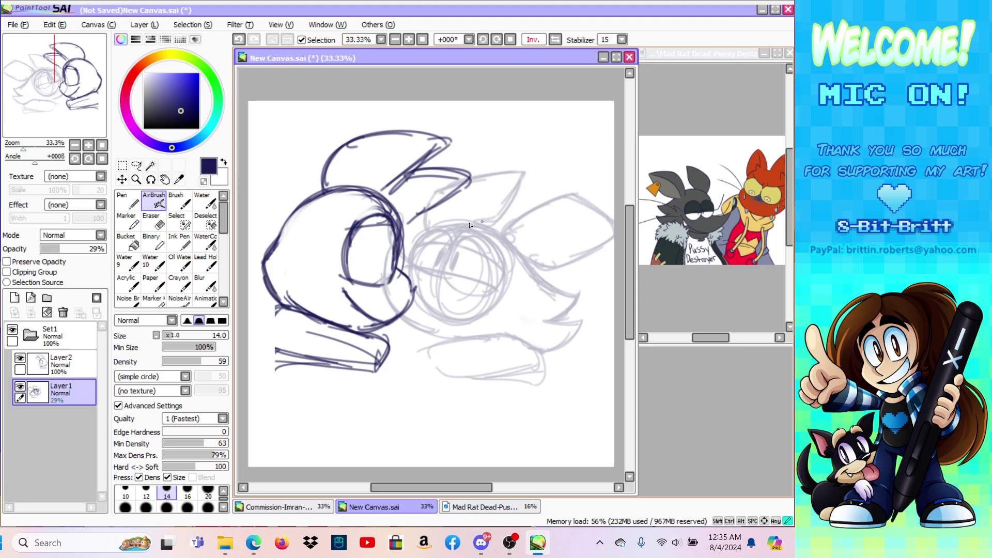
left_click(552, 40)
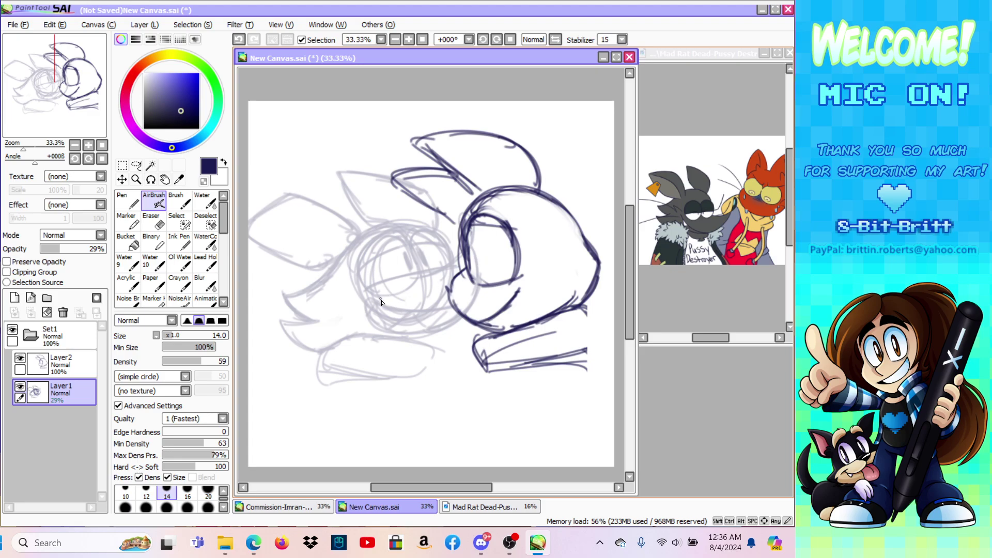
Step: Select the first head's lower cheek and the collar shape beneath it, and shift them slightly toward the second head
left_click(176, 221)
mouse_move(283, 340)
left_mouse_down()
mouse_move(377, 366)
mouse_move(364, 370)
mouse_move(411, 369)
mouse_move(372, 367)
left_mouse_up()
key("ctrl+t")
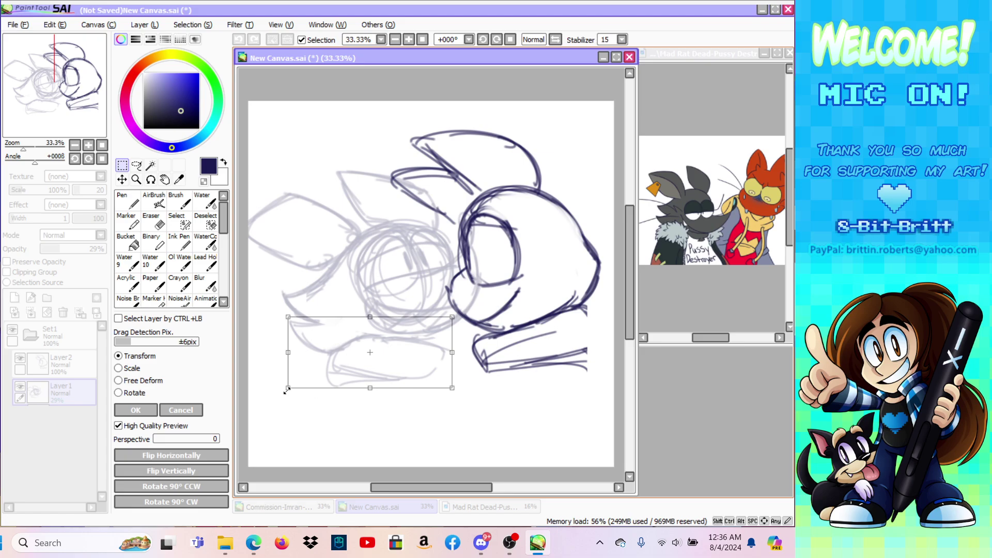
left_click(135, 410)
key("ctrl+d")
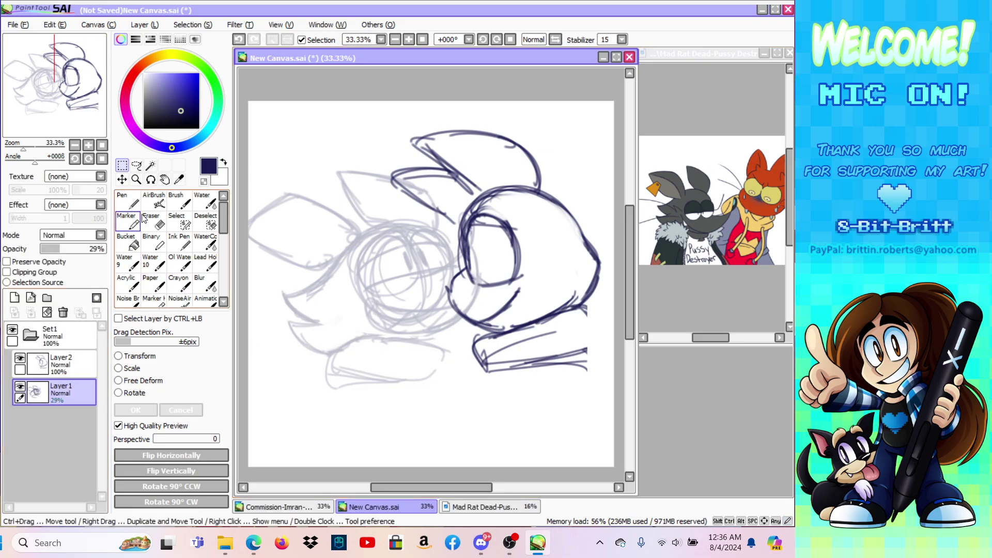
Step: Sketch shaggy fur tufts around the collar beneath the first head on Layer1
left_click(153, 202)
mouse_move(348, 405)
left_mouse_down()
mouse_move(347, 384)
mouse_move(345, 401)
mouse_move(369, 368)
mouse_move(372, 391)
mouse_move(359, 376)
mouse_move(427, 390)
left_mouse_up()
left_click_drag(345, 391, 347, 414)
mouse_move(322, 364)
left_mouse_down()
mouse_move(304, 369)
mouse_move(311, 398)
mouse_move(339, 398)
left_mouse_up()
left_click_drag(357, 334, 335, 343)
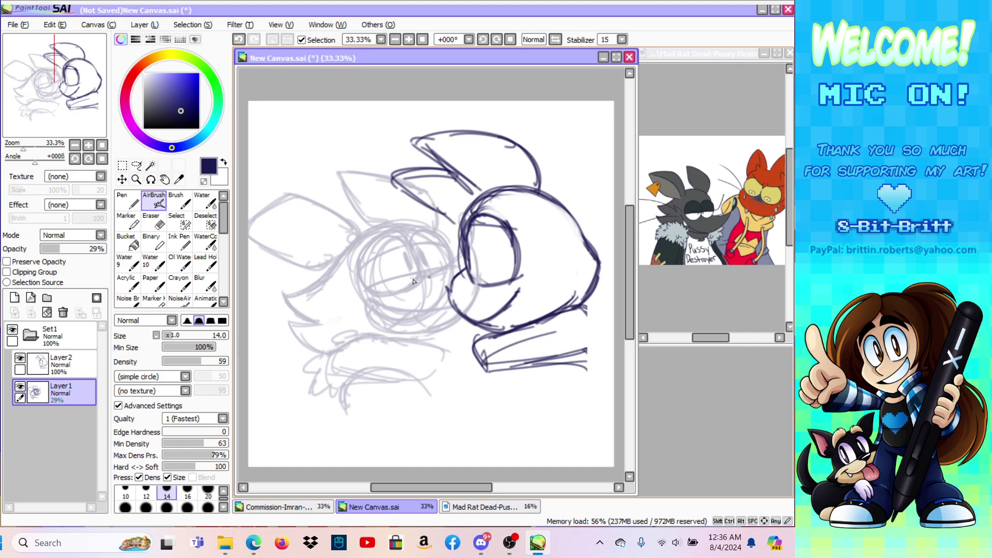
mouse_move(348, 300)
left_mouse_down()
mouse_move(287, 270)
mouse_move(324, 307)
mouse_move(258, 313)
mouse_move(340, 315)
mouse_move(262, 379)
left_mouse_up()
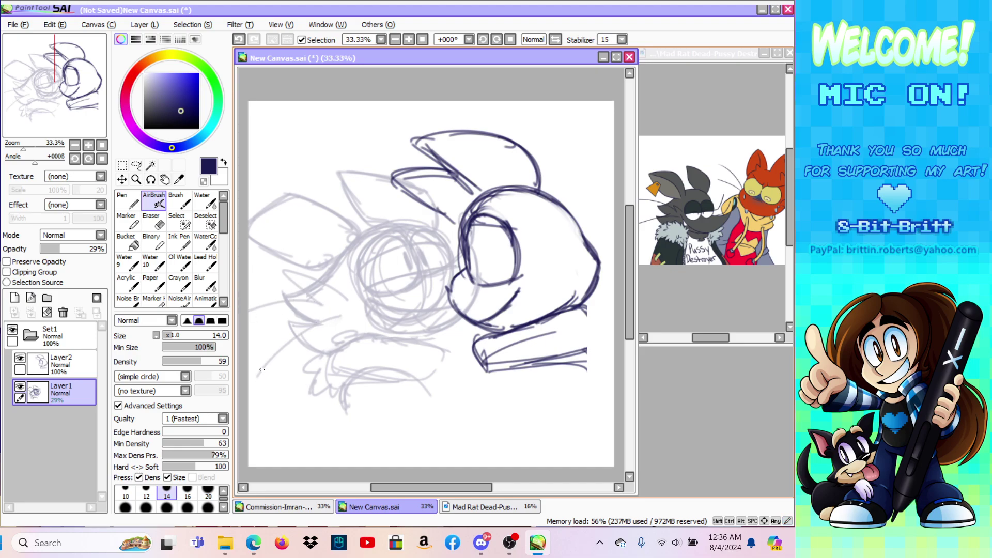
left_click(239, 39)
left_click(239, 40)
left_click(239, 40)
left_click(239, 39)
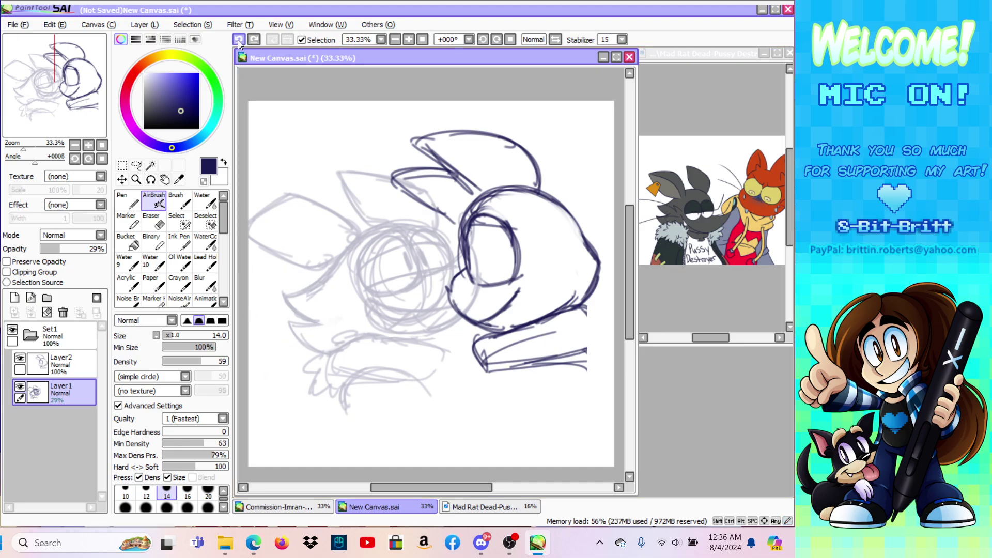
Step: Select the first head's eye and muzzle area and nudge it slightly closer to the second head
left_click(178, 220)
mouse_move(368, 281)
left_mouse_down()
mouse_move(405, 257)
mouse_move(426, 258)
mouse_move(432, 266)
mouse_move(375, 304)
mouse_move(461, 293)
mouse_move(486, 238)
mouse_move(458, 286)
mouse_move(468, 290)
mouse_move(430, 278)
left_mouse_up()
key("ctrl+t")
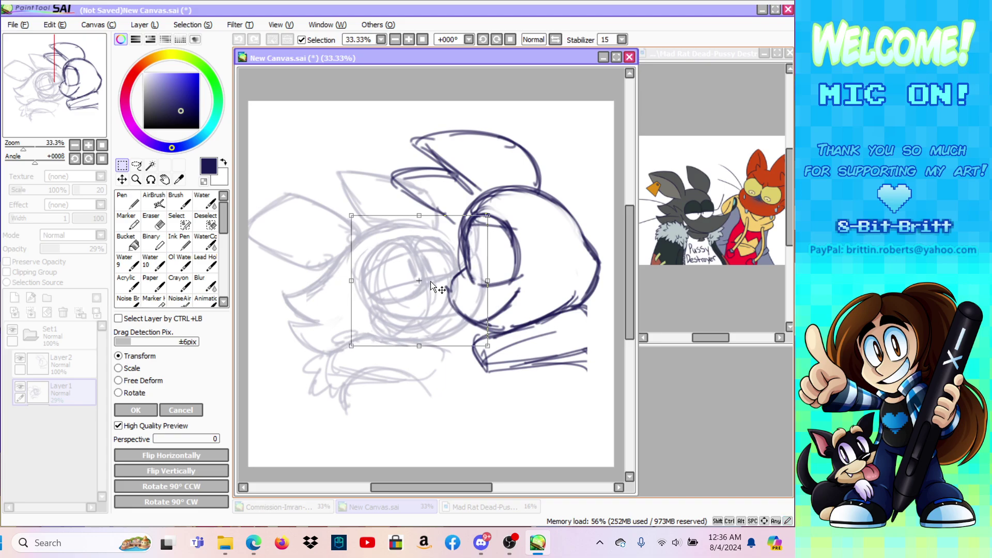
left_click(150, 410)
key("ctrl+d")
Step: Add inner-ear lines and a tuft to the first head's large ear on Layer1, mirroring the view for part of it
left_click(153, 199)
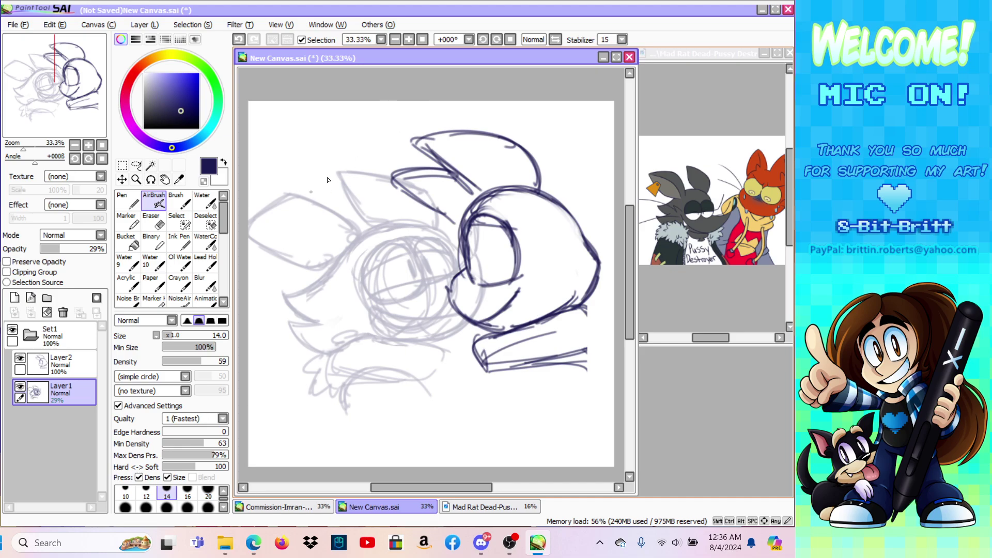
left_click(556, 40)
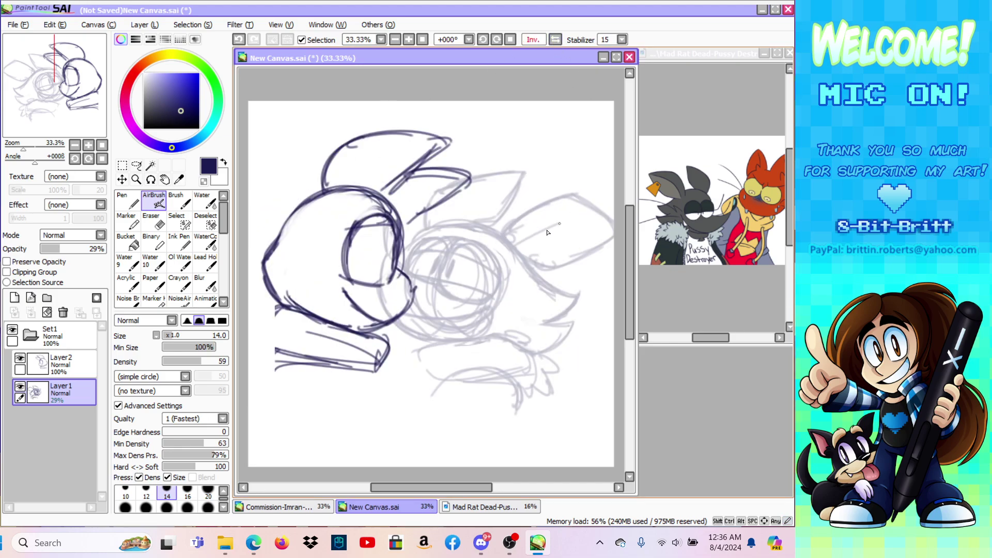
left_click_drag(539, 228, 604, 223)
left_click(555, 40)
mouse_move(275, 243)
left_mouse_down()
mouse_move(255, 261)
mouse_move(278, 284)
left_mouse_up()
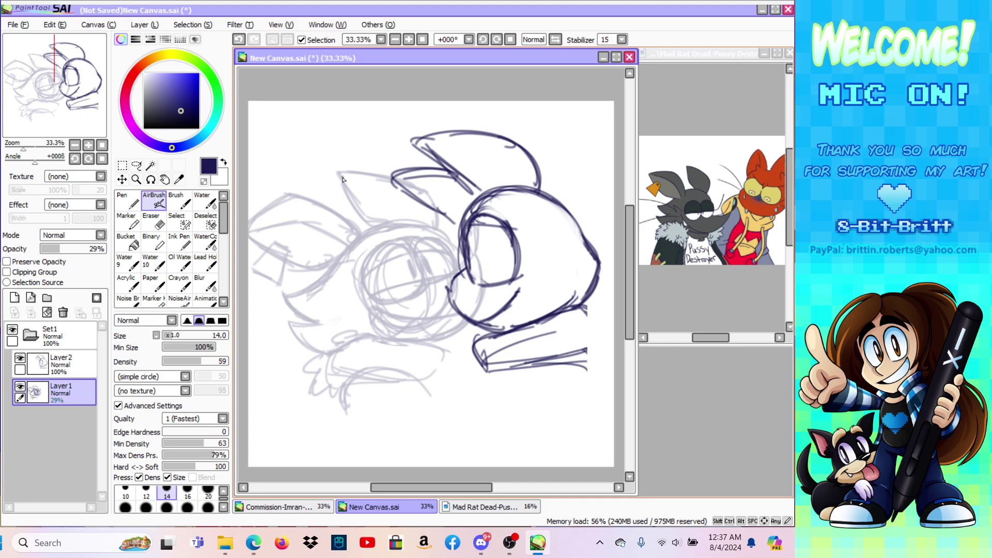
Step: Scale down the whole Set1 sketch and reposition it within the canvas
left_click(73, 331)
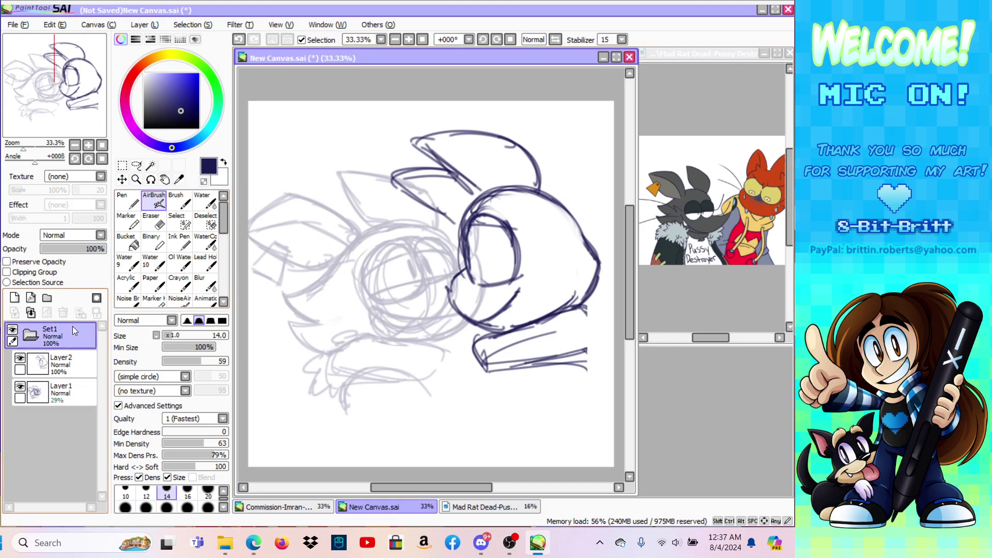
key("ctrl+t")
left_click_drag(601, 130, 560, 160)
left_click_drag(513, 218, 544, 193)
left_click_drag(525, 209, 506, 213)
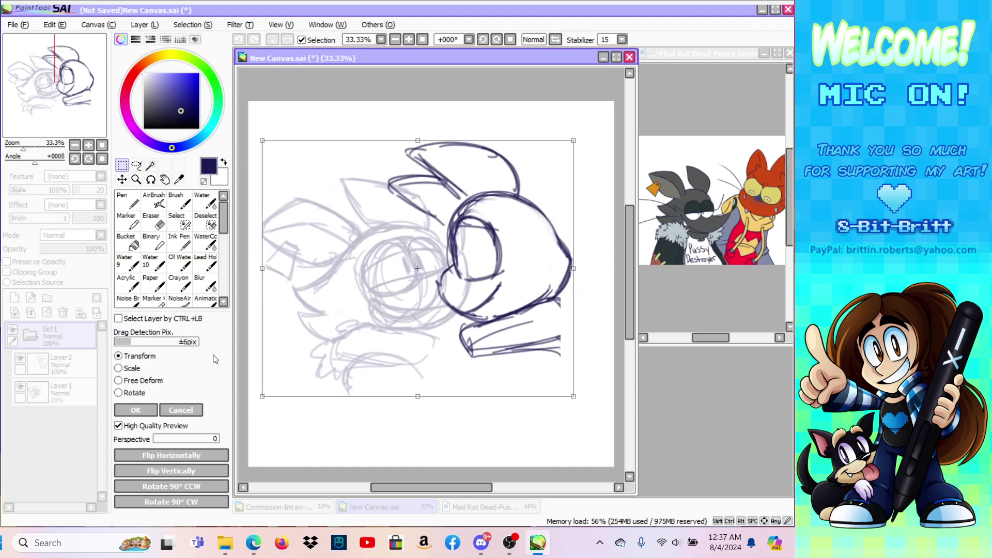
left_click(142, 409)
Step: Sketch the two sides of the second character's torso below its collar on Layer2
left_click(72, 364)
left_click(154, 202)
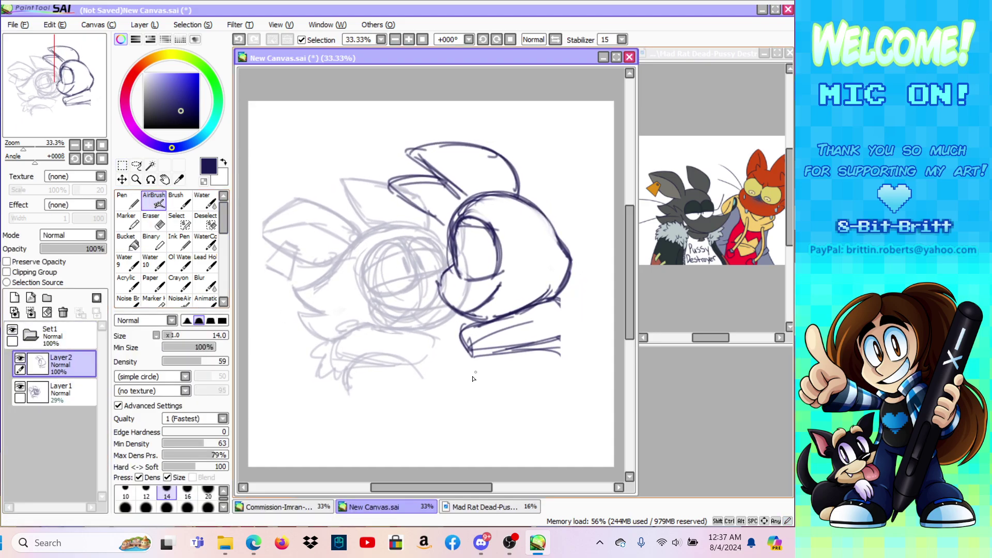
mouse_move(445, 431)
left_mouse_down()
mouse_move(473, 361)
mouse_move(492, 348)
mouse_move(522, 373)
mouse_move(510, 430)
left_mouse_up()
mouse_move(521, 370)
left_mouse_down()
mouse_move(458, 448)
mouse_move(505, 421)
left_mouse_up()
Step: Sketch the second character's rounded shoulder and the arm hanging down from it on Layer2
mouse_move(518, 338)
left_mouse_down()
mouse_move(555, 383)
mouse_move(593, 379)
left_mouse_up()
mouse_move(528, 308)
left_mouse_down()
mouse_move(582, 294)
mouse_move(606, 327)
left_mouse_up()
left_click_drag(572, 293, 612, 328)
mouse_move(612, 329)
left_mouse_down()
mouse_move(592, 385)
mouse_move(563, 393)
mouse_move(576, 392)
left_mouse_up()
mouse_move(575, 392)
left_mouse_down()
mouse_move(591, 387)
mouse_move(569, 437)
mouse_move(574, 408)
left_mouse_up()
left_click_drag(564, 454, 572, 393)
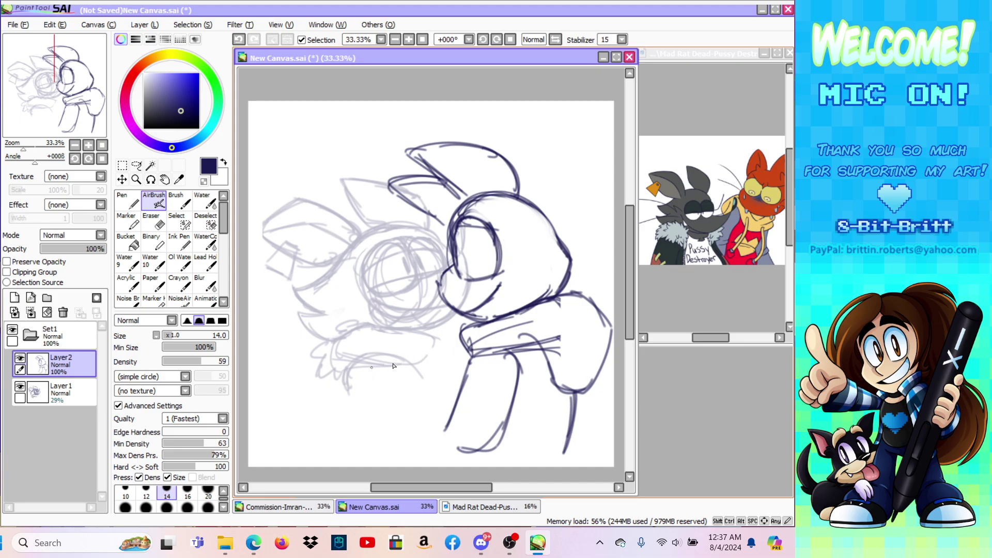
Step: Draw a diagonal limb line running from the second character's torso down toward the first character
left_click_drag(454, 413, 395, 438)
mouse_move(451, 416)
left_mouse_down()
mouse_move(381, 450)
mouse_move(453, 414)
left_mouse_up()
left_click_drag(391, 436, 453, 415)
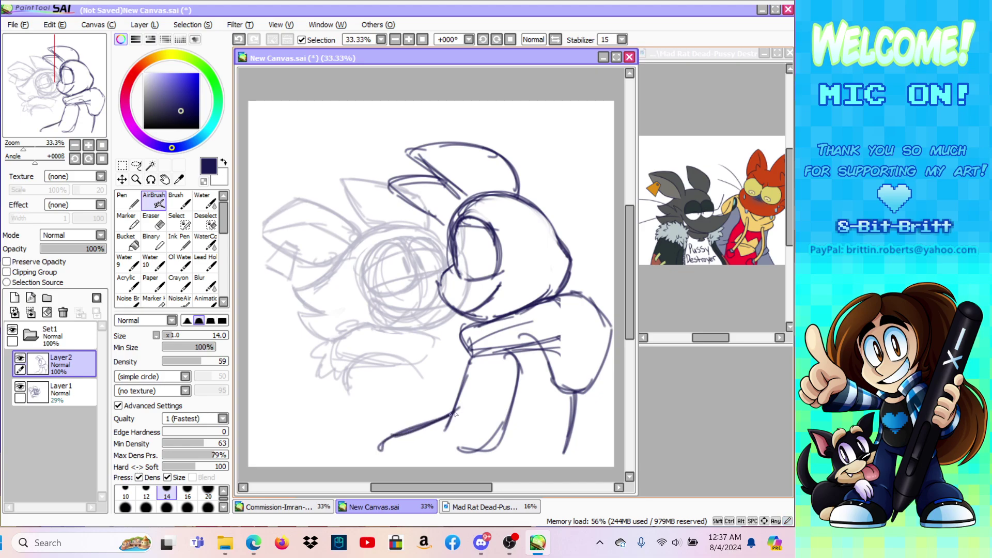
Step: Sketch a curved limb shape with cross lines overlapping the second character's torso on Layer1
left_click(67, 385)
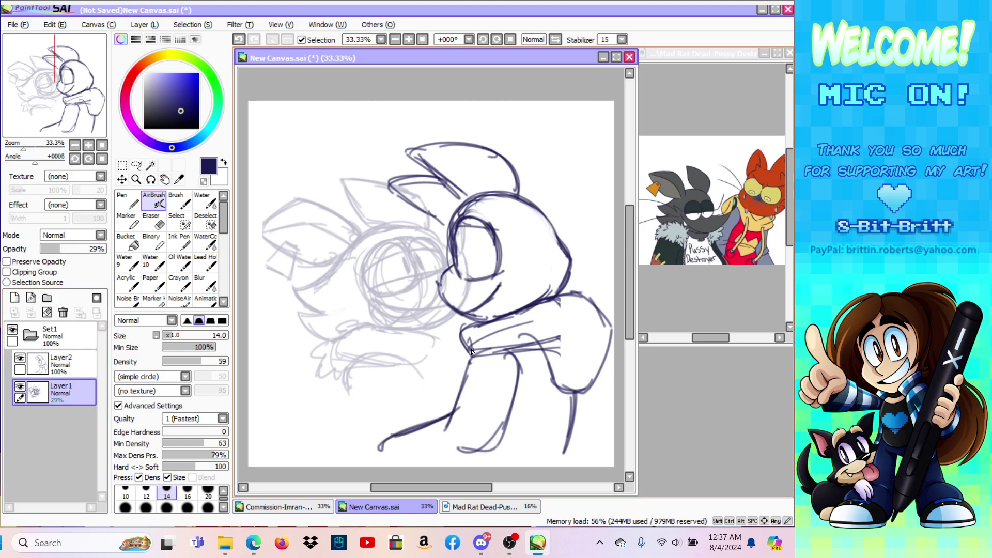
mouse_move(451, 377)
left_mouse_down()
mouse_move(493, 326)
mouse_move(477, 325)
mouse_move(539, 340)
mouse_move(500, 327)
mouse_move(541, 352)
mouse_move(499, 353)
left_mouse_up()
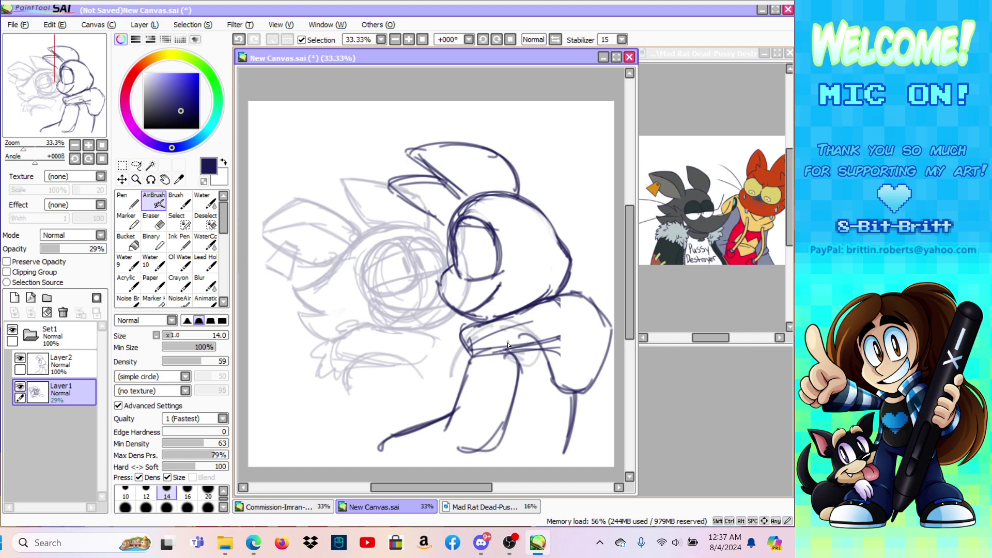
mouse_move(449, 410)
left_mouse_down()
mouse_move(449, 374)
mouse_move(492, 432)
mouse_move(485, 425)
mouse_move(511, 418)
left_mouse_up()
mouse_move(484, 383)
left_mouse_down()
mouse_move(513, 404)
mouse_move(503, 431)
left_mouse_up()
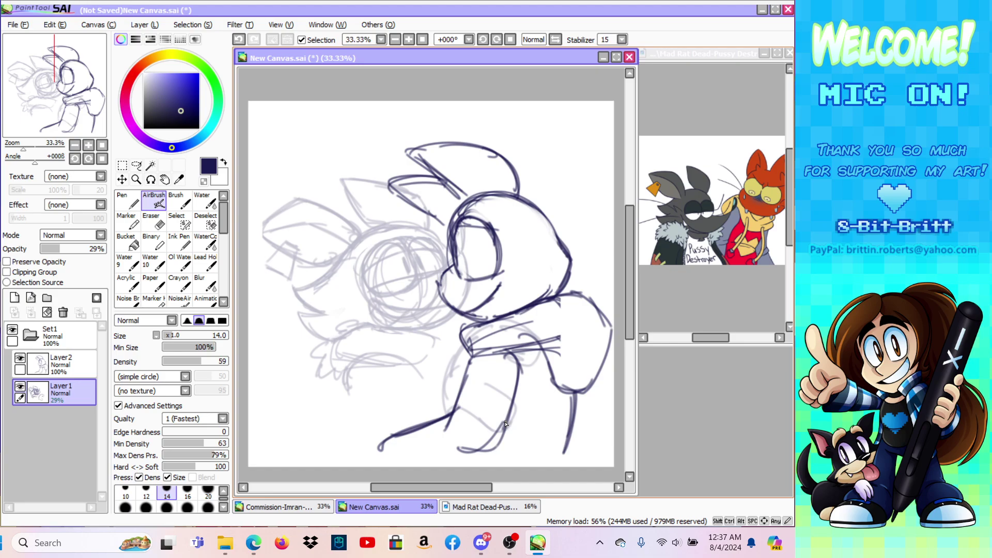
left_click_drag(485, 382, 514, 363)
Step: Sketch the first character's rounded torso and the outer body lines below its fur collar on Layer1
mouse_move(344, 391)
left_mouse_down()
mouse_move(389, 354)
mouse_move(431, 416)
left_mouse_up()
left_click_drag(406, 363, 437, 414)
mouse_move(378, 438)
left_mouse_down()
mouse_move(348, 406)
mouse_move(373, 459)
mouse_move(424, 432)
left_mouse_up()
left_click_drag(406, 369, 431, 399)
left_click_drag(389, 441, 432, 426)
left_click_drag(342, 385, 379, 449)
left_click_drag(345, 362, 331, 429)
mouse_move(345, 392)
left_mouse_down()
mouse_move(343, 432)
mouse_move(335, 449)
mouse_move(335, 411)
mouse_move(323, 457)
left_mouse_up()
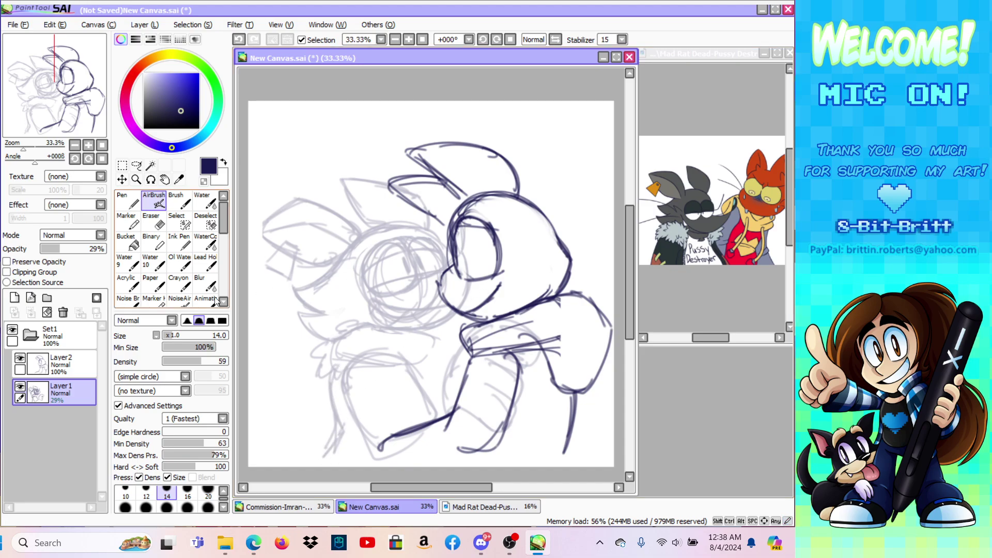
Step: Rotate the second character on Layer2 slightly counterclockwise and adjust its position
left_click(66, 361)
key("ctrl+t")
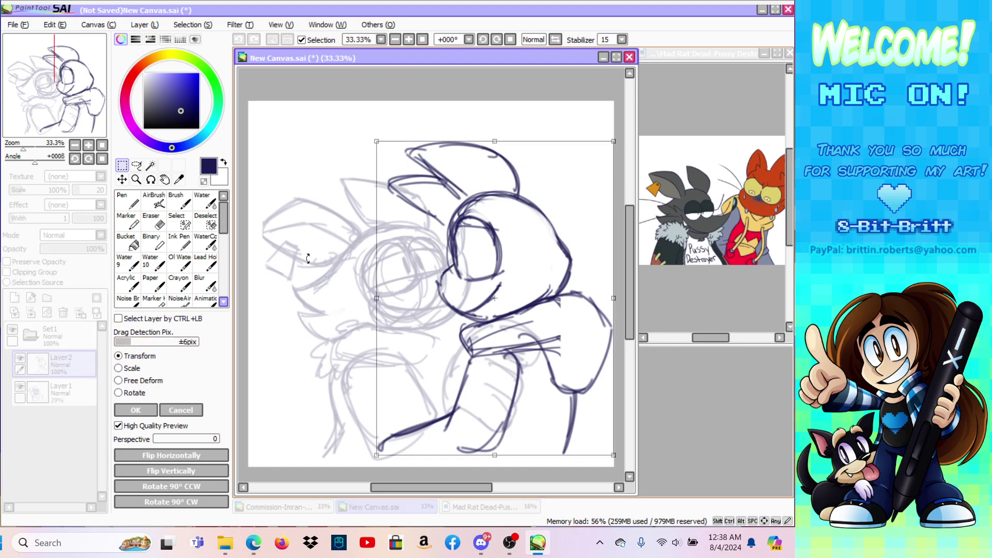
mouse_move(614, 138)
left_mouse_down()
mouse_move(602, 123)
mouse_move(612, 122)
mouse_move(607, 128)
left_mouse_up()
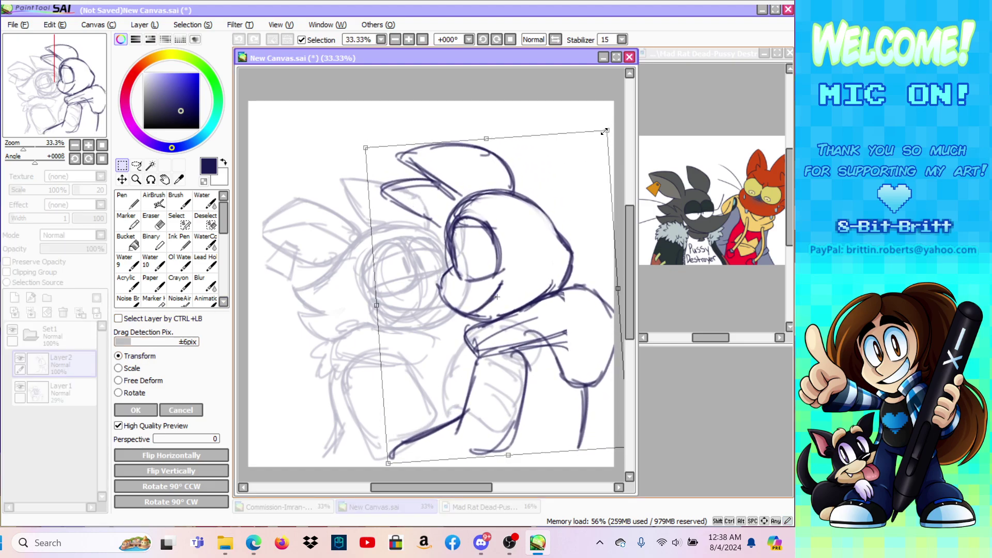
left_click_drag(579, 166, 577, 169)
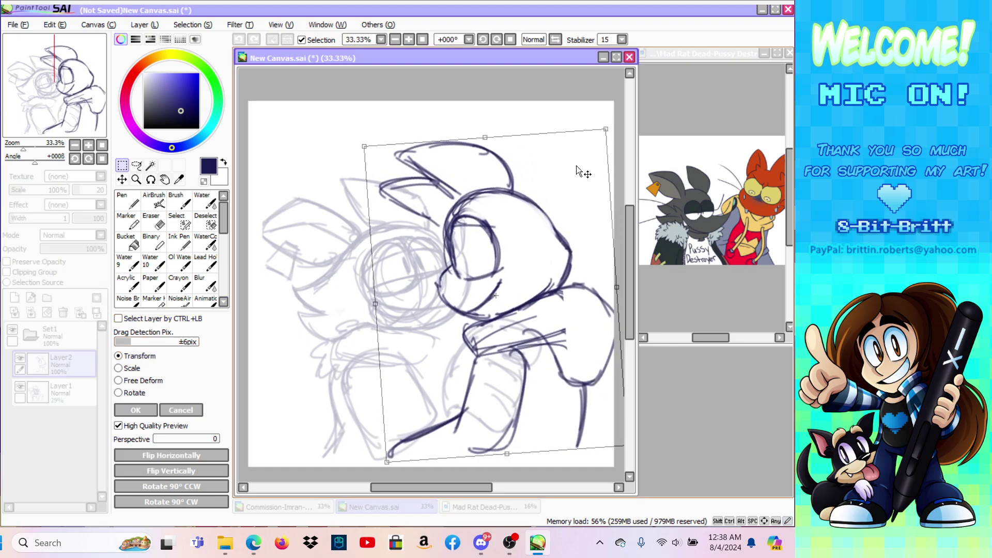
left_click(144, 411)
Step: Shape the second head's open smile and draw two long whiskers from its cheek on Layer2
left_click_drag(504, 283, 485, 309)
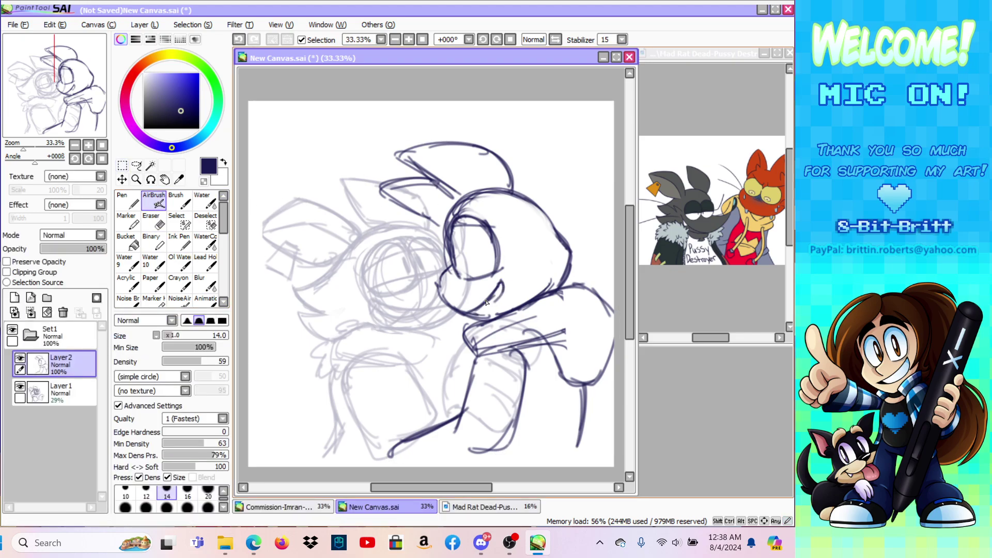
mouse_move(476, 313)
left_mouse_down()
mouse_move(504, 299)
mouse_move(511, 306)
left_mouse_up()
left_click_drag(511, 271, 604, 193)
left_click_drag(518, 269, 615, 236)
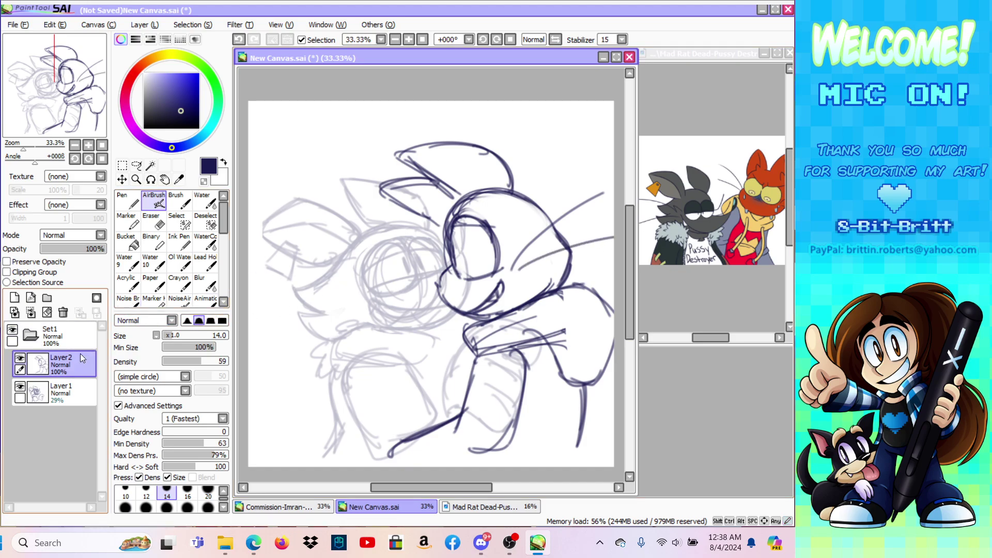
Step: Select the whole first character on Layer1, rotate it slightly counterclockwise, and clear the selection
left_click(61, 392)
left_click(123, 180)
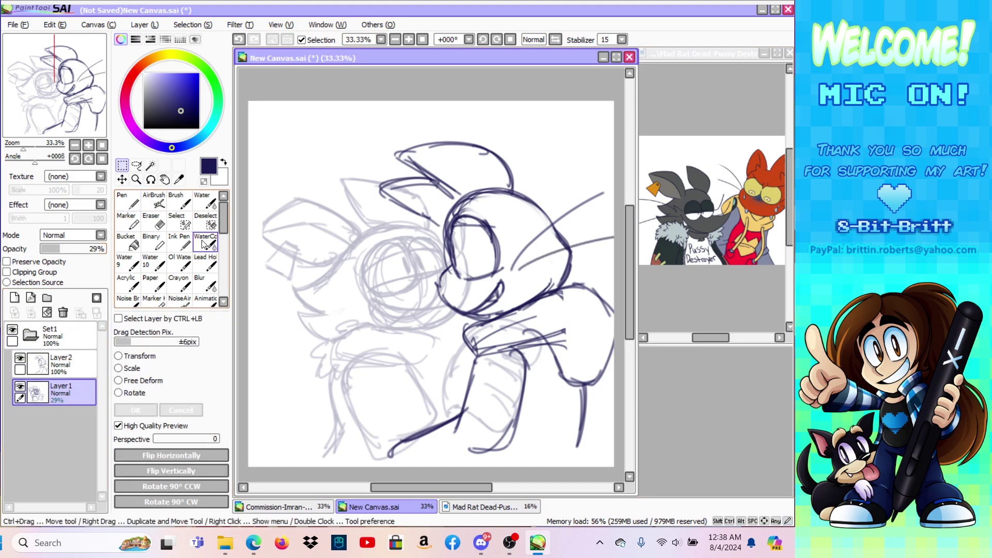
left_click(176, 220)
left_click(208, 500)
left_click(458, 253)
mouse_move(458, 253)
left_mouse_down()
mouse_move(387, 294)
mouse_move(377, 403)
mouse_move(357, 217)
left_mouse_up()
mouse_move(403, 273)
left_mouse_down()
mouse_move(384, 172)
mouse_move(276, 250)
mouse_move(452, 155)
left_mouse_up()
key("ctrl+t")
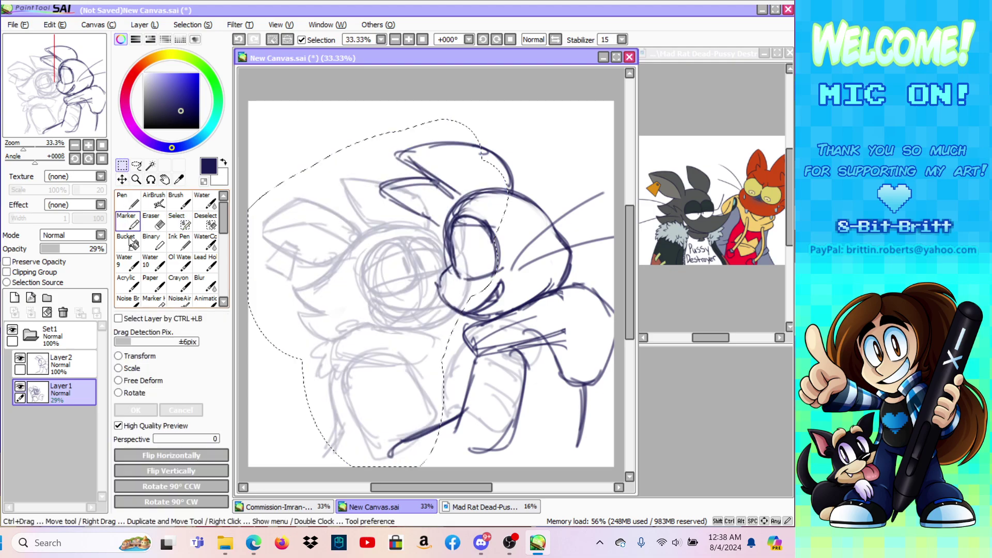
left_click_drag(260, 178, 254, 174)
left_click_drag(425, 249, 442, 299)
left_click(135, 410)
key("ctrl+d")
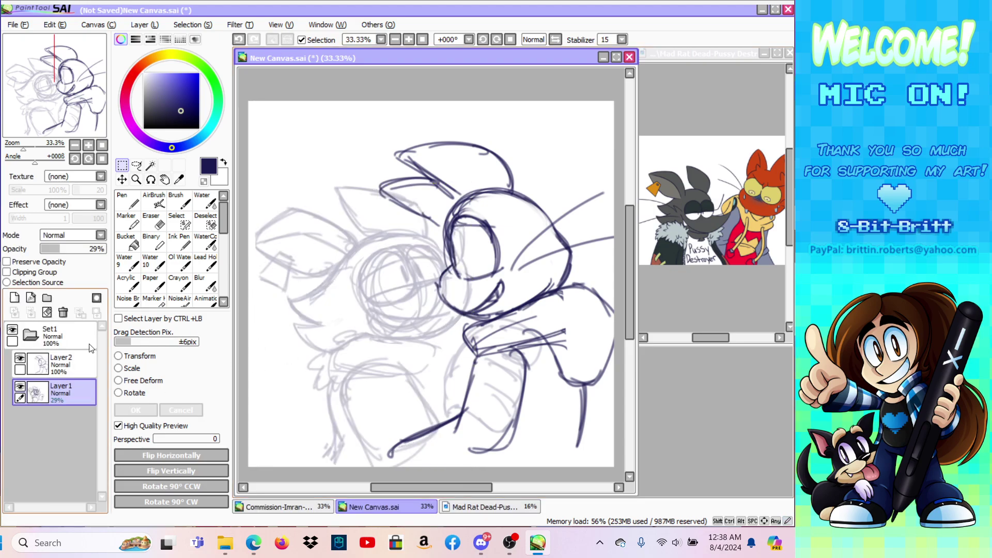
Step: Touch up the short face line between the second head's eye and nose on Layer2
left_click(61, 362)
left_click(151, 222)
left_click(187, 462)
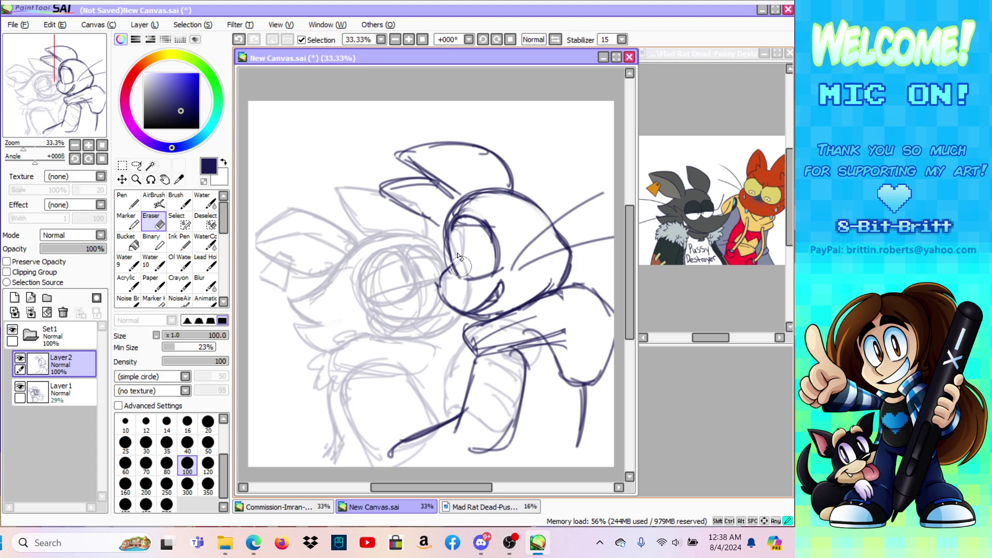
left_click(154, 200)
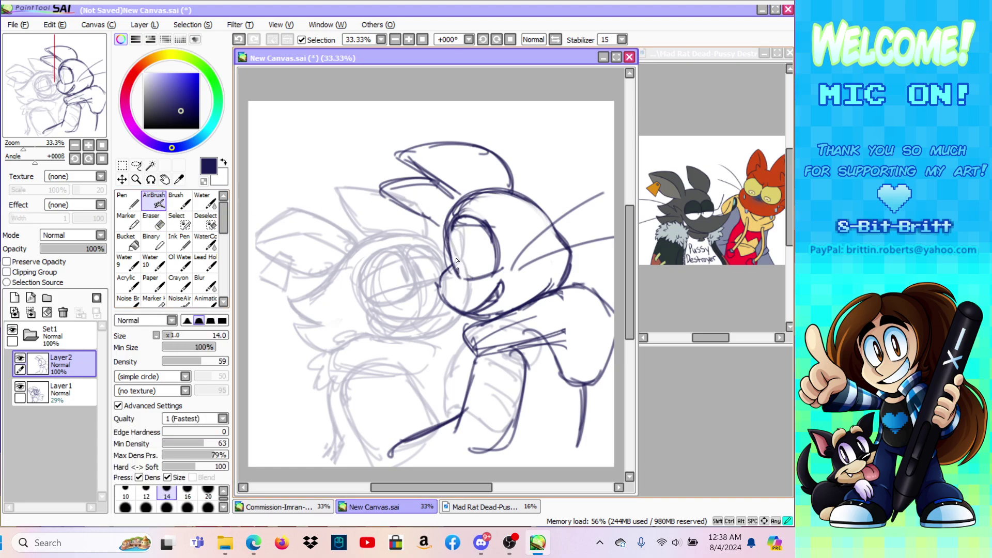
left_click(238, 40)
left_click_drag(458, 277, 452, 245)
Step: Scale the Set1 folder with both characters down slightly and reposition it on the canvas
left_click(50, 333)
left_click(122, 164)
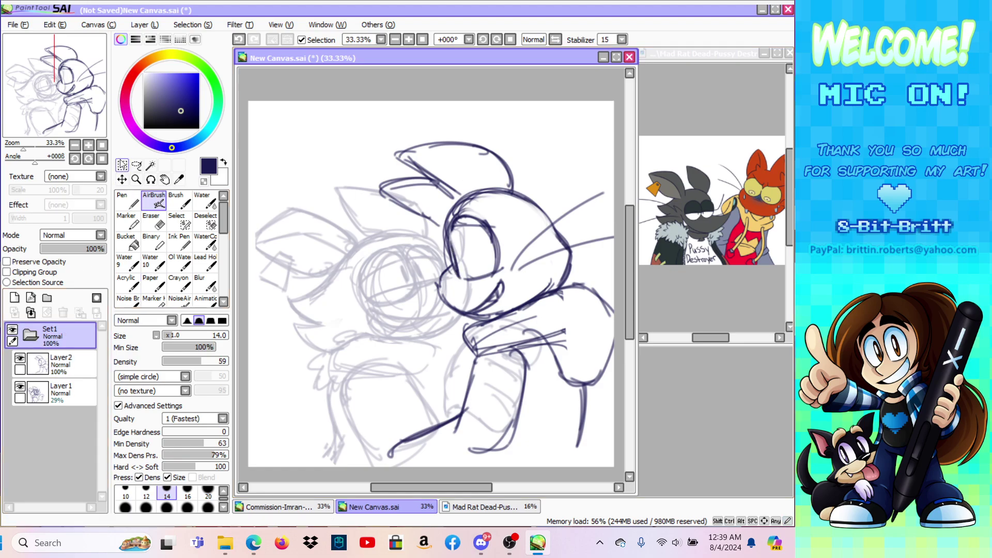
left_click(118, 355)
left_click_drag(617, 139, 591, 163)
mouse_move(550, 209)
left_mouse_down()
mouse_move(572, 178)
mouse_move(589, 177)
mouse_move(598, 138)
mouse_move(587, 188)
mouse_move(601, 146)
left_mouse_up()
left_click_drag(567, 191, 570, 191)
left_click(135, 410)
Step: Draw a short diagonal line below the second character's torso and extend the end of its arm line on Layer2
left_click(67, 392)
left_click(153, 199)
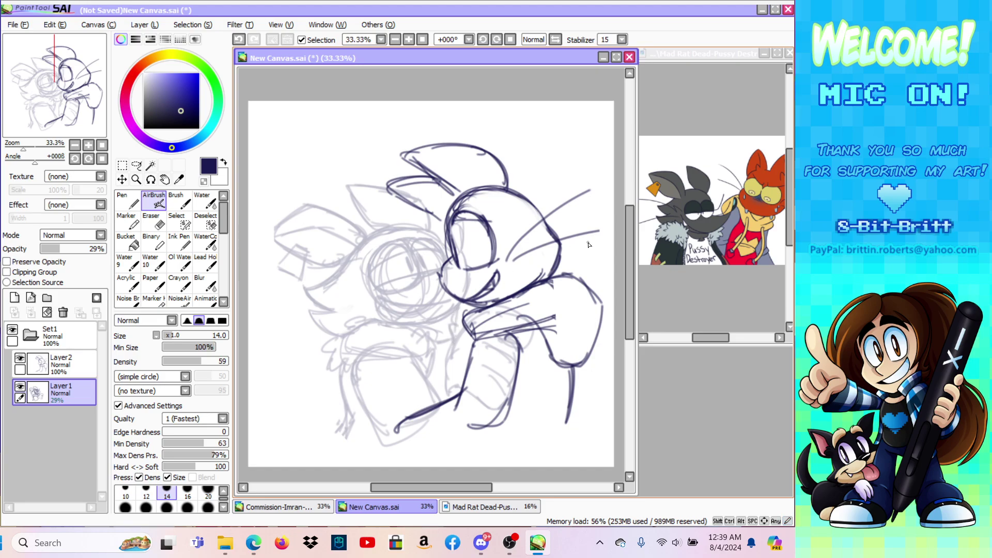
left_click(70, 354)
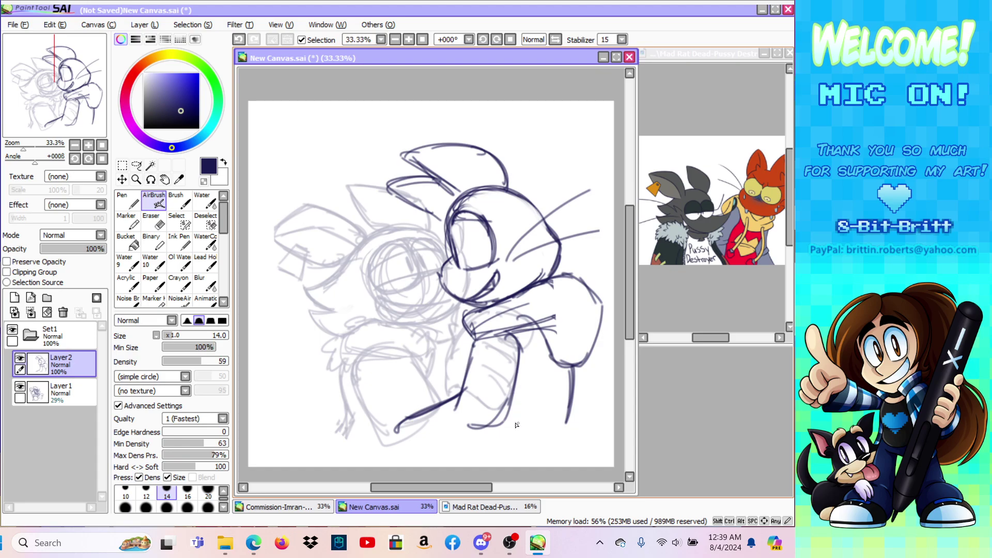
left_click_drag(502, 425, 463, 453)
left_click_drag(419, 415, 386, 427)
Step: Switch to the Edge browser, close the leftover Rain World, Twitch and Harley search tabs, and return to the drawing
left_click(253, 542)
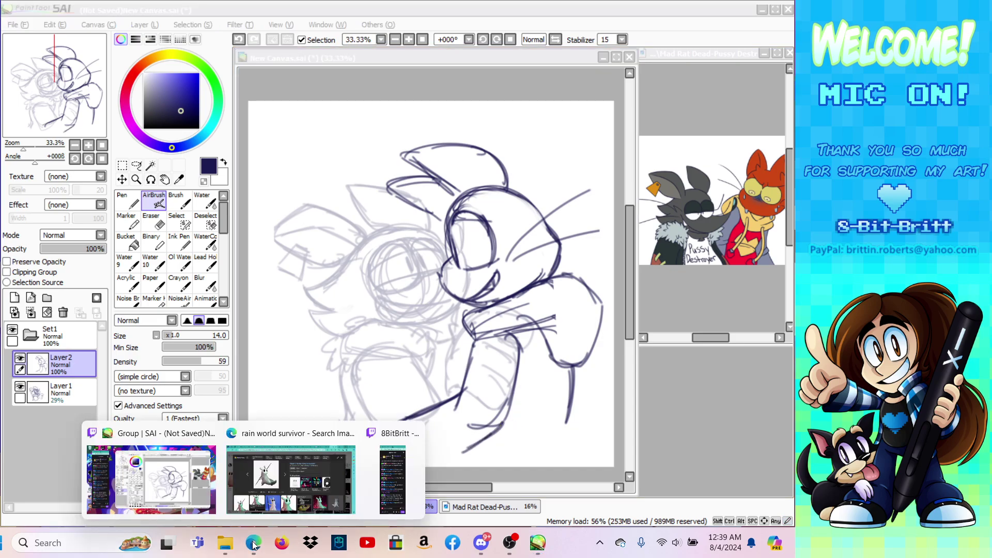
left_click(290, 435)
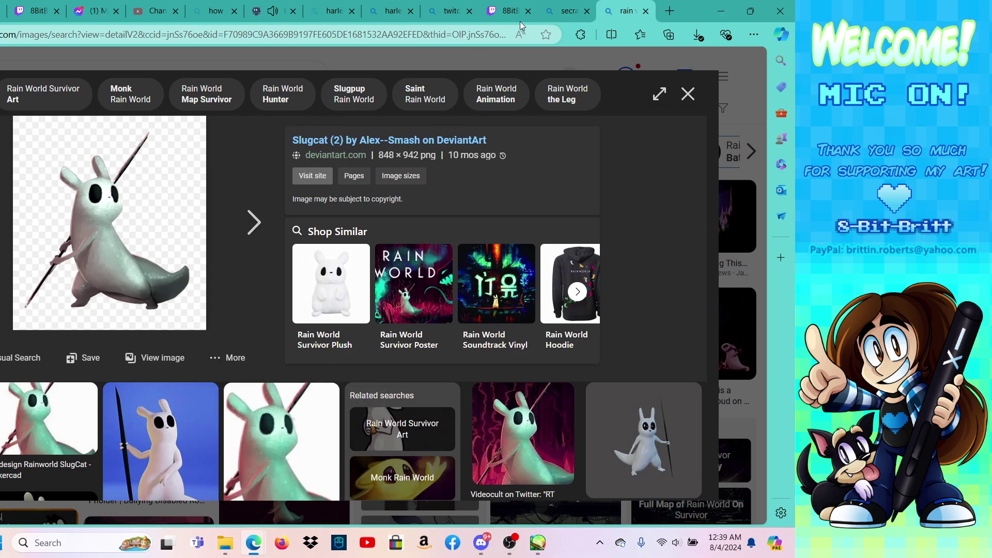
left_click(646, 11)
left_click(587, 10)
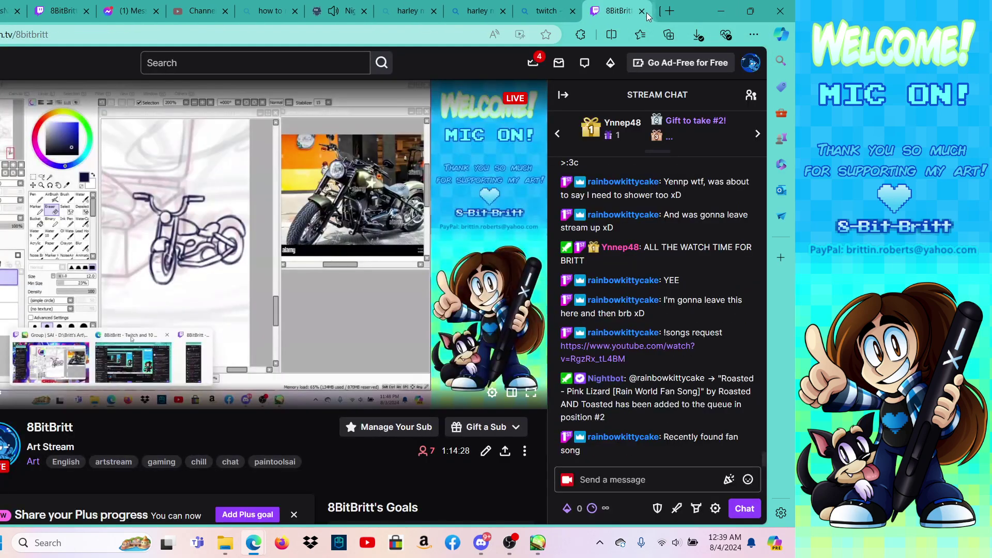
left_click(537, 11)
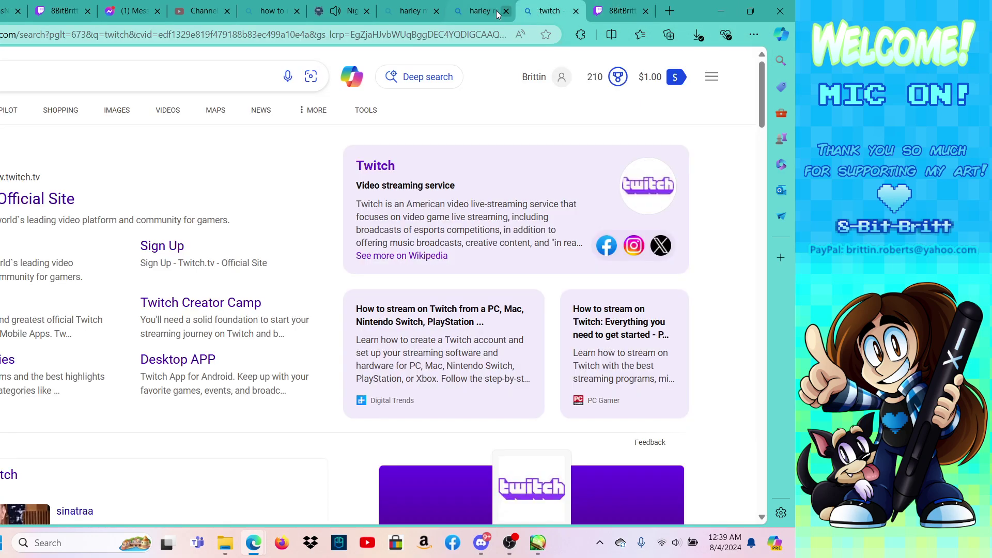
left_click(575, 11)
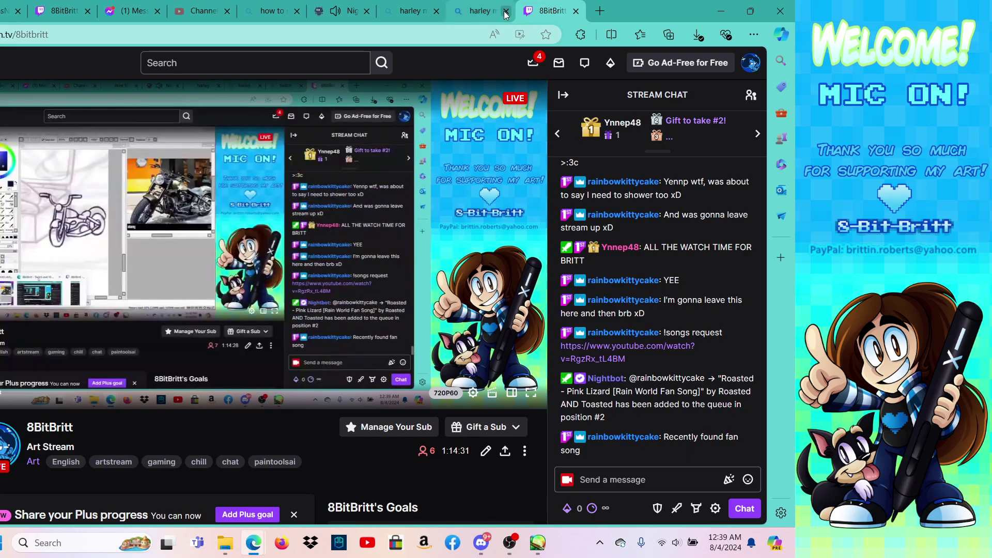
left_click(506, 11)
left_click(436, 11)
left_click(342, 15)
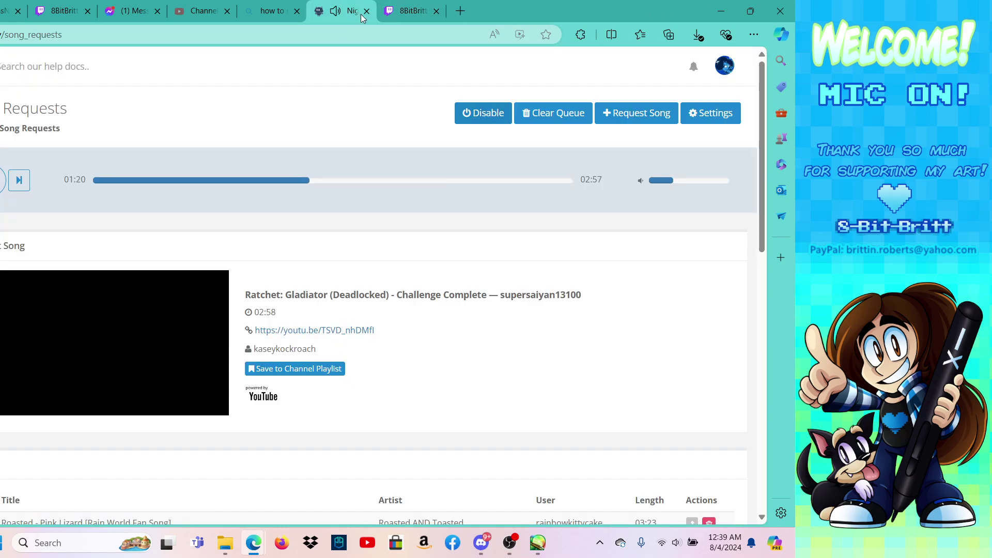
left_click(720, 11)
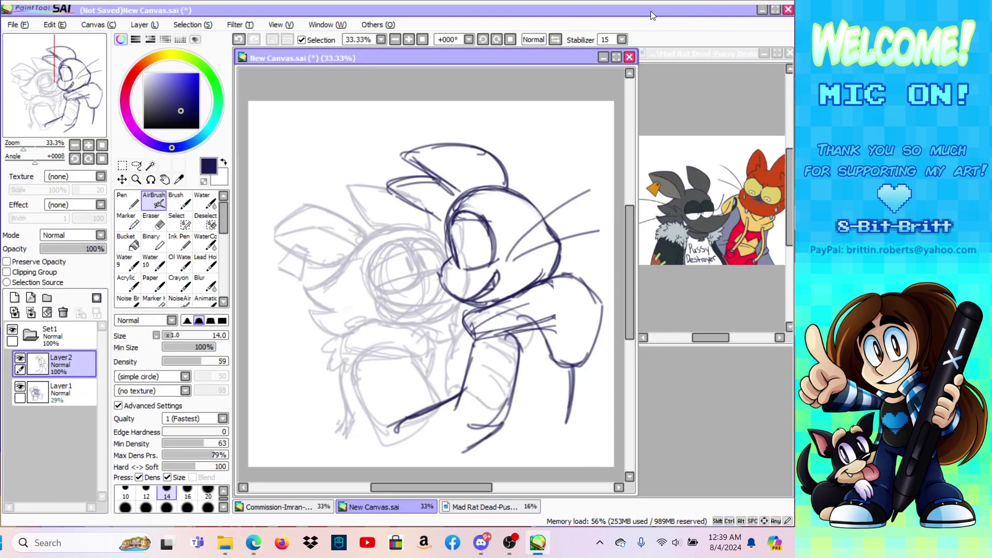
Step: Erase the rough line under the second head's chin and redraw the collar and shoulder line on Layer2
left_click(163, 219)
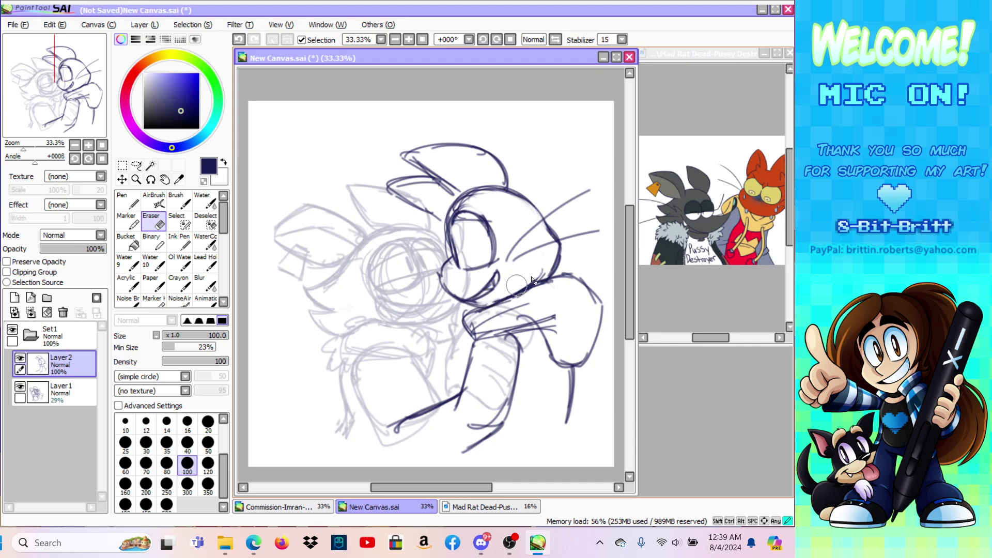
left_click_drag(478, 315, 529, 292)
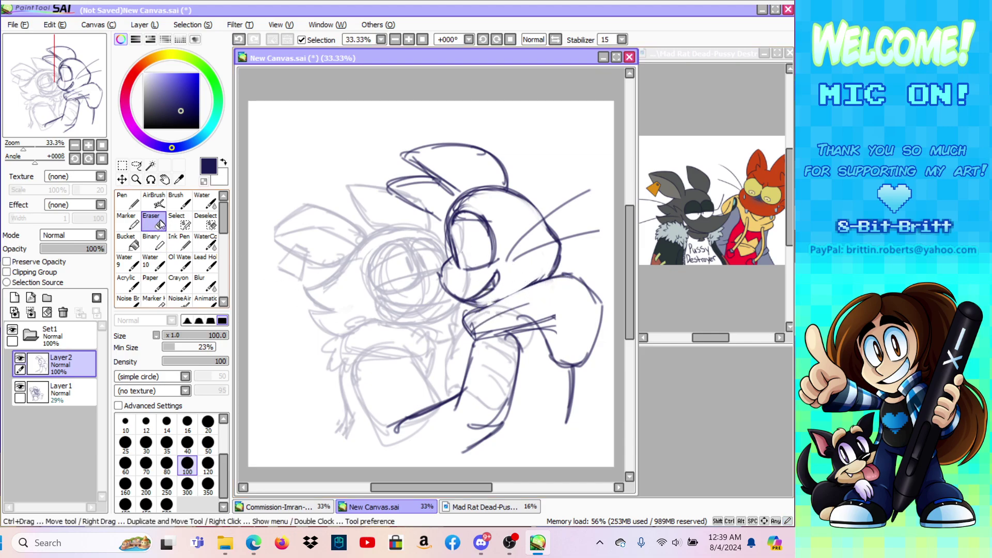
left_click(153, 199)
mouse_move(472, 335)
left_mouse_down()
mouse_move(478, 310)
mouse_move(547, 279)
mouse_move(537, 285)
mouse_move(593, 285)
left_mouse_up()
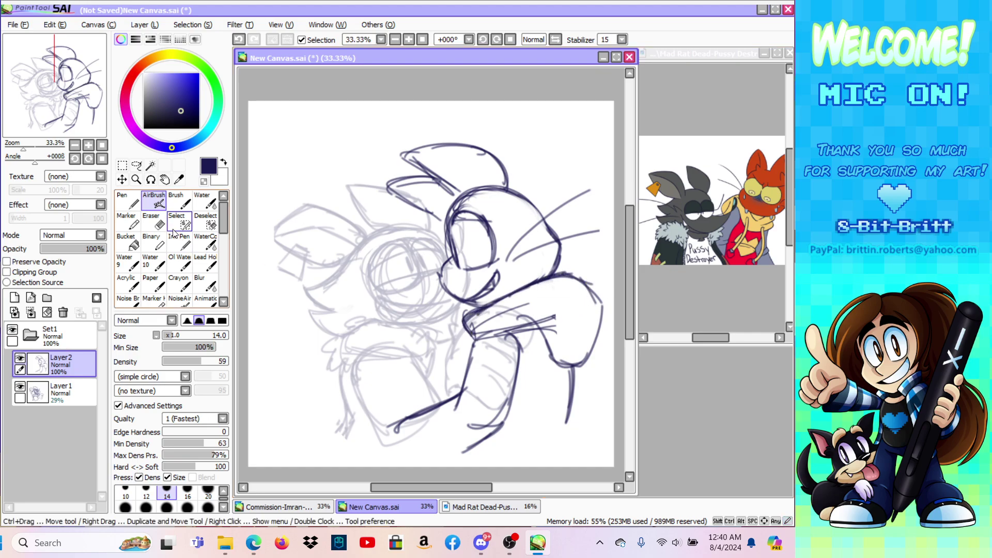
Step: Strengthen the second character's torso lines below the collar and add a curved line down its outer side on Layer2
key("e")
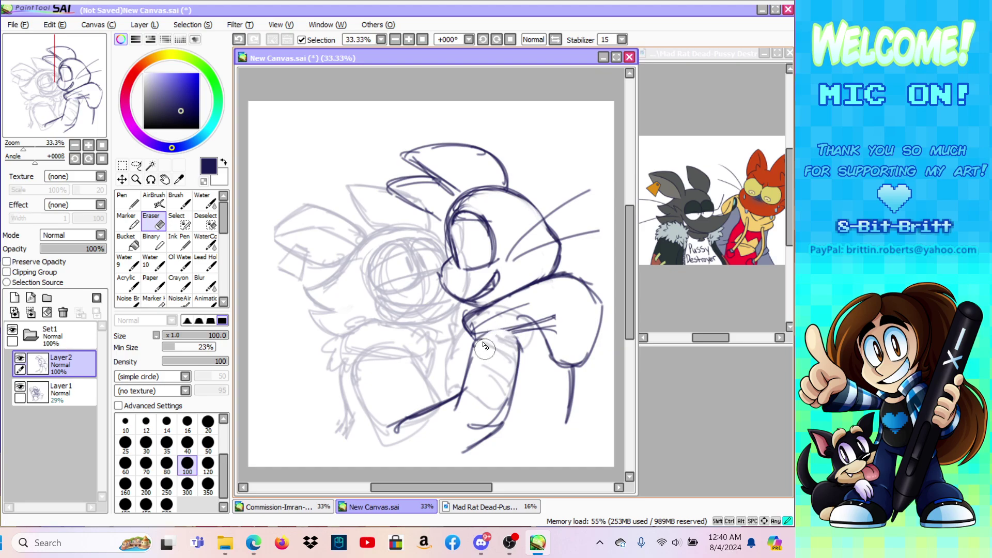
key("a")
mouse_move(473, 352)
left_mouse_down()
mouse_move(484, 331)
mouse_move(511, 335)
mouse_move(492, 327)
mouse_move(522, 352)
mouse_move(513, 334)
mouse_move(534, 382)
left_mouse_up()
left_click_drag(511, 331, 532, 376)
left_click_drag(519, 333, 505, 327)
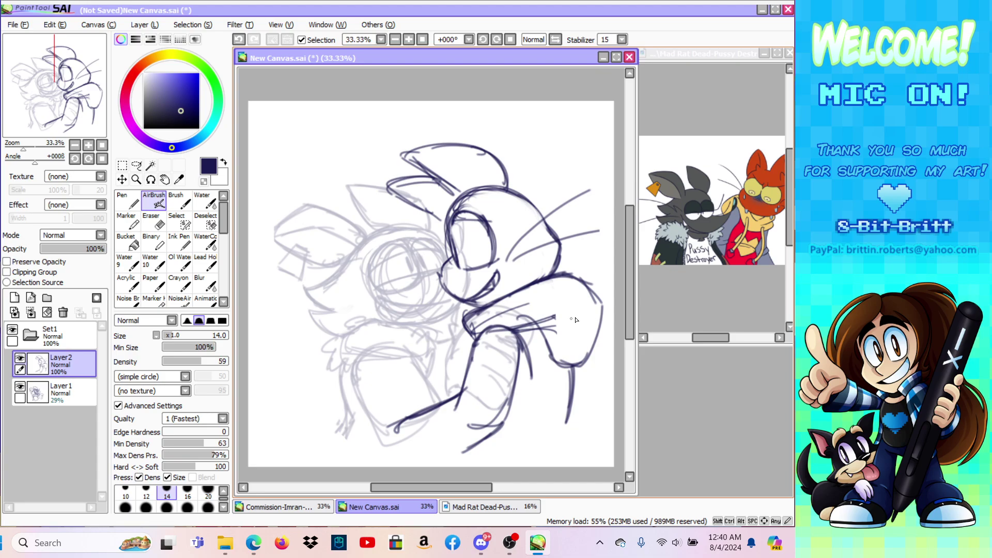
Step: Move the Set1 folder with both characters slightly left
left_click(47, 337)
left_click(122, 179)
left_click_drag(462, 261, 460, 258)
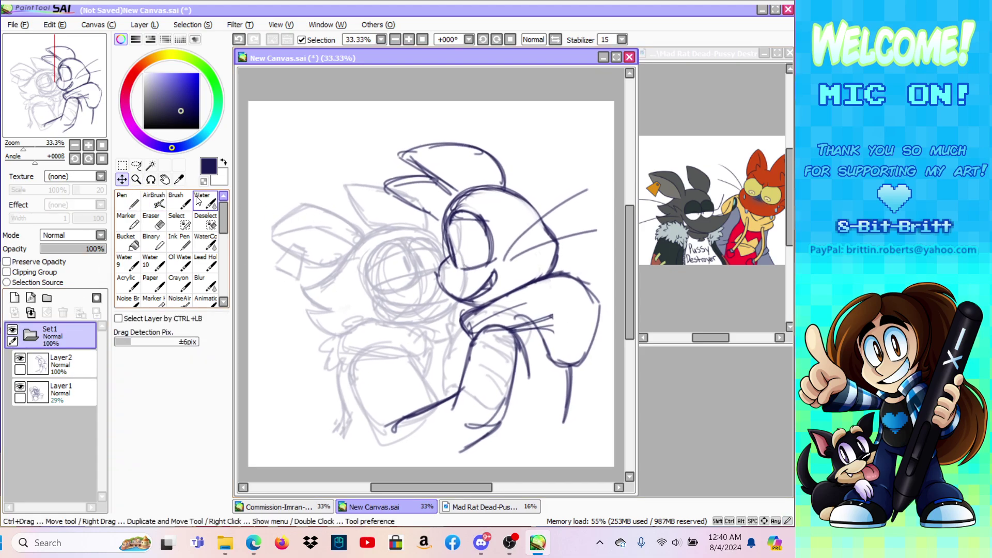
Step: Draw two long whiskers from the first character's cheek on Layer1 with the view mirrored, and restore the normal view
left_click(155, 200)
left_click(62, 393)
left_click(555, 39)
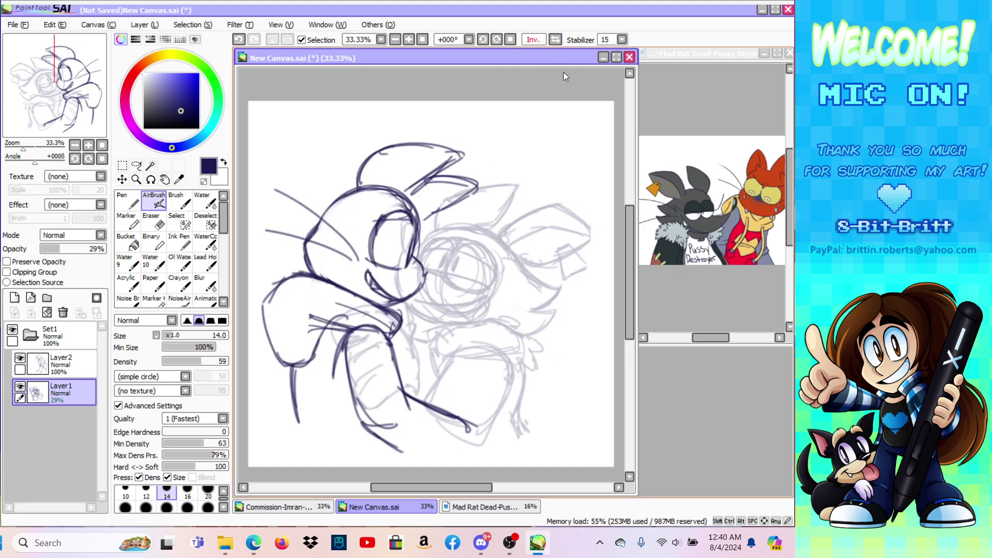
mouse_move(503, 291)
left_mouse_down()
mouse_move(524, 282)
mouse_move(512, 302)
mouse_move(622, 305)
left_mouse_up()
left_click_drag(504, 305, 613, 357)
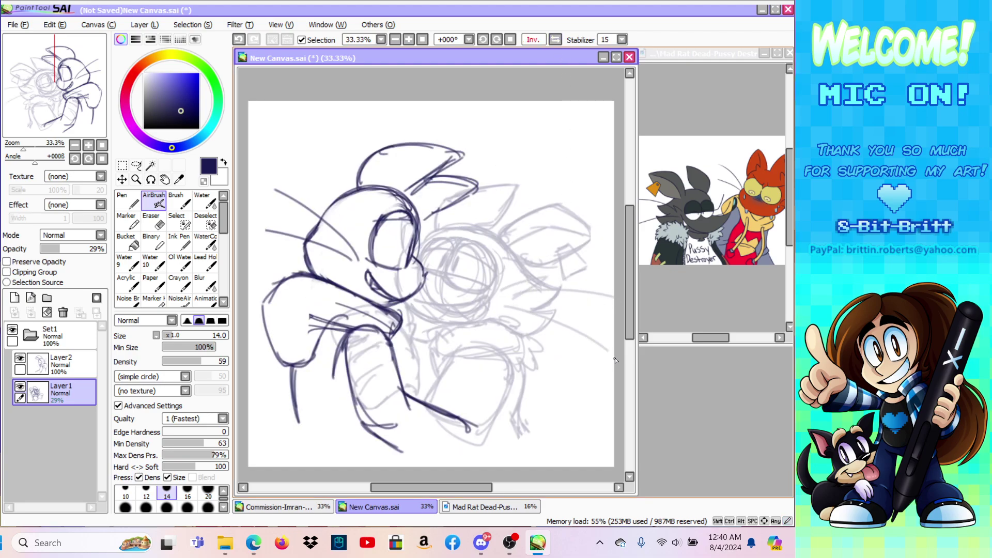
left_click(556, 40)
Step: Shrink the Set1 sketch slightly so the new whiskers fit, and adjust its position within the canvas
left_click(70, 339)
key("ctrl+t")
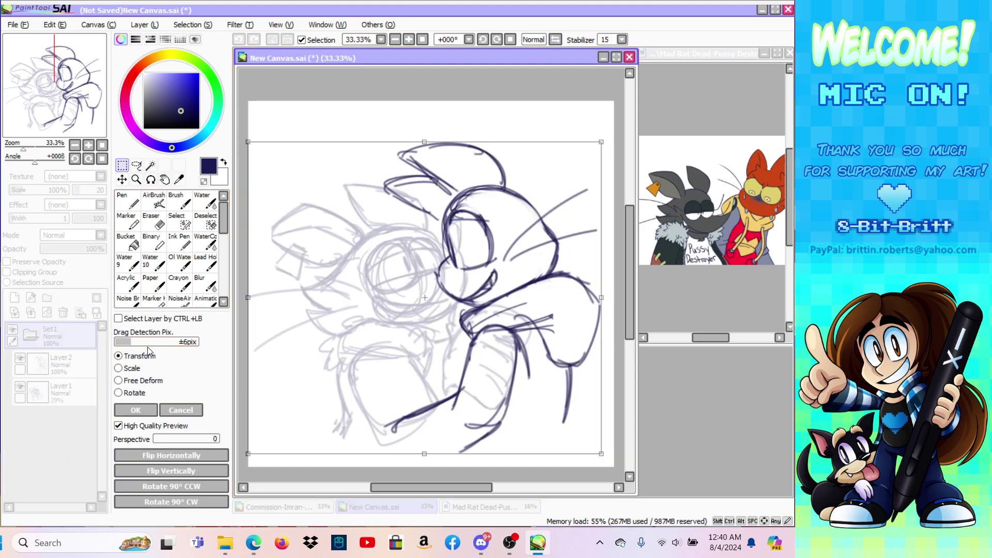
left_click_drag(601, 141, 593, 149)
left_click_drag(568, 192, 575, 190)
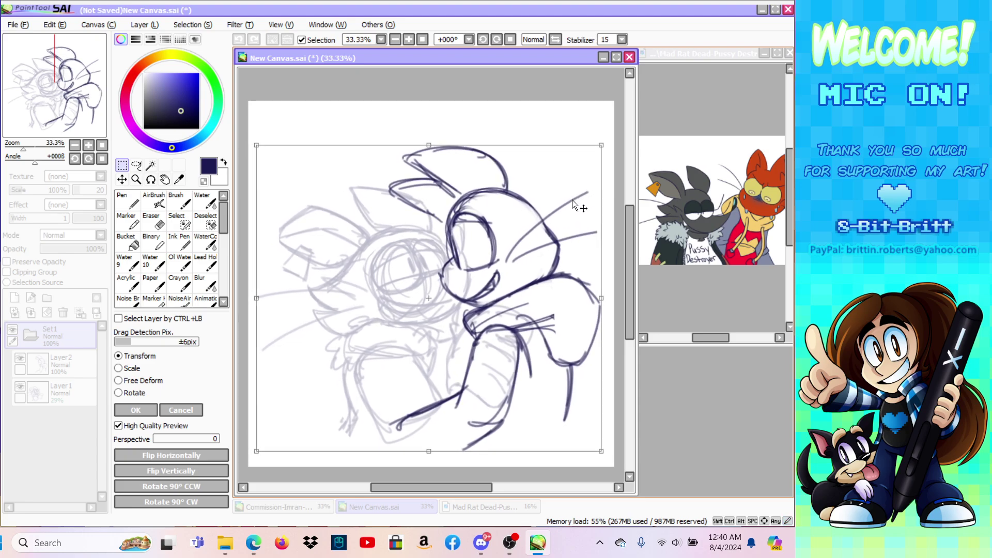
left_click_drag(570, 206, 568, 204)
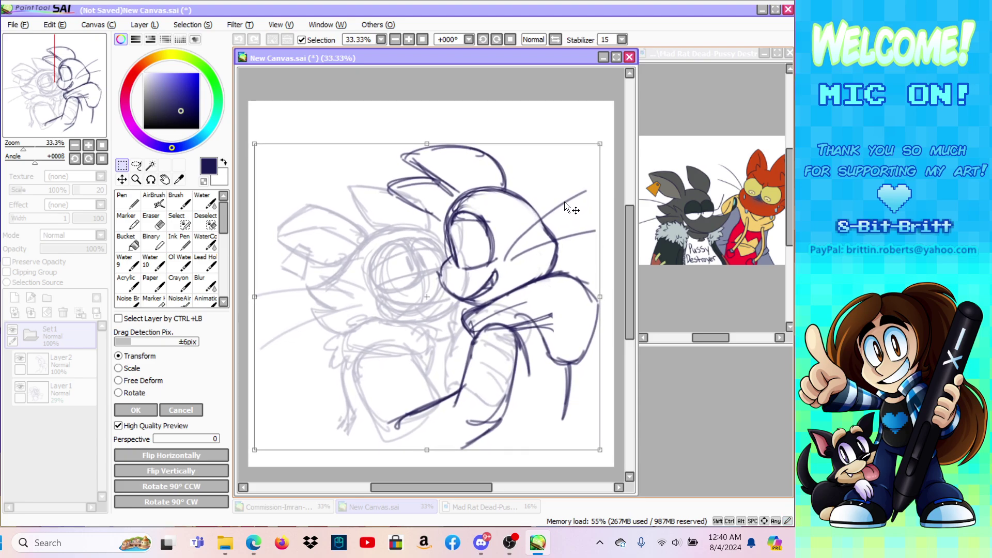
left_click(136, 411)
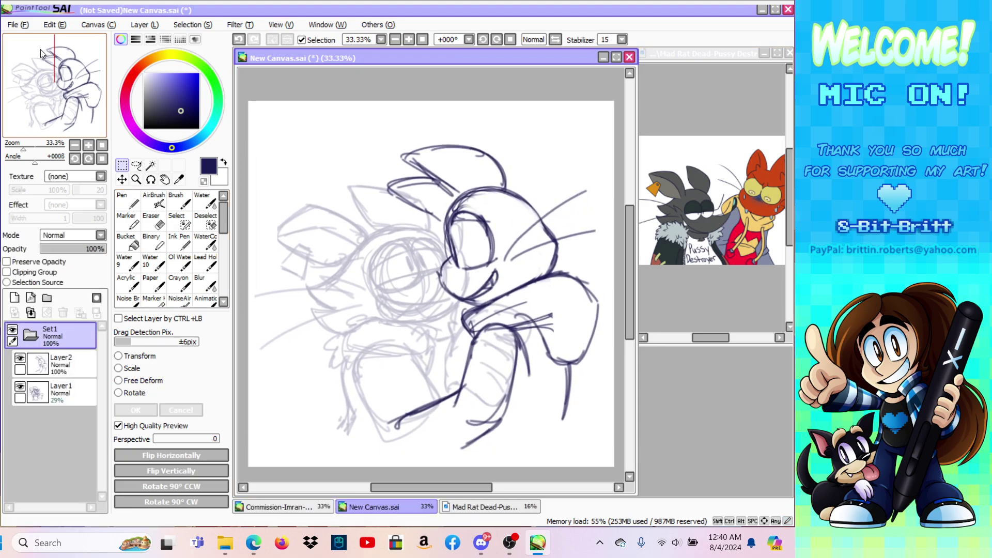
Step: Switch to OBS and show the hidden Be Right Back image source in the Art Stream scene
left_click(14, 25)
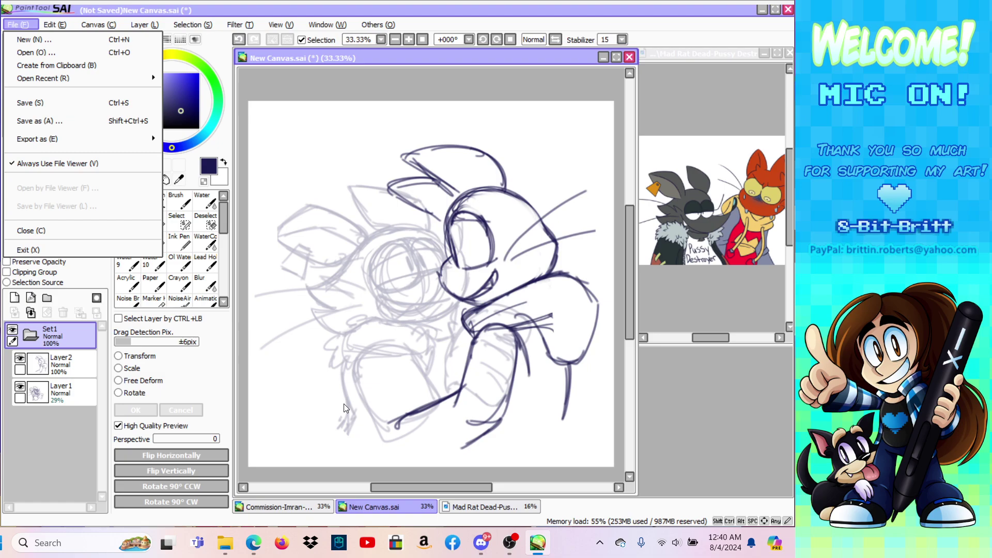
left_click(509, 546)
left_click(509, 545)
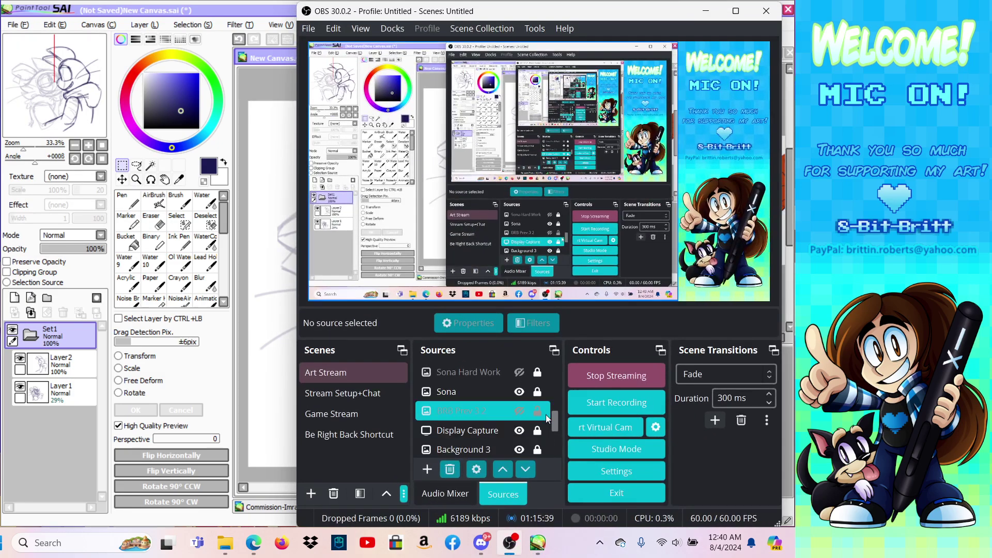
left_click(519, 411)
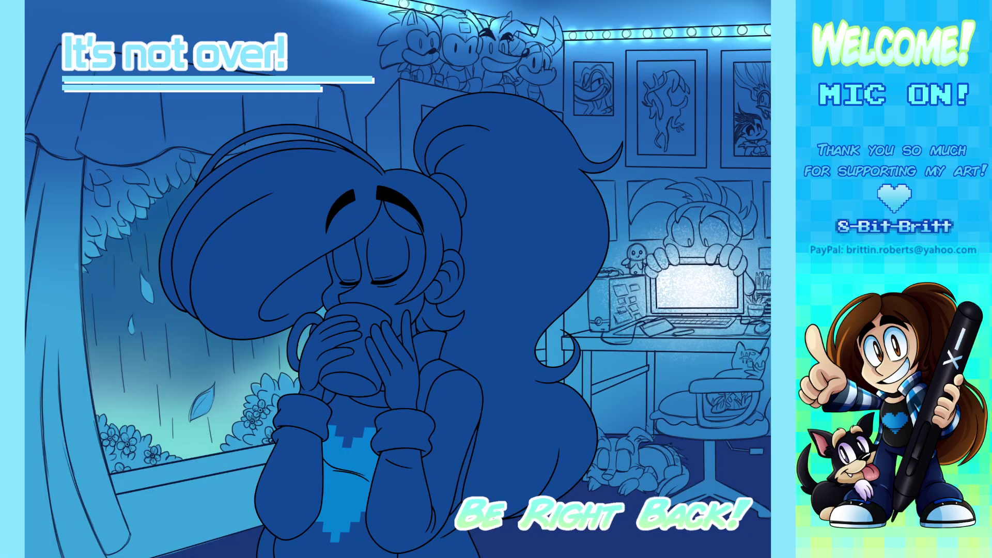
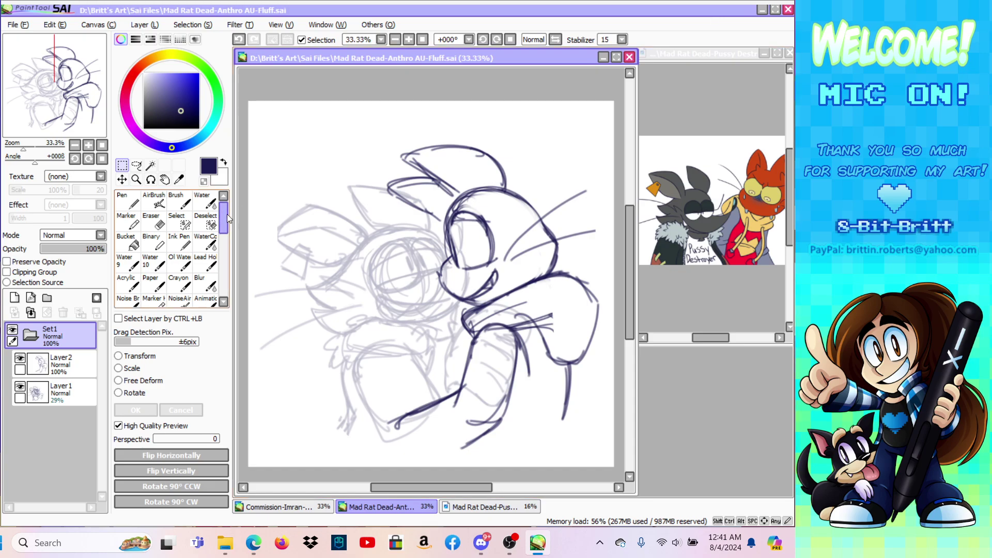
Step: Collapse the Set1 folder and move both sketched characters slightly right
left_click(39, 334)
left_click(122, 179)
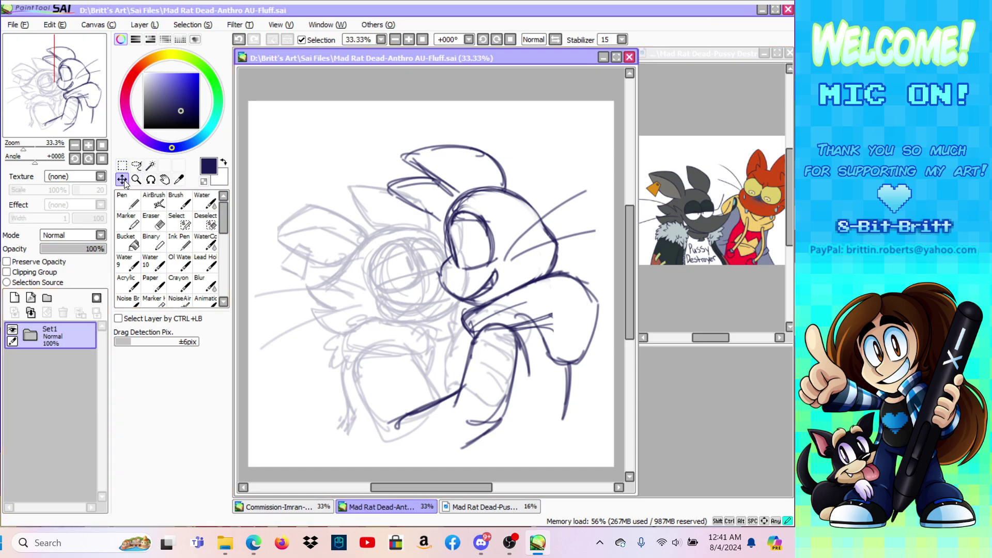
left_click_drag(423, 305, 428, 305)
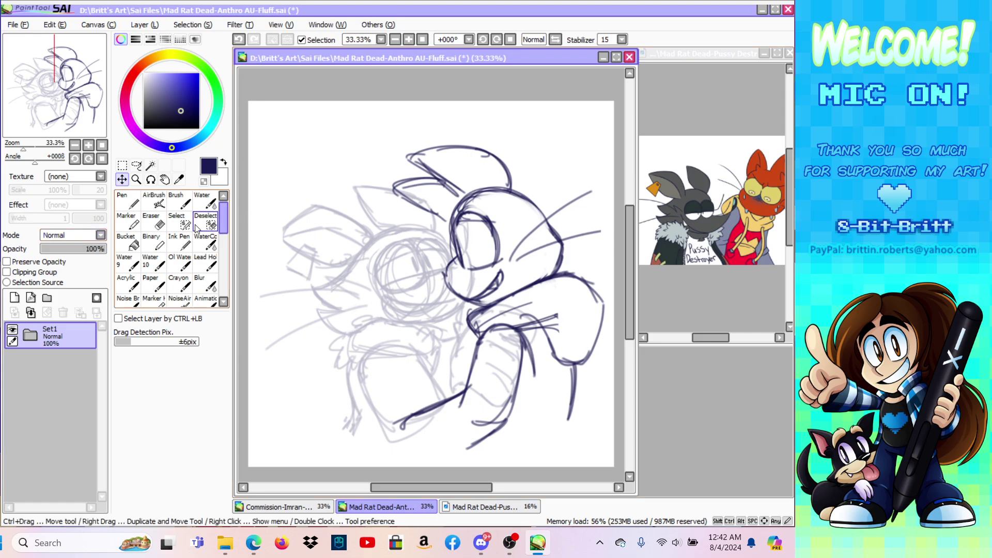
Step: Set the Set1 folder's opacity to 35%, raise Layer1's opacity inside it, and collapse the folder
left_click_drag(80, 245, 65, 253)
left_click(37, 342)
left_click(48, 390)
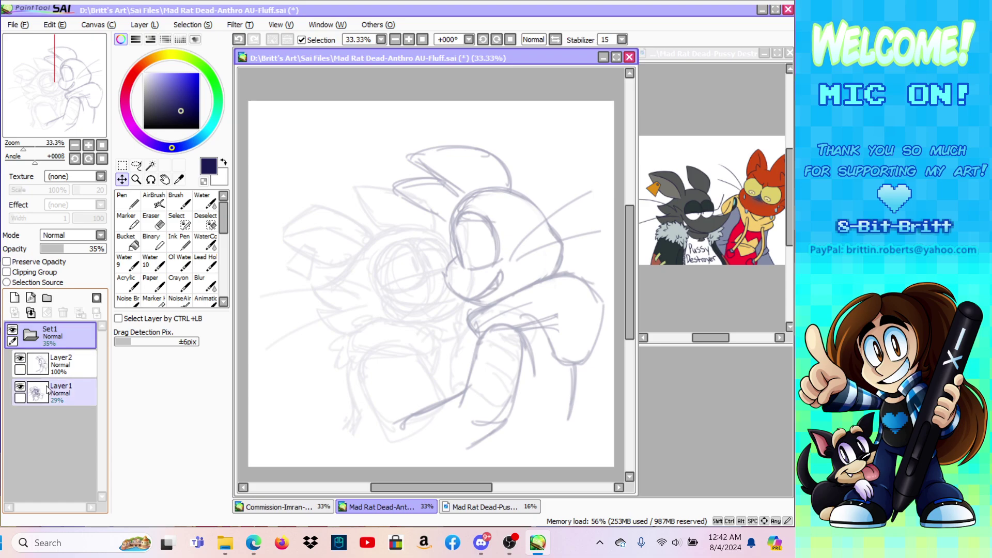
left_click(48, 390)
mouse_move(67, 251)
left_mouse_down()
mouse_move(83, 255)
mouse_move(75, 258)
left_mouse_up()
left_click(32, 337)
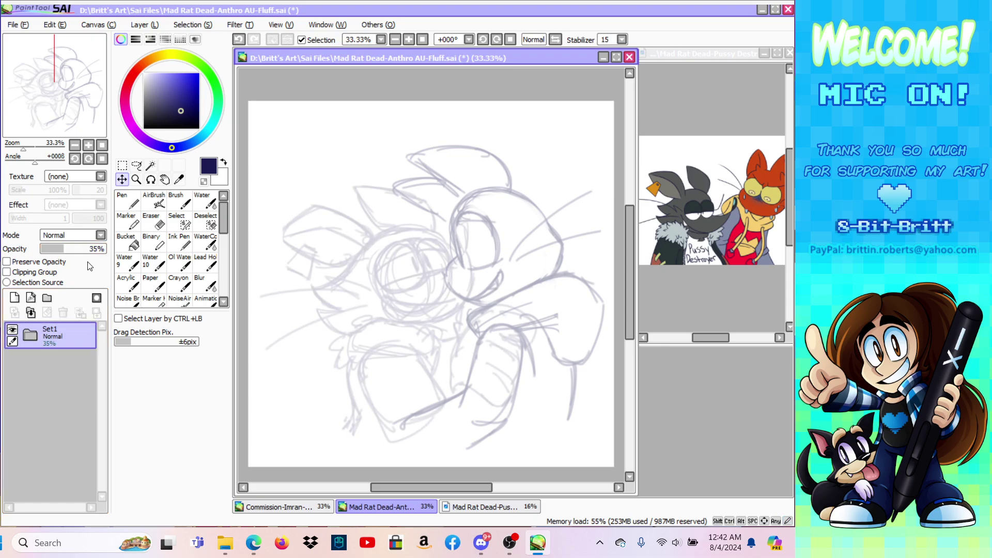
Step: Create a new layer above the Set1 folder and set up the Animatic brush at size 7 in a darker navy
left_click(153, 27)
left_click(160, 38)
left_click(138, 180)
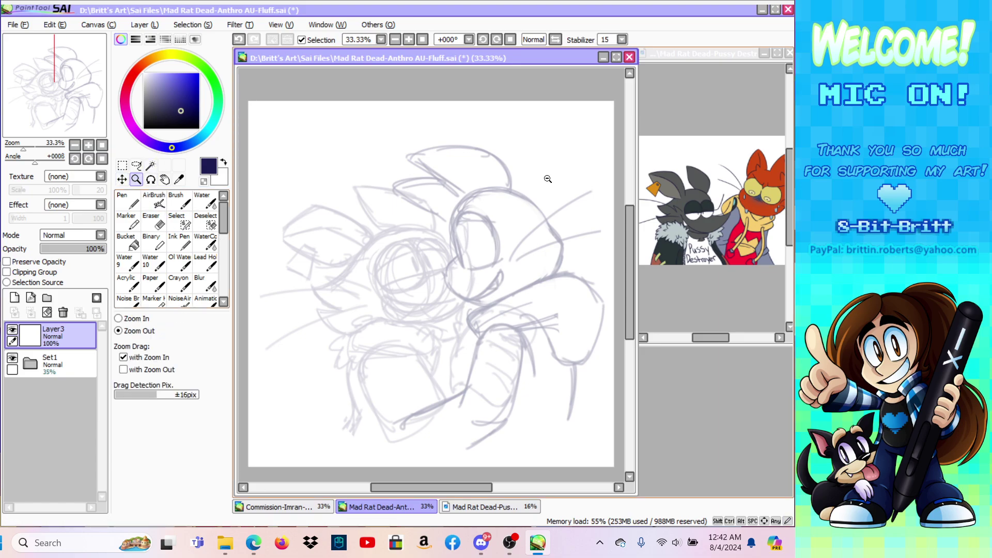
left_click(132, 318)
left_click(521, 235)
left_click(512, 246)
left_click(483, 335)
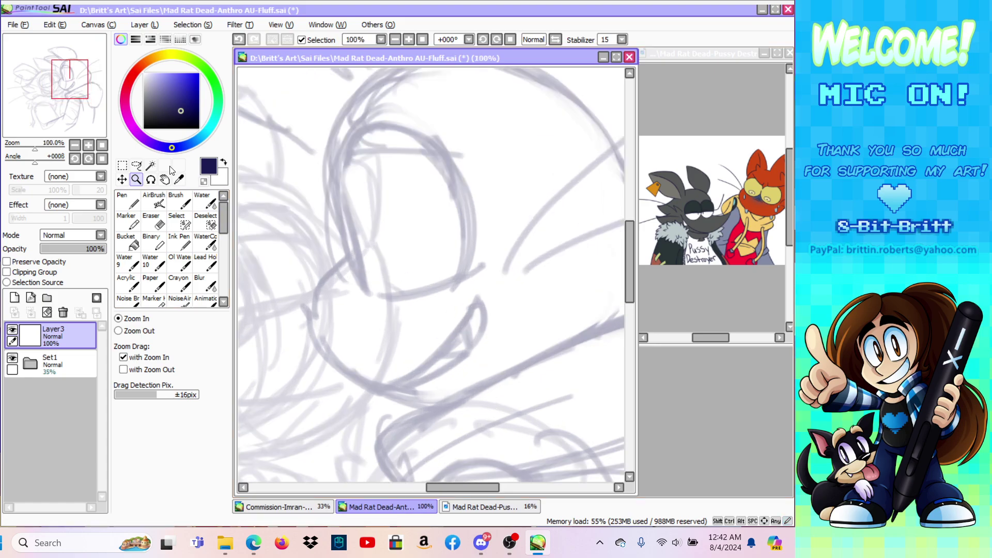
left_click(150, 179)
mouse_move(334, 215)
left_mouse_down()
mouse_move(399, 171)
mouse_move(333, 152)
left_mouse_up()
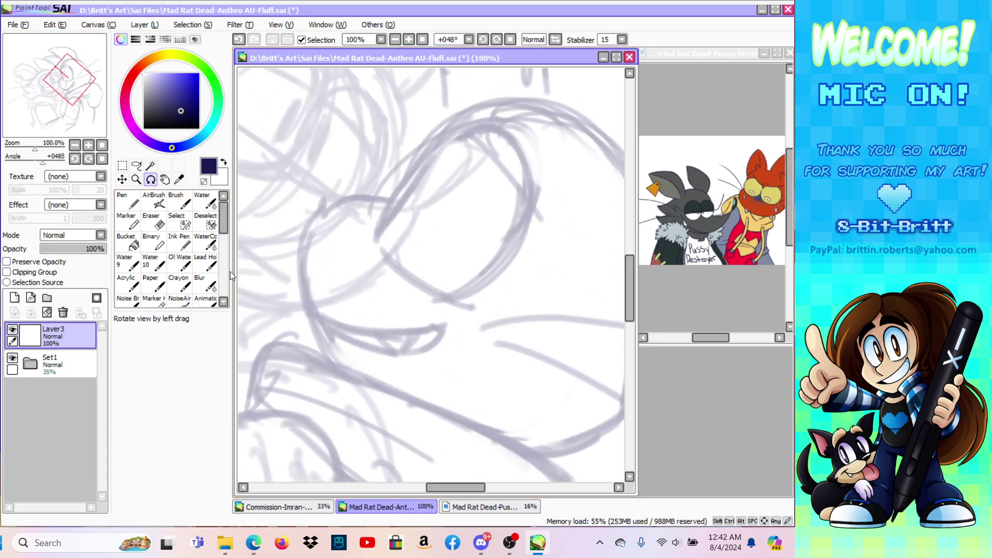
left_click(206, 298)
left_click(188, 117)
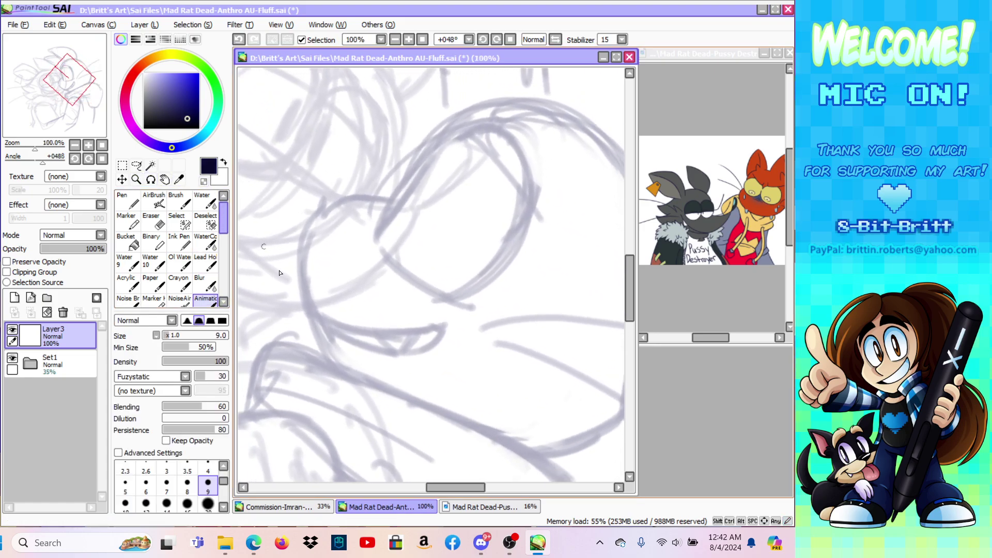
left_click(166, 484)
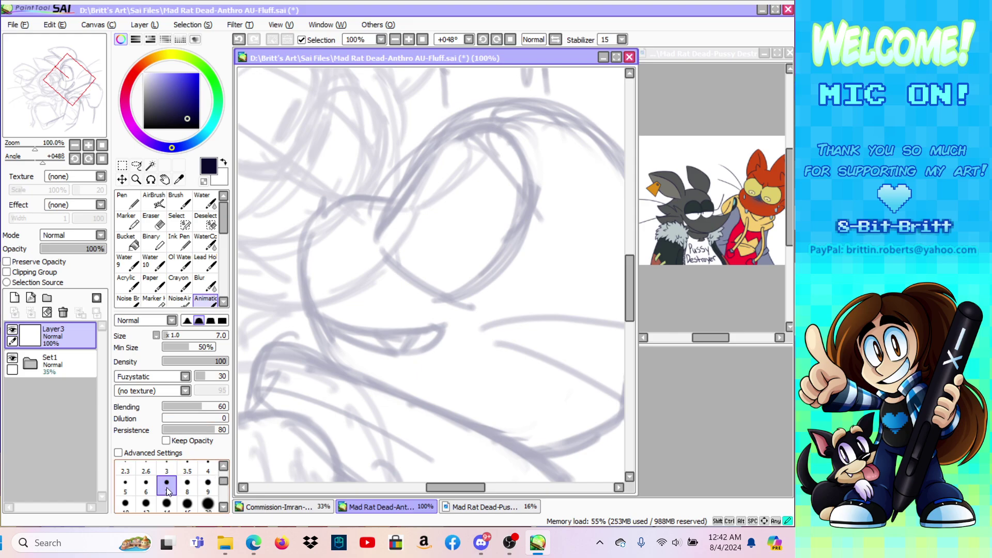
Step: Ink the hooded character's chin and rounded muzzle over the faded sketch on Layer3
mouse_move(328, 362)
left_mouse_down()
mouse_move(296, 260)
mouse_move(311, 322)
mouse_move(296, 246)
mouse_move(300, 293)
mouse_move(296, 268)
mouse_move(306, 240)
mouse_move(299, 285)
mouse_move(314, 214)
left_mouse_up()
left_click(510, 40)
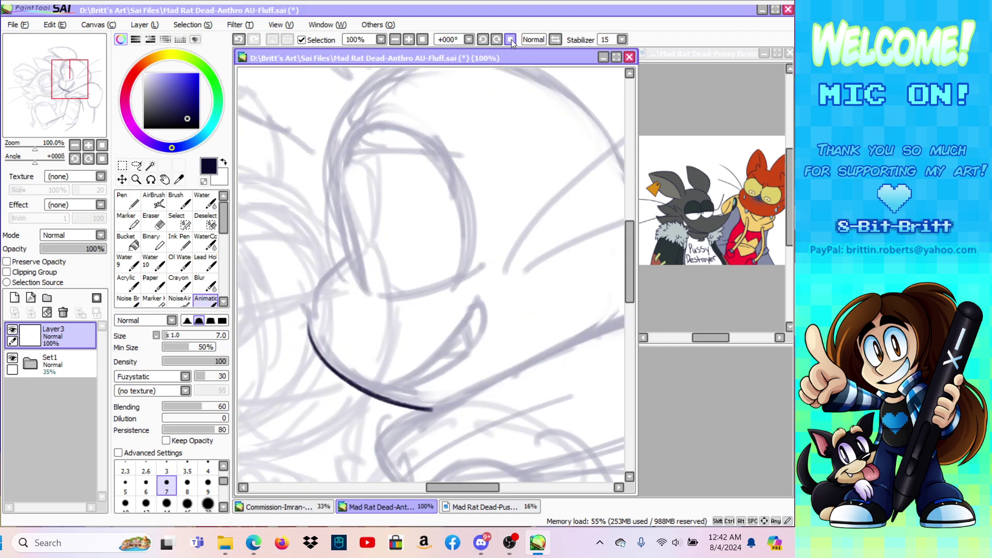
mouse_move(322, 360)
left_mouse_down()
mouse_move(306, 310)
mouse_move(313, 292)
left_mouse_up()
mouse_move(319, 353)
left_mouse_down()
mouse_move(307, 323)
mouse_move(314, 293)
left_mouse_up()
mouse_move(309, 337)
left_mouse_down()
mouse_move(309, 303)
mouse_move(326, 277)
left_mouse_up()
mouse_move(307, 313)
left_mouse_down()
mouse_move(326, 278)
mouse_move(310, 311)
mouse_move(348, 252)
left_mouse_up()
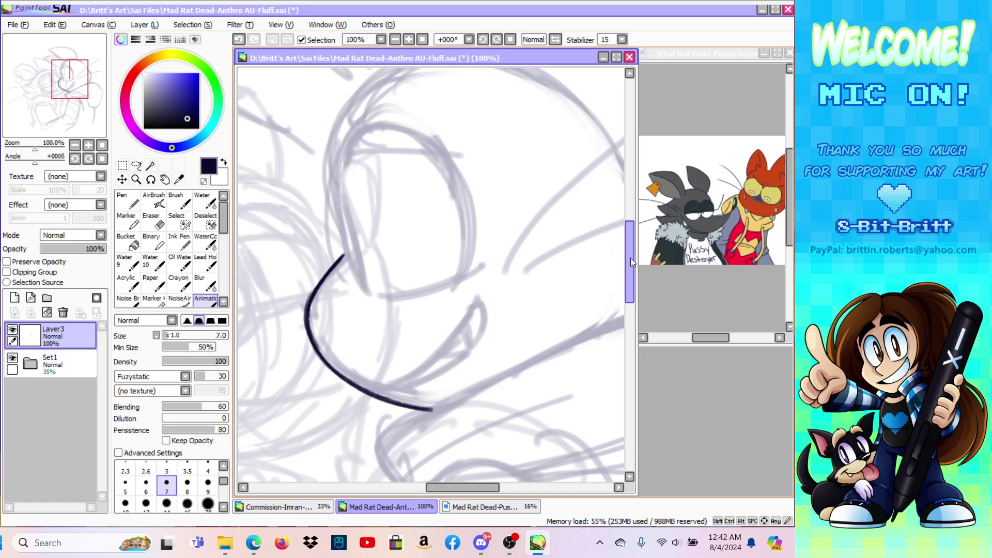
Step: Ink the front of the hooded character's face from the muzzle up to the forehead and clean the line with the Eraser
left_click_drag(631, 257, 631, 236)
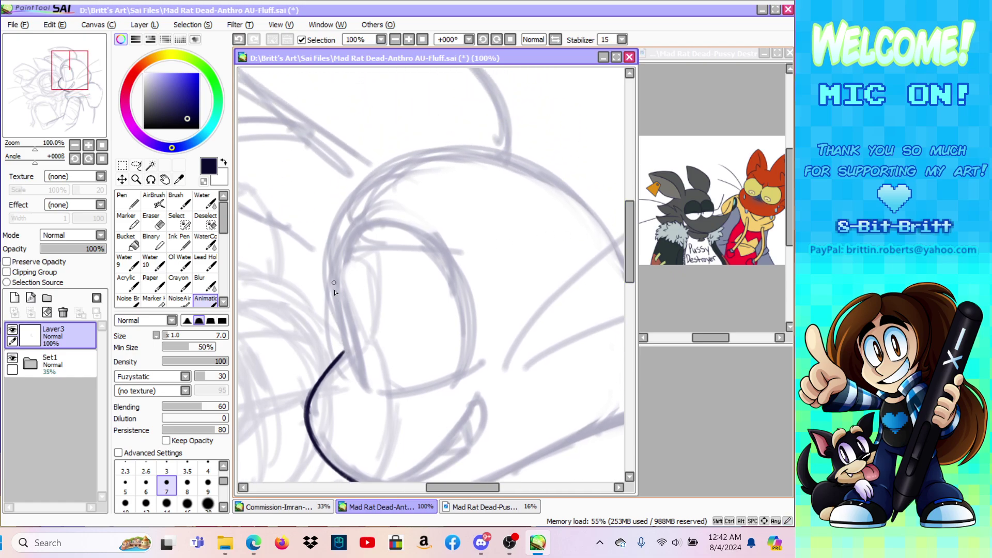
mouse_move(343, 352)
left_mouse_down()
mouse_move(323, 269)
mouse_move(335, 323)
mouse_move(334, 229)
left_mouse_up()
left_click_drag(322, 269, 372, 177)
left_click_drag(336, 235, 375, 176)
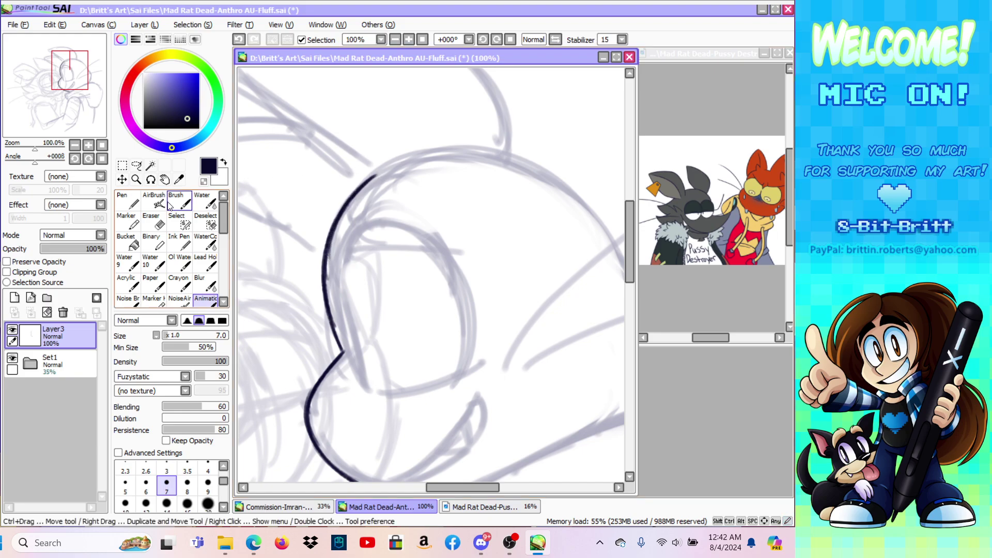
left_click(156, 221)
mouse_move(358, 332)
left_mouse_down()
mouse_move(343, 314)
mouse_move(344, 267)
left_mouse_up()
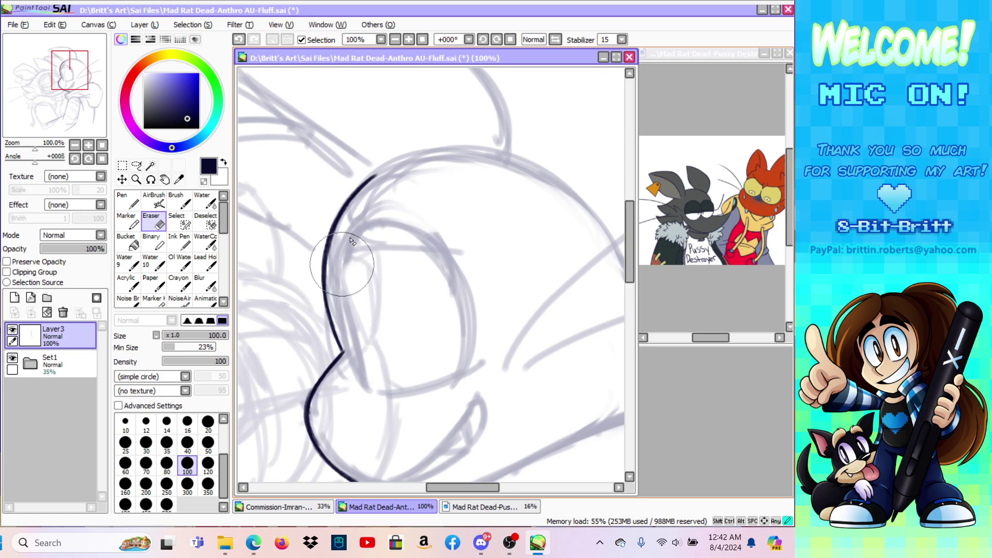
Step: Mirror the canvas view, lower the Set1 folder's opacity to 24%, and return to Layer3 with the Animatic brush
key("h")
left_click_drag(430, 487, 416, 488)
left_click(206, 299)
left_click(55, 365)
left_click(56, 249)
left_click(50, 341)
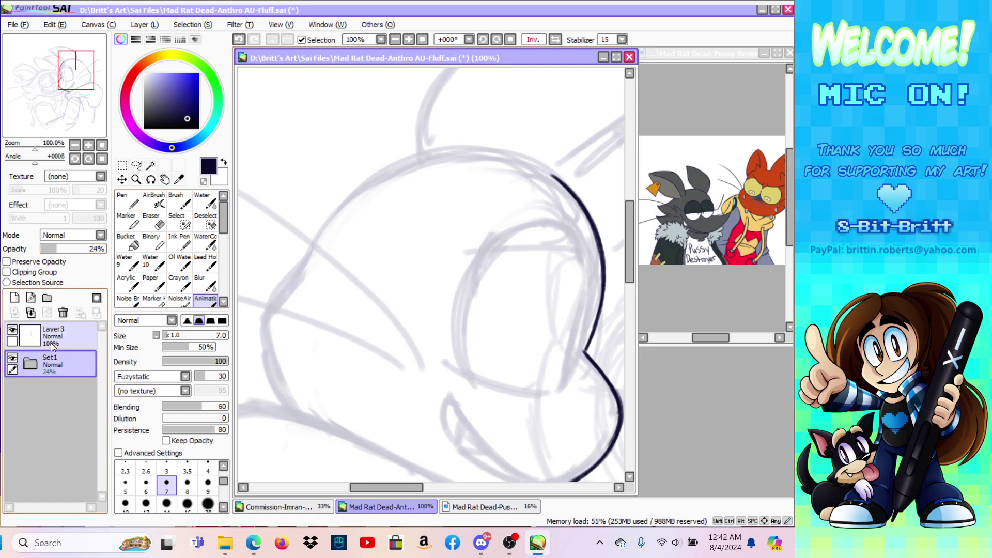
Step: Ink the short lower cheek curve at the back of the hooded character's head
left_click_drag(292, 411, 263, 361)
left_click_drag(292, 412, 257, 335)
left_click_drag(288, 407, 254, 325)
left_click_drag(264, 364, 260, 344)
Step: Switch to the browser to check the current Nightbot song request, and return to the drawing
left_click(255, 543)
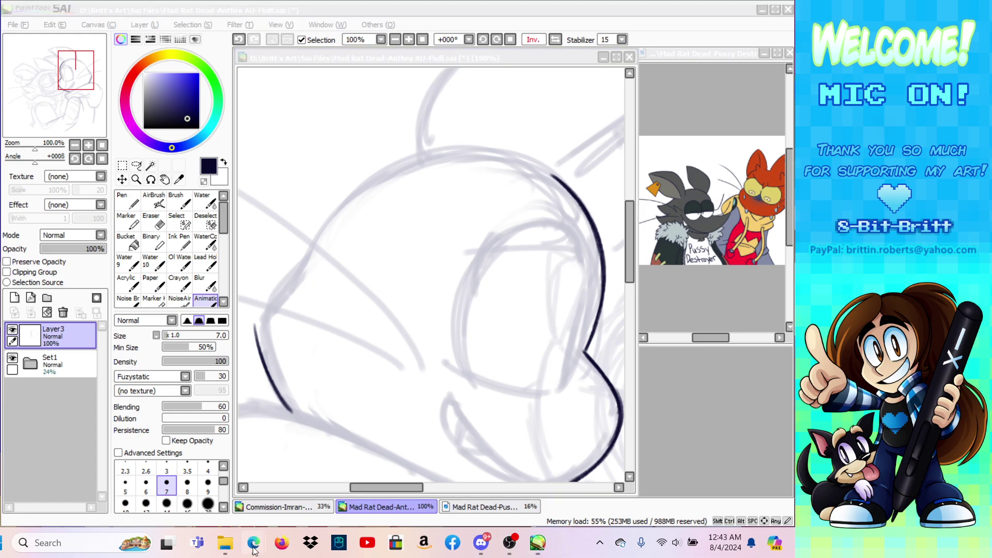
left_click(269, 478)
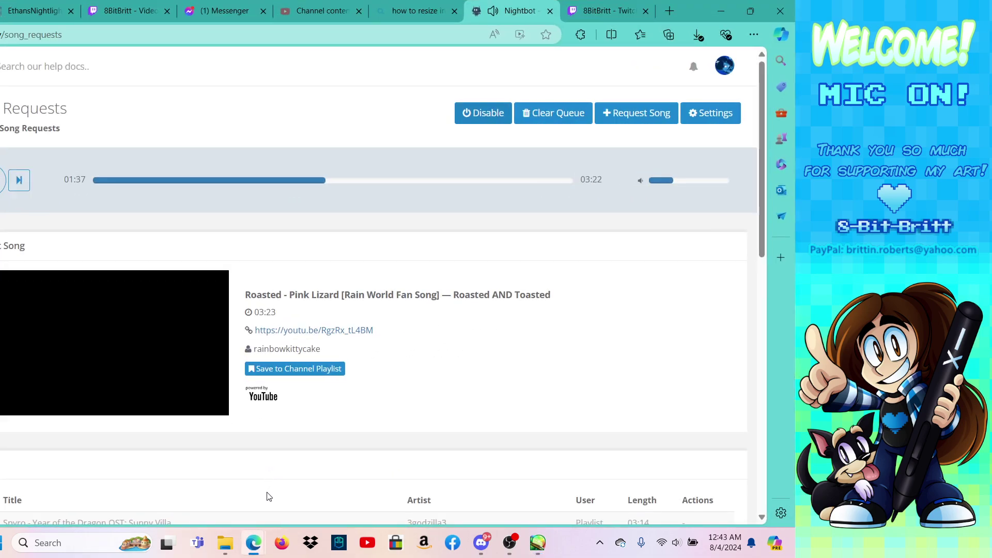
left_click(721, 11)
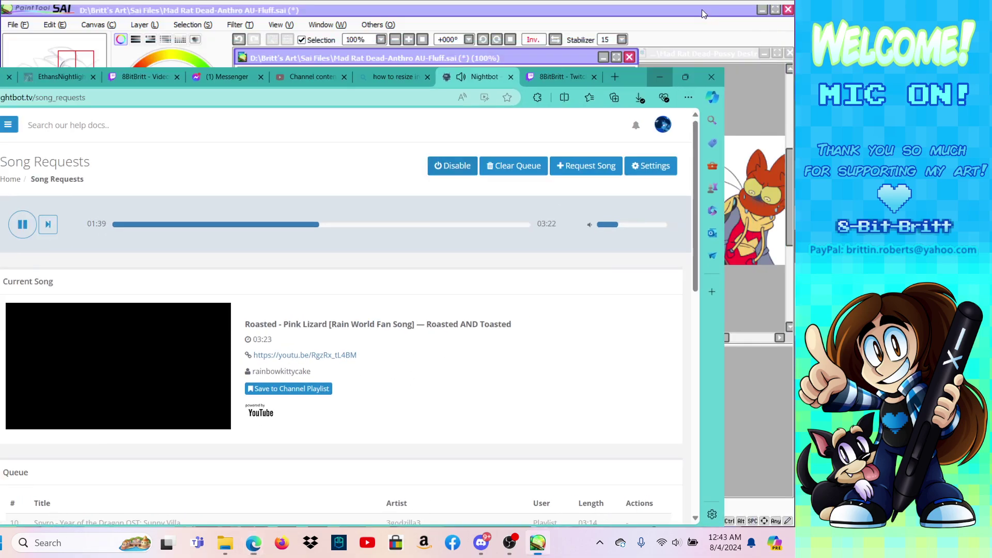
Step: Ink the back of the hooded character's head from the cheek point up toward the crown
mouse_move(291, 410)
left_mouse_down()
mouse_move(258, 334)
mouse_move(262, 355)
mouse_move(260, 312)
mouse_move(256, 326)
mouse_move(280, 286)
left_mouse_up()
left_click_drag(256, 320, 357, 192)
mouse_move(316, 246)
left_mouse_down()
mouse_move(372, 174)
mouse_move(361, 183)
mouse_move(403, 156)
left_mouse_up()
left_click_drag(339, 205, 423, 151)
left_click_drag(367, 177, 430, 153)
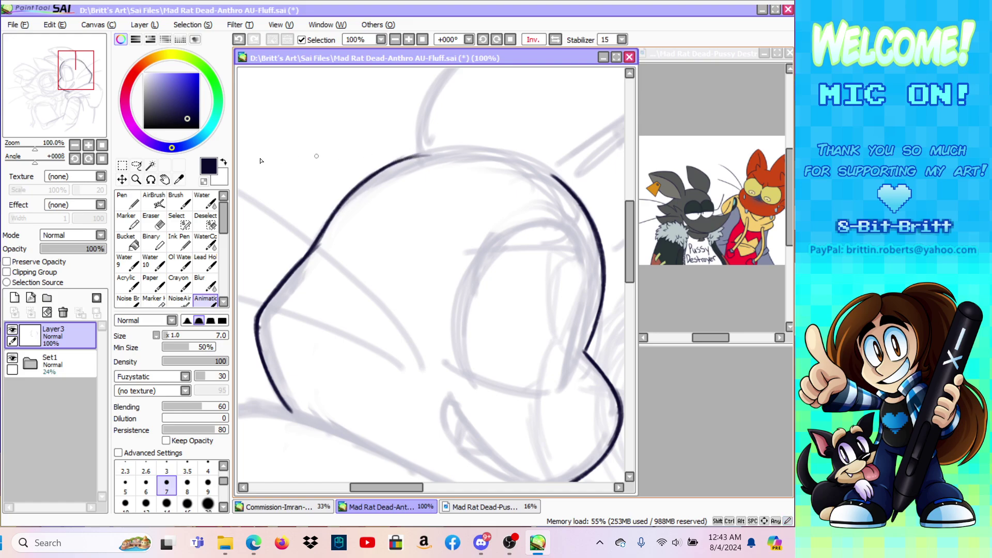
Step: Ink the top of the head to join the back outline to the forehead line, using a rotated view, and reset the rotation
left_click(150, 179)
mouse_move(449, 187)
left_mouse_down()
mouse_move(424, 187)
mouse_move(366, 219)
left_mouse_up()
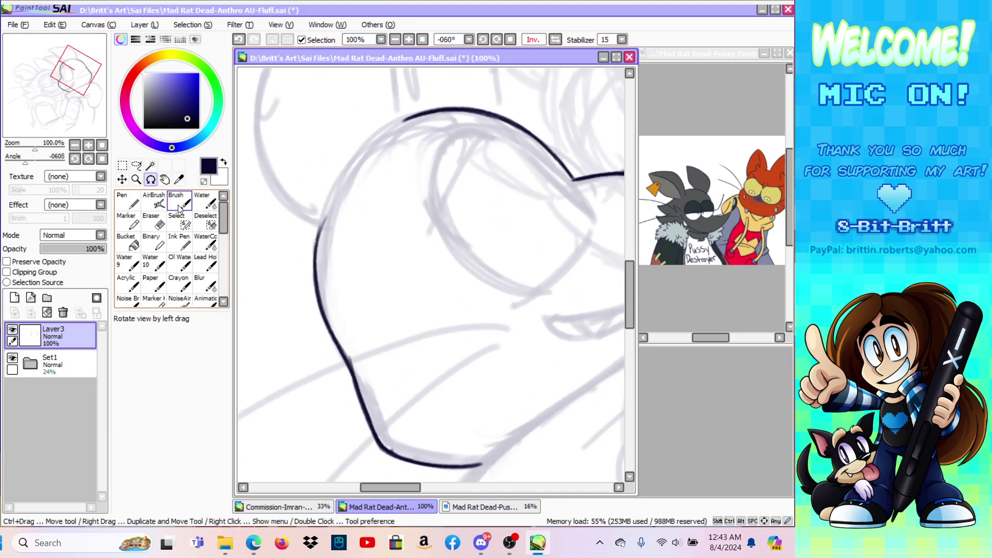
left_click(206, 299)
mouse_move(317, 265)
left_mouse_down()
mouse_move(328, 207)
mouse_move(366, 152)
left_mouse_up()
left_click_drag(317, 238, 395, 130)
left_click_drag(321, 220, 412, 120)
left_click_drag(334, 188, 415, 114)
mouse_move(366, 153)
left_mouse_down()
mouse_move(406, 118)
mouse_move(434, 111)
left_mouse_up()
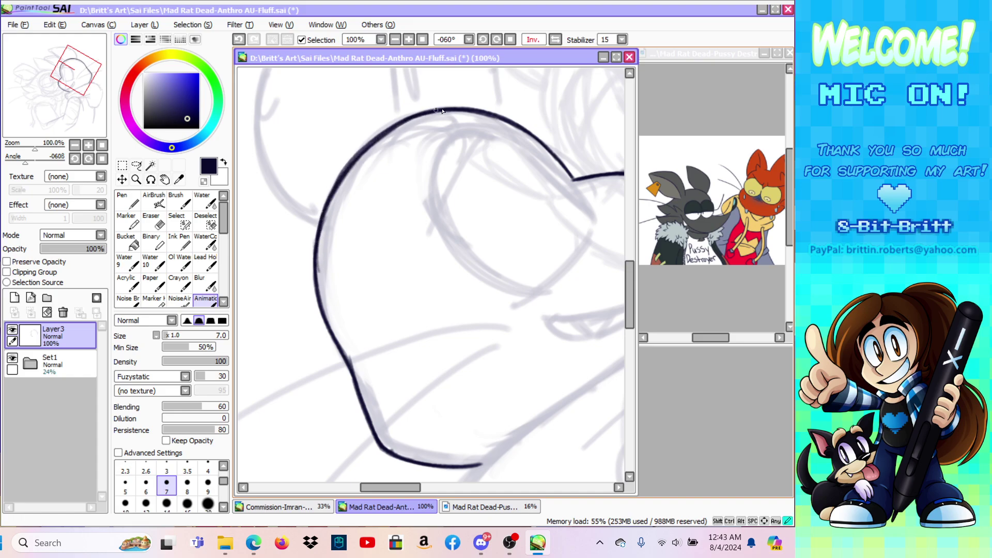
left_click(509, 40)
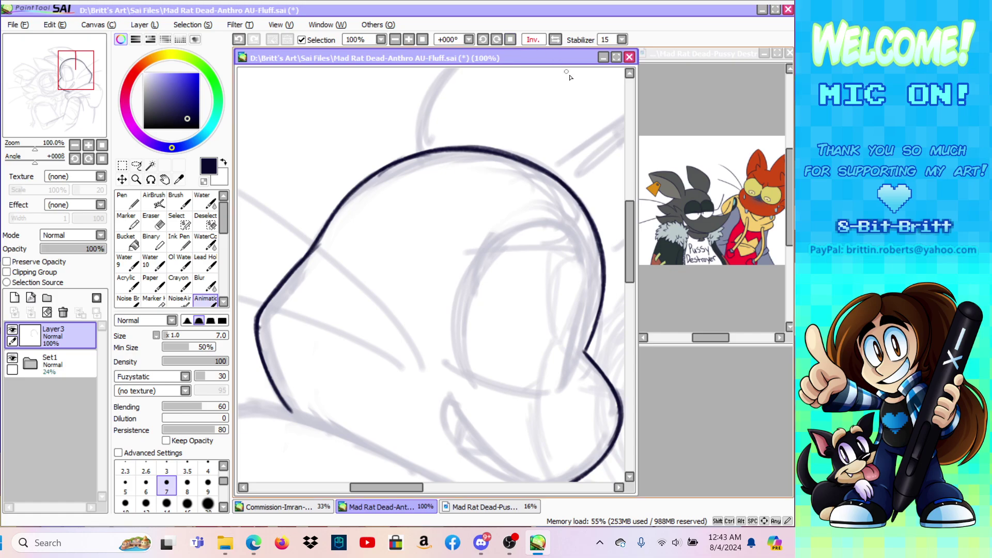
Step: Ink the rounded front tip of the hood under the chin and its long upper edge past the cheek
left_click_drag(628, 256, 631, 294)
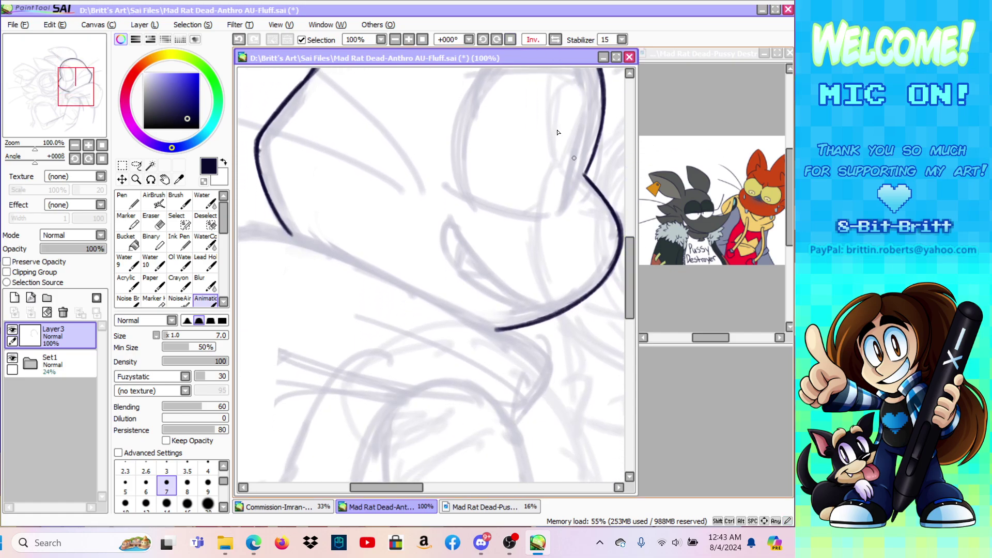
left_click(551, 41)
mouse_move(339, 410)
left_mouse_down()
mouse_move(319, 382)
mouse_move(326, 357)
left_mouse_up()
left_click_drag(320, 395, 348, 342)
left_click_drag(488, 487, 494, 488)
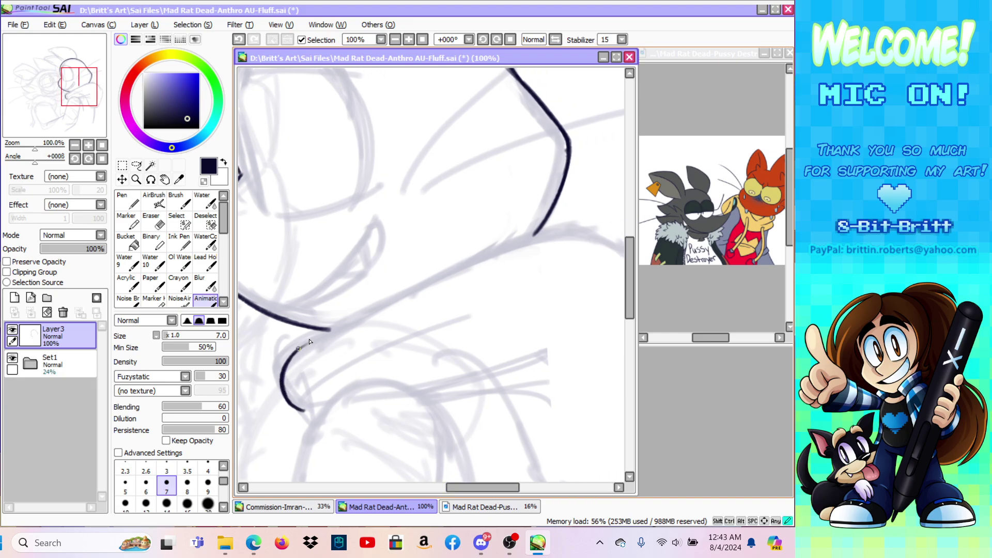
mouse_move(299, 350)
left_mouse_down()
mouse_move(414, 283)
mouse_move(332, 328)
mouse_move(392, 294)
left_mouse_up()
mouse_move(337, 327)
left_mouse_down()
mouse_move(362, 310)
mouse_move(323, 333)
mouse_move(450, 268)
left_mouse_up()
left_click_drag(334, 326, 511, 242)
mouse_move(373, 310)
left_mouse_down()
mouse_move(545, 229)
mouse_move(362, 314)
mouse_move(564, 226)
left_mouse_up()
left_click_drag(487, 254, 574, 224)
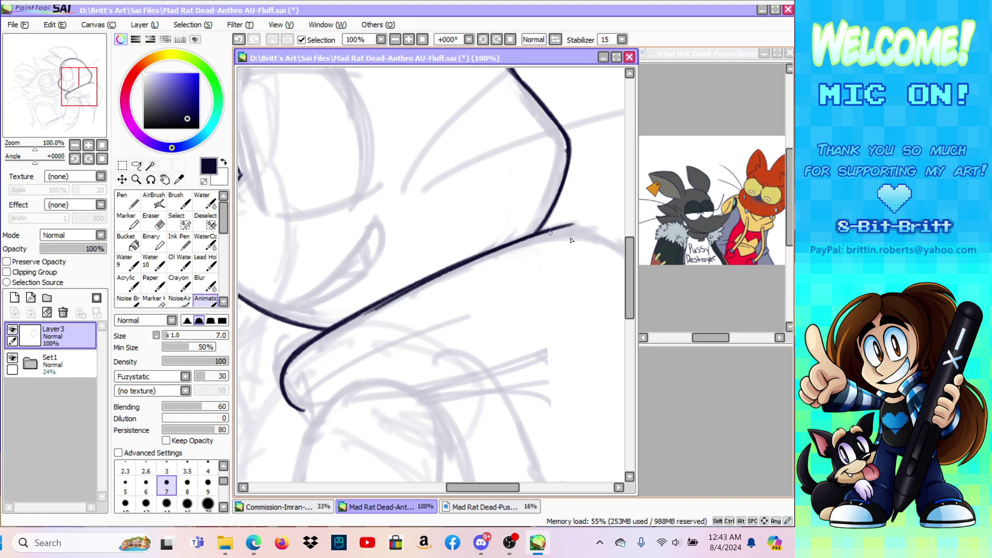
Step: Ink the hood's lower rim line from its front tip and add two short crease lines beneath it
left_click_drag(634, 282, 634, 302)
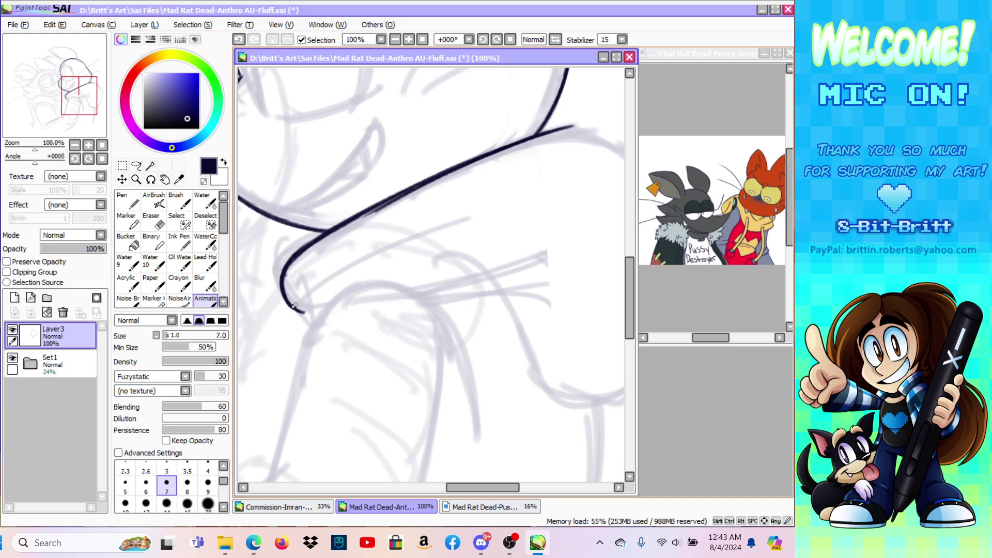
left_click_drag(290, 305, 385, 250)
mouse_move(301, 311)
left_mouse_down()
mouse_move(451, 217)
mouse_move(506, 197)
left_mouse_up()
mouse_move(366, 266)
left_mouse_down()
mouse_move(440, 223)
mouse_move(554, 186)
left_mouse_up()
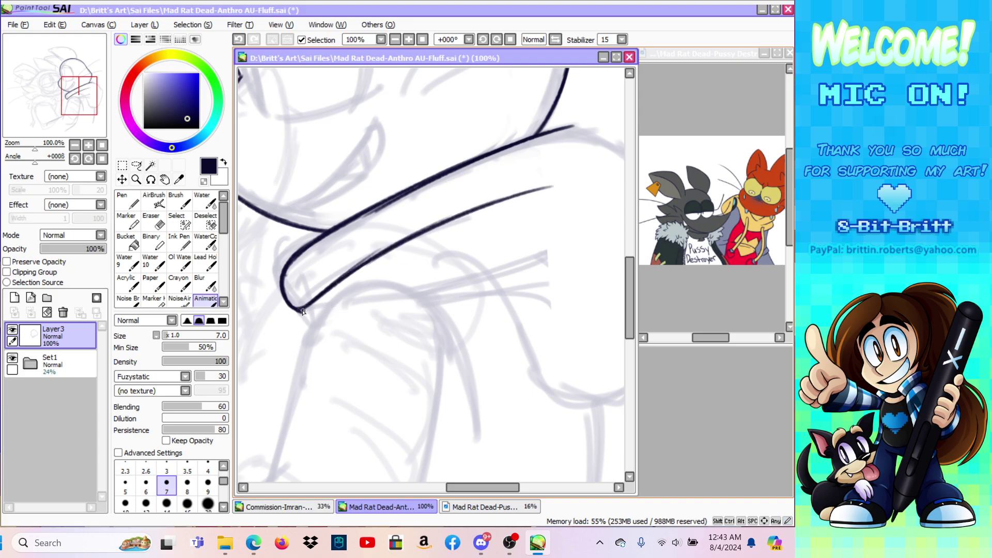
mouse_move(302, 311)
left_mouse_down()
mouse_move(314, 316)
mouse_move(302, 311)
left_mouse_up()
left_click(237, 40)
left_click_drag(409, 295, 493, 280)
mouse_move(421, 296)
left_mouse_down()
mouse_move(500, 291)
mouse_move(416, 293)
mouse_move(491, 282)
left_mouse_up()
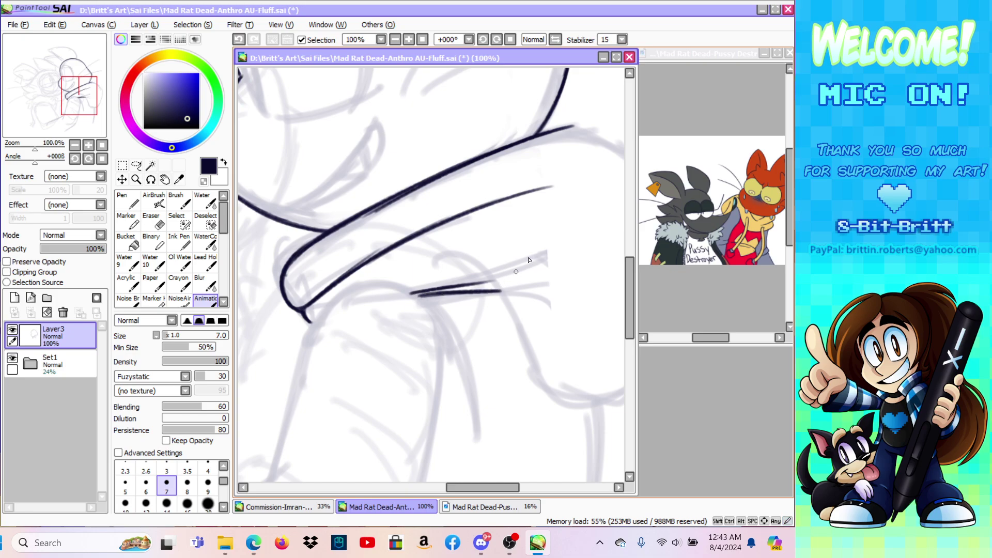
Step: Ink the curved underside of the hood across the short crease lines in the mirrored view
left_click(556, 40)
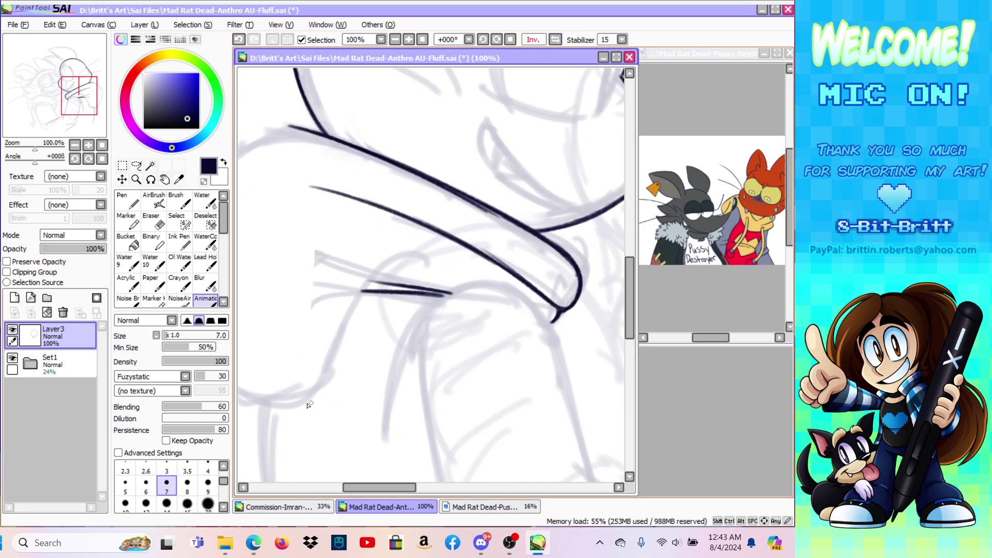
mouse_move(298, 400)
left_mouse_down()
mouse_move(326, 379)
mouse_move(362, 290)
left_mouse_up()
left_click(239, 40)
left_click_drag(316, 394, 342, 345)
left_click_drag(328, 378, 352, 315)
mouse_move(338, 359)
left_mouse_down()
mouse_move(374, 272)
mouse_move(406, 253)
mouse_move(424, 257)
left_mouse_up()
left_click_drag(368, 292, 366, 294)
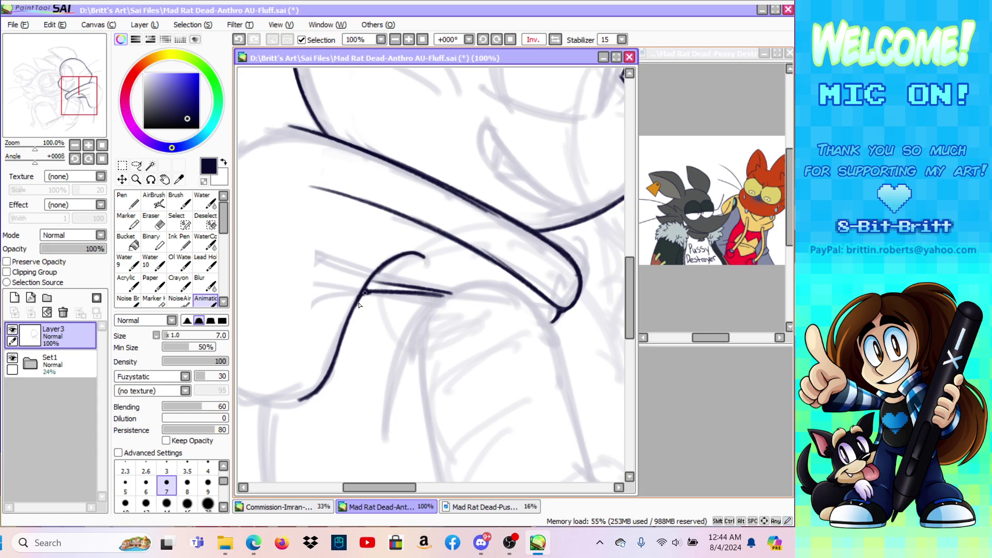
Step: Ink the outer back edge of the hood from near its base up and around to the upper edge
left_click_drag(386, 490, 367, 489)
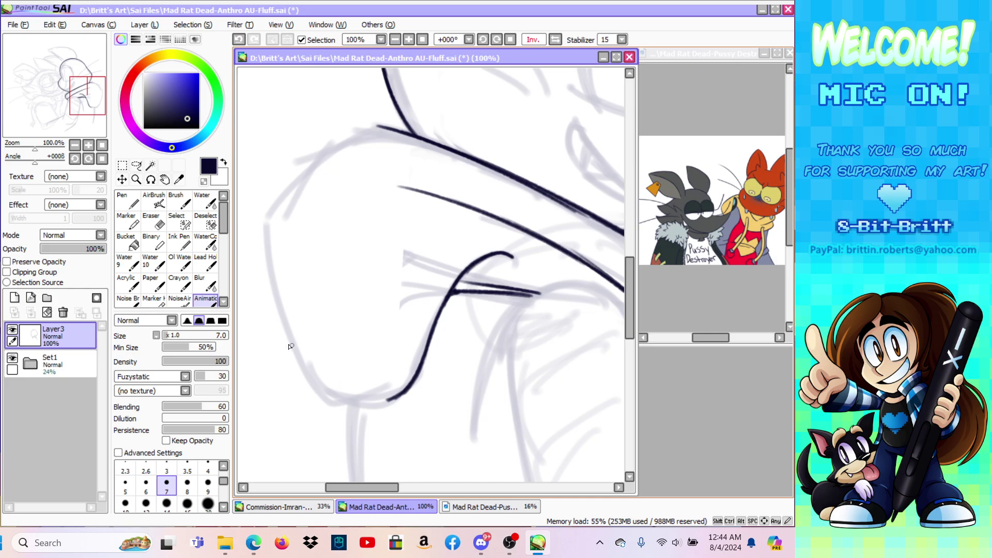
mouse_move(325, 391)
left_mouse_down()
mouse_move(336, 403)
mouse_move(299, 361)
mouse_move(267, 271)
left_mouse_up()
left_click_drag(298, 365, 263, 251)
left_click_drag(289, 335, 261, 233)
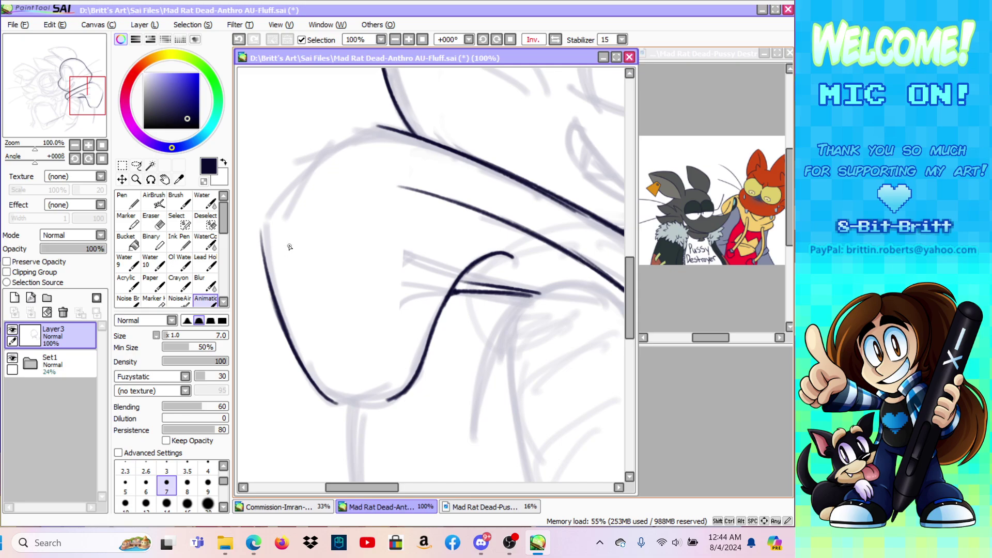
left_click_drag(274, 287, 262, 207)
mouse_move(263, 246)
left_mouse_down()
mouse_move(282, 191)
mouse_move(307, 162)
left_mouse_up()
left_click_drag(266, 210, 360, 130)
left_click_drag(289, 182, 364, 128)
left_click_drag(321, 157, 375, 129)
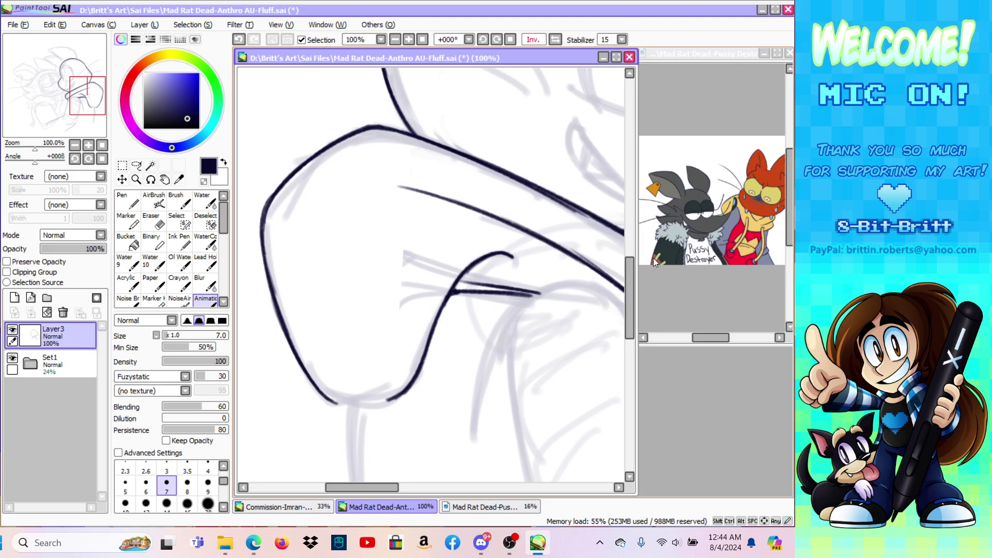
Step: Close the hood outline with a rounded stroke along its bottom
left_click_drag(630, 280, 631, 313)
left_click(555, 40)
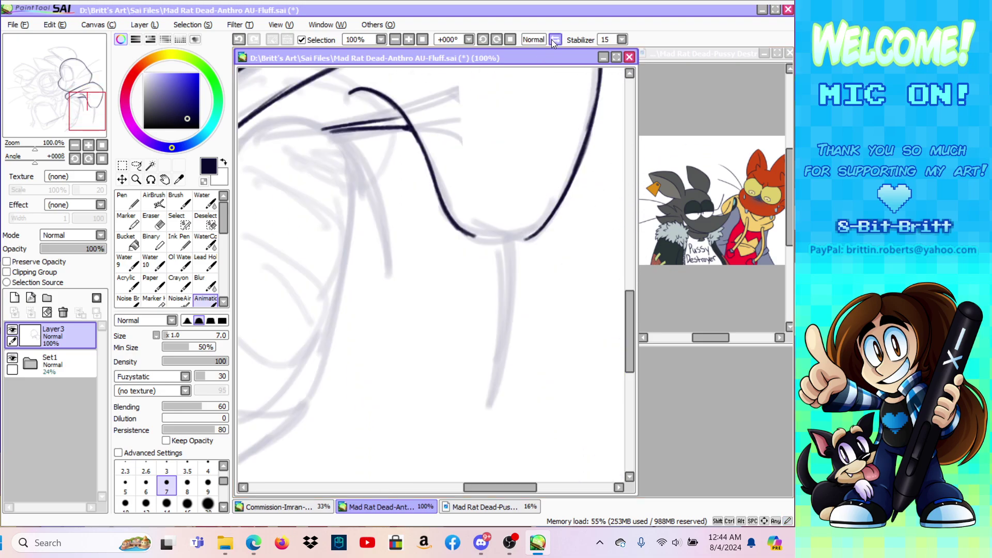
mouse_move(459, 231)
left_mouse_down()
mouse_move(512, 242)
mouse_move(533, 232)
left_mouse_up()
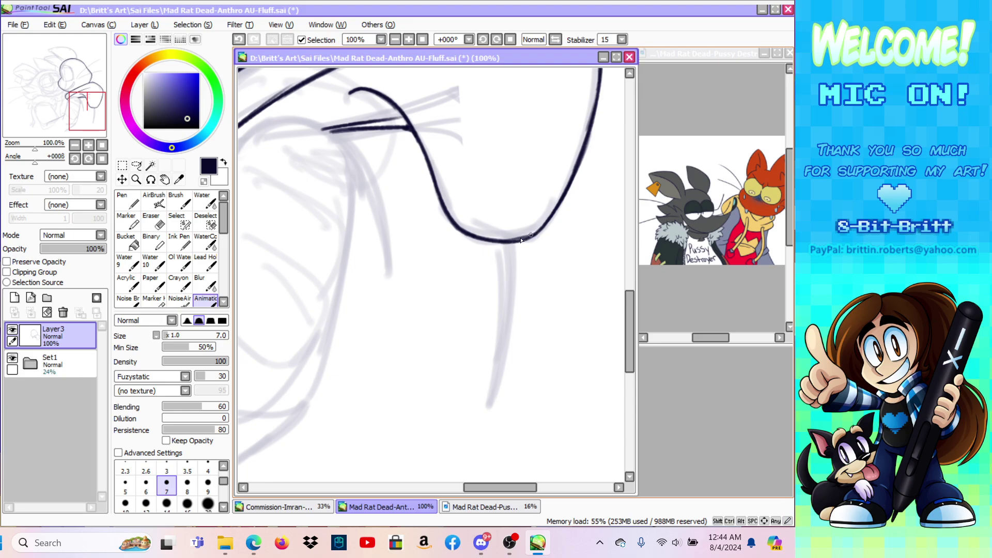
Step: Ink the hooded character's back as a curved line descending from the bottom of the hood, redoing the first attempt
left_click(556, 40)
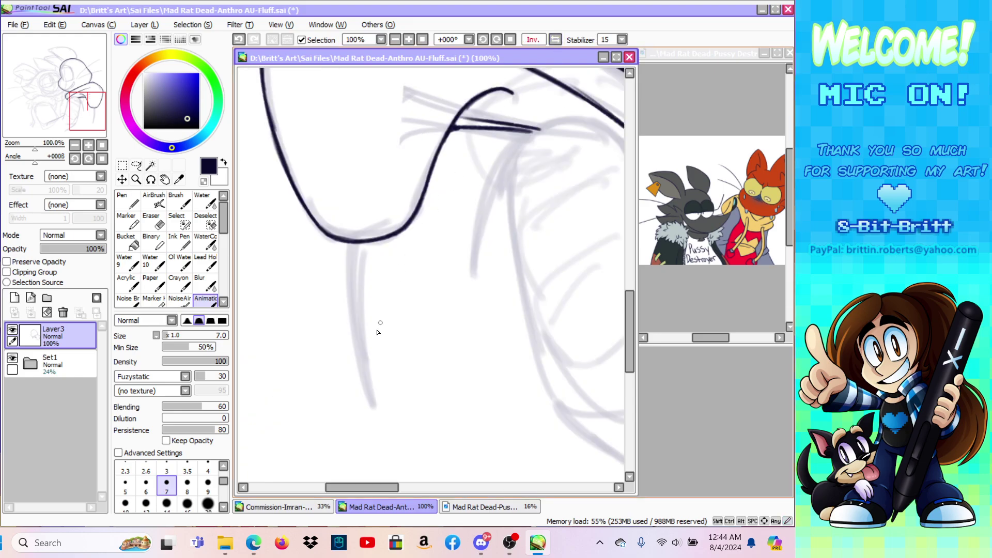
left_click_drag(373, 408, 350, 318)
left_click(239, 39)
left_click(239, 40)
left_click(240, 40)
left_click_drag(373, 409, 347, 277)
left_click_drag(367, 390, 347, 252)
left_click_drag(355, 346, 349, 247)
left_click(136, 179)
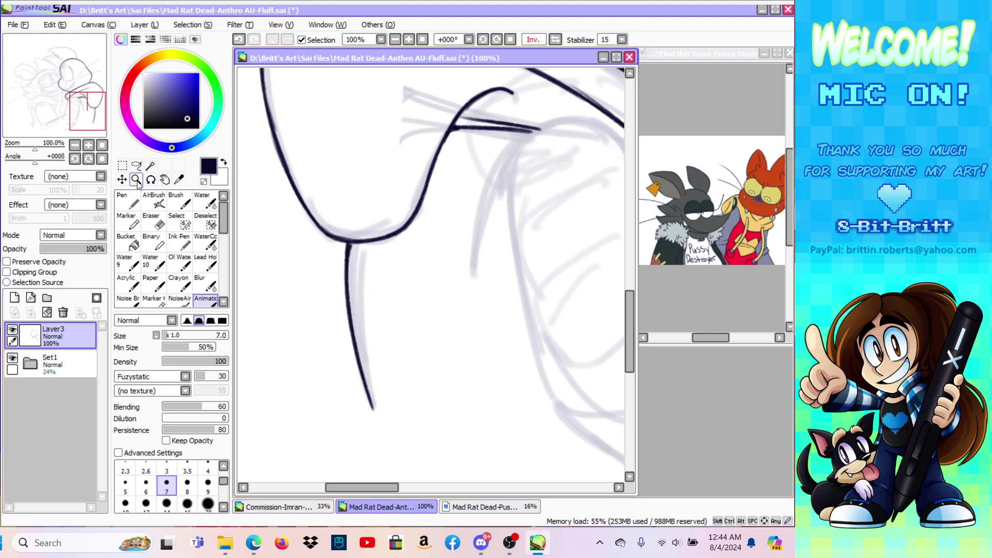
left_click(119, 331)
left_click(372, 318)
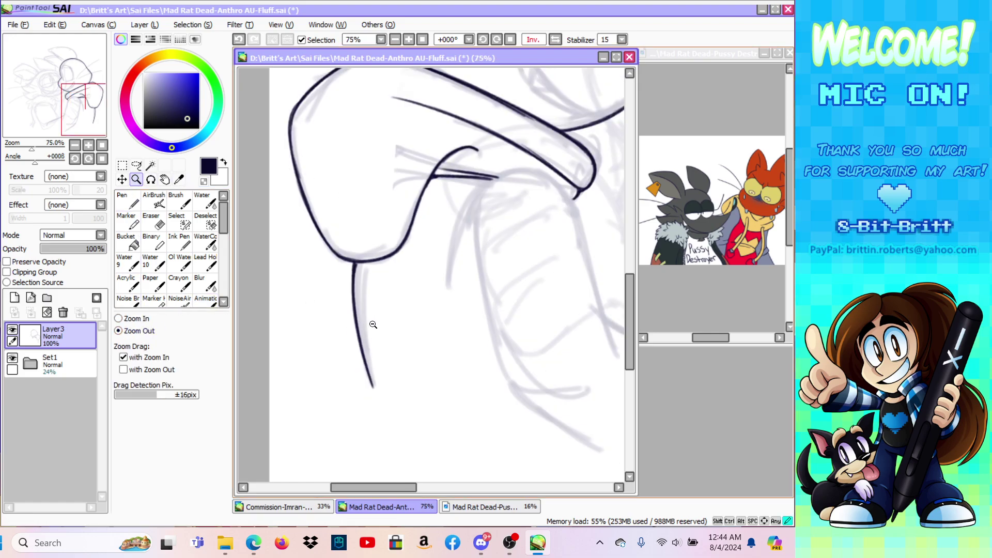
left_click(373, 319)
left_click(373, 320)
left_click(119, 318)
left_click(493, 148)
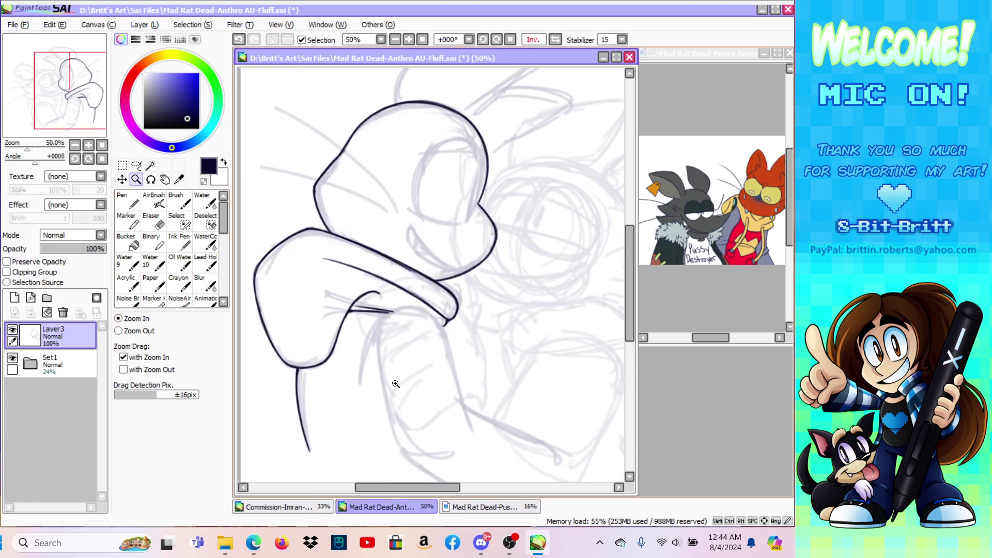
left_click(385, 406)
left_click(205, 300)
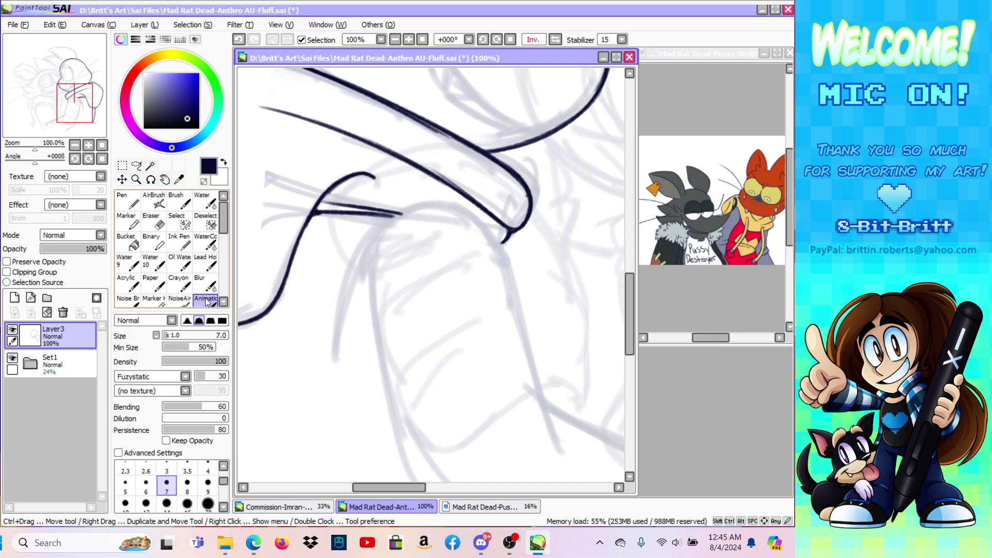
left_click_drag(335, 358, 360, 253)
left_click_drag(335, 355, 372, 234)
left_click_drag(339, 324, 378, 229)
mouse_move(353, 277)
left_mouse_down()
mouse_move(404, 211)
mouse_move(381, 223)
mouse_move(413, 206)
left_mouse_up()
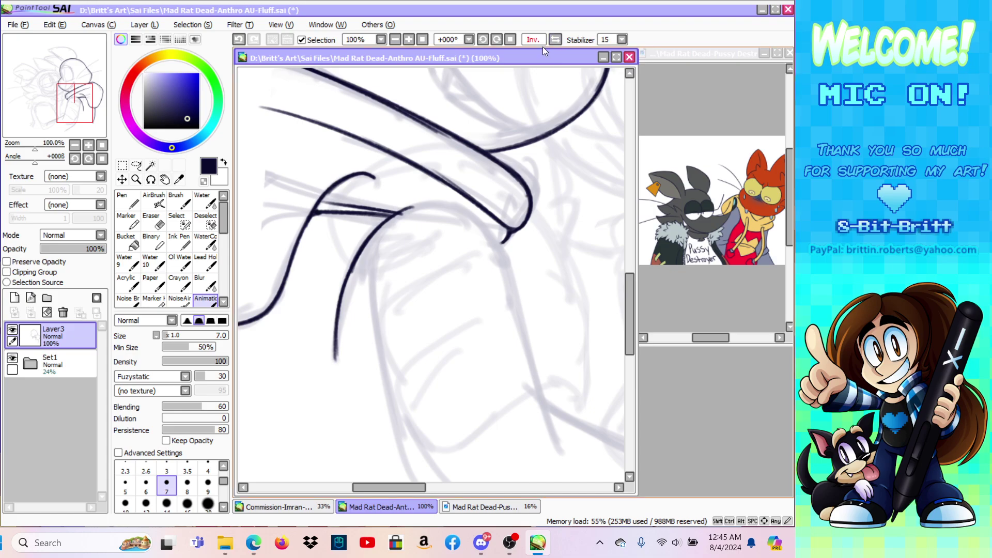
left_click(238, 40)
left_click(238, 39)
left_click(239, 39)
left_click(238, 40)
left_click(238, 40)
left_click(238, 39)
Step: Ink the front edge of the hooded character's eye as a curved line just inside the face outline
left_click_drag(632, 296, 628, 229)
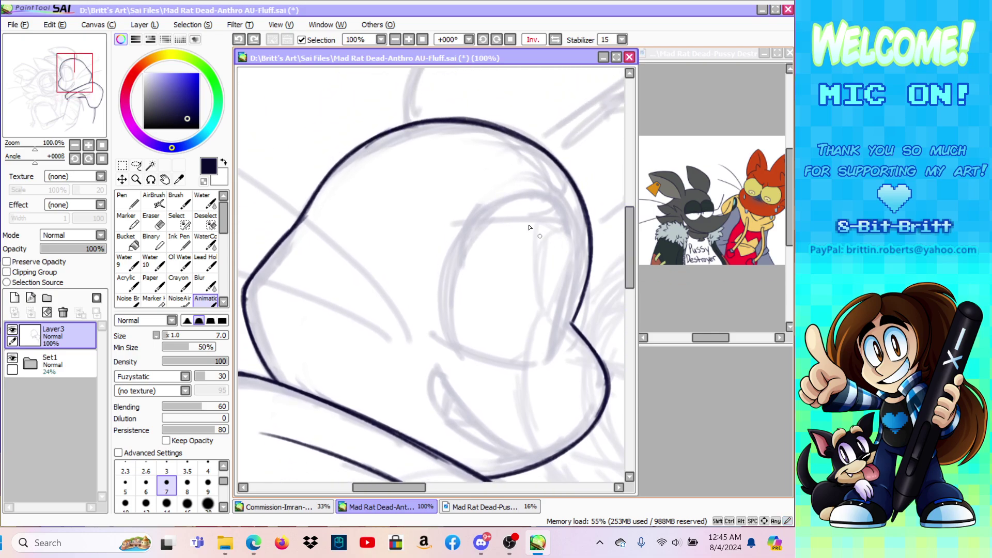
left_click(555, 40)
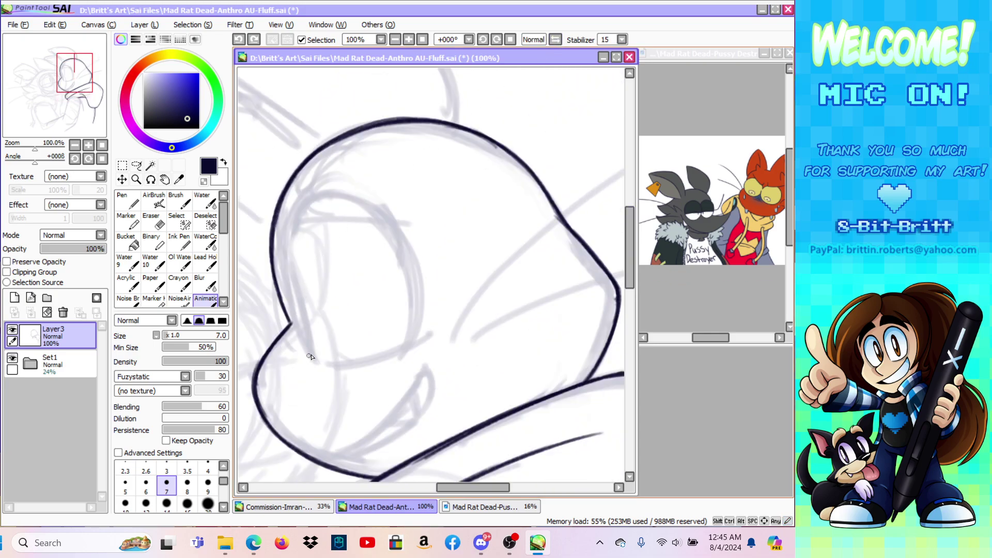
mouse_move(319, 364)
left_mouse_down()
mouse_move(287, 291)
mouse_move(284, 230)
left_mouse_up()
mouse_move(295, 321)
left_mouse_down()
mouse_move(283, 272)
mouse_move(291, 213)
left_mouse_up()
mouse_move(287, 290)
left_mouse_down()
mouse_move(283, 247)
mouse_move(297, 204)
left_mouse_up()
mouse_move(284, 270)
left_mouse_down()
mouse_move(291, 215)
mouse_move(306, 202)
left_mouse_up()
Step: Close the hooded character's eye outline with a curved back and top edge and a lower line extending past the back corner
left_click(556, 39)
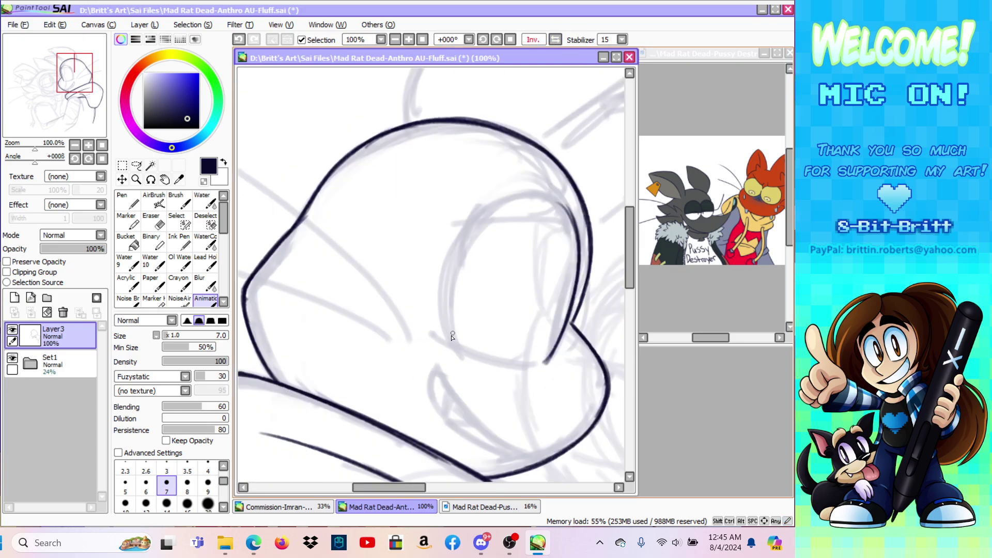
left_click_drag(443, 311, 443, 296)
mouse_move(453, 349)
left_mouse_down()
mouse_move(457, 280)
mouse_move(451, 349)
mouse_move(446, 258)
mouse_move(446, 315)
mouse_move(472, 216)
mouse_move(456, 254)
mouse_move(457, 236)
mouse_move(490, 209)
mouse_move(454, 248)
mouse_move(518, 194)
left_mouse_up()
mouse_move(468, 223)
left_mouse_down()
mouse_move(493, 201)
mouse_move(530, 194)
mouse_move(482, 214)
mouse_move(528, 194)
mouse_move(505, 199)
mouse_move(560, 202)
mouse_move(536, 197)
mouse_move(546, 195)
mouse_move(573, 225)
mouse_move(552, 199)
left_mouse_up()
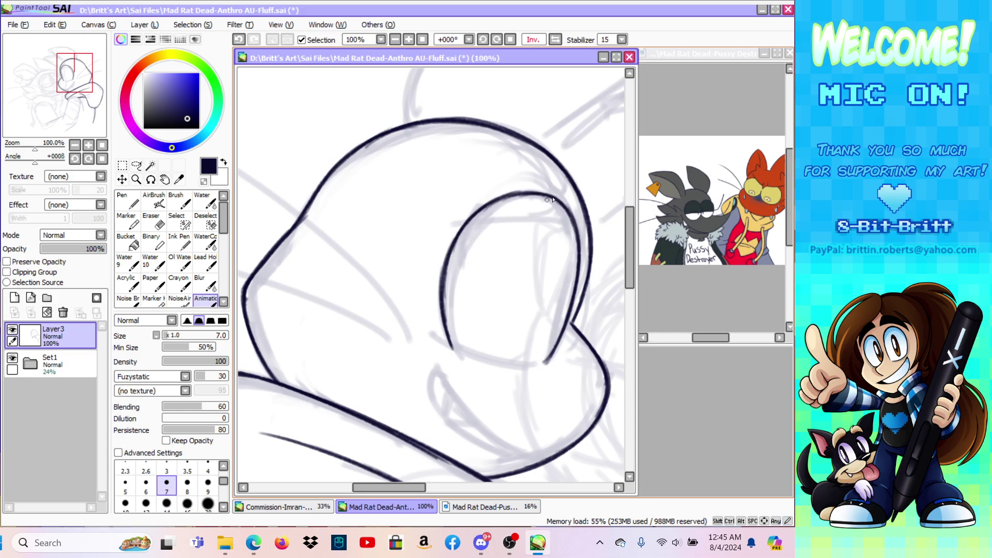
left_click(554, 40)
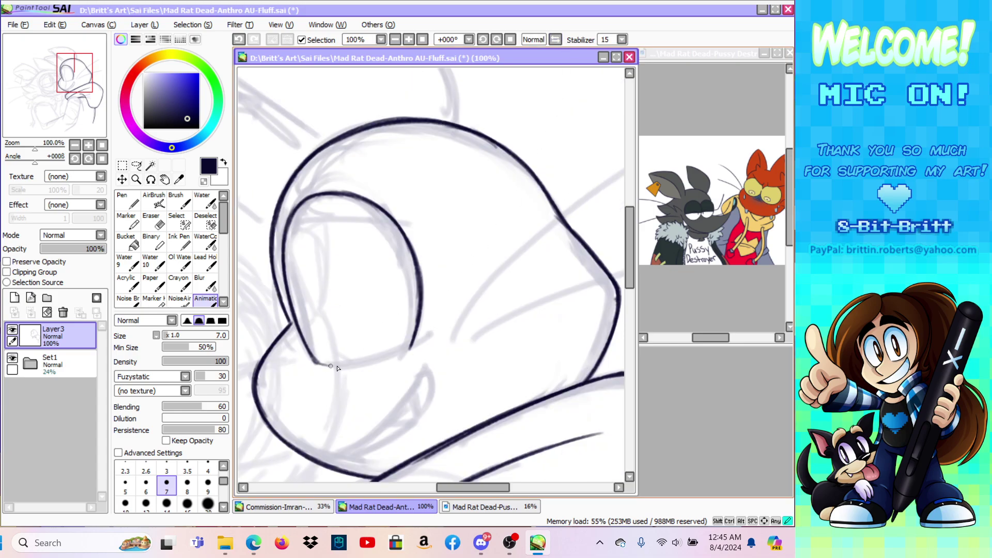
mouse_move(310, 356)
left_mouse_down()
mouse_move(338, 367)
mouse_move(349, 366)
mouse_move(328, 366)
mouse_move(402, 351)
left_mouse_up()
left_click_drag(340, 366, 424, 334)
left_click_drag(348, 366, 405, 351)
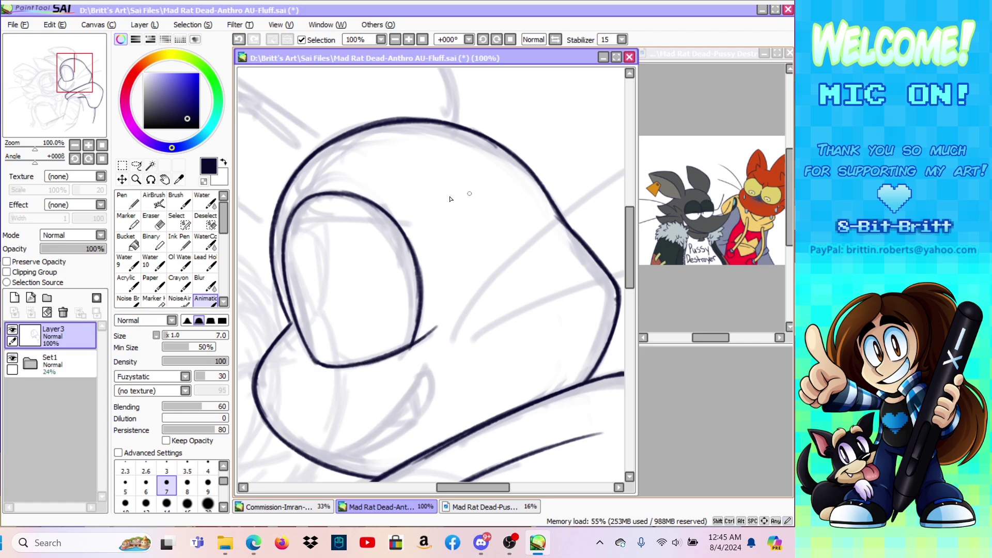
Step: Ink a narrow, solid dark pupil along the front edge of the hooded character's eye
left_click_drag(289, 264, 296, 301)
mouse_move(287, 266)
left_mouse_down()
mouse_move(312, 357)
mouse_move(300, 309)
left_mouse_up()
left_click_drag(310, 348, 296, 290)
mouse_move(306, 326)
left_mouse_down()
mouse_move(288, 266)
mouse_move(306, 345)
left_mouse_up()
mouse_move(289, 283)
left_mouse_down()
mouse_move(308, 350)
mouse_move(287, 266)
mouse_move(305, 326)
left_mouse_up()
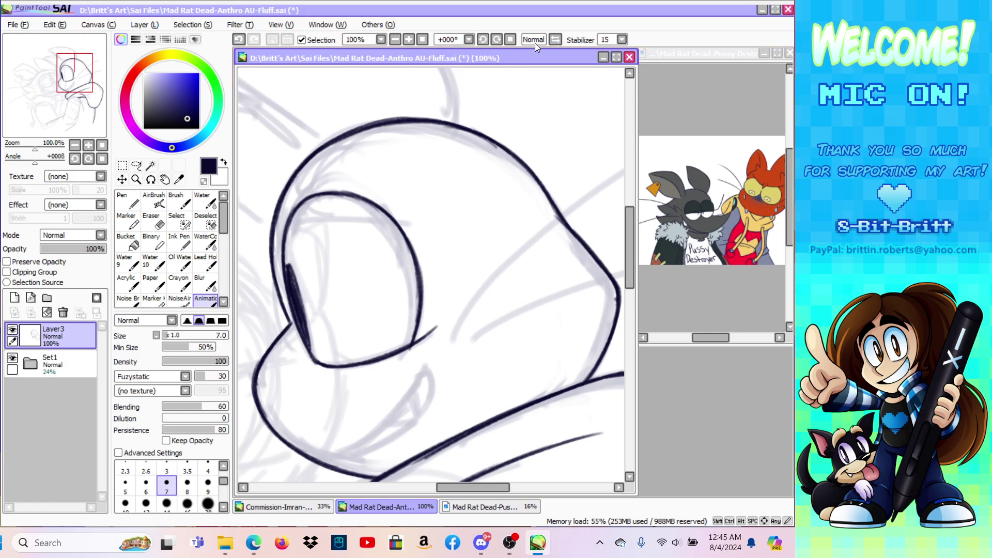
Step: Ink a slightly slanted eyelid line across the upper part of the hooded character's eye
left_click(556, 39)
left_click_drag(450, 224, 579, 212)
left_click_drag(494, 223, 577, 212)
left_click_drag(545, 217, 578, 212)
left_click_drag(472, 226, 540, 219)
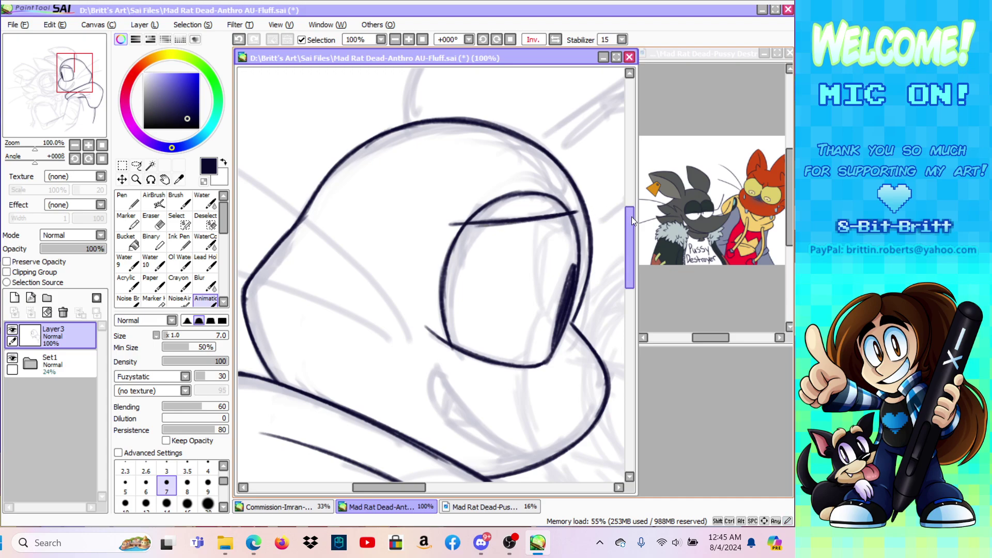
Step: Ink short parallel hatch lines on the cheek below the eye's back corner, redoing the first attempt
scroll(627, 212, "down", 3)
left_click(554, 41)
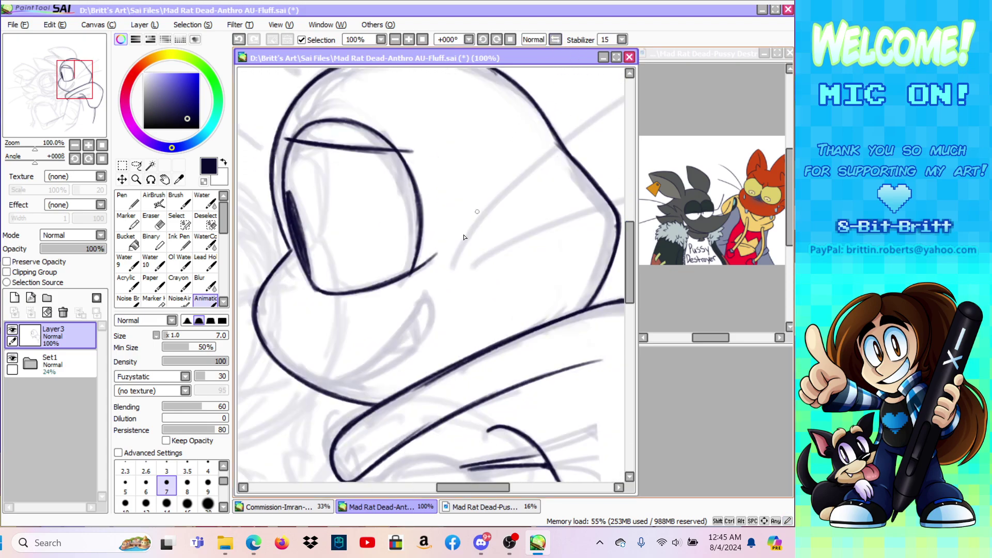
left_click_drag(399, 294, 438, 261)
mouse_move(412, 292)
left_mouse_down()
mouse_move(445, 266)
mouse_move(443, 276)
left_mouse_up()
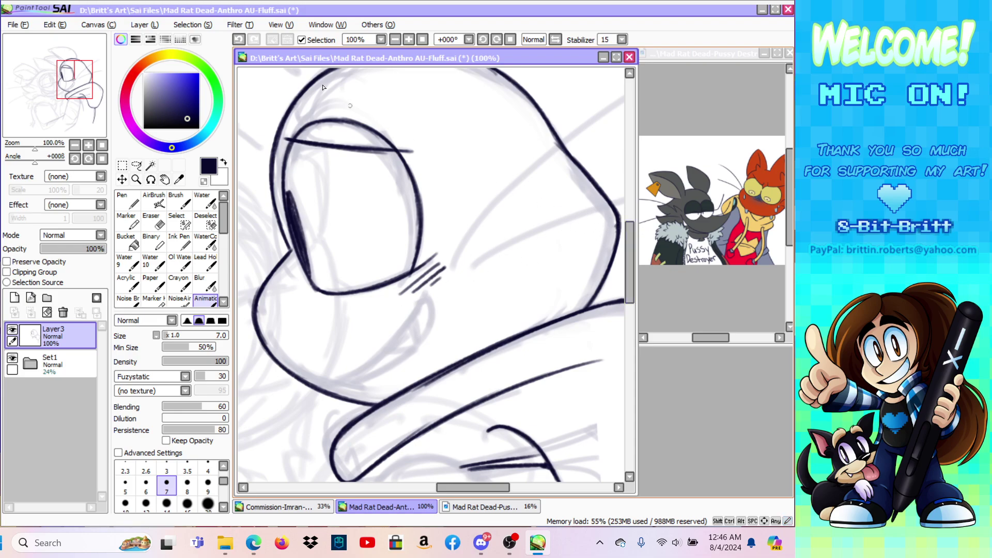
left_click(242, 41)
left_click(242, 42)
left_click(241, 41)
left_click(242, 41)
left_click(254, 39)
left_click_drag(401, 298, 440, 260)
left_click_drag(412, 294, 441, 272)
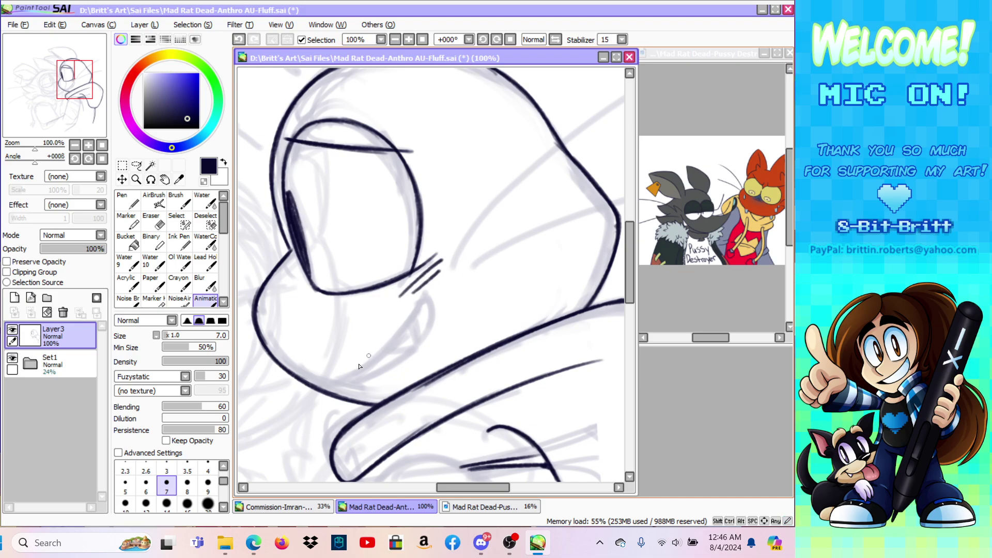
Step: Ink the upper line of the hooded character's grin from the chin up toward the cheek
left_click_drag(324, 387, 404, 333)
left_click_drag(359, 373, 417, 312)
left_click_drag(385, 351, 426, 296)
left_click_drag(402, 330, 425, 299)
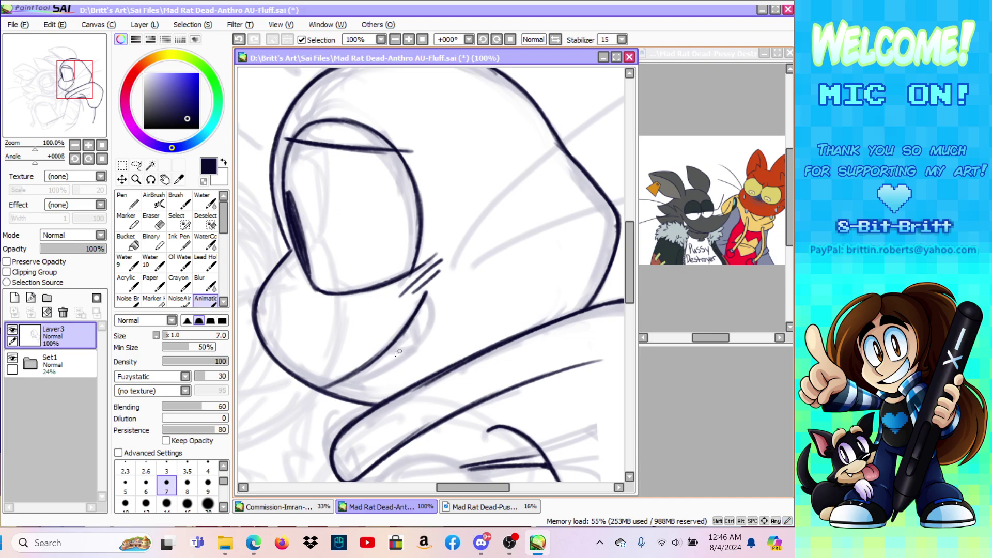
Step: Ink the pointed tooth and the lower edge of the grin, closing the mouth at its corner
mouse_move(391, 349)
left_mouse_down()
mouse_move(414, 344)
mouse_move(414, 317)
left_mouse_up()
mouse_move(328, 390)
left_mouse_down()
mouse_move(373, 375)
mouse_move(420, 340)
left_mouse_up()
left_click(554, 39)
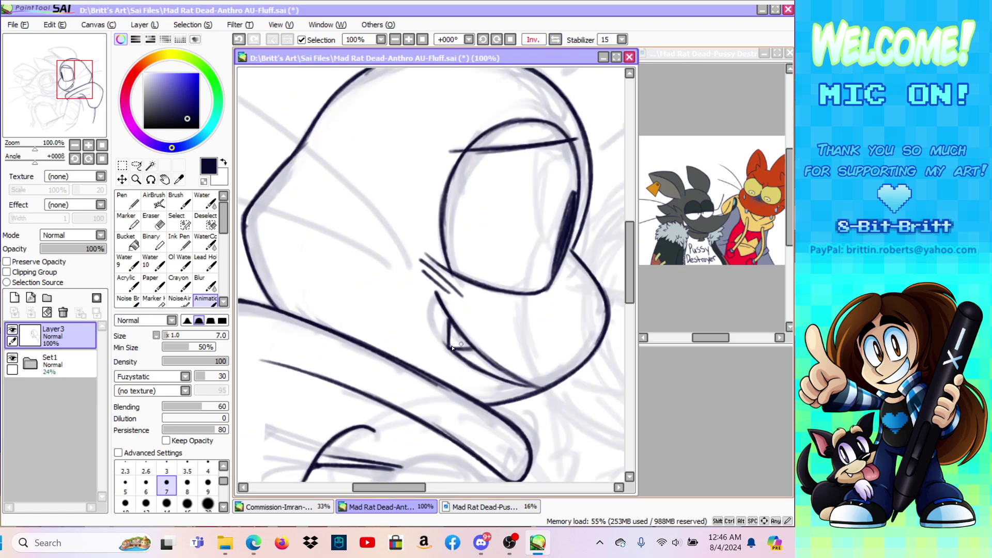
left_click_drag(466, 364, 432, 314)
mouse_move(445, 348)
left_mouse_down()
mouse_move(430, 307)
mouse_move(436, 328)
mouse_move(432, 316)
mouse_move(436, 295)
mouse_move(447, 344)
mouse_move(433, 305)
left_mouse_up()
Step: Darken the hooded character's narrow pupil with extra strokes along its inner side
left_click(555, 42)
left_click_drag(288, 194, 312, 268)
left_click_drag(296, 222, 309, 272)
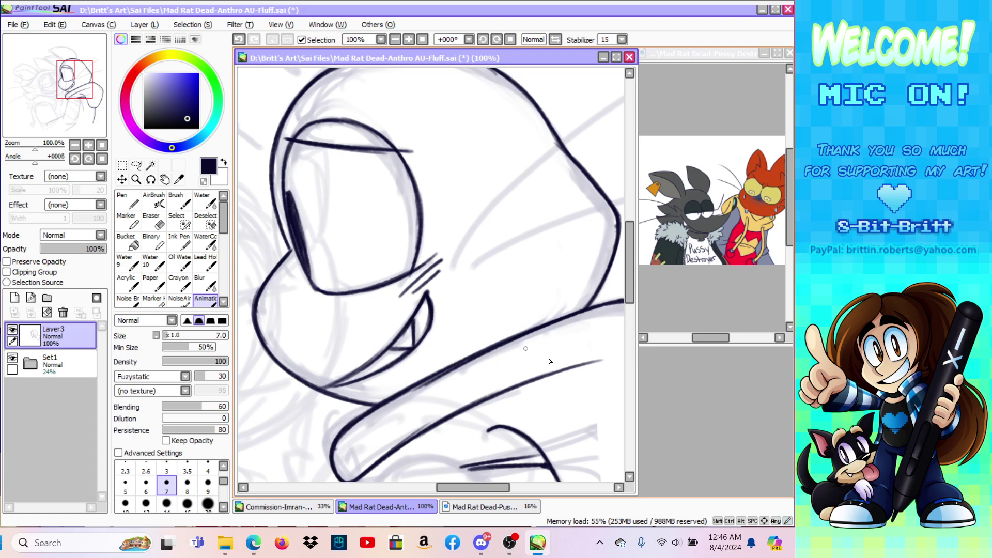
Step: Ink two long whiskers running from the hooded character's cheek out past the back of the head
left_click(137, 180)
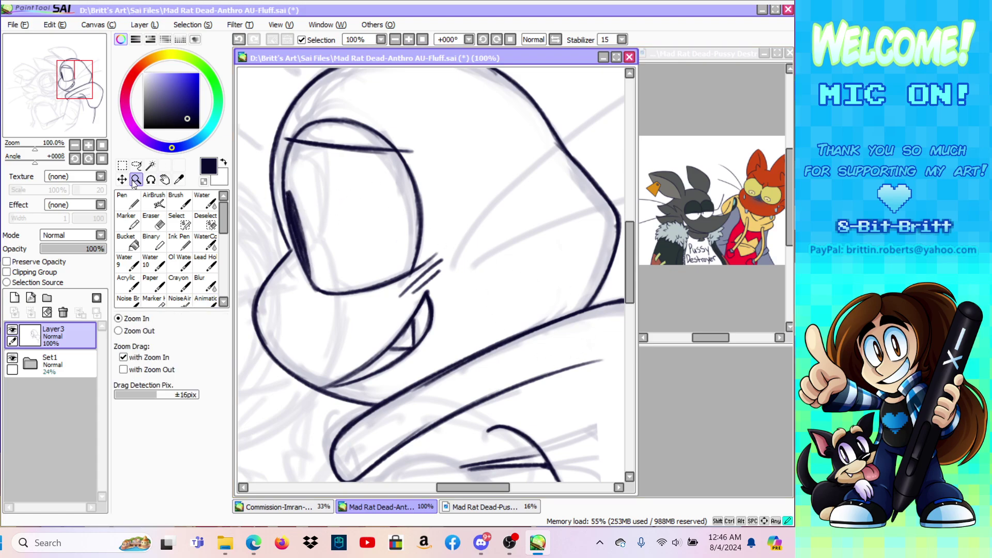
left_click(134, 333)
left_click(525, 237)
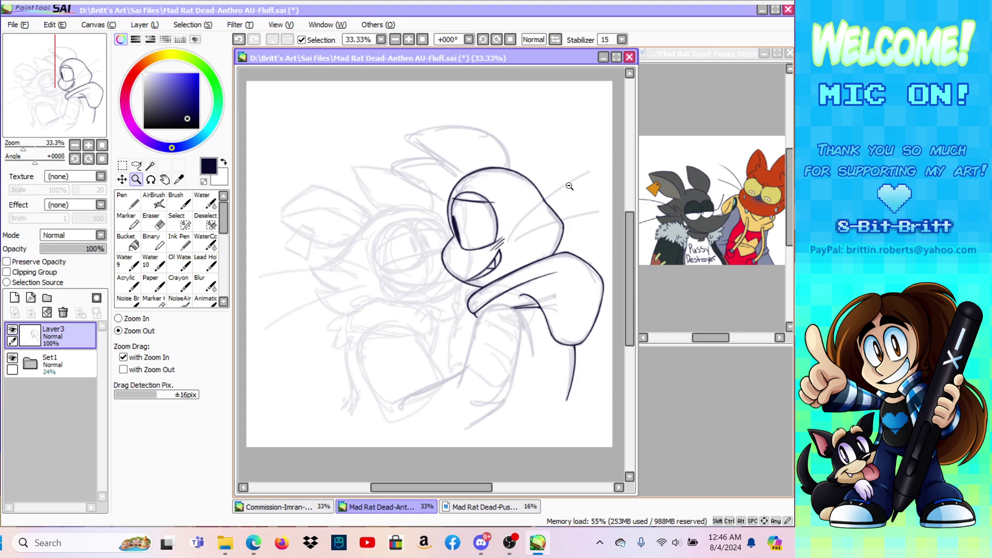
left_click(138, 321)
left_click(600, 225)
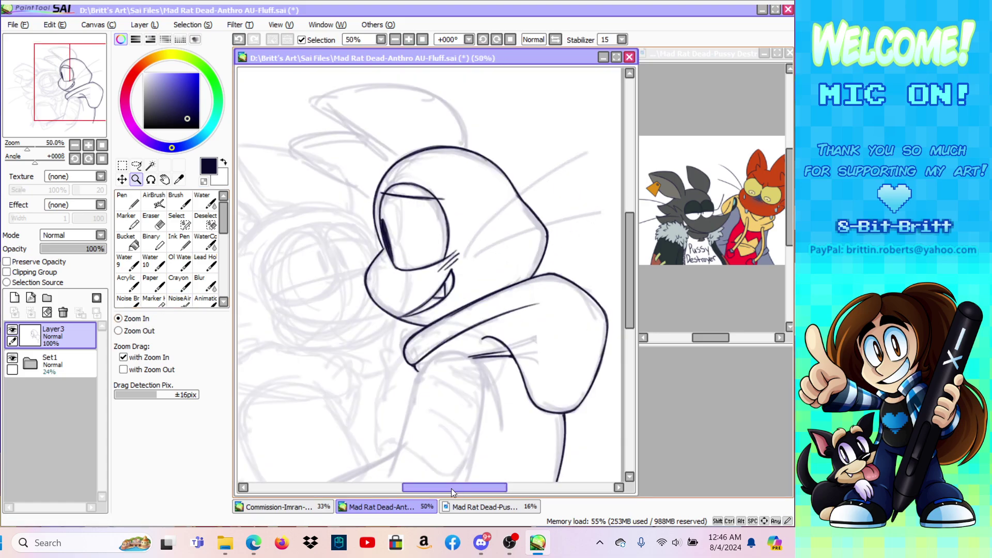
left_click_drag(451, 489, 469, 489)
left_click(205, 299)
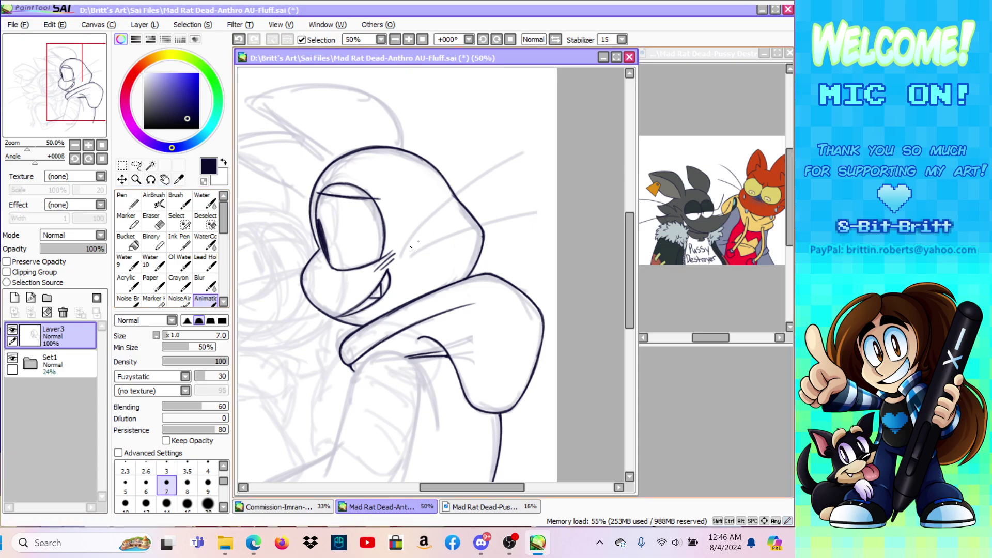
mouse_move(401, 258)
left_mouse_down()
mouse_move(487, 171)
mouse_move(540, 149)
left_mouse_up()
left_click_drag(412, 256, 554, 210)
Step: Ink the outer side and rounded top of the other character's near eye over the sketch
left_click_drag(487, 489, 444, 495)
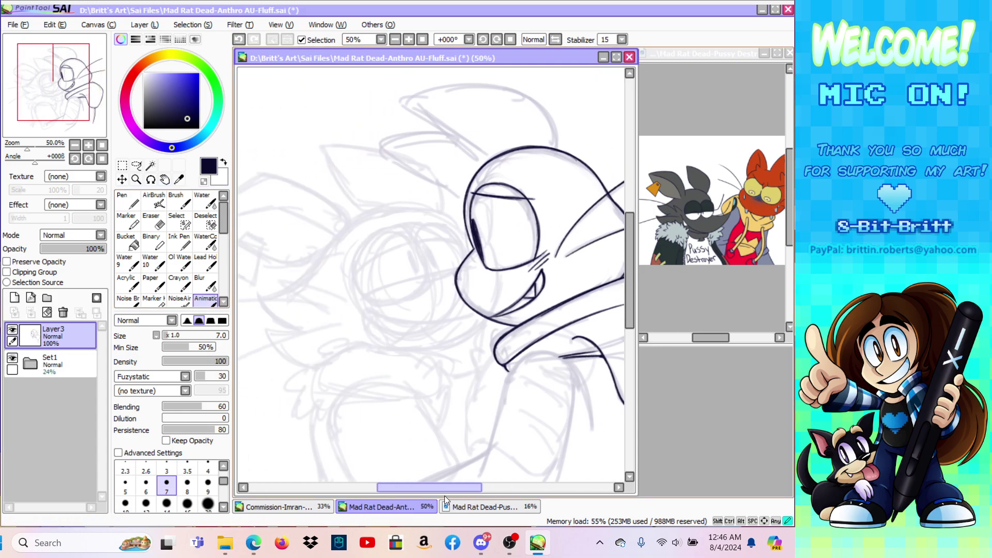
left_click(136, 179)
left_click(422, 310)
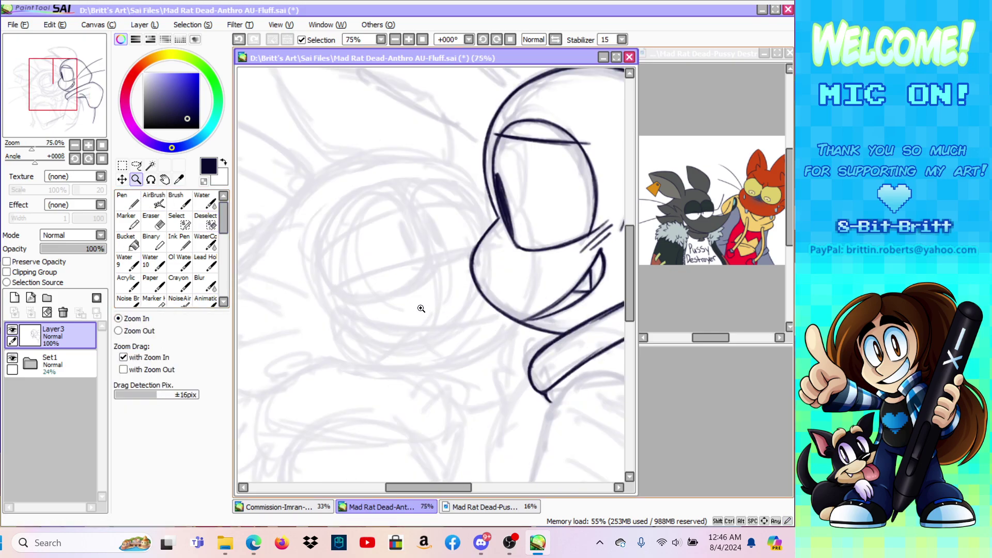
left_click(409, 296)
left_click(179, 200)
left_click(206, 301)
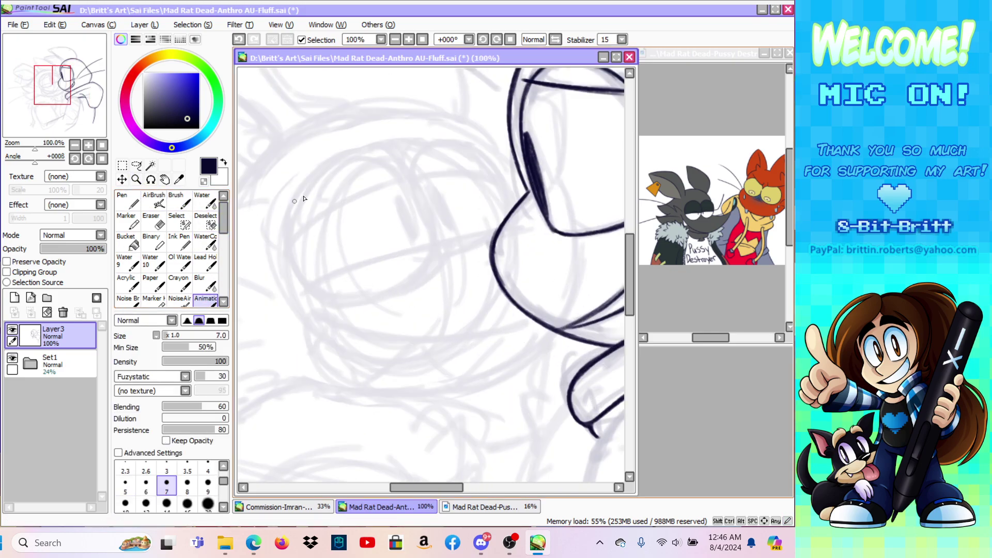
mouse_move(316, 291)
left_mouse_down()
mouse_move(286, 249)
mouse_move(288, 211)
left_mouse_up()
mouse_move(302, 281)
left_mouse_down()
mouse_move(285, 234)
mouse_move(295, 256)
mouse_move(302, 183)
left_mouse_up()
mouse_move(290, 252)
left_mouse_down()
mouse_move(329, 159)
mouse_move(290, 226)
mouse_move(298, 192)
mouse_move(353, 153)
left_mouse_up()
mouse_move(290, 207)
left_mouse_down()
mouse_move(336, 158)
mouse_move(331, 170)
mouse_move(360, 151)
left_mouse_up()
mouse_move(315, 171)
left_mouse_down()
mouse_move(371, 154)
mouse_move(396, 169)
left_mouse_up()
left_click_drag(342, 155, 410, 180)
Step: Ink the inner side of the near eye, joining it to the rounded top
left_click(556, 40)
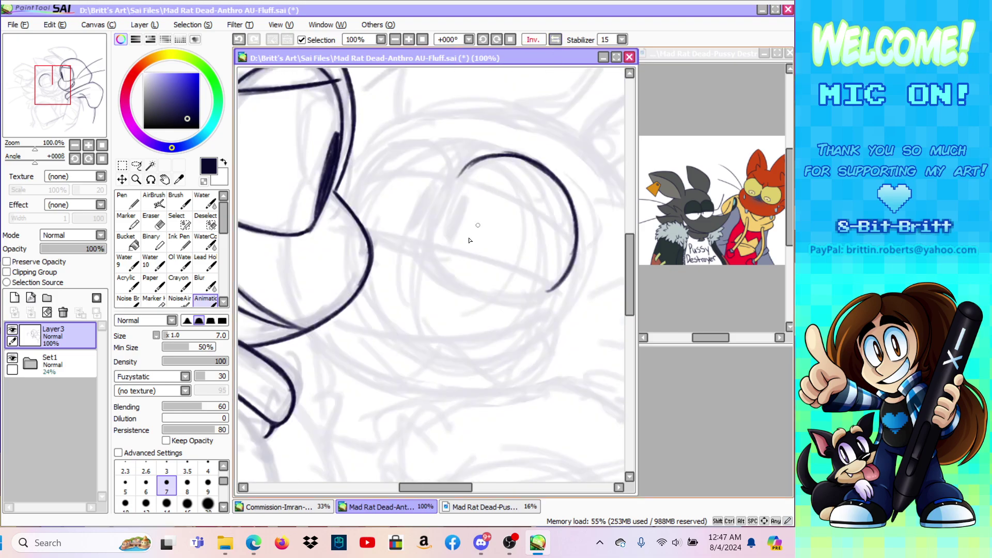
mouse_move(438, 255)
left_mouse_down()
mouse_move(436, 217)
mouse_move(452, 181)
mouse_move(470, 173)
left_mouse_up()
mouse_move(436, 235)
left_mouse_down()
mouse_move(474, 168)
mouse_move(454, 181)
mouse_move(535, 155)
left_mouse_up()
Step: Ink the far eye's rounded top and outer side beside the hooded character's snout, and set the Eraser to size 40 for line cleanup
left_click(555, 40)
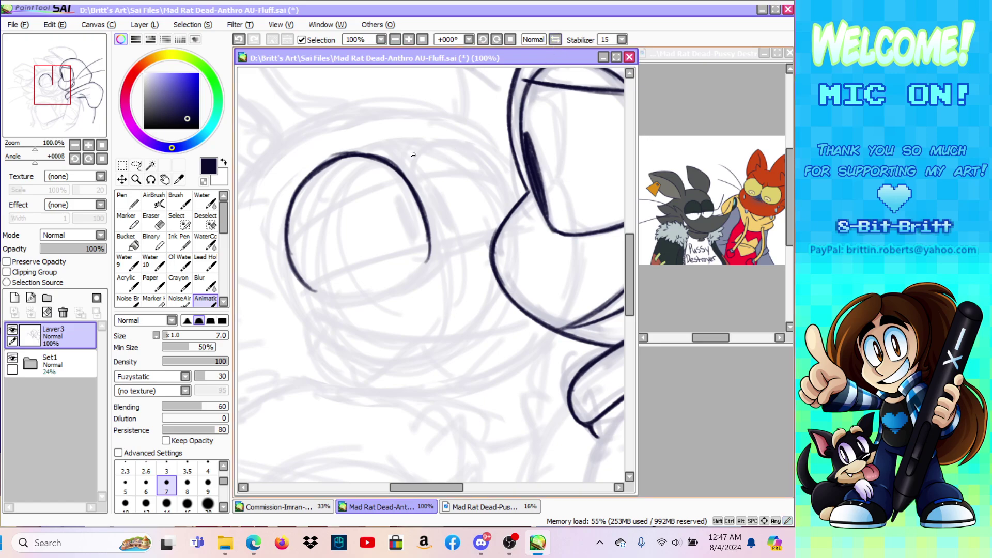
mouse_move(413, 184)
left_mouse_down()
mouse_move(410, 163)
mouse_move(423, 161)
mouse_move(407, 177)
mouse_move(484, 142)
left_mouse_up()
left_click(556, 40)
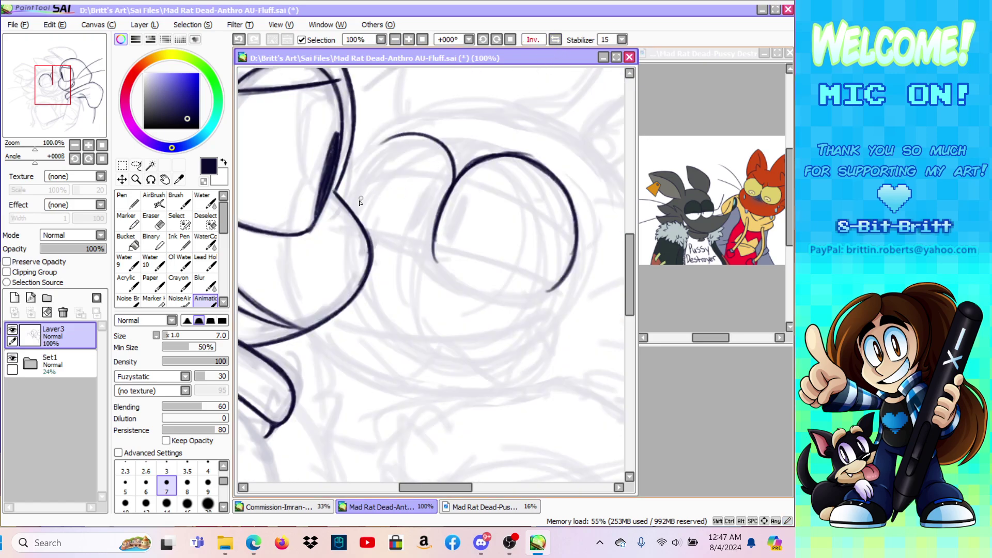
mouse_move(350, 210)
left_mouse_down()
mouse_move(356, 173)
mouse_move(386, 140)
left_mouse_up()
left_click(153, 223)
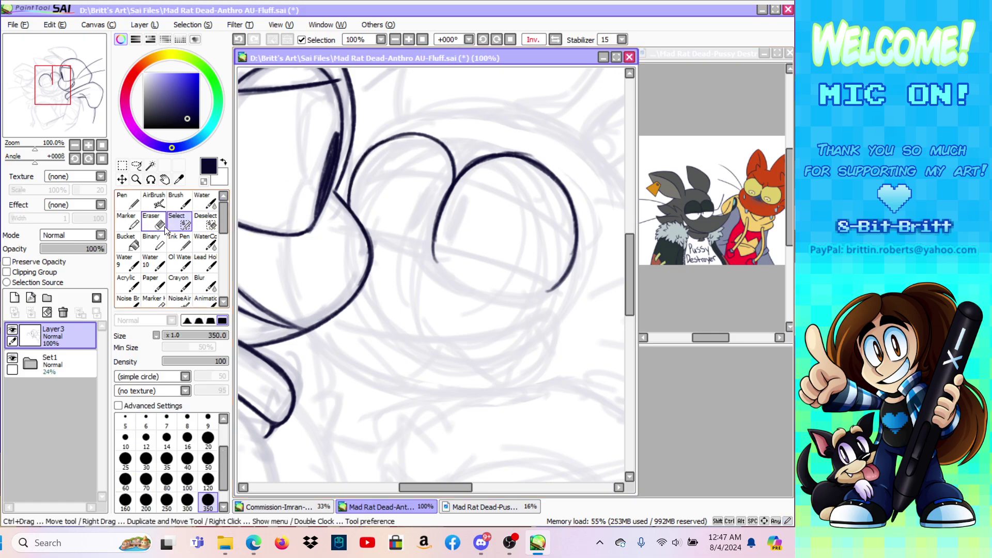
left_click(187, 443)
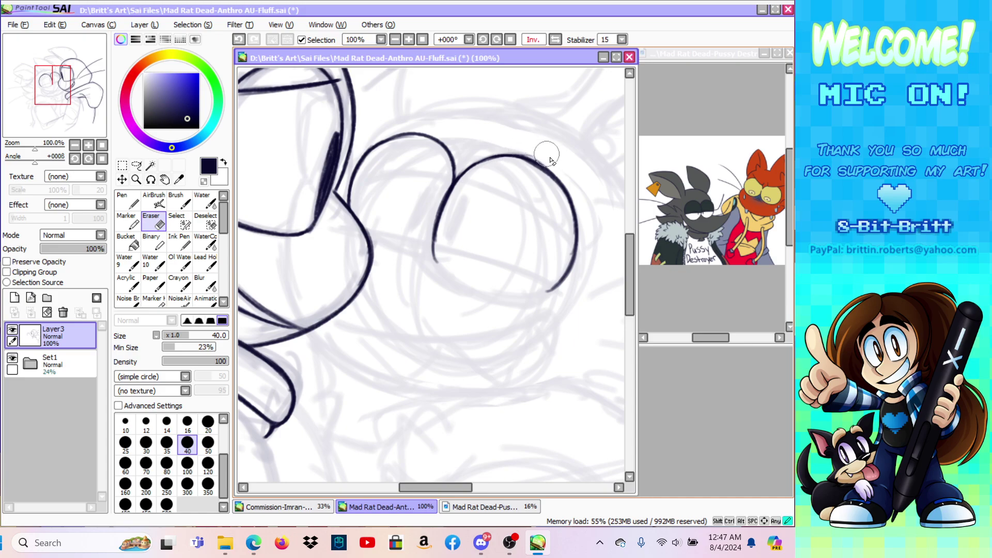
left_click(557, 40)
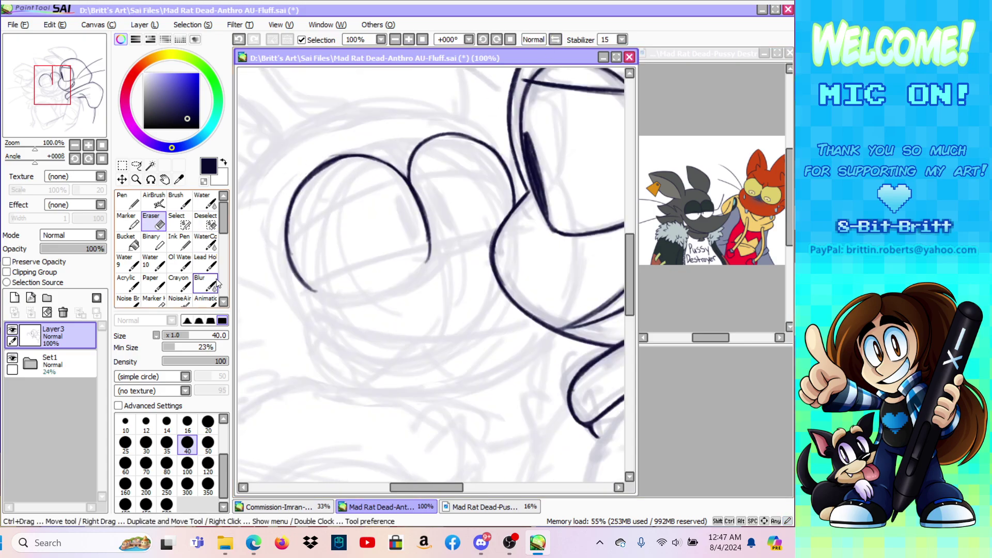
Step: Ink the lower edge of the far eye between the near eye and the hooded character's snout
left_click(212, 297)
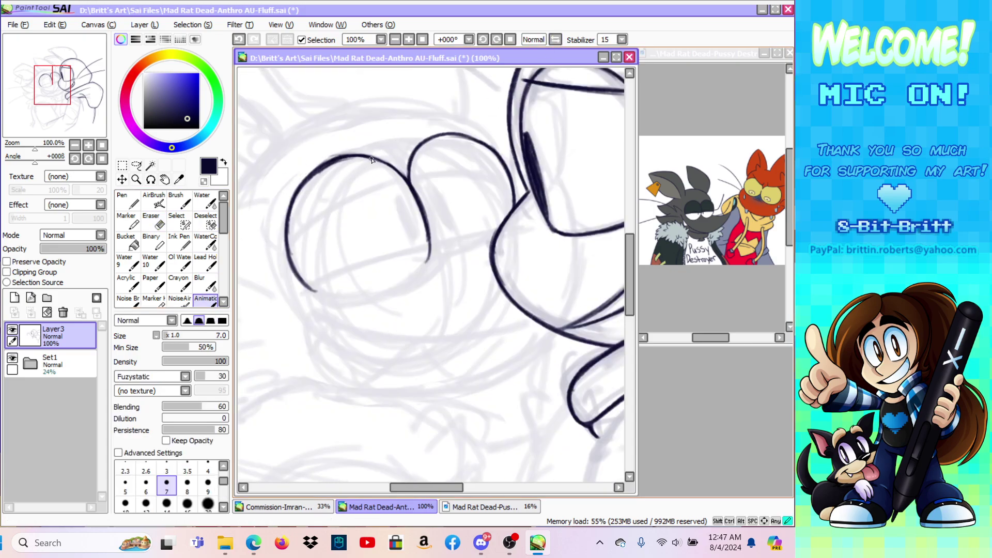
left_click_drag(452, 254, 494, 236)
mouse_move(452, 254)
left_mouse_down()
mouse_move(496, 234)
mouse_move(459, 254)
left_mouse_up()
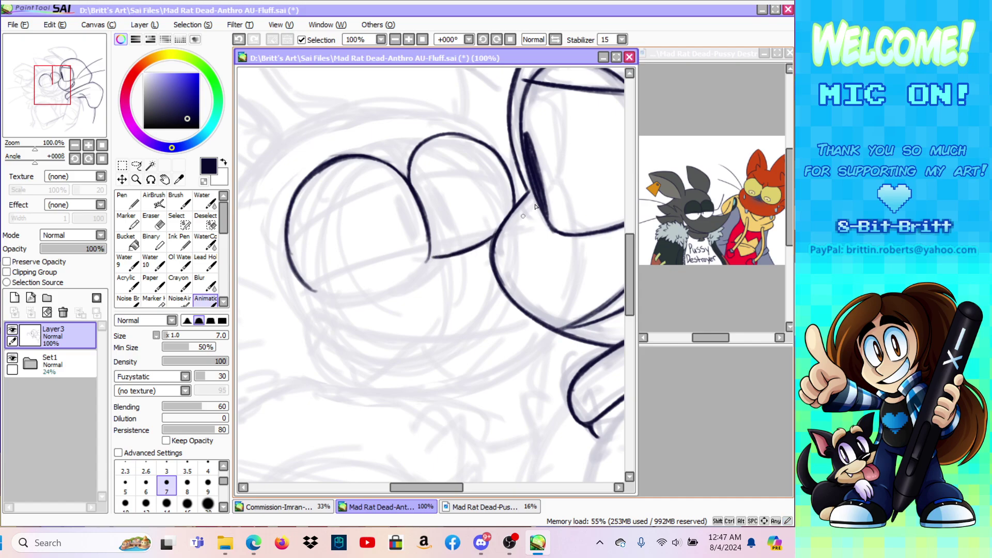
Step: Ink a thick, slanted eyelid line across the near eye, rising toward the point where both eyes meet
mouse_move(289, 248)
left_mouse_down()
mouse_move(335, 207)
mouse_move(401, 180)
left_mouse_up()
left_click_drag(320, 217, 408, 179)
left_click_drag(289, 246, 378, 187)
left_click_drag(305, 230, 397, 181)
left_click_drag(342, 205, 401, 183)
Step: Ink a thick, slightly arched eyelid line across the far eye, redoing the first strokes
left_click(556, 40)
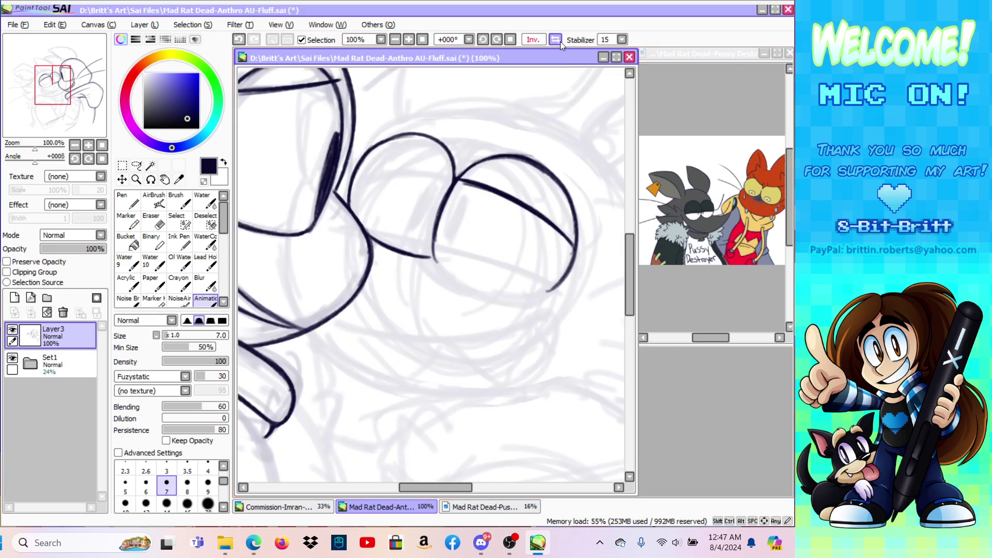
mouse_move(351, 185)
left_mouse_down()
mouse_move(398, 173)
mouse_move(448, 177)
left_mouse_up()
left_click_drag(385, 181, 456, 179)
left_click_drag(348, 188, 413, 171)
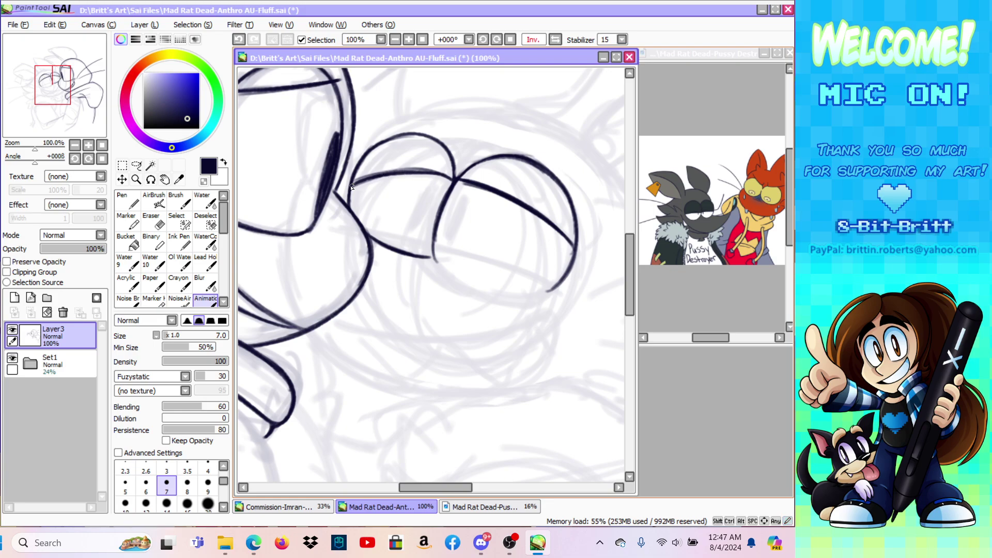
left_click(239, 39)
left_click(237, 40)
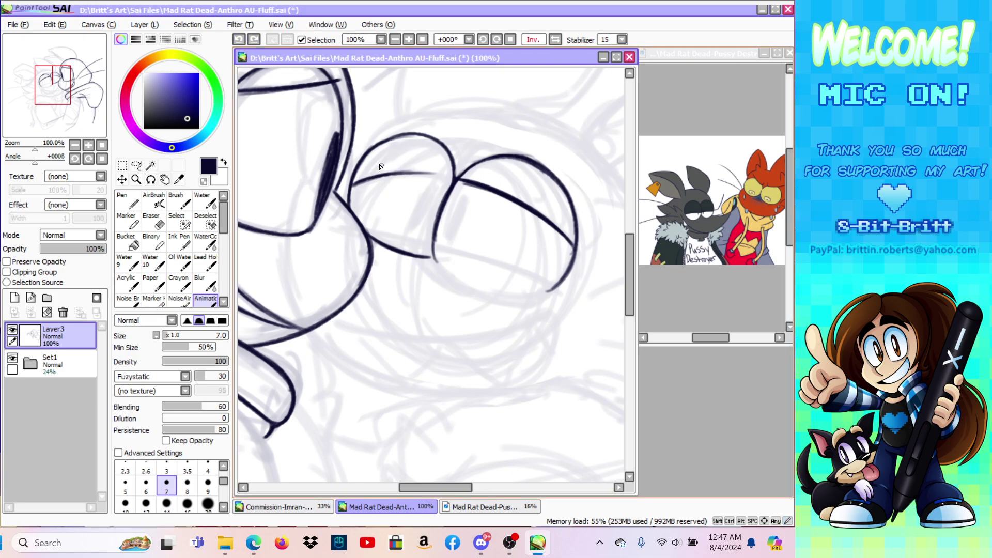
mouse_move(350, 185)
left_mouse_down()
mouse_move(406, 173)
mouse_move(454, 181)
left_mouse_up()
left_click_drag(394, 175, 450, 179)
mouse_move(353, 185)
left_mouse_down()
mouse_move(416, 174)
mouse_move(455, 181)
left_mouse_up()
mouse_move(349, 186)
left_mouse_down()
mouse_move(379, 173)
mouse_move(408, 180)
mouse_move(401, 185)
mouse_move(481, 177)
left_mouse_up()
left_click(555, 40)
left_click(238, 40)
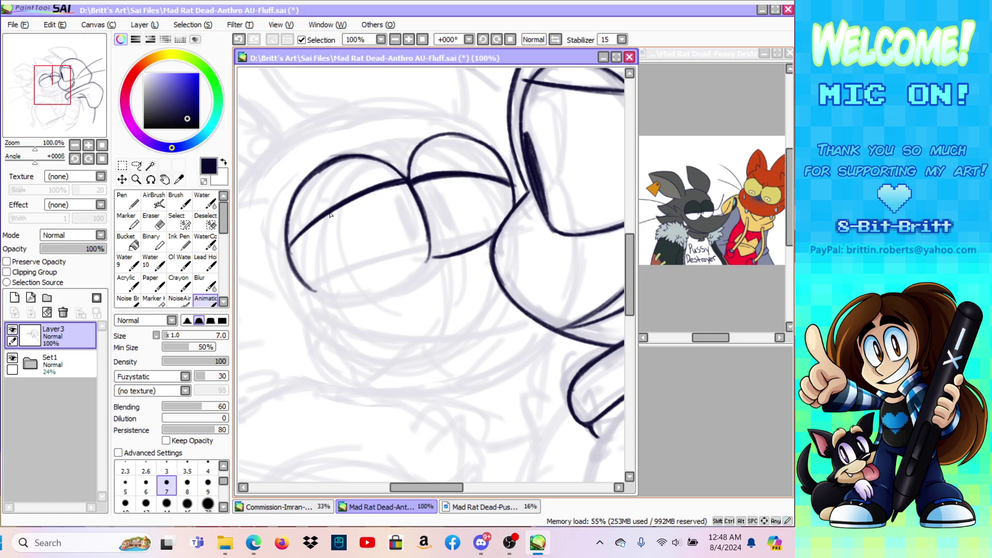
Step: Thicken the near eye's slanted eyelid line from its outer edge up to the point where both eyes meet
mouse_move(289, 252)
left_mouse_down()
mouse_move(331, 211)
mouse_move(399, 185)
left_mouse_up()
left_click_drag(329, 215, 409, 182)
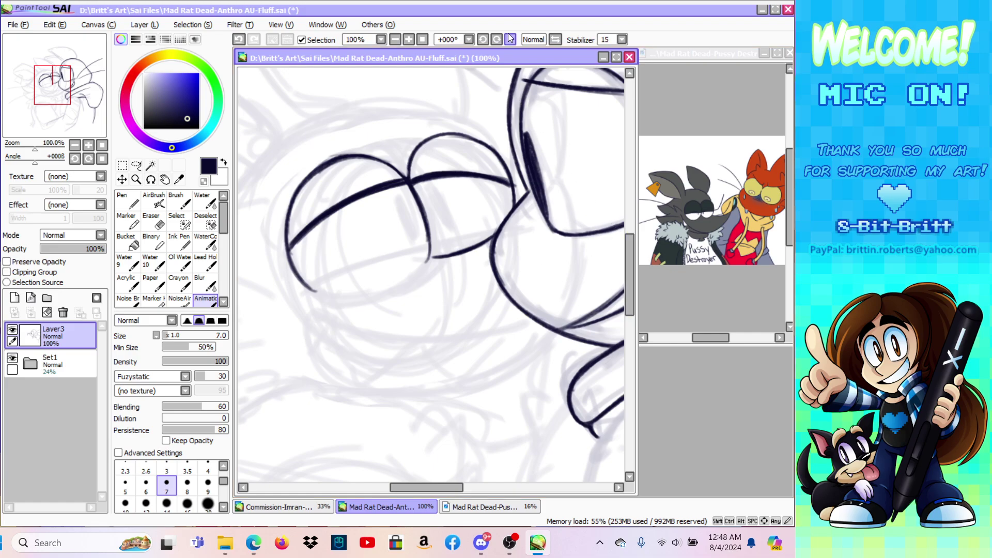
Step: Ink the long curved lower edge of the face, sweeping from the underside of the hooded character's snout to below the near eye
left_click(555, 39)
left_click(150, 179)
left_click_drag(367, 218, 465, 197)
left_click(206, 283)
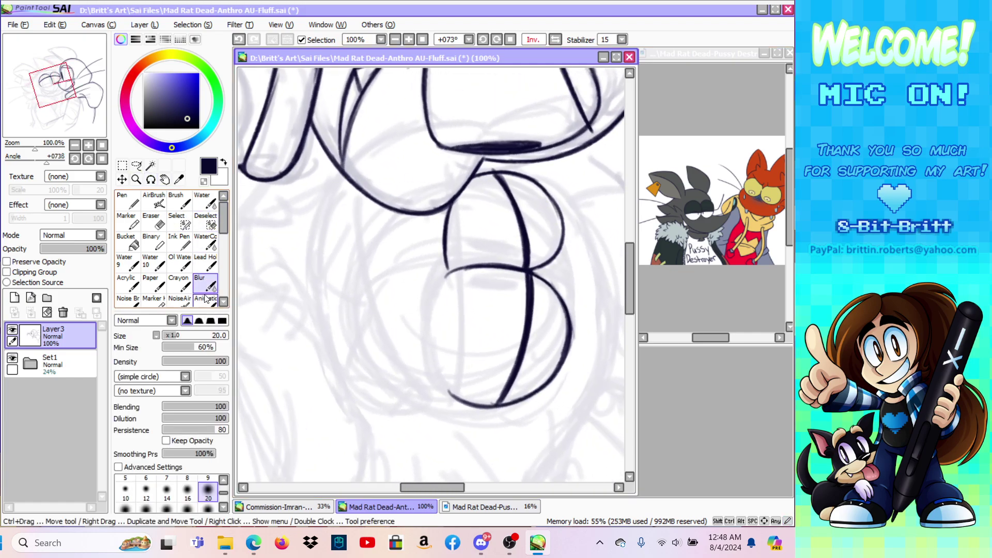
left_click(206, 300)
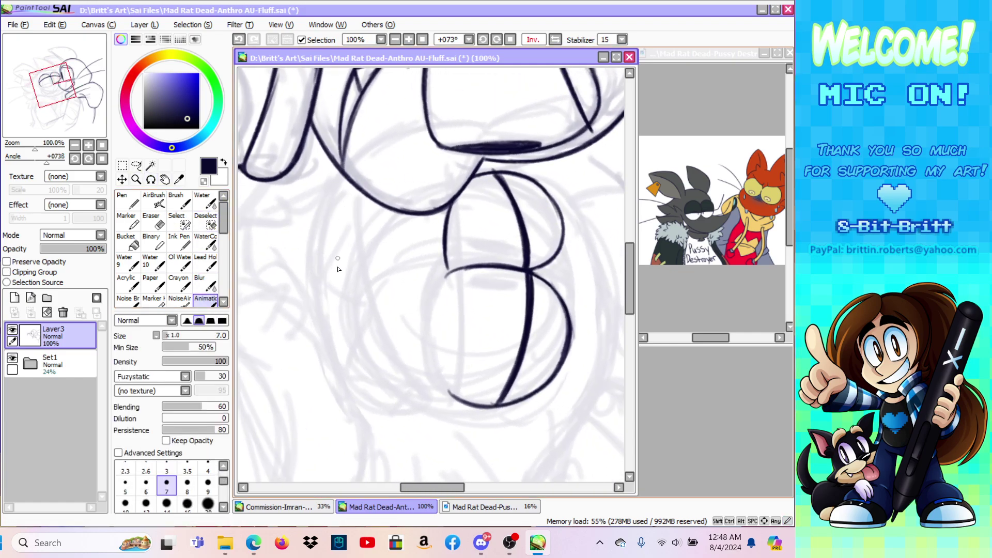
mouse_move(319, 338)
left_mouse_down()
mouse_move(308, 264)
mouse_move(319, 204)
left_mouse_up()
mouse_move(317, 329)
left_mouse_down()
mouse_move(311, 298)
mouse_move(324, 191)
left_mouse_up()
left_click_drag(312, 306, 335, 173)
left_click_drag(310, 274, 338, 168)
left_click_drag(312, 237, 337, 169)
left_click_drag(318, 206, 339, 164)
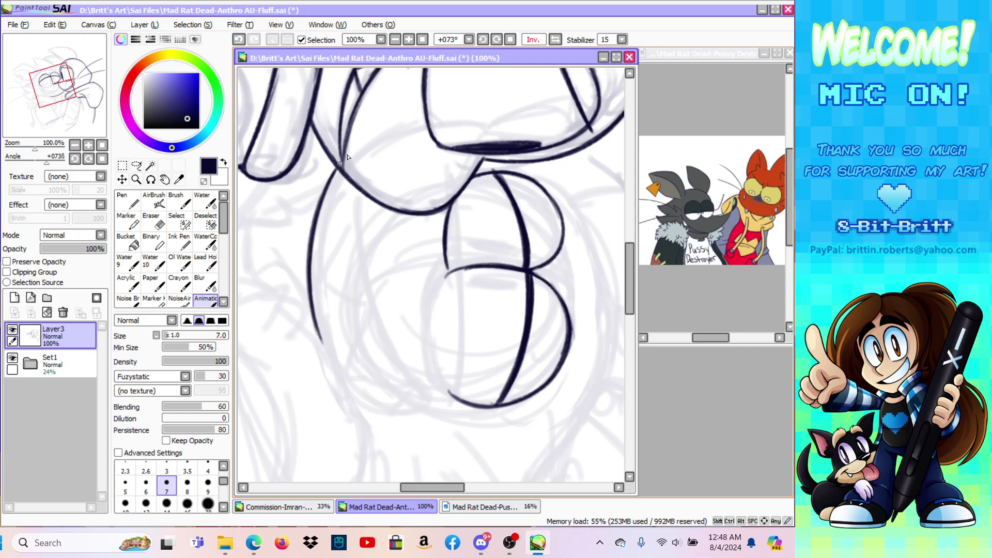
left_click(511, 41)
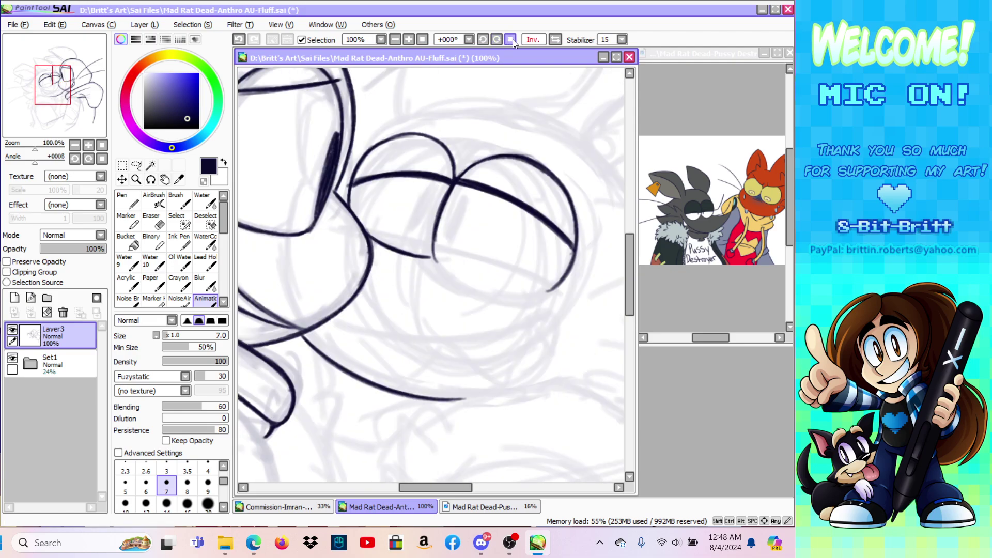
left_click(555, 40)
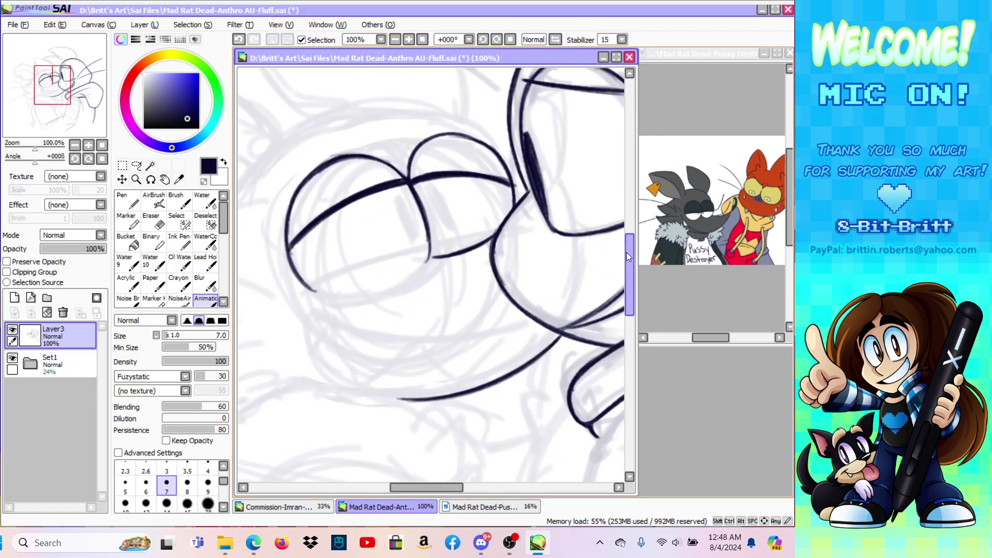
Step: Ink the near eye's rounded lower edge, joining its outer and inner sides, and clean up the corner beside the far eye
left_click_drag(625, 252, 632, 264)
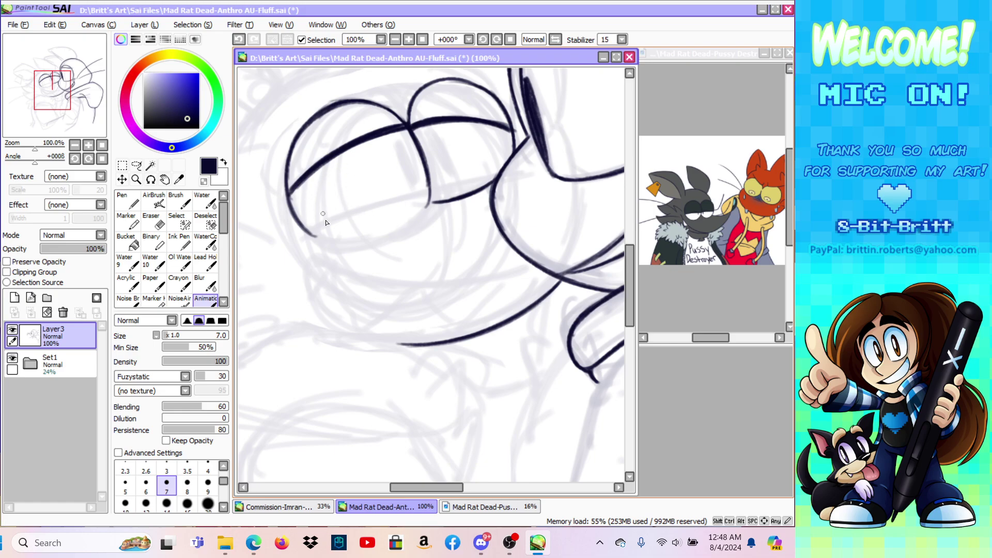
left_click_drag(304, 235, 333, 243)
mouse_move(303, 229)
left_mouse_down()
mouse_move(359, 241)
mouse_move(310, 234)
mouse_move(365, 240)
mouse_move(414, 222)
left_mouse_up()
mouse_move(361, 240)
left_mouse_down()
mouse_move(430, 212)
mouse_move(382, 234)
mouse_move(424, 212)
mouse_move(410, 222)
mouse_move(427, 190)
mouse_move(421, 209)
left_mouse_up()
left_click(151, 222)
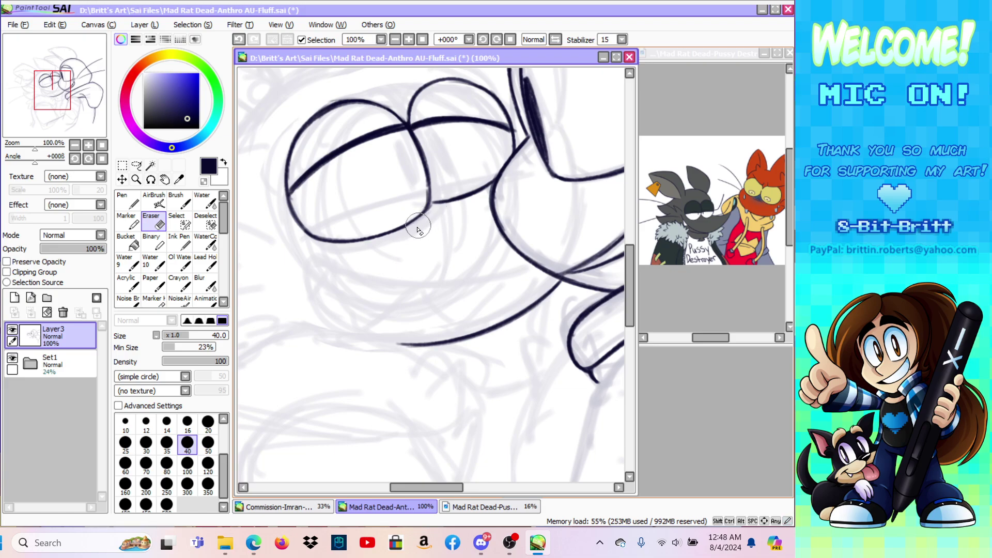
left_click(205, 300)
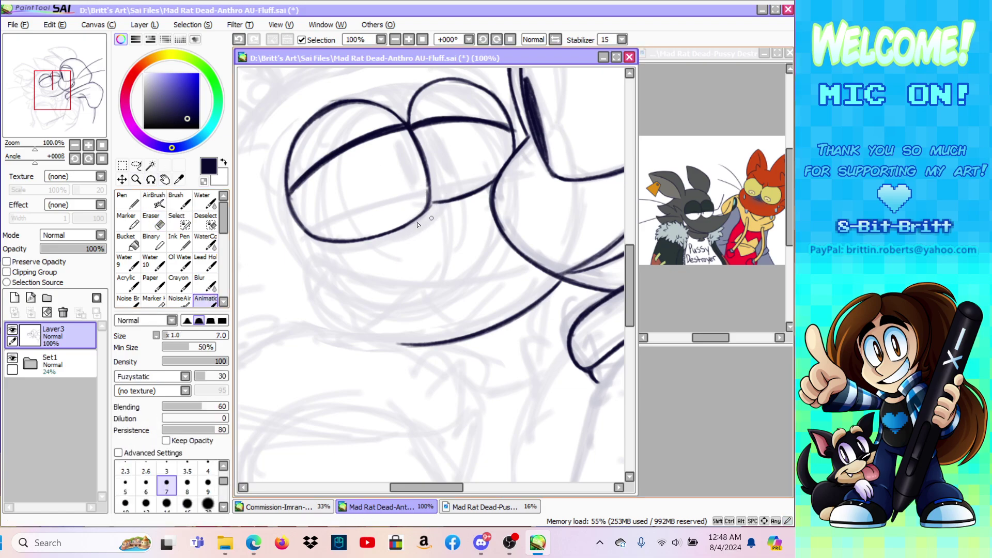
Step: Ink the lower edge of the left character's larger eye and fill in its narrow slit pupil on Layer3
left_click_drag(384, 234, 430, 204)
left_click_drag(399, 149, 415, 187)
left_click_drag(416, 188, 405, 151)
mouse_move(417, 189)
left_mouse_down()
mouse_move(399, 145)
mouse_move(415, 188)
left_mouse_up()
left_click_drag(403, 147, 408, 173)
Step: Draw a filled slit pupil by hand in the left character's smaller eye, beside the nose bridge
mouse_move(428, 143)
left_mouse_down()
mouse_move(440, 174)
mouse_move(427, 136)
left_mouse_up()
left_click_drag(427, 143, 432, 146)
left_click_drag(428, 135, 435, 150)
mouse_move(429, 135)
left_mouse_down()
mouse_move(448, 178)
mouse_move(434, 141)
left_mouse_up()
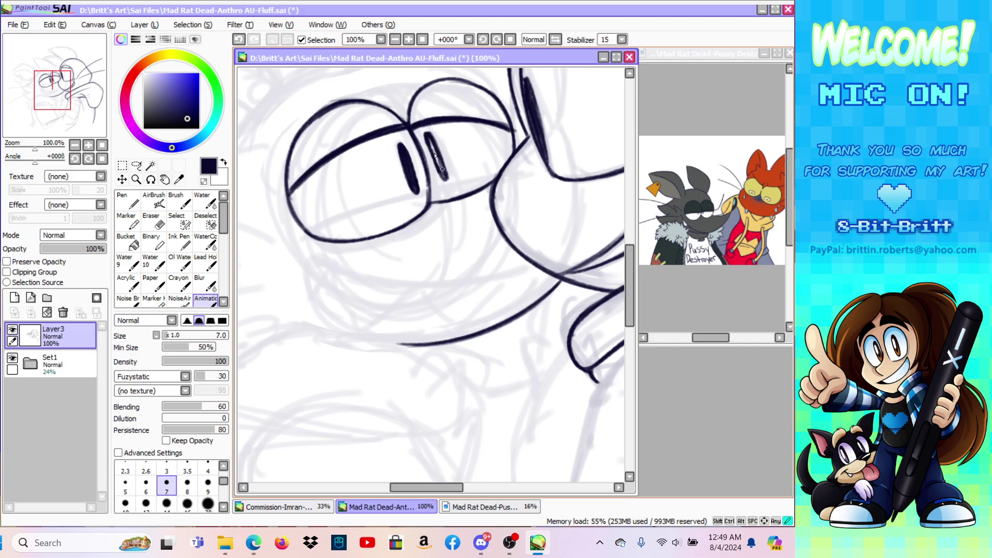
left_click_drag(446, 176, 445, 178)
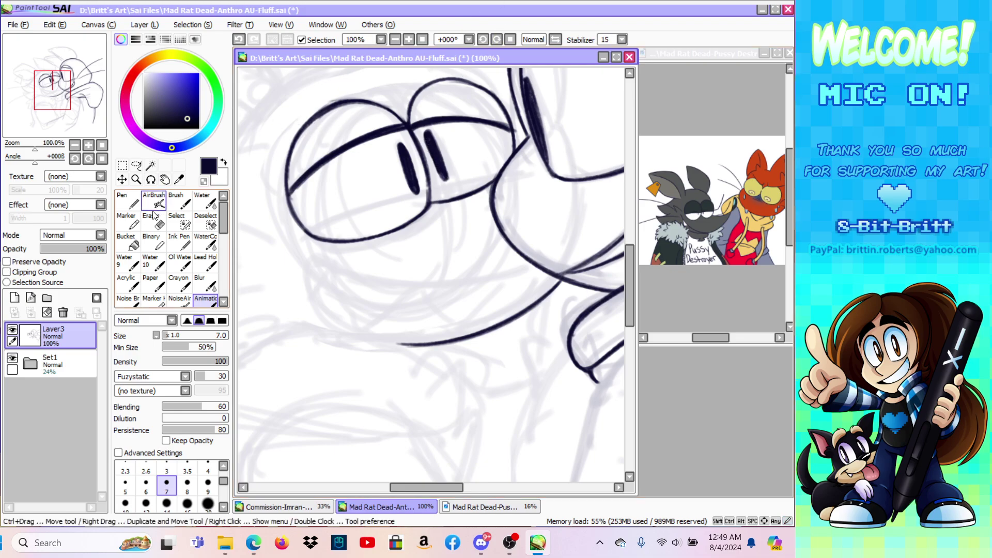
Step: Select the hand-drawn pupil in the smaller eye with the size 20 Select brush and cut it
left_click(179, 221)
left_click(176, 336)
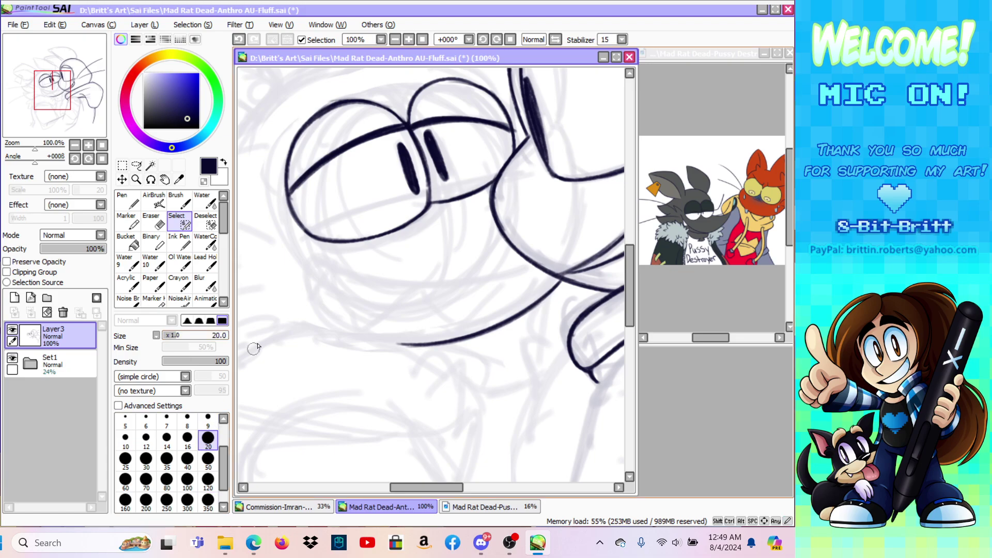
left_click_drag(427, 133, 451, 189)
left_click(54, 24)
left_click(64, 71)
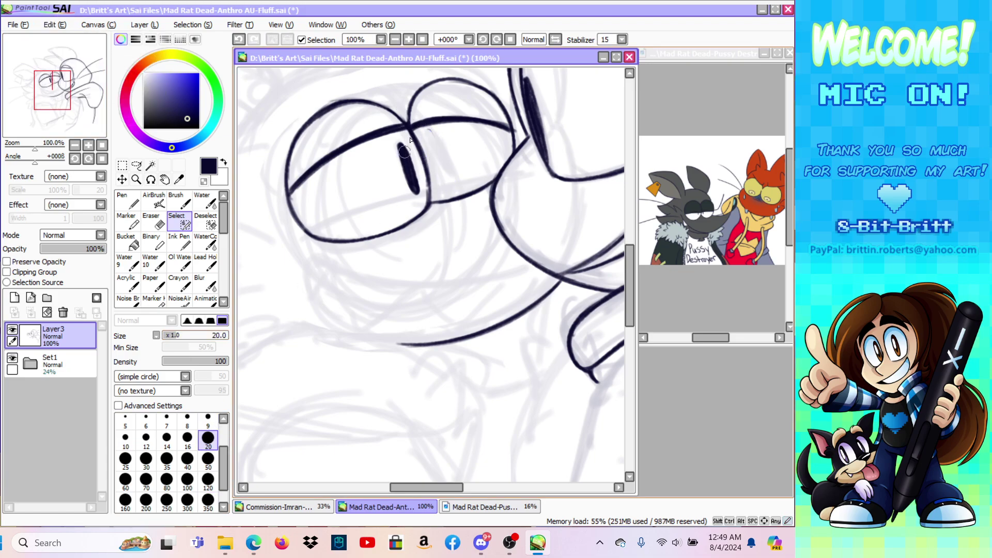
Step: Duplicate the larger eye's pupil, move the copy into the smaller eye and merge it into Layer3
mouse_move(402, 150)
left_mouse_down()
mouse_move(415, 196)
mouse_move(406, 151)
left_mouse_up()
left_click(53, 25)
left_click(66, 84)
left_click(58, 25)
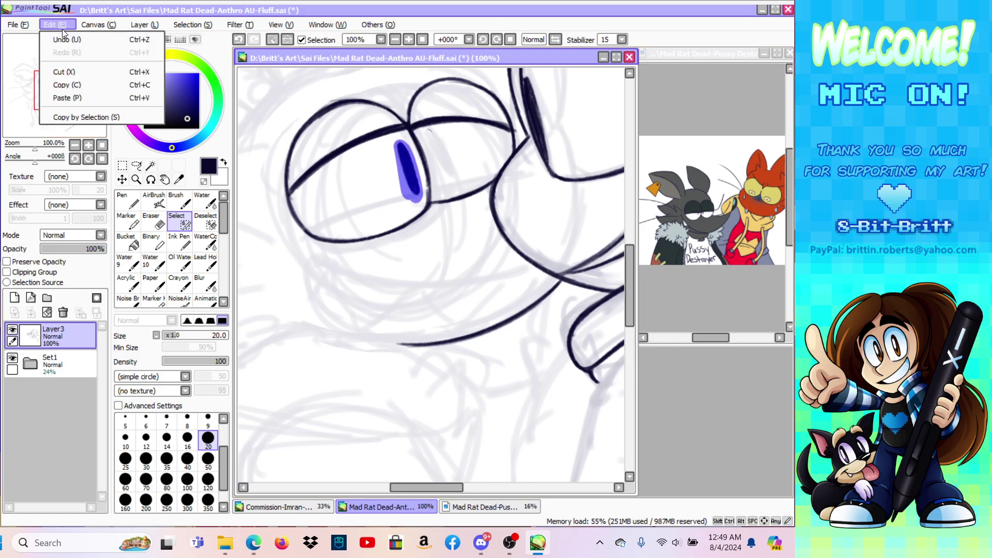
left_click(69, 97)
left_click(122, 179)
left_click_drag(410, 240, 441, 223)
left_click(149, 25)
left_click(155, 142)
key("ctrl+t")
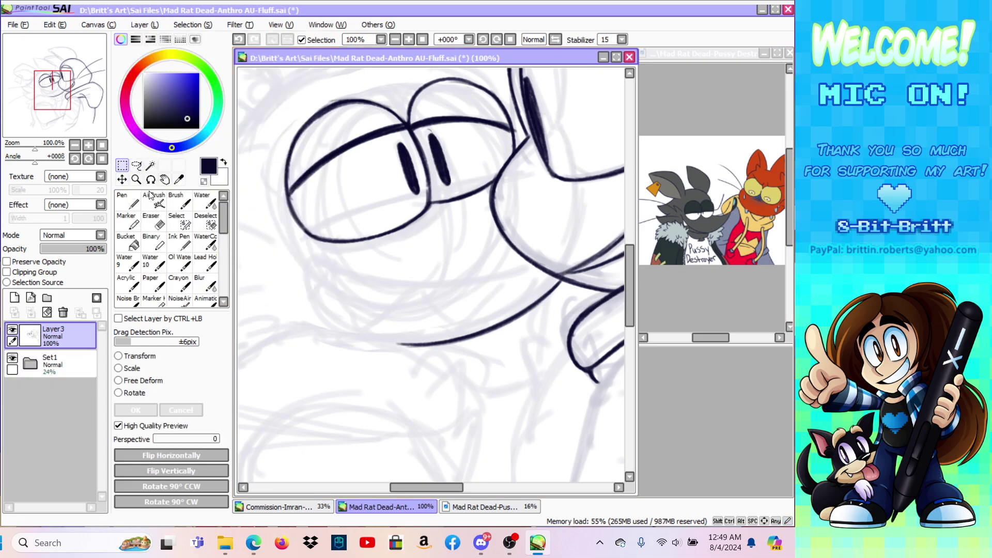
Step: Select both pupils of the left character, nudge them slightly up and to the left, and clear the selection
left_click(153, 221)
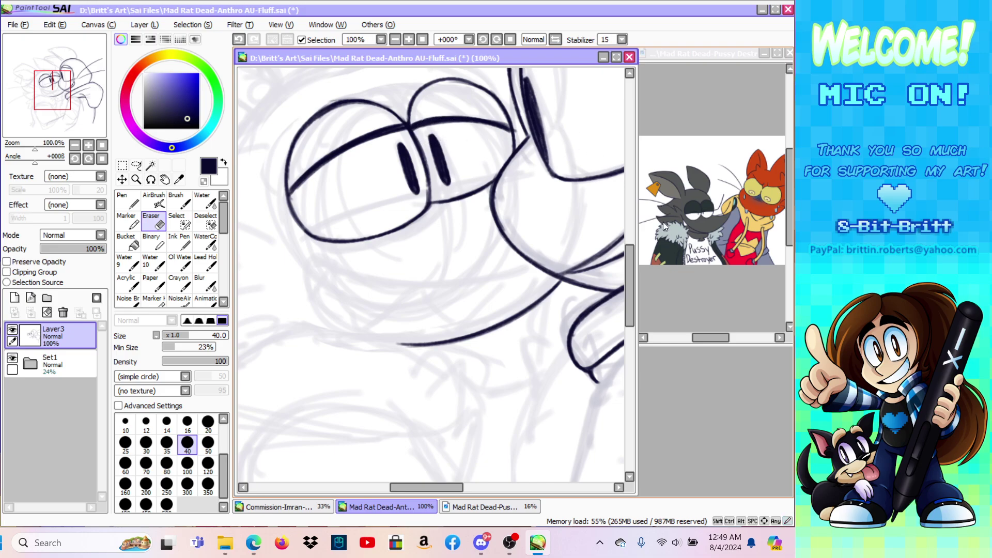
left_click_drag(634, 274, 630, 258)
left_click(178, 221)
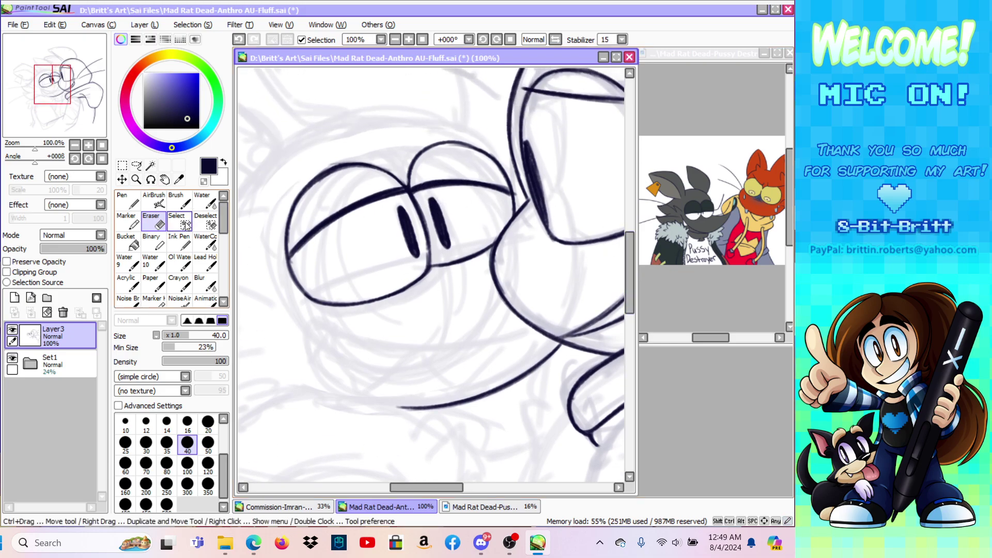
left_click_drag(401, 207, 418, 254)
left_click_drag(431, 197, 443, 245)
left_click_drag(395, 211, 399, 227)
key("ctrl")
mouse_move(471, 299)
left_mouse_down()
mouse_move(464, 282)
mouse_move(472, 290)
left_mouse_up()
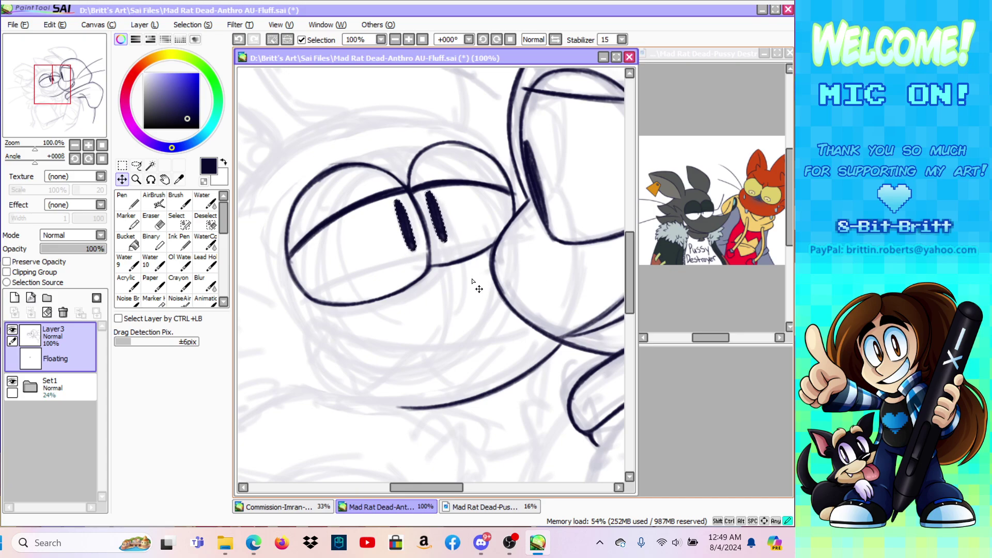
key("m")
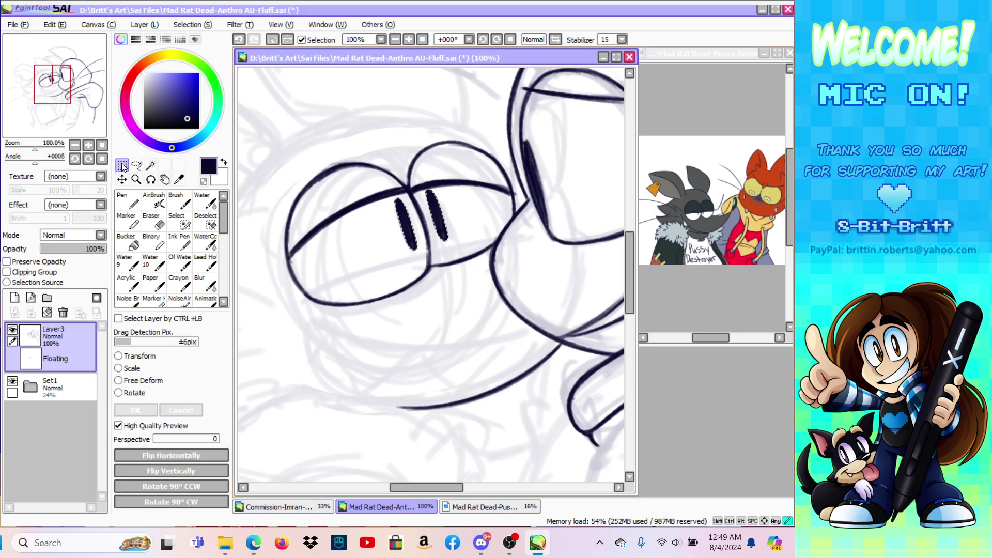
key("ctrl+d")
Step: Ink a slanted brow line with a small upward flick above the left character's larger eye using the size 7 Animation brush
key("ctrl+alt+space")
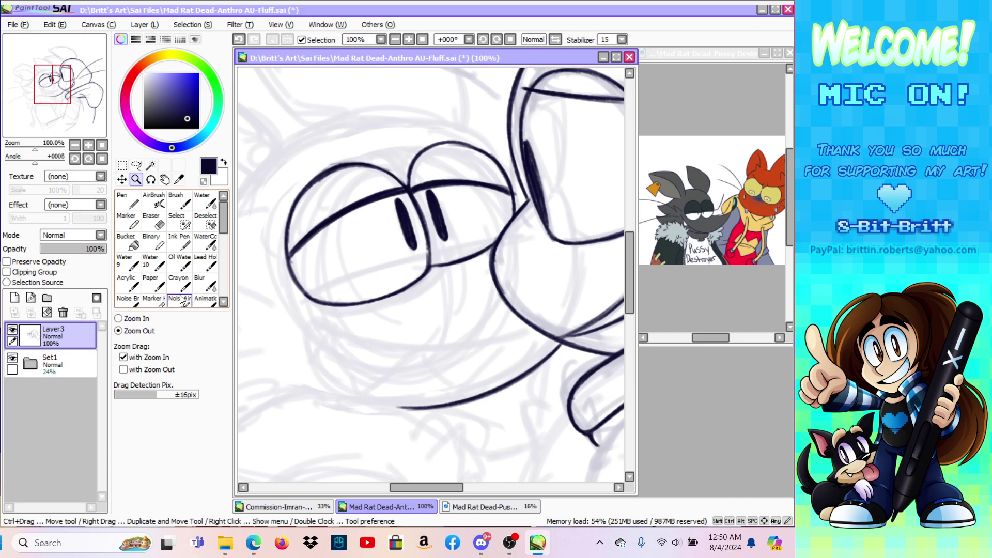
left_click(357, 227, "ctrl+alt")
left_click(365, 223)
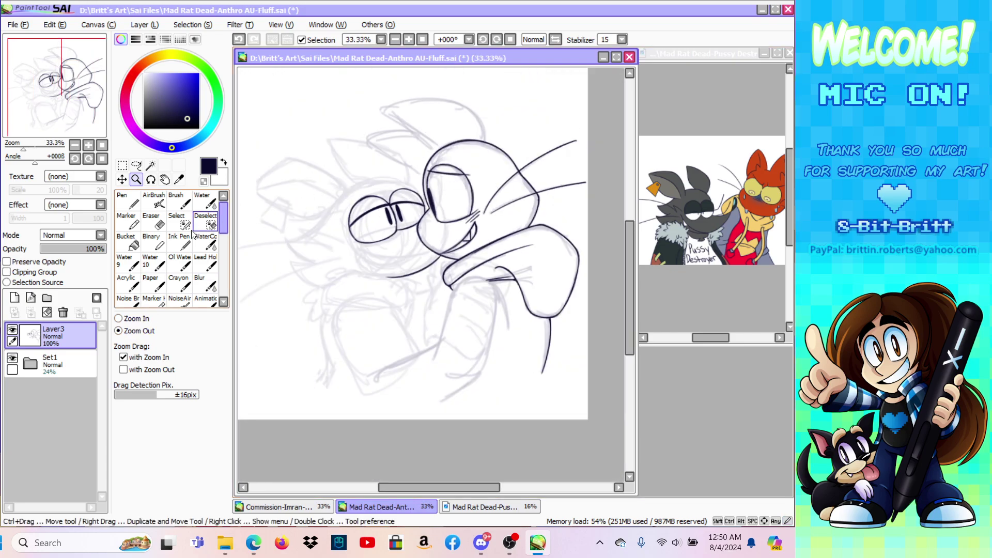
left_click(138, 319)
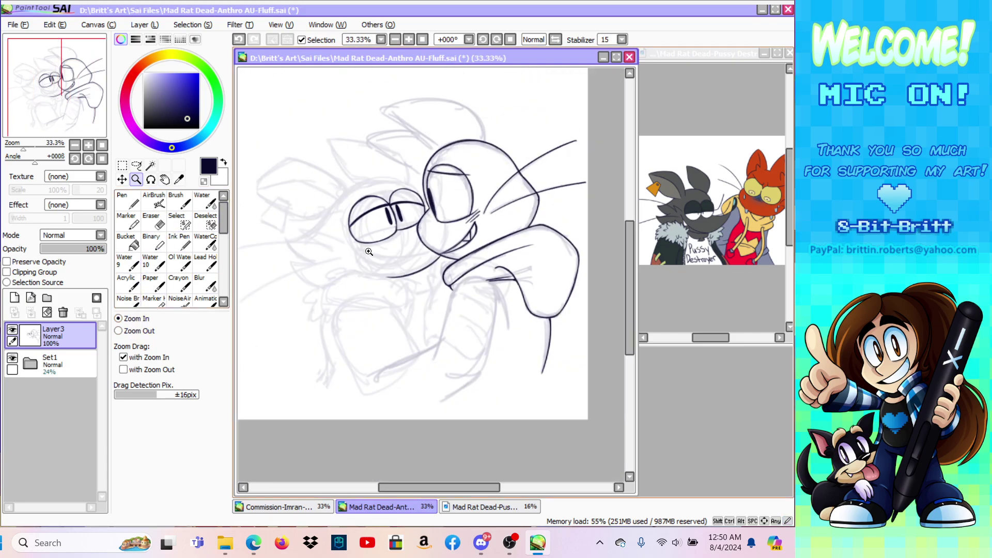
left_click(349, 258)
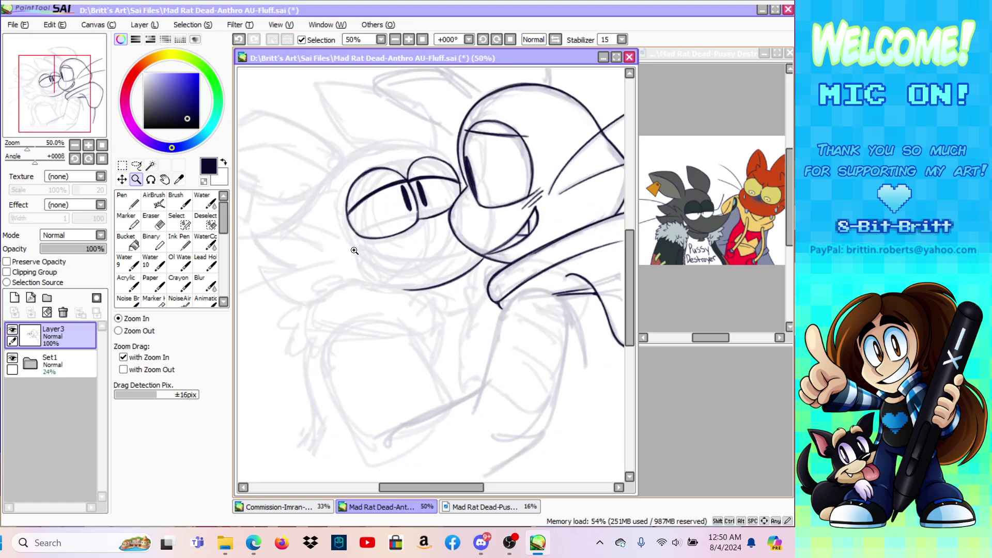
left_click(364, 228)
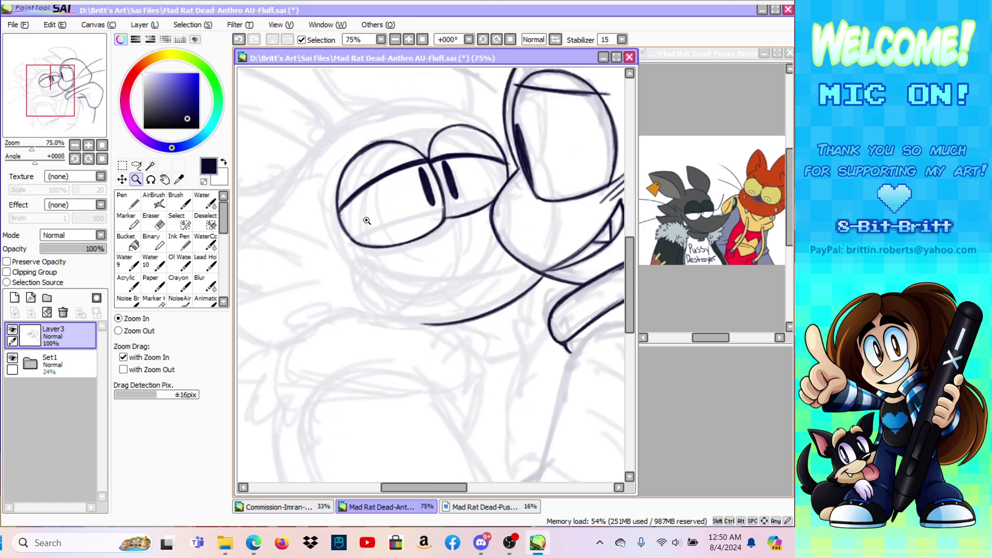
key("b")
left_click_drag(327, 180, 388, 146)
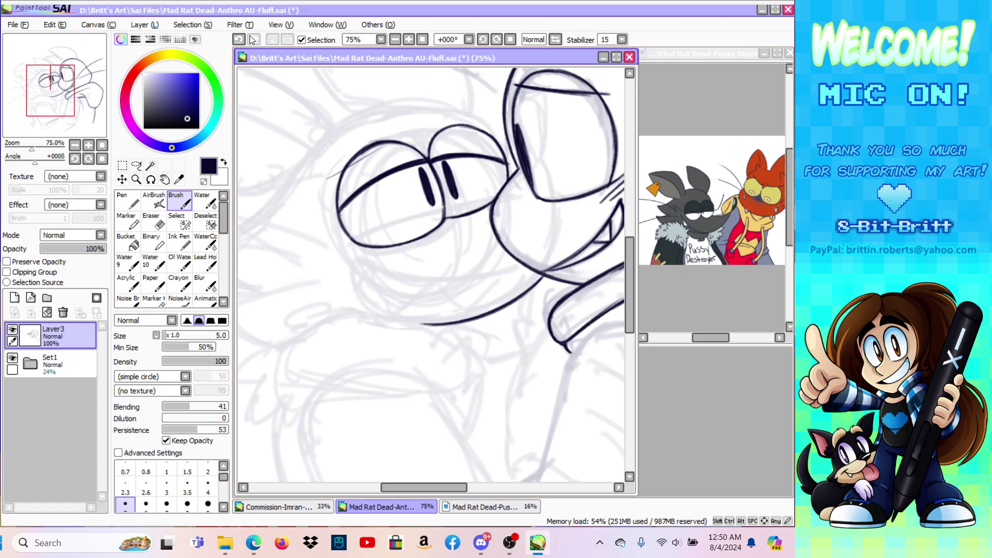
left_click(205, 300)
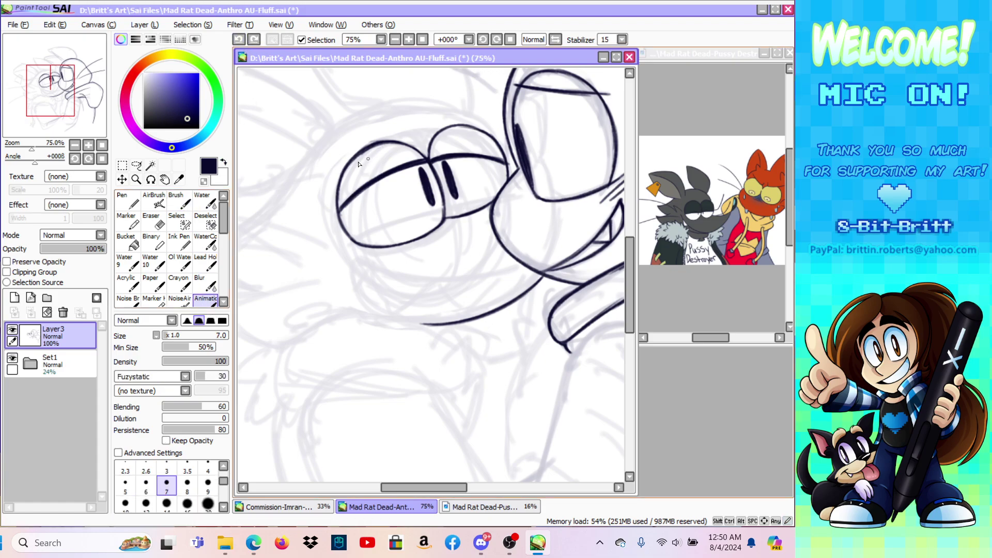
left_click_drag(326, 182, 388, 144)
mouse_move(348, 170)
left_mouse_down()
mouse_move(396, 137)
mouse_move(397, 126)
mouse_move(392, 139)
left_mouse_up()
left_click(153, 221)
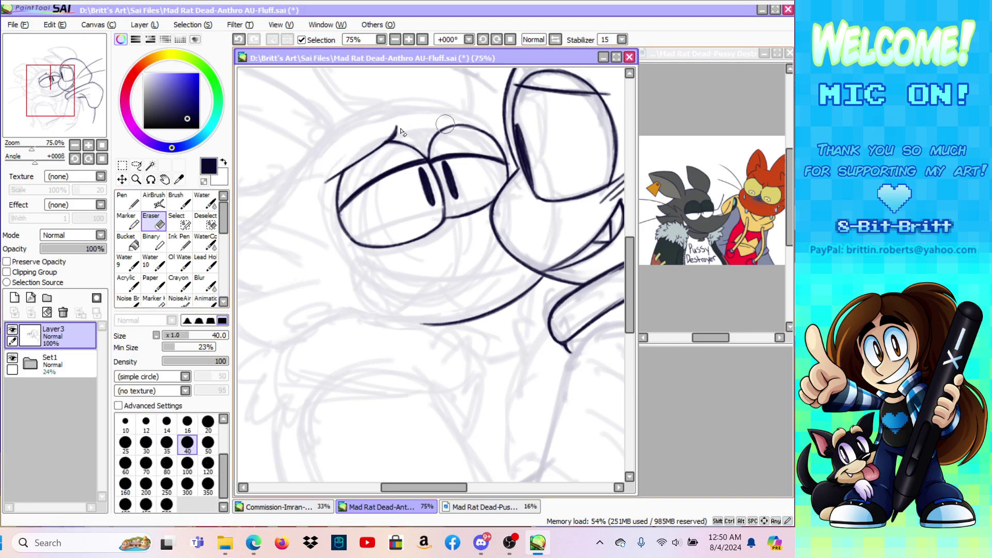
Step: Ink the upper line and rounded outer corner of the left character's open grin with the size 7 Animation brush
left_click(224, 302)
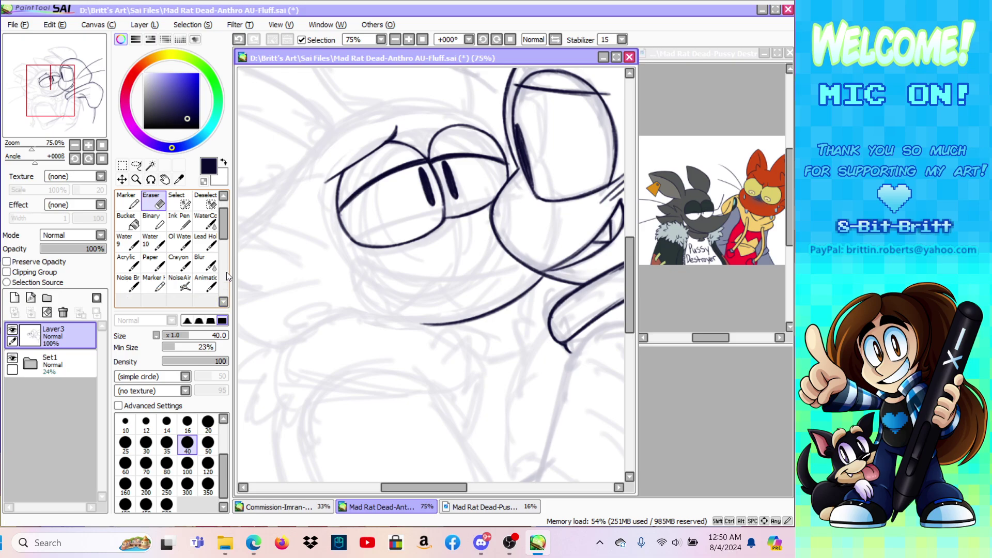
left_click(206, 283)
left_click_drag(630, 272, 631, 282)
left_click(555, 39)
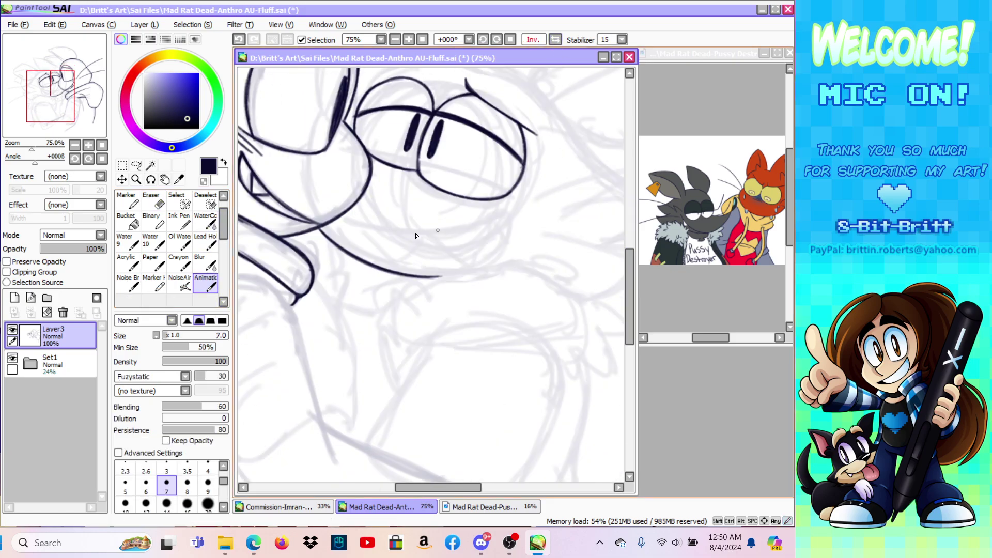
left_click_drag(335, 220, 427, 232)
left_click_drag(336, 221, 453, 230)
left_click_drag(363, 229, 483, 222)
mouse_move(408, 232)
left_mouse_down()
mouse_move(500, 213)
mouse_move(479, 221)
mouse_move(508, 217)
mouse_move(527, 230)
mouse_move(500, 212)
mouse_move(508, 243)
left_mouse_up()
mouse_move(504, 212)
left_mouse_down()
mouse_move(469, 271)
mouse_move(498, 258)
mouse_move(464, 270)
left_mouse_up()
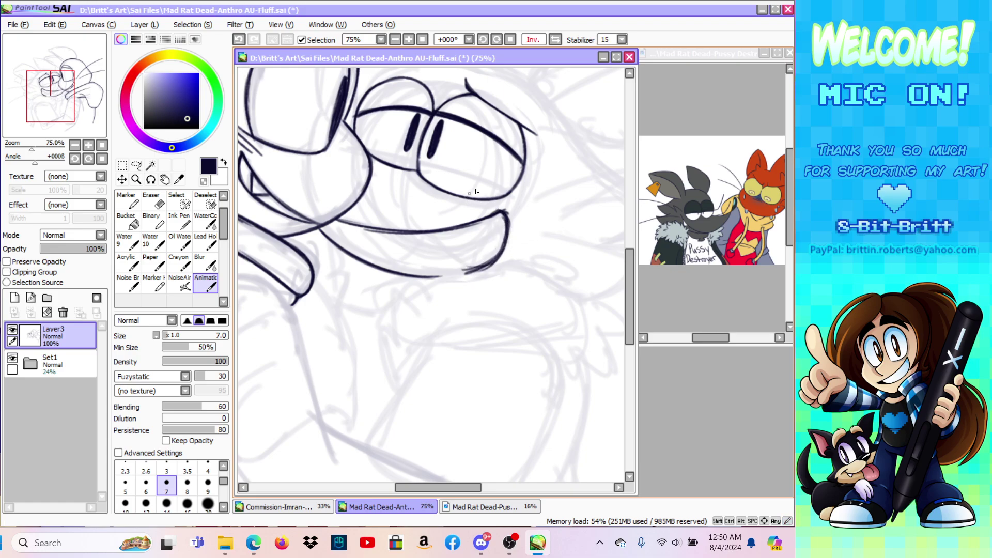
Step: Ink short horizontal crease lines under the larger eye and reinforce the upper line of the grin
key("e")
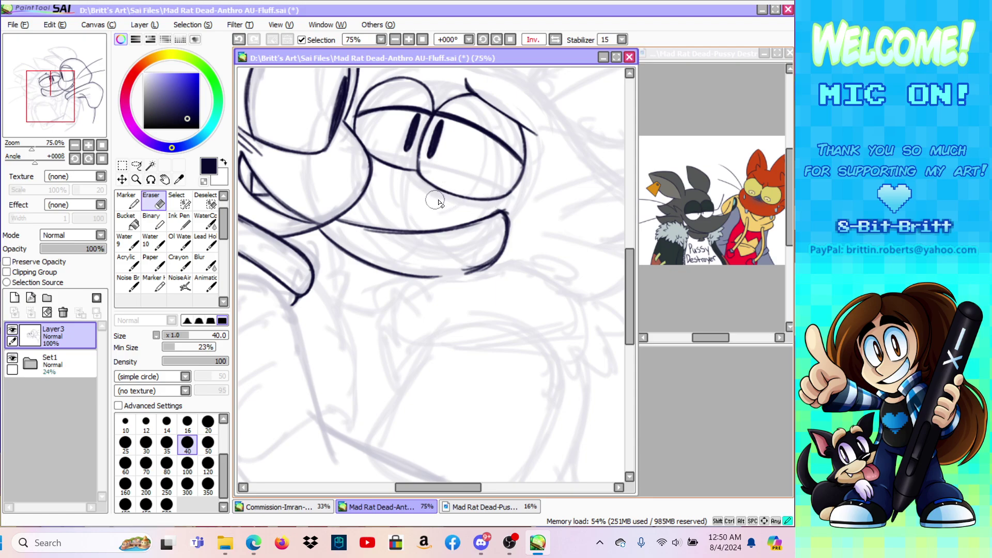
left_click(205, 283)
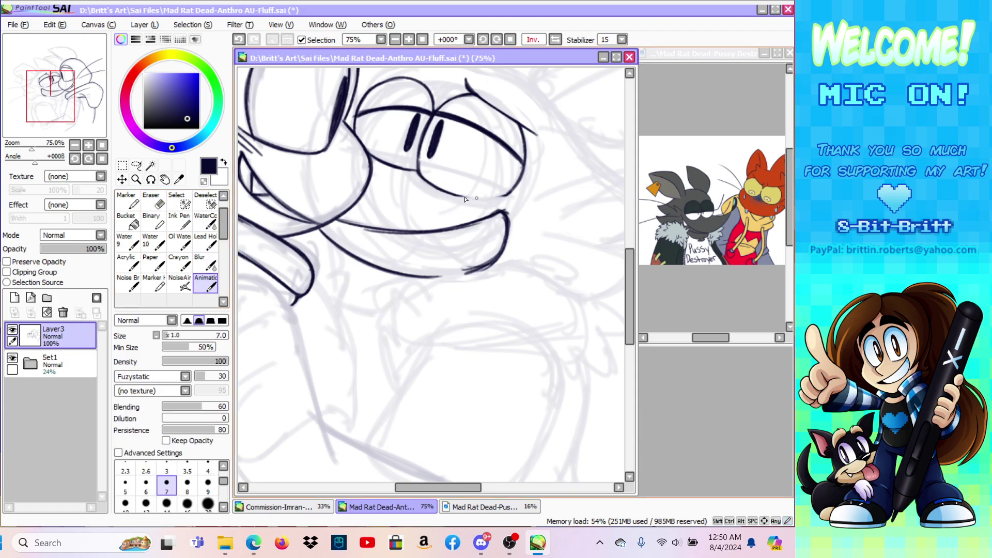
mouse_move(437, 199)
left_mouse_down()
mouse_move(525, 197)
mouse_move(531, 206)
left_mouse_up()
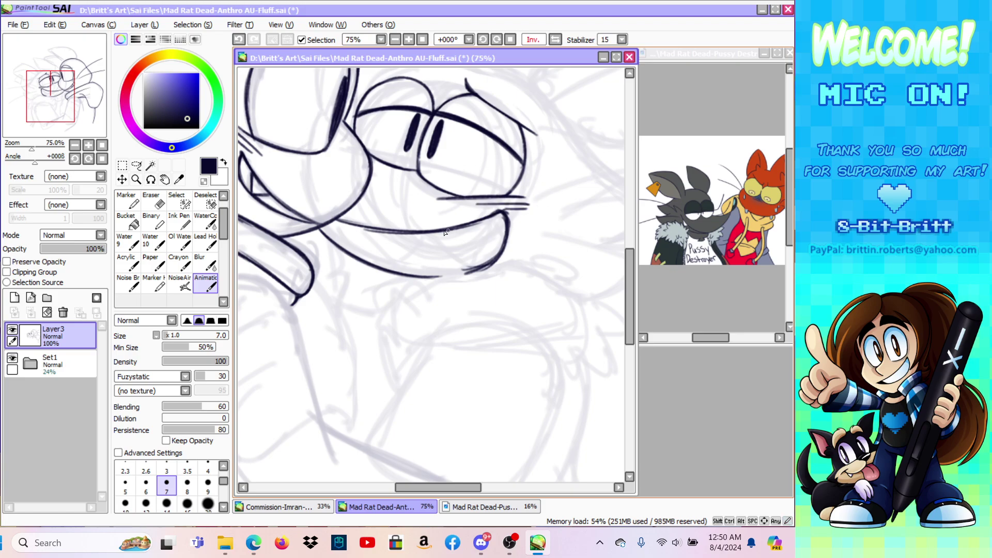
left_click_drag(461, 229, 484, 221)
Step: Thicken the outer corner of the grin, complete its lower line and draw pointed teeth inside the mouth
left_click(555, 39)
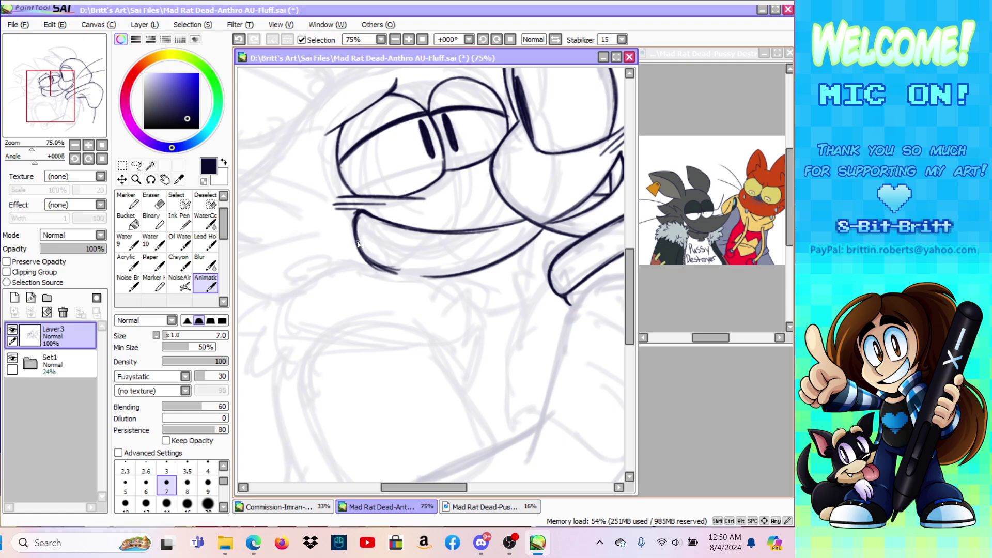
left_click_drag(358, 219, 360, 212)
mouse_move(381, 269)
left_mouse_down()
mouse_move(362, 221)
mouse_move(365, 250)
mouse_move(360, 212)
mouse_move(401, 265)
mouse_move(390, 270)
mouse_move(432, 231)
mouse_move(451, 274)
mouse_move(495, 247)
mouse_move(474, 270)
mouse_move(501, 229)
mouse_move(477, 268)
mouse_move(500, 228)
mouse_move(512, 243)
mouse_move(503, 225)
mouse_move(518, 250)
left_mouse_up()
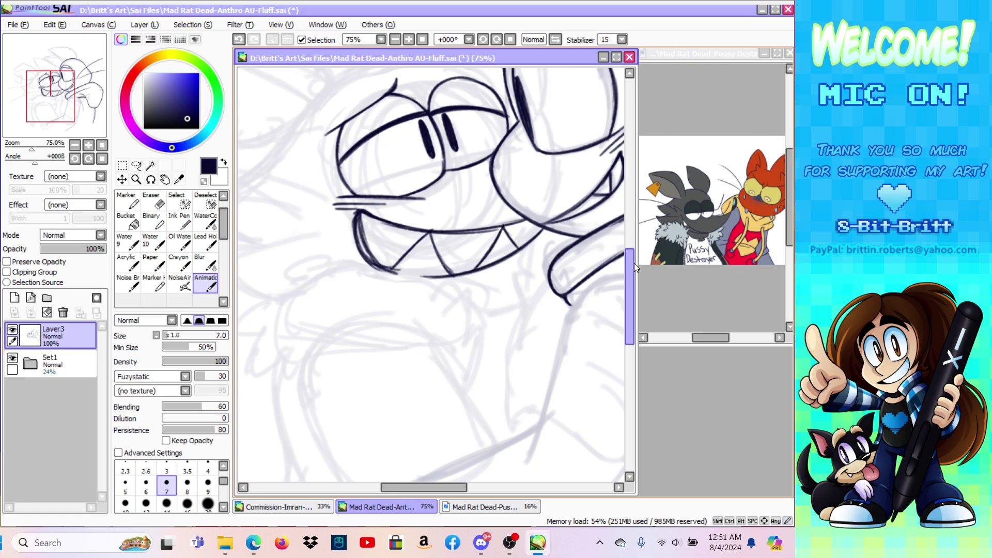
Step: Select the grin with the size 40 Select brush and Free Deform it so its inner end slopes down and narrows
scroll(632, 269, "up", 4)
scroll(632, 253, "down", 2)
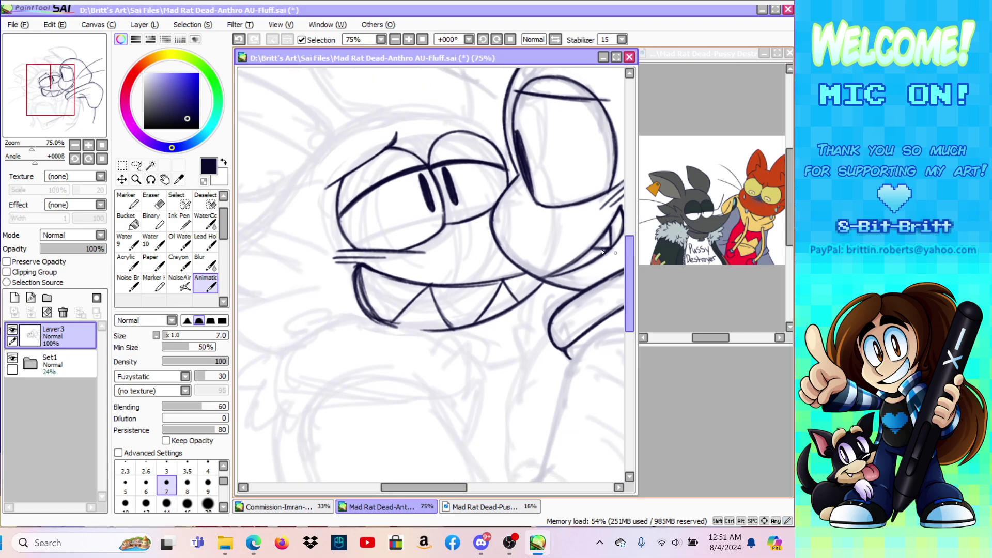
left_click(182, 204)
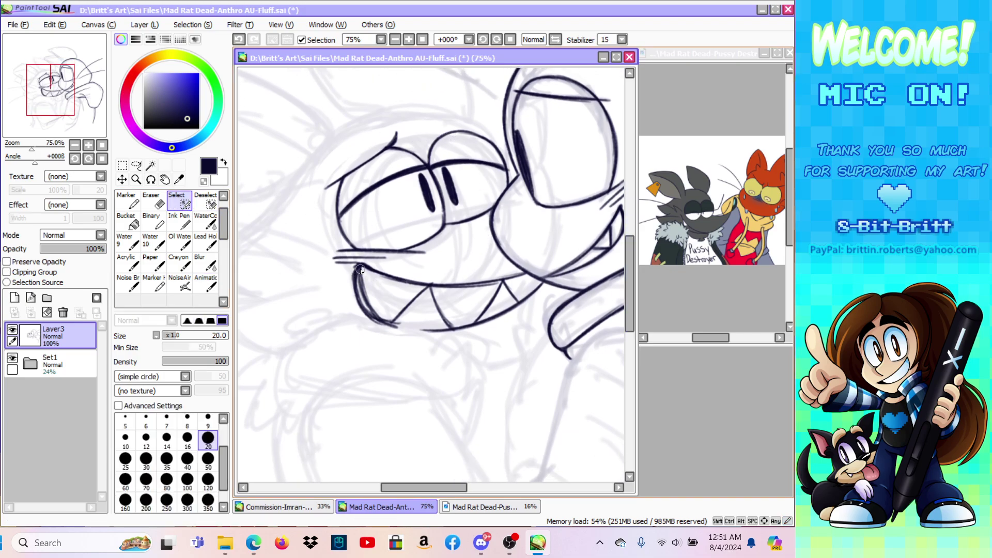
left_click(187, 458)
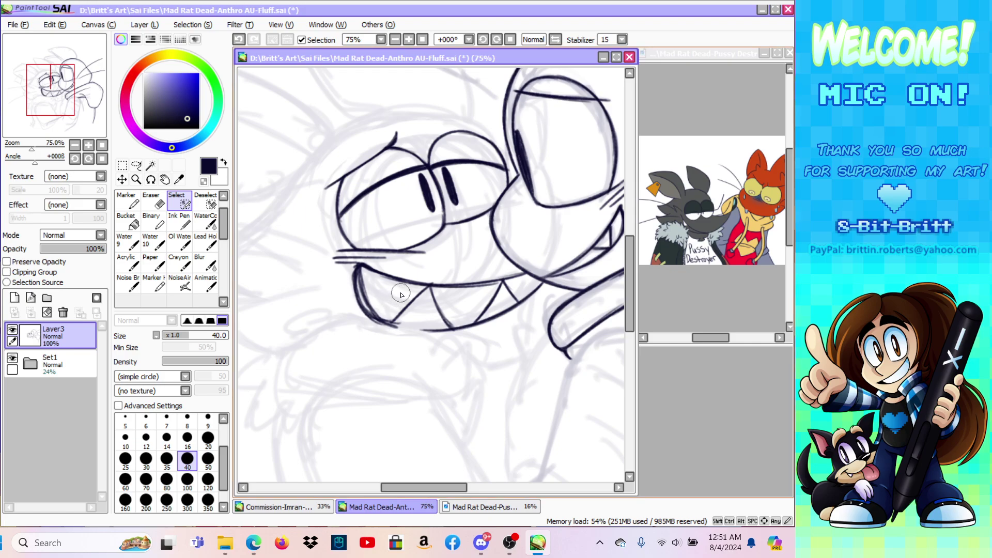
mouse_move(357, 266)
left_mouse_down()
mouse_move(496, 287)
mouse_move(517, 279)
mouse_move(466, 313)
left_mouse_up()
mouse_move(506, 285)
left_mouse_down()
mouse_move(512, 293)
mouse_move(469, 312)
mouse_move(512, 294)
left_mouse_up()
key("ctrl+t")
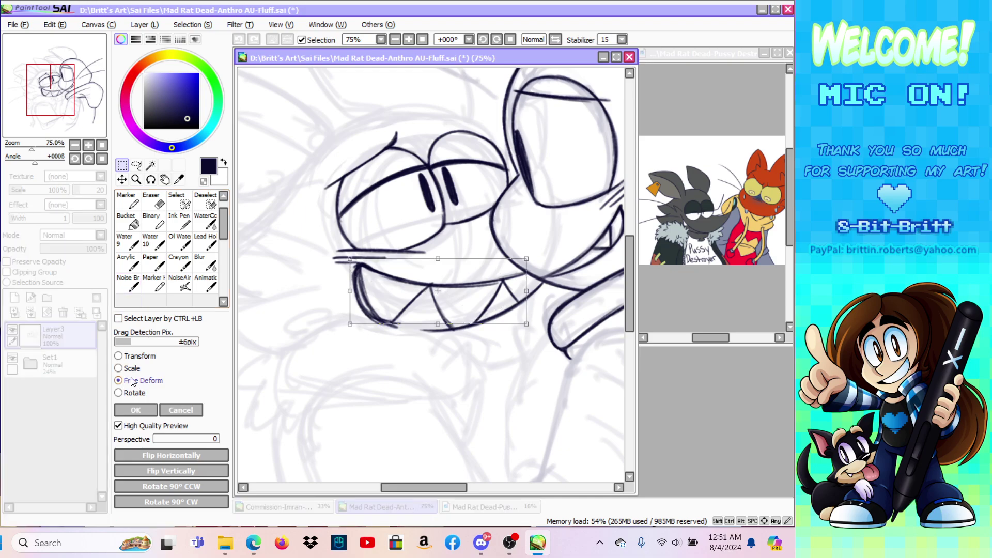
left_click_drag(526, 265, 539, 284)
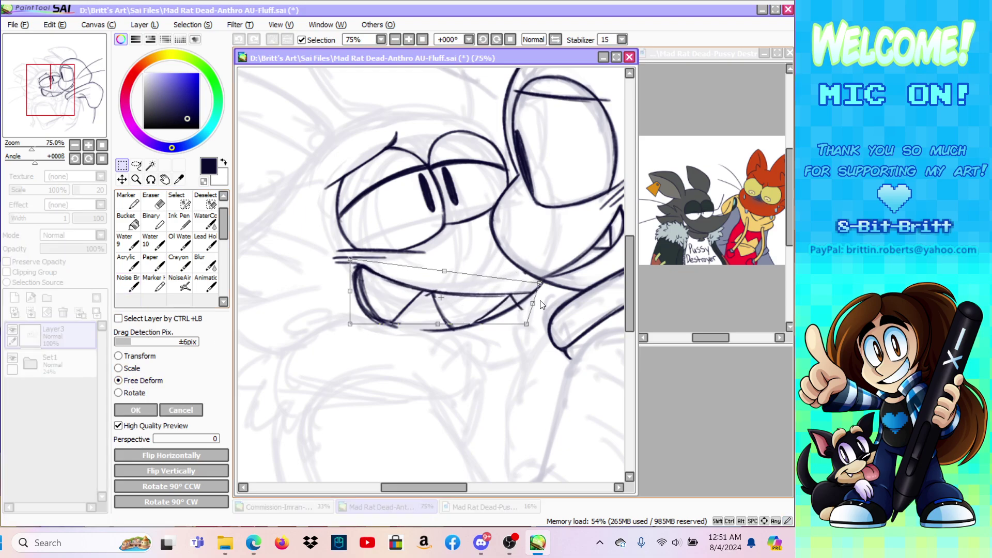
left_click_drag(527, 326, 526, 313)
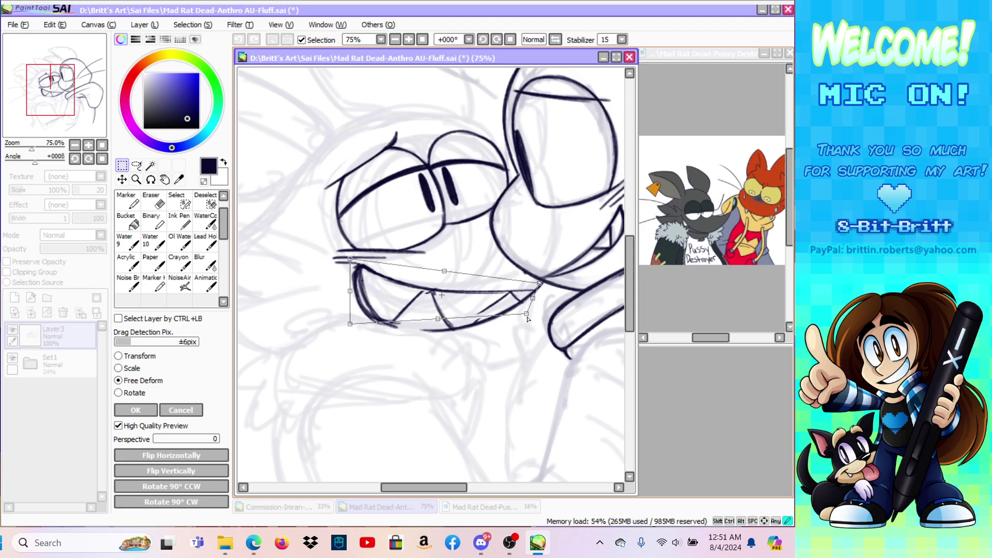
left_click(148, 409)
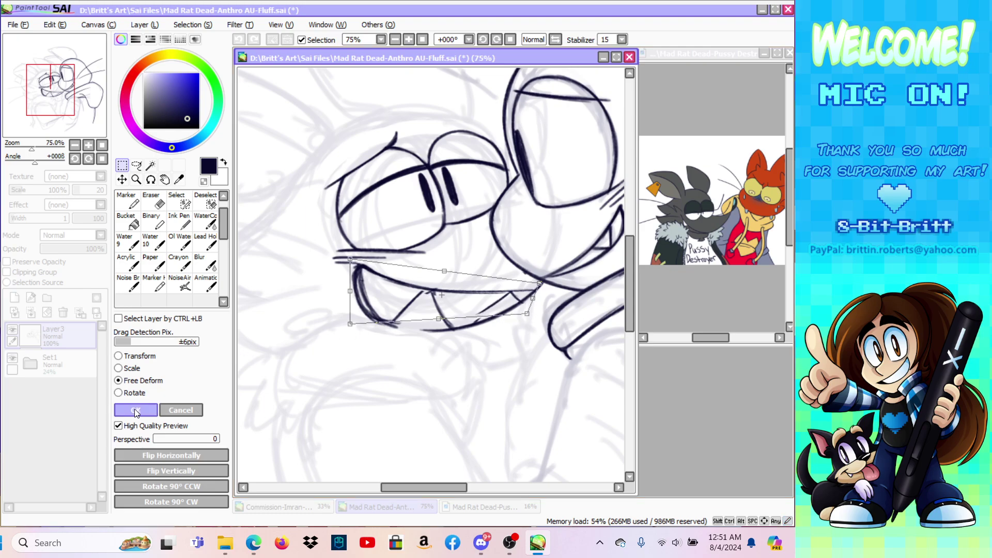
left_click(156, 203)
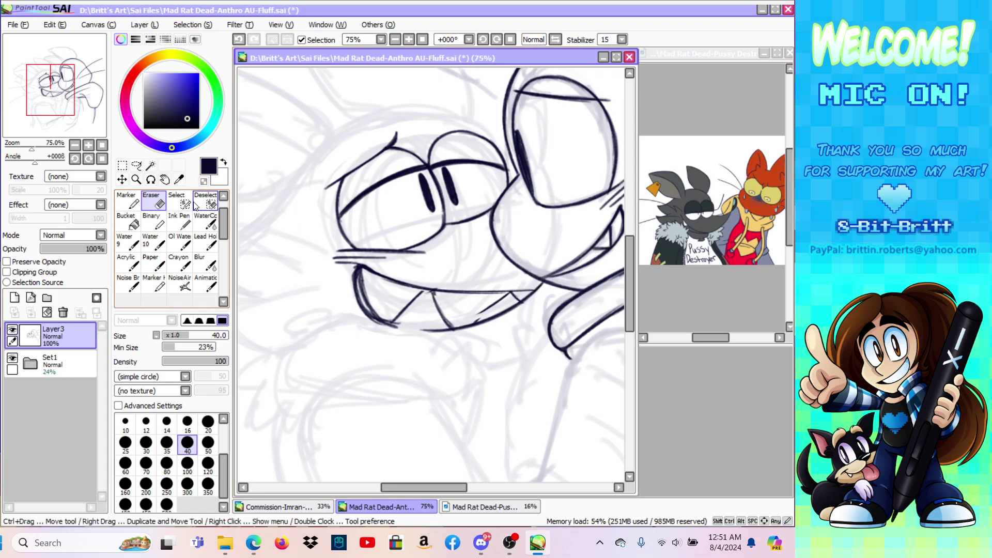
left_click(205, 283)
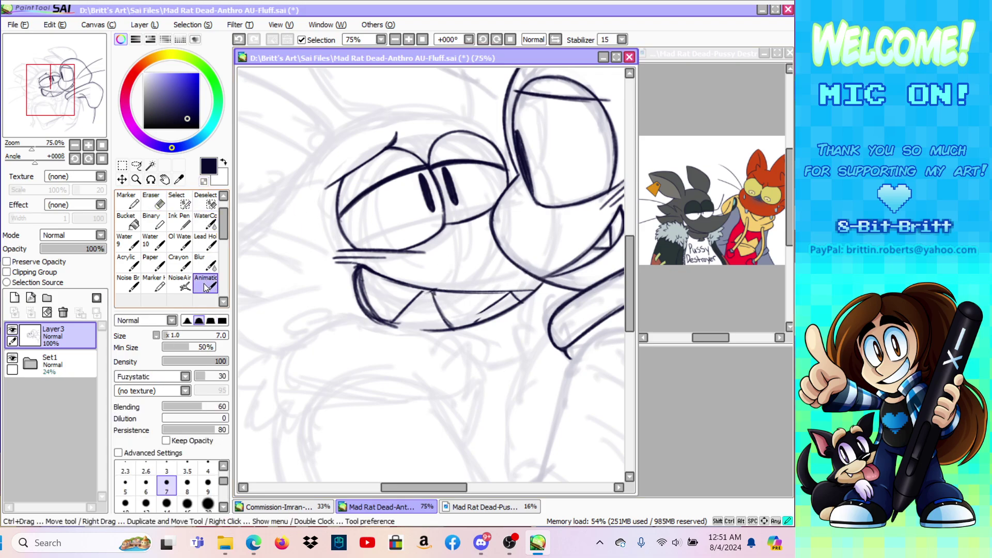
Step: Clean up and reinforce the lower line of the grin beside the inner teeth with the size 7 Animation brush
key("e")
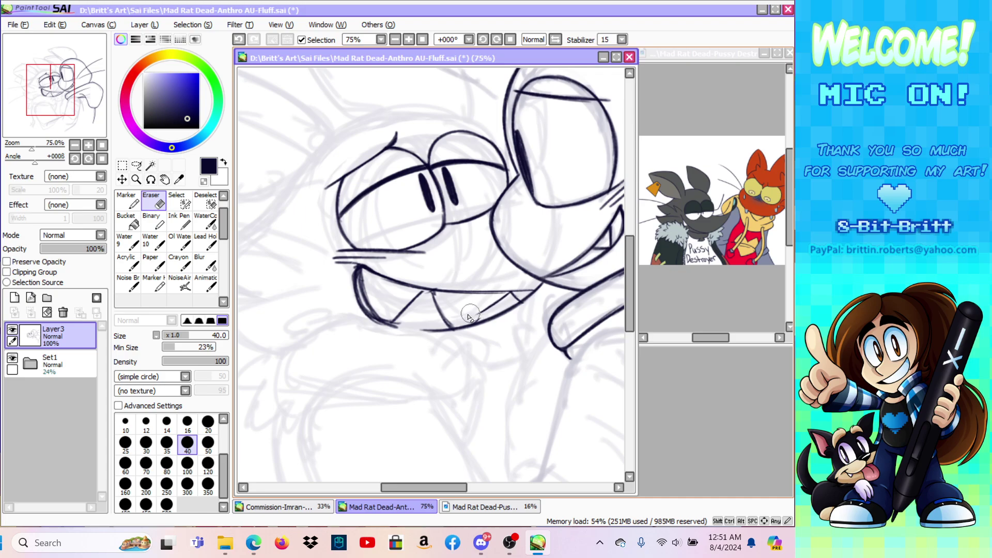
left_click(205, 283)
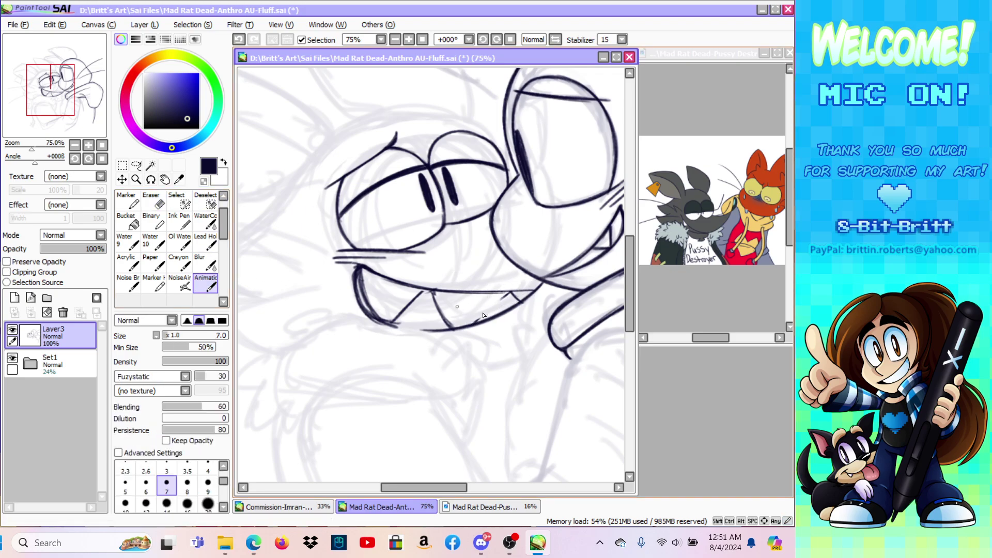
mouse_move(473, 323)
left_mouse_down()
mouse_move(503, 296)
mouse_move(492, 309)
left_mouse_up()
Step: Ink the curved upper edge of the left character's cheek fur with the canvas rotated about 27°, then straighten the canvas
left_click_drag(425, 488, 399, 488)
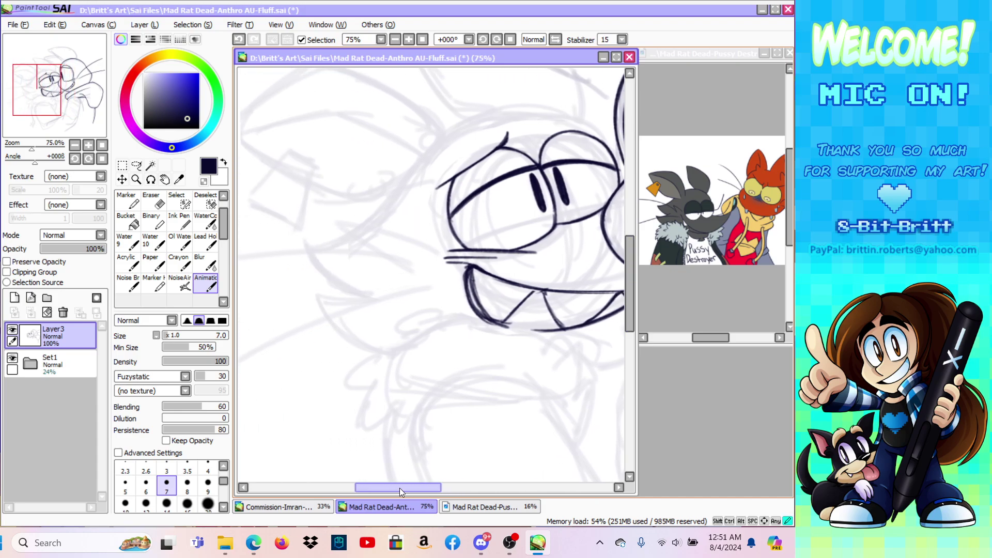
left_click(150, 180)
left_click_drag(339, 179, 392, 147)
left_click(180, 202)
left_click(206, 283)
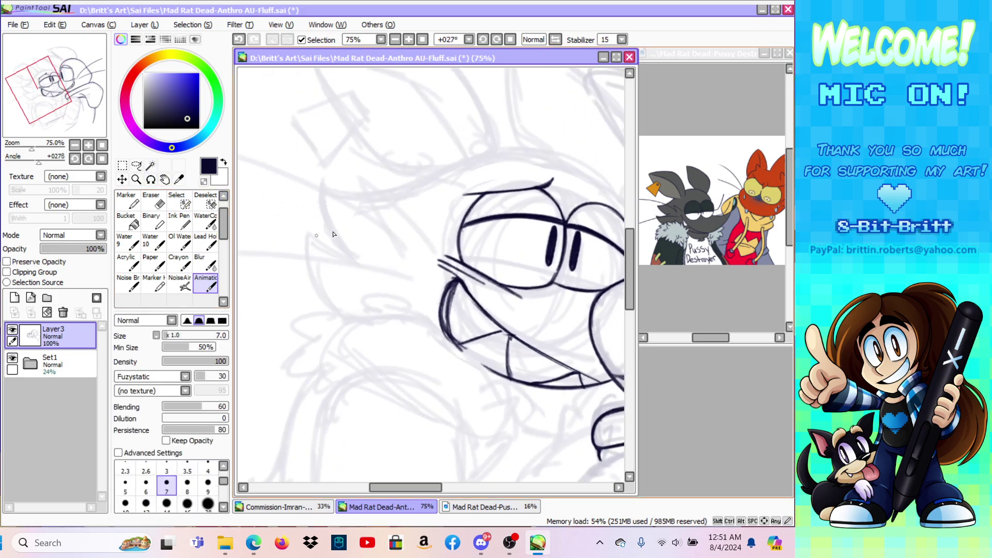
left_click_drag(360, 263, 330, 228)
mouse_move(359, 263)
left_mouse_down()
mouse_move(351, 257)
mouse_move(325, 212)
left_mouse_up()
left_click_drag(342, 247, 321, 198)
left_click_drag(333, 239, 323, 219)
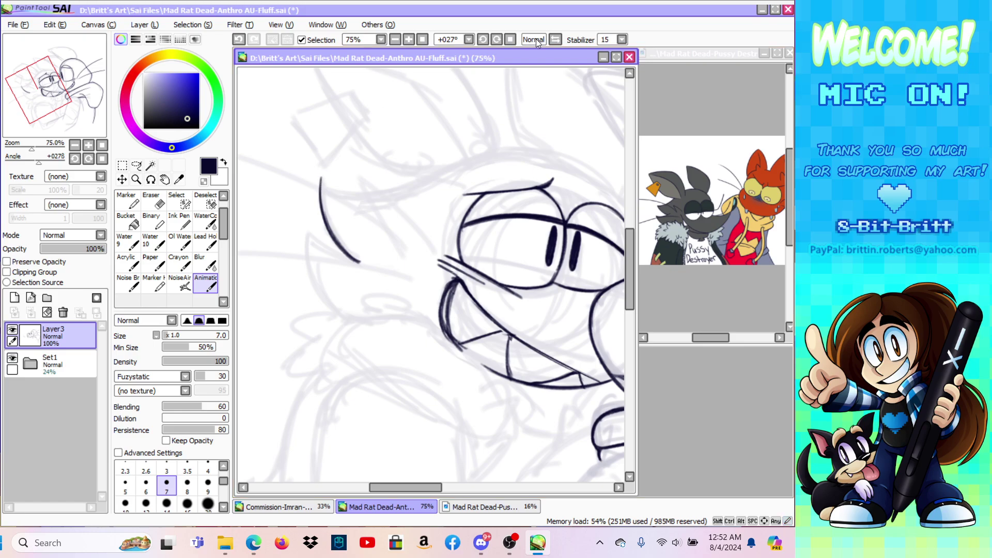
key("Delete")
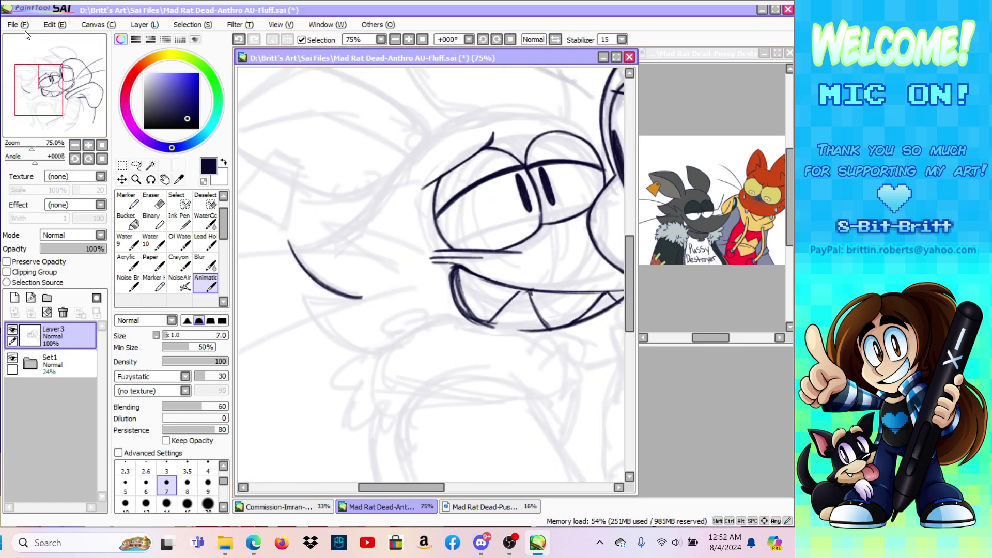
Step: Switch to the web browser and open YouTube in a new tab
left_click(254, 542)
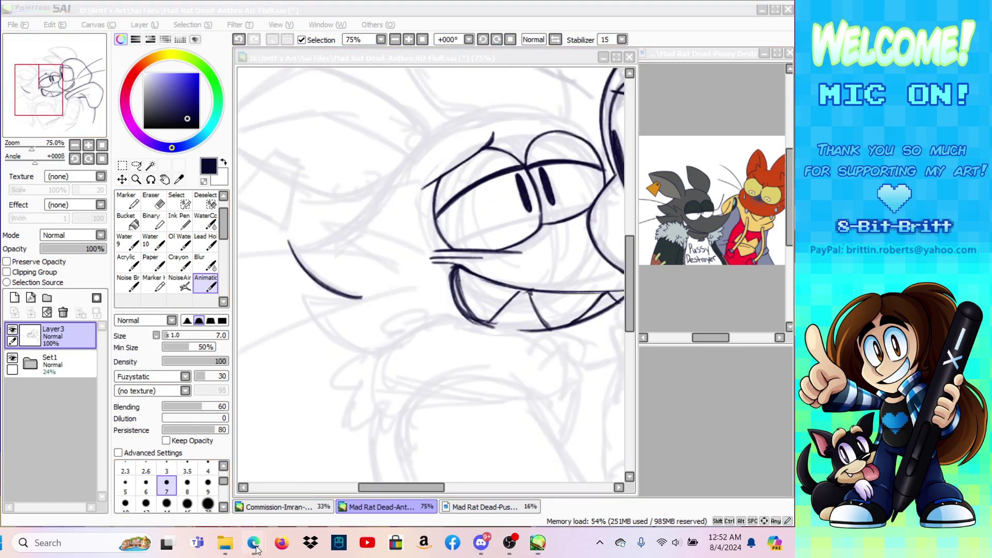
left_click(272, 468)
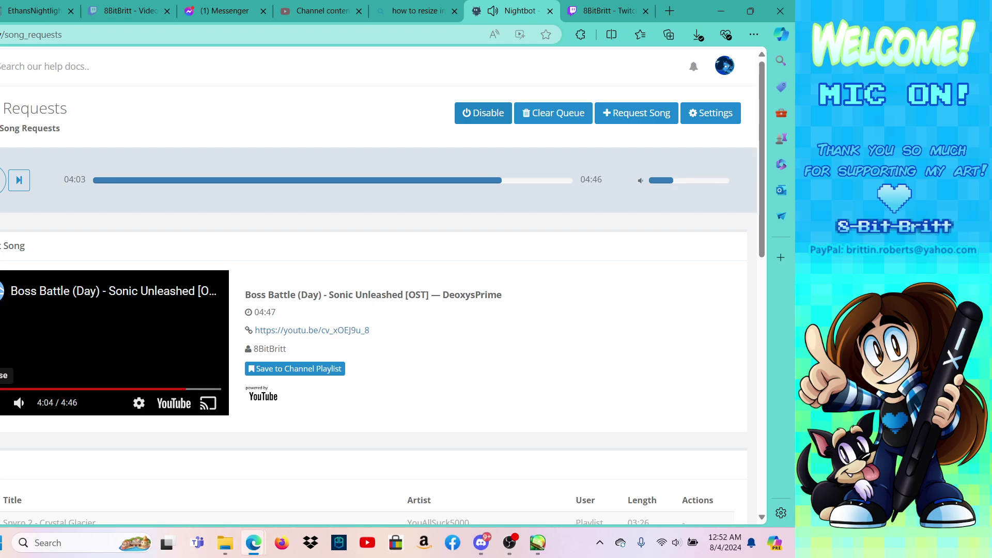
left_click(670, 11)
type("y")
key("Return")
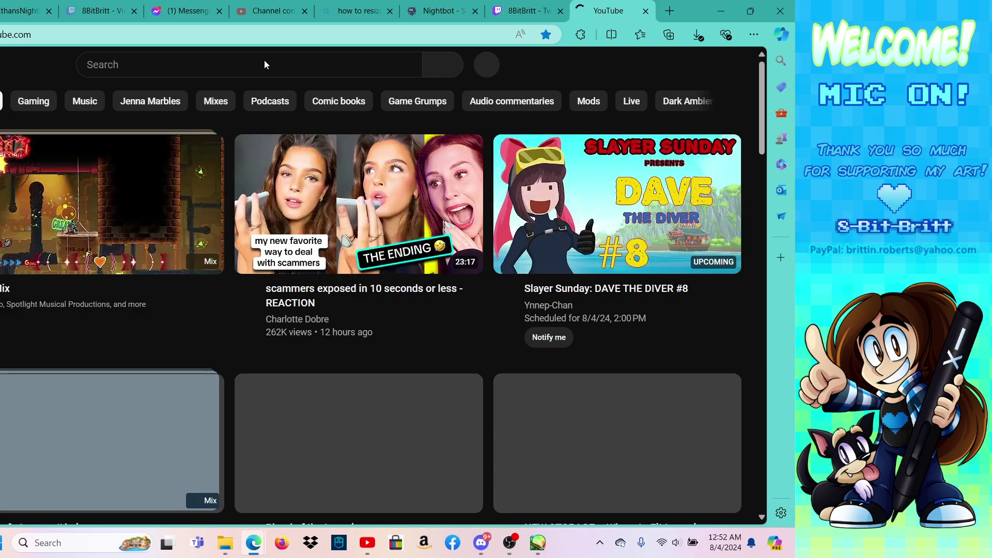
Step: Search YouTube for "undertale snowdin" and open the video Undertale OST: 022 - Snowdin Town
left_click(262, 61)
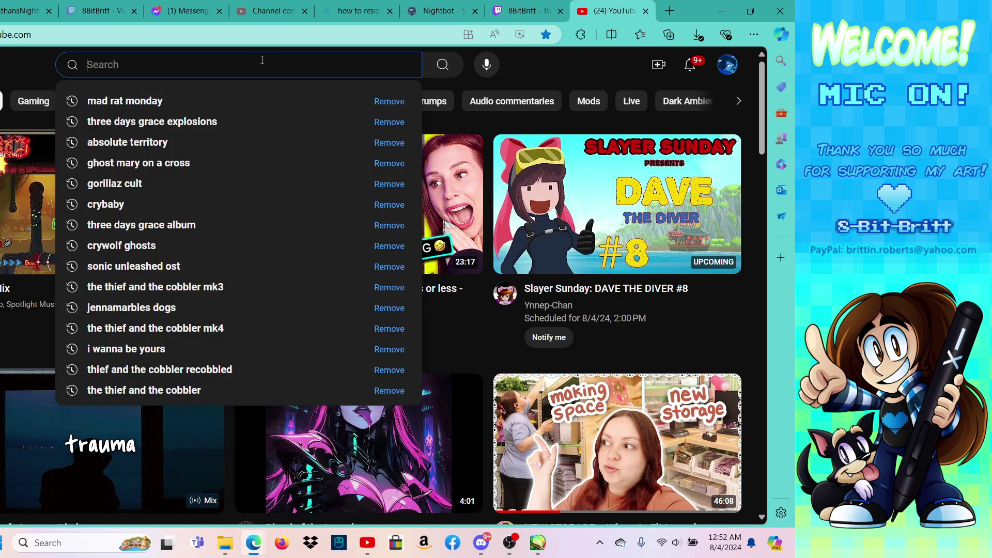
type("undertale sn")
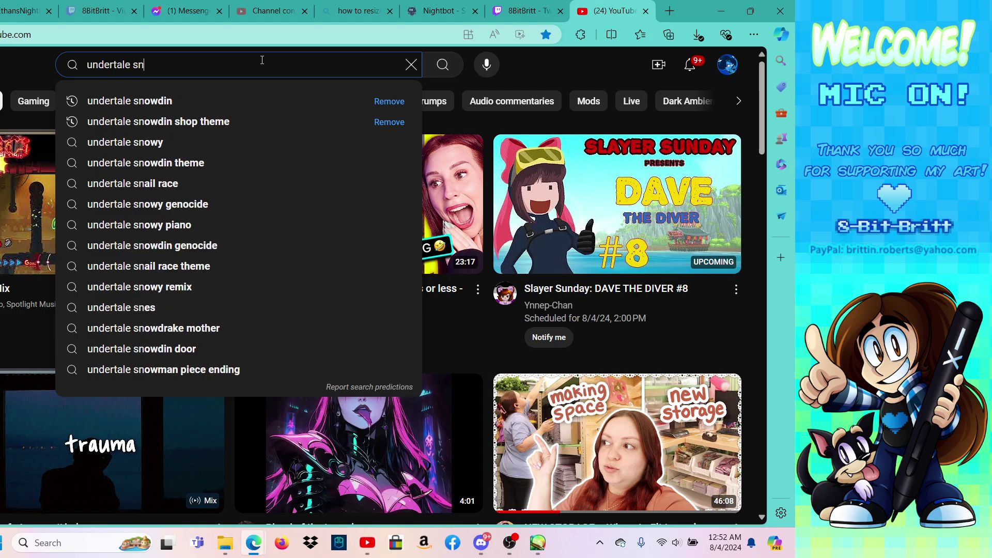
type("owdin")
key("Return")
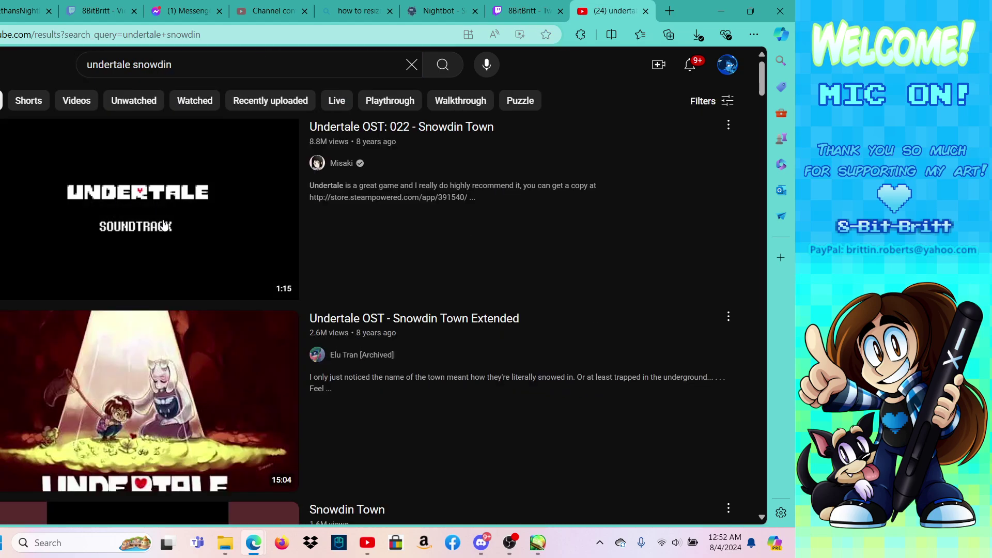
left_click(158, 219)
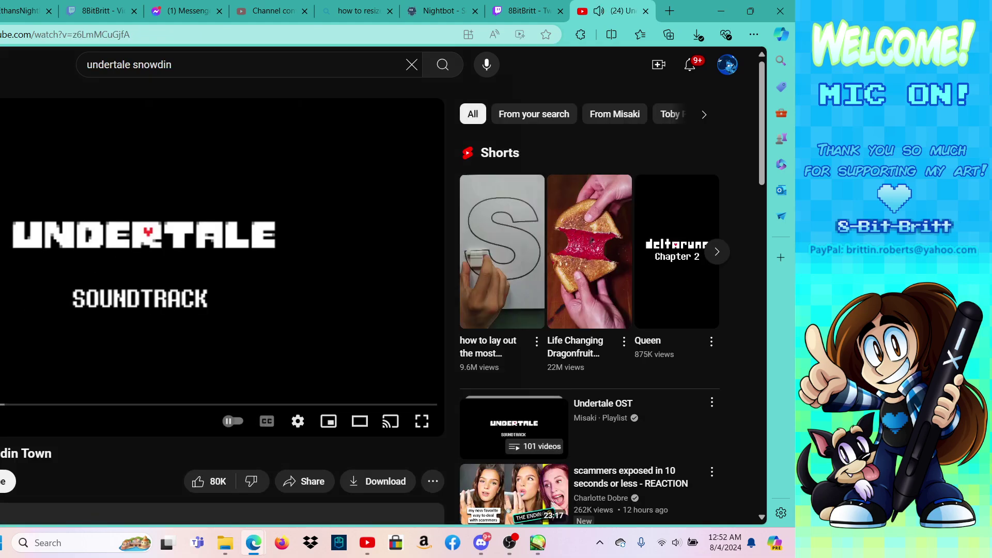
Step: Copy the Snowdin Town video's address, pause the video, go to the Nightbot song requests page and minimize the browser
left_click(241, 38)
right_click(242, 38)
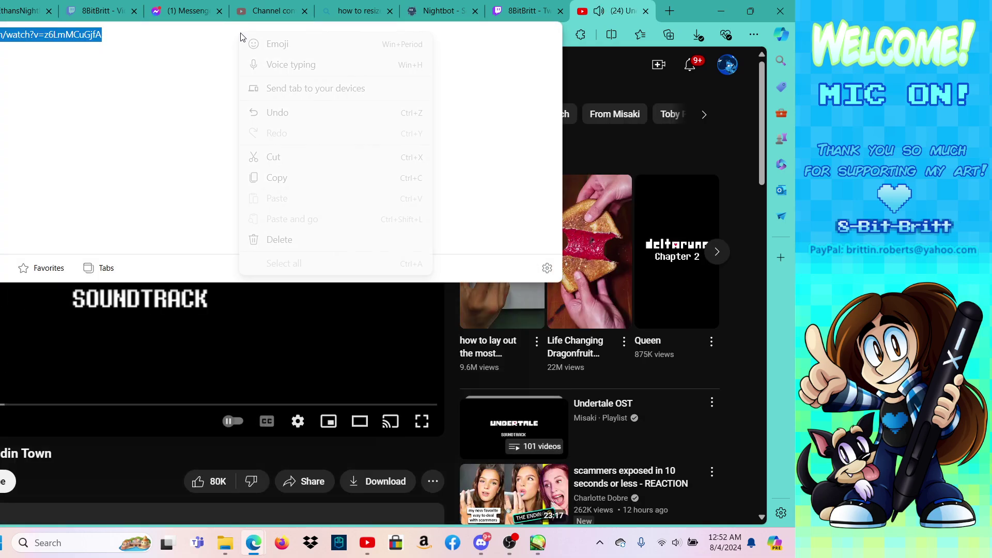
left_click(287, 177)
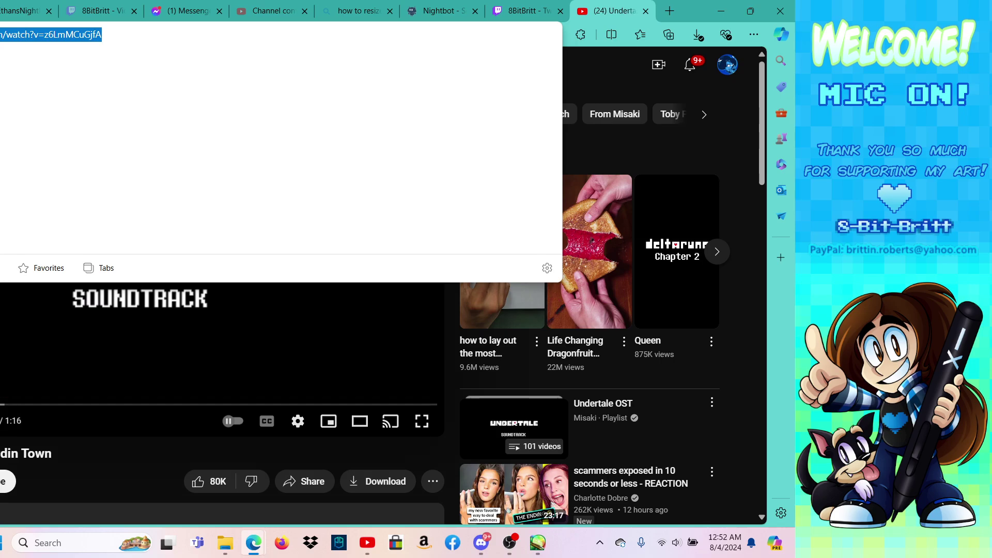
left_click(1, 421)
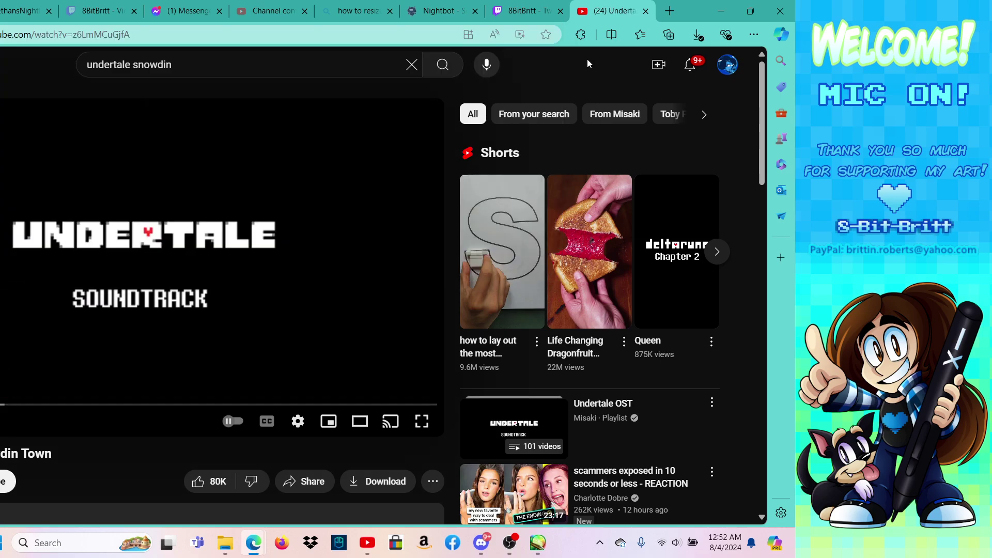
left_click(440, 9)
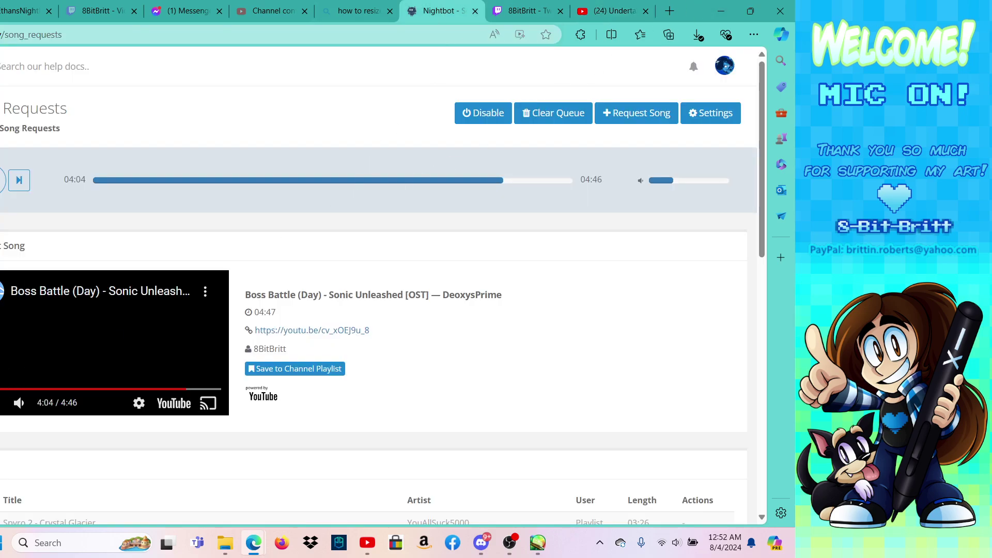
left_click(719, 12)
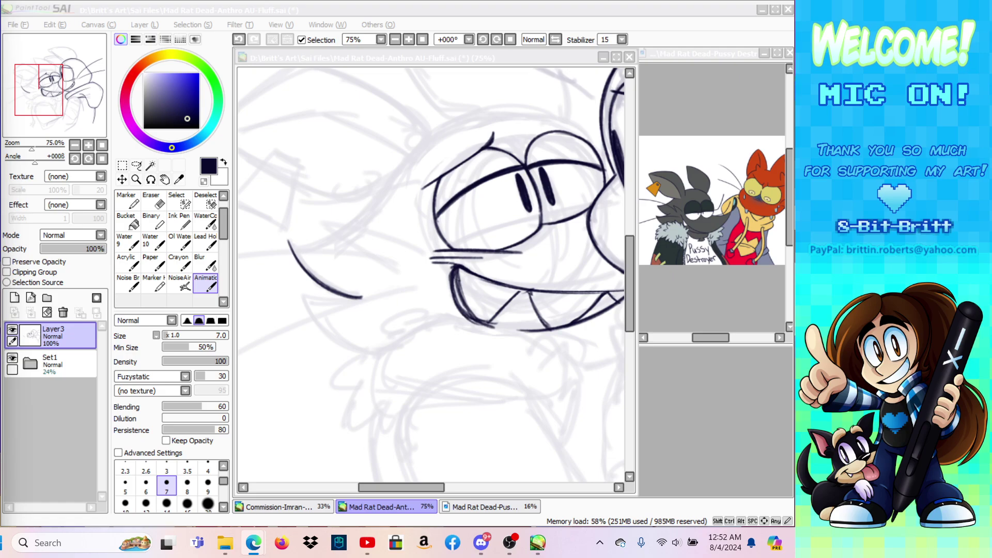
key("shift+F10")
left_click(116, 246)
key("shift+F10")
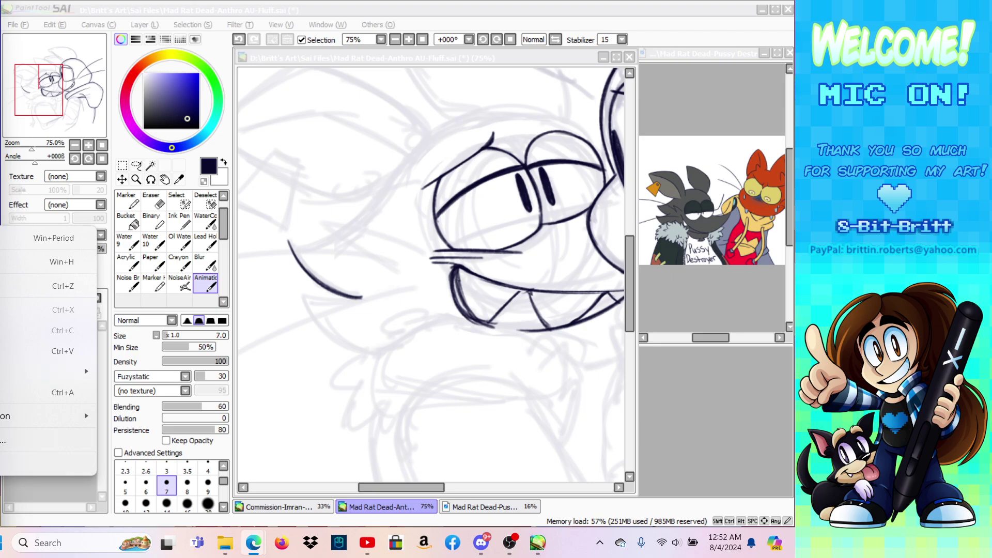
key("Escape")
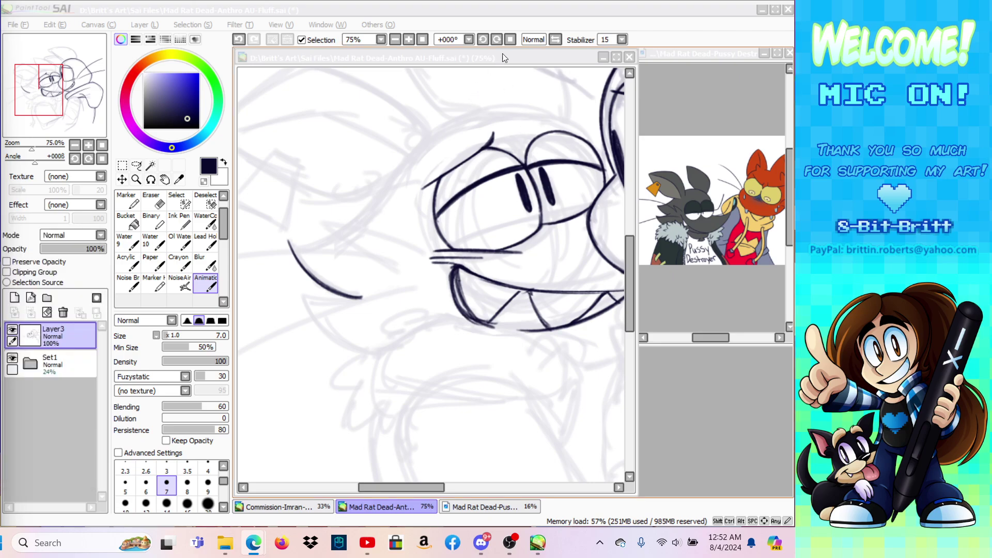
Step: Return to PaintTool SAI, ink the lower pointed cheek fur tuft with the canvas rotated about 47°, then straighten the canvas
left_click(523, 55)
left_click(151, 179)
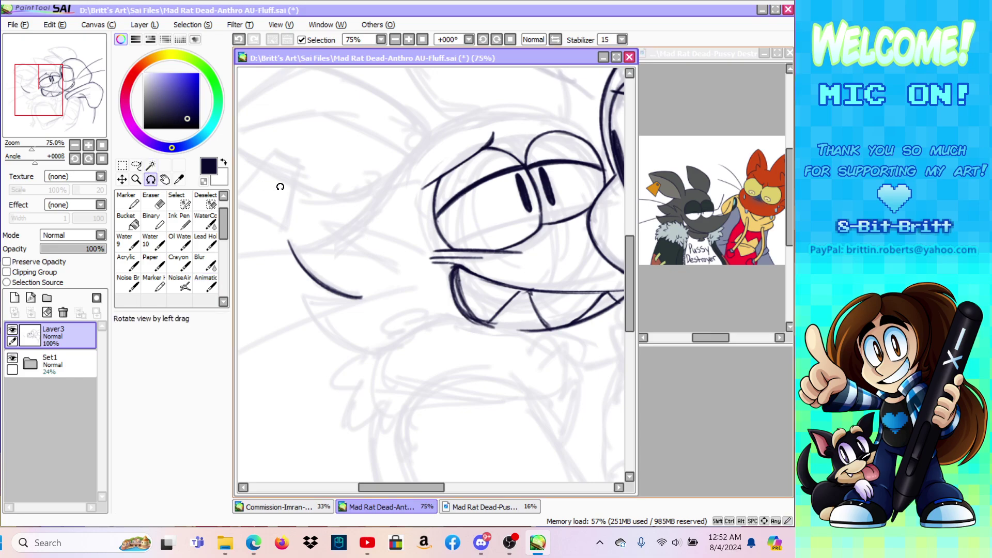
left_click_drag(263, 184, 430, 137)
left_click(206, 283)
left_click_drag(337, 288, 325, 262)
left_click_drag(337, 288, 320, 237)
left_click_drag(334, 287, 321, 209)
mouse_move(321, 258)
left_mouse_down()
mouse_move(328, 194)
mouse_move(318, 245)
mouse_move(342, 215)
mouse_move(356, 231)
mouse_move(330, 195)
left_mouse_up()
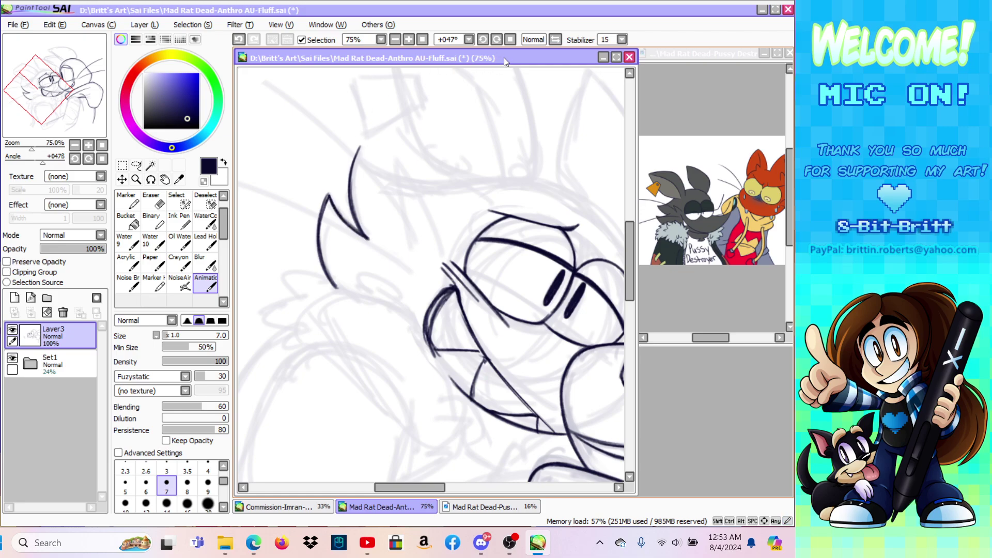
left_click(509, 40)
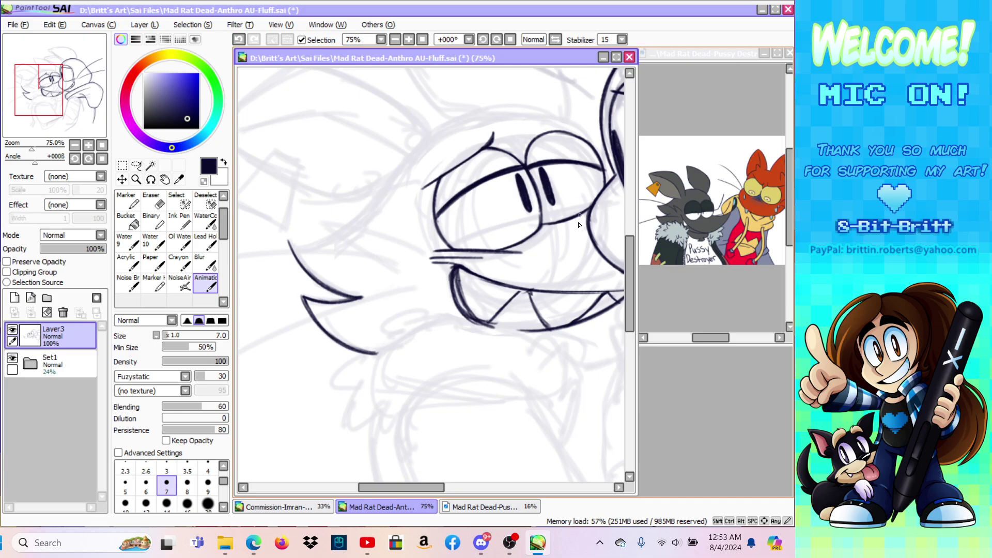
Step: Erase the meeting tips of the two middle tooth lines in the grin and redraw them with the Animation brush
left_click_drag(416, 486, 436, 486)
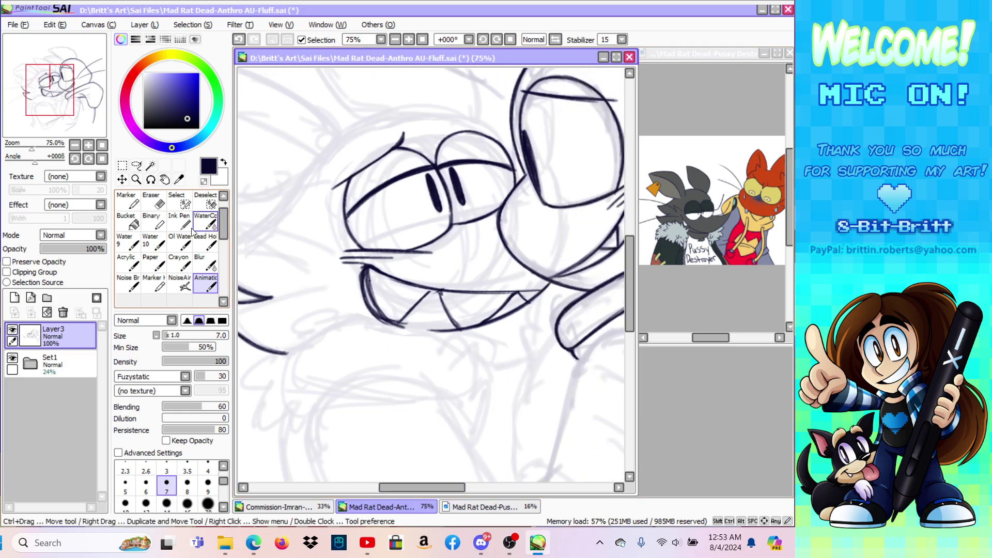
left_click(158, 206)
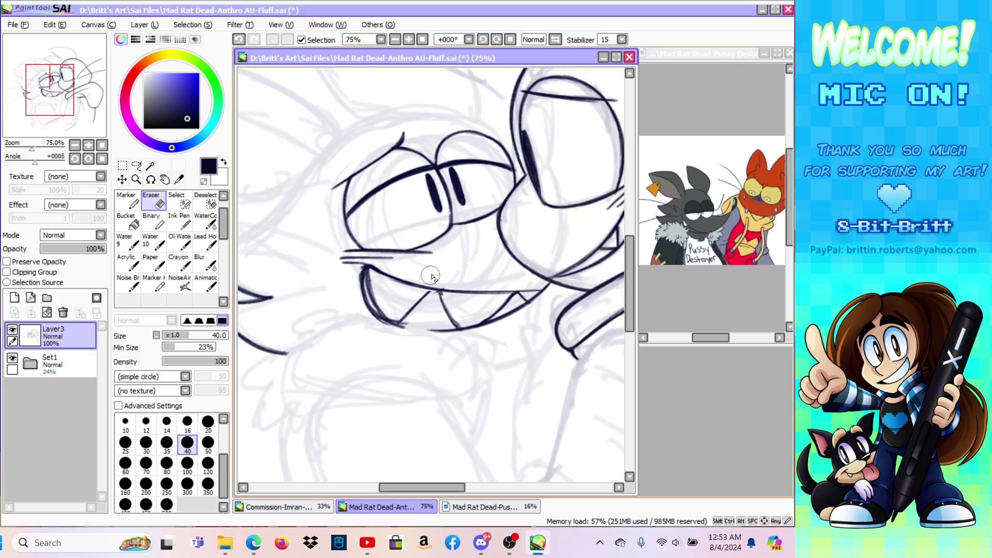
left_click_drag(433, 297, 447, 294)
left_click(206, 284)
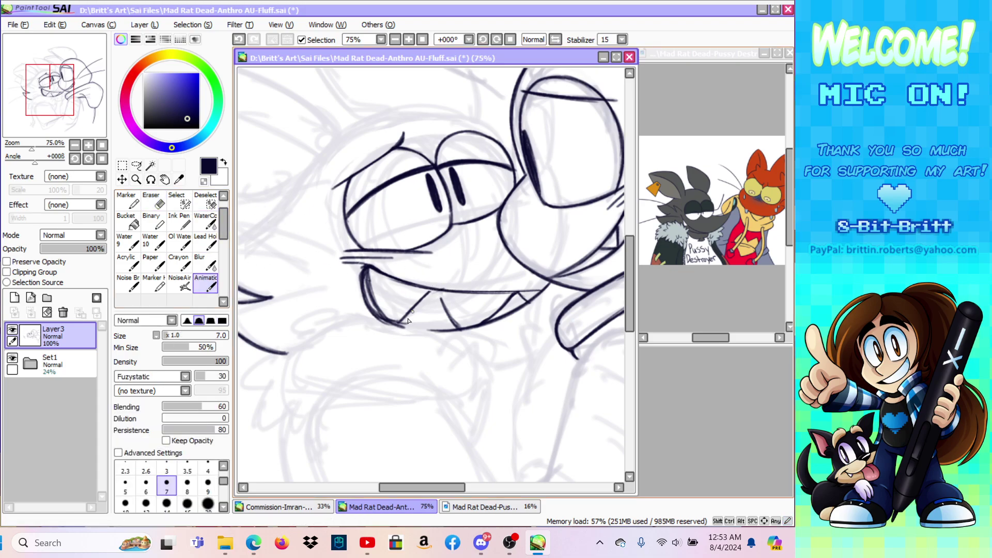
mouse_move(401, 324)
left_mouse_down()
mouse_move(434, 292)
mouse_move(459, 332)
mouse_move(444, 305)
left_mouse_up()
Step: Ink jagged fur tufts of the fluffy collar under the grin and down its inner side on the mirrored canvas
left_click_drag(632, 296, 630, 316)
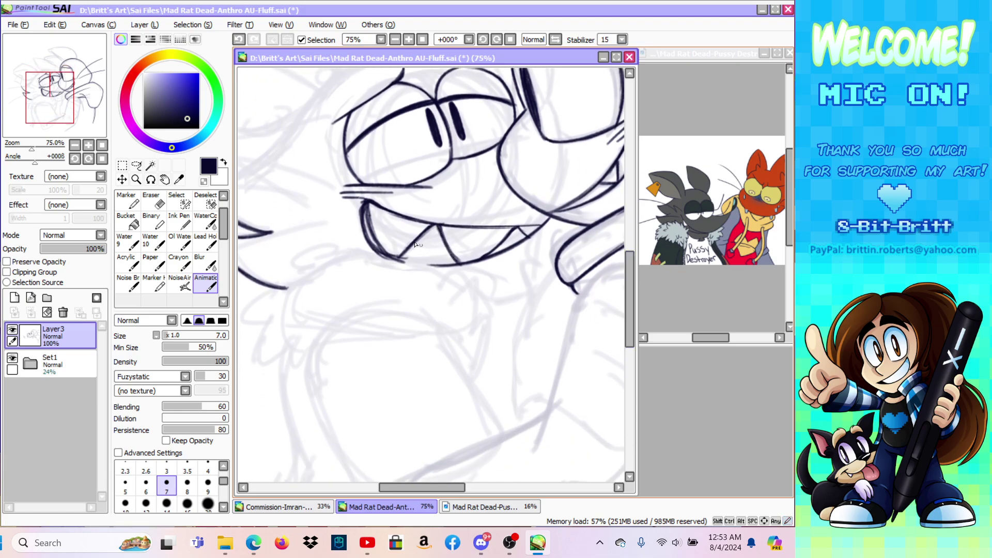
left_click_drag(419, 488, 411, 487)
left_click(556, 40)
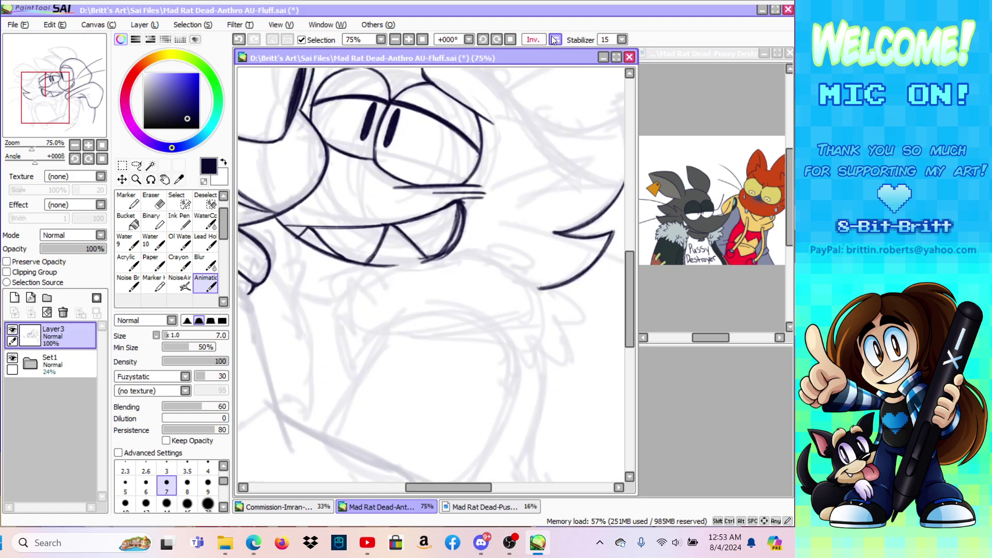
mouse_move(399, 266)
left_mouse_down()
mouse_move(419, 256)
mouse_move(436, 265)
left_mouse_up()
mouse_move(364, 362)
left_mouse_down()
mouse_move(340, 346)
mouse_move(356, 342)
mouse_move(341, 315)
mouse_move(352, 324)
mouse_move(368, 305)
mouse_move(373, 323)
left_mouse_up()
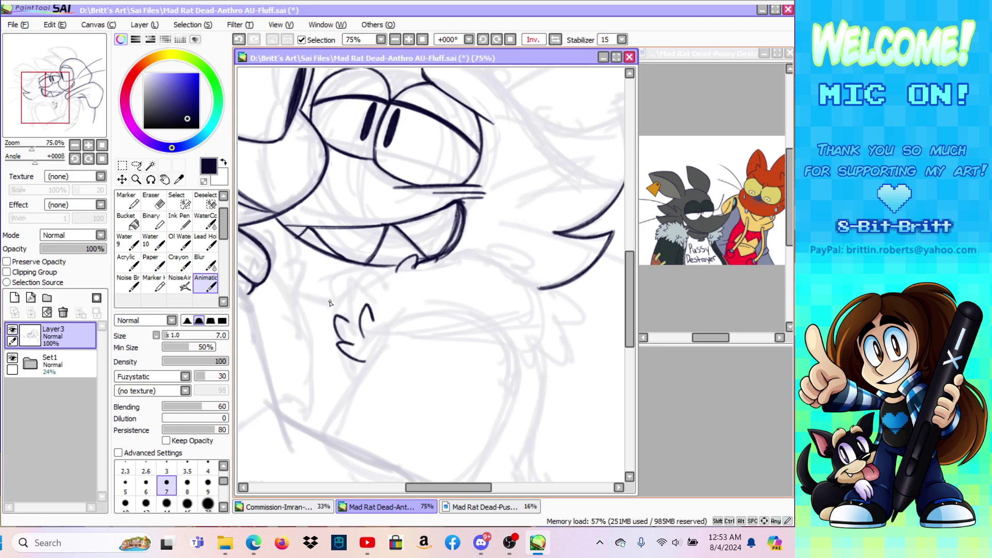
mouse_move(343, 317)
left_mouse_down()
mouse_move(347, 282)
mouse_move(353, 275)
mouse_move(362, 292)
mouse_move(368, 268)
left_mouse_up()
left_click_drag(360, 283, 375, 266)
mouse_move(436, 268)
left_mouse_down()
mouse_move(468, 245)
mouse_move(473, 257)
mouse_move(514, 255)
left_mouse_up()
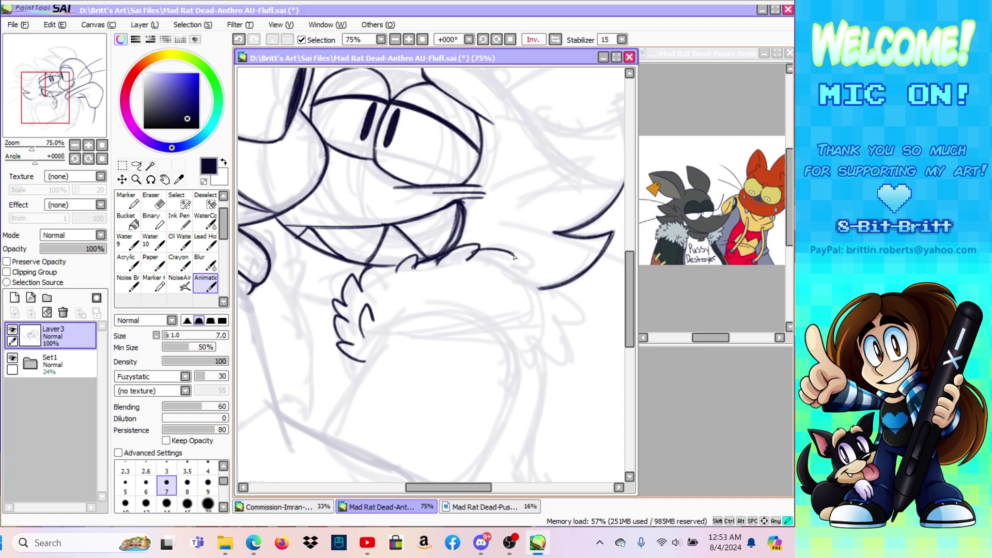
Step: Unmirror the canvas, extend the collar's upper fur outward, trim the overlap at the grin's corner and ink the outer side tufts
left_click(555, 39)
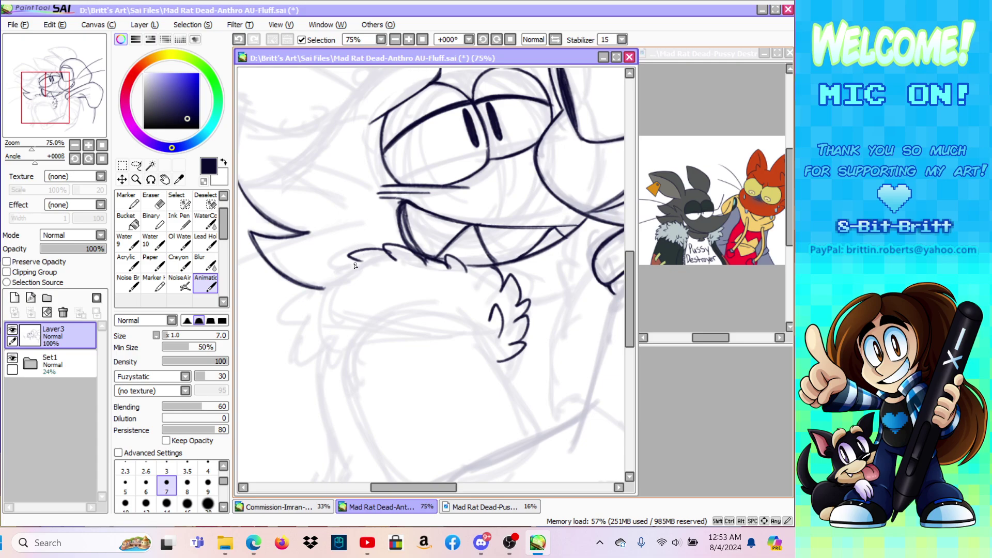
mouse_move(361, 265)
left_mouse_down()
mouse_move(324, 262)
mouse_move(339, 278)
left_mouse_up()
key("e")
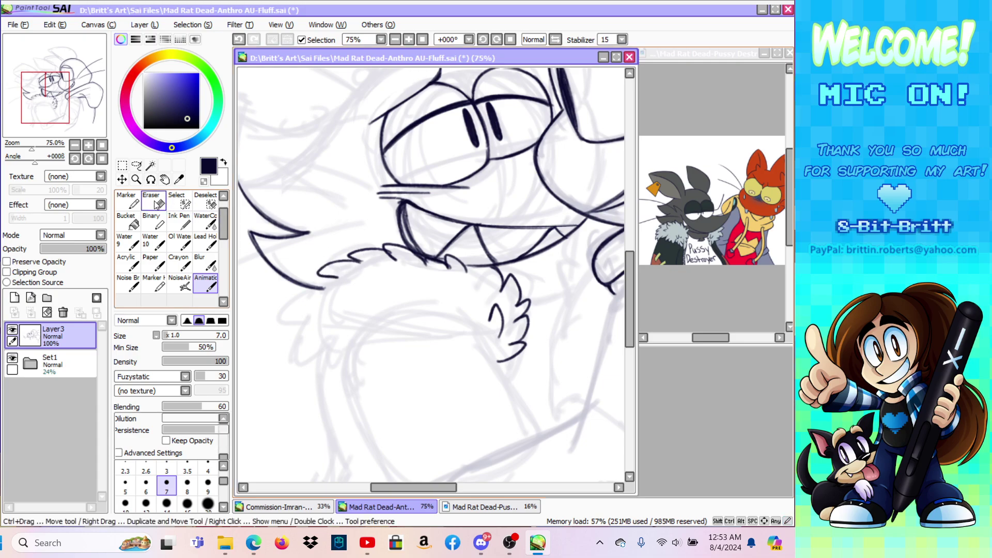
left_click_drag(392, 255, 386, 249)
left_click(206, 283)
mouse_move(301, 301)
left_mouse_down()
mouse_move(277, 325)
mouse_move(301, 320)
mouse_move(289, 338)
mouse_move(294, 360)
mouse_move(307, 348)
mouse_move(310, 371)
mouse_move(318, 360)
mouse_move(326, 375)
mouse_move(337, 360)
mouse_move(343, 378)
left_mouse_up()
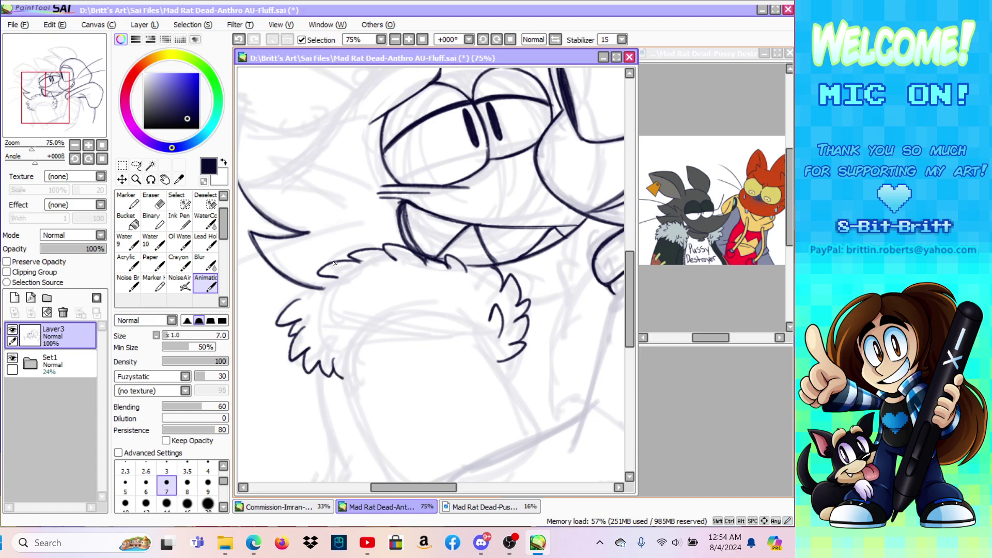
Step: Mirror the canvas, join the collar's upper and outer fur tufts, and erase the cheek fur line overlapping the collar
left_click(552, 39)
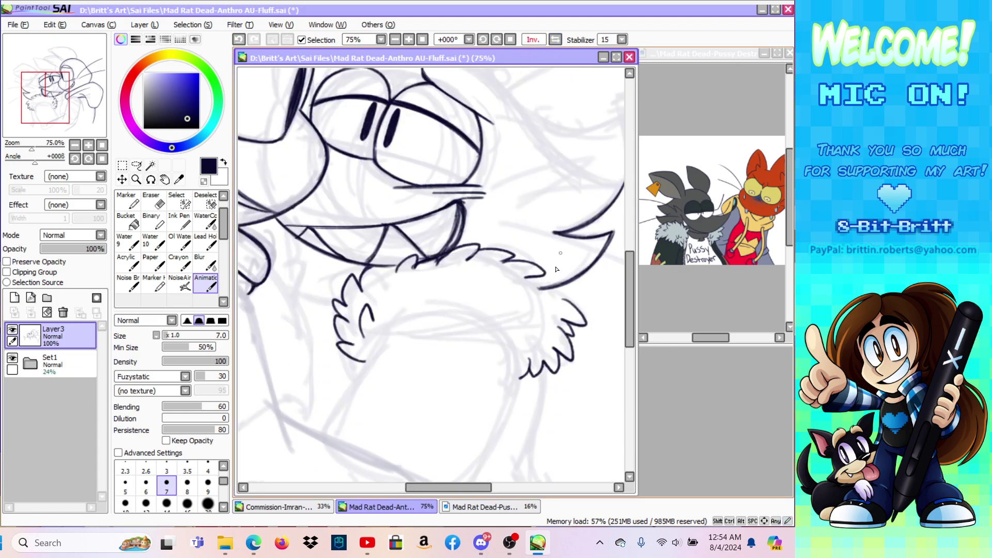
left_click_drag(532, 279, 552, 293)
key("e")
left_click_drag(547, 296, 549, 293)
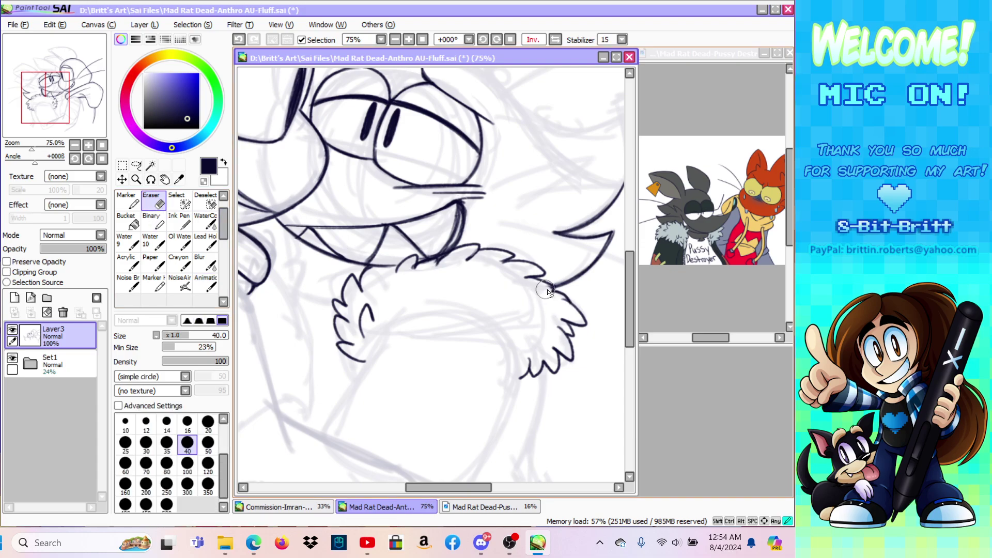
Step: Ink the fluffy collar's lower edge with jagged tufts using the Animation brush, flipping the canvas view to reach both ends
left_click(205, 283)
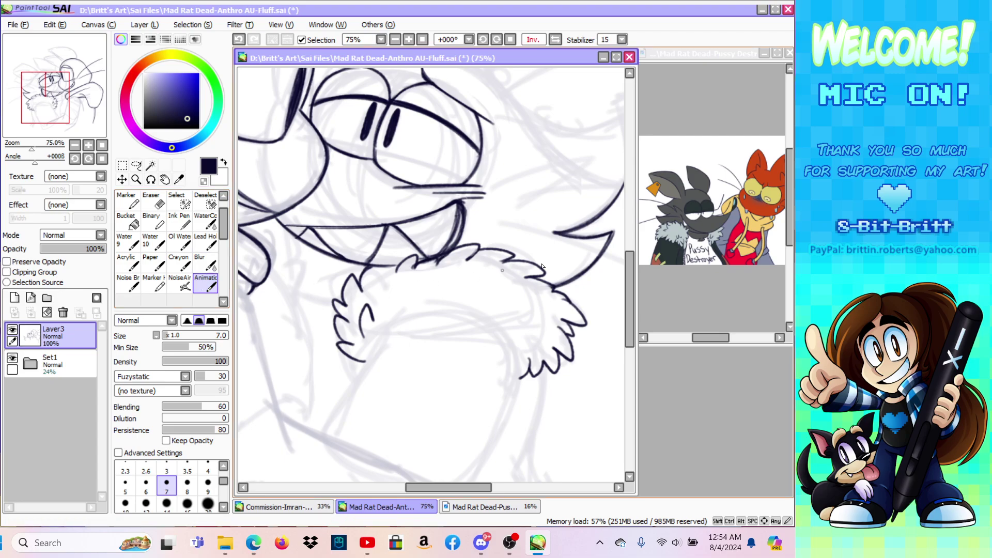
left_click_drag(630, 274, 603, 302)
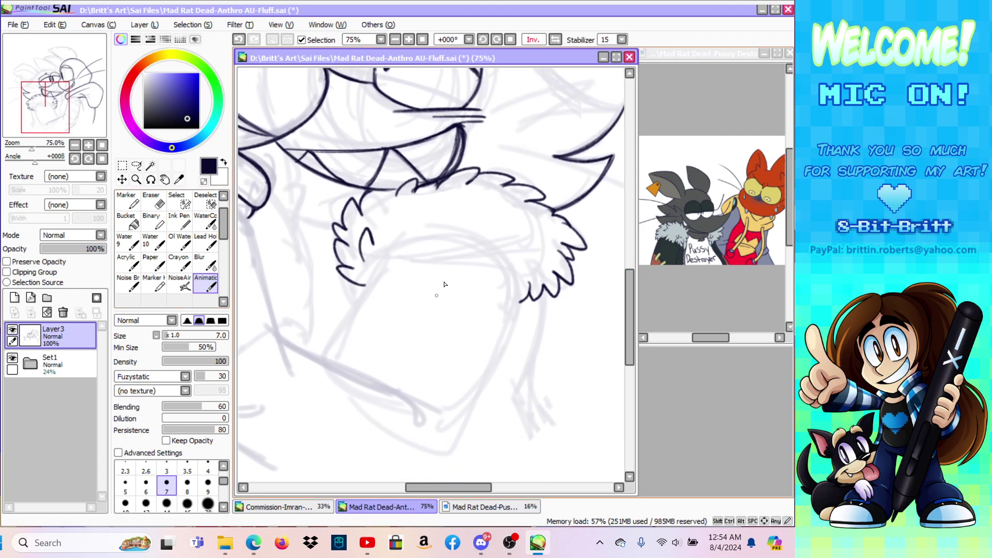
left_click_drag(366, 285, 387, 273)
left_click_drag(367, 287, 391, 260)
mouse_move(384, 276)
left_mouse_down()
mouse_move(424, 254)
mouse_move(397, 257)
mouse_move(429, 251)
mouse_move(385, 246)
mouse_move(385, 254)
mouse_move(410, 245)
mouse_move(413, 260)
mouse_move(433, 246)
left_mouse_up()
left_click(554, 40)
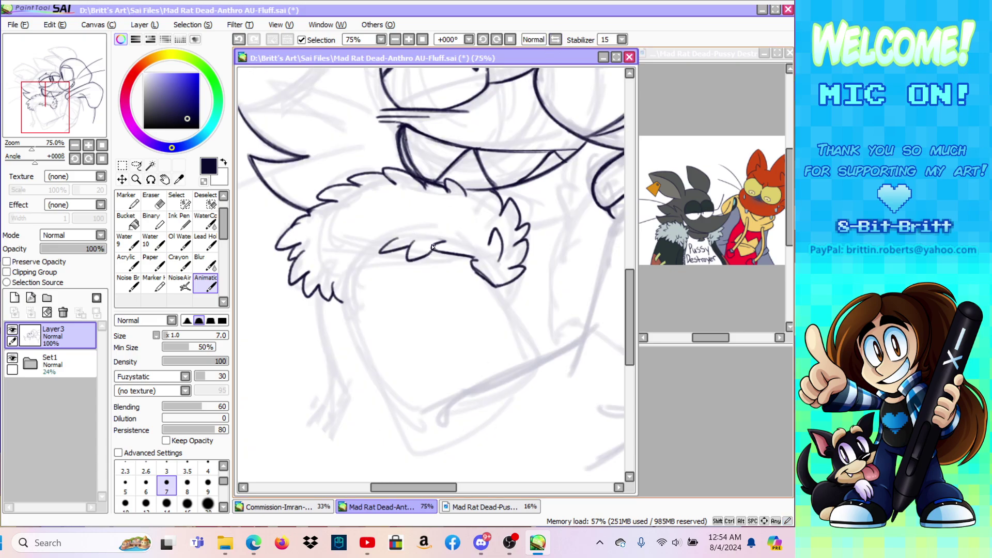
mouse_move(348, 317)
left_mouse_down()
mouse_move(343, 281)
mouse_move(344, 301)
mouse_move(349, 267)
mouse_move(348, 285)
mouse_move(353, 262)
mouse_move(371, 250)
mouse_move(347, 268)
mouse_move(396, 242)
left_mouse_up()
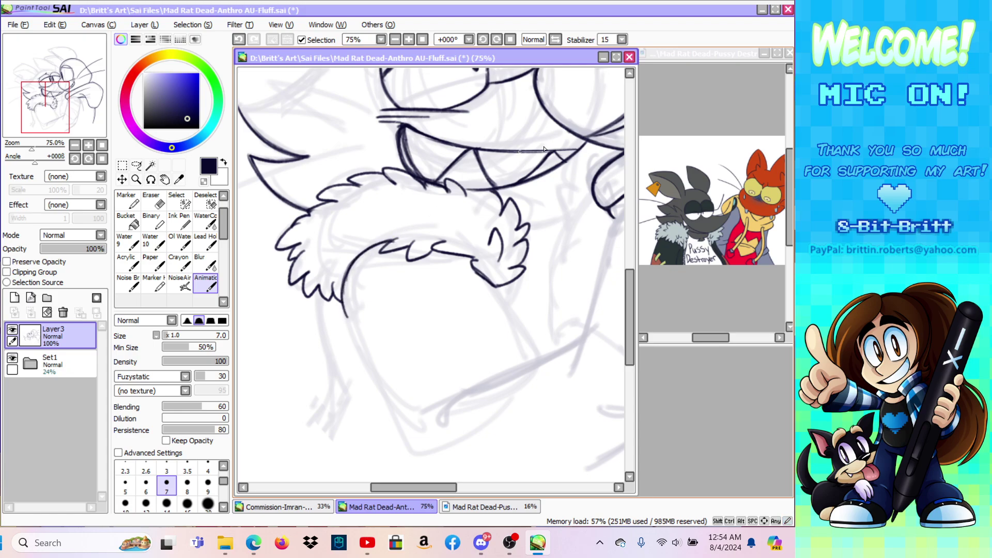
Step: Add small fur tuft marks inside the collar below the grin and near its outer end, flipping the canvas view between them
left_click_drag(627, 294, 626, 279)
left_click(553, 40)
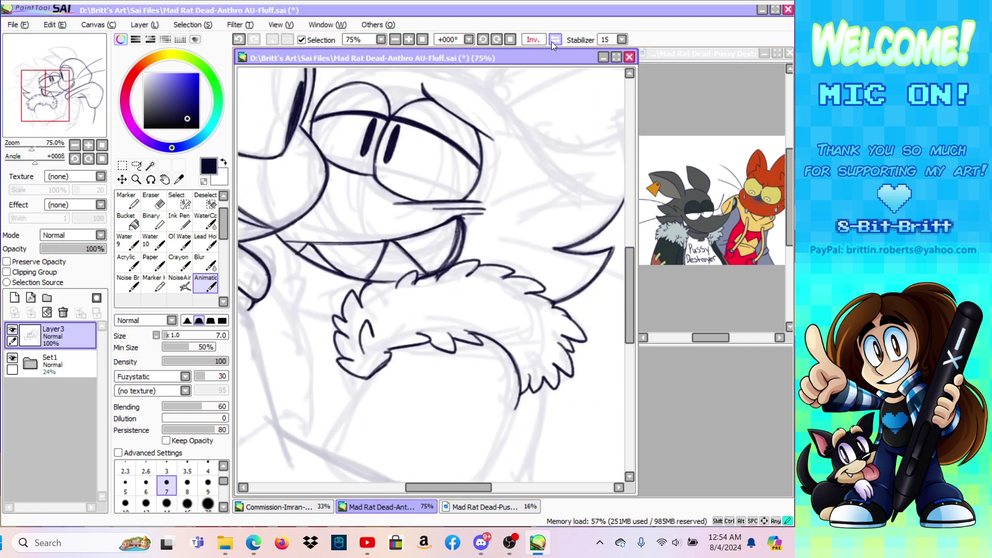
mouse_move(429, 298)
left_mouse_down()
mouse_move(449, 289)
mouse_move(439, 304)
left_mouse_up()
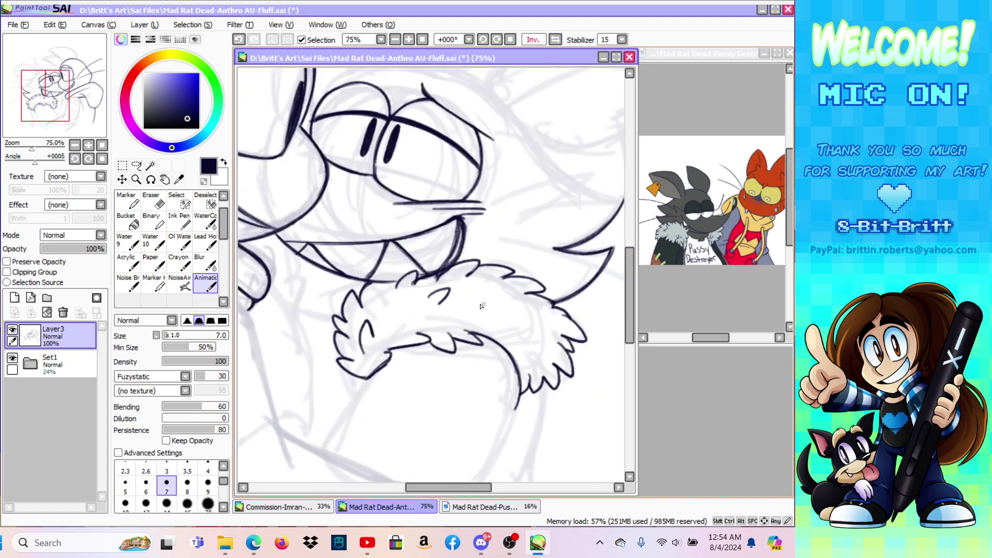
left_click(555, 40)
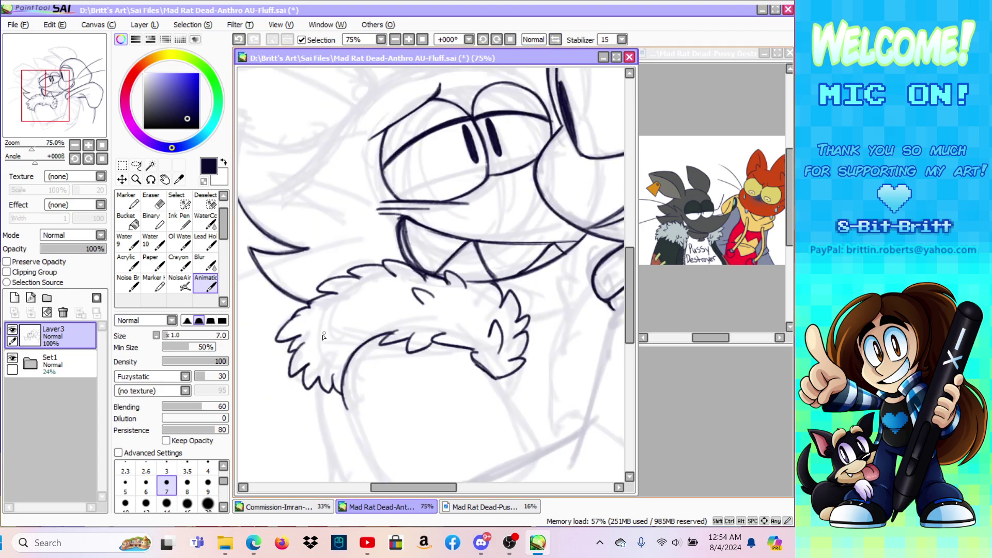
mouse_move(331, 327)
left_mouse_down()
mouse_move(317, 346)
mouse_move(343, 337)
mouse_move(337, 354)
left_mouse_up()
Step: Mirror the canvas and ink the slanted body line running down from the collar's inner end
scroll(631, 265, "down", 5)
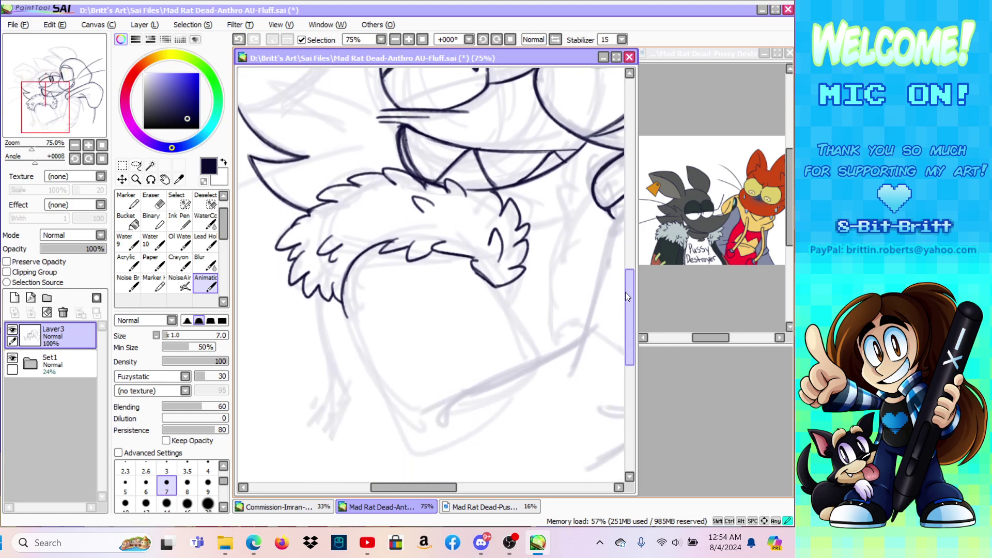
left_click(555, 39)
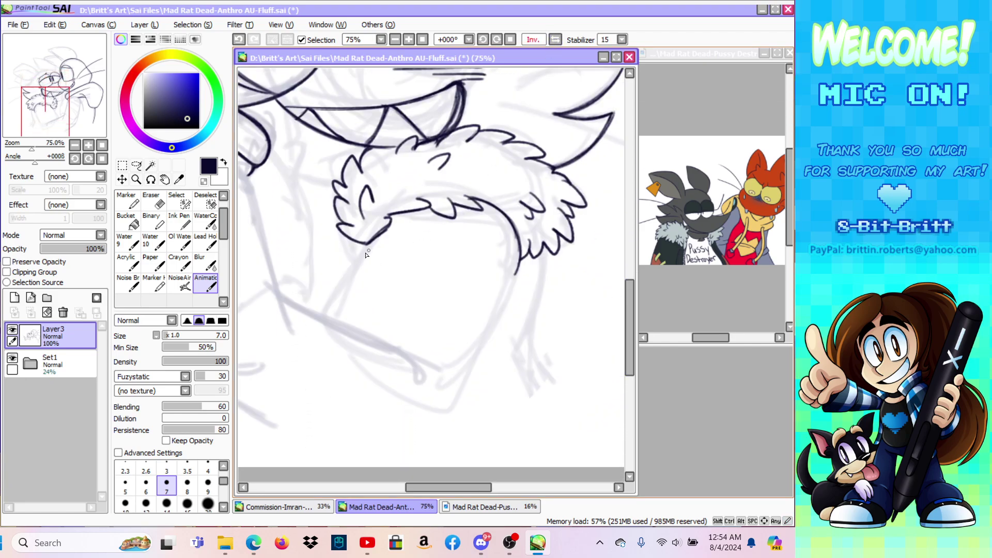
mouse_move(368, 242)
left_mouse_down()
mouse_move(341, 292)
mouse_move(353, 270)
left_mouse_up()
left_click_drag(329, 319, 365, 247)
left_click_drag(330, 315, 370, 243)
left_click_drag(345, 283, 384, 235)
left_click_drag(328, 315, 359, 263)
Step: Ink the outer body line from the collar's outer tufts down to the bend and out along the short lower segment
left_click_drag(471, 483, 489, 483)
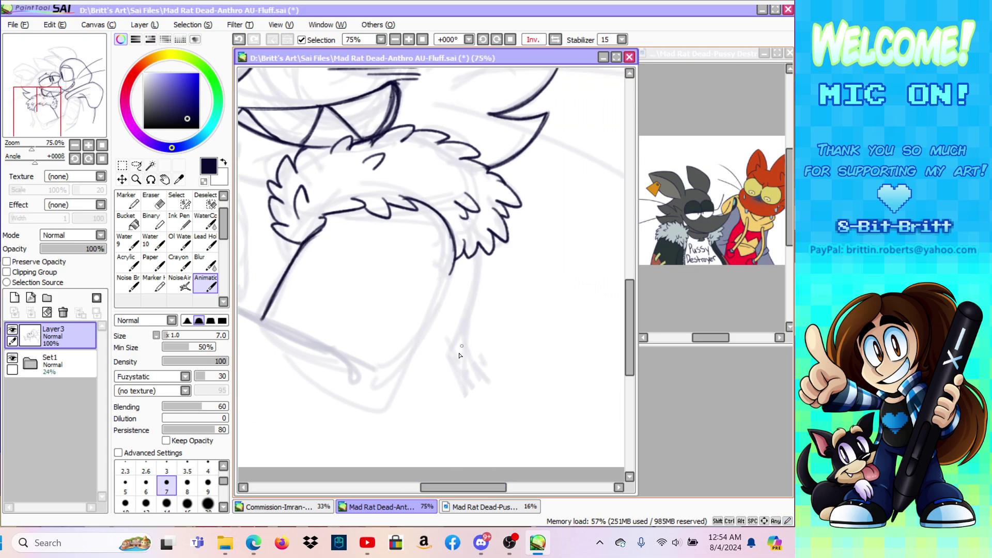
left_click_drag(486, 394, 463, 345)
mouse_move(486, 392)
left_mouse_down()
mouse_move(468, 358)
mouse_move(476, 297)
left_mouse_up()
left_click_drag(458, 352, 479, 287)
left_click_drag(464, 333, 482, 261)
mouse_move(470, 314)
left_mouse_down()
mouse_move(481, 243)
mouse_move(479, 269)
mouse_move(480, 255)
left_mouse_up()
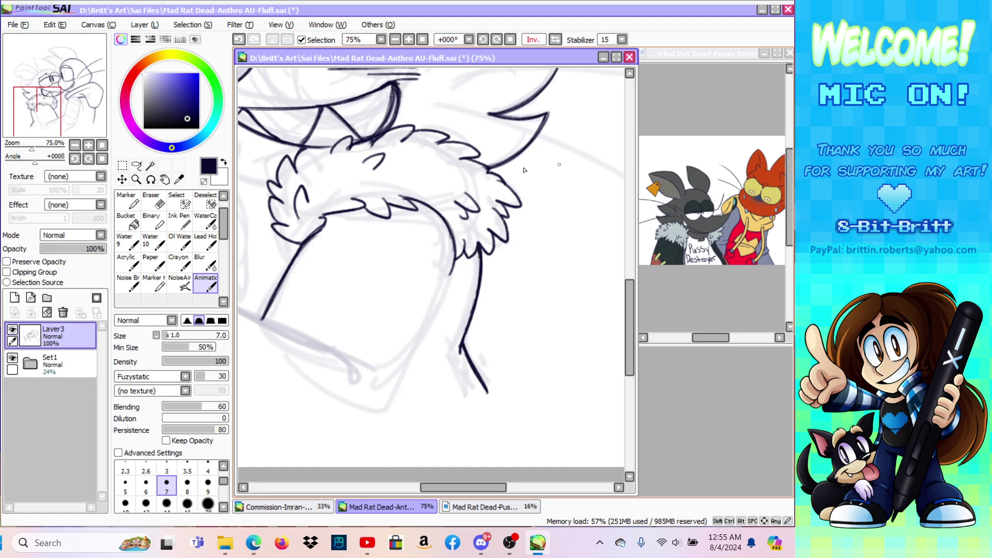
Step: View the whole drawing at 25%, unmirror the canvas and save the file
left_click(136, 179)
left_click(132, 331)
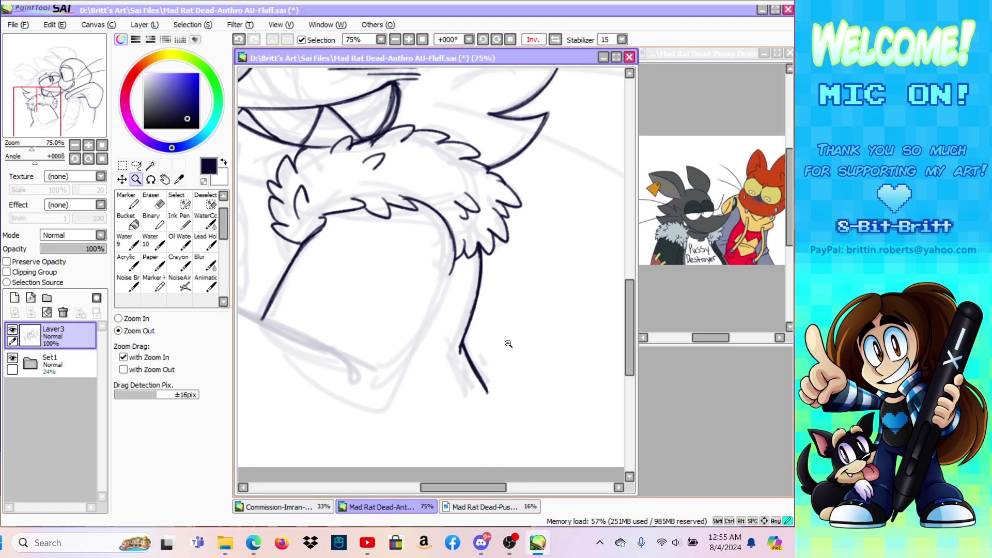
left_click(509, 343)
left_click(555, 40)
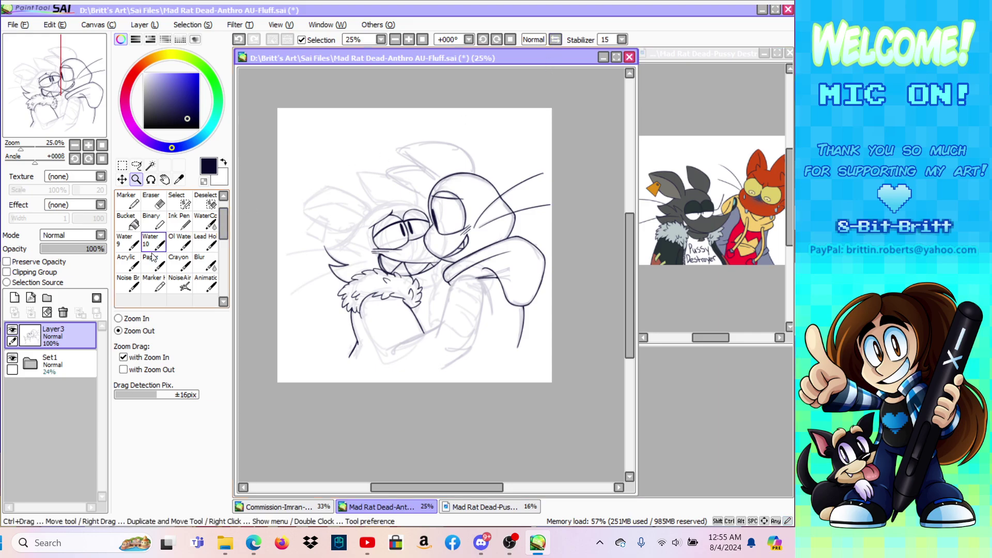
left_click(18, 24)
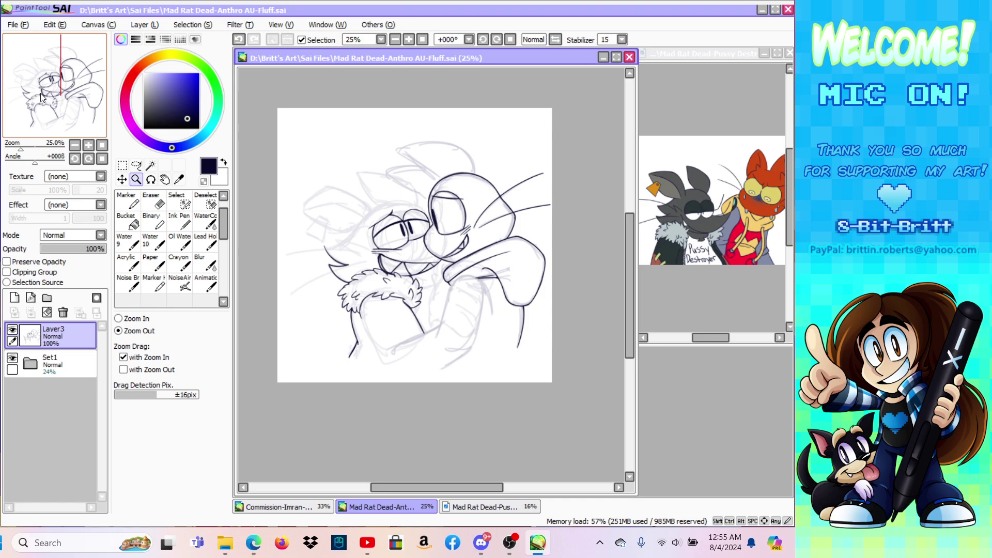
Step: Rotate the canvas to -12° and ink the head outline from the upper cheek fur tip up over the eyes
left_click(126, 320)
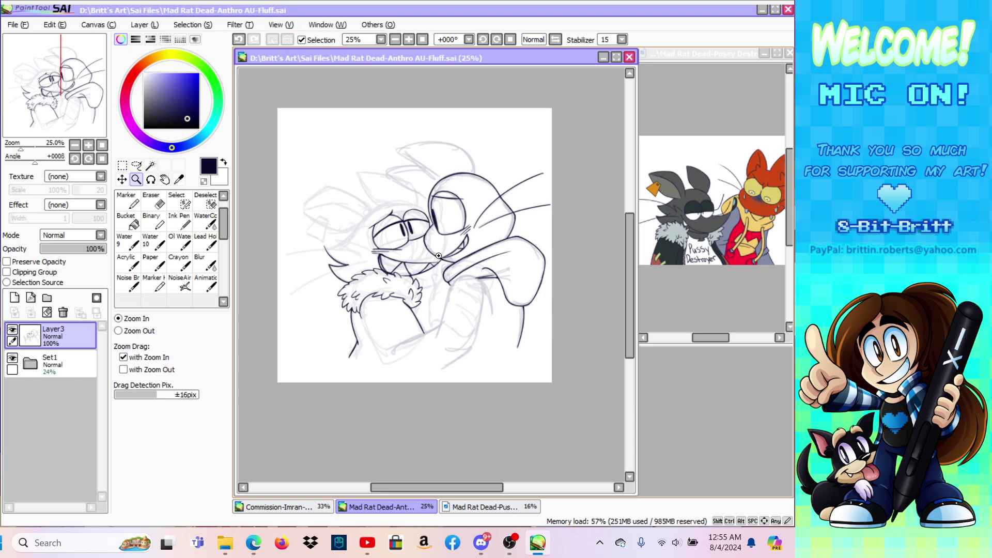
left_click(382, 219)
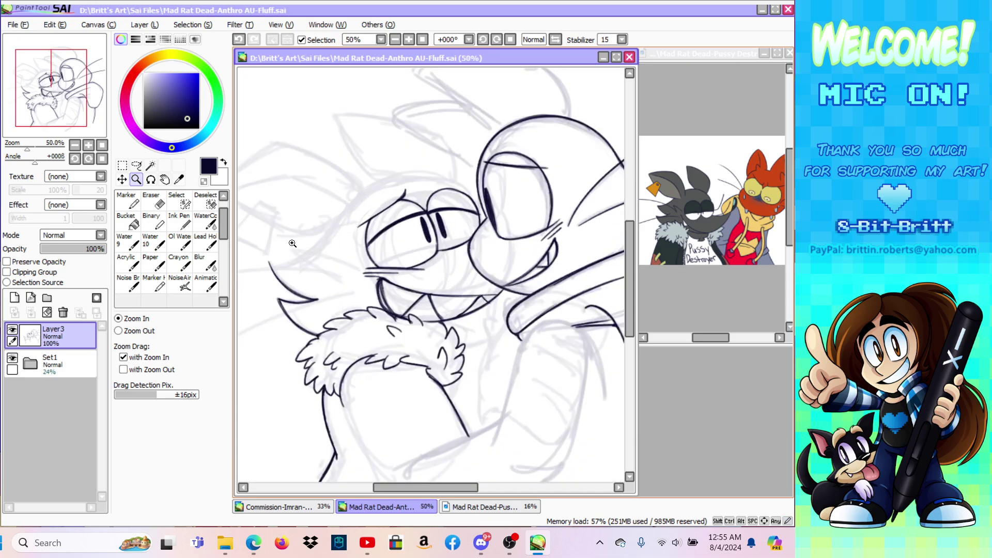
left_click(268, 246)
left_click(150, 180)
mouse_move(331, 217)
left_mouse_down()
mouse_move(321, 184)
mouse_move(309, 201)
left_mouse_up()
left_click(206, 283)
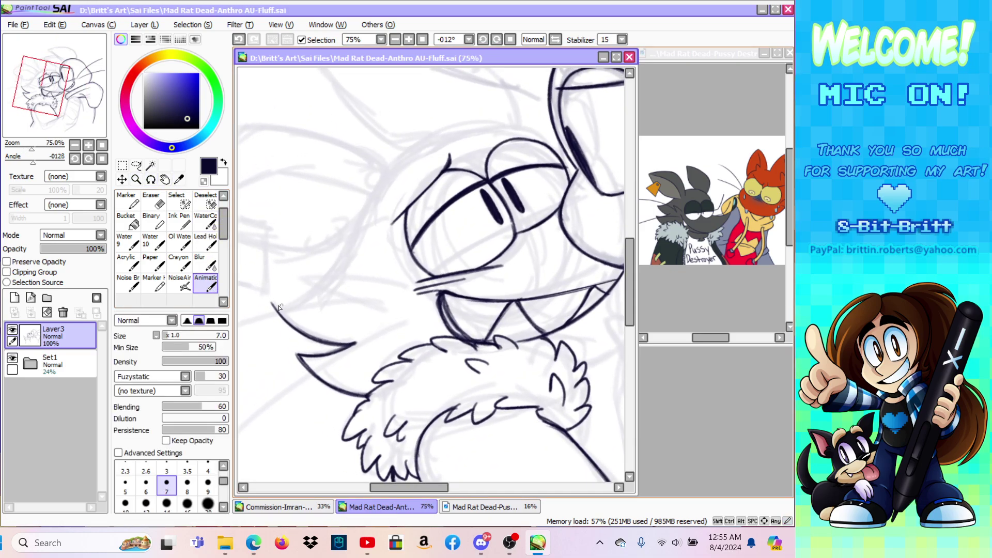
mouse_move(273, 304)
left_mouse_down()
mouse_move(316, 291)
mouse_move(350, 236)
left_mouse_up()
left_click_drag(321, 288, 373, 193)
left_click_drag(343, 256, 405, 157)
left_click_drag(356, 226, 429, 143)
left_click_drag(368, 205, 457, 127)
left_click_drag(396, 175, 475, 125)
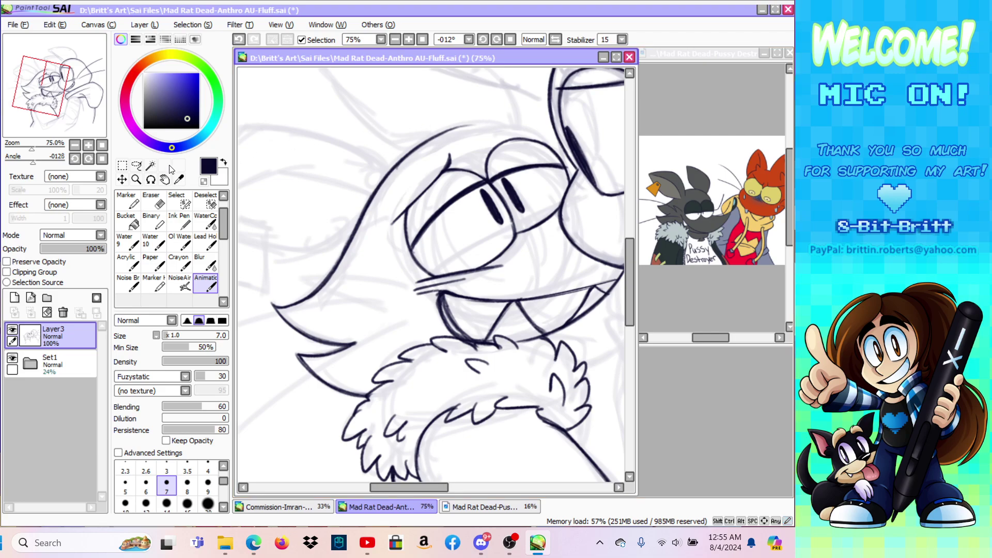
Step: Rotate the canvas to -75° and finish the forehead curve around the far eye, undoing and redrawing the first strokes
left_click(151, 179)
left_click_drag(252, 162, 384, 199)
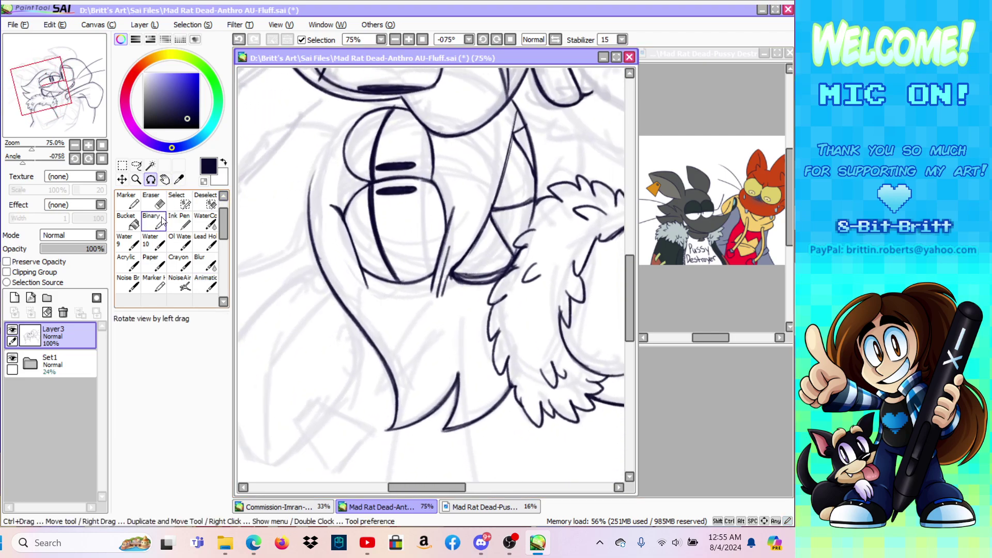
left_click(206, 283)
left_click_drag(312, 253, 314, 169)
left_click(239, 39)
left_click(238, 39)
mouse_move(321, 265)
left_mouse_down()
mouse_move(314, 172)
mouse_move(331, 144)
left_mouse_up()
mouse_move(311, 193)
left_mouse_down()
mouse_move(322, 158)
mouse_move(313, 185)
mouse_move(357, 122)
left_mouse_up()
left_click_drag(320, 167, 358, 120)
left_click_drag(330, 142, 355, 119)
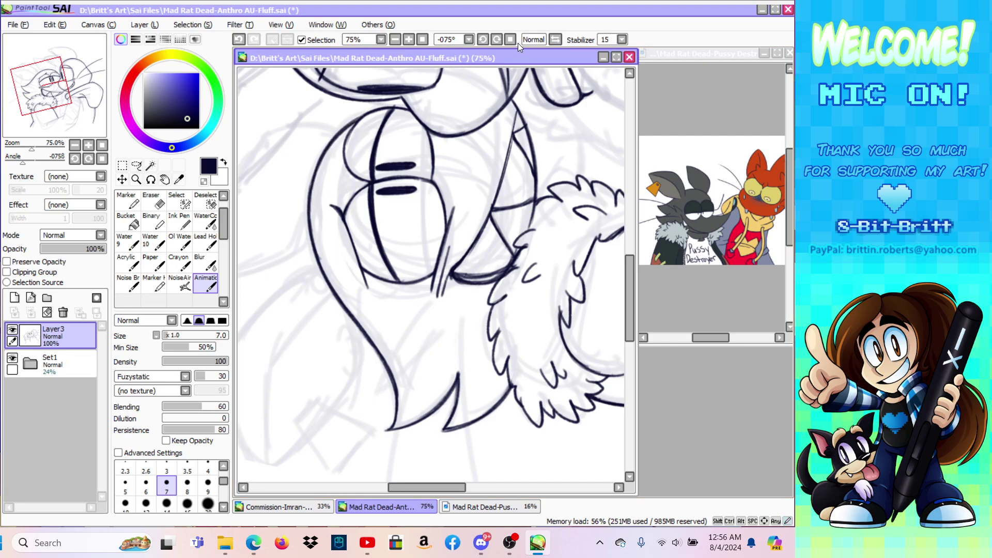
Step: Reset the canvas rotation and ink chest fur tufts under the grin between the collar and the other character's arm
left_click(534, 40)
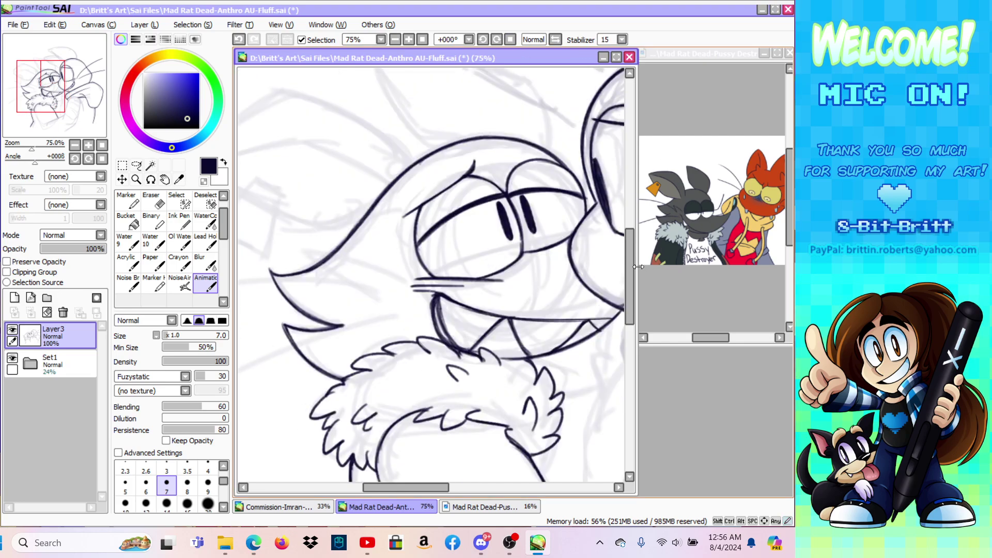
left_click_drag(631, 297, 630, 323)
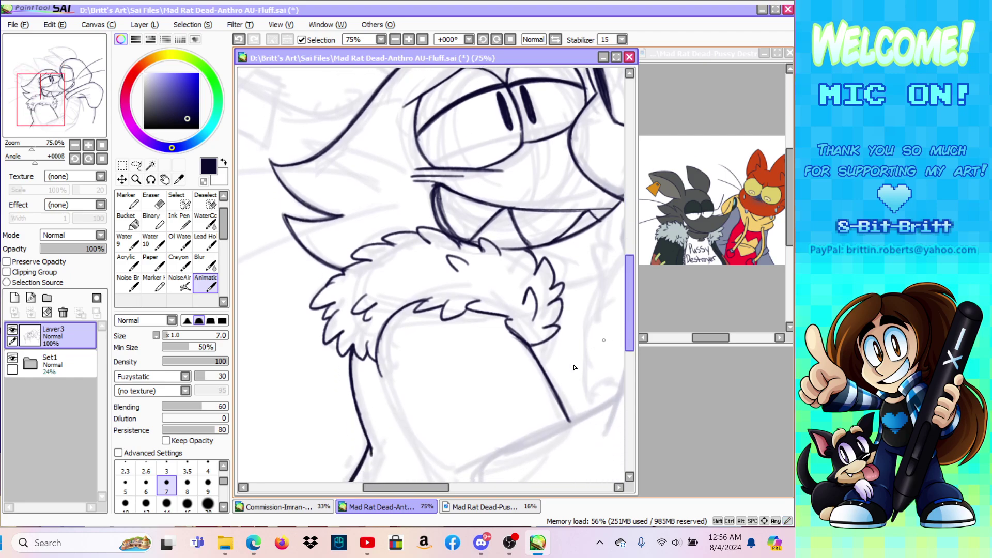
left_click_drag(428, 483, 470, 486)
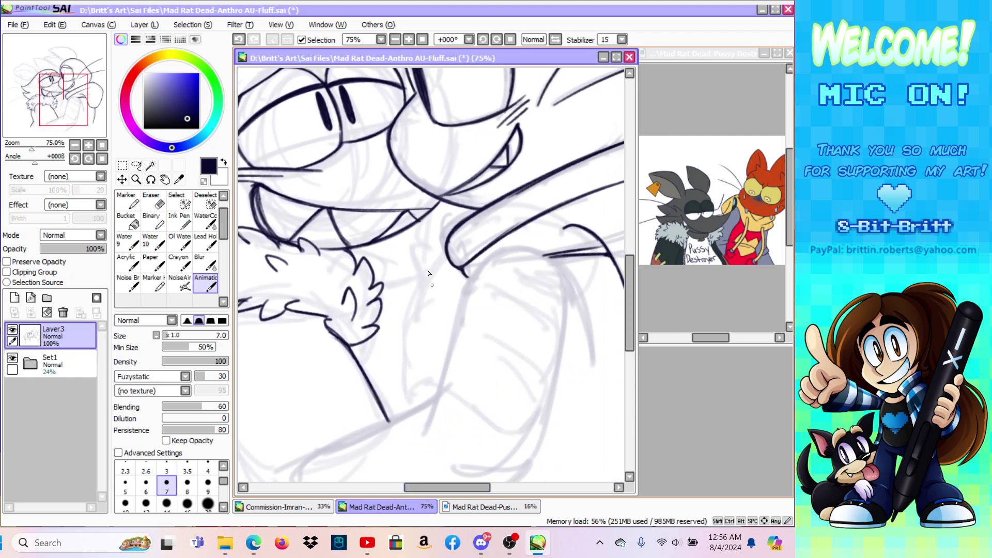
mouse_move(423, 276)
left_mouse_down()
mouse_move(408, 245)
mouse_move(424, 253)
mouse_move(428, 226)
mouse_move(437, 241)
mouse_move(427, 219)
mouse_move(422, 238)
mouse_move(425, 220)
left_mouse_up()
left_click_drag(374, 272, 397, 277)
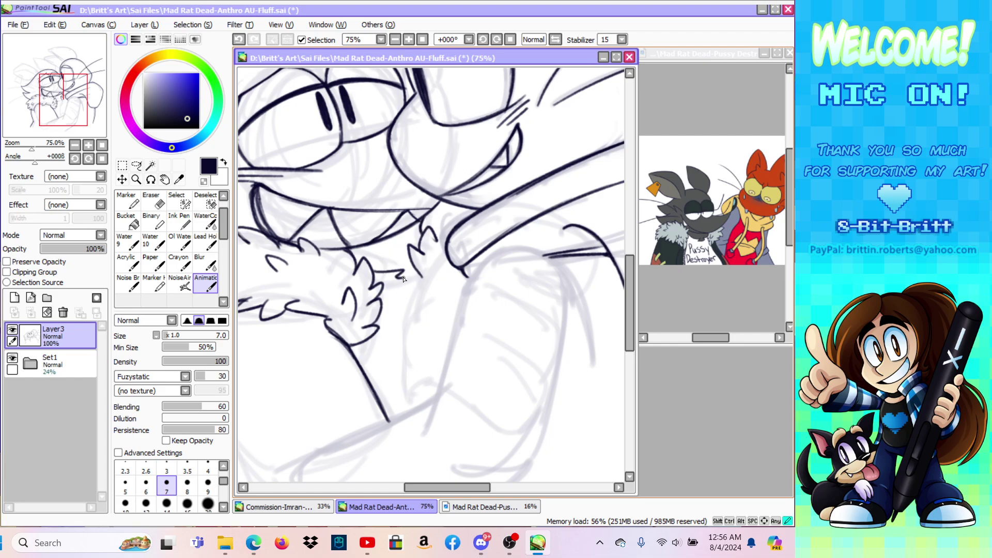
Step: Check the drawing zoomed out, then undo and redraw the small chest fur tuft beside the collar's inner side
left_click(136, 180)
left_click(139, 331)
left_click(491, 257)
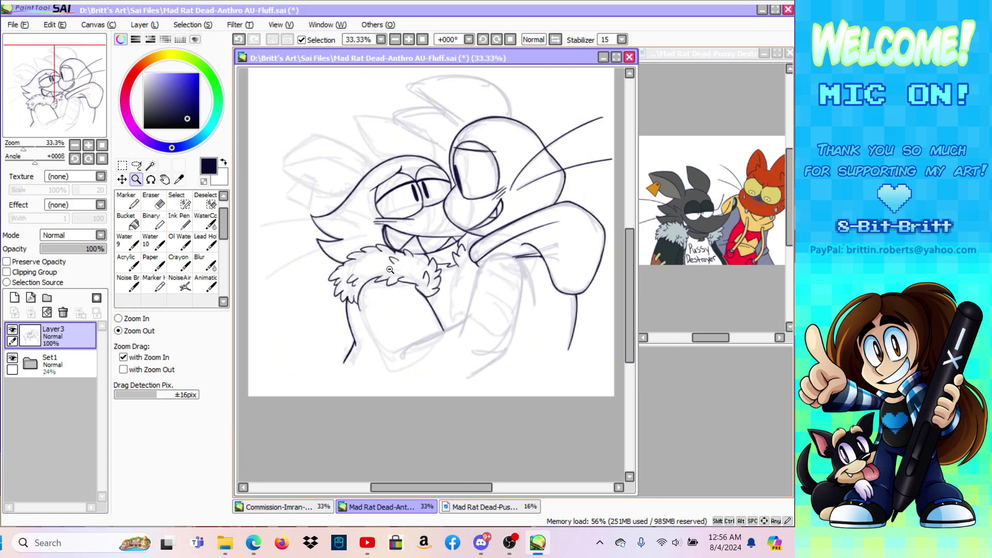
left_click(140, 319)
left_click(356, 282)
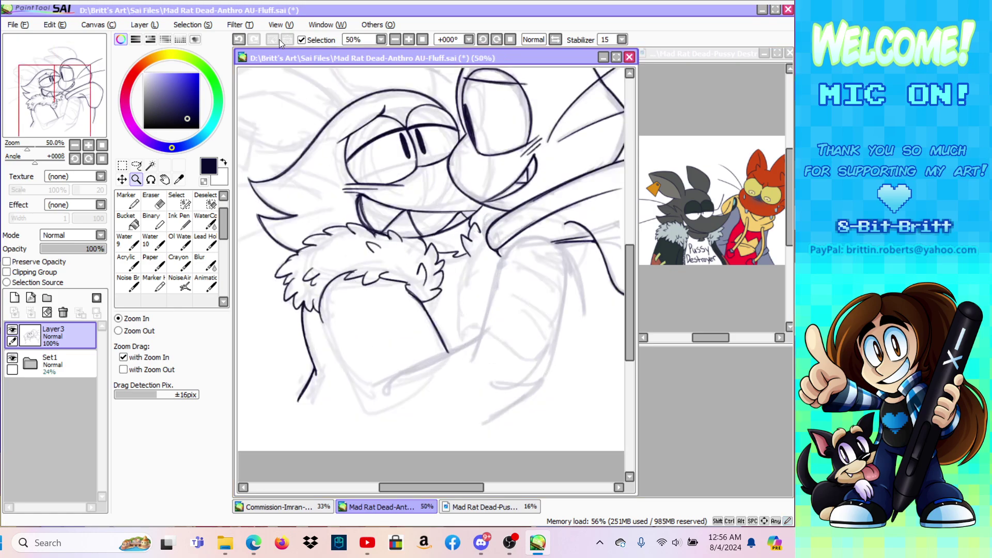
left_click(205, 283)
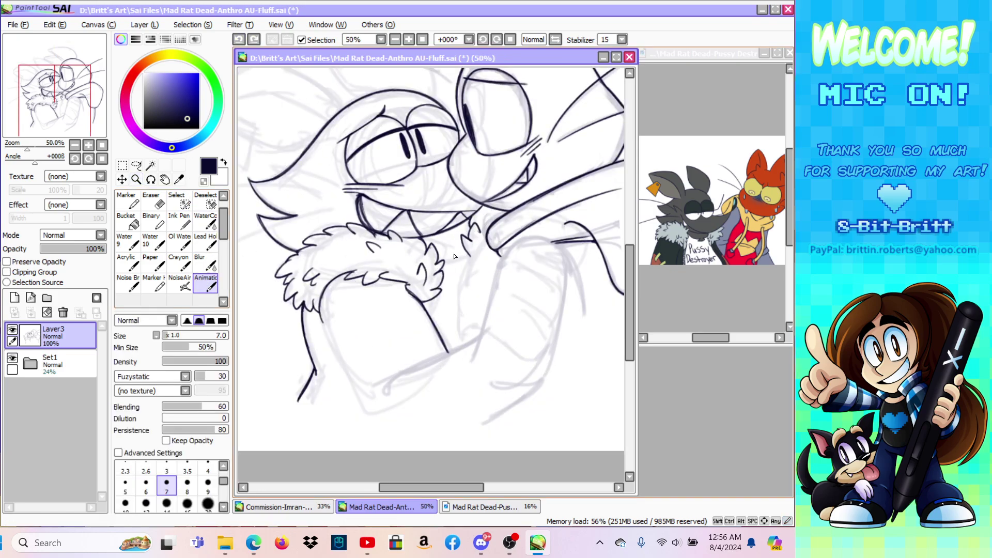
left_click_drag(444, 272, 470, 264)
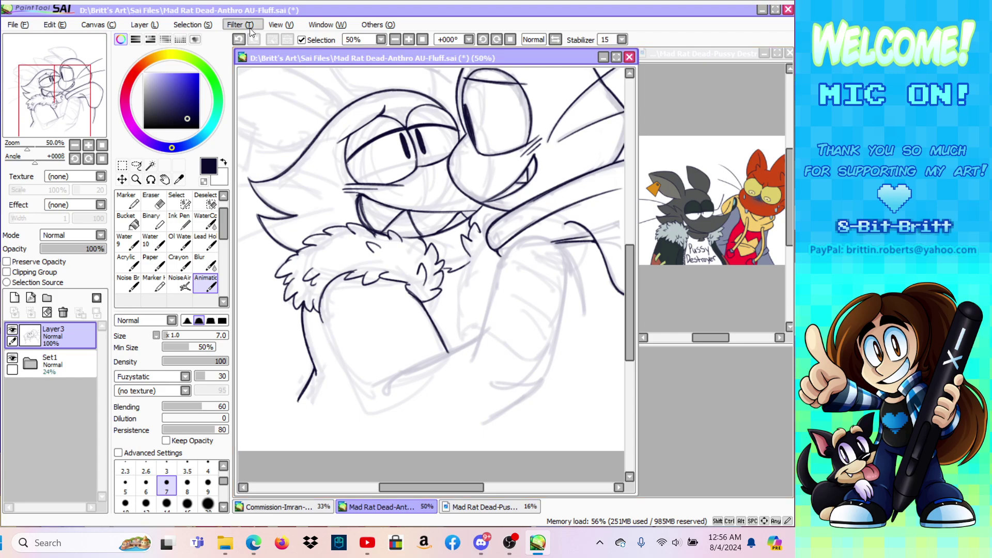
left_click(239, 40)
mouse_move(446, 252)
left_mouse_down()
mouse_move(459, 247)
mouse_move(450, 248)
left_mouse_up()
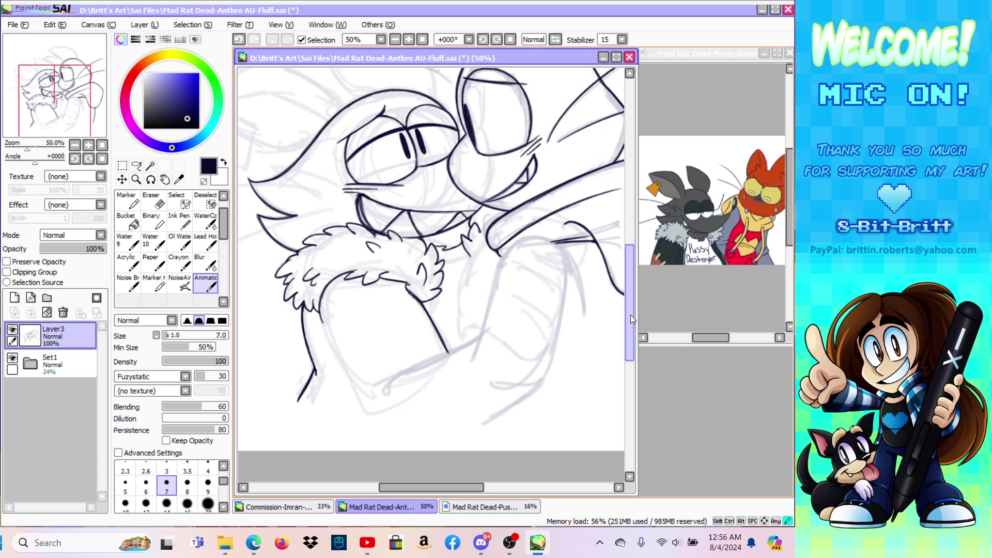
Step: Mirror the canvas, rotate it to -23° and ink the ear's side edge rising from the top of the grinning character's head
left_click_drag(632, 315, 628, 281)
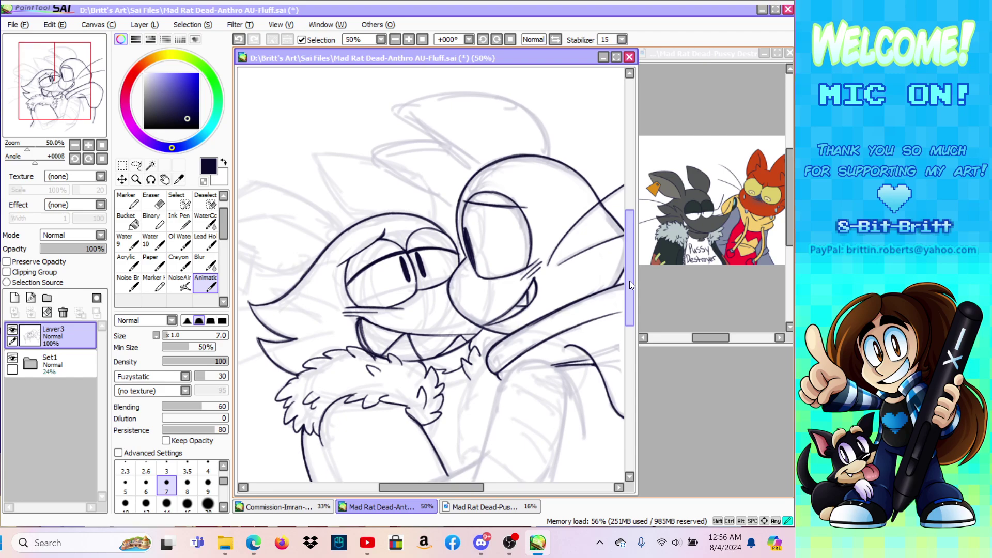
left_click_drag(466, 487, 448, 493)
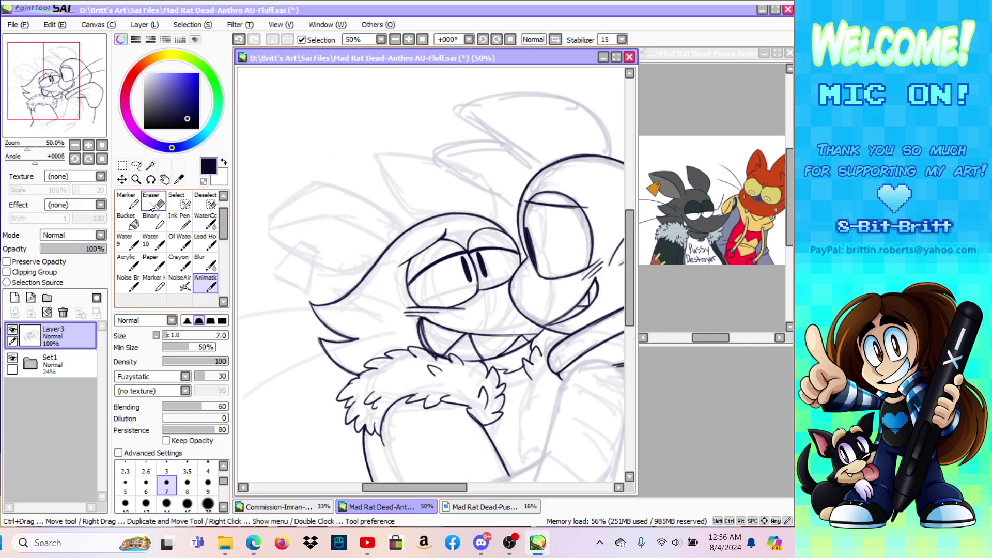
left_click(136, 179)
left_click(557, 39)
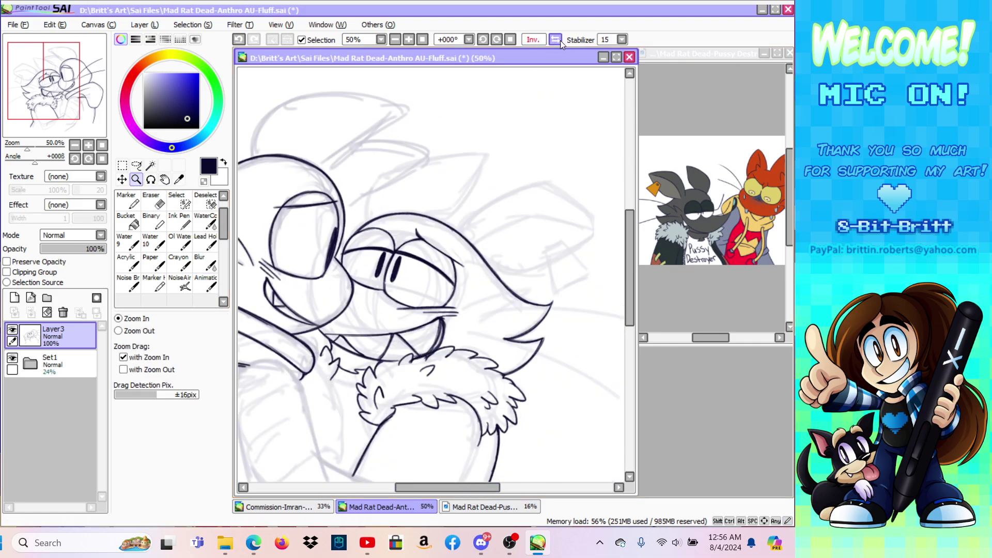
left_click(597, 280)
left_click(151, 179)
left_click_drag(367, 196, 272, 200)
left_click(205, 283)
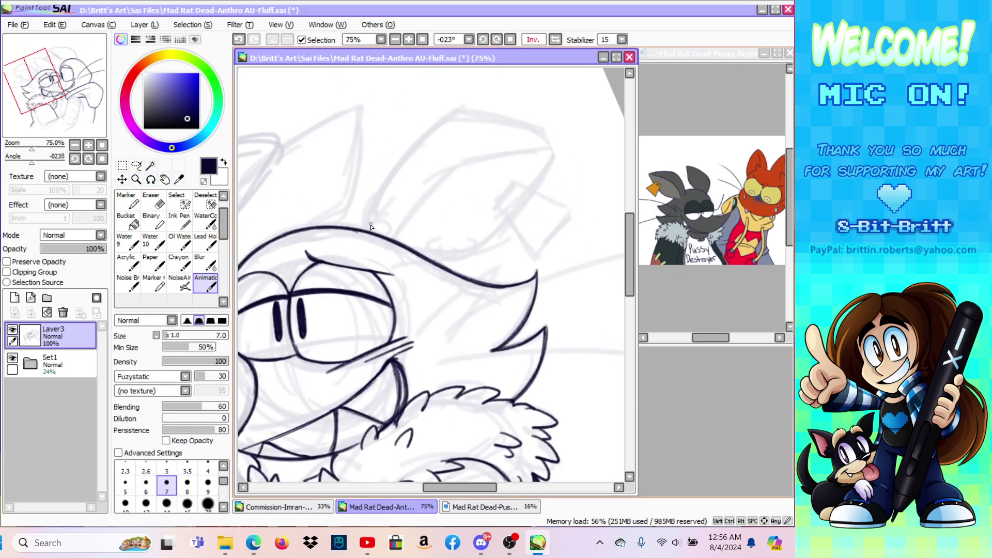
mouse_move(365, 231)
left_mouse_down()
mouse_move(385, 172)
mouse_move(444, 105)
mouse_move(371, 215)
mouse_move(383, 184)
mouse_move(336, 217)
left_mouse_up()
Step: Rotate the canvas to -53° and extend the ear outline around its upper curve
left_click(151, 180)
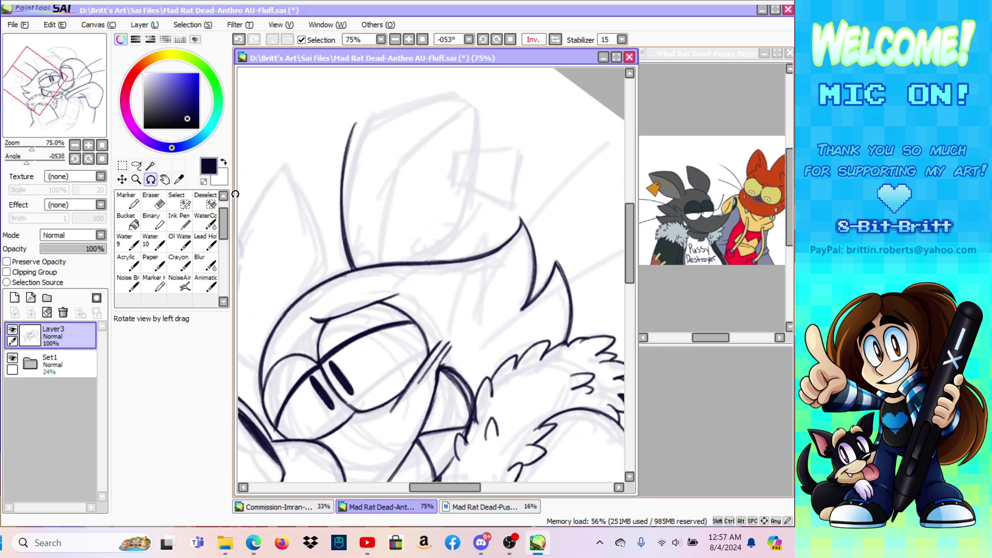
left_click(205, 283)
left_click_drag(347, 148, 439, 78)
left_click_drag(357, 122, 479, 67)
left_click_drag(379, 105, 504, 71)
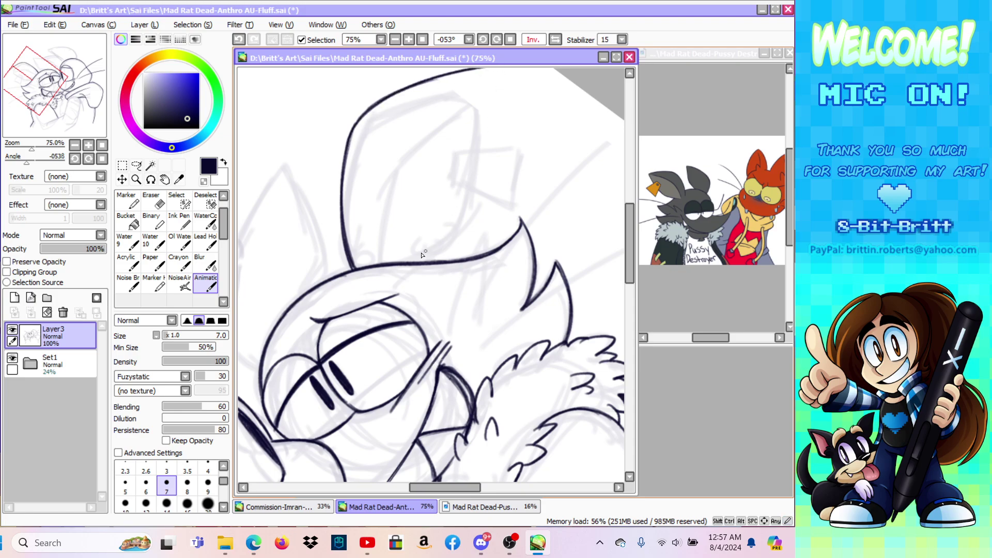
Step: Ink the left character's lower ear edge from the head out to the ear tip, mirroring the canvas midway, then reset the rotation
left_click_drag(408, 267, 486, 214)
left_click_drag(630, 207, 632, 193)
left_click(555, 40)
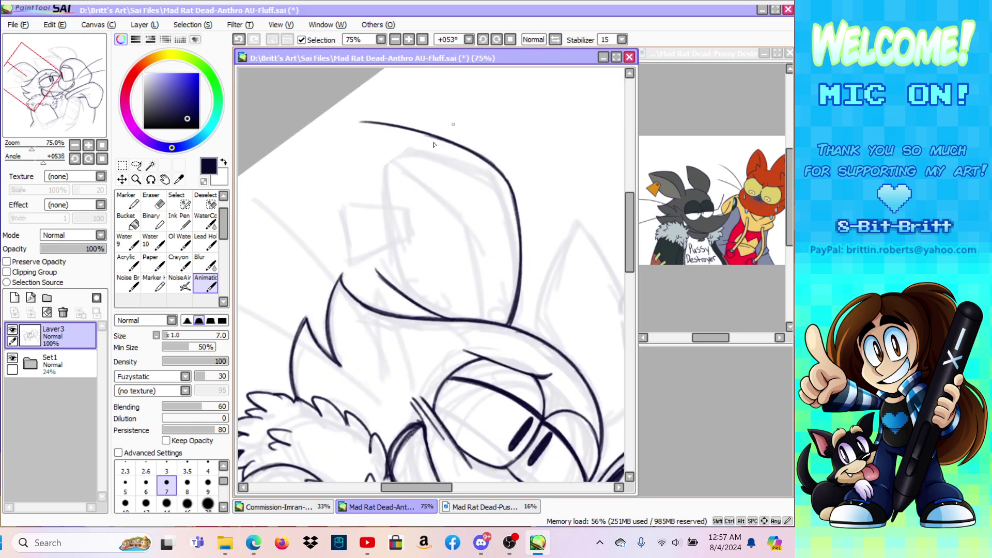
mouse_move(380, 279)
left_mouse_down()
mouse_move(357, 216)
mouse_move(355, 167)
left_mouse_up()
mouse_move(372, 261)
left_mouse_down()
mouse_move(354, 155)
mouse_move(357, 221)
mouse_move(355, 134)
left_mouse_up()
left_click_drag(361, 238, 354, 126)
left_click_drag(354, 184, 364, 124)
left_click(510, 39)
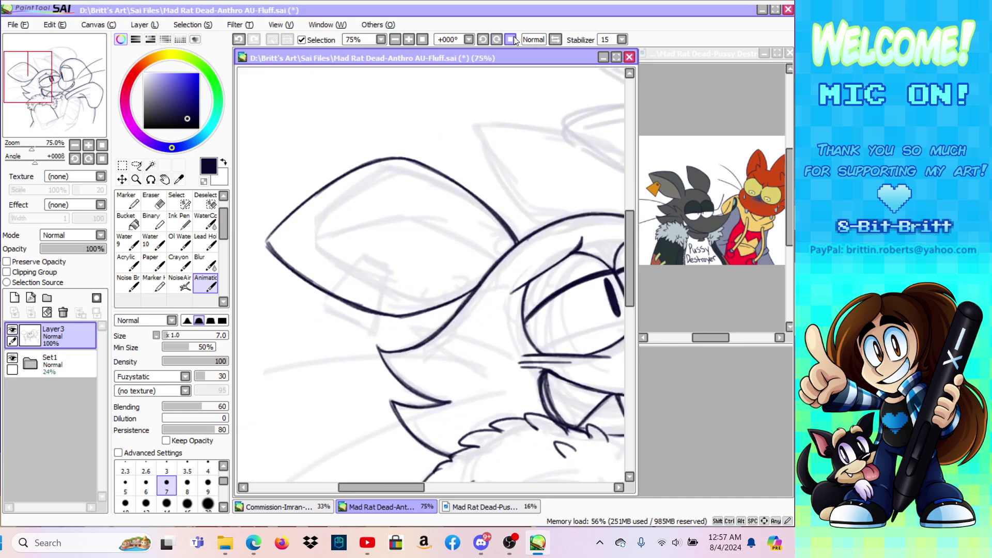
Step: Check the line art zoomed out with the sketch folder hidden, then show the sketch again and zoom back in
left_click(137, 180)
left_click(124, 332)
left_click(323, 212)
left_click(323, 212)
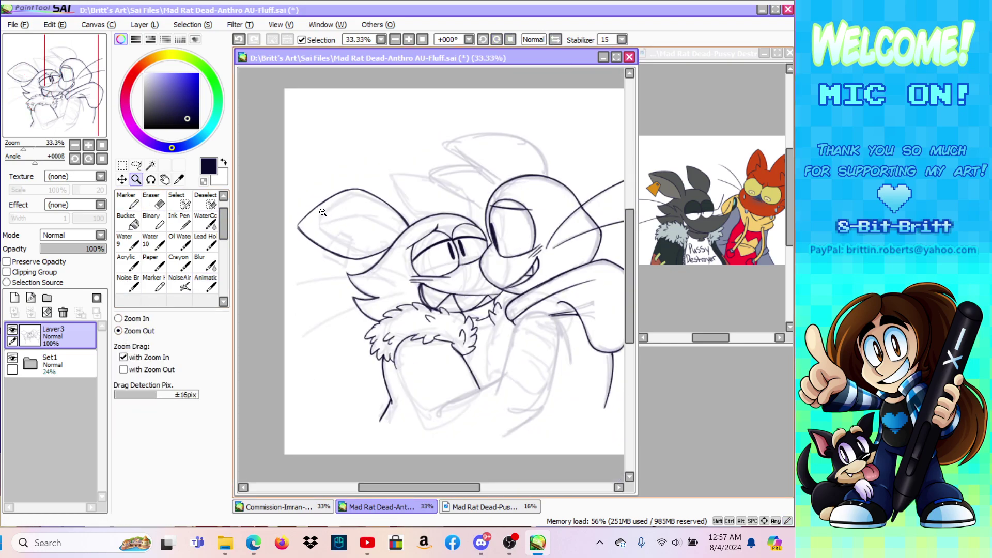
left_click(12, 358)
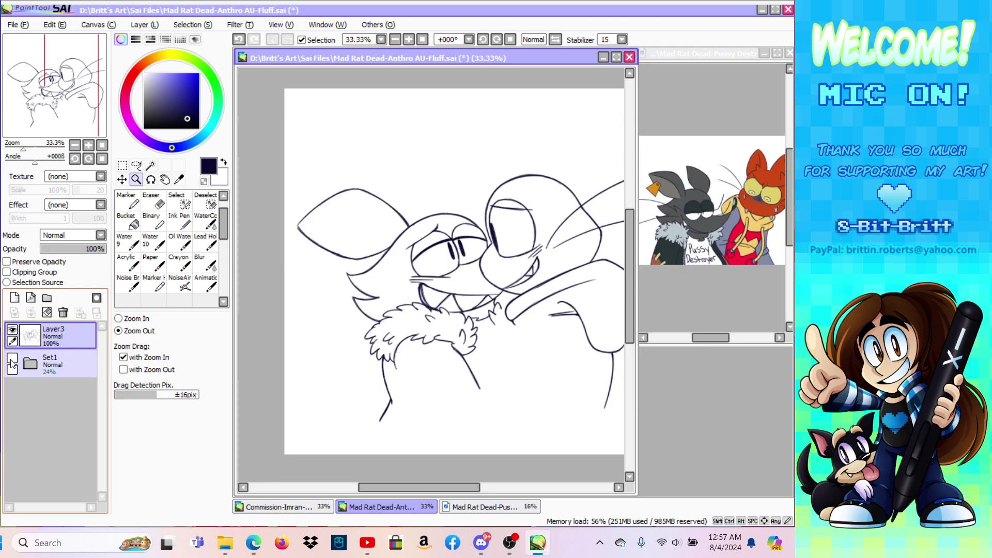
left_click(12, 359)
left_click(130, 318)
left_click(339, 242)
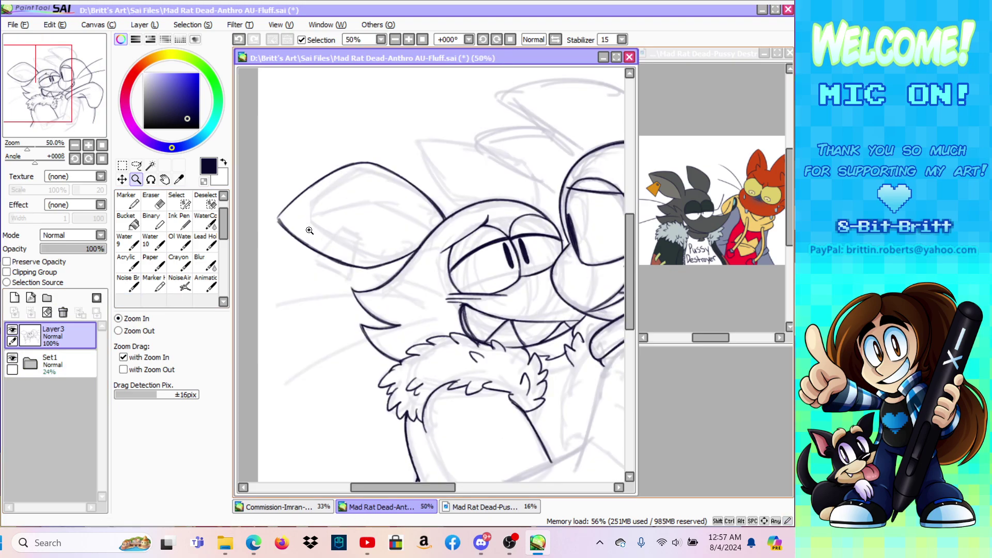
Step: Select the left character's ear outline with the selection brush, scale it down slightly toward the head and deselect
left_click(179, 202)
mouse_move(442, 215)
left_mouse_down()
mouse_move(333, 157)
mouse_move(290, 181)
left_mouse_up()
left_click(187, 483)
mouse_move(404, 243)
left_mouse_down()
mouse_move(326, 247)
mouse_move(342, 167)
mouse_move(373, 160)
mouse_move(430, 200)
mouse_move(386, 171)
left_mouse_up()
key("ctrl+t")
left_click_drag(272, 158, 291, 177)
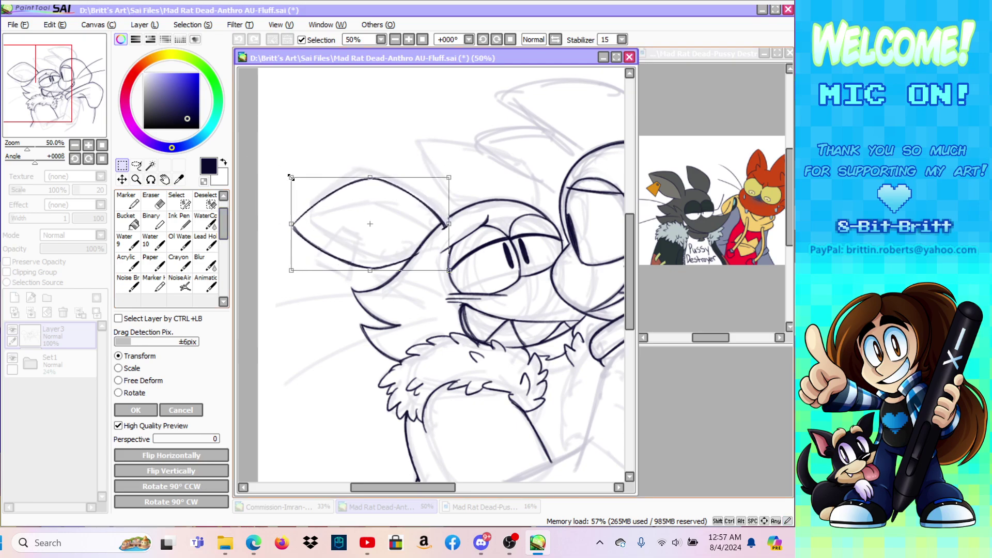
left_click(135, 409)
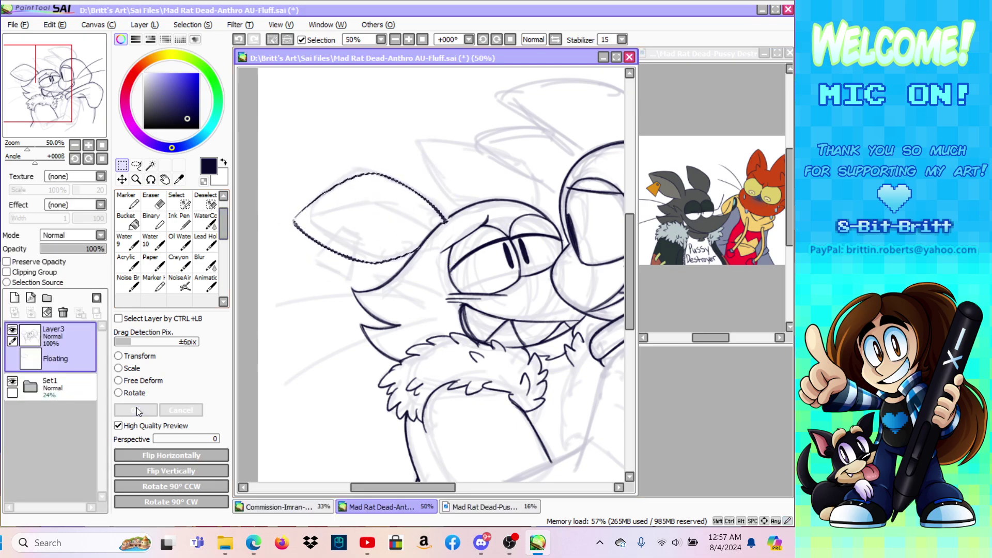
key("ctrl+d")
Step: Touch up the head outline beside the resized ear, undo the last stroke and erase stray ink at the joint
left_click(151, 202)
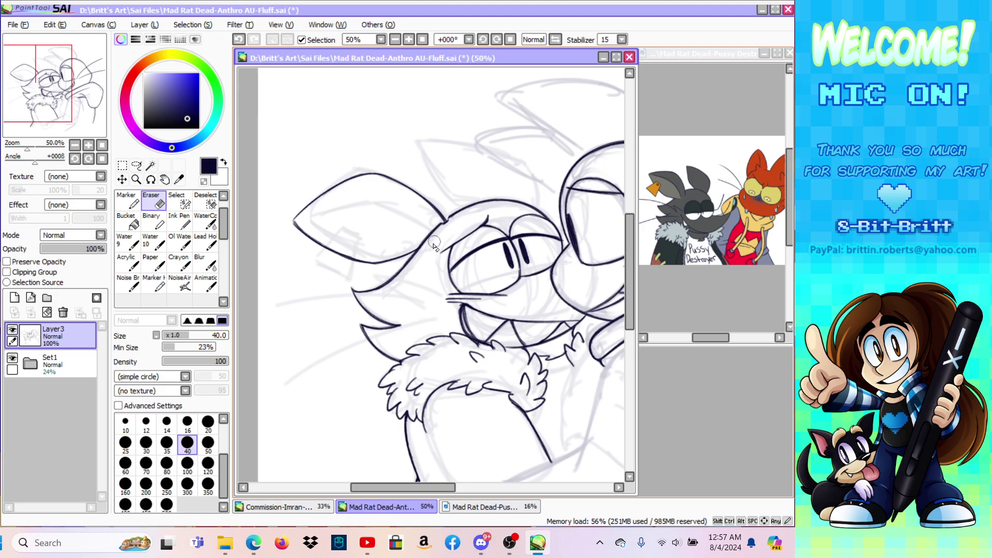
left_click(207, 281)
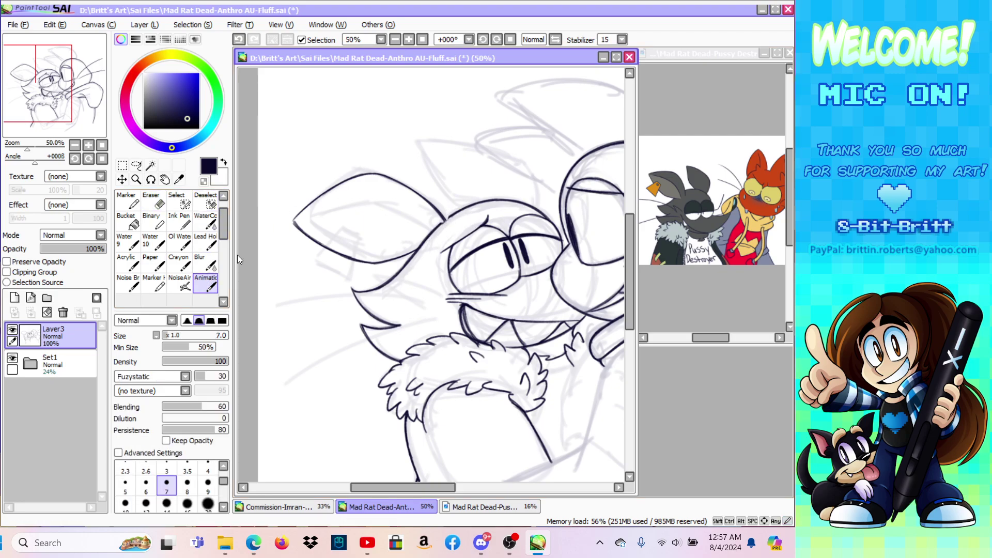
left_click_drag(459, 213, 467, 207)
left_click_drag(445, 219, 472, 204)
left_click_drag(445, 220, 485, 200)
left_click_drag(452, 215, 500, 198)
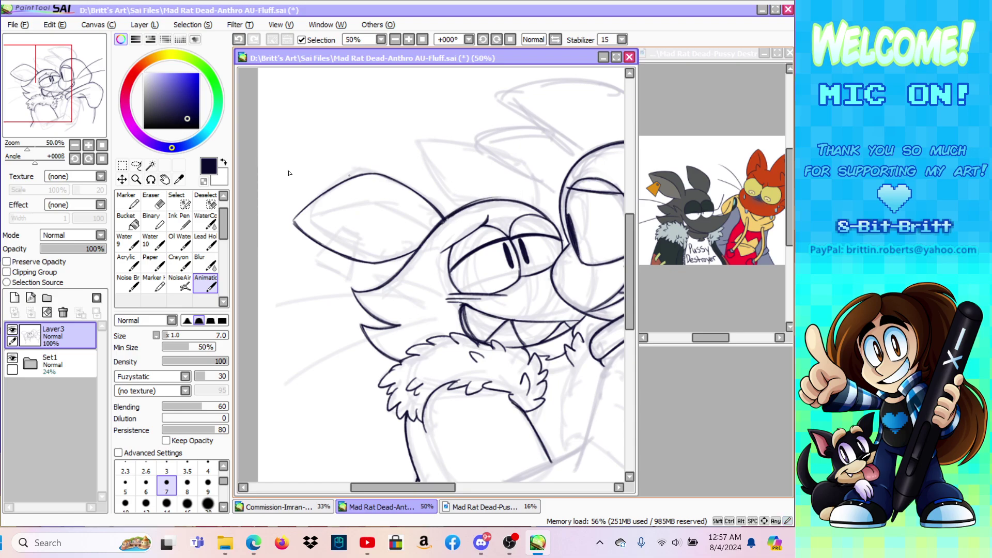
left_click(241, 40)
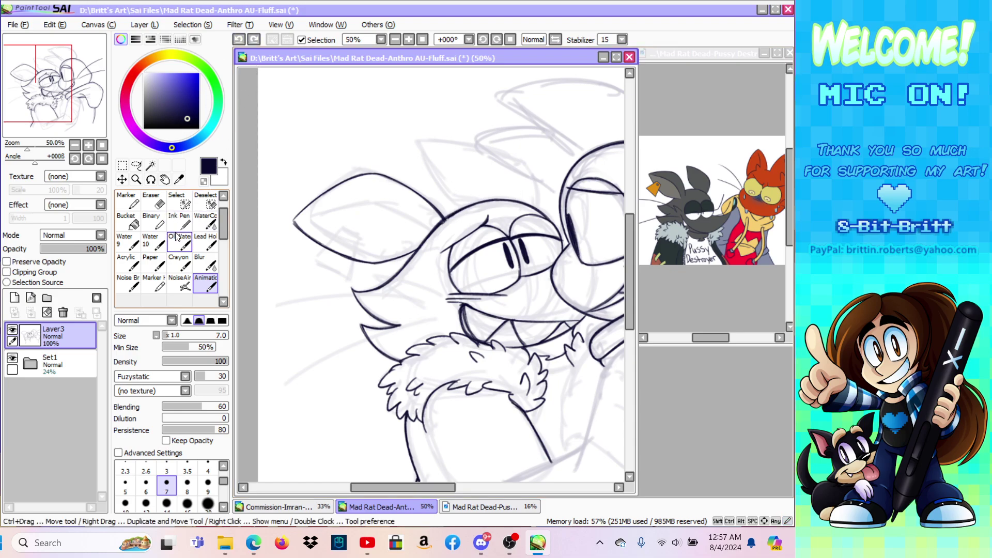
left_click(152, 202)
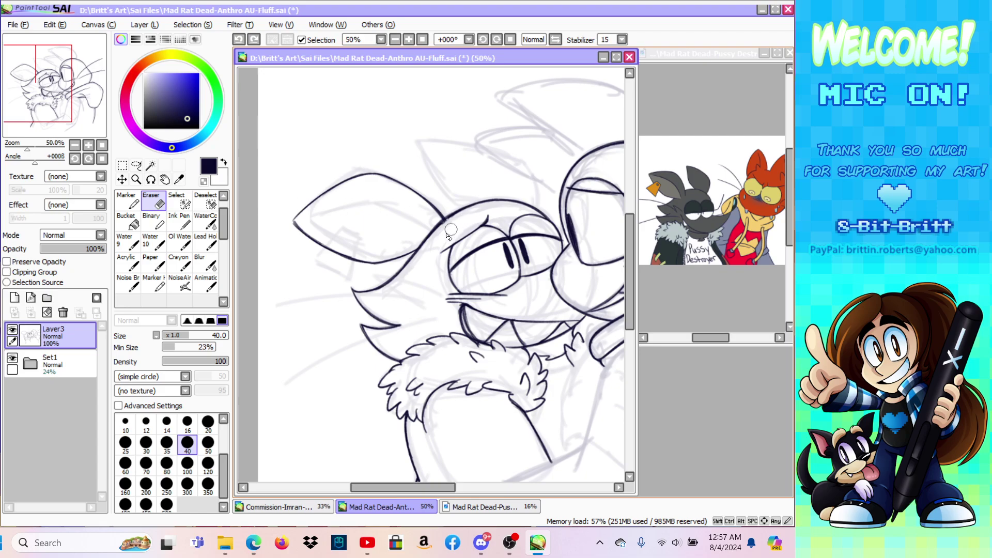
mouse_move(453, 221)
left_mouse_down()
mouse_move(435, 232)
mouse_move(460, 212)
left_mouse_up()
Step: Mirror the canvas, zoom to 75% on the ear, rotate the view to -31° and take the inking brush
left_click(136, 180)
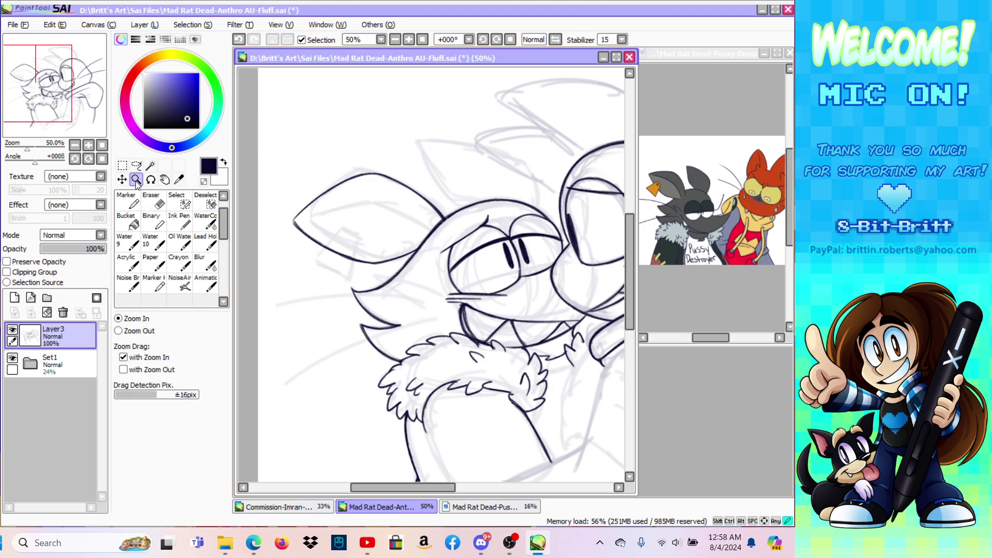
left_click(555, 38)
left_click(551, 226)
left_click(151, 181)
left_click_drag(376, 219, 338, 250)
left_click(206, 284)
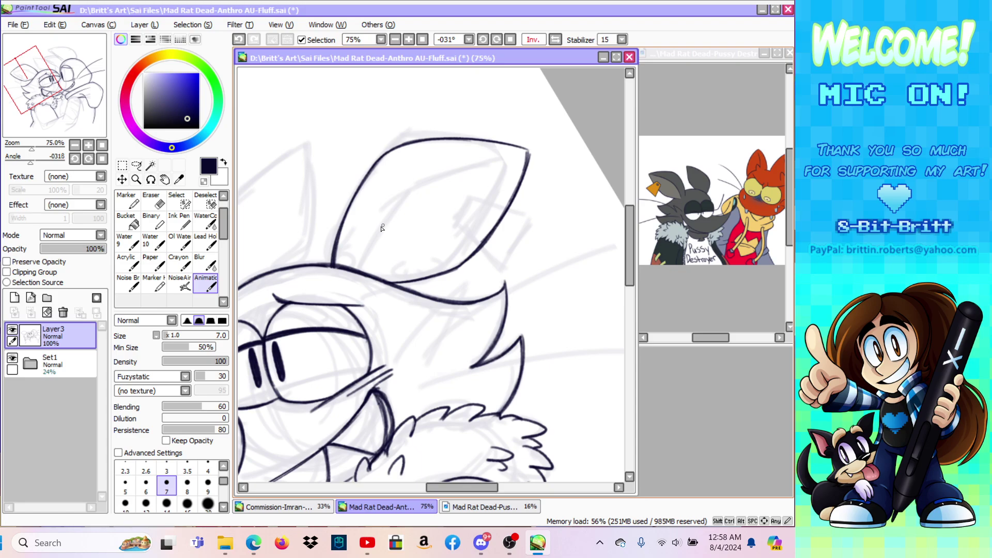
mouse_move(354, 269)
left_mouse_down()
mouse_move(382, 226)
mouse_move(359, 266)
mouse_move(432, 183)
left_mouse_up()
mouse_move(381, 227)
left_mouse_down()
mouse_move(441, 180)
mouse_move(478, 168)
left_mouse_up()
left_click_drag(409, 200, 516, 153)
left_click_drag(431, 185, 523, 152)
left_click_drag(462, 172, 528, 151)
left_click(238, 40)
left_click(238, 40)
left_click(238, 40)
left_click(238, 40)
left_click(238, 40)
left_click(238, 40)
left_click(238, 40)
Step: Ink the inner contour of the left character's ear from the head to the tip and erase the overlap at its base
left_click_drag(368, 281, 415, 184)
left_click_drag(373, 254, 421, 181)
left_click_drag(380, 236, 426, 179)
left_click_drag(400, 202, 435, 176)
left_click_drag(404, 198, 477, 161)
left_click_drag(418, 183, 527, 151)
left_click_drag(447, 170, 526, 151)
left_click_drag(493, 156, 525, 153)
key("e")
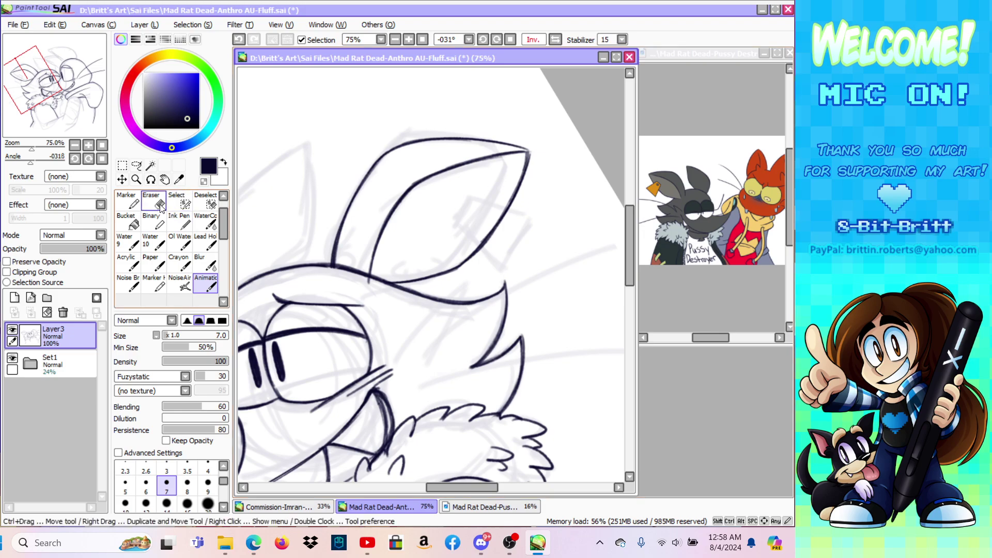
left_click_drag(364, 285, 381, 277)
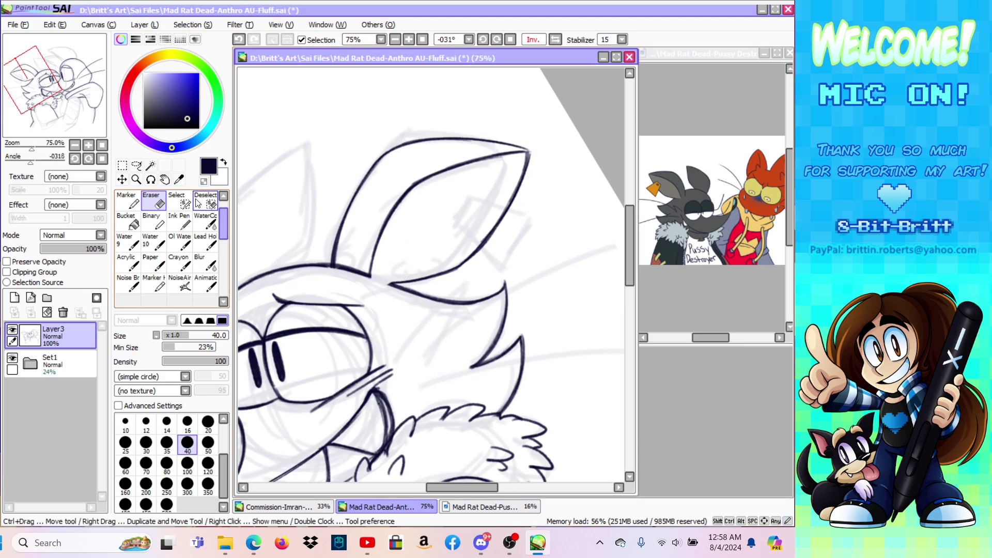
Step: Reset the rotation and mirroring, re-ink the gap where the inner ear meets the head, and erase excess ink at the ear base
left_click(206, 283)
left_click(510, 40)
left_click(555, 39)
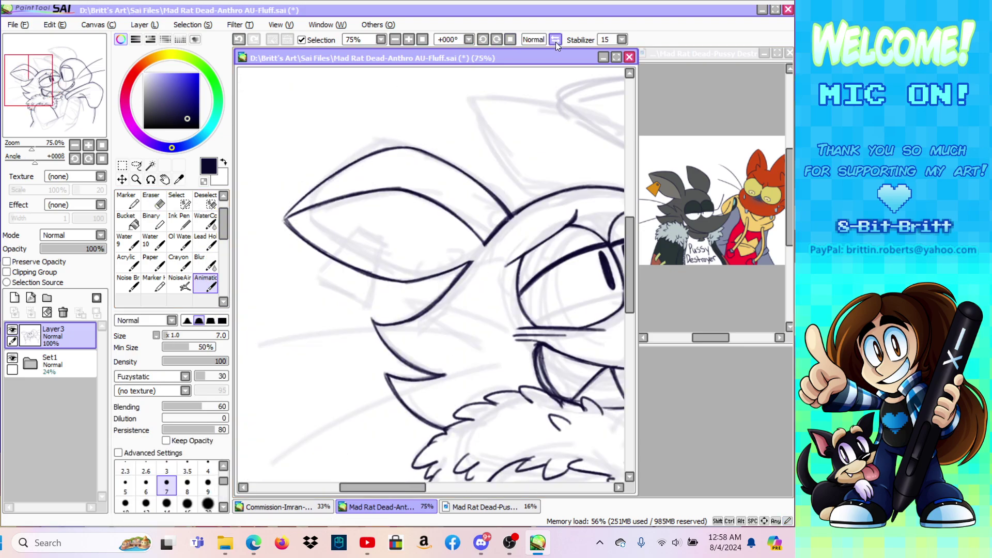
left_click_drag(456, 269, 484, 248)
left_click_drag(485, 242, 479, 254)
left_click(161, 202)
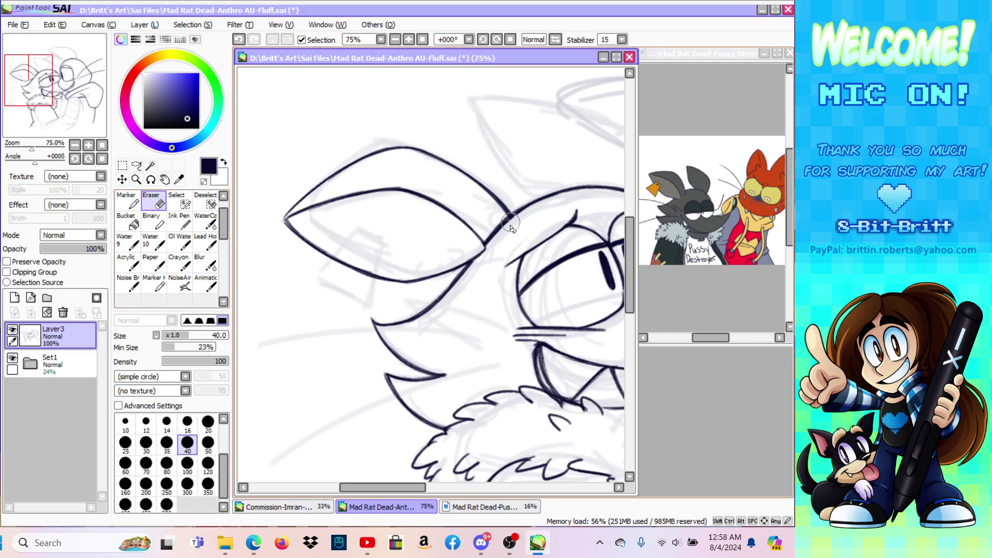
left_click_drag(490, 244, 499, 217)
Step: Check the whole drawing zoomed out, then mirror the canvas, zoom to 75% on the right character's sketched ears and rotate to -20°
left_click(136, 179)
left_click(118, 331)
left_click(392, 182)
left_click(393, 182)
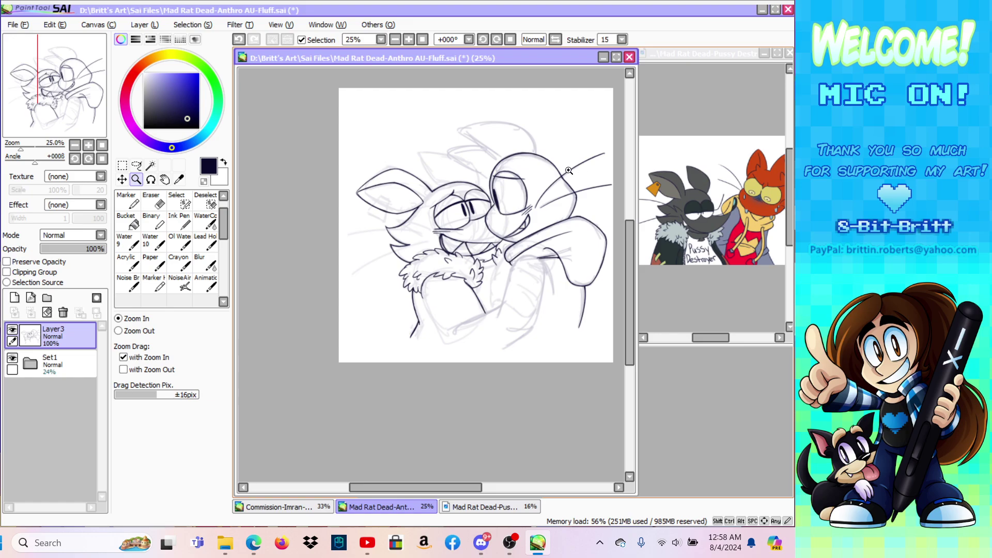
left_click(494, 148)
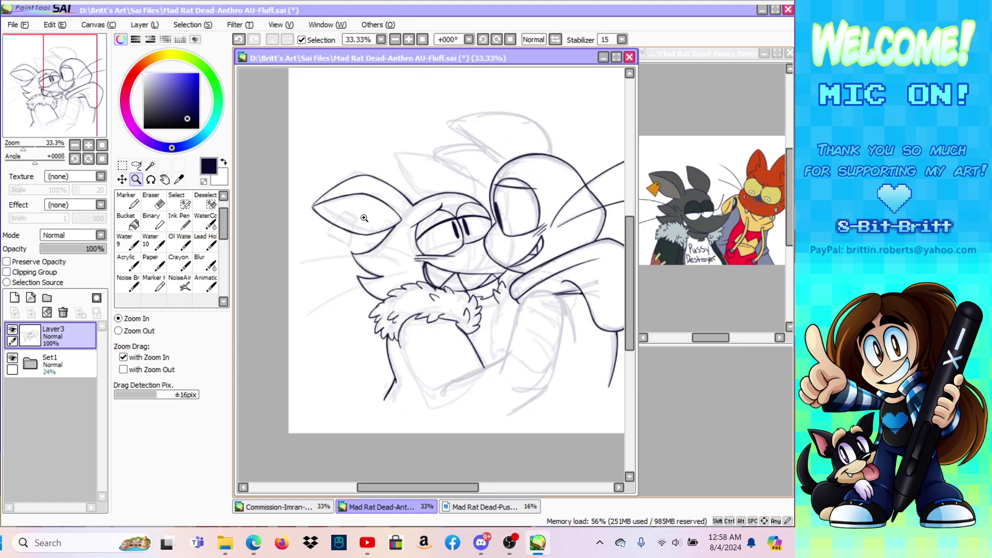
left_click(487, 150)
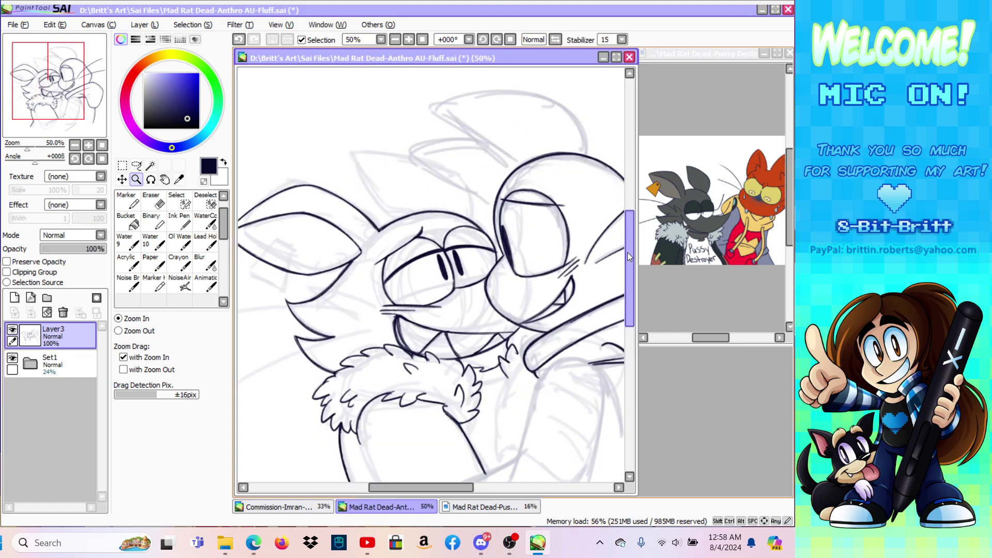
left_click_drag(627, 251, 626, 240)
left_click(534, 44)
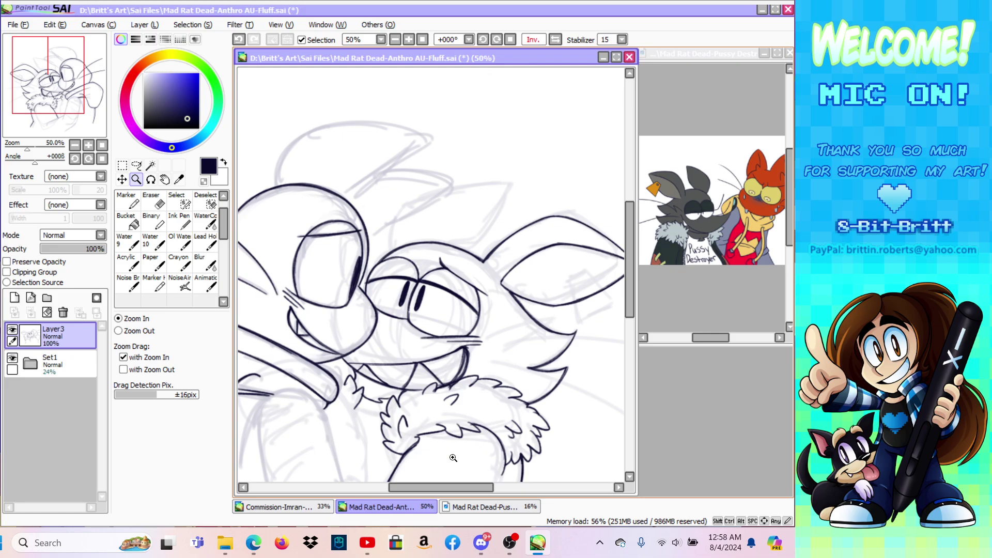
left_click_drag(456, 489, 439, 473)
left_click(386, 138)
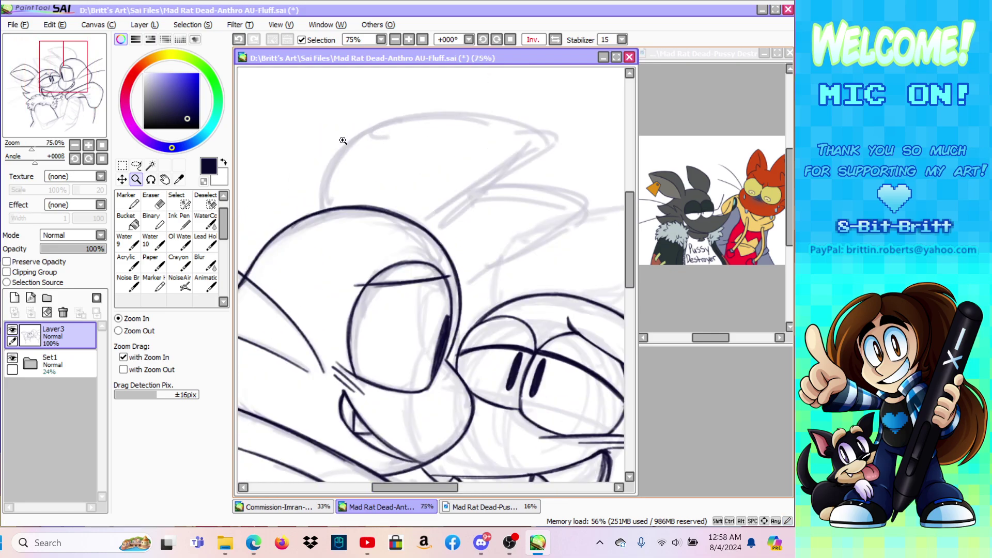
left_click(151, 180)
left_click_drag(348, 155, 310, 191)
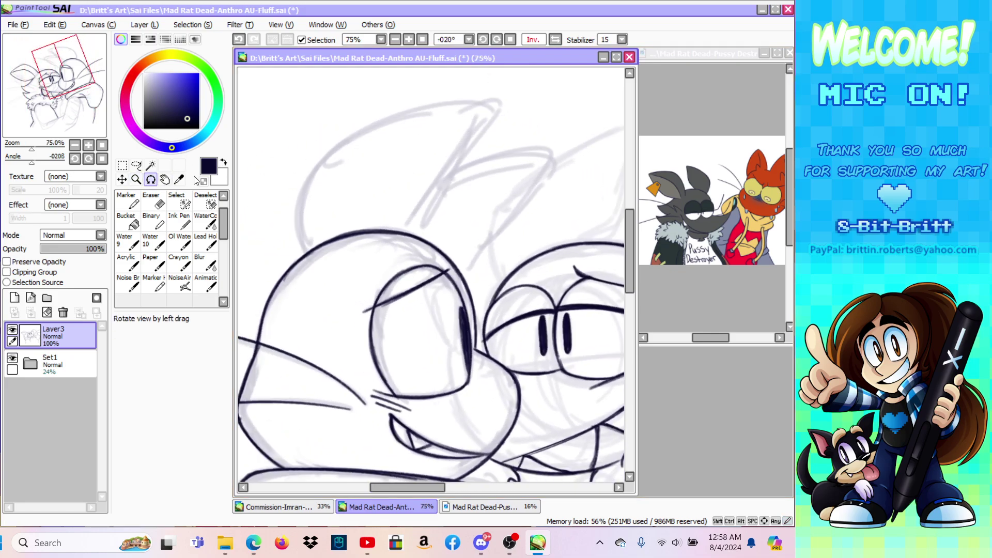
Step: Ink the outer curve of the right character's near ear from the head up to its pointed tip
left_click(204, 283)
left_click_drag(298, 237, 297, 228)
mouse_move(308, 255)
left_mouse_down()
mouse_move(298, 236)
mouse_move(299, 186)
left_mouse_up()
mouse_move(305, 250)
left_mouse_down()
mouse_move(296, 219)
mouse_move(341, 141)
left_mouse_up()
left_click_drag(295, 224, 384, 117)
left_click_drag(306, 183, 448, 102)
mouse_move(328, 150)
left_mouse_down()
mouse_move(366, 122)
mouse_move(469, 102)
left_mouse_up()
mouse_move(381, 121)
left_mouse_down()
mouse_move(478, 116)
mouse_move(467, 126)
left_mouse_up()
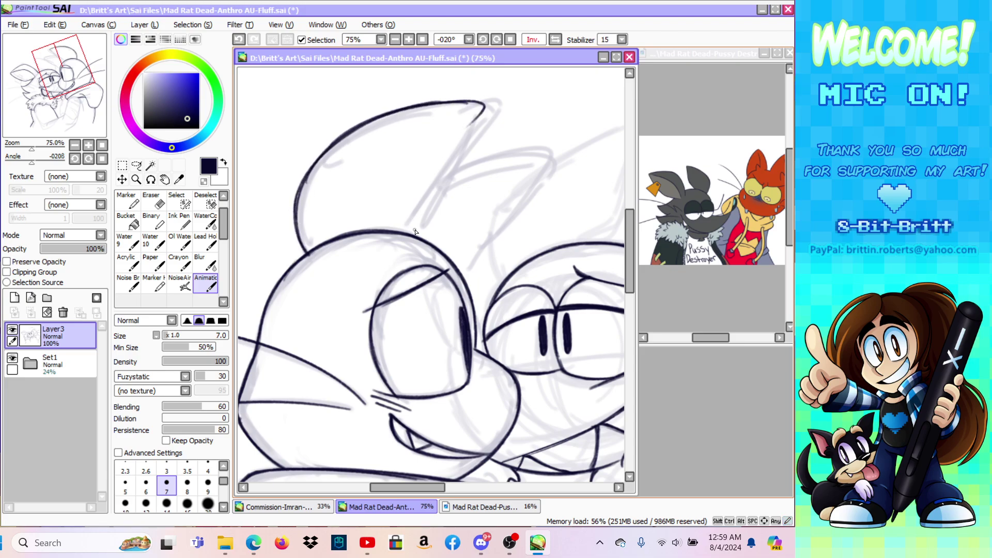
Step: Ink the near ear's inner edge down to the head, erase the head outline crossing the ear and add a short base line
left_click_drag(410, 234, 466, 129)
left_click_drag(428, 200, 476, 115)
left_click_drag(444, 166, 484, 108)
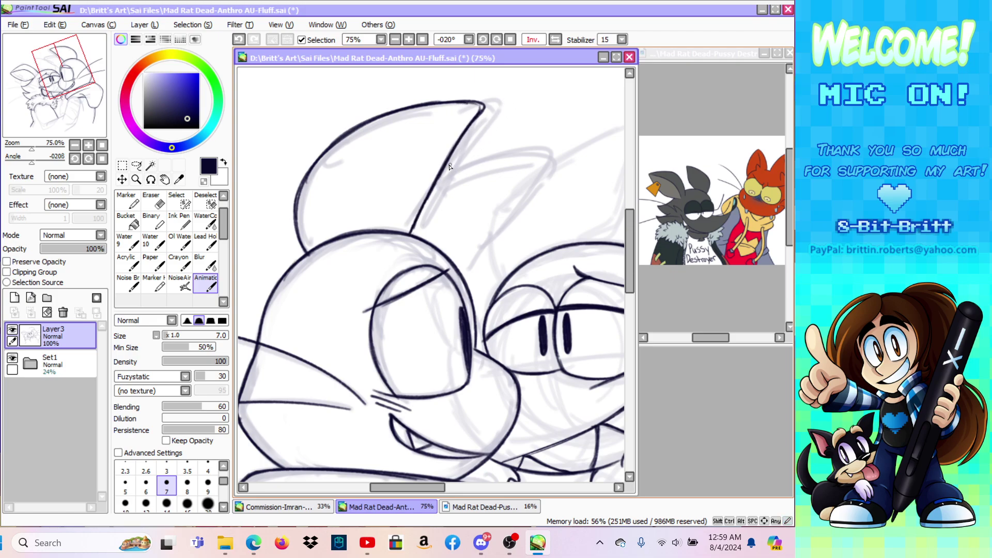
key("e")
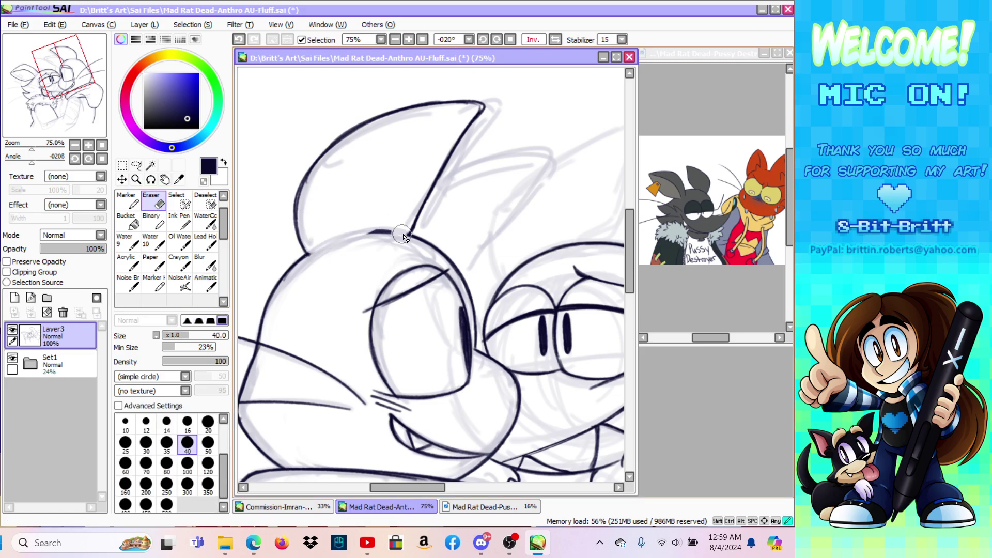
left_click(206, 284)
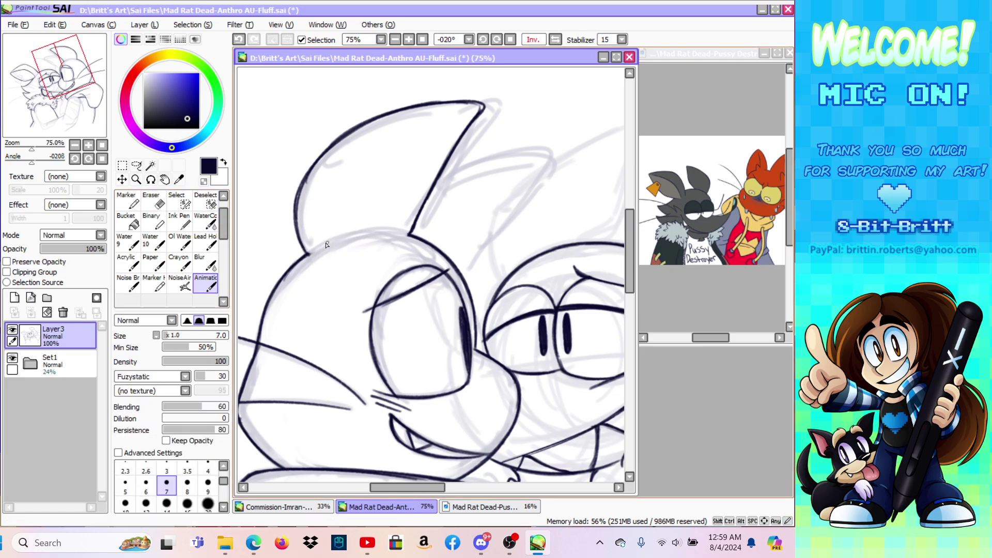
mouse_move(305, 251)
left_mouse_down()
mouse_move(345, 253)
mouse_move(289, 269)
mouse_move(349, 253)
left_mouse_up()
Step: Ink the upper and lower edges of the right character's far ear behind the near one, then reset the rotation
mouse_move(437, 182)
left_mouse_down()
mouse_move(468, 169)
mouse_move(446, 180)
mouse_move(536, 152)
left_mouse_up()
mouse_move(474, 166)
left_mouse_down()
mouse_move(541, 155)
mouse_move(532, 176)
left_mouse_up()
left_click_drag(467, 285, 514, 196)
left_click_drag(484, 242, 529, 180)
left_click_drag(501, 217, 537, 161)
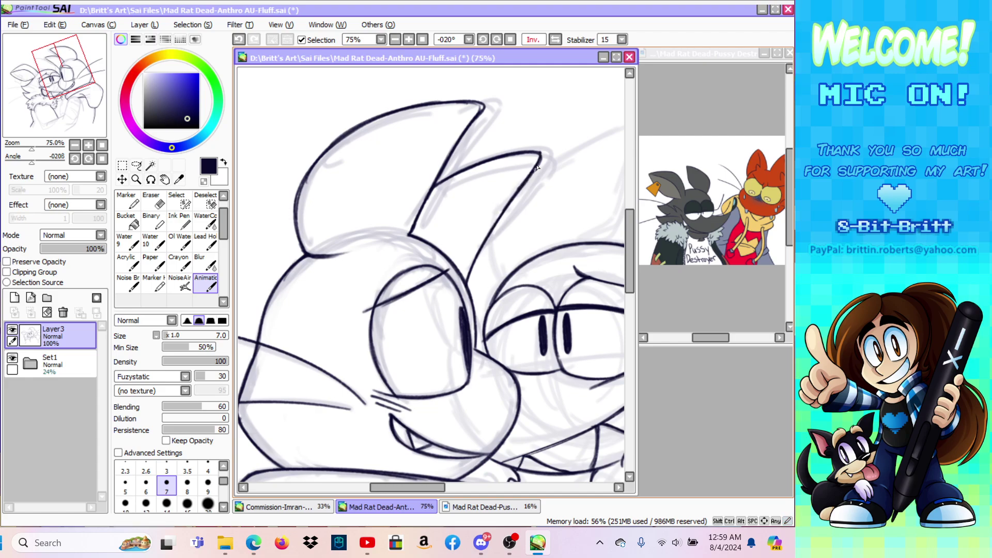
left_click(510, 41)
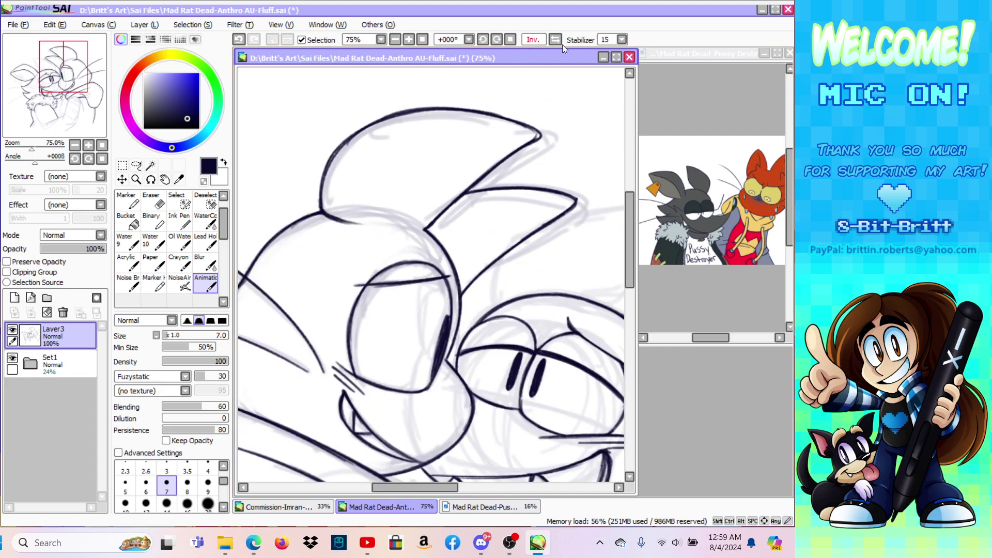
Step: Erase the far ear's upper edge, then turn off the mirroring and rotate the canvas to -33°
mouse_move(416, 172)
left_mouse_down()
mouse_move(435, 191)
mouse_move(425, 199)
mouse_move(433, 182)
mouse_move(423, 202)
mouse_move(431, 182)
mouse_move(426, 195)
mouse_move(491, 142)
mouse_move(475, 158)
mouse_move(518, 140)
mouse_move(468, 171)
left_mouse_up()
key("e")
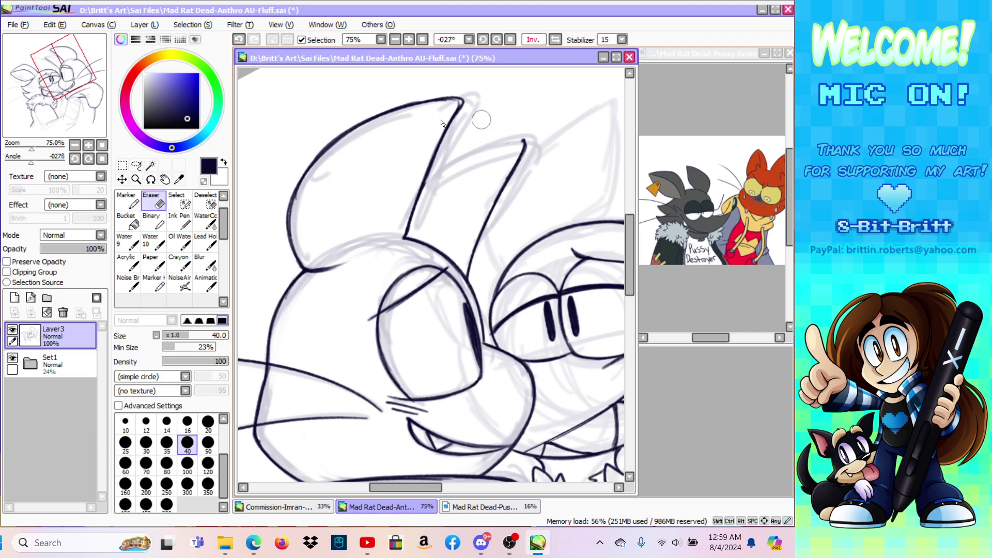
left_click(150, 180)
left_click(556, 39)
left_click_drag(461, 176, 371, 208)
left_click(205, 283)
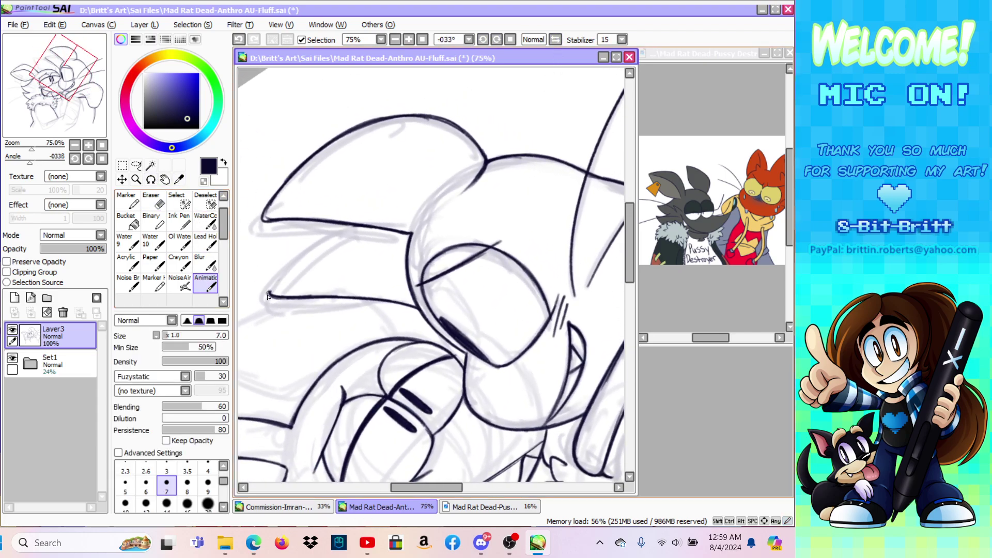
Step: Redraw the far ear's upper edge from its tip to the near ear, retouch the near ear's tip and reset the rotation
left_click(155, 203)
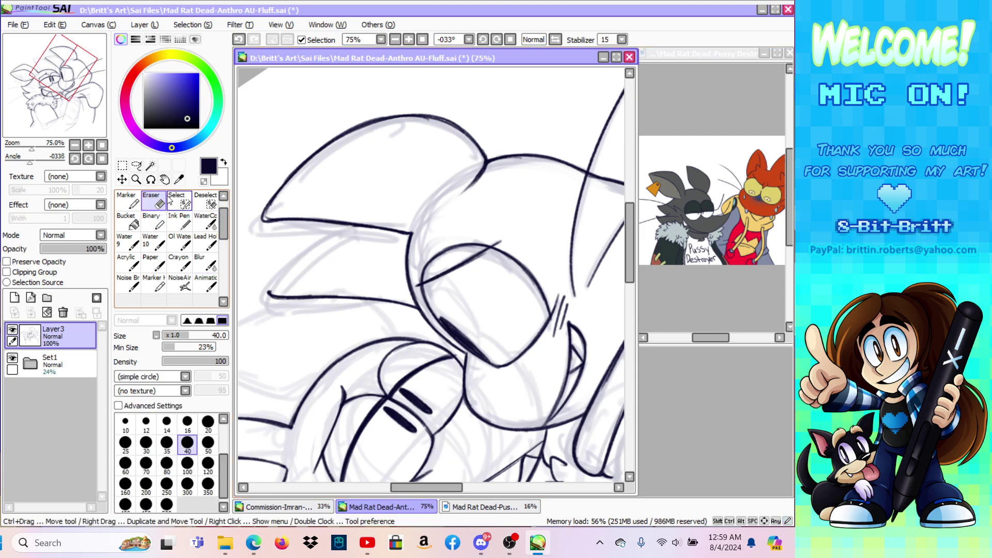
left_click(205, 283)
left_click_drag(268, 295, 279, 266)
mouse_move(268, 292)
left_mouse_down()
mouse_move(281, 266)
mouse_move(276, 278)
mouse_move(310, 242)
mouse_move(270, 284)
mouse_move(335, 229)
mouse_move(274, 272)
mouse_move(333, 229)
mouse_move(270, 288)
mouse_move(339, 224)
left_mouse_up()
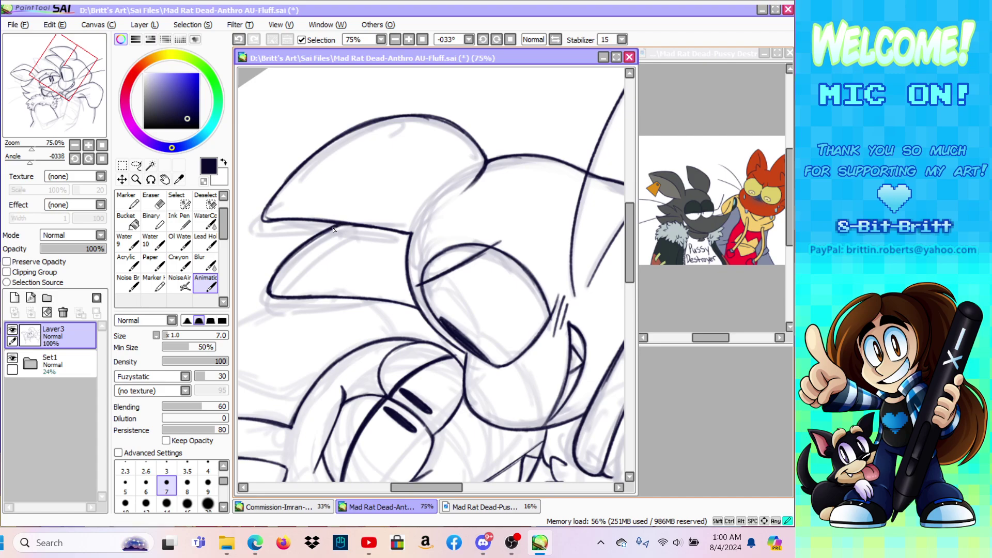
left_click_drag(267, 210, 288, 178)
left_click(497, 39)
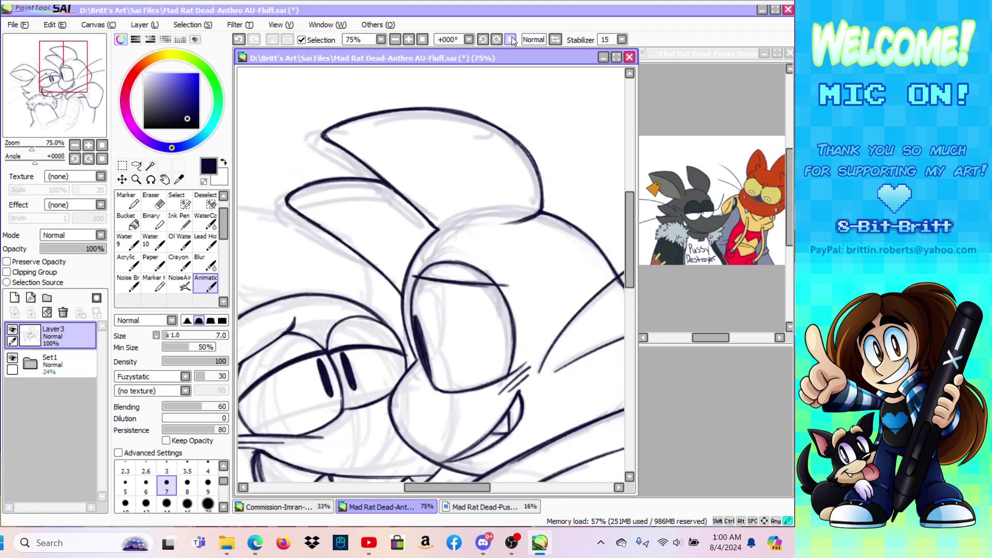
Step: Compare the inked ears with the rough sketch by toggling the visibility of the Set1 folder and Layer3
left_click(136, 179)
left_click(118, 331)
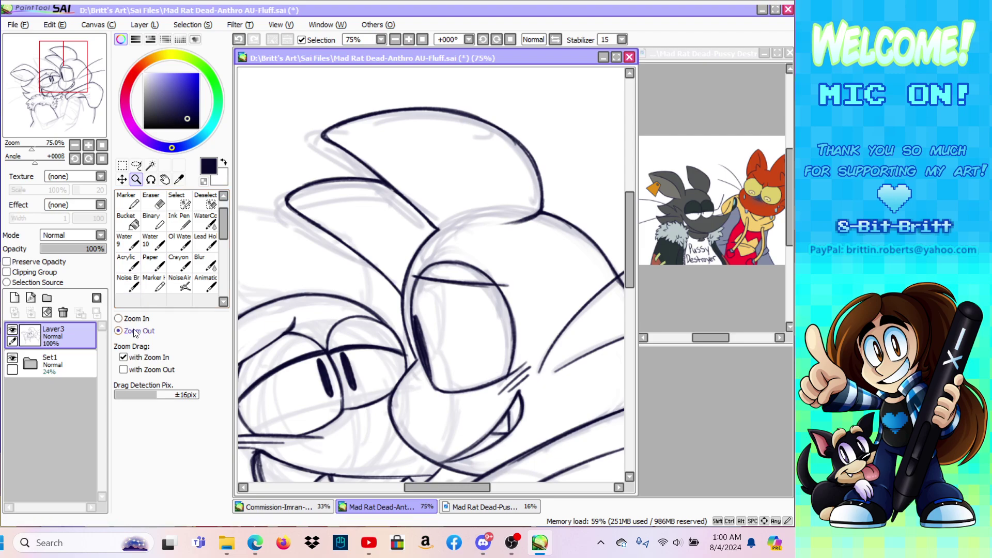
left_click(481, 134)
left_click(480, 134)
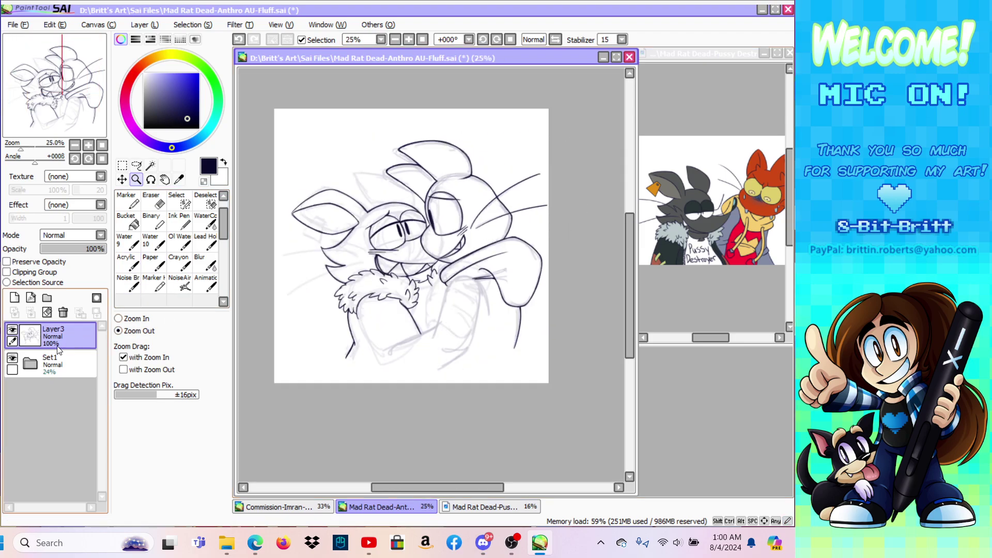
left_click(12, 358)
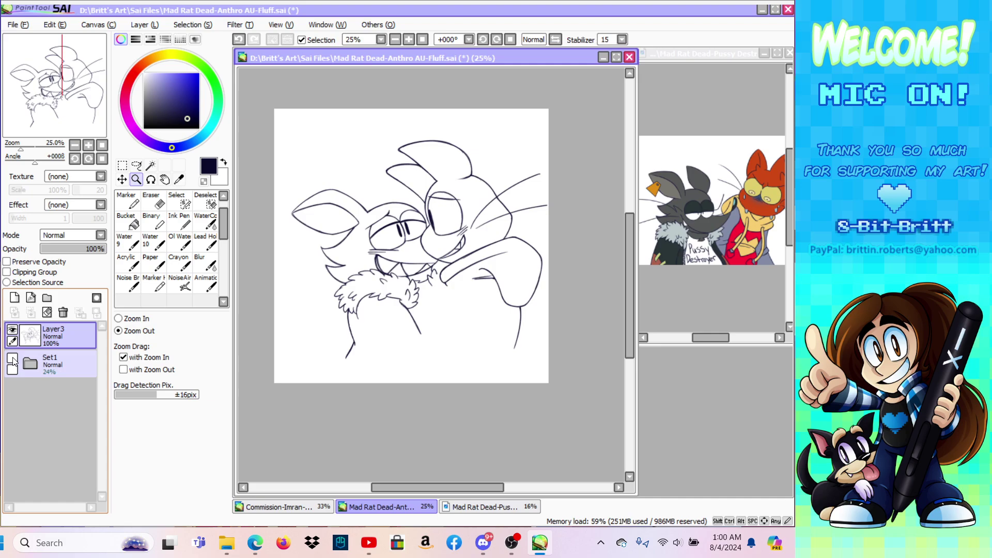
left_click(12, 358)
left_click(128, 318)
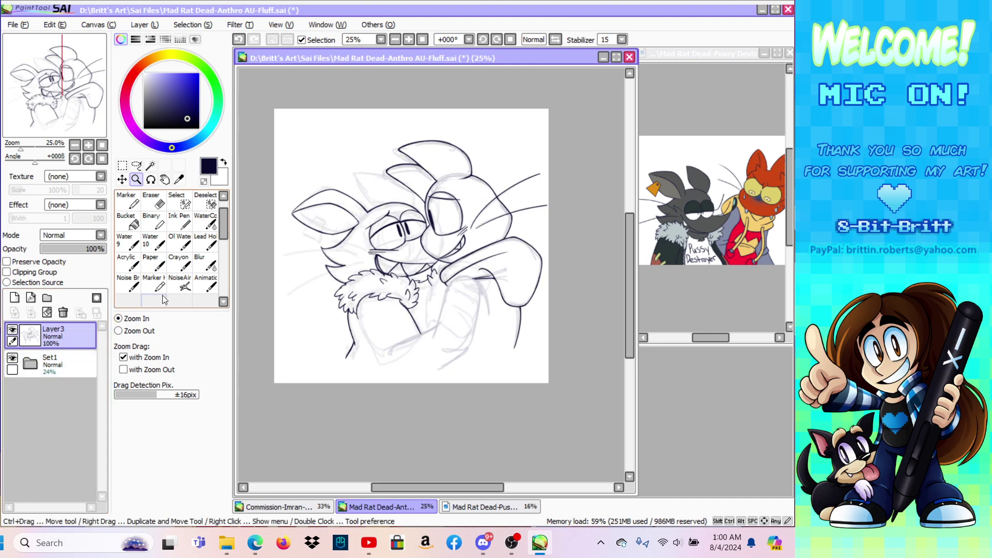
left_click(426, 171)
left_click(427, 171)
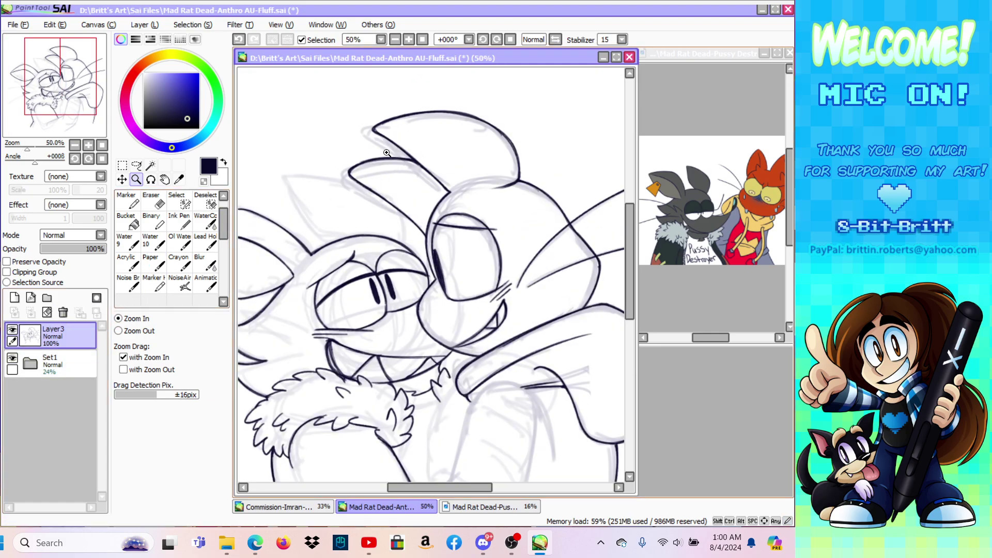
left_click(13, 330)
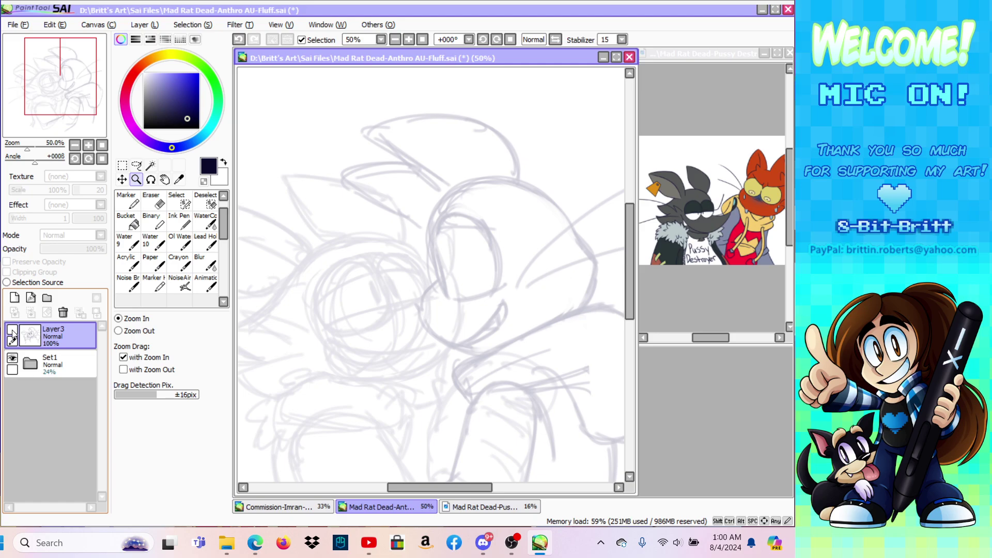
left_click(12, 330)
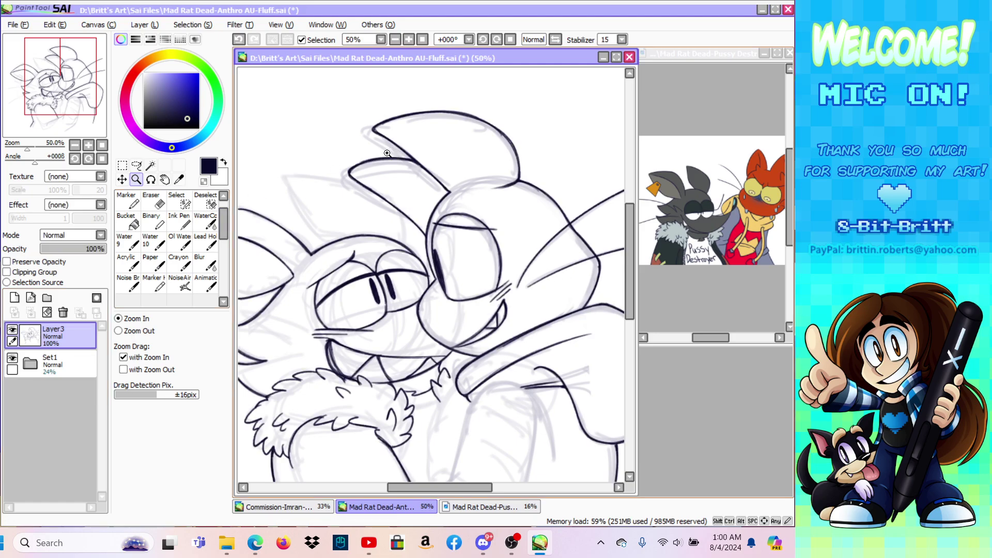
left_click(12, 330)
left_click(12, 331)
left_click(12, 359)
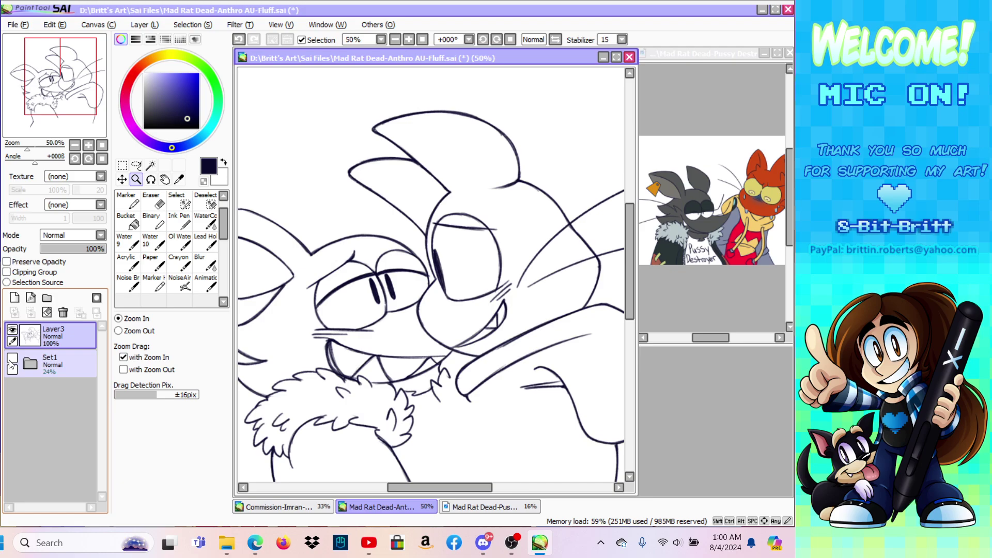
left_click(11, 359)
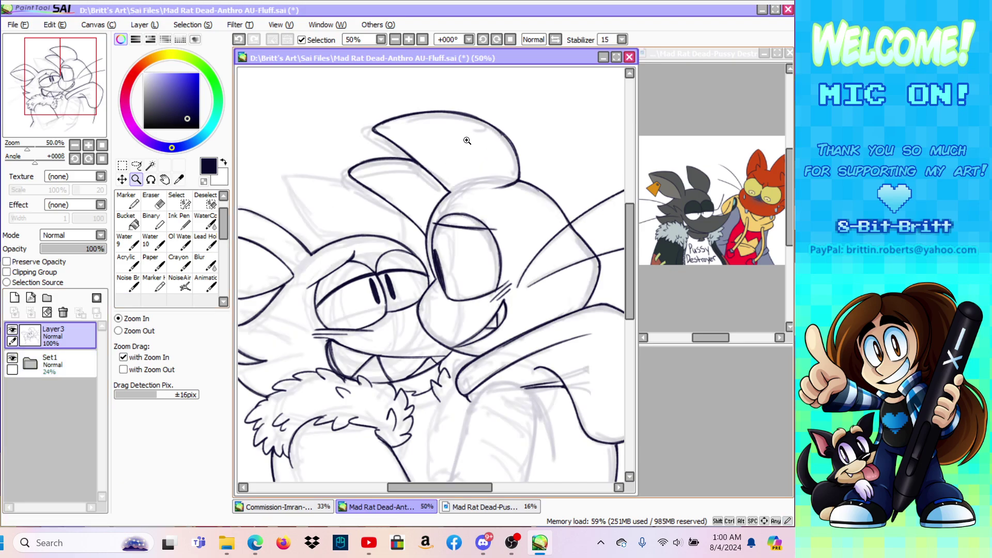
Step: Select both inked ears of the right character on Layer3 with the Select brush and remove them
left_click(178, 201)
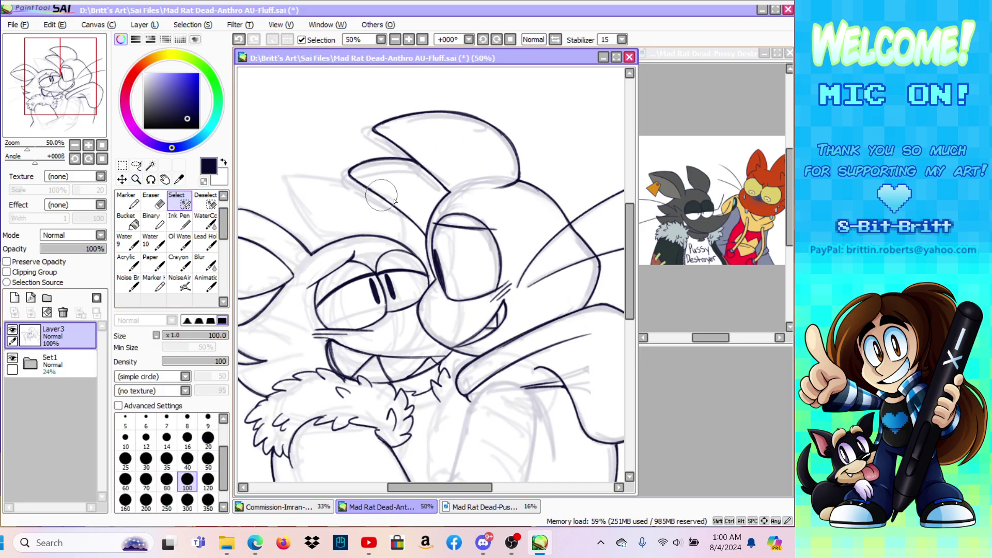
mouse_move(406, 216)
left_mouse_down()
mouse_move(372, 180)
mouse_move(504, 172)
mouse_move(497, 181)
mouse_move(440, 124)
mouse_move(481, 126)
mouse_move(418, 203)
mouse_move(413, 226)
mouse_move(416, 163)
mouse_move(447, 164)
mouse_move(397, 174)
mouse_move(449, 116)
left_mouse_up()
left_click(55, 25)
left_click(70, 72)
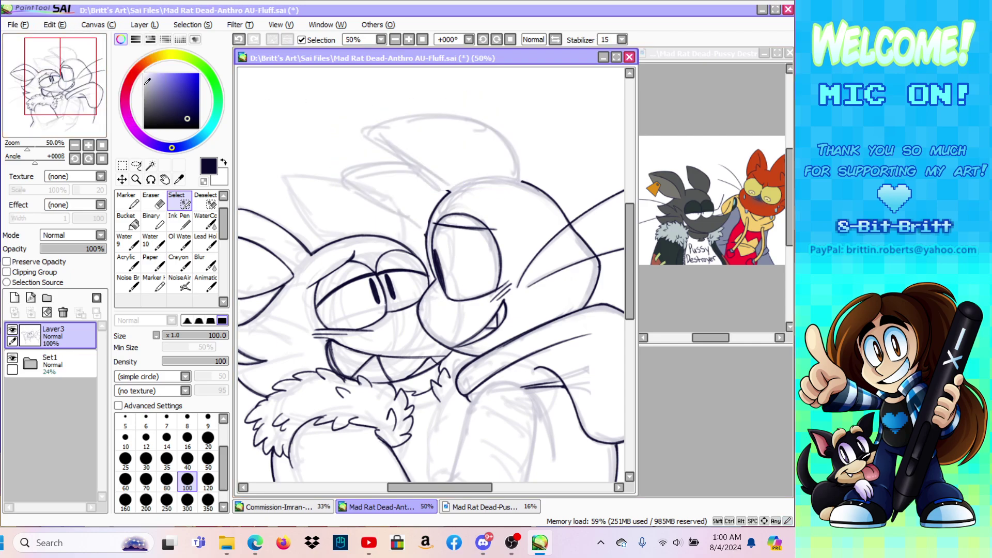
Step: Mirror the view and re-ink the near ear as a shorter upright shape, from its outer edge to the pointed tip and down the inner edge
left_click(136, 180)
left_click(494, 101)
left_click(555, 40)
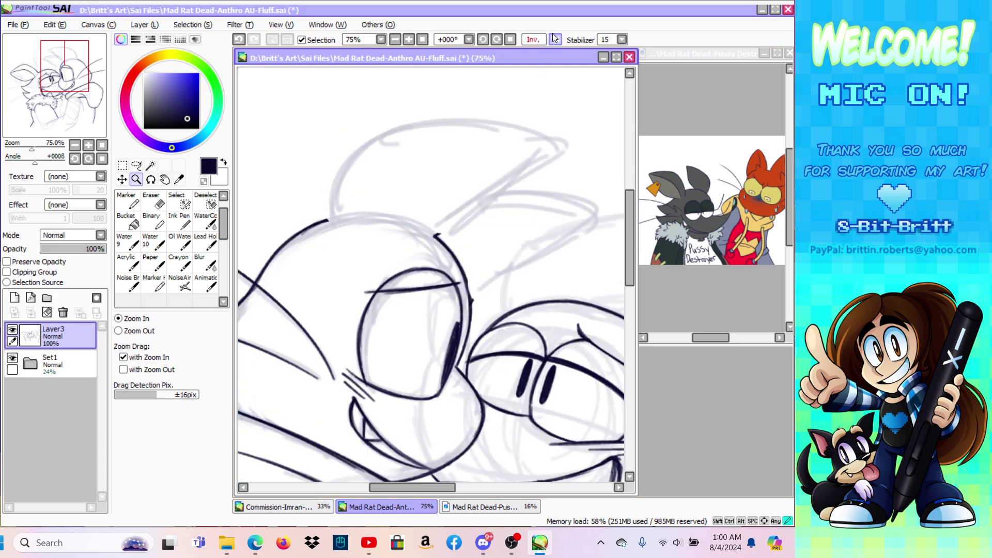
left_click(205, 283)
mouse_move(327, 221)
left_mouse_down()
mouse_move(341, 170)
mouse_move(385, 139)
mouse_move(463, 118)
left_mouse_up()
left_click_drag(361, 158, 500, 121)
mouse_move(415, 133)
left_mouse_down()
mouse_move(496, 120)
mouse_move(474, 181)
left_mouse_up()
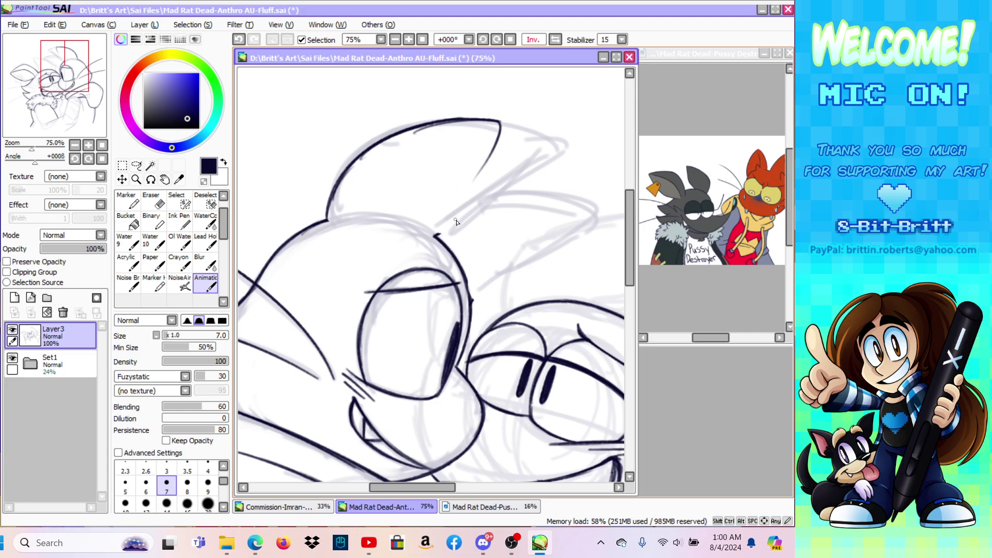
left_click_drag(455, 235, 497, 142)
left_click_drag(482, 181, 498, 129)
Step: Erase the stray line bits at the near ear's base, along its inner edge and beside the head outline
key("e")
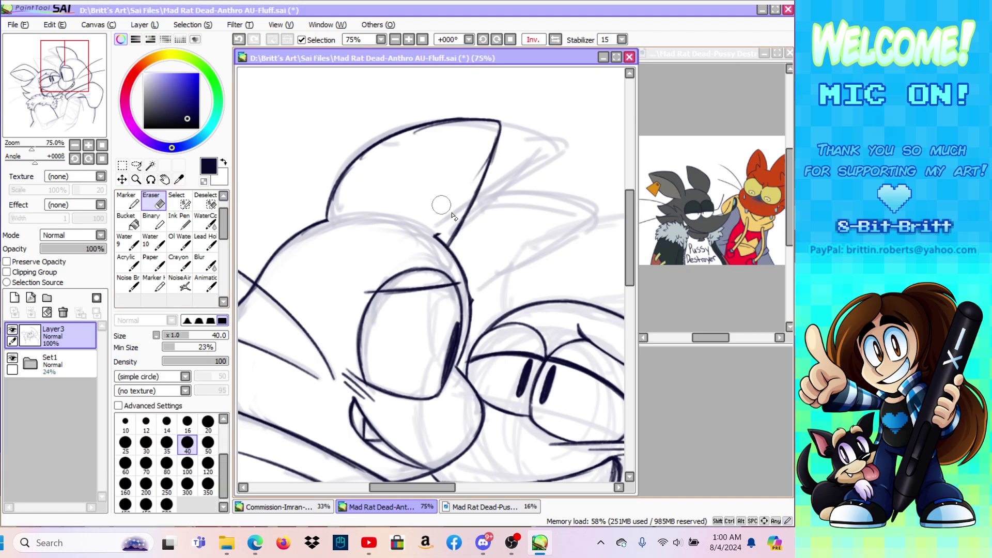
left_click_drag(436, 237, 442, 244)
left_click_drag(465, 191, 485, 154)
left_click_drag(475, 296, 476, 299)
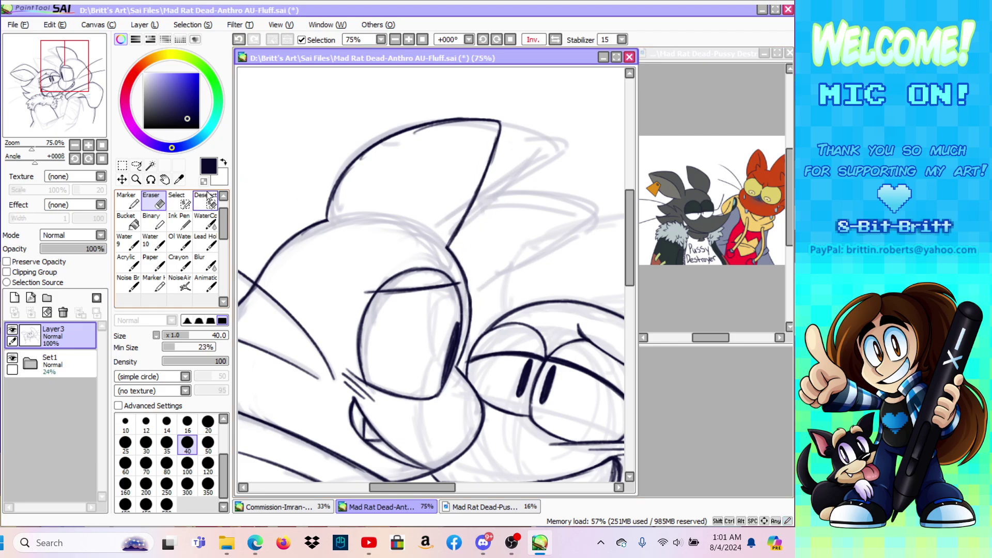
left_click(203, 279)
left_click(555, 40)
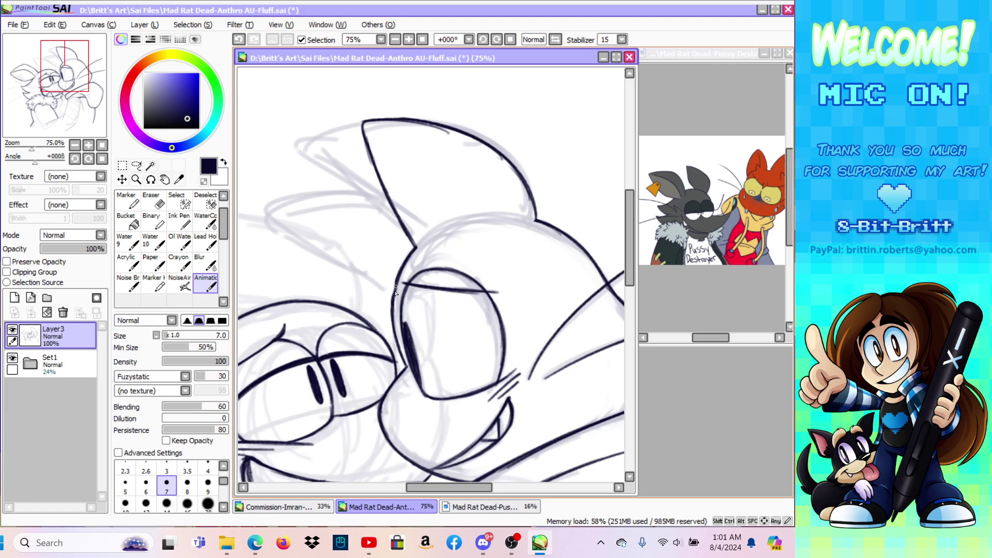
mouse_move(392, 305)
left_mouse_down()
mouse_move(406, 224)
mouse_move(371, 158)
mouse_move(341, 196)
left_mouse_up()
left_click(555, 40)
Step: Rotate the mirrored canvas to -31° and clean up the near ear's outer edge with the Eraser
left_click(151, 180)
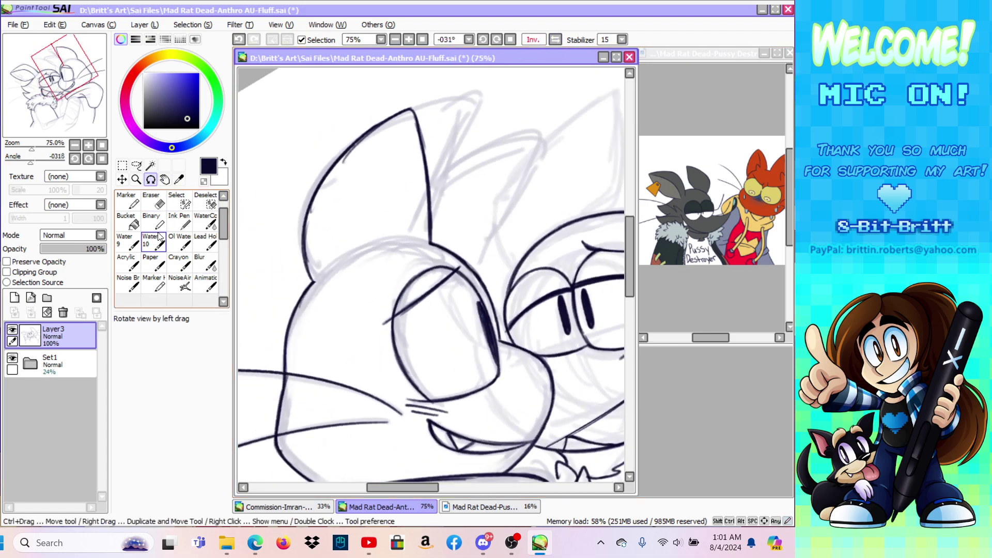
left_click(154, 201)
left_click_drag(316, 263, 309, 247)
left_click_drag(313, 208, 309, 244)
left_click_drag(354, 153, 331, 179)
left_click(206, 282)
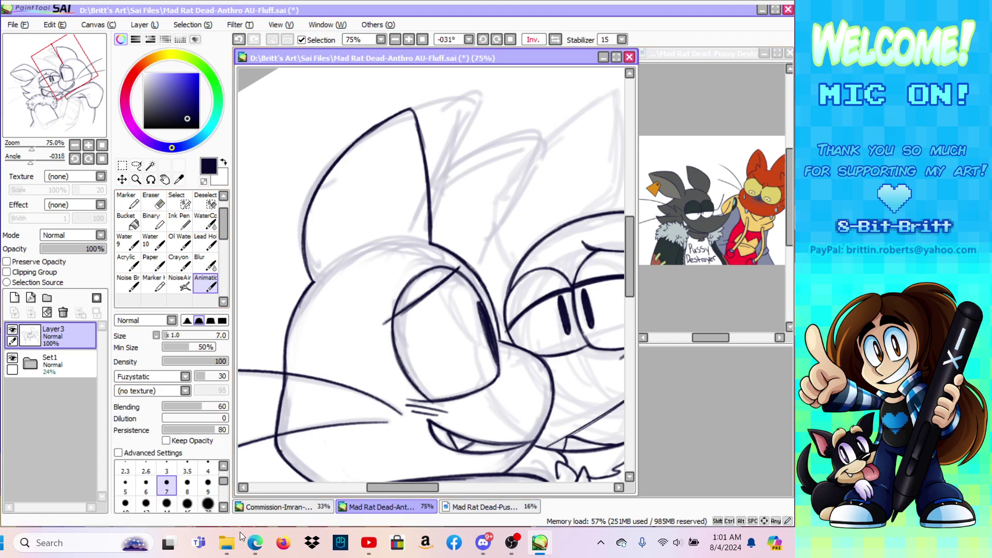
Step: Switch to the Edge browser and search YouTube for "undertale date start"
left_click(254, 543)
left_click(283, 438)
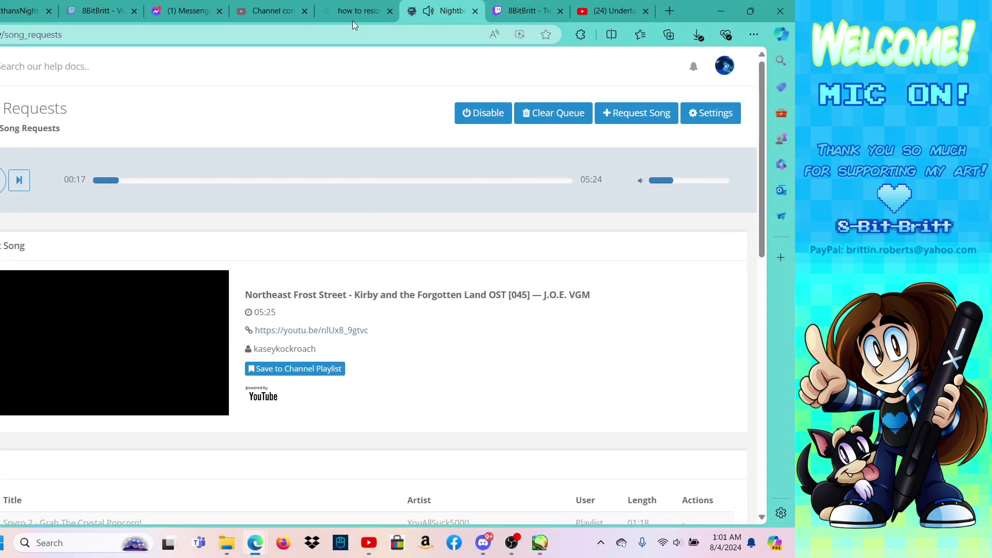
left_click(612, 10)
left_click(224, 64)
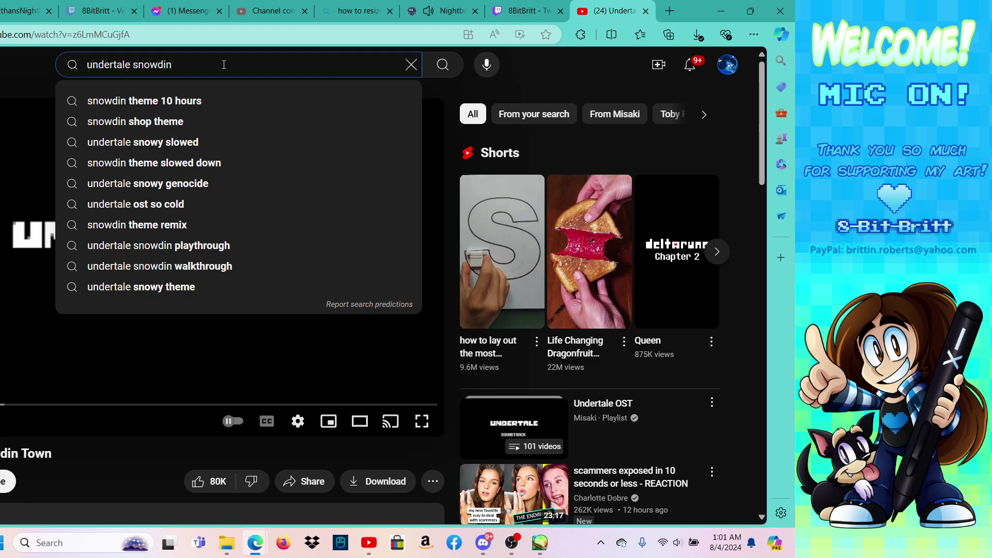
key("BackSpace")
key("BackSpace")
key("BackSpace")
key("BackSpace")
key("BackSpace")
key("BackSpace")
key("BackSpace")
type("date")
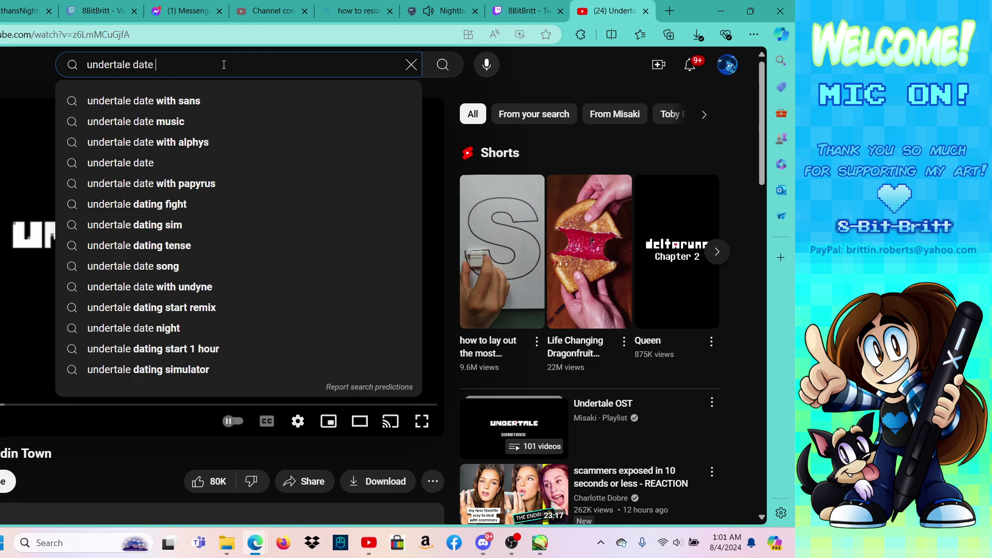
type(" start")
key("Return")
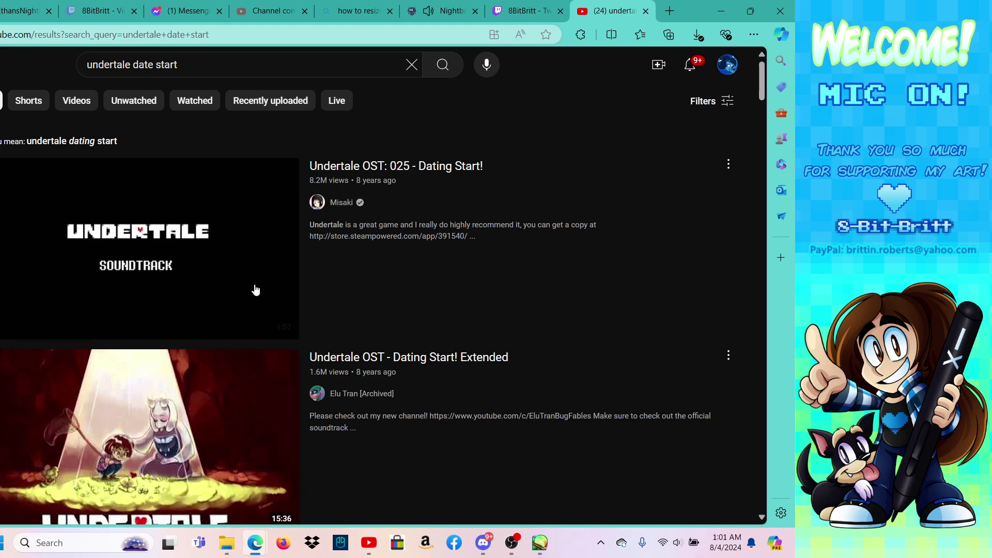
Step: Open the video "Undertale OST: 025 - Dating Start!" and copy its web address
left_click(161, 261)
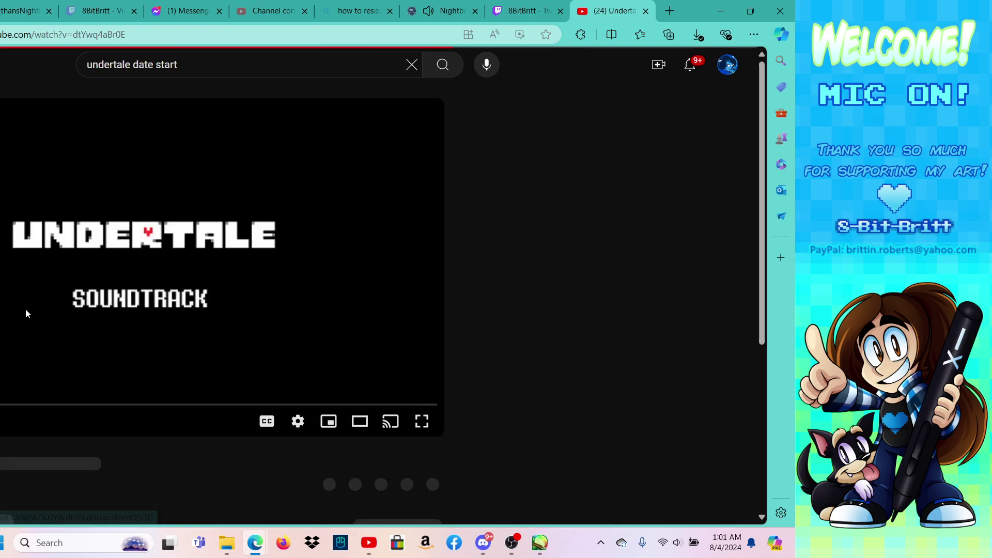
left_click(234, 35)
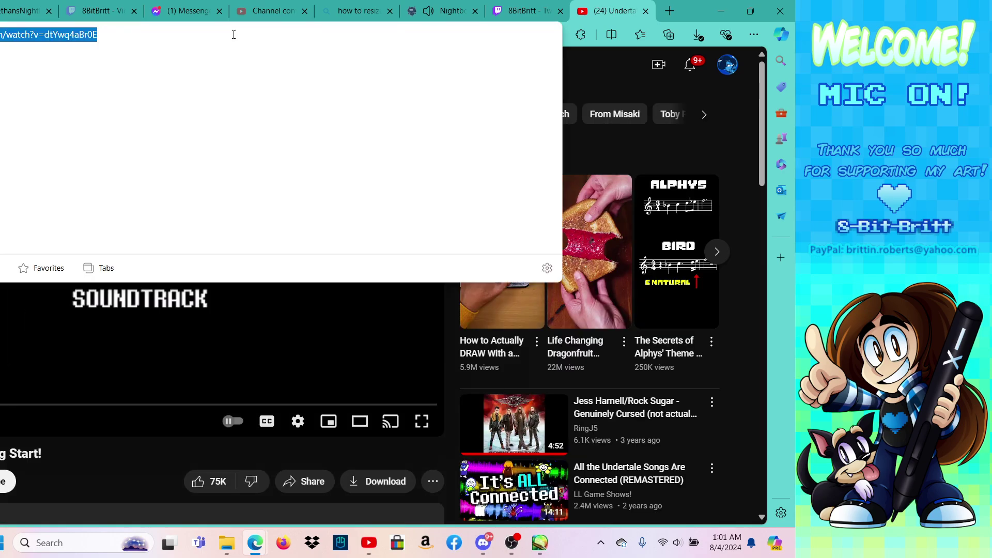
right_click(233, 35)
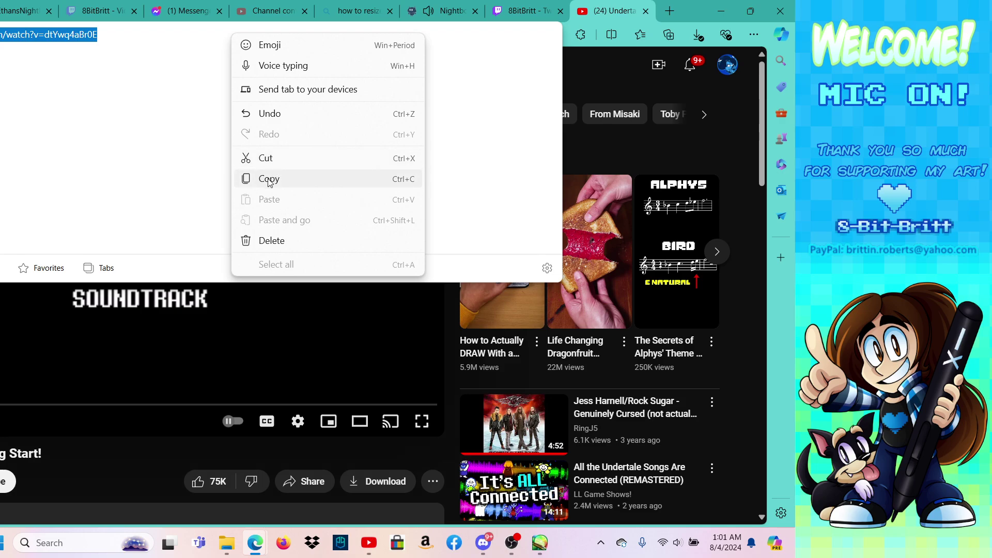
left_click(305, 176)
Step: Minimize the browser, paste the copied video link into the off-screen text field and return to the PaintTool SAI drawing
left_click(721, 10)
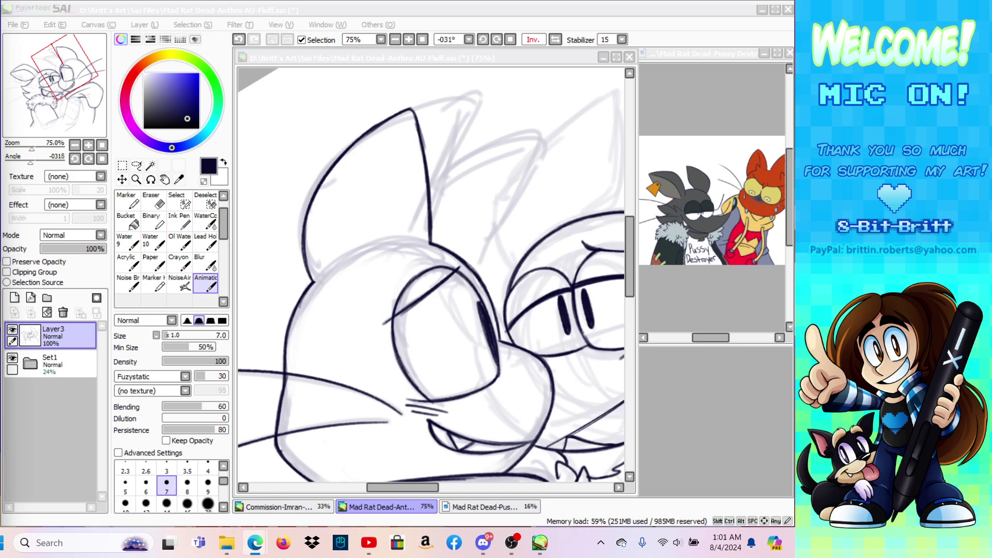
right_click(0, 481)
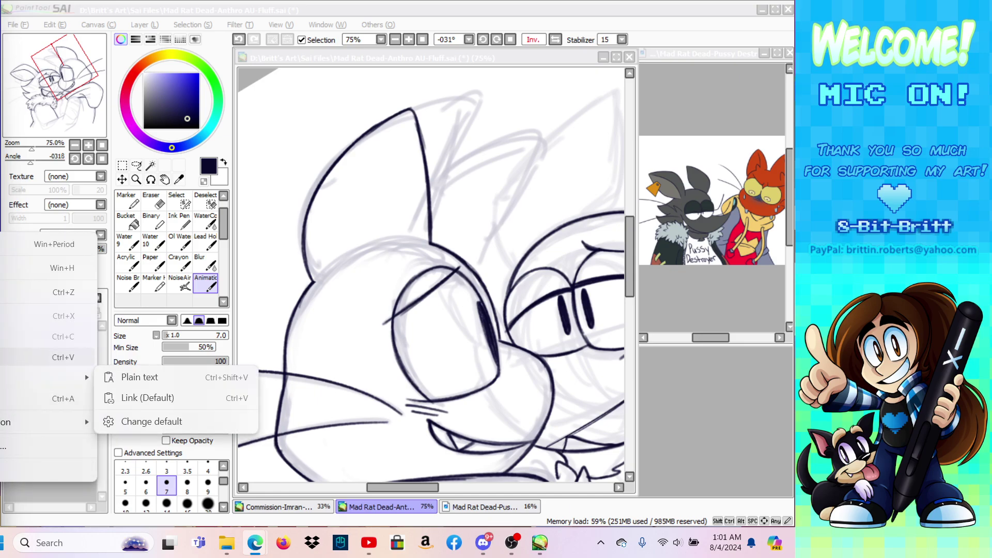
left_click(1, 357)
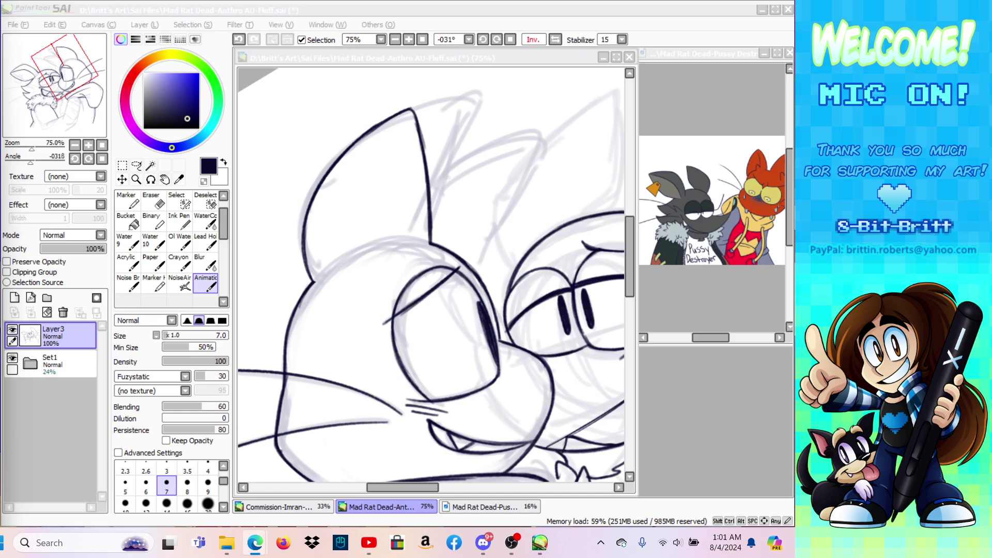
left_click(537, 58)
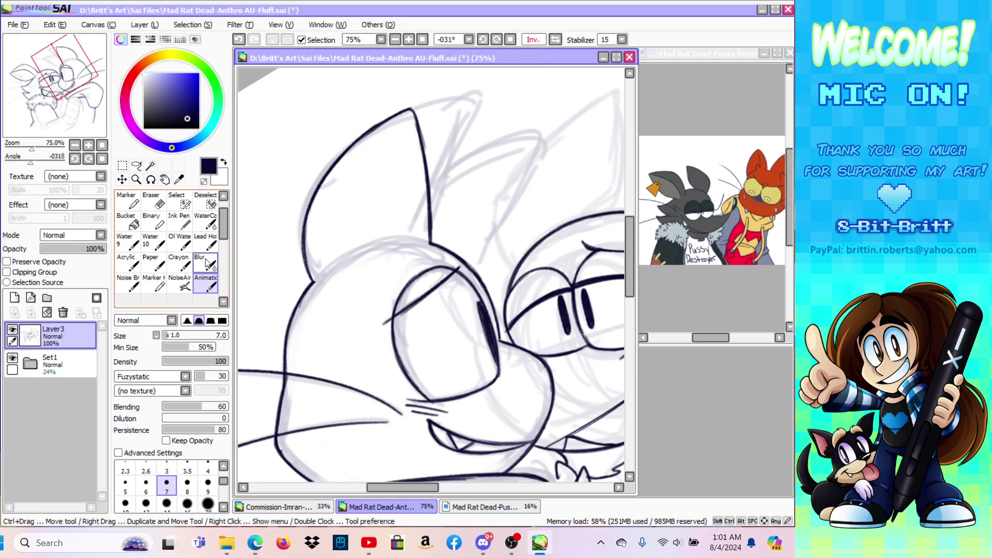
Step: Ink the far ear's upper and lower edges behind the near ear, meeting in a point, then reset the canvas rotation
mouse_move(431, 182)
left_mouse_down()
mouse_move(471, 156)
mouse_move(437, 177)
left_mouse_up()
left_click_drag(511, 150, 476, 268)
left_click_drag(489, 223, 508, 165)
left_click_drag(500, 193, 509, 160)
left_click_drag(507, 171, 510, 153)
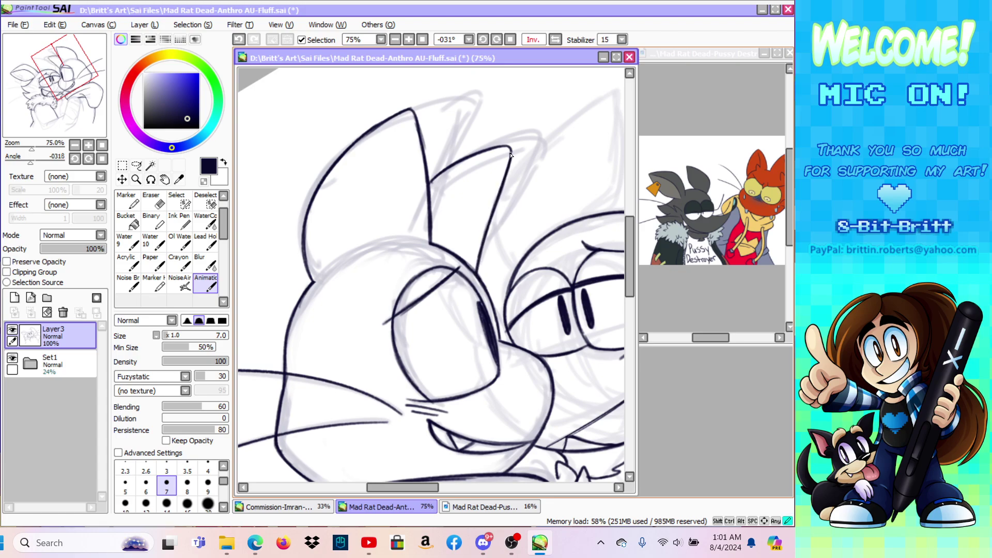
left_click(510, 41)
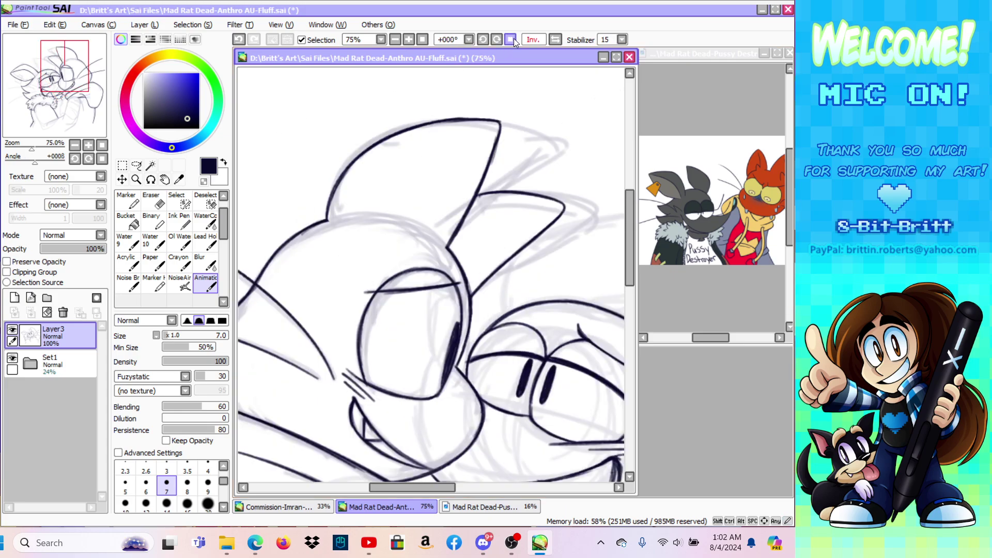
Step: Ink the inner and upper edges of the fur-collared character's far ear, from the head out to the ear's tip
left_click(136, 179)
left_click(451, 150)
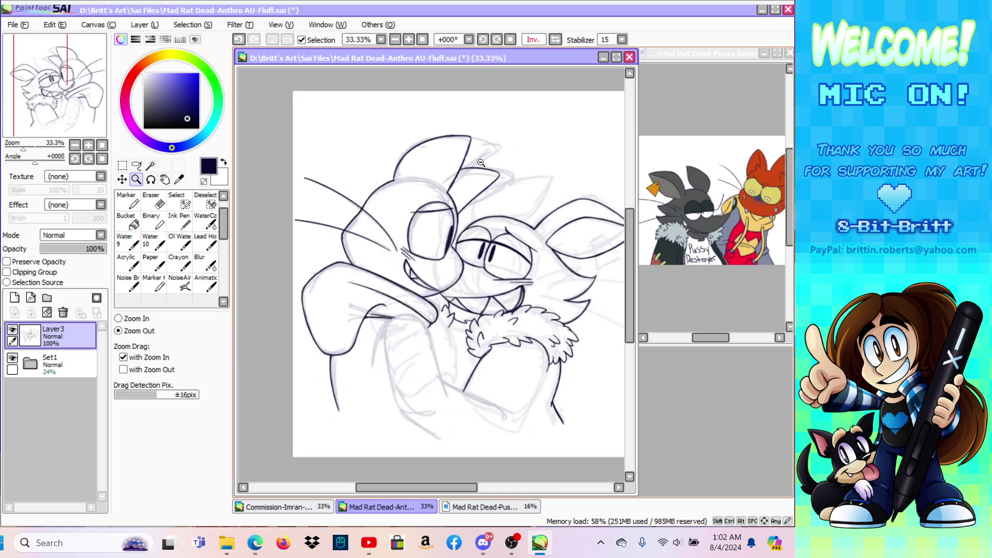
left_click(118, 318)
left_click(568, 203)
left_click(571, 224)
key("b")
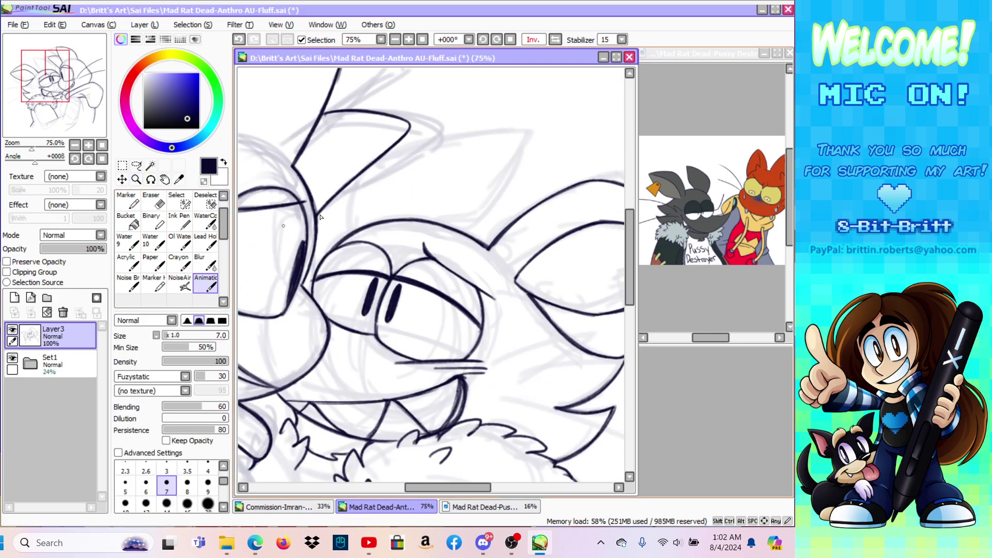
left_click_drag(350, 228, 358, 179)
mouse_move(349, 228)
left_mouse_down()
mouse_move(358, 177)
mouse_move(349, 229)
mouse_move(351, 206)
mouse_move(406, 152)
mouse_move(358, 178)
mouse_move(380, 157)
mouse_move(444, 140)
left_mouse_up()
left_click_drag(385, 154, 496, 132)
left_click_drag(391, 151, 520, 132)
left_click_drag(422, 144, 527, 132)
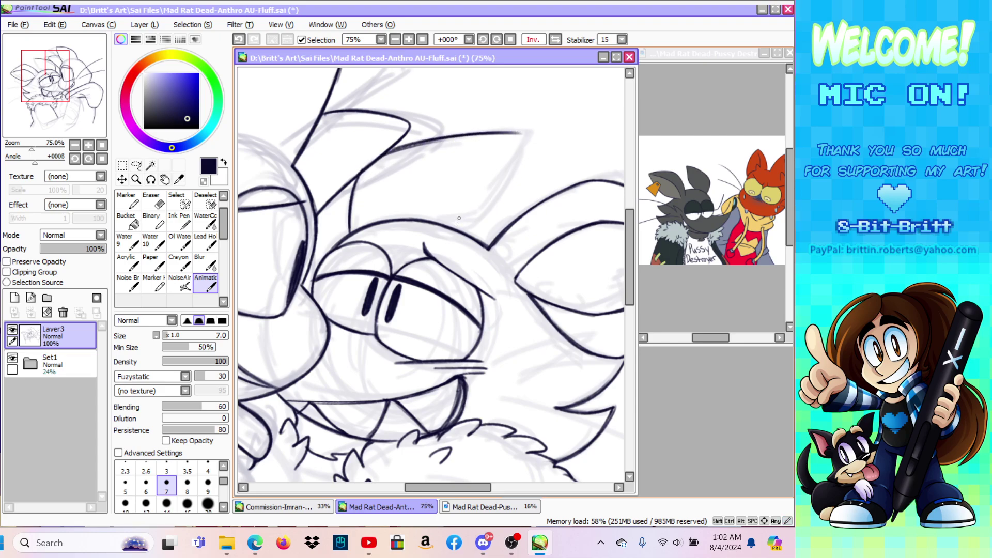
Step: Ink the outer edge of the fur-collared character's far ear from the top of the head up to the tip
mouse_move(447, 226)
left_mouse_down()
mouse_move(474, 215)
mouse_move(451, 226)
mouse_move(483, 204)
mouse_move(474, 213)
mouse_move(503, 164)
left_mouse_up()
left_click_drag(477, 211, 518, 134)
left_click_drag(500, 168, 517, 134)
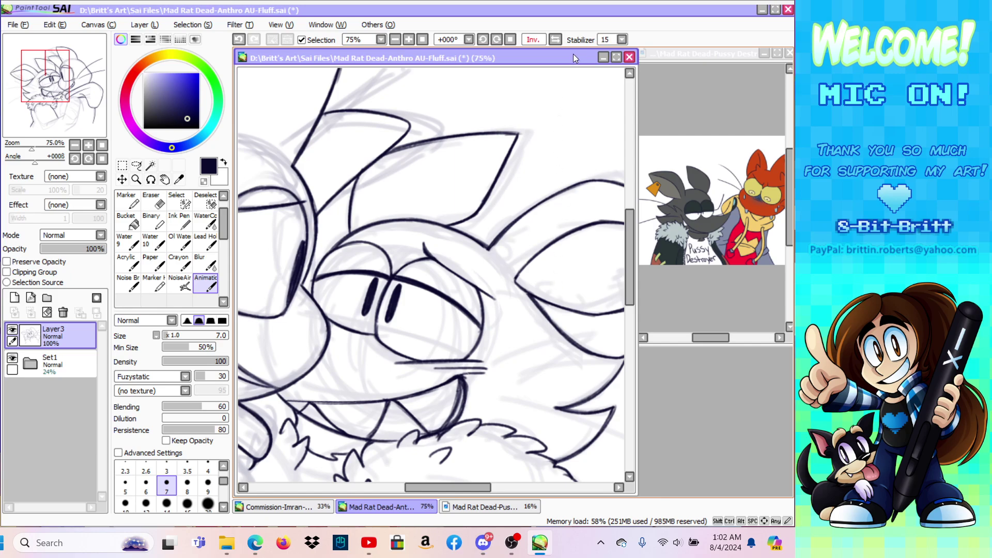
Step: Ink the upper and side edges of the tag hanging from the fur-collared character's near ear
left_click(556, 39)
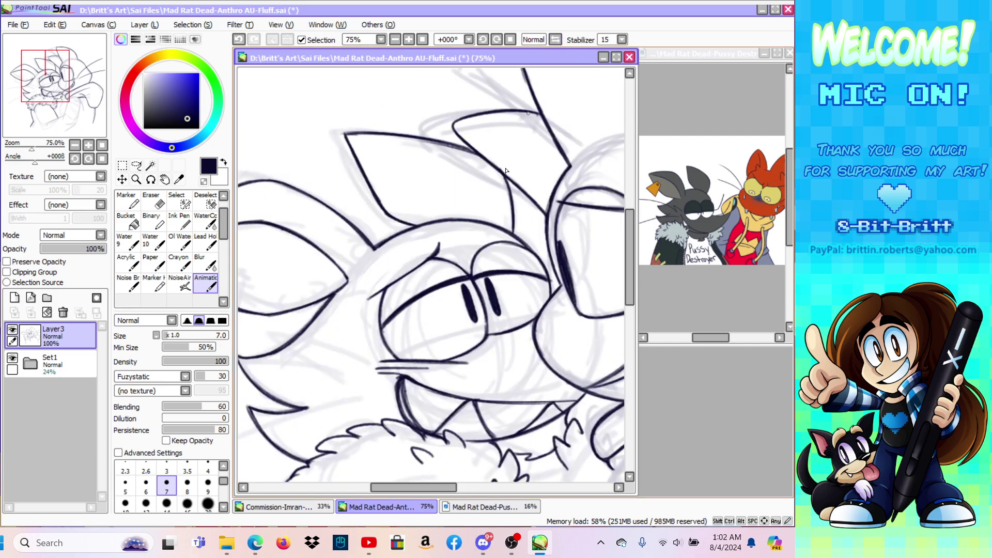
left_click_drag(417, 491, 410, 496)
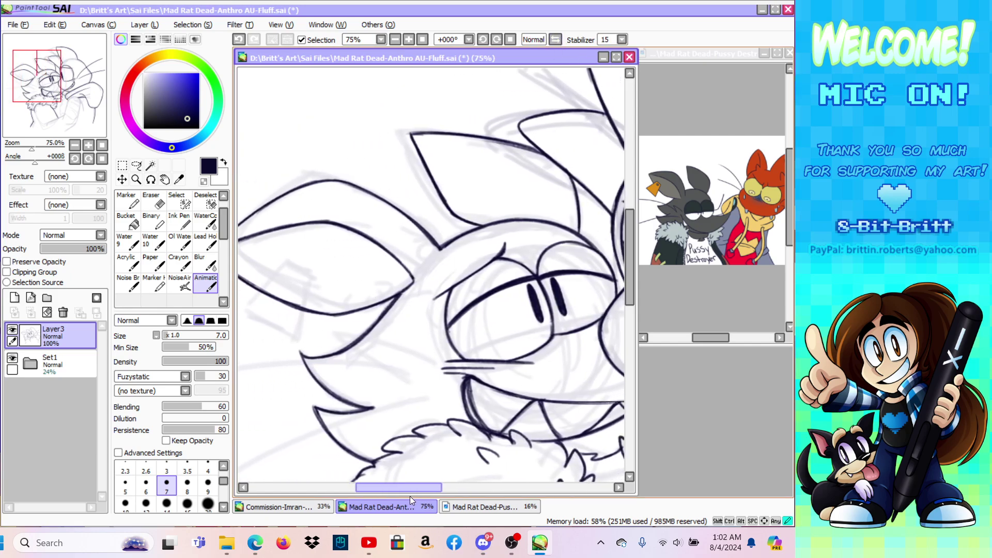
scroll(410, 496, "left", 4)
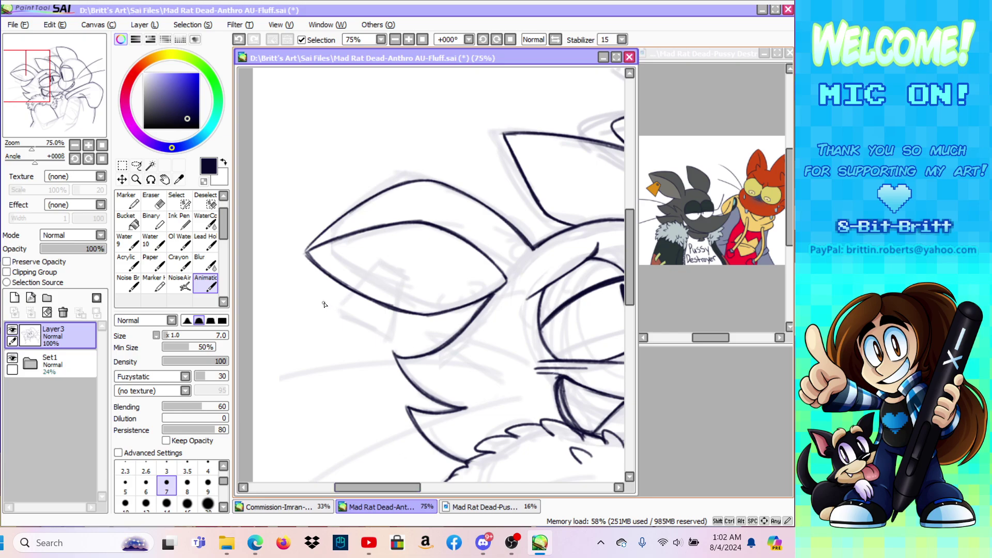
mouse_move(324, 305)
left_mouse_down()
mouse_move(362, 269)
mouse_move(377, 274)
mouse_move(368, 328)
left_mouse_up()
left_click_drag(382, 280, 369, 329)
left_click_drag(368, 332, 379, 283)
key("e")
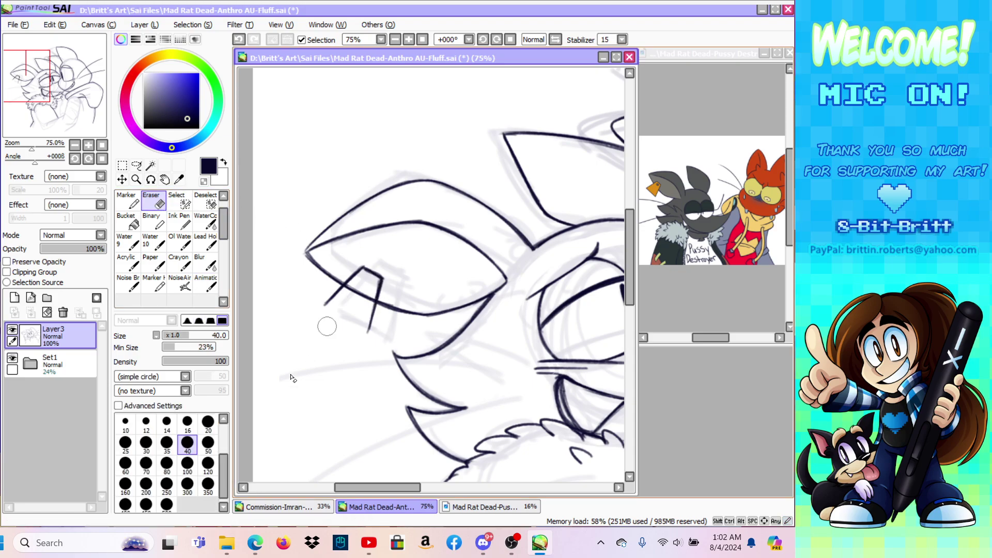
Step: Switch to the YouTube page in the Edge browser and search for "mad rat dead rebirth"
left_click(255, 543)
left_click(266, 446)
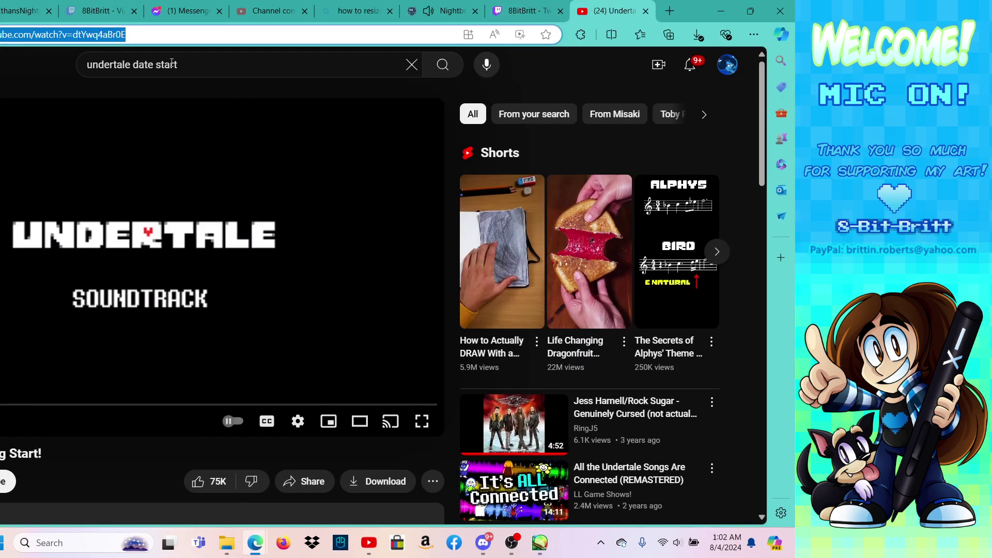
left_click(194, 59)
key("BackSpace")
key("BackSpace")
key("BackSpace")
key("BackSpace")
key("BackSpace")
key("BackSpace")
key("BackSpace")
key("BackSpace")
key("BackSpace")
key("BackSpace")
key("BackSpace")
key("BackSpace")
key("BackSpace")
key("BackSpace")
key("BackSpace")
key("BackSpace")
key("BackSpace")
key("BackSpace")
key("BackSpace")
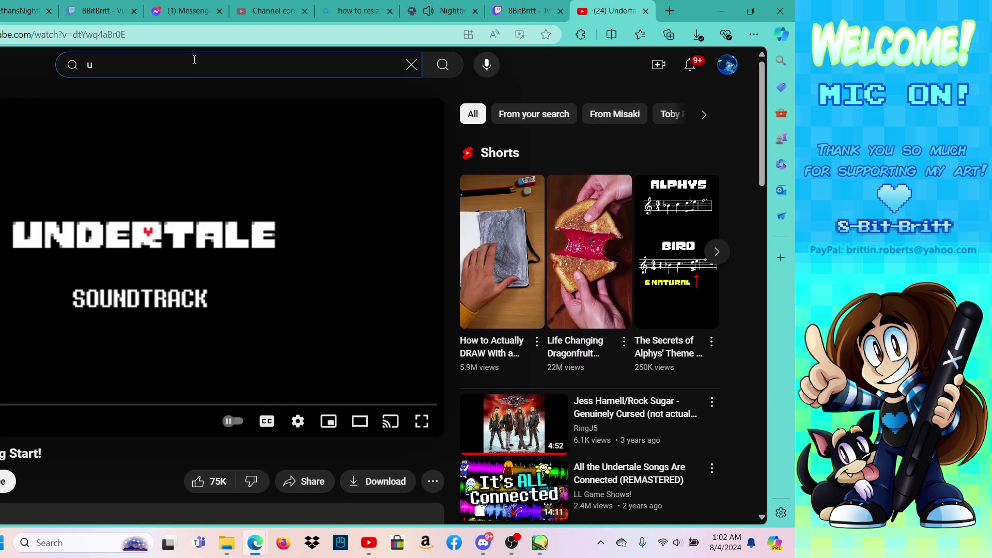
type("mad rat dead rebir")
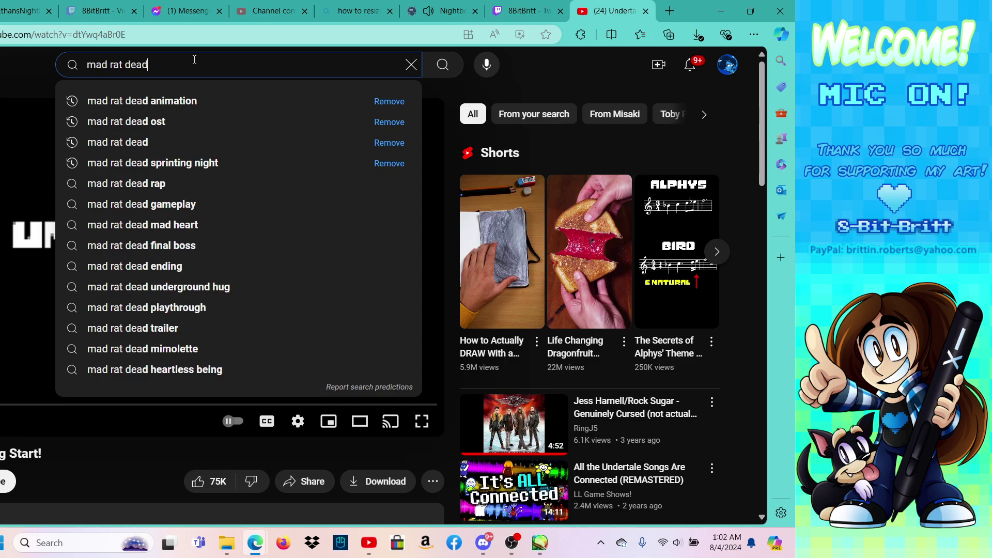
key("Return")
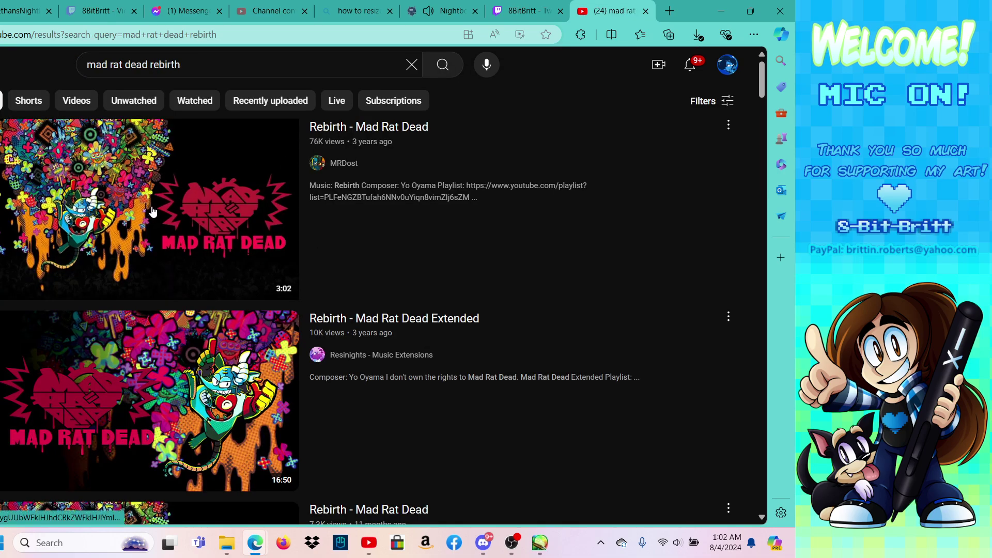
Step: Open the 3:02 video "Rebirth - Mad Rat Dead", copy its web address and minimize the browser
left_click(151, 210)
left_click(231, 33)
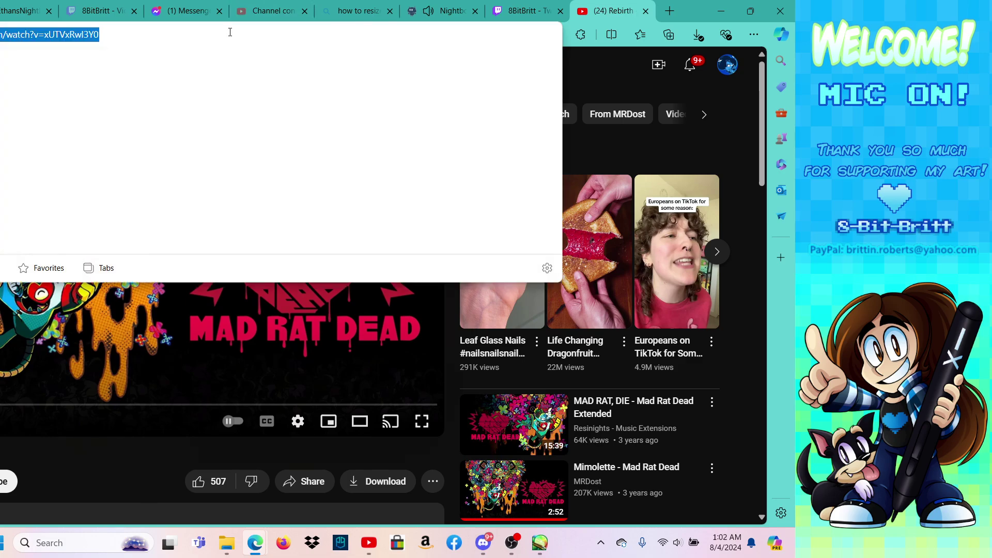
right_click(230, 35)
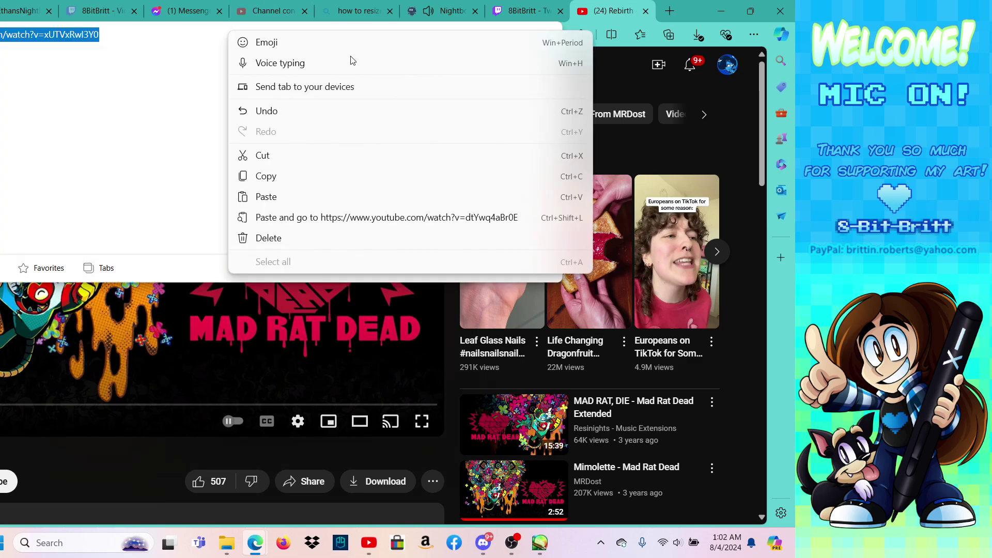
left_click(267, 176)
left_click(722, 13)
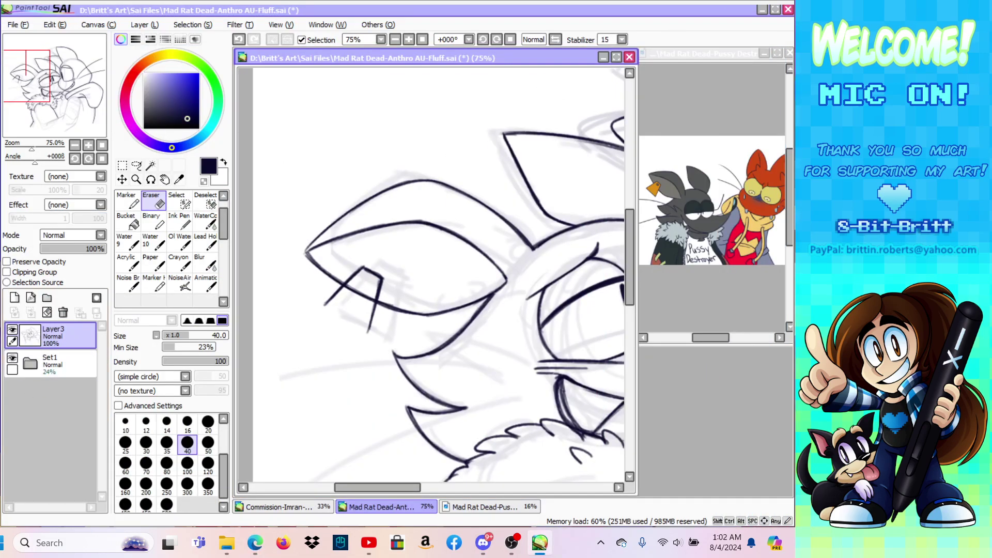
Step: Paste the copied Rebirth video link into the off-screen text field and return to the PaintTool SAI drawing
key("alt+Tab")
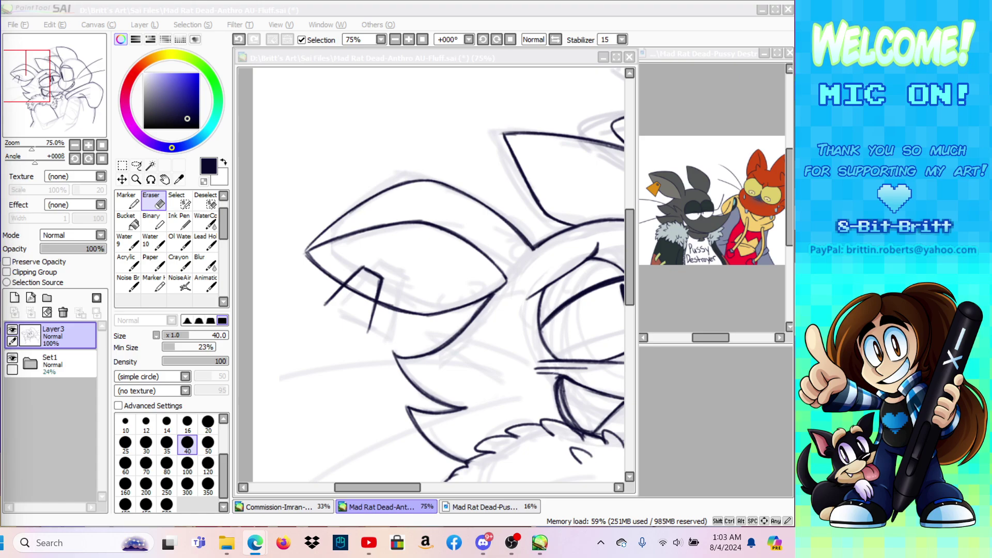
right_click(0, 233)
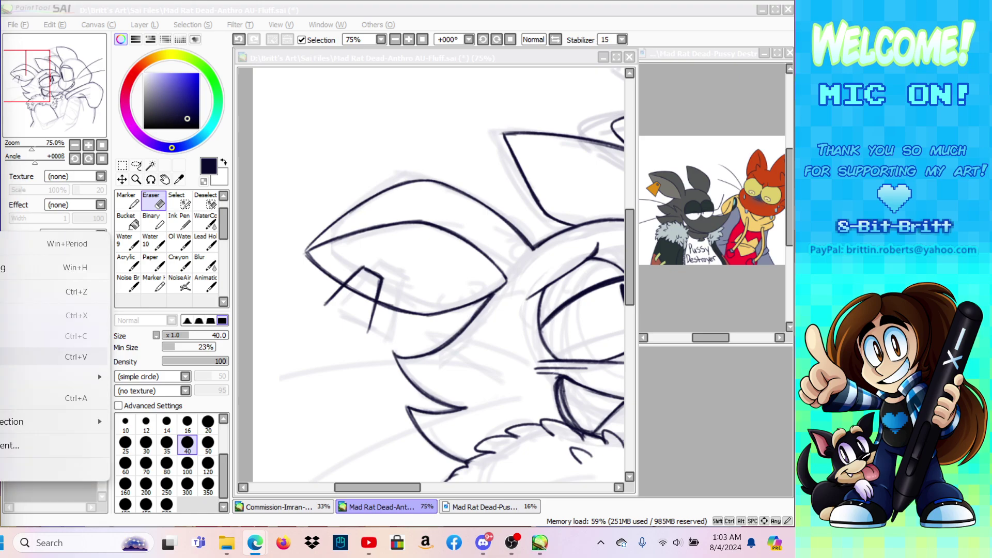
left_click(0, 357)
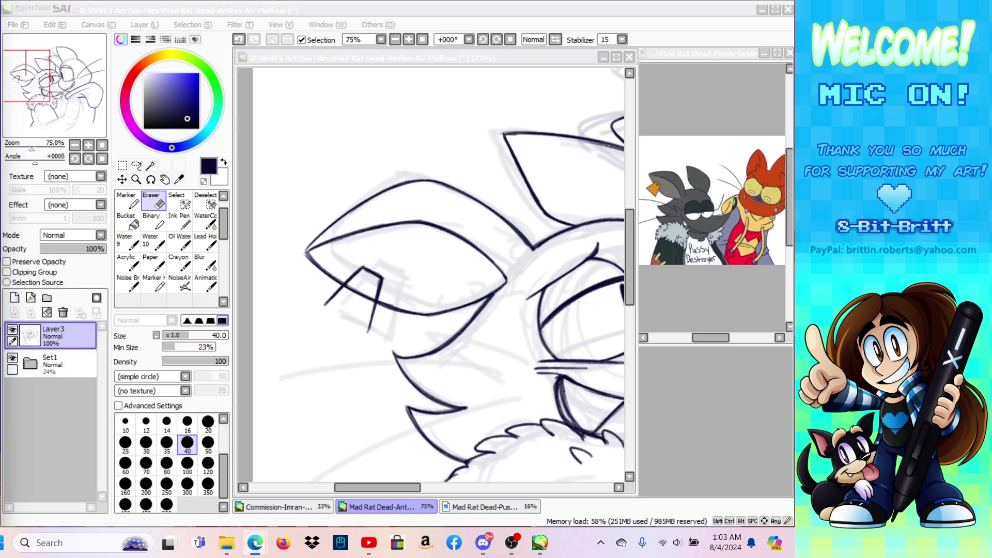
left_click(473, 58)
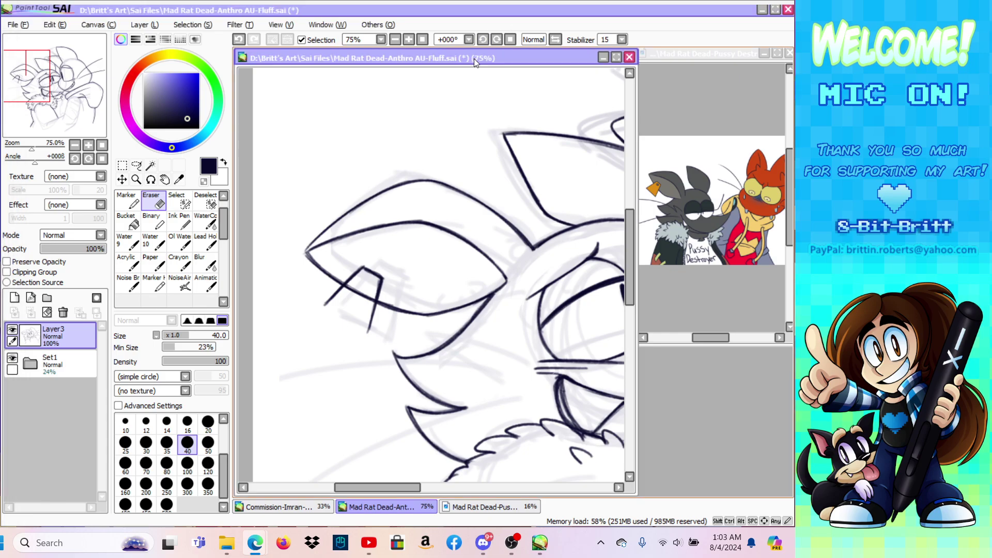
Step: Ink the lower edge of the ear tag with the 7 px Animation brush, closing its outline
left_click(206, 283)
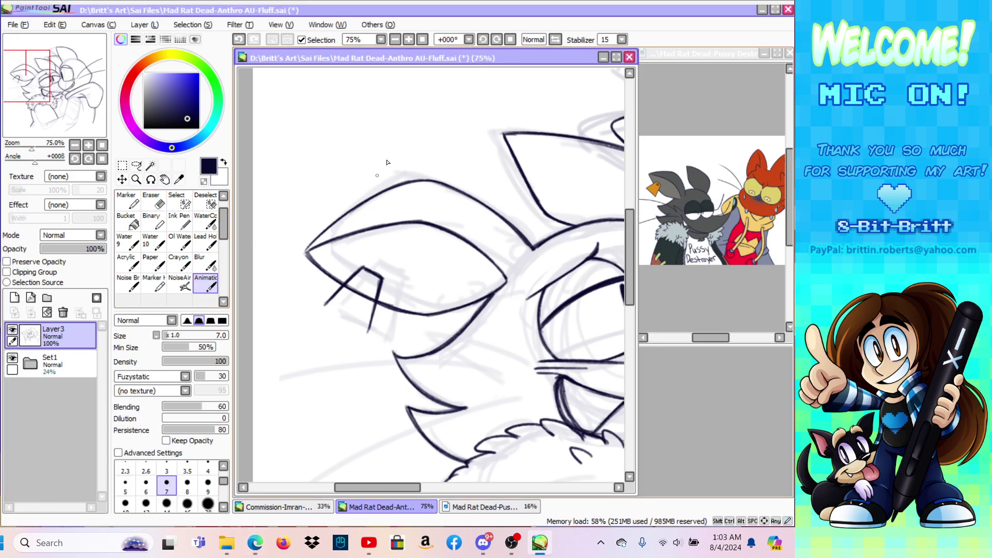
left_click_drag(368, 330, 333, 314)
mouse_move(367, 331)
left_mouse_down()
mouse_move(325, 308)
mouse_move(338, 315)
left_mouse_up()
Step: Erase the ear line that crosses the inside of the tag and re-ink the tag's inner side edge
left_click(152, 202)
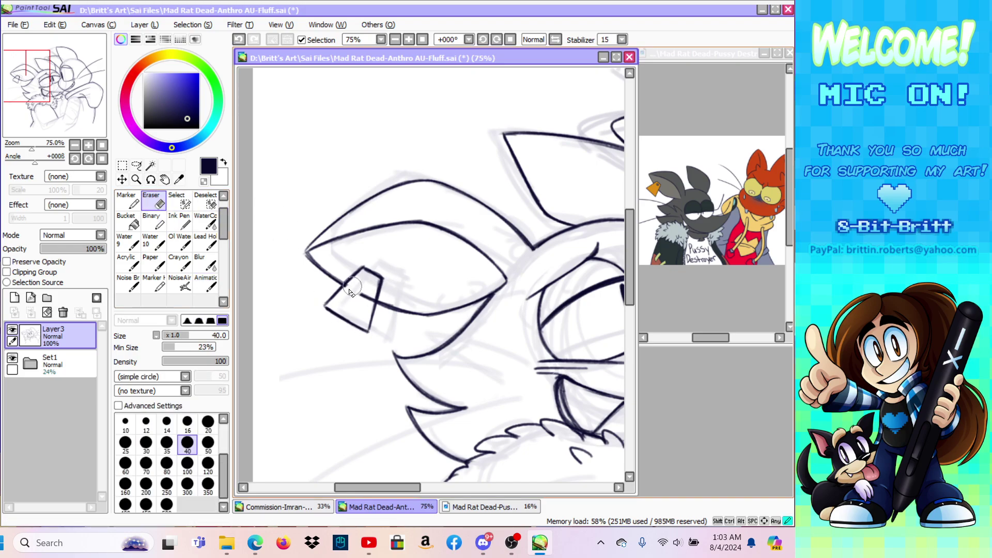
left_click_drag(353, 289, 364, 317)
left_click(206, 284)
left_click_drag(370, 331, 383, 288)
Step: Switch back to the YouTube page in Edge and search for "undertale his theme"
mouse_move(257, 544)
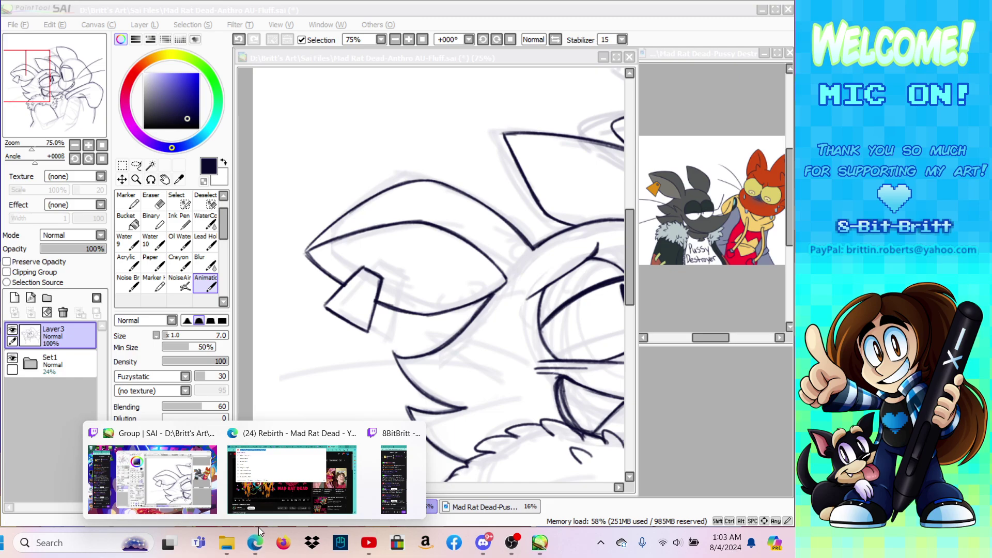
left_click(269, 455)
left_click(208, 61)
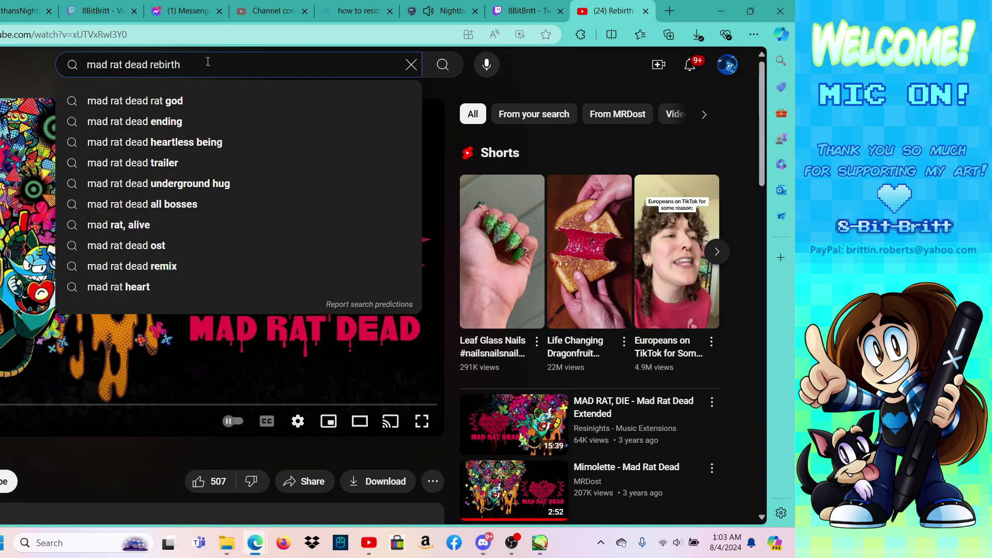
key("BackSpace")
key("BackSpace")
key("BackSpace")
key("BackSpace")
key("BackSpace")
key("BackSpace")
key("BackSpace")
key("BackSpace")
key("BackSpace")
key("BackSpace")
key("BackSpace")
key("BackSpace")
key("BackSpace")
key("BackSpace")
key("BackSpace")
key("BackSpace")
key("BackSpace")
key("BackSpace")
key("BackSpace")
key("BackSpace")
type("undertale his theme")
key("Return")
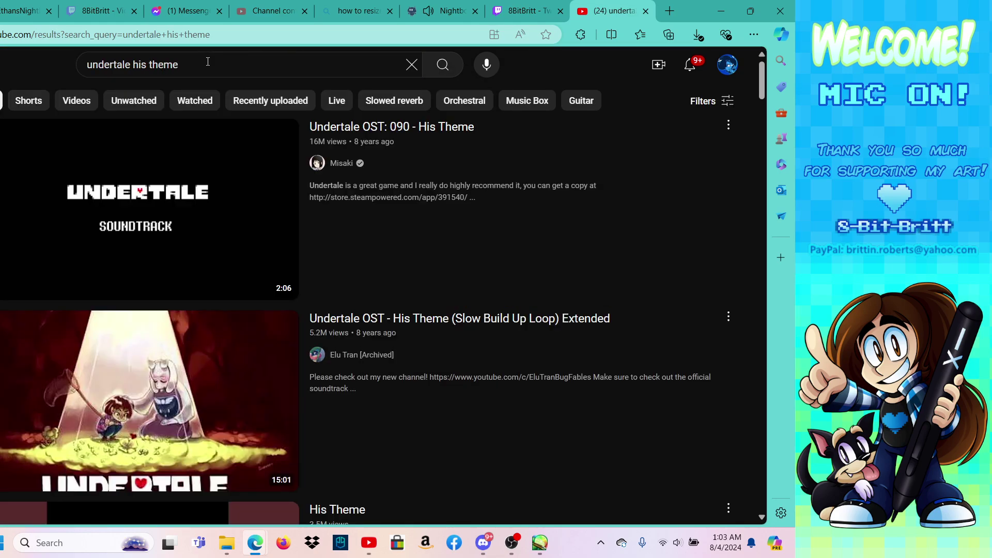
Step: Open the video "Undertale OST: 090 - His Theme", copy its web address and minimize the browser
left_click(164, 228)
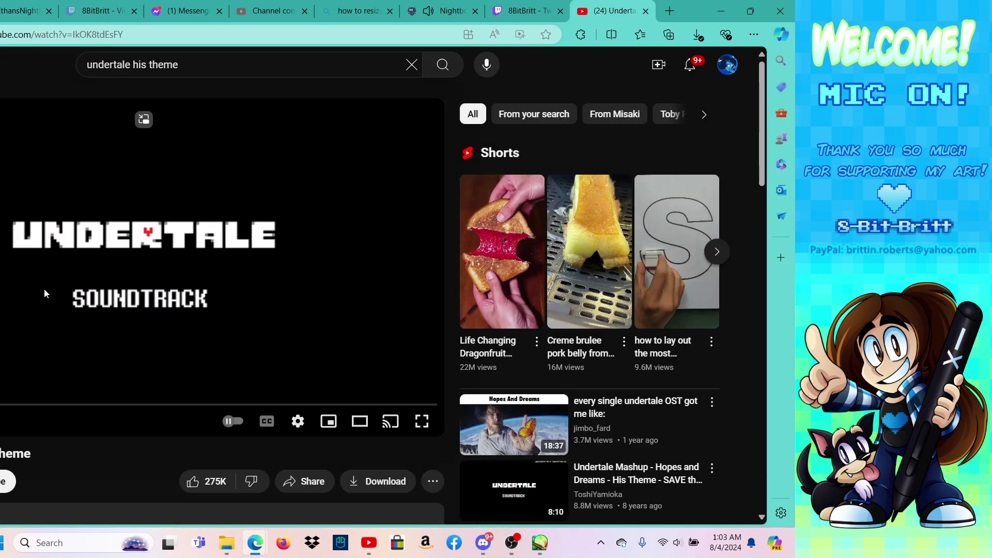
left_click(204, 29)
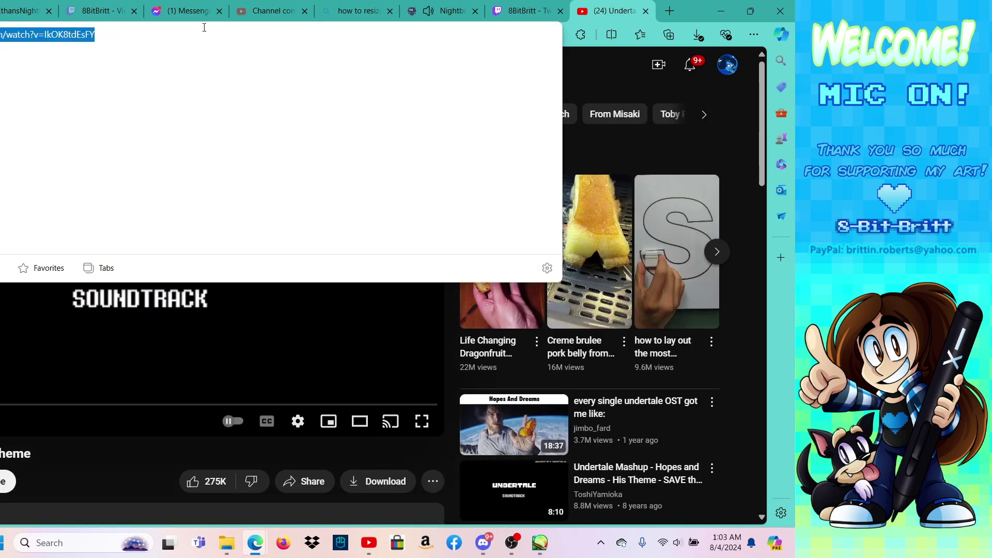
right_click(204, 28)
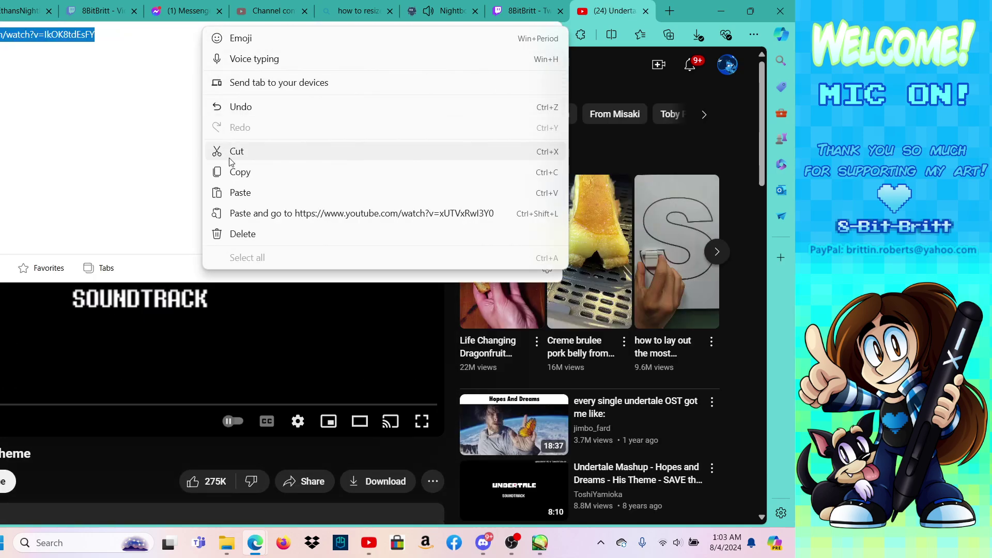
left_click(230, 172)
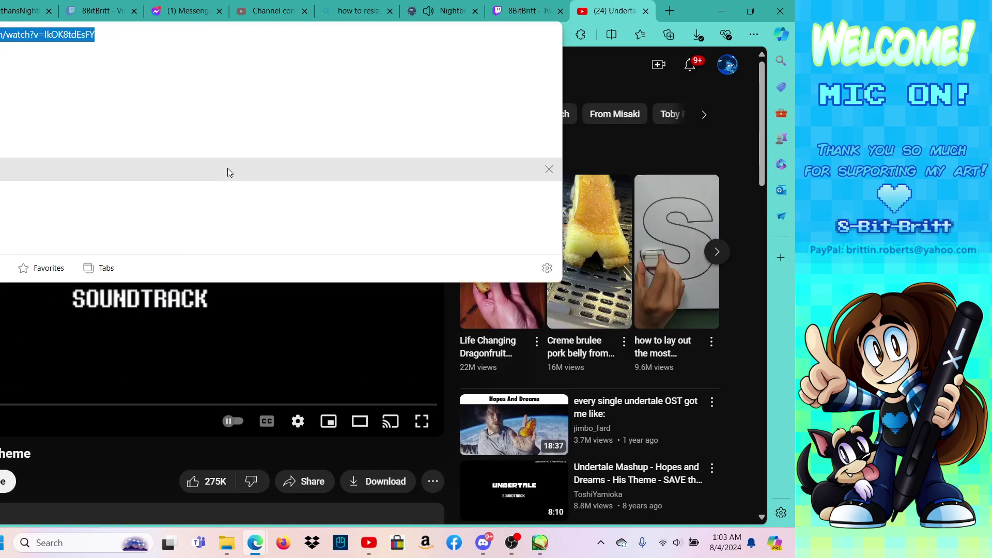
left_click(720, 11)
Step: Paste the His Theme video link into the off-screen text field and return to the PaintTool SAI drawing
key("alt+Tab")
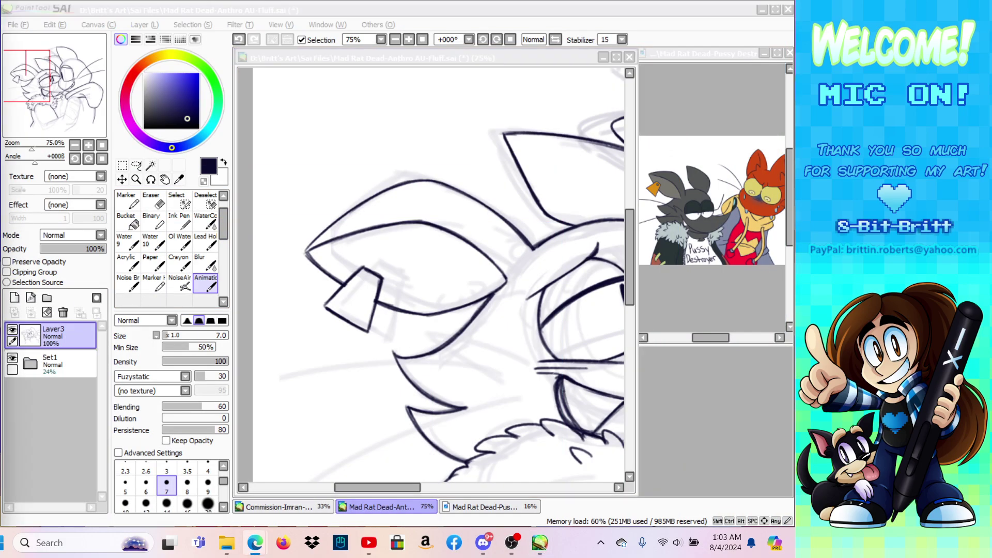
right_click(0, 224)
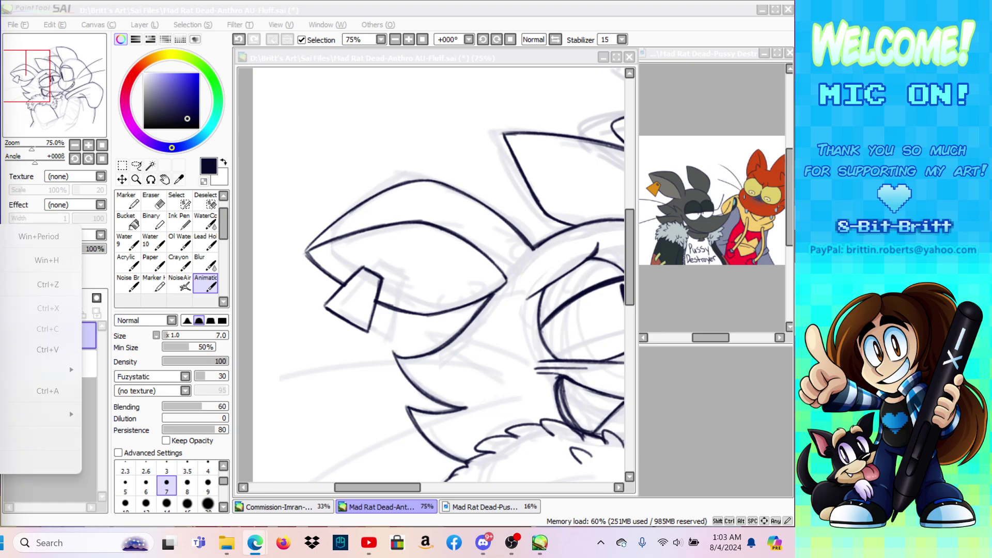
left_click(5, 349)
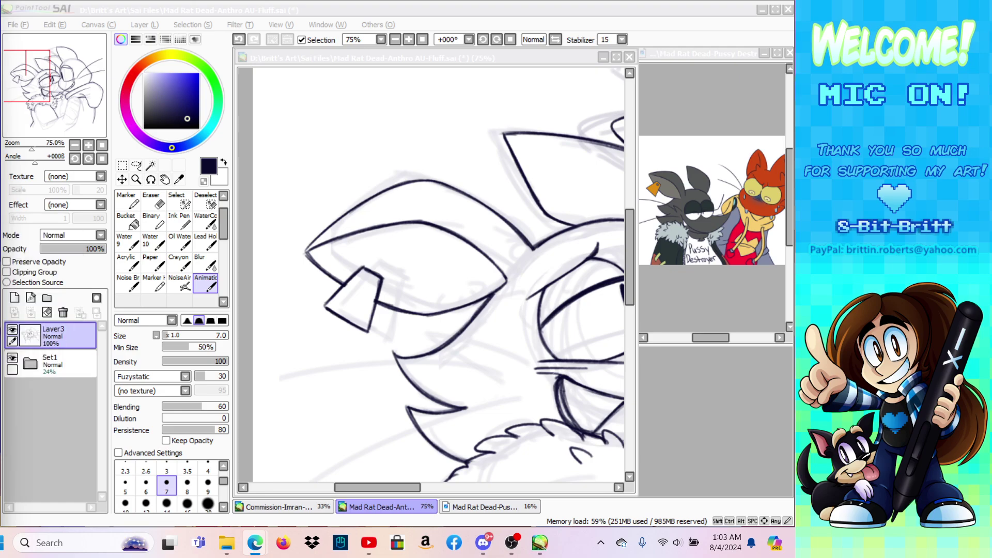
key("alt+Tab")
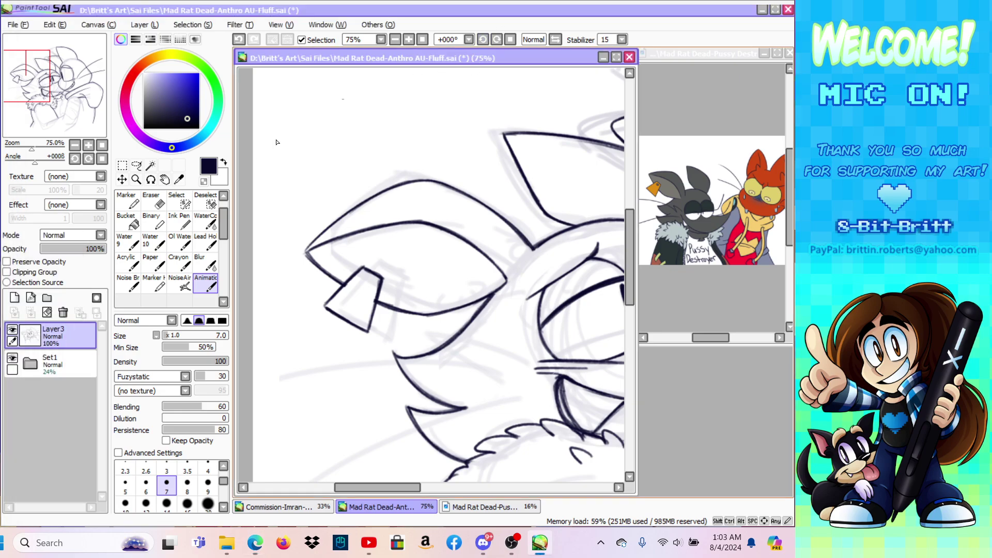
Step: Ink a small oval hole near the upper end of the ear tag and save the drawing
left_click(558, 40)
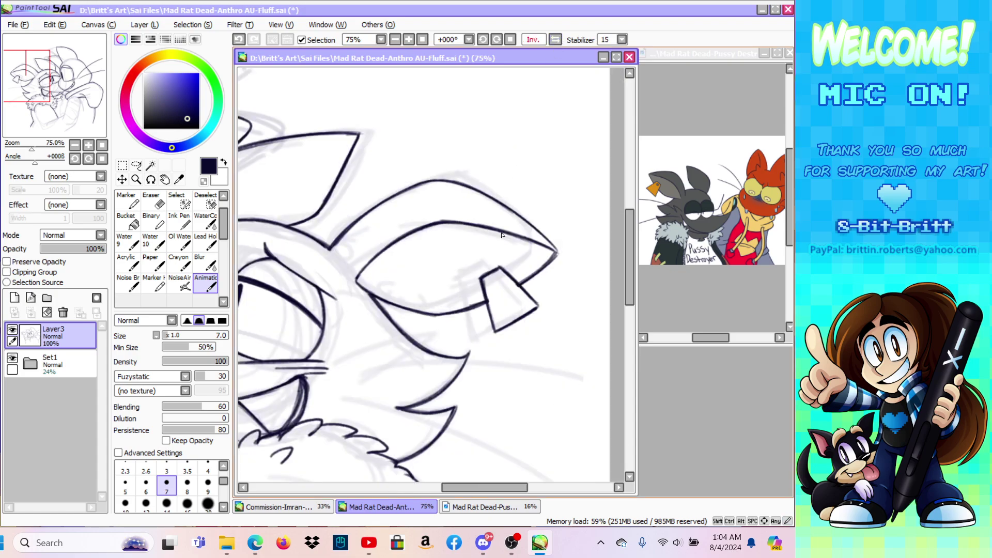
left_click_drag(496, 279, 493, 284)
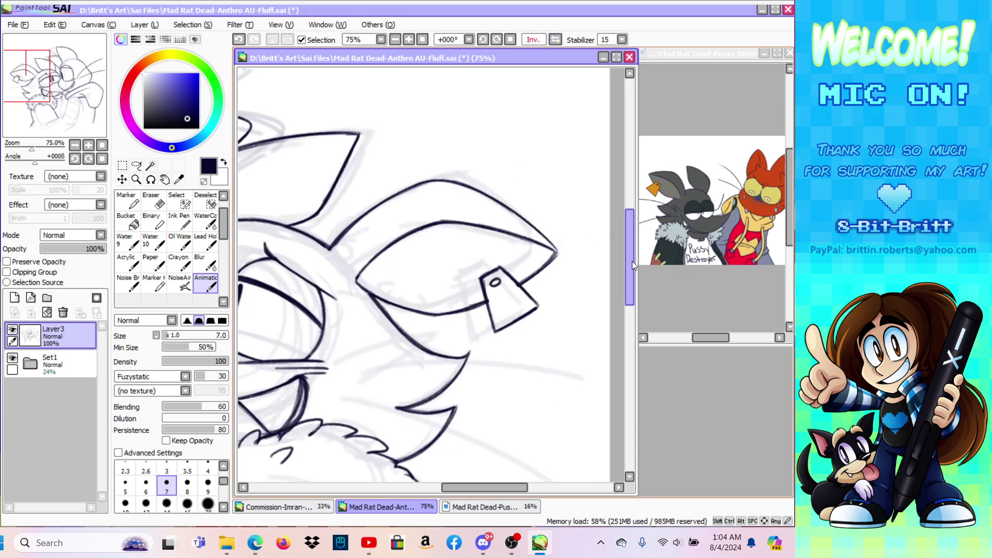
left_click_drag(628, 265, 624, 304)
left_click(151, 180)
left_click_drag(421, 197, 372, 226)
left_click(27, 23)
Step: Switch to the YouTube page in Edge and search for "undertale hopes and dreams"
left_click(254, 541)
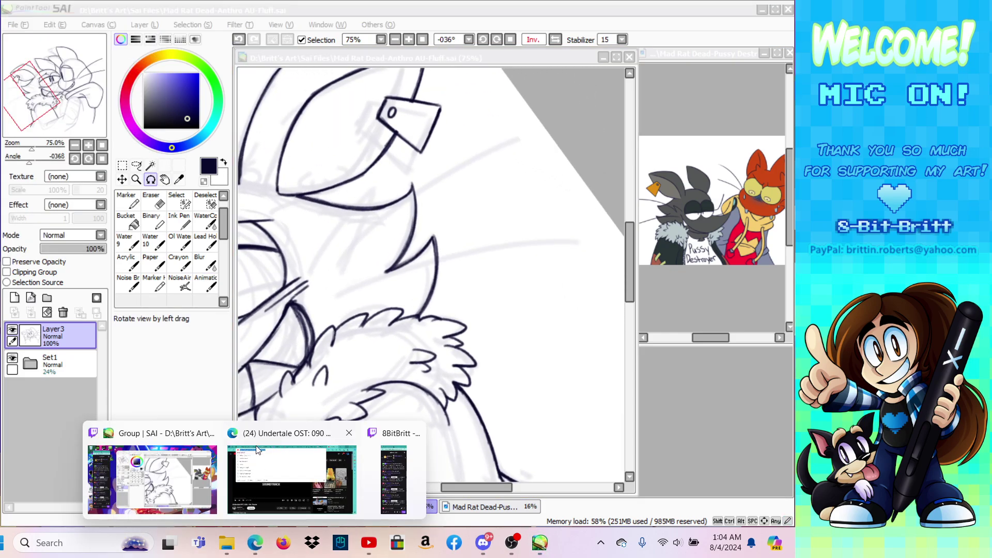
left_click(259, 452)
left_click(190, 56)
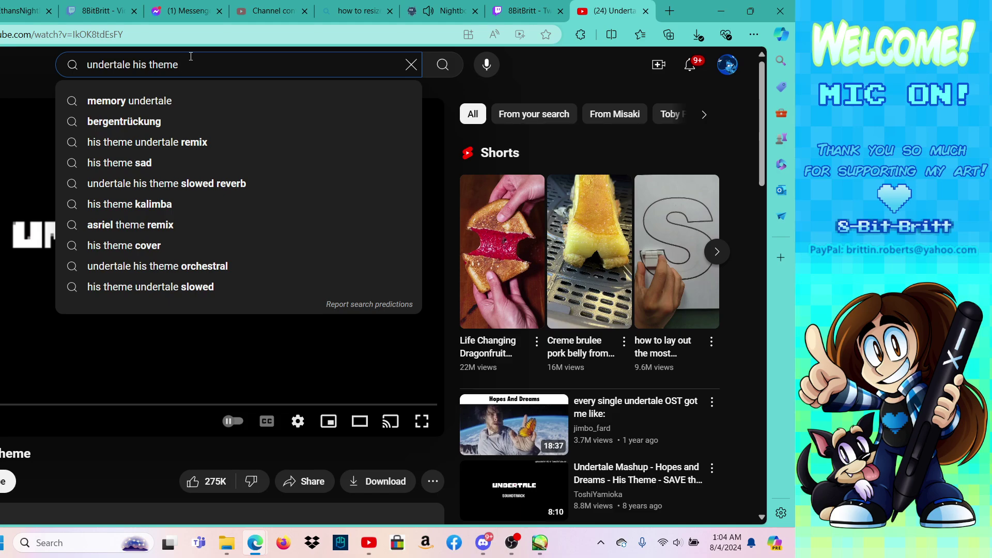
key("BackSpace")
key("BackSpace")
key("BackSpace")
key("BackSpace")
key("BackSpace")
key("BackSpace")
key("BackSpace")
key("BackSpace")
key("BackSpace")
key("BackSpace")
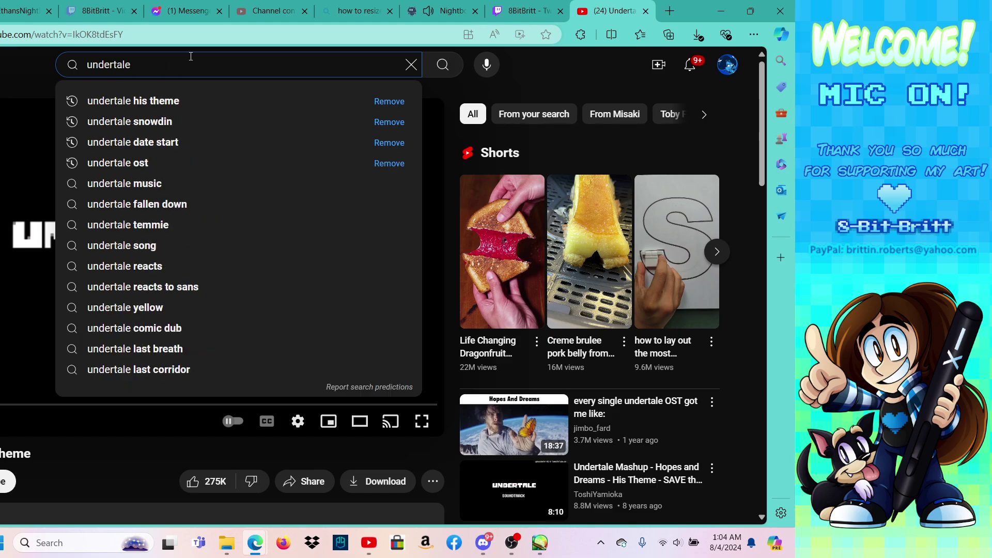
type("hopes and dr")
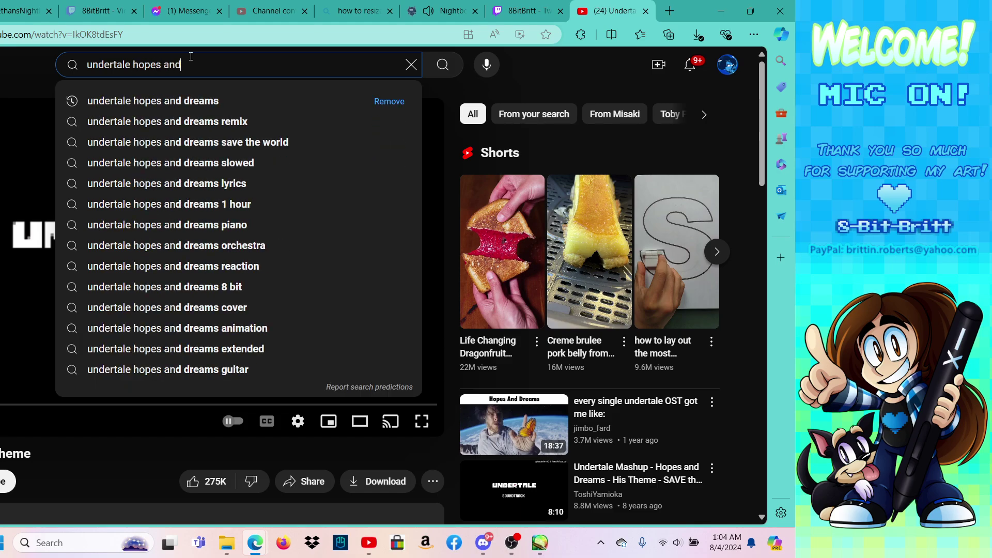
type("eams")
key("Return")
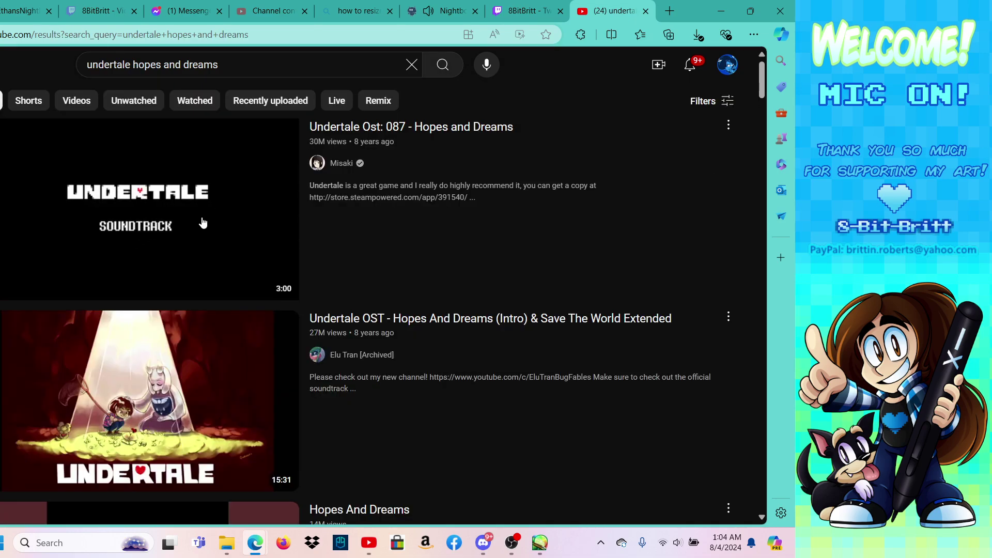
Step: Open the video "Undertale Ost: 087 - Hopes and Dreams", copy its web address and minimize the browser
left_click(159, 228)
left_click(249, 27)
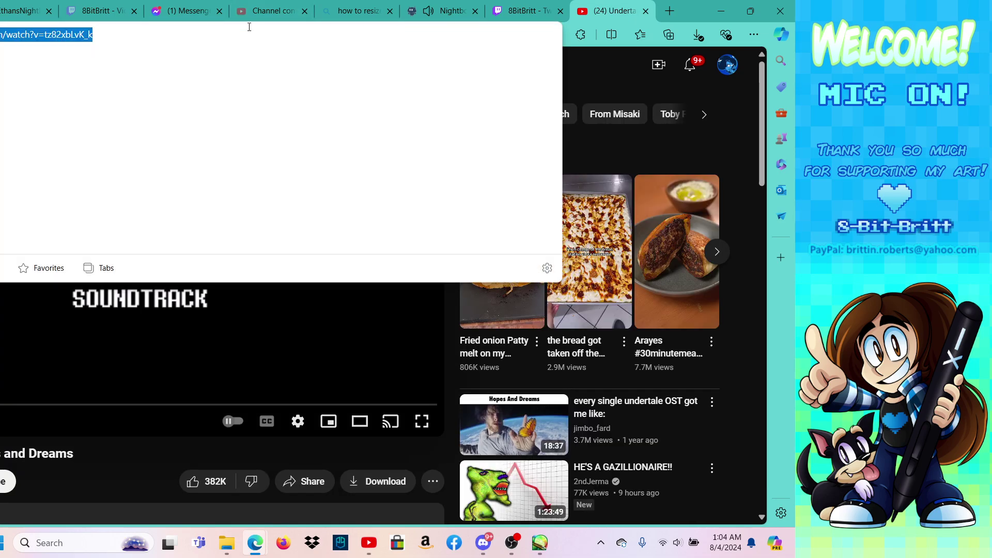
right_click(249, 26)
left_click(294, 171)
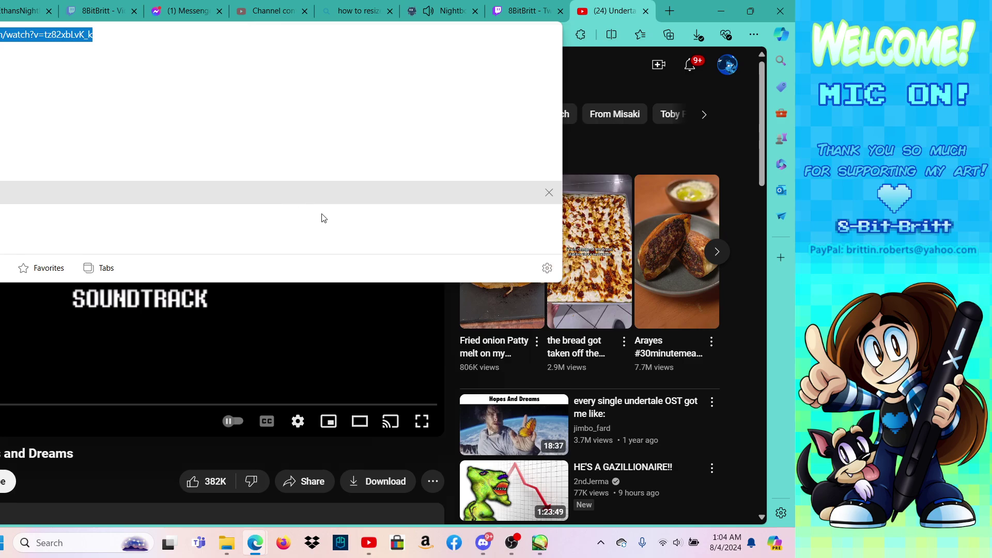
left_click(721, 10)
Step: Paste the Hopes and Dreams video link into the off-screen text field
left_click(255, 543)
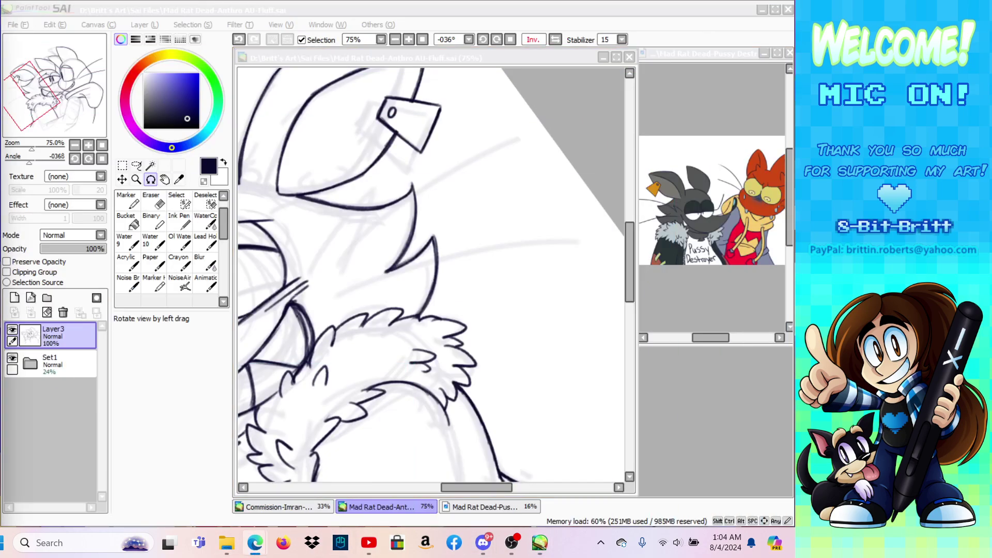
key("Caps_Lock")
key("Caps_Lock")
right_click(0, 481)
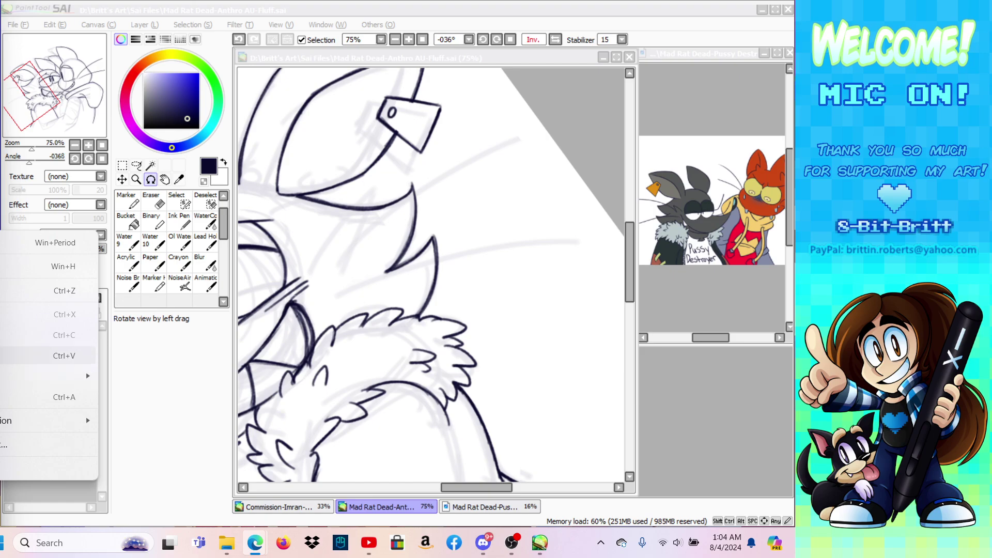
key("Escape")
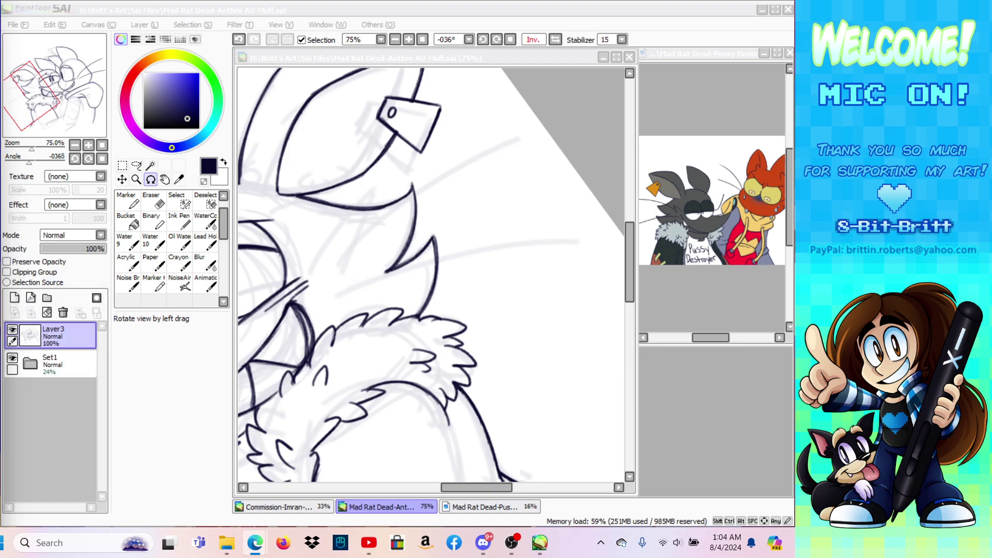
Step: Return to the YouTube page in Edge and search for "mad rat dead if we could be friends"
mouse_move(255, 542)
left_click(296, 474)
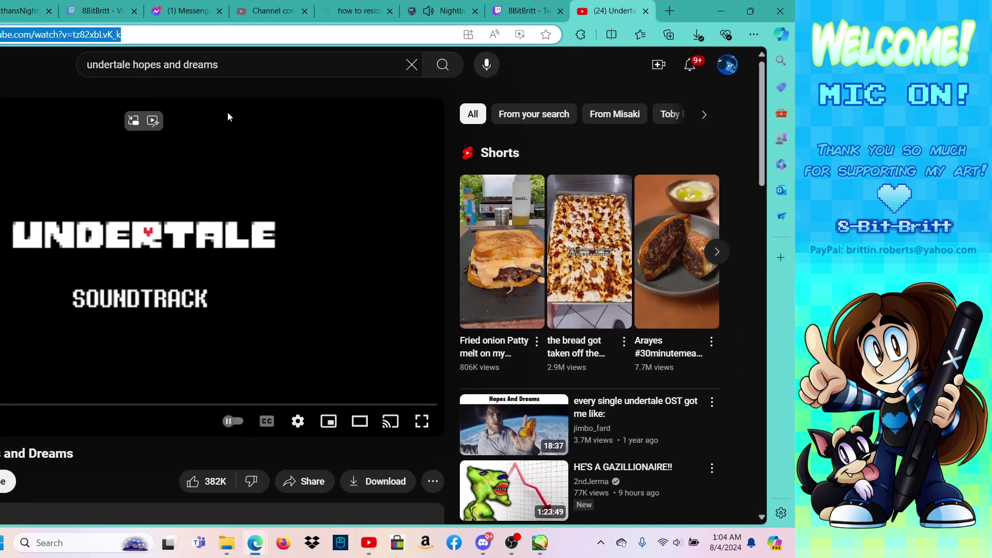
left_click(250, 63)
key("BackSpace")
key("BackSpace")
key("BackSpace")
key("BackSpace")
key("BackSpace")
key("BackSpace")
key("BackSpace")
key("BackSpace")
key("BackSpace")
key("BackSpace")
key("BackSpace")
key("BackSpace")
key("BackSpace")
key("BackSpace")
key("BackSpace")
key("BackSpace")
key("BackSpace")
key("BackSpace")
key("BackSpace")
key("BackSpace")
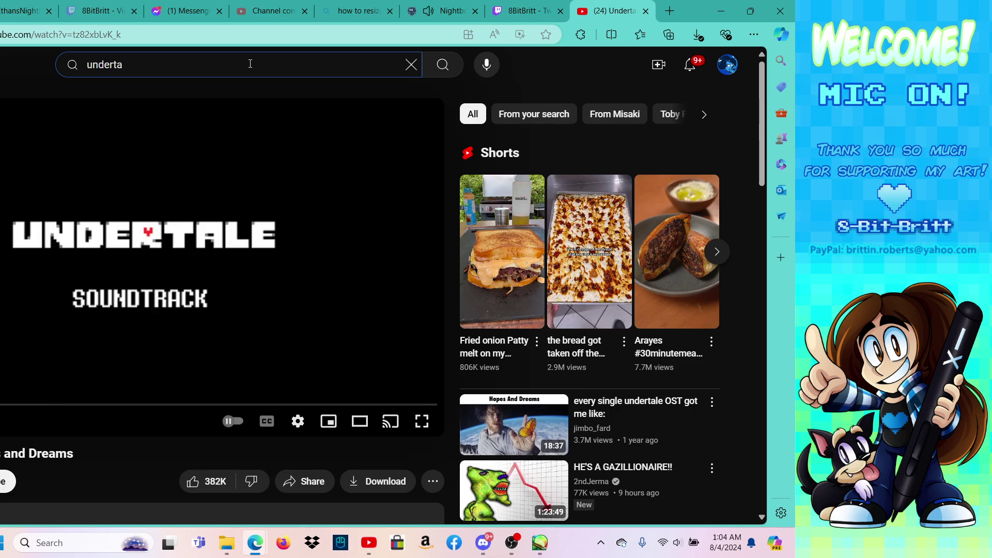
type("mad rat de")
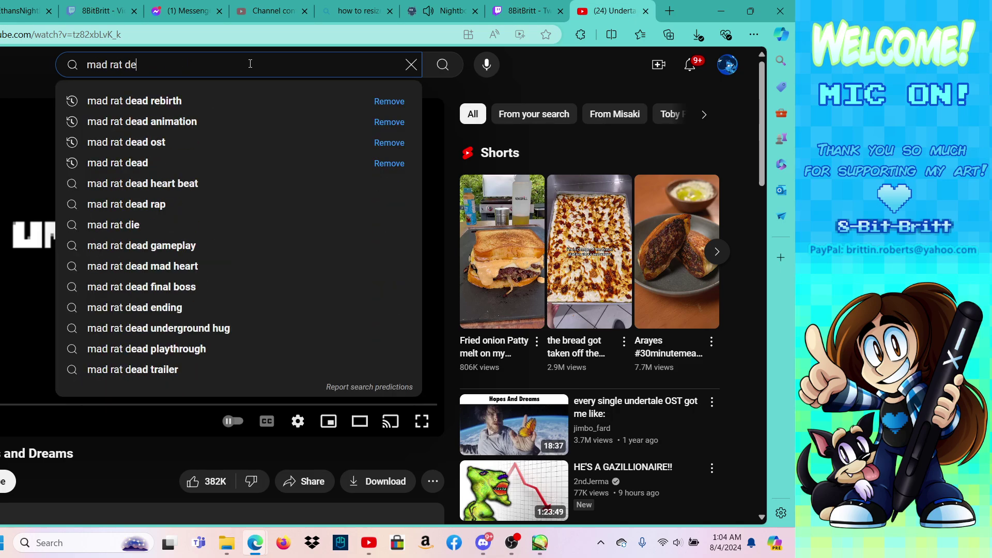
type("ad if we cou")
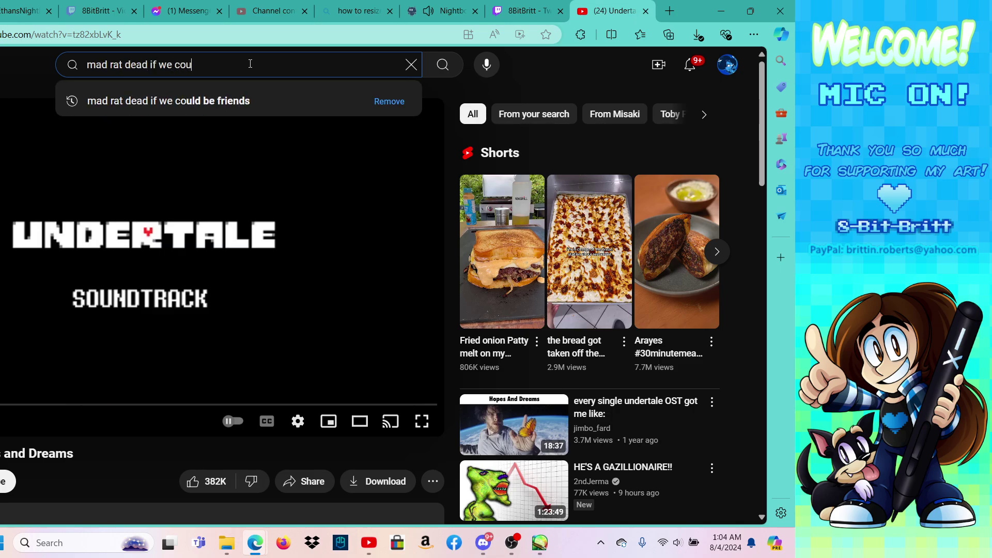
type("ld be friends")
key("Return")
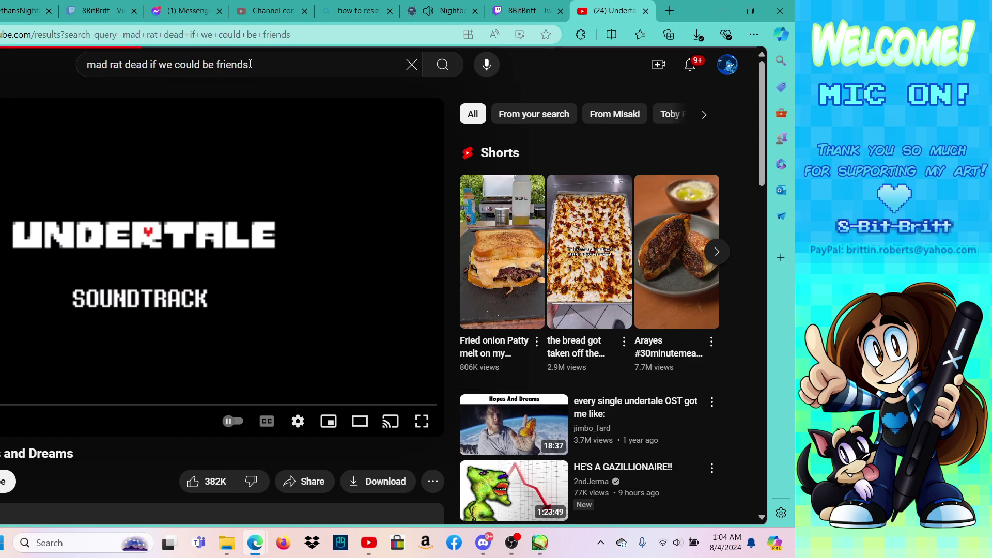
Step: Open the first "If We Could Be Friends" video result, copy its web address and minimize the browser
left_click(170, 216)
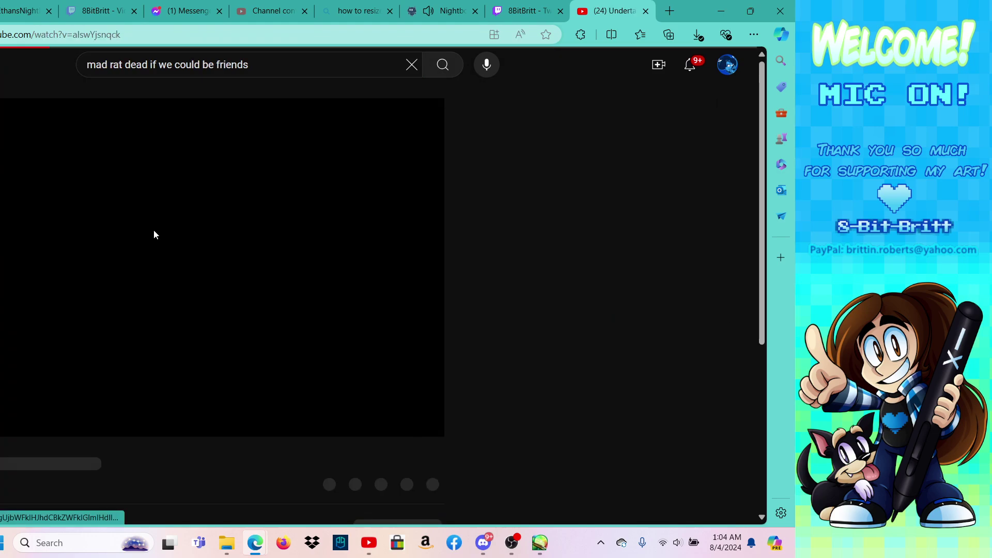
left_click(239, 34)
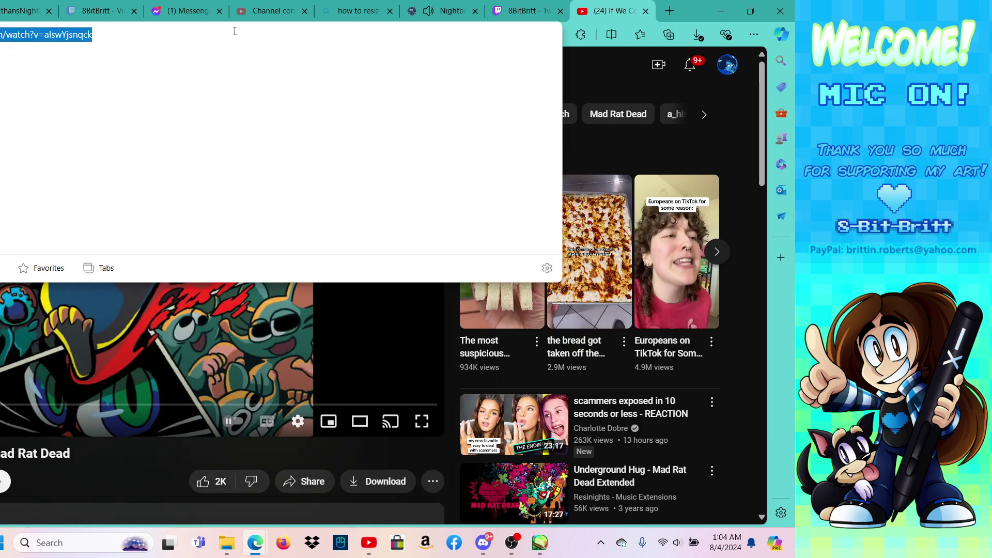
right_click(234, 31)
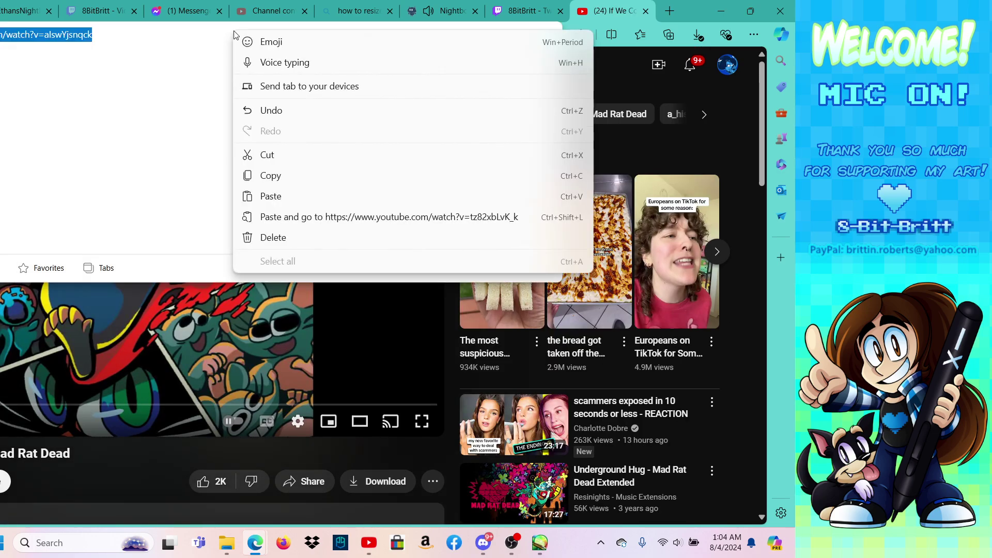
left_click(267, 175)
left_click(721, 11)
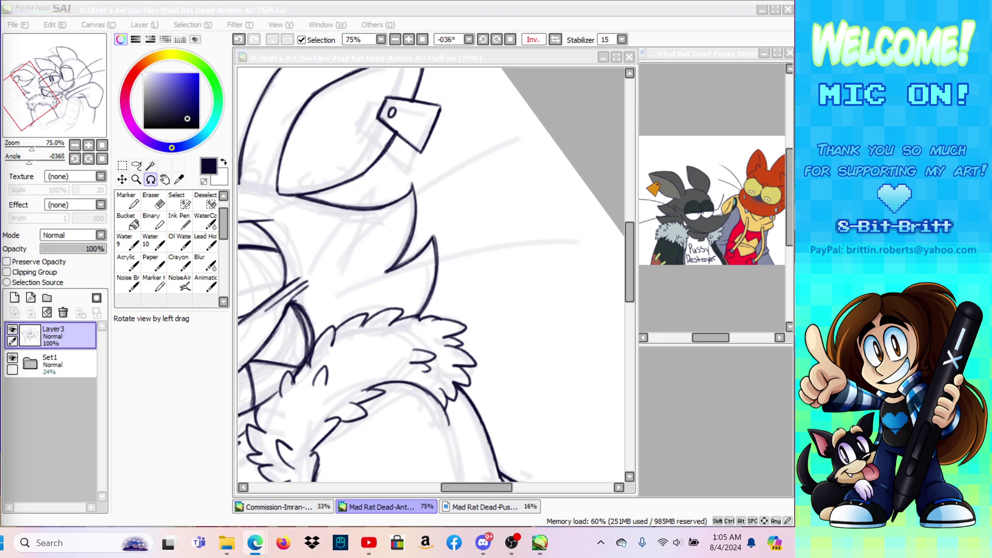
Step: Paste the Mad Rat Dead video link into the off-screen text field and return to the PaintTool SAI drawing
right_click(0, 227)
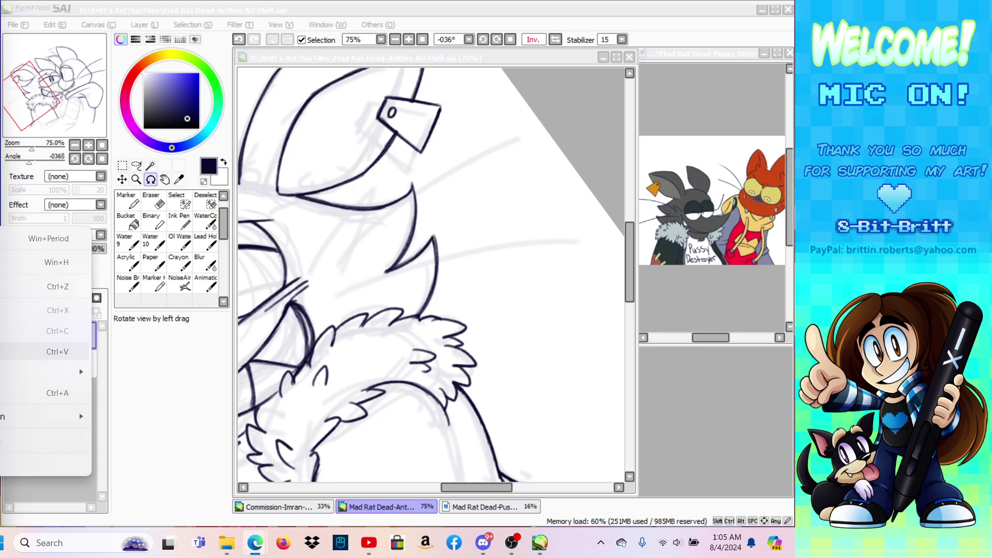
left_click(1, 352)
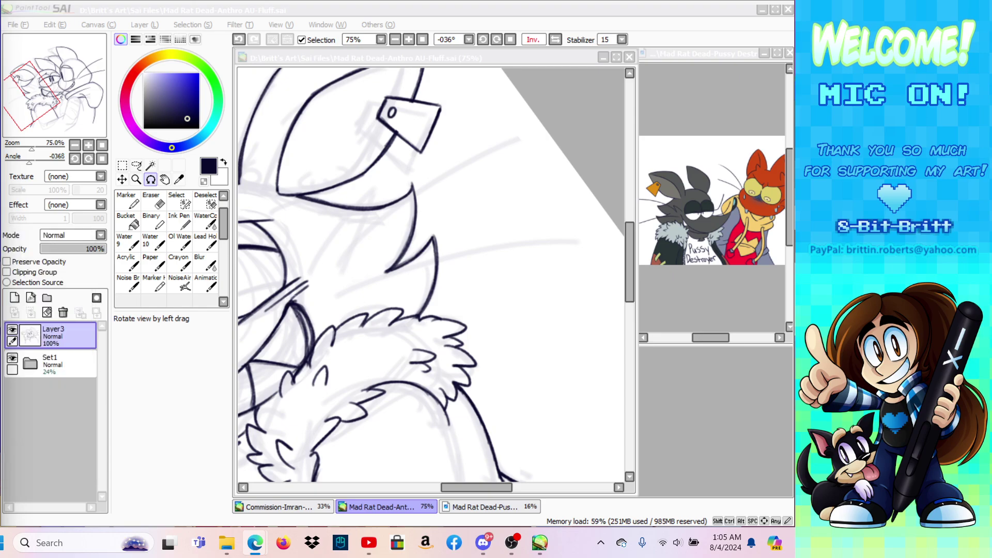
left_click(550, 57)
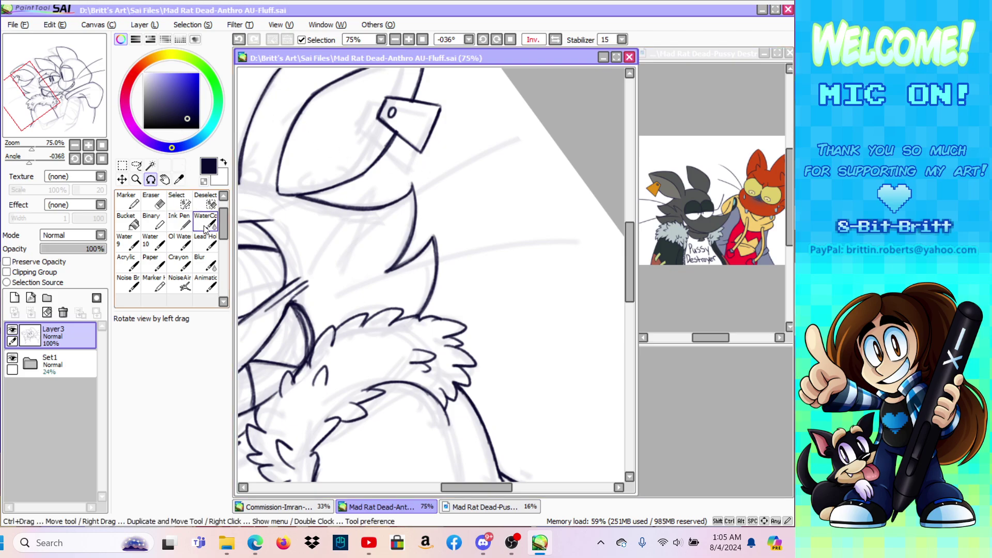
Step: Ink a pointed fur tuft below the tagged ear and two long whiskers across the cheek with the size 7 animation brush
left_click(205, 282)
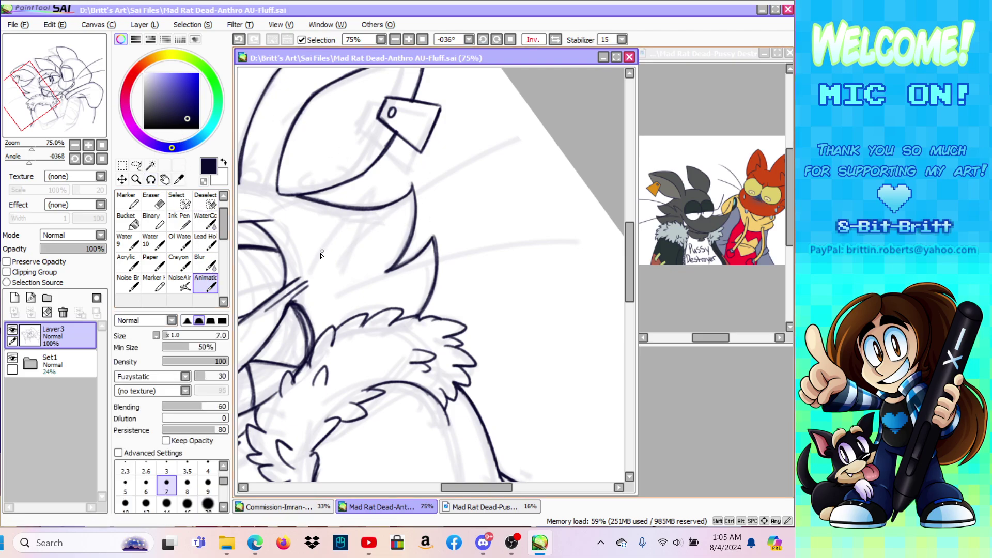
left_click_drag(321, 256, 377, 189)
left_click_drag(361, 233, 533, 146)
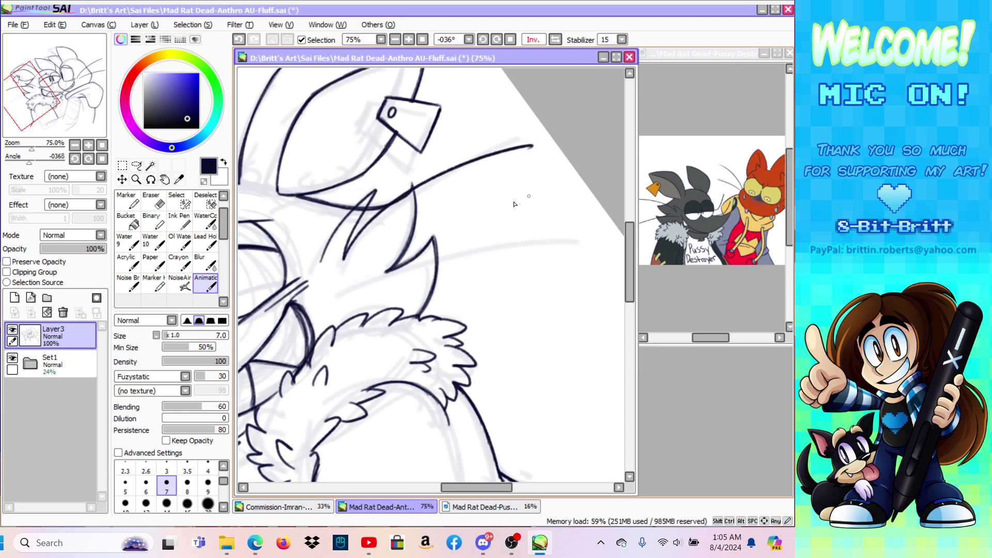
left_click(239, 40)
mouse_move(322, 267)
left_mouse_down()
mouse_move(340, 219)
mouse_move(359, 206)
mouse_move(348, 267)
left_mouse_up()
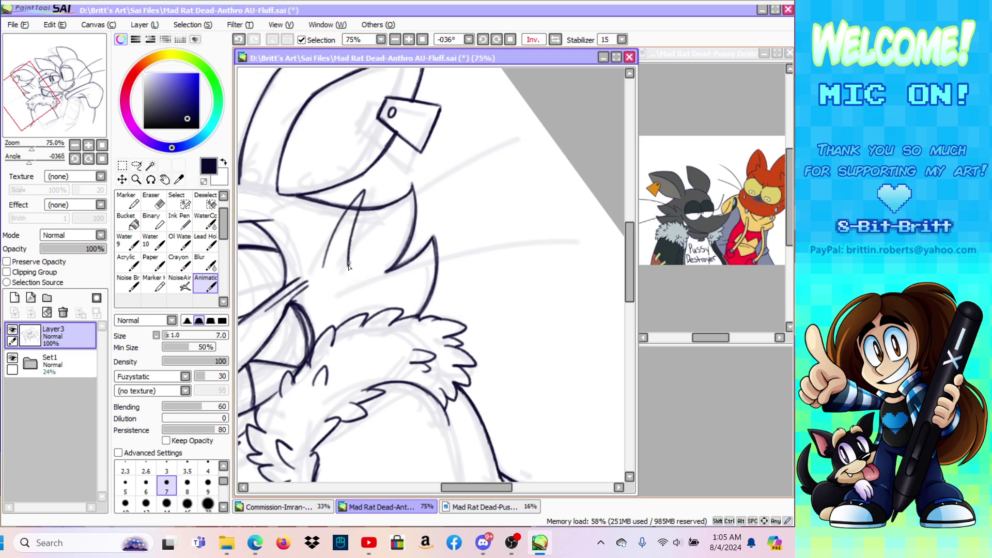
left_click_drag(367, 208, 507, 139)
mouse_move(339, 295)
left_mouse_down()
mouse_move(474, 274)
mouse_move(574, 279)
left_mouse_up()
Step: Examine the whole drawing unmirrored and unrotated, comparing the line art with the Set1 sketch folder hidden and shown
left_click(525, 39)
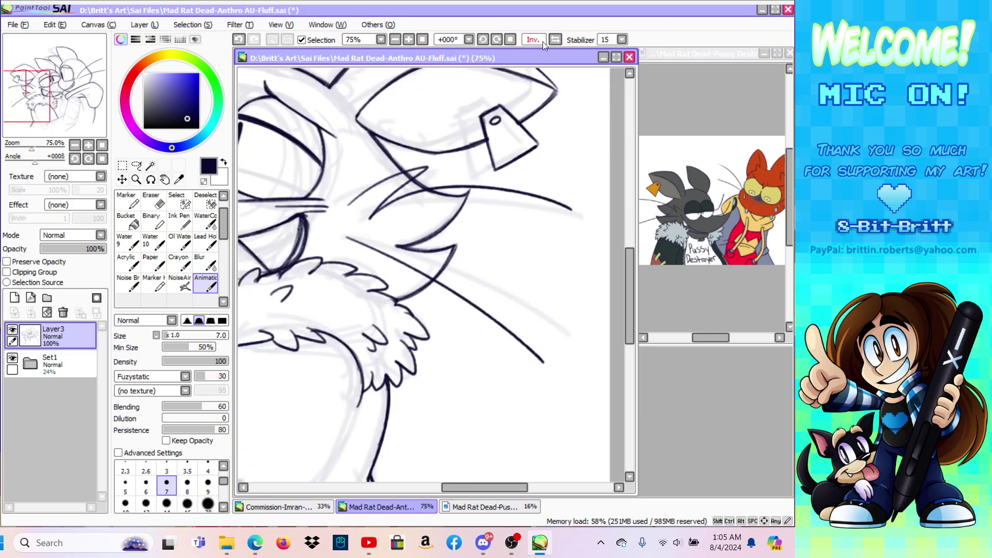
left_click(510, 39)
left_click(136, 179)
left_click(131, 333)
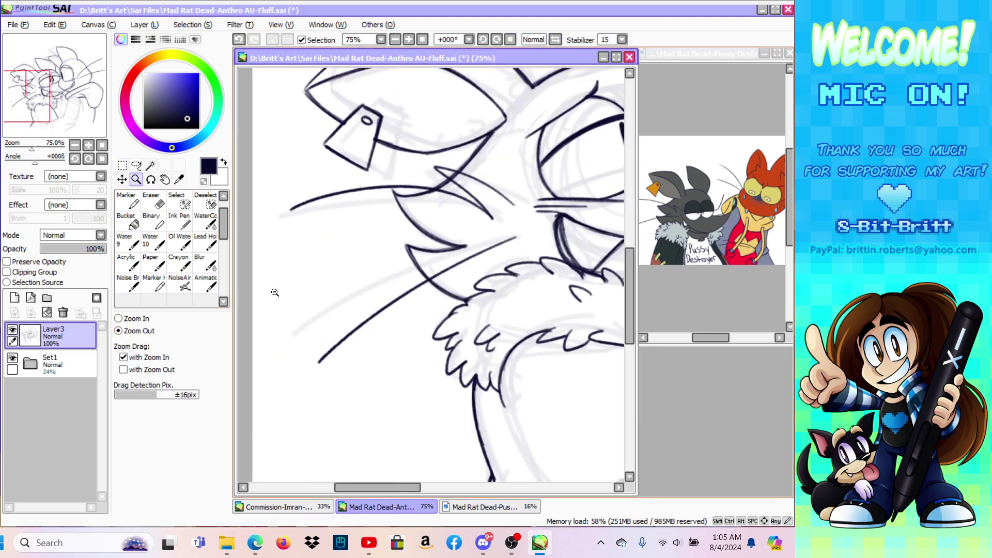
left_click(278, 276)
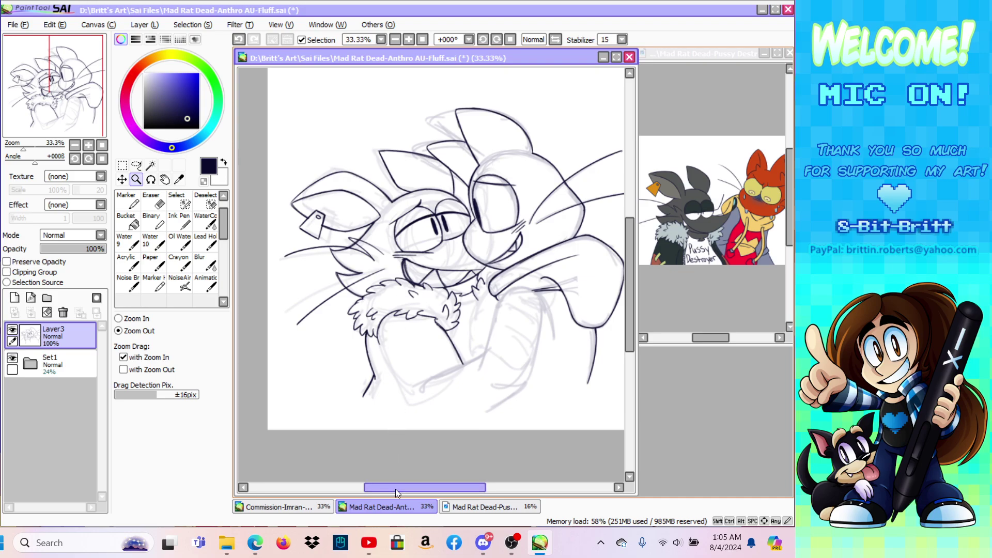
left_click_drag(395, 488, 404, 491)
left_click(12, 357)
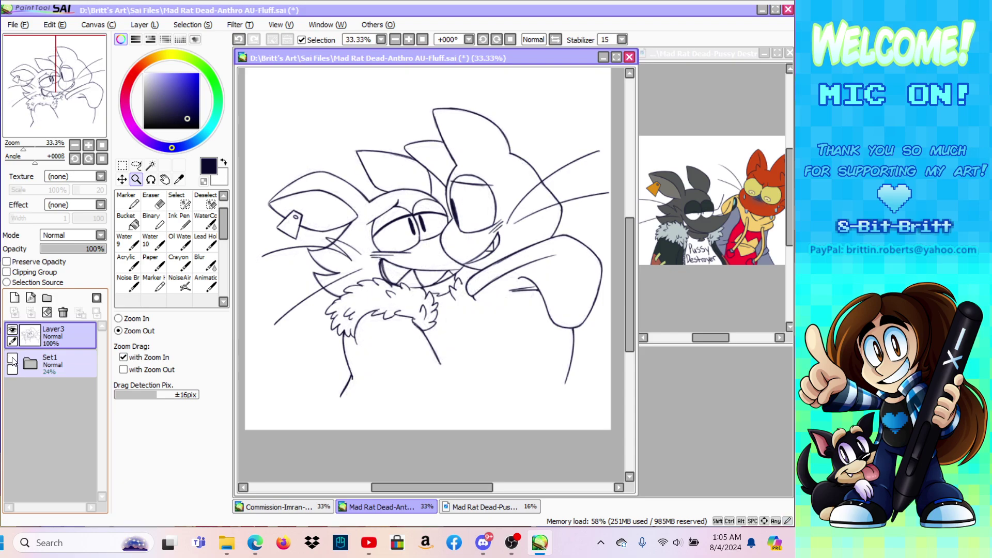
left_click(12, 359)
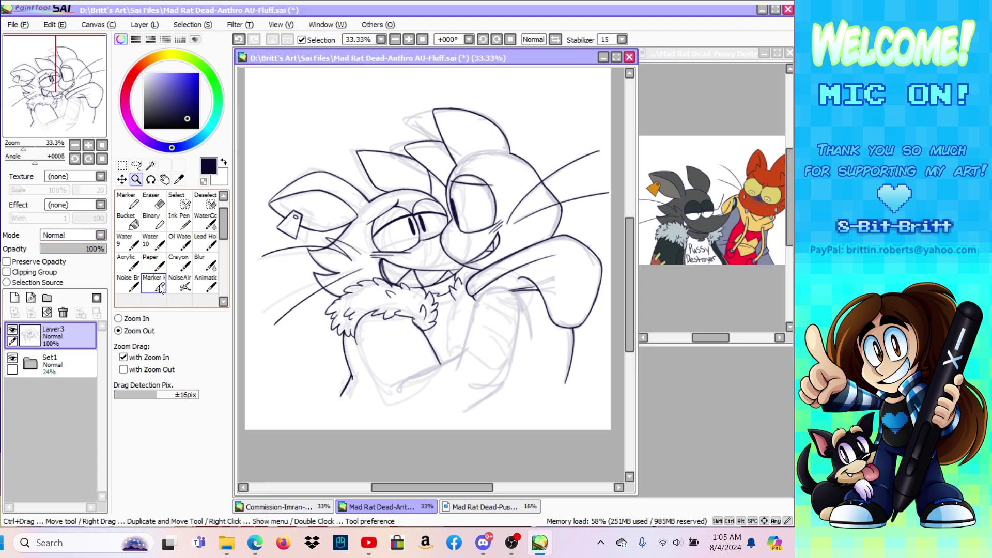
Step: Ink the short slanting line below the fur collar, running down to the wrist end of the sketched forearm
left_click(132, 319)
left_click(449, 398)
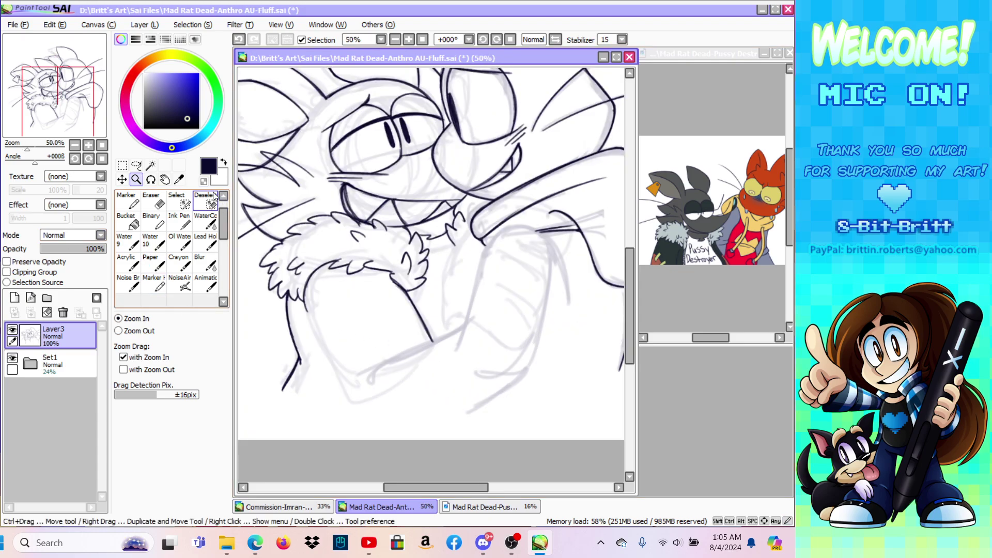
left_click(205, 283)
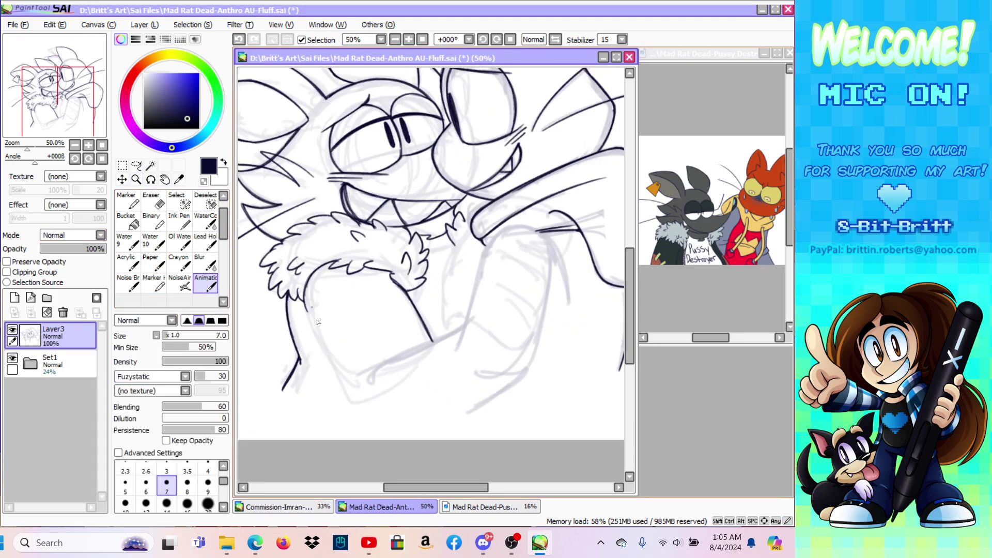
left_click_drag(345, 375, 312, 326)
left_click_drag(332, 359, 309, 317)
mouse_move(326, 350)
left_mouse_down()
mouse_move(306, 310)
mouse_move(306, 284)
left_mouse_up()
left_click(239, 40)
left_click(239, 40)
left_click(238, 40)
left_click(239, 40)
mouse_move(312, 335)
left_mouse_down()
mouse_move(346, 377)
mouse_move(318, 339)
left_mouse_up()
Step: Ink the curved upper edge of the forearm across the chest, from the hand end to the inner elbow
left_click_drag(335, 404, 346, 381)
left_click_drag(335, 402, 366, 371)
left_click_drag(340, 389, 430, 342)
left_click_drag(365, 370, 459, 331)
mouse_move(412, 352)
left_mouse_down()
mouse_move(465, 326)
mouse_move(457, 335)
mouse_move(440, 342)
mouse_move(465, 321)
mouse_move(459, 342)
mouse_move(465, 319)
mouse_move(458, 340)
left_mouse_up()
left_click_drag(336, 395, 335, 402)
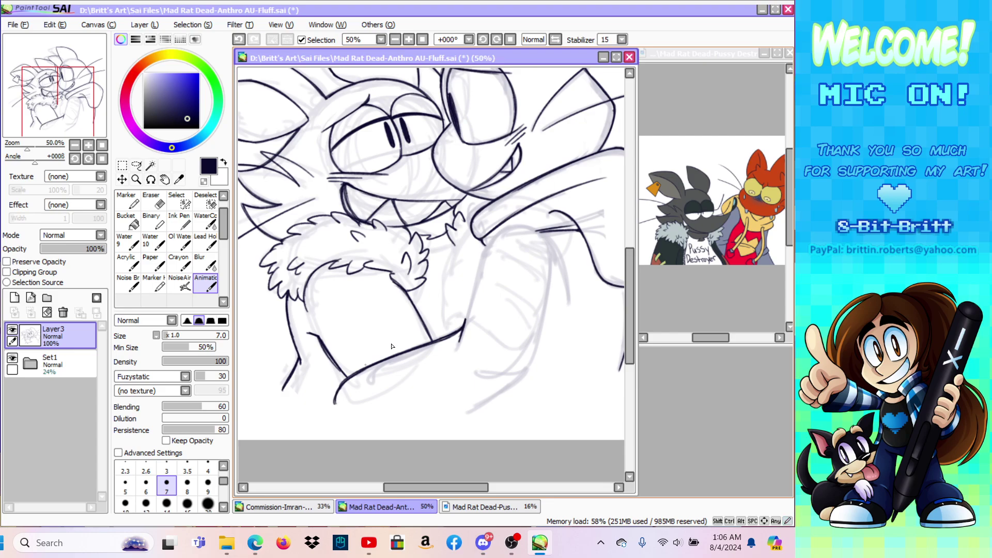
Step: Rotate the canvas and ink the arm's long outer edge from the upper arm around the elbow and along the forearm's underside
left_click(150, 179)
left_click_drag(388, 329, 458, 209)
left_click(205, 284)
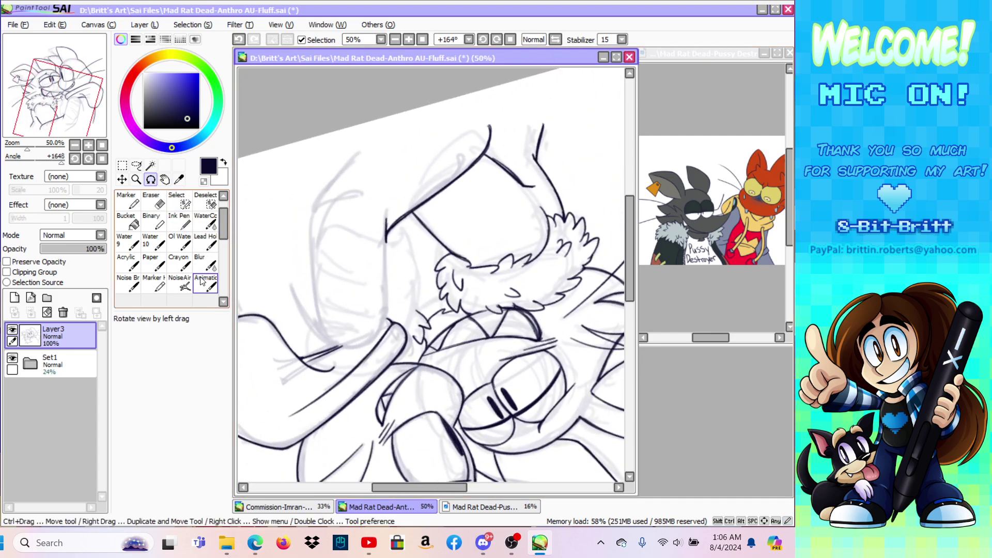
left_click_drag(314, 292, 314, 203)
left_click_drag(313, 261, 312, 201)
left_click(239, 40)
left_click(239, 40)
left_click(239, 40)
left_click(240, 41)
left_click_drag(315, 294, 312, 205)
mouse_move(313, 258)
left_mouse_down()
mouse_move(312, 213)
mouse_move(312, 228)
mouse_move(322, 192)
left_mouse_up()
mouse_move(367, 144)
left_mouse_down()
mouse_move(318, 196)
mouse_move(391, 125)
left_mouse_up()
left_click_drag(349, 158, 393, 121)
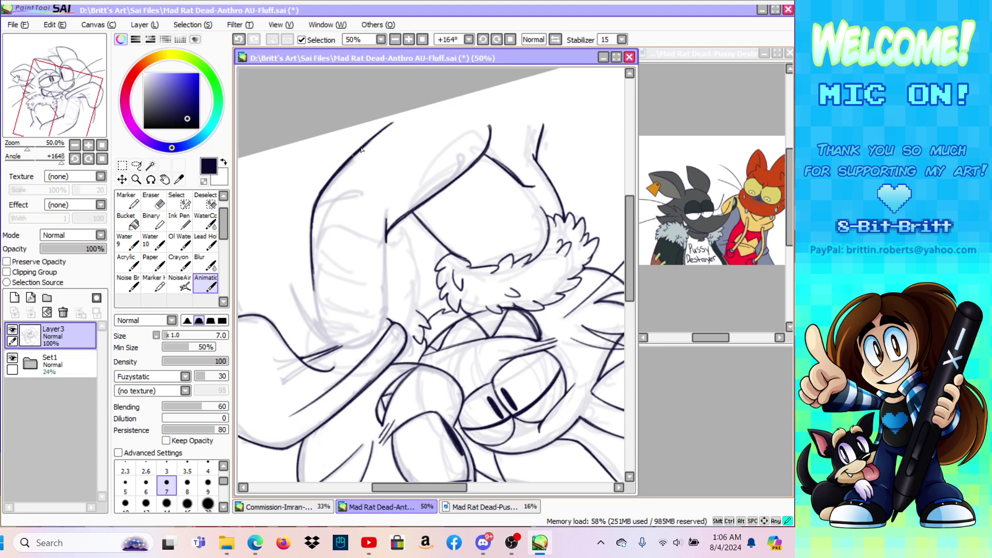
Step: Reset the canvas rotation, show the whole drawing and save it
left_click(510, 40)
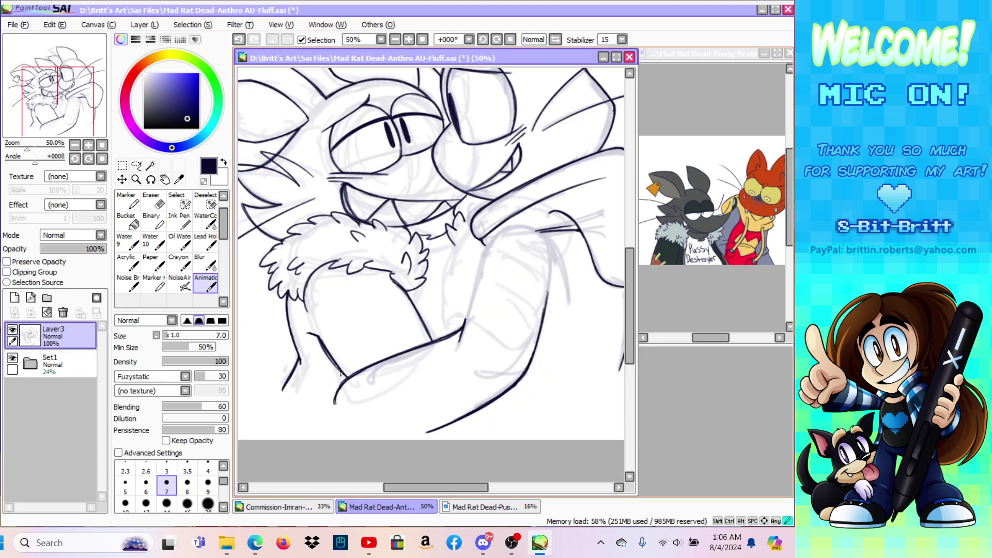
left_click(136, 179)
left_click(147, 331)
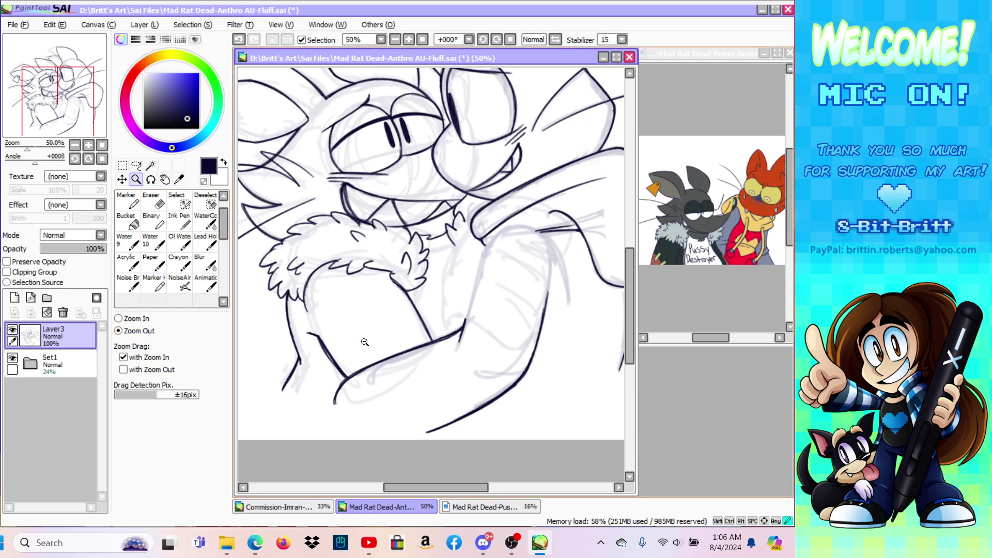
left_click(366, 341)
left_click(18, 25)
left_click(38, 96)
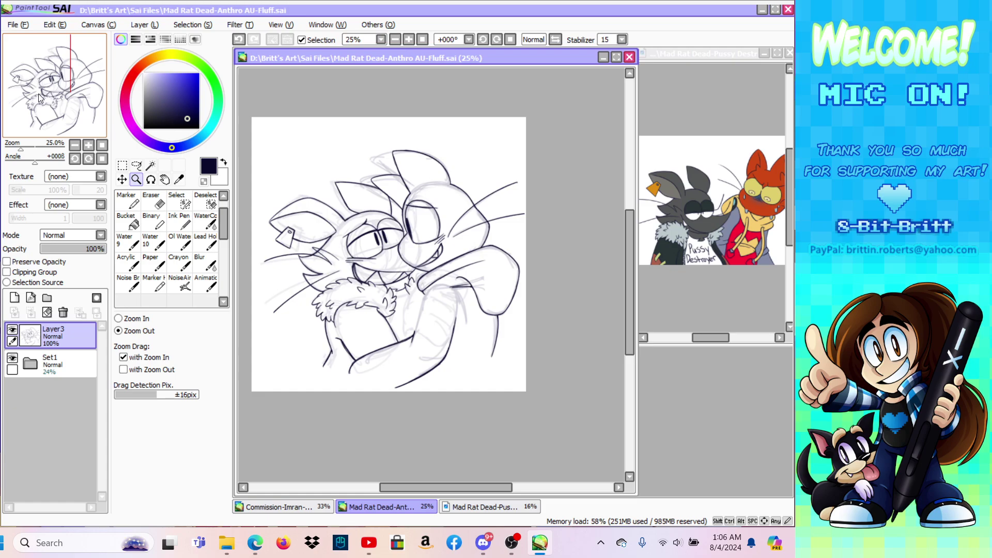
Step: Lower the opacity of Layer3 to 31% and of the Set1 sketch folder to 16%
left_click_drag(66, 249, 51, 247)
left_click(64, 355)
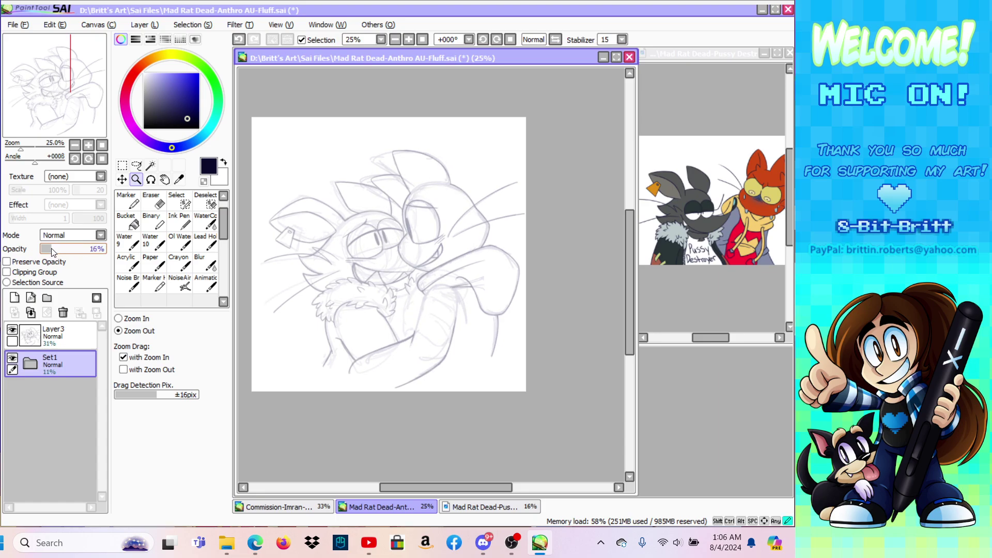
left_click(57, 339)
left_click(427, 332)
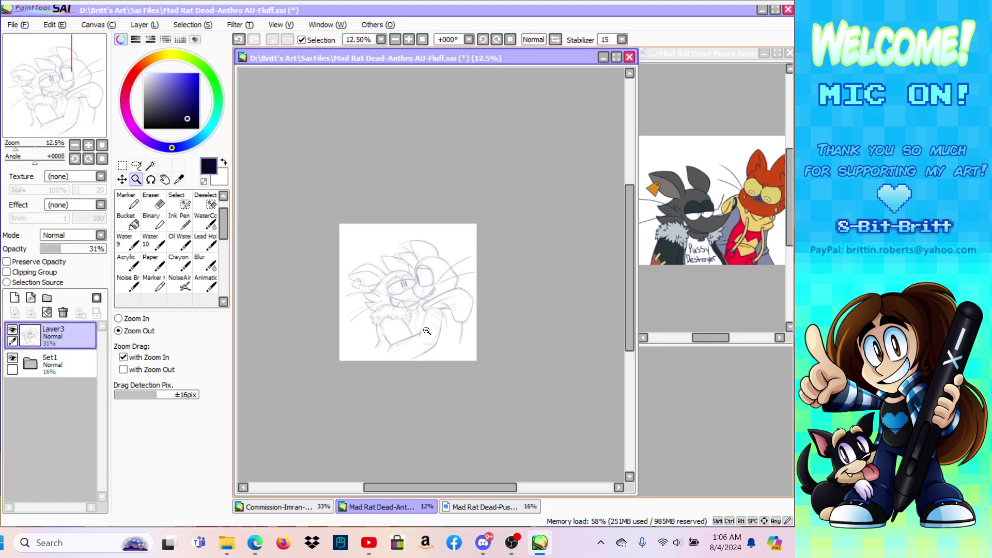
Step: Add a new layer above Layer3 for inking the clenched hand with the Animation brush
left_click(118, 318)
left_click(417, 316)
left_click(448, 331)
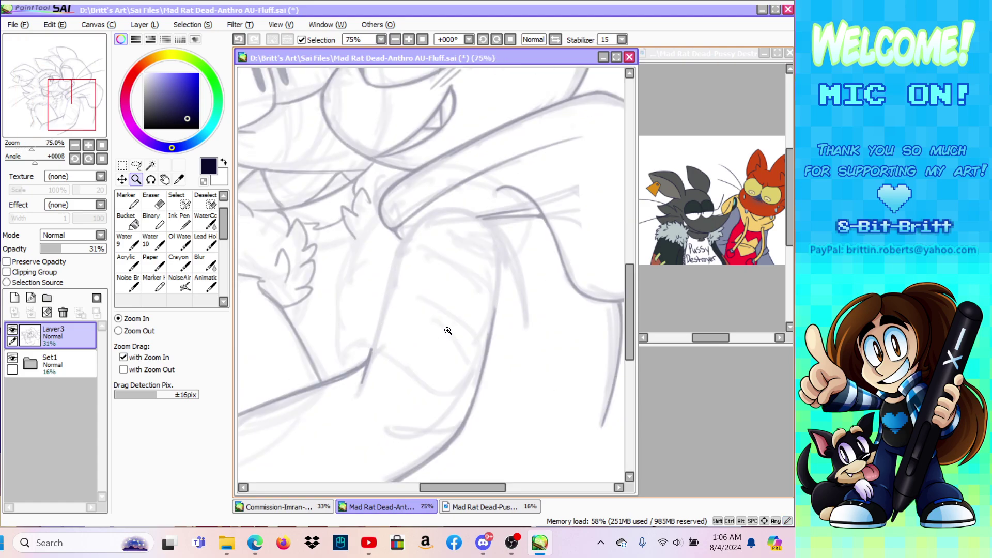
left_click(206, 263)
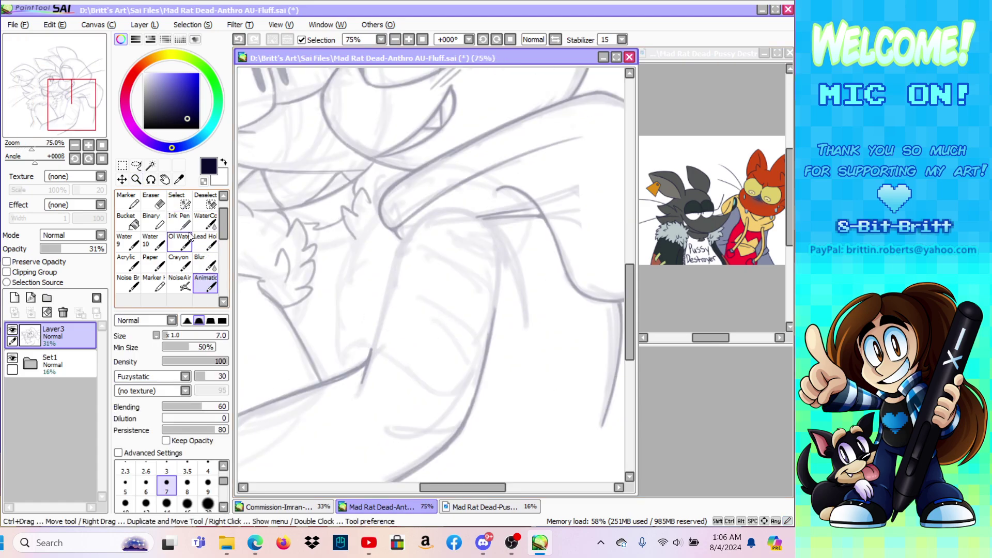
left_click(145, 24)
left_click(153, 39)
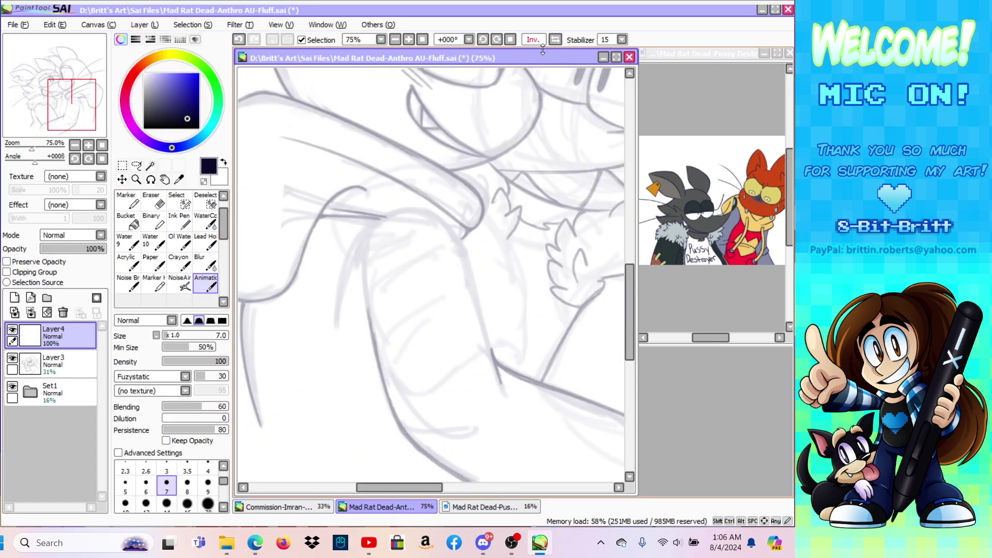
Step: Ink the lowest finger of the clenched hand as a rounded loop ending near the wrist
mouse_move(412, 396)
left_mouse_down()
mouse_move(421, 397)
mouse_move(391, 362)
mouse_move(456, 298)
left_mouse_up()
left_click_drag(400, 349, 460, 296)
left_click_drag(424, 324, 469, 297)
left_click_drag(391, 363, 429, 324)
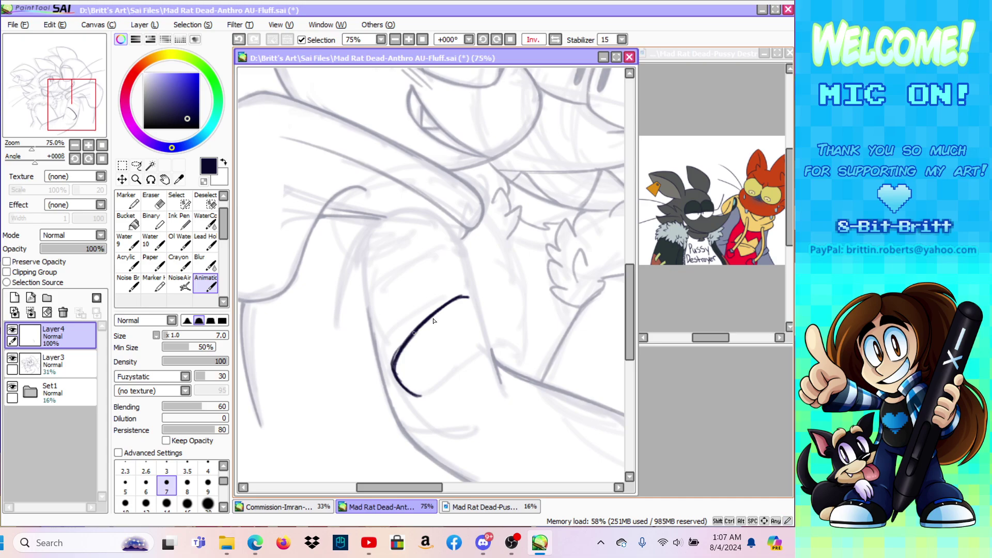
mouse_move(408, 391)
left_mouse_down()
mouse_move(437, 396)
mouse_move(429, 394)
mouse_move(486, 352)
left_mouse_up()
left_click_drag(442, 393, 501, 342)
left_click_drag(465, 372, 504, 345)
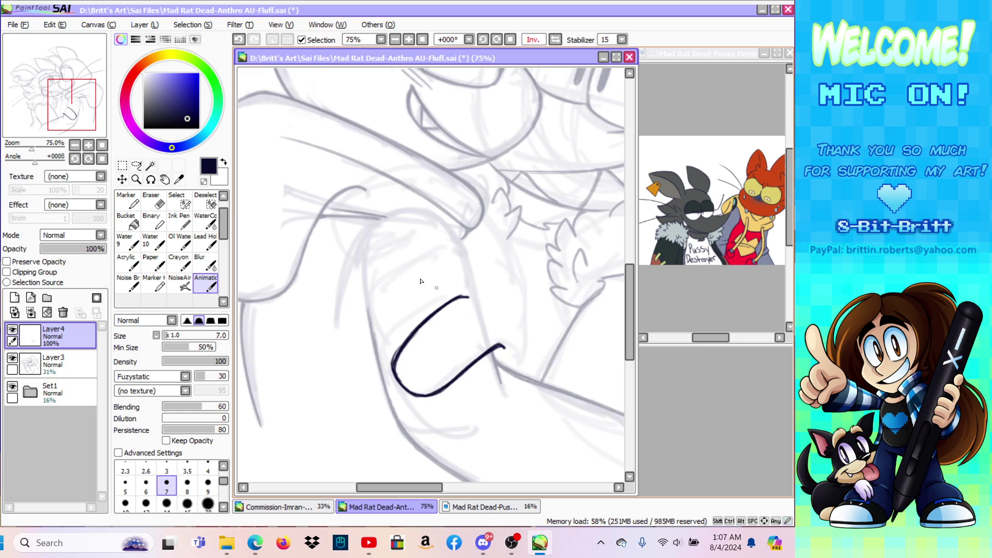
Step: Ink the two middle fingers of the fist, stacking their rounded outlines above the lowest finger
mouse_move(361, 305)
left_mouse_down()
mouse_move(378, 347)
mouse_move(371, 293)
mouse_move(451, 245)
left_mouse_up()
mouse_move(389, 286)
left_mouse_down()
mouse_move(454, 246)
mouse_move(464, 252)
left_mouse_up()
mouse_move(364, 325)
left_mouse_down()
mouse_move(389, 349)
mouse_move(376, 343)
mouse_move(395, 348)
mouse_move(417, 330)
mouse_move(370, 336)
left_mouse_up()
mouse_move(366, 299)
left_mouse_down()
mouse_move(350, 265)
mouse_move(367, 252)
mouse_move(355, 283)
mouse_move(384, 234)
left_mouse_up()
left_click_drag(352, 274, 400, 226)
left_click_drag(357, 257, 427, 213)
left_click_drag(363, 254, 441, 212)
mouse_move(382, 233)
left_mouse_down()
mouse_move(449, 211)
mouse_move(465, 224)
left_mouse_up()
left_click_drag(372, 248, 417, 222)
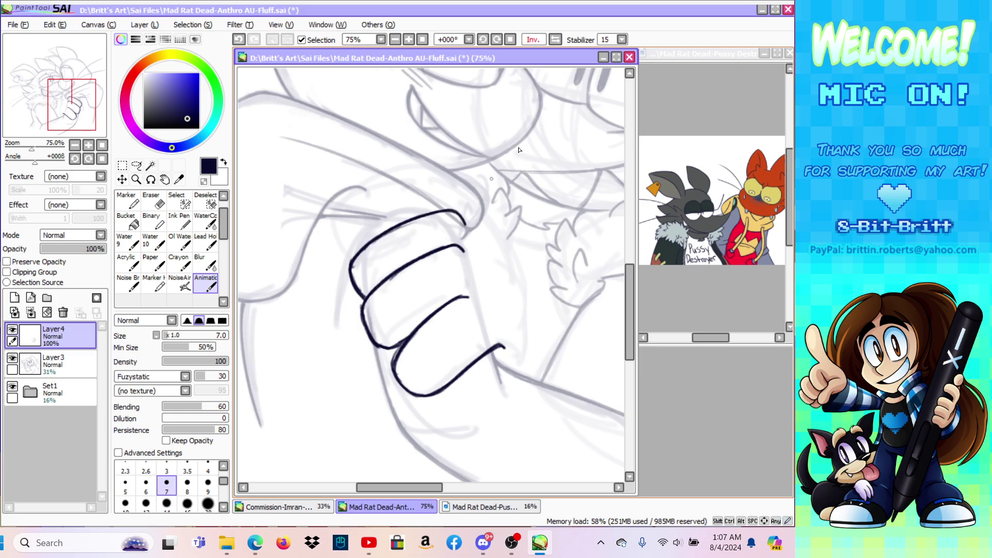
Step: Ink the long curved back of the hand from the wrist up to the knuckles
left_click(557, 42)
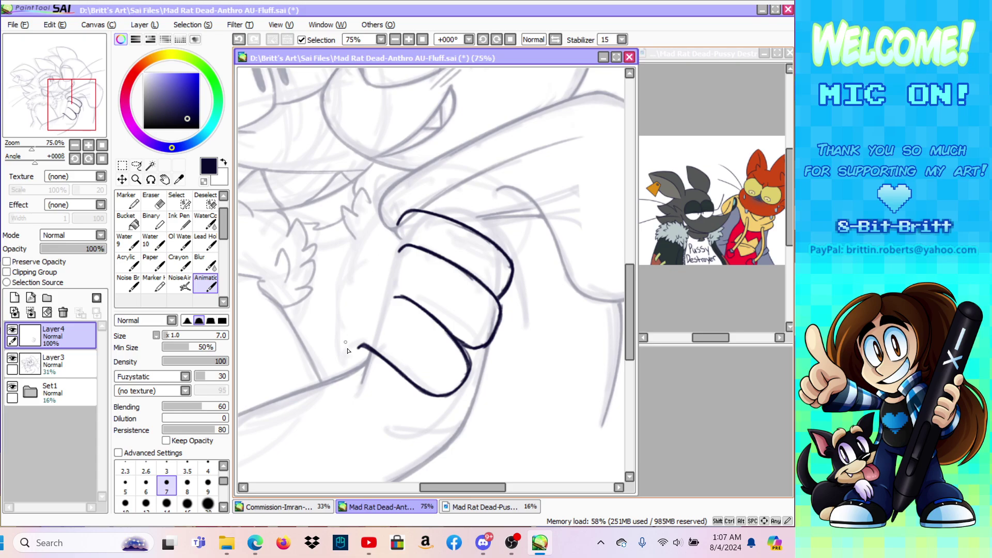
mouse_move(334, 299)
left_mouse_down()
mouse_move(346, 368)
mouse_move(351, 255)
left_mouse_up()
left_click_drag(342, 356, 373, 228)
left_click_drag(336, 331, 383, 221)
left_click_drag(336, 298, 393, 215)
key("ctrl+z")
left_click_drag(341, 279, 394, 214)
key("ctrl+z")
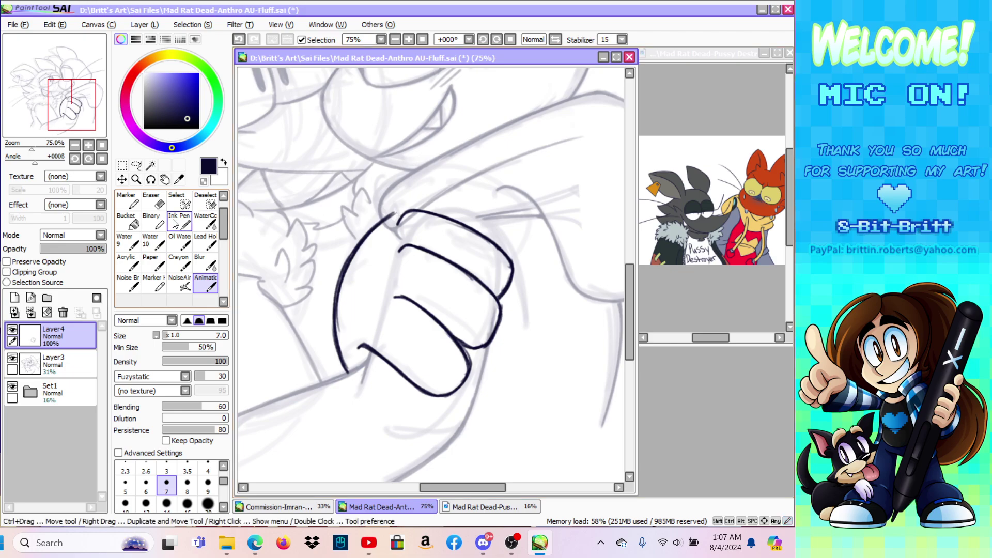
left_click(155, 204)
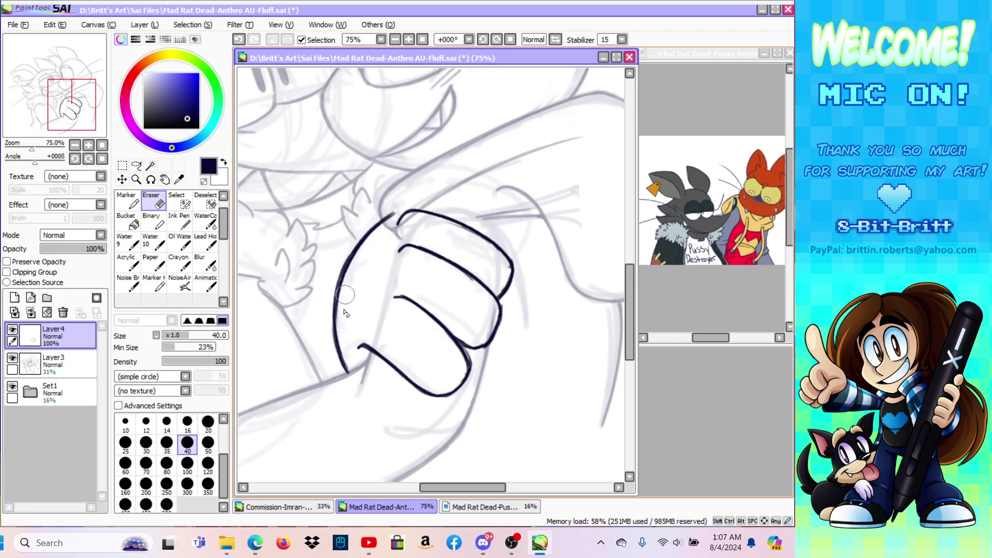
left_click(206, 284)
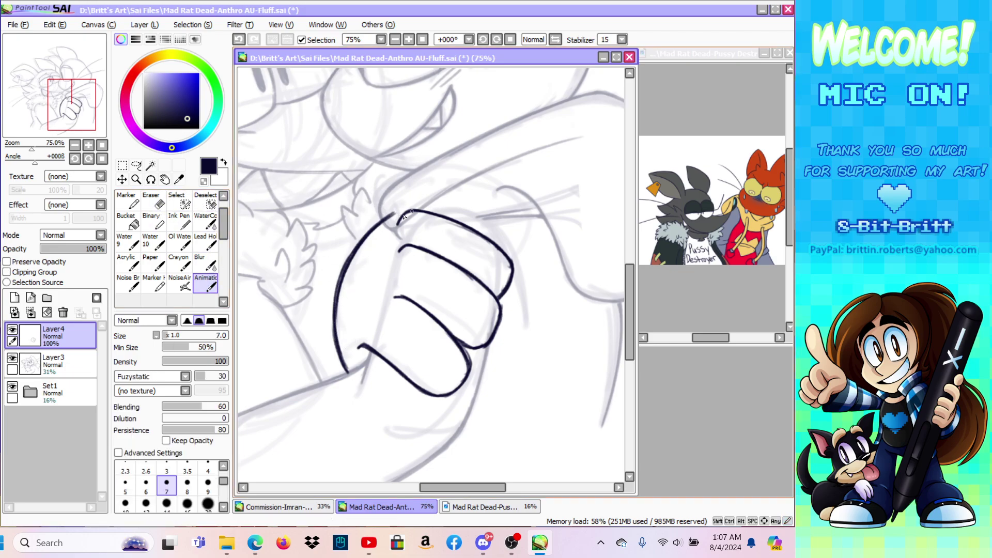
Step: Ink the top finger of the fist, from the knuckle around the fingertip and back along its underside
left_click_drag(387, 217, 440, 171)
mouse_move(401, 208)
left_mouse_down()
mouse_move(428, 180)
mouse_move(482, 174)
left_mouse_up()
left_click(555, 40)
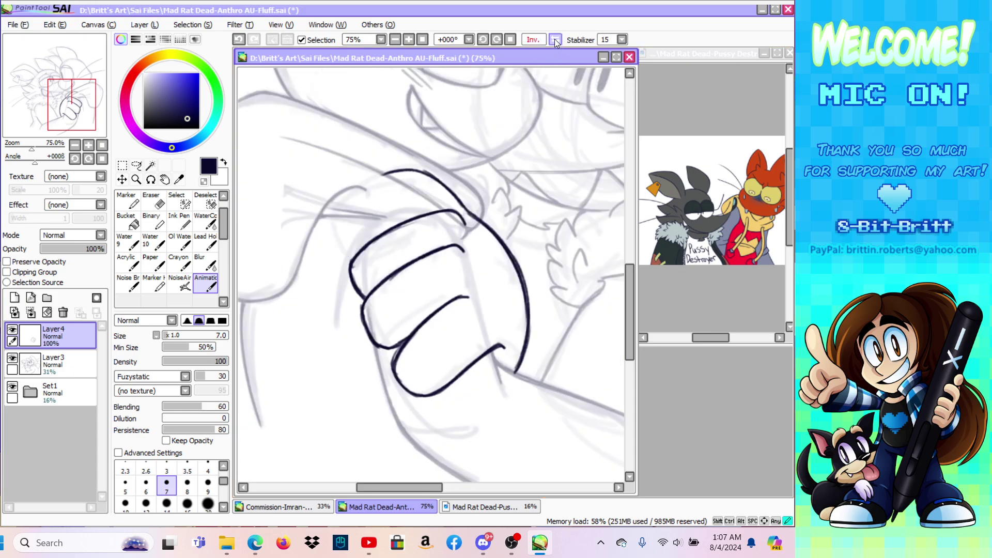
mouse_move(328, 241)
left_mouse_down()
mouse_move(326, 212)
mouse_move(341, 196)
mouse_move(390, 175)
left_mouse_up()
left_click_drag(340, 196, 398, 172)
left_click_drag(339, 196, 401, 171)
left_click_drag(358, 185, 421, 170)
mouse_move(330, 239)
left_mouse_down()
mouse_move(345, 248)
mouse_move(395, 224)
left_mouse_up()
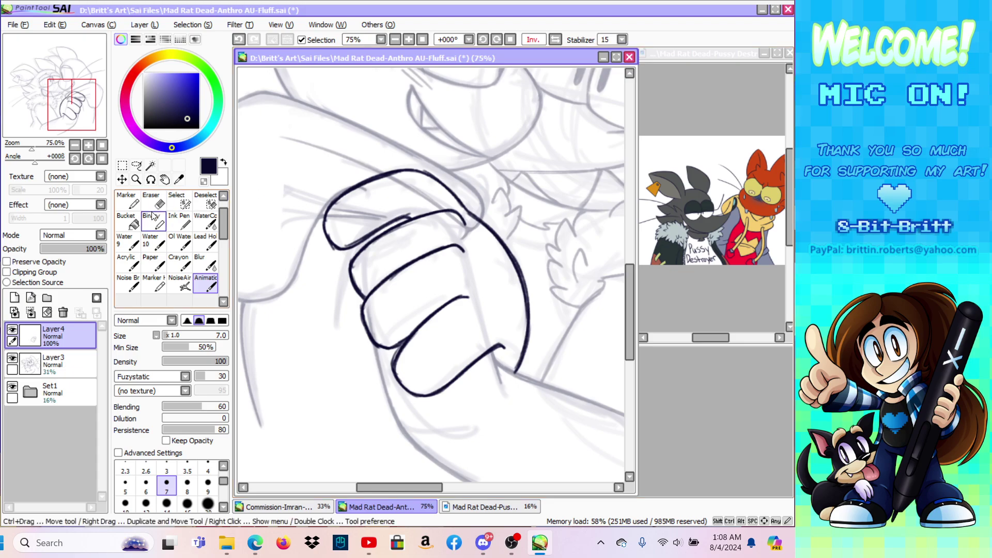
Step: Thin and redraw the top finger's tip outline and refine its line where it meets the back of the hand
key("e")
left_click_drag(341, 241, 332, 223)
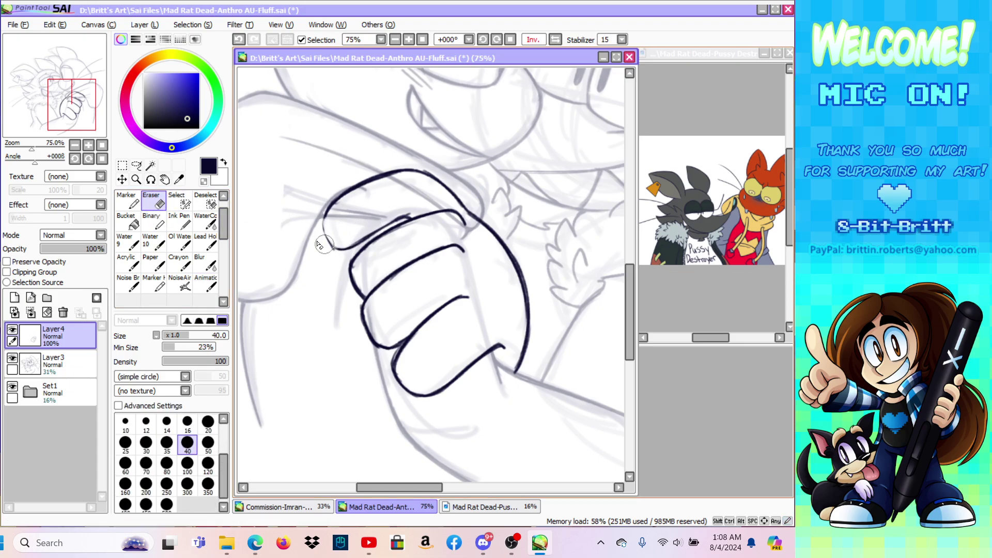
left_click(204, 283)
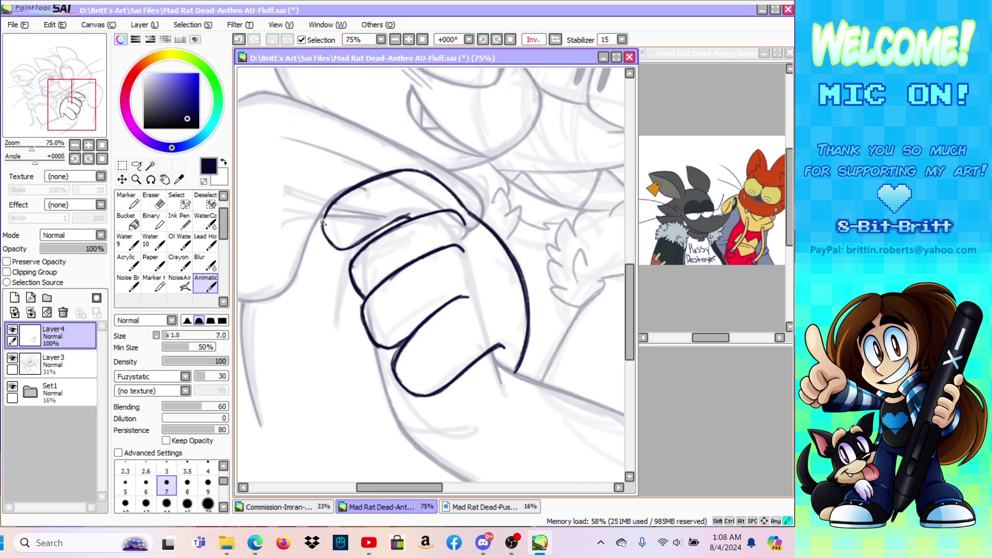
left_click_drag(325, 228, 345, 196)
left_click(552, 42)
left_click_drag(391, 217, 403, 202)
left_click_drag(401, 205, 448, 171)
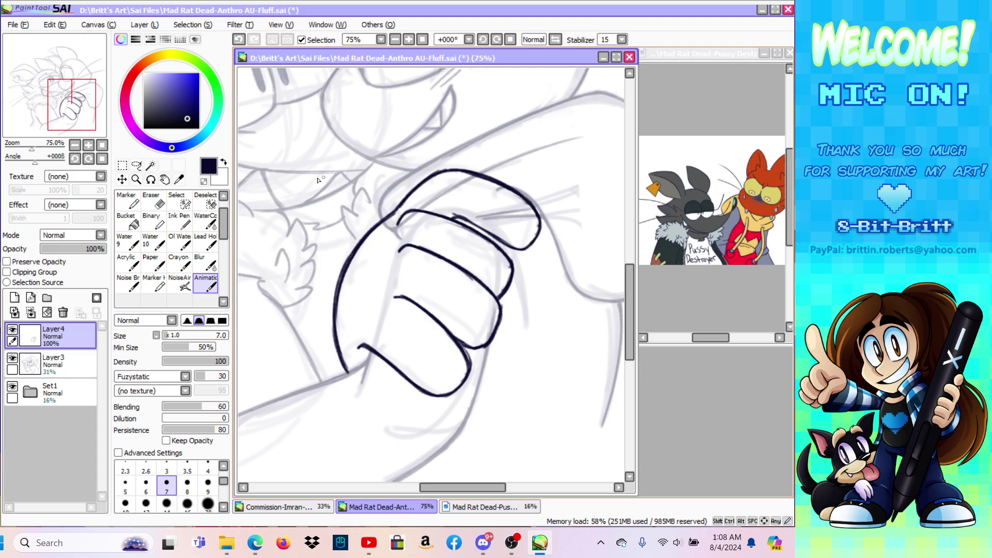
Step: Select the two lower fingers with the Select brush and transform them to be slightly smaller
left_click(178, 202)
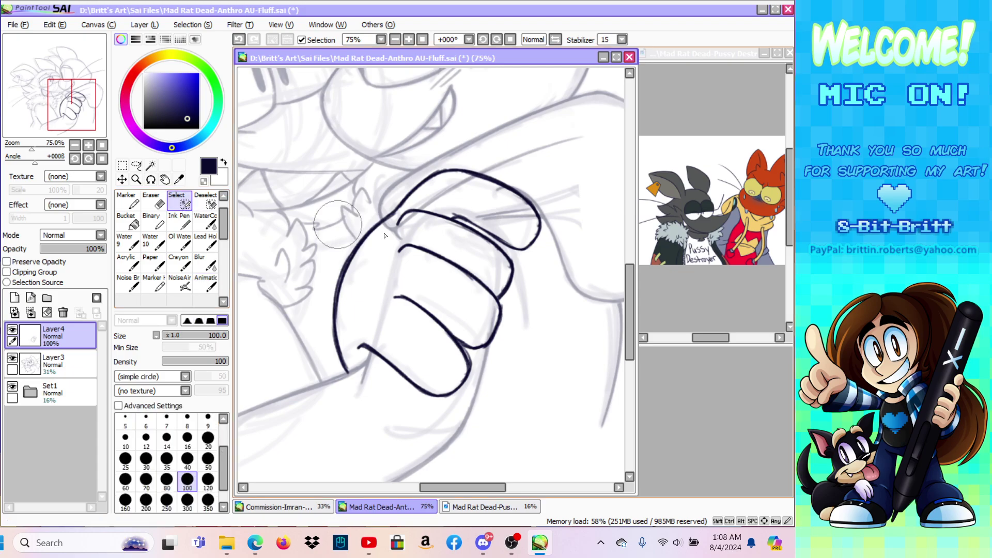
left_click(411, 264)
mouse_move(434, 271)
left_mouse_down()
mouse_move(481, 295)
mouse_move(493, 321)
mouse_move(419, 361)
mouse_move(379, 345)
mouse_move(463, 400)
left_mouse_up()
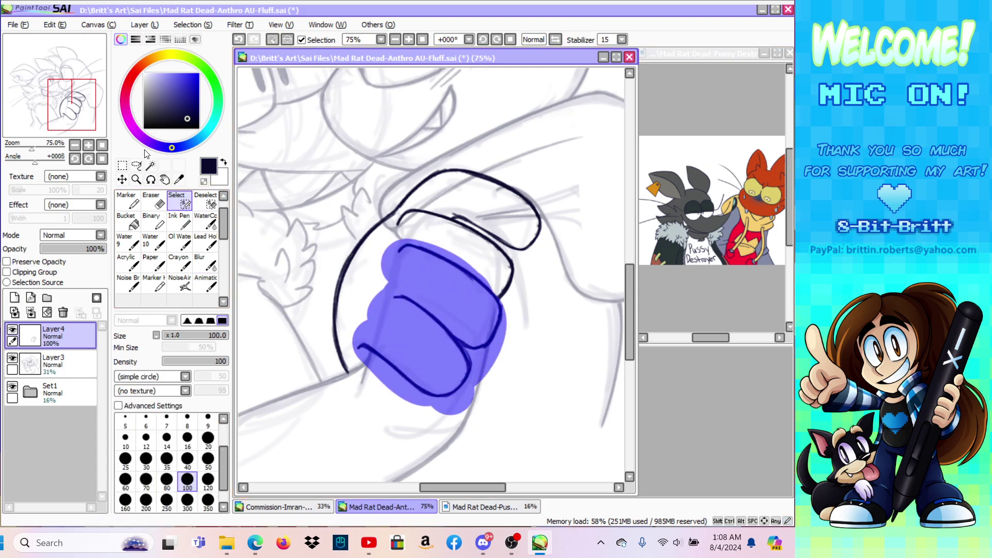
left_click(122, 165)
key("ctrl+t")
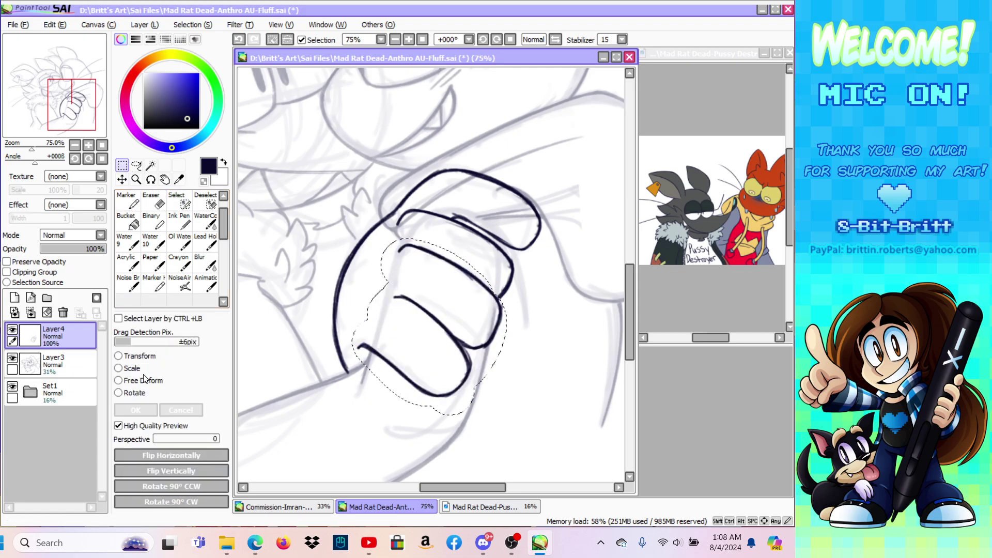
left_click_drag(503, 242, 497, 264)
left_click_drag(503, 399, 501, 400)
left_click(136, 410)
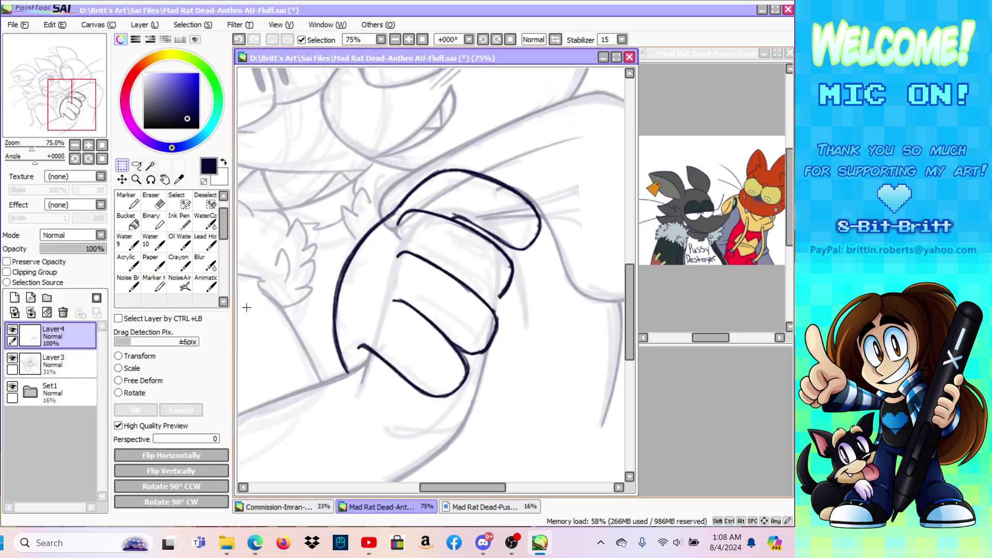
Step: Erase the line dividing the two middle fingers, ink it again and connect it to the finger above
left_click(154, 201)
key("h")
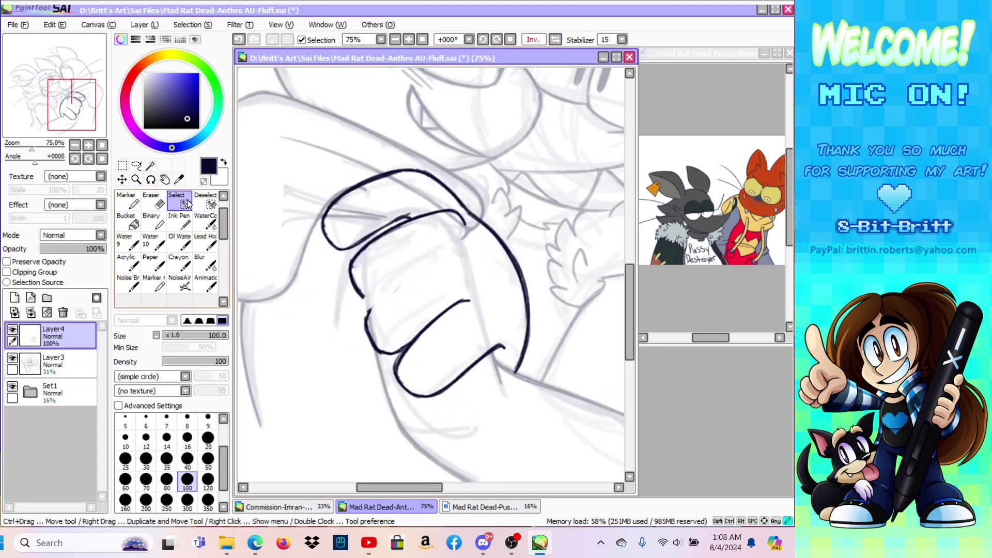
left_click(206, 282)
mouse_move(370, 310)
left_mouse_down()
mouse_move(409, 274)
mouse_move(457, 257)
left_mouse_up()
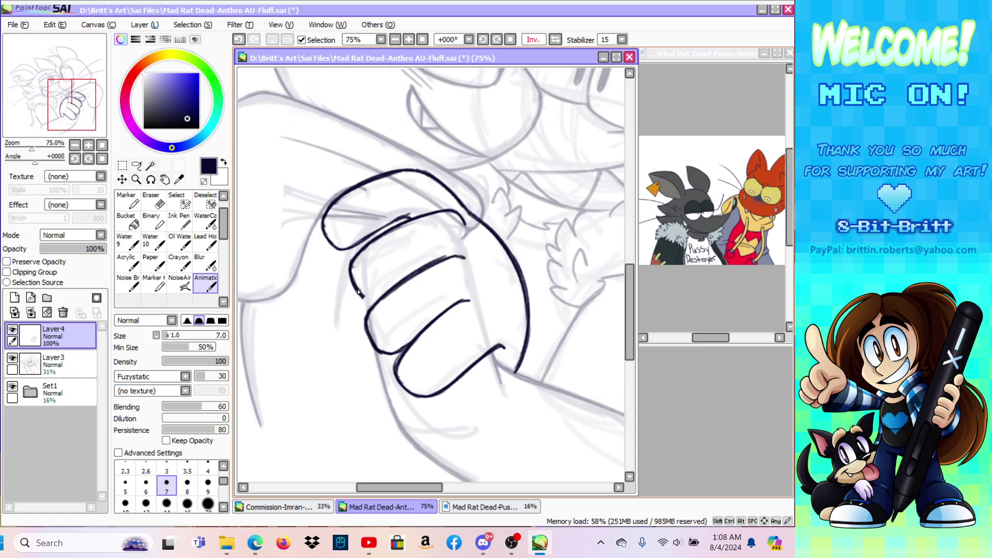
left_click_drag(358, 290, 373, 304)
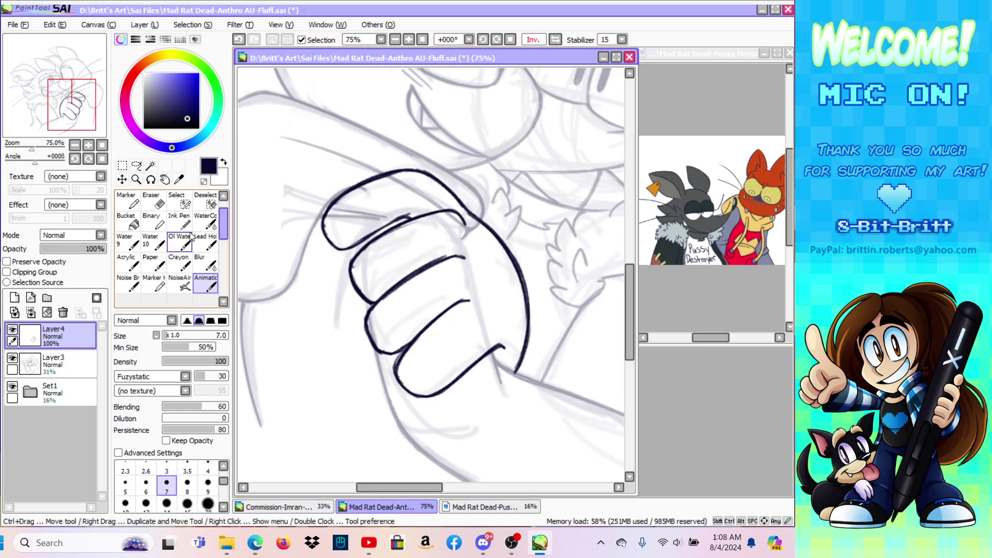
Step: Clean up and thin the side outlines of the middle fingers with the Eraser
key("e")
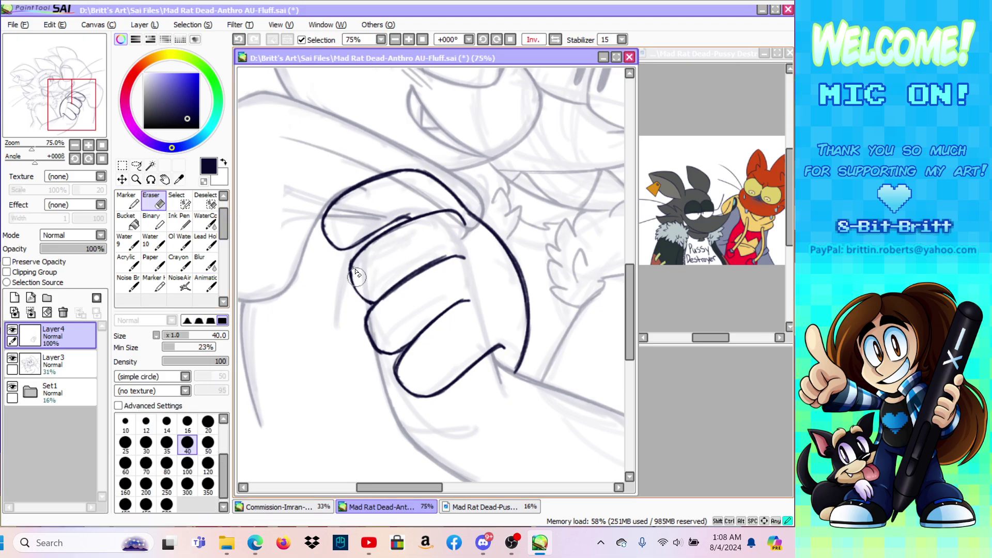
left_click(208, 273)
left_click(207, 279)
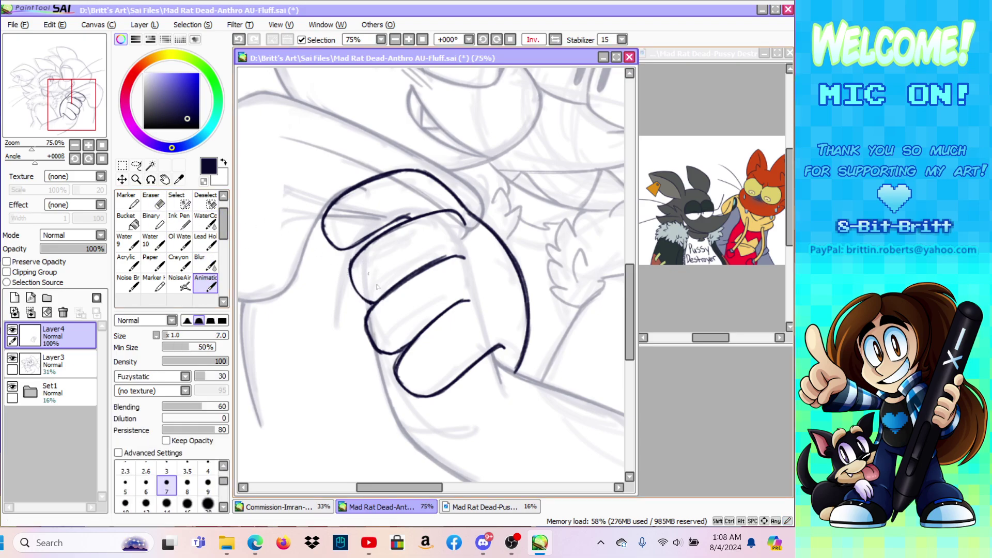
left_click(244, 41)
left_click(153, 201)
left_click_drag(377, 356, 355, 306)
left_click(207, 288)
left_click(555, 40)
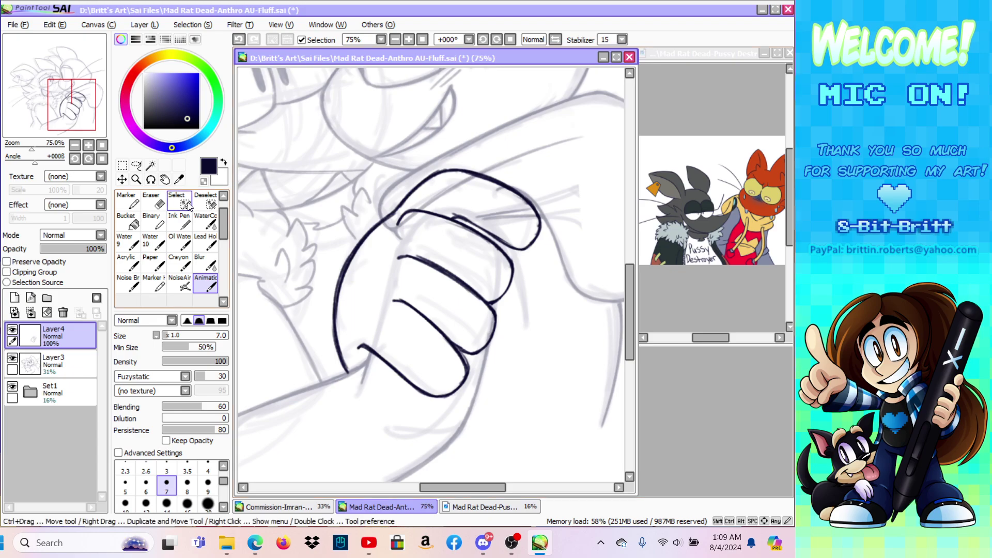
Step: Raise Layer3's opacity to 100% and erase its arm lines where they overlap the fist
left_click(155, 202)
left_click(62, 362)
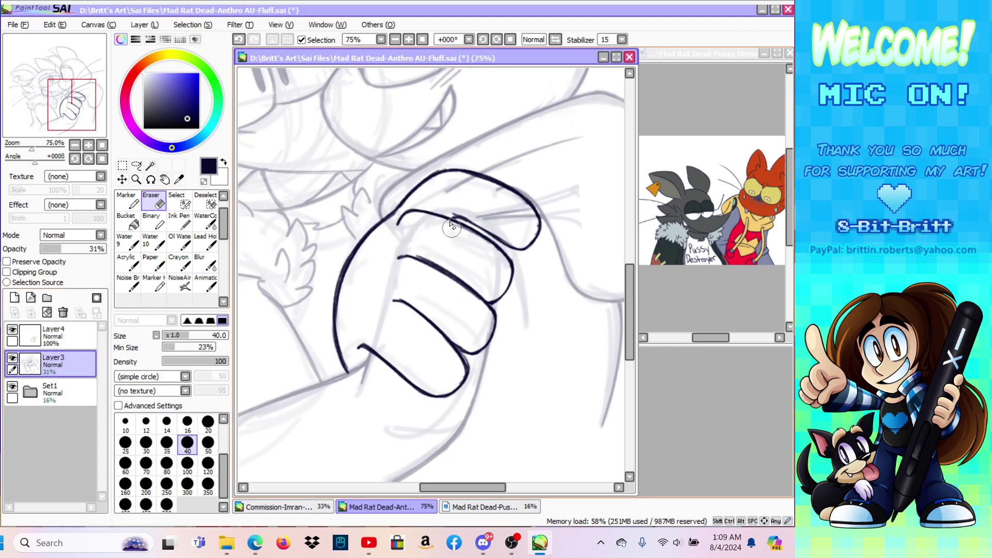
mouse_move(468, 178)
left_mouse_down()
mouse_move(499, 189)
mouse_move(486, 186)
mouse_move(482, 208)
mouse_move(504, 219)
mouse_move(480, 216)
mouse_move(529, 216)
left_mouse_up()
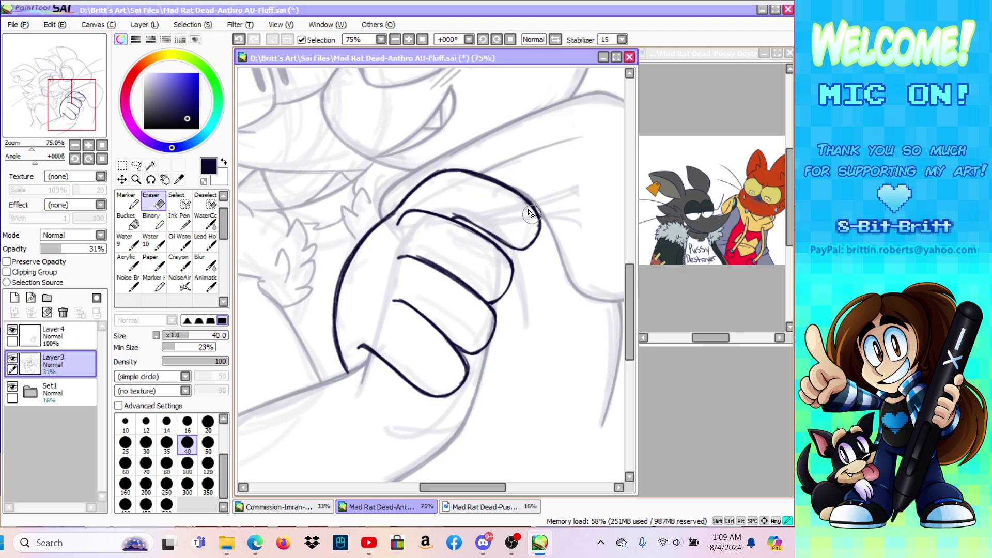
left_click_drag(93, 248, 169, 255)
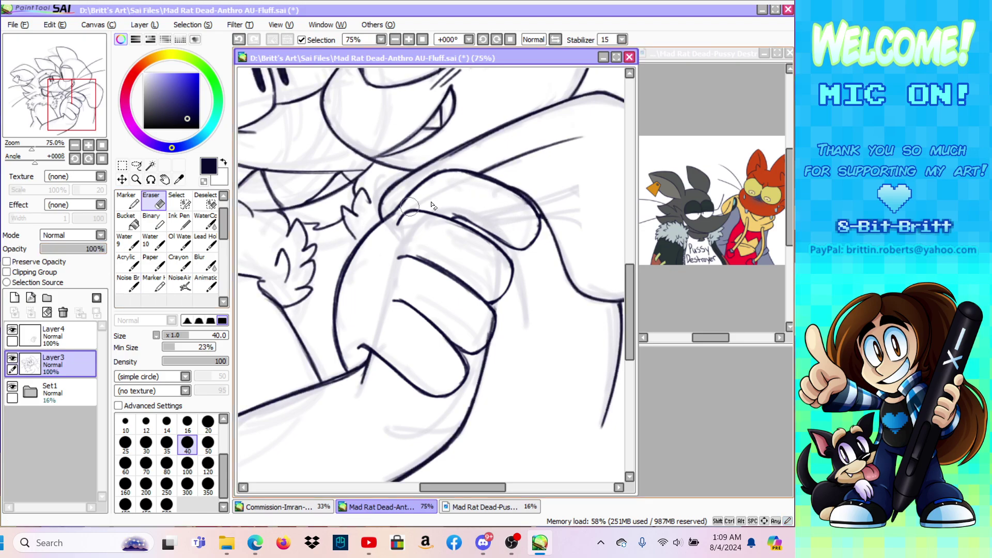
left_click_drag(482, 331, 483, 341)
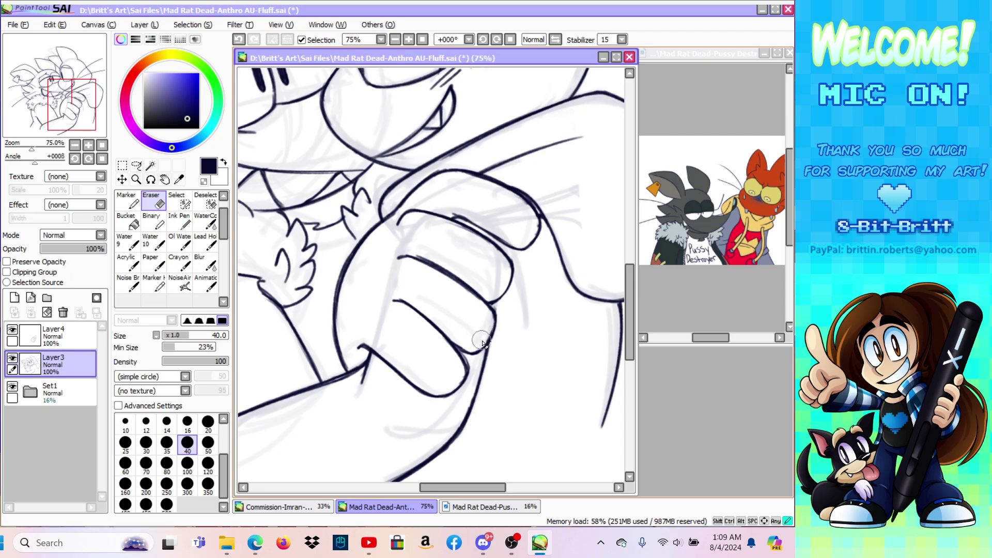
Step: Ink the short curved body line beside the fist's fingertips on Layer3
left_click(205, 283)
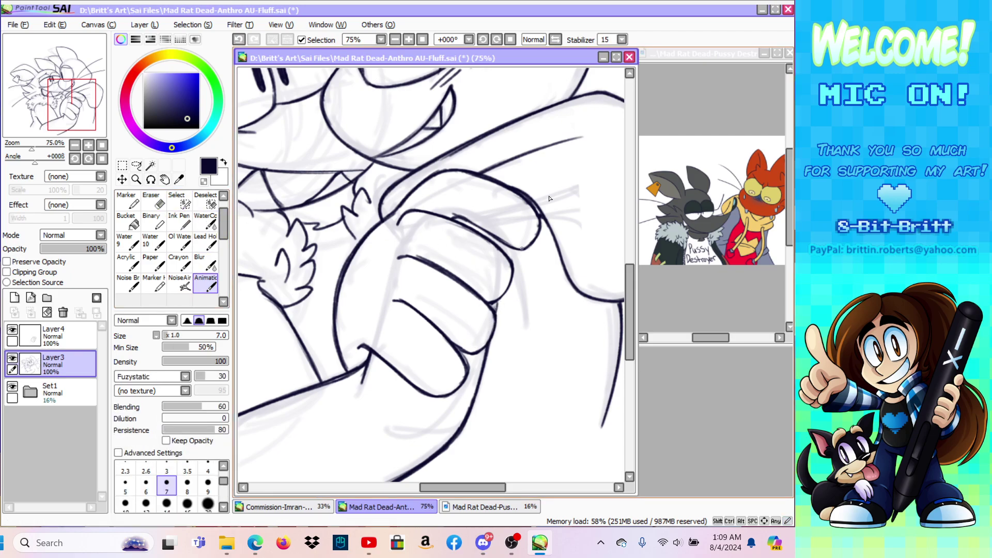
left_click(555, 40)
mouse_move(361, 246)
left_mouse_down()
mouse_move(335, 327)
mouse_move(334, 298)
mouse_move(361, 246)
left_mouse_up()
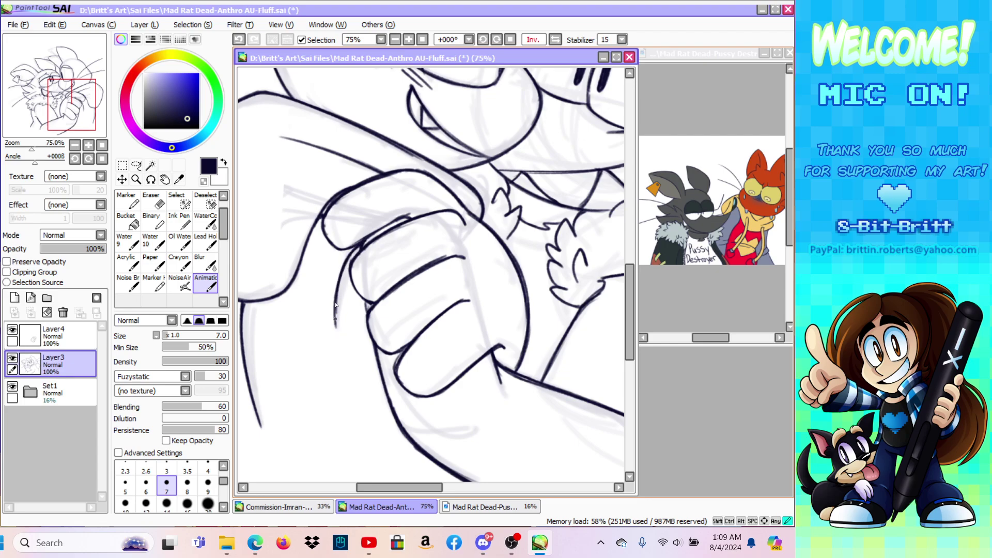
Step: Merge Layer4 down into Layer3 and hide the Set1 sketch folder
left_click(136, 179)
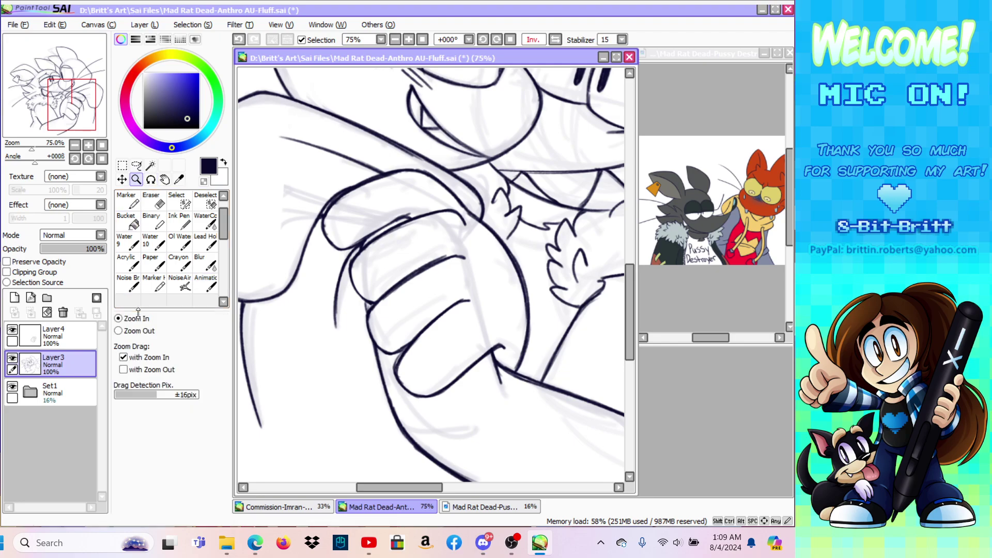
left_click(320, 290)
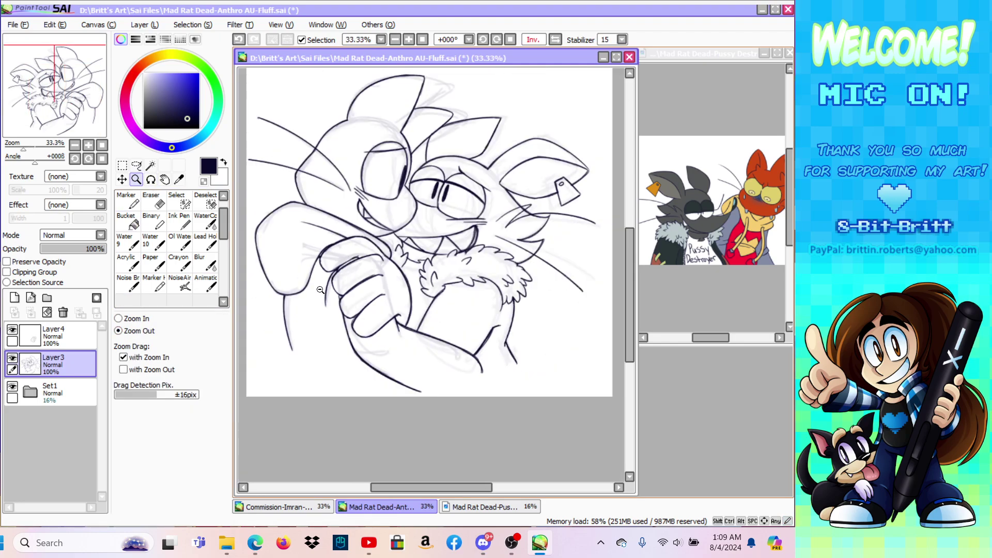
left_click(537, 41)
left_click(76, 339)
left_click(152, 20)
left_click(190, 139)
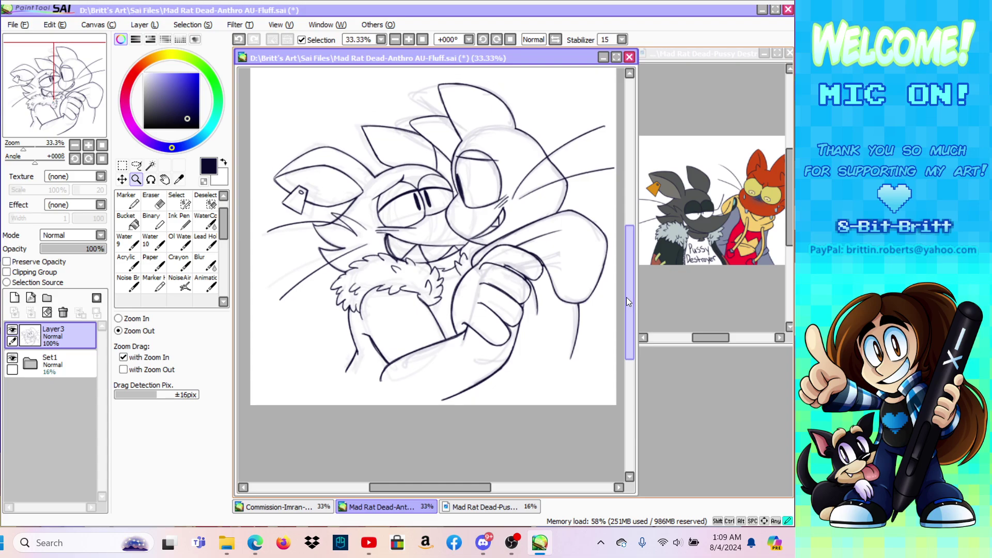
left_click_drag(626, 301, 626, 287)
left_click(12, 358)
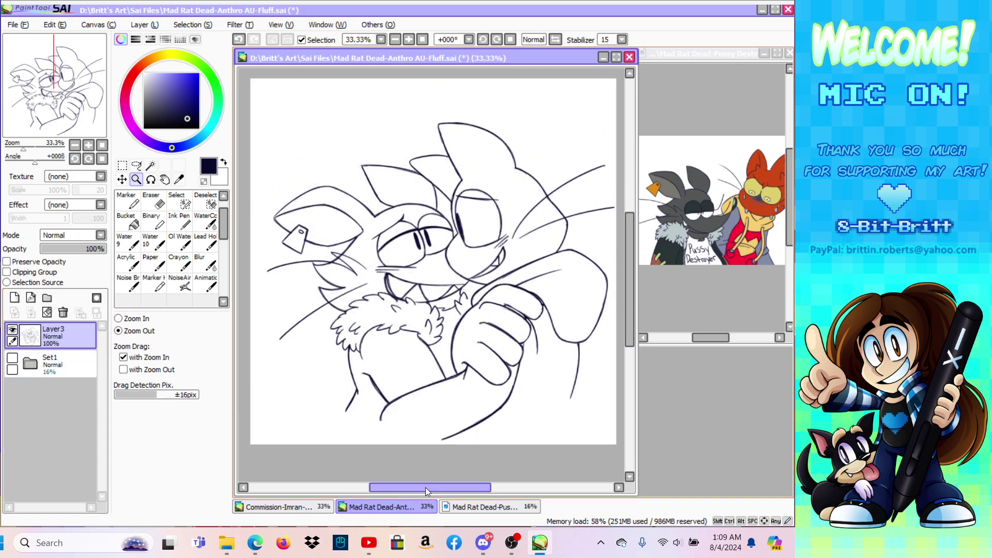
left_click_drag(426, 487, 429, 485)
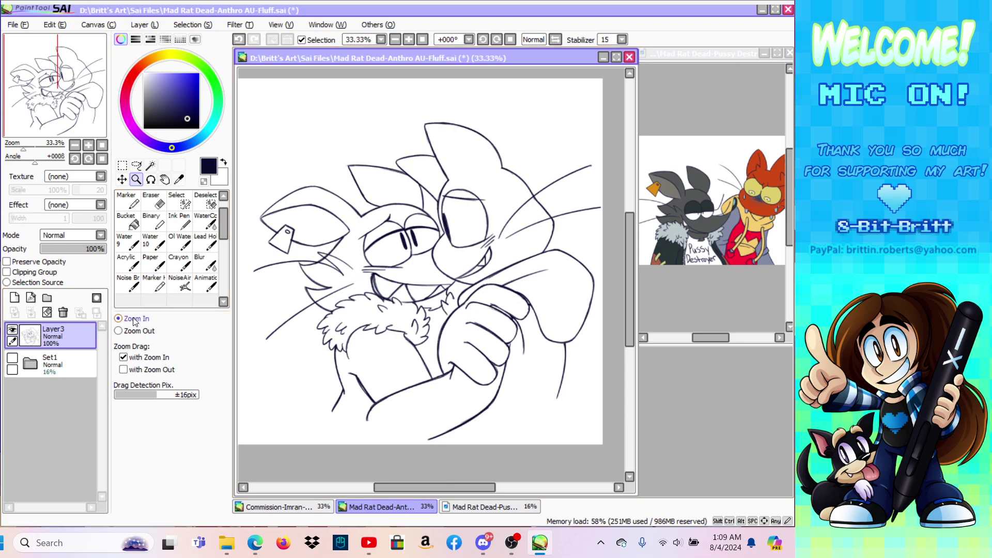
left_click(419, 357)
left_click(206, 283)
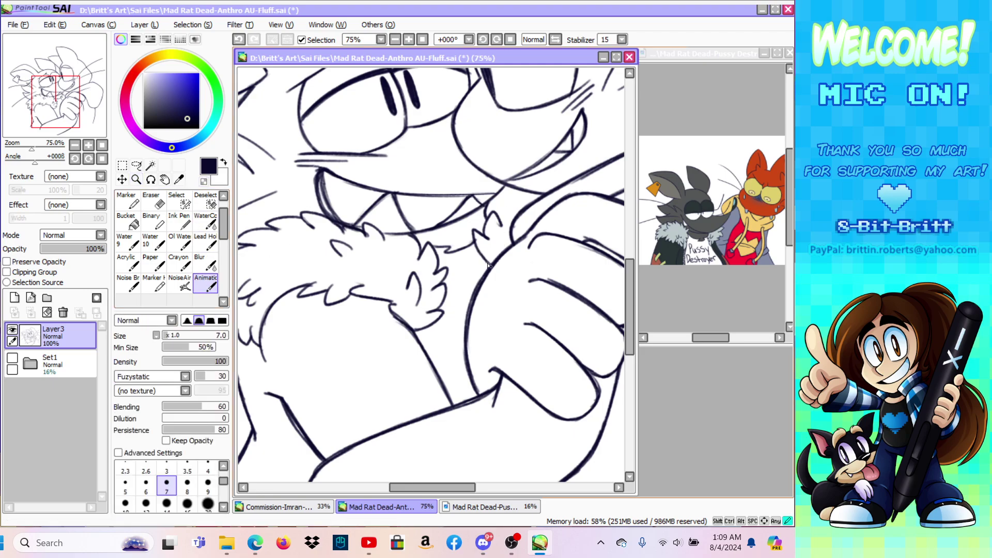
left_click(136, 179)
left_click(132, 330)
left_click(403, 370)
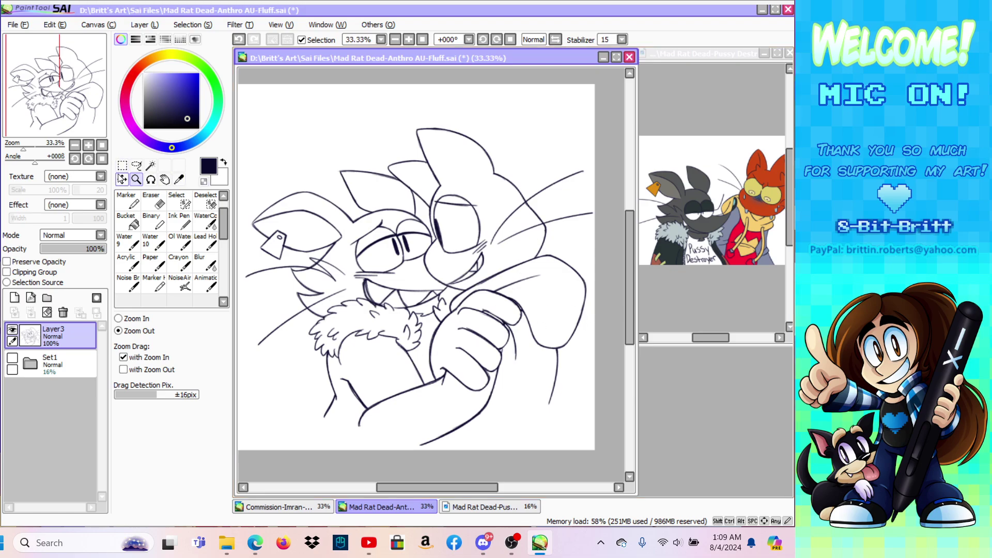
Step: Show the Set1 sketch folder and group Layer3 and Set1 together inside a new layer set
left_click(11, 358)
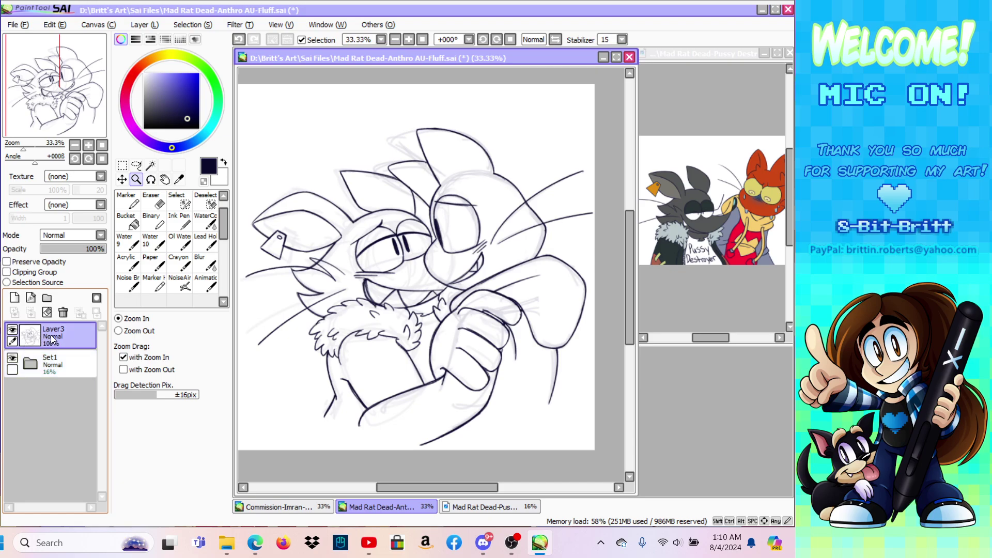
left_click(47, 298)
left_click_drag(64, 355, 61, 336)
left_click_drag(61, 383, 68, 367)
Step: Shift the grouped line art and sketch slightly upward on the canvas with the Move tool
left_click(122, 180)
left_click_drag(467, 490, 463, 493)
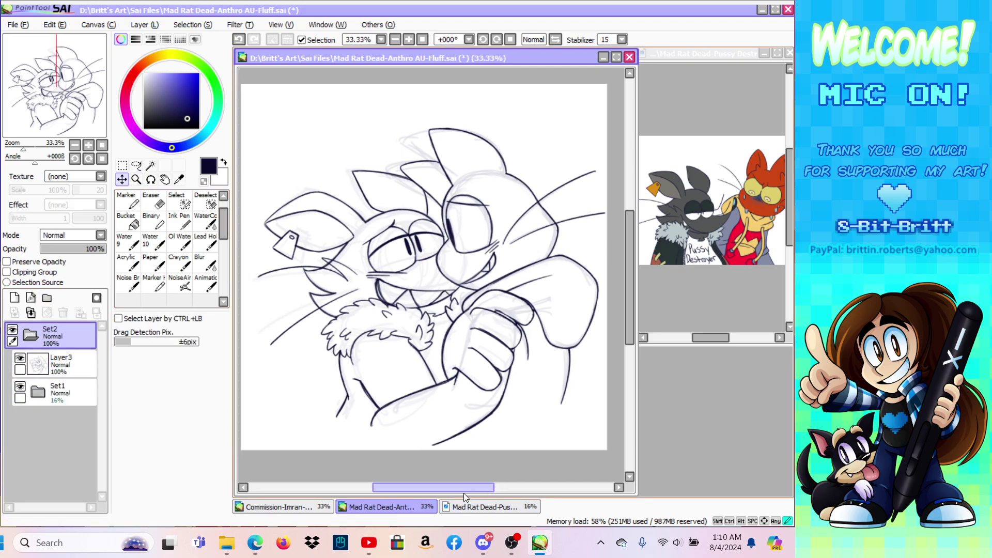
mouse_move(514, 347)
left_mouse_down()
mouse_move(510, 336)
mouse_move(515, 349)
left_mouse_up()
Step: Ink the cat's rounded lower back down to the arm and close the forearm's elbow on Layer3 with the size 7 Animation brush
left_click(61, 362)
left_click(135, 179)
left_click(460, 445)
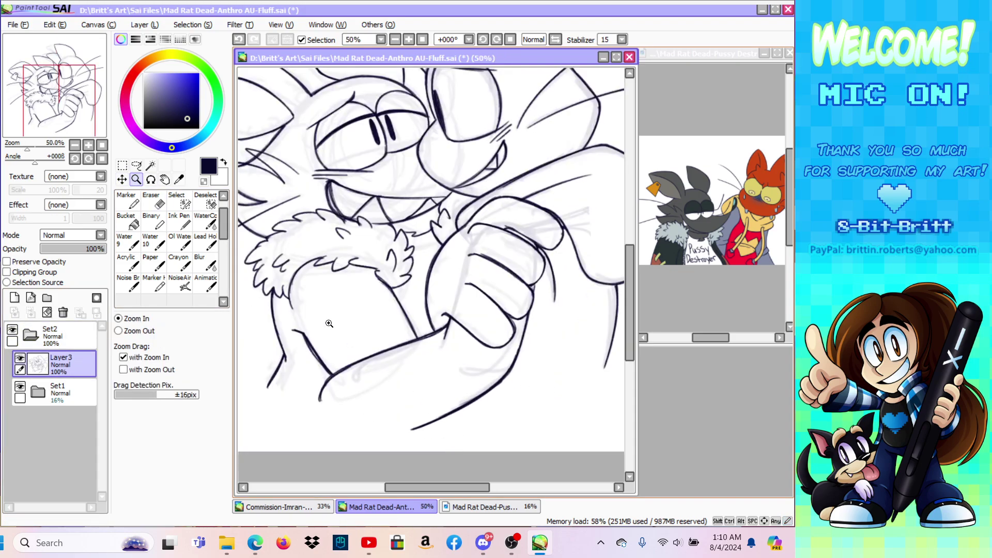
left_click(151, 180)
mouse_move(368, 410)
left_mouse_down()
mouse_move(439, 199)
mouse_move(449, 200)
left_mouse_up()
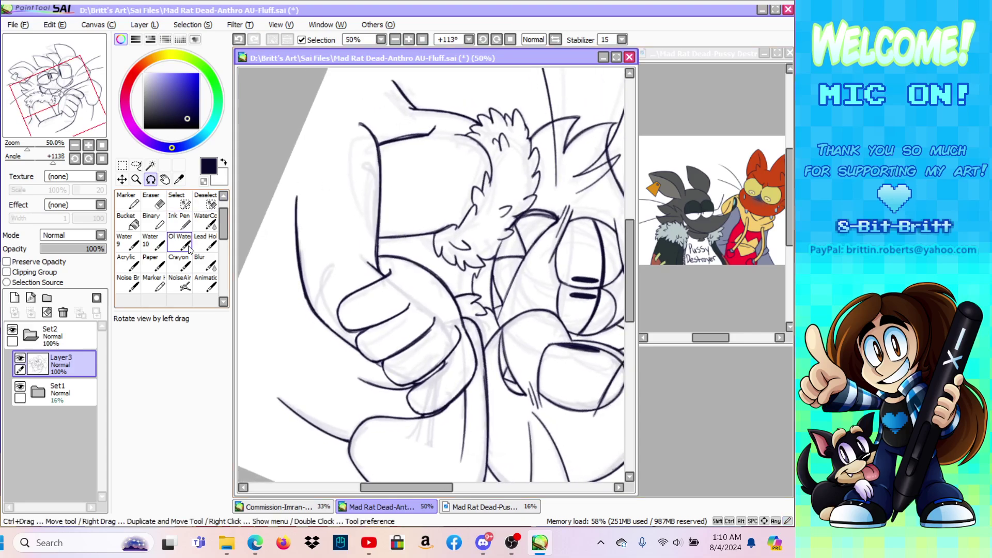
left_click(205, 284)
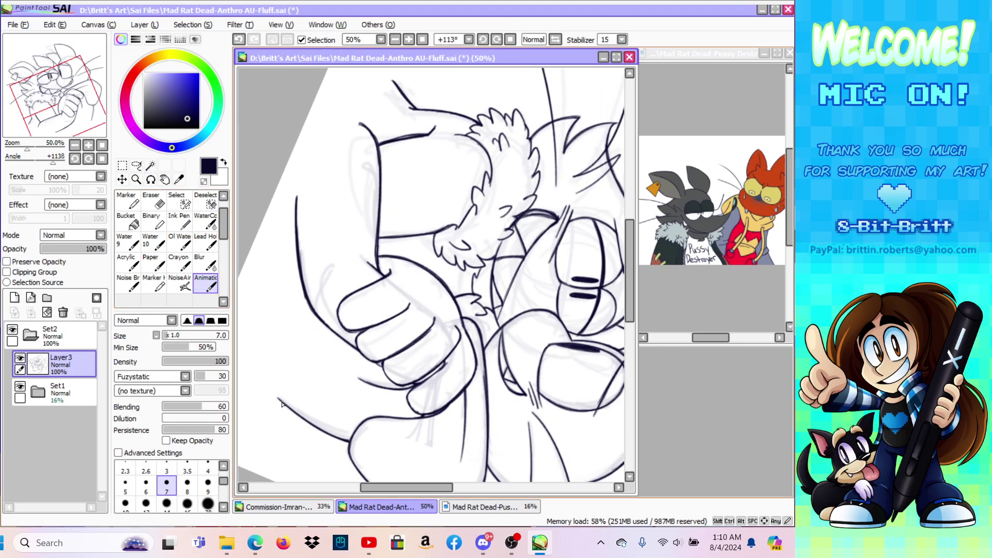
mouse_move(283, 405)
left_mouse_down()
mouse_move(264, 303)
mouse_move(268, 370)
mouse_move(267, 287)
mouse_move(268, 372)
mouse_move(277, 263)
mouse_move(263, 313)
mouse_move(278, 258)
mouse_move(272, 273)
mouse_move(297, 235)
left_mouse_up()
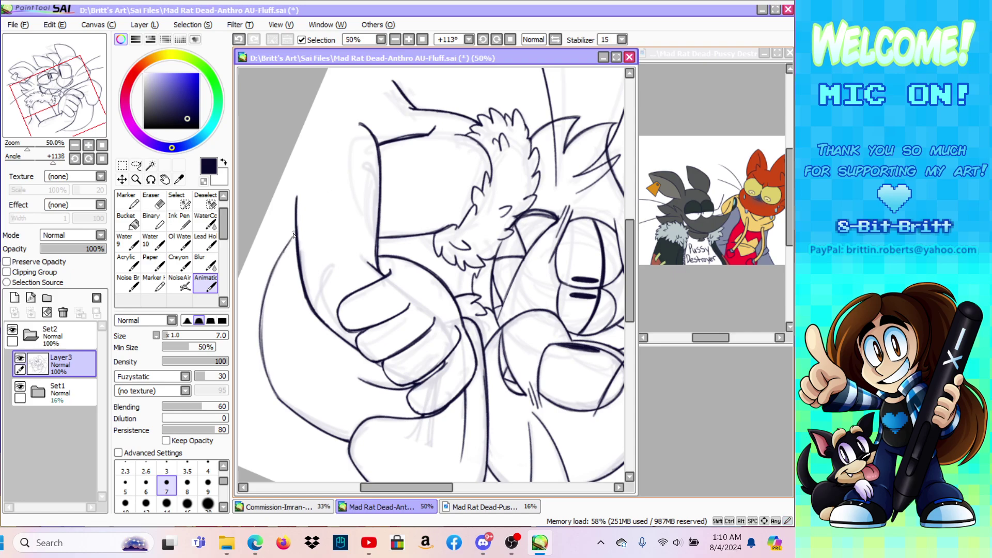
mouse_move(298, 209)
left_mouse_down()
mouse_move(302, 170)
mouse_move(297, 202)
mouse_move(335, 127)
mouse_move(308, 162)
mouse_move(347, 122)
left_mouse_up()
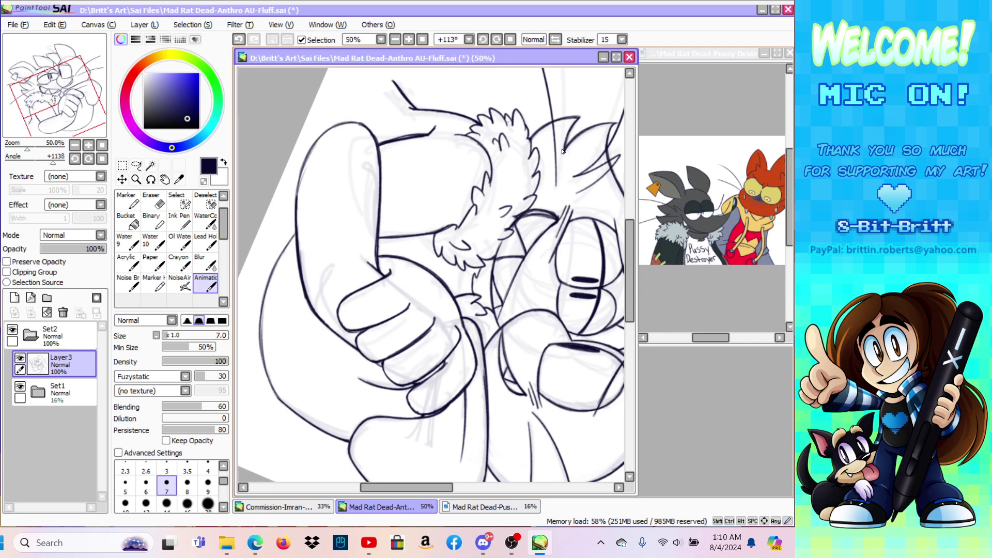
Step: Ink the rat's rounded lower body line curving underneath to the forearm, working in a mirrored, rotated view and restoring the normal view
key("h")
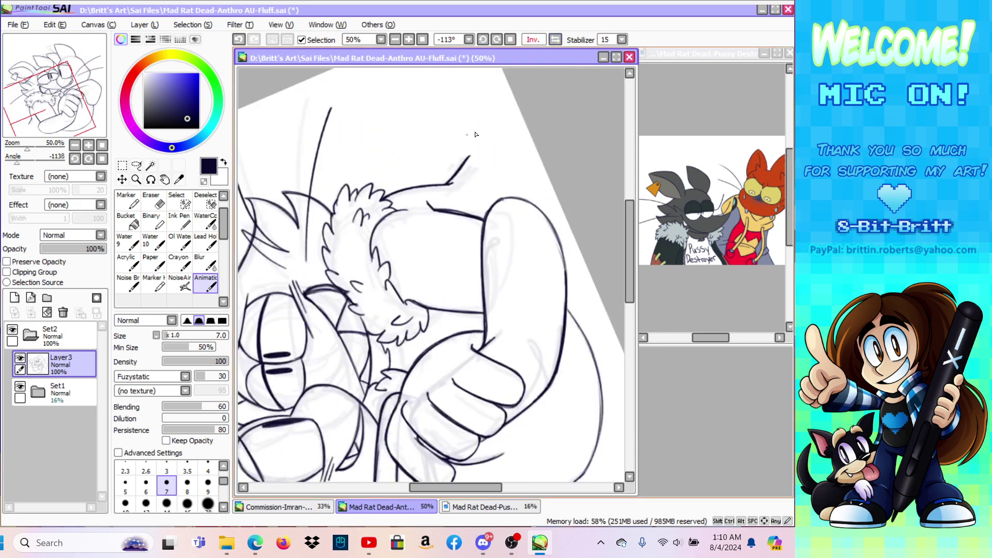
left_click(151, 179)
mouse_move(506, 212)
left_mouse_down()
mouse_move(406, 220)
mouse_move(256, 207)
left_mouse_up()
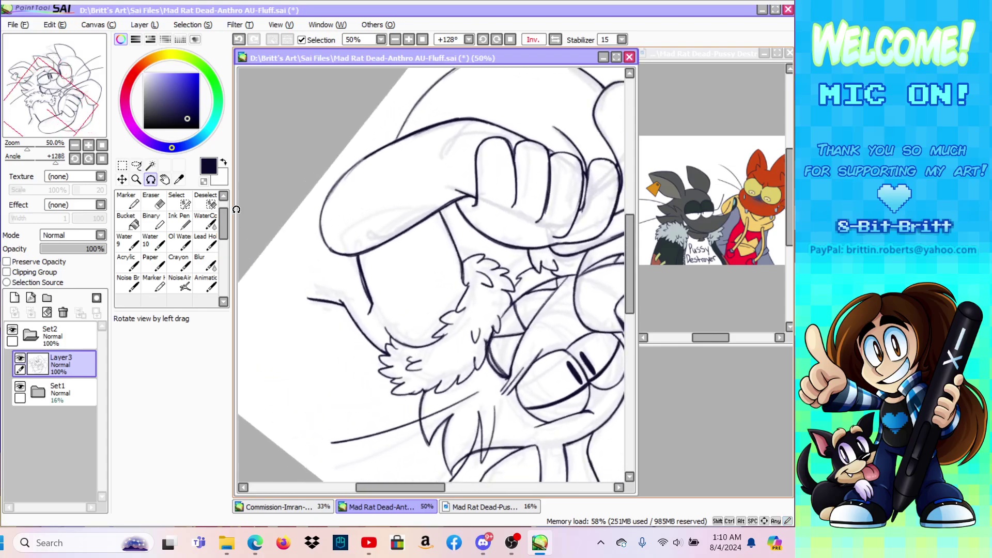
left_click(201, 282)
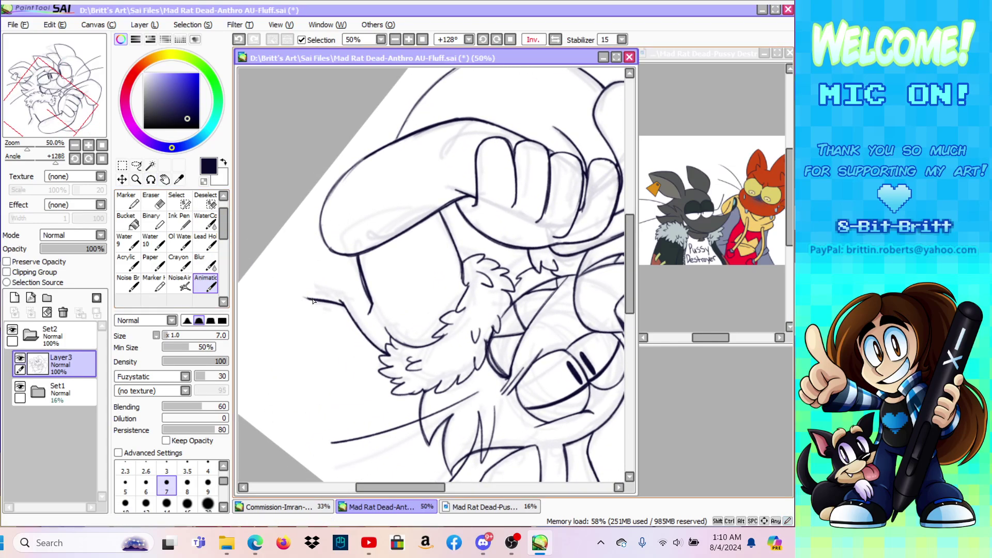
mouse_move(298, 293)
left_mouse_down()
mouse_move(303, 238)
mouse_move(323, 213)
left_mouse_up()
left_click(510, 40)
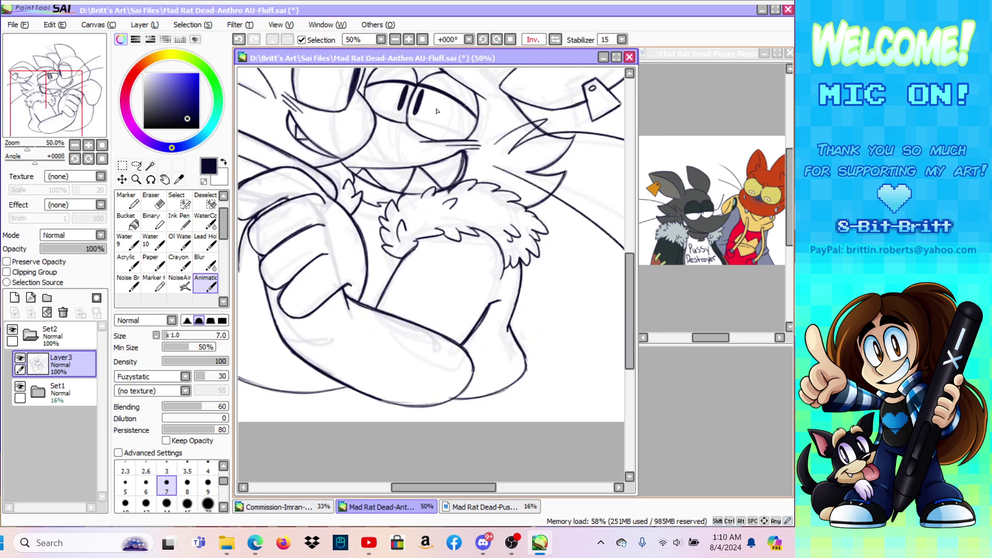
left_click(554, 40)
key("e")
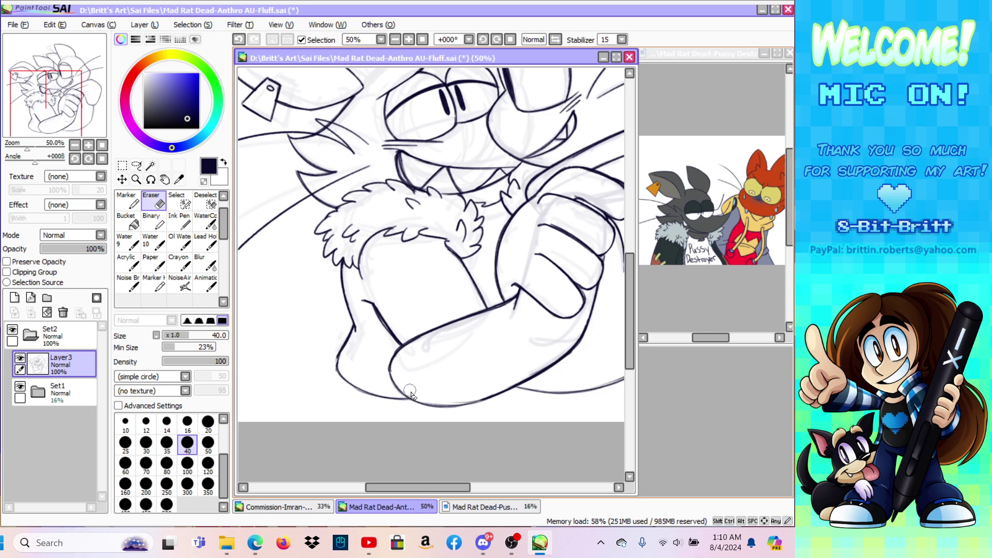
Step: Hide Set1, make Layer3 the selection source, select the background around the figures with the Magic Wand and invert the selection
left_click(136, 179)
left_click(119, 331)
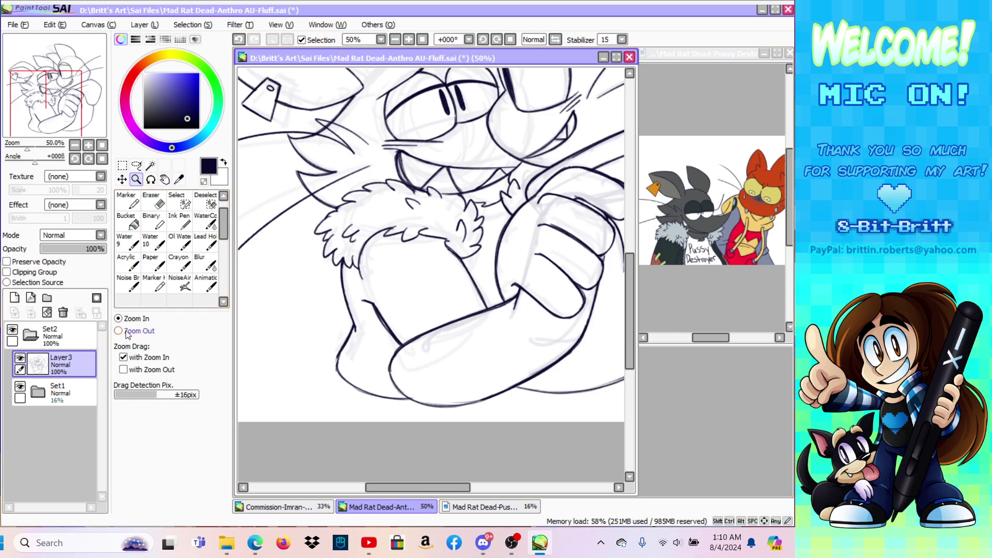
left_click(360, 311)
left_click(361, 311)
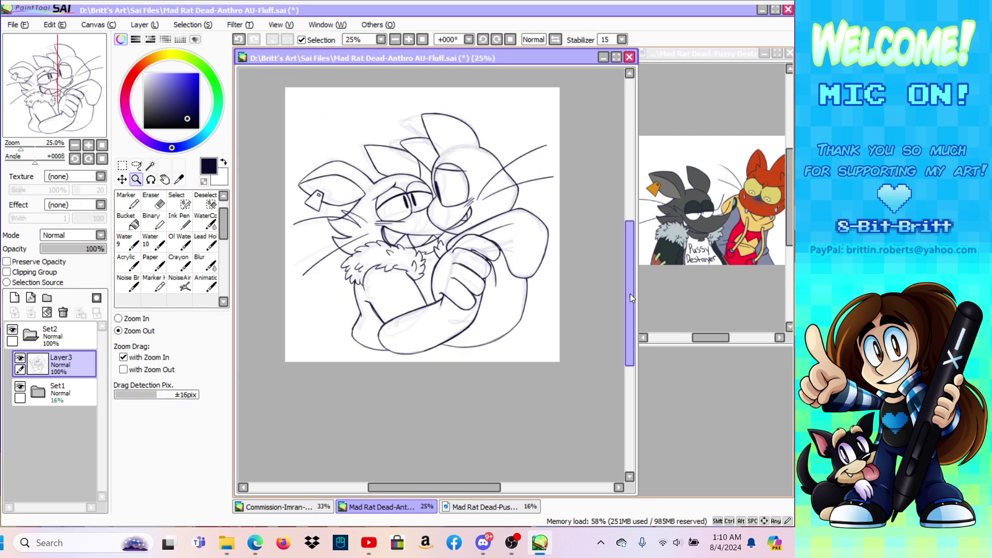
left_click_drag(630, 294, 628, 283)
left_click(19, 386)
left_click(52, 282)
left_click(150, 165)
left_click(420, 195)
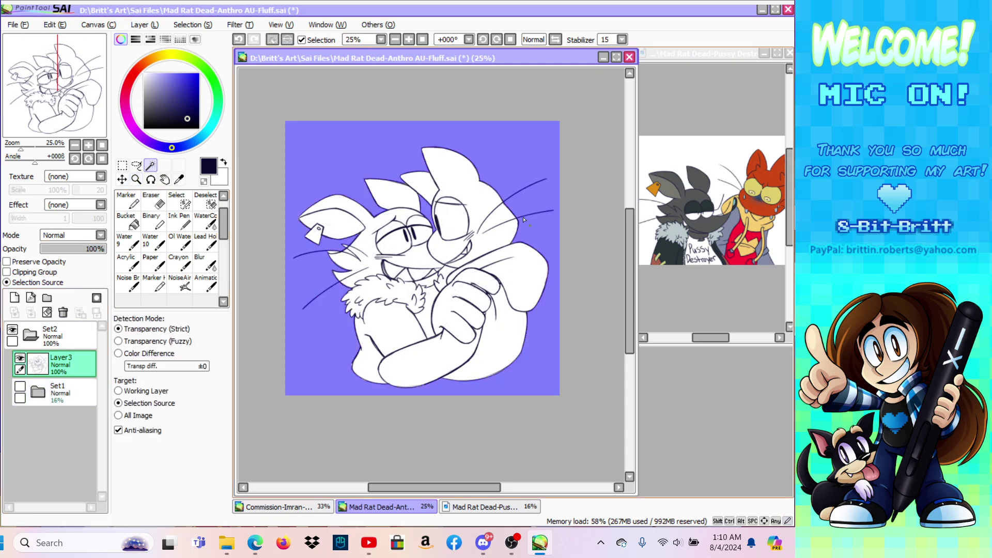
left_click(194, 24)
left_click(196, 52)
Step: Create a new layer beneath Layer3, fill the selected silhouette with a muted greyish purple, and deselect
left_click(32, 392)
left_click(145, 24)
left_click(159, 38)
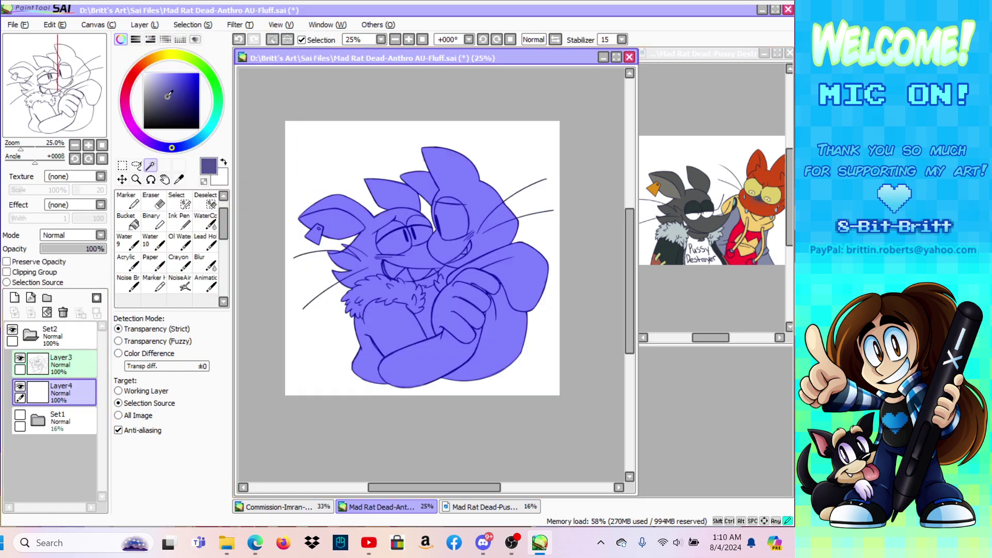
left_click(150, 24)
left_click(149, 162)
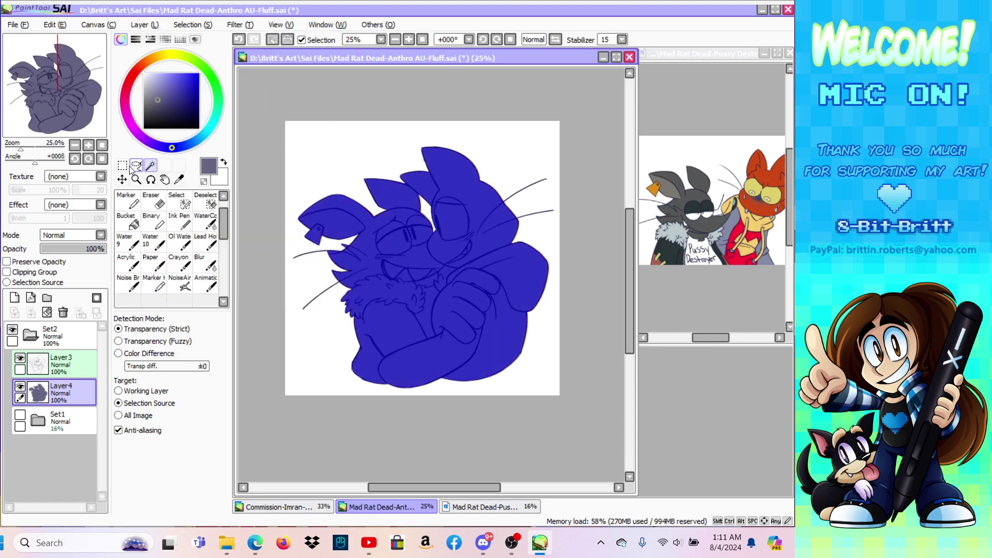
key("ctrl+d")
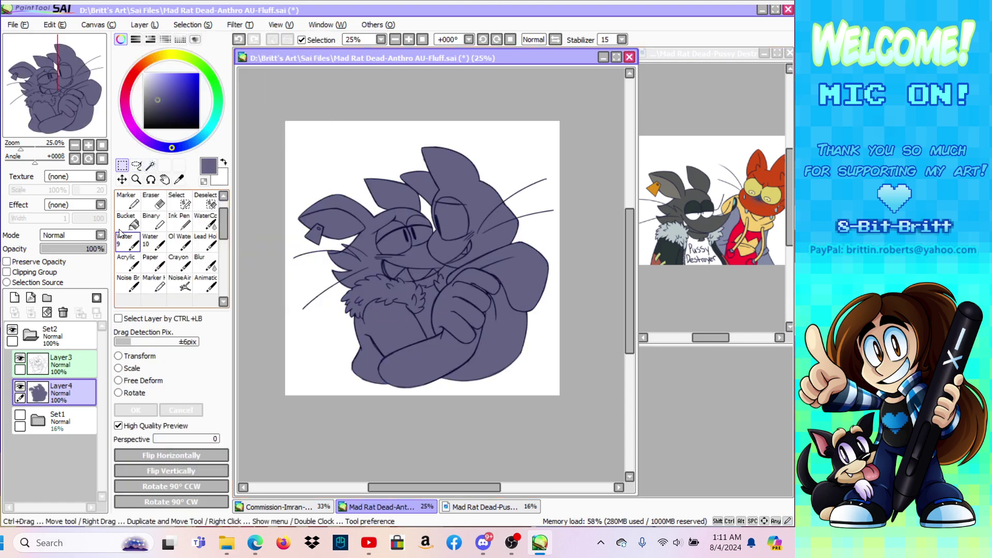
Step: Clean up the purple fill's edges around the rat's ears and cheek fur using the size 20 Pen with transparent colour
left_click(136, 179)
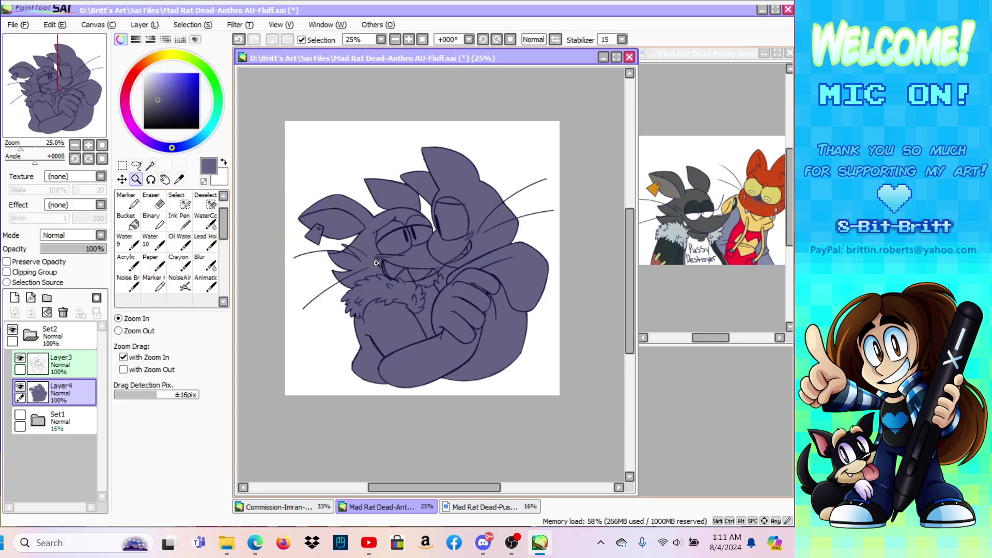
left_click(378, 269)
left_click(378, 268)
left_click(377, 269)
left_click(131, 194)
left_click(203, 181)
left_click_drag(221, 221, 221, 211)
left_click(128, 200)
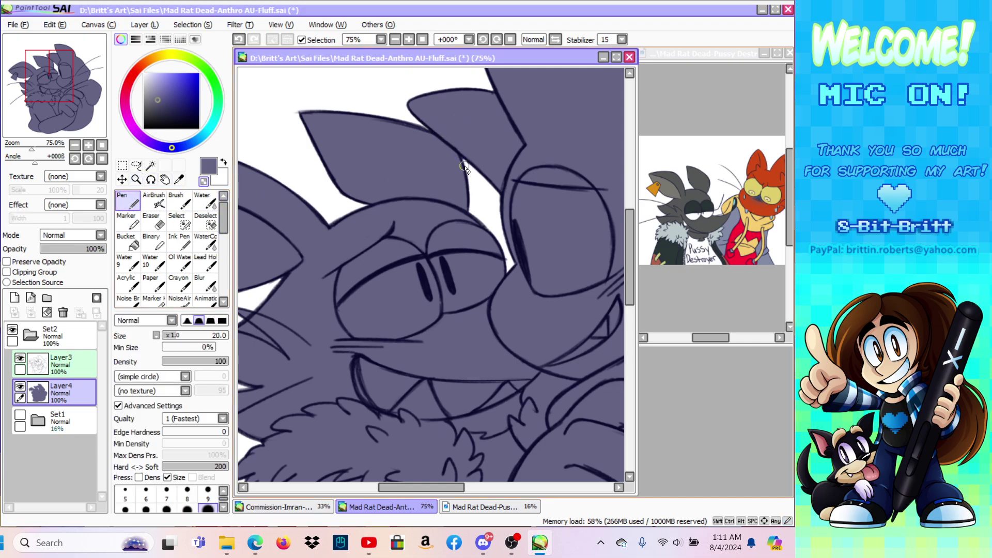
left_click_drag(437, 487, 407, 487)
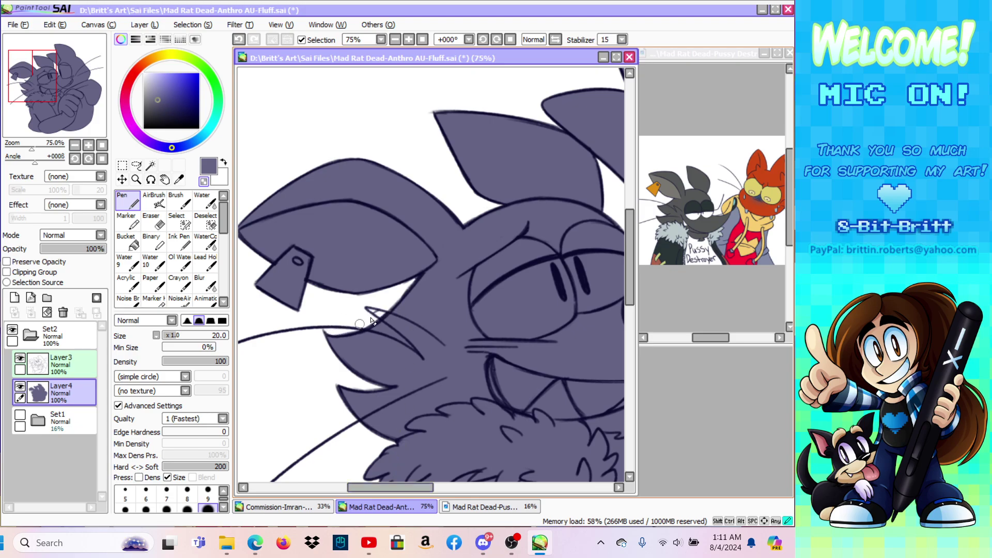
Step: Examine the purple fill's edges along the rat's lower body and the cat's back and head, and review the whole figure
left_click_drag(625, 272, 623, 332)
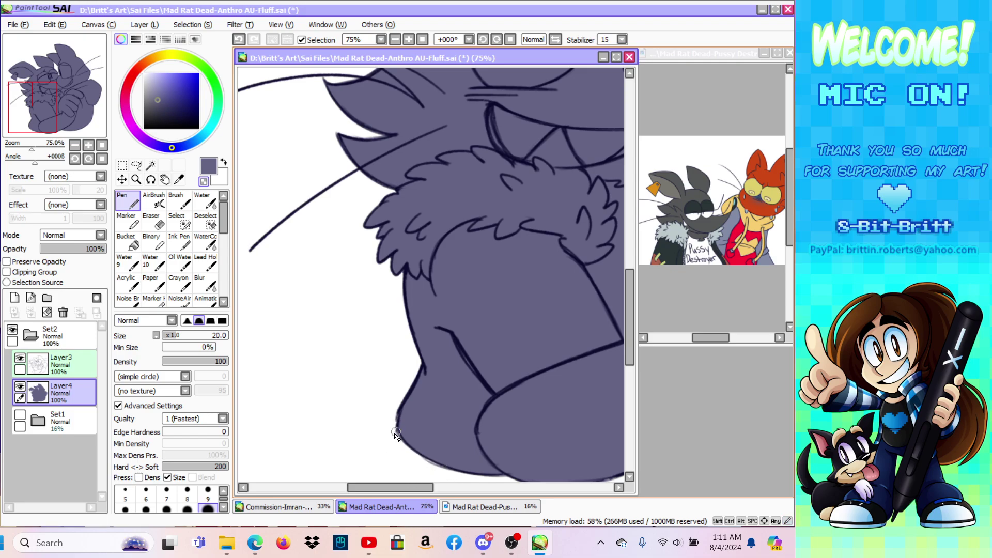
left_click_drag(399, 488, 480, 490)
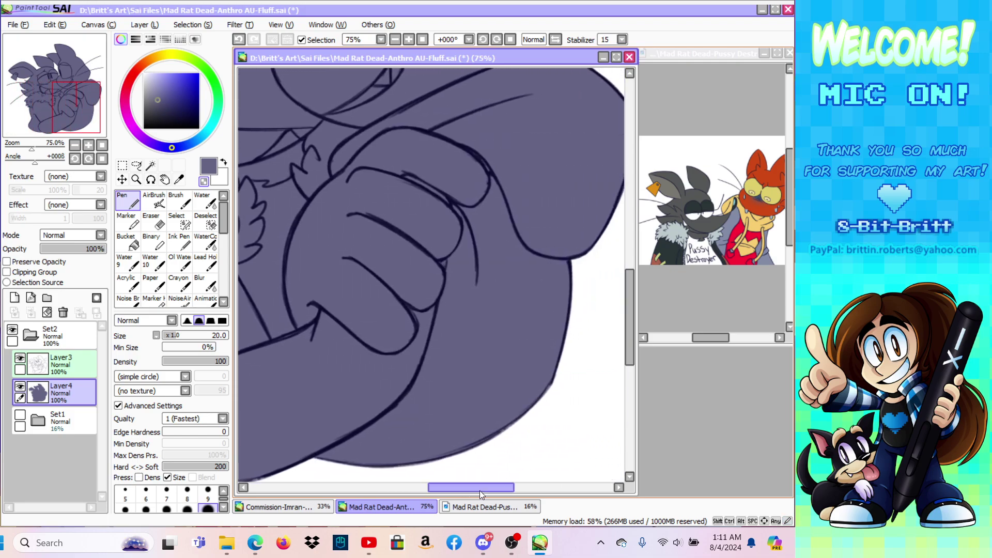
left_click_drag(634, 319, 629, 261)
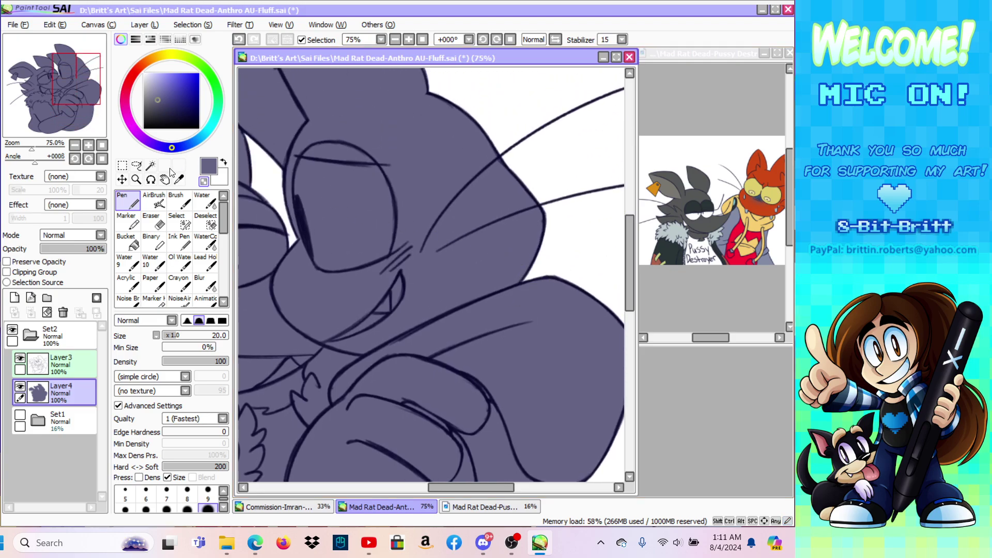
left_click(135, 180)
left_click(129, 331)
left_click(501, 235)
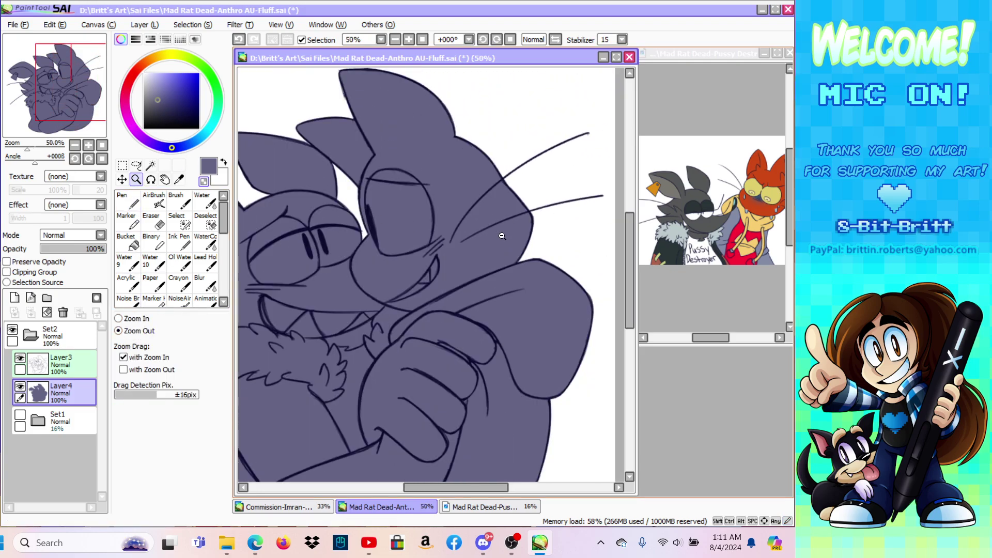
left_click(502, 235)
mouse_move(481, 487)
left_mouse_down()
mouse_move(467, 495)
mouse_move(467, 486)
left_mouse_up()
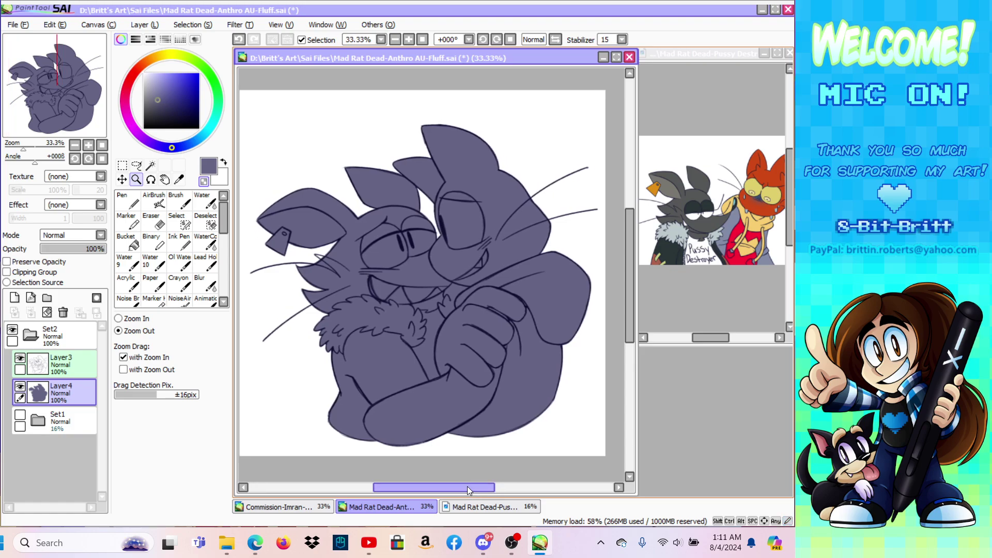
Step: Sample the cat's orange-red from the reference, preserve Layer4's opacity, mask the cat's head area with the size 350 Select brush, fill it and deselect
left_click(181, 180)
left_click(721, 57)
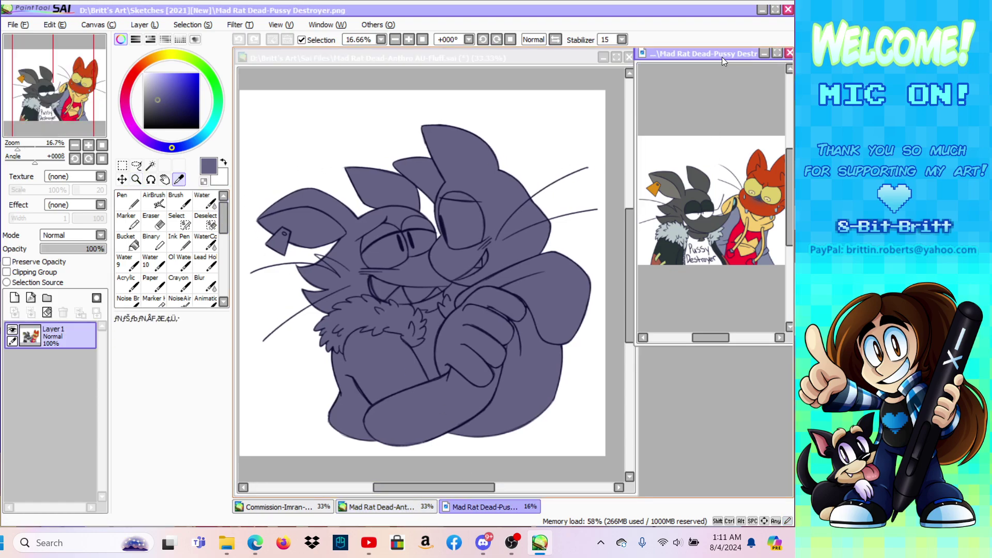
left_click(767, 173)
left_click(436, 61)
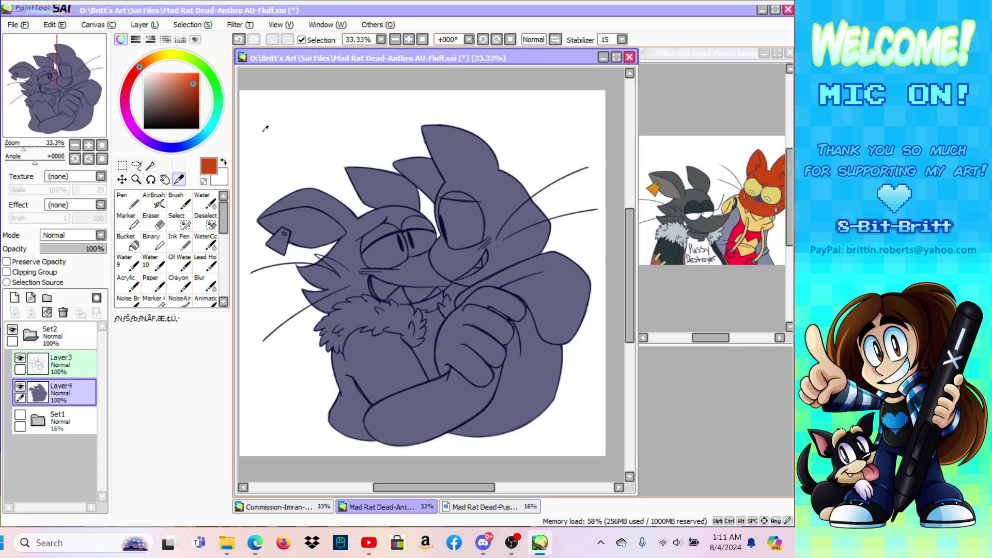
left_click(177, 222)
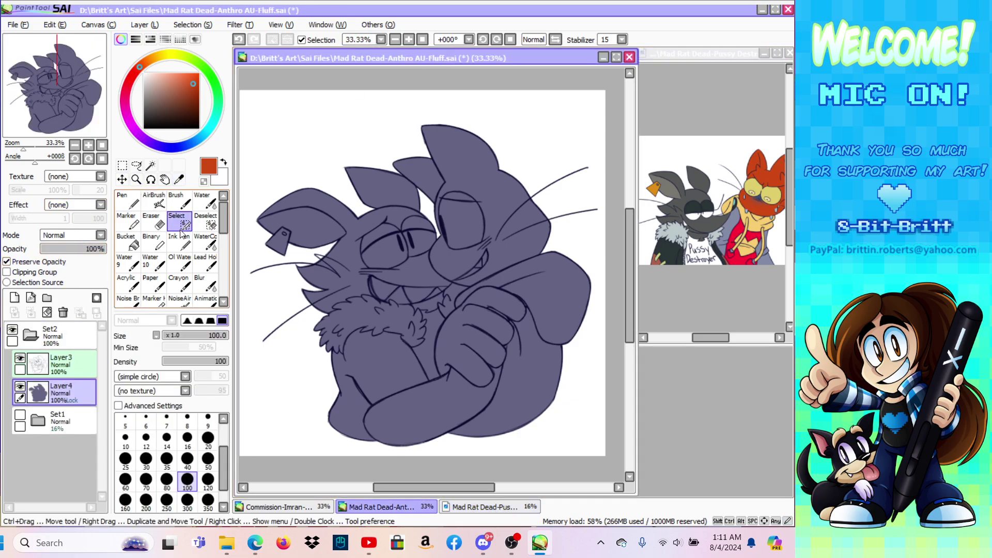
left_click(207, 500)
mouse_move(457, 251)
left_mouse_down()
mouse_move(542, 217)
mouse_move(496, 155)
mouse_move(429, 150)
mouse_move(466, 219)
mouse_move(523, 243)
left_mouse_up()
left_click(144, 25)
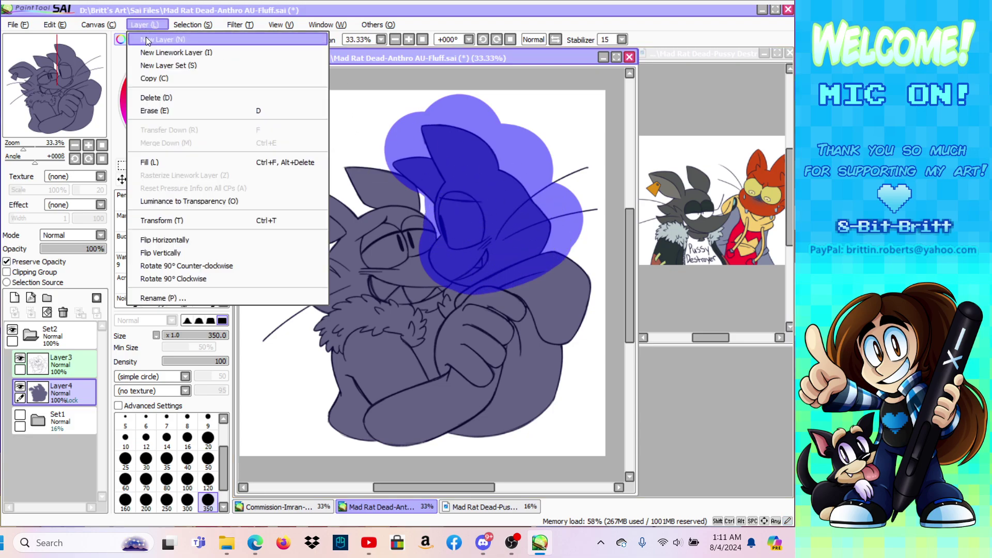
left_click(147, 163)
left_click(122, 166)
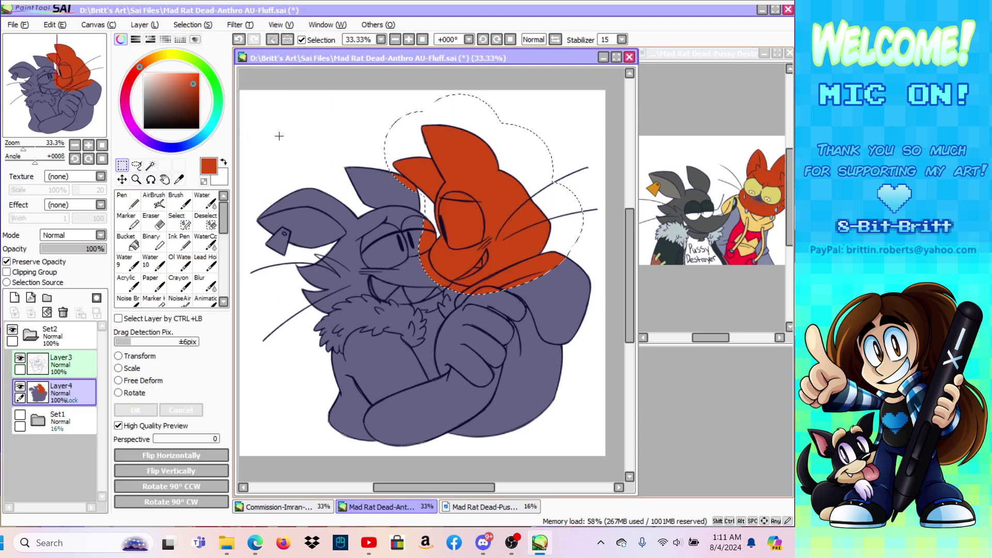
key("ctrl+d")
Step: Sample the rat's dark grey from the reference, mask the rat's head with the size 350 Select brush, fill it and deselect
left_click(179, 179)
left_click(688, 197)
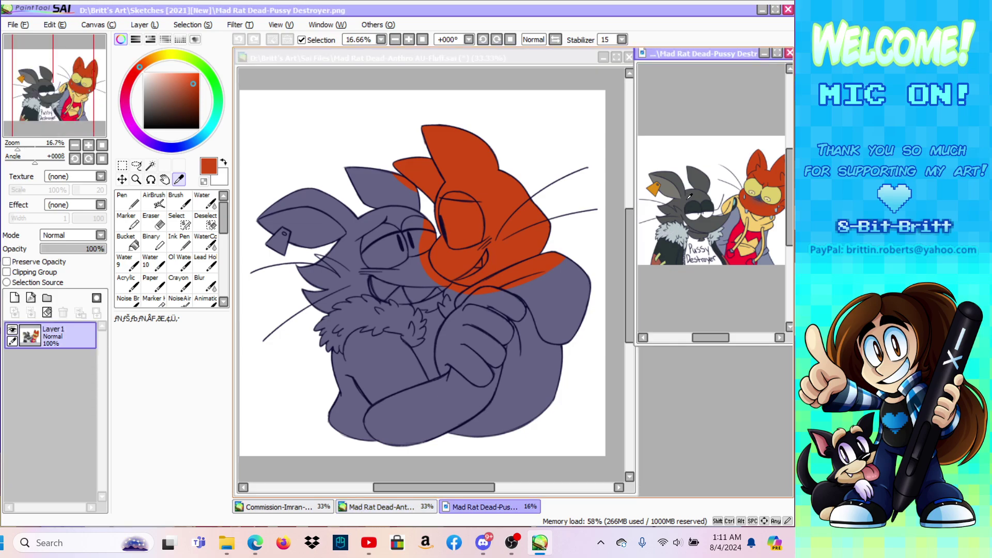
left_click(698, 193)
left_click(410, 60)
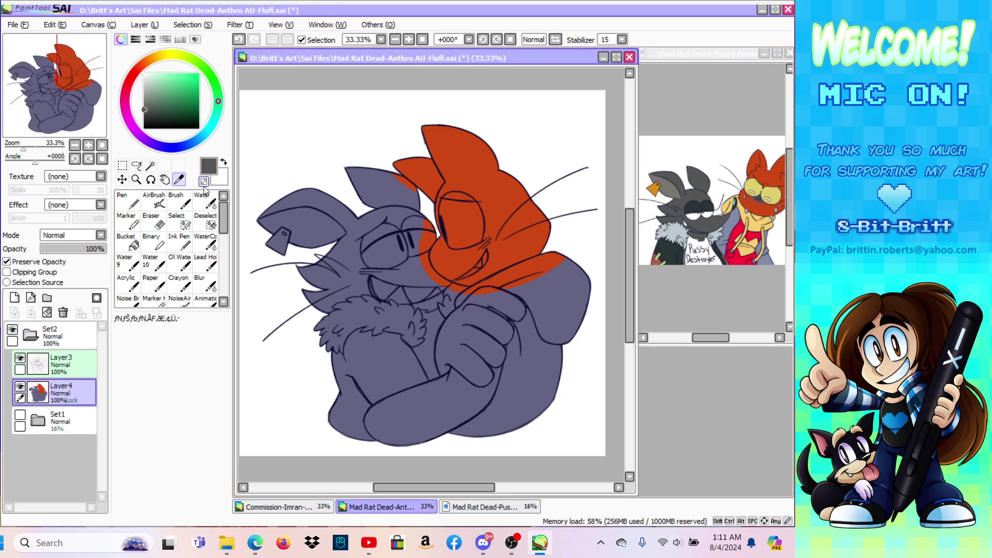
left_click(176, 219)
mouse_move(283, 241)
left_mouse_down()
mouse_move(356, 233)
mouse_move(368, 251)
mouse_move(320, 254)
mouse_move(367, 289)
mouse_move(344, 203)
left_mouse_up()
left_click(145, 25)
left_click(155, 164)
left_click(123, 166)
key("ctrl+d")
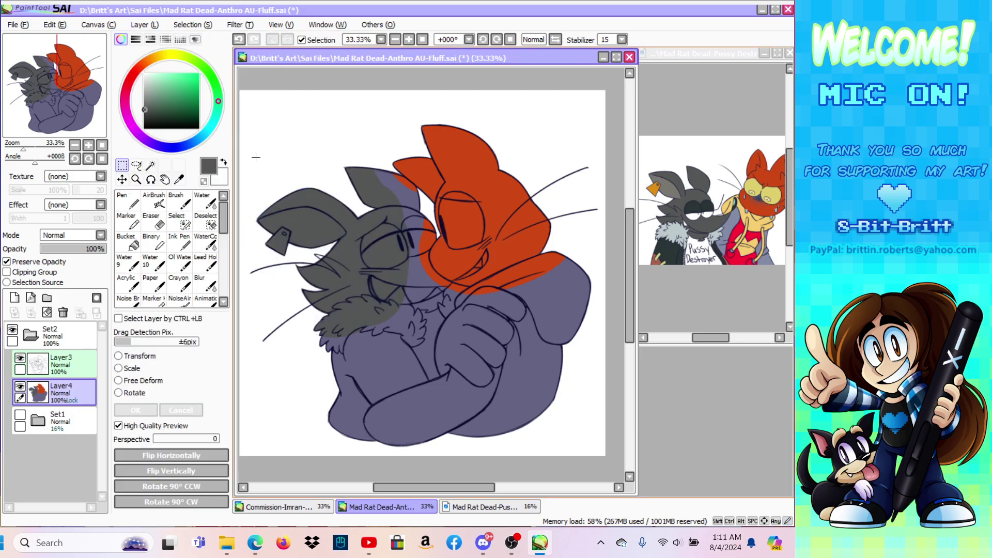
Step: Fill the remaining unpainted areas of the rat's muzzle and brow with the dark grey using the Bucket
left_click(126, 240)
left_click(408, 265)
left_click(416, 223)
left_click(178, 219)
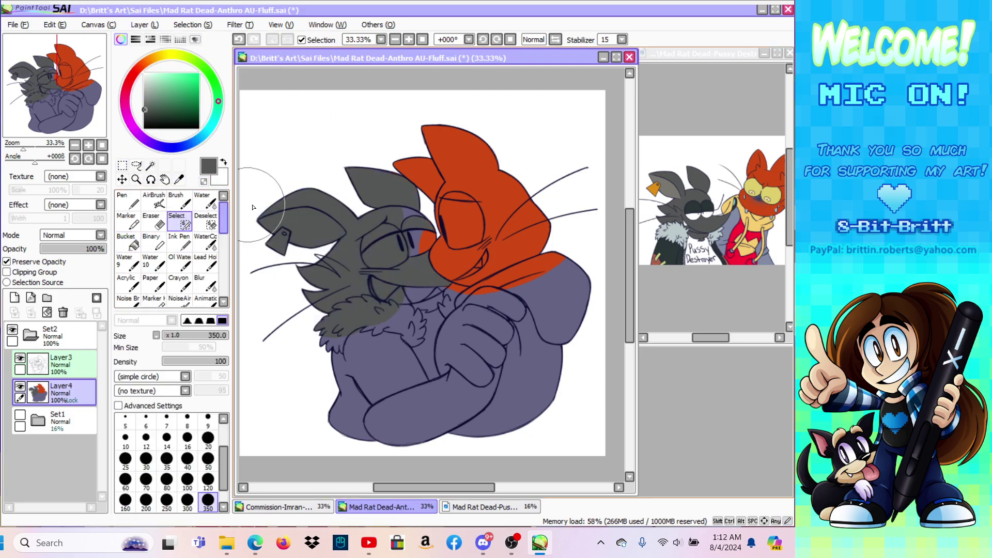
Step: Paint dark grey over the leftover patches at the rat's brow, eye, chin and jaw with the size 50 Pen
left_click(128, 200)
left_click(223, 507)
left_click(207, 508)
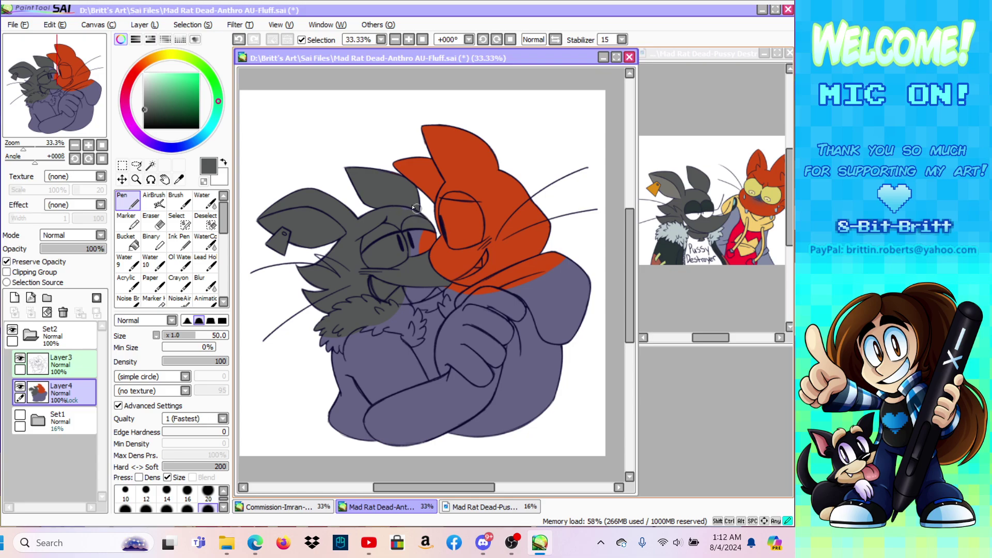
left_click(136, 179)
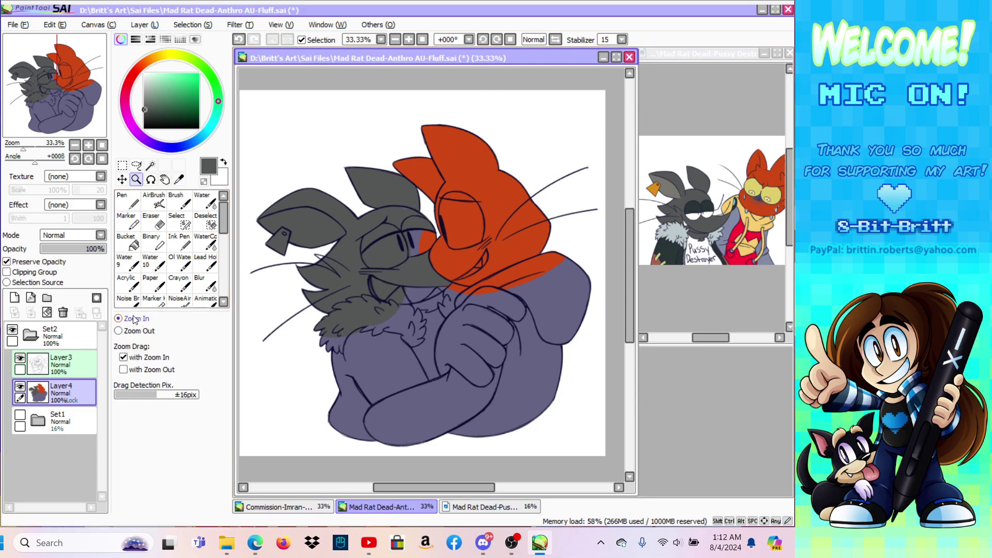
left_click(339, 331)
key("n")
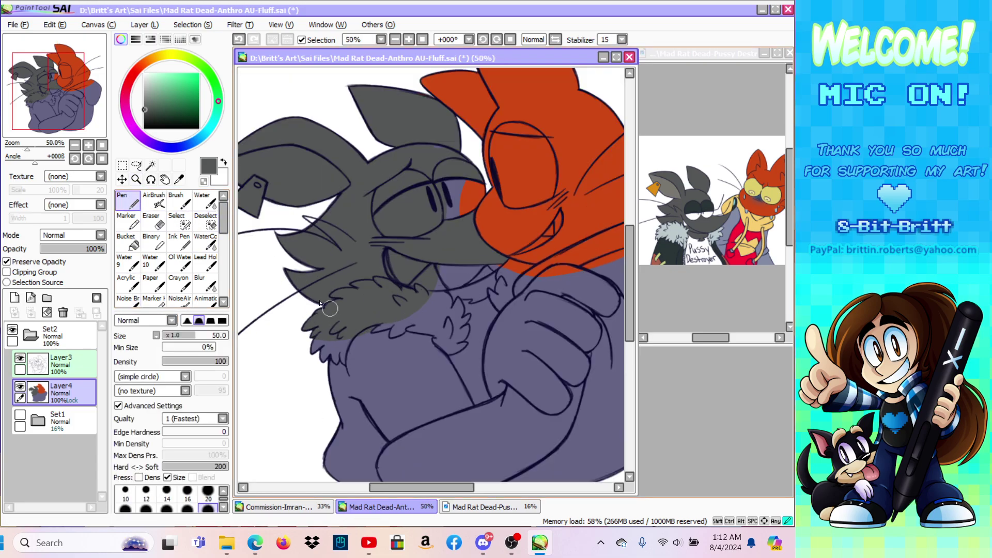
left_click_drag(473, 182, 478, 186)
mouse_move(424, 290)
left_mouse_down()
mouse_move(489, 271)
mouse_move(452, 292)
mouse_move(503, 284)
mouse_move(442, 305)
left_mouse_up()
left_click_drag(489, 275, 451, 282)
Step: Fill the rat's eyes and teeth with white and touch up the missed spots with the Pen
left_click(127, 240)
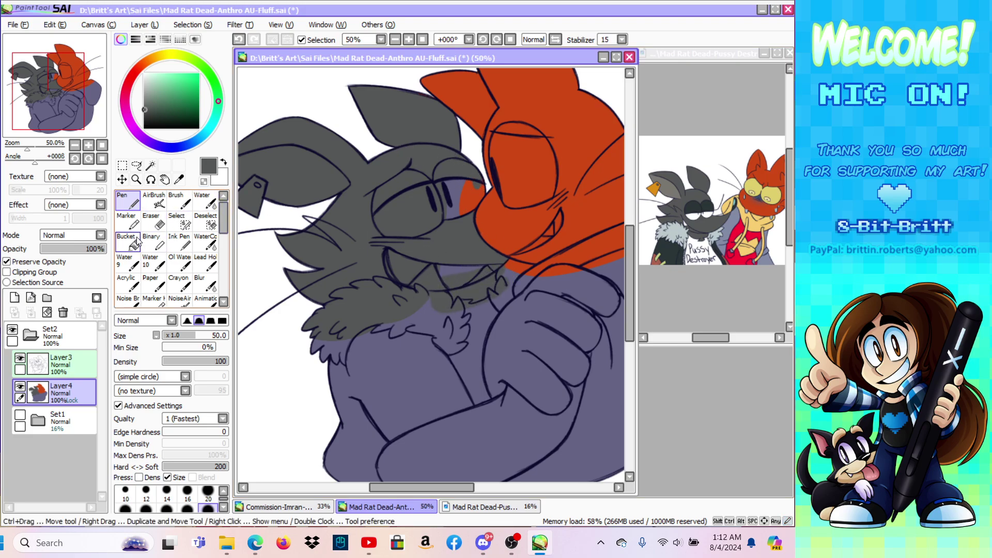
key("x")
left_click(421, 222)
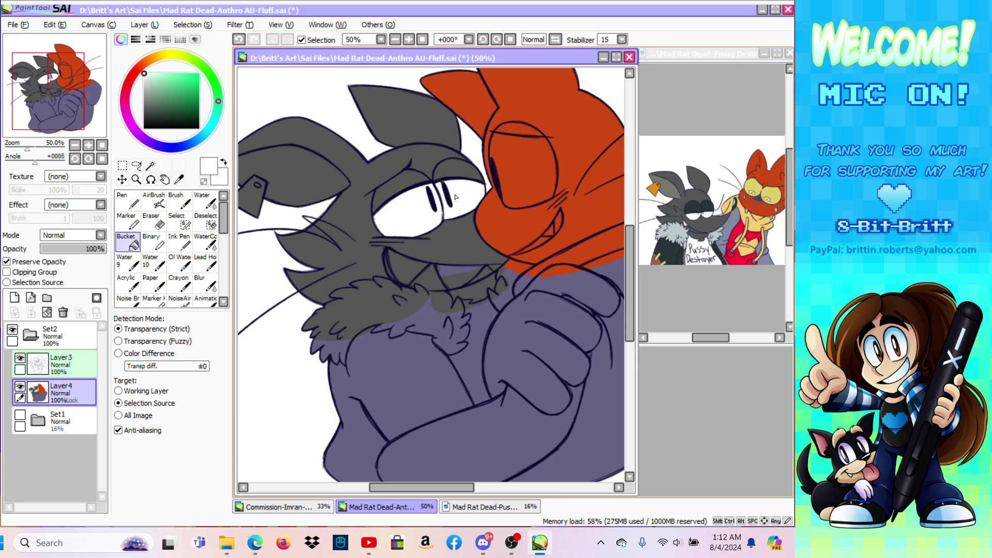
left_click(127, 199)
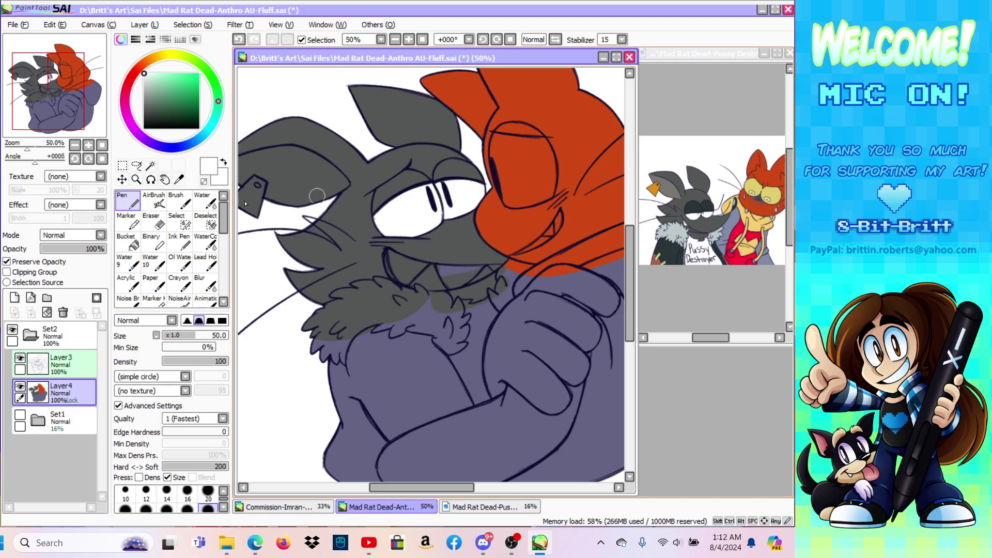
left_click(126, 240)
left_click(436, 281)
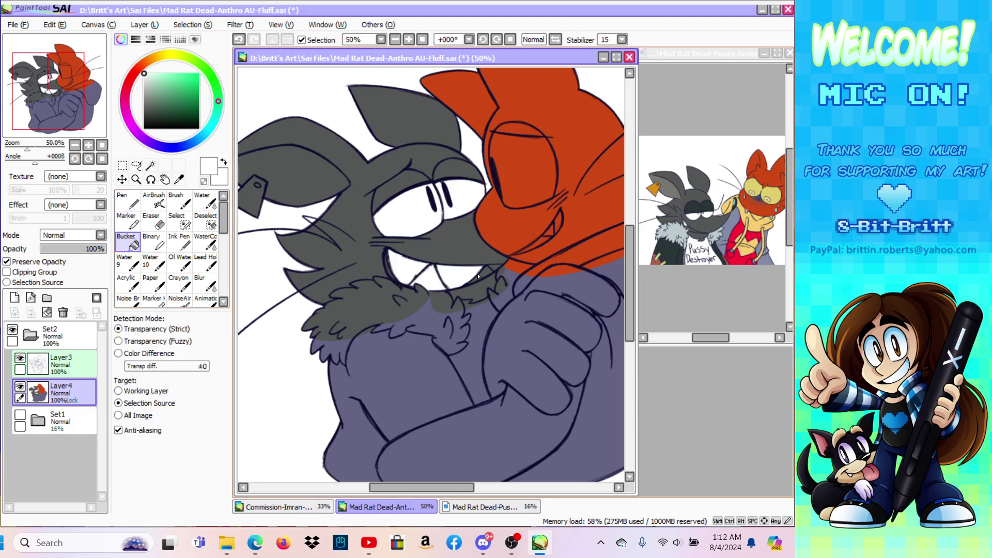
left_click(127, 199)
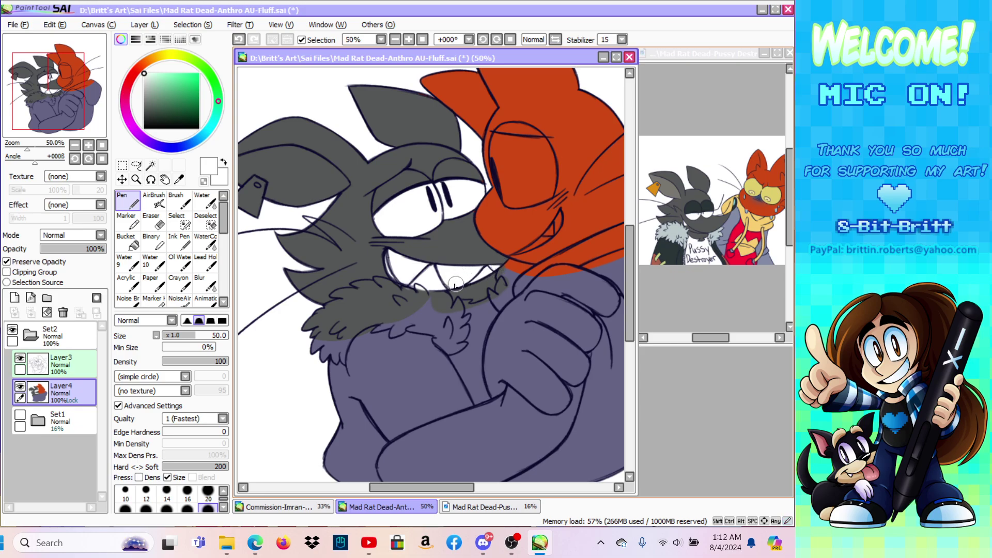
Step: Sample the dark teal of the rat's eyelids from the reference and fill both eyelids with it
left_click(179, 179)
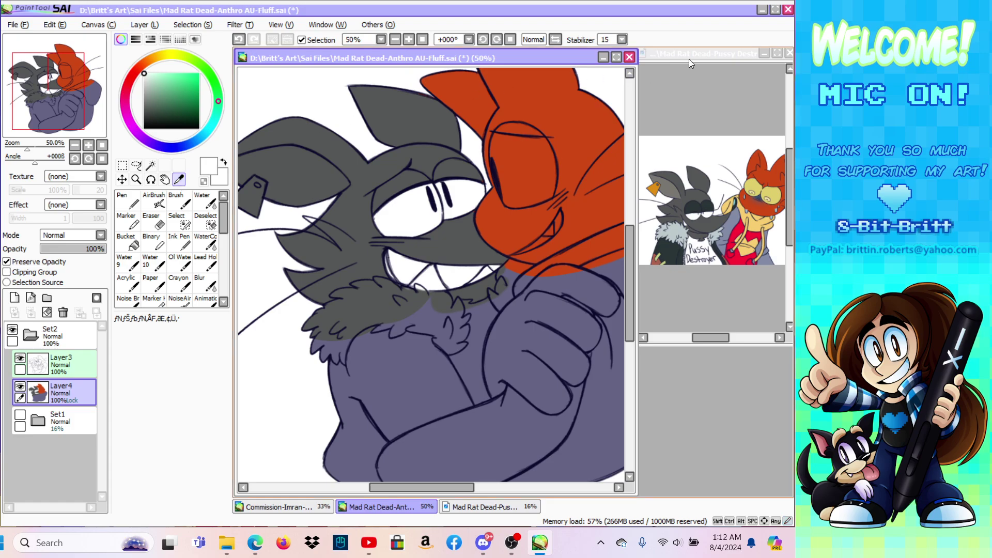
left_click(690, 59)
left_click(696, 206)
left_click(381, 507)
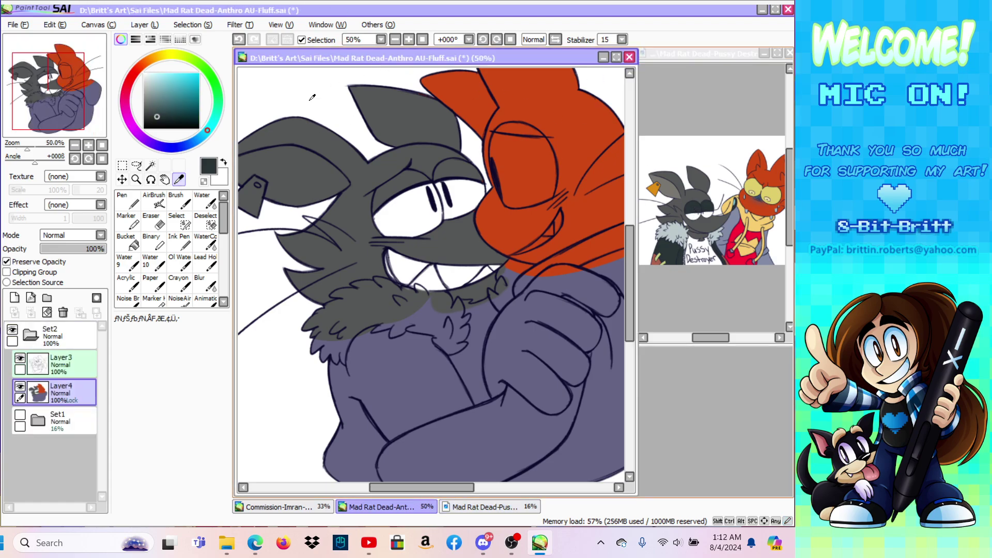
left_click(128, 241)
left_click(399, 191)
left_click(461, 166)
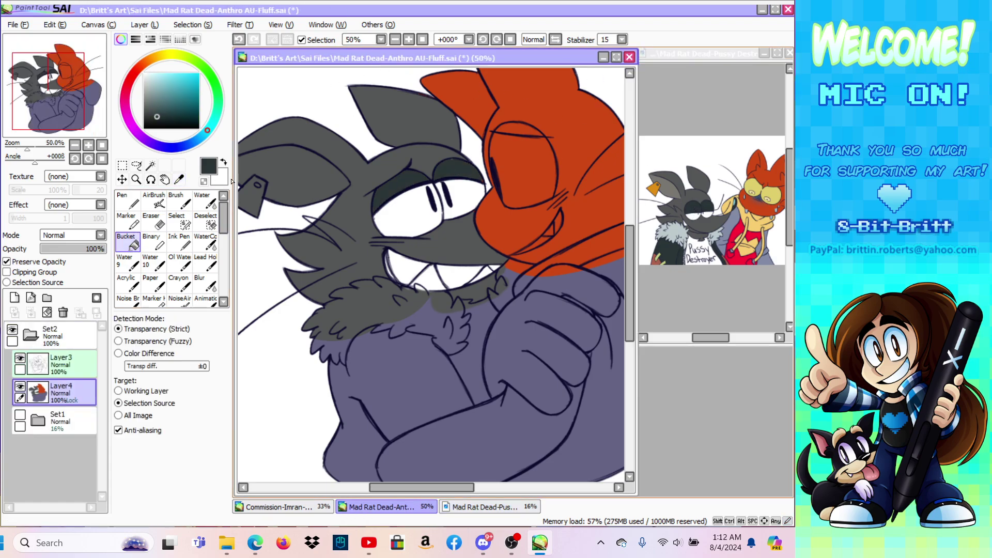
Step: Touch up the edges of the rat's eyelids, eye whites and surrounding fur with the size 50 Pen in their matching colours
key("n")
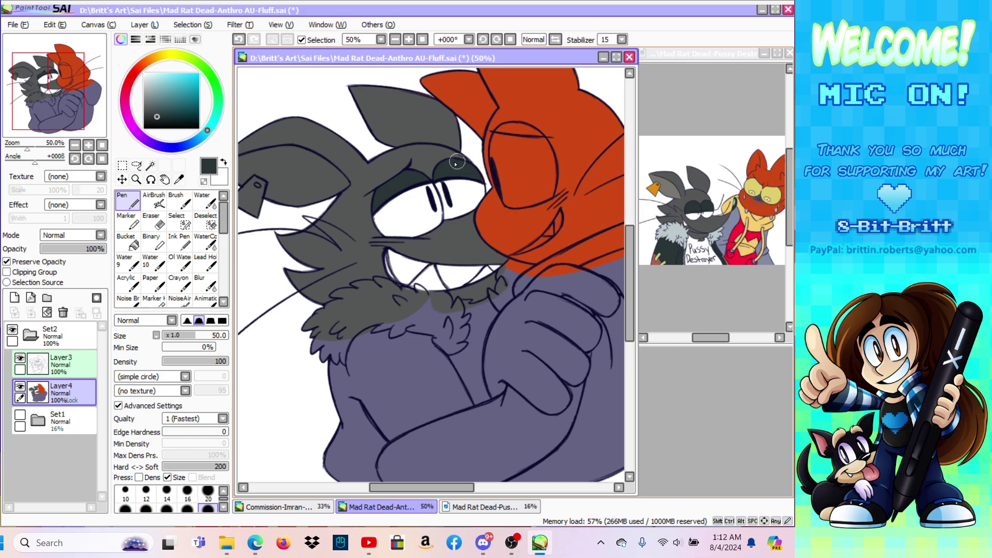
left_click(136, 179)
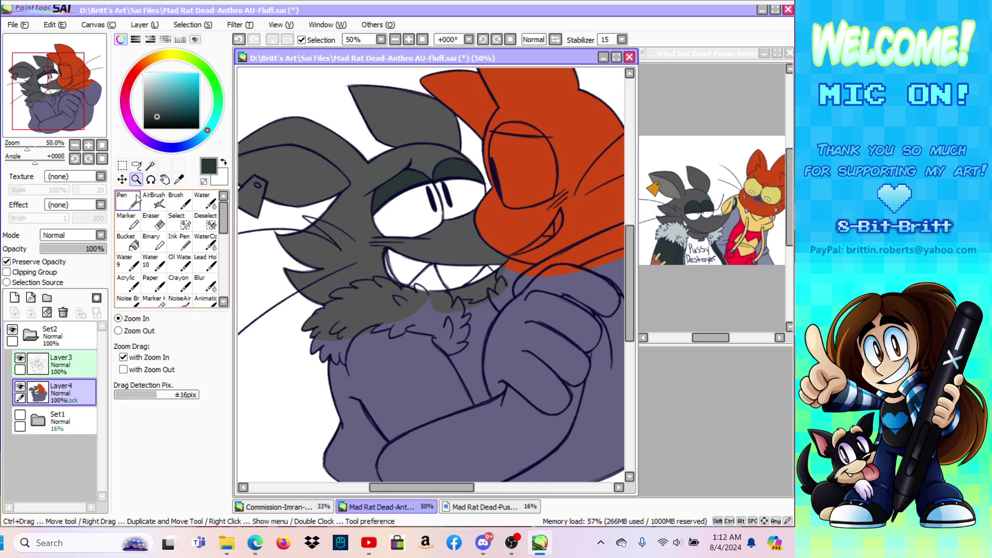
left_click(413, 199)
left_click(127, 199)
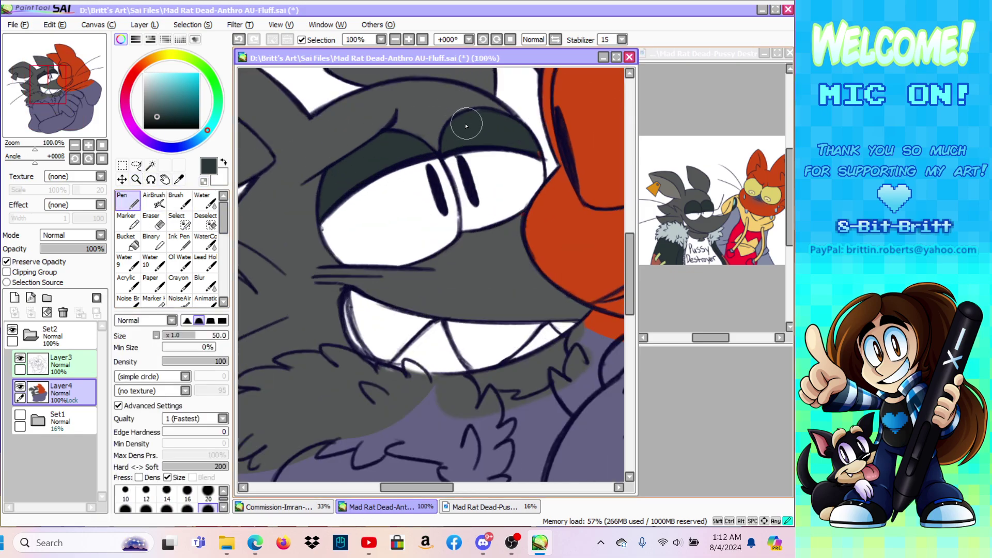
mouse_move(532, 140)
left_mouse_down()
mouse_move(545, 158)
mouse_move(466, 127)
mouse_move(498, 124)
mouse_move(475, 123)
left_mouse_up()
left_click(144, 74)
left_click_drag(334, 231, 327, 227)
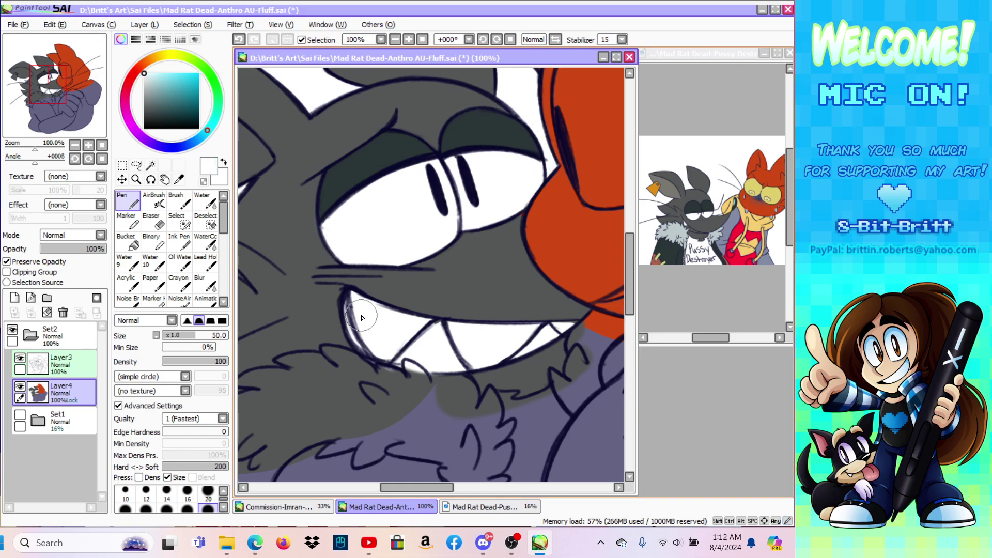
key("x")
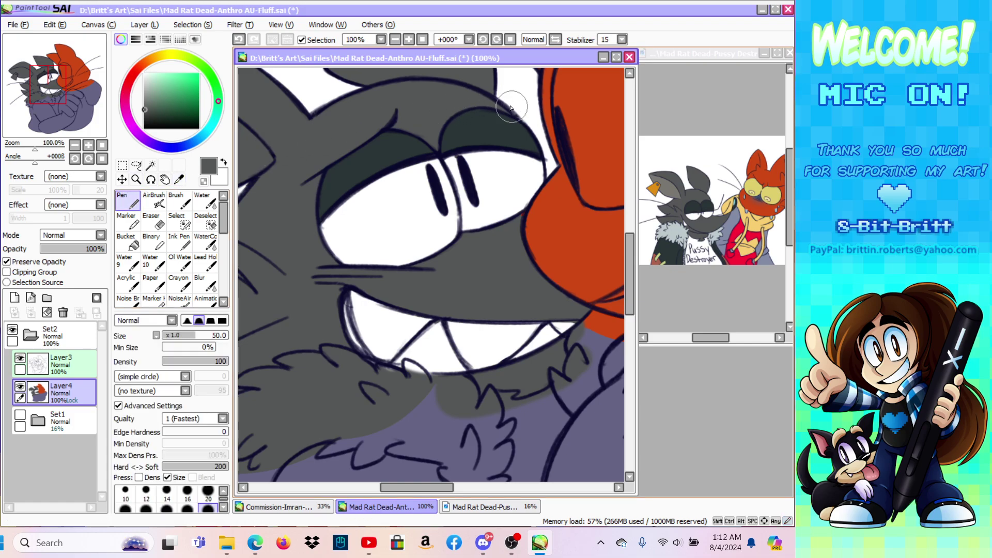
left_click(179, 179)
left_click(386, 168)
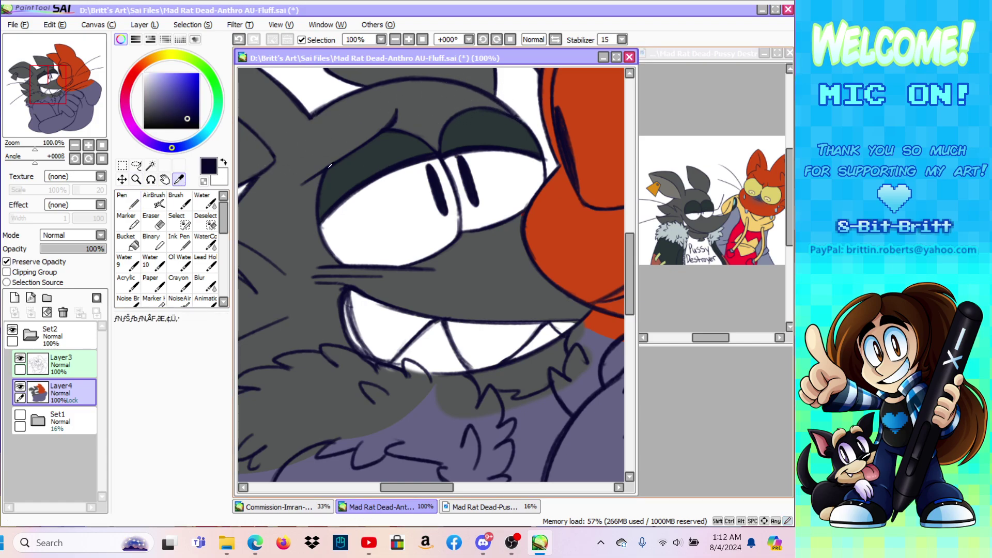
left_click(320, 166)
key("n")
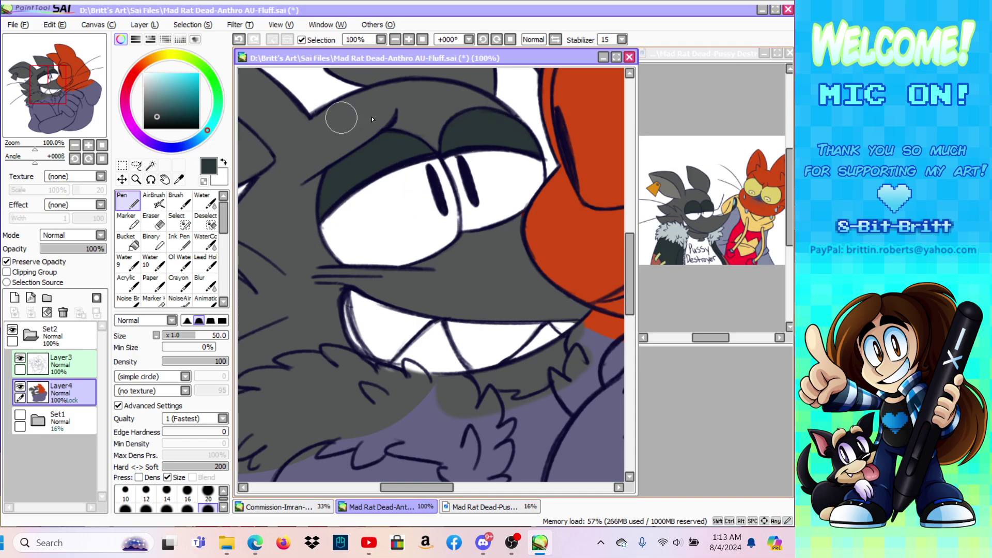
Step: Paint the fang in the cat's mouth white with the size 16 Pen
left_click(136, 179)
left_click(118, 330)
left_click(285, 250)
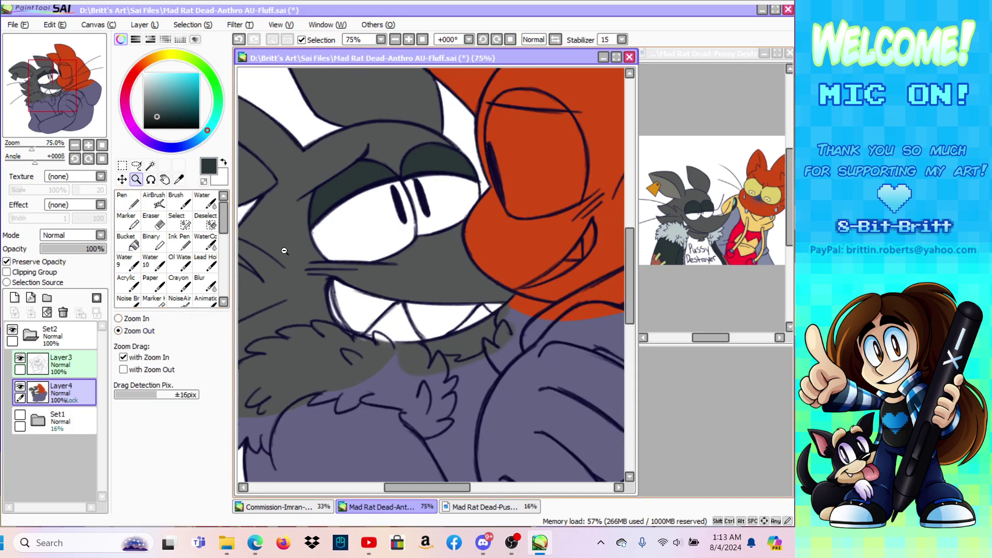
left_click(127, 200)
left_click(144, 73)
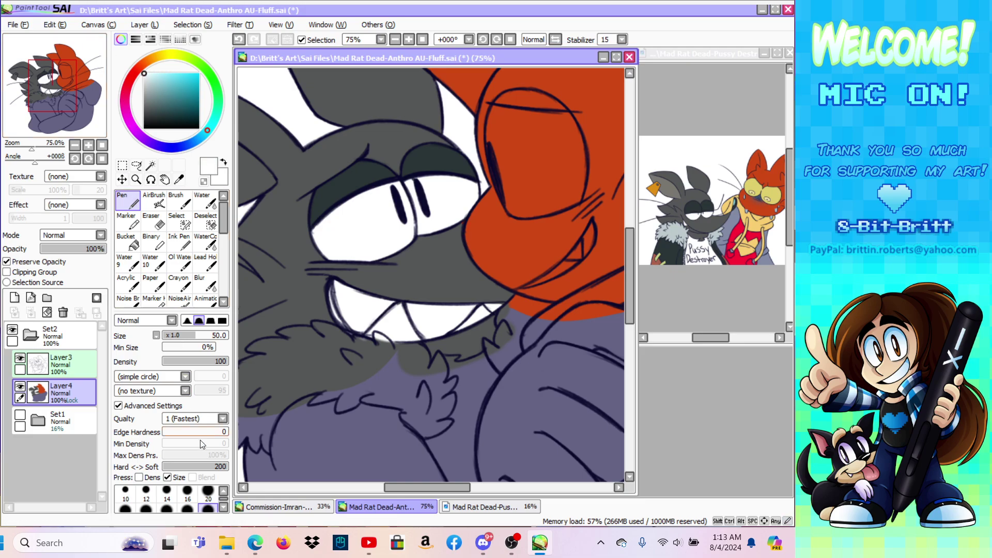
left_click(187, 493)
left_click_drag(562, 267, 586, 242)
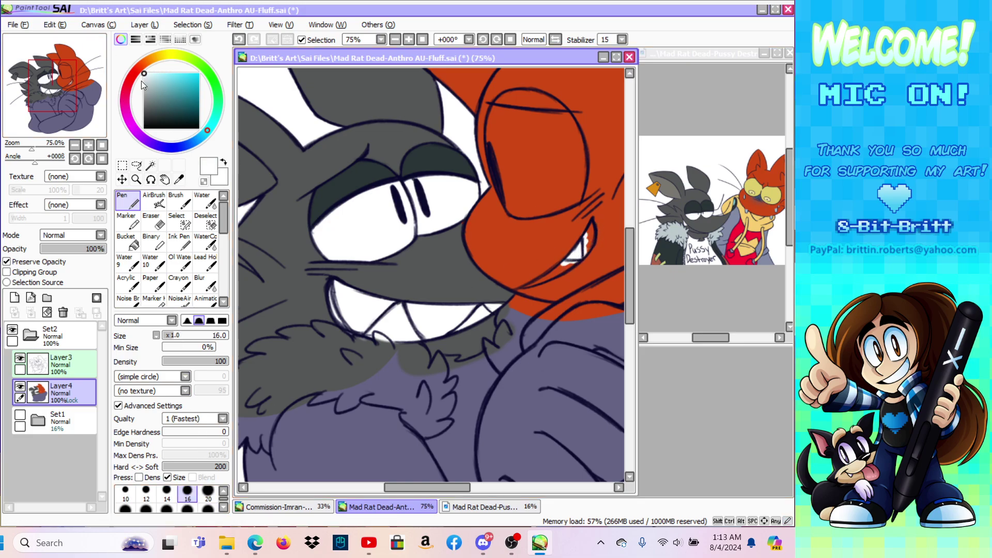
Step: Fill the inside of the cat's mouth around the fang with a dark crimson
left_click(128, 86)
left_click_drag(193, 92, 191, 85)
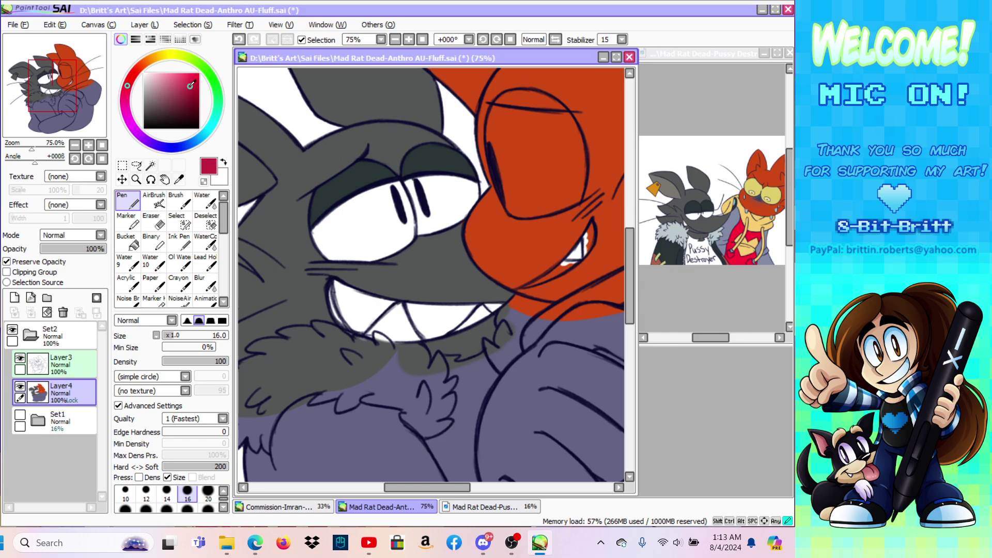
left_click(128, 241)
left_click(558, 270)
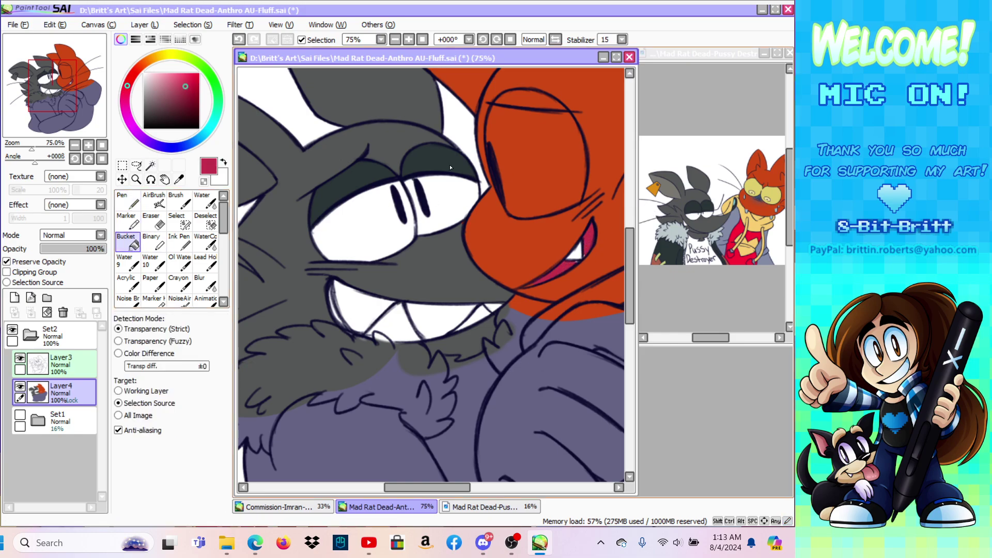
left_click(192, 96)
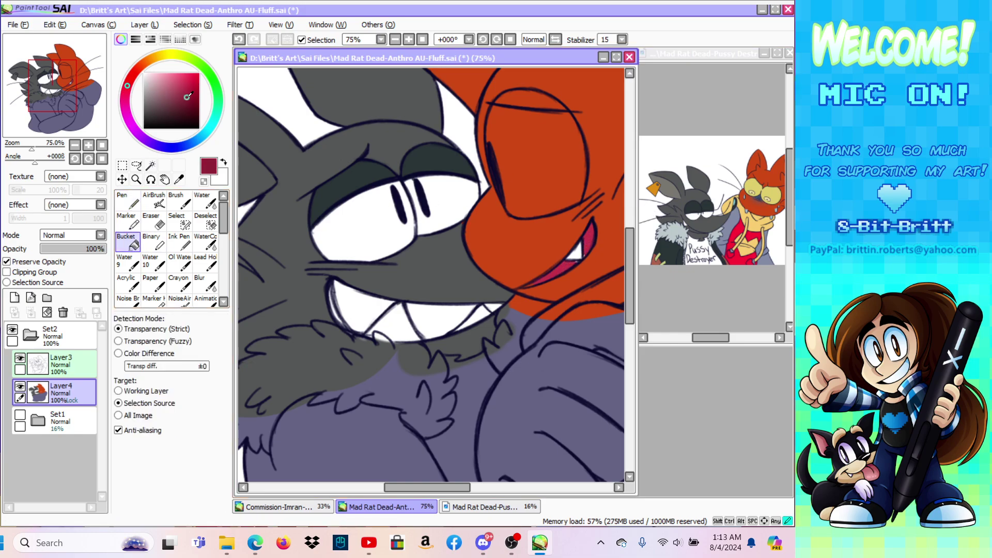
left_click(567, 268)
left_click(589, 242)
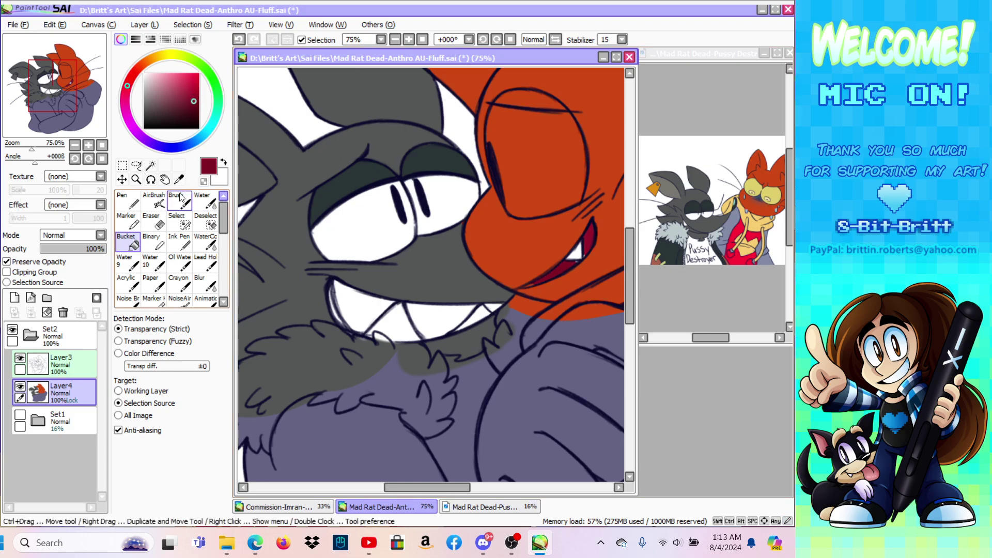
left_click(129, 199)
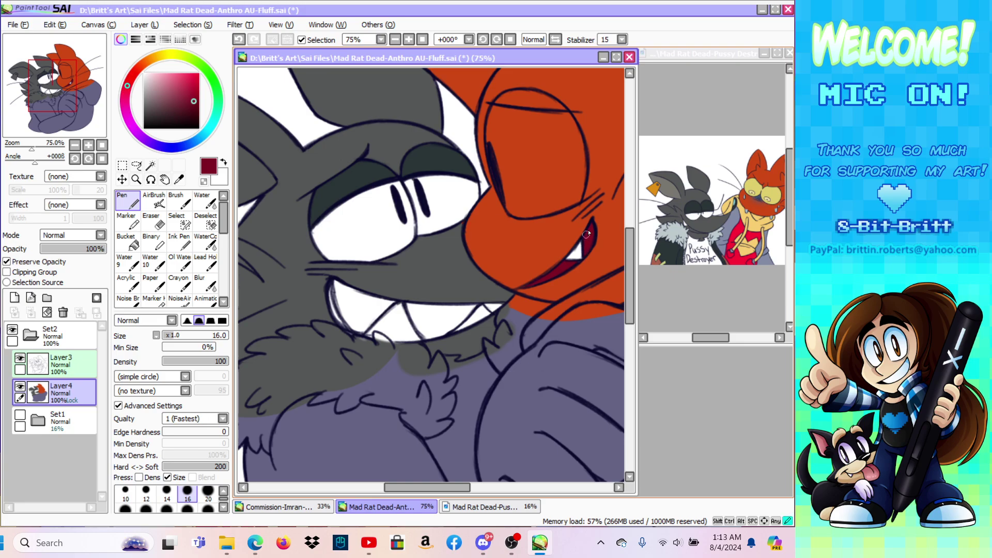
Step: Sample the pale yellow of the cat's eyes from the reference and fill the cat's eye with it
left_click(178, 180)
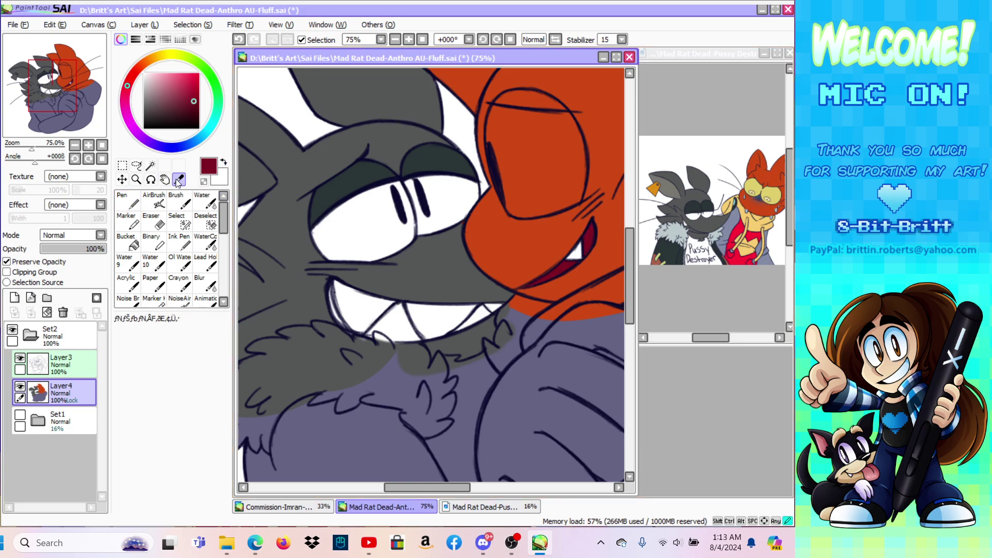
left_click(724, 55)
left_click(745, 174)
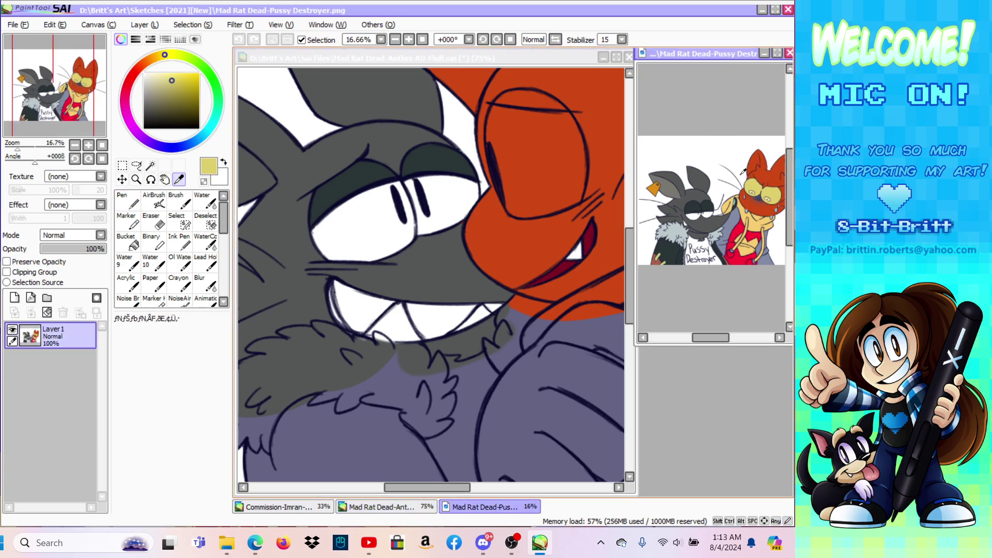
left_click(432, 58)
left_click(127, 242)
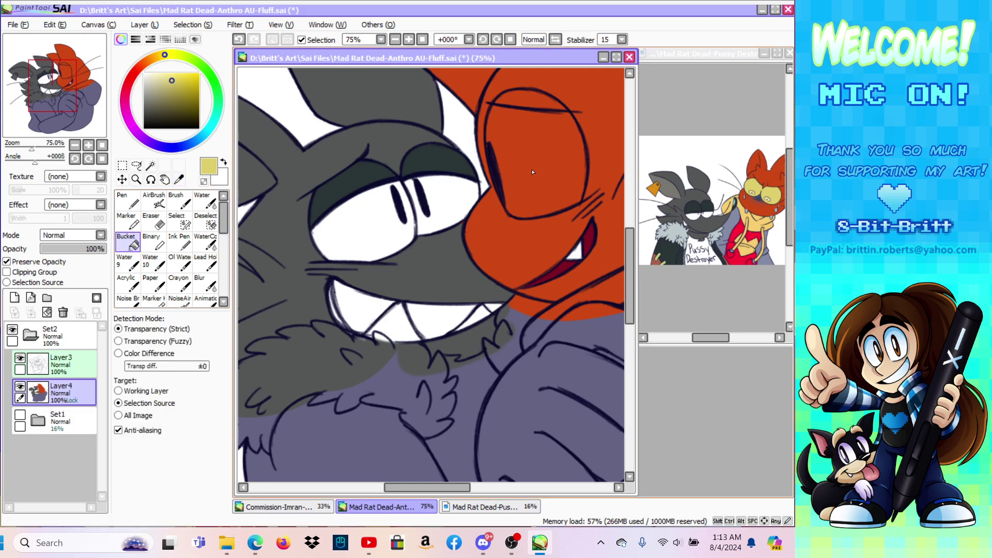
left_click(485, 150)
key("n")
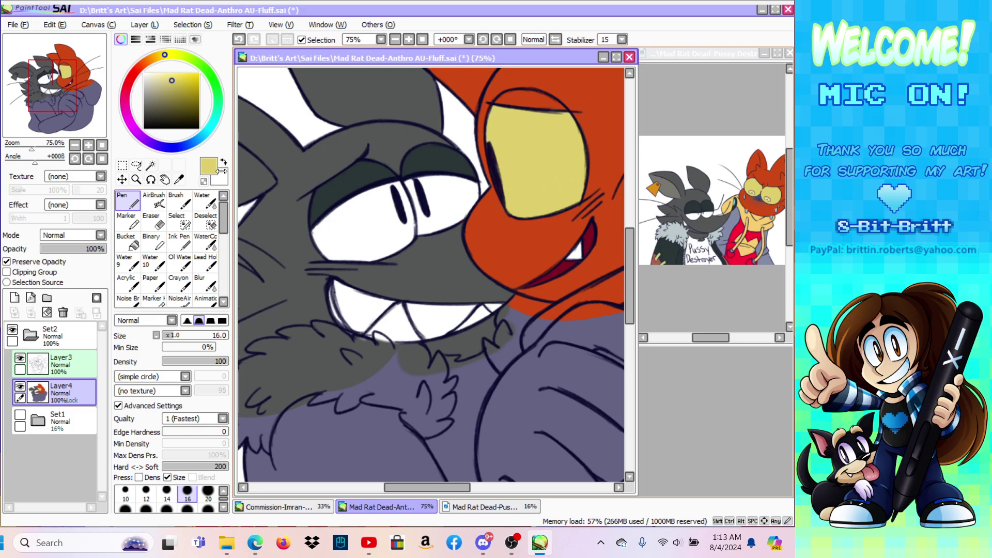
Step: Review the whole figure at 33.33% zoom and save the drawing
left_click(136, 180)
left_click(119, 330)
left_click(420, 219)
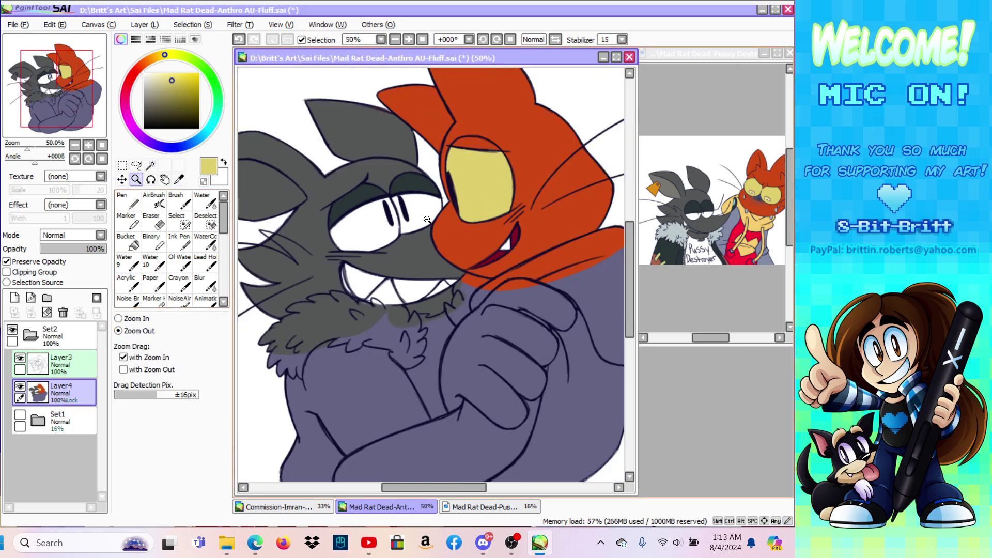
left_click(394, 250)
left_click(21, 25)
left_click(38, 99)
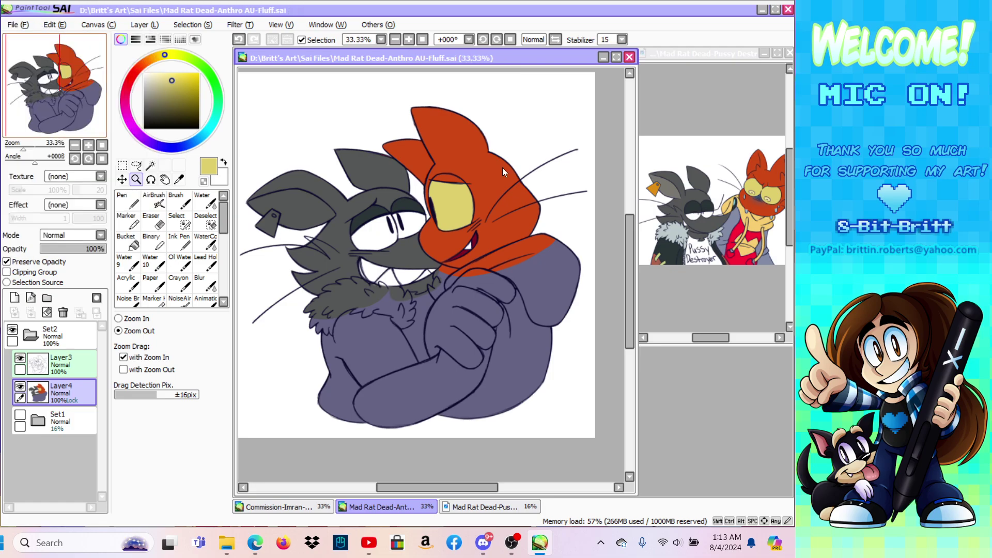
Step: Sample the lighter grey of the rat's inner ear from the reference and fill the rat's inner ear with it
left_click(179, 179)
left_click(670, 64)
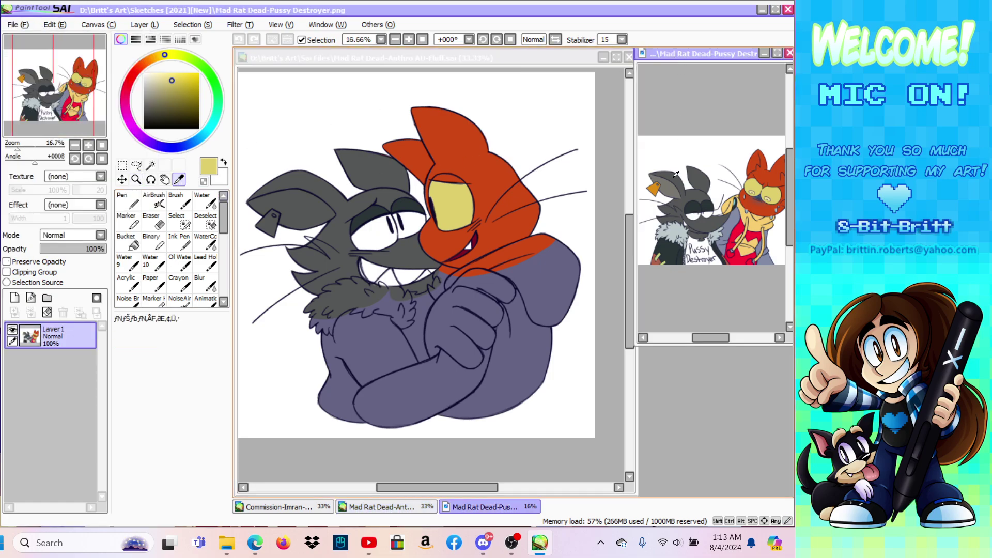
left_click(676, 173)
left_click(127, 241)
left_click(315, 57)
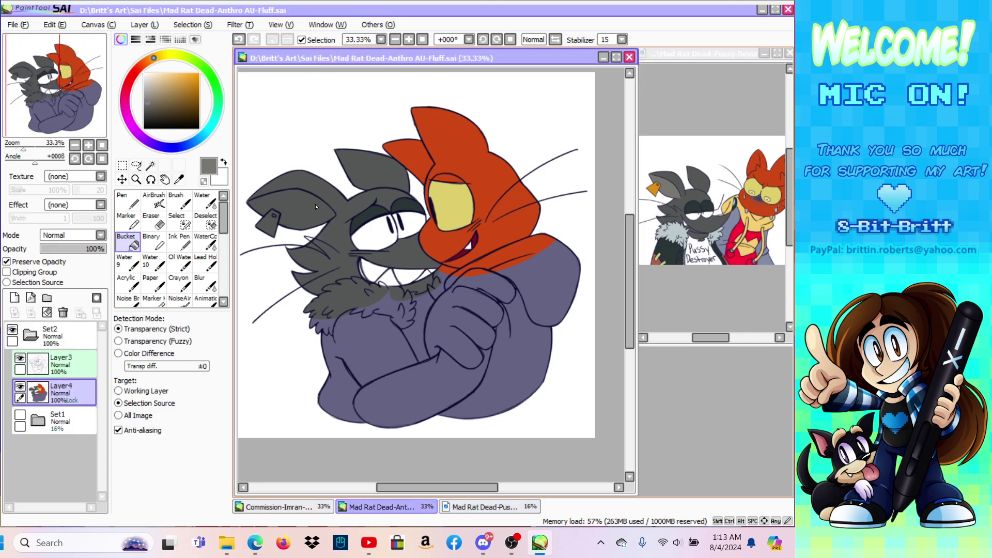
left_click(315, 203)
left_click(176, 222)
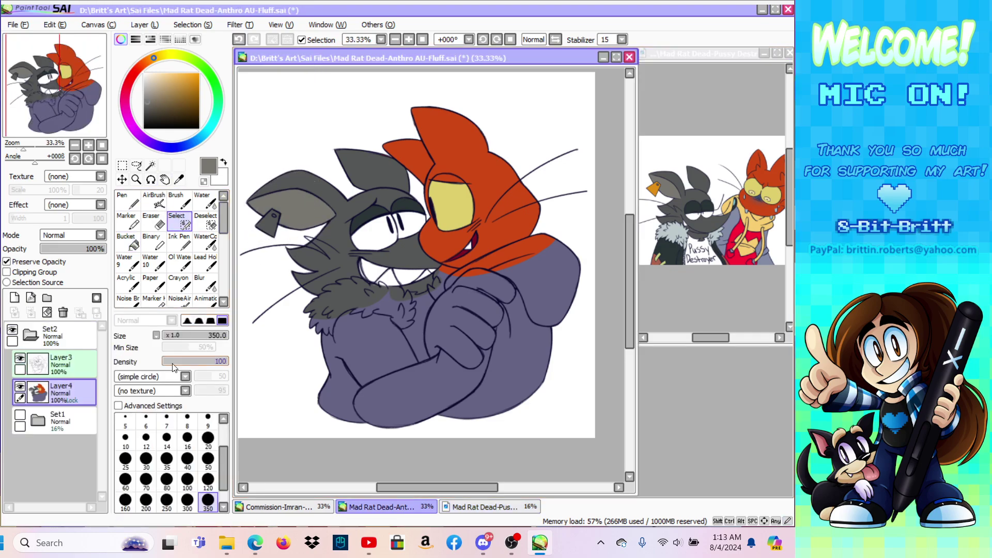
Step: Mask a small area on the gray rat's inner ear with the size 100 selection pen, fill it with the current gray-brown, and deselect
left_click(187, 479)
left_click_drag(289, 221, 308, 219)
left_click(144, 24)
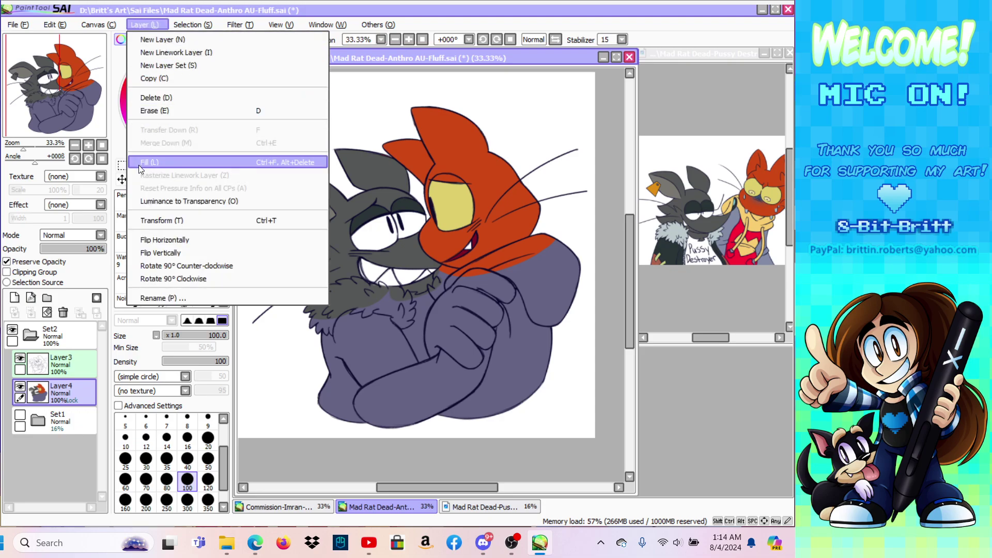
left_click(138, 165)
left_click(123, 165)
left_click(245, 124)
Step: Sample the dark jacket color from the reference image, mask the rat's jacket with the size 300 selection pen, fill it, and deselect
left_click(179, 181)
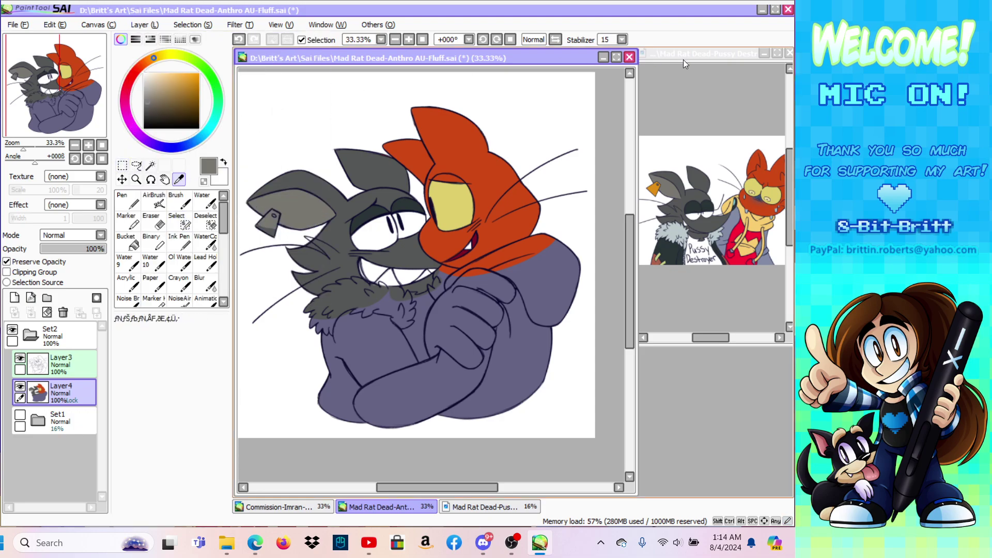
left_click(687, 176)
left_click(670, 250)
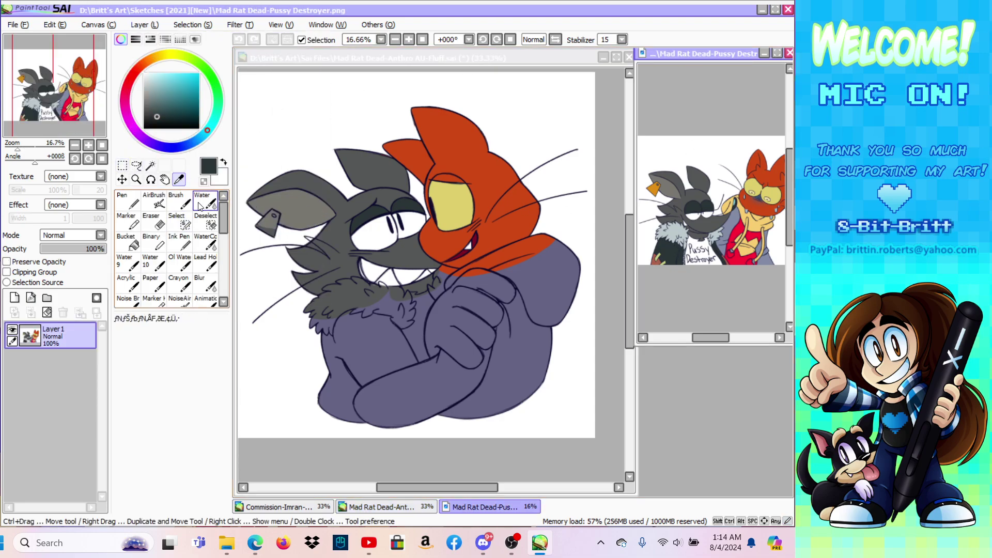
left_click(179, 221)
left_click(187, 479)
left_click(187, 499)
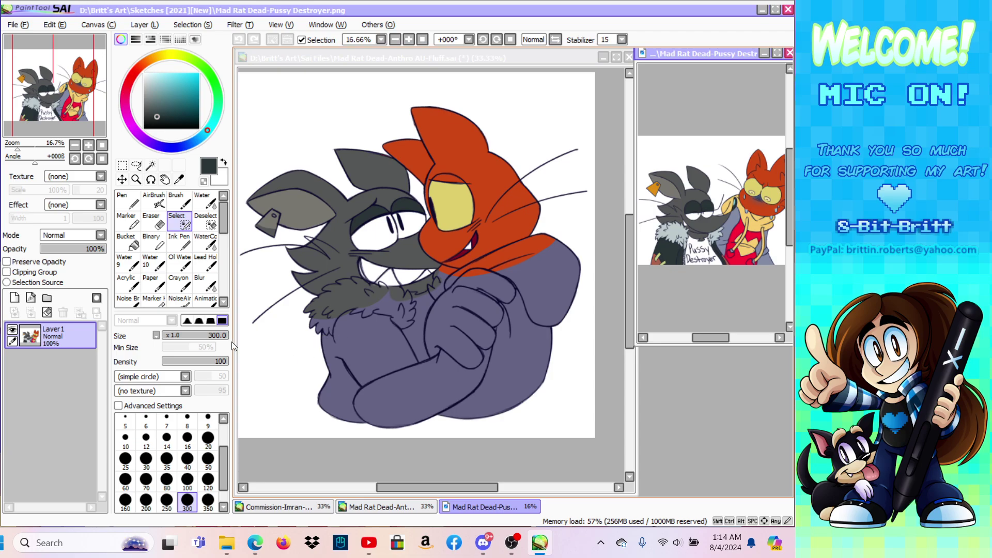
left_click(397, 343)
mouse_move(376, 343)
left_mouse_down()
mouse_move(341, 331)
mouse_move(362, 330)
mouse_move(388, 392)
mouse_move(362, 419)
left_mouse_up()
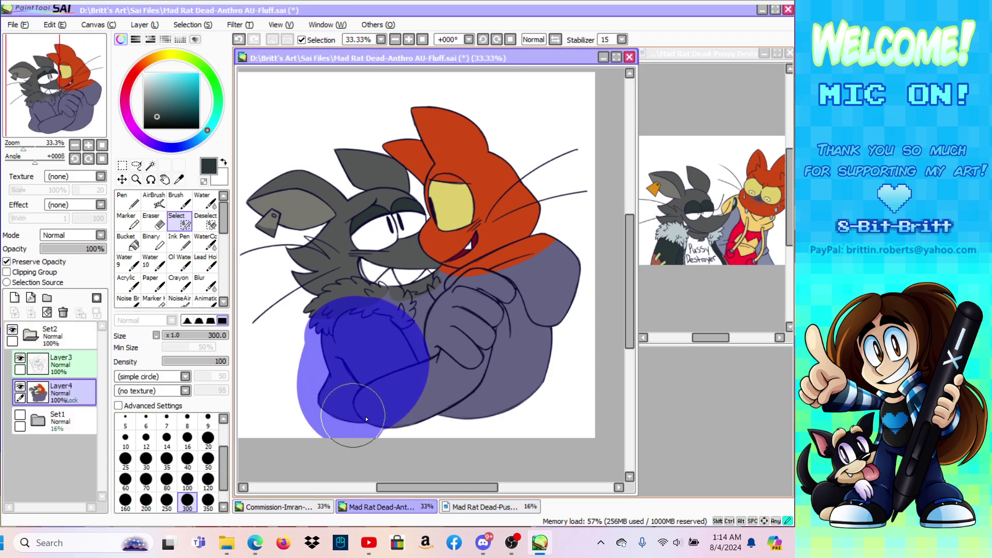
left_click(144, 24)
left_click(129, 171)
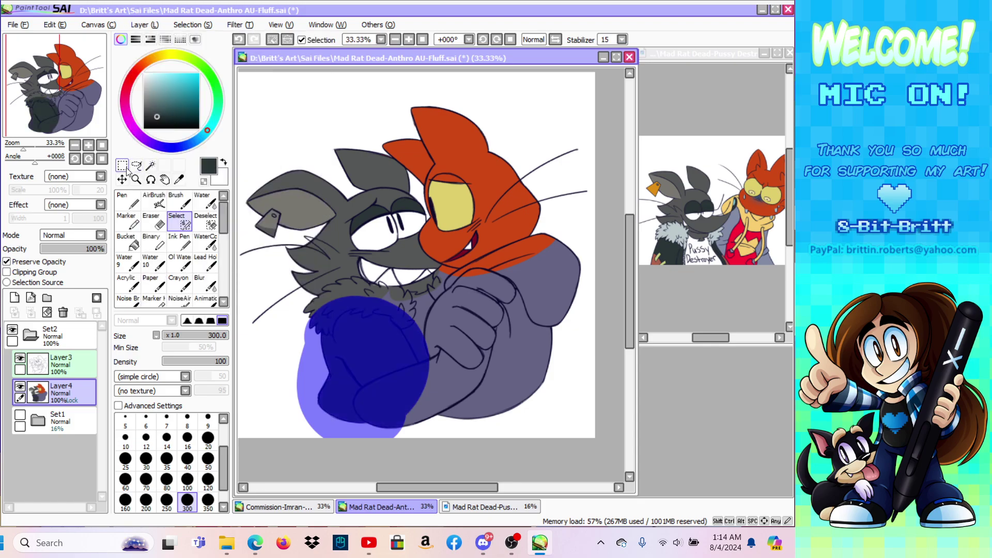
left_click(122, 166)
key("ctrl+d")
Step: Sample the light gray collar fur from the reference image and bucket-fill both parts of the rat's fur collar
left_click(178, 180)
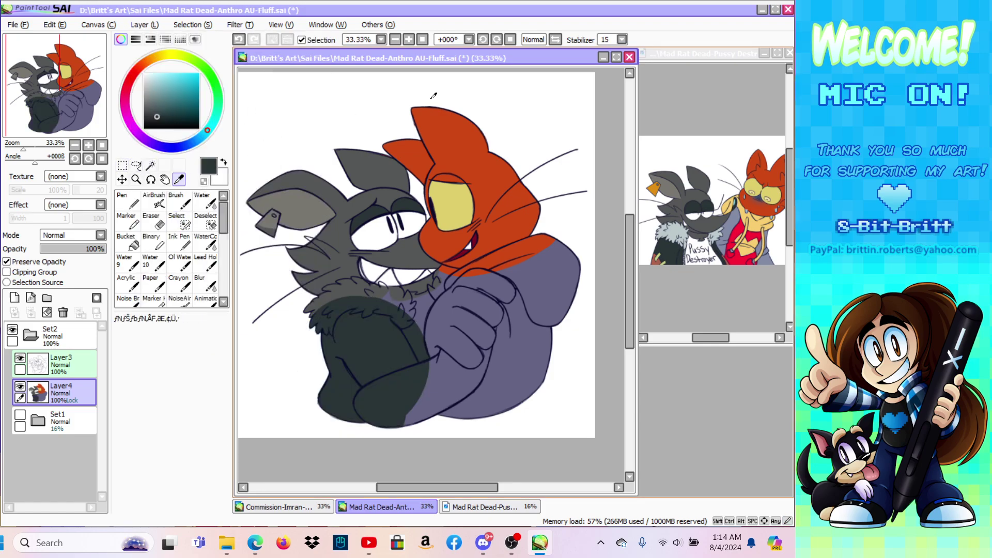
left_click(665, 62)
left_click(672, 230)
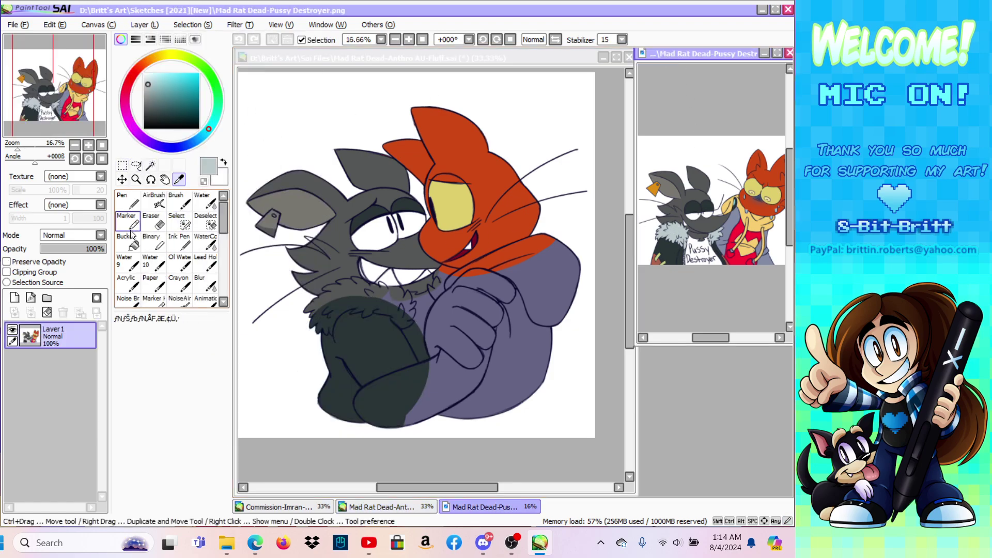
left_click(127, 240)
left_click(331, 123)
left_click(356, 305)
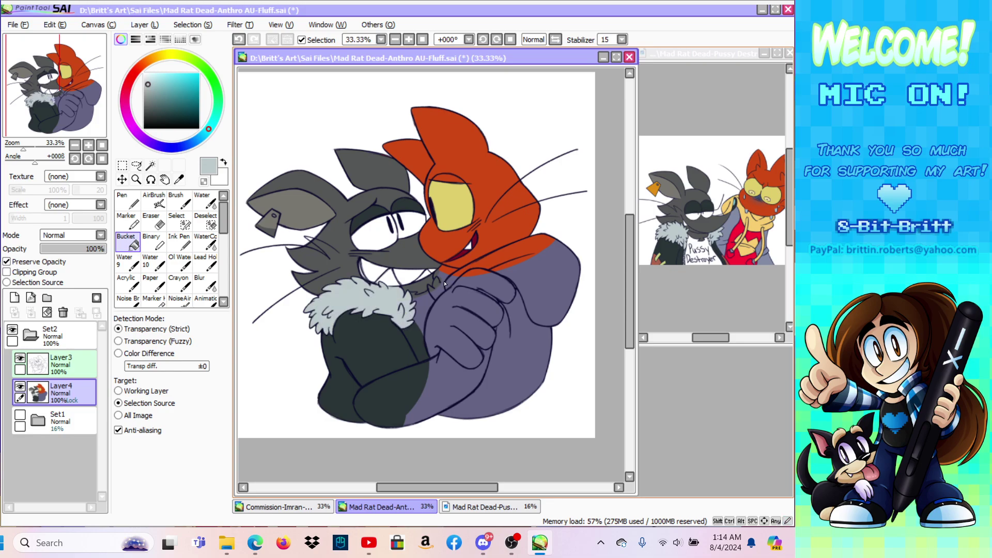
left_click(438, 279)
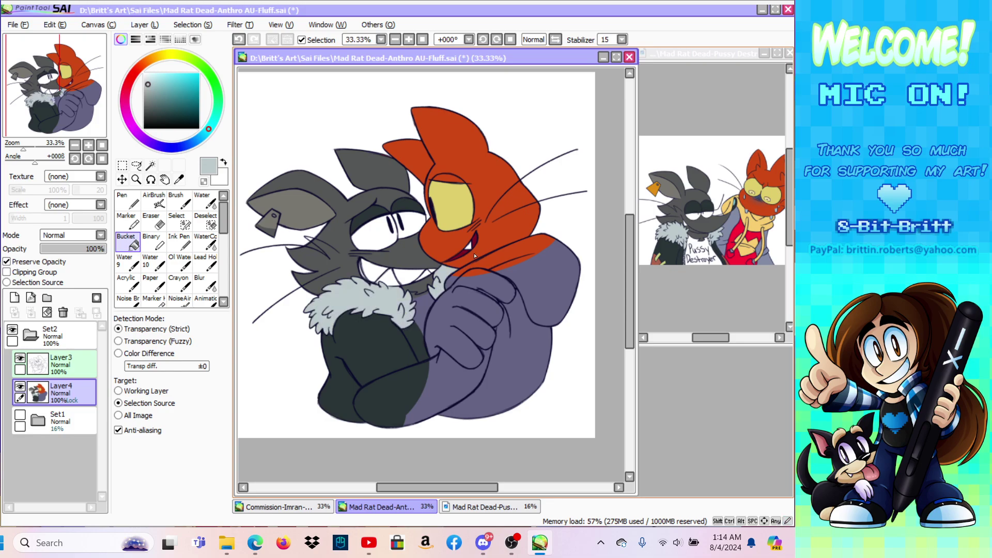
Step: Enlarge the view of the rat's fur collar to 75% and set the AirBrush size to 50
left_click(135, 179)
left_click(289, 336)
left_click(307, 346)
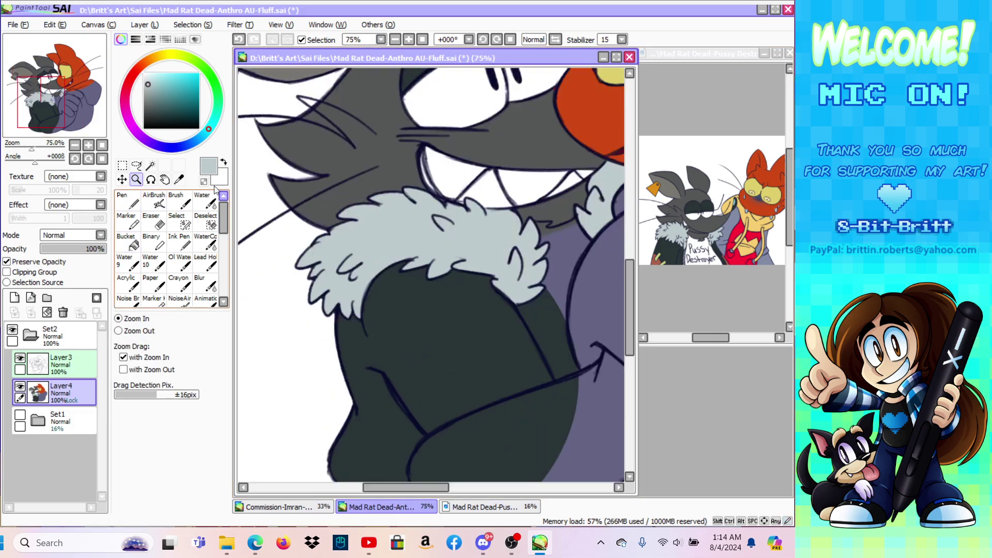
left_click(154, 200)
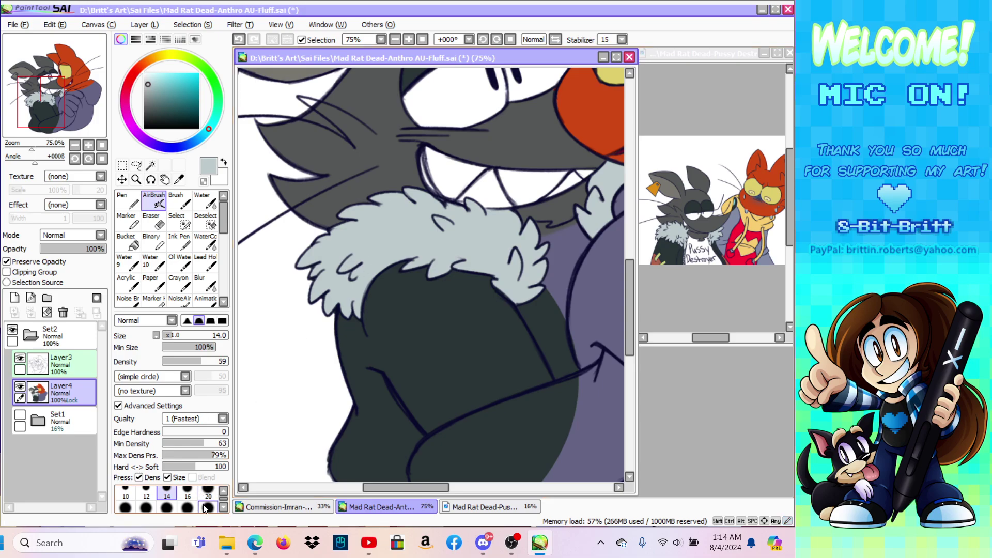
left_click(205, 508)
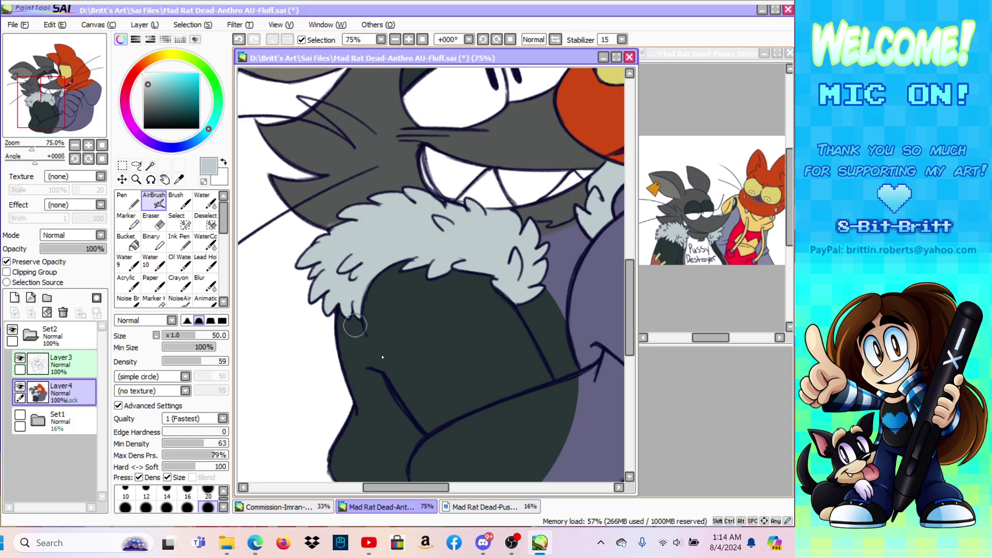
left_click_drag(435, 488, 458, 487)
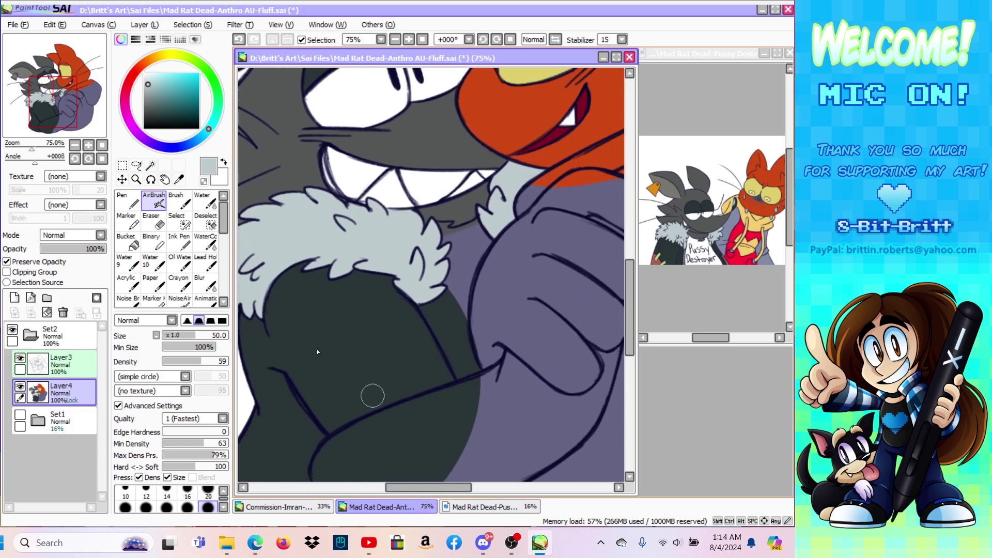
Step: Sample the orange of the ear tag in the reference image and bucket-fill the rat's open-jacket area and the hand
left_click(133, 243)
left_click(179, 180)
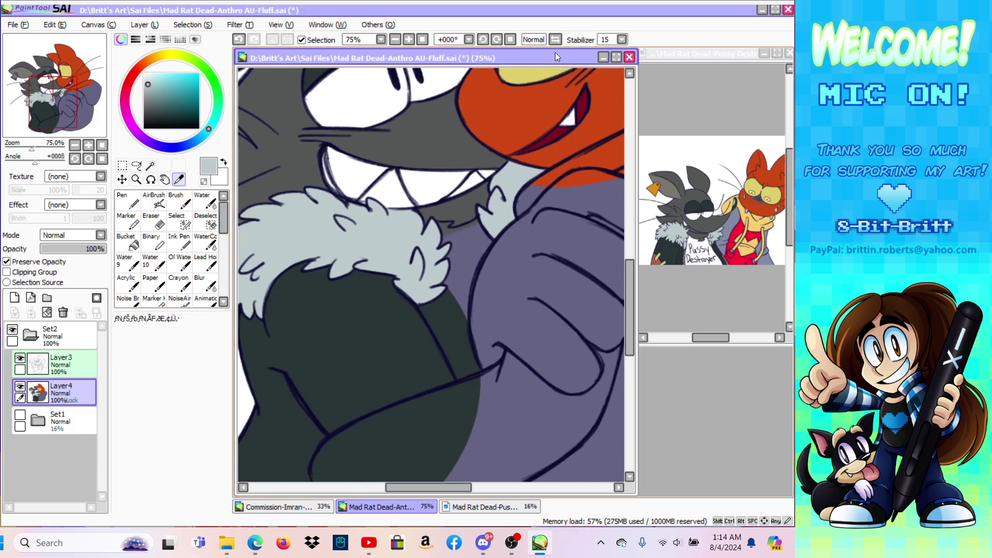
left_click(686, 54)
left_click(653, 190)
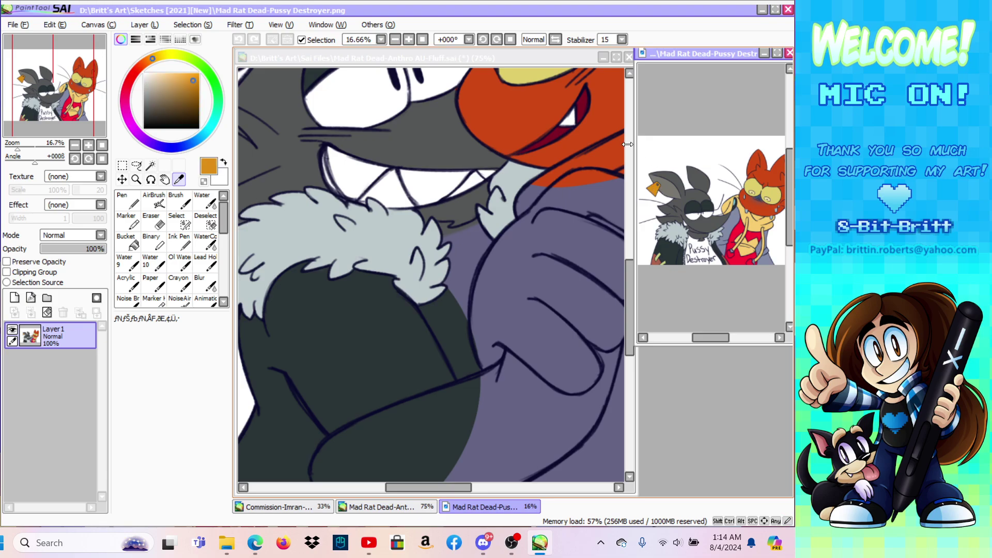
left_click(389, 56)
left_click(128, 242)
left_click(465, 255)
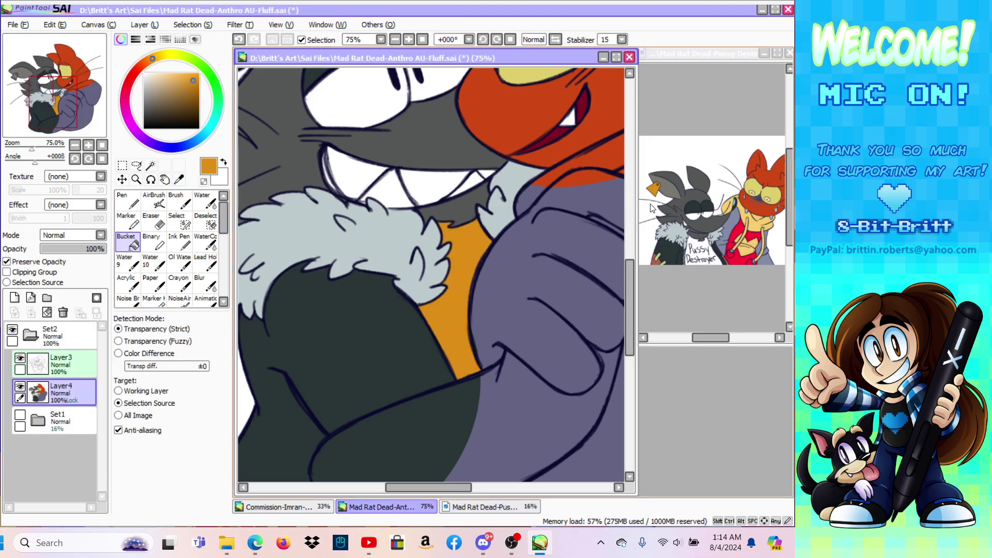
left_click(511, 315)
Step: Ready the Pen with the dark gray sampled from the rat's fur and save the drawing
mouse_move(631, 303)
left_mouse_down()
mouse_move(629, 278)
mouse_move(631, 311)
left_mouse_up()
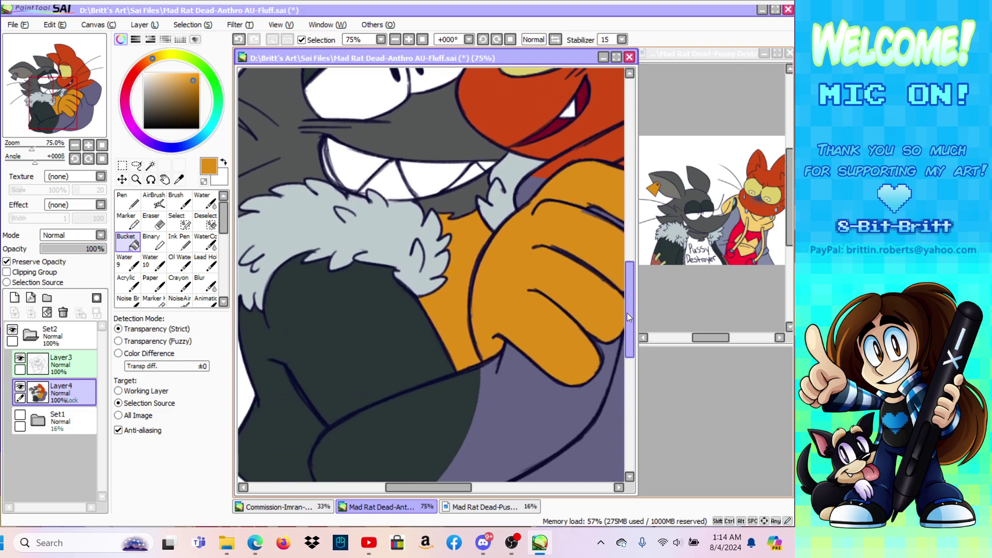
left_click_drag(425, 487, 445, 488)
left_click(128, 200)
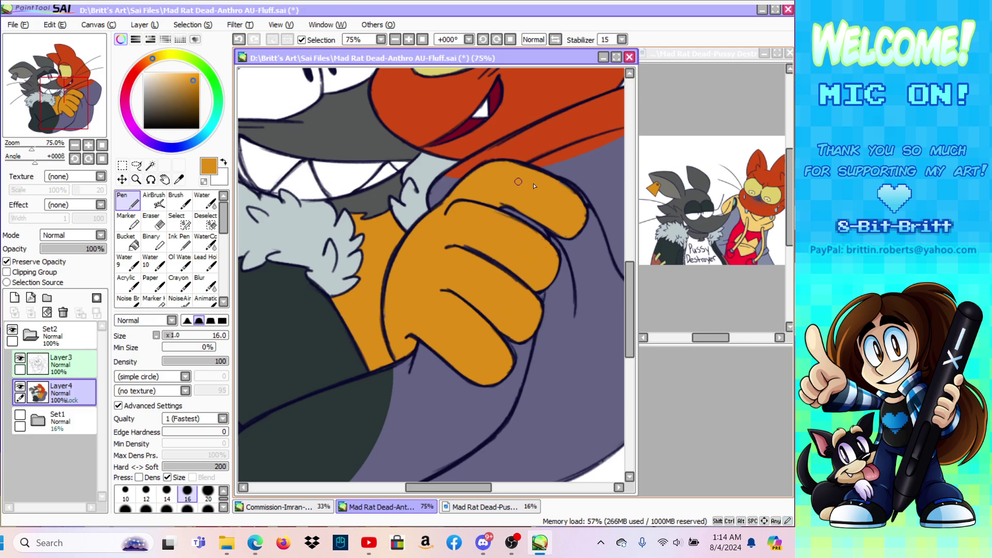
left_click_drag(485, 491, 451, 504)
left_click(179, 179)
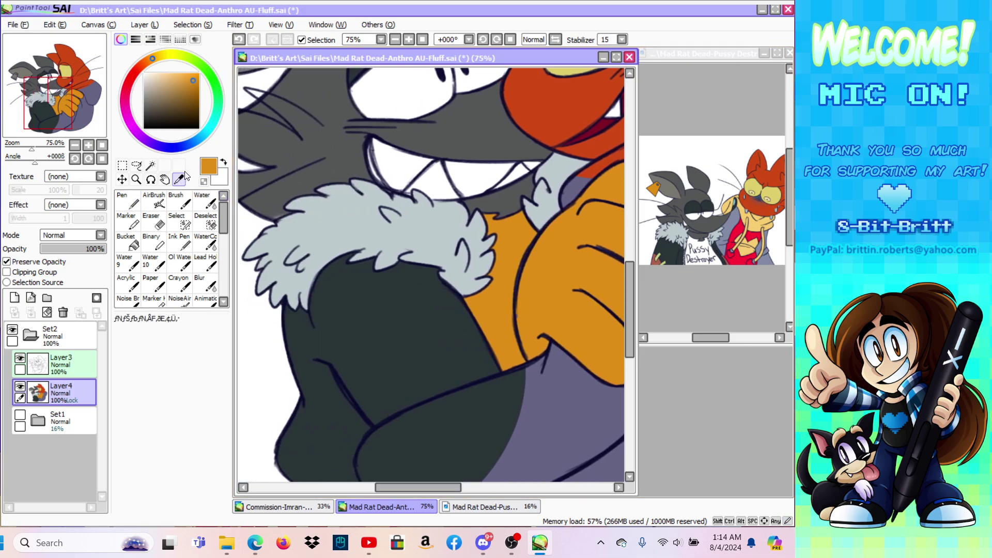
left_click(269, 196)
left_click(132, 201)
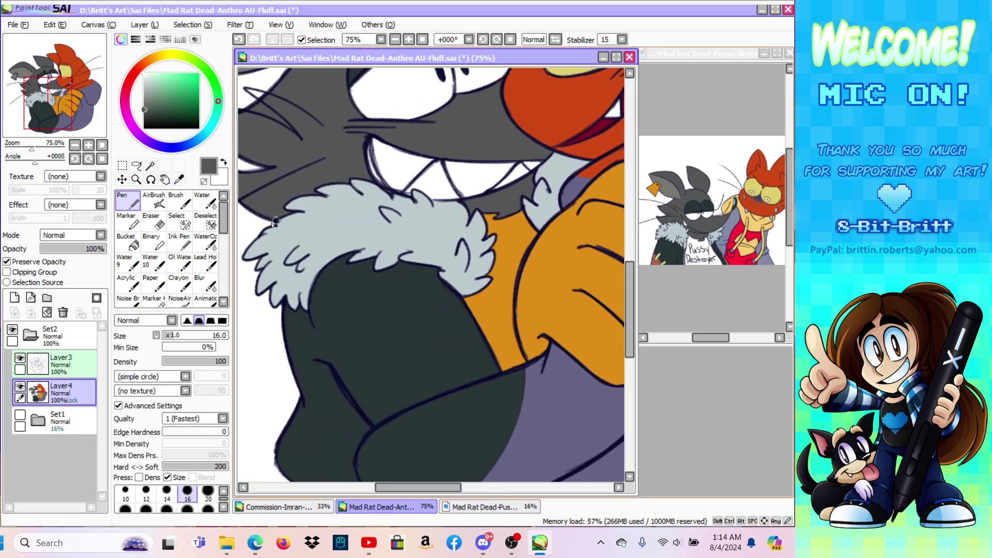
left_click(18, 24)
left_click(38, 103)
Step: Sample the orange from the hand and bucket-fill the rat's ear tag with it
left_click_drag(433, 491, 413, 490)
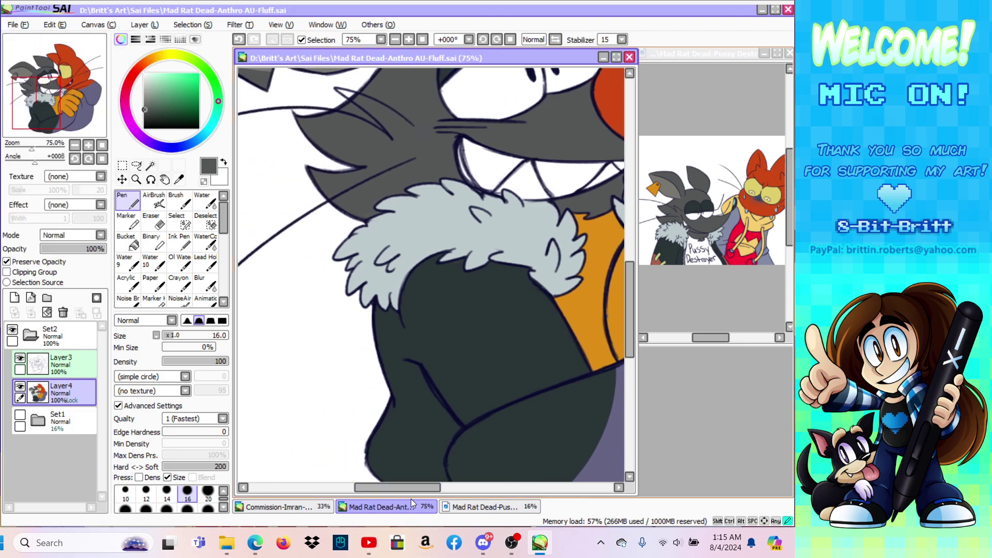
left_click(127, 241)
left_click(179, 180)
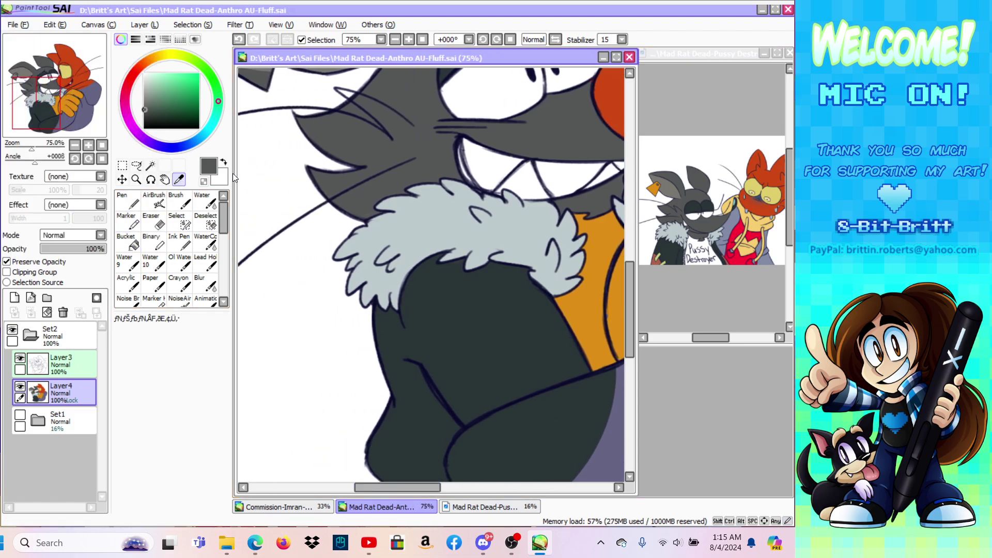
left_click(621, 253, "alt")
left_click(261, 83)
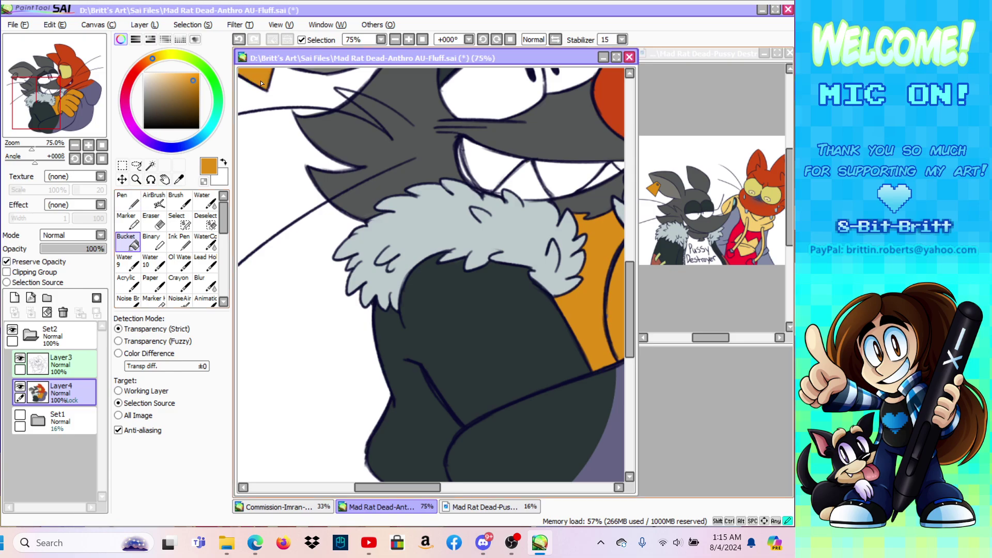
scroll(625, 274, "up", 5)
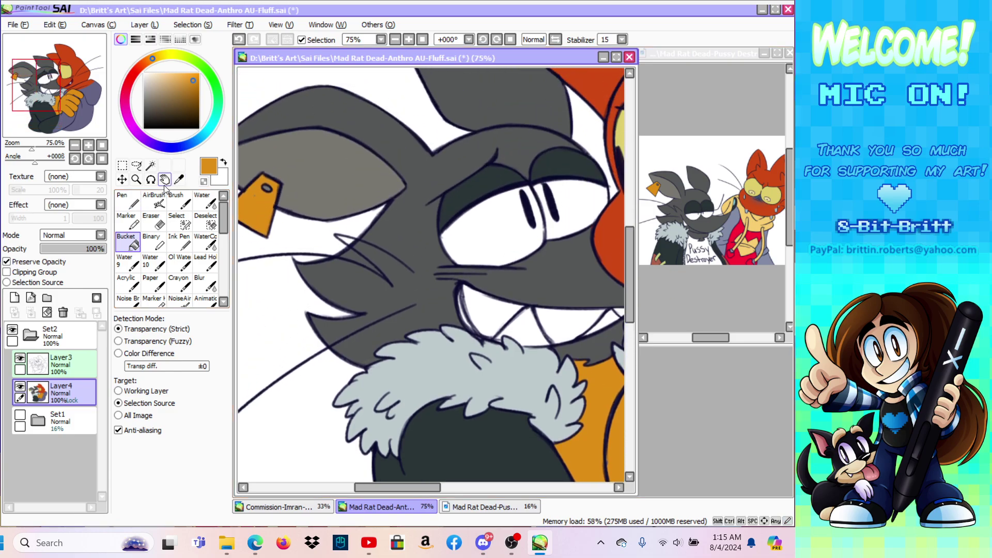
key("n")
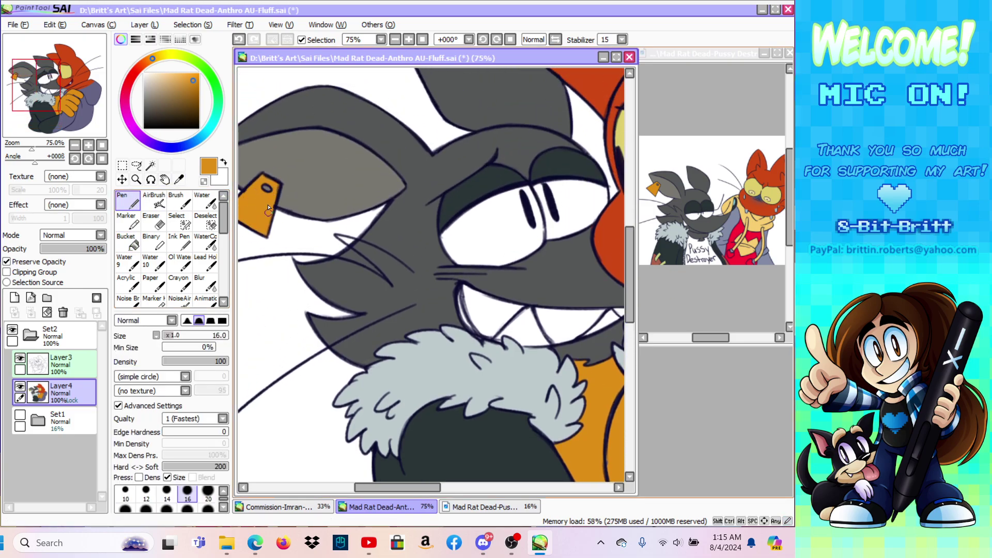
Step: Sample the red clothing color from the reference image and bucket-fill the hugging character's sleeve and torso
left_click(136, 179)
left_click(129, 330)
left_click(334, 247)
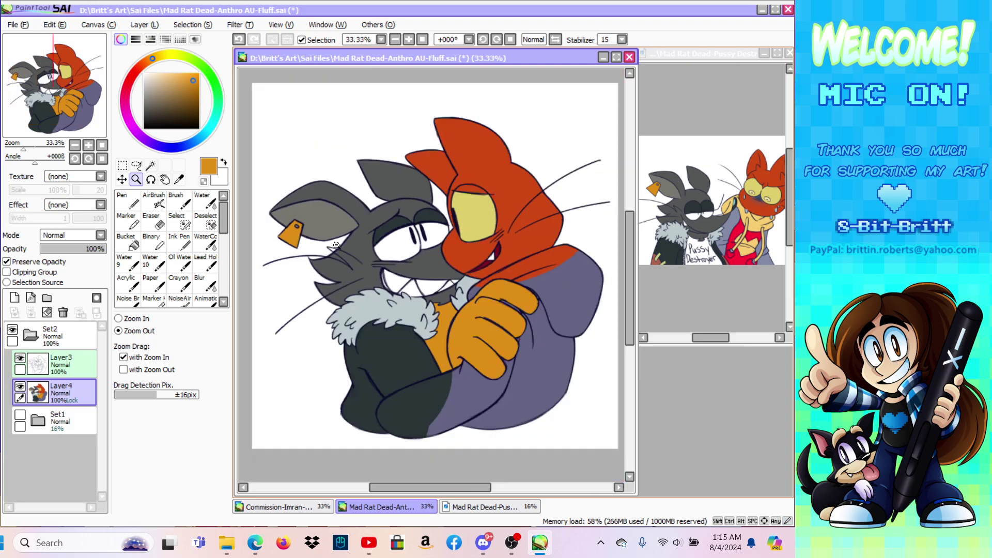
left_click(690, 57)
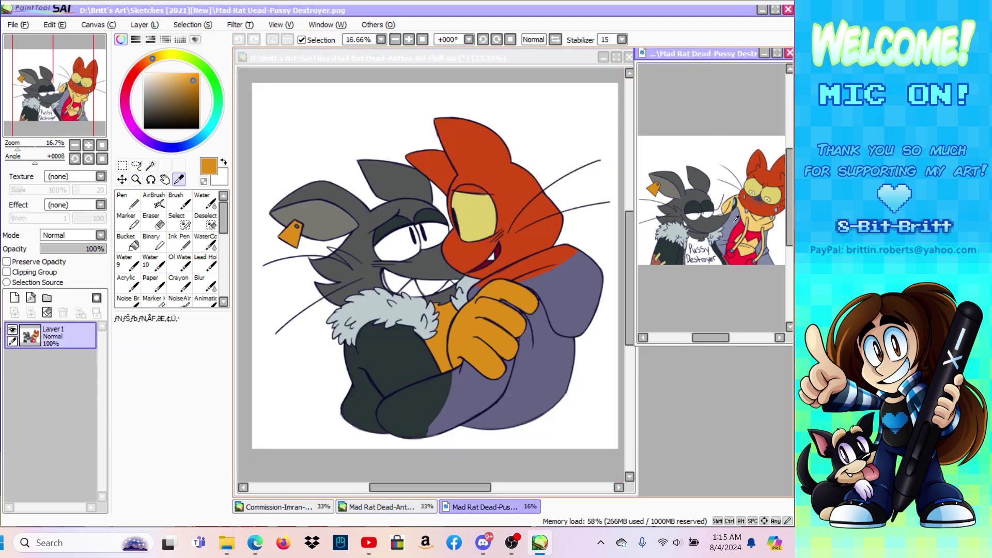
left_click(742, 230)
left_click(410, 57)
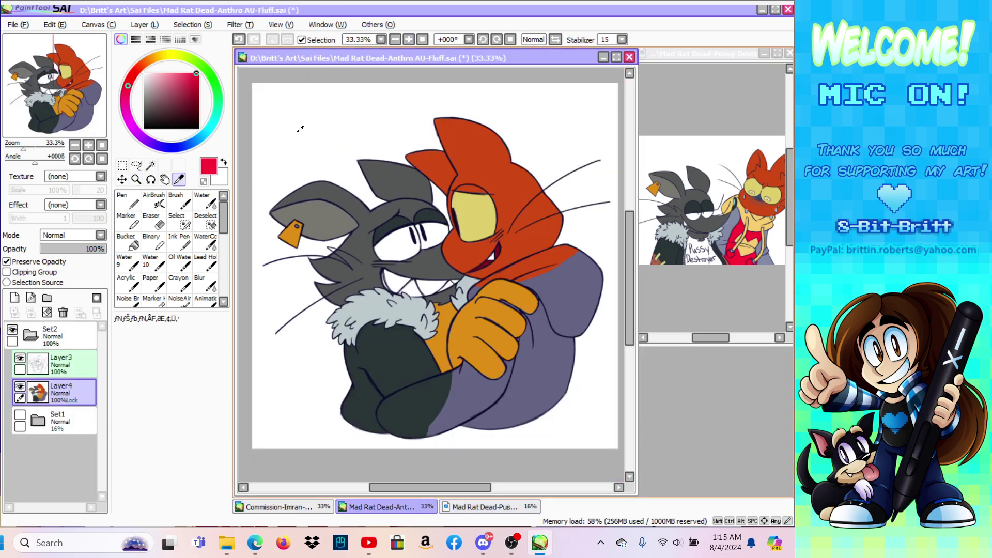
left_click(128, 244)
left_click(463, 403)
left_click(557, 362)
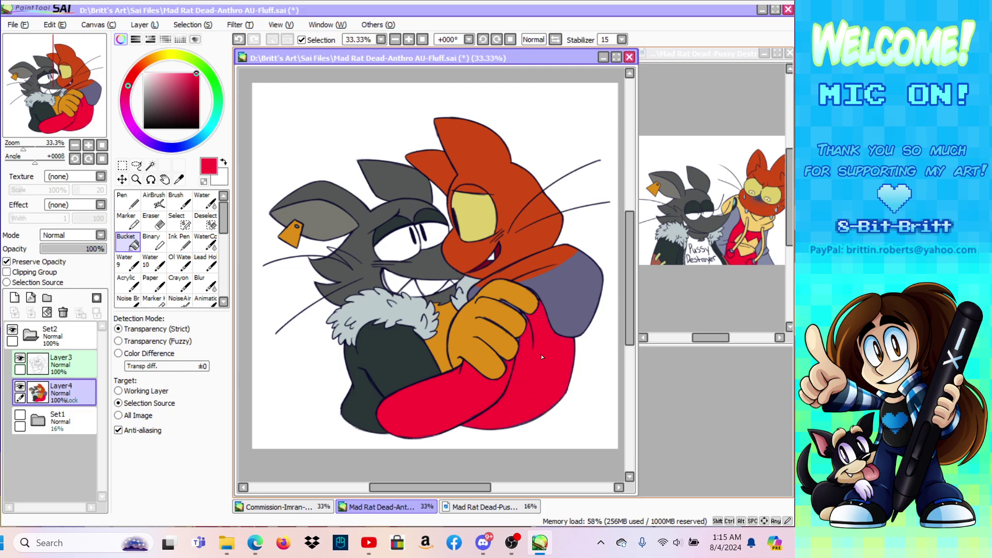
Step: Touch up the red around the hand's fingers with the size 16 Pen and undo the last stroke
left_click(136, 179)
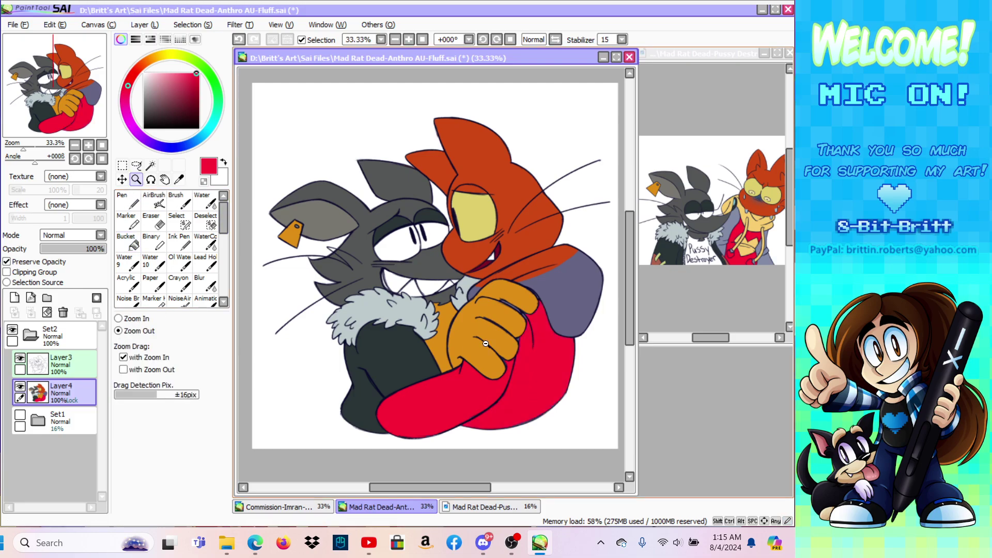
left_click(540, 436)
left_click(143, 318)
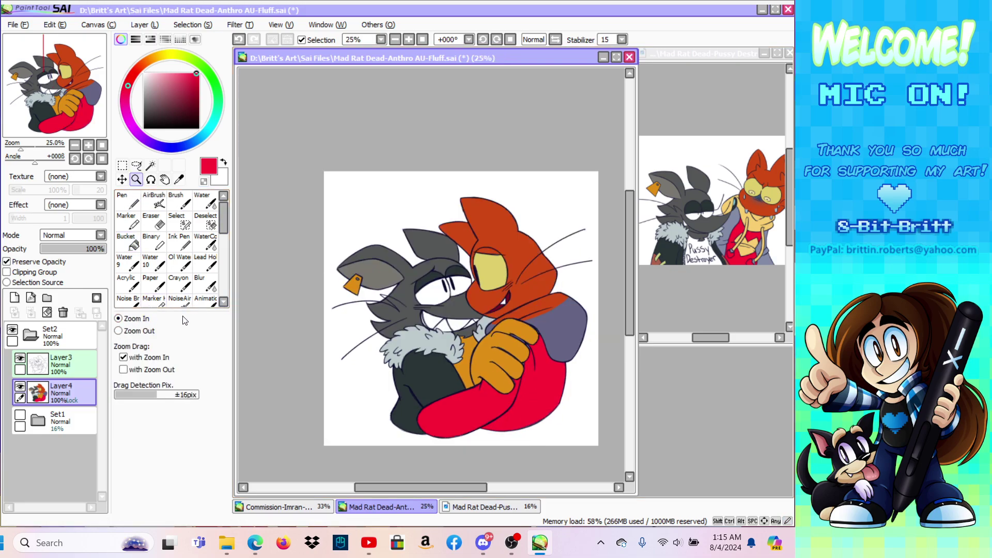
left_click(570, 398)
left_click(545, 417)
key("n")
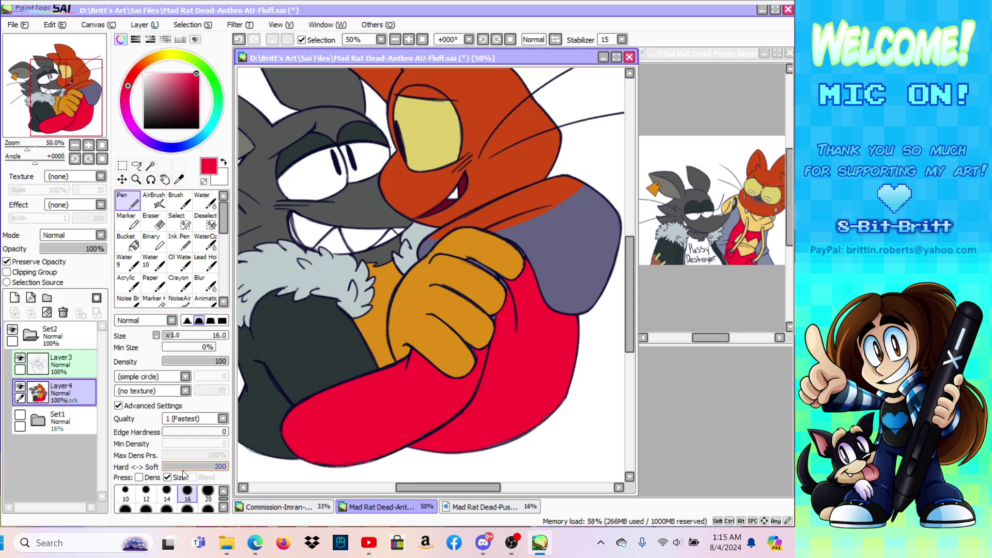
left_click_drag(470, 259, 505, 283)
left_click_drag(502, 317, 496, 317)
mouse_move(527, 261)
left_mouse_down()
mouse_move(506, 241)
mouse_move(526, 256)
left_mouse_up()
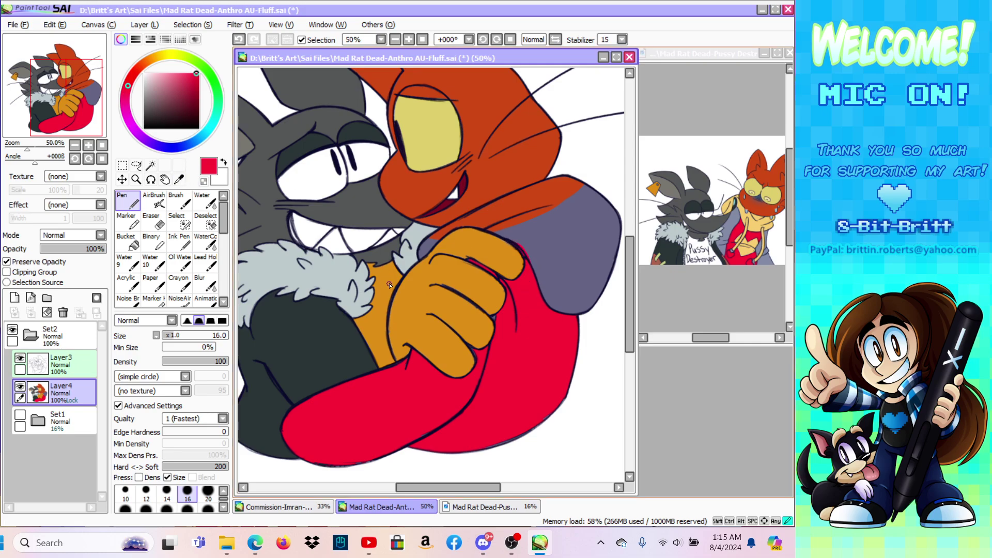
key("ctrl+z")
Step: Sample the orange from the rat's open-jacket area and touch up the finger edges with the Pen at size 20
left_click(178, 182)
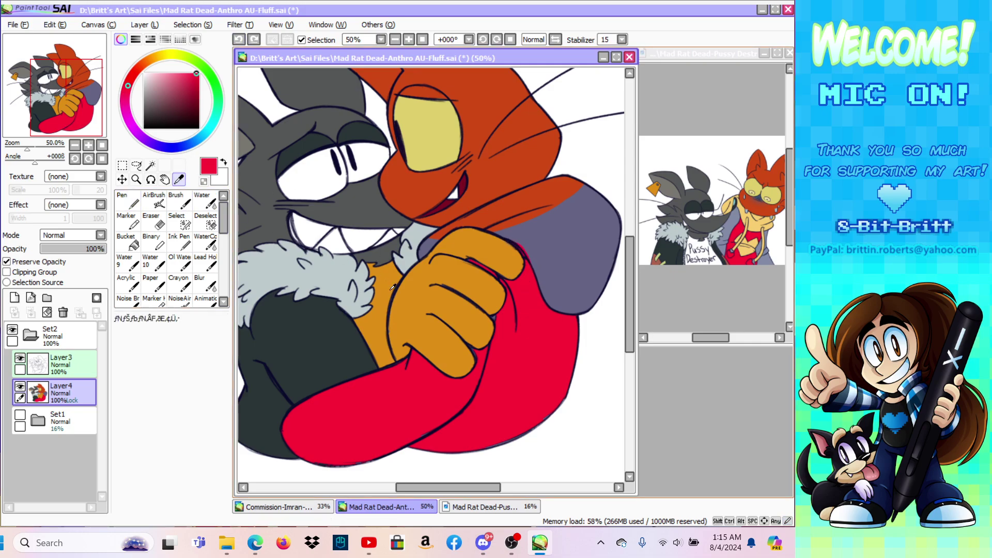
left_click(389, 289)
left_click(130, 202)
left_click(207, 492)
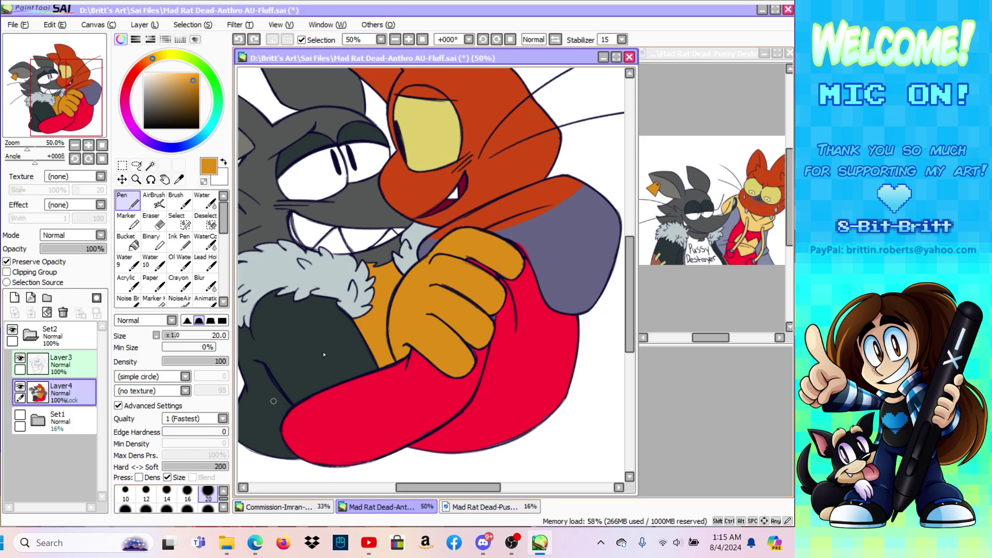
mouse_move(500, 243)
left_mouse_down()
mouse_move(520, 263)
mouse_move(518, 253)
mouse_move(505, 274)
left_mouse_up()
left_click_drag(487, 298, 485, 300)
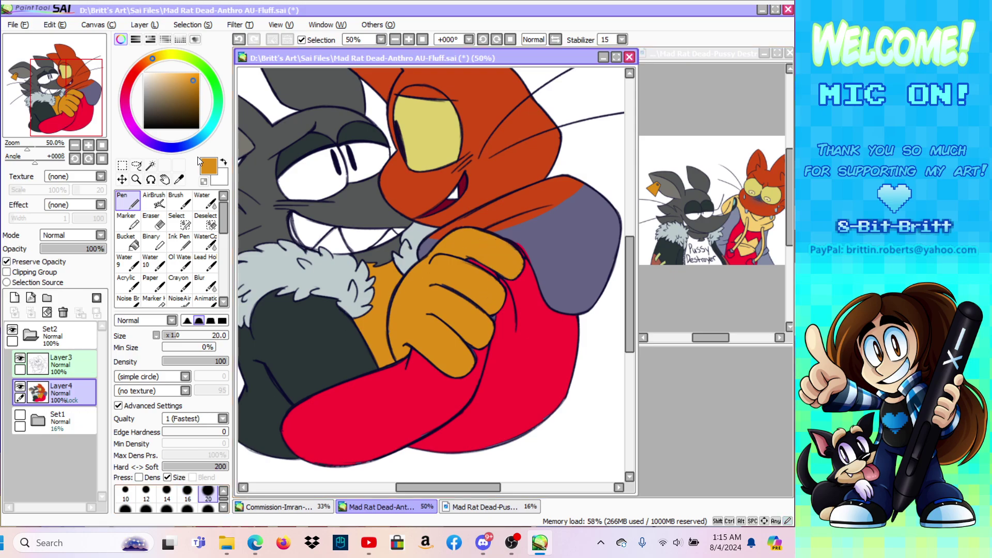
left_click_drag(484, 333, 486, 337)
Step: Sample the gray-blue sleeve color from the reference image and bucket-fill the hugging character's sleeve with it
left_click(178, 179)
left_click(691, 55)
left_click(730, 226)
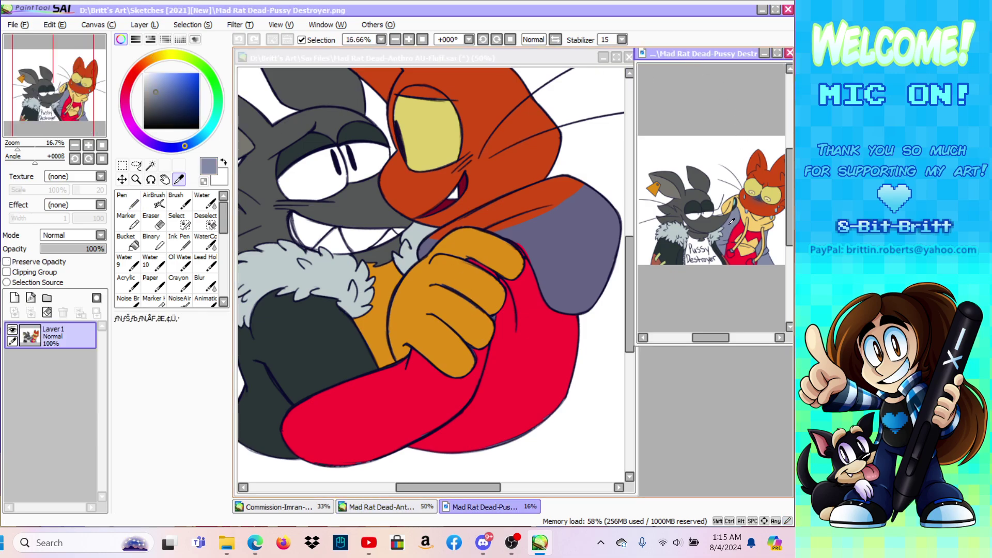
left_click(403, 57)
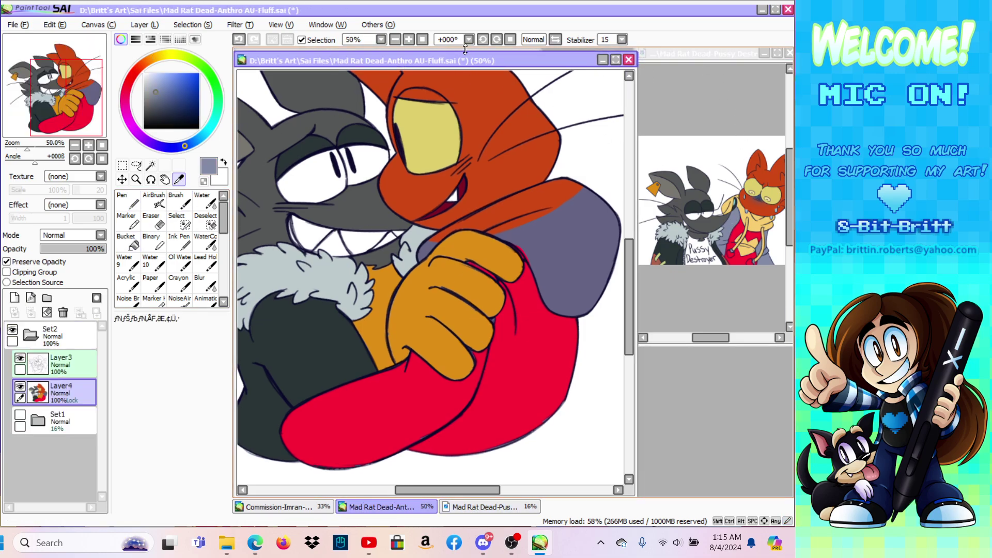
left_click(128, 241)
left_click(362, 418)
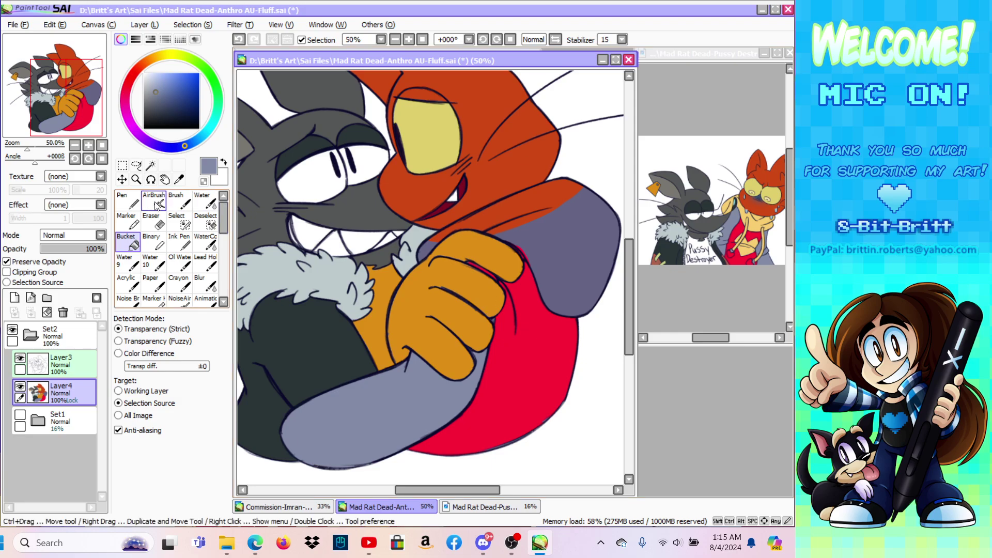
Step: Paint the gap between the upper fingers gray-blue with the size 20 Pen and check it in the mirrored view
left_click(127, 201)
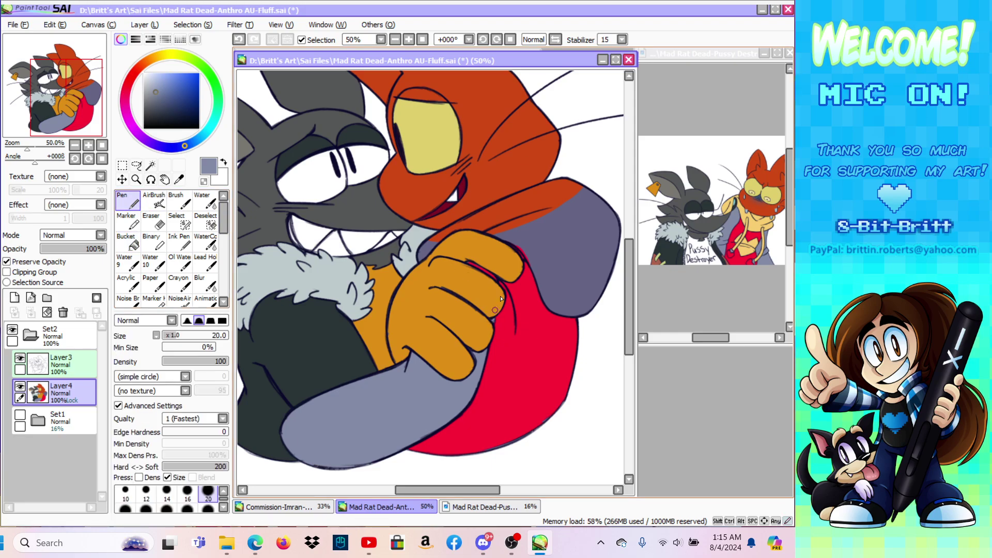
key("h")
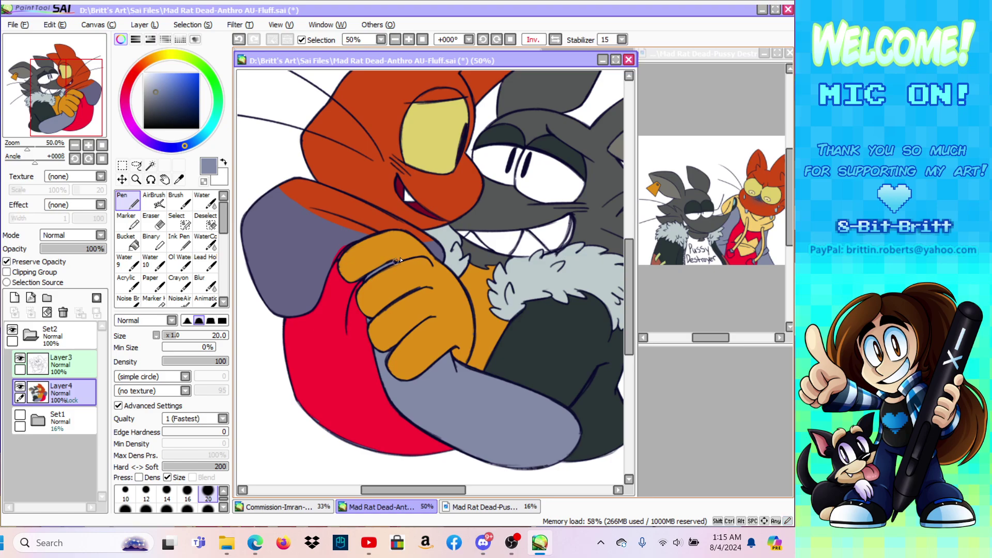
key("h")
Step: Sample the pale yellow hood color from the reference image, bucket-fill the red character's hood, and ready the Pen
key("alt")
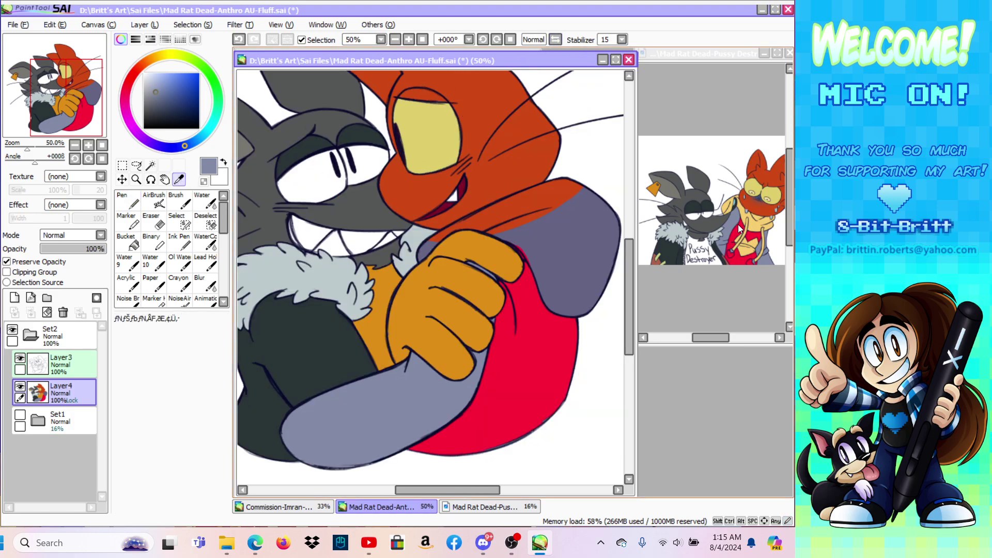
left_click(739, 229)
left_click(733, 204)
left_click(409, 63)
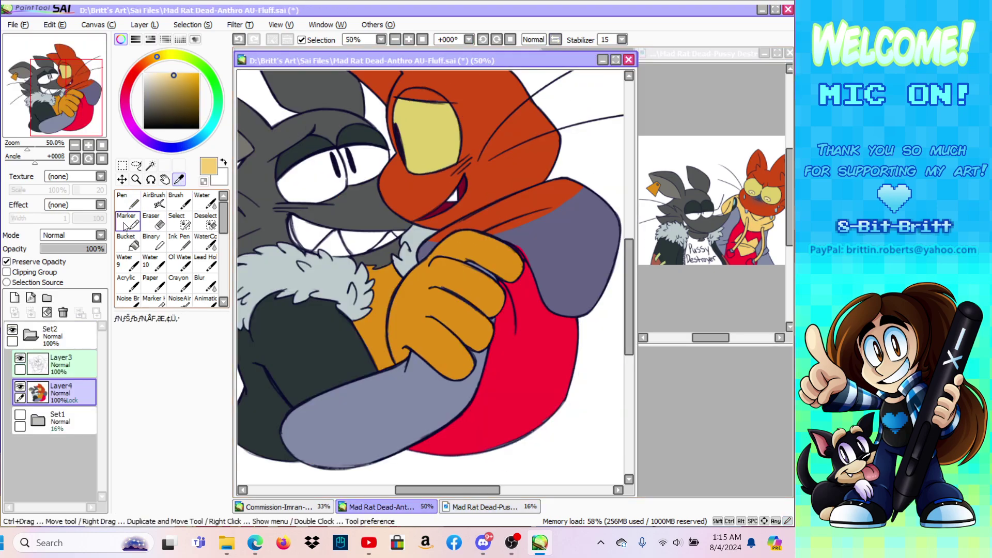
left_click(126, 241)
left_click(559, 229)
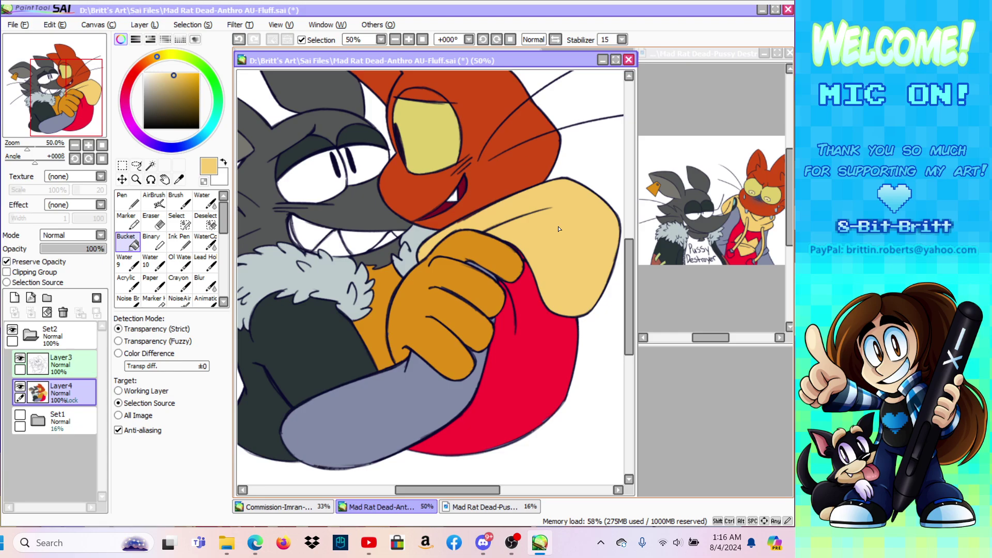
left_click(127, 200)
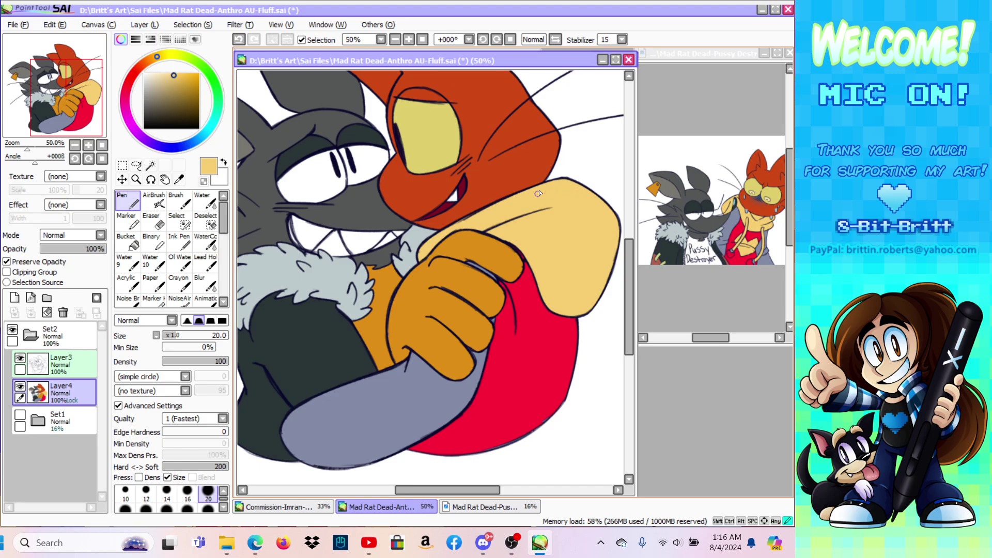
Step: View the whole drawing at 33.33% and save it
left_click(136, 179)
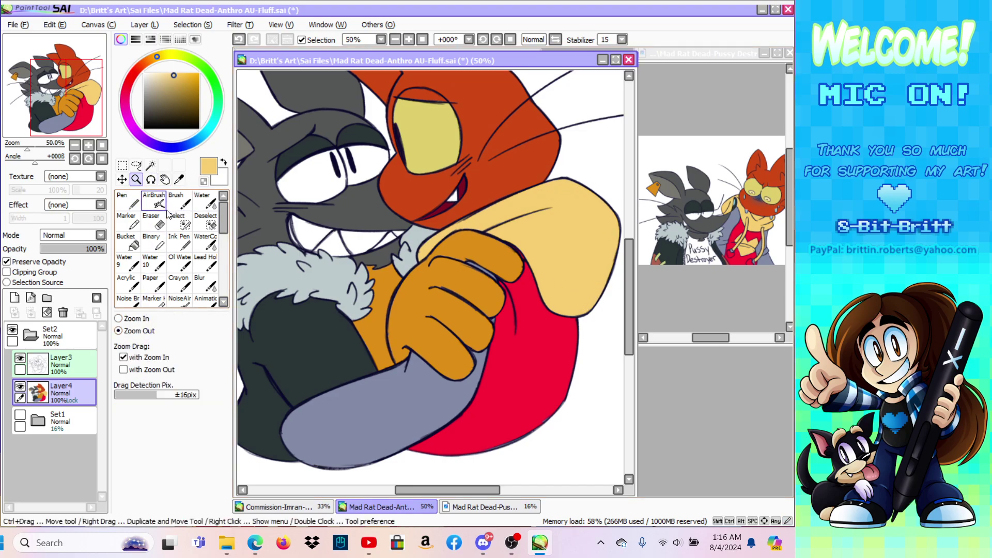
left_click(126, 199)
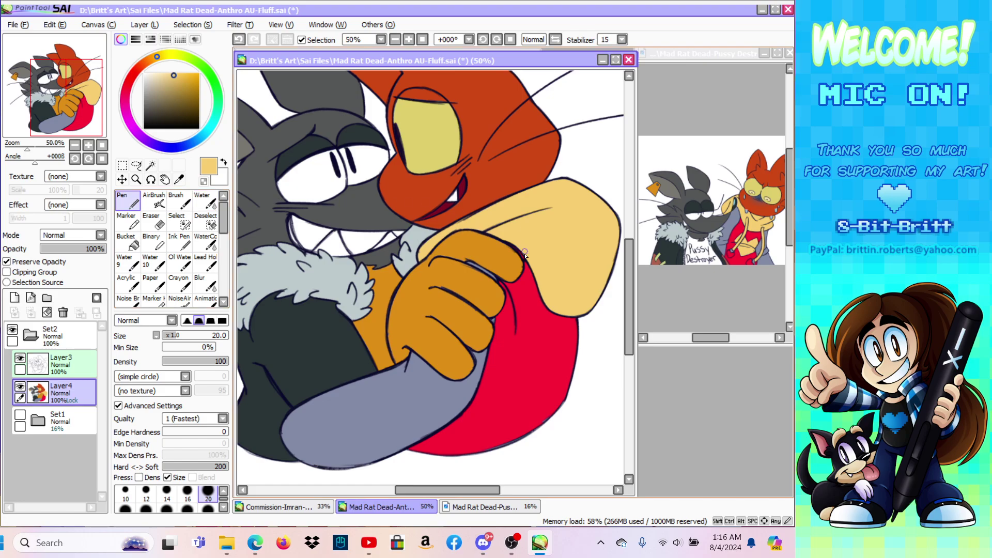
left_click(136, 180)
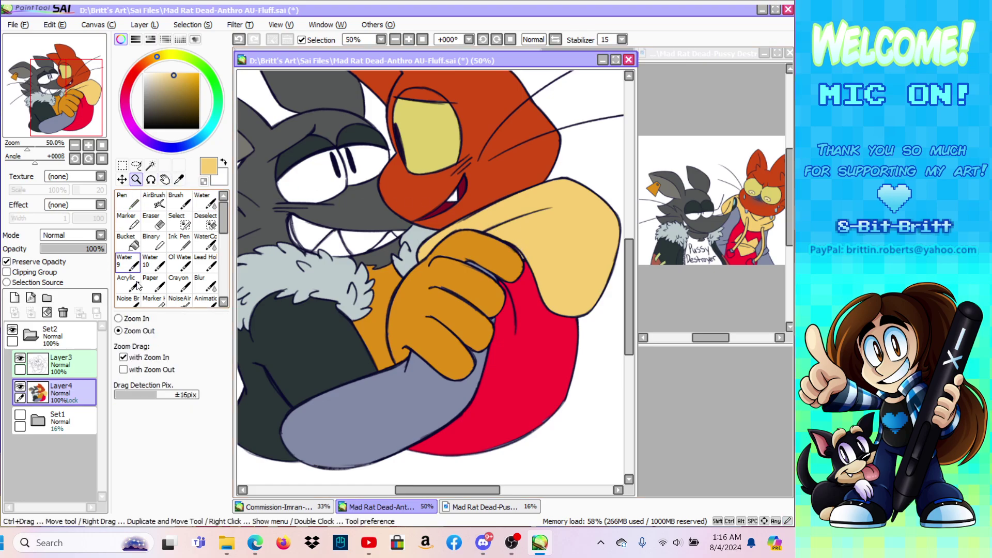
left_click(514, 345)
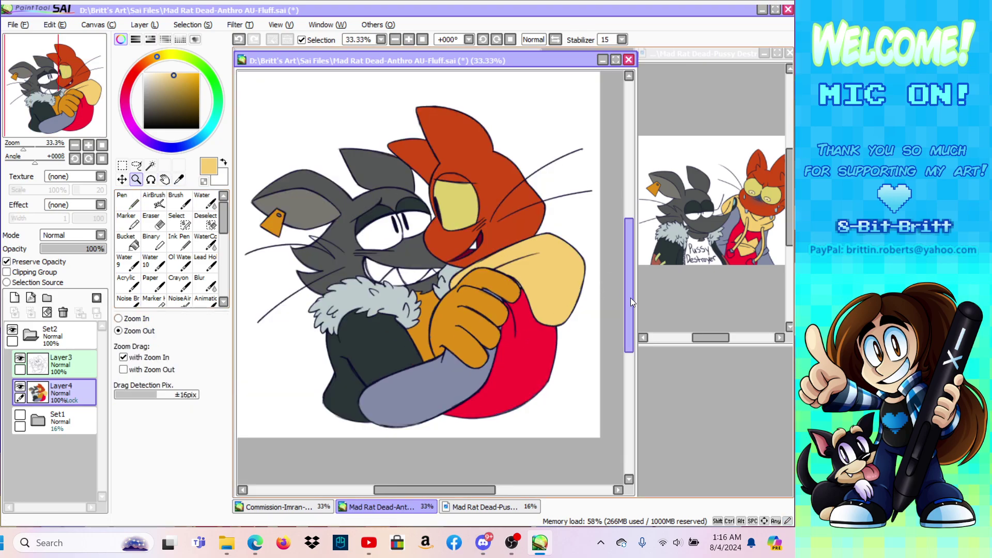
left_click_drag(630, 297, 630, 290)
left_click_drag(470, 486, 465, 488)
left_click(18, 24)
left_click(33, 102)
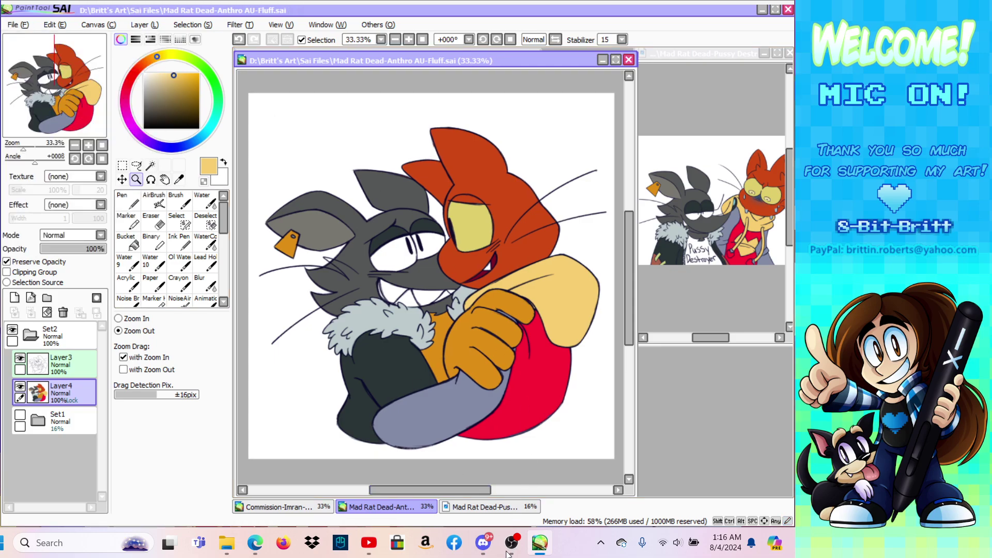
Step: Open the reference image Mad Rat Dead-Face Squish.png and check the stream in OBS Studio
left_click(511, 543)
left_click(519, 410)
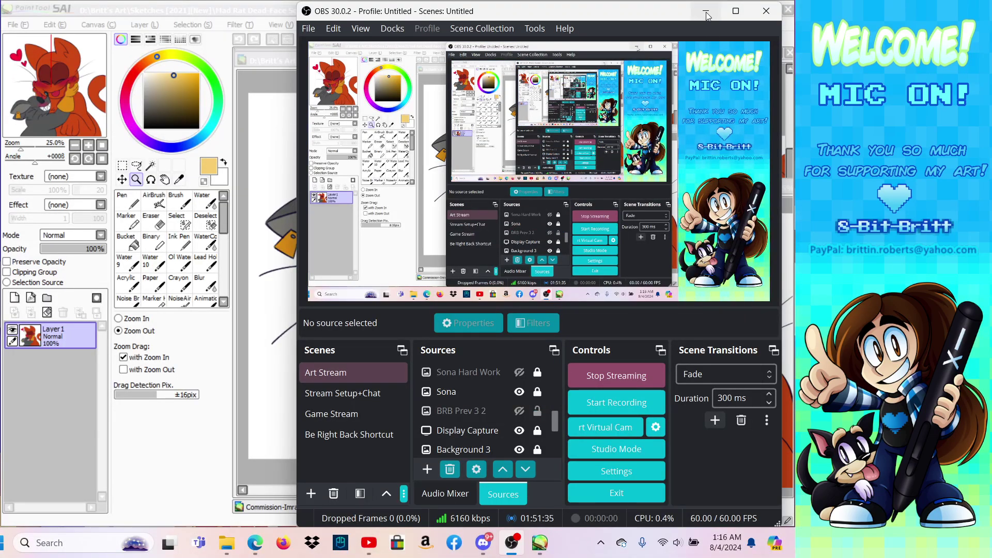
left_click(715, 10)
Step: Sample the dark red from the closed eyelids in the Face Squish reference and bucket-fill the red character's eyelid
left_click(179, 180)
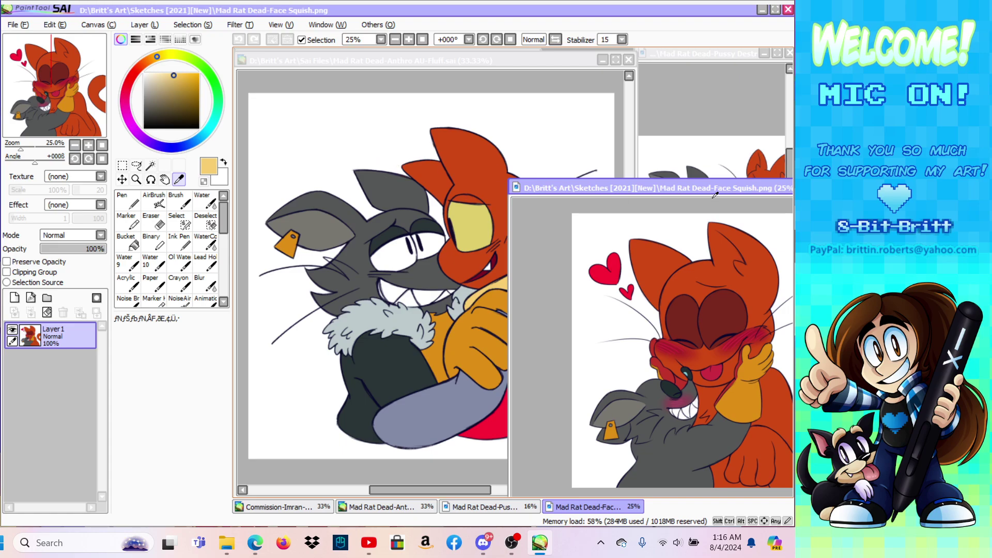
left_click(722, 306)
left_click(363, 61)
left_click(128, 240)
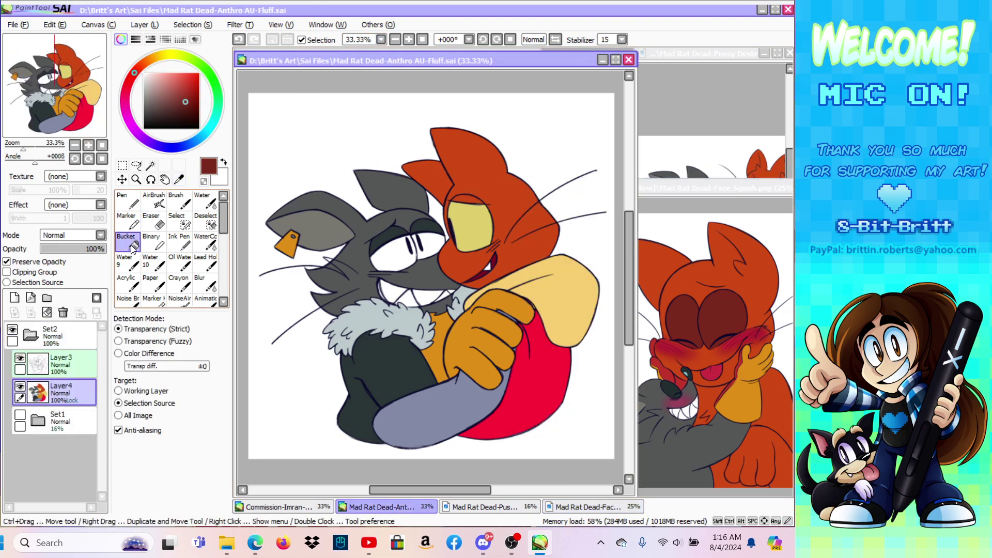
left_click(467, 203)
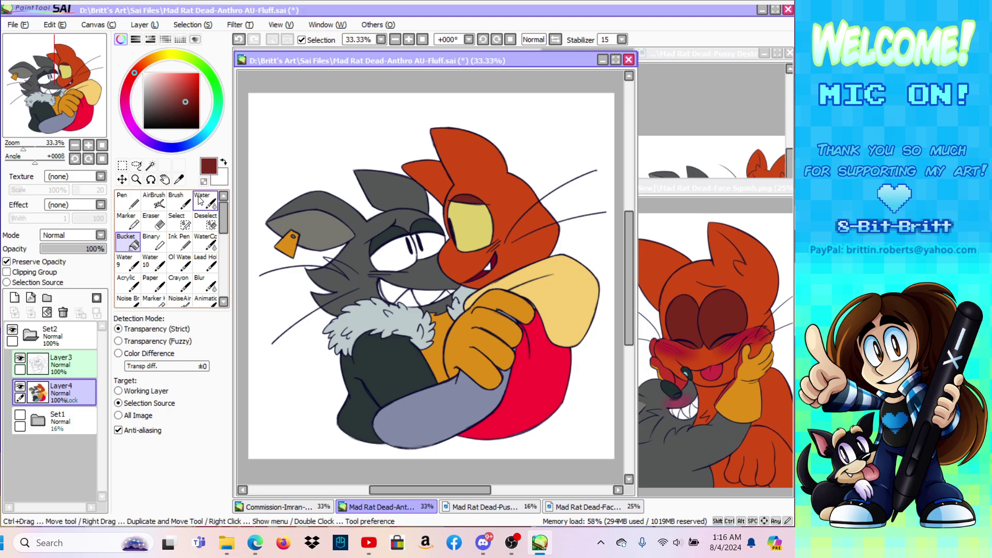
Step: Sample the medium red from the Face Squish reference and bucket-fill the rat's open-jacket area with it
left_click(136, 179)
left_click(140, 320)
left_click(499, 345)
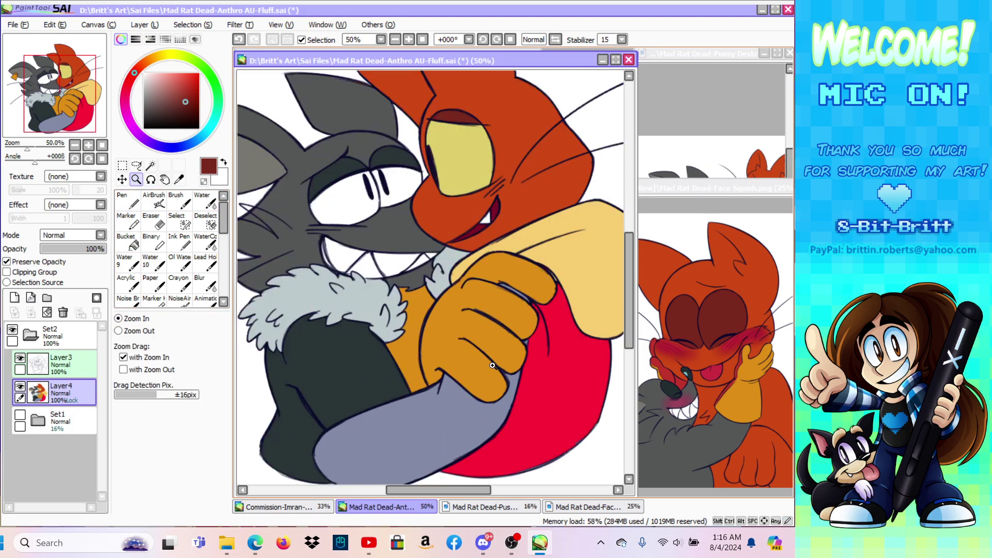
left_click(164, 180)
left_click(179, 180)
left_click(672, 56)
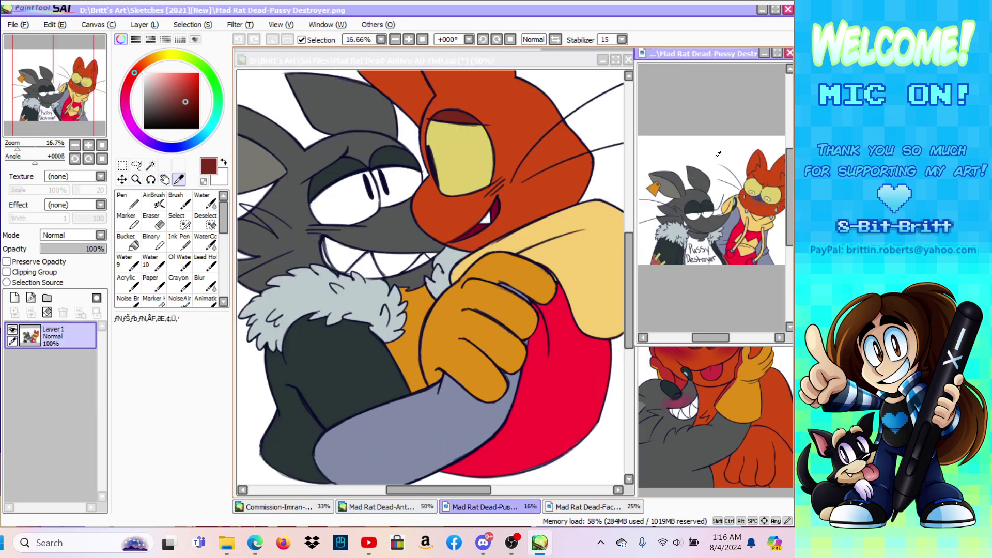
left_click(707, 498)
left_click(670, 370)
left_click(384, 58)
key("g")
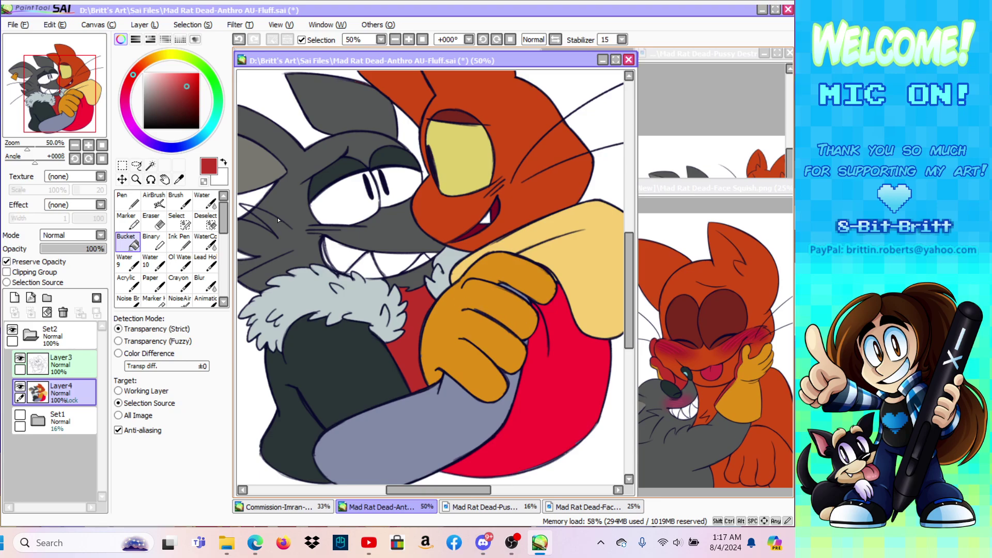
Step: Sample the crimson blush color from the Face Squish reference and add a new layer above the flat colors
left_click(179, 180)
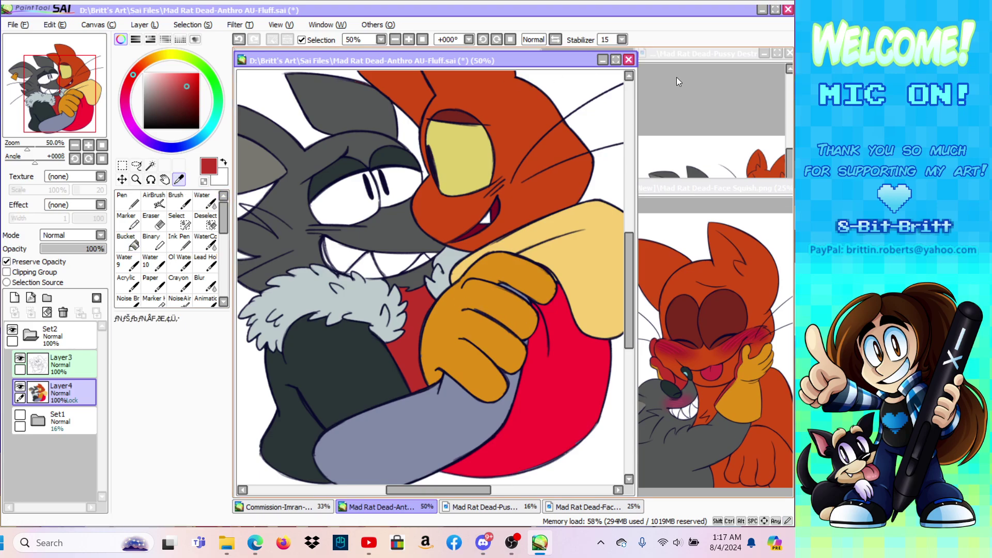
left_click(694, 228)
left_click(734, 341)
left_click(409, 67)
left_click(144, 24)
left_click(155, 38)
Step: Paint a blush across the red character's cheek with the AirBrush at size 120 and blend it with the Water brush
left_click(154, 199)
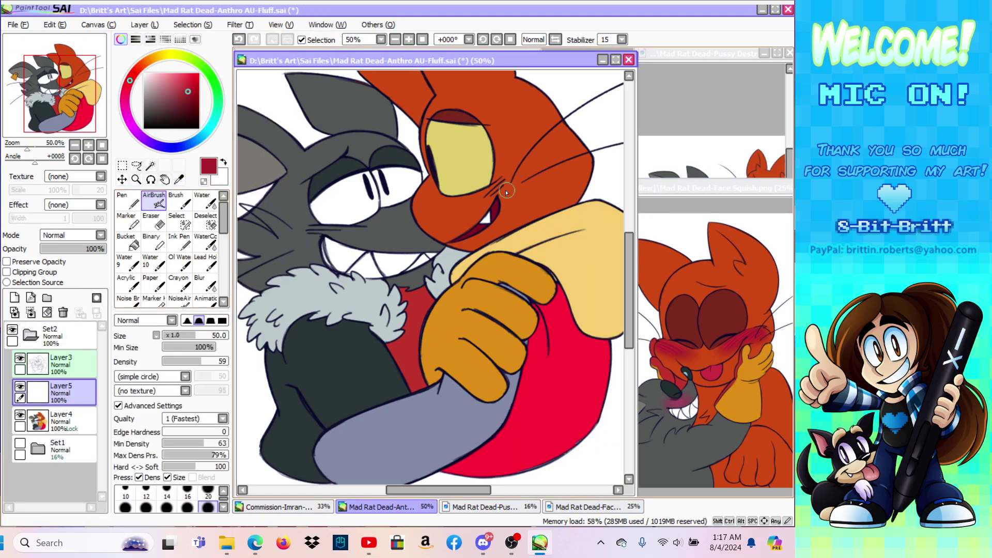
left_click(223, 508)
left_click(208, 508)
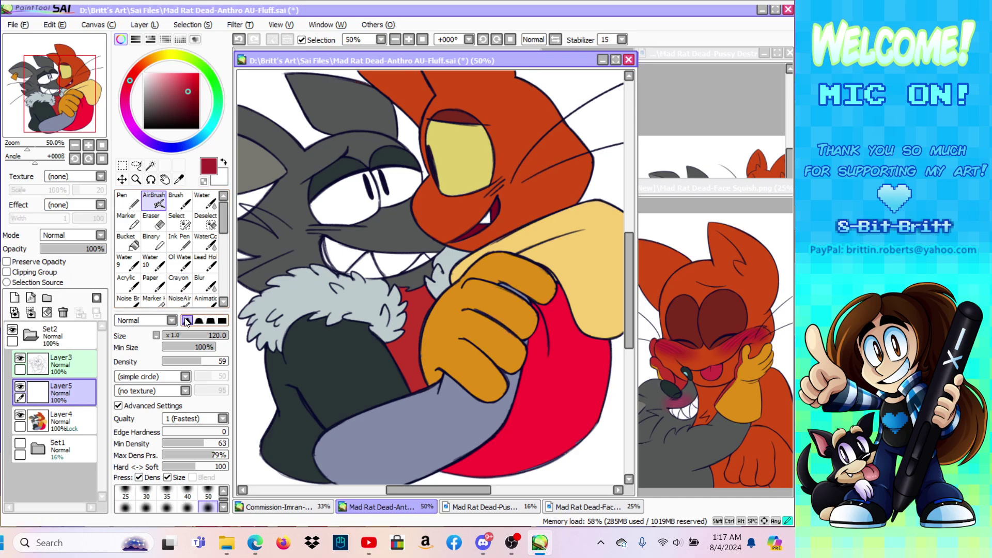
mouse_move(480, 205)
left_mouse_down()
mouse_move(522, 182)
mouse_move(467, 208)
mouse_move(526, 175)
mouse_move(473, 206)
mouse_move(521, 174)
mouse_move(478, 190)
mouse_move(487, 213)
mouse_move(459, 202)
mouse_move(514, 167)
mouse_move(514, 206)
mouse_move(497, 176)
left_mouse_up()
left_click(205, 200)
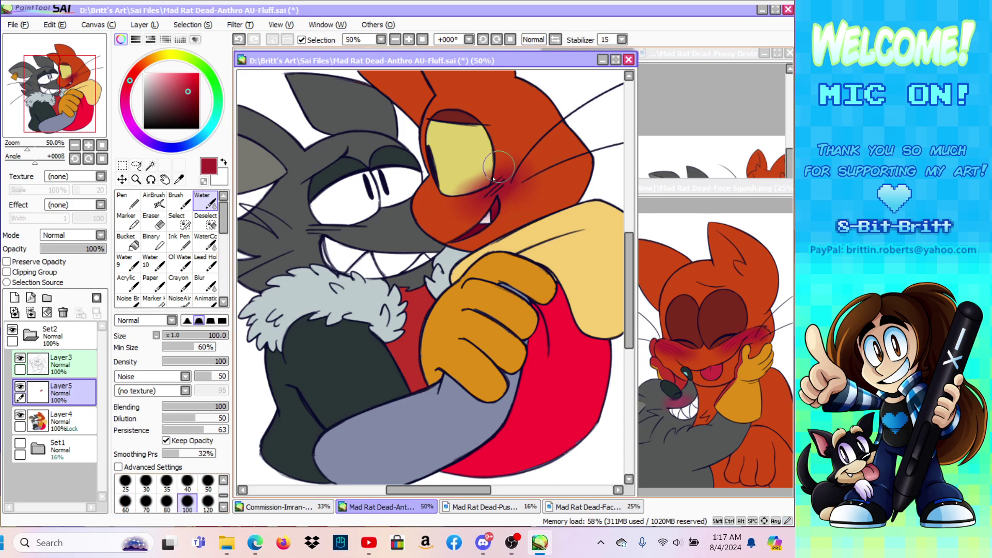
Step: Clear the blush from the red character's eye and mouth using the Bucket and size 20 Pen with transparent color
left_click(128, 241)
left_click(203, 181)
left_click(474, 176)
left_click(489, 218)
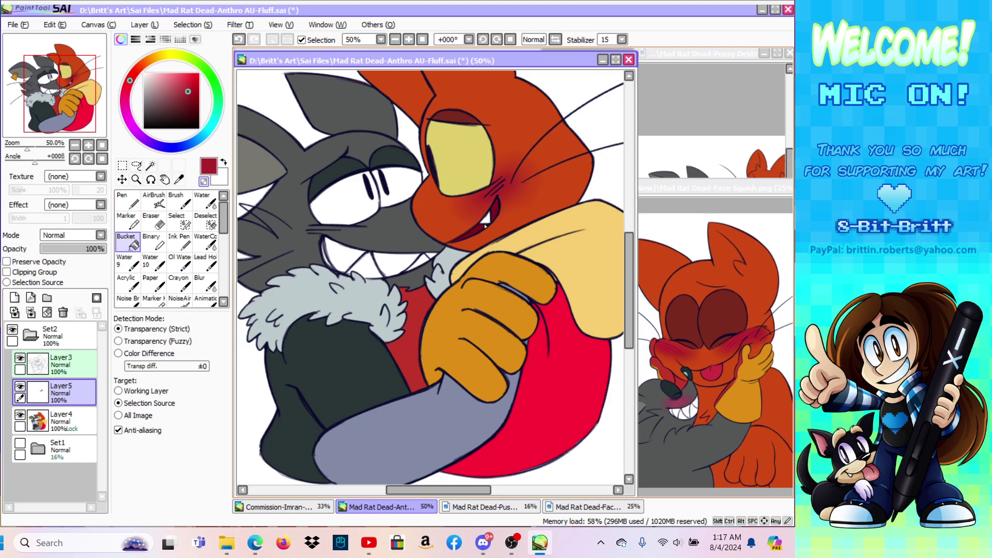
key("n")
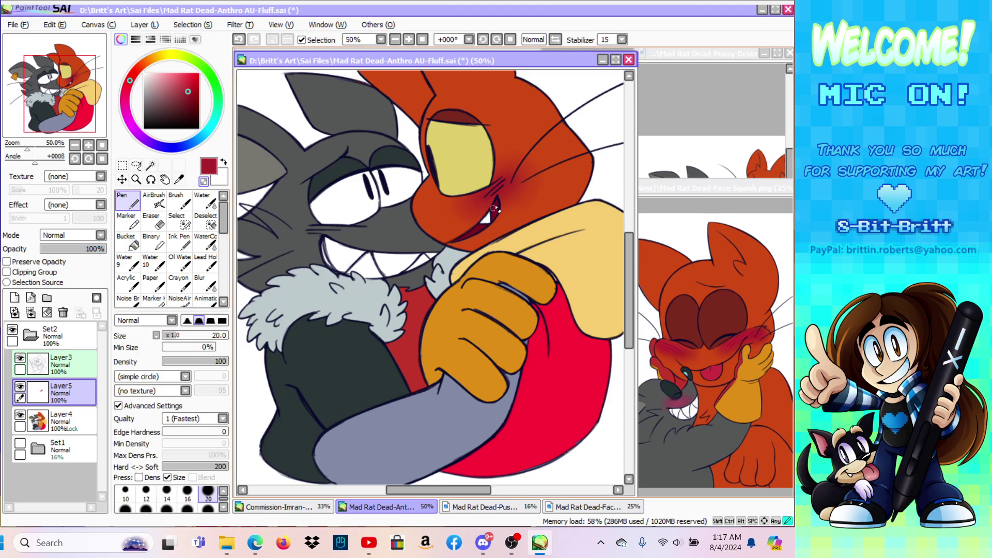
left_click_drag(497, 206, 493, 215)
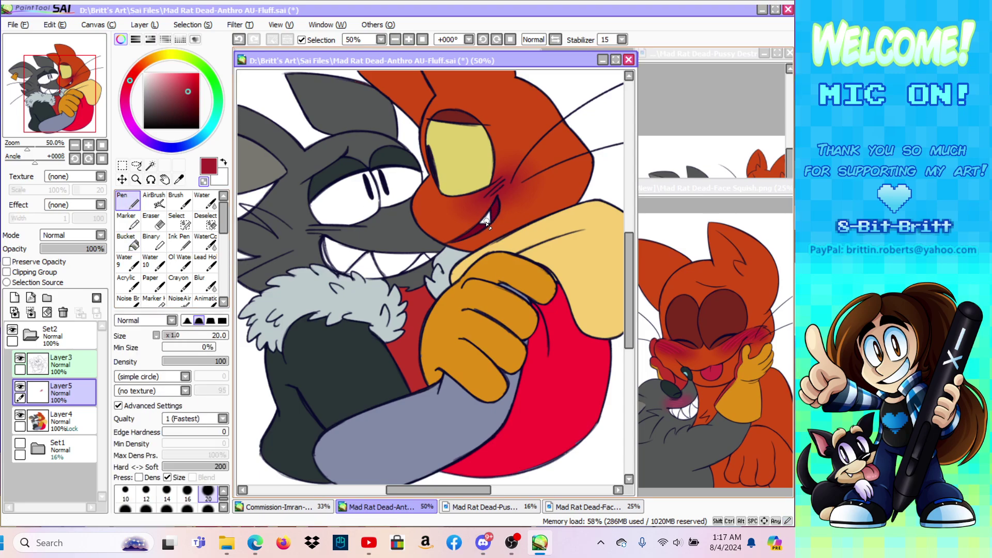
Step: Sample the muted pink blush color from the rat's snout in the Face Squish reference
left_click(179, 179)
left_click(675, 190)
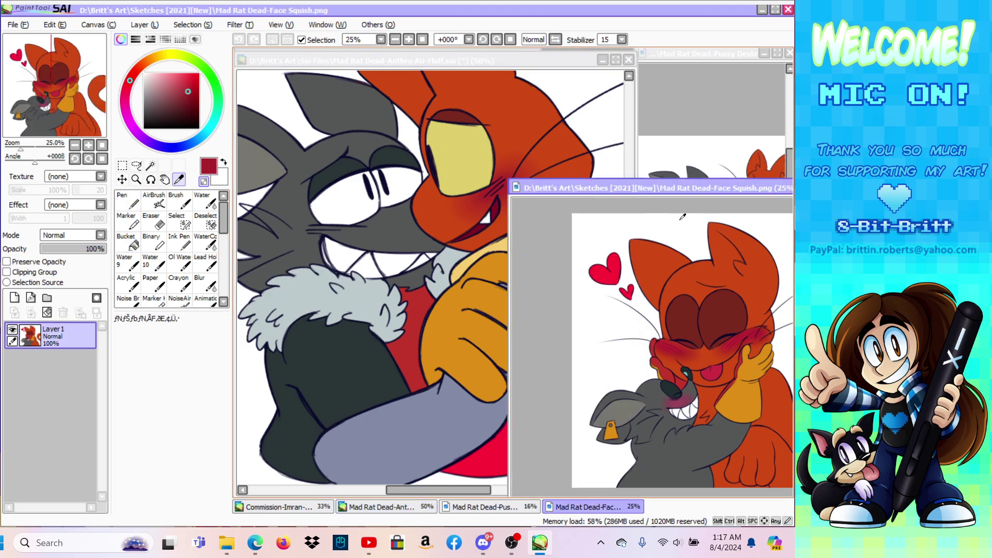
left_click(687, 397)
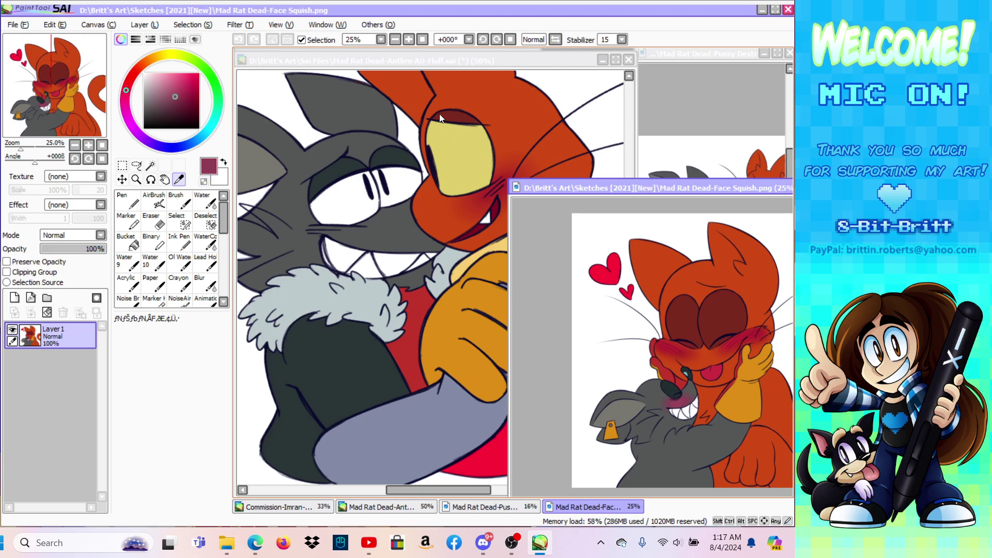
Step: Paint a blush across the gray rat's cheek on Layer5 with the AirBrush at size 120
left_click(394, 51)
left_click(153, 199)
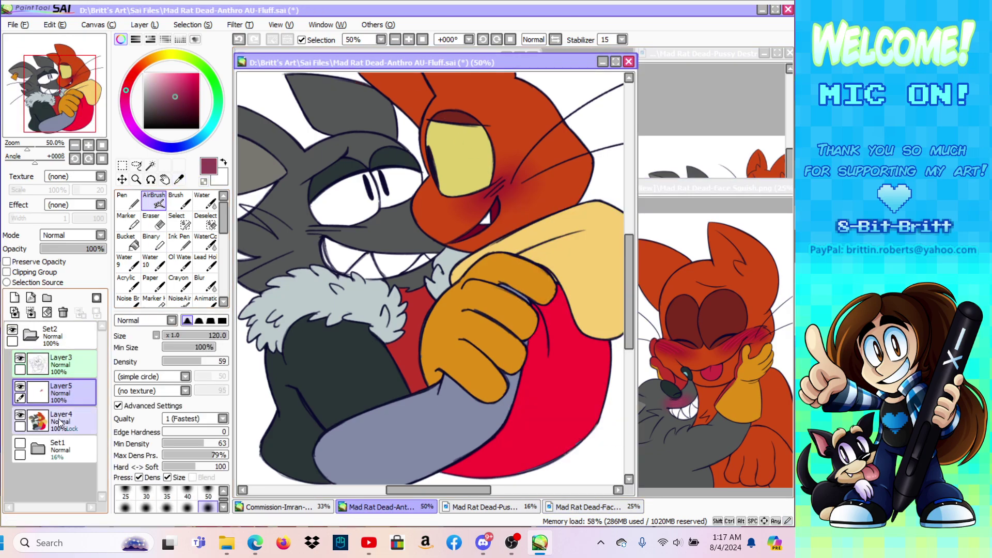
mouse_move(302, 223)
left_mouse_down()
mouse_move(370, 239)
mouse_move(297, 233)
mouse_move(333, 231)
mouse_move(311, 234)
mouse_move(303, 246)
mouse_move(305, 225)
mouse_move(321, 252)
mouse_move(362, 222)
mouse_move(356, 252)
left_mouse_up()
left_click(205, 199)
left_click(154, 200)
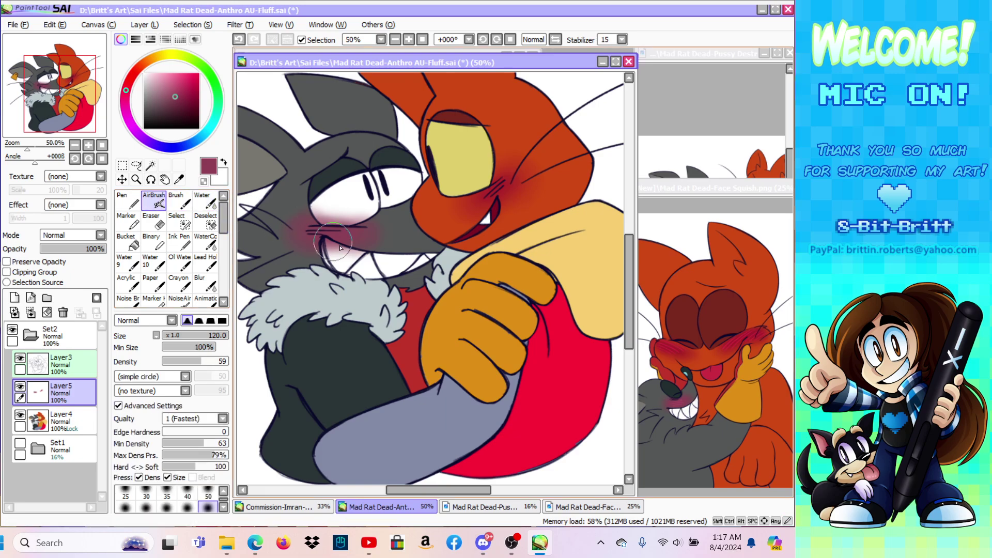
Step: Blend the rat's blush with the size 100 Water brush and clear it from the eye and mouth using transparent Bucket and Pen
key("w")
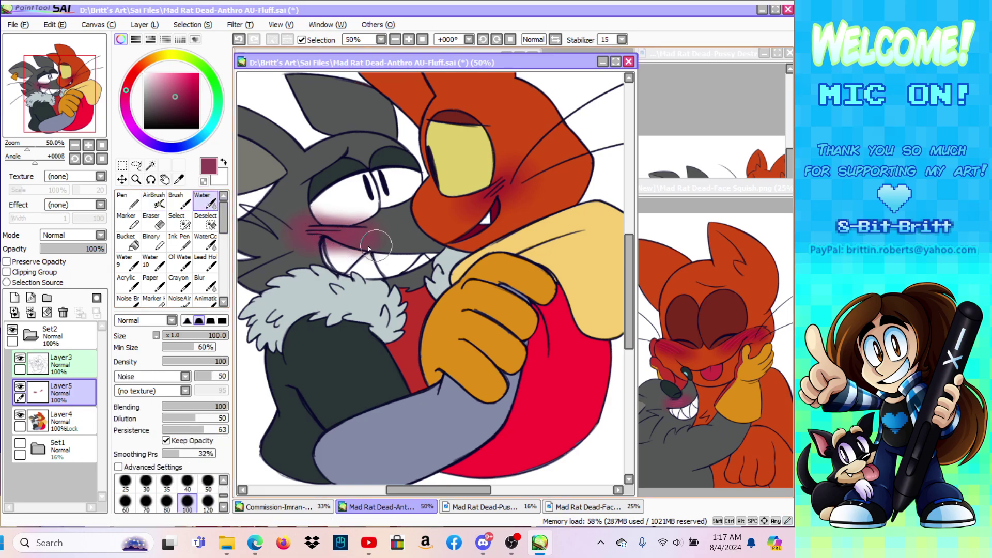
key("g")
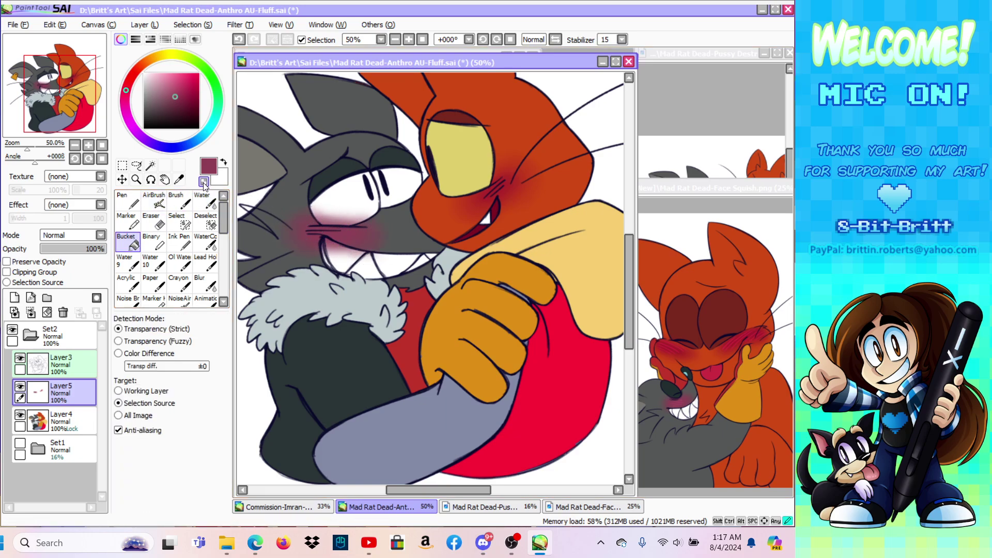
key("p")
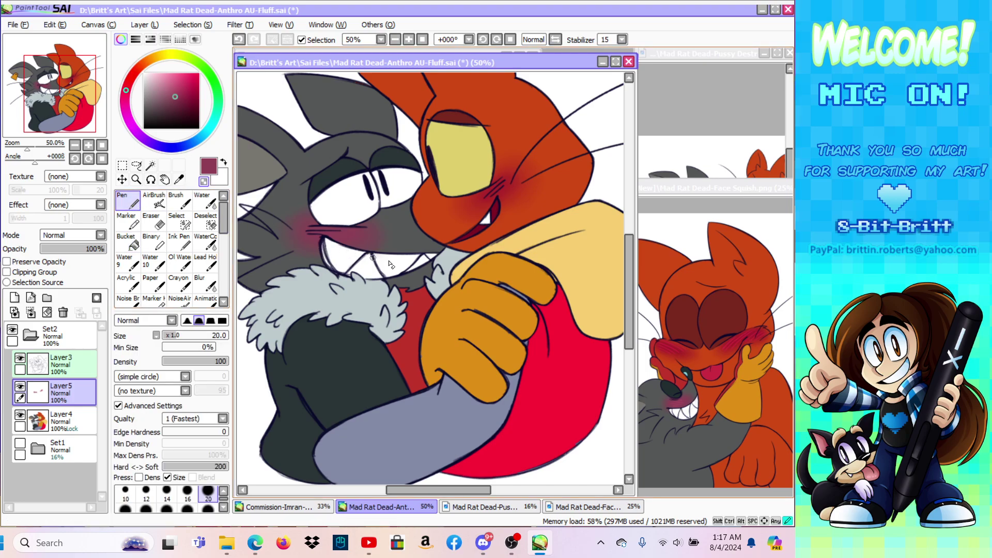
Step: Sample the bright crimson from the Face Squish reference and recolor the red character's blush lines on Layer3 with the Pen
key("z")
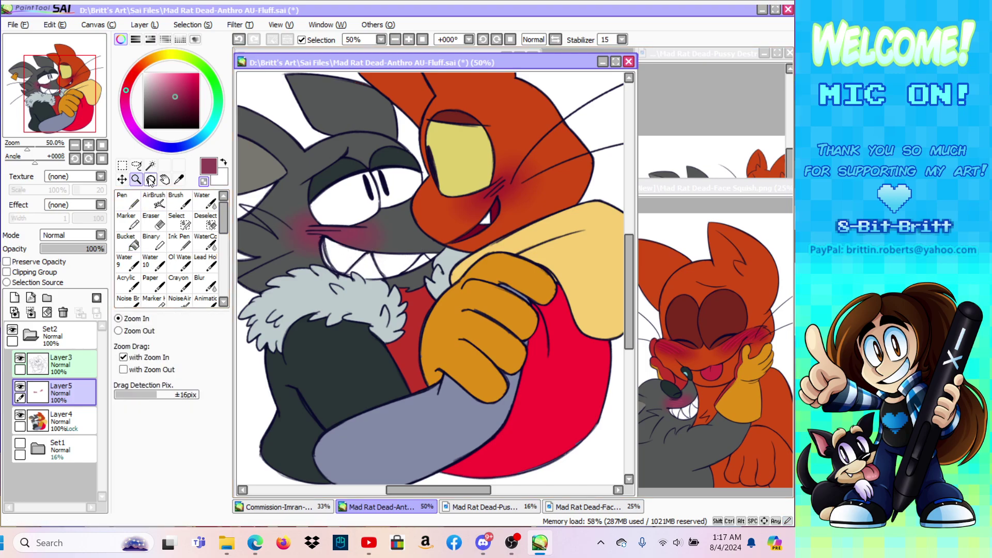
left_click(661, 206)
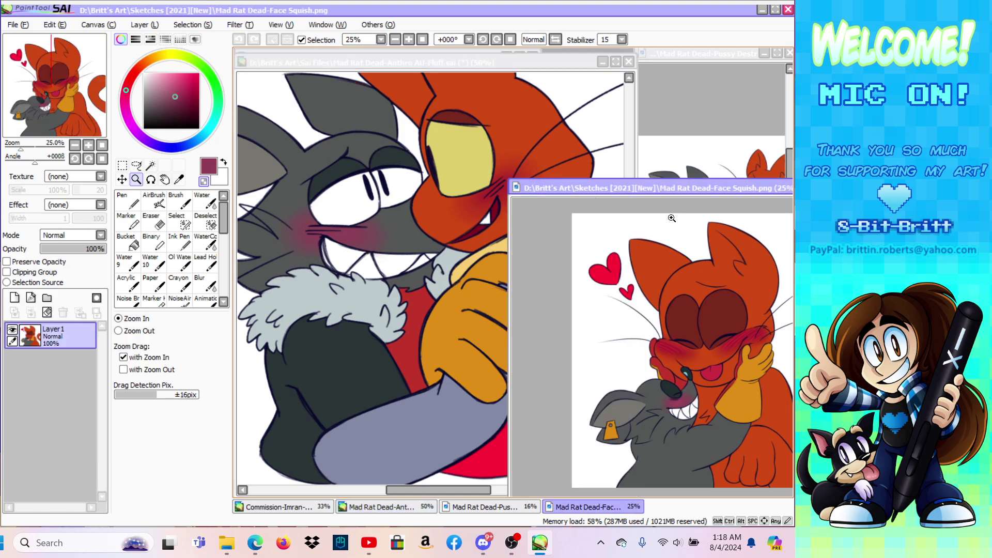
left_click(686, 378)
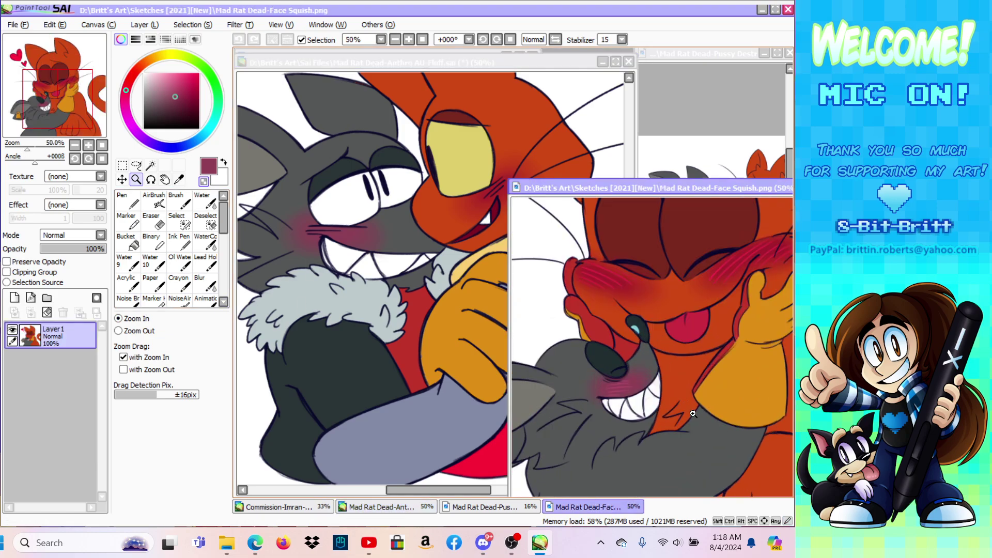
left_click(715, 266, "alt")
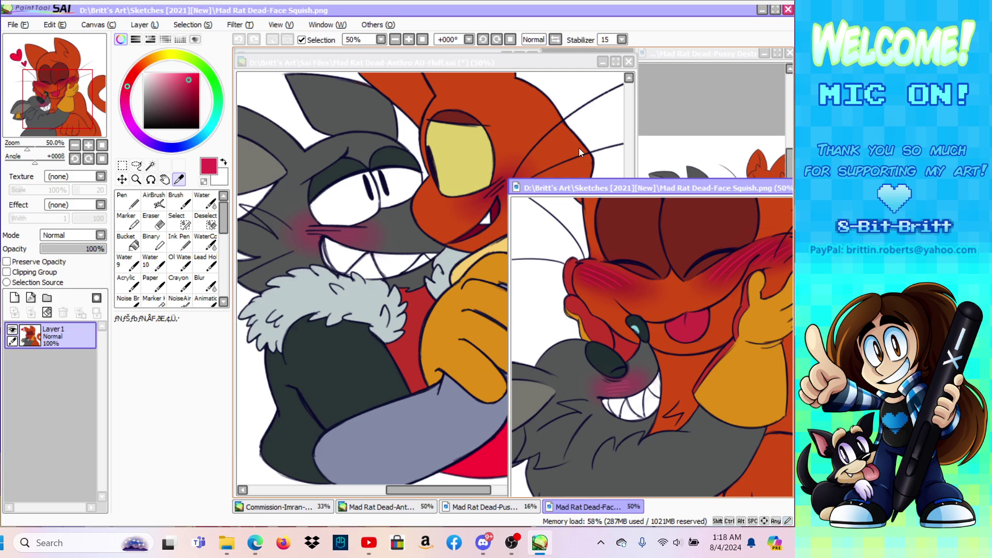
left_click(438, 63)
left_click(57, 364)
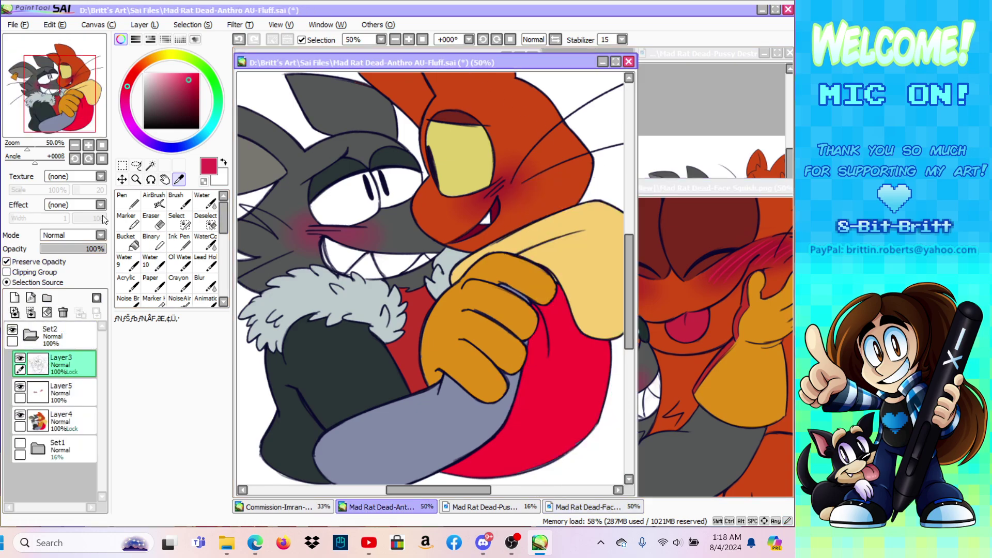
key("n")
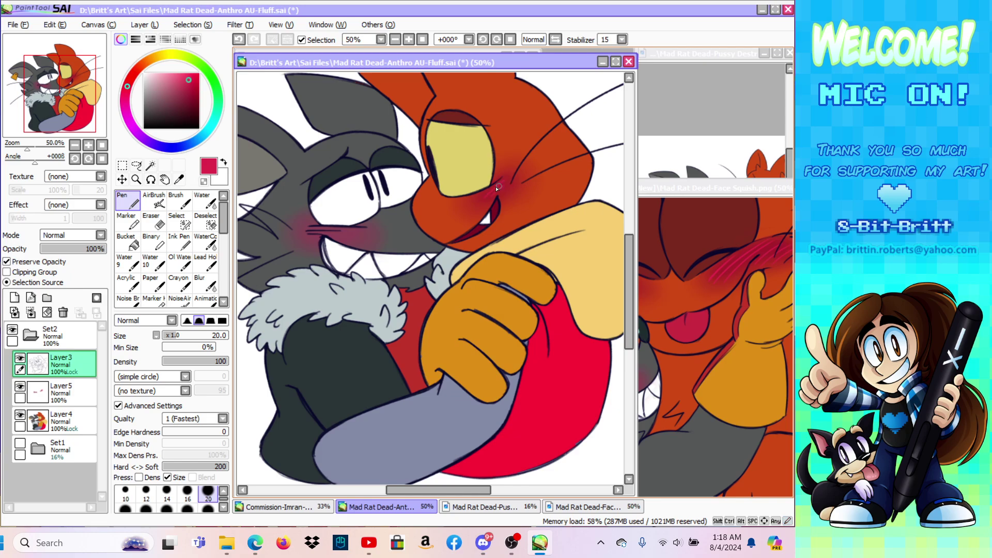
Step: Sample the rat's pink blush-line color from the Face Squish reference and recolor the gray rat's cheek lines on Layer3 with the Pen
left_click(693, 188)
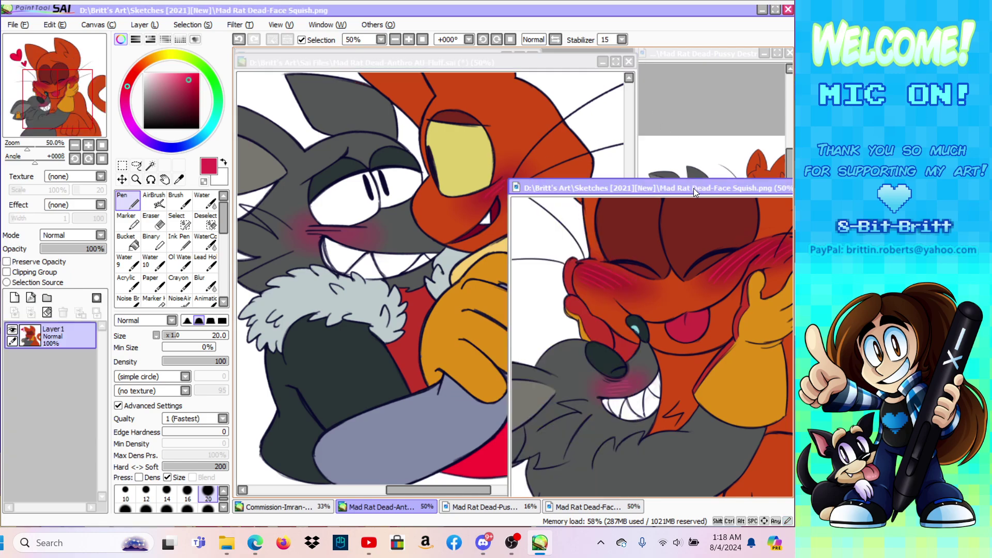
left_click(178, 180)
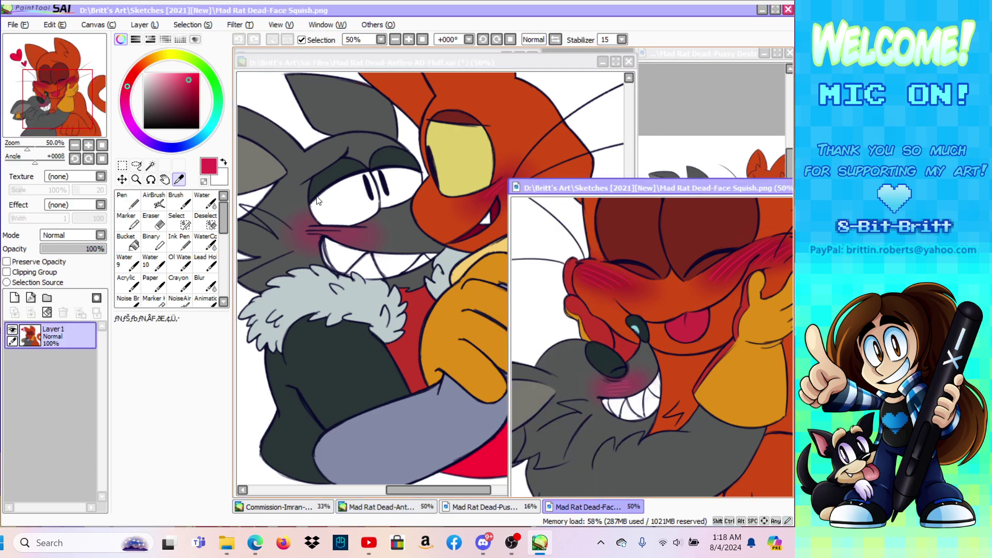
left_click(619, 384)
left_click(622, 381)
left_click(403, 67)
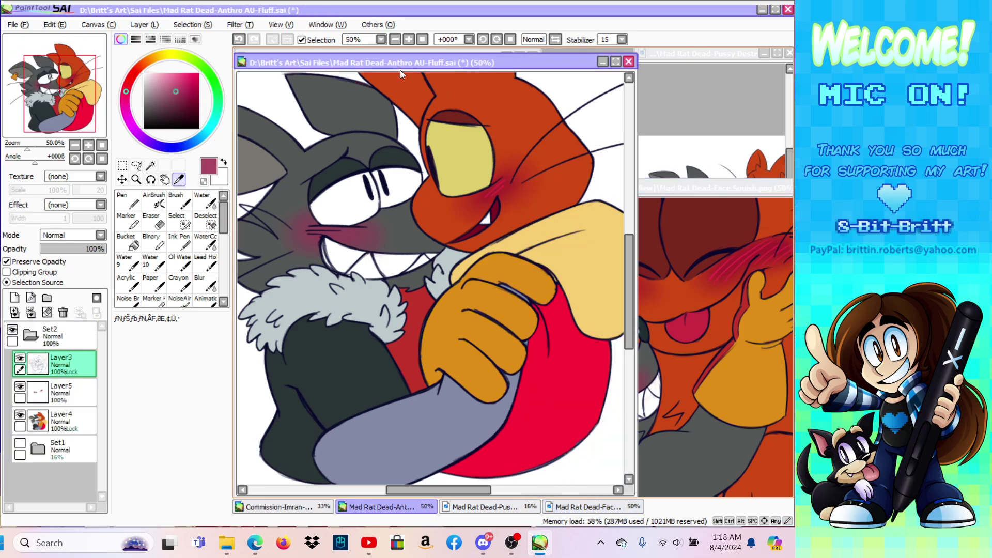
key("n")
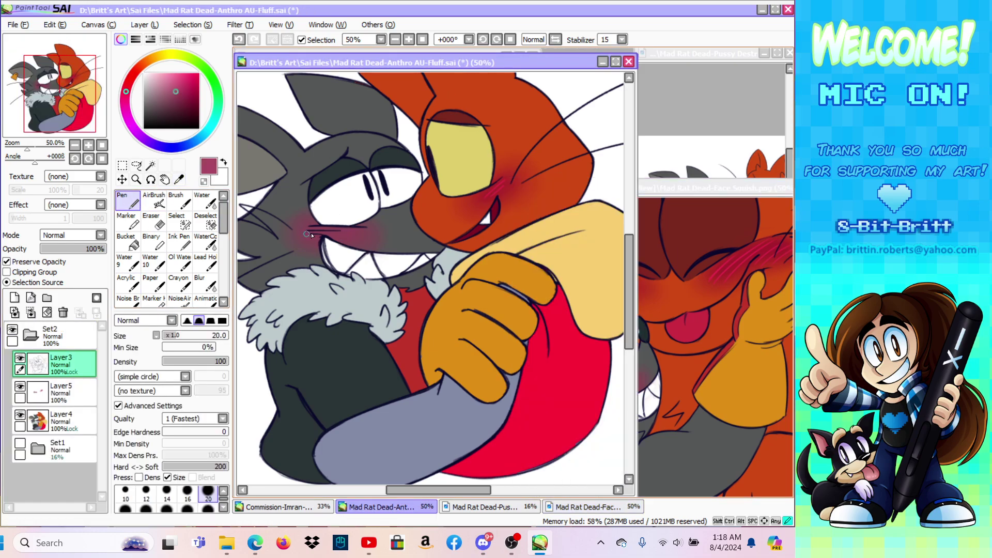
left_click_drag(305, 231, 362, 229)
left_click_drag(303, 231, 361, 229)
Step: Close the Face Squish reference and save the hugging drawing
left_click(136, 180)
left_click(138, 332)
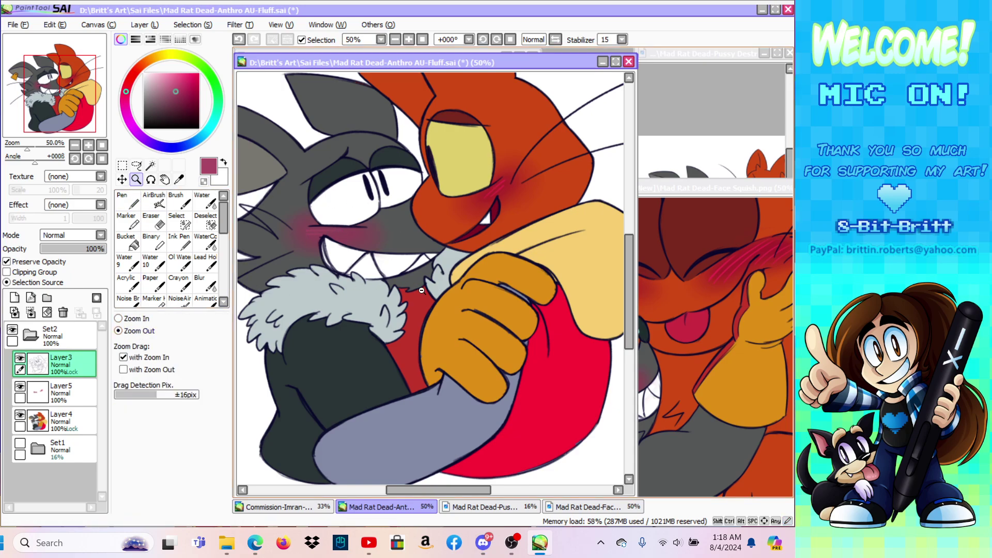
left_click(417, 289)
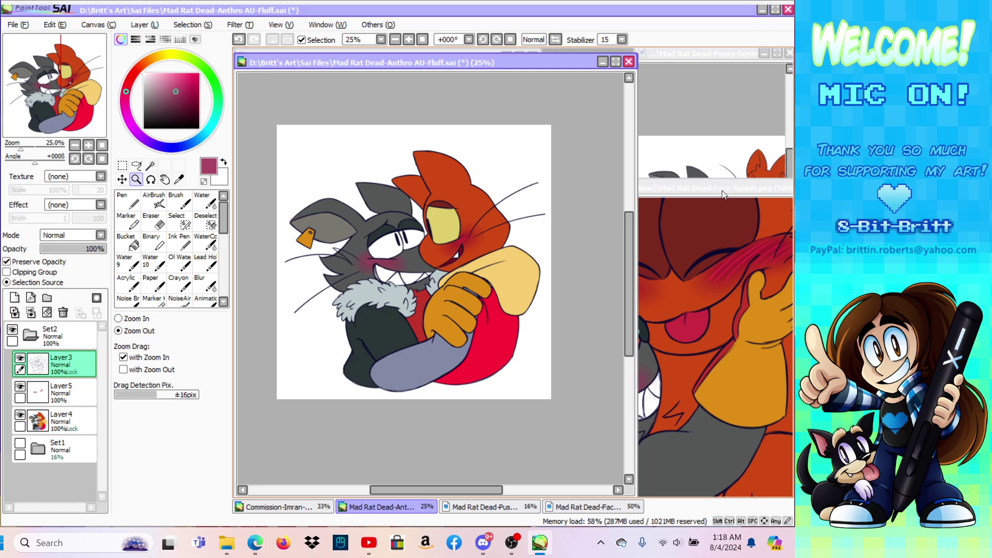
left_click_drag(724, 187, 522, 179)
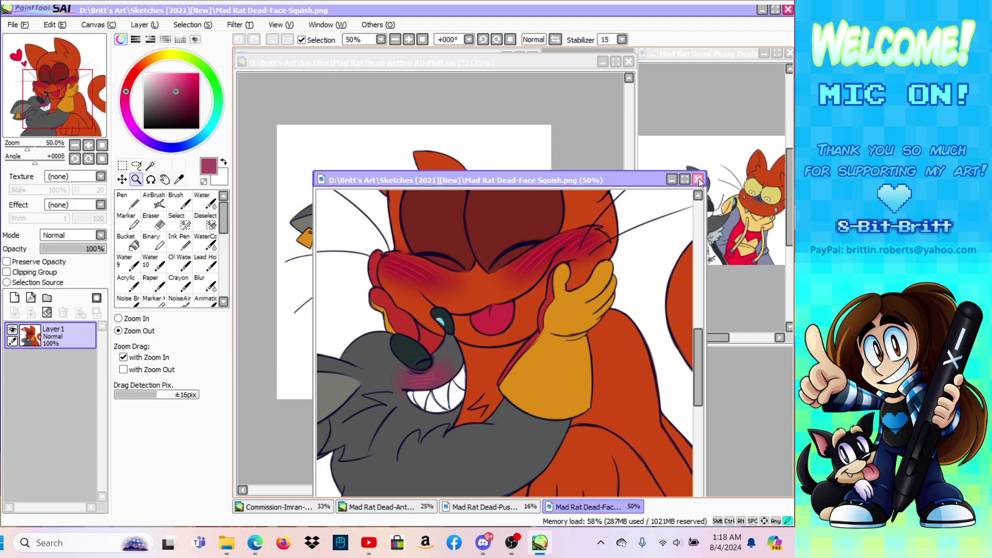
left_click(698, 179)
left_click(18, 24)
left_click(33, 76)
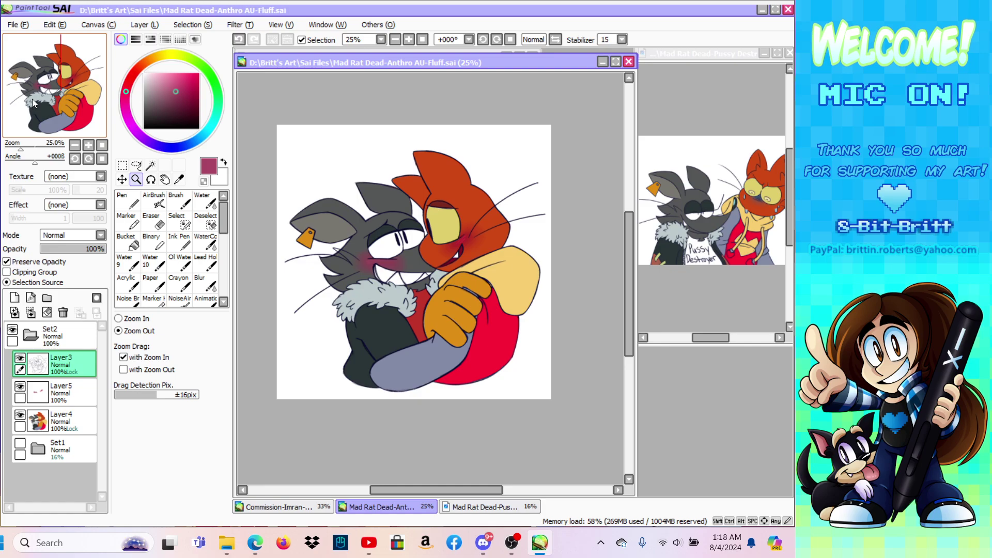
Step: Save a PNG copy of the drawing as Mad Rat Dead-Anthro AU-Fluff.png in the Sketches [2021][New] folder
left_click_drag(629, 313, 630, 302)
left_click_drag(473, 489, 469, 491)
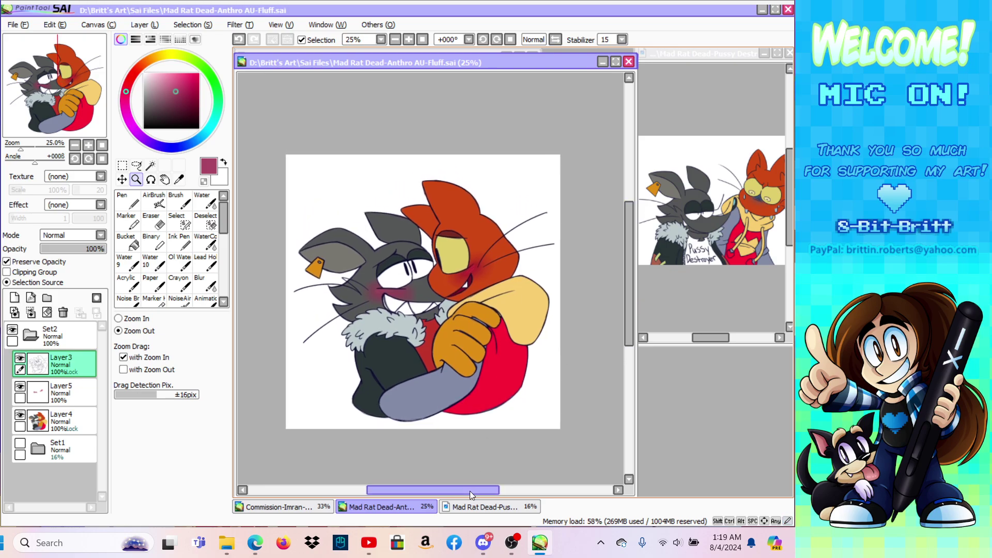
left_click(135, 318)
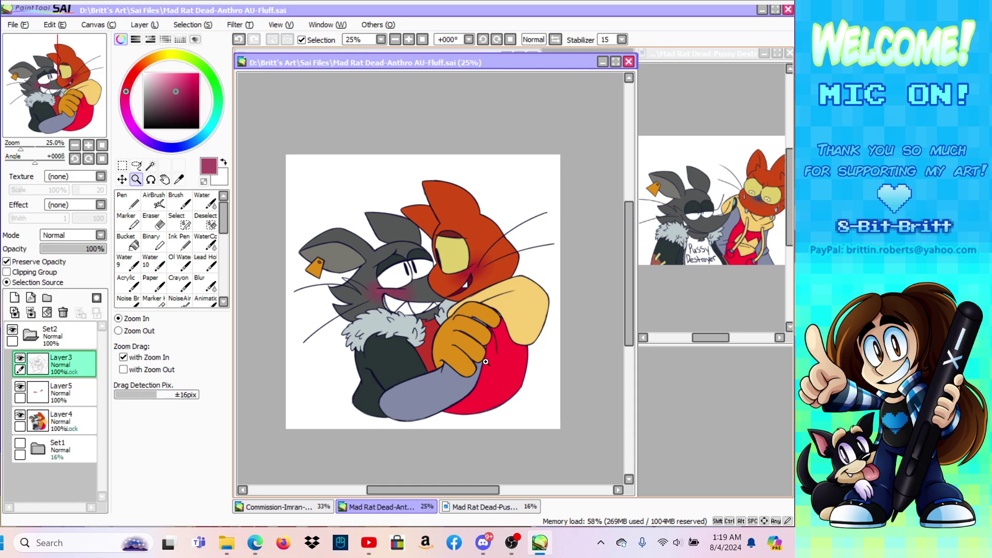
left_click(444, 397)
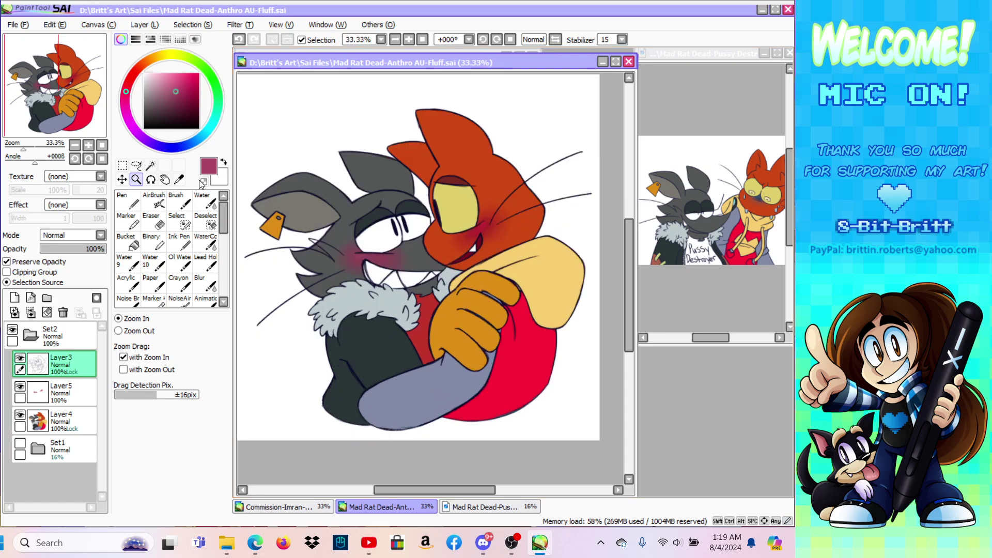
left_click(18, 24)
left_click(37, 121)
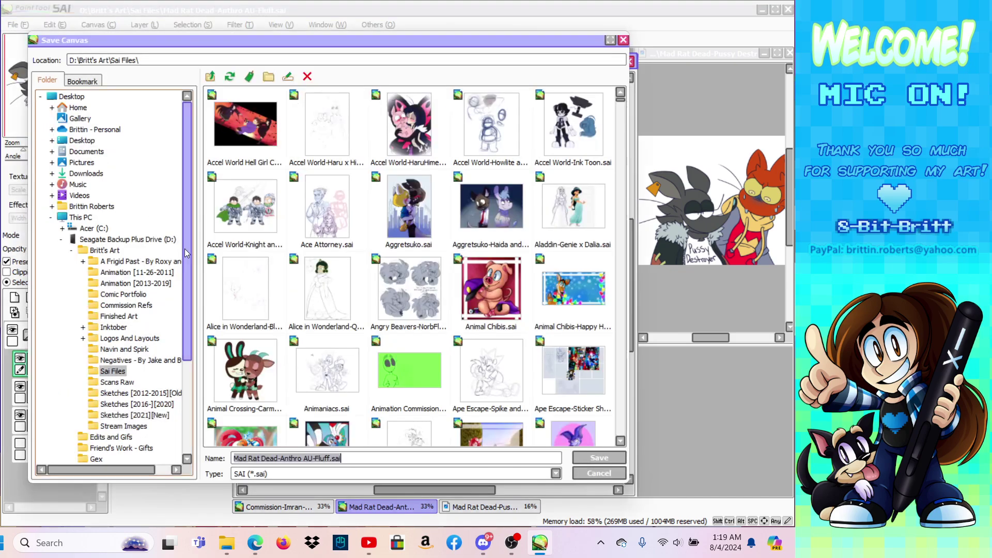
left_click(134, 414)
left_click(555, 473)
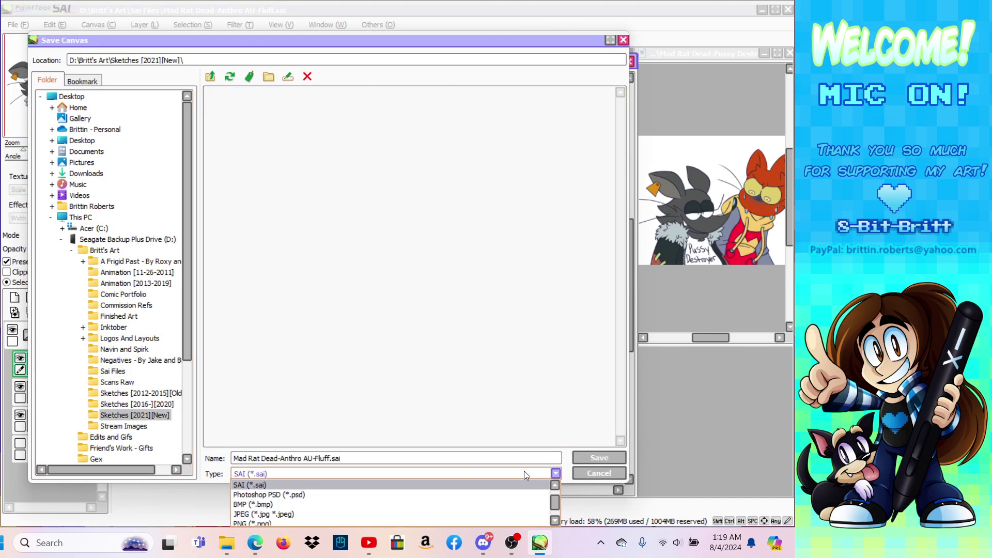
left_click(247, 523)
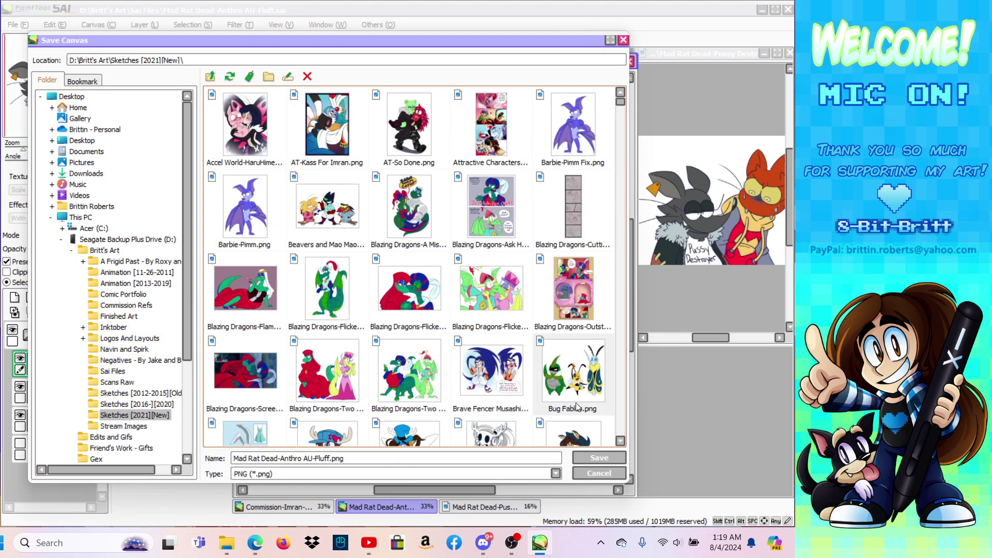
left_click(592, 458)
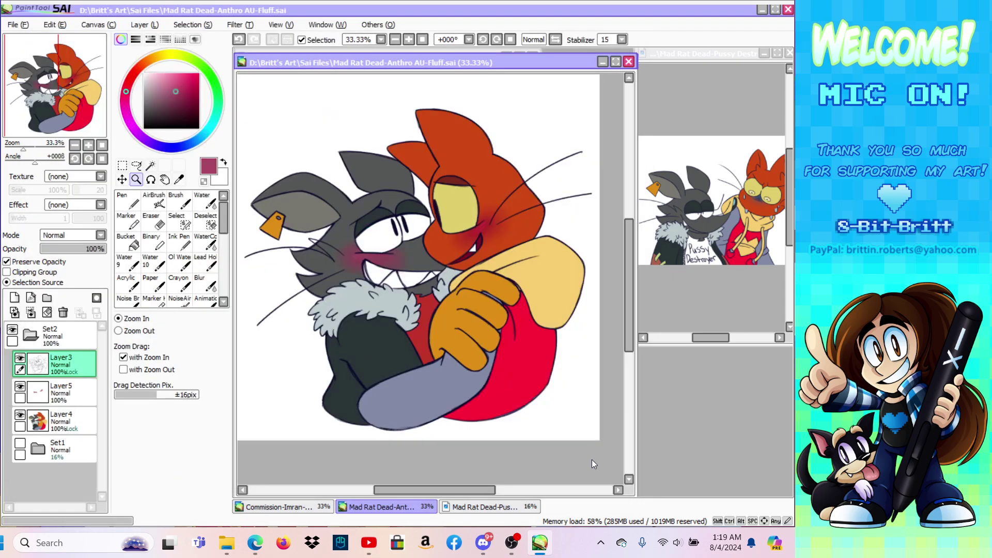
Step: Close the remaining Mad Rat Dead reference image and maximize the finished drawing's window
left_click_drag(477, 489, 475, 491)
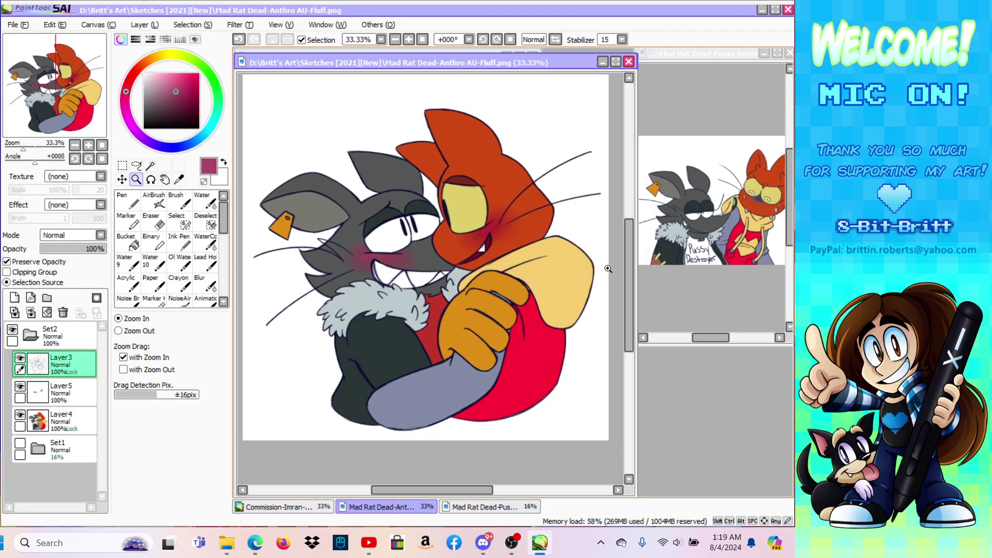
left_click_drag(629, 274, 629, 268)
left_click_drag(723, 52, 708, 54)
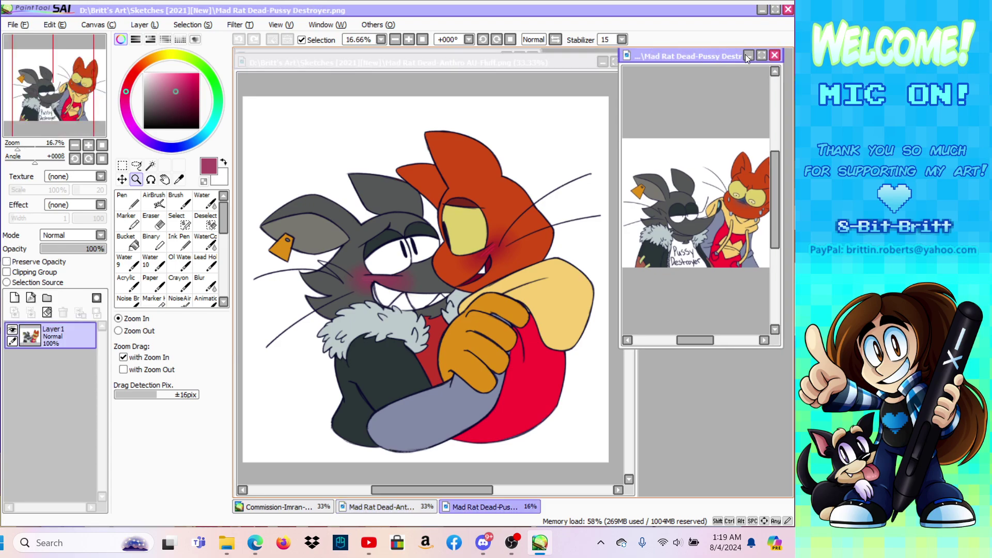
left_click(775, 55)
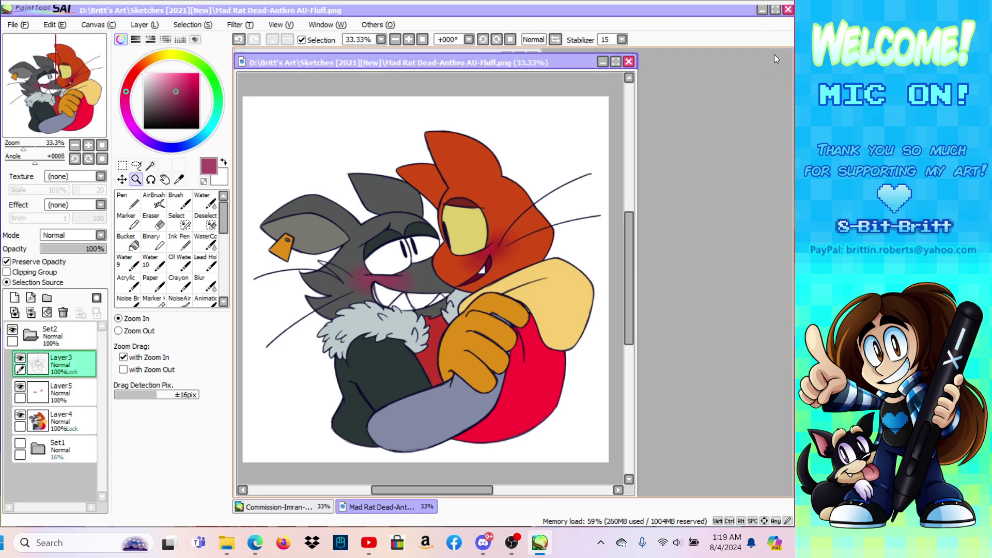
left_click(614, 62)
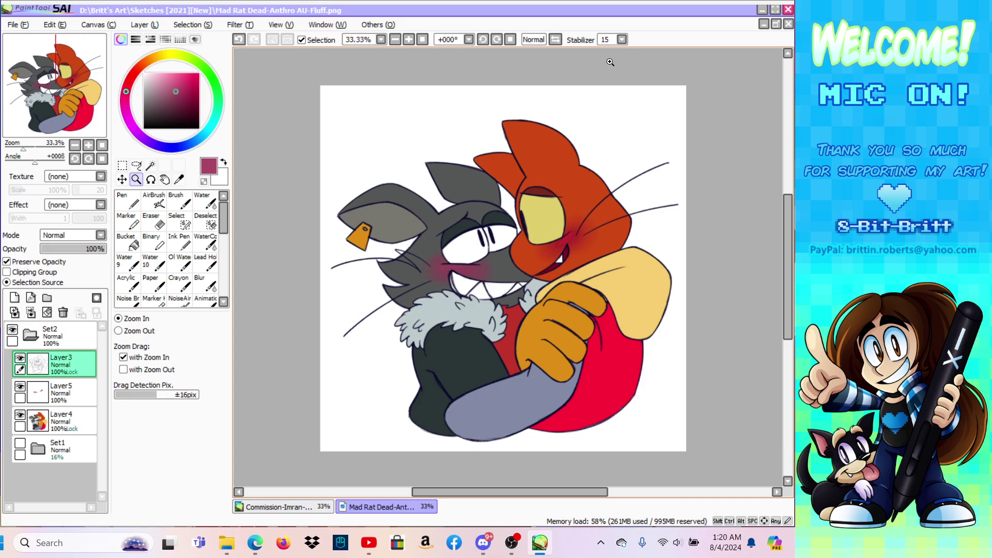
Step: Create a new 1700 x 1700 pixel canvas at 72 pixels/inch and float its window over the lower part of the finished drawing
left_click(18, 26)
left_click(20, 39)
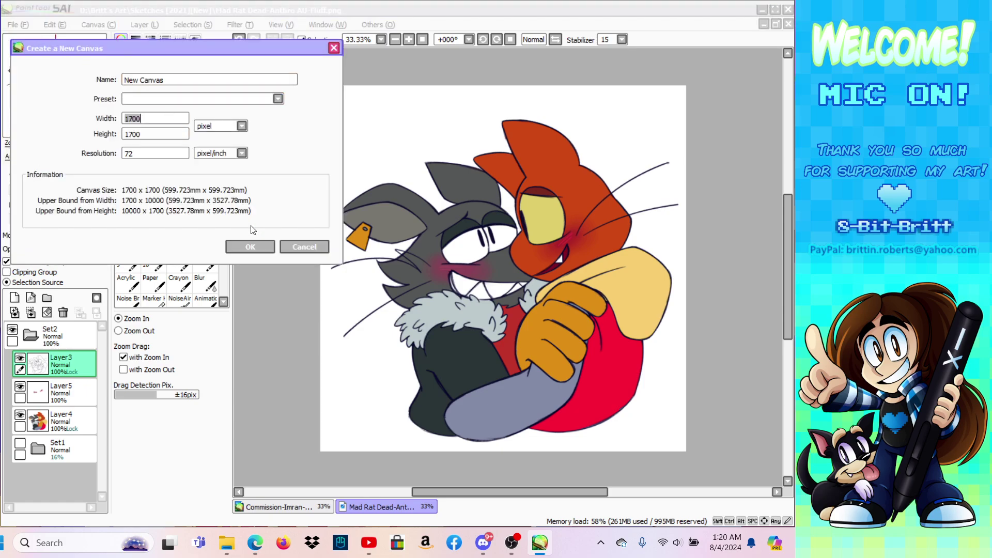
left_click(250, 247)
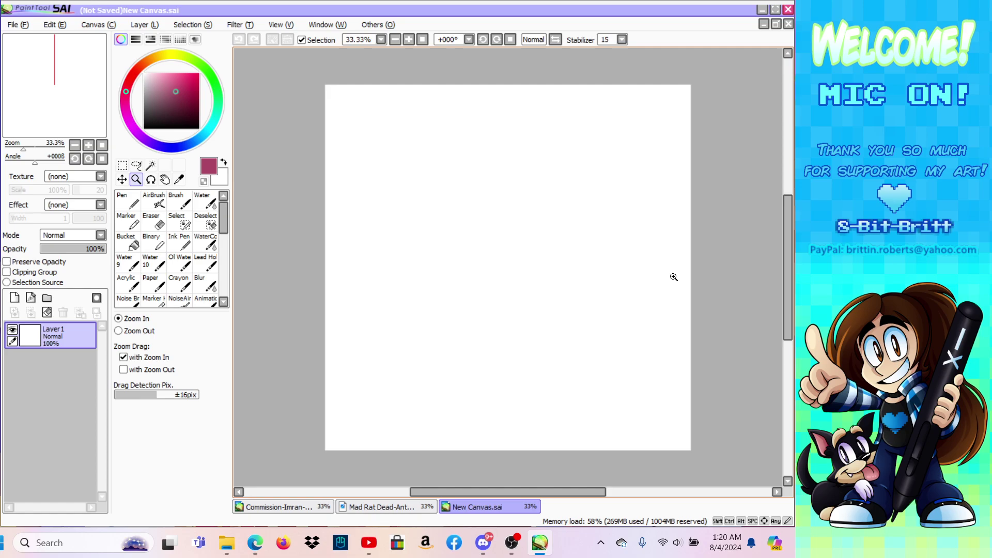
left_click(776, 24)
left_click_drag(557, 100, 511, 333)
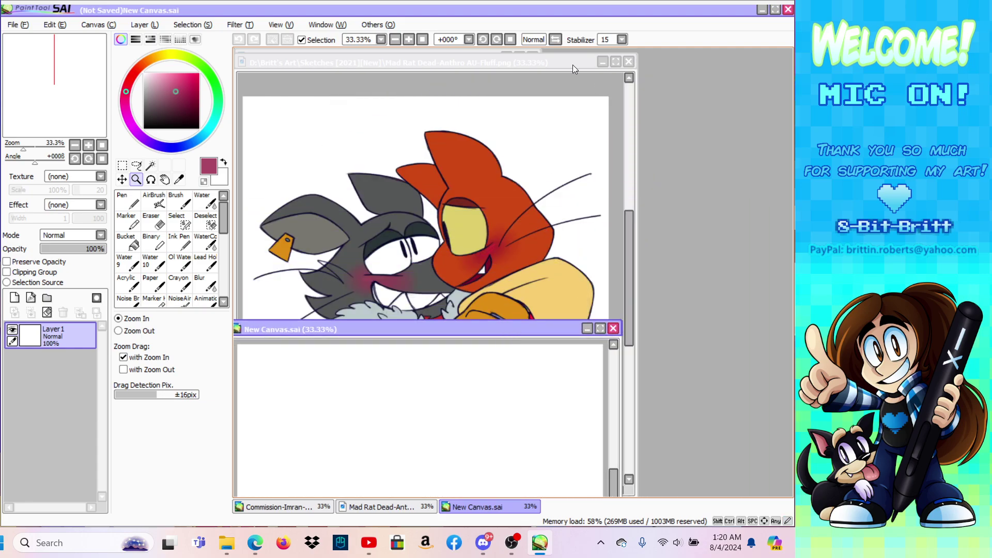
Step: Close the finished Mad Rat Dead PNG and the DnD gift commission file, leaving only the blank canvas open
left_click(578, 69)
left_click(628, 62)
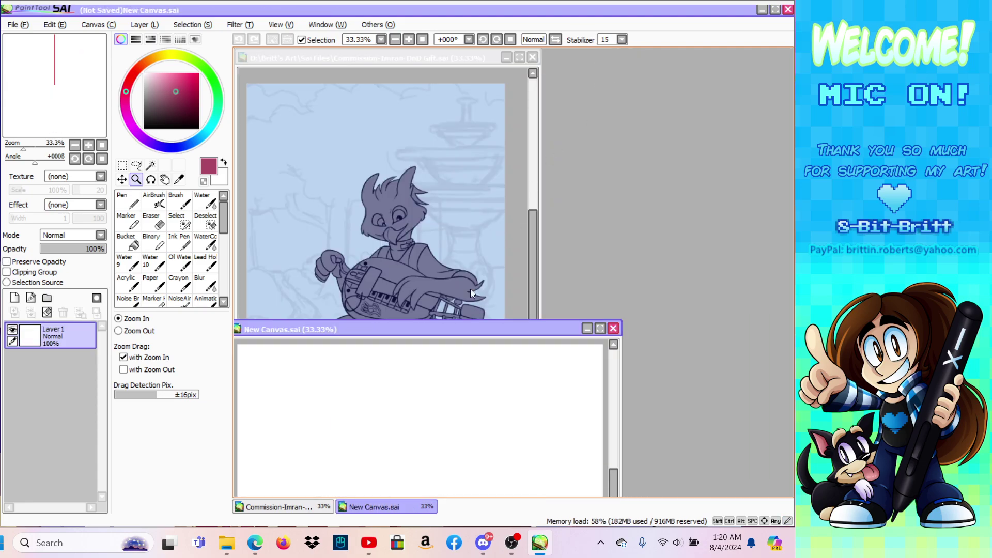
left_click(463, 58)
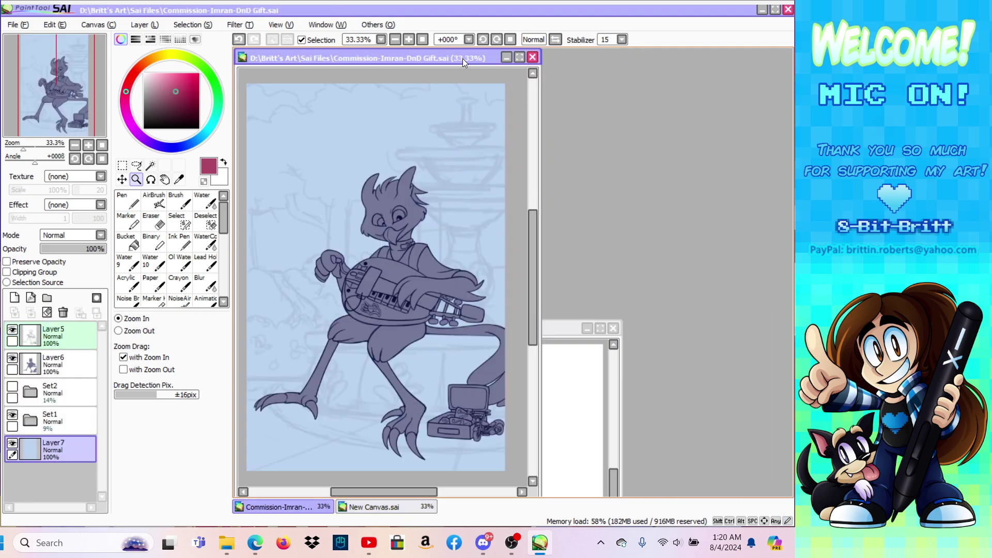
left_click(533, 58)
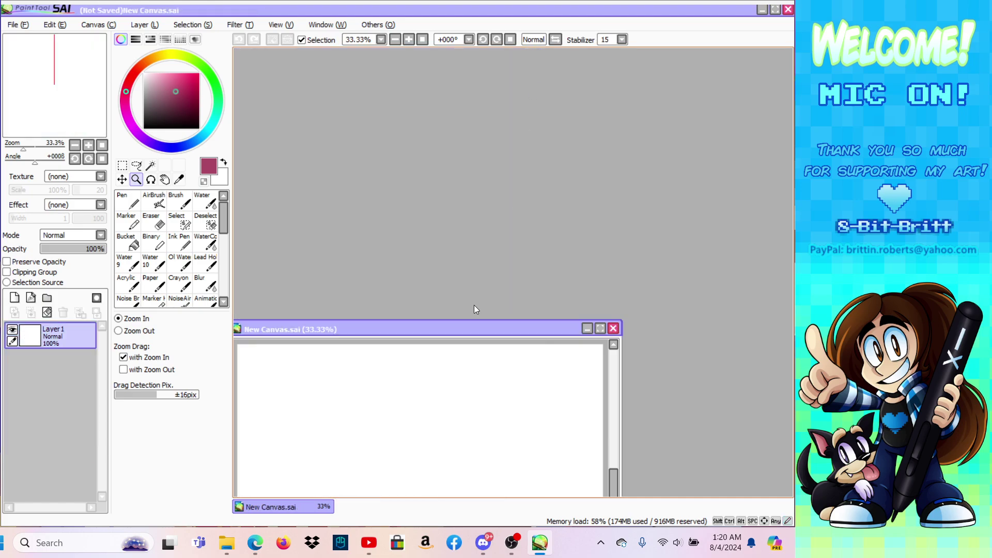
Step: Move the New Canvas window to the top edge of the workspace and frame the whole blank canvas in it
left_click_drag(477, 322, 468, 173)
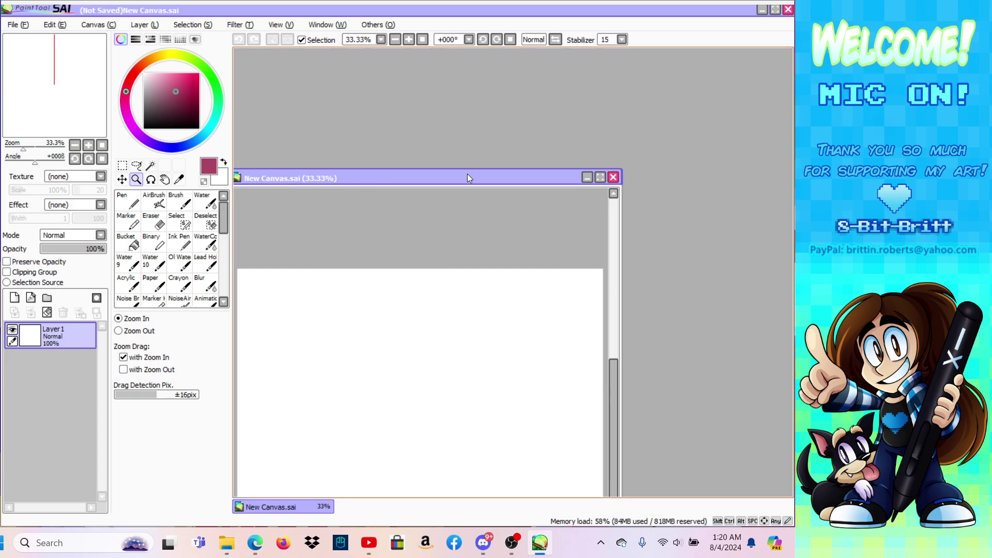
left_click(599, 177)
left_click(778, 23)
left_click_drag(443, 172, 441, 57)
left_click_drag(615, 265, 615, 280)
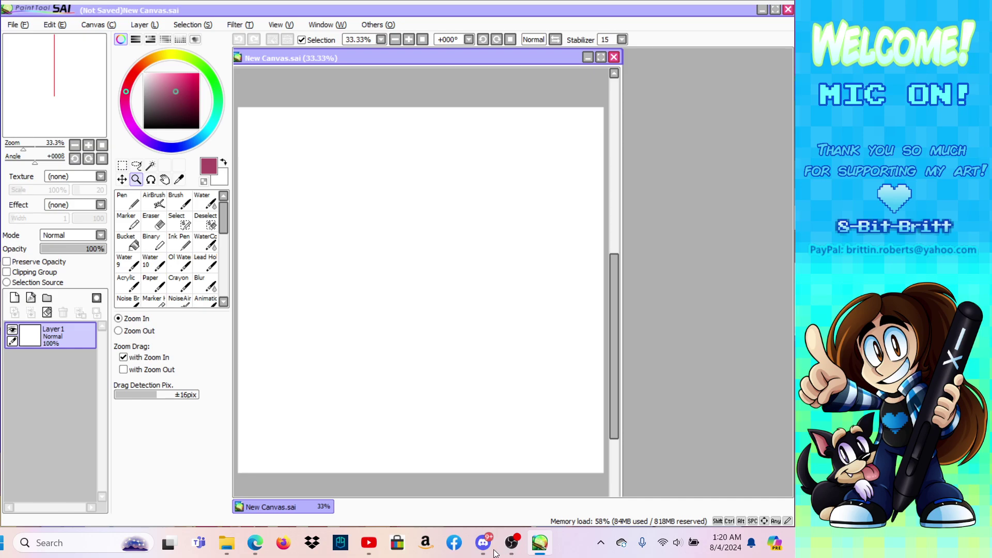
Step: Switch to OBS and toggle the visibility of the BRB Prev 3 2 source in the Art Stream scene
left_click(511, 543)
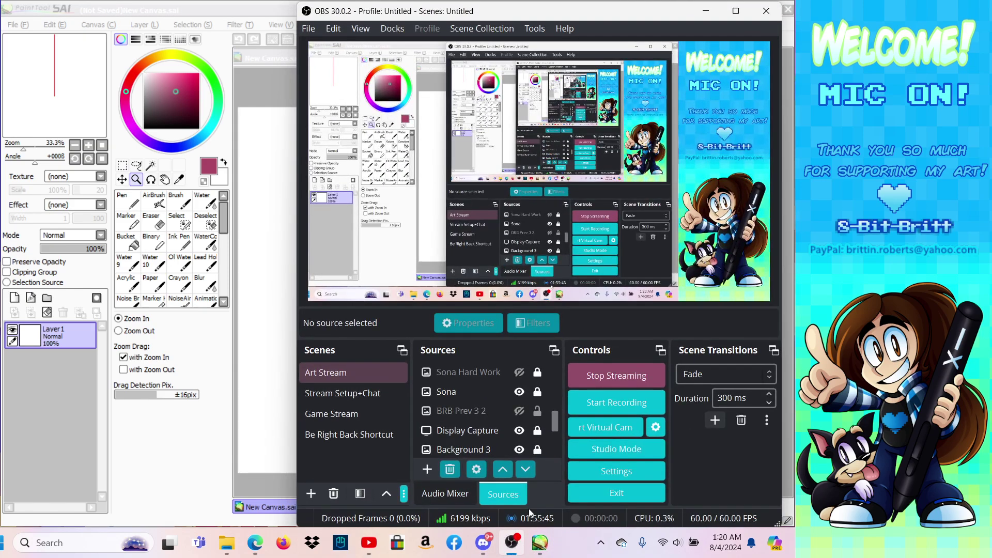
left_click(522, 412)
left_click(519, 410)
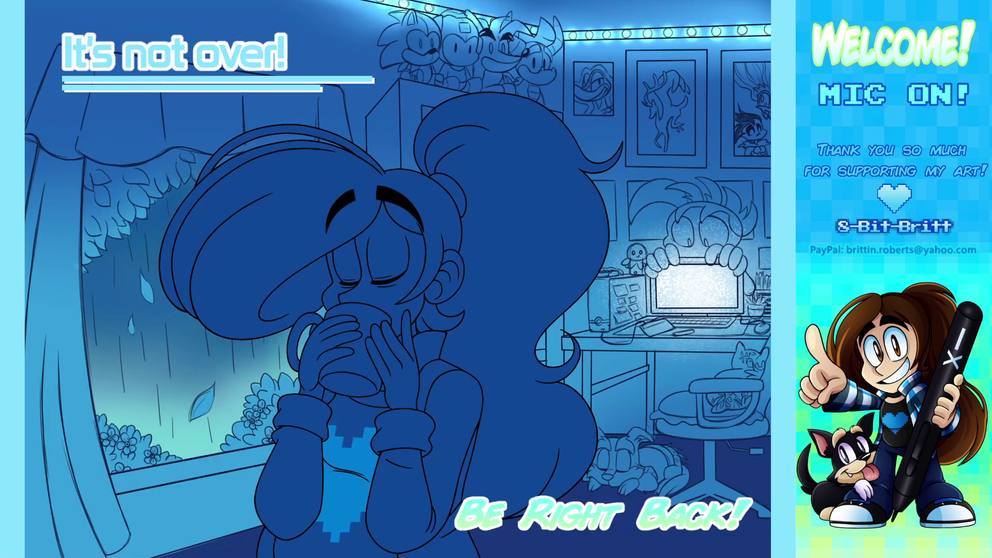
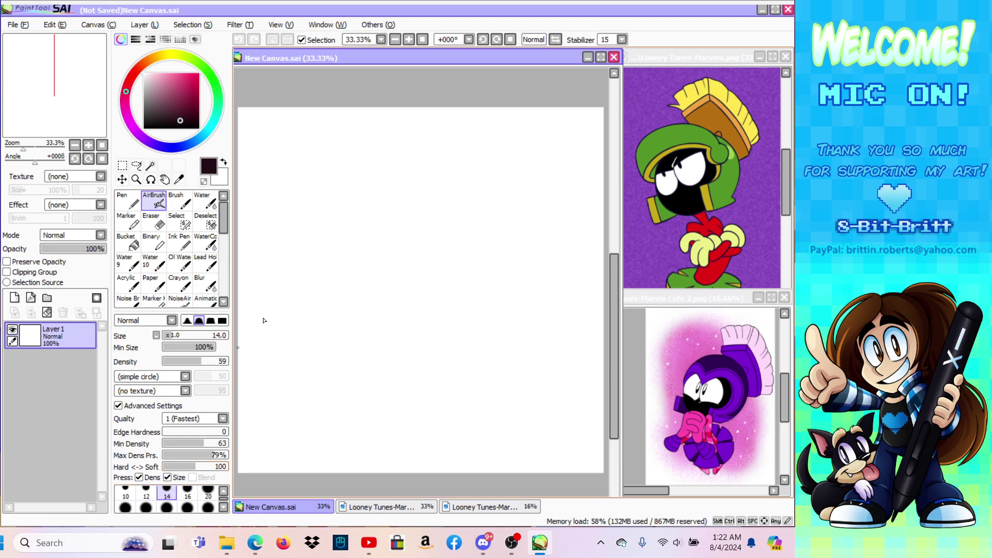
Step: Sketch a round head with face guide lines and two rounded cheek guards, using the AirBrush at size 16
left_click_drag(411, 197, 390, 257)
key("bracketright")
mouse_move(412, 196)
left_mouse_down()
mouse_move(372, 250)
mouse_move(401, 284)
mouse_move(449, 285)
mouse_move(375, 279)
mouse_move(450, 201)
mouse_move(367, 250)
mouse_move(455, 281)
mouse_move(365, 232)
mouse_move(448, 265)
left_mouse_up()
left_click_drag(392, 300, 442, 196)
mouse_move(365, 224)
left_mouse_down()
mouse_move(413, 290)
mouse_move(357, 212)
left_mouse_up()
mouse_move(411, 274)
left_mouse_down()
mouse_move(421, 290)
mouse_move(403, 203)
mouse_move(392, 218)
mouse_move(433, 273)
left_mouse_up()
mouse_move(364, 261)
left_mouse_down()
mouse_move(415, 269)
mouse_move(364, 260)
mouse_move(449, 258)
mouse_move(416, 269)
mouse_move(465, 236)
mouse_move(395, 288)
mouse_move(447, 287)
mouse_move(460, 222)
mouse_move(408, 239)
mouse_move(419, 271)
mouse_move(408, 243)
mouse_move(439, 264)
mouse_move(439, 227)
mouse_move(431, 269)
mouse_move(446, 257)
mouse_move(428, 270)
mouse_move(387, 252)
mouse_move(375, 264)
mouse_move(387, 272)
mouse_move(375, 269)
mouse_move(404, 267)
mouse_move(373, 261)
mouse_move(382, 275)
mouse_move(369, 238)
left_mouse_up()
mouse_move(451, 301)
left_mouse_down()
mouse_move(458, 243)
mouse_move(482, 254)
mouse_move(471, 238)
mouse_move(474, 282)
mouse_move(449, 299)
left_mouse_up()
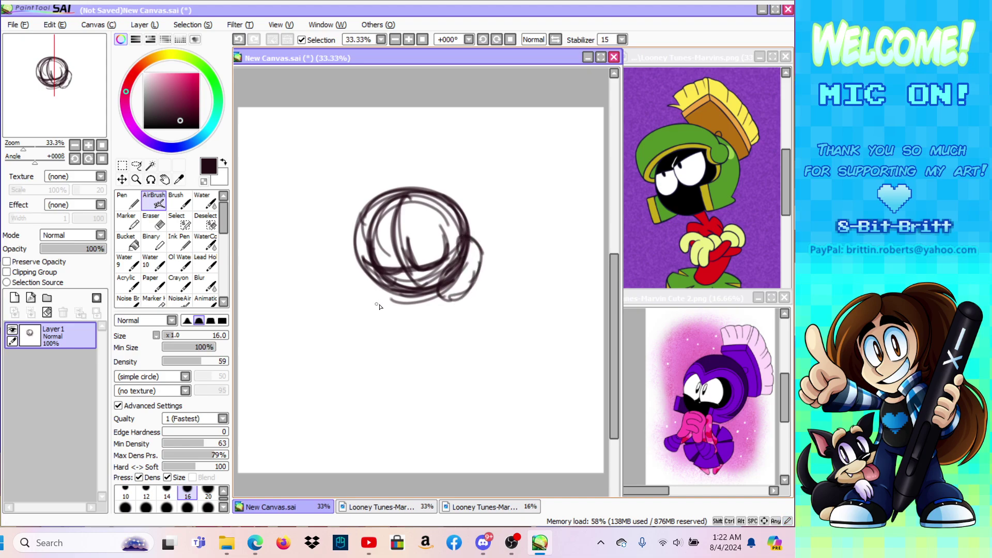
mouse_move(375, 300)
left_mouse_down()
mouse_move(354, 274)
mouse_move(365, 268)
left_mouse_up()
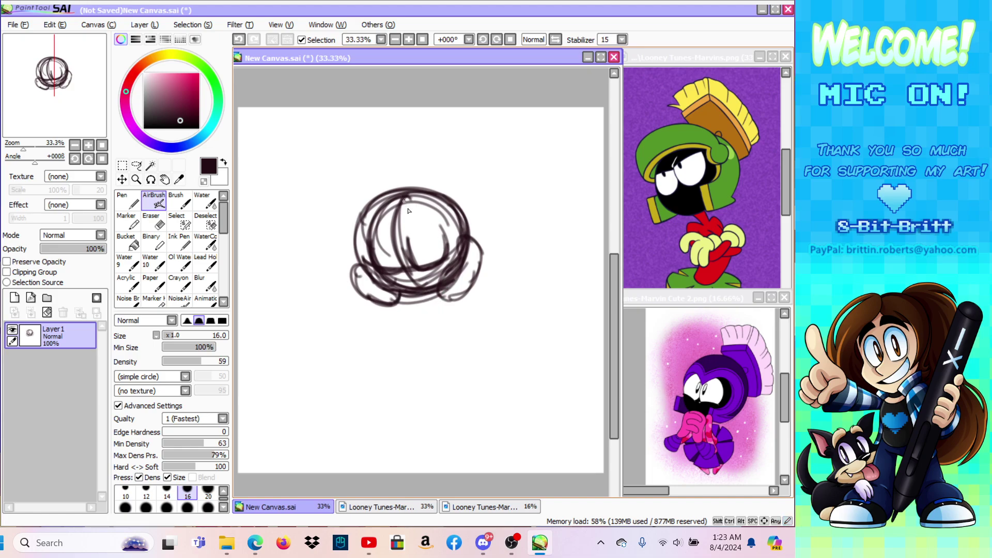
Step: Sketch the curved brow line dipping to a point in the middle of the face
mouse_move(398, 236)
left_mouse_down()
mouse_move(424, 209)
mouse_move(462, 233)
left_mouse_up()
left_click_drag(382, 234, 393, 237)
mouse_move(368, 230)
left_mouse_down()
mouse_move(363, 263)
mouse_move(379, 229)
mouse_move(359, 254)
mouse_move(387, 231)
left_mouse_up()
mouse_move(353, 263)
left_mouse_down()
mouse_move(342, 225)
mouse_move(351, 272)
mouse_move(353, 192)
mouse_move(351, 259)
mouse_move(386, 172)
left_mouse_up()
left_click_drag(343, 226, 406, 165)
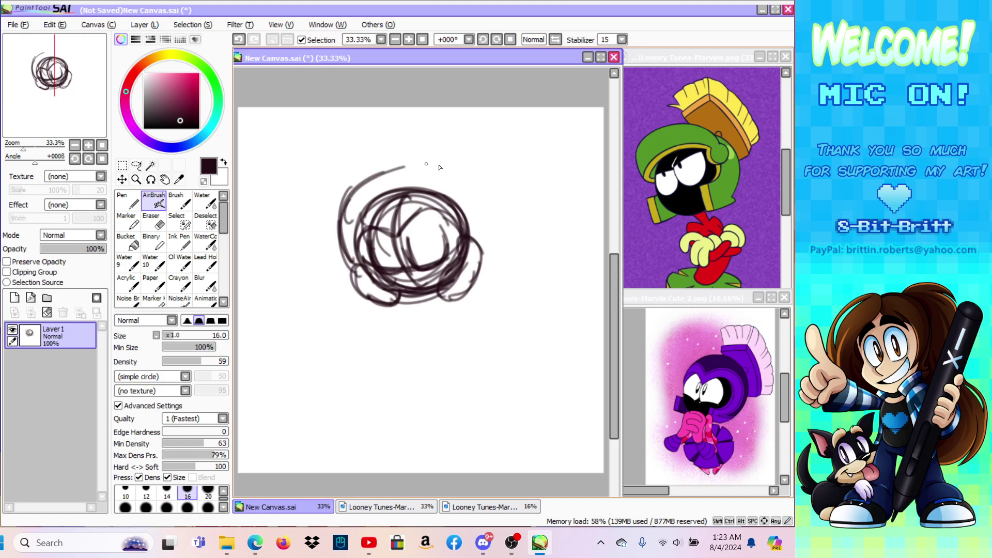
left_click(238, 40)
left_click(238, 40)
left_click(239, 39)
left_click(238, 40)
Step: Sketch a large rounded helmet dome around the head, reaching down to the cheek guards on both sides
mouse_move(355, 269)
left_mouse_down()
mouse_move(343, 220)
mouse_move(367, 182)
left_mouse_up()
mouse_move(351, 258)
left_mouse_down()
mouse_move(337, 207)
mouse_move(403, 161)
left_mouse_up()
left_click_drag(345, 210, 434, 159)
left_click_drag(362, 191, 483, 207)
left_click_drag(439, 153, 489, 234)
mouse_move(392, 155)
left_mouse_down()
mouse_move(453, 155)
mouse_move(490, 257)
mouse_move(458, 166)
left_mouse_up()
Step: Mirror the canvas view, build up the helmet dome's outline and centre line, and restore the normal view
left_click(533, 39)
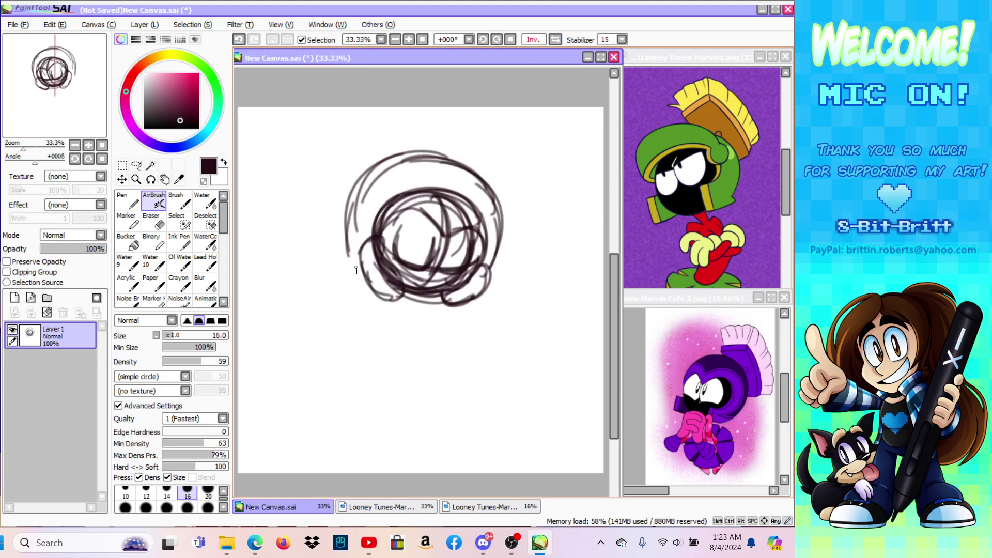
left_click_drag(362, 280, 339, 223)
left_click_drag(377, 300, 356, 178)
mouse_move(352, 258)
left_mouse_down()
mouse_move(406, 153)
mouse_move(398, 166)
mouse_move(426, 159)
mouse_move(451, 233)
mouse_move(429, 158)
left_mouse_up()
left_click_drag(454, 189, 364, 155)
mouse_move(365, 290)
left_mouse_down()
mouse_move(374, 171)
mouse_move(351, 205)
mouse_move(431, 154)
mouse_move(431, 167)
mouse_move(494, 189)
left_mouse_up()
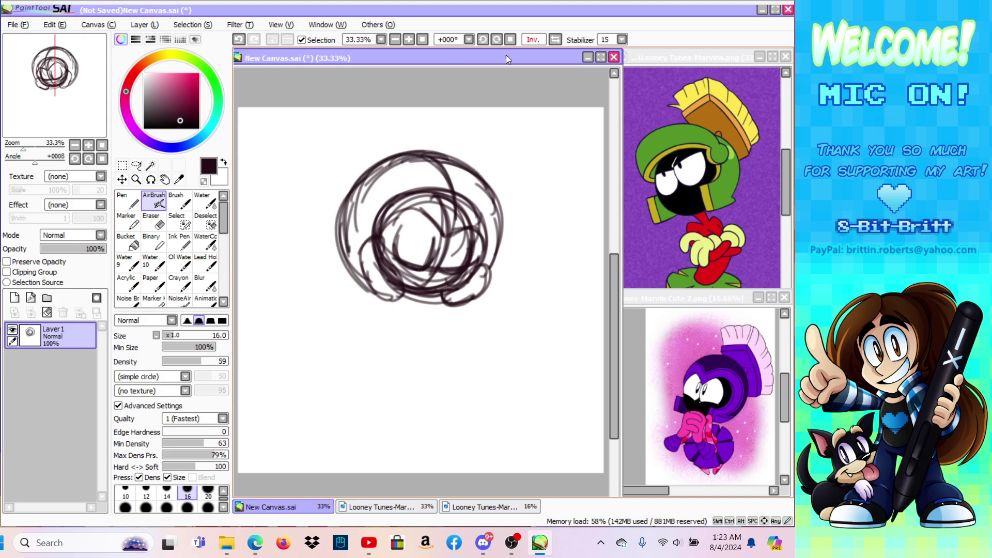
left_click(543, 41)
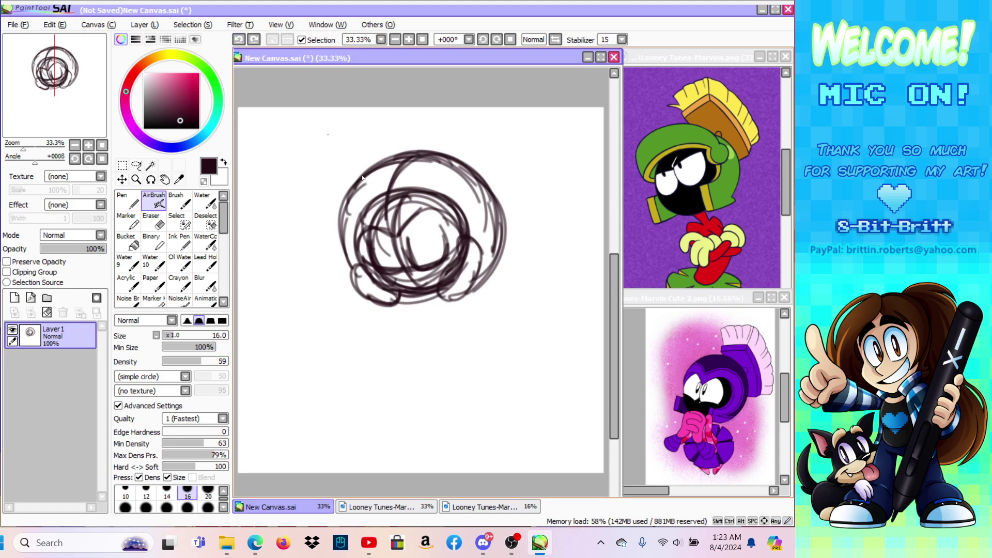
Step: Extend the lower tips of the cheek guards and erase most of the outer helmet outline
mouse_move(394, 313)
left_mouse_down()
mouse_move(402, 302)
mouse_move(448, 296)
mouse_move(438, 302)
left_mouse_up()
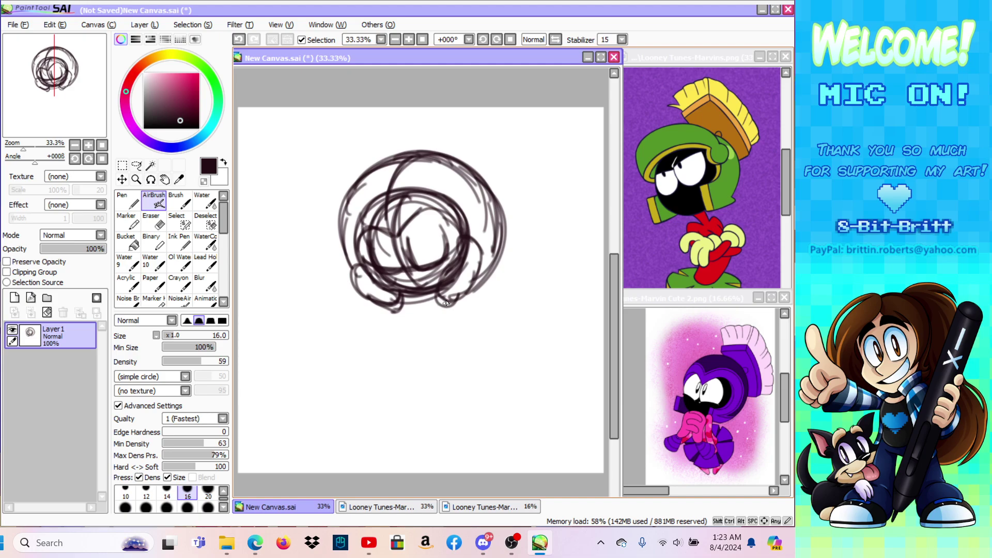
key("e")
mouse_move(334, 246)
left_mouse_down()
mouse_move(345, 187)
mouse_move(512, 282)
mouse_move(451, 149)
left_mouse_up()
Step: Redraw the helmet's sides and dome closer to the head with the AirBrush
left_click(154, 200)
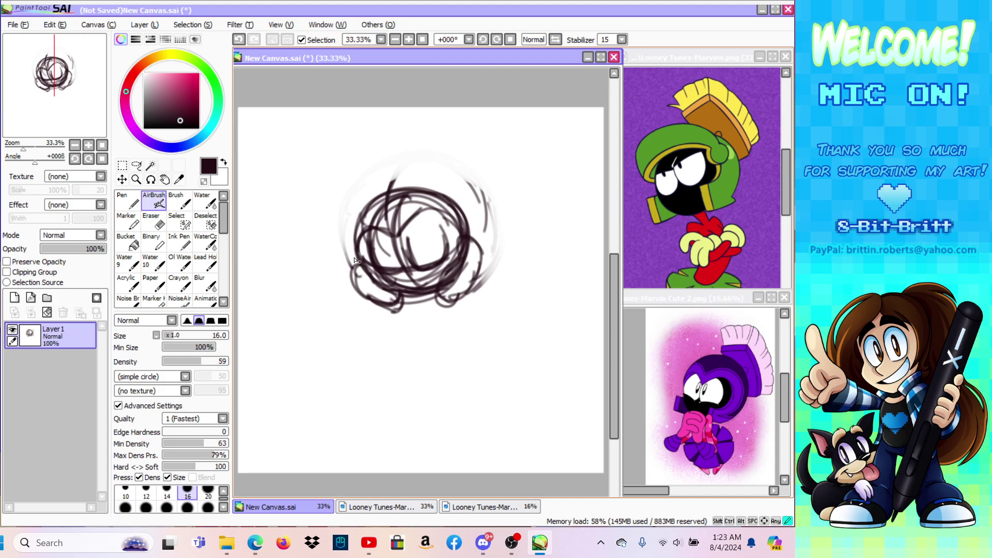
mouse_move(358, 259)
left_mouse_down()
mouse_move(344, 230)
mouse_move(356, 263)
mouse_move(339, 240)
mouse_move(357, 261)
mouse_move(344, 201)
mouse_move(350, 250)
mouse_move(367, 175)
mouse_move(367, 198)
mouse_move(361, 174)
mouse_move(349, 204)
left_mouse_up()
left_click_drag(353, 171, 446, 163)
mouse_move(475, 284)
left_mouse_down()
mouse_move(492, 261)
mouse_move(486, 233)
left_mouse_up()
Step: Darken and even out the redrawn helmet outline in the mirrored view, and return to the normal view
left_click(532, 40)
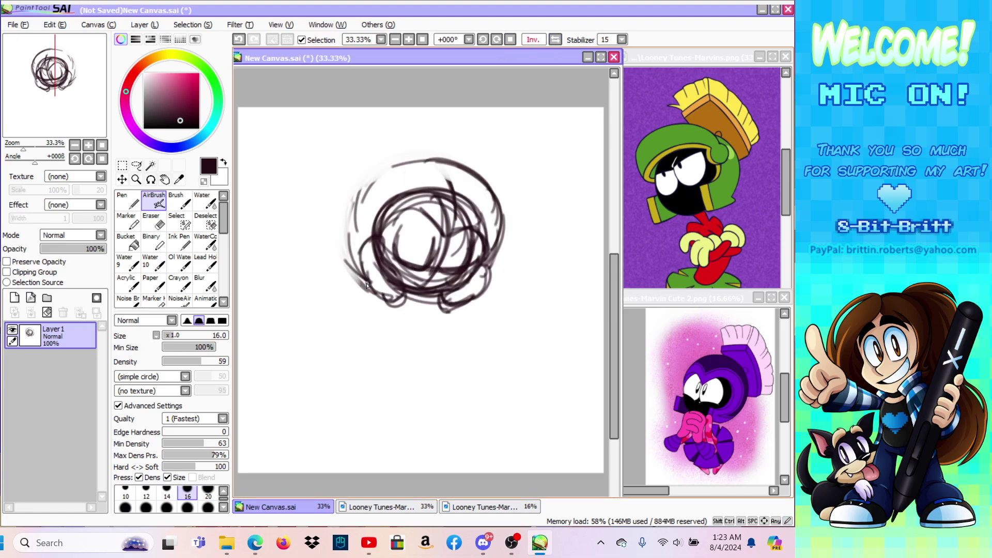
mouse_move(372, 288)
left_mouse_down()
mouse_move(349, 216)
mouse_move(361, 269)
mouse_move(350, 196)
mouse_move(349, 246)
mouse_move(392, 164)
left_mouse_up()
mouse_move(361, 210)
left_mouse_down()
mouse_move(419, 155)
mouse_move(367, 196)
mouse_move(401, 159)
mouse_move(429, 168)
mouse_move(361, 205)
mouse_move(427, 153)
mouse_move(447, 168)
mouse_move(419, 155)
mouse_move(483, 184)
left_mouse_up()
mouse_move(428, 165)
left_mouse_down()
mouse_move(462, 158)
mouse_move(484, 178)
left_mouse_up()
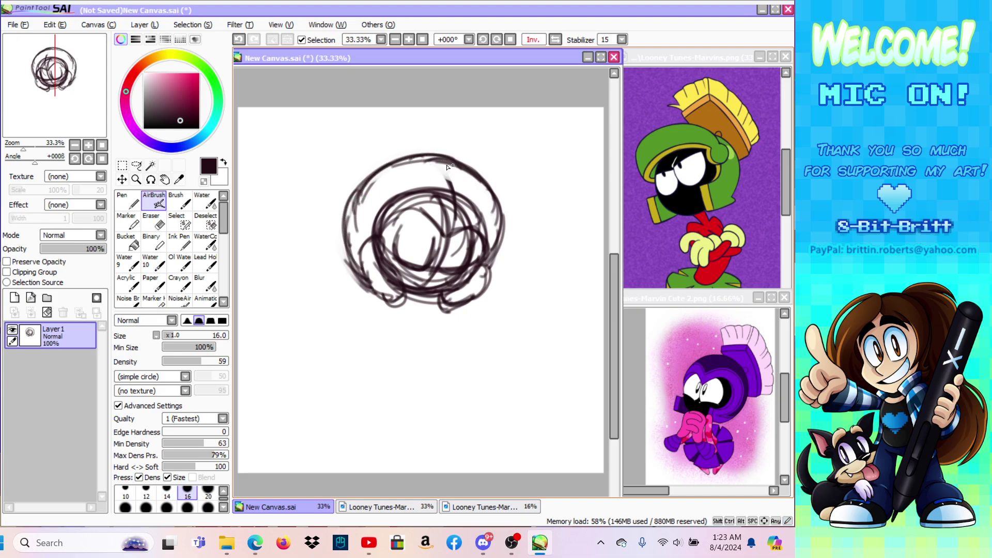
left_click(499, 39)
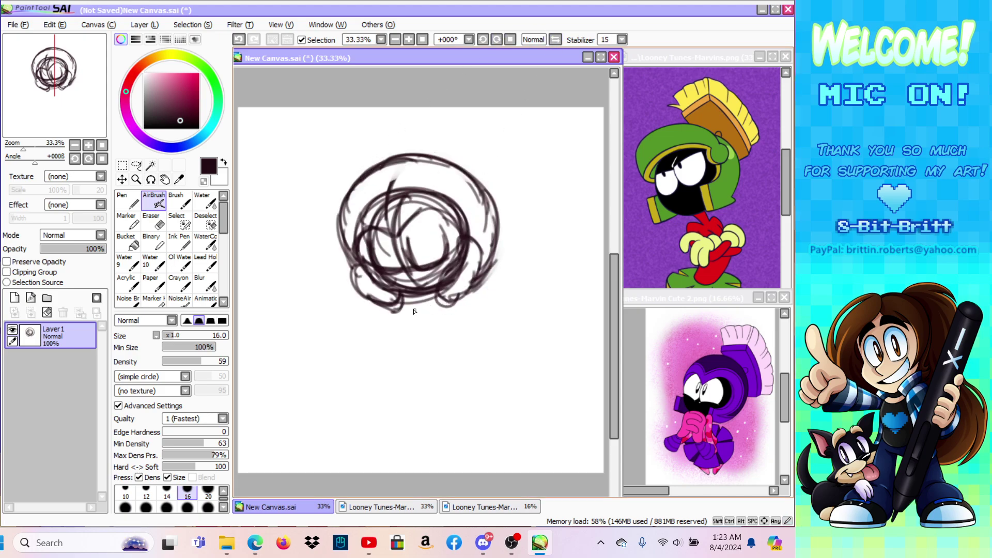
Step: Sketch a tapered torso below the head with two arms angled down and outward from the shoulders
mouse_move(406, 313)
left_mouse_down()
mouse_move(440, 309)
mouse_move(404, 312)
mouse_move(417, 380)
mouse_move(429, 390)
mouse_move(403, 356)
mouse_move(402, 326)
mouse_move(436, 388)
left_mouse_up()
mouse_move(428, 316)
left_mouse_down()
mouse_move(450, 316)
mouse_move(445, 352)
mouse_move(454, 322)
mouse_move(439, 368)
left_mouse_up()
mouse_move(399, 313)
left_mouse_down()
mouse_move(359, 347)
mouse_move(360, 372)
mouse_move(366, 358)
mouse_move(349, 372)
mouse_move(403, 331)
mouse_move(368, 370)
left_mouse_up()
mouse_move(397, 331)
left_mouse_down()
mouse_move(359, 381)
mouse_move(377, 363)
left_mouse_up()
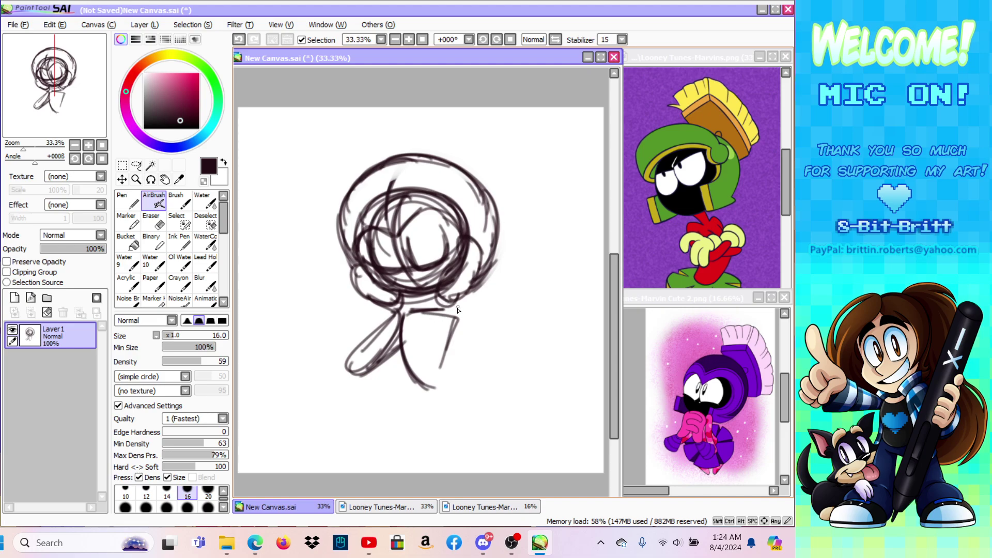
left_click_drag(455, 309, 496, 362)
left_click_drag(454, 330, 469, 353)
mouse_move(453, 310)
left_mouse_down()
mouse_move(491, 366)
mouse_move(472, 319)
mouse_move(478, 359)
mouse_move(456, 305)
left_mouse_up()
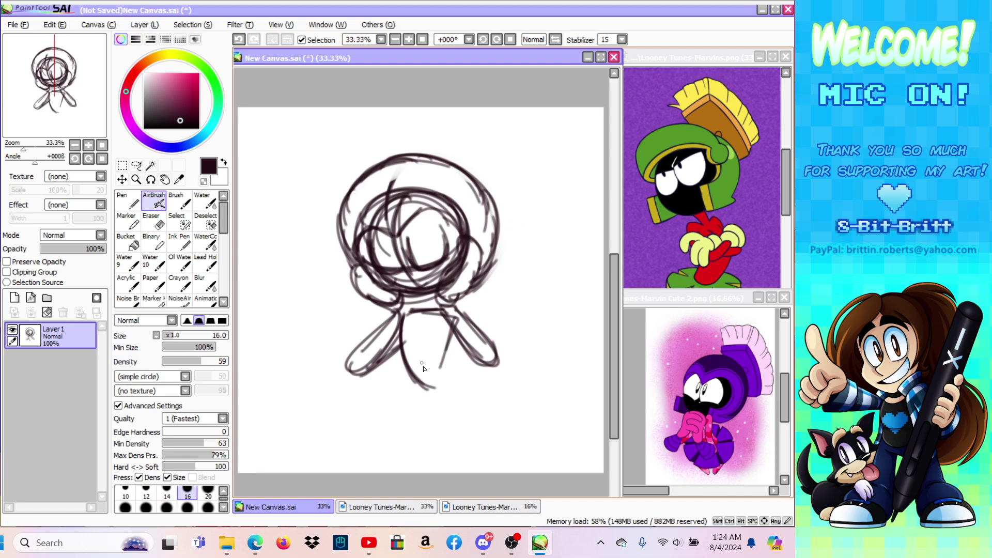
Step: Sketch a wide, tilted oval skirt around the lower end of the torso
mouse_move(443, 372)
left_mouse_down()
mouse_move(421, 385)
mouse_move(372, 390)
mouse_move(361, 429)
left_mouse_up()
mouse_move(396, 382)
left_mouse_down()
mouse_move(363, 405)
mouse_move(447, 421)
left_mouse_up()
left_click_drag(364, 432, 478, 416)
mouse_move(424, 431)
left_mouse_down()
mouse_move(481, 379)
mouse_move(494, 384)
mouse_move(444, 379)
mouse_move(498, 396)
mouse_move(392, 433)
left_mouse_up()
mouse_move(480, 413)
left_mouse_down()
mouse_move(504, 385)
mouse_move(413, 387)
mouse_move(421, 385)
left_mouse_up()
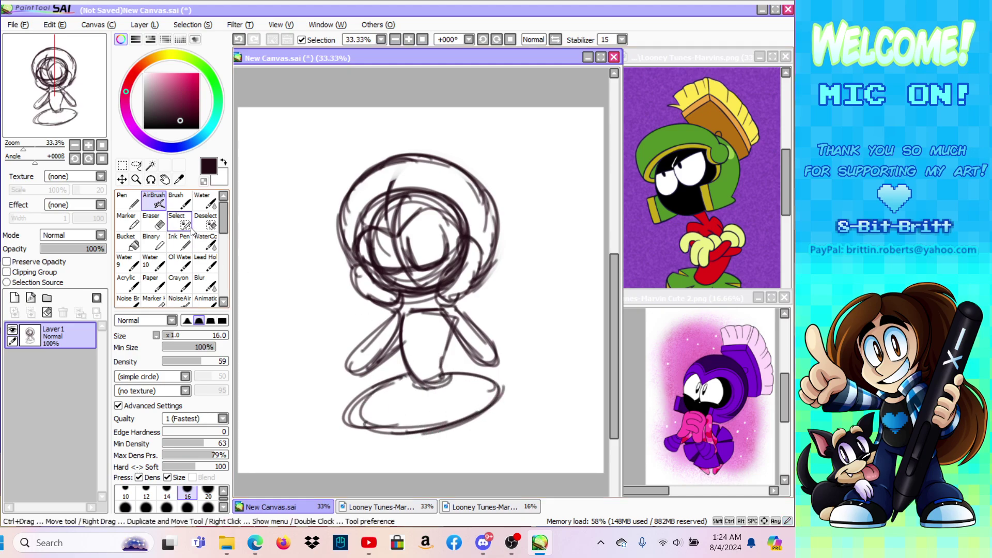
Step: Select the oval skirt, scale it down slightly, reposition it against the torso, and clear the selection
left_click(184, 223)
mouse_move(367, 414)
left_mouse_down()
mouse_move(443, 421)
mouse_move(472, 397)
mouse_move(481, 413)
left_mouse_up()
key("ctrl+t")
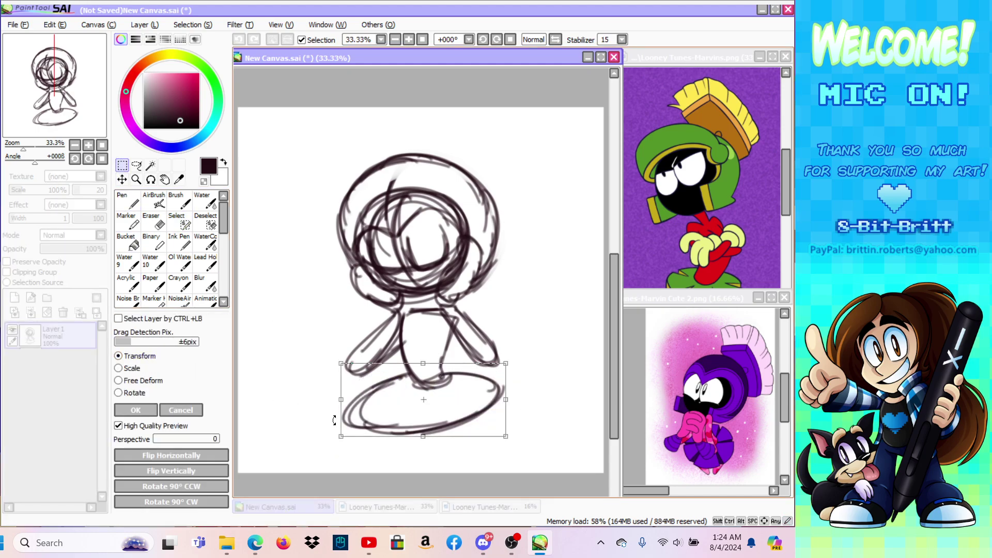
left_click_drag(341, 436, 362, 429)
left_click_drag(419, 399, 412, 396)
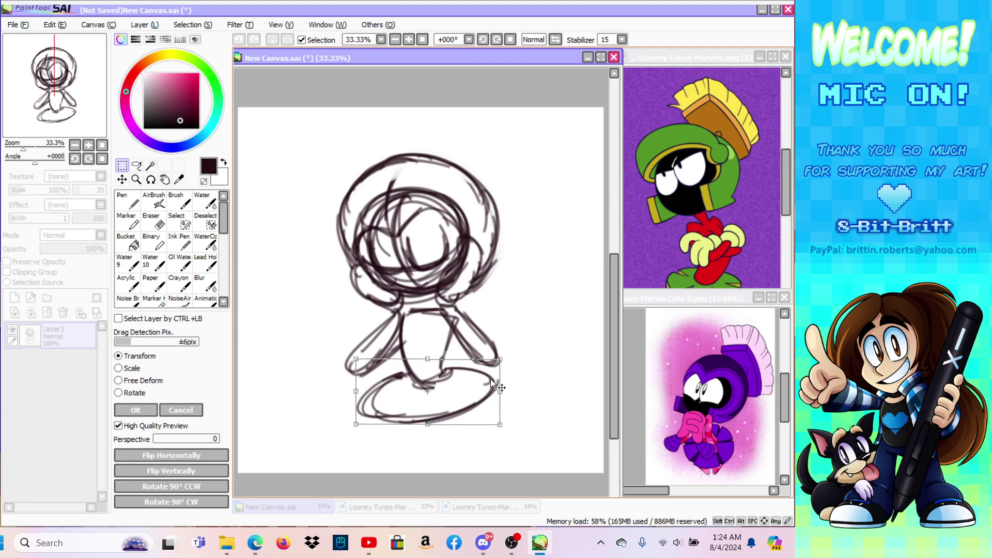
left_click(135, 410)
key("ctrl+d")
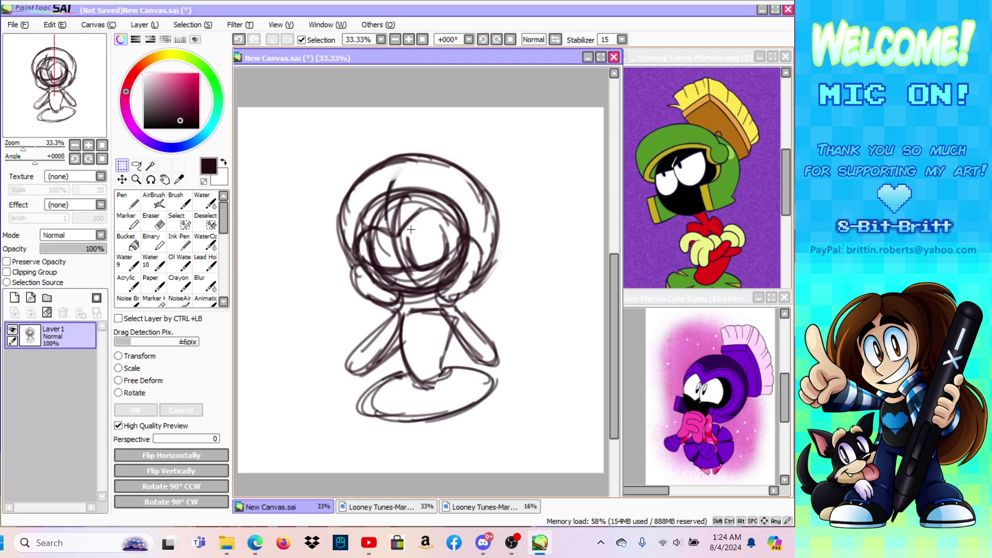
Step: Scale the whole figure sketch down and move it up to make room for the legs
key("ctrl+t")
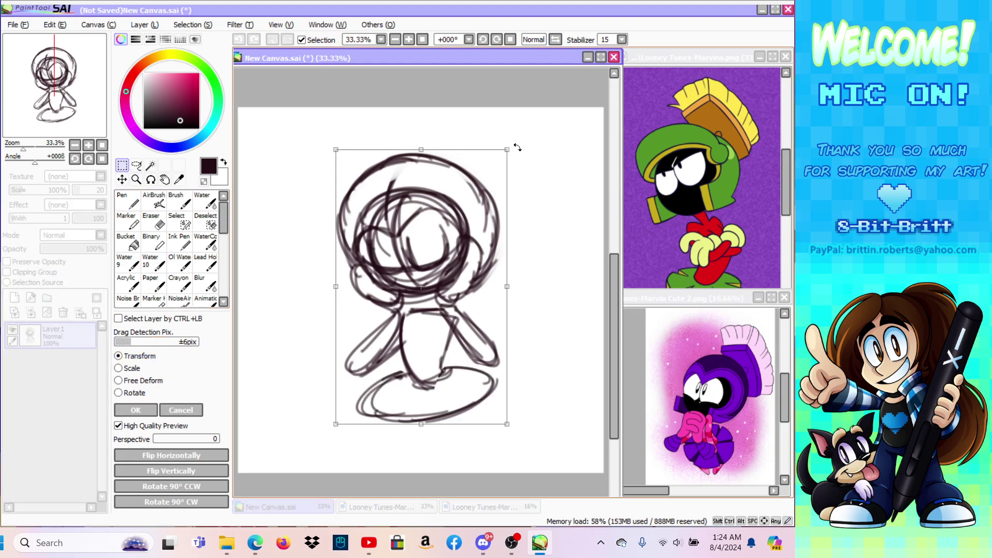
left_click_drag(508, 147, 480, 188)
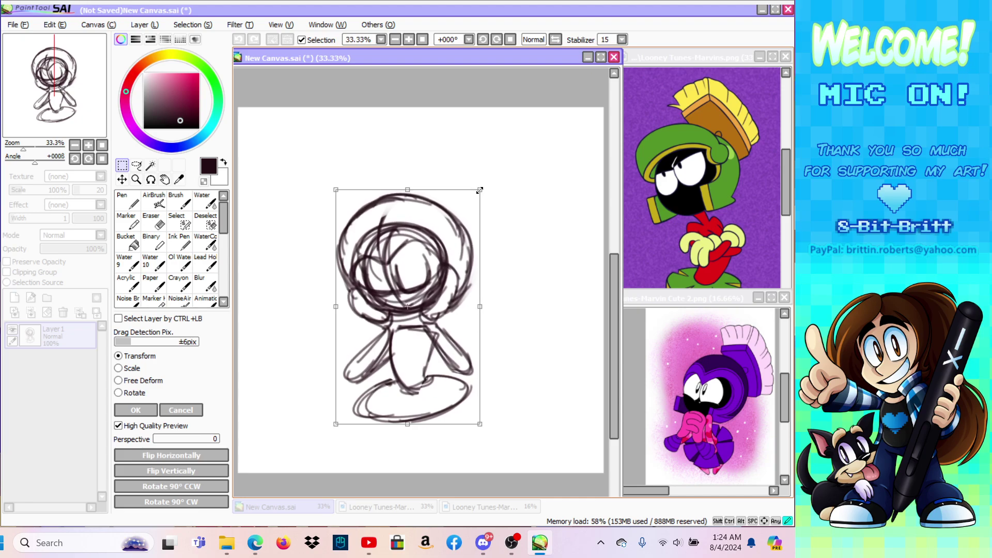
left_click_drag(440, 261, 448, 229)
left_click(135, 410)
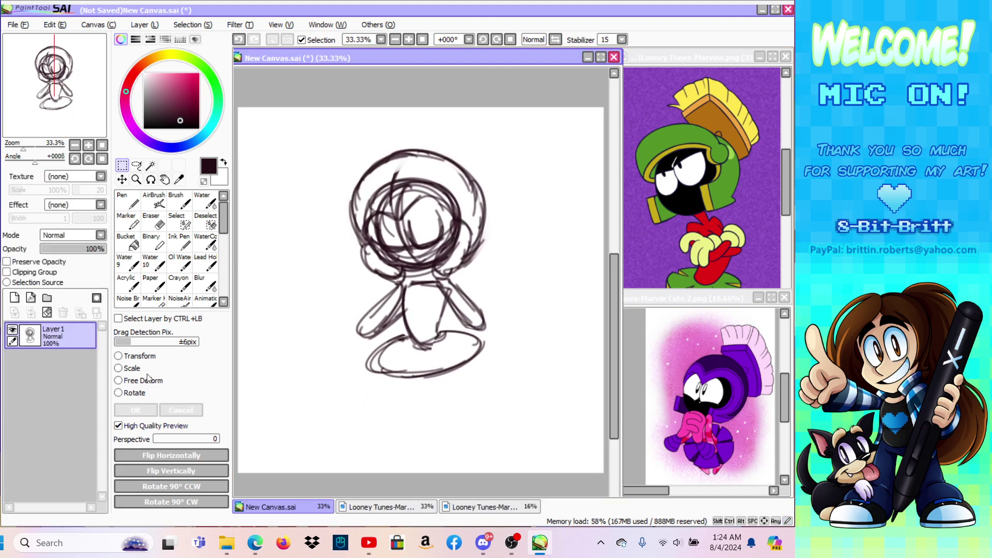
Step: Sketch two thin legs beneath the skirt and a pair of large shoes pointing outward in opposite directions
left_click(154, 201)
left_click_drag(416, 377, 446, 420)
left_click_drag(447, 371, 454, 420)
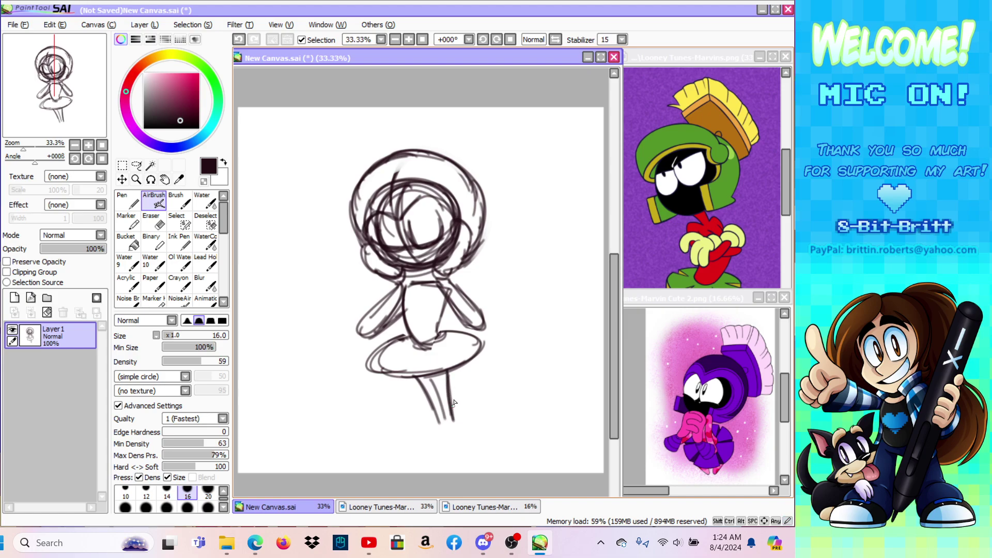
mouse_move(434, 430)
left_mouse_down()
mouse_move(394, 417)
mouse_move(348, 439)
left_mouse_up()
mouse_move(439, 431)
left_mouse_down()
mouse_move(340, 436)
mouse_move(357, 456)
mouse_move(414, 453)
mouse_move(432, 427)
mouse_move(497, 411)
mouse_move(542, 418)
left_mouse_up()
mouse_move(482, 420)
left_mouse_down()
mouse_move(521, 408)
mouse_move(517, 445)
left_mouse_up()
mouse_move(449, 450)
left_mouse_down()
mouse_move(546, 447)
mouse_move(540, 416)
mouse_move(548, 442)
left_mouse_up()
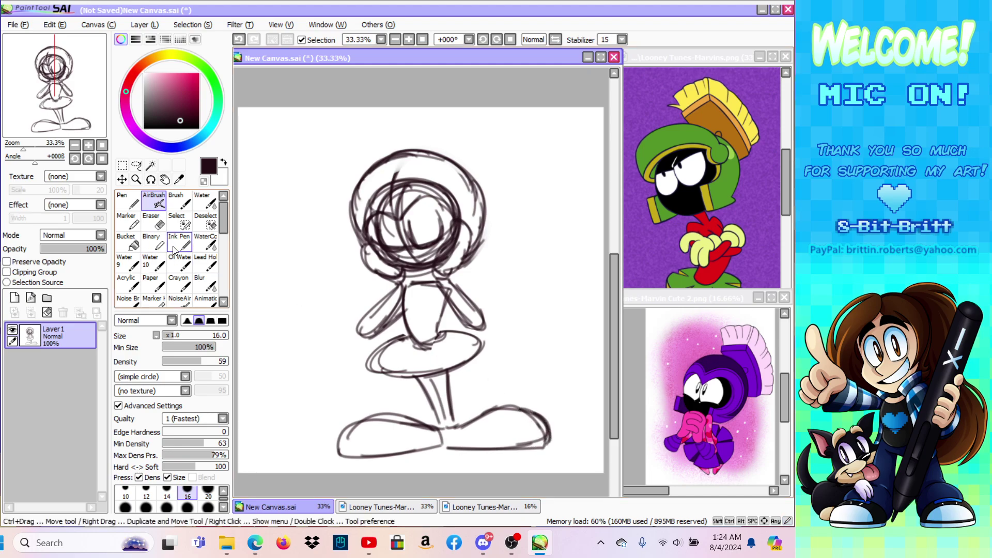
Step: Select the legs and shoes with the Select brush and rotate them slightly clockwise under the skirt
left_click(180, 222)
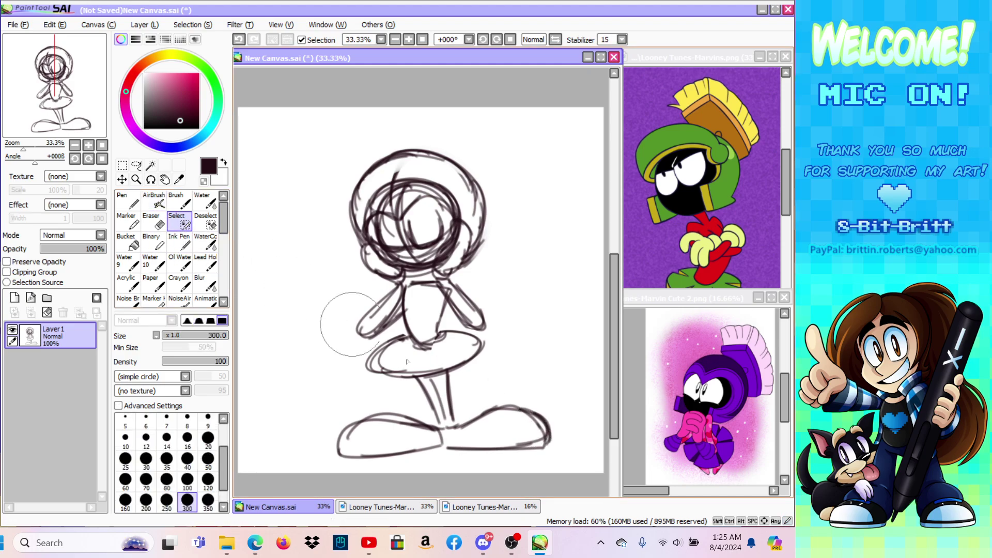
mouse_move(415, 411)
left_mouse_down()
mouse_move(357, 447)
mouse_move(530, 406)
left_mouse_up()
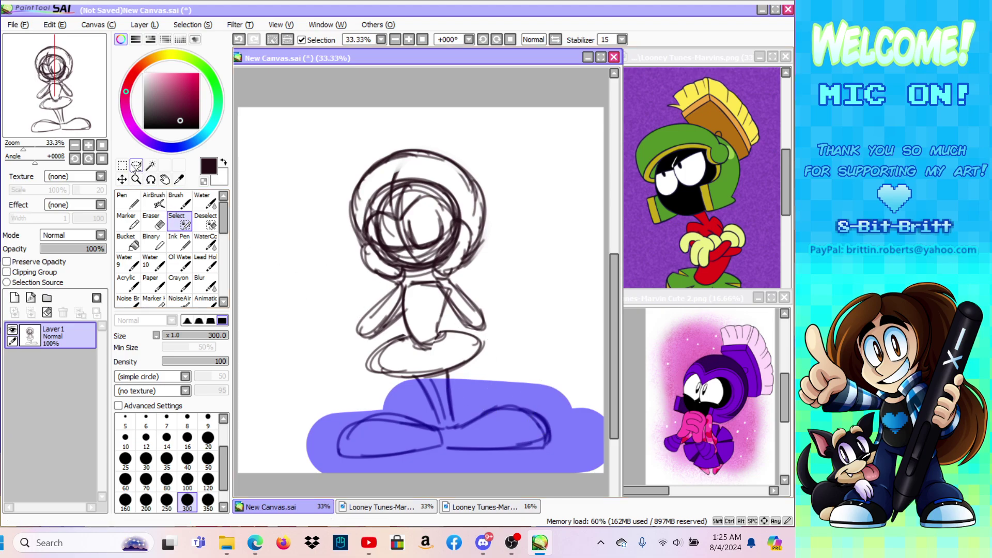
key("ctrl+t")
left_click_drag(521, 364, 540, 359)
left_click_drag(504, 396, 506, 394)
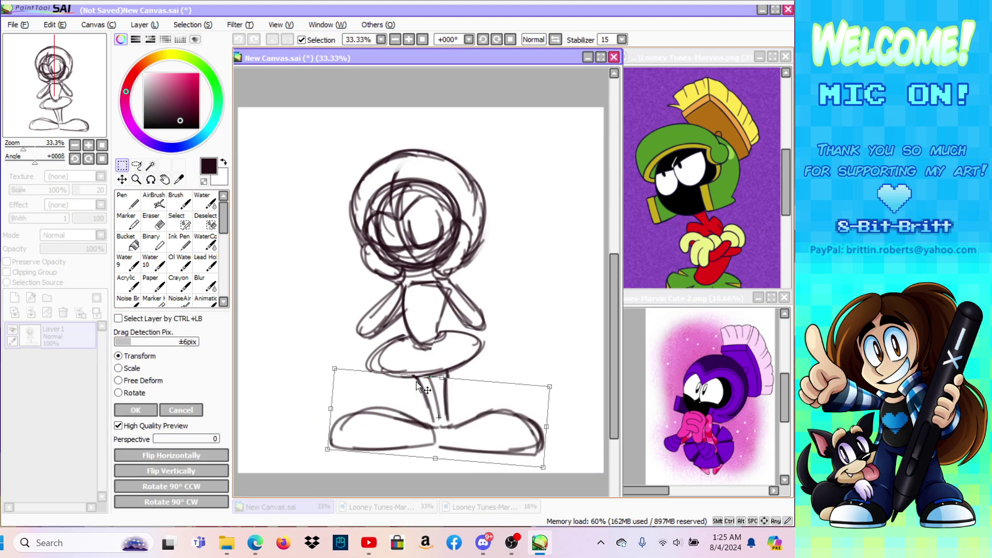
left_click(134, 408)
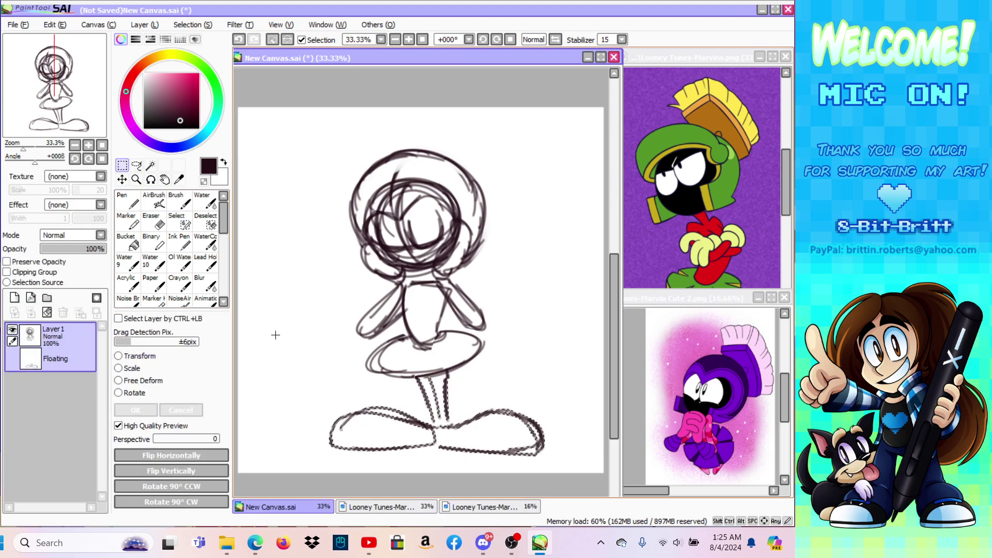
Step: Select the helmeted head with the Select brush, enlarge it slightly, and reposition it over the neck
left_click(176, 220)
mouse_move(383, 224)
left_mouse_down()
mouse_move(392, 186)
mouse_move(504, 223)
mouse_move(414, 175)
mouse_move(434, 212)
left_mouse_up()
key("ctrl+t")
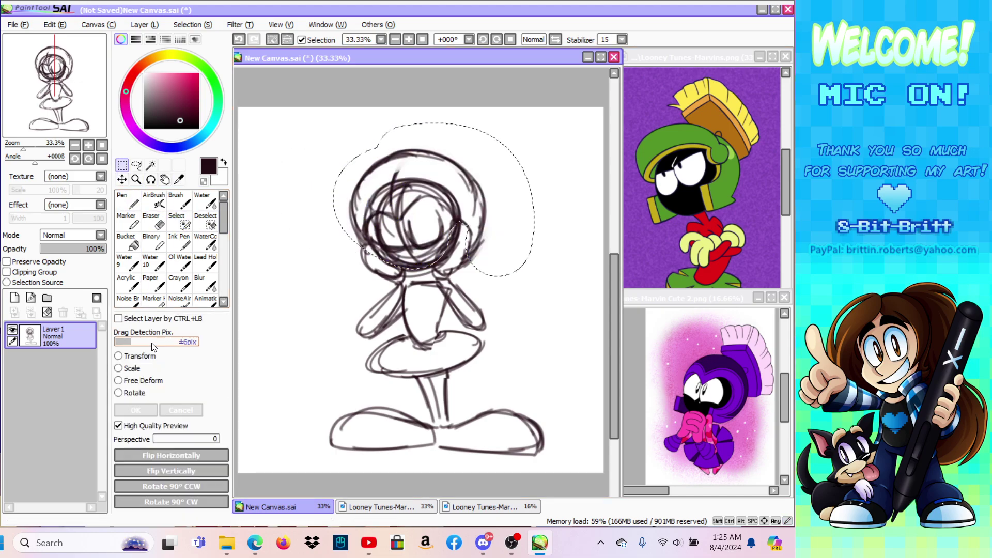
left_click_drag(348, 146, 333, 129)
left_click_drag(383, 157, 388, 162)
left_click(135, 410)
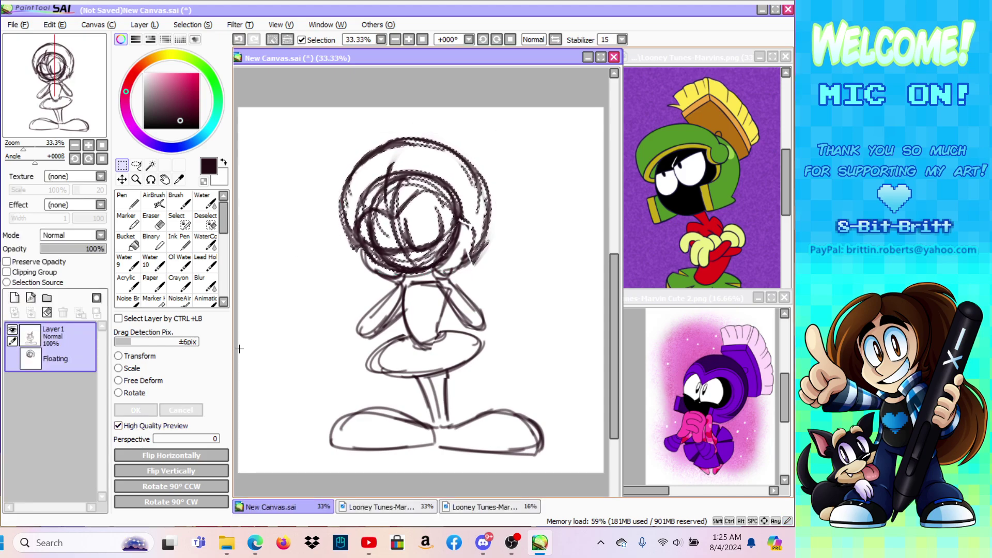
Step: Redraw the helmet's outline, center line and face opening with the AirBrush on the enlarged head
left_click(153, 200)
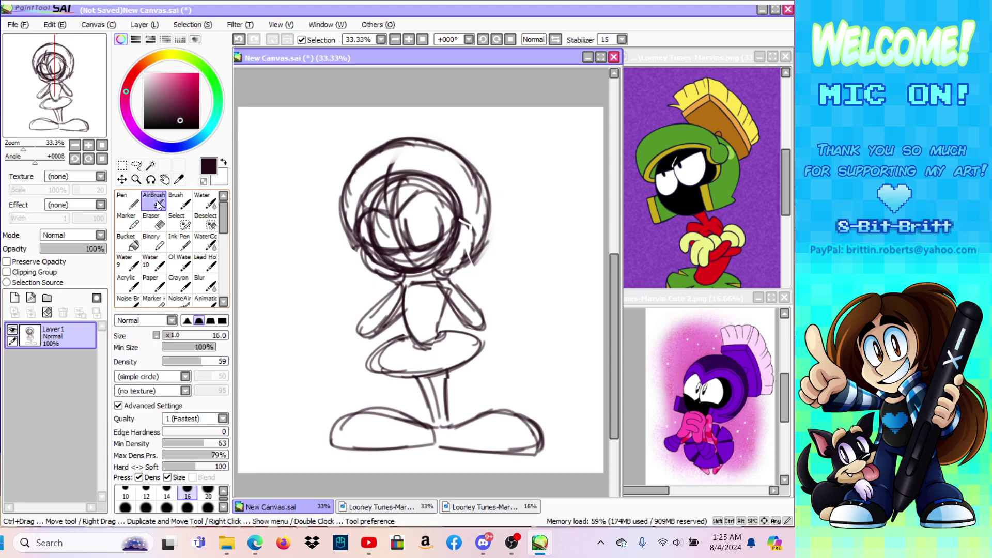
mouse_move(388, 196)
left_mouse_down()
mouse_move(383, 160)
mouse_move(411, 141)
left_mouse_up()
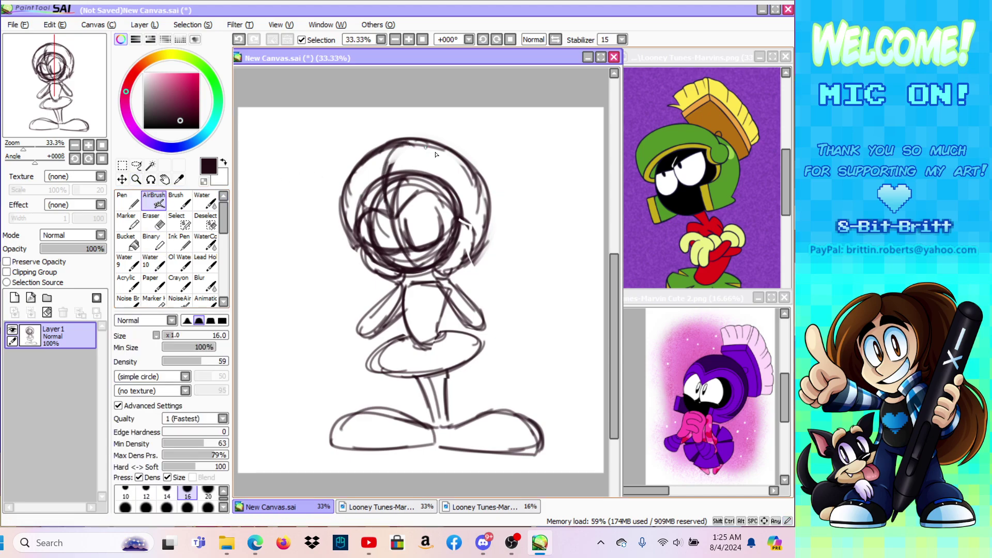
mouse_move(397, 196)
left_mouse_down()
mouse_move(427, 167)
mouse_move(458, 173)
mouse_move(477, 226)
left_mouse_up()
mouse_move(443, 169)
left_mouse_down()
mouse_move(475, 212)
mouse_move(472, 226)
left_mouse_up()
mouse_move(344, 228)
left_mouse_down()
mouse_move(353, 194)
mouse_move(384, 190)
left_mouse_up()
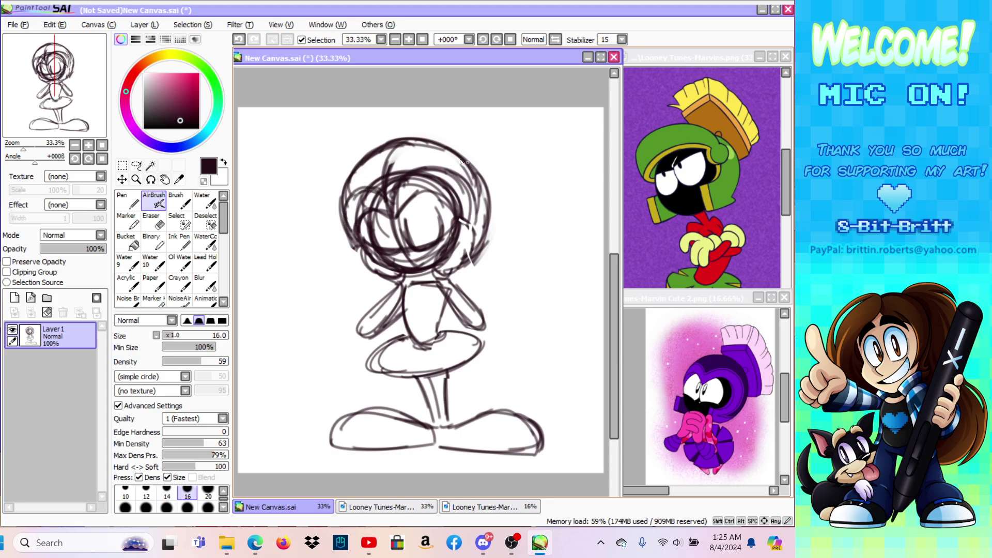
left_click_drag(414, 139, 465, 154)
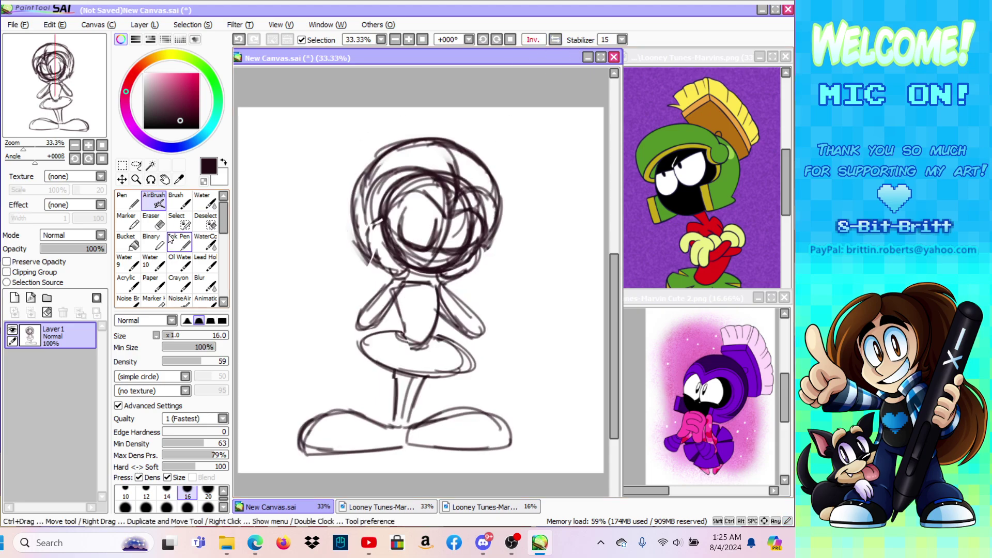
Step: Clean up and redraw the helmet's lower rear edge in a mirrored view, and add a curved center line to the torso
key("e")
mouse_move(332, 204)
left_mouse_down()
mouse_move(362, 271)
mouse_move(317, 163)
left_mouse_up()
left_click(155, 201)
mouse_move(373, 256)
left_mouse_down()
mouse_move(353, 224)
mouse_move(353, 190)
mouse_move(372, 155)
mouse_move(394, 147)
left_mouse_up()
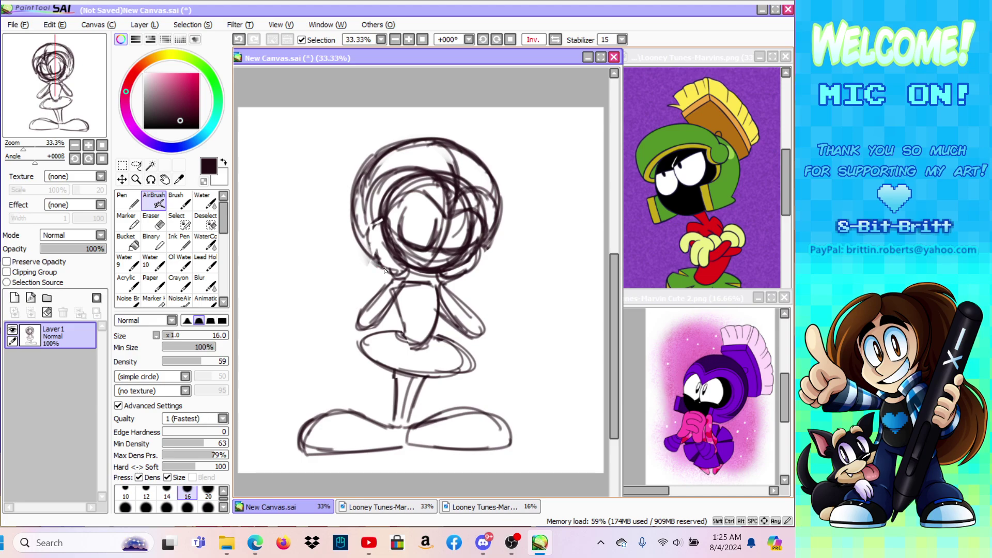
left_click_drag(368, 245, 388, 223)
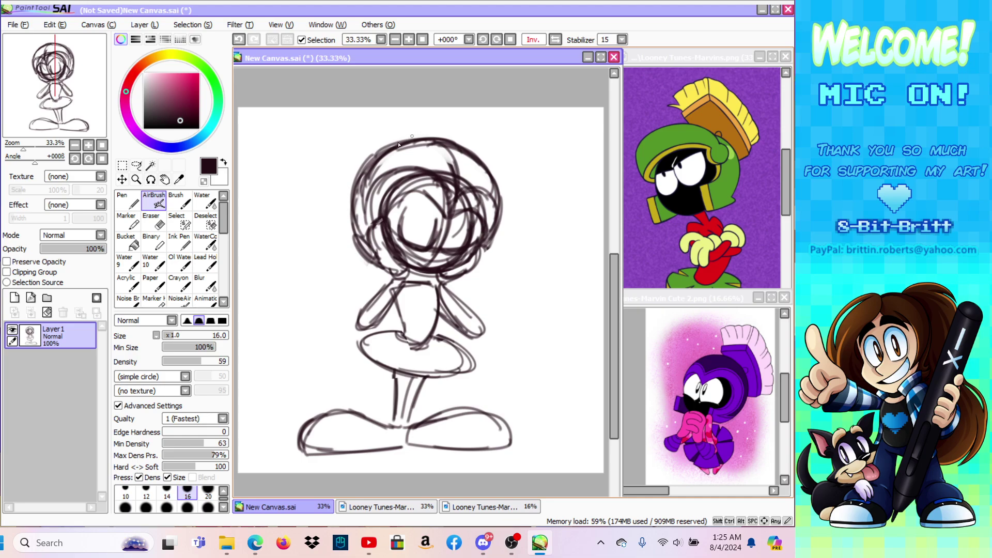
left_click(555, 40)
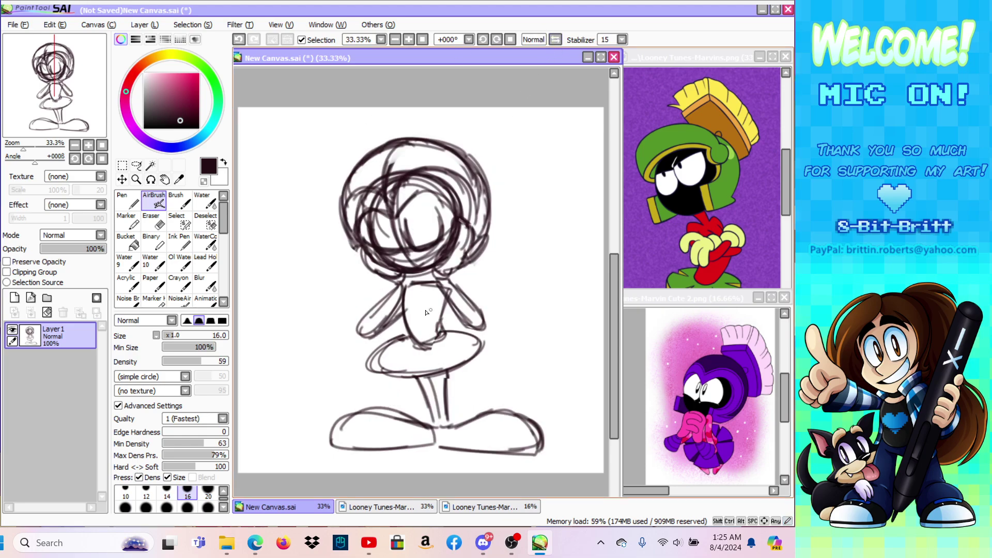
left_click_drag(415, 318, 416, 295)
Step: Open the recent drawing Mad Rat Dead-Anthro AU-Fluff.png for a look and close it again
left_click(17, 24)
mouse_move(54, 78)
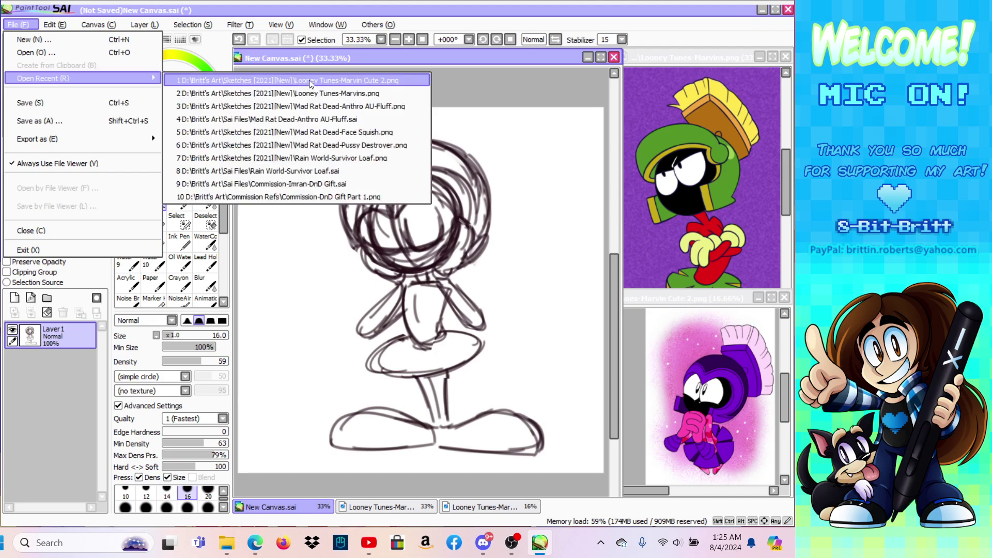
left_click(372, 105)
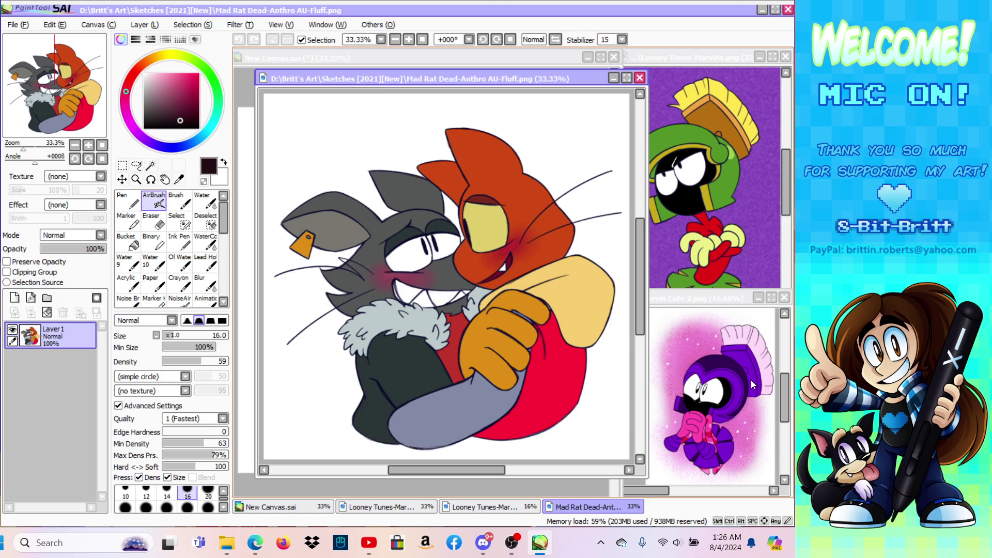
left_click(638, 78)
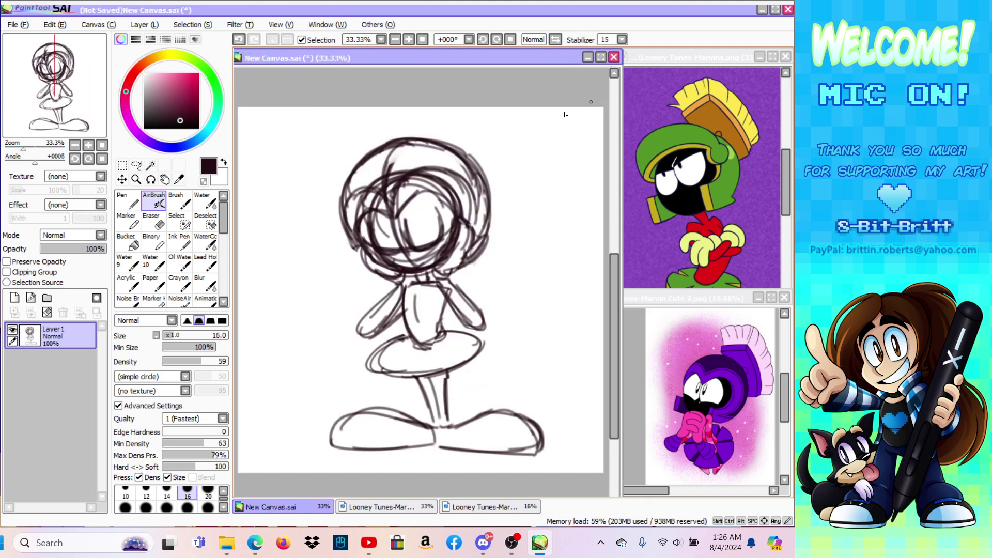
Step: Scale the whole figure down and place it lower on the canvas to make room above the helmet
left_click(122, 165)
left_click(150, 356)
left_click_drag(543, 135, 513, 177)
mouse_move(477, 237)
left_mouse_down()
mouse_move(490, 235)
mouse_move(463, 252)
left_mouse_up()
left_click(135, 410)
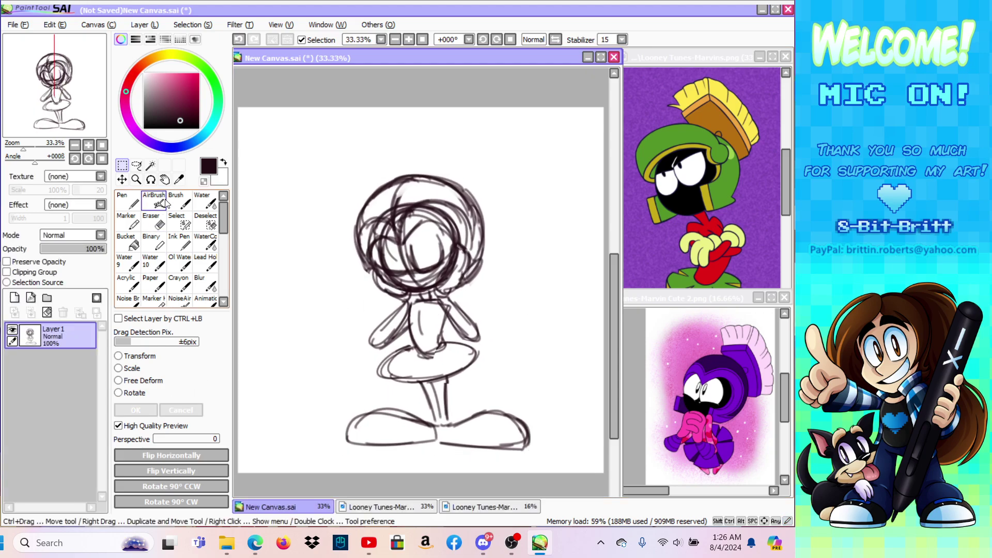
Step: Sketch the long curved bar of the crest behind the helmet with the AirBrush in a mirrored view
left_click(154, 199)
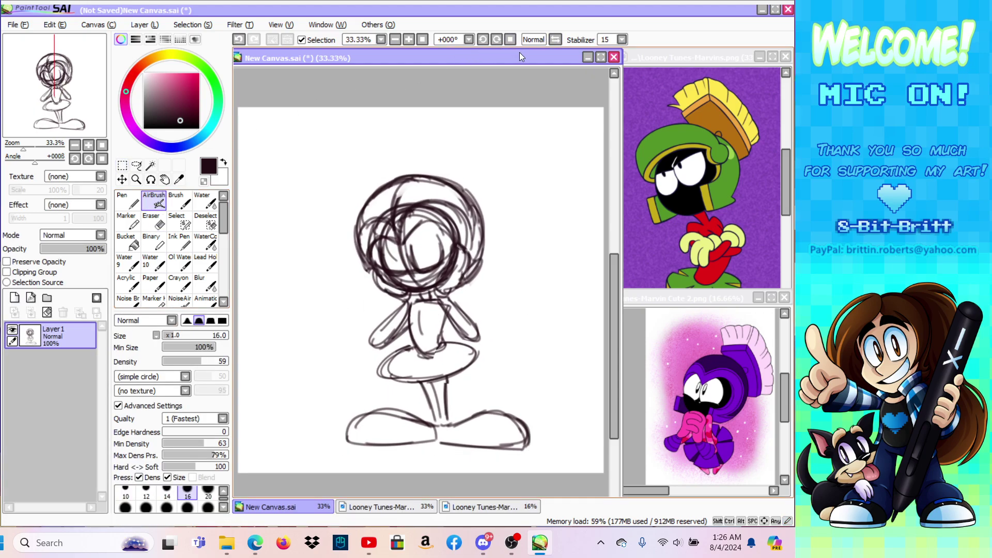
left_click(555, 40)
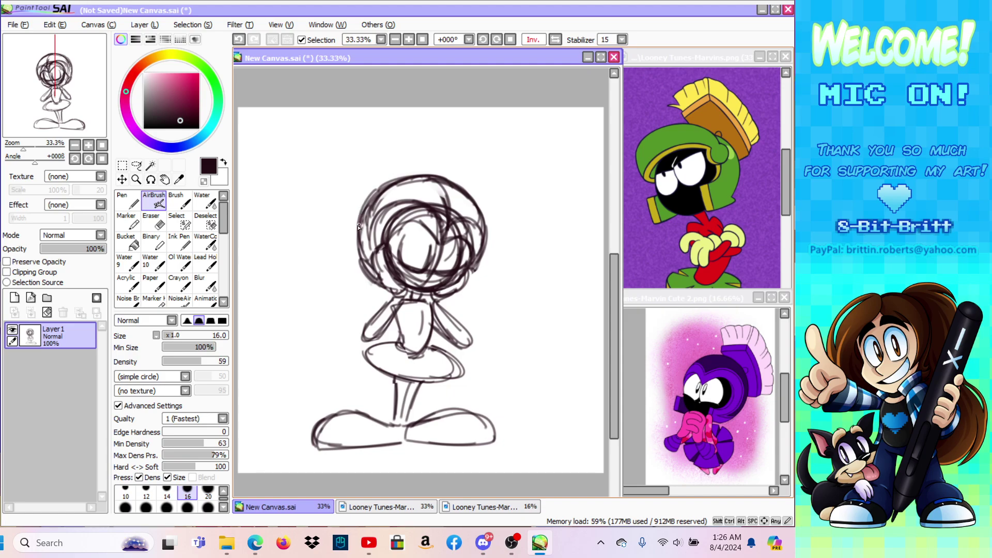
mouse_move(355, 229)
left_mouse_down()
mouse_move(337, 217)
mouse_move(401, 146)
left_mouse_up()
mouse_move(345, 209)
left_mouse_down()
mouse_move(372, 164)
mouse_move(412, 140)
left_mouse_up()
mouse_move(338, 216)
left_mouse_down()
mouse_move(330, 221)
mouse_move(330, 199)
mouse_move(354, 162)
mouse_move(391, 139)
left_mouse_up()
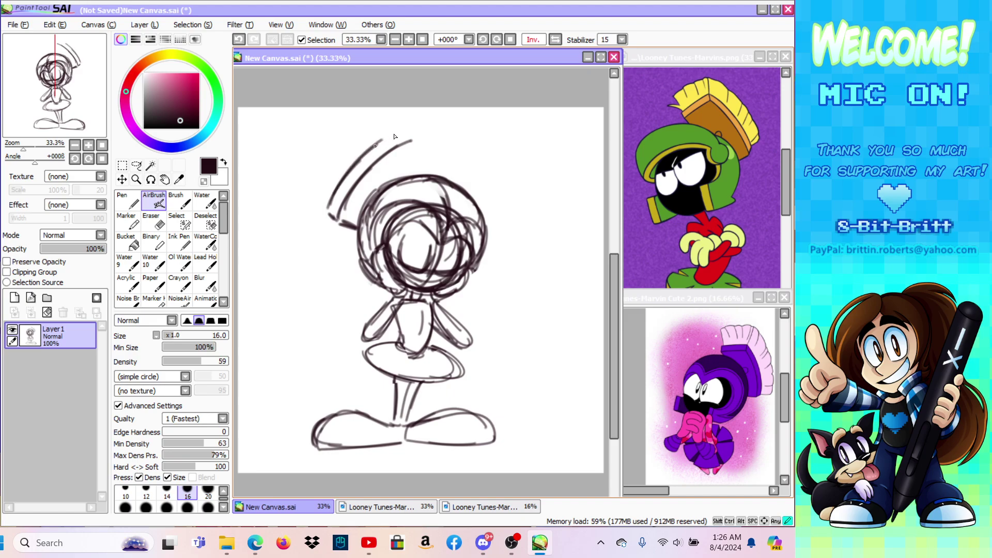
Step: Restore the normal view and sketch the short front segment of the crest bar with a line joining it to the helmet
left_click(555, 40)
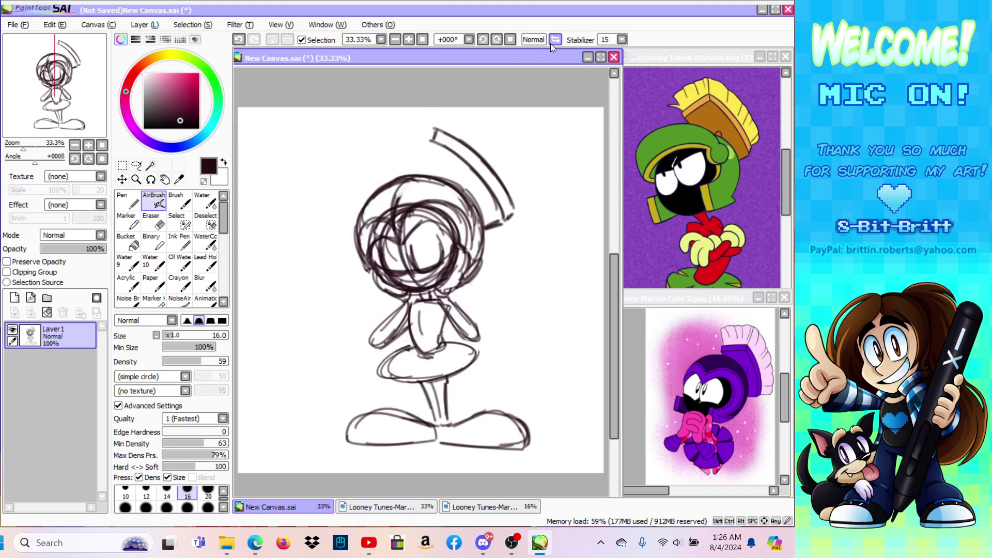
mouse_move(377, 159)
left_mouse_down()
mouse_move(432, 143)
mouse_move(371, 149)
mouse_move(427, 130)
left_mouse_up()
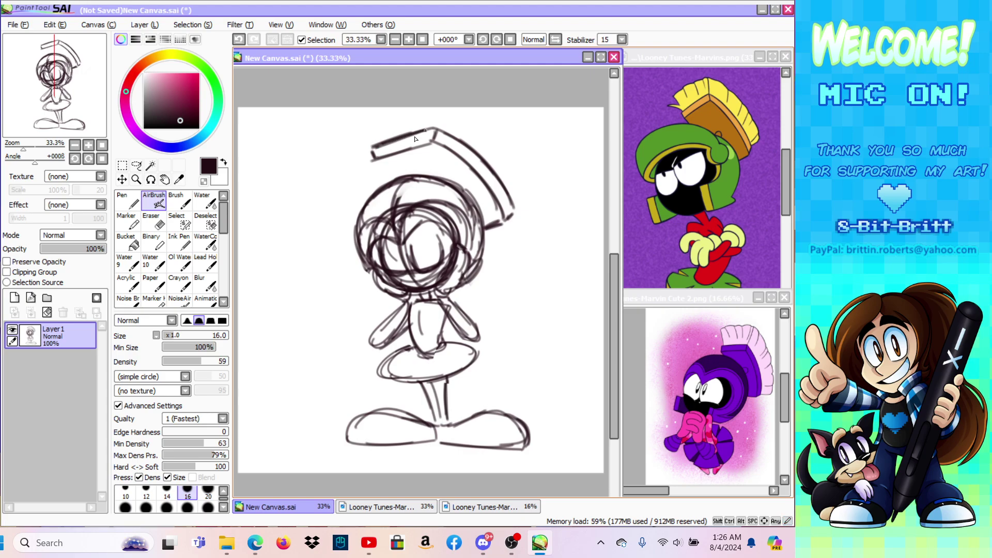
left_click_drag(385, 160, 408, 171)
Step: Sketch the tall brush outline above the crest bar in a mirrored view, and undo the last strokes at its front
left_click(555, 40)
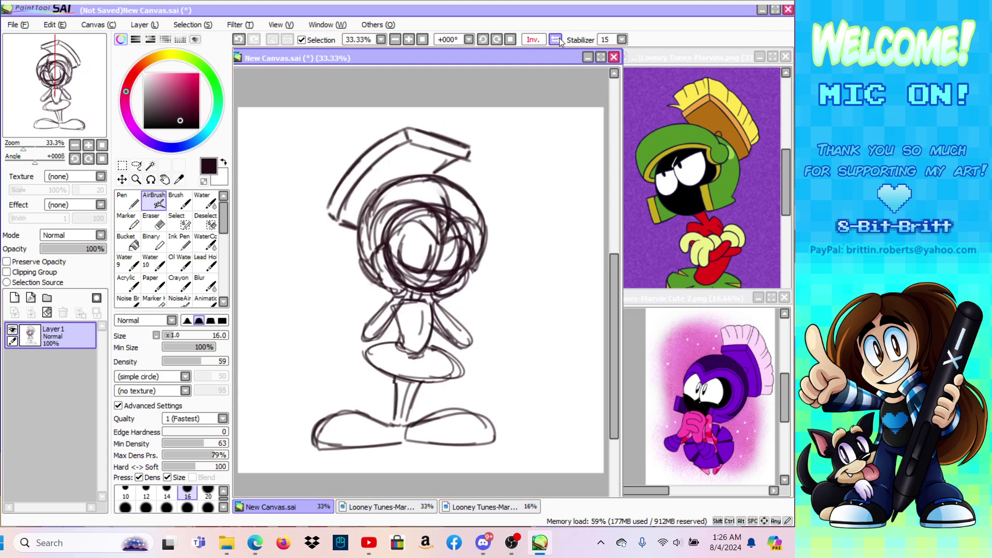
mouse_move(330, 209)
left_mouse_down()
mouse_move(301, 194)
mouse_move(326, 142)
left_mouse_up()
mouse_move(301, 190)
left_mouse_down()
mouse_move(350, 127)
mouse_move(304, 182)
mouse_move(384, 107)
left_mouse_up()
mouse_move(327, 155)
left_mouse_down()
mouse_move(387, 108)
mouse_move(401, 105)
mouse_move(409, 130)
left_mouse_up()
mouse_move(465, 149)
left_mouse_down()
mouse_move(516, 116)
mouse_move(475, 125)
mouse_move(495, 108)
left_mouse_up()
left_click(554, 39)
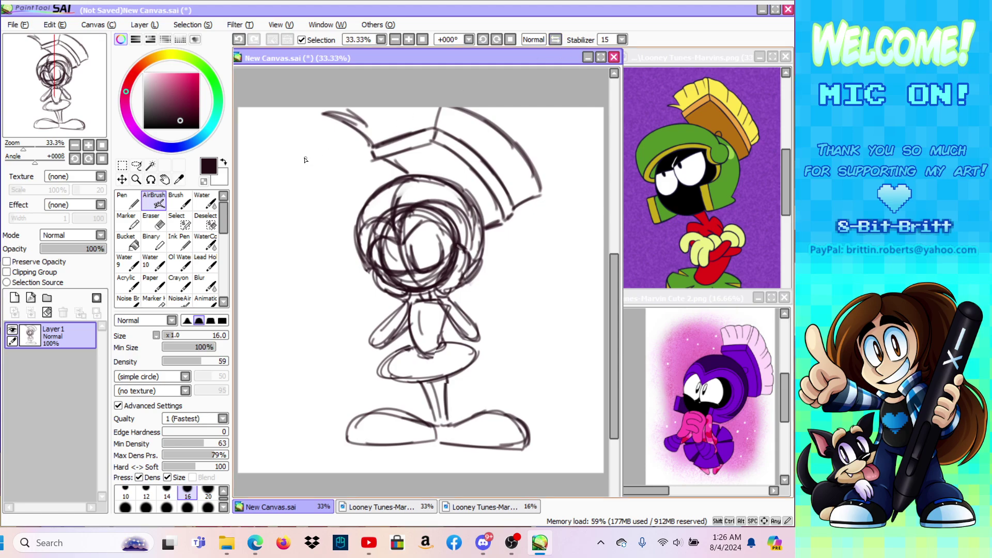
left_click(239, 41)
left_click(238, 40)
Step: Select the crest with the Select brush, scale it down, move it closer to the helmet, and clear the selection
left_click(176, 220)
mouse_move(377, 126)
left_mouse_down()
mouse_move(527, 186)
mouse_move(449, 121)
mouse_move(517, 116)
mouse_move(535, 144)
left_mouse_up()
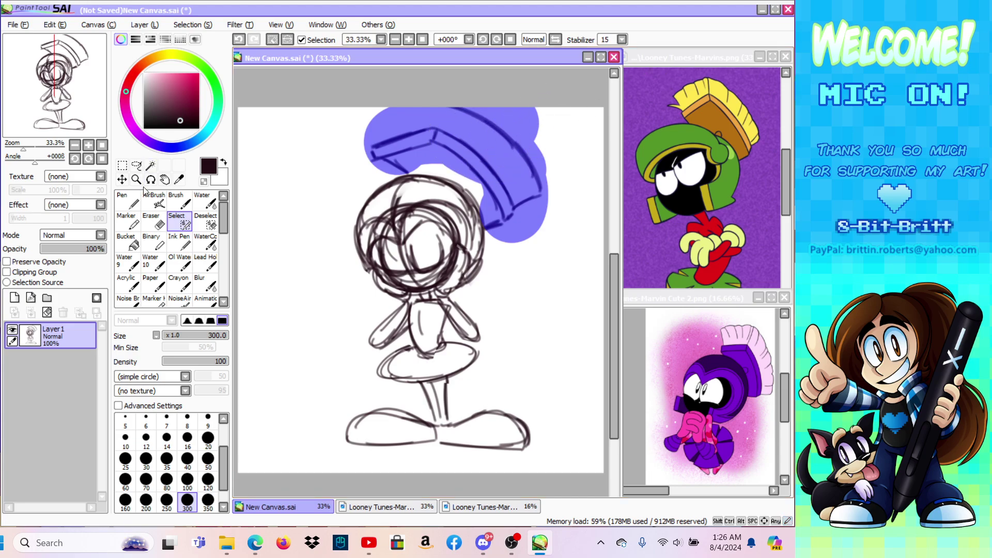
key("ctrl+t")
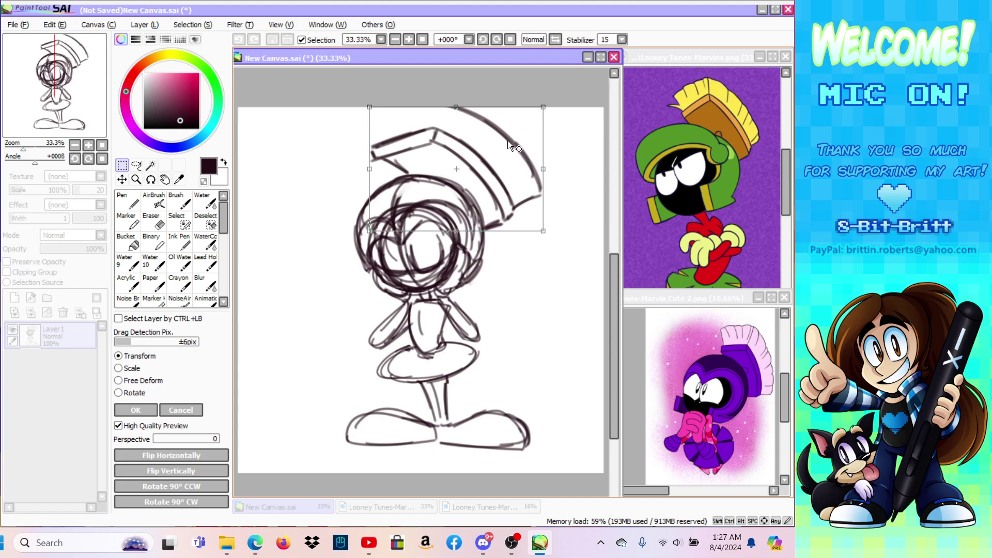
left_click_drag(546, 105, 515, 113)
mouse_move(496, 141)
left_mouse_down()
mouse_move(512, 143)
mouse_move(510, 154)
left_mouse_up()
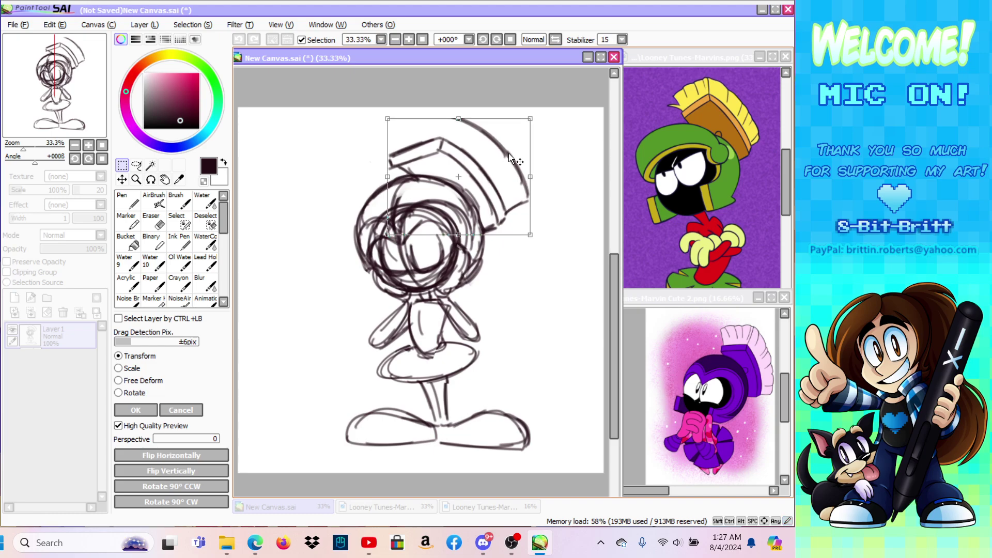
left_click(136, 410)
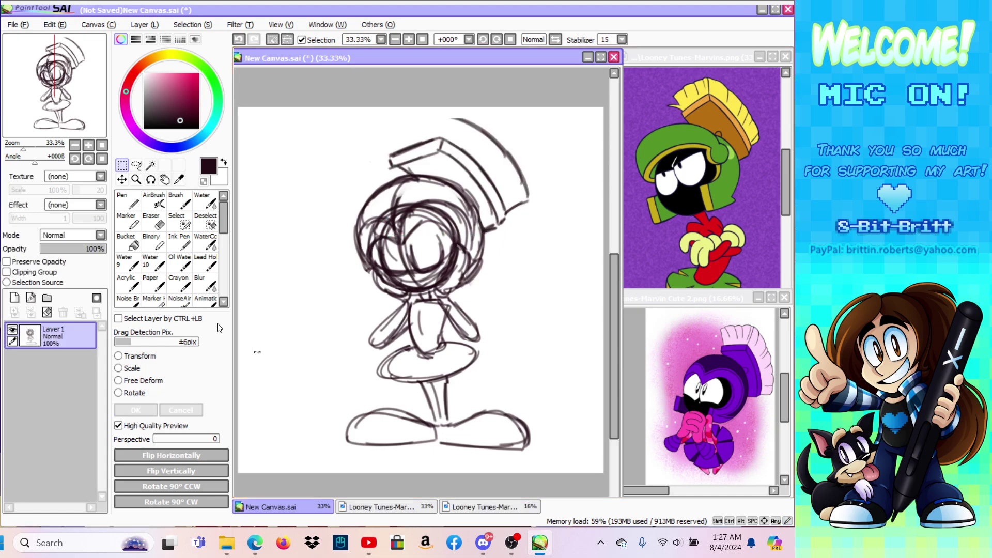
left_click(153, 199)
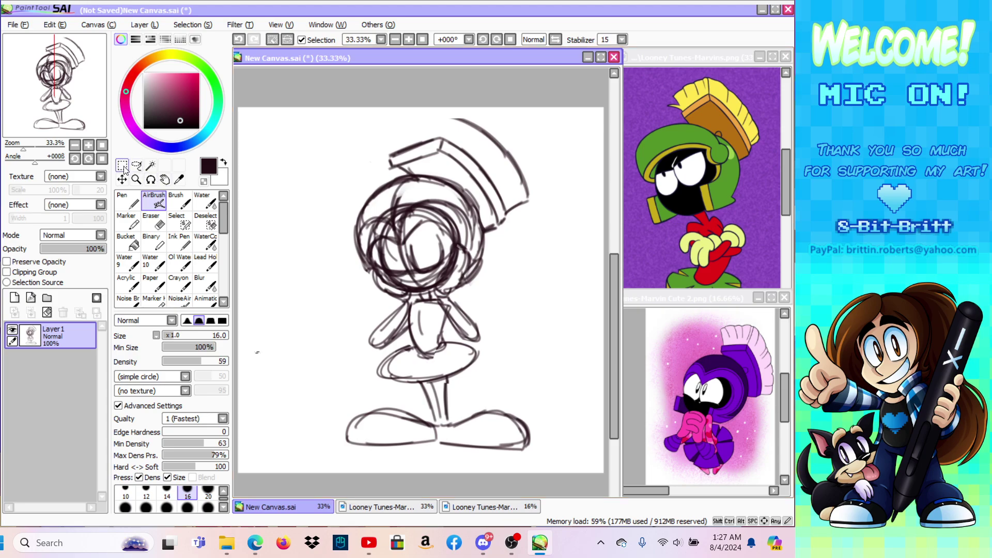
key("ctrl+d")
Step: Sketch the front and top edge of the crest's brush, and redraw its rear outline in a mirrored view
mouse_move(396, 152)
left_mouse_down()
mouse_move(367, 126)
mouse_move(398, 139)
mouse_move(381, 120)
mouse_move(397, 137)
mouse_move(385, 122)
mouse_move(421, 109)
mouse_move(390, 118)
mouse_move(447, 117)
mouse_move(440, 138)
mouse_move(447, 111)
left_mouse_up()
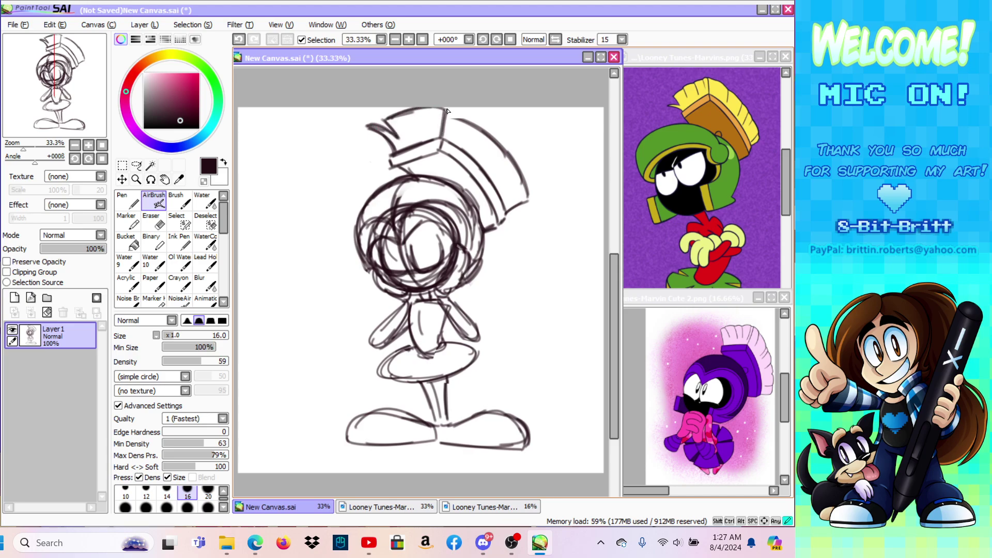
left_click(556, 40)
mouse_move(337, 213)
left_mouse_down()
mouse_move(313, 201)
mouse_move(363, 120)
left_mouse_up()
left_click_drag(317, 179, 381, 113)
left_click_drag(337, 147, 399, 104)
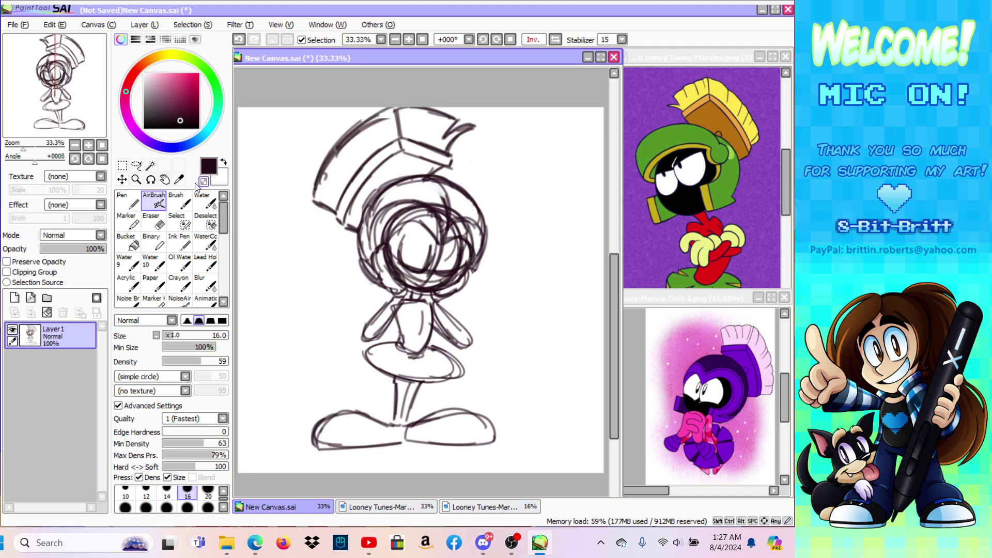
Step: Erase the excess lines on the crest's rear outline with the Eraser at size 50, and restore the normal view
left_click(155, 223)
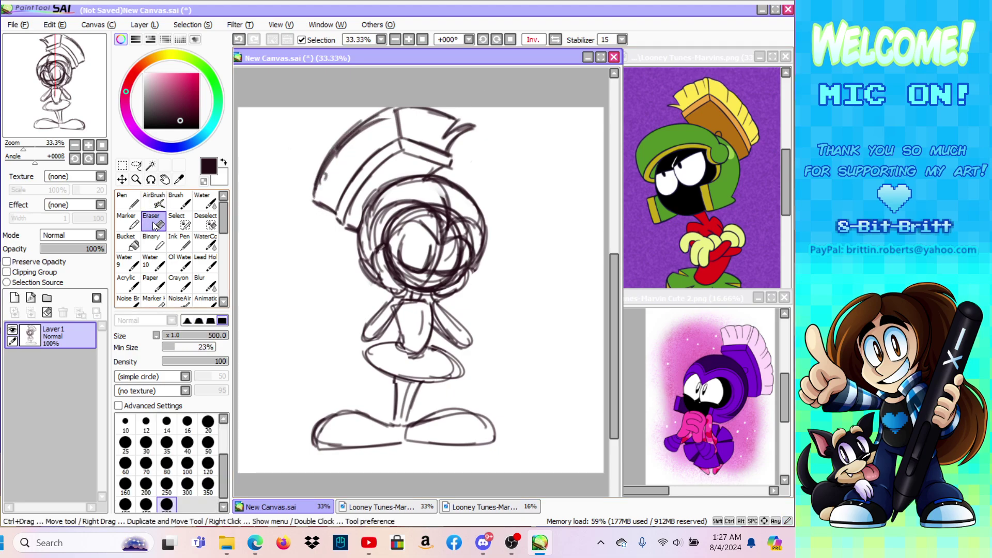
left_click(207, 443)
mouse_move(321, 199)
left_mouse_down()
mouse_move(367, 133)
mouse_move(344, 148)
mouse_move(381, 124)
left_mouse_up()
left_click(556, 40)
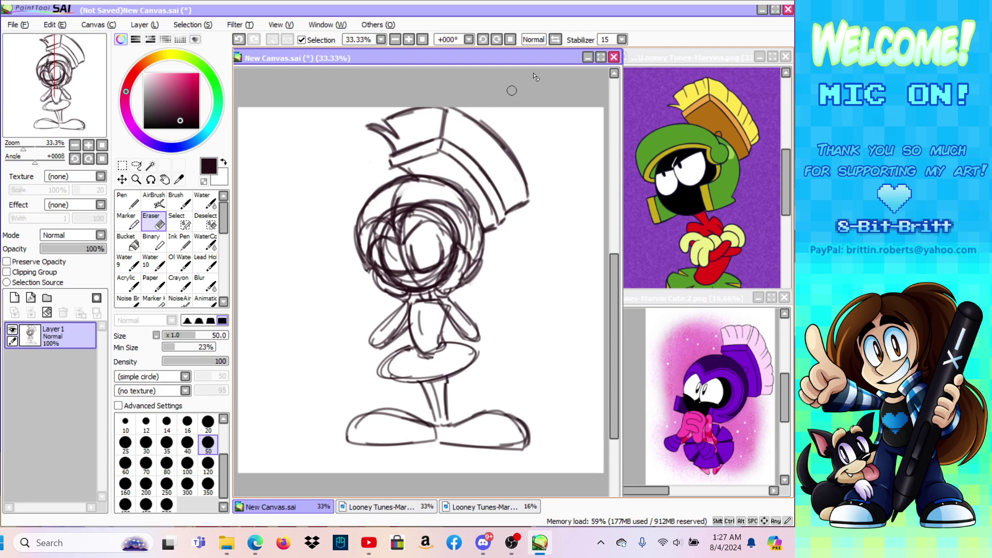
Step: Select the whole crest, scale it down slightly so it fits the canvas, and position it on the helmet
left_click(176, 219)
mouse_move(393, 139)
left_mouse_down()
mouse_move(497, 165)
mouse_move(513, 203)
mouse_move(468, 122)
mouse_move(372, 124)
left_mouse_up()
left_click(122, 180)
key("ctrl+t")
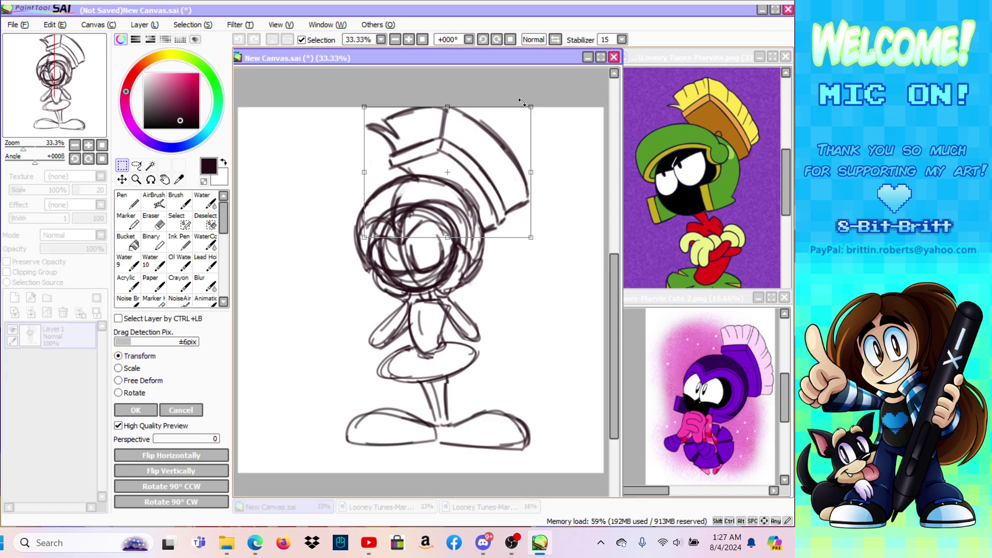
mouse_move(532, 105)
left_mouse_down()
mouse_move(515, 110)
mouse_move(520, 118)
left_mouse_up()
left_click_drag(512, 151, 515, 151)
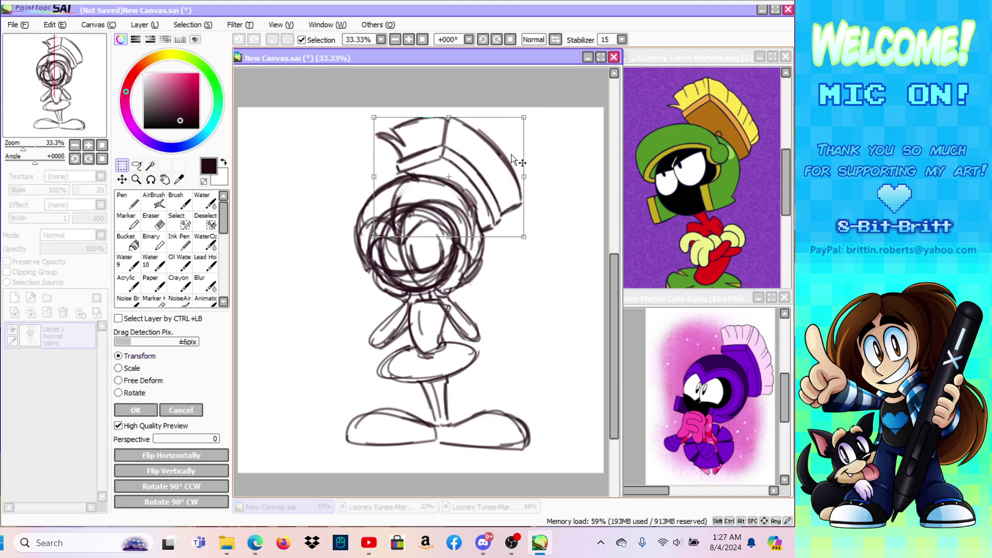
left_click(135, 409)
Step: Redraw the crest's top edge with the AirBrush, and add panel lines and a thicker lower rim to the skirt
left_click(154, 201)
mouse_move(403, 127)
left_mouse_down()
mouse_move(446, 118)
mouse_move(444, 139)
mouse_move(447, 116)
mouse_move(469, 121)
left_mouse_up()
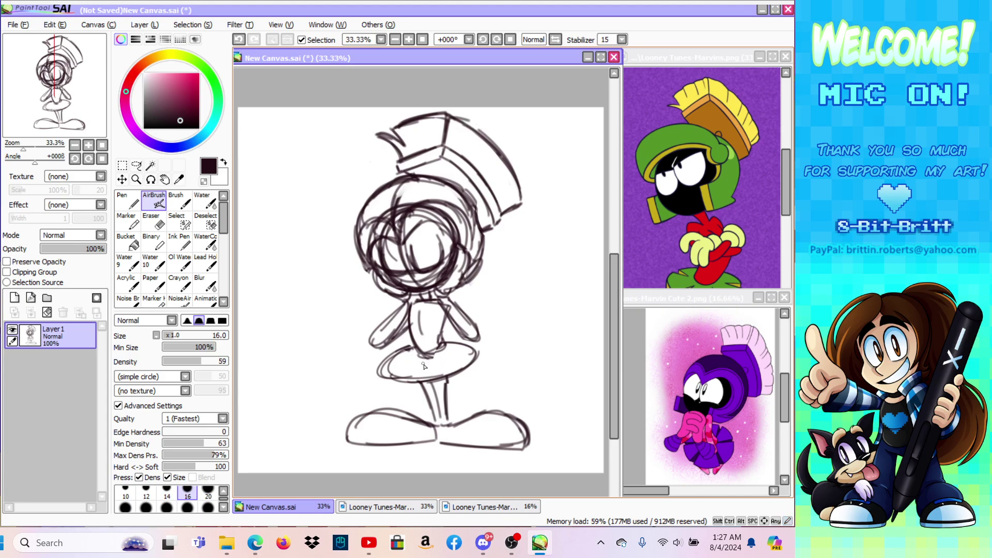
mouse_move(404, 378)
left_mouse_down()
mouse_move(424, 357)
mouse_move(433, 363)
mouse_move(404, 376)
mouse_move(424, 354)
mouse_move(449, 359)
left_mouse_up()
left_click_drag(389, 363, 428, 352)
mouse_move(384, 381)
left_mouse_down()
mouse_move(448, 384)
mouse_move(437, 384)
mouse_move(464, 377)
mouse_move(477, 353)
mouse_move(455, 381)
left_mouse_up()
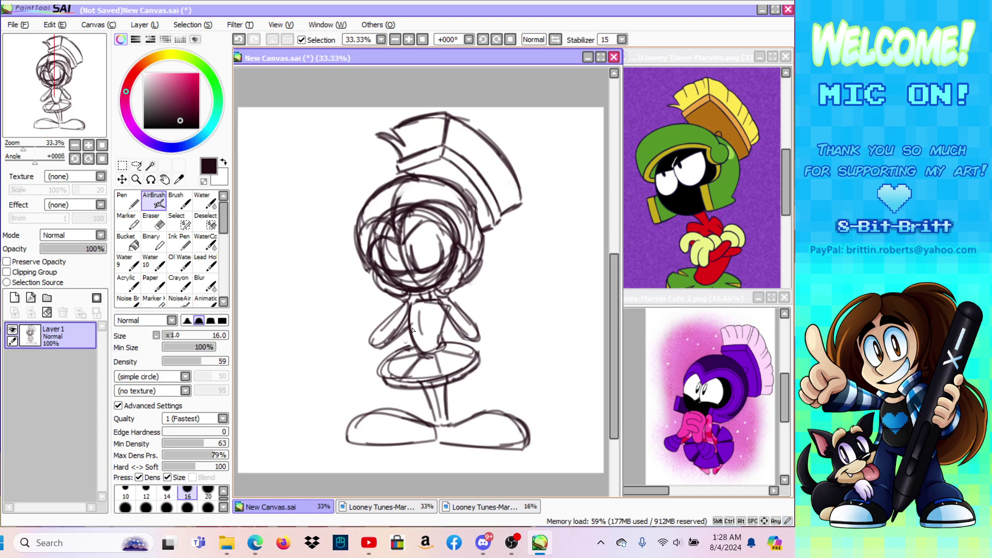
Step: Move the whole figure down slightly, and sketch the crest's outer rim and short bristle lines inside it
key("ctrl")
left_click_drag(415, 294, 410, 300)
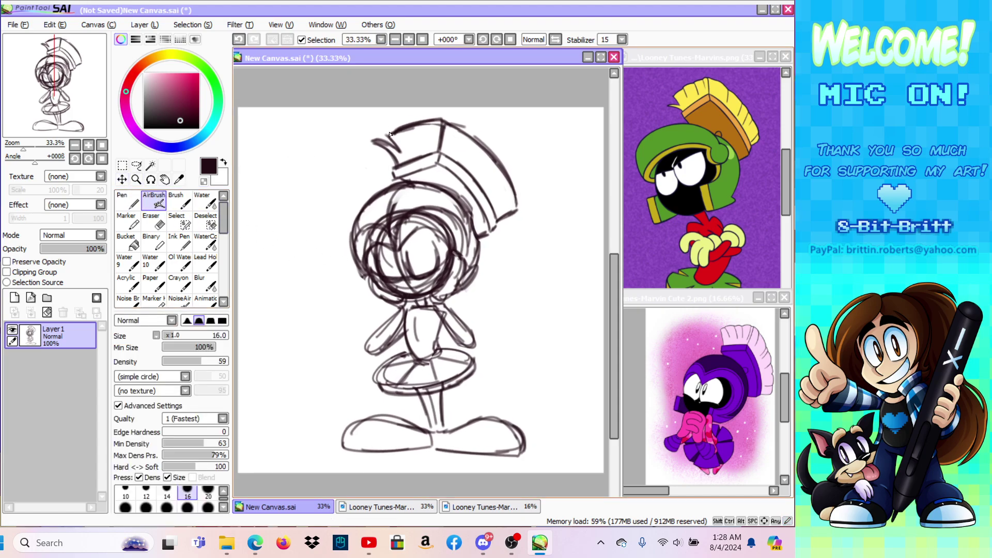
mouse_move(444, 121)
left_mouse_down()
mouse_move(484, 147)
mouse_move(515, 189)
mouse_move(522, 209)
mouse_move(506, 219)
left_mouse_up()
mouse_move(426, 158)
left_mouse_down()
mouse_move(426, 133)
mouse_move(406, 148)
left_mouse_up()
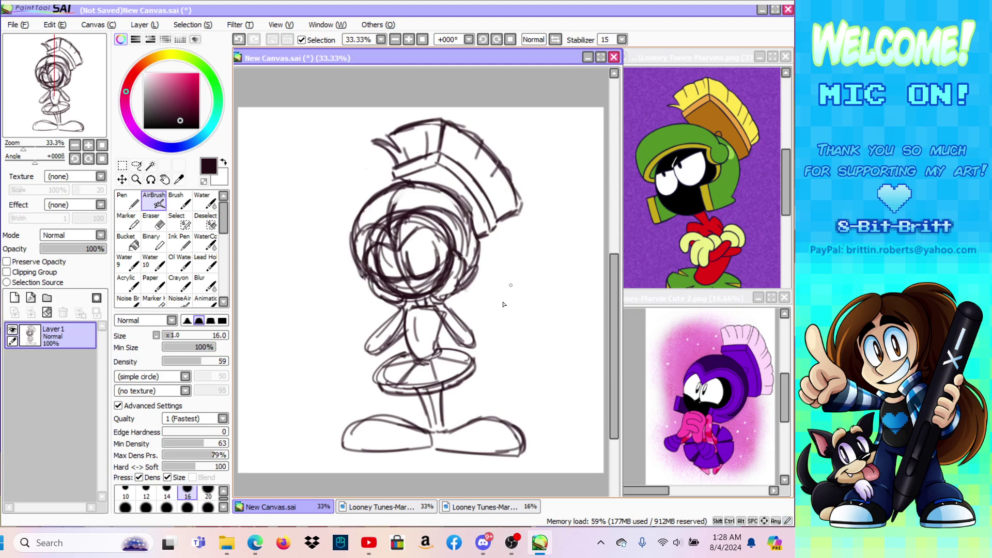
Step: Touch up the lines of the arm nearest the crest side, and add soles along the bottoms of both shoes
left_click_drag(615, 312, 621, 338)
left_click_drag(442, 272, 462, 285)
left_click_drag(458, 282, 473, 288)
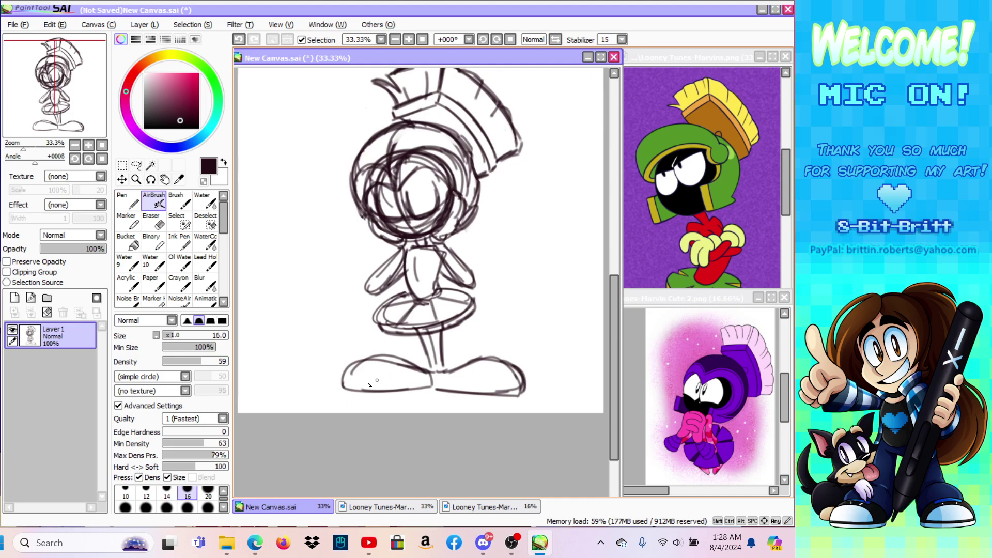
left_click_drag(345, 385, 502, 392)
left_click_drag(437, 385, 520, 389)
left_click_drag(406, 392, 450, 393)
left_click_drag(611, 307, 614, 293)
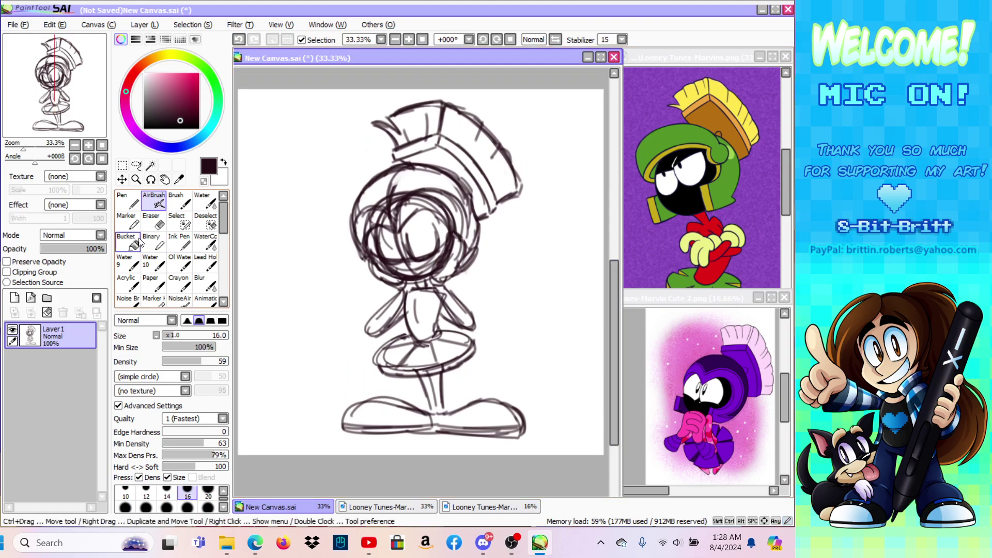
Step: Erase the stray sketch lines around both lower sides of the helmet with the Eraser at size 50
left_click(154, 221)
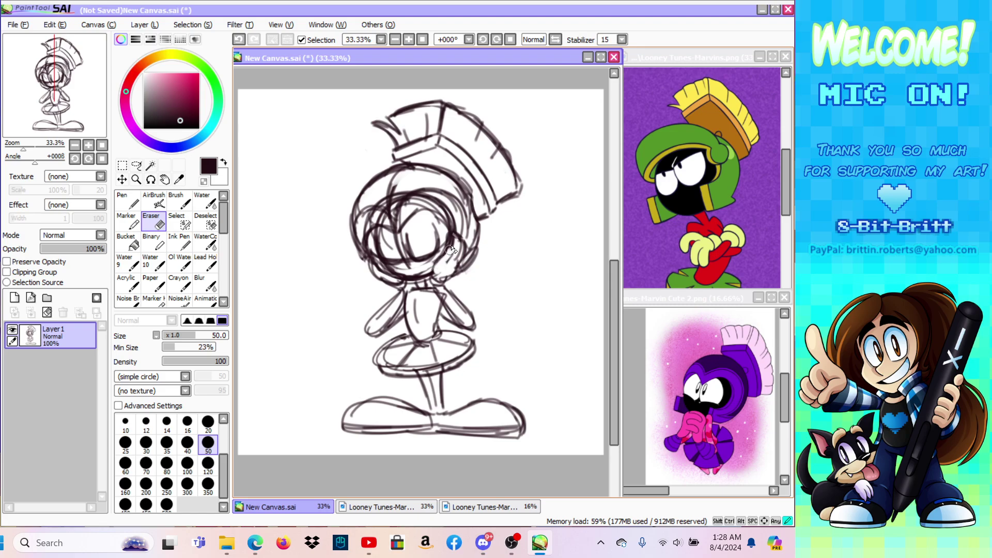
left_click_drag(392, 279, 373, 262)
left_click_drag(450, 255, 452, 241)
left_click(18, 24)
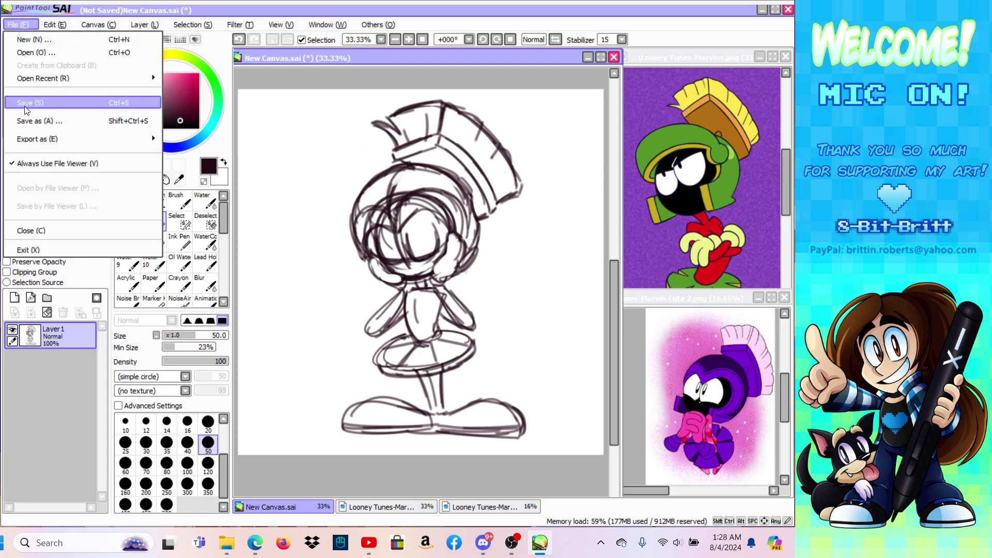
left_click(25, 100)
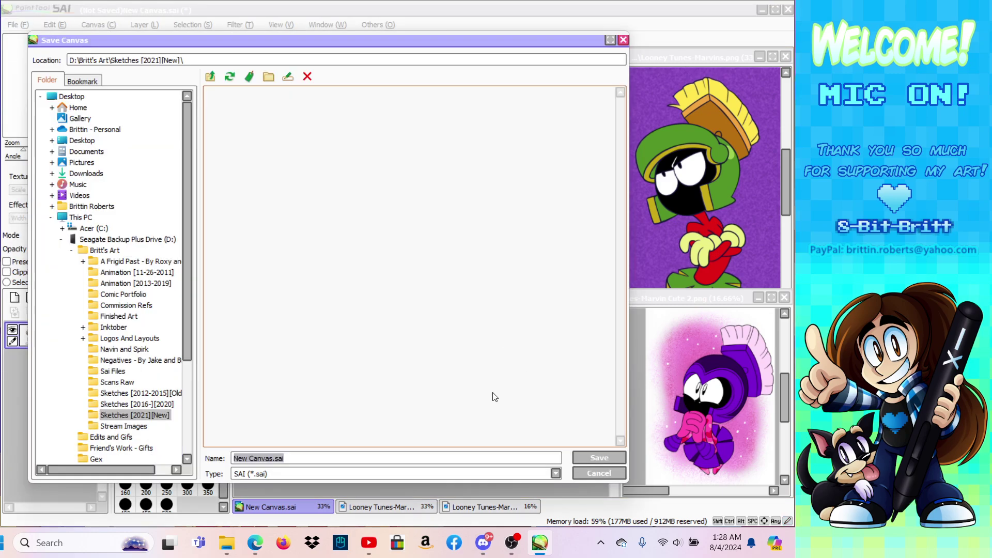
left_click(599, 473)
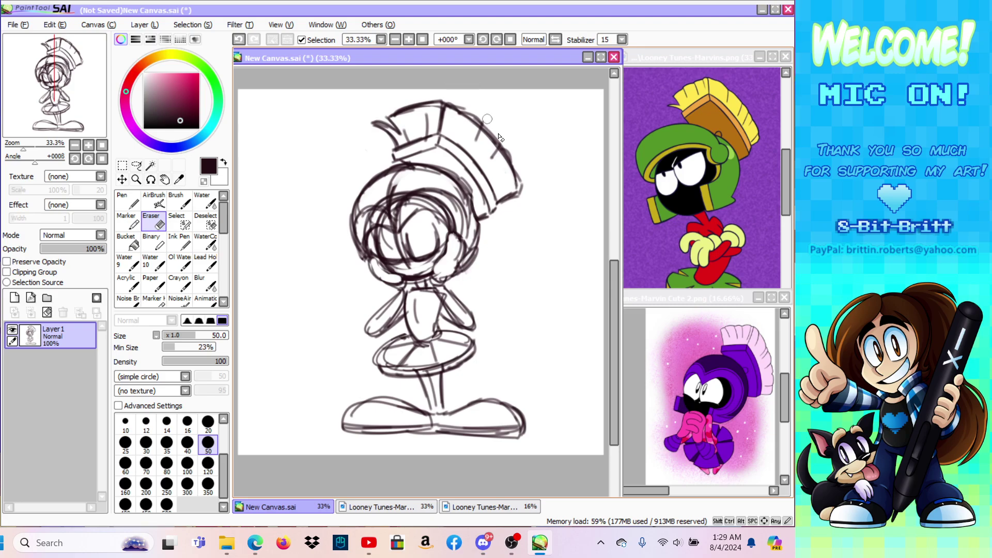
Step: Clean up and redraw the helmet's rear outline in a mirrored view, then reinforce the top of the larger eye in normal view
key("h")
left_click_drag(369, 232, 376, 192)
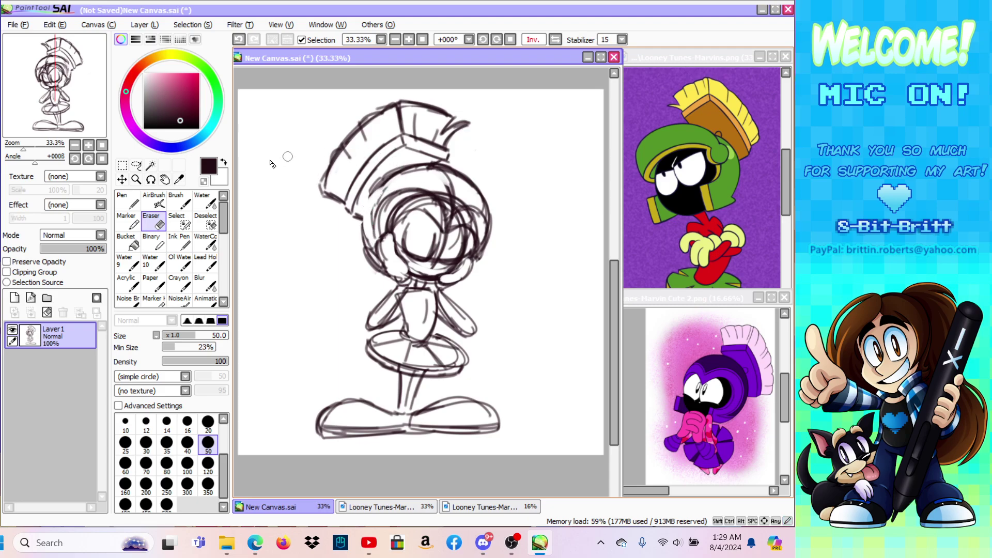
mouse_move(366, 236)
left_mouse_down()
mouse_move(367, 192)
mouse_move(402, 168)
left_mouse_up()
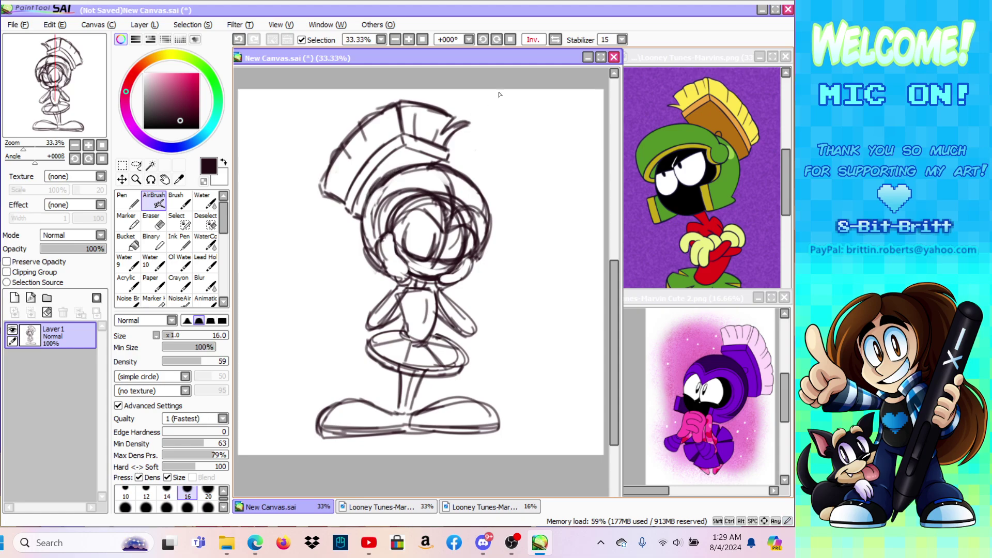
left_click(556, 40)
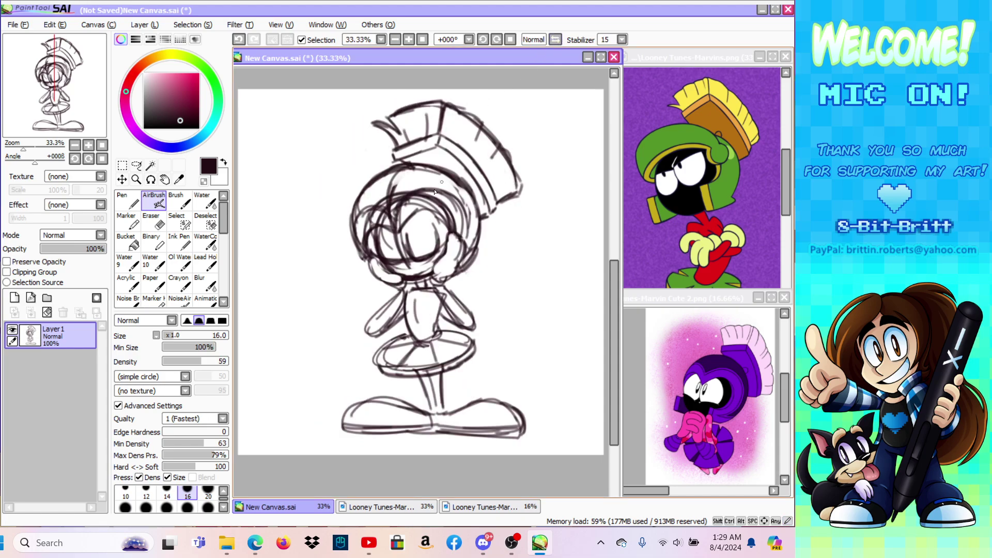
left_click_drag(414, 213, 441, 215)
mouse_move(420, 212)
left_mouse_down()
mouse_move(451, 226)
mouse_move(448, 216)
left_mouse_up()
Step: Erase excess lines around the larger eye, the helmet's cheek edges and both arms with the Eraser at size 60
key("e")
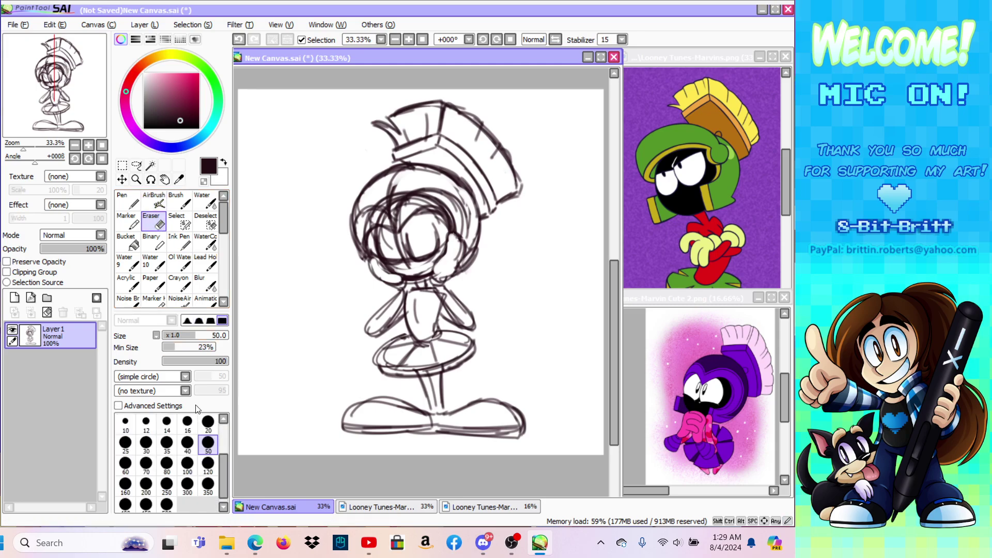
mouse_move(420, 215)
left_mouse_down()
mouse_move(441, 224)
mouse_move(424, 215)
left_mouse_up()
left_click_drag(421, 214, 452, 235)
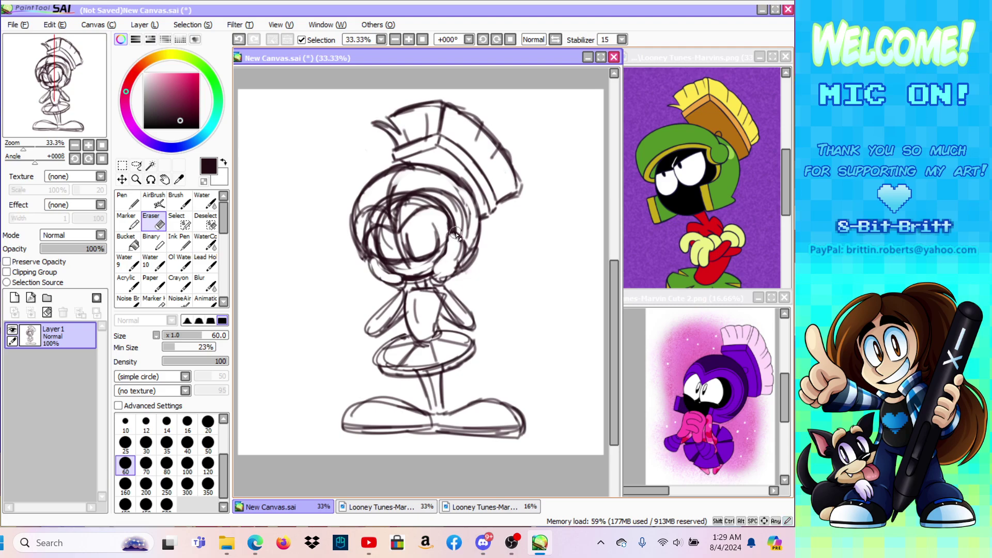
left_click_drag(378, 264, 375, 261)
mouse_move(449, 308)
left_mouse_down()
mouse_move(464, 327)
mouse_move(463, 313)
left_mouse_up()
left_click_drag(375, 322, 389, 310)
left_click_drag(383, 317, 397, 306)
left_click_drag(376, 320, 372, 325)
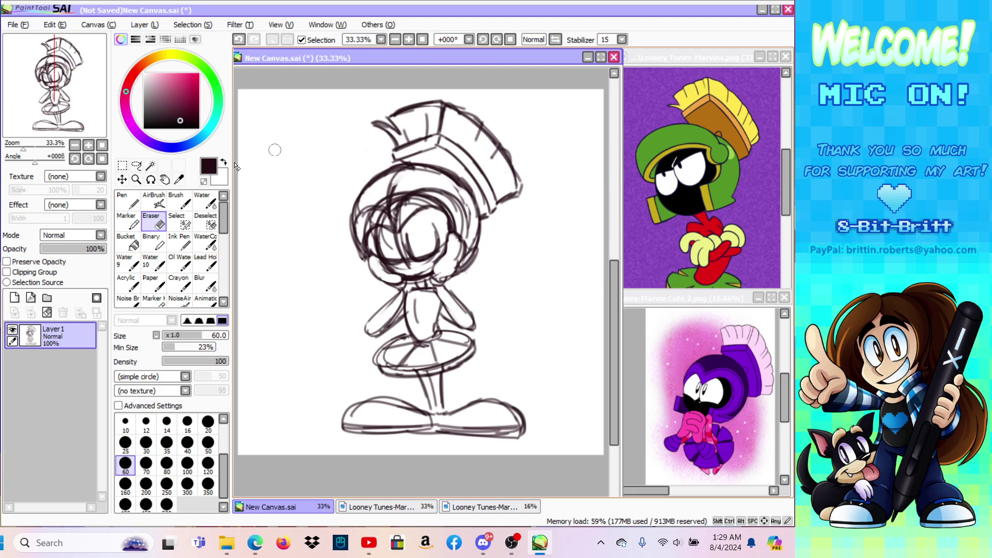
Step: Lower the sketch layer's opacity to 15% and add a new layer above it
left_click_drag(63, 248, 50, 248)
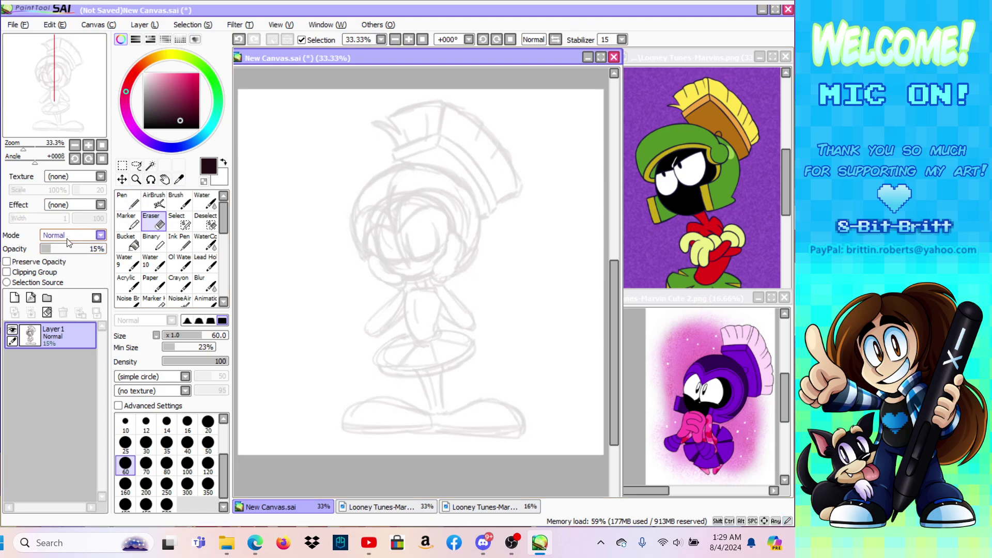
left_click(145, 25)
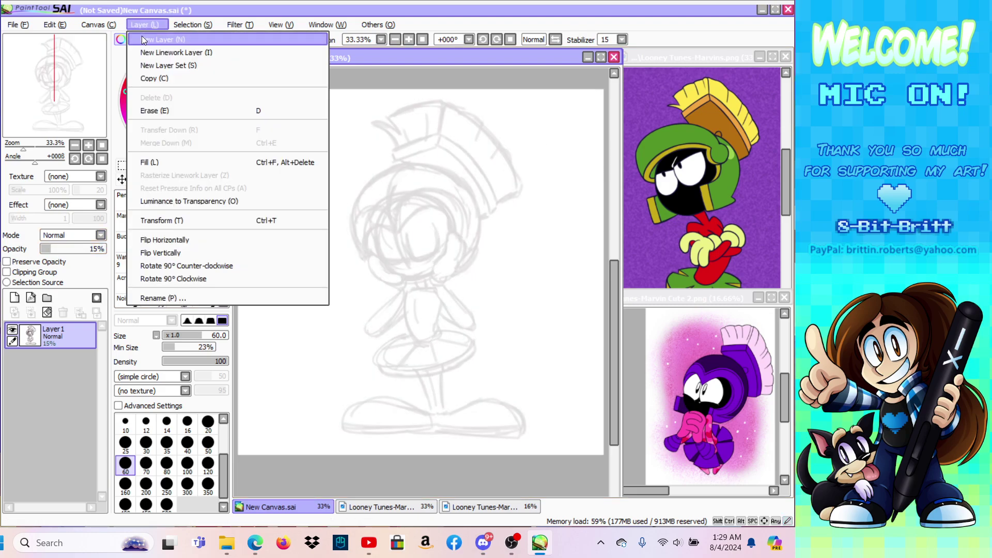
left_click(150, 35)
Step: Try inking the face's lower curve on the new layer with the Animatic brush at size 7, using a rotated view
left_click(135, 179)
left_click(428, 236)
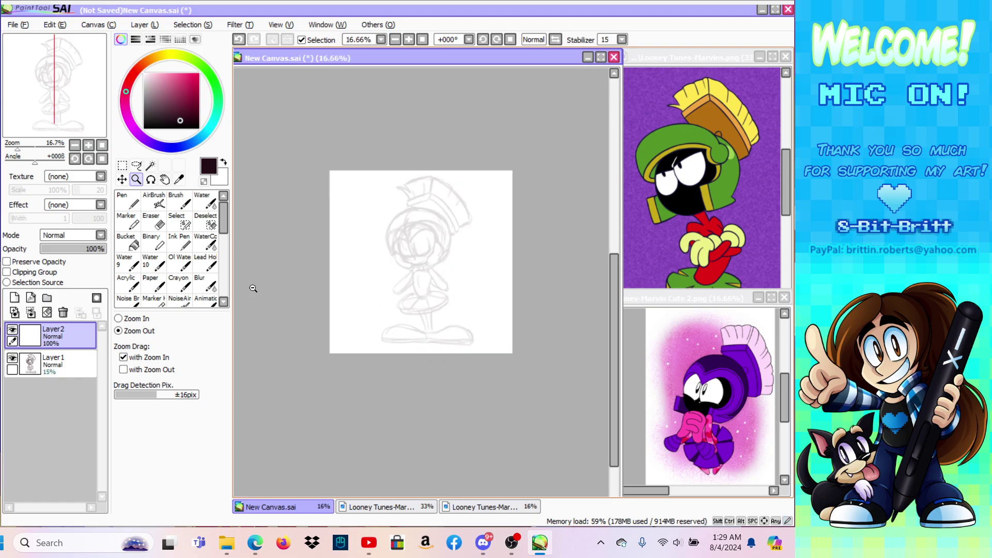
left_click(119, 319)
left_click(426, 241)
left_click(411, 248)
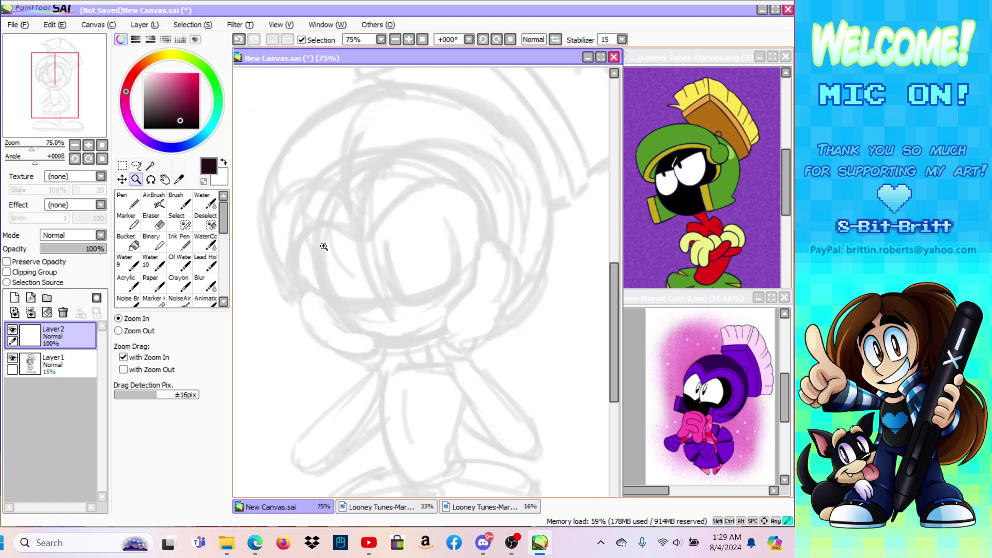
left_click_drag(321, 250, 403, 166)
left_click(119, 331)
left_click(364, 234)
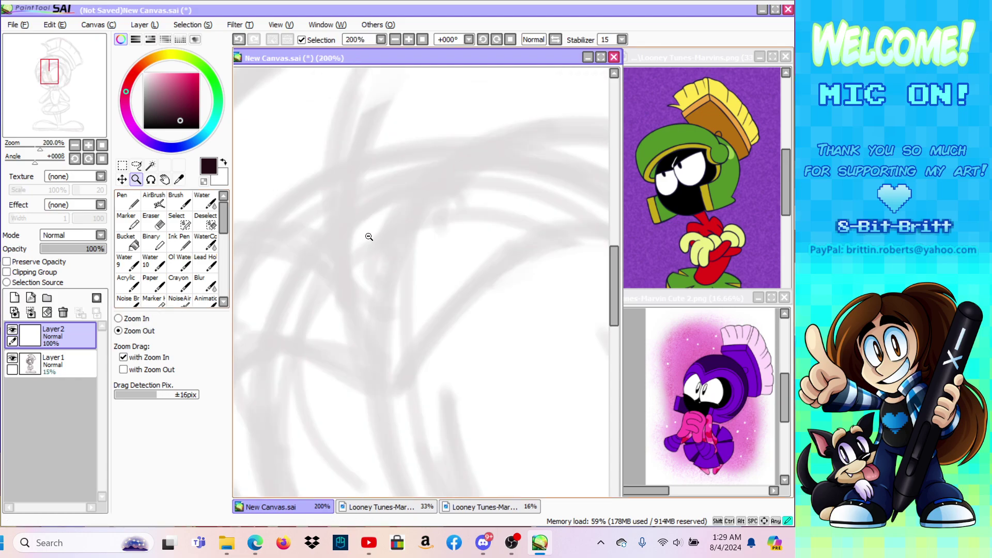
left_click(400, 218)
left_click(151, 179)
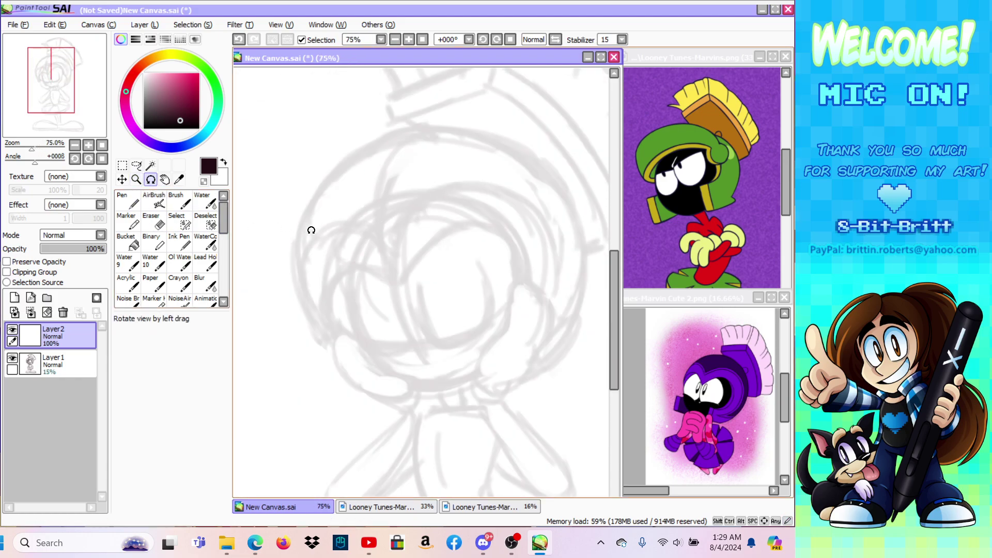
left_click_drag(301, 227, 455, 180)
left_click(223, 302)
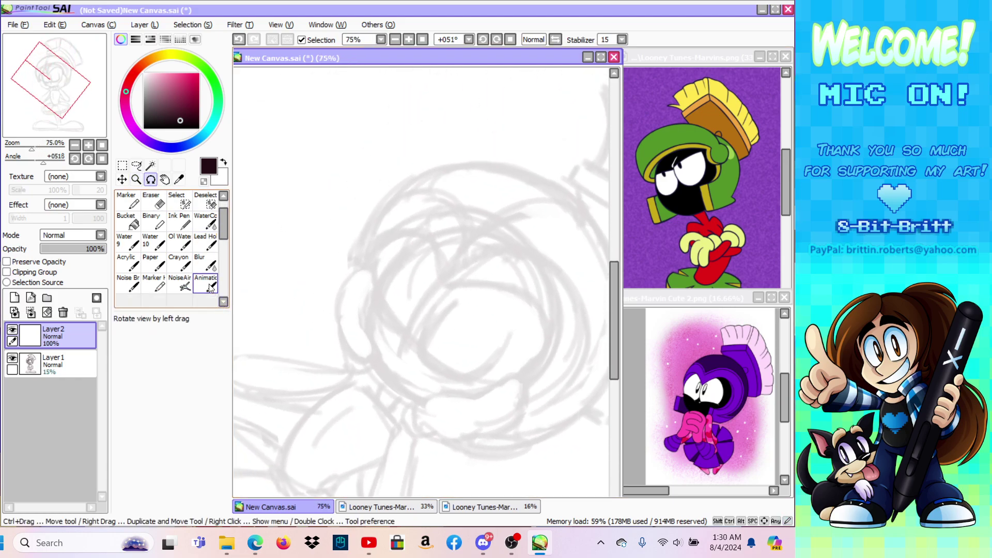
left_click(205, 283)
mouse_move(421, 406)
left_mouse_down()
mouse_move(391, 387)
mouse_move(413, 402)
mouse_move(401, 399)
mouse_move(393, 387)
mouse_move(418, 406)
mouse_move(366, 348)
mouse_move(375, 369)
left_mouse_up()
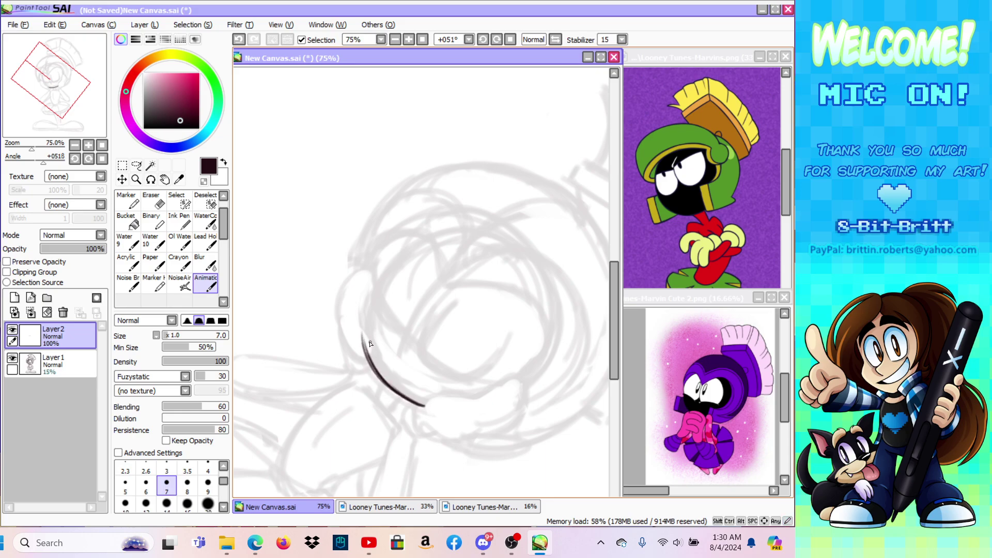
left_click_drag(374, 368, 360, 317)
Step: Reset the canvas rotation, erase the inked curve under the face, and return to the inking brush
left_click(509, 39)
key("e")
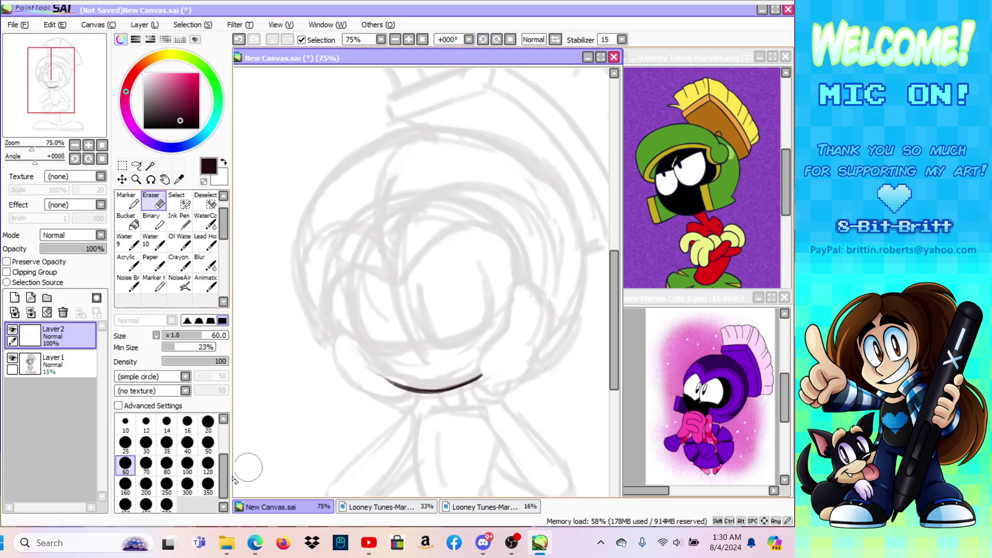
left_click_drag(390, 383, 481, 376)
key("e")
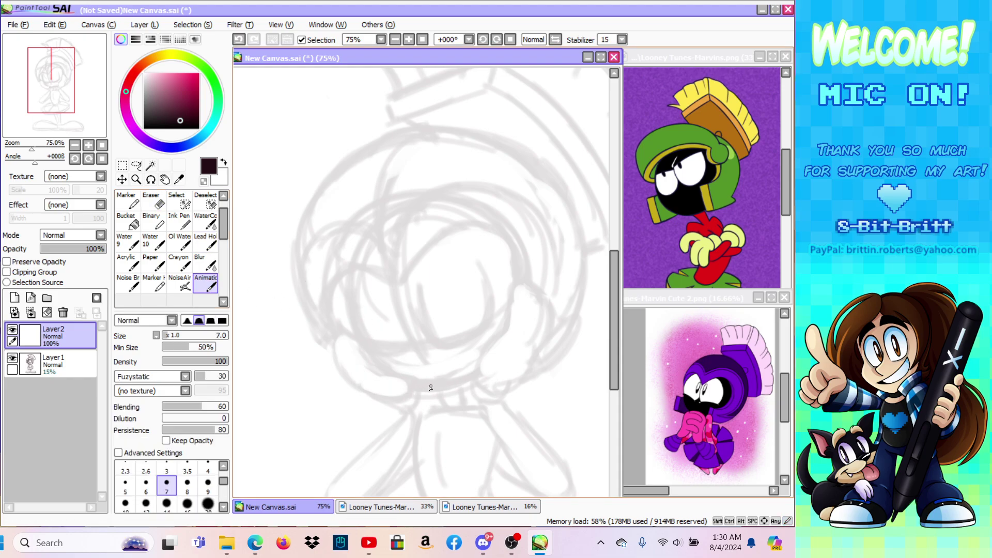
Step: Select the head and crest with the Select brush, enlarge them slightly on Layer1, reposition them over the body, and clear the selection
left_click(136, 179)
left_click(118, 331)
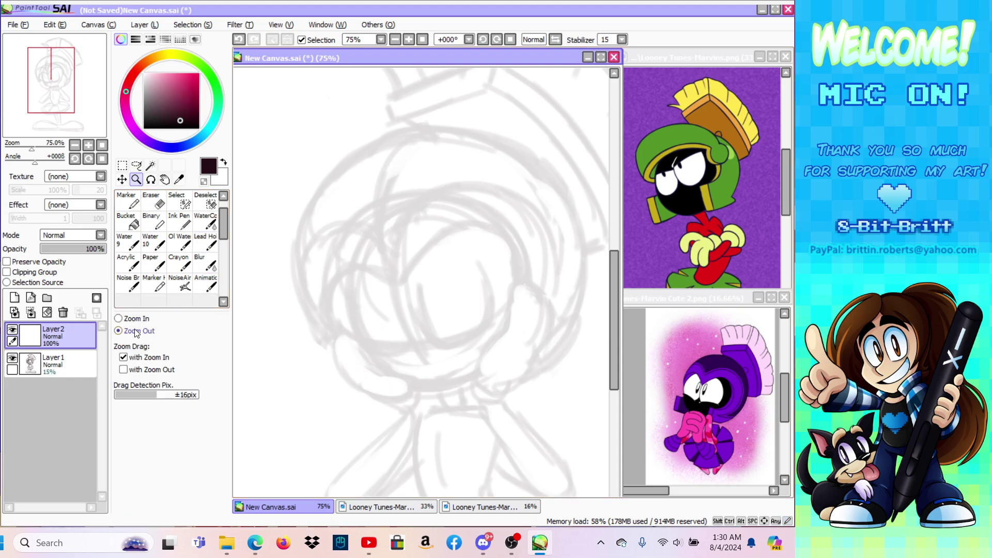
left_click(341, 262)
left_click(364, 267)
left_click(179, 224)
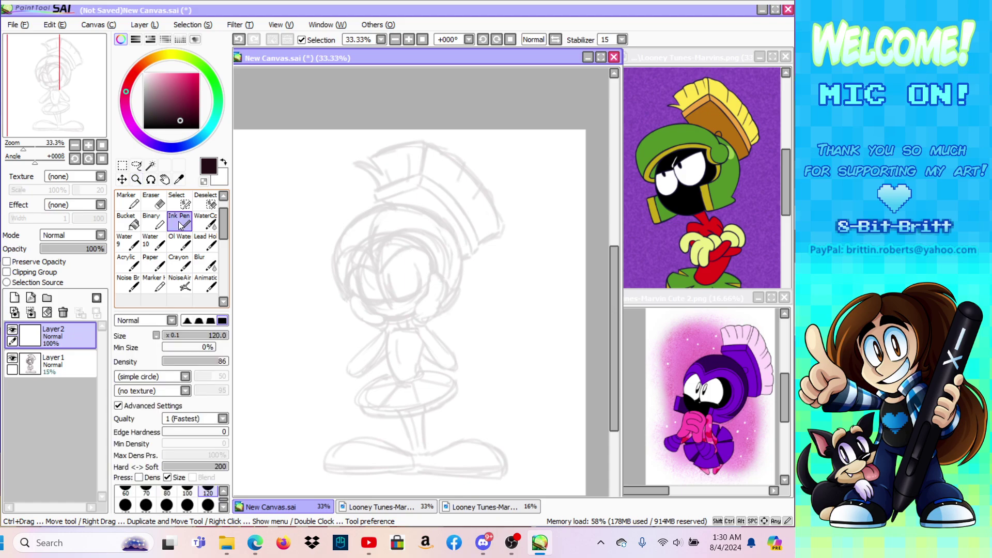
left_click(181, 201)
mouse_move(364, 292)
left_mouse_down()
mouse_move(456, 276)
mouse_move(378, 247)
mouse_move(398, 267)
mouse_move(465, 176)
mouse_move(347, 196)
mouse_move(464, 174)
left_mouse_up()
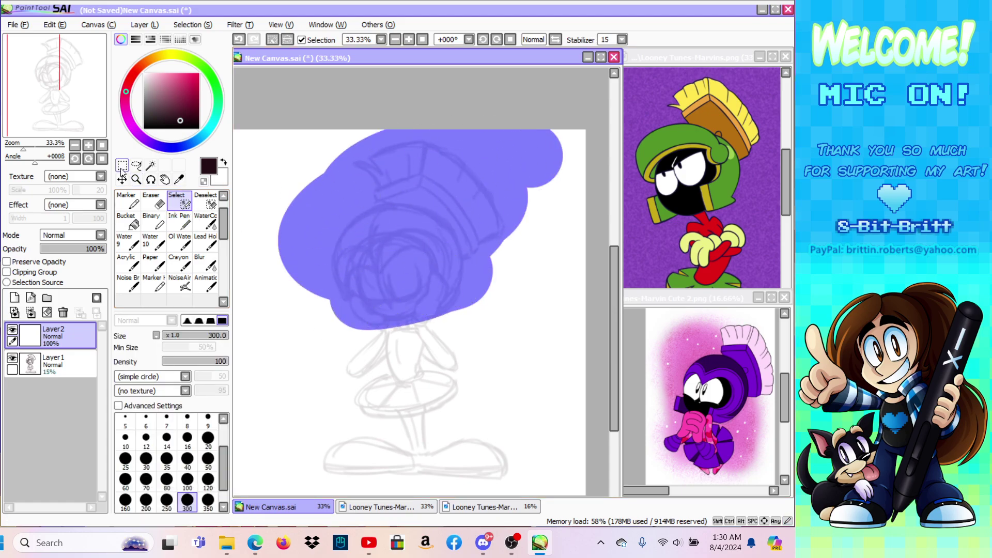
left_click(122, 165)
left_click(135, 356)
left_click(196, 408)
left_click(90, 373)
key("ctrl+t")
left_click_drag(327, 139, 318, 129)
left_click_drag(379, 166, 385, 166)
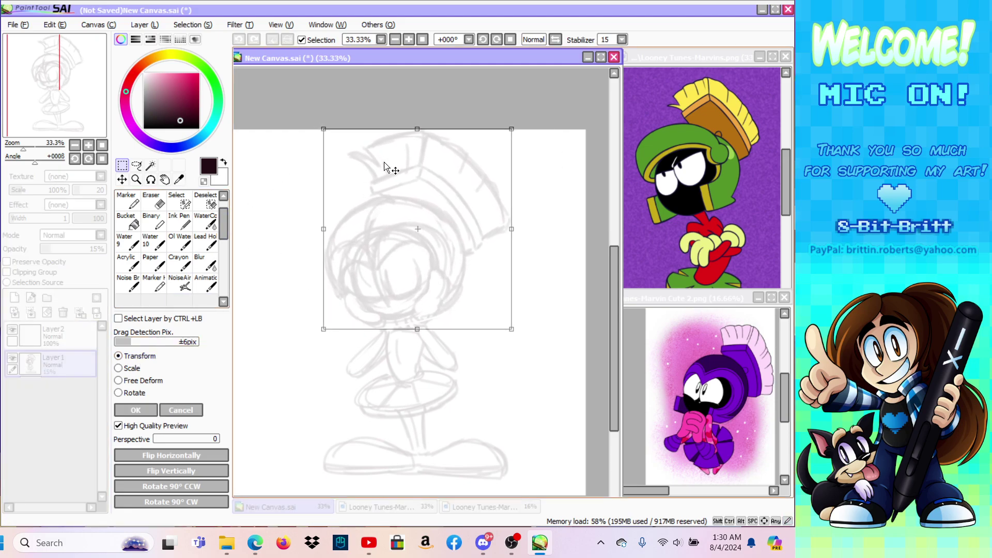
left_click(135, 411)
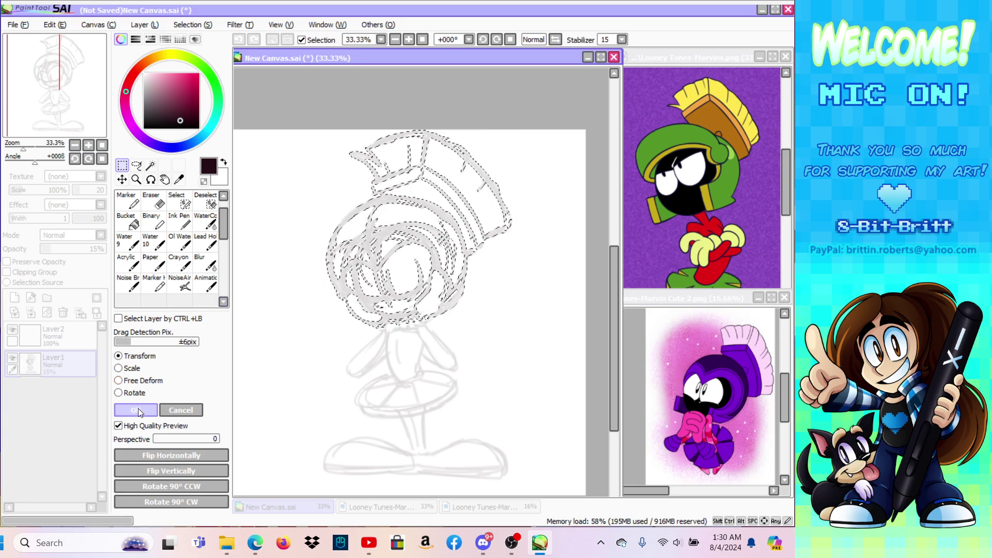
key("ctrl+d")
Step: Transform the whole sketch on Layer1, scaling it down slightly and repositioning it to fit inside the canvas
key("ctrl+t")
left_click_drag(414, 303, 394, 313)
left_click_drag(503, 137, 498, 146)
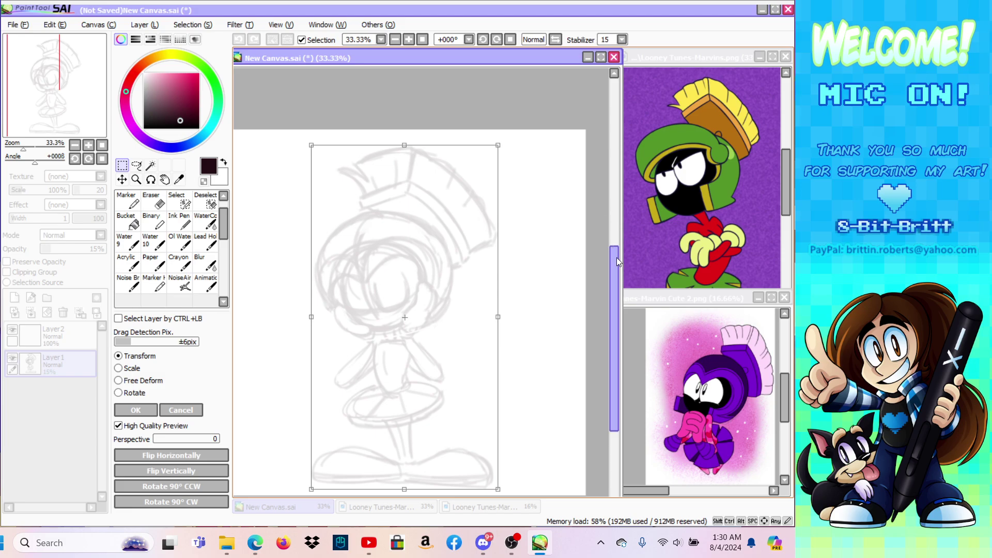
left_click_drag(616, 257, 617, 266)
left_click_drag(498, 123, 493, 133)
left_click_drag(455, 213, 453, 205)
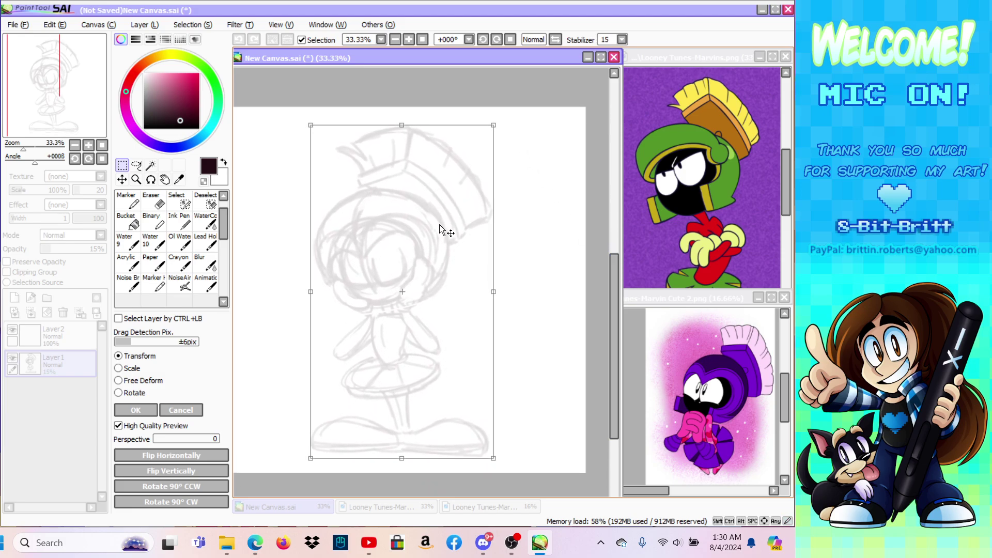
left_click(146, 409)
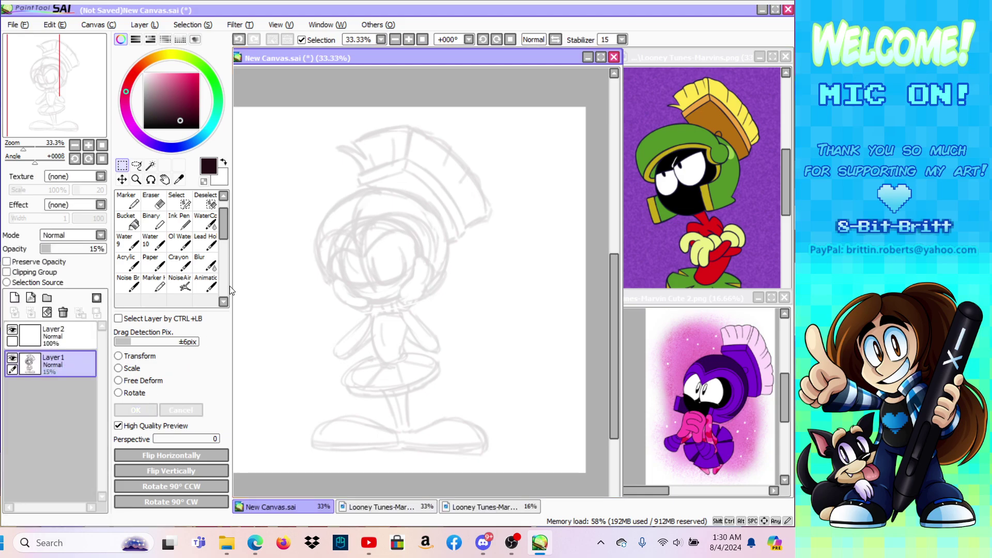
Step: Ink the face's lower curve on Layer2 with the Animatic brush at size 7, in a mirrored and rotated view
left_click(136, 179)
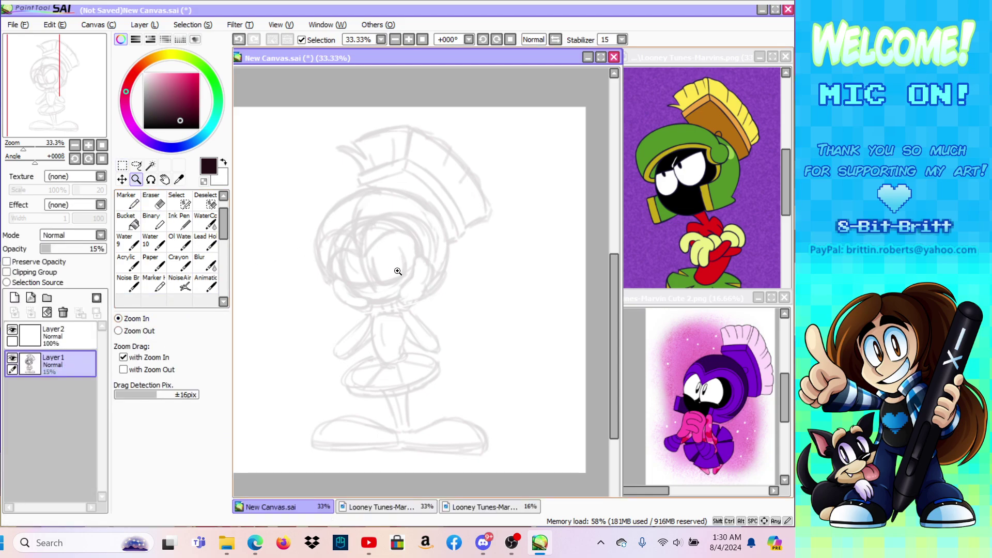
left_click(392, 286)
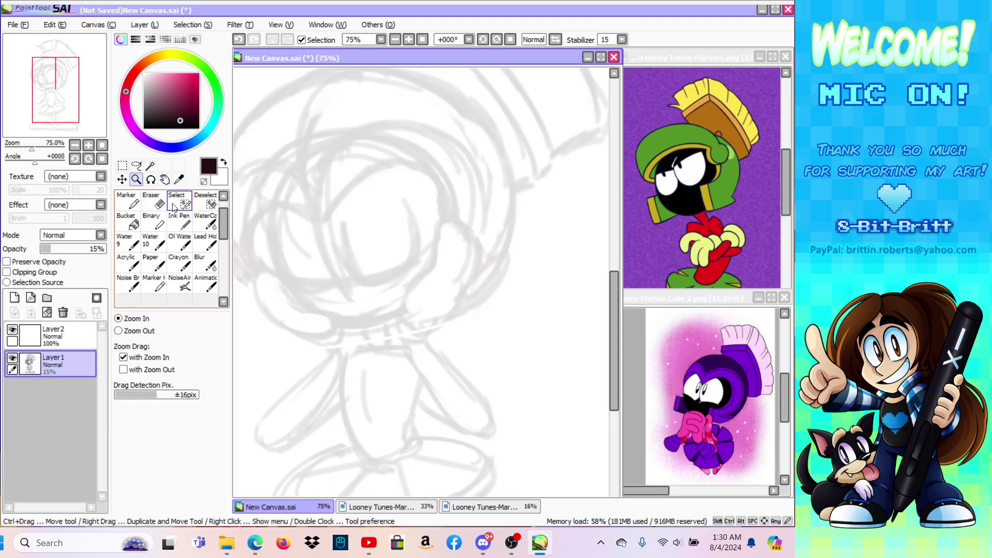
left_click(150, 179)
left_click(73, 333)
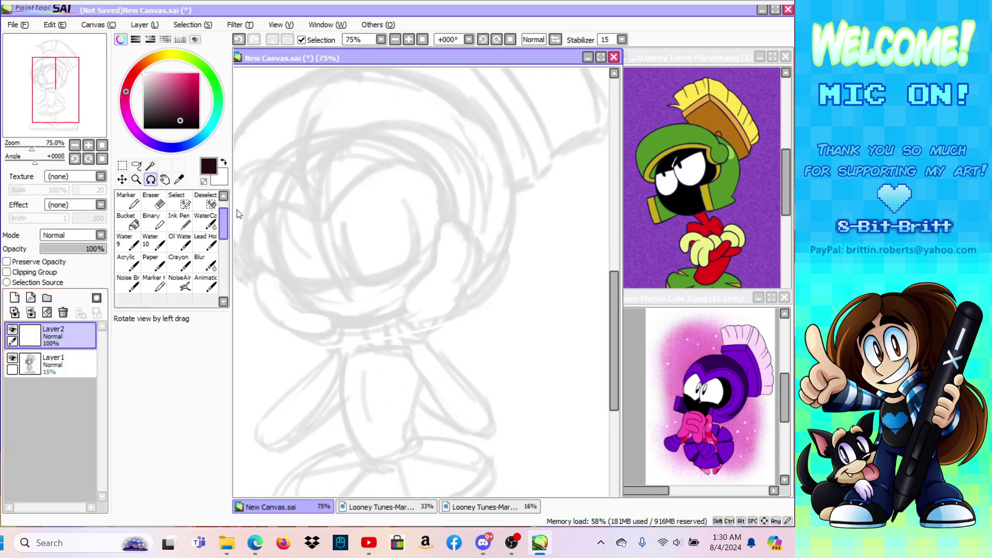
left_click(554, 41)
mouse_move(363, 272)
left_mouse_down()
mouse_move(401, 228)
mouse_move(455, 239)
left_mouse_up()
left_click(207, 286)
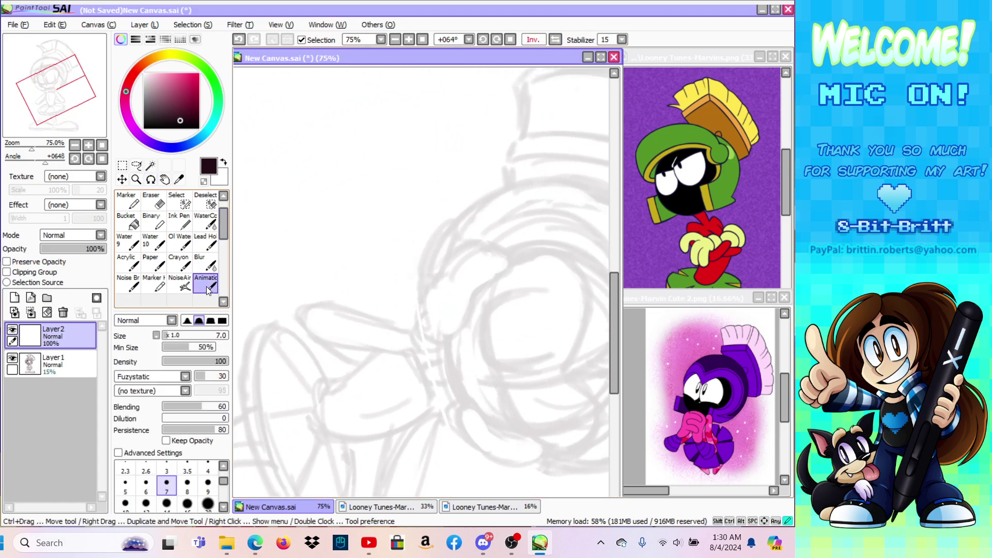
mouse_move(490, 430)
left_mouse_down()
mouse_move(450, 363)
mouse_move(477, 418)
mouse_move(456, 394)
mouse_move(454, 377)
mouse_move(475, 424)
mouse_move(446, 341)
left_mouse_up()
left_click_drag(454, 390, 448, 327)
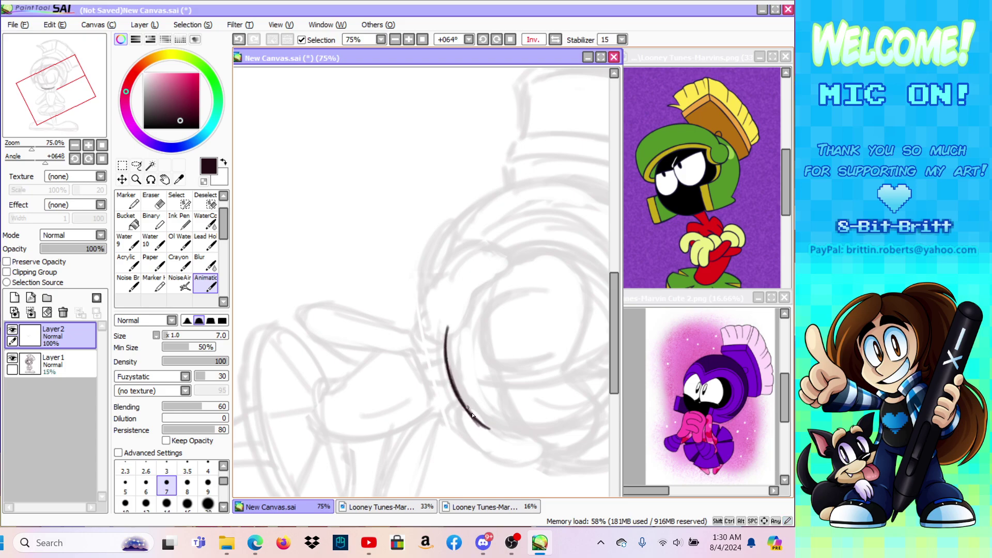
Step: Reset the canvas rotation and mirroring, transform the inked lower face curve on Layer2 slightly wider, and return to the Animatic brush
left_click(510, 41)
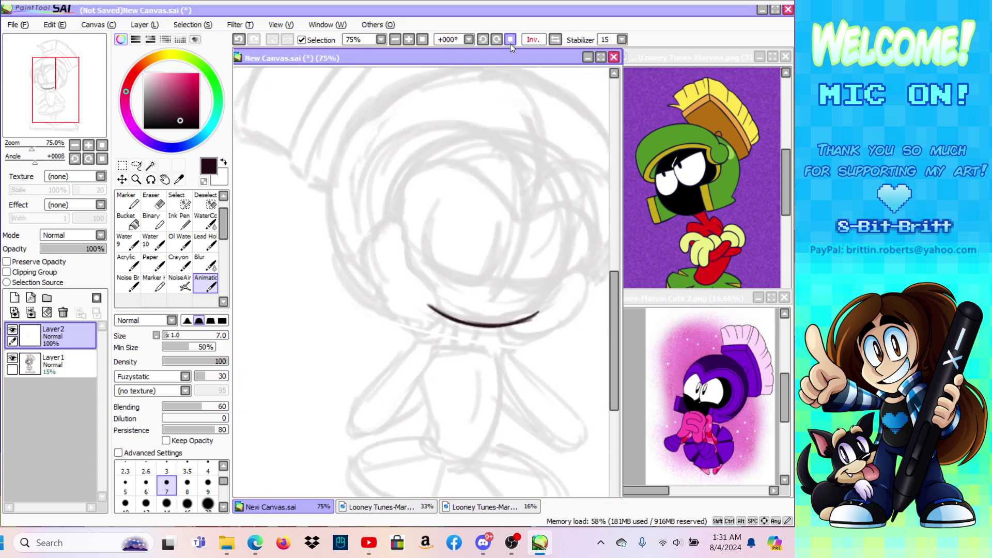
left_click_drag(618, 324, 620, 309)
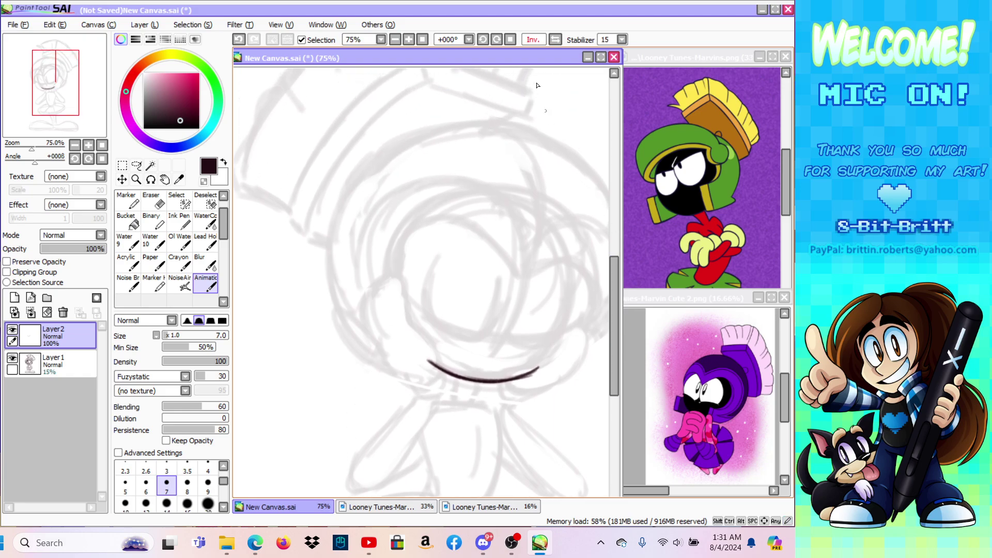
left_click(555, 40)
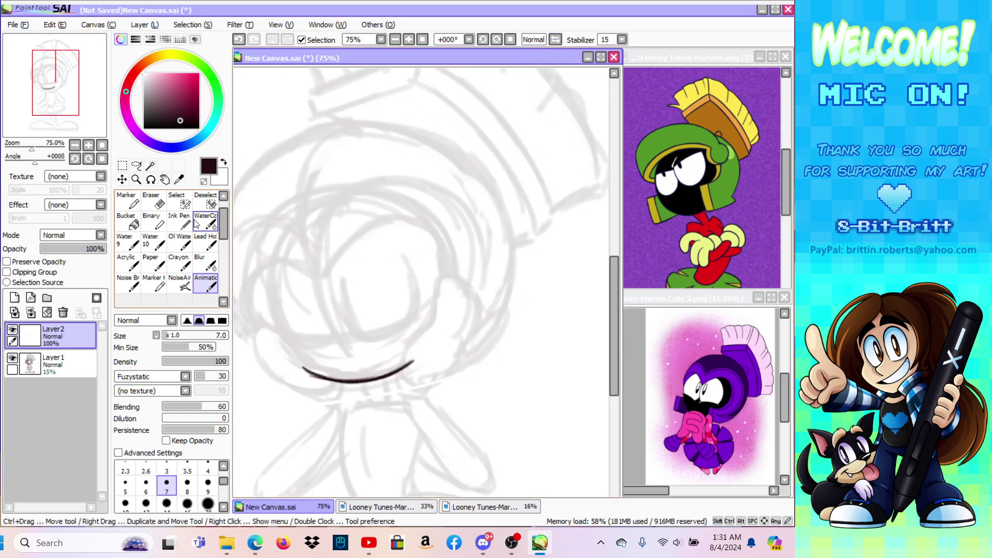
left_click(122, 165)
left_click(149, 354)
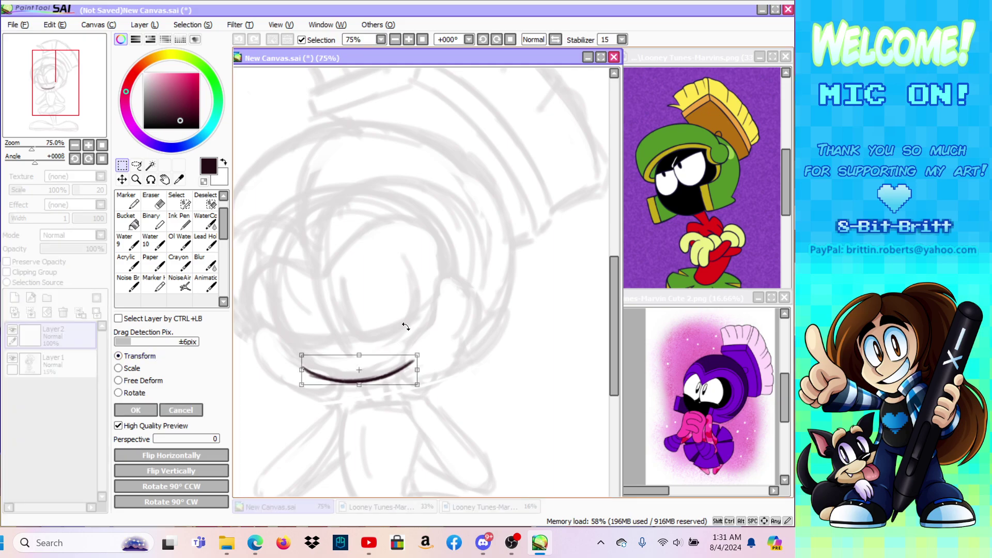
left_click_drag(419, 356, 424, 357)
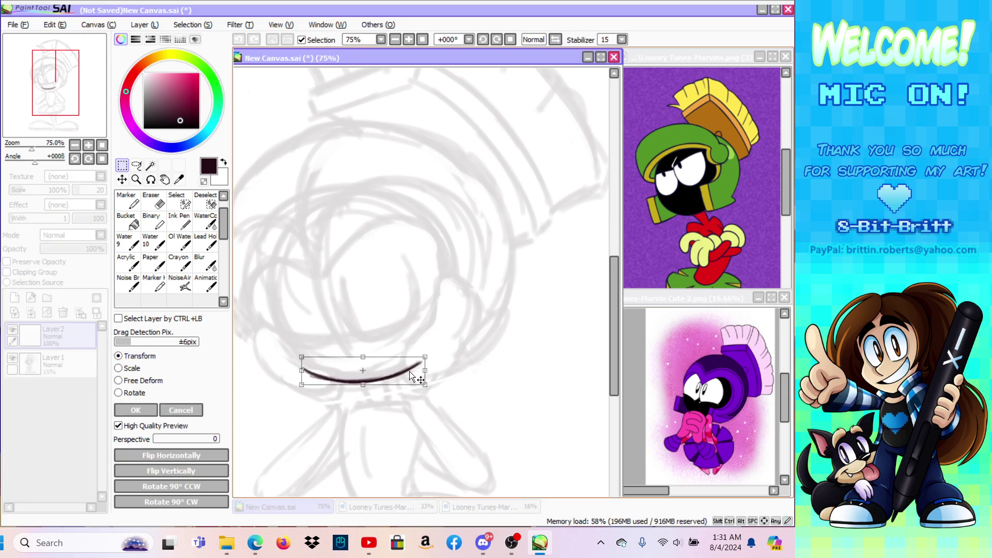
left_click(145, 407)
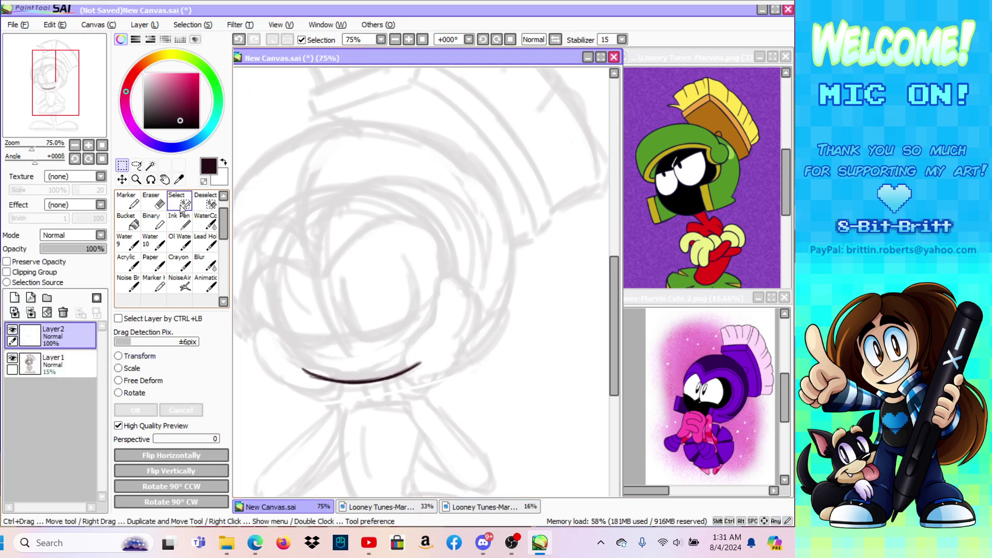
left_click(205, 282)
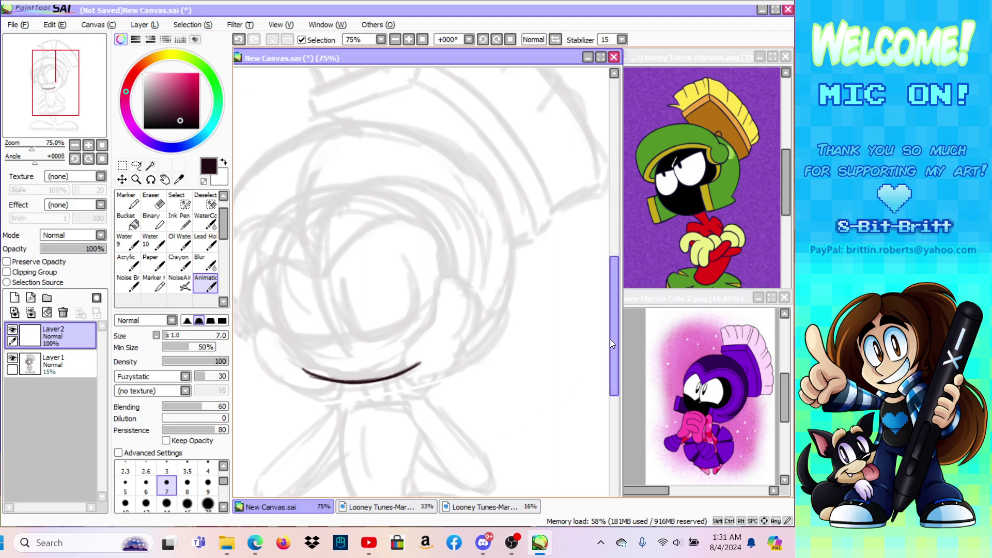
Step: Ink the heart-shaped upper outline of the face opening on Layer2, drawing its two arches in normal and mirrored views
left_click_drag(613, 343, 616, 349)
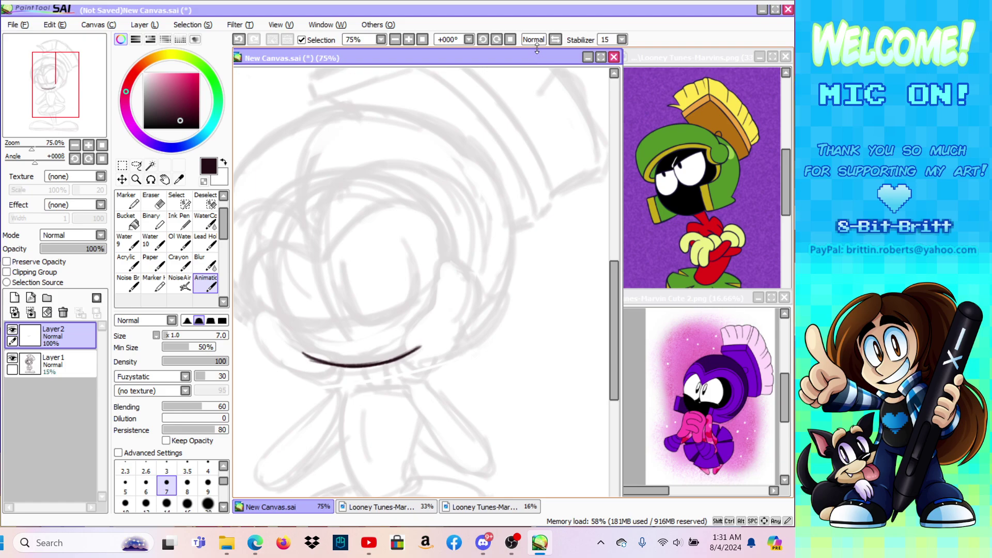
mouse_move(539, 49)
left_mouse_down()
mouse_move(538, 64)
mouse_move(514, 70)
mouse_move(515, 51)
mouse_move(524, 54)
mouse_move(520, 104)
mouse_move(533, 44)
mouse_move(524, 60)
left_mouse_up()
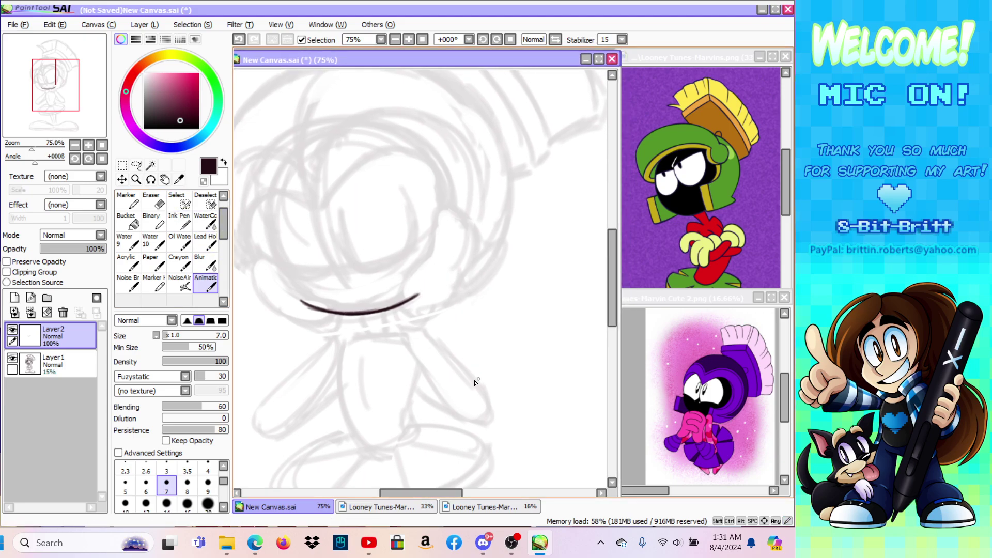
left_click_drag(442, 493, 432, 493)
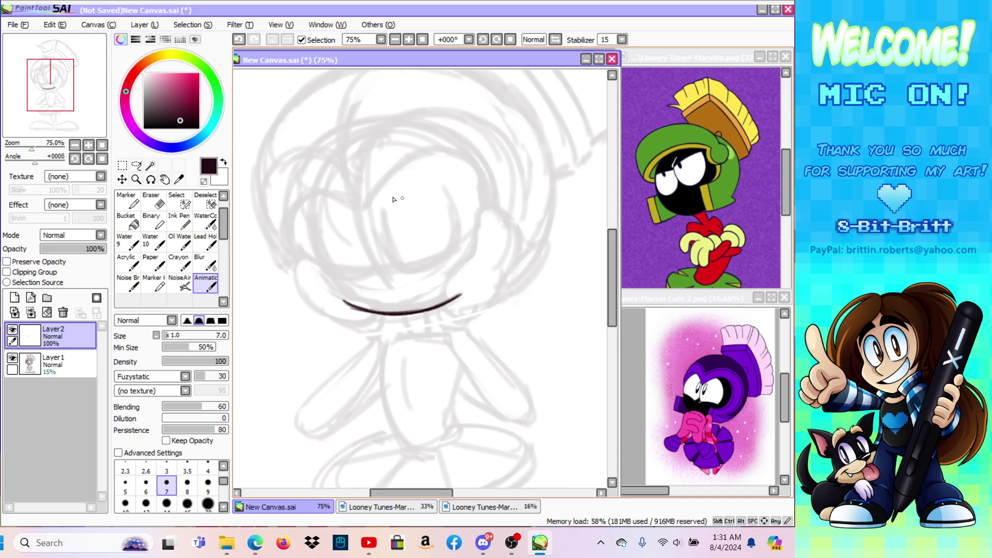
mouse_move(421, 151)
left_mouse_down()
mouse_move(377, 190)
mouse_move(430, 148)
mouse_move(389, 175)
mouse_move(440, 147)
mouse_move(405, 161)
mouse_move(464, 161)
left_mouse_up()
mouse_move(415, 154)
left_mouse_down()
mouse_move(454, 153)
mouse_move(481, 173)
left_mouse_up()
left_click(555, 39)
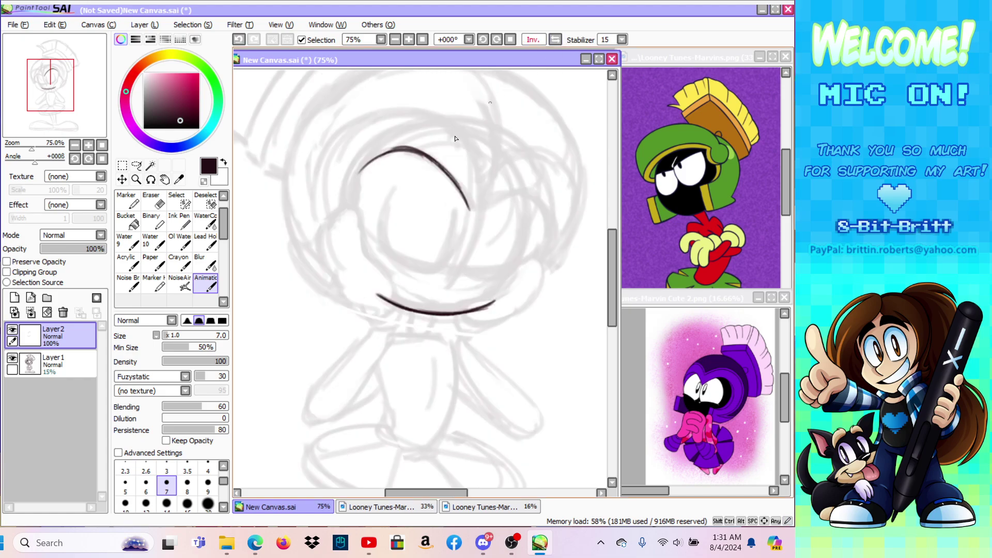
mouse_move(351, 211)
left_mouse_down()
mouse_move(353, 183)
mouse_move(352, 214)
mouse_move(361, 169)
mouse_move(352, 206)
mouse_move(374, 157)
left_mouse_up()
mouse_move(353, 190)
left_mouse_down()
mouse_move(387, 149)
mouse_move(414, 153)
left_mouse_up()
mouse_move(461, 197)
left_mouse_down()
mouse_move(523, 194)
mouse_move(535, 198)
mouse_move(543, 231)
left_mouse_up()
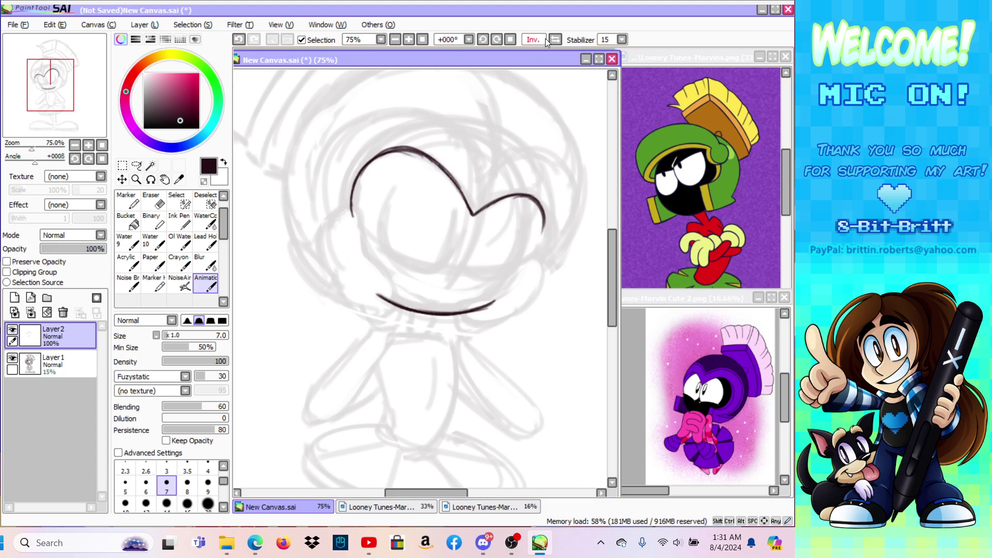
left_click(545, 40)
mouse_move(314, 263)
left_mouse_down()
mouse_move(311, 261)
mouse_move(296, 220)
mouse_move(295, 235)
mouse_move(296, 210)
mouse_move(310, 261)
left_mouse_up()
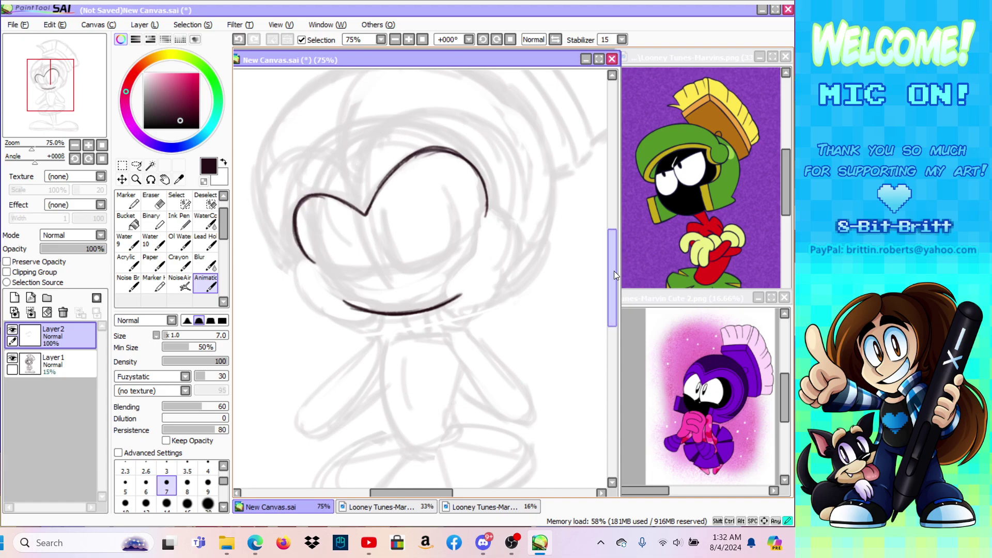
Step: Ink the helmet's outer curve on Layer2 from beside the smaller face arch up to the crown with overlapping strokes
scroll(613, 271, "up", 3)
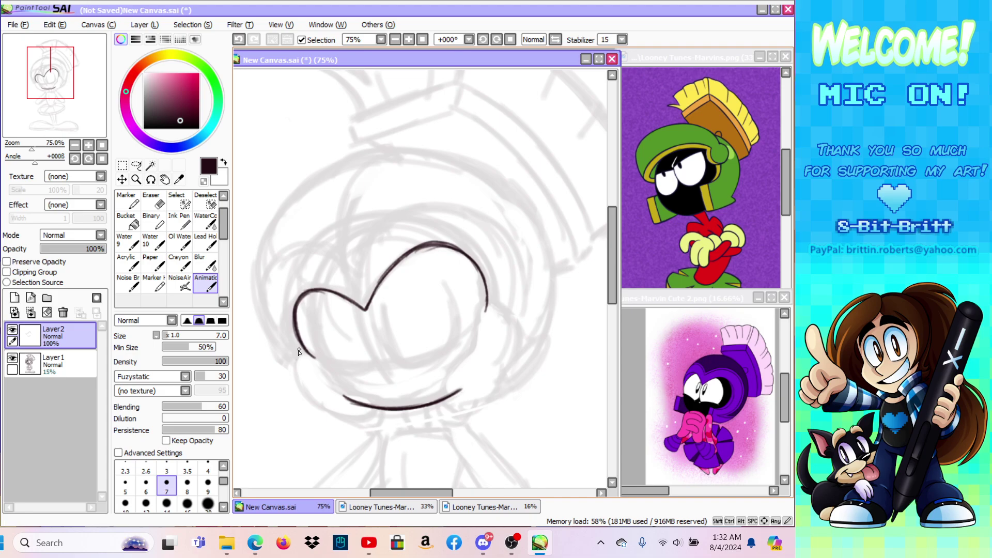
mouse_move(296, 360)
left_mouse_down()
mouse_move(279, 336)
mouse_move(294, 359)
mouse_move(268, 295)
left_mouse_up()
mouse_move(284, 345)
left_mouse_down()
mouse_move(268, 277)
mouse_move(272, 233)
mouse_move(268, 291)
mouse_move(290, 209)
left_mouse_up()
mouse_move(268, 289)
left_mouse_down()
mouse_move(266, 271)
mouse_move(310, 190)
left_mouse_up()
left_click_drag(268, 255, 323, 175)
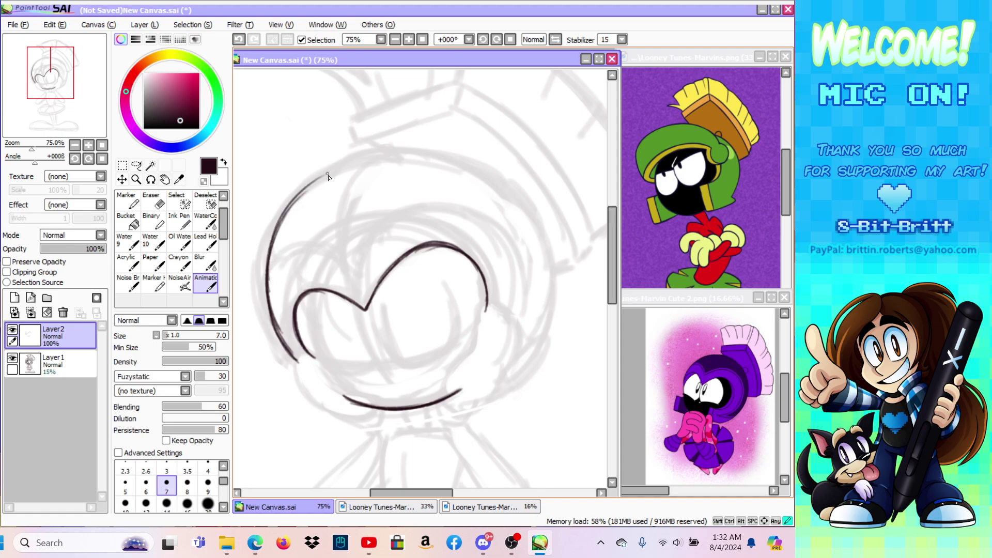
left_click_drag(267, 284, 322, 179)
left_click_drag(273, 240, 343, 165)
left_click_drag(287, 208, 357, 159)
mouse_move(303, 193)
left_mouse_down()
mouse_move(336, 167)
mouse_move(385, 154)
left_mouse_up()
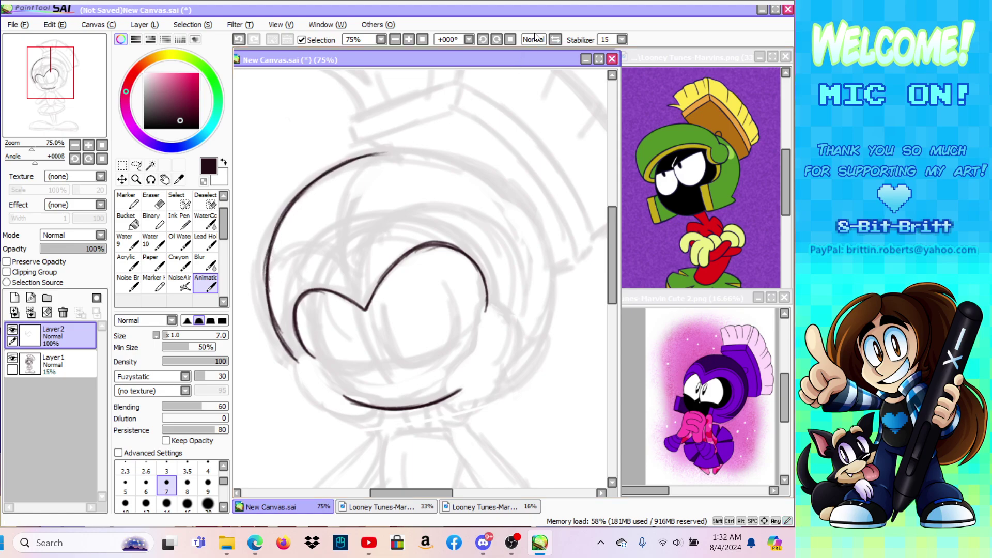
left_click(555, 40)
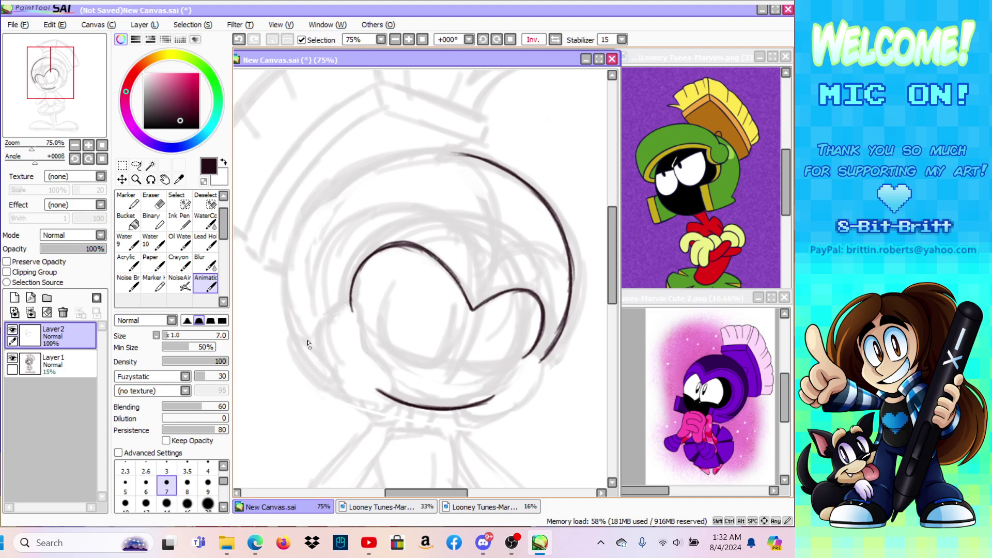
mouse_move(298, 338)
left_mouse_down()
mouse_move(284, 265)
mouse_move(286, 234)
mouse_move(309, 210)
left_mouse_up()
left_click_drag(287, 291, 334, 182)
left_click_drag(290, 255, 369, 162)
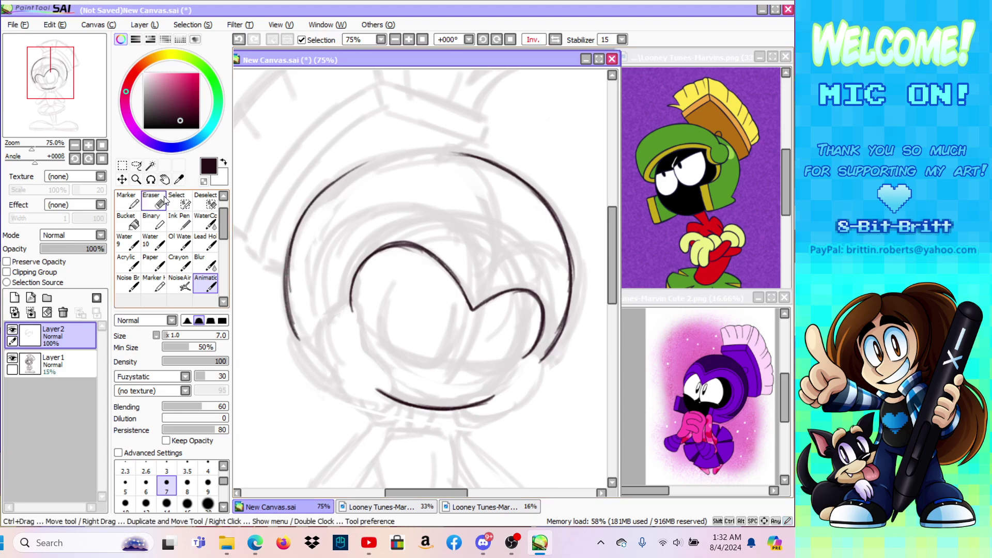
Step: Rotate the canvas to about -81° and extend the inked helmet outline over the crown with the Animatic brush
left_click(151, 179)
mouse_move(524, 160)
left_mouse_down()
mouse_move(405, 182)
mouse_move(385, 201)
mouse_move(348, 208)
mouse_move(511, 164)
left_mouse_up()
left_click(151, 201)
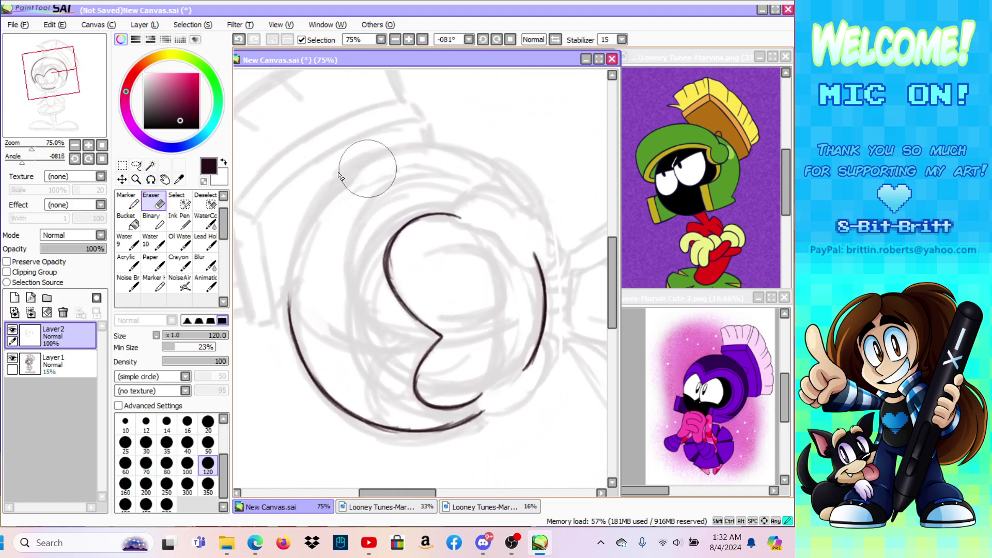
left_click(206, 283)
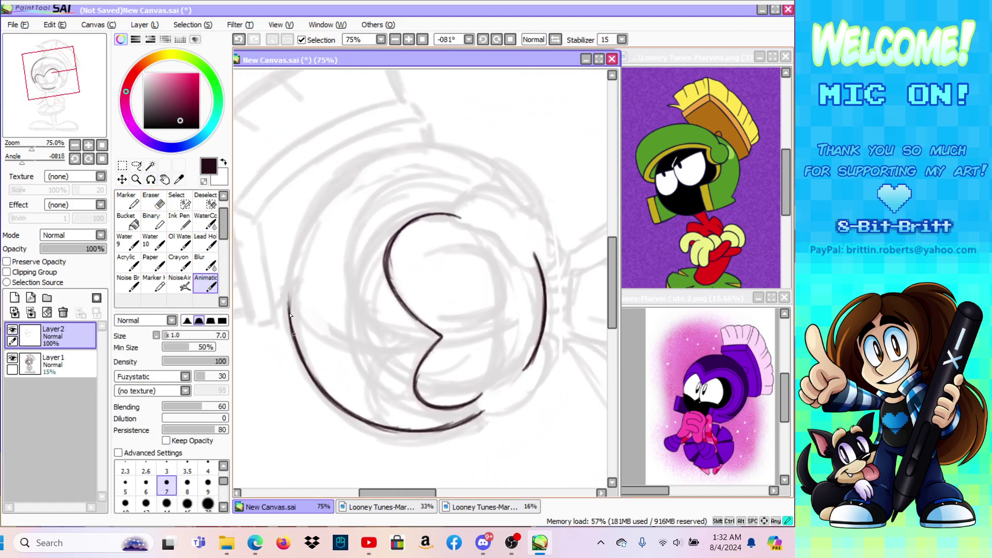
mouse_move(289, 298)
left_mouse_down()
mouse_move(295, 250)
mouse_move(292, 316)
mouse_move(305, 221)
mouse_move(292, 306)
mouse_move(321, 201)
left_mouse_up()
left_click_drag(292, 330, 290, 271)
left_click_drag(290, 308, 306, 222)
left_click_drag(292, 260, 331, 195)
mouse_move(297, 238)
left_mouse_down()
mouse_move(346, 181)
mouse_move(309, 216)
mouse_move(383, 161)
left_mouse_up()
left_click_drag(313, 215, 413, 154)
left_click_drag(331, 190, 426, 154)
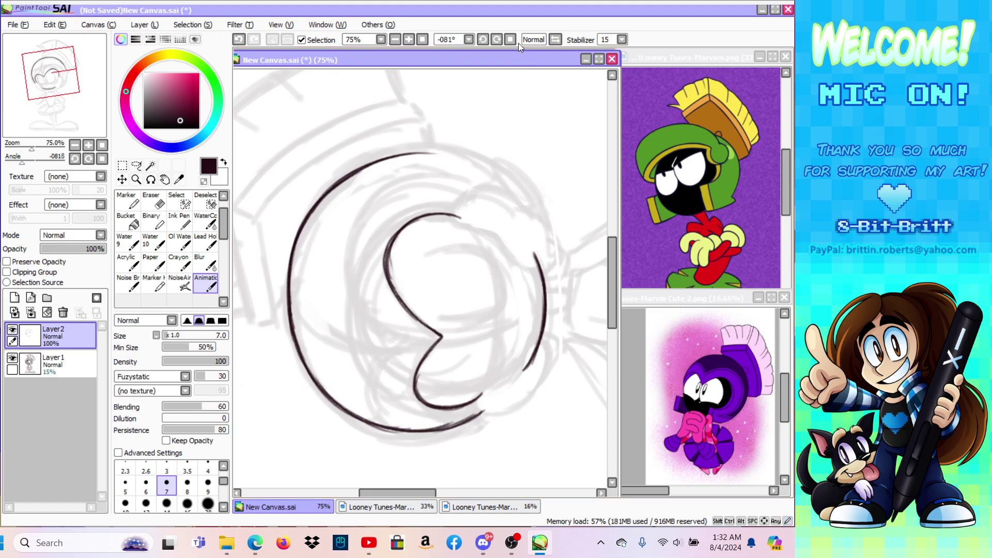
Step: Reset the rotation and ink the helmet's remaining side down beside the larger face arch in a mirrored view, then restore the normal view
left_click(511, 40)
left_click(556, 41)
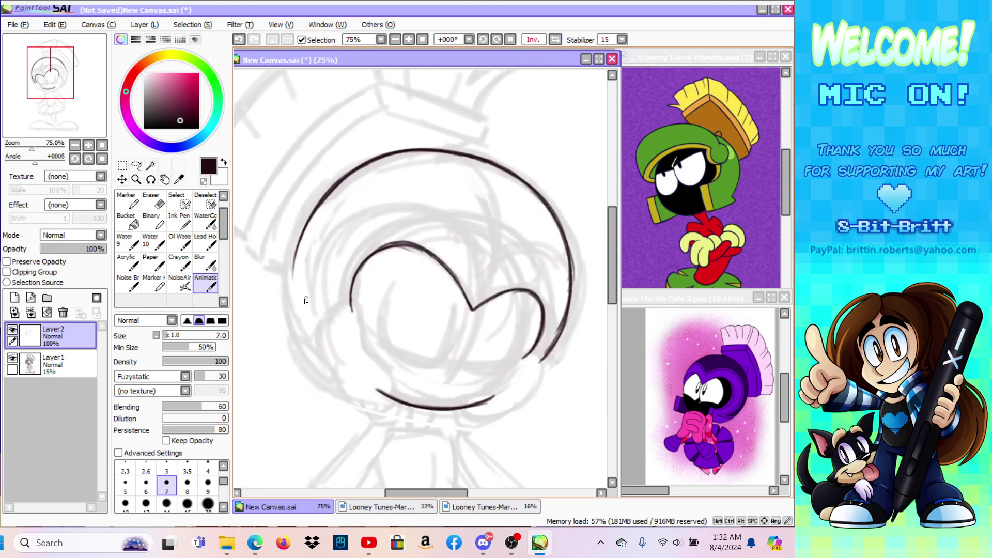
mouse_move(303, 341)
left_mouse_down()
mouse_move(292, 314)
mouse_move(295, 255)
left_mouse_up()
left_click_drag(297, 323, 308, 219)
left_click_drag(291, 284, 317, 204)
left_click_drag(296, 248, 334, 183)
mouse_move(304, 339)
left_mouse_down()
mouse_move(291, 304)
mouse_move(293, 251)
left_mouse_up()
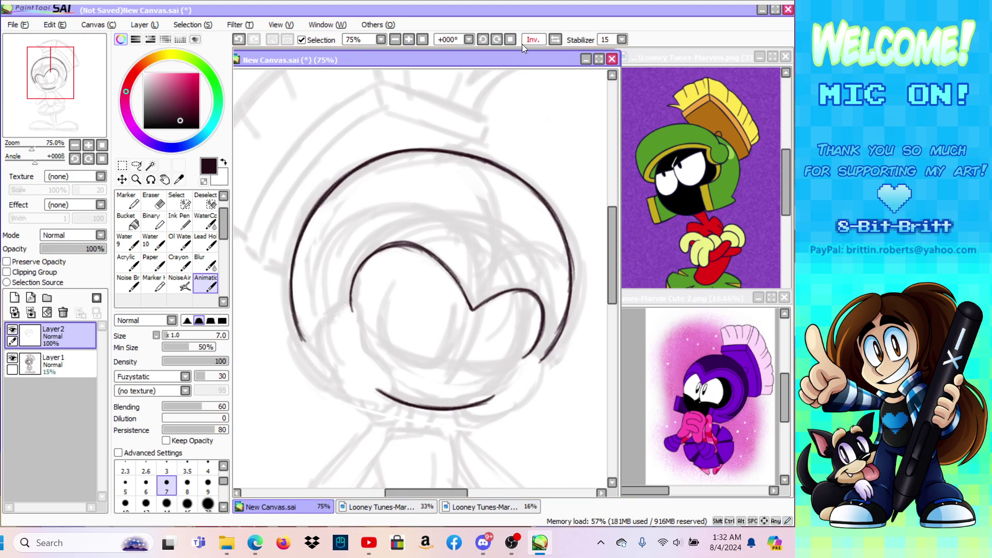
left_click(554, 40)
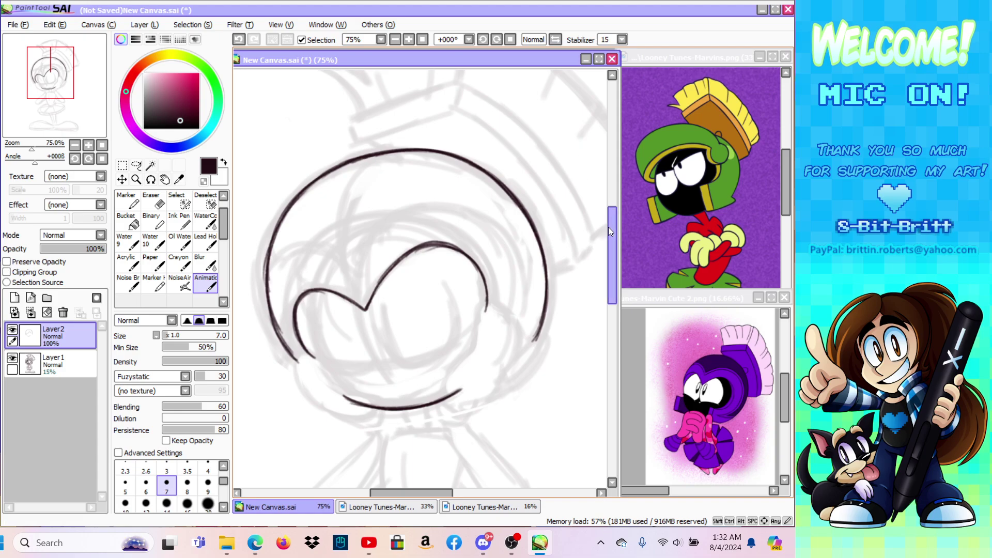
Step: Ink both side contours of the torso and a short curved line inside it on Layer2
left_click_drag(613, 247, 615, 294)
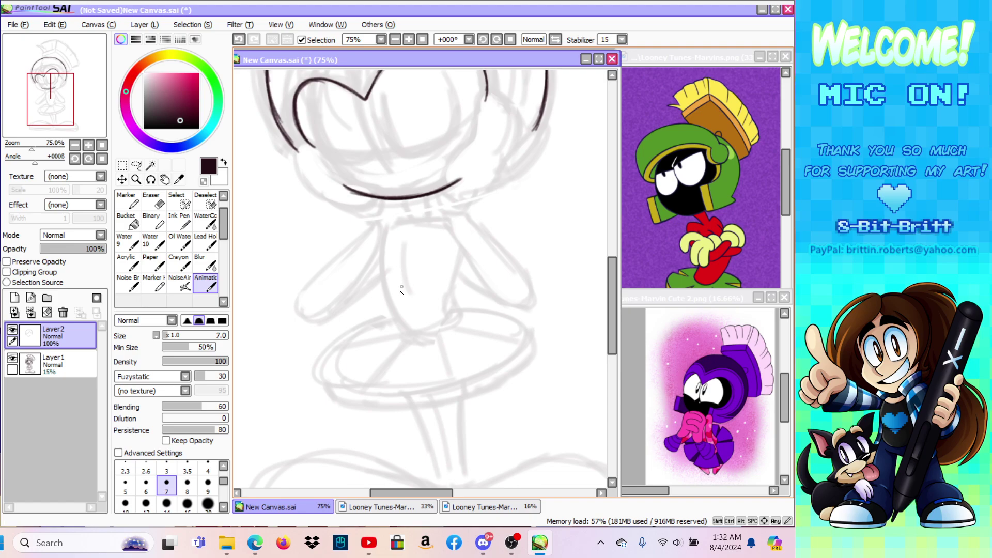
left_click_drag(410, 332, 376, 272)
left_click(238, 40)
mouse_move(410, 333)
left_mouse_down()
mouse_move(378, 274)
mouse_move(379, 248)
left_mouse_up()
mouse_move(384, 293)
left_mouse_down()
mouse_move(389, 230)
mouse_move(378, 267)
mouse_move(384, 241)
mouse_move(380, 282)
left_mouse_up()
mouse_move(407, 285)
left_mouse_down()
mouse_move(403, 237)
mouse_move(408, 286)
left_mouse_up()
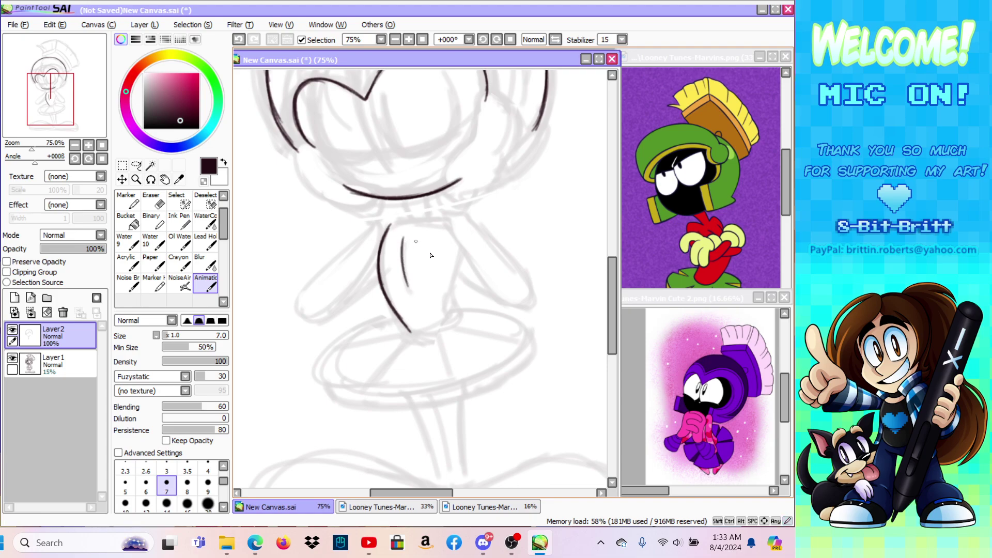
left_click_drag(455, 320, 461, 255)
mouse_move(452, 294)
left_mouse_down()
mouse_move(461, 255)
mouse_move(456, 318)
left_mouse_up()
Step: Ink the helmet rim as two arches above the face opening, working in normal and mirrored views
left_click_drag(616, 292, 615, 255)
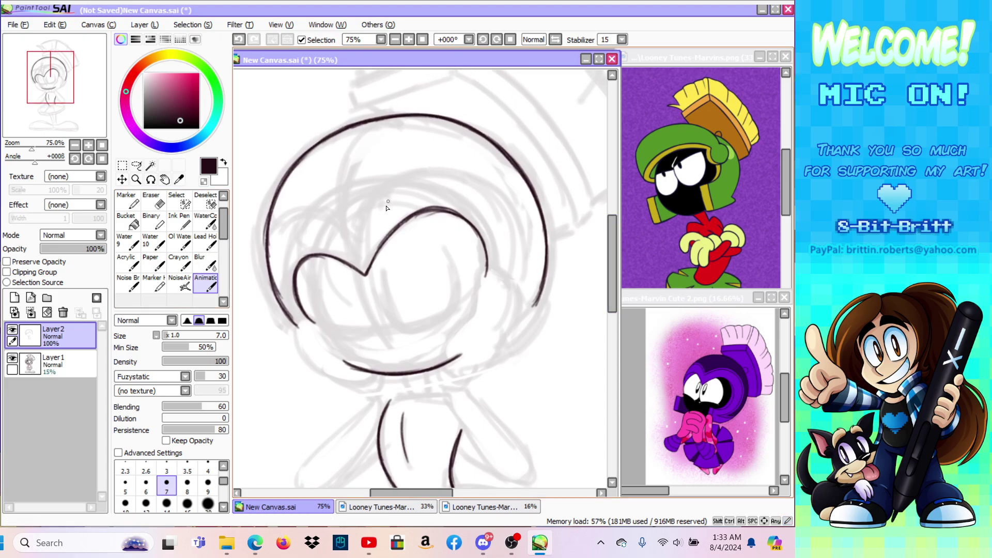
mouse_move(360, 227)
left_mouse_down()
mouse_move(376, 195)
mouse_move(360, 225)
mouse_move(413, 175)
left_mouse_up()
left_click(554, 41)
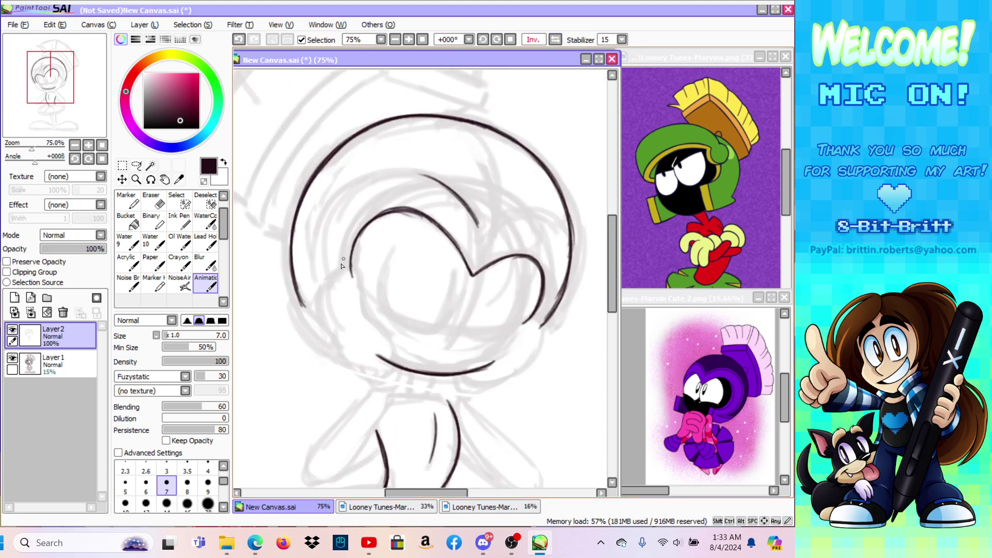
mouse_move(322, 287)
left_mouse_down()
mouse_move(316, 223)
mouse_move(335, 187)
left_mouse_up()
left_click_drag(319, 238, 375, 171)
mouse_move(332, 212)
left_mouse_down()
mouse_move(384, 167)
mouse_move(405, 166)
left_mouse_up()
mouse_move(351, 183)
left_mouse_down()
mouse_move(420, 168)
mouse_move(449, 187)
left_mouse_up()
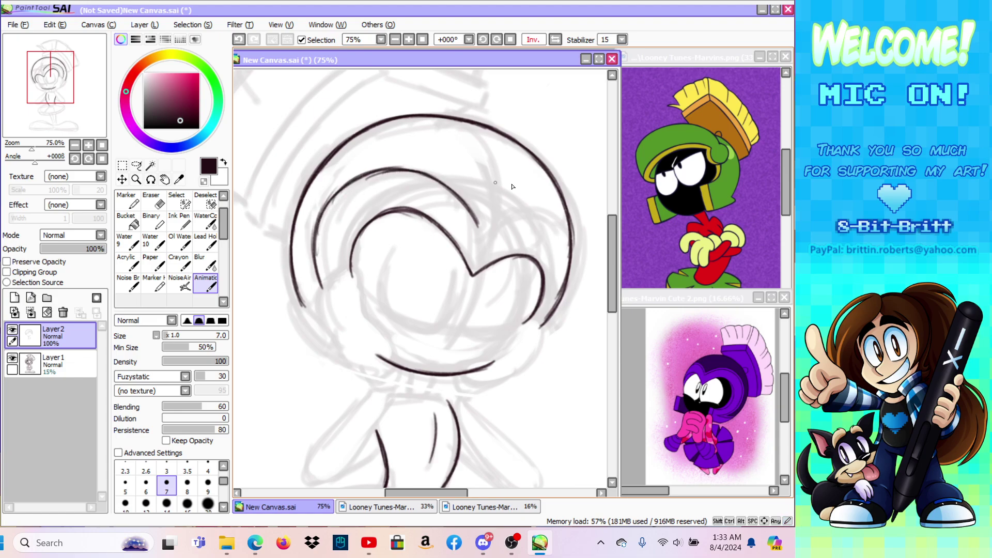
left_click(553, 42)
mouse_move(270, 275)
left_mouse_down()
mouse_move(272, 246)
mouse_move(269, 258)
mouse_move(306, 215)
left_mouse_up()
mouse_move(274, 243)
left_mouse_down()
mouse_move(304, 214)
mouse_move(272, 240)
mouse_move(323, 213)
mouse_move(280, 228)
mouse_move(339, 222)
mouse_move(310, 221)
mouse_move(320, 214)
mouse_move(342, 223)
mouse_move(316, 212)
mouse_move(363, 218)
left_mouse_up()
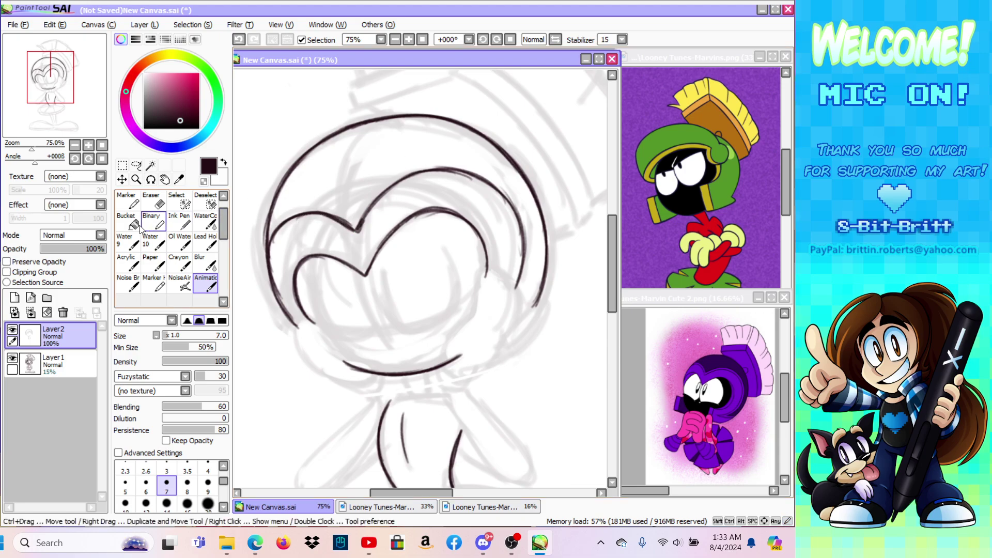
Step: Erase the rough notch between the helmet rim's arches at eraser size 40 and re-ink the point with the Animatic brush
key("e")
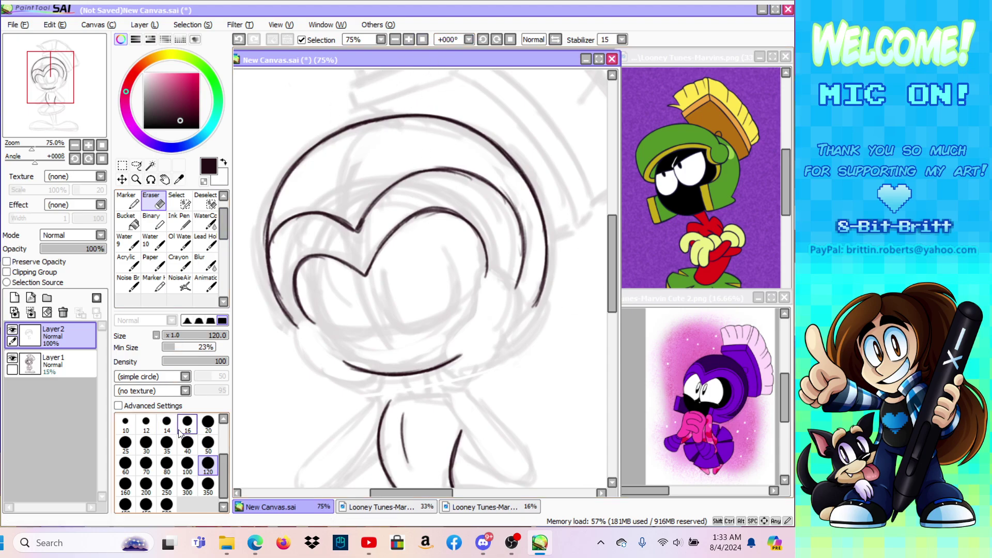
left_click(188, 443)
mouse_move(336, 213)
left_mouse_down()
mouse_move(357, 224)
mouse_move(352, 215)
mouse_move(376, 189)
left_mouse_up()
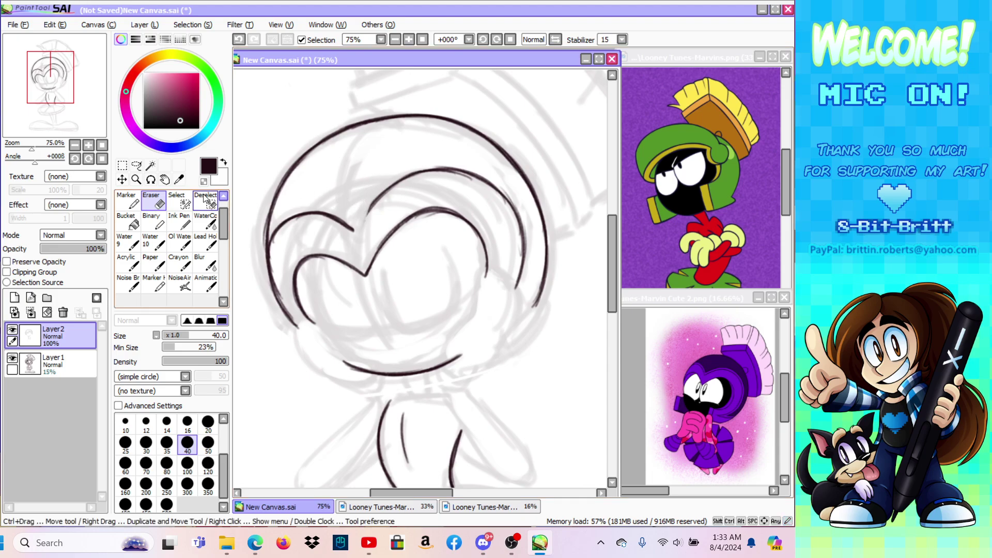
left_click(210, 283)
mouse_move(347, 225)
left_mouse_down()
mouse_move(356, 232)
mouse_move(399, 181)
left_mouse_up()
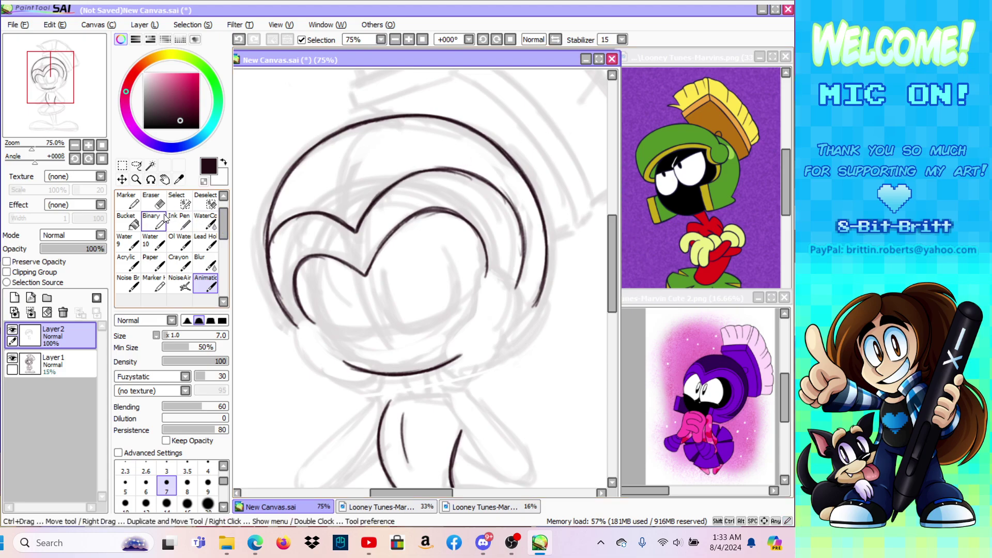
left_click(151, 202)
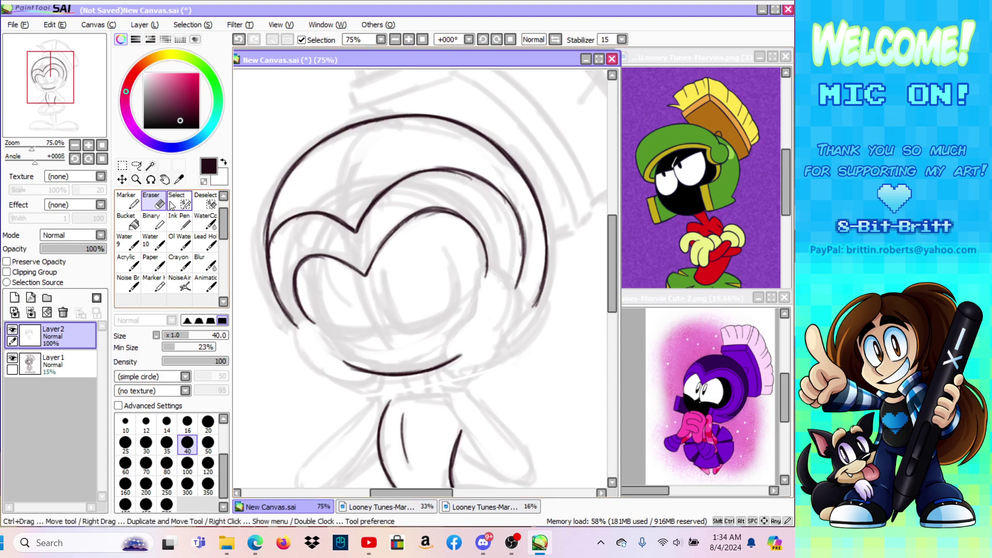
left_click(206, 283)
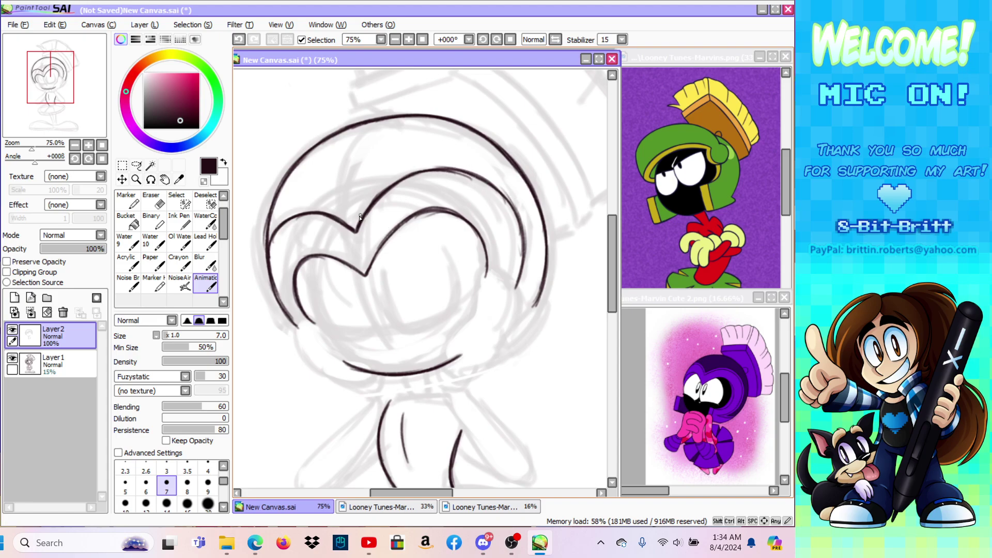
Step: Ink a second contour parallel to both arches of the helmet rim on Layer2, working in normal and mirrored views and undoing rough strokes
left_click_drag(370, 198, 413, 165)
left_click(534, 40)
mouse_move(316, 297)
left_mouse_down()
mouse_move(305, 240)
mouse_move(316, 292)
mouse_move(311, 223)
mouse_move(305, 257)
mouse_move(318, 211)
mouse_move(310, 218)
mouse_move(324, 200)
mouse_move(310, 216)
mouse_move(349, 174)
mouse_move(324, 190)
mouse_move(403, 163)
mouse_move(367, 169)
mouse_move(398, 165)
mouse_move(386, 158)
mouse_move(415, 169)
left_mouse_up()
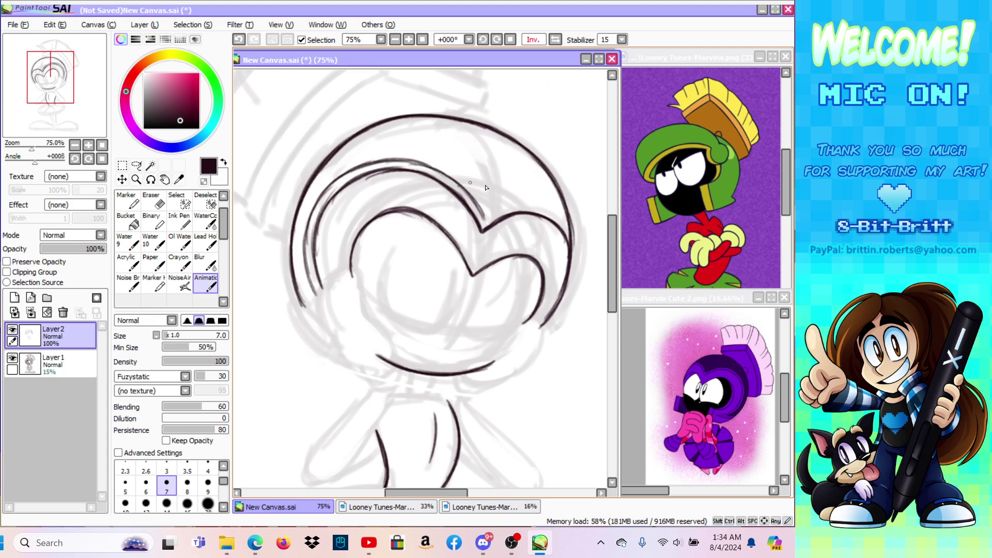
left_click_drag(485, 221, 521, 209)
left_click(561, 41)
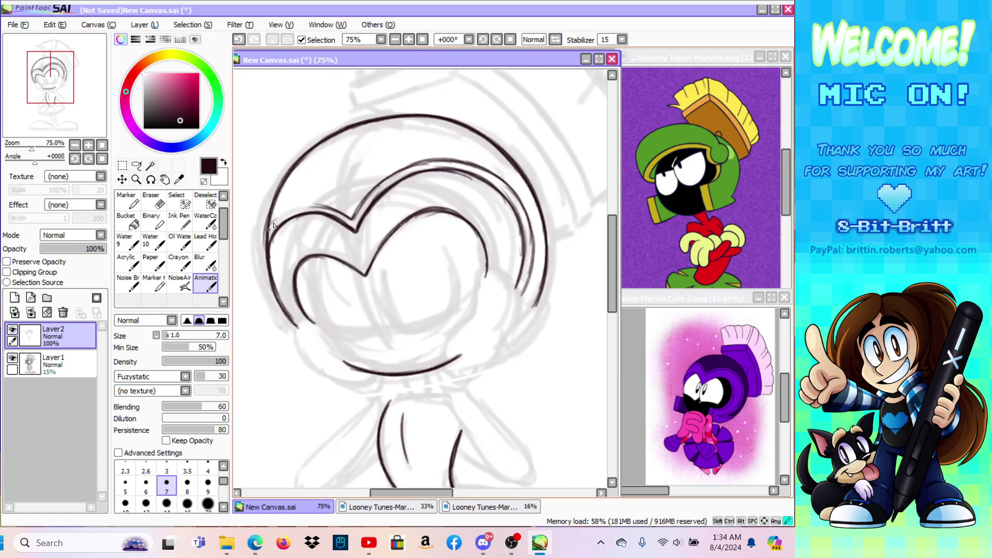
left_click_drag(289, 216, 327, 204)
left_click(239, 39)
left_click(239, 39)
left_click(238, 39)
left_click(239, 39)
mouse_move(269, 227)
left_mouse_down()
mouse_move(300, 207)
mouse_move(325, 209)
left_mouse_up()
Step: Brush-select the larger rim and face arches at size 300, reshape them slightly with Free Deform, deselect, and check them against the sketch layer
left_click(178, 200)
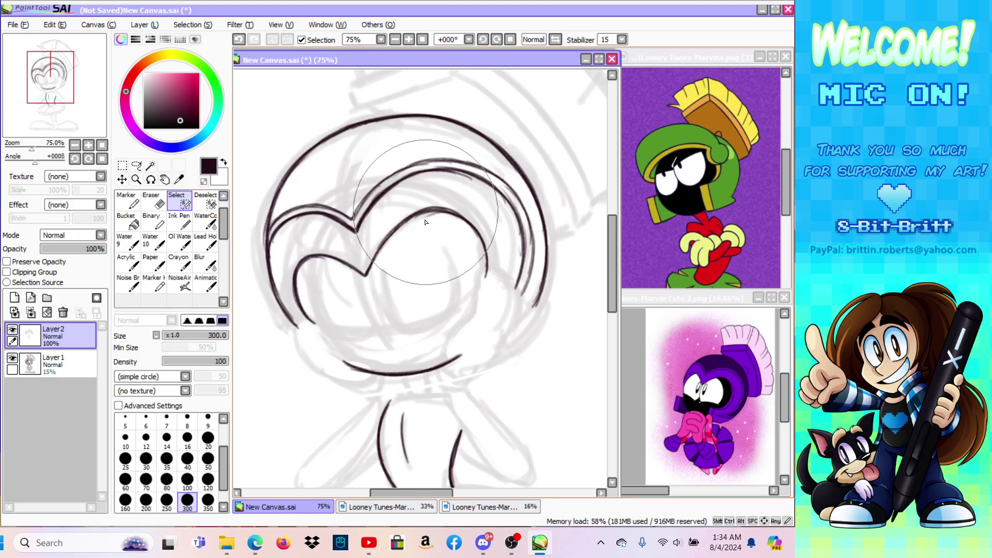
mouse_move(431, 243)
left_mouse_down()
mouse_move(455, 226)
mouse_move(462, 255)
left_mouse_up()
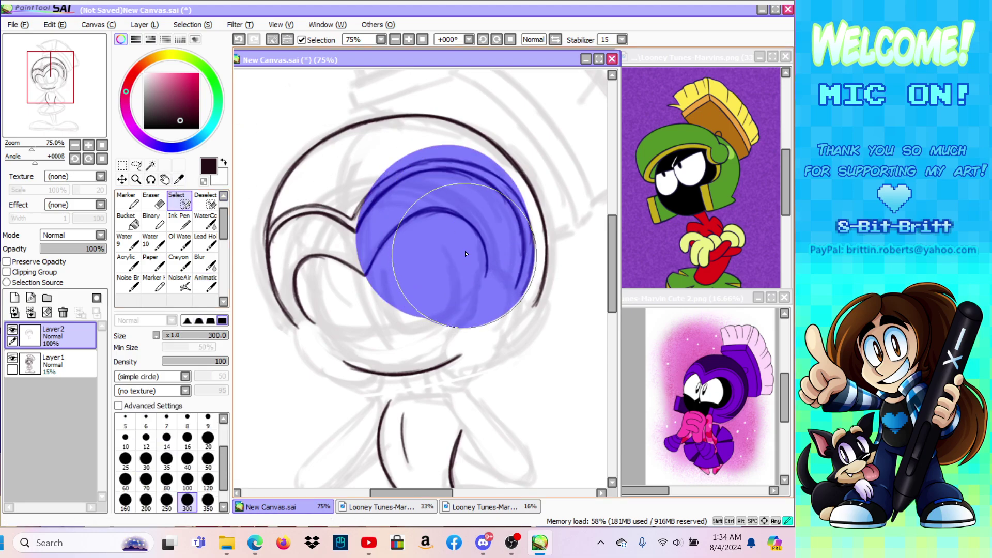
left_click(122, 166)
key("ctrl+t")
left_click(142, 381)
left_click_drag(533, 228, 534, 234)
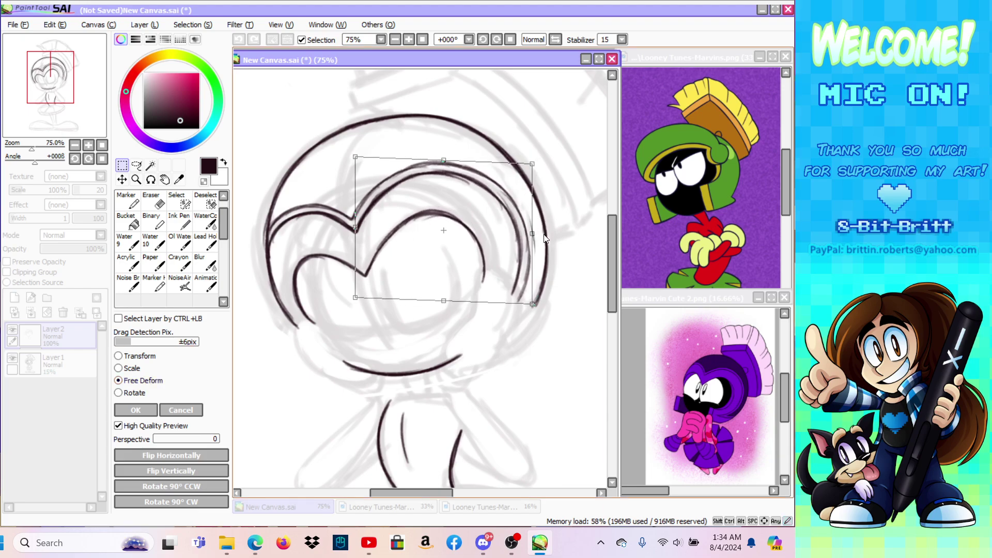
left_click(148, 408)
key("ctrl+d")
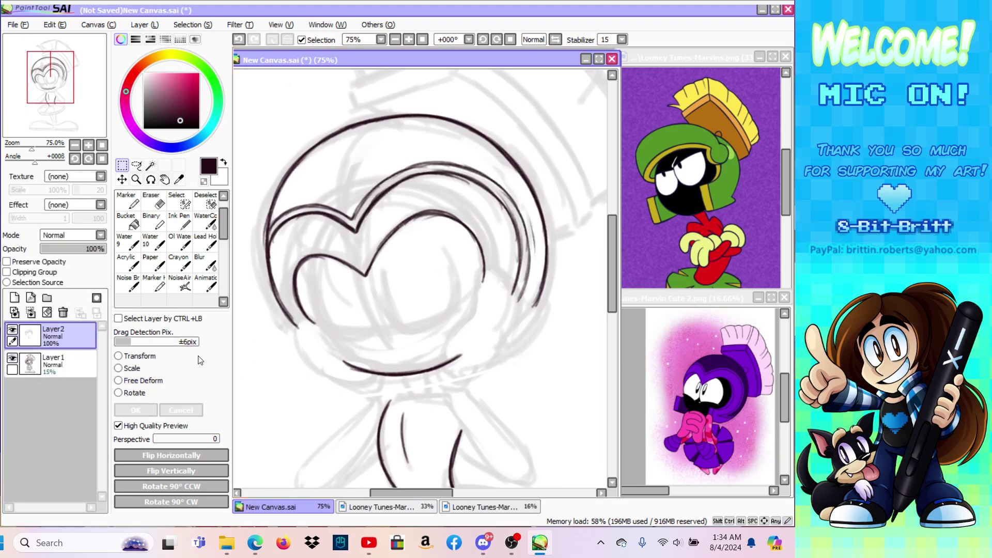
left_click(12, 359)
left_click(11, 359)
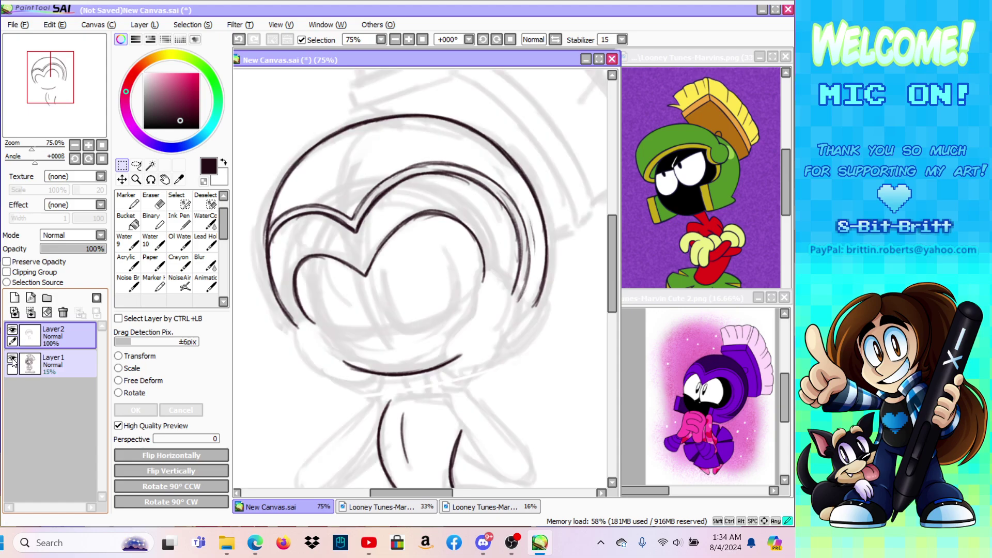
Step: Ink the lower contours of both eyes beneath the face arches with the Animatic brush at size 7, cleaning stray marks with the eraser
left_click(154, 201)
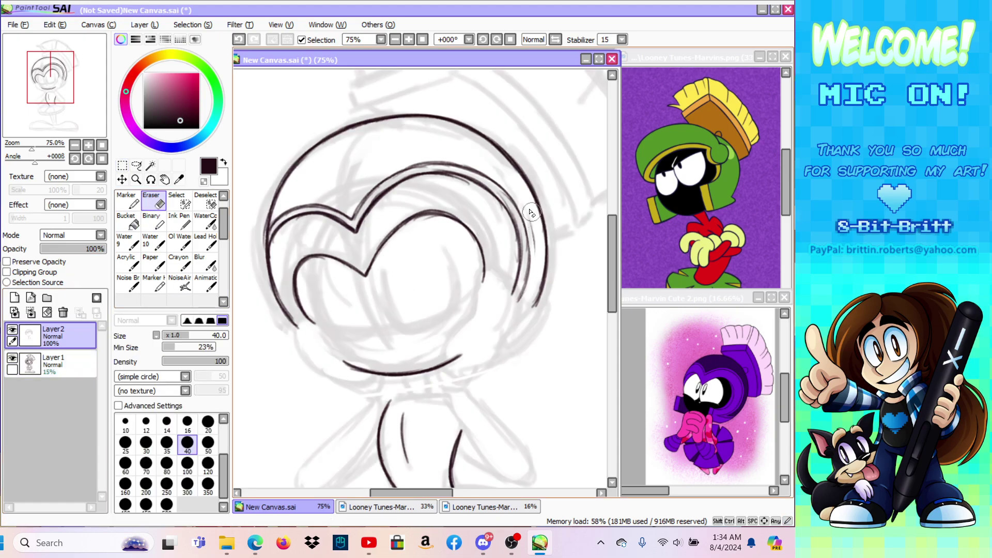
left_click(206, 283)
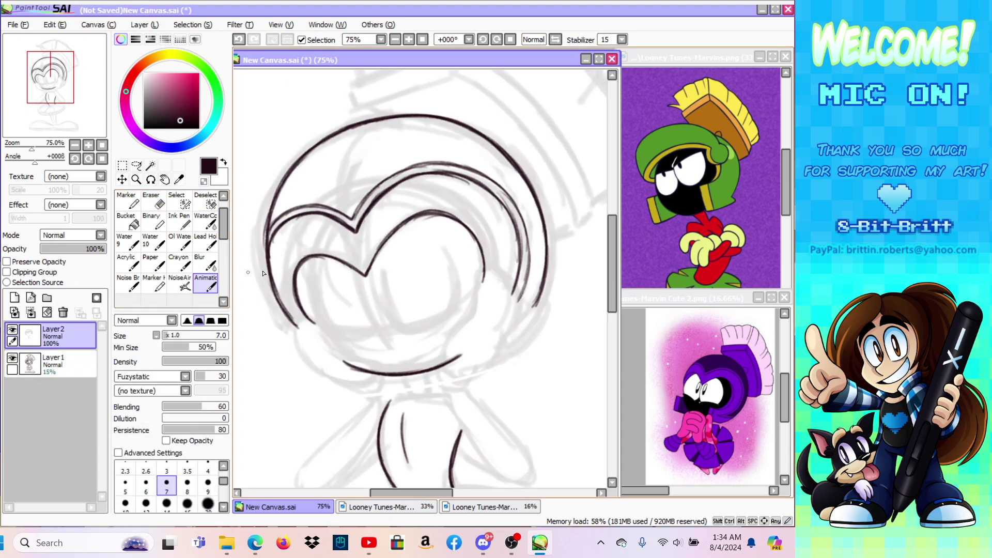
mouse_move(406, 335)
left_mouse_down()
mouse_move(387, 314)
mouse_move(405, 332)
mouse_move(375, 293)
mouse_move(391, 317)
mouse_move(372, 269)
mouse_move(380, 306)
mouse_move(410, 335)
mouse_move(399, 329)
mouse_move(430, 329)
mouse_move(410, 334)
mouse_move(458, 306)
mouse_move(439, 325)
mouse_move(459, 303)
mouse_move(403, 330)
mouse_move(444, 325)
left_mouse_up()
left_click_drag(433, 330, 456, 316)
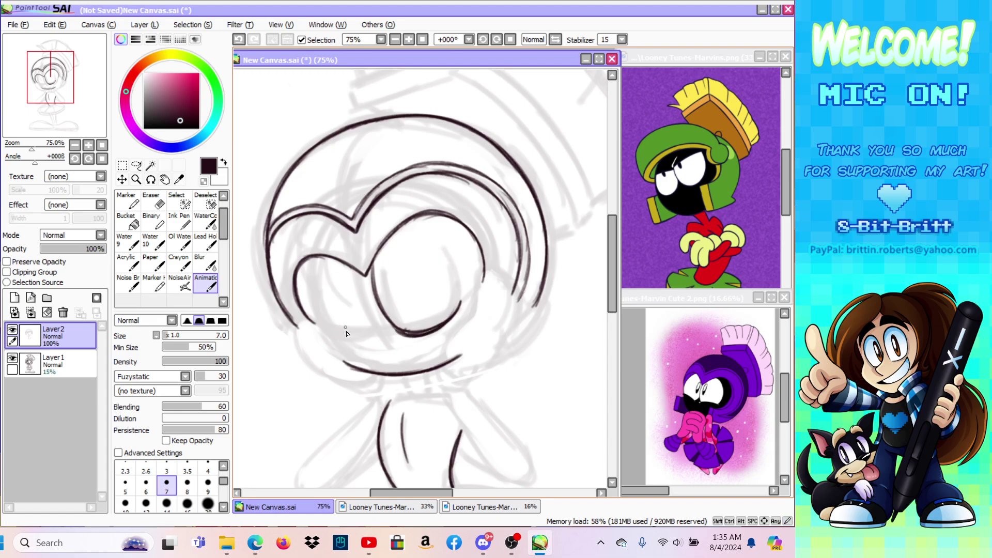
mouse_move(344, 343)
left_mouse_down()
mouse_move(316, 310)
mouse_move(310, 282)
mouse_move(313, 292)
mouse_move(327, 256)
left_mouse_up()
mouse_move(335, 342)
left_mouse_down()
mouse_move(367, 346)
mouse_move(389, 327)
mouse_move(364, 349)
mouse_move(391, 323)
mouse_move(400, 333)
left_mouse_up()
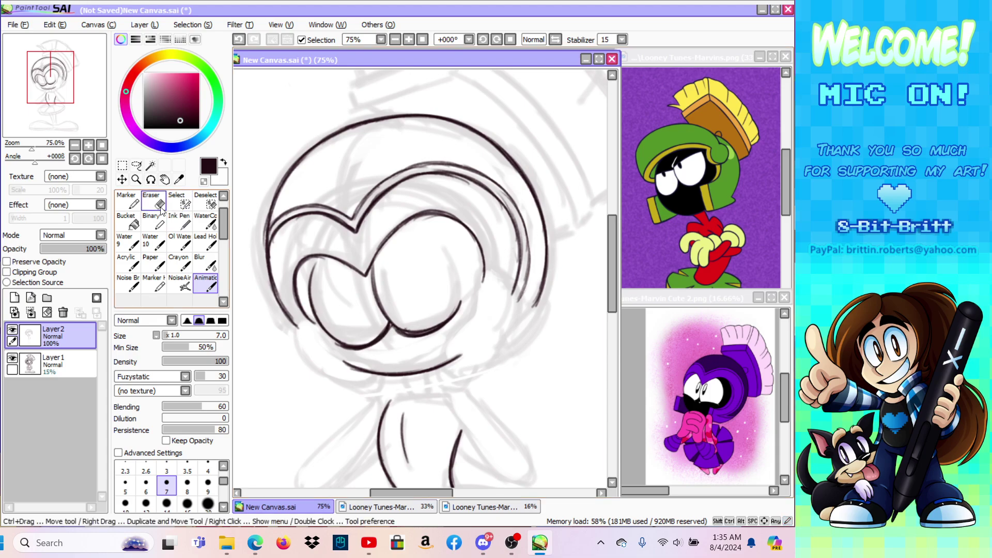
key("e")
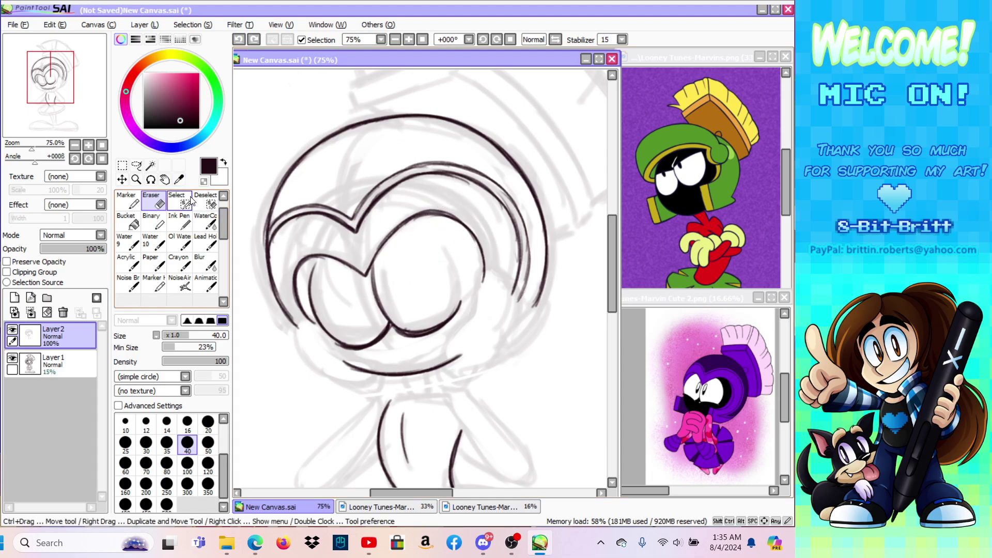
left_click(206, 283)
left_click_drag(343, 347, 384, 332)
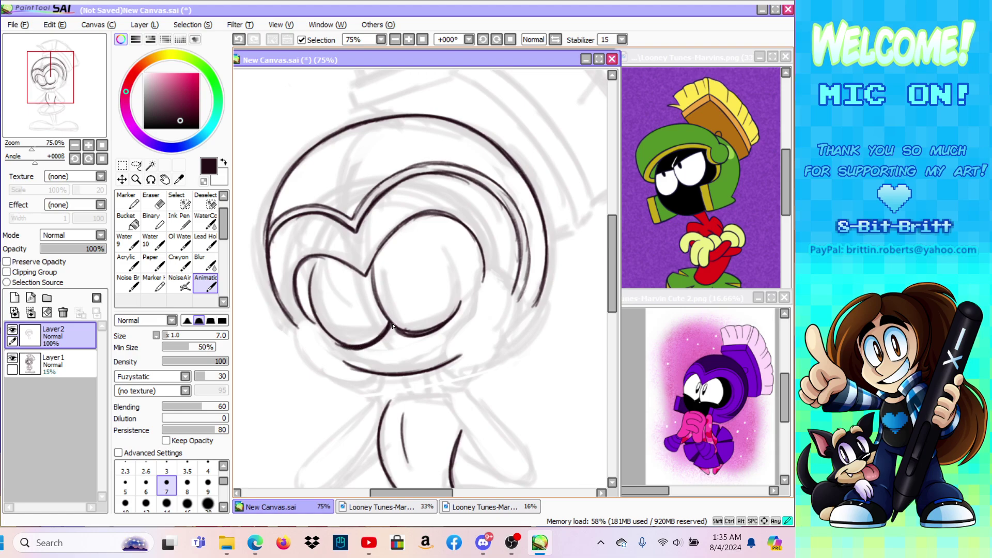
Step: Open the recent file Mad Rat Dead-Anthro AU-Fluff.png to view the artwork and close it again
left_click(18, 28)
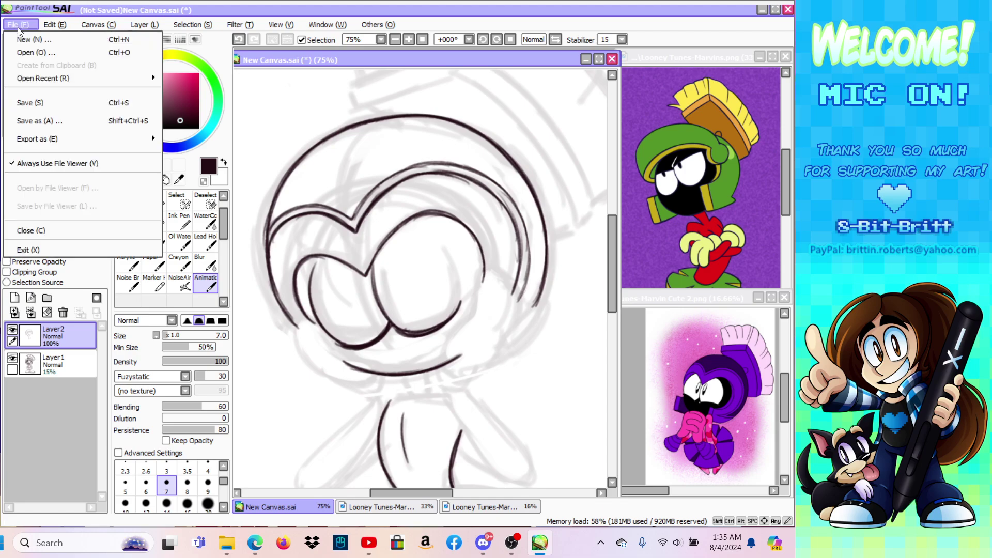
mouse_move(70, 78)
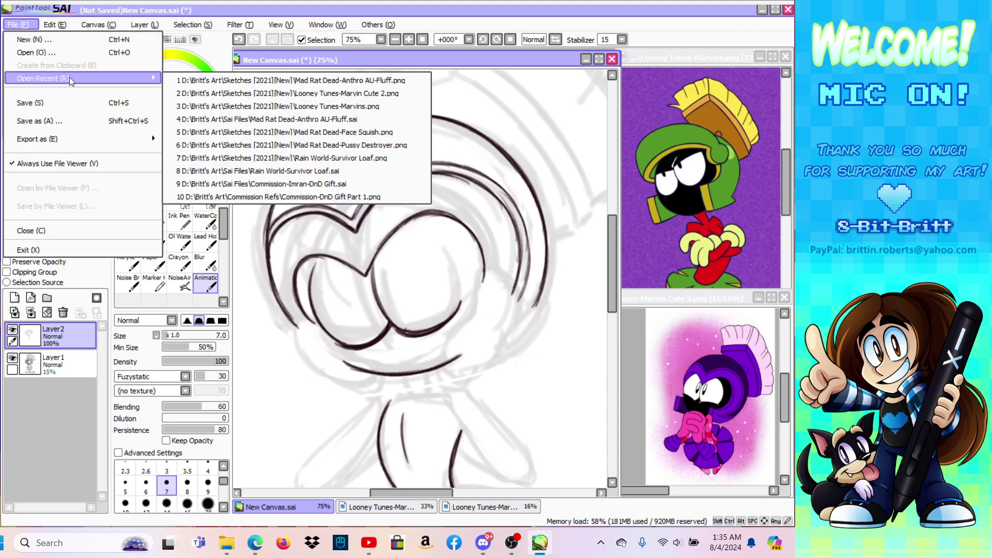
left_click(362, 80)
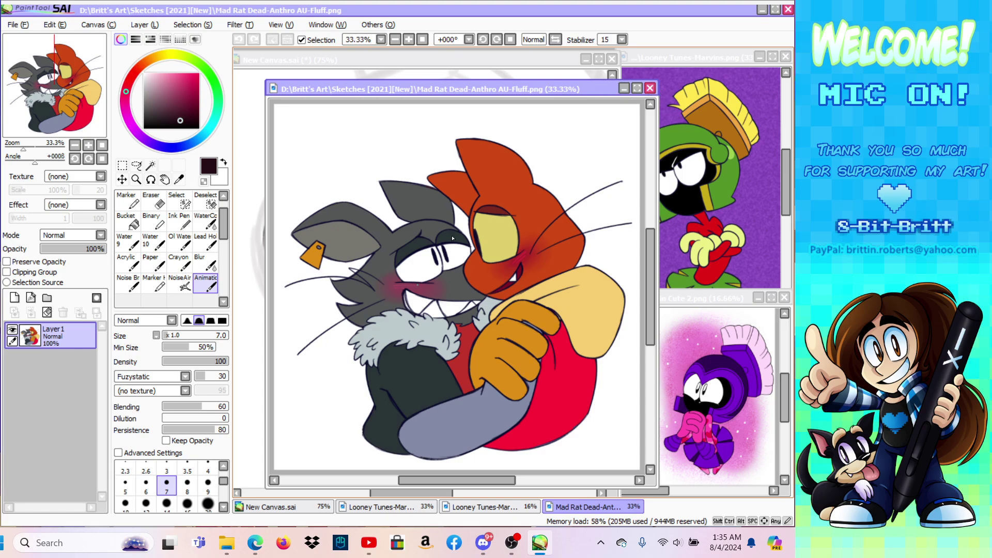
left_click(650, 88)
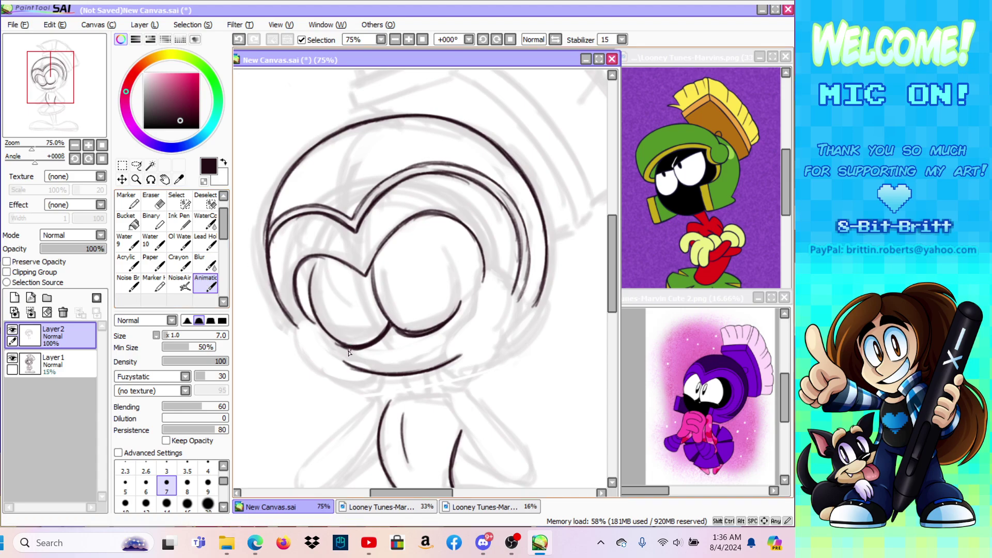
Step: Thicken the bottom curves of both eyes with the Animatic brush
mouse_move(342, 345)
left_mouse_down()
mouse_move(373, 344)
mouse_move(389, 329)
left_mouse_up()
left_click_drag(399, 330, 433, 327)
Step: Ink the palm and first finger of the hand beside the larger eye, and erase the chin line inside the hand in a mirrored view
left_click_drag(614, 298, 614, 312)
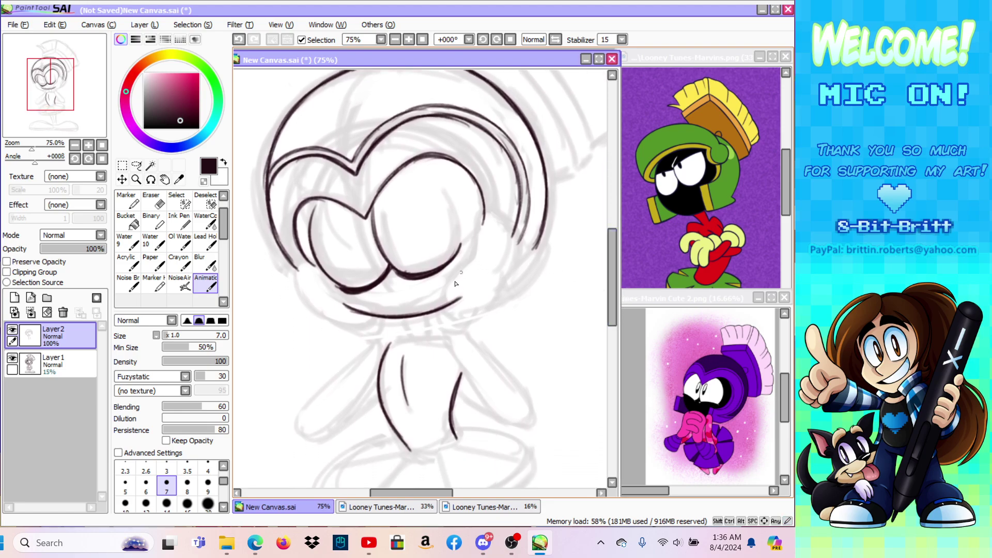
left_click_drag(449, 315, 444, 291)
left_click_drag(449, 315, 456, 275)
mouse_move(449, 316)
left_mouse_down()
mouse_move(463, 267)
mouse_move(448, 287)
mouse_move(454, 273)
mouse_move(485, 246)
mouse_move(453, 276)
mouse_move(477, 255)
mouse_move(486, 215)
left_mouse_up()
mouse_move(481, 244)
left_mouse_down()
mouse_move(494, 205)
mouse_move(501, 255)
mouse_move(505, 223)
left_mouse_up()
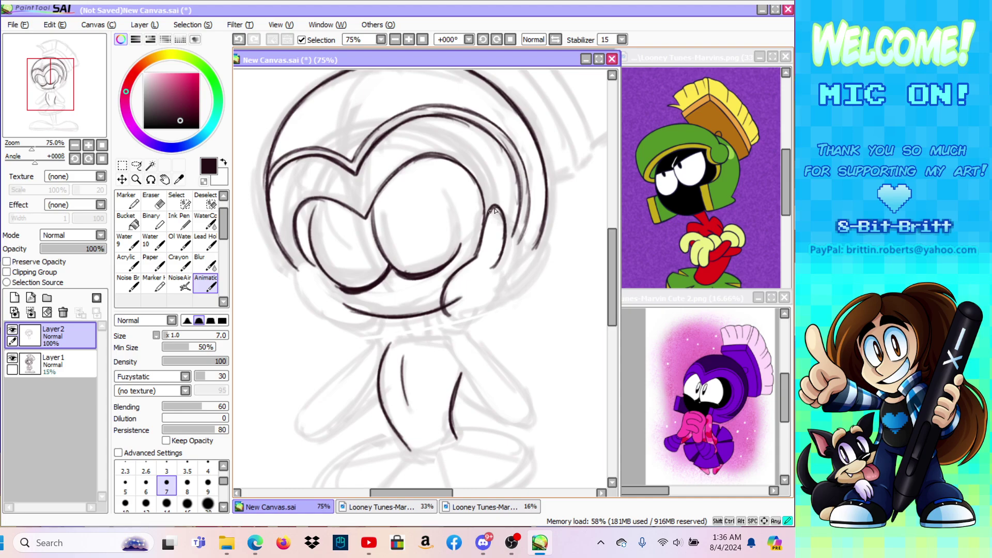
left_click(534, 40)
left_click(153, 201)
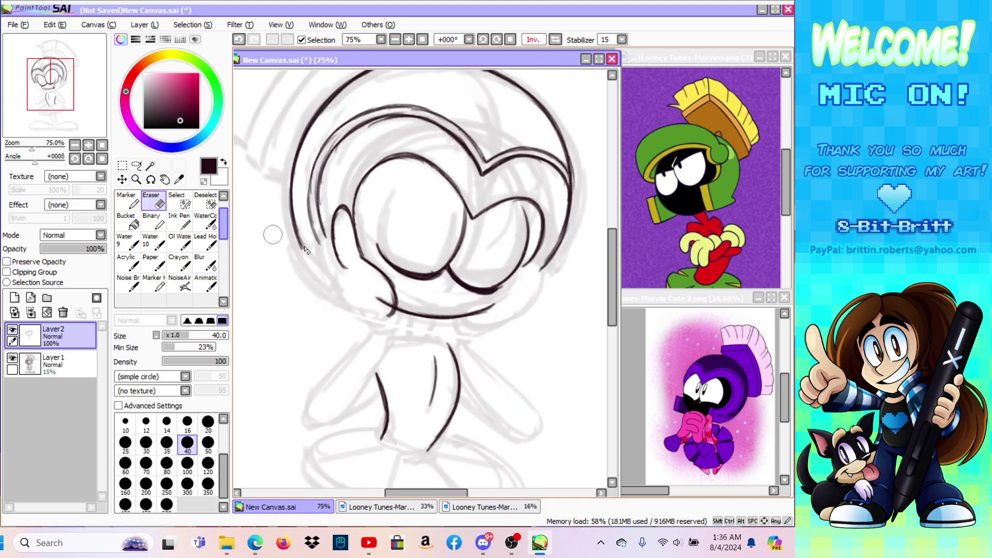
left_click_drag(384, 308, 380, 286)
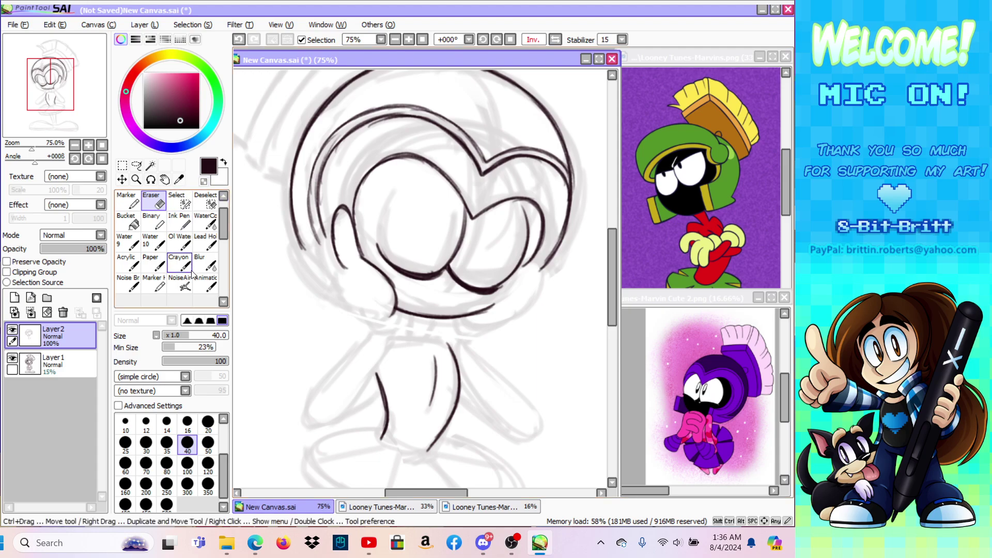
Step: Ink the same hand's second finger, outer finger and lower edge in the mirrored view, erasing lines that overlap the fingers
left_click(206, 283)
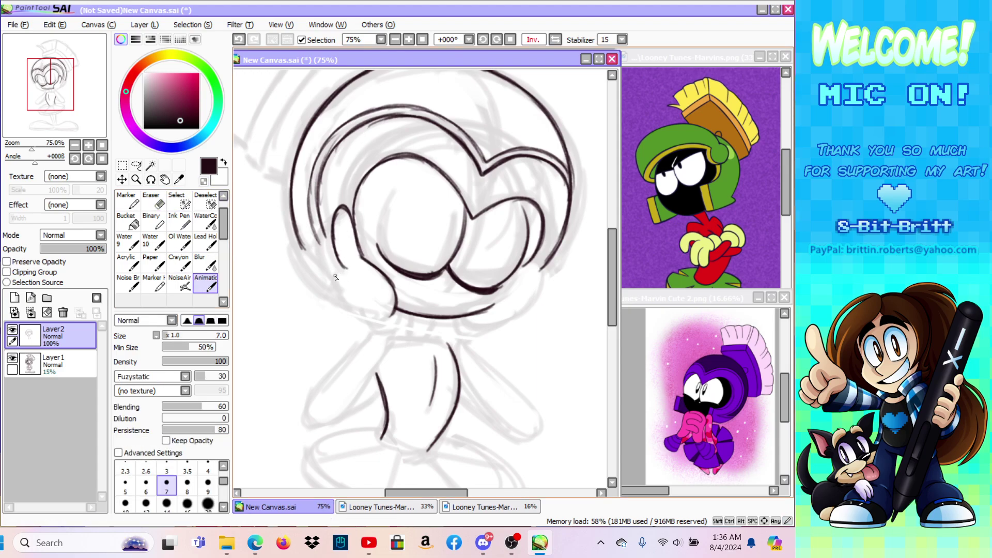
mouse_move(335, 279)
left_mouse_down()
mouse_move(319, 248)
mouse_move(323, 221)
left_mouse_up()
key("e")
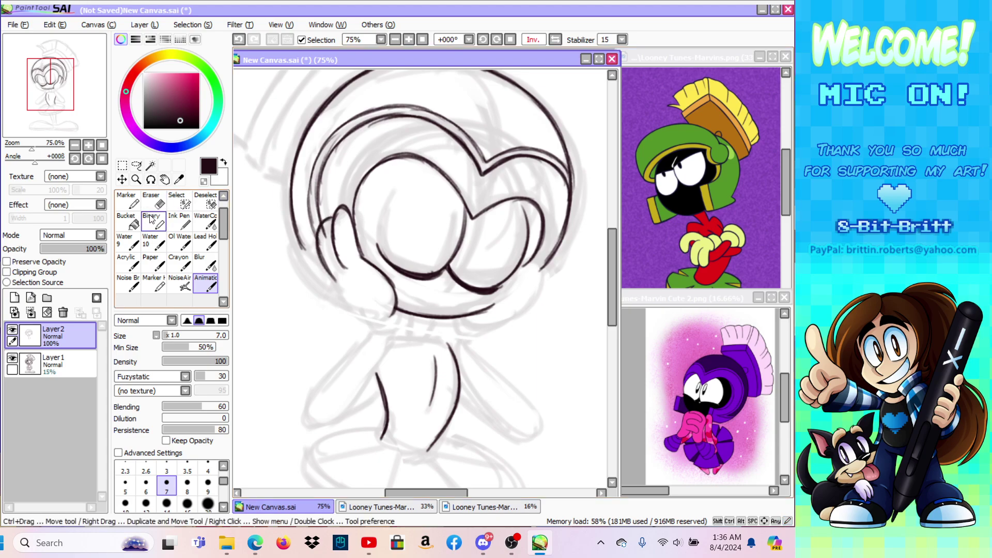
mouse_move(340, 282)
left_mouse_down()
mouse_move(325, 236)
mouse_move(324, 247)
left_mouse_up()
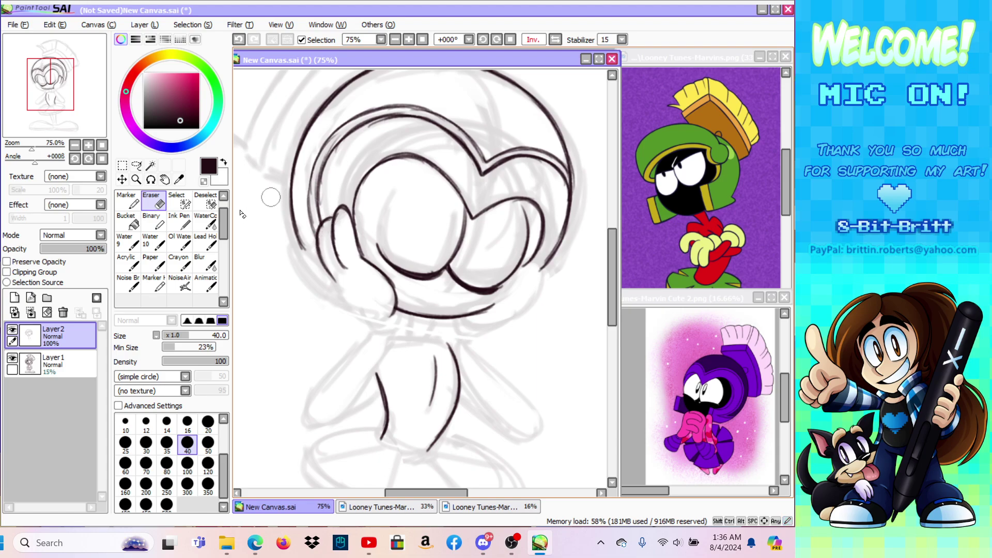
left_click(205, 283)
mouse_move(373, 321)
left_mouse_down()
mouse_move(311, 284)
mouse_move(329, 298)
mouse_move(289, 252)
mouse_move(317, 291)
mouse_move(291, 248)
mouse_move(296, 264)
mouse_move(296, 245)
mouse_move(290, 252)
mouse_move(308, 249)
mouse_move(295, 246)
mouse_move(334, 279)
mouse_move(305, 251)
mouse_move(320, 266)
mouse_move(306, 250)
left_mouse_up()
mouse_move(316, 262)
left_mouse_down()
mouse_move(294, 250)
mouse_move(302, 261)
mouse_move(297, 248)
mouse_move(308, 254)
left_mouse_up()
left_click(154, 201)
left_click(206, 283)
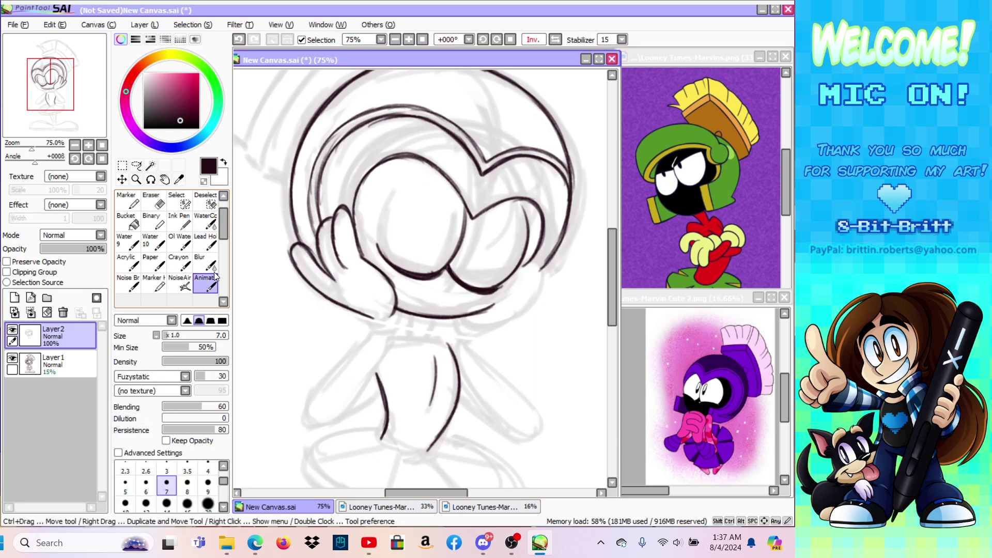
Step: Ink a rounded glove cuff below the finished hand and tidy it with the eraser
mouse_move(369, 320)
left_mouse_down()
mouse_move(389, 314)
mouse_move(362, 318)
mouse_move(364, 334)
mouse_move(382, 338)
mouse_move(370, 339)
mouse_move(394, 335)
mouse_move(382, 341)
mouse_move(404, 323)
mouse_move(396, 312)
mouse_move(403, 324)
mouse_move(392, 338)
mouse_move(397, 310)
mouse_move(369, 338)
left_mouse_up()
scroll(613, 264, "down", 2)
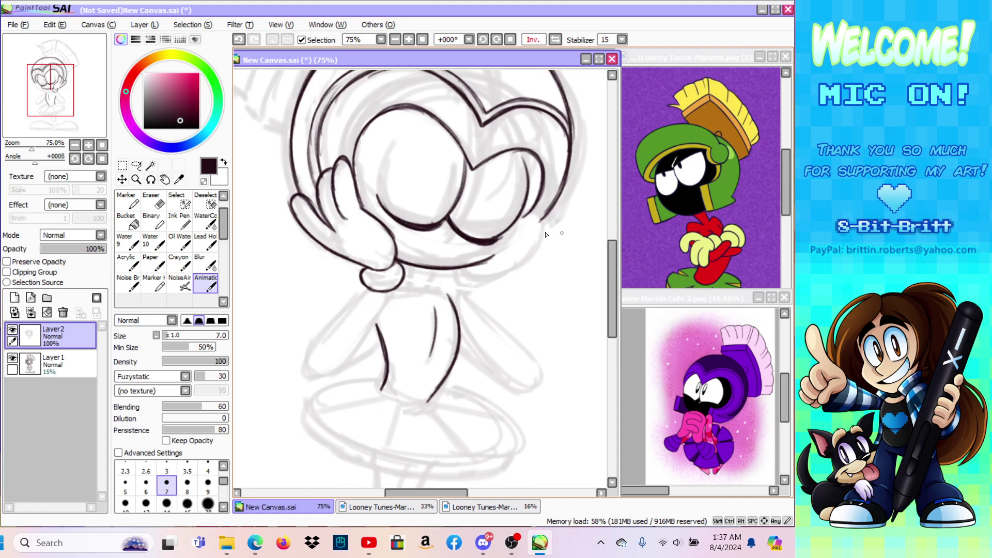
key("e")
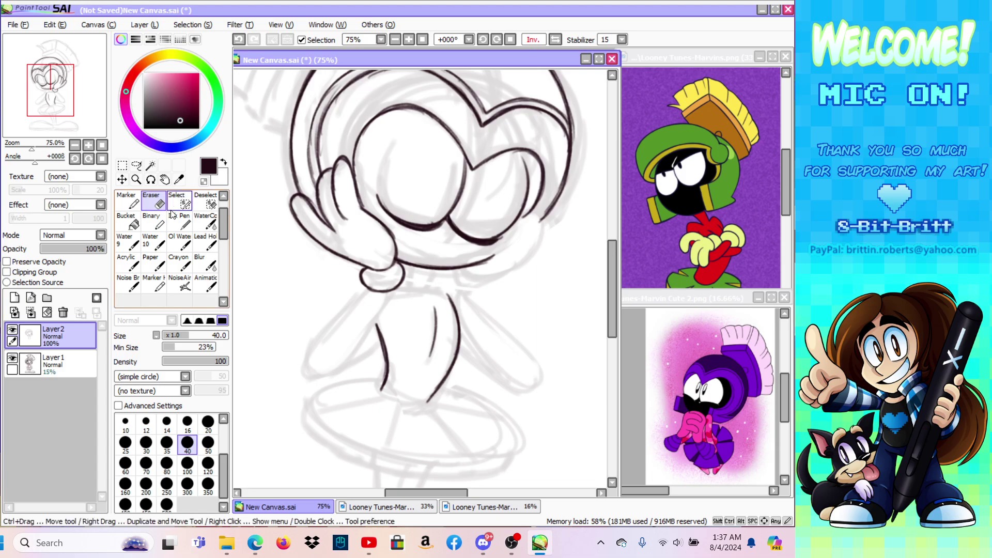
Step: Ink the other hand resting against the opposite cheek in the mirrored view, and erase the face and helmet lines running through it
left_click(206, 283)
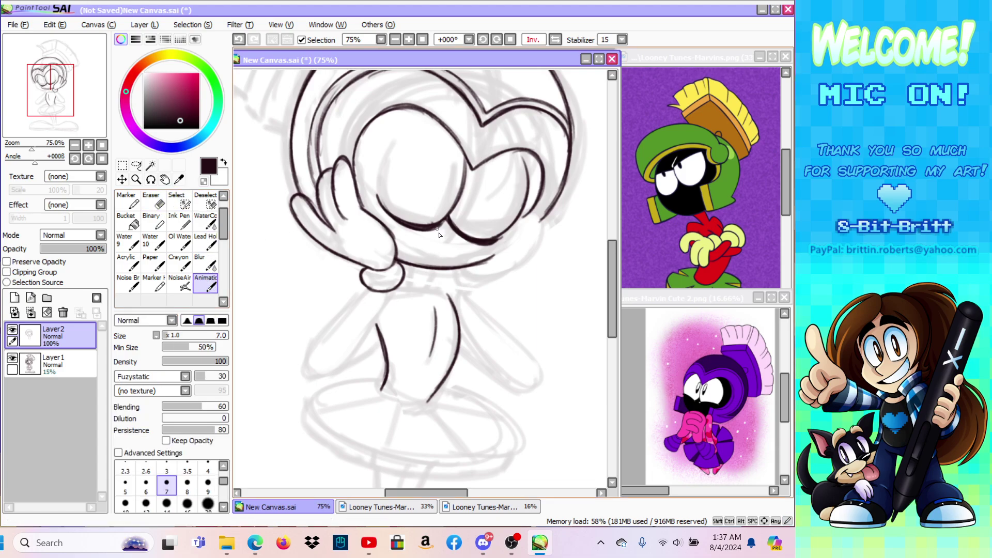
mouse_move(466, 283)
left_mouse_down()
mouse_move(464, 261)
mouse_move(504, 250)
mouse_move(469, 257)
mouse_move(509, 246)
mouse_move(486, 253)
mouse_move(517, 241)
mouse_move(539, 206)
mouse_move(527, 219)
mouse_move(550, 213)
left_mouse_up()
mouse_move(532, 222)
left_mouse_down()
mouse_move(547, 208)
mouse_move(542, 235)
left_mouse_up()
left_click_drag(461, 269, 484, 288)
mouse_move(463, 270)
left_mouse_down()
mouse_move(491, 286)
mouse_move(468, 284)
mouse_move(509, 276)
mouse_move(478, 285)
mouse_move(536, 253)
mouse_move(507, 275)
mouse_move(543, 239)
mouse_move(531, 262)
mouse_move(549, 217)
left_mouse_up()
left_click_drag(543, 237, 549, 213)
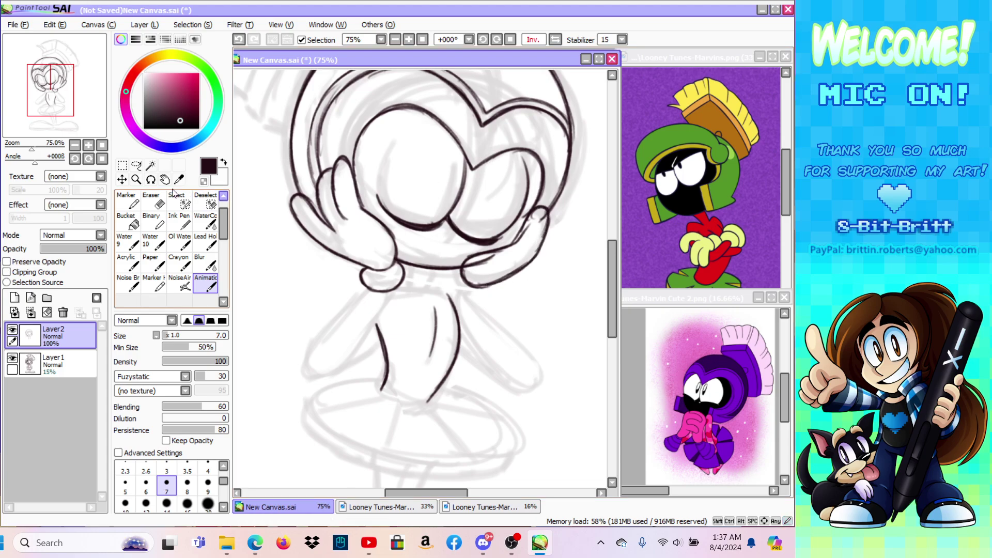
left_click(150, 201)
mouse_move(469, 268)
left_mouse_down()
mouse_move(474, 270)
mouse_move(523, 246)
mouse_move(543, 217)
left_mouse_up()
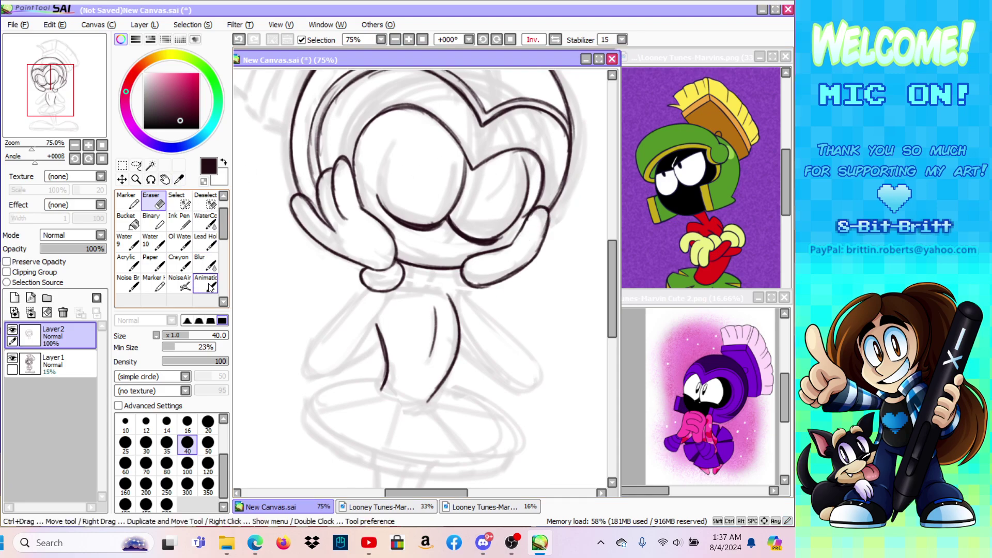
left_click(212, 287)
Step: Restore the normal view, ink the second glove cuff and the neck lines below the chin, and clean the cuff with the eraser
left_click(549, 40)
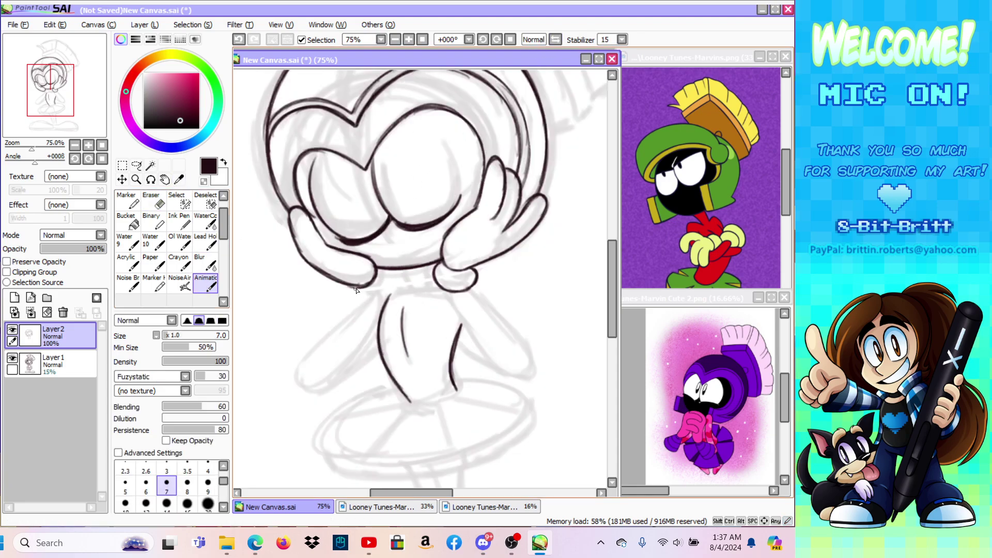
mouse_move(358, 291)
left_mouse_down()
mouse_move(384, 298)
mouse_move(395, 273)
mouse_move(365, 297)
mouse_move(356, 290)
mouse_move(381, 297)
mouse_move(433, 236)
mouse_move(430, 265)
mouse_move(405, 269)
left_mouse_up()
mouse_move(395, 285)
left_mouse_down()
mouse_move(426, 285)
mouse_move(421, 264)
mouse_move(429, 286)
left_mouse_up()
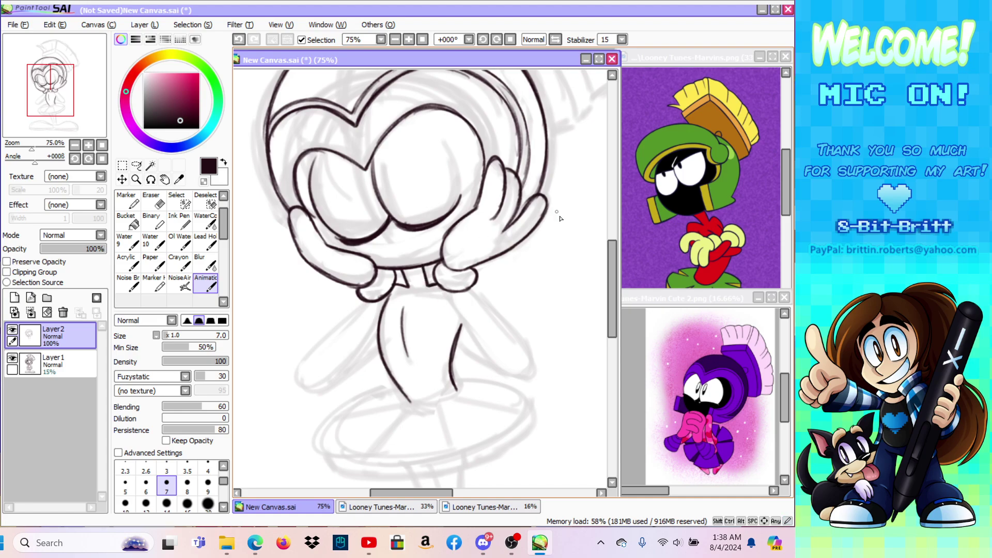
key("e")
left_click_drag(364, 293, 374, 299)
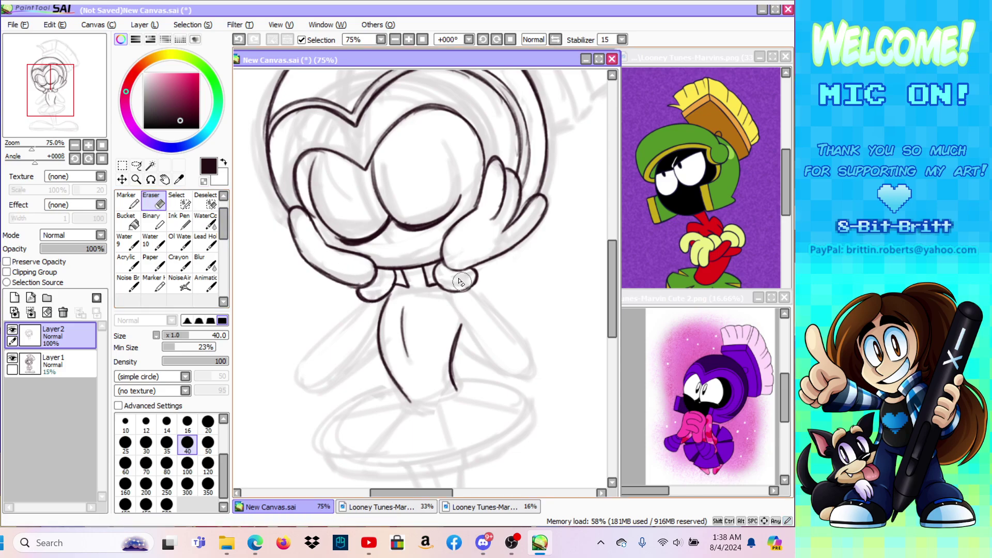
left_click(216, 284)
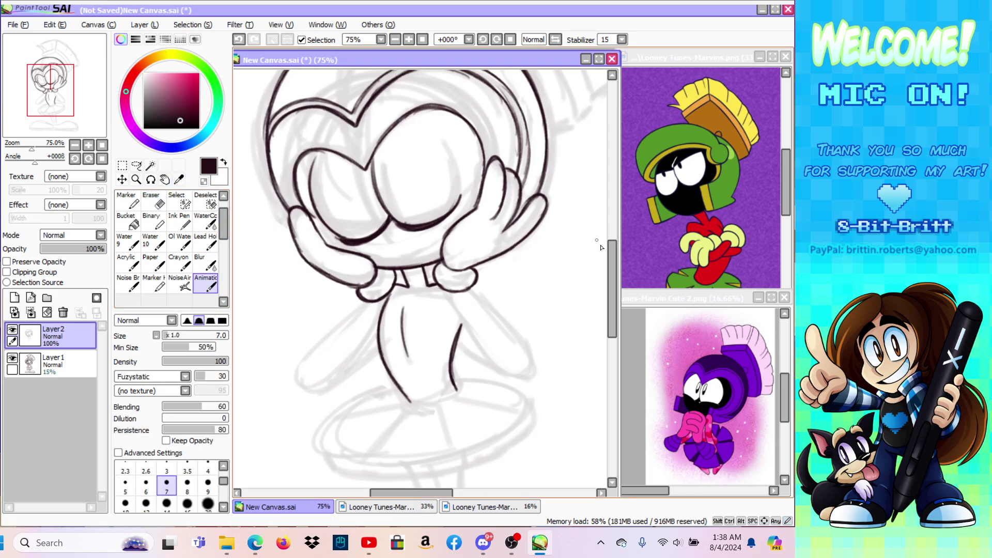
scroll(610, 266, "up", 5)
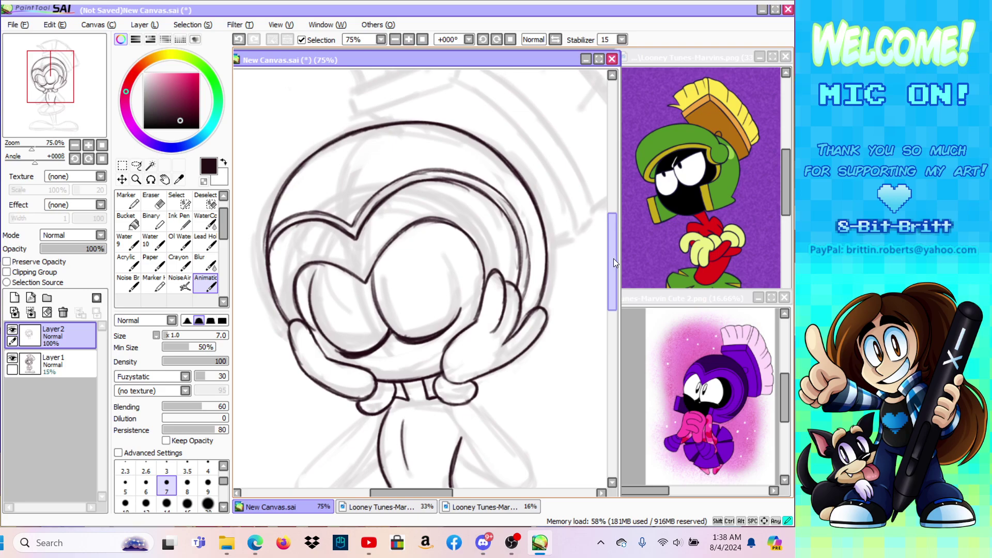
Step: Hide the Layer1 sketch to check the linework on its own, and show the sketch again
left_click(136, 180)
left_click(119, 331)
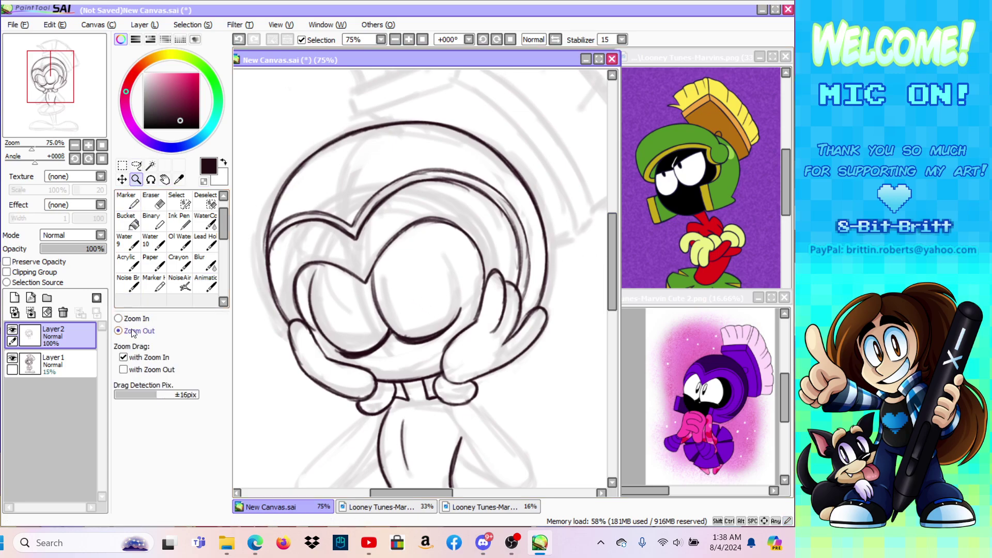
left_click(498, 190)
left_click(12, 357)
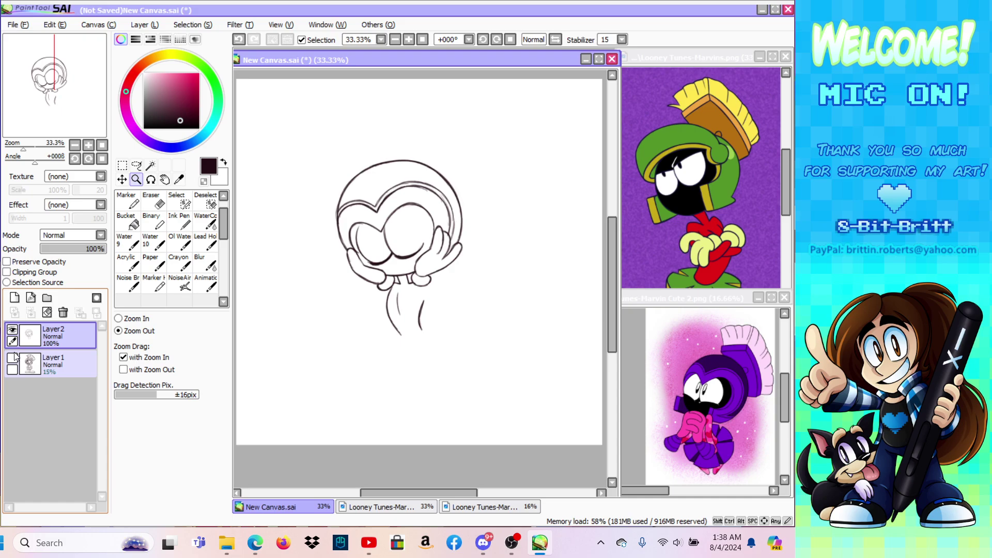
left_click(12, 358)
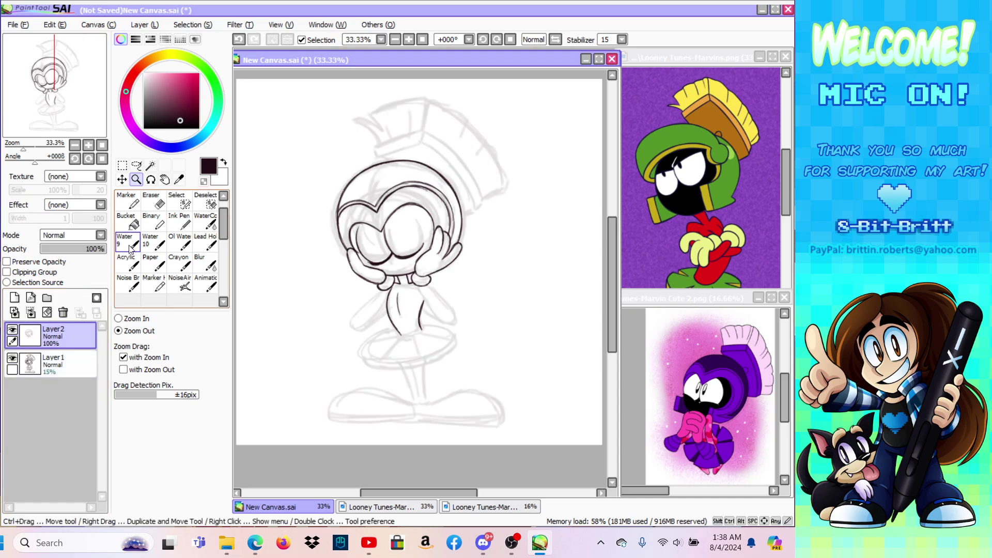
Step: Touch up the helmet's edge and inner rim above the raised hand in the mirrored view with the eraser and ink brush
left_click(136, 318)
left_click(384, 200)
left_click(154, 200)
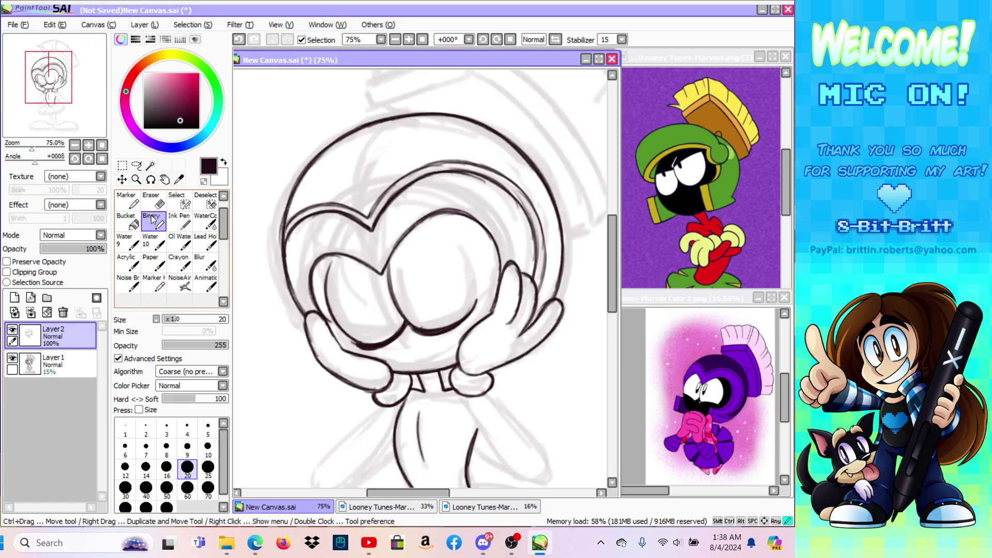
left_click(556, 40)
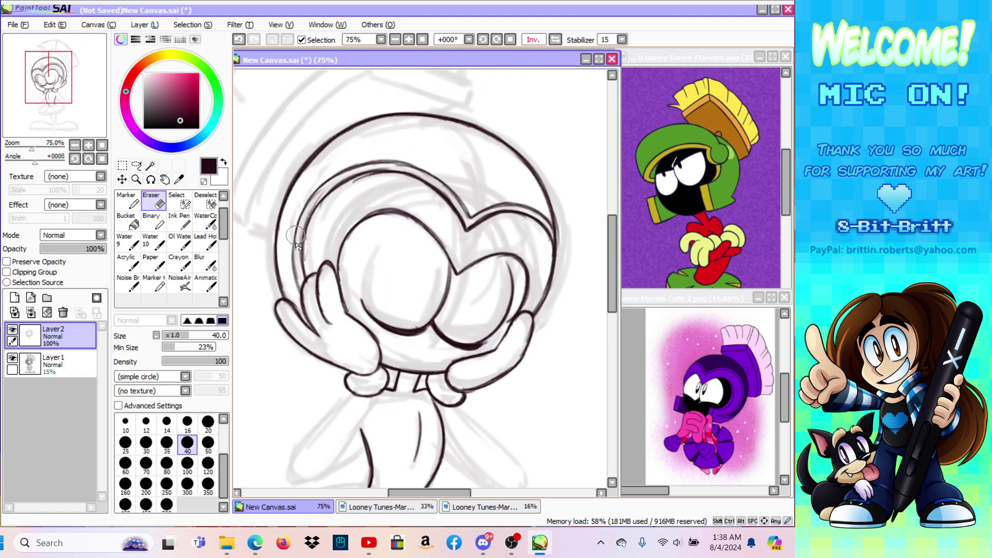
mouse_move(292, 282)
left_mouse_down()
mouse_move(289, 244)
mouse_move(291, 281)
mouse_move(321, 195)
left_mouse_up()
mouse_move(313, 262)
left_mouse_down()
mouse_move(322, 206)
mouse_move(316, 220)
left_mouse_up()
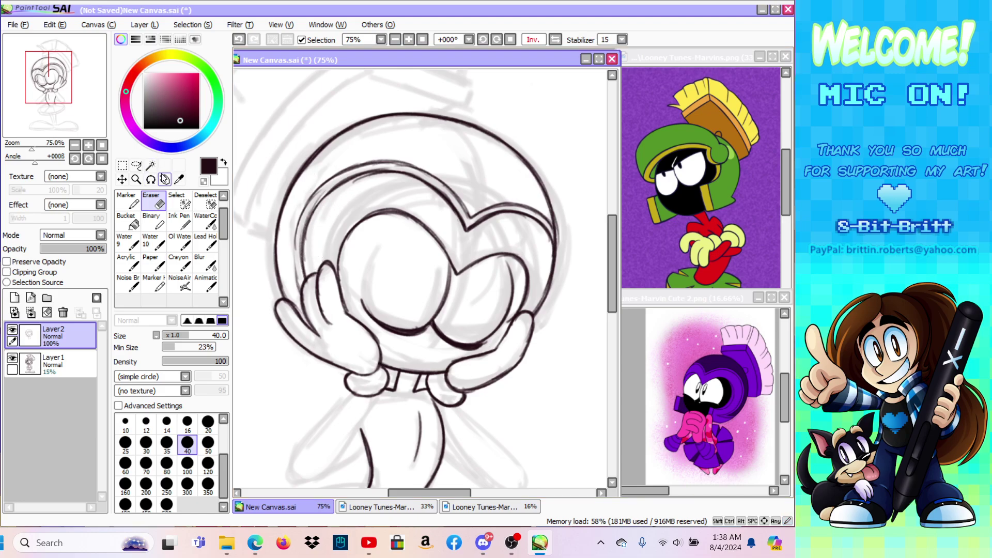
left_click(206, 283)
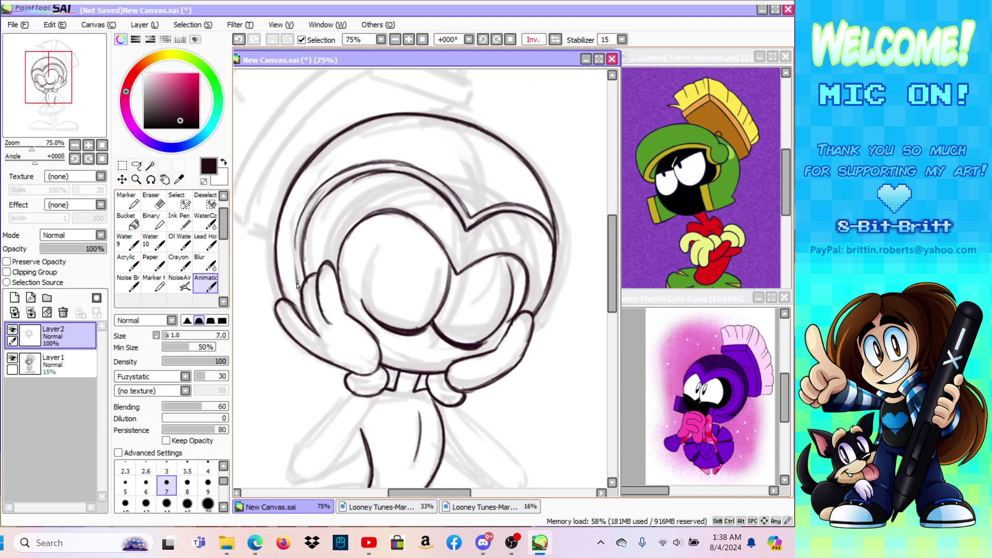
mouse_move(295, 237)
left_mouse_down()
mouse_move(302, 292)
mouse_move(304, 209)
left_mouse_up()
left_click_drag(294, 256, 325, 185)
left_click_drag(299, 290, 300, 292)
Step: Ink the first arm in the mirrored view, running from below the glove cuff around a rounded elbow to the torso
left_click_drag(613, 273, 599, 312)
mouse_move(296, 313)
left_mouse_down()
mouse_move(289, 299)
mouse_move(316, 261)
left_mouse_up()
left_click_drag(290, 300, 352, 226)
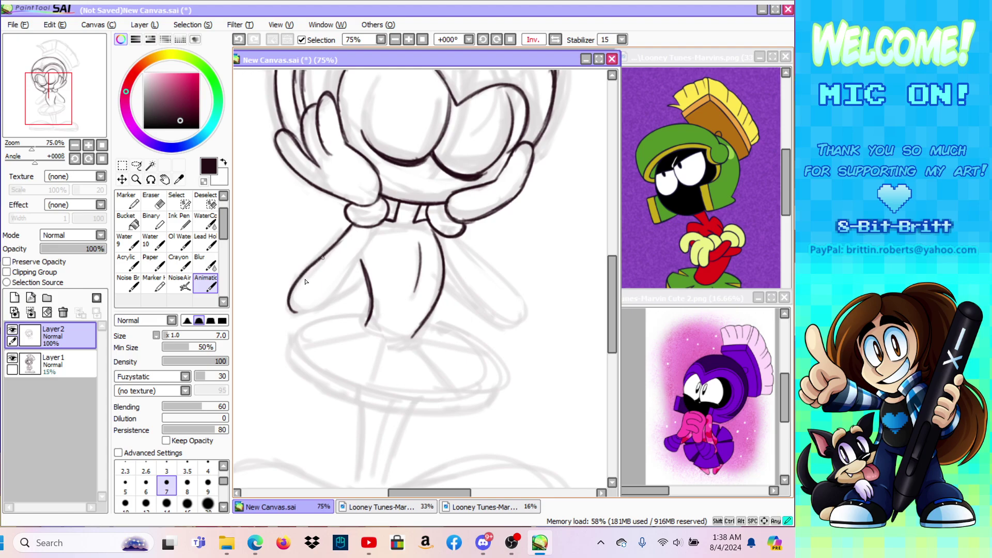
mouse_move(290, 306)
left_mouse_down()
mouse_move(315, 309)
mouse_move(343, 279)
mouse_move(333, 294)
mouse_move(373, 232)
left_mouse_up()
mouse_move(301, 311)
left_mouse_down()
mouse_move(341, 295)
mouse_move(310, 311)
mouse_move(362, 260)
left_mouse_up()
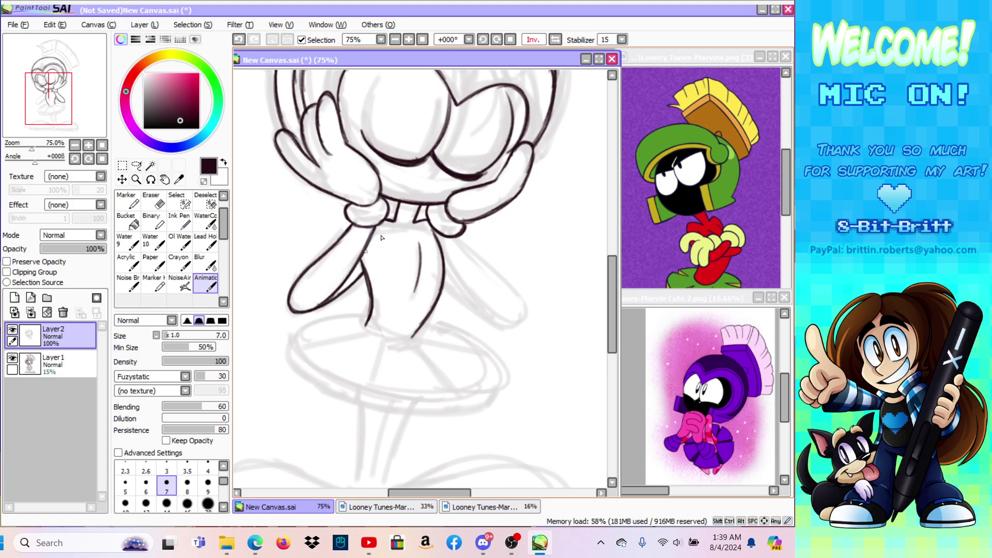
Step: Restore the normal view and ink the opposite arm with a rounded elbow, joining the glove cuff to the torso
left_click(538, 40)
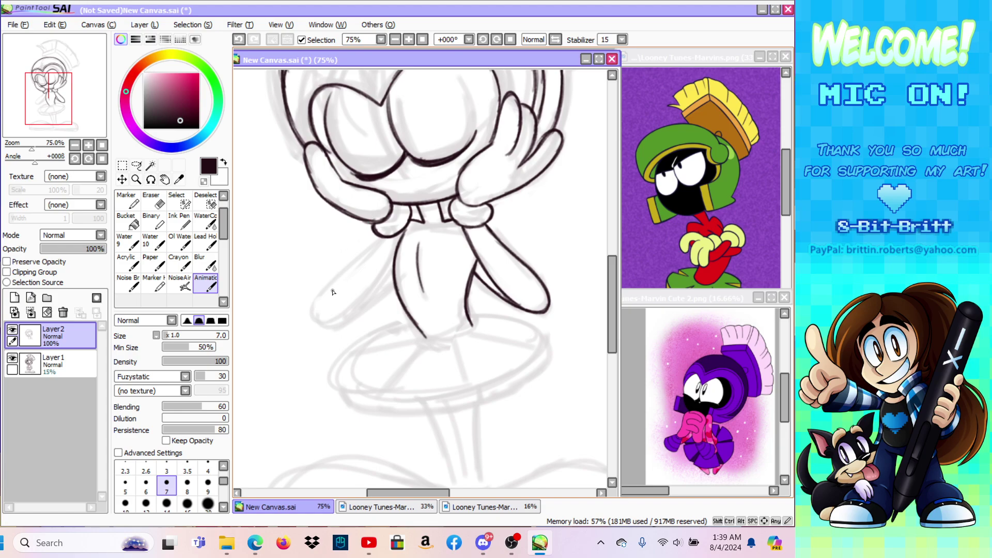
mouse_move(323, 325)
left_mouse_down()
mouse_move(324, 291)
mouse_move(312, 317)
mouse_move(361, 260)
left_mouse_up()
left_click_drag(326, 292, 371, 248)
mouse_move(318, 322)
left_mouse_down()
mouse_move(354, 314)
mouse_move(319, 323)
mouse_move(353, 314)
mouse_move(380, 277)
left_mouse_up()
left_click_drag(351, 312, 393, 251)
left_click_drag(371, 295, 406, 228)
left_click_drag(388, 261, 406, 228)
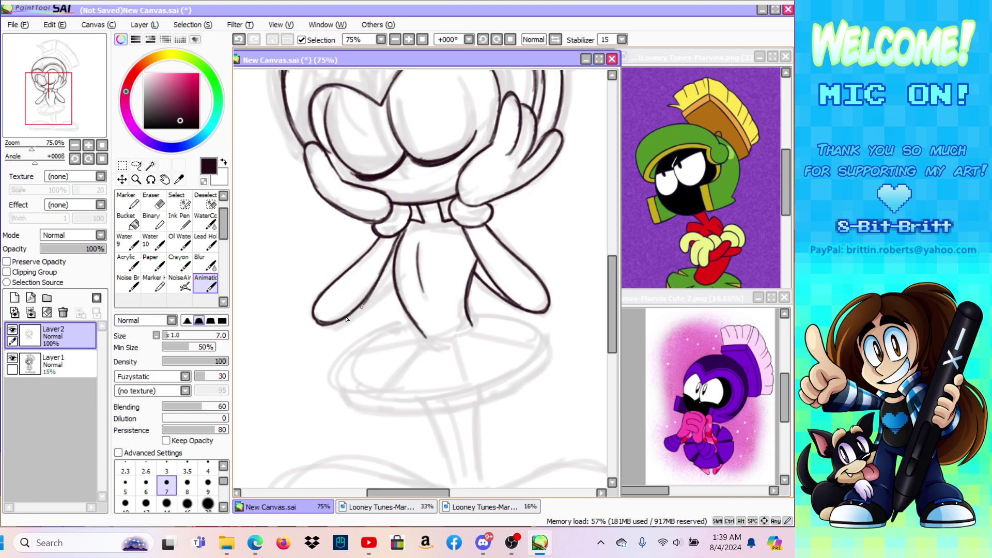
mouse_move(318, 324)
left_mouse_down()
mouse_move(357, 309)
mouse_move(395, 269)
left_mouse_up()
left_click(137, 180)
left_click(118, 331)
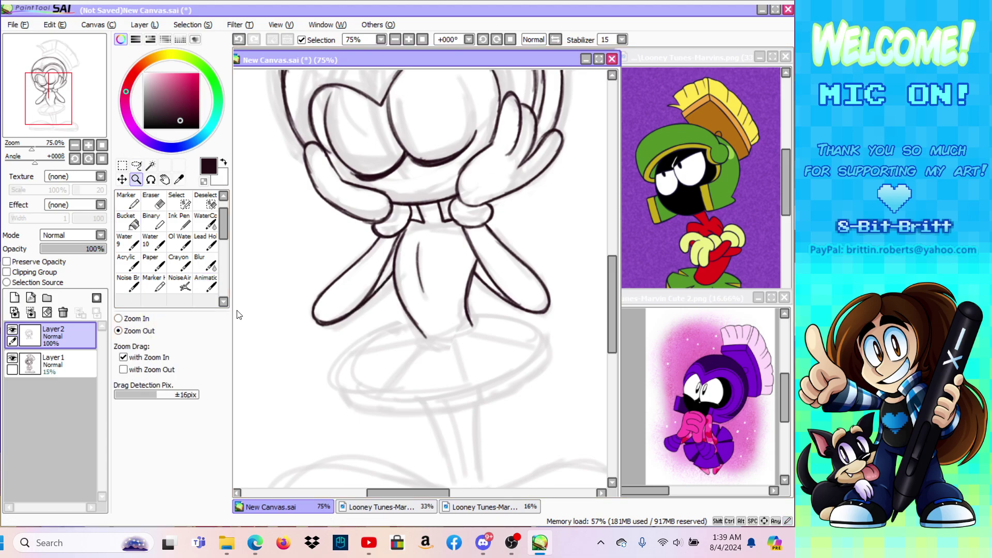
left_click(426, 333)
left_click(426, 334)
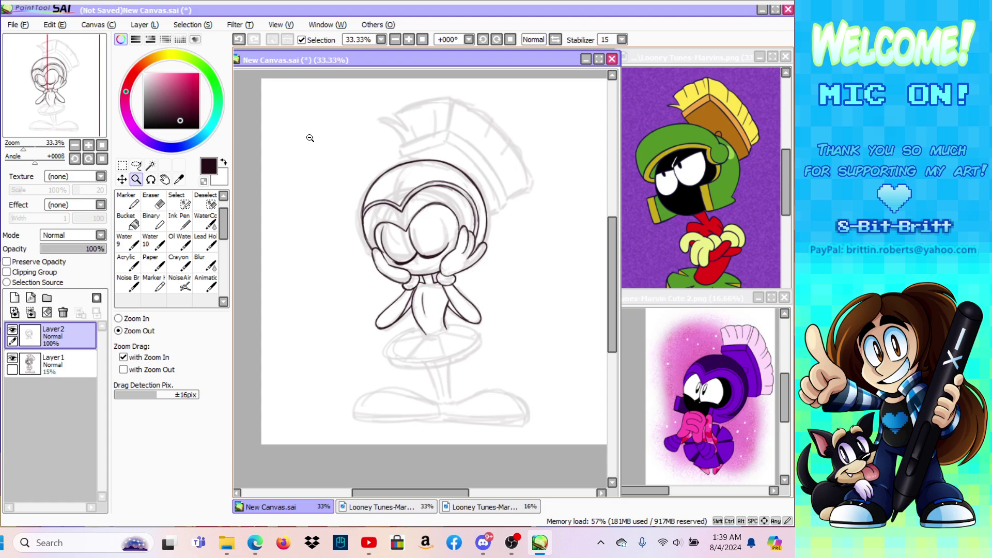
left_click(18, 25)
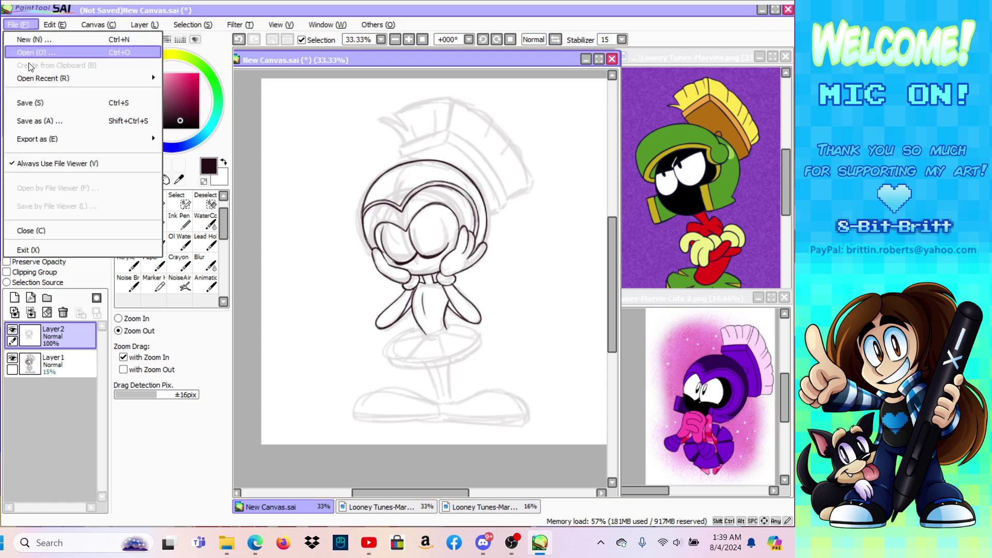
left_click(42, 99)
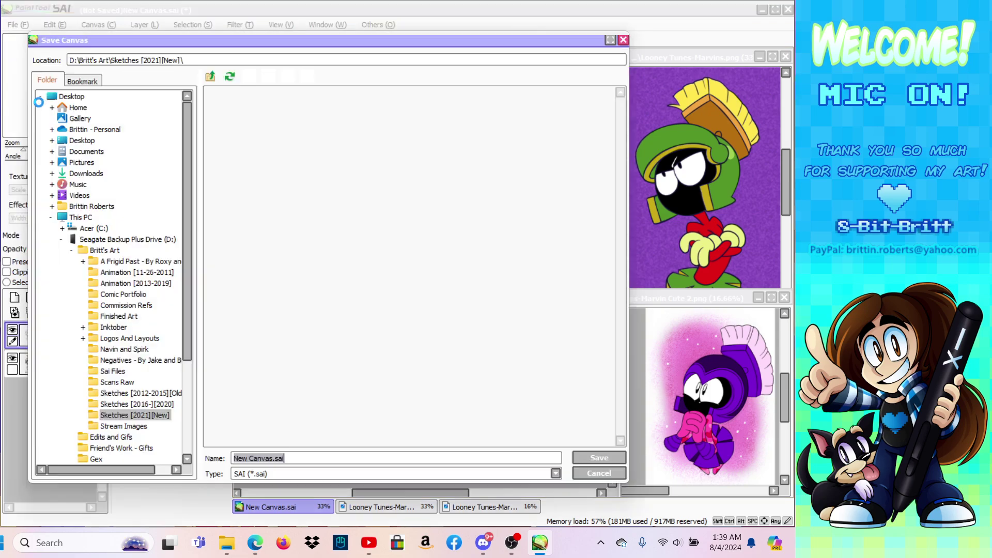
left_click(599, 473)
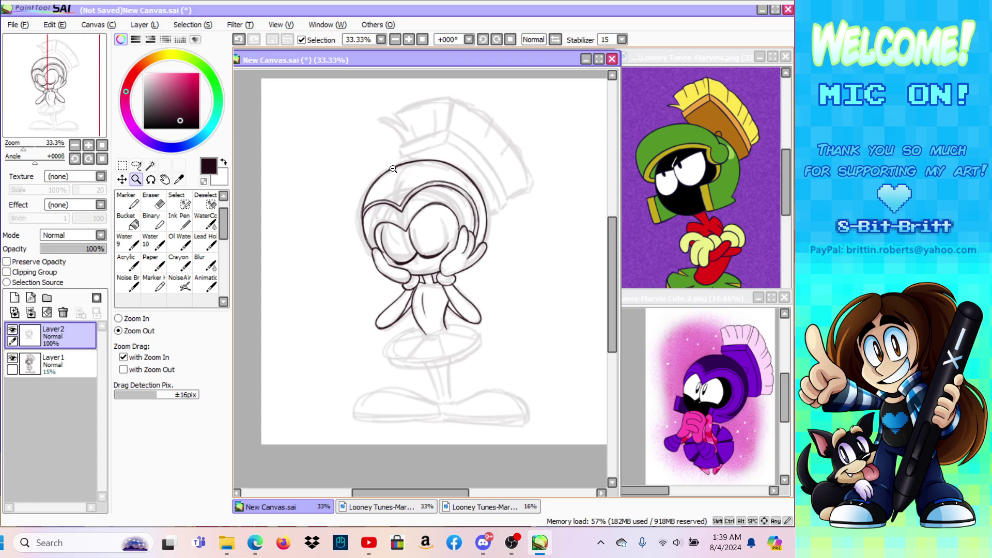
Step: Ink the rounded bottom of the torso in the mirrored and rotated view
left_click(130, 319)
left_click(406, 193)
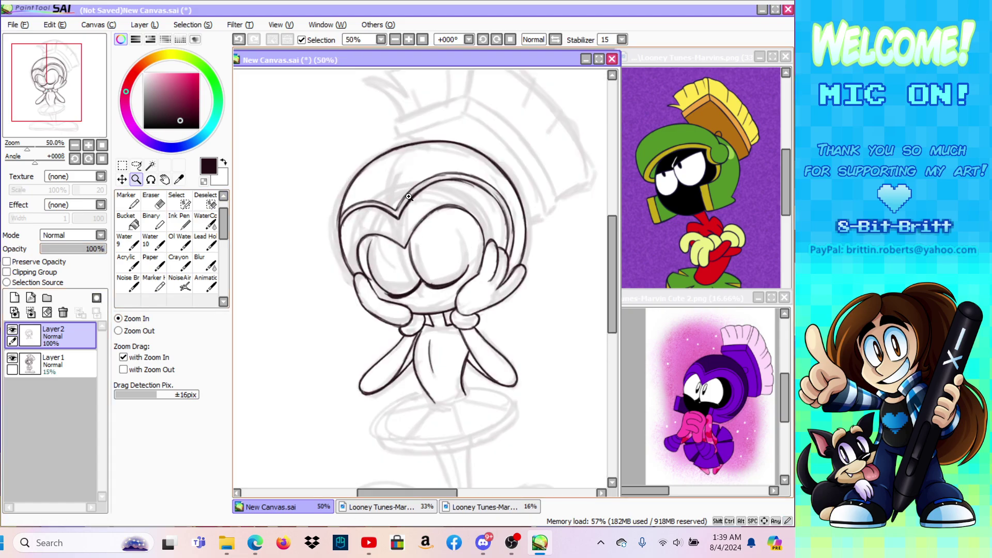
left_click(410, 194)
key("e")
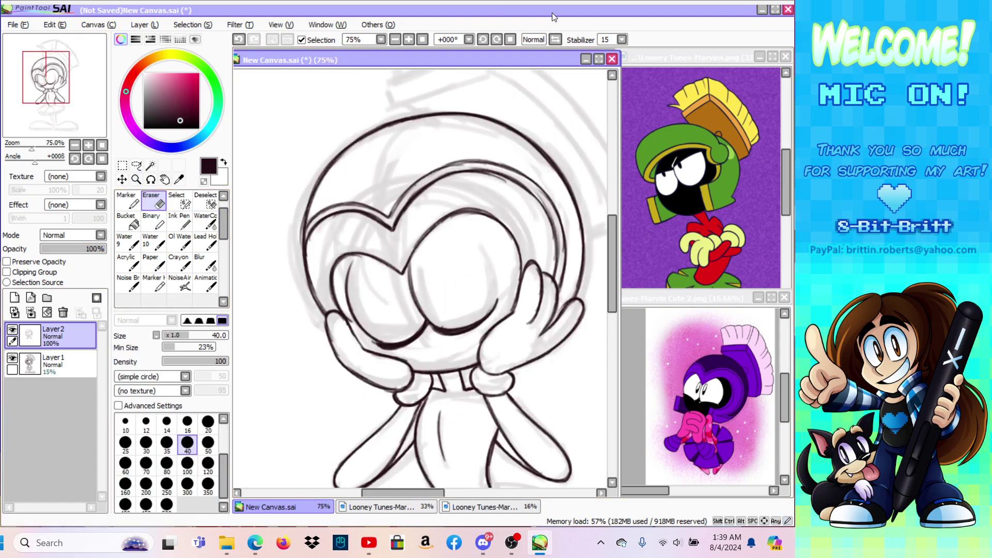
left_click(555, 40)
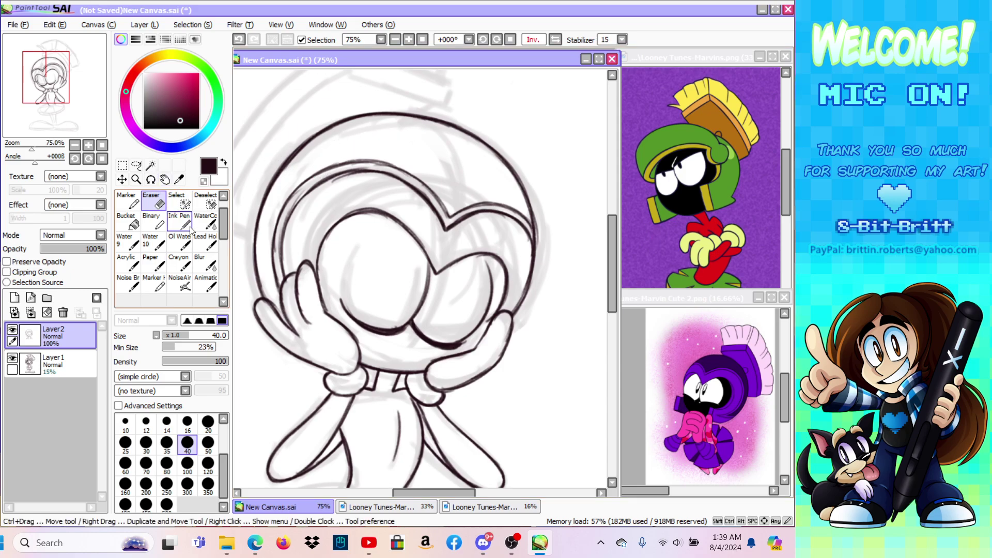
left_click(206, 284)
left_click_drag(610, 258, 610, 317)
left_click(150, 179)
left_click_drag(272, 207, 446, 170)
left_click(205, 284)
left_click_drag(419, 252, 405, 237)
mouse_move(418, 252)
left_mouse_down()
mouse_move(404, 205)
mouse_move(410, 251)
mouse_move(402, 233)
mouse_move(413, 203)
left_mouse_up()
mouse_move(408, 244)
left_mouse_down()
mouse_move(406, 206)
mouse_move(404, 217)
left_mouse_up()
Step: Ink the long front curve of the disc-shaped skirt, reset the rotation, and ink its rounded end up to the torso
mouse_move(404, 349)
left_mouse_down()
mouse_move(381, 318)
mouse_move(403, 344)
mouse_move(353, 237)
left_mouse_up()
left_click_drag(401, 344, 364, 272)
left_click_drag(379, 315, 346, 201)
left_click_drag(362, 275, 347, 173)
left_click_drag(354, 249, 364, 147)
left_click_drag(352, 222, 370, 145)
left_click_drag(352, 195, 368, 145)
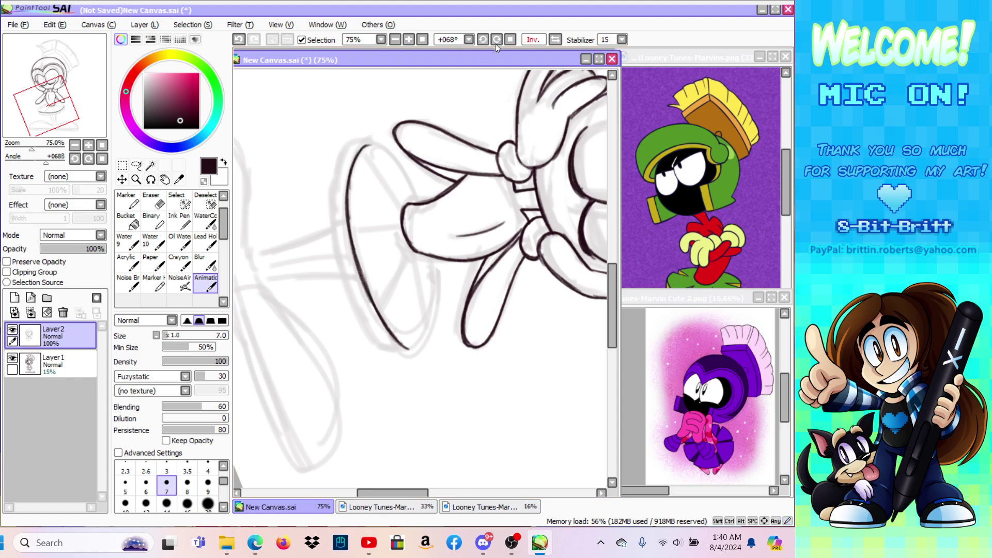
left_click(510, 39)
mouse_move(283, 294)
left_mouse_down()
mouse_move(279, 271)
mouse_move(295, 264)
mouse_move(277, 280)
mouse_move(305, 257)
mouse_move(287, 261)
mouse_move(337, 253)
mouse_move(294, 257)
mouse_move(347, 253)
left_mouse_up()
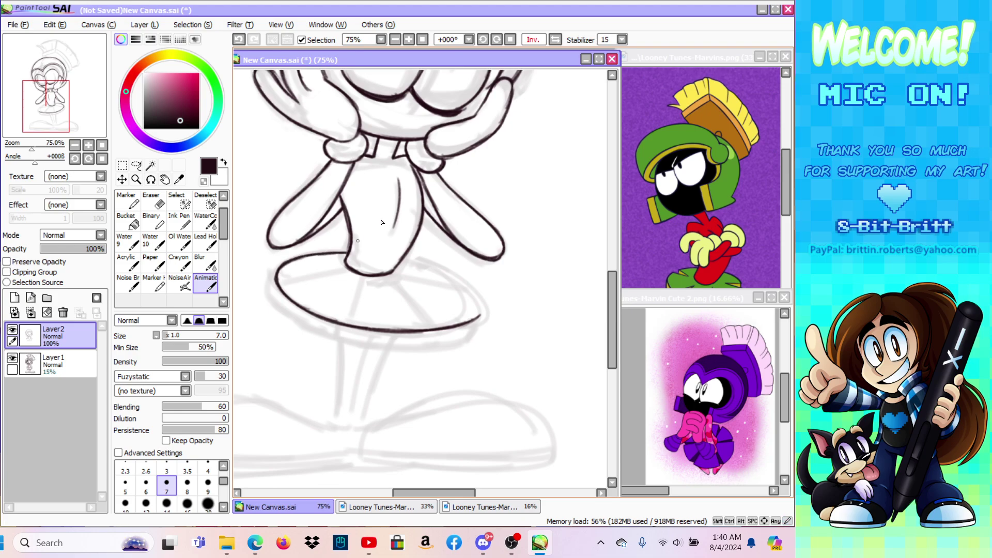
Step: Restore the unmirrored view and ink the remaining upper edge of the skirt to close the oval against the torso
left_click(544, 40)
mouse_move(373, 323)
left_mouse_down()
mouse_move(361, 305)
mouse_move(364, 319)
mouse_move(376, 281)
mouse_move(364, 305)
mouse_move(416, 263)
left_mouse_up()
left_click_drag(367, 294, 429, 261)
left_click_drag(379, 283, 434, 259)
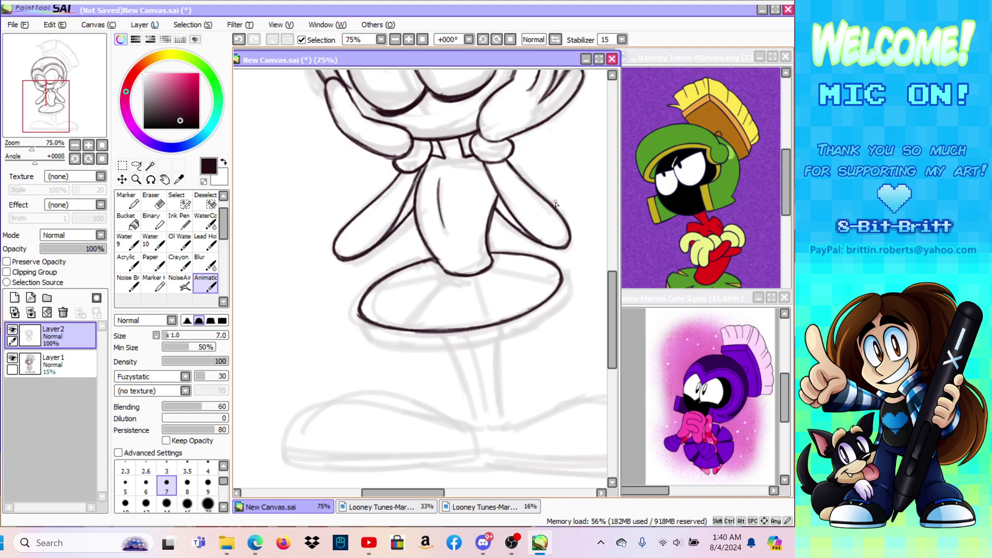
Step: Ink the skirt's rim thickness with short edge lines at both ends and a parallel lower curve, and reset the rotation
left_click_drag(361, 319, 369, 334)
left_click_drag(563, 277, 567, 293)
left_click(151, 179)
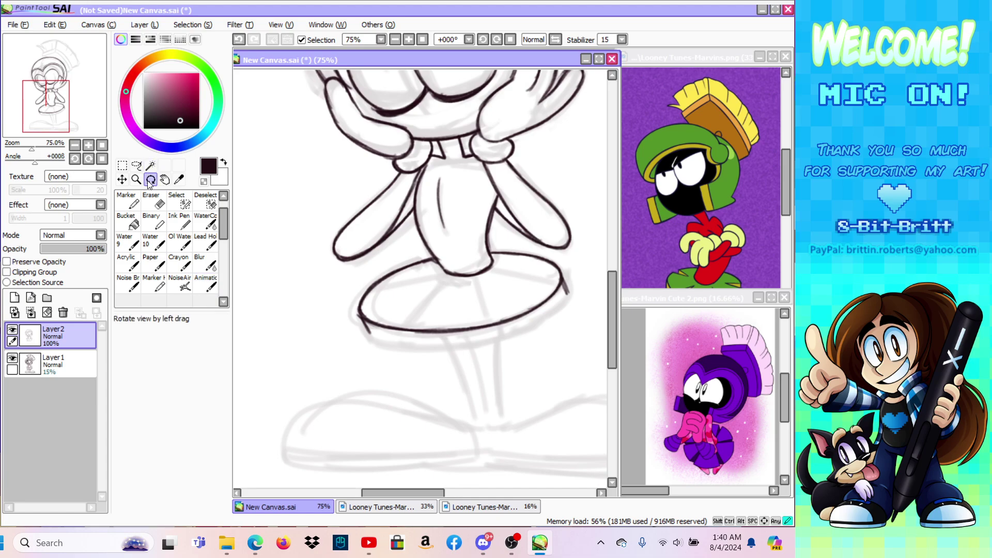
mouse_move(362, 229)
left_mouse_down()
mouse_move(490, 211)
mouse_move(490, 242)
left_mouse_up()
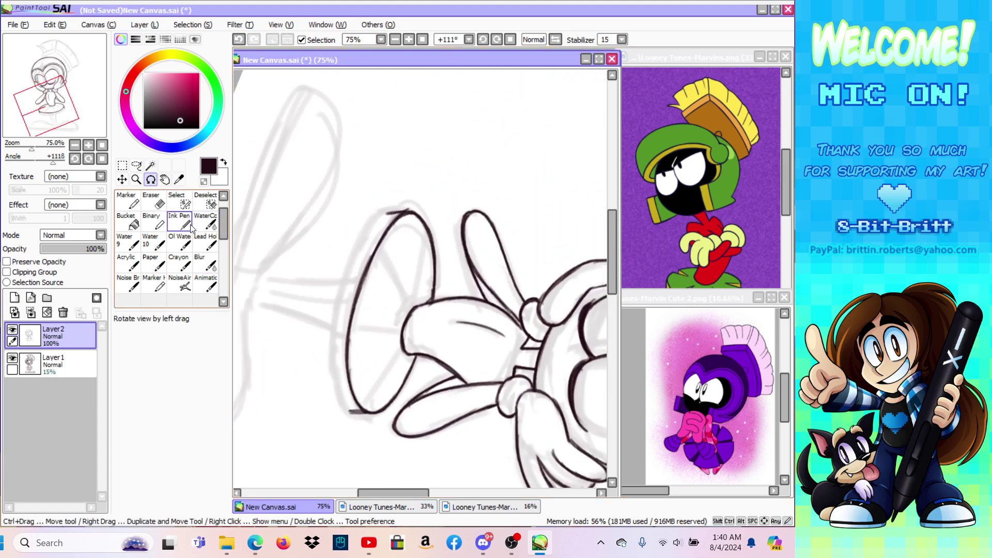
left_click(207, 284)
mouse_move(349, 414)
left_mouse_down()
mouse_move(334, 332)
mouse_move(341, 385)
mouse_move(341, 293)
mouse_move(336, 369)
mouse_move(347, 271)
mouse_move(365, 243)
left_mouse_up()
mouse_move(340, 296)
left_mouse_down()
mouse_move(372, 225)
mouse_move(362, 246)
mouse_move(387, 212)
mouse_move(380, 219)
mouse_move(408, 209)
left_mouse_up()
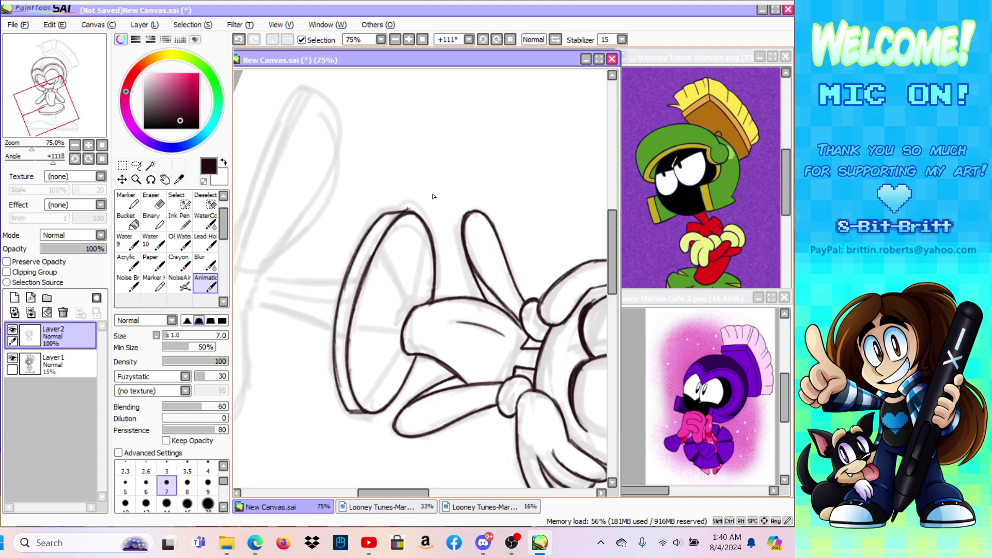
left_click(510, 39)
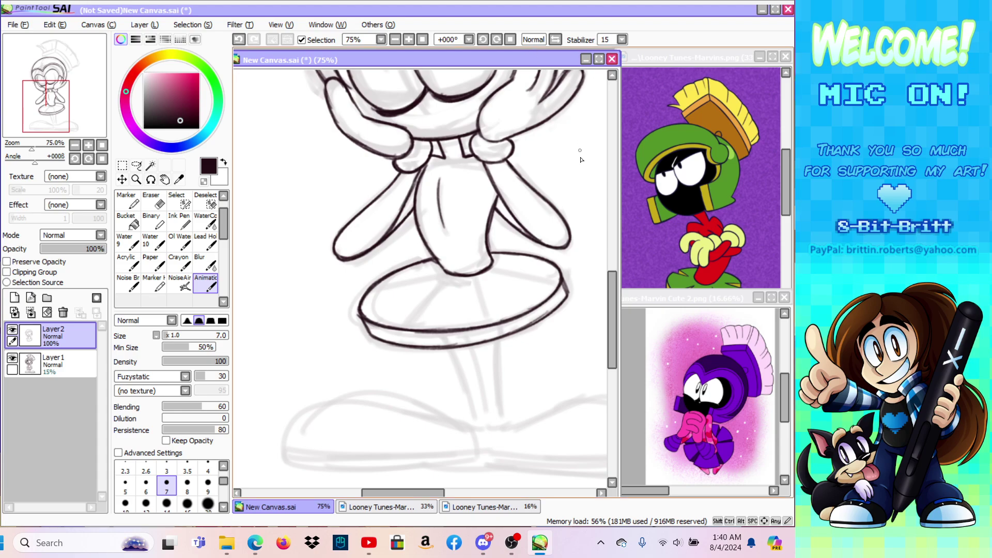
Step: Select the rim's lower curve with a size 20 selection brush, transform it slightly upward to thin the rim, and deselect
left_click(176, 200)
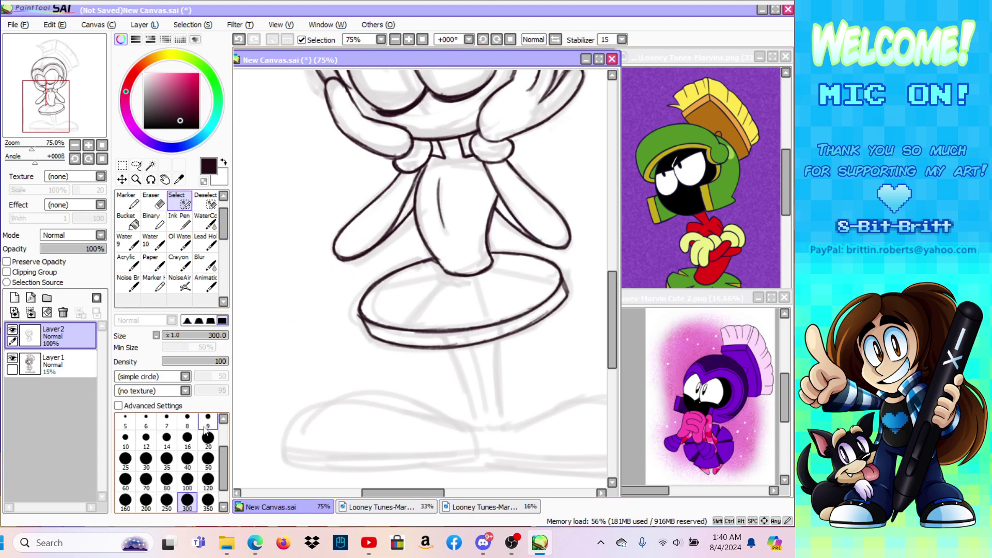
left_click_drag(363, 324, 511, 338)
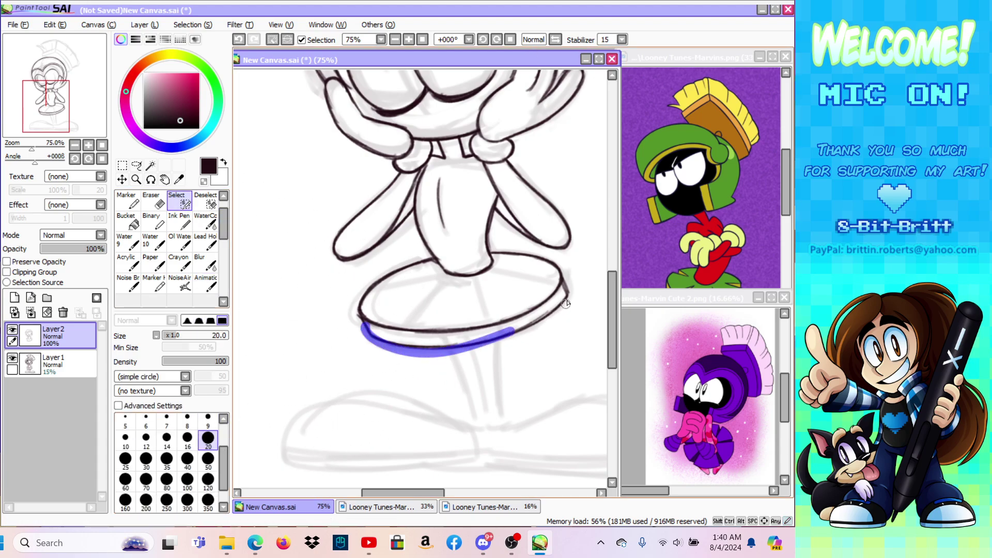
left_click_drag(570, 298, 418, 356)
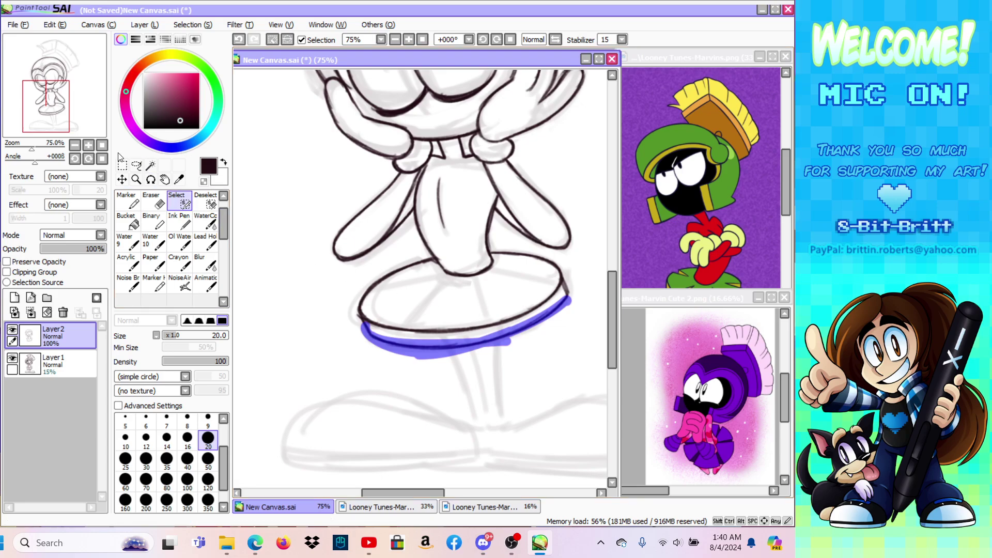
left_click(122, 166)
left_click(155, 381)
left_click_drag(360, 351, 360, 343)
left_click(144, 410)
key("ctrl+d")
Step: Ink a slanted split line from the torso across the skirt and rim, and clean the notch with the eraser and transparent pen
left_click(205, 282)
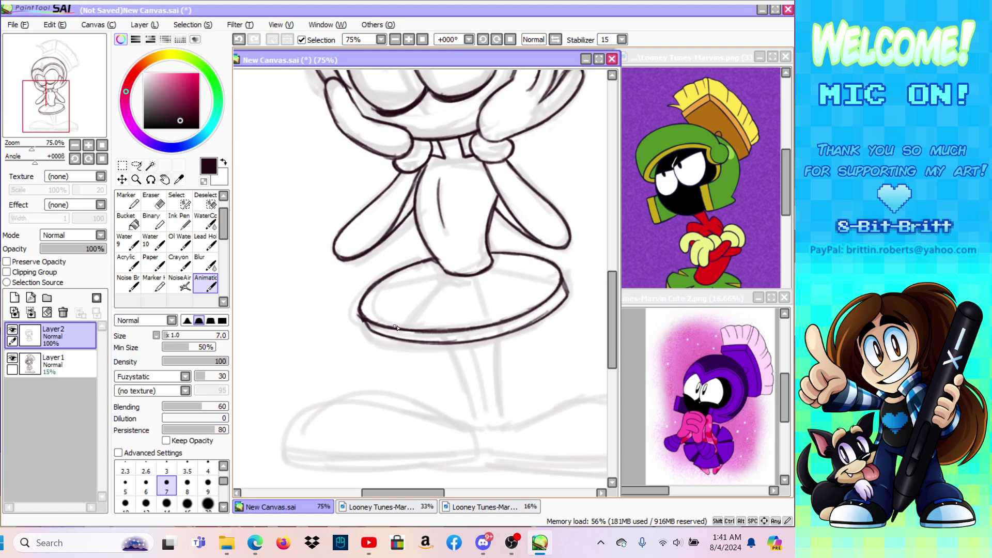
mouse_move(401, 328)
left_mouse_down()
mouse_move(448, 274)
mouse_move(407, 341)
left_mouse_up()
left_click(155, 203)
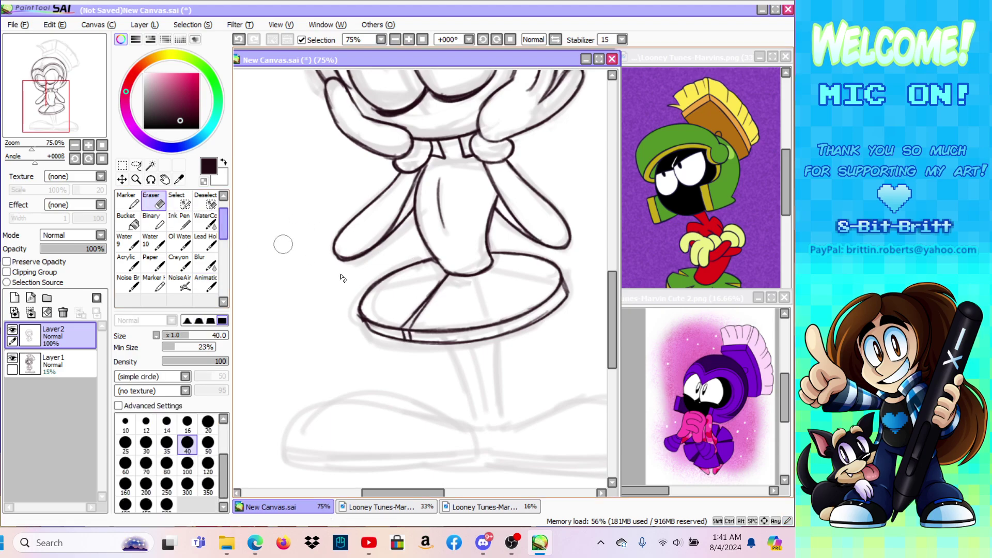
left_click(206, 283)
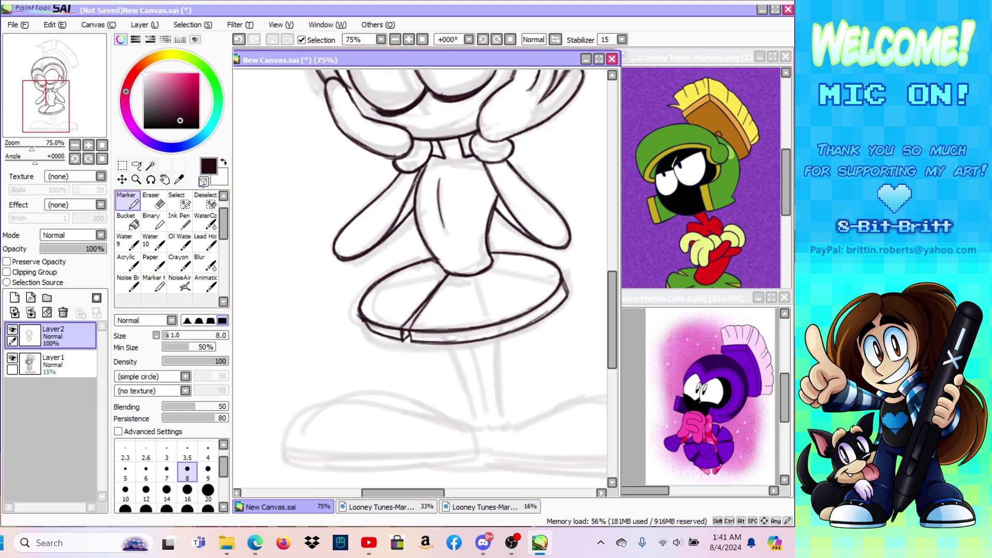
scroll(136, 207, "up", 1)
left_click(136, 205)
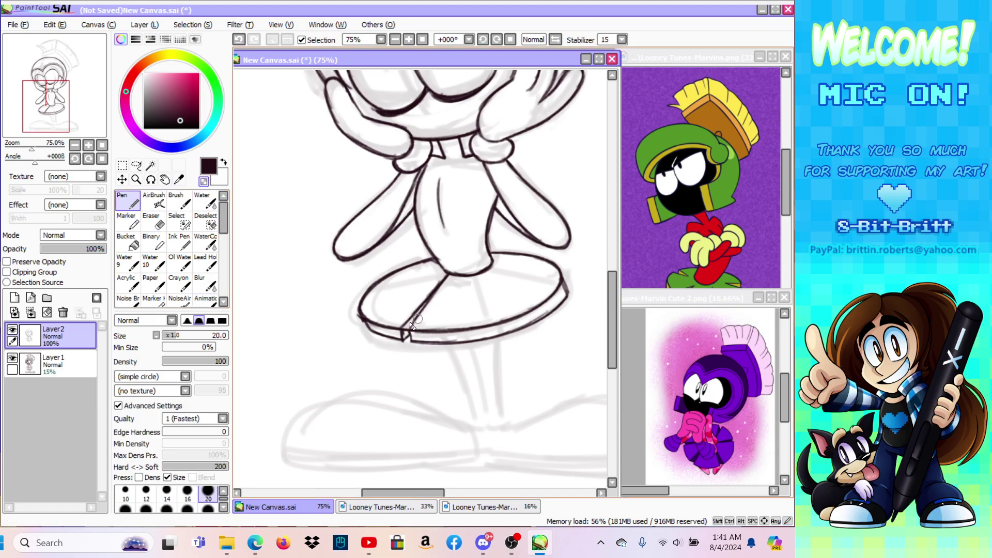
left_click_drag(410, 325, 403, 340)
Step: Ink a dividing line from the torso's base to the skirt's outer end with the size 7 inking brush, redoing it until clean
left_click(205, 300)
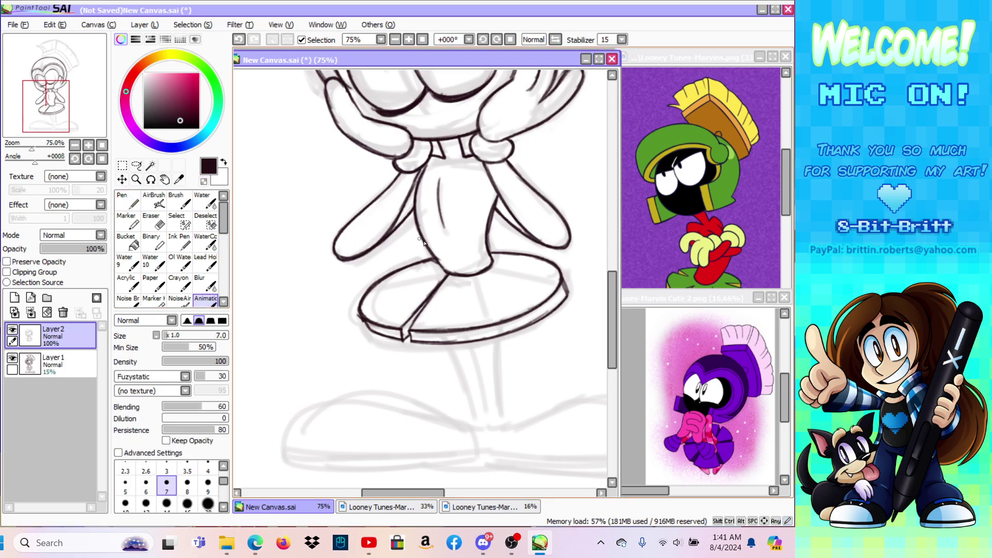
left_click_drag(373, 289, 435, 277)
left_click(239, 40)
left_click_drag(372, 288, 437, 276)
key("ctrl+z")
mouse_move(372, 288)
left_mouse_down()
mouse_move(442, 268)
mouse_move(364, 298)
mouse_move(377, 287)
left_mouse_up()
Step: Mirror the view, ink the middle and far dividing lines across the skirt, redo the far one in a rotated view, and restore the normal view
key("h")
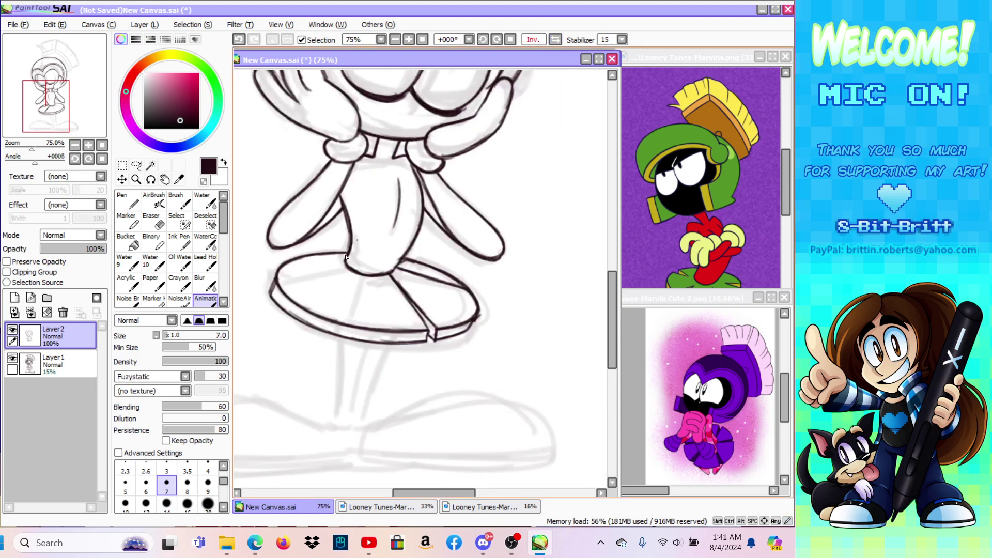
mouse_move(344, 323)
left_mouse_down()
mouse_move(360, 279)
mouse_move(343, 322)
mouse_move(362, 278)
mouse_move(334, 334)
mouse_move(364, 274)
left_mouse_up()
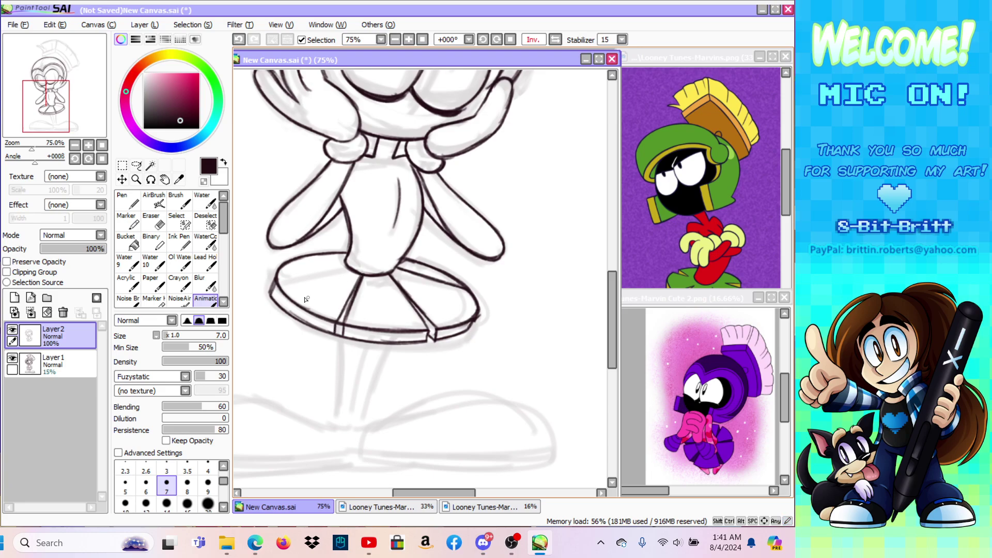
mouse_move(272, 298)
left_mouse_down()
mouse_move(274, 286)
mouse_move(338, 271)
left_mouse_up()
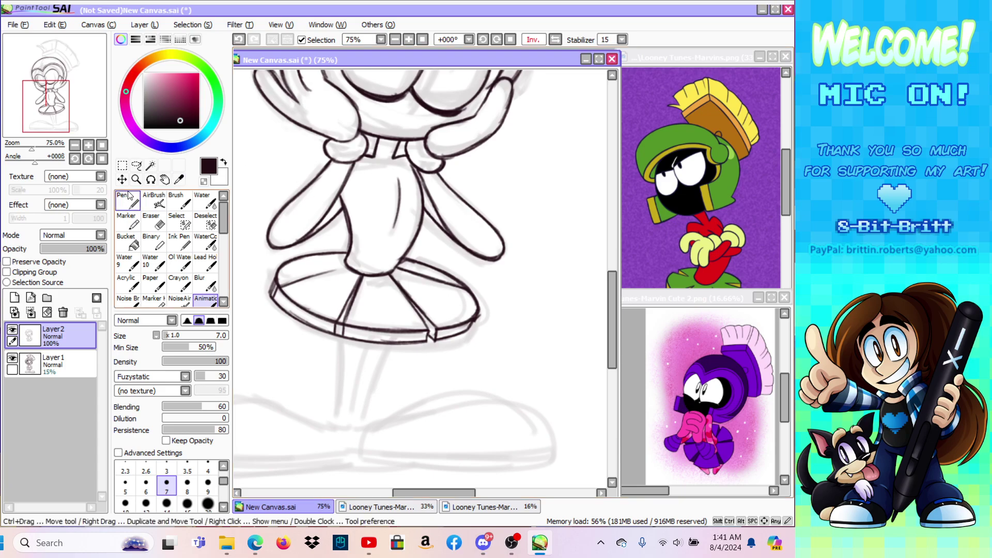
left_click(151, 179)
left_click_drag(268, 199, 256, 232)
left_click(206, 300)
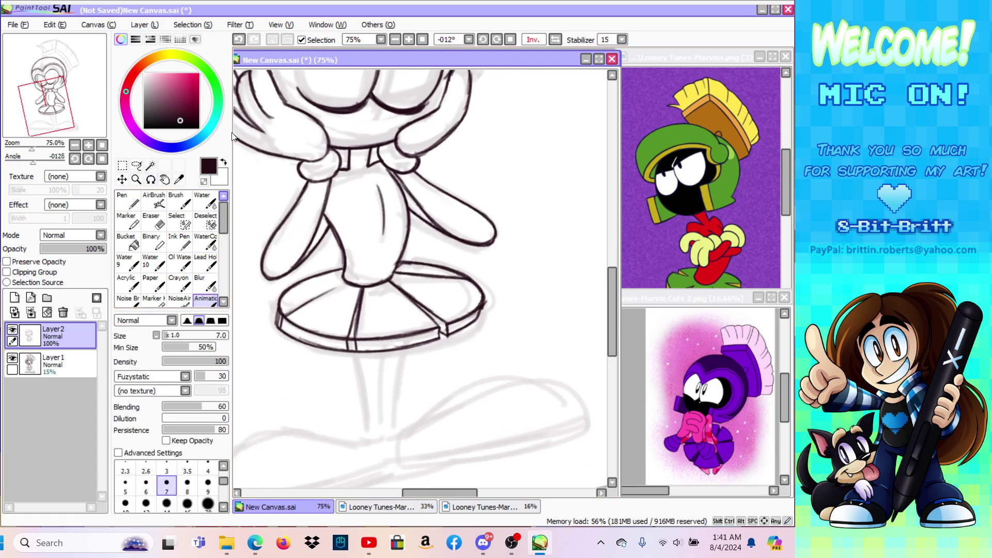
left_click(239, 40)
left_click(239, 40)
mouse_move(281, 329)
left_mouse_down()
mouse_move(282, 314)
mouse_move(344, 283)
left_mouse_up()
left_click(510, 40)
left_click(554, 39)
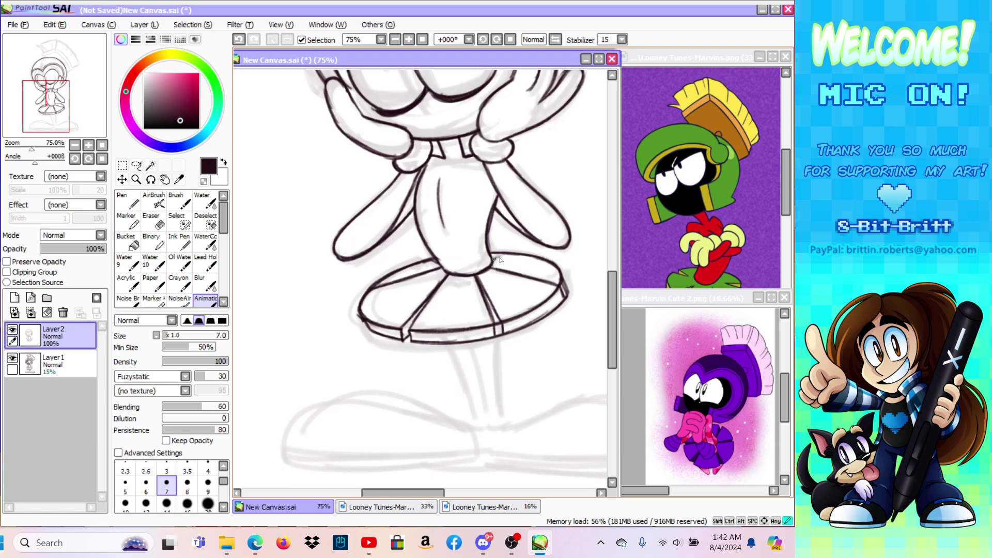
Step: Erase part of the skirt rim where the middle dividing line meets it and ink a small notch there
left_click(151, 220)
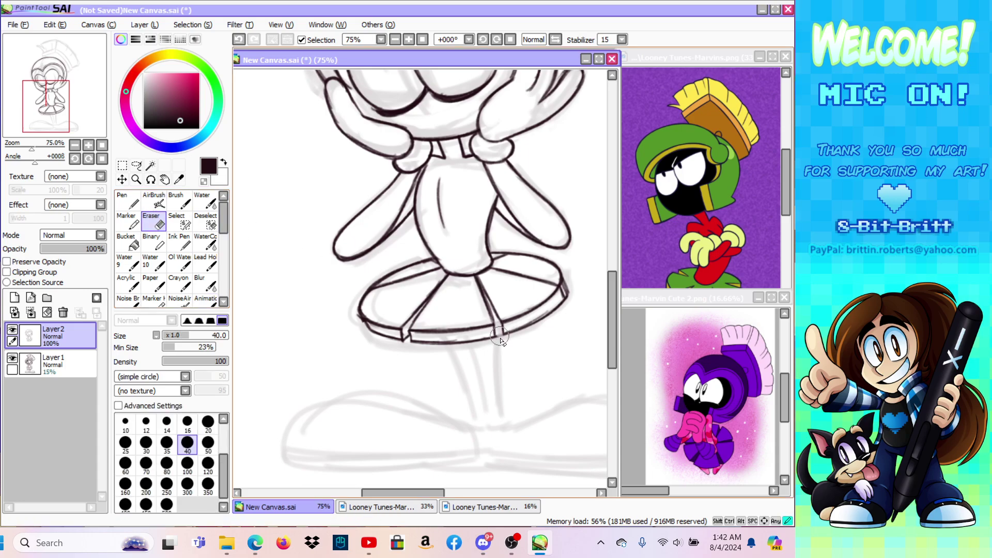
left_click(206, 299)
left_click_drag(495, 330, 503, 334)
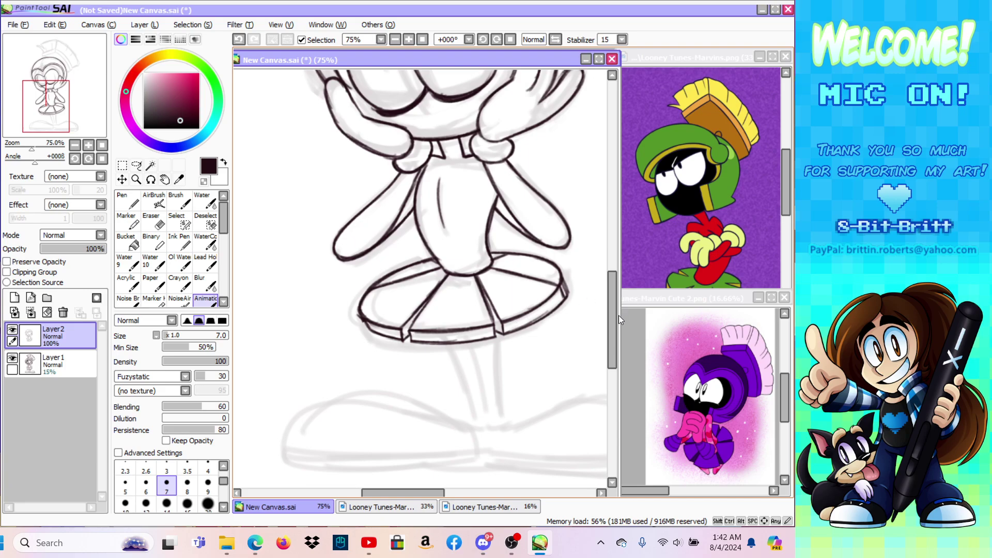
Step: Save the canvas in the Sai Files folder as "Looney Tunes-Marv Bein Cute" in SAI format
scroll(612, 306, "up", 3)
left_click(18, 25)
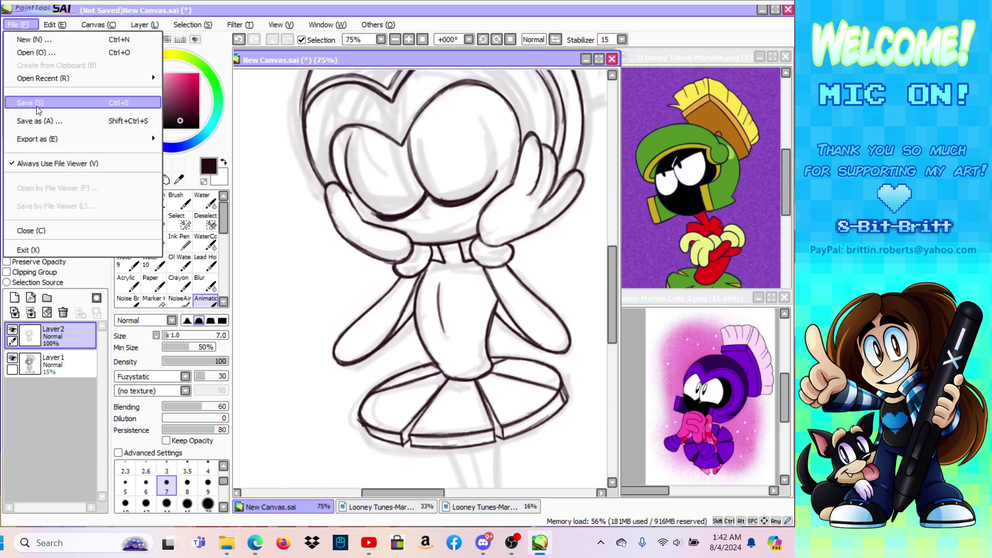
left_click(36, 104)
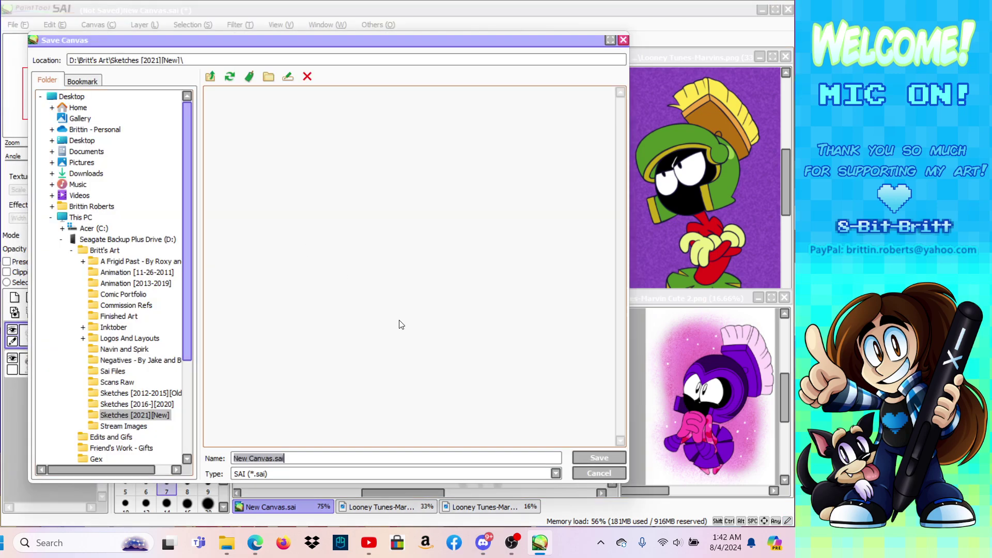
left_click(110, 371)
left_click(309, 457)
type("Looney Tunes-Marv Be")
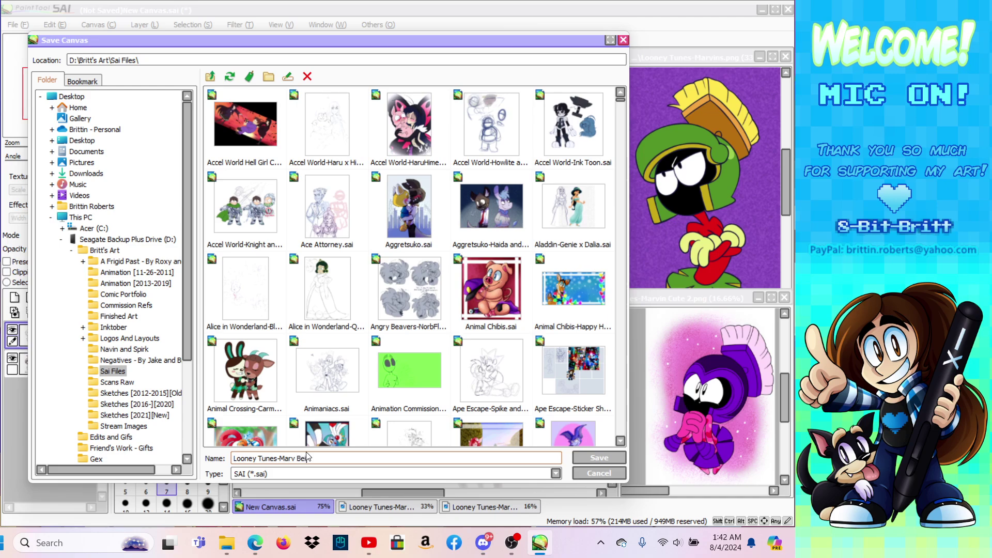
type("Cute")
key("Escape")
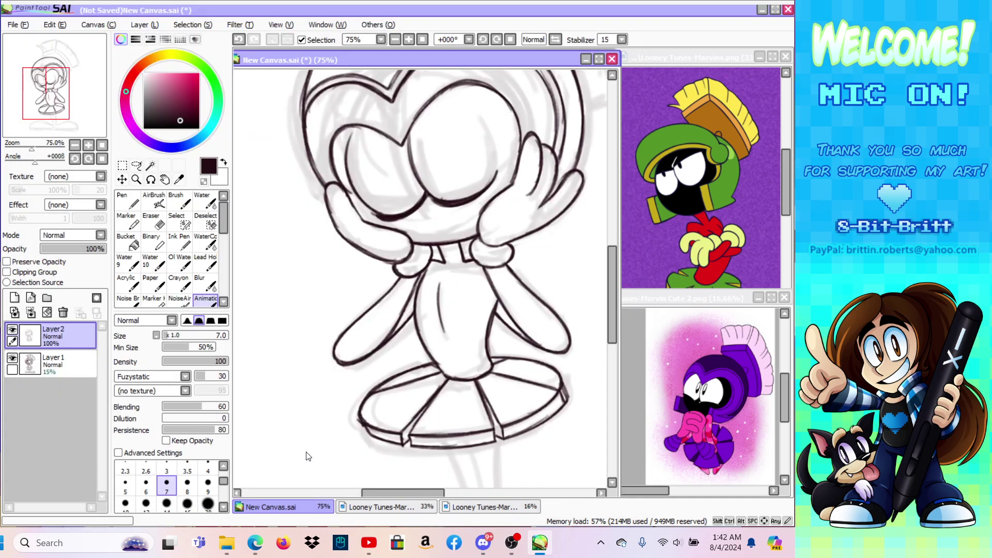
Step: Switch to OBS, show the BRB Prev 3 2 break screen for the pause, and return to the drawing
left_click(512, 543)
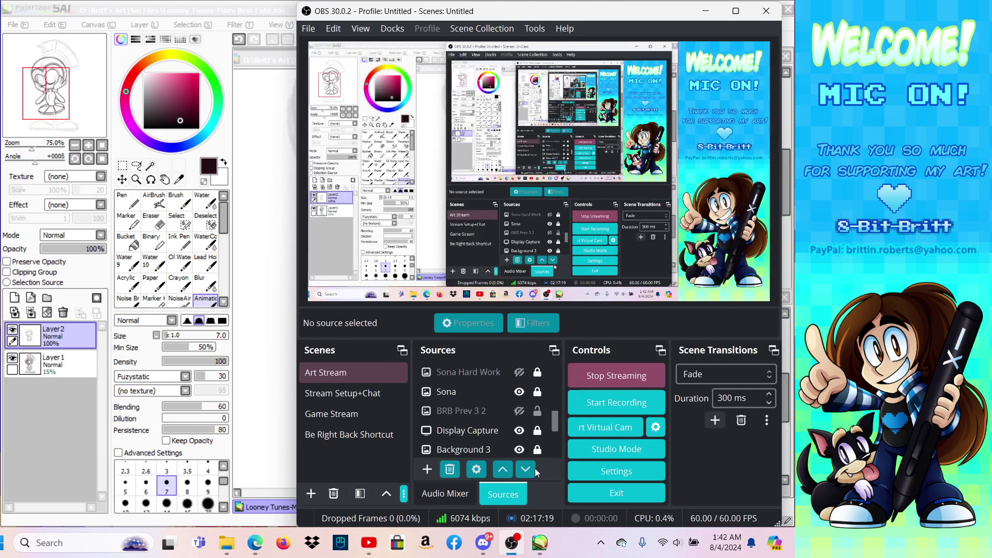
left_click(519, 411)
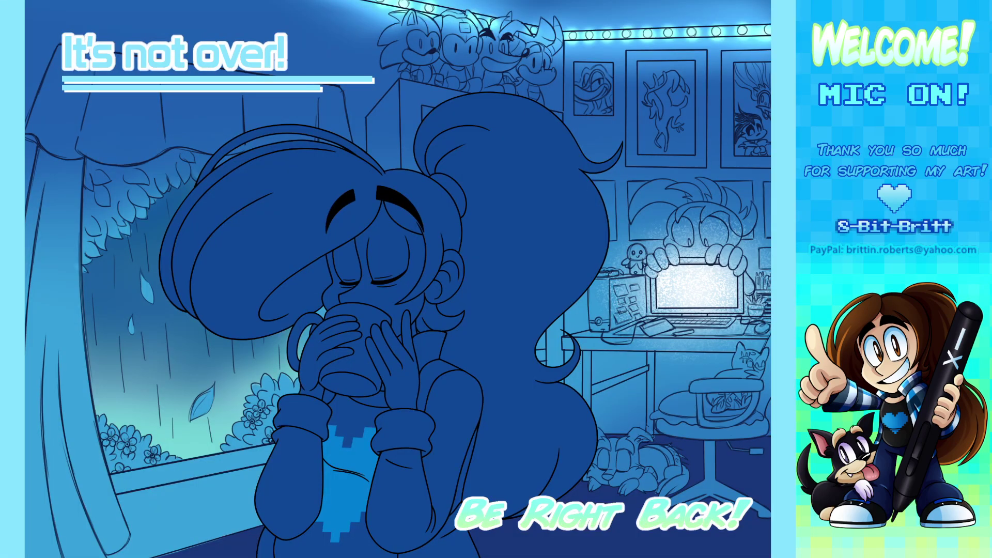
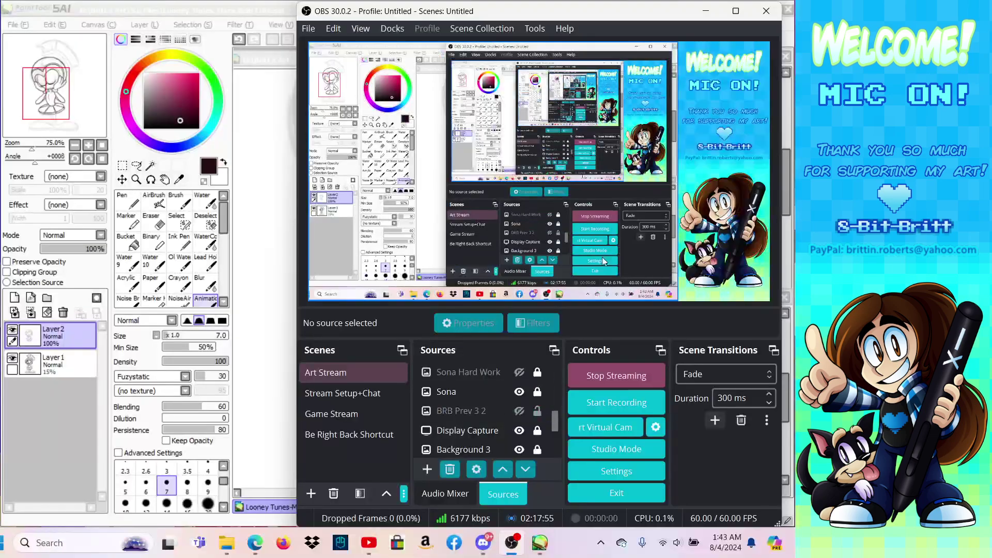
left_click(703, 9)
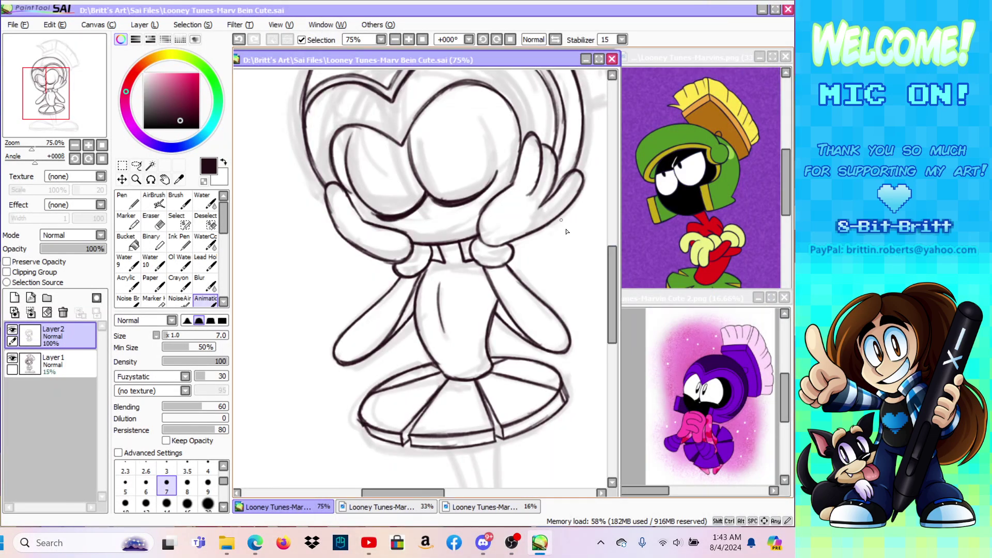
Step: Ink the legs with three long lines from beneath the skirt rim to the shoes, drawing the first two in mirrored view
left_click_drag(605, 262, 624, 336)
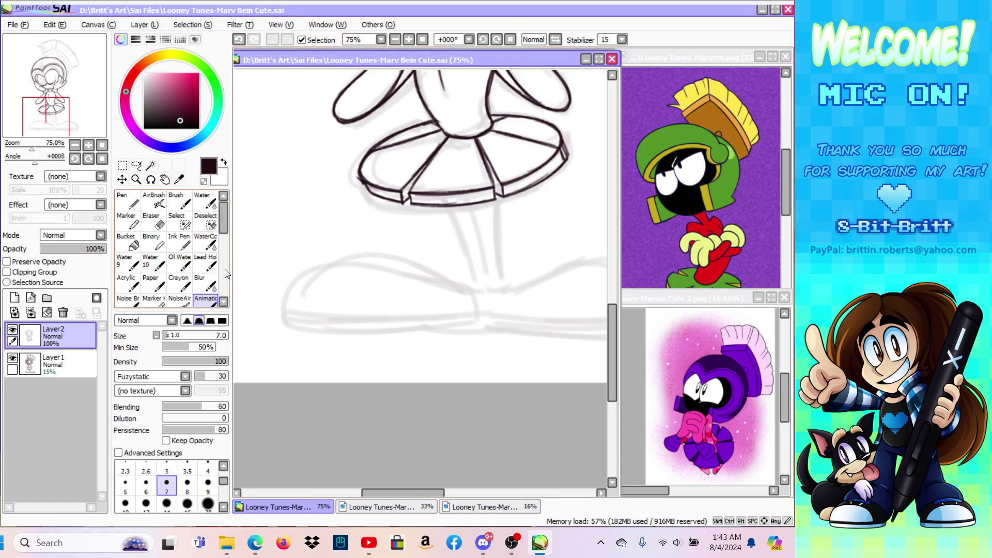
left_click(555, 40)
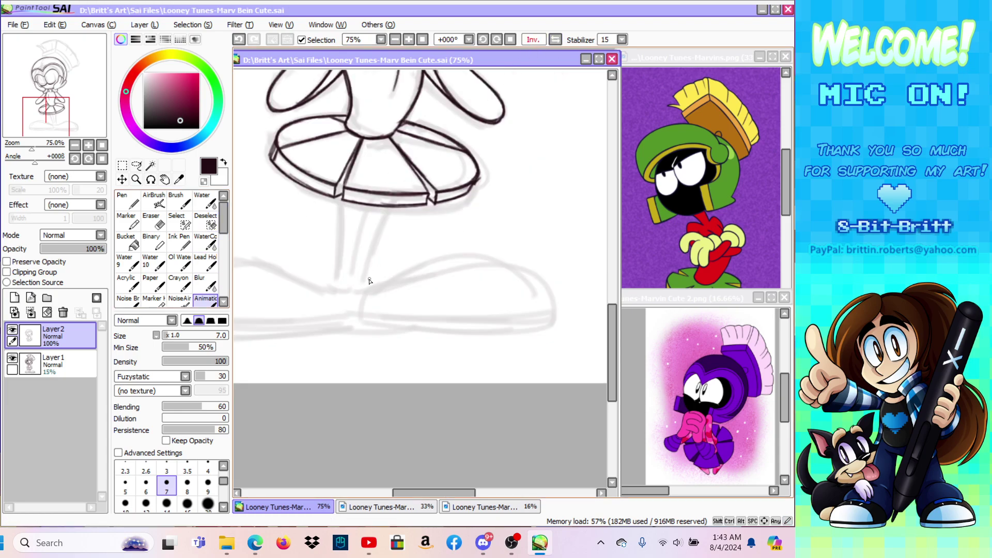
left_click_drag(364, 293, 389, 213)
left_click_drag(348, 292, 366, 207)
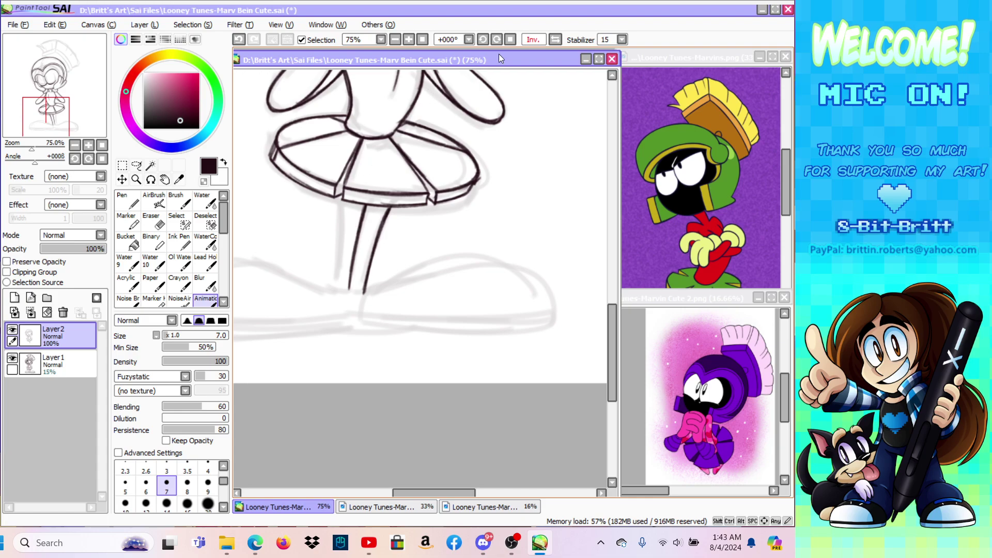
left_click(555, 39)
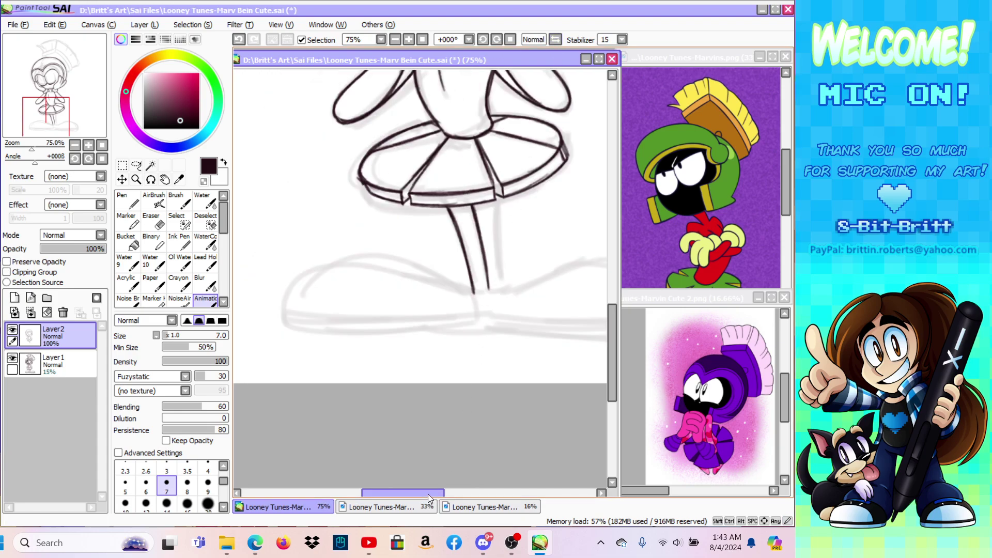
left_click_drag(427, 493, 441, 493)
left_click_drag(442, 290, 437, 194)
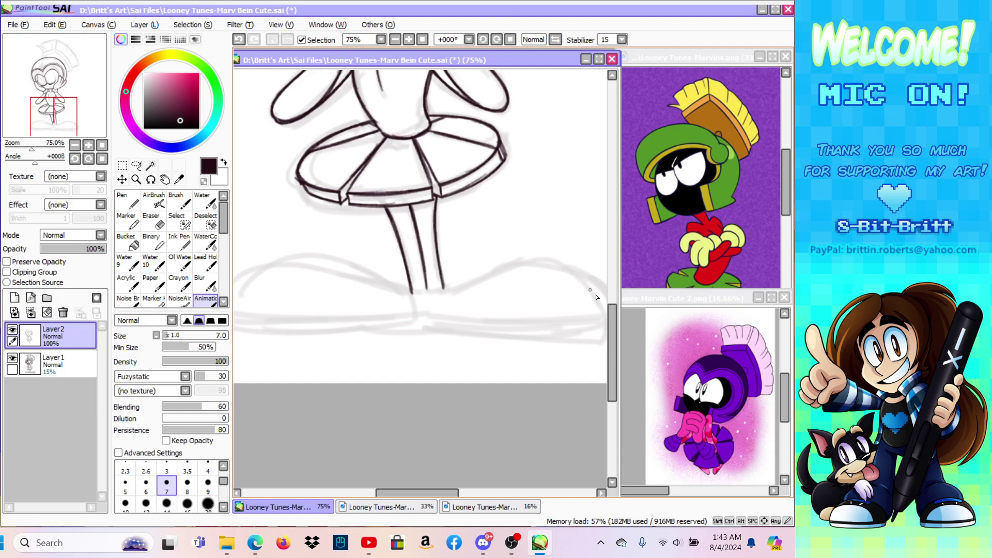
Step: Mirror the view and ink the short end edge of the crest's base band beside the helmet
left_click_drag(615, 317, 613, 199)
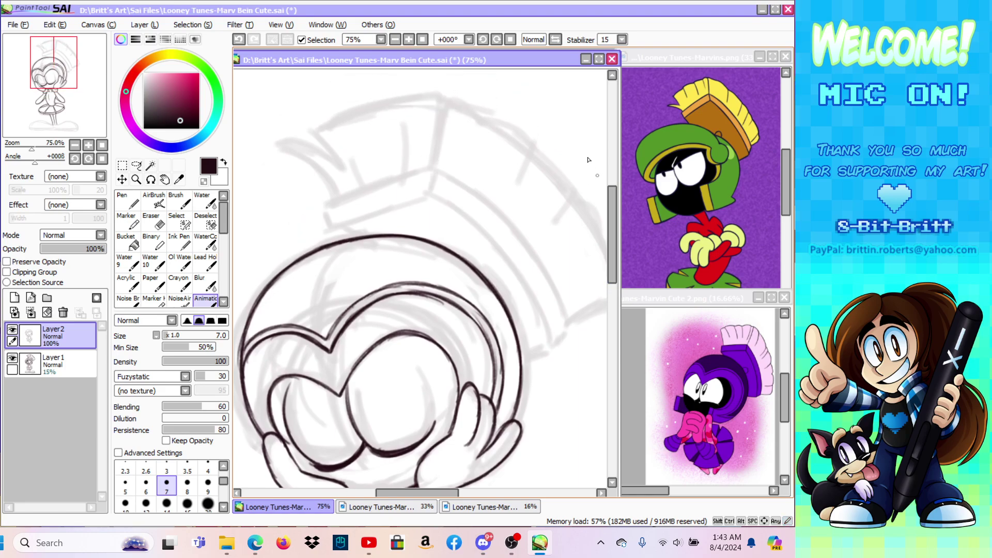
key("h")
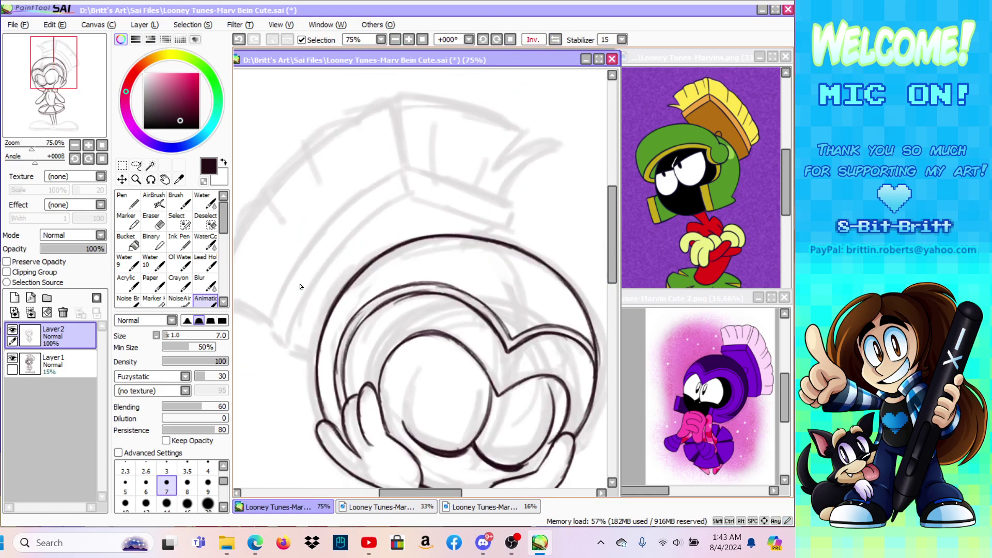
left_click_drag(283, 346, 269, 329)
left_click(151, 180)
left_click_drag(357, 199, 391, 195)
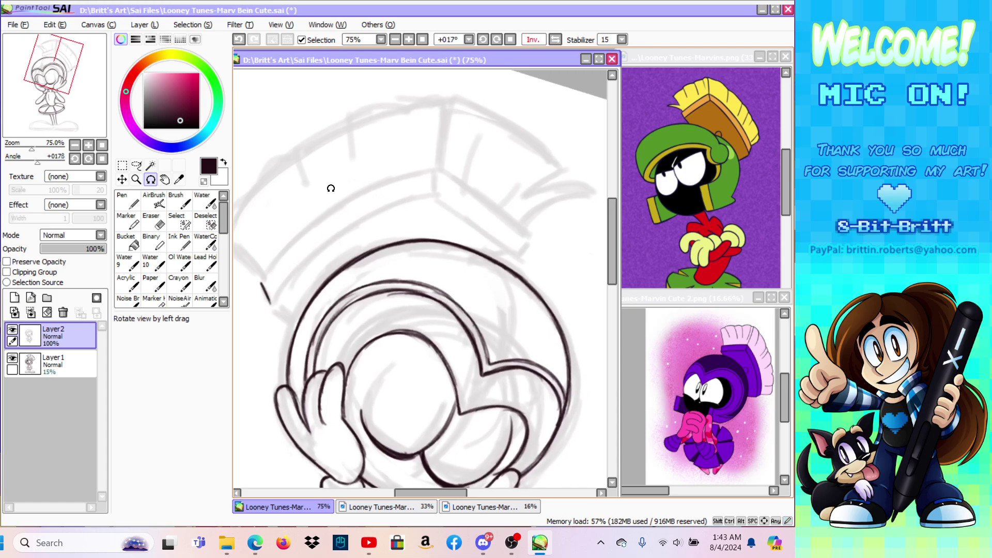
left_click(209, 309)
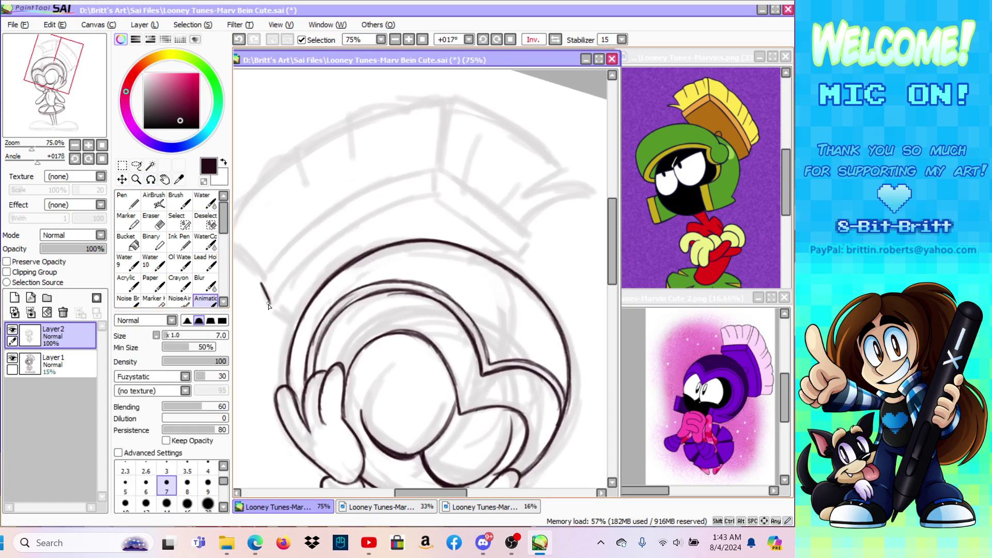
left_click_drag(269, 304, 328, 244)
left_click_drag(271, 303, 365, 216)
mouse_move(286, 287)
left_mouse_down()
mouse_move(349, 226)
mouse_move(297, 270)
mouse_move(340, 231)
mouse_move(325, 248)
mouse_move(397, 200)
left_mouse_up()
left_click_drag(309, 258, 427, 187)
left_click(150, 179)
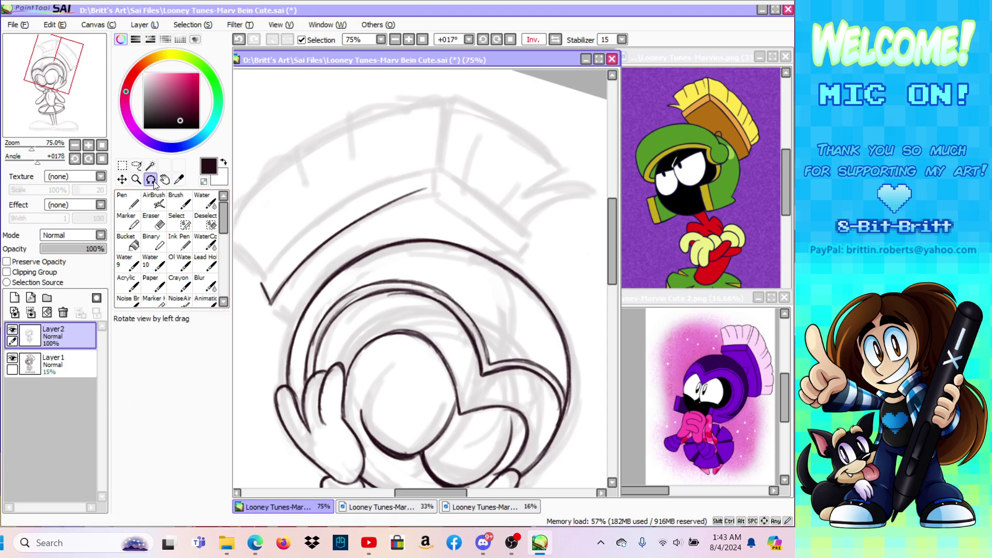
left_click_drag(292, 171, 269, 205)
left_click(206, 299)
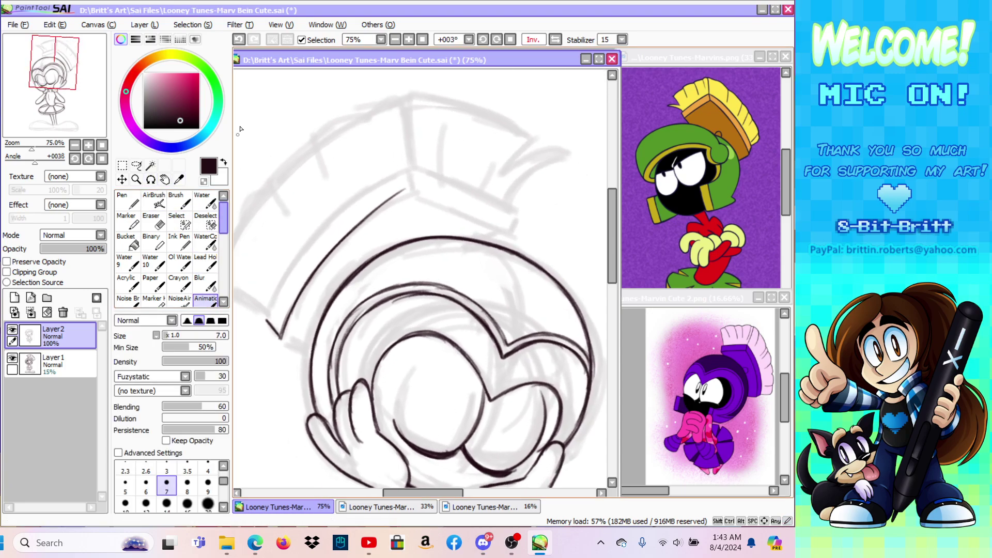
left_click(239, 39)
left_click(239, 39)
Step: Ink the long inner and outer curves of the crest's base band, close its upper end, and restore the unrotated, unmirrored view
mouse_move(280, 337)
left_mouse_down()
mouse_move(267, 319)
mouse_move(287, 280)
left_mouse_up()
left_click_drag(268, 320, 296, 263)
mouse_move(270, 311)
left_mouse_down()
mouse_move(338, 212)
mouse_move(327, 224)
mouse_move(408, 170)
left_mouse_up()
left_click_drag(281, 336, 354, 231)
left_click_drag(300, 303, 369, 211)
left_click_drag(317, 266, 398, 197)
mouse_move(351, 232)
left_mouse_down()
mouse_move(415, 190)
mouse_move(407, 170)
mouse_move(411, 188)
left_mouse_up()
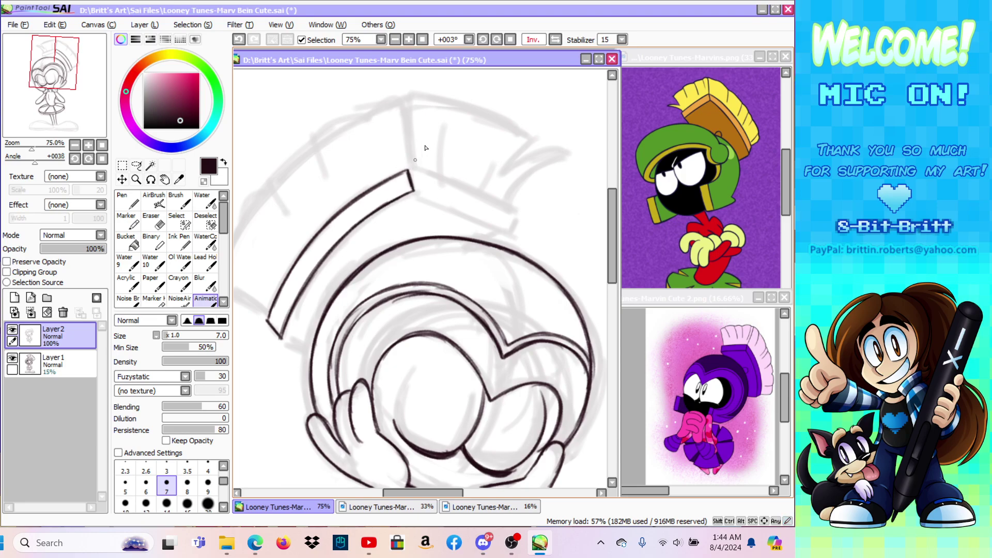
left_click(512, 39)
left_click(556, 40)
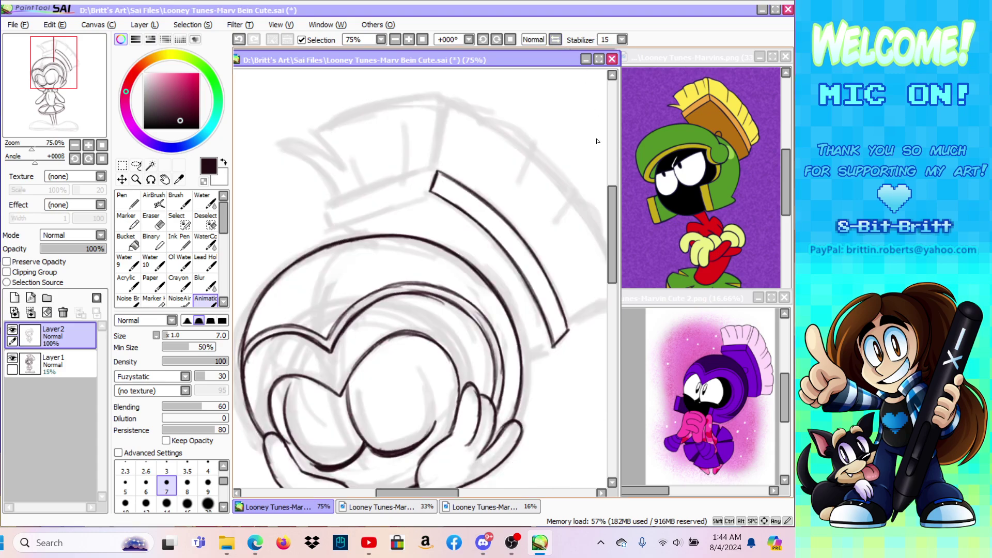
Step: Join the curved crest band's lower end to the helmet with a short line, and ink the crest's front bar as a thin slanted strip
scroll(614, 257, "down", 3)
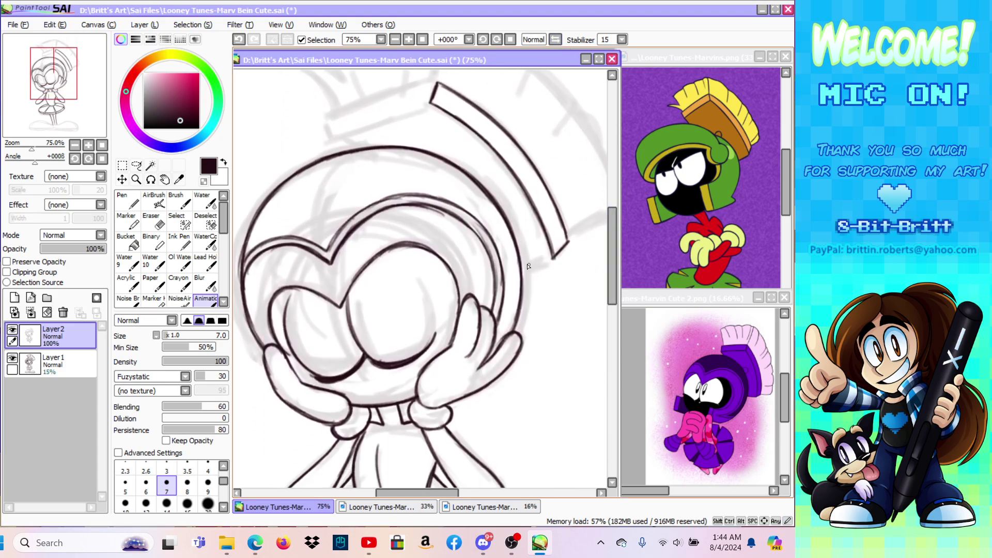
mouse_move(551, 258)
left_mouse_down()
mouse_move(526, 267)
mouse_move(555, 258)
left_mouse_up()
scroll(618, 237, "up", 2)
left_click_drag(331, 202, 429, 169)
key("ctrl+z")
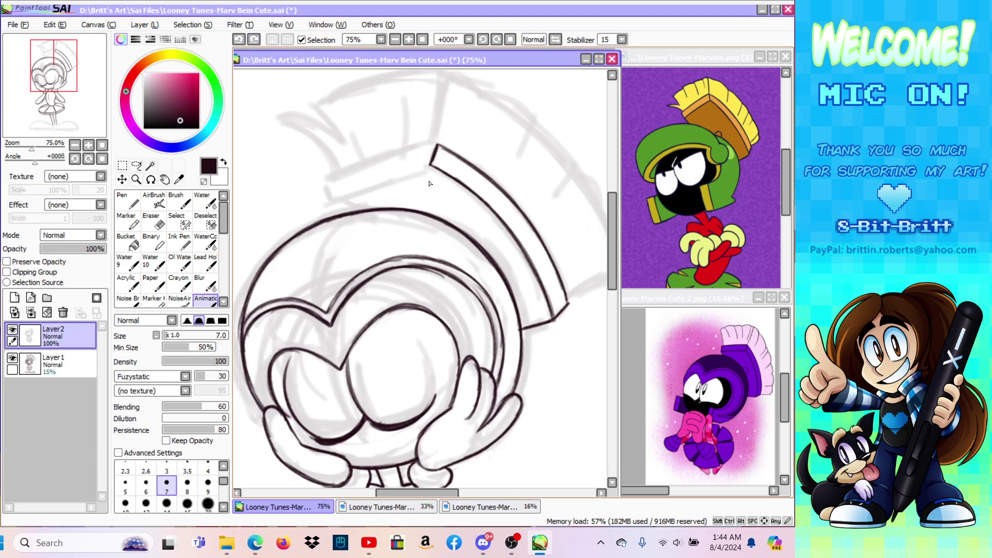
mouse_move(327, 197)
left_mouse_down()
mouse_move(431, 164)
mouse_move(335, 193)
mouse_move(324, 177)
mouse_move(325, 193)
mouse_move(343, 187)
left_mouse_up()
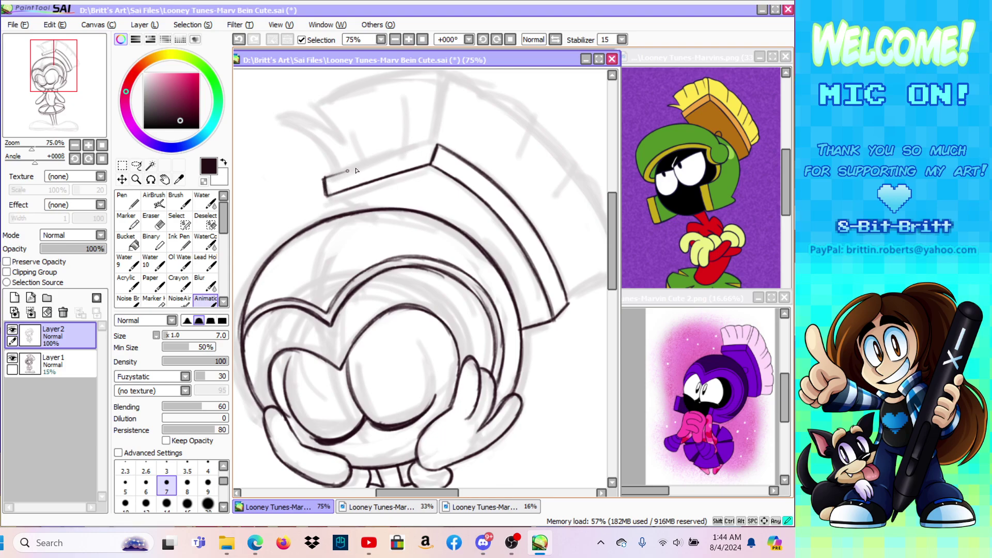
left_click_drag(325, 178, 430, 145)
left_click_drag(373, 161, 438, 145)
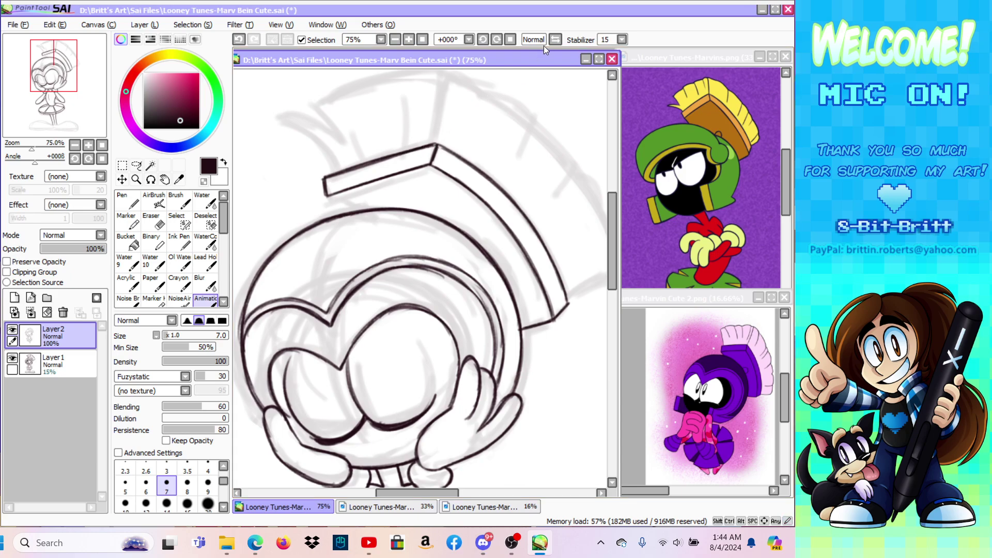
Step: Mirror the view and ink the short edge joining the tip of the crest's front bar to the helmet
left_click(556, 39)
mouse_move(509, 197)
left_mouse_down()
mouse_move(472, 213)
mouse_move(510, 196)
left_mouse_up()
left_click(136, 179)
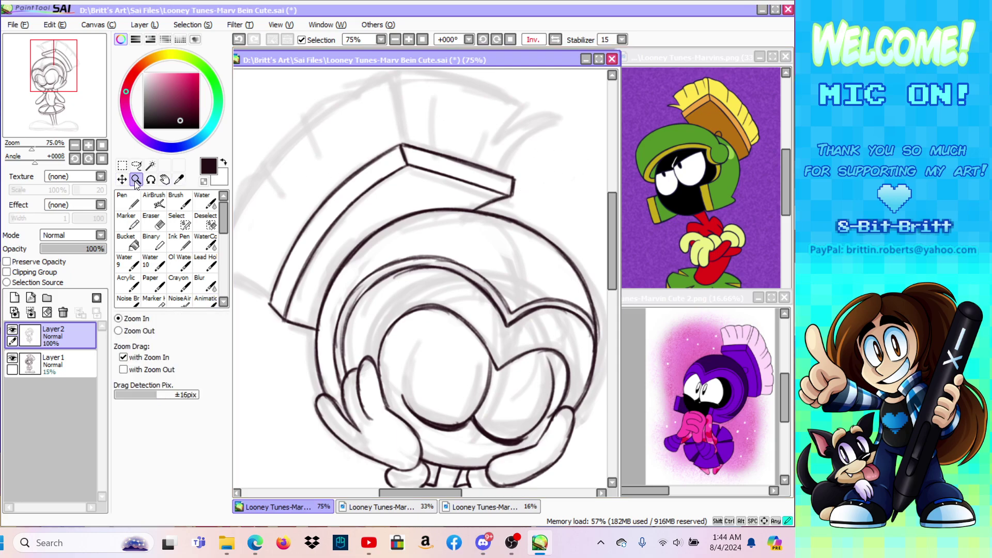
left_click(435, 141)
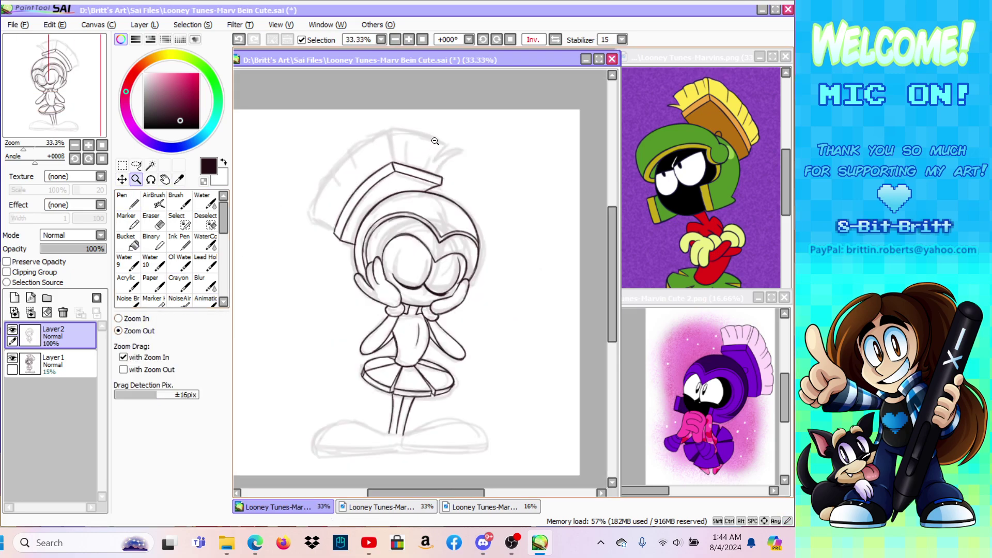
Step: Restore the unmirrored view, and hide and show the rough sketch on Layer1 to check the inked linework on its own
left_click(523, 42)
left_click(12, 358)
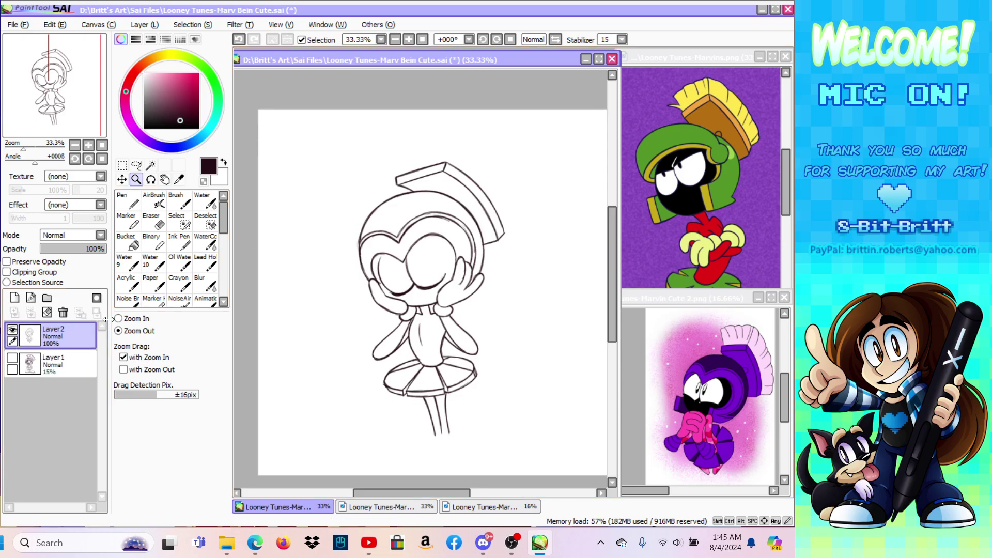
left_click(12, 358)
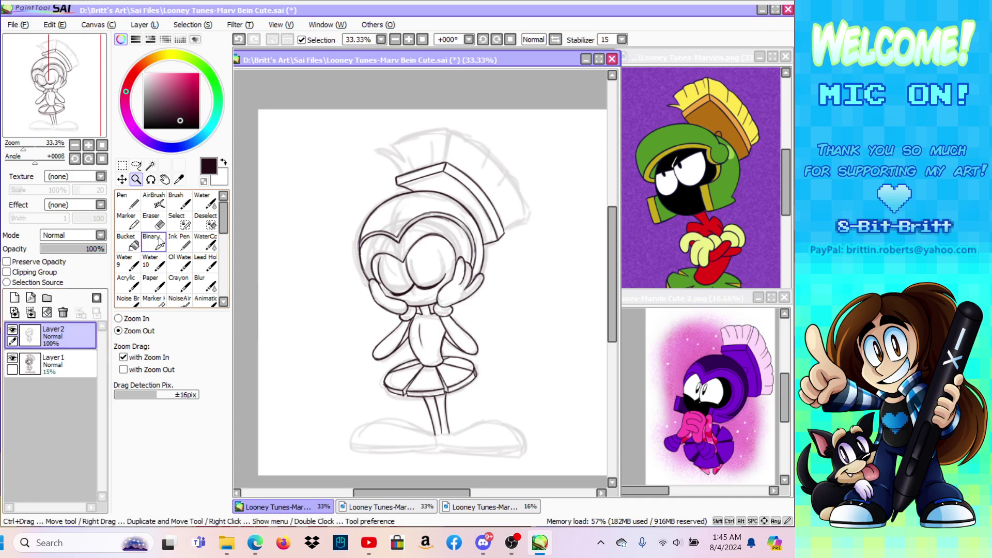
Step: Ink the upper edge of the crest's front bristle section and its side line down to the base's corner with the size 7 brush
left_click(130, 318)
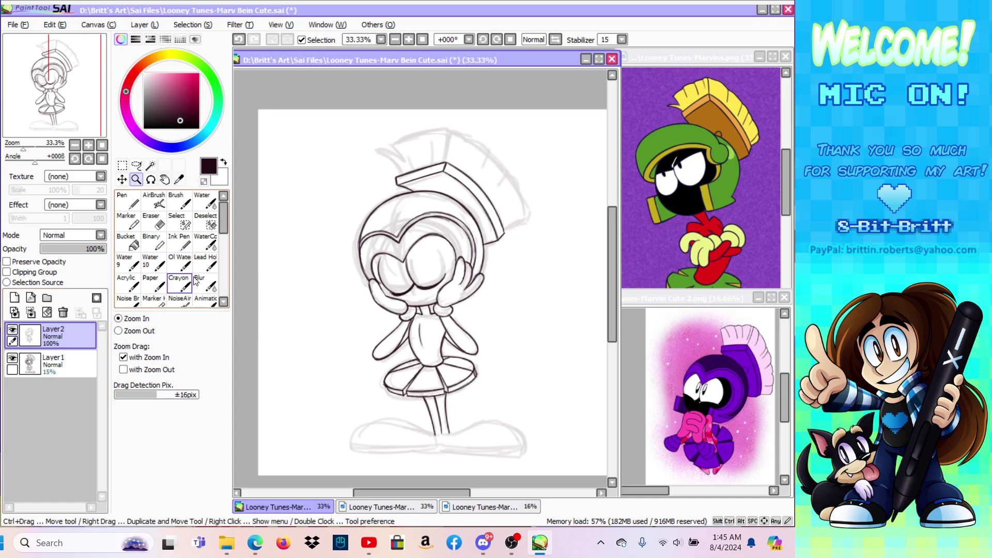
left_click(420, 238)
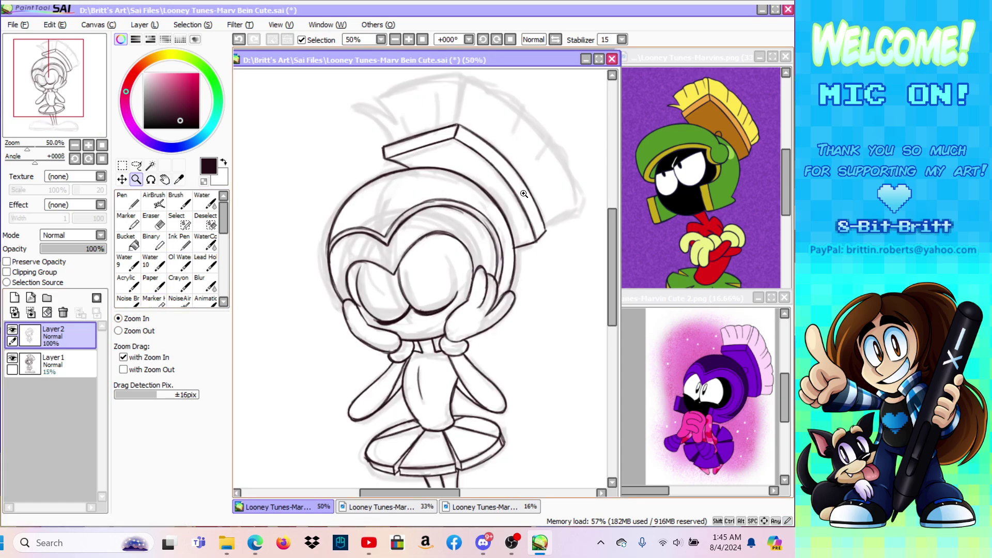
left_click(367, 296)
key("n")
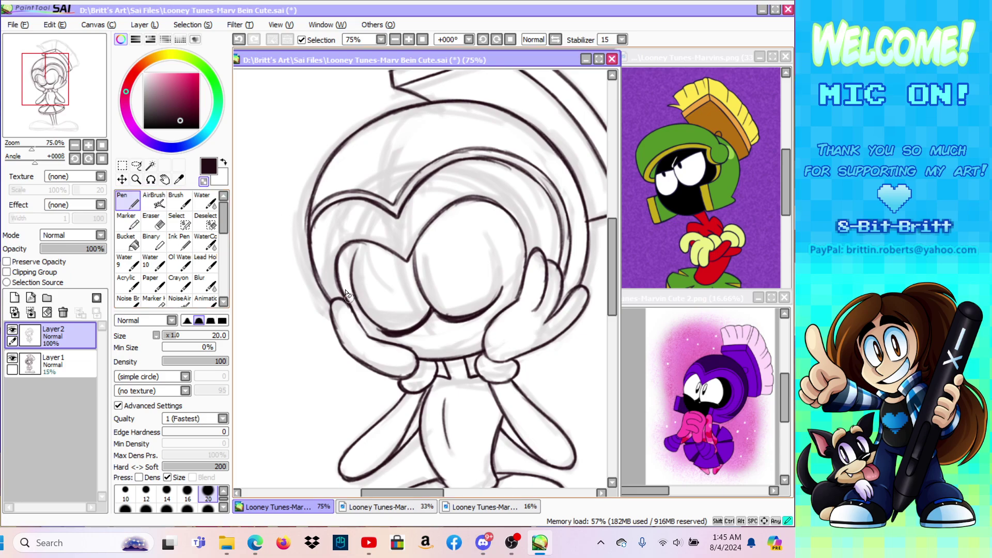
left_click_drag(611, 283, 614, 240)
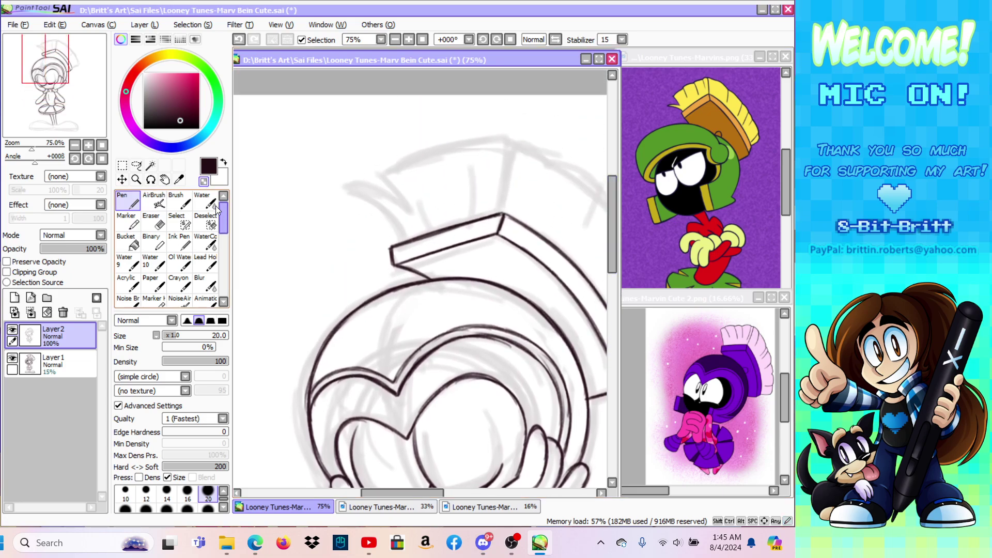
left_click(205, 301)
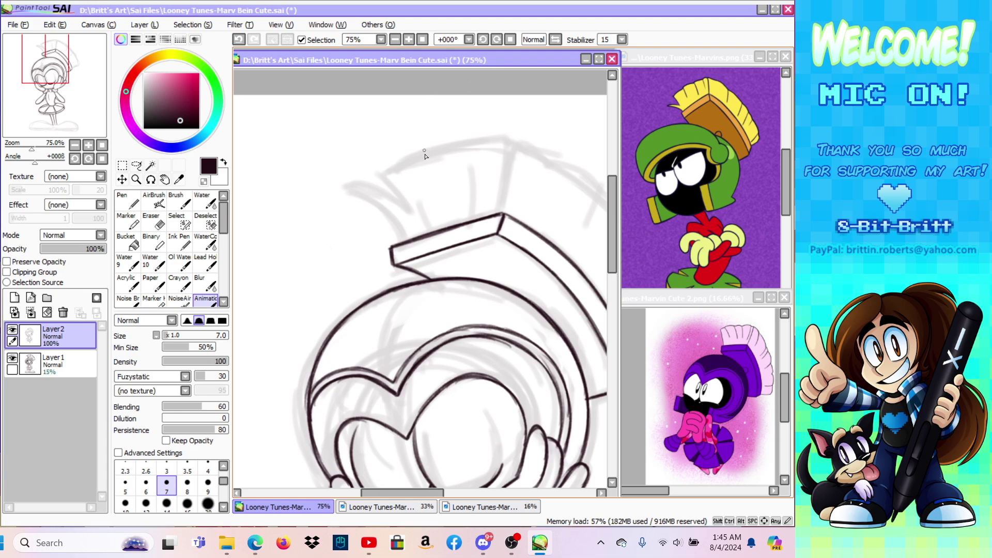
mouse_move(381, 171)
left_mouse_down()
mouse_move(420, 151)
mouse_move(508, 139)
left_mouse_up()
mouse_move(507, 183)
left_mouse_down()
mouse_move(500, 210)
mouse_move(509, 138)
left_mouse_up()
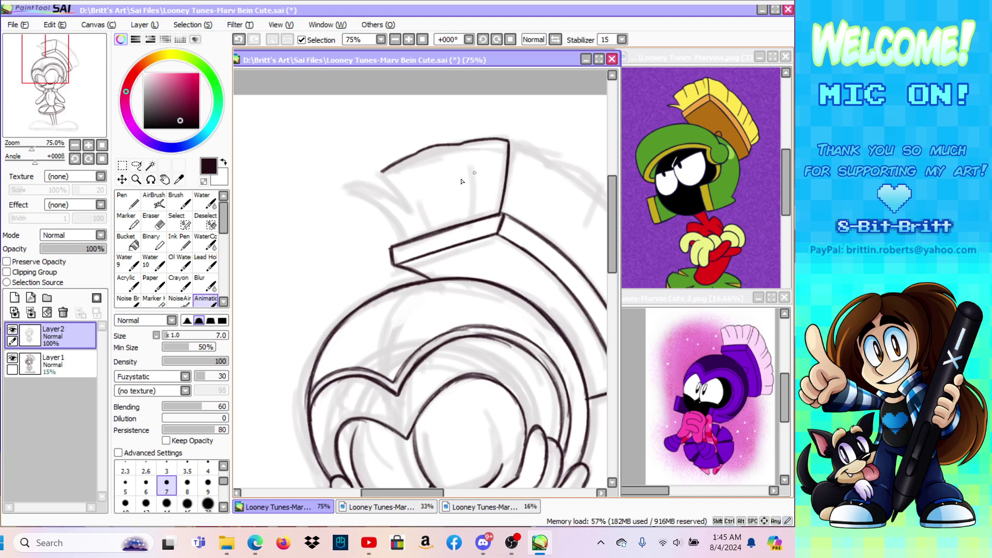
Step: Ink two pleat lines rising from the front bar inside the crest's front bristle section
left_click_drag(431, 227, 417, 186)
left_click_drag(469, 221, 475, 157)
left_click_drag(429, 219, 431, 230)
left_click_drag(420, 192, 430, 226)
Step: Mirror the view and rotate it to -24° for inking the open end of the crest's front bristle section
key("h")
left_click(150, 179)
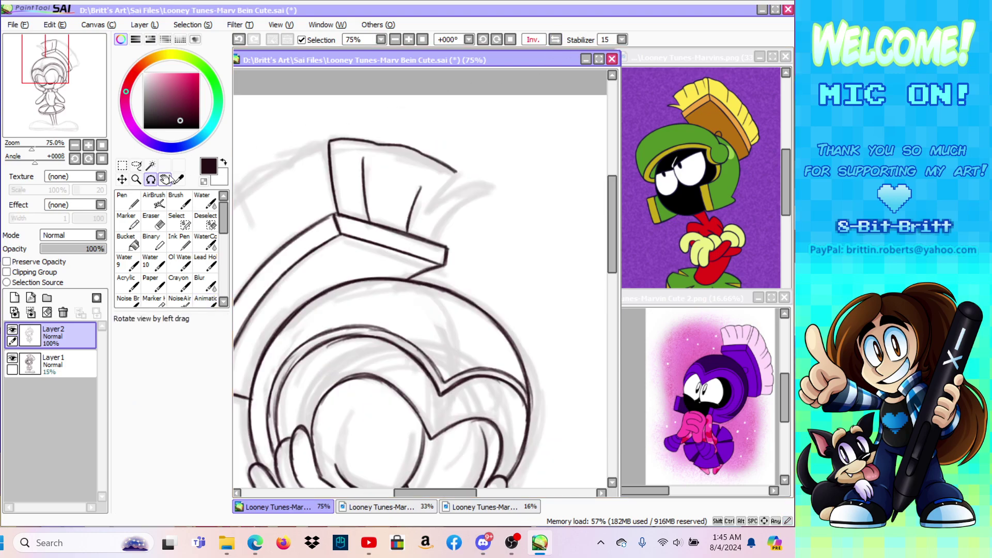
left_click_drag(399, 170, 296, 207)
left_click(207, 300)
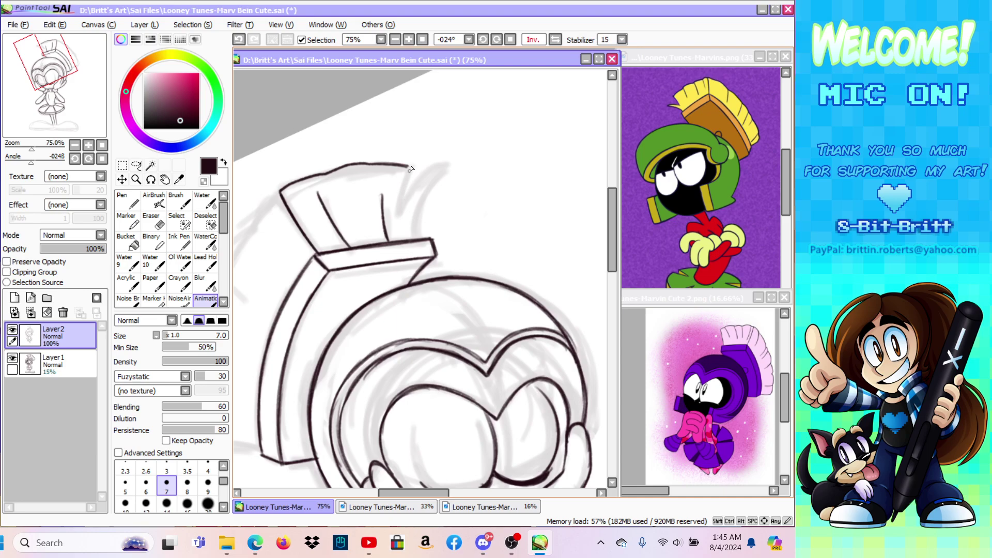
Step: Ink the front edge of the helmet crest's bristles and the curled tuft beneath it, following the sketch
left_click_drag(408, 170, 396, 219)
mouse_move(419, 178)
left_mouse_down()
mouse_move(397, 217)
mouse_move(430, 169)
left_mouse_up()
mouse_move(398, 211)
left_mouse_down()
mouse_move(448, 165)
mouse_move(430, 189)
left_mouse_up()
mouse_move(419, 243)
left_mouse_down()
mouse_move(421, 207)
mouse_move(440, 173)
mouse_move(418, 230)
mouse_move(426, 199)
left_mouse_up()
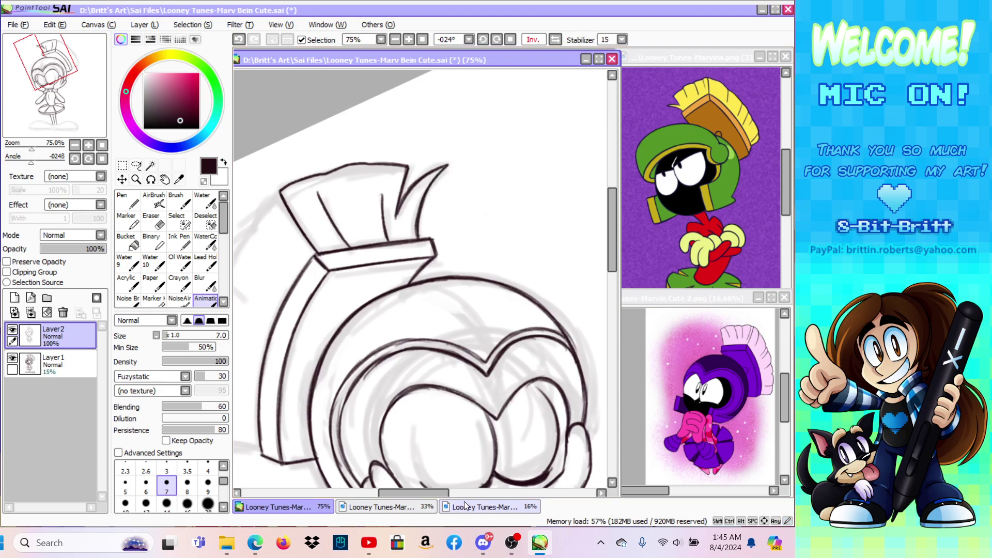
Step: Ink the scalloped outer edge of the crest from its rear end up to the top bristle section, redoing misplaced strokes
left_click_drag(433, 492, 414, 492)
left_click_drag(299, 451, 293, 431)
mouse_move(289, 388)
left_mouse_down()
mouse_move(314, 266)
mouse_move(373, 197)
left_mouse_up()
left_click(240, 40)
left_click(241, 40)
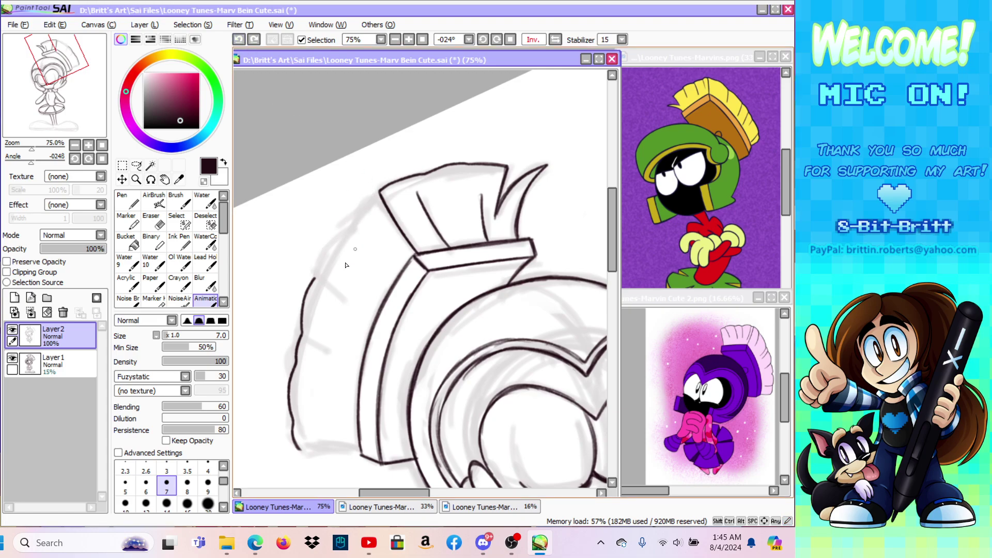
mouse_move(312, 283)
left_mouse_down()
mouse_move(325, 248)
mouse_move(379, 192)
left_mouse_up()
Step: Reset the canvas rotation and ink short bristle lines running inward from the crest's scalloped outer edge
left_click(514, 39)
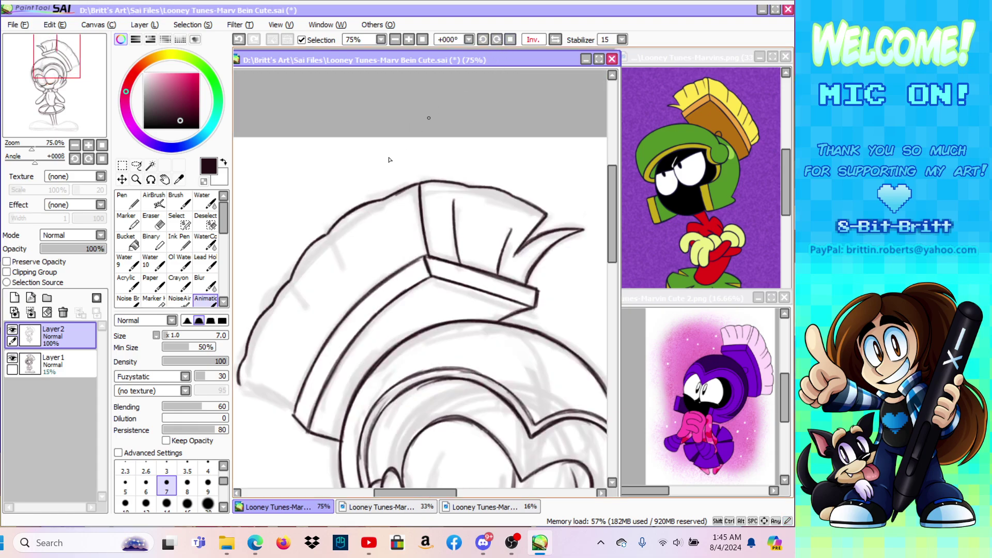
left_click_drag(329, 234, 353, 285)
left_click_drag(333, 230, 328, 241)
left_click_drag(292, 282, 317, 319)
left_click_drag(247, 360, 282, 377)
Step: Turn off the mirrored view and ink the crest's lower rear edge to join the band with the outer bristles
left_click(555, 40)
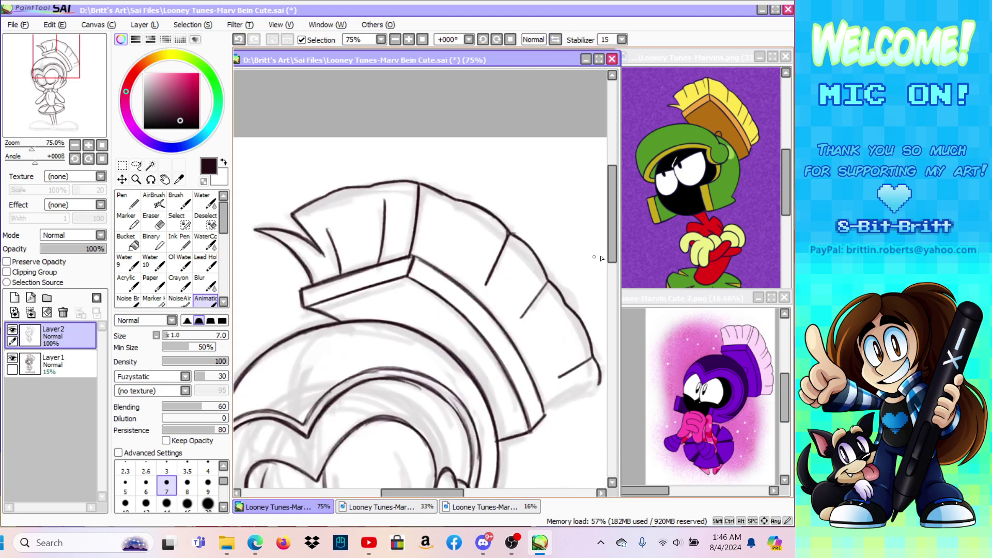
left_click_drag(611, 253, 611, 279)
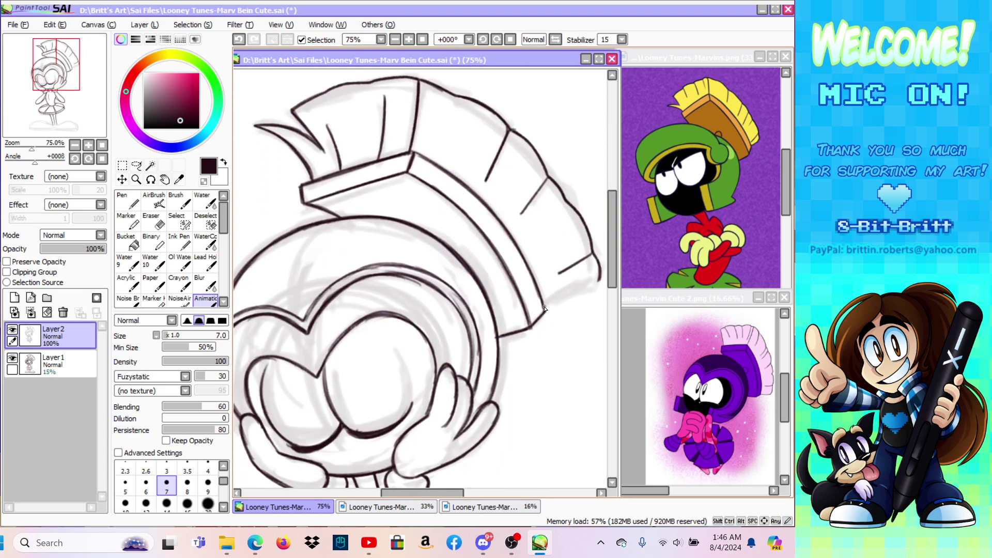
left_click_drag(545, 309, 599, 282)
Step: Hide the Layer1 sketch to examine the inked figure as a whole
left_click(136, 179)
left_click(118, 331)
left_click(473, 176)
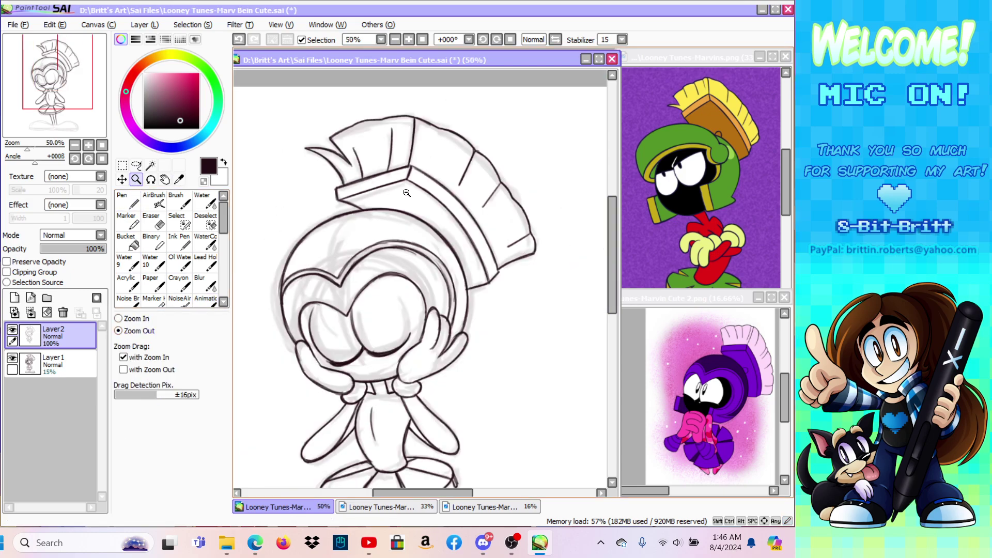
left_click(473, 176)
left_click(546, 193)
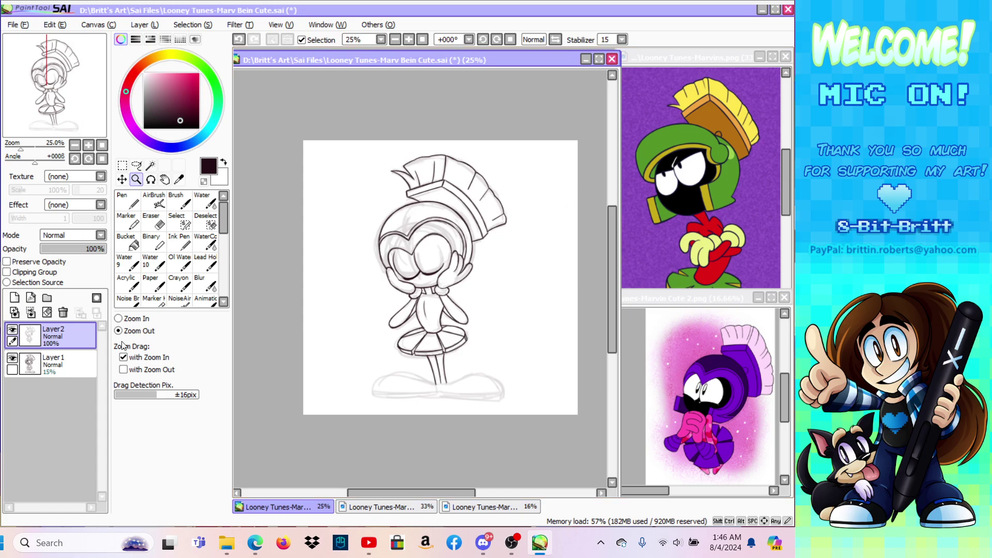
left_click(12, 358)
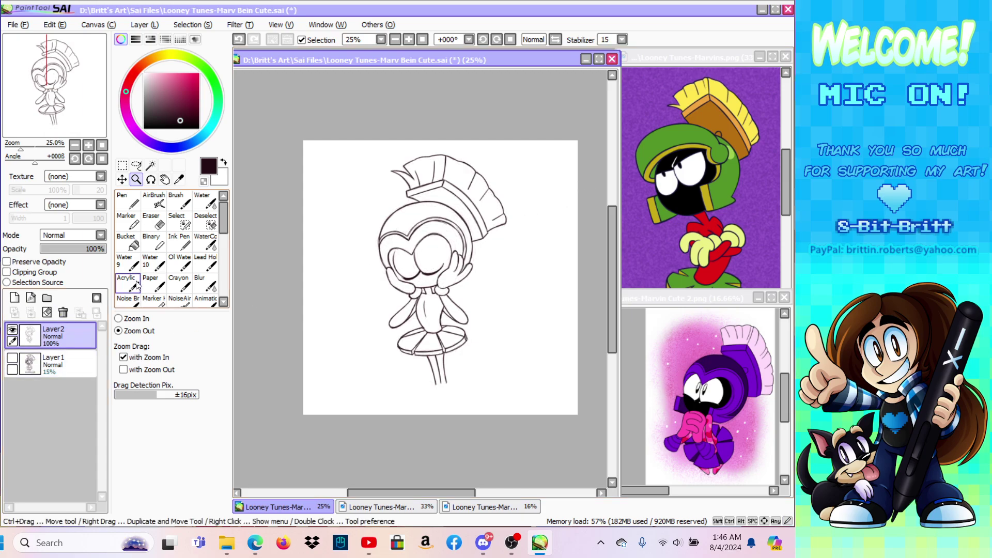
Step: Select the crest's rear bristles with the Select brush at size 100 and free-deform their lower outer corner inward and down
left_click(140, 319)
left_click(462, 193)
key("s")
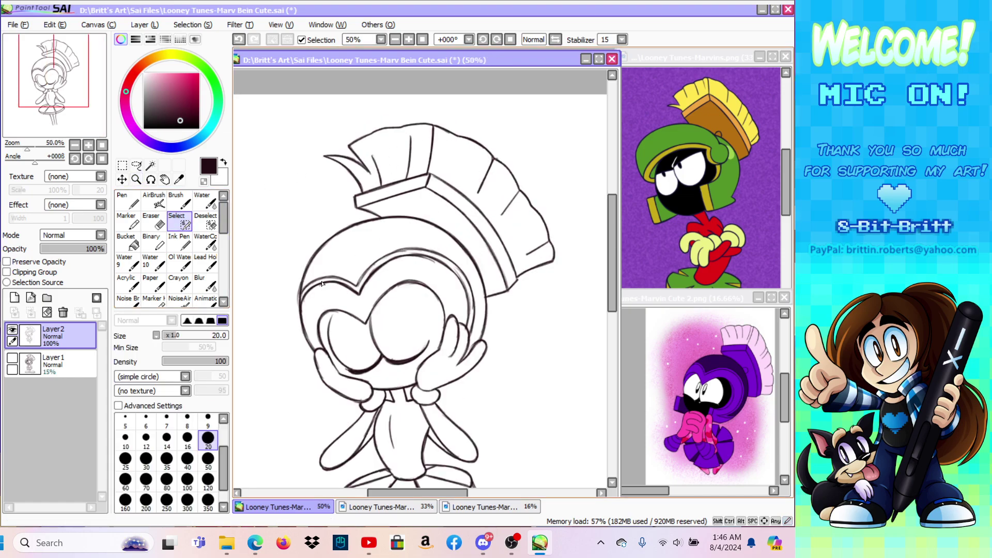
left_click(187, 486)
mouse_move(485, 195)
left_mouse_down()
mouse_move(501, 172)
mouse_move(530, 265)
mouse_move(547, 223)
mouse_move(565, 253)
left_mouse_up()
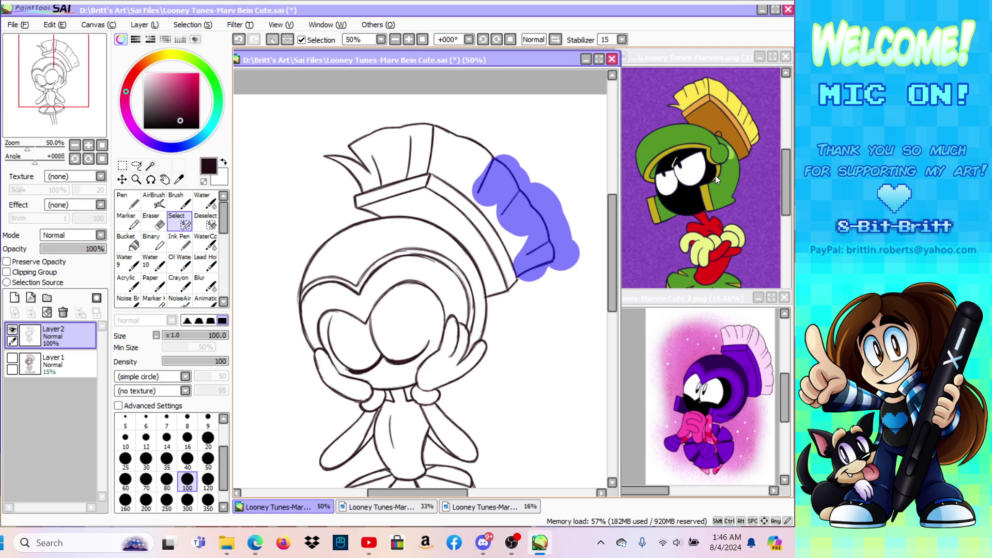
key("ctrl+t")
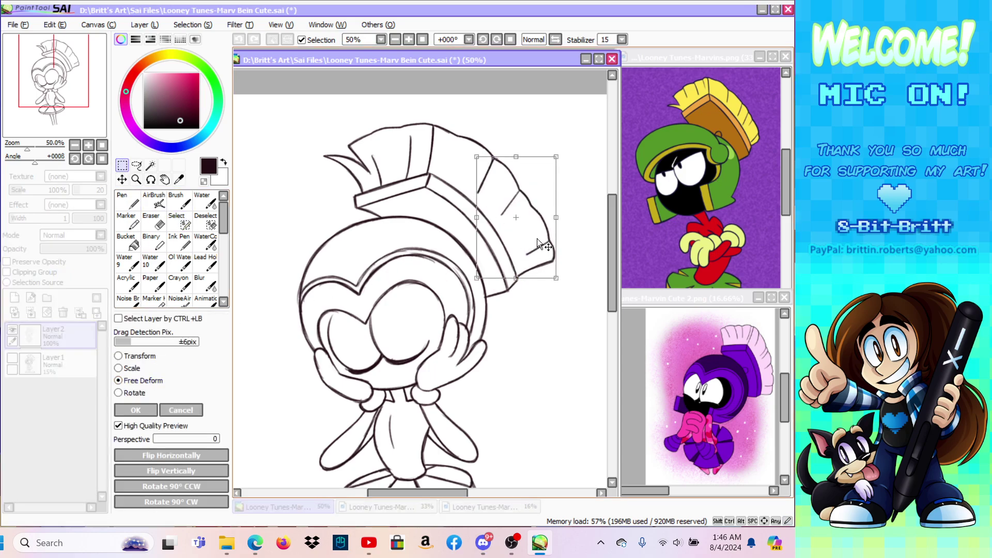
left_click_drag(559, 287, 548, 294)
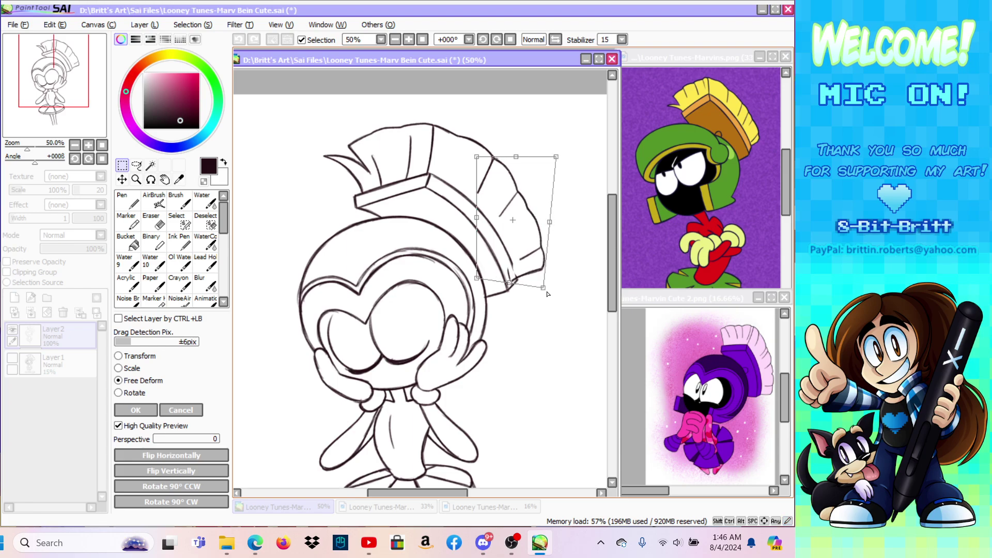
left_click(126, 409)
Step: Clean up the lines where the crest's reshaped rear end meets the band, using the Eraser and Brush
left_click(151, 220)
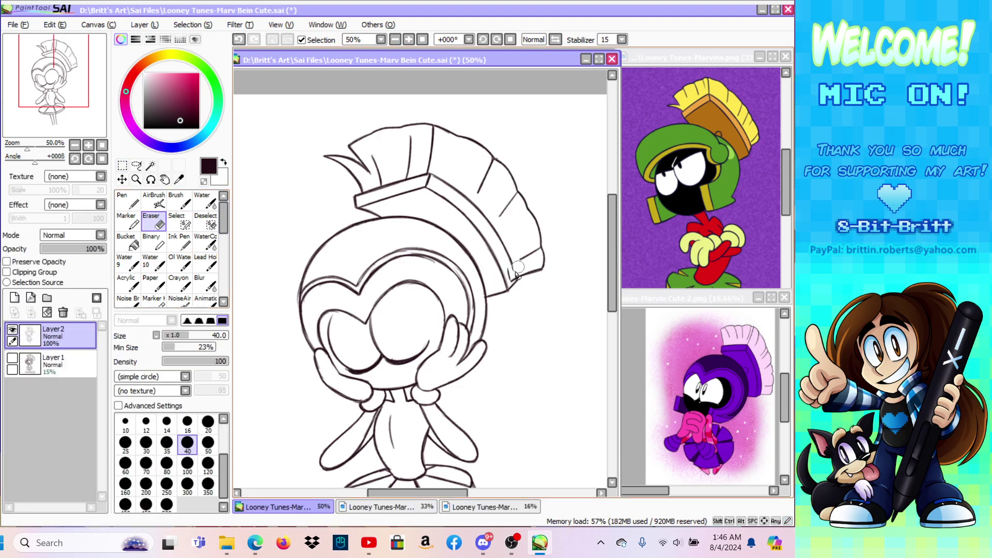
left_click(176, 203)
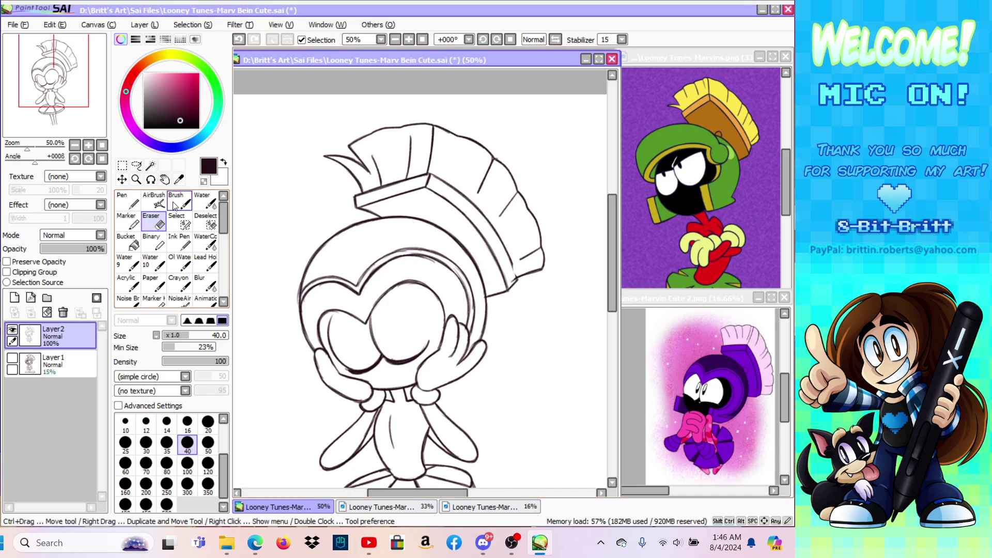
left_click(555, 40)
left_click_drag(323, 283, 328, 260)
key("e")
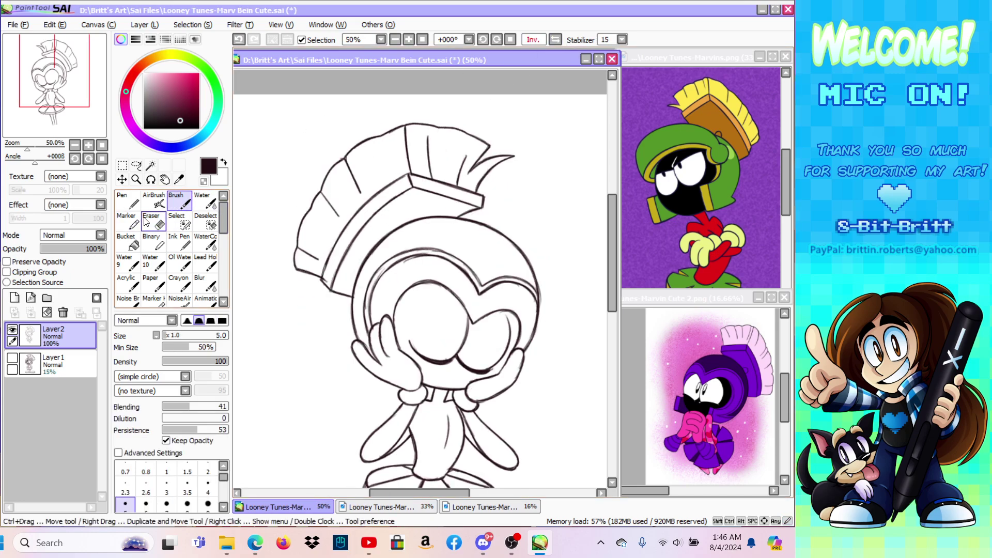
left_click_drag(327, 286, 323, 279)
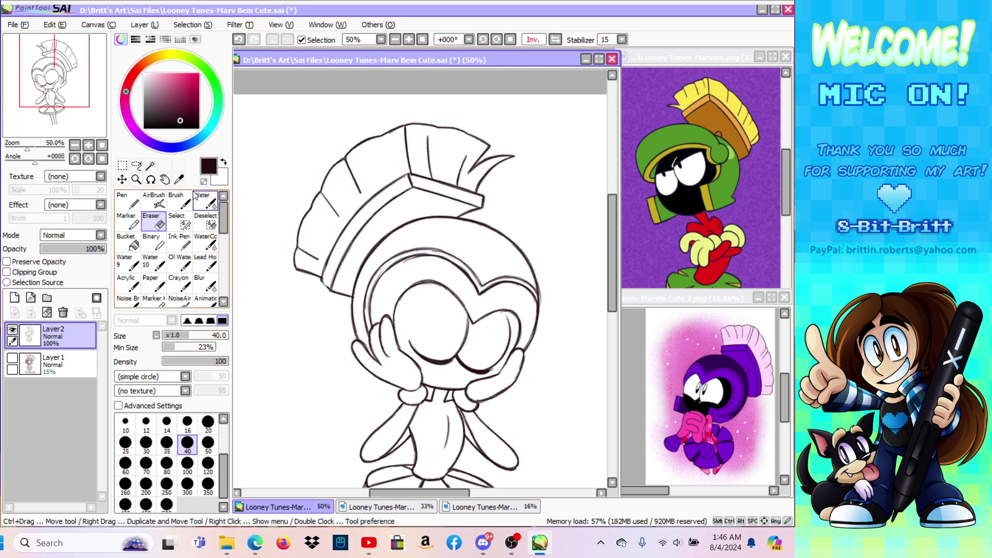
key("b")
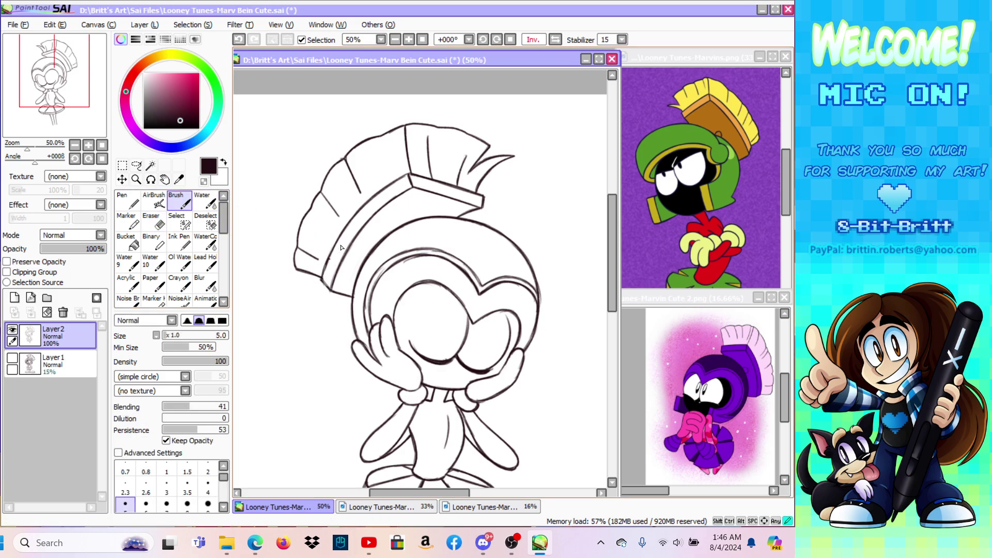
Step: Show the Layer1 sketch again as a guide for the feet and restore the unmirrored view
left_click_drag(612, 219, 614, 289)
left_click(12, 358)
left_click(136, 179)
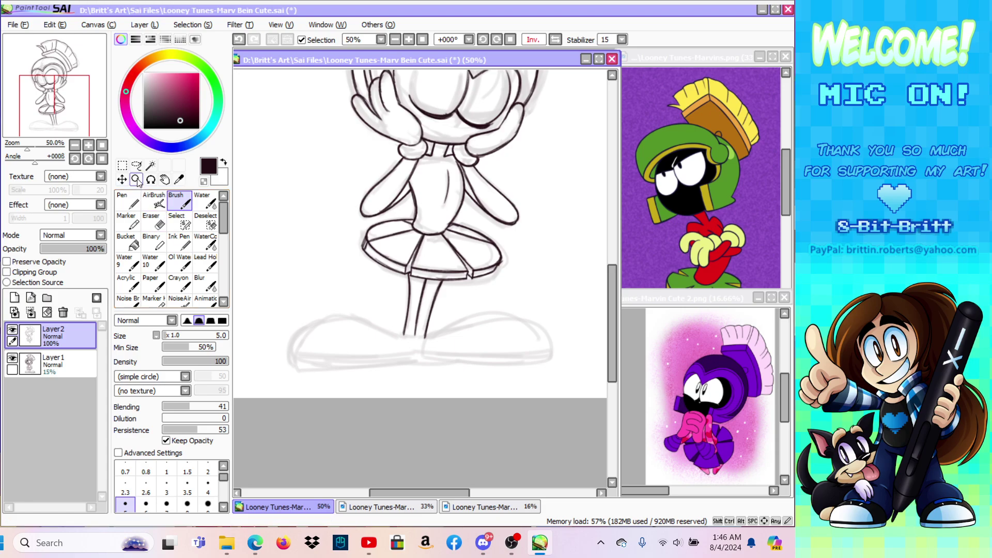
left_click(555, 40)
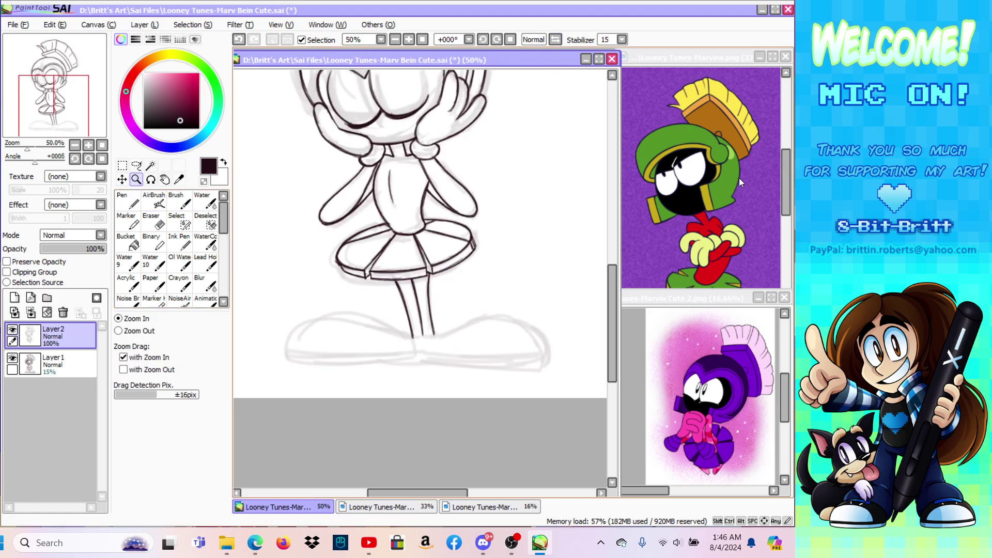
left_click(291, 384)
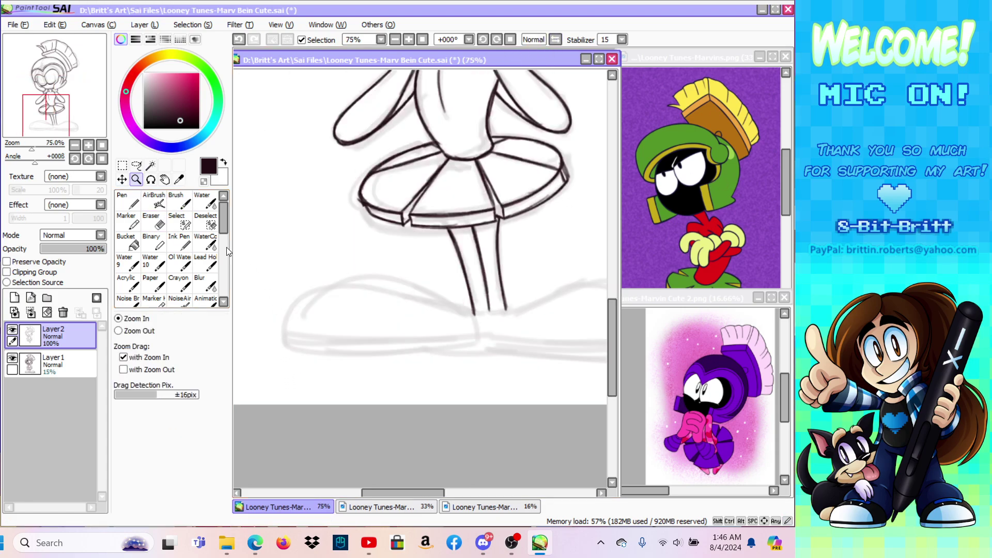
Step: Rotate the canvas, ink the start of the left shoe's toe with the size 7 Animatic brush, and save the drawing
left_click(151, 179)
left_click_drag(366, 230, 259, 224)
key("b")
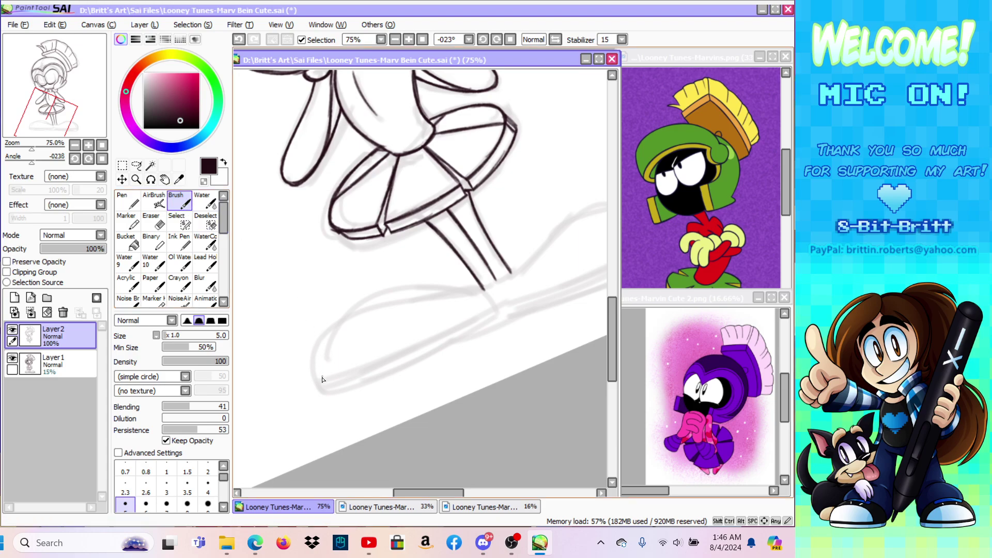
left_click_drag(320, 393, 314, 345)
scroll(223, 243, "down", 2)
left_click(206, 250)
left_click_drag(323, 394, 315, 376)
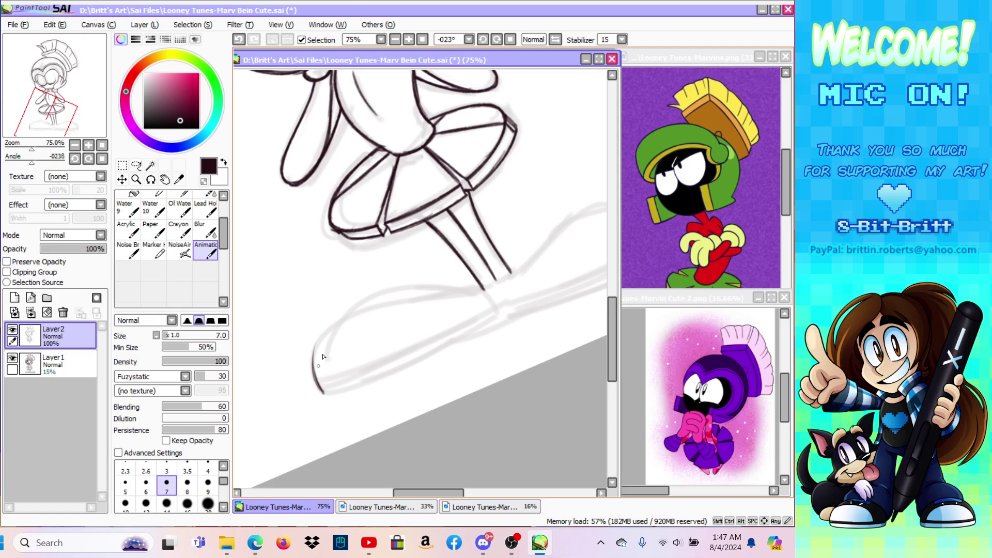
left_click(18, 25)
left_click(30, 93)
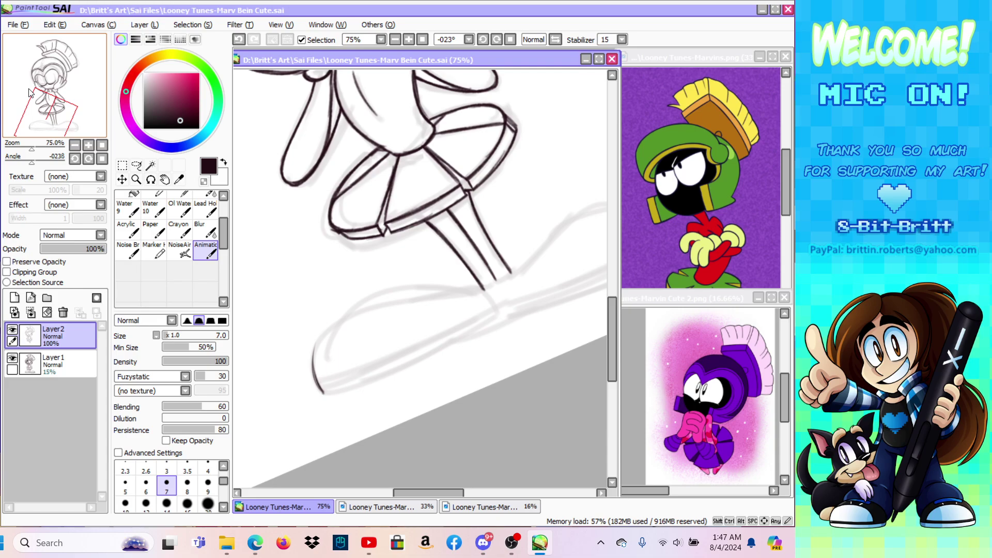
Step: Rotate the canvas further and ink the left shoe's toe and upper outline up to the ankle
left_click(150, 179)
left_click_drag(421, 225, 389, 236)
left_click(198, 247)
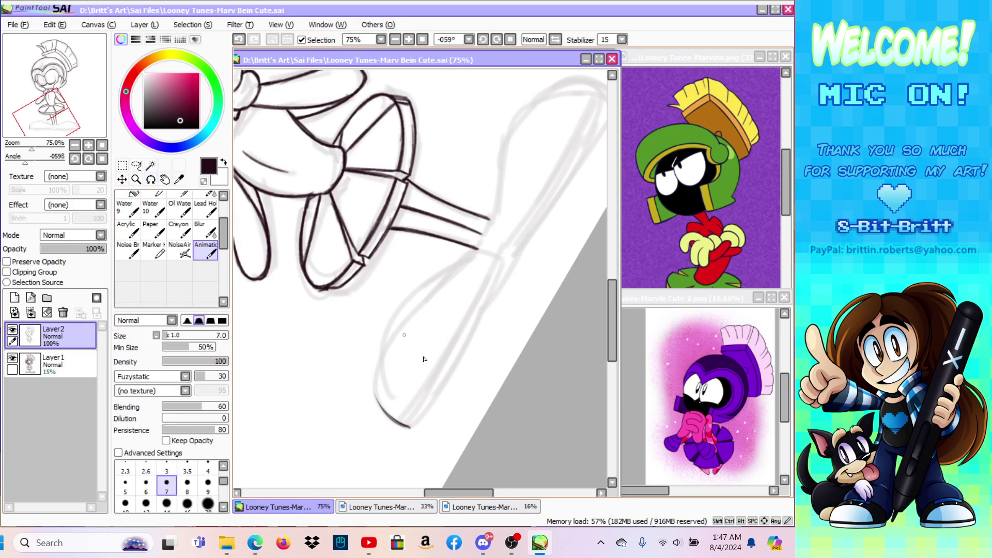
mouse_move(409, 428)
left_mouse_down()
mouse_move(376, 397)
mouse_move(375, 372)
left_mouse_up()
mouse_move(385, 407)
left_mouse_down()
mouse_move(375, 344)
mouse_move(383, 331)
left_mouse_up()
left_click_drag(375, 391, 401, 309)
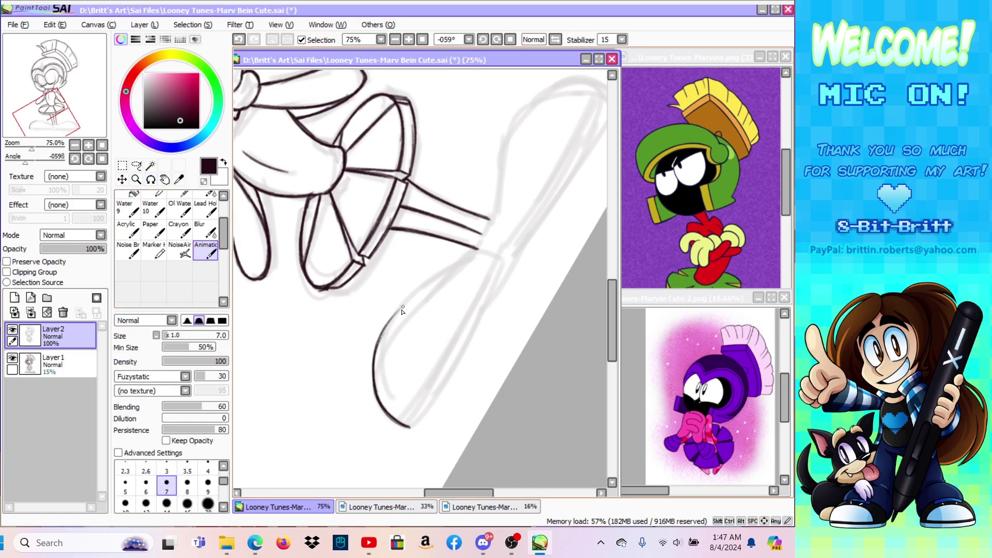
left_click_drag(377, 396, 408, 301)
mouse_move(375, 368)
left_mouse_down()
mouse_move(410, 298)
mouse_move(388, 329)
mouse_move(482, 252)
left_mouse_up()
Step: Rotate the canvas back and ink the left shoe's sole from the toe to the point where the shoes meet
mouse_move(466, 263)
left_mouse_down()
mouse_move(482, 251)
mouse_move(447, 196)
mouse_move(457, 197)
left_mouse_up()
key("alt+space")
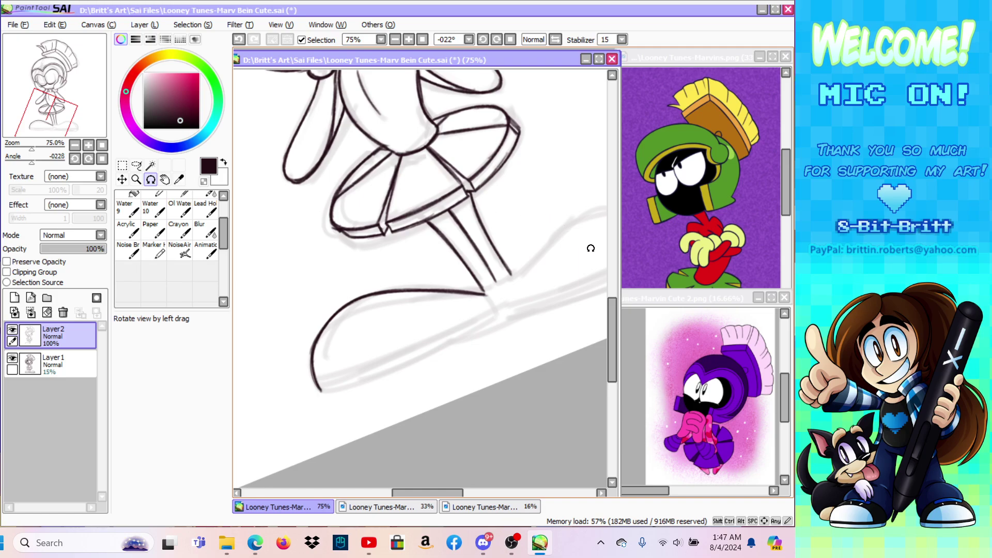
left_click_drag(555, 250, 570, 251)
left_click_drag(613, 317, 611, 335)
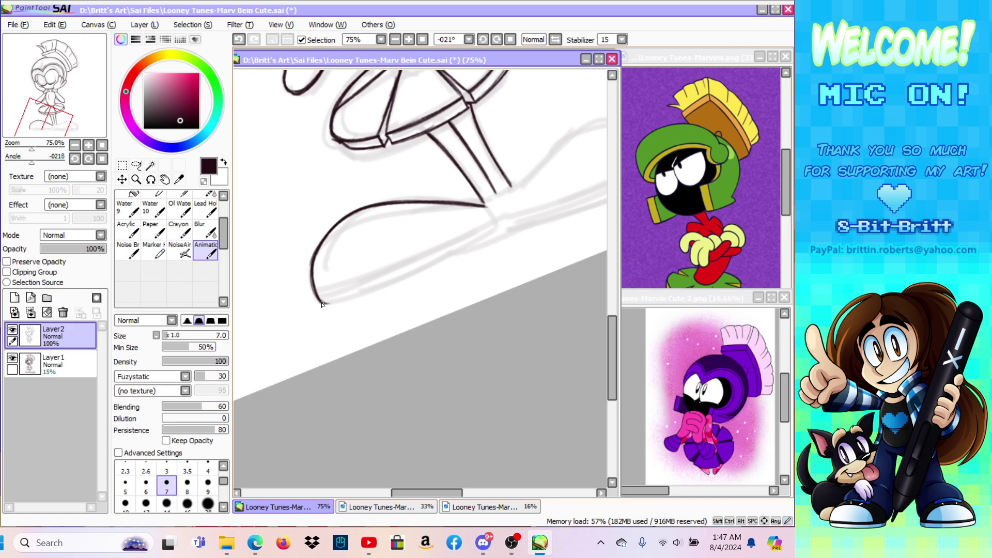
mouse_move(329, 305)
left_mouse_down()
mouse_move(366, 294)
mouse_move(322, 299)
mouse_move(433, 264)
mouse_move(390, 283)
mouse_move(511, 233)
left_mouse_up()
left_click_drag(477, 249, 511, 232)
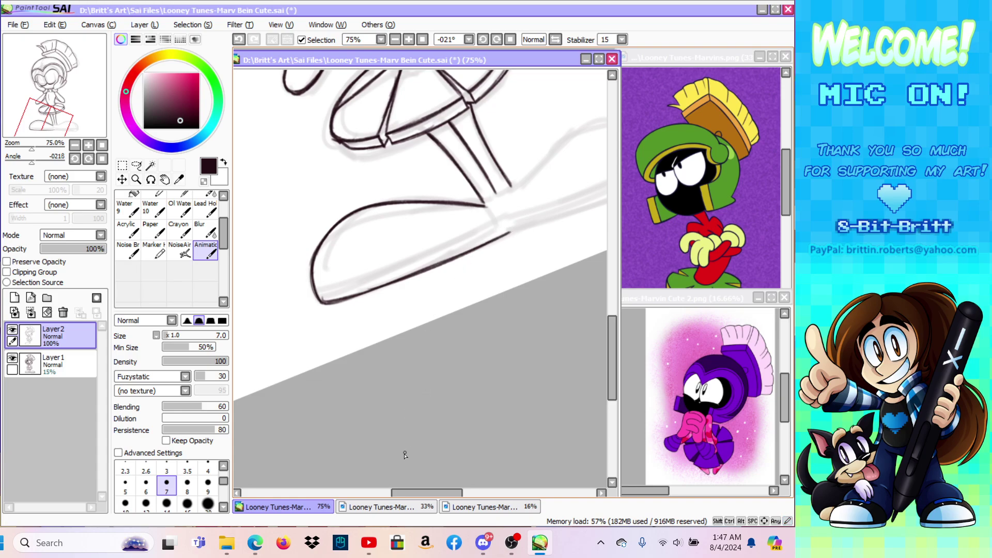
Step: Ink the right shoe's sole from the point where the shoes meet out to its toe
left_click_drag(418, 491, 441, 492)
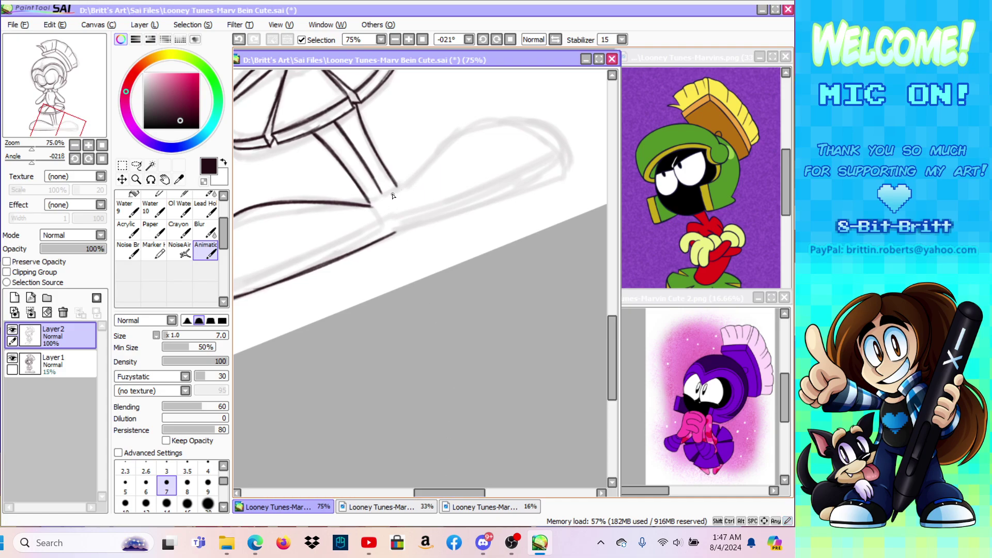
left_click_drag(388, 235, 408, 228)
left_click_drag(390, 234, 523, 191)
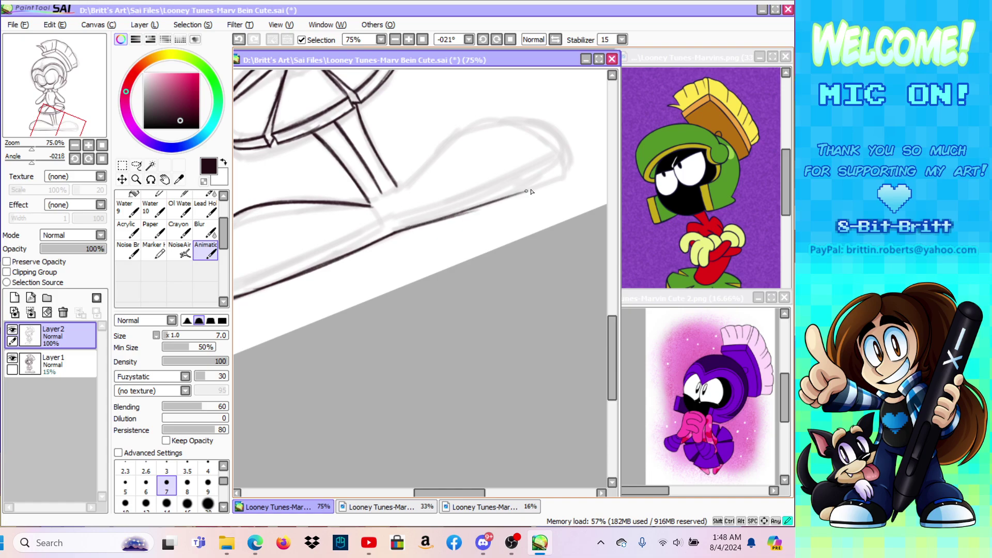
left_click_drag(448, 217, 550, 181)
left_click_drag(478, 206, 573, 167)
Step: Reset the canvas rotation, mirror the view, and ink the rounded toe of the right shoe
left_click(510, 40)
left_click(555, 40)
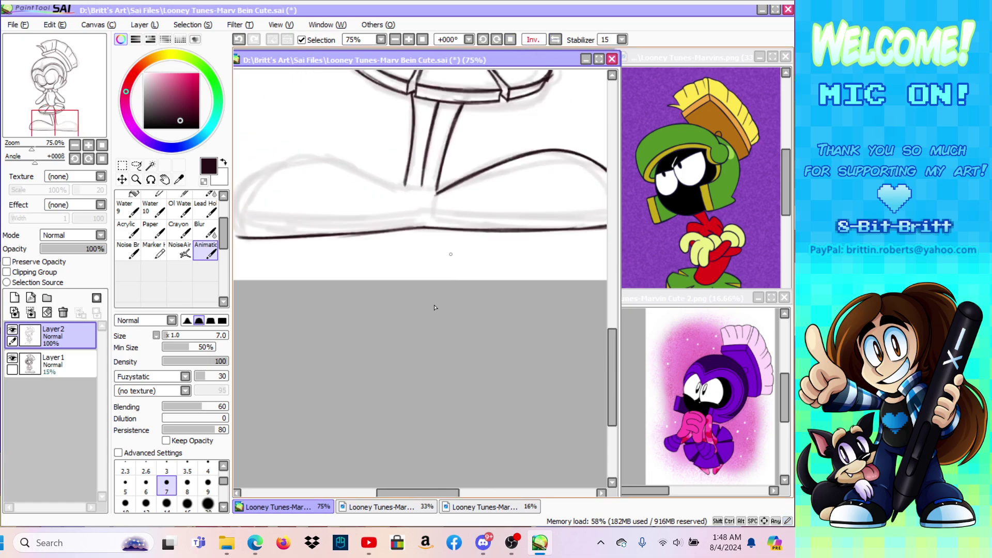
left_click_drag(392, 489, 375, 490)
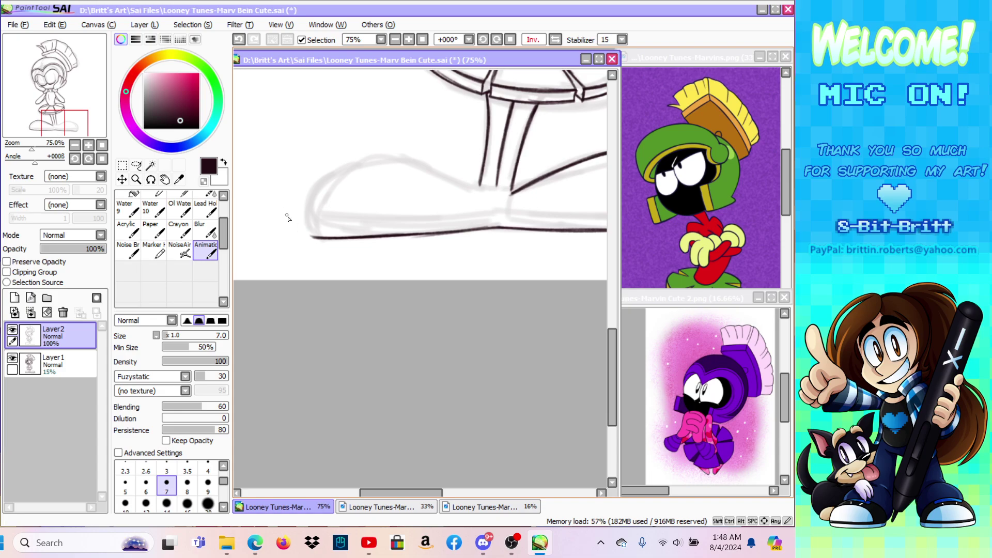
left_click_drag(315, 237, 300, 207)
left_click_drag(309, 233, 305, 189)
mouse_move(305, 225)
left_mouse_down()
mouse_move(300, 209)
mouse_move(319, 171)
mouse_move(354, 158)
left_mouse_up()
left_click_drag(313, 181, 375, 157)
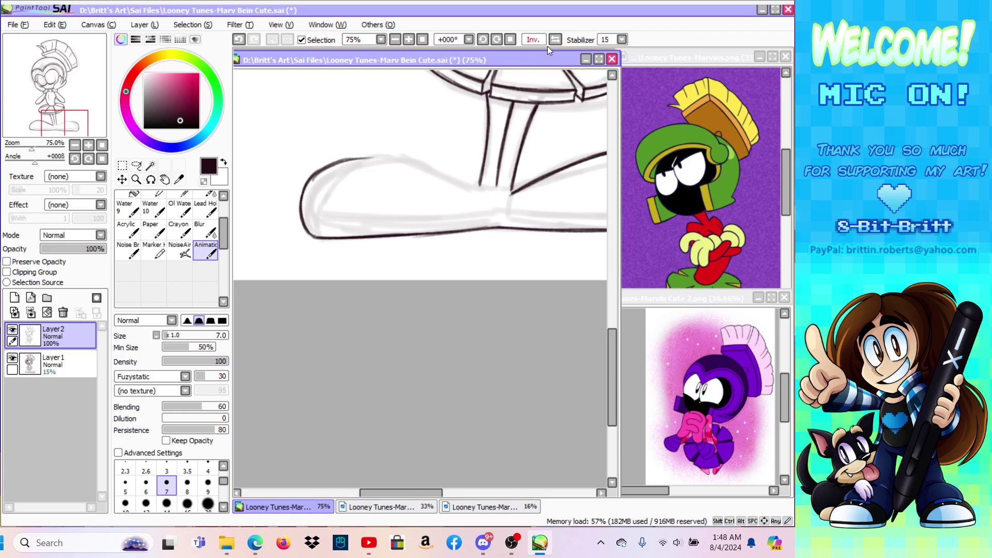
Step: Restore the unmirrored view and ink the right shoe's upper outline from the ankle to the toe curve
left_click(543, 44)
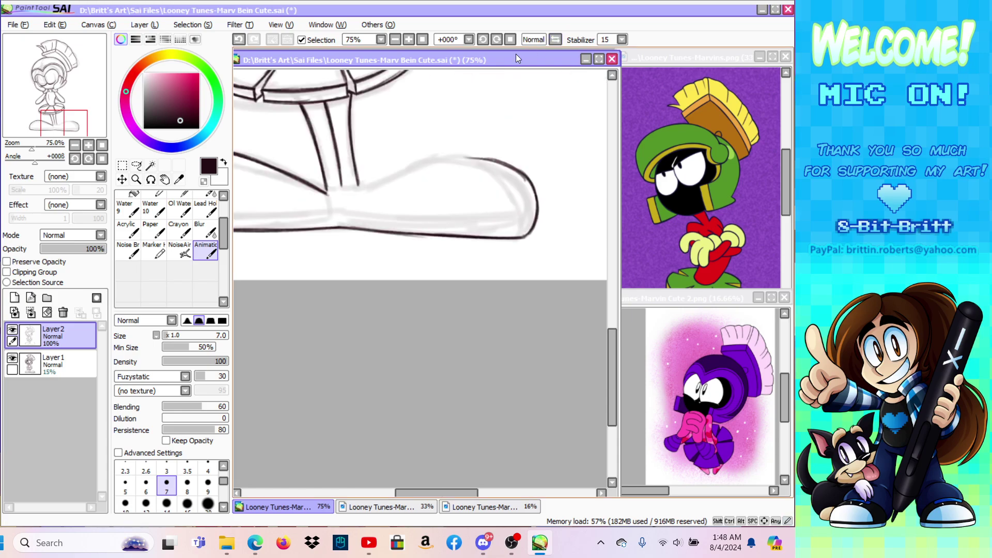
left_click(239, 39)
left_click_drag(356, 187, 438, 157)
mouse_move(381, 180)
left_mouse_down()
mouse_move(458, 157)
mouse_move(405, 171)
mouse_move(441, 157)
mouse_move(465, 154)
left_mouse_up()
mouse_move(400, 172)
left_mouse_down()
mouse_move(441, 156)
mouse_move(464, 160)
mouse_move(425, 161)
mouse_move(494, 163)
mouse_move(444, 158)
mouse_move(497, 165)
left_mouse_up()
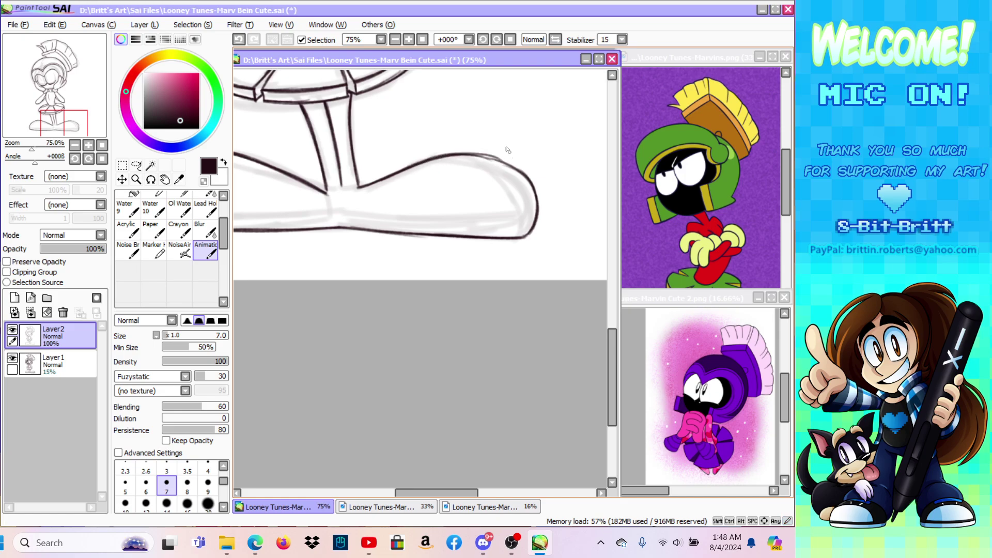
Step: Ink the upper curve of the right shoe's toe to complete its outline
left_click_drag(474, 154, 522, 174)
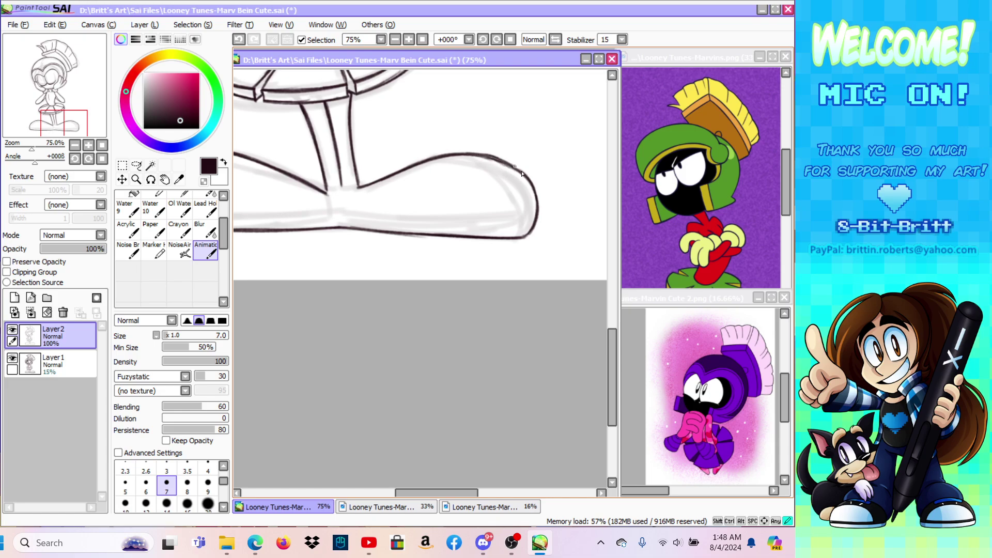
left_click(136, 179)
left_click(136, 331)
left_click(537, 285)
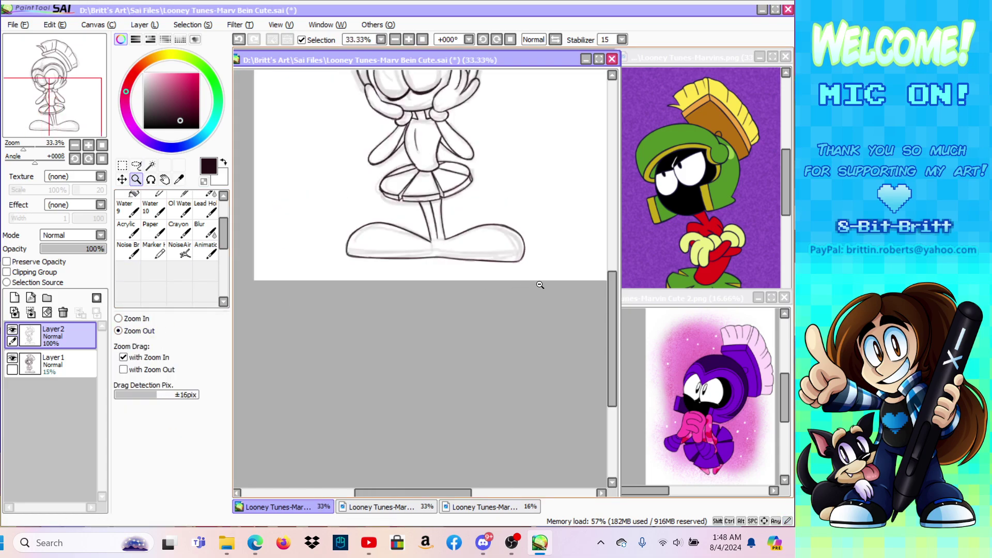
scroll(608, 290, "up", 3)
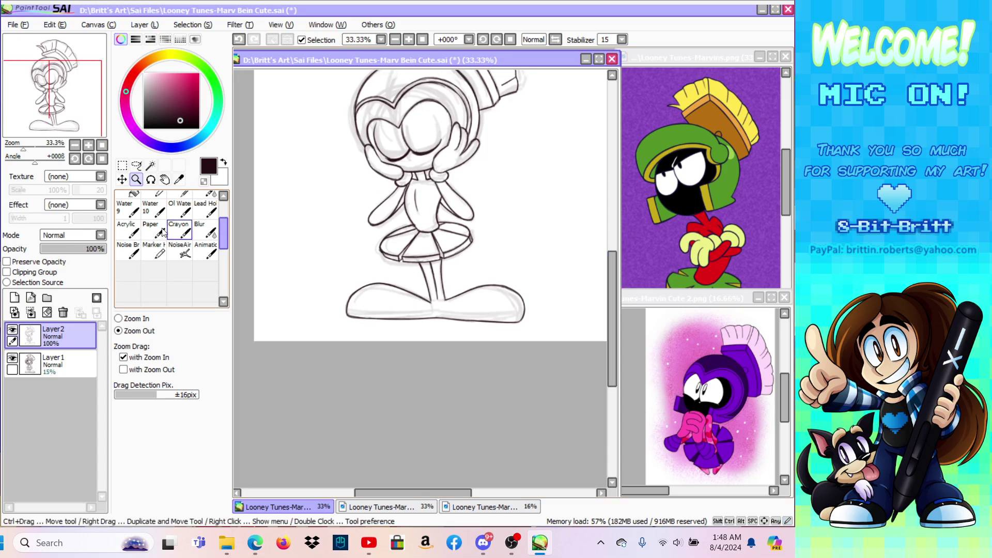
left_click(125, 320)
left_click(495, 324)
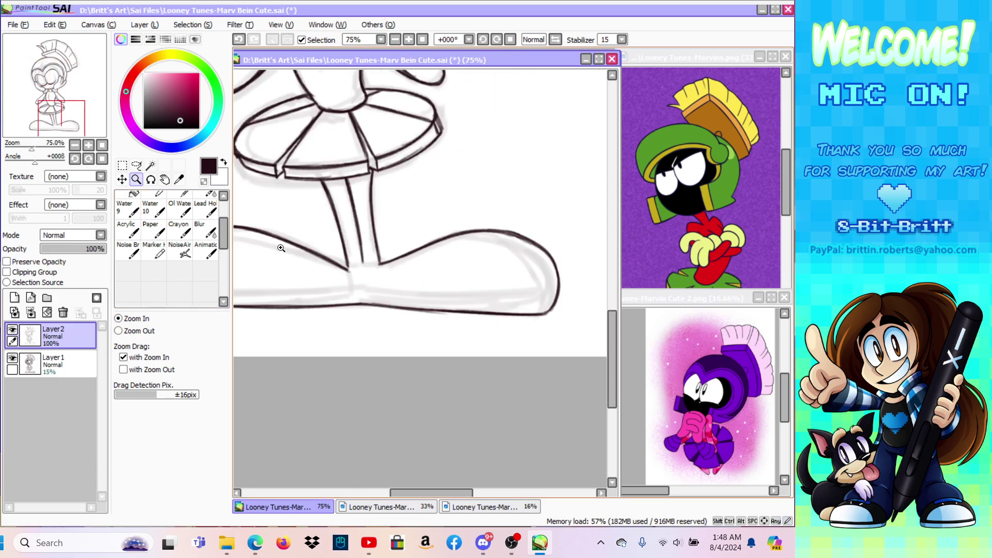
Step: Clean up the ink edge along the top of the right shoe's toe with the Eraser
left_click_drag(219, 232, 220, 212)
left_click(154, 222)
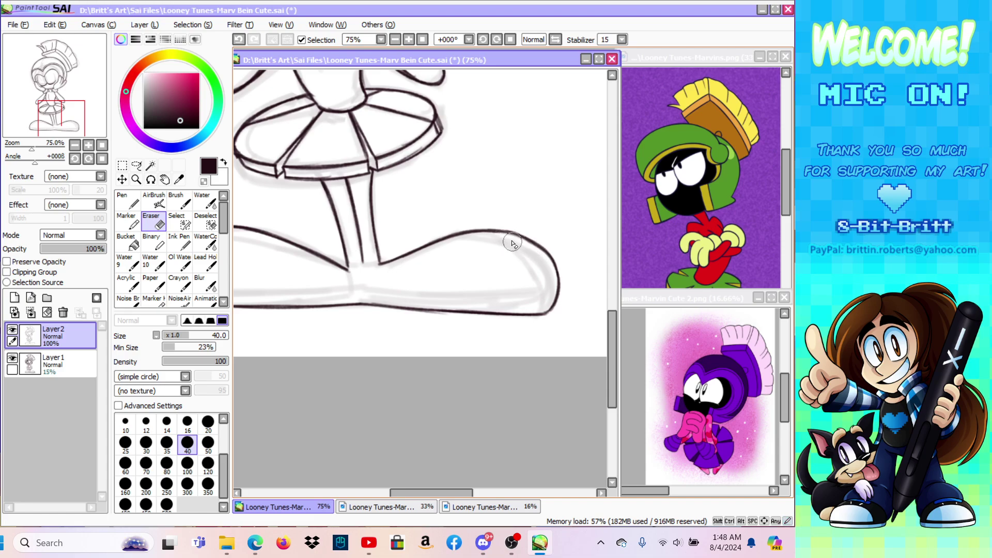
left_click(137, 179)
left_click(144, 332)
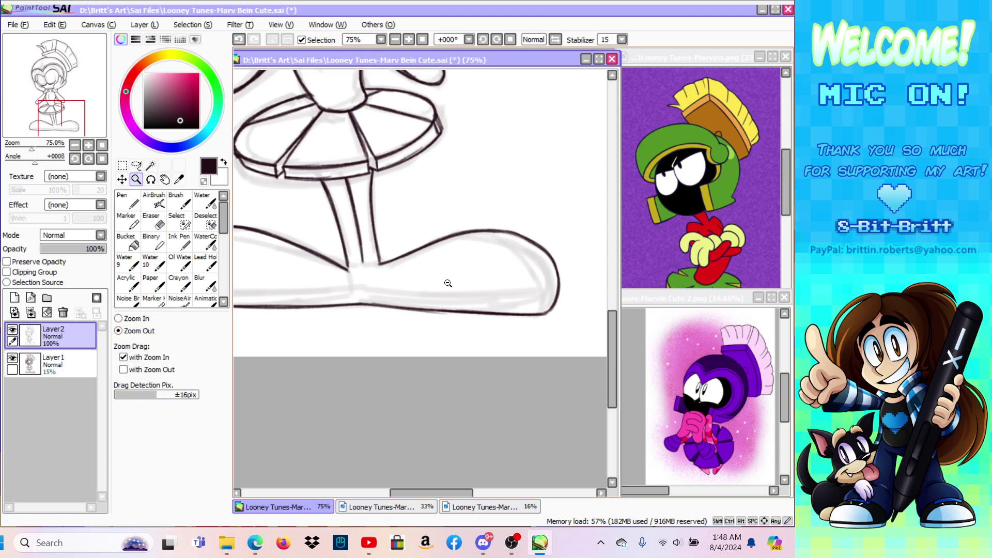
left_click(510, 293)
left_click(510, 293)
Step: Mirror the view, touch up the shoes' bottom outline with the Animation brush at size 7, and restore the unmirrored view
left_click(136, 318)
left_click(554, 41)
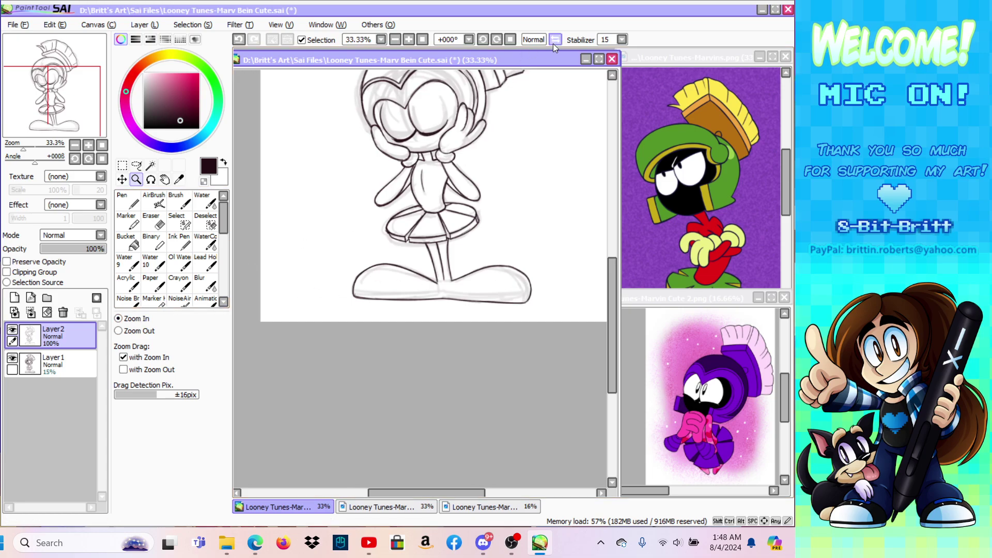
left_click(356, 320)
left_click(332, 324)
left_click(152, 222)
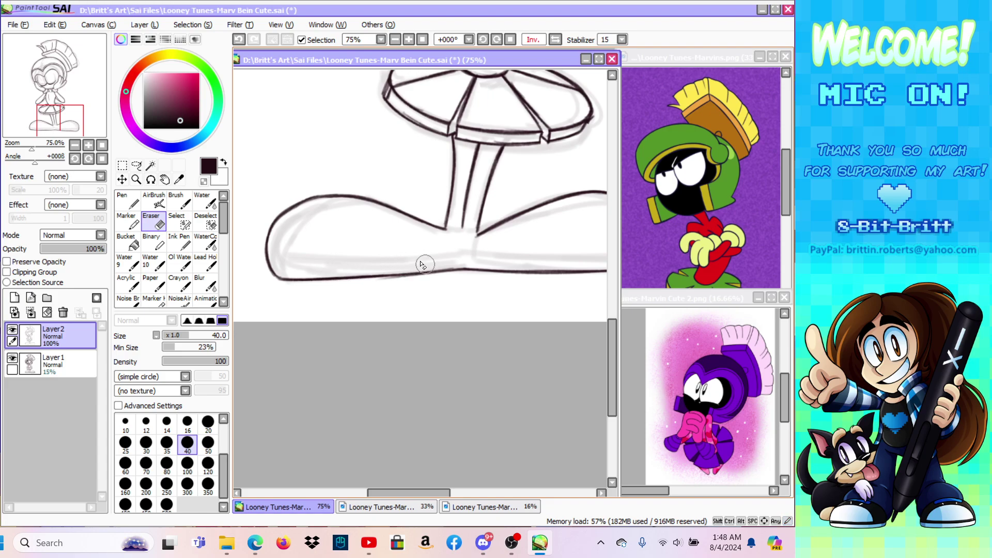
left_click(206, 299)
mouse_move(274, 278)
left_mouse_down()
mouse_move(491, 272)
mouse_move(599, 257)
left_mouse_up()
scroll(609, 313, "up", 3)
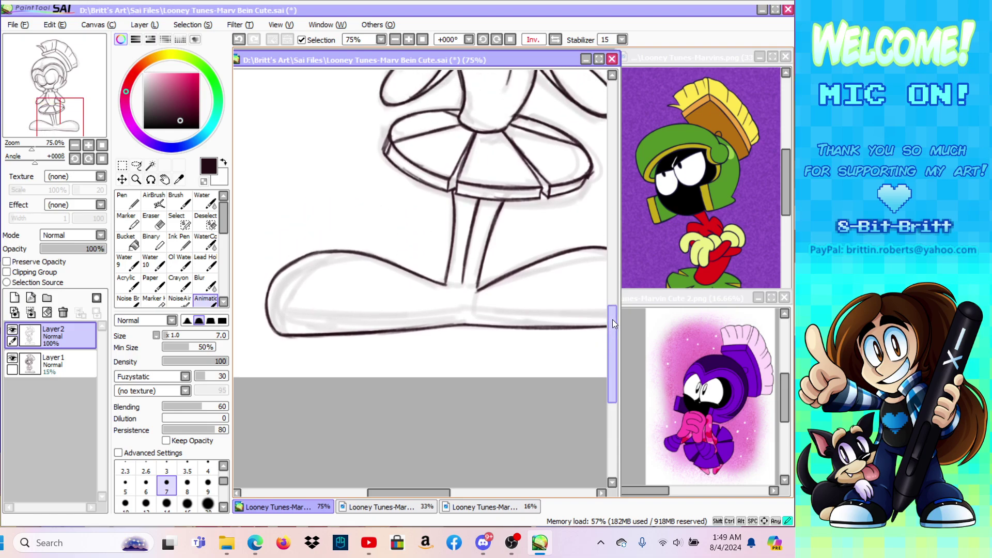
left_click(543, 40)
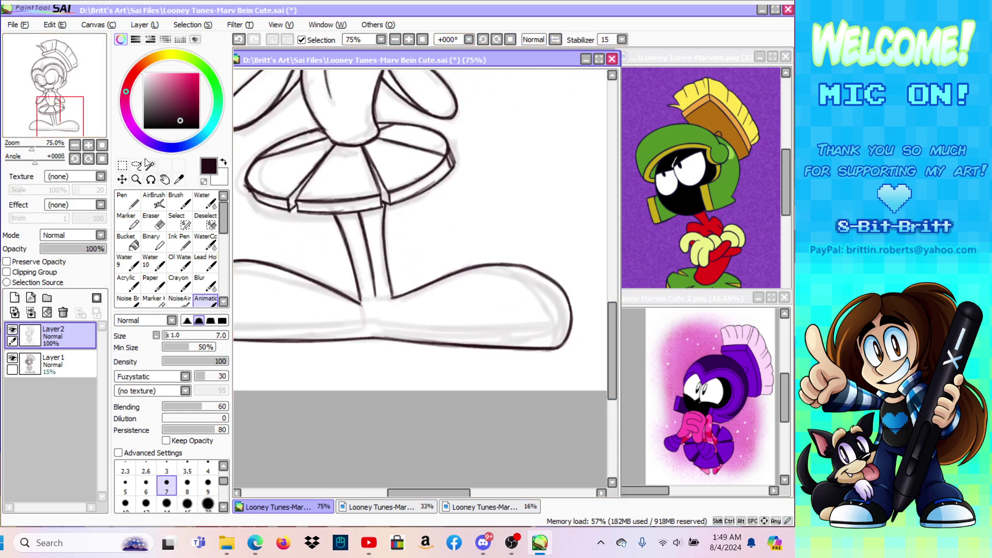
Step: Zoom out to 50% to check the inked figure and save the drawing
left_click(135, 179)
left_click(486, 327)
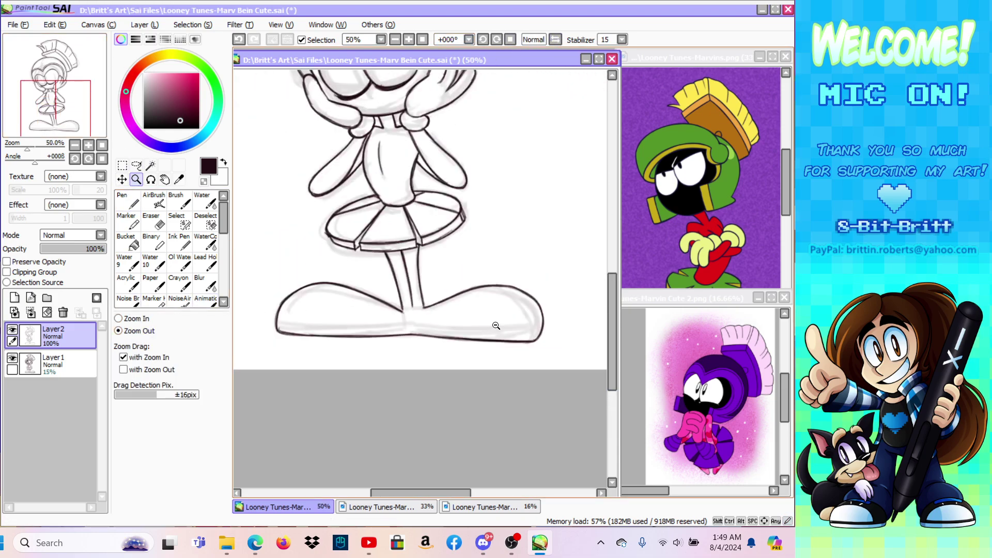
left_click_drag(613, 360, 611, 338)
left_click_drag(424, 493, 417, 491)
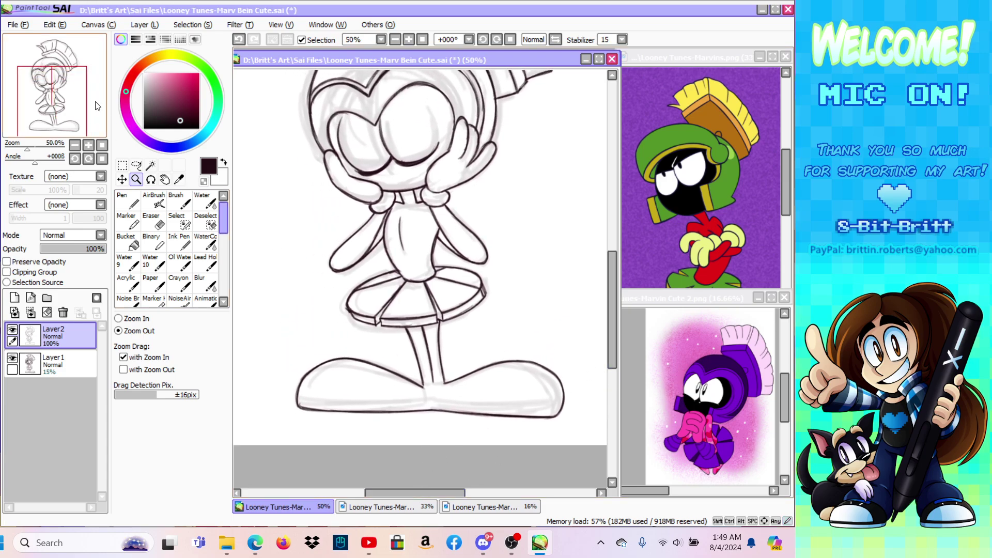
left_click(22, 26)
left_click(31, 102)
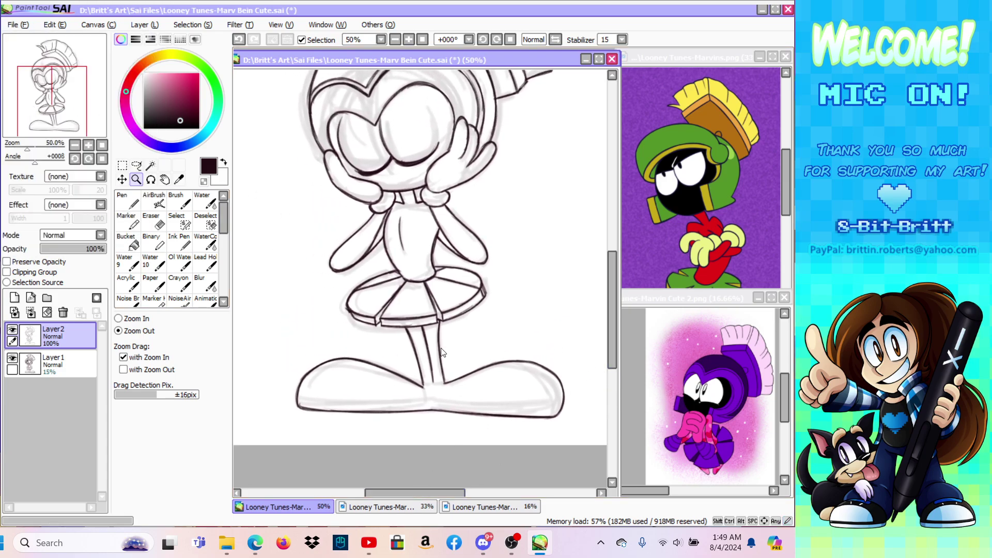
Step: Switch to OBS and toggle the visibility of the BRB source in the Art Stream scene
left_click(511, 542)
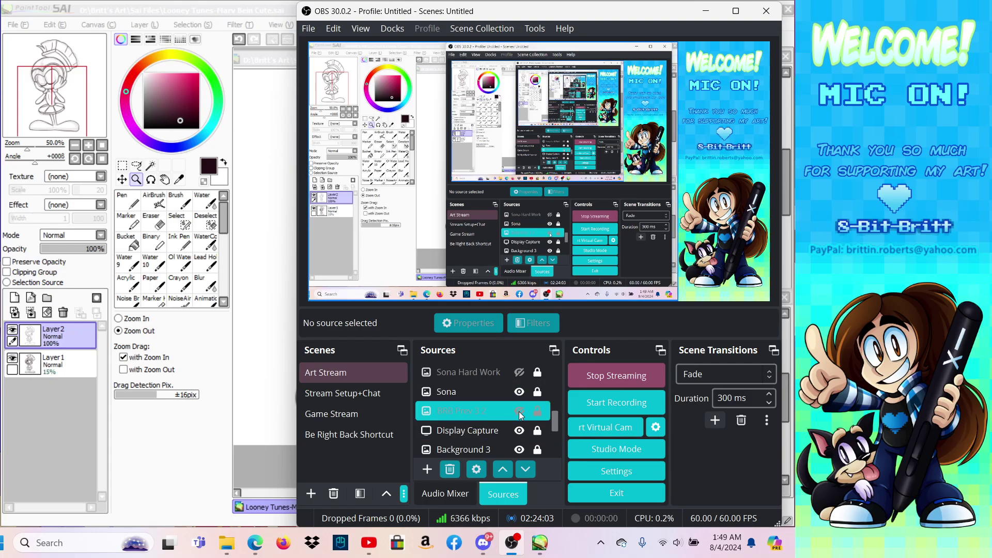
left_click(518, 412)
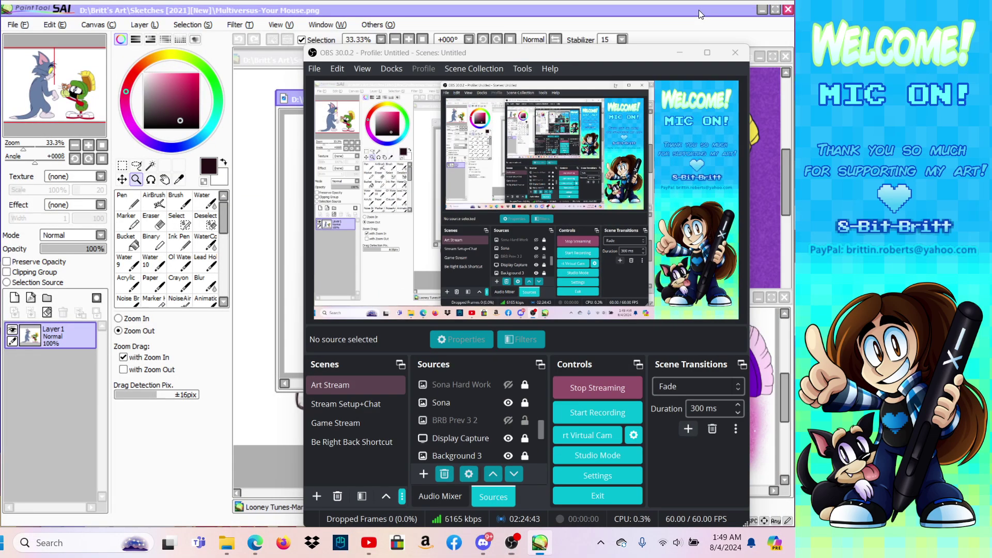
Step: Return to PaintTool SAI, move the Multiversus-Your Mouse.png window over the existing references, frame it on Marvin, and reactivate the main drawing
left_click(699, 11)
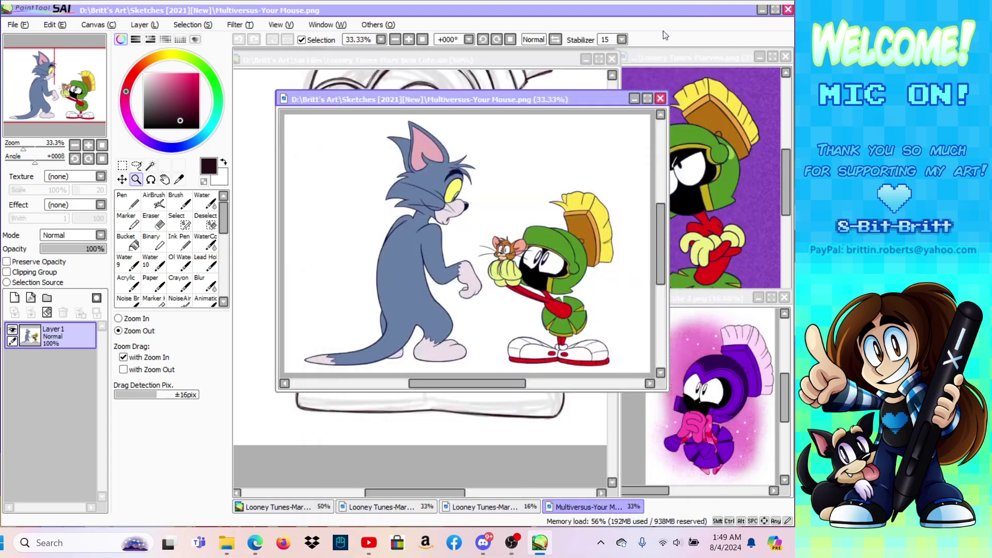
left_click_drag(479, 96, 658, 52)
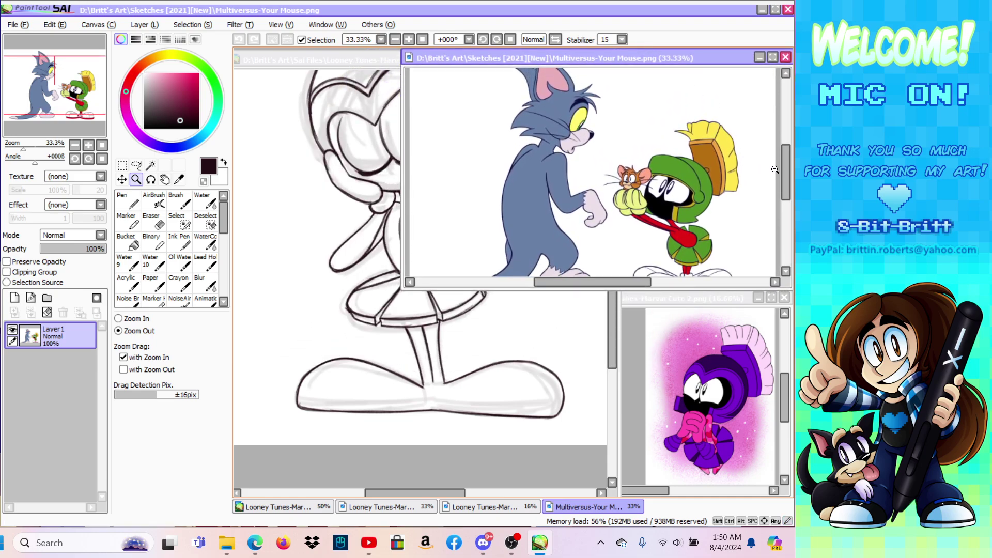
left_click_drag(785, 174, 782, 197)
left_click_drag(622, 281, 611, 281)
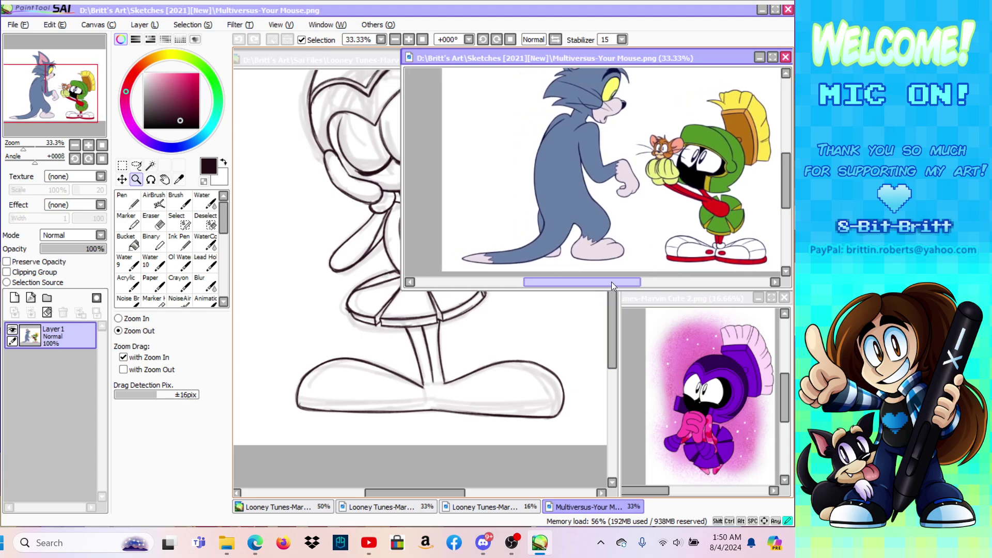
left_click(312, 62)
Step: Rotate the canvas to -22° and try to ink the left shoe's sole seam from the toe toward the ankle
left_click_drag(612, 281, 612, 294)
left_click(130, 319)
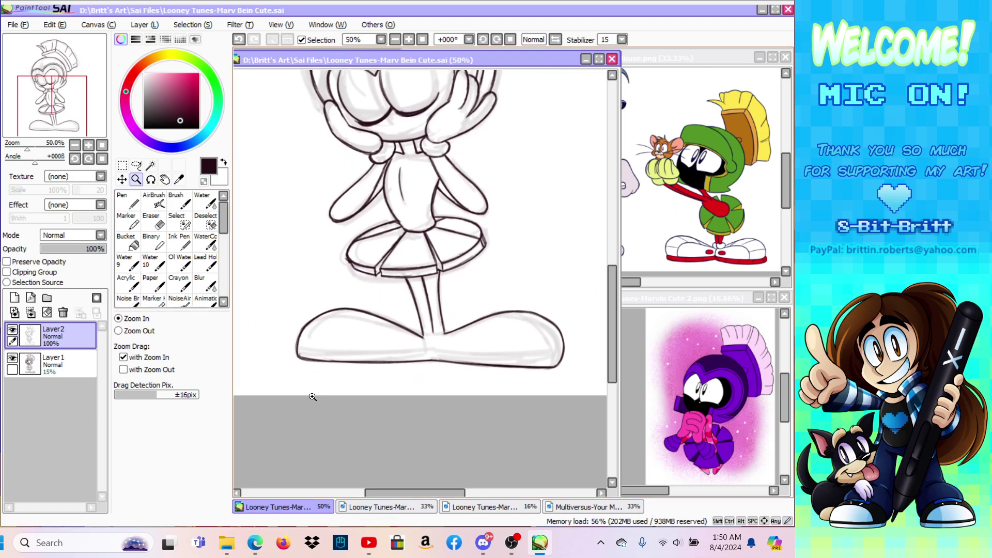
left_click(269, 318)
left_click(151, 179)
left_click_drag(362, 216, 367, 260)
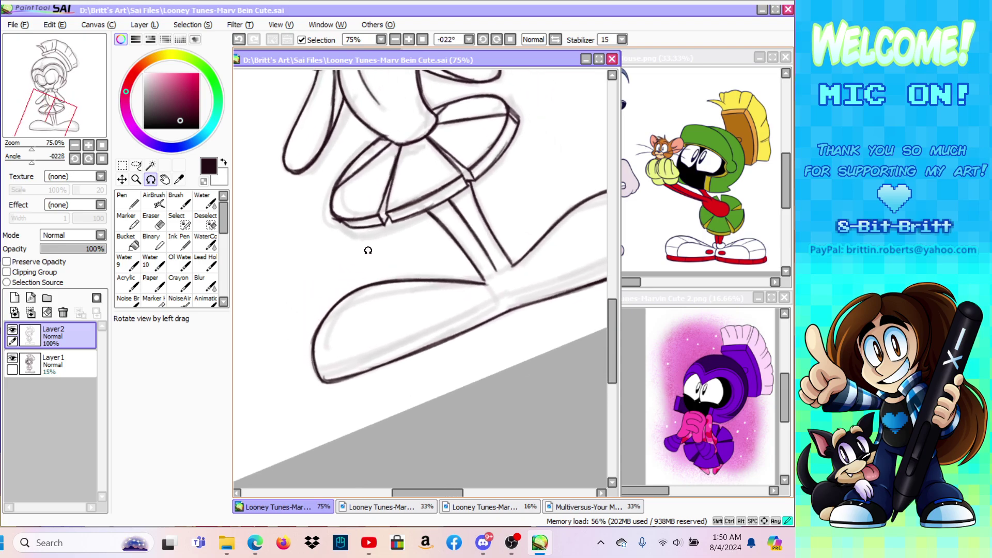
left_click(207, 300)
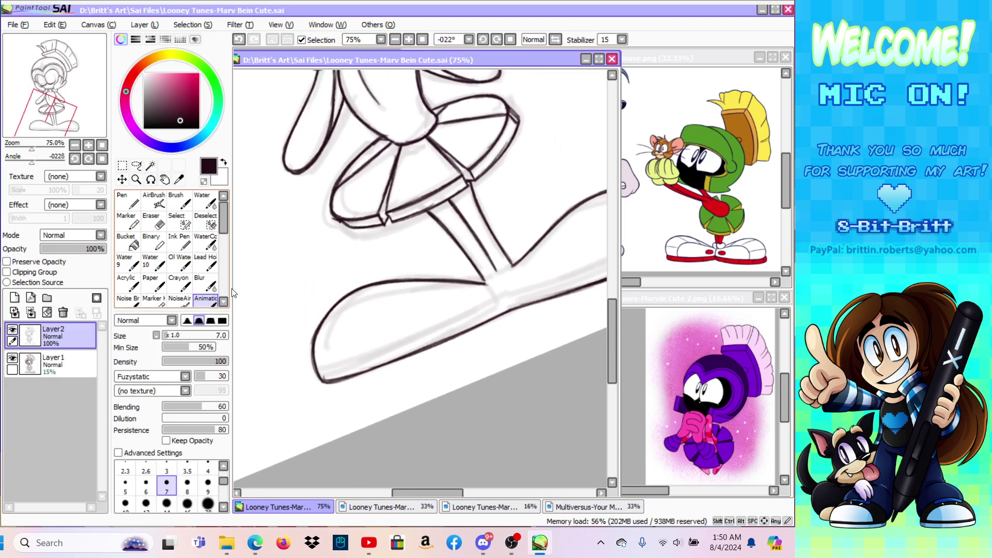
left_click_drag(322, 380, 336, 368)
left_click_drag(320, 378, 440, 327)
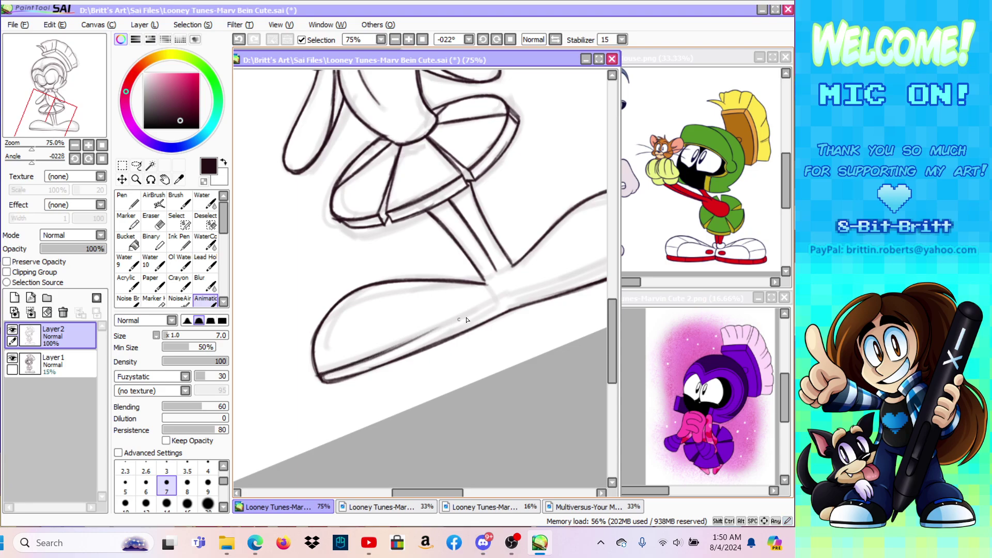
left_click(238, 40)
left_click(238, 40)
left_click(238, 40)
left_click(238, 40)
left_click(238, 40)
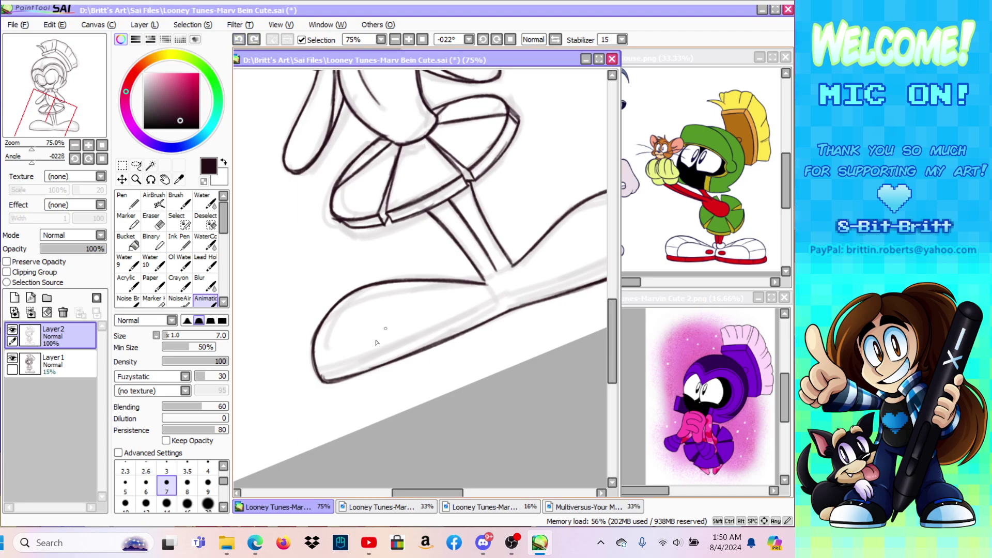
Step: Retry the left shoe's sole seam with overlapping strokes starting at the toe
left_click_drag(319, 376, 349, 365)
left_click_drag(319, 373, 366, 359)
left_click_drag(320, 373, 412, 338)
Step: Rotate the canvas to 85° and replace the left shoe's sole seam with strokes from where the shoes meet to the toe
left_click(150, 181)
mouse_move(294, 250)
left_mouse_down()
mouse_move(458, 155)
mouse_move(481, 165)
left_mouse_up()
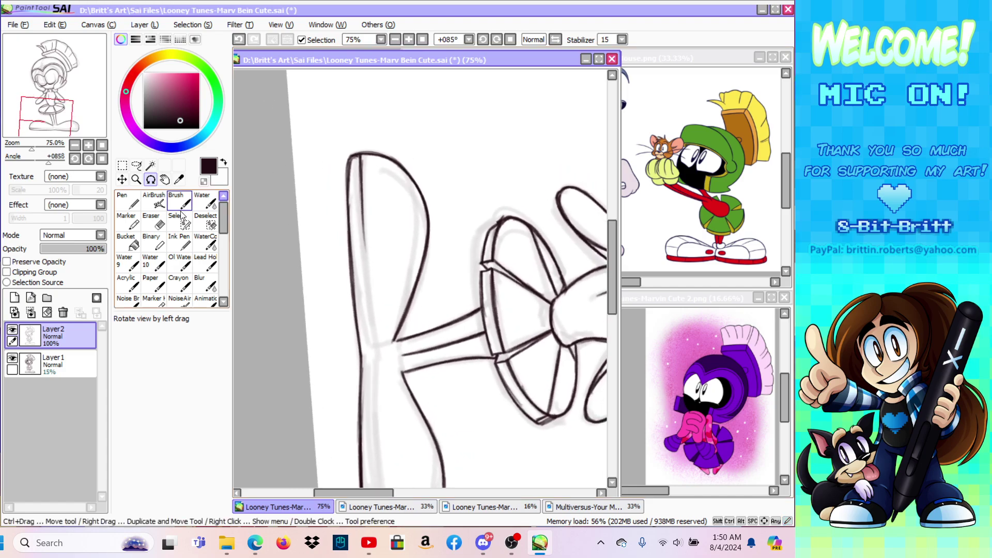
left_click(210, 298)
left_click(238, 39)
left_click(238, 39)
left_click(238, 39)
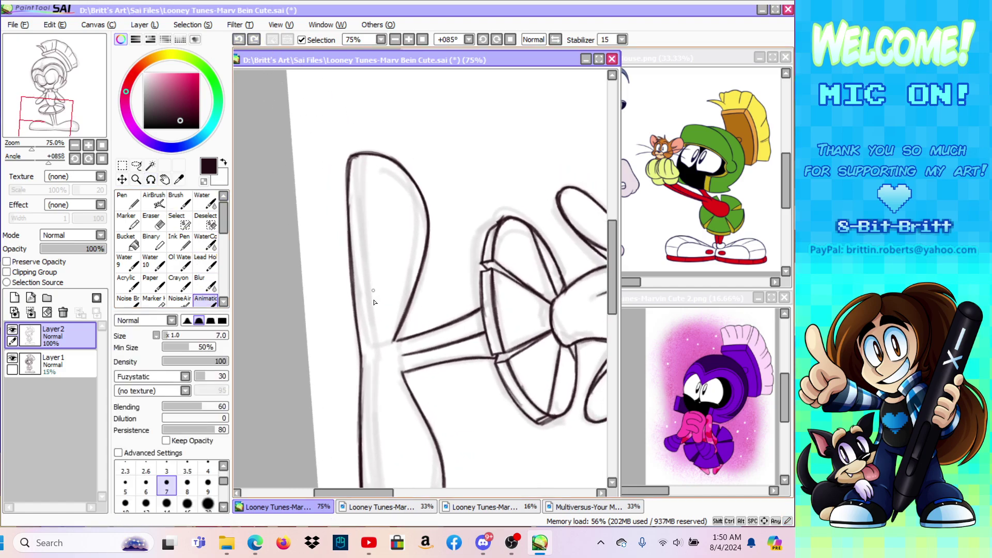
left_click_drag(373, 342, 365, 233)
left_click_drag(371, 315, 364, 207)
left_click_drag(366, 280, 363, 185)
left_click_drag(365, 256, 362, 173)
left_click_drag(363, 238, 362, 161)
mouse_move(363, 206)
left_mouse_down()
mouse_move(364, 155)
mouse_move(353, 154)
left_mouse_up()
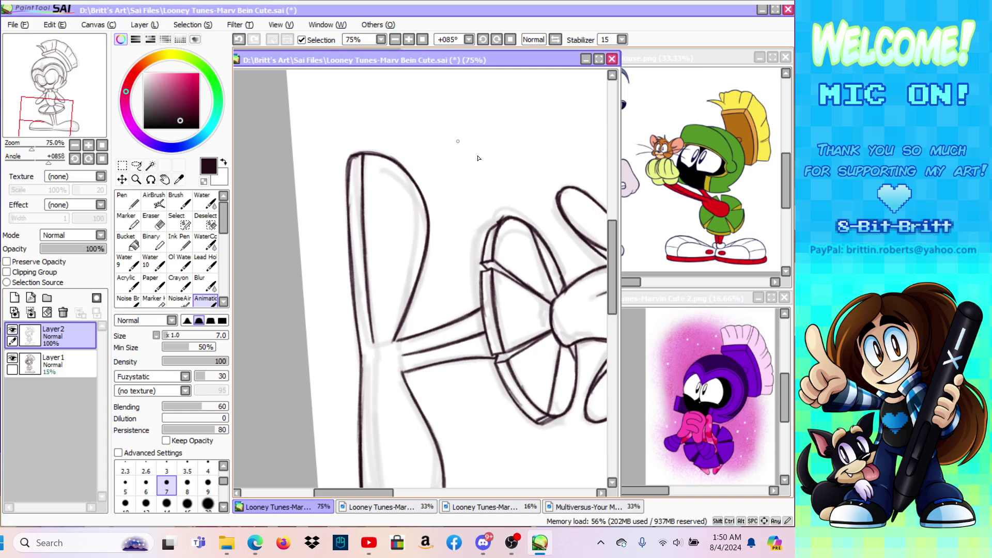
Step: Reset the canvas rotation and ink the short vertical line where the two shoes meet
left_click(500, 42)
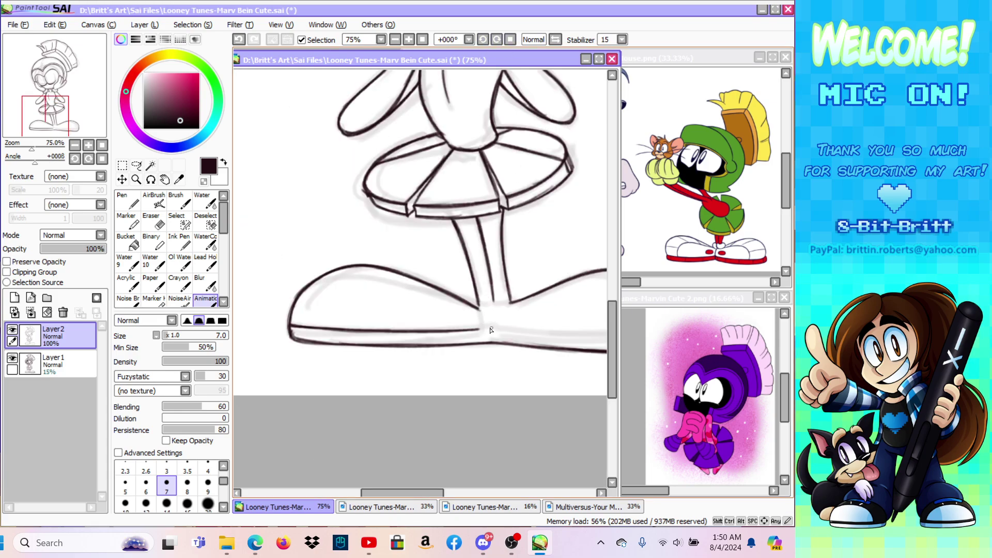
mouse_move(493, 344)
left_mouse_down()
mouse_move(493, 310)
mouse_move(494, 340)
left_mouse_up()
left_click_drag(421, 493, 450, 494)
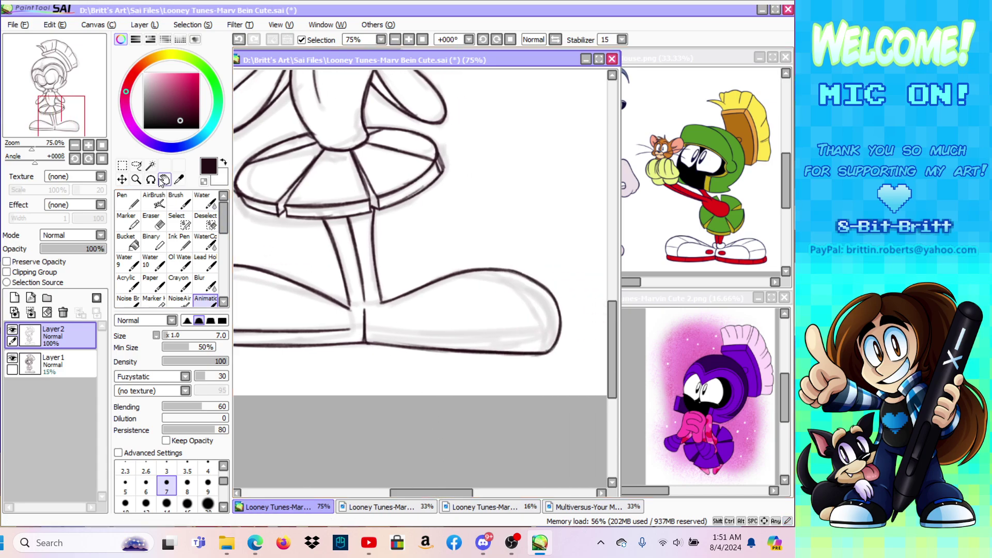
Step: Rotate the canvas to 152° and try a first stroke of the right shoe's sole seam at its toe
key("alt+space")
mouse_move(265, 223)
left_mouse_down()
mouse_move(519, 187)
mouse_move(553, 261)
left_mouse_up()
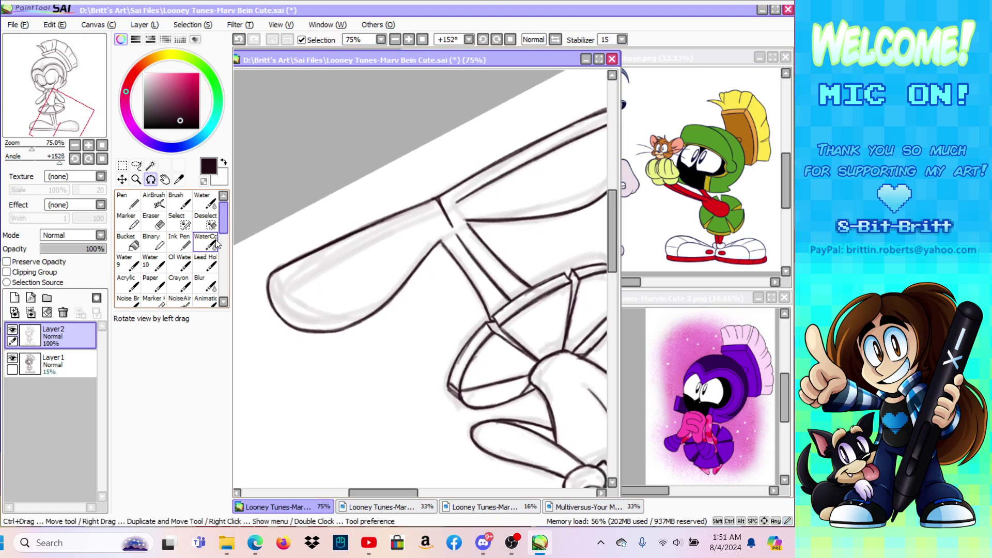
left_click(206, 303)
mouse_move(279, 285)
left_mouse_down()
mouse_move(270, 292)
mouse_move(304, 268)
left_mouse_up()
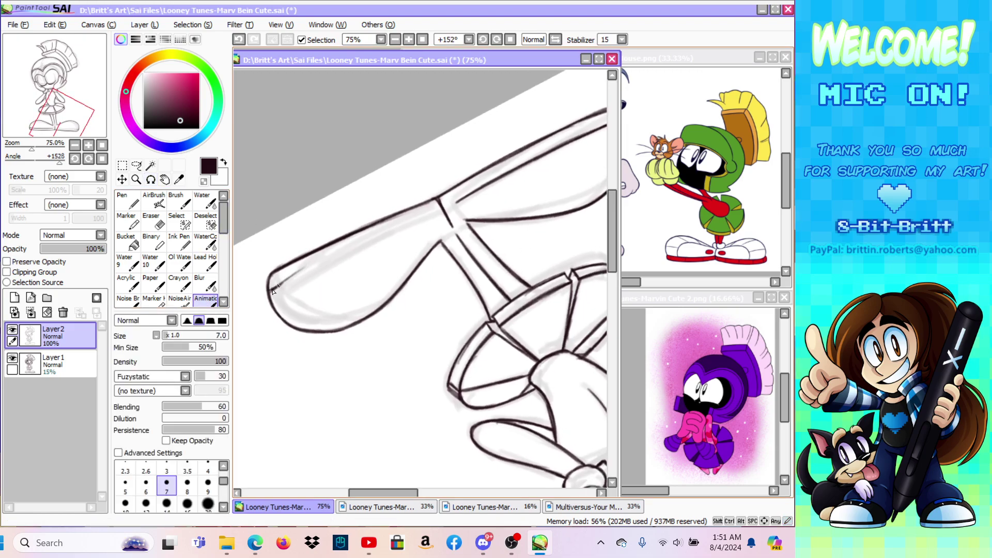
left_click(238, 39)
Step: Try to ink the right shoe's full sole seam from the toe to the dividing line, and undo the strokes
mouse_move(270, 292)
left_mouse_down()
mouse_move(290, 278)
mouse_move(273, 288)
mouse_move(382, 233)
left_mouse_up()
left_click_drag(290, 280, 404, 221)
left_click_drag(322, 259, 424, 214)
left_click_drag(350, 247, 430, 212)
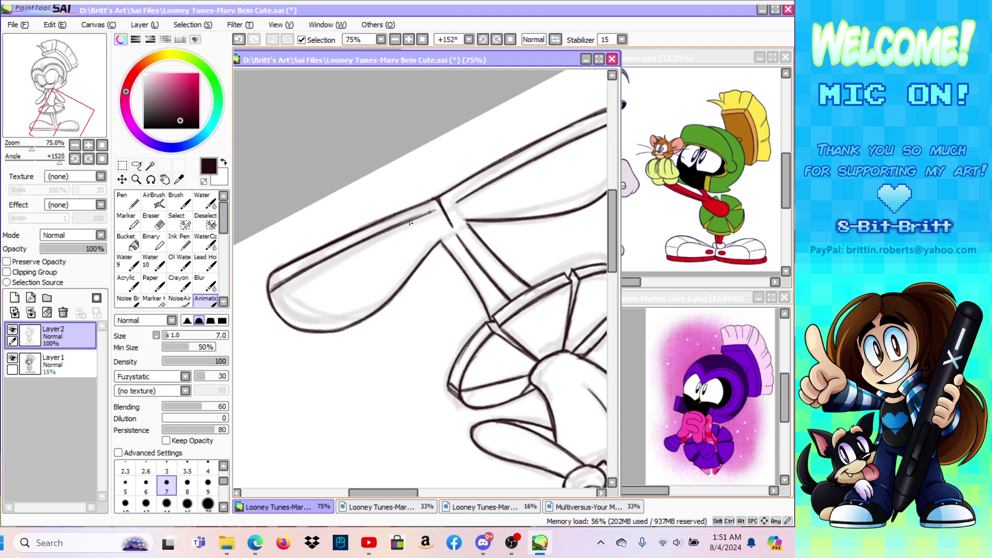
left_click(238, 40)
left_click(238, 40)
left_click(238, 39)
left_click(238, 39)
left_click(238, 40)
left_click(238, 41)
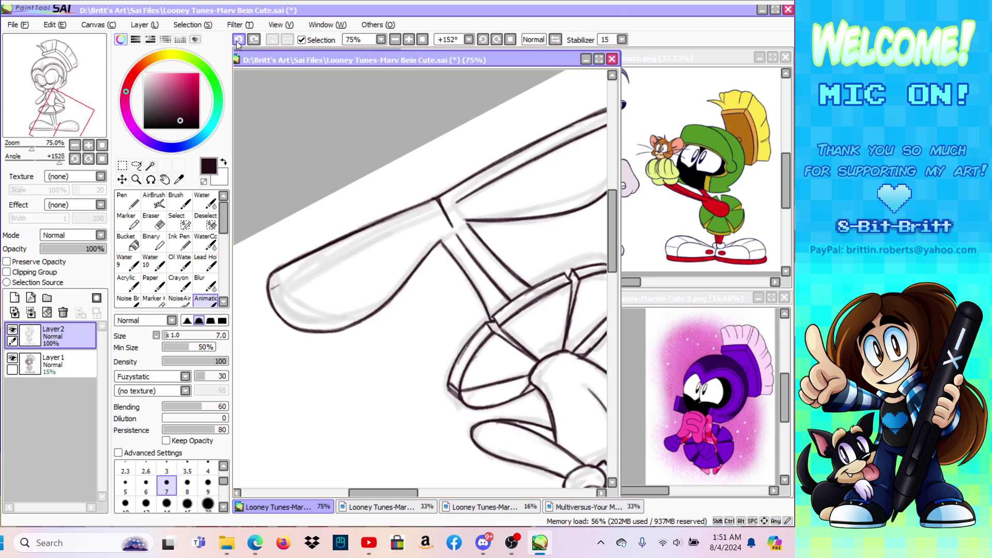
Step: Ink the right shoe's sole seam from toe to dividing line, reset the rotation, and join the left seam to that line
left_click_drag(269, 297, 381, 236)
left_click_drag(290, 284, 403, 224)
left_click_drag(323, 262, 440, 206)
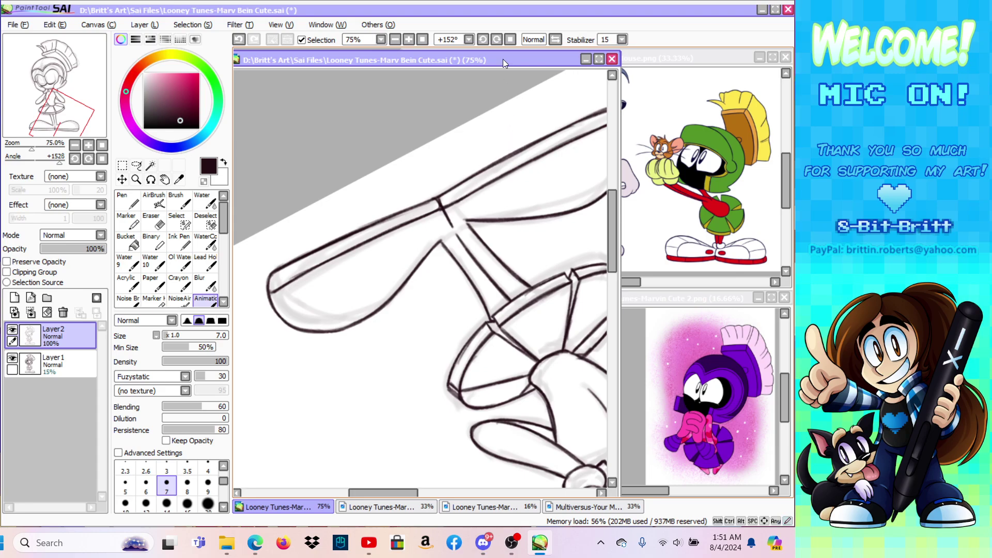
left_click(509, 40)
left_click_drag(344, 330, 369, 326)
Step: Ink the right shoe's curved toe cap line, working partly in mirrored view, and add a small oval near the ankle
mouse_move(458, 493)
left_mouse_down()
mouse_move(443, 498)
mouse_move(453, 501)
left_mouse_up()
left_click(553, 40)
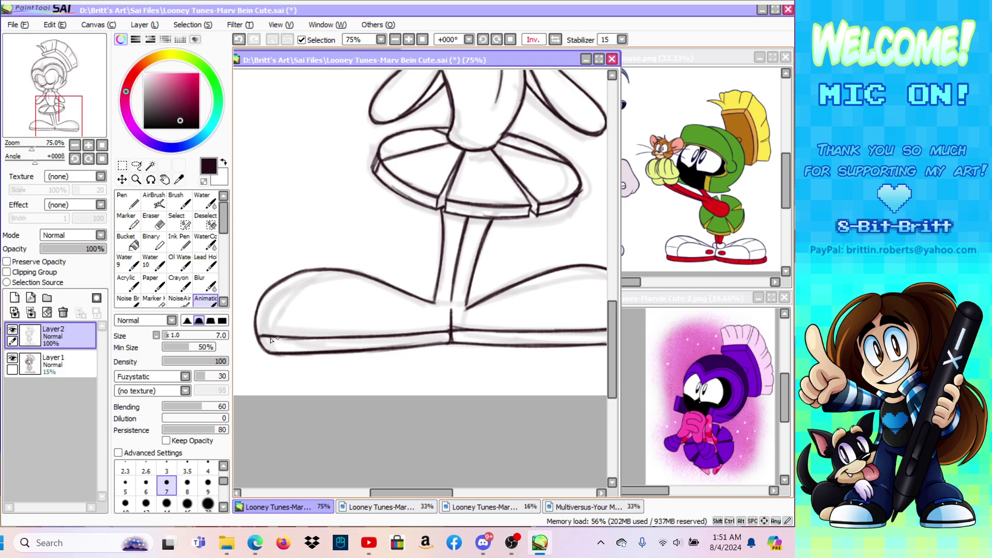
mouse_move(299, 336)
left_mouse_down()
mouse_move(317, 299)
mouse_move(358, 289)
left_mouse_up()
left_click(553, 41)
mouse_move(400, 311)
left_mouse_down()
mouse_move(493, 288)
mouse_move(453, 296)
mouse_move(534, 302)
left_mouse_up()
mouse_move(422, 318)
left_mouse_down()
mouse_move(406, 325)
mouse_move(424, 322)
left_mouse_up()
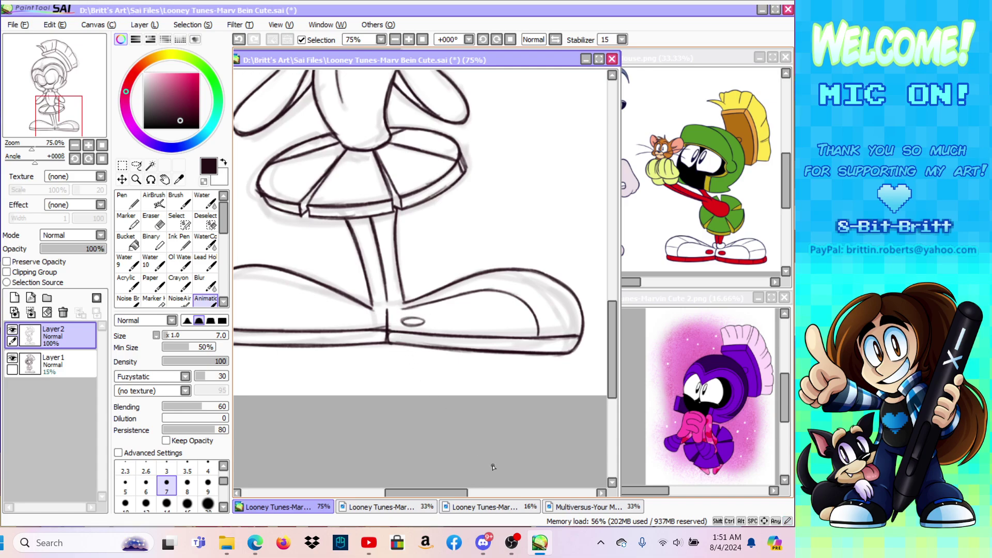
Step: Try to ink the curved toe cap line on the left shoe, and undo the strokes
left_click_drag(458, 492, 447, 497)
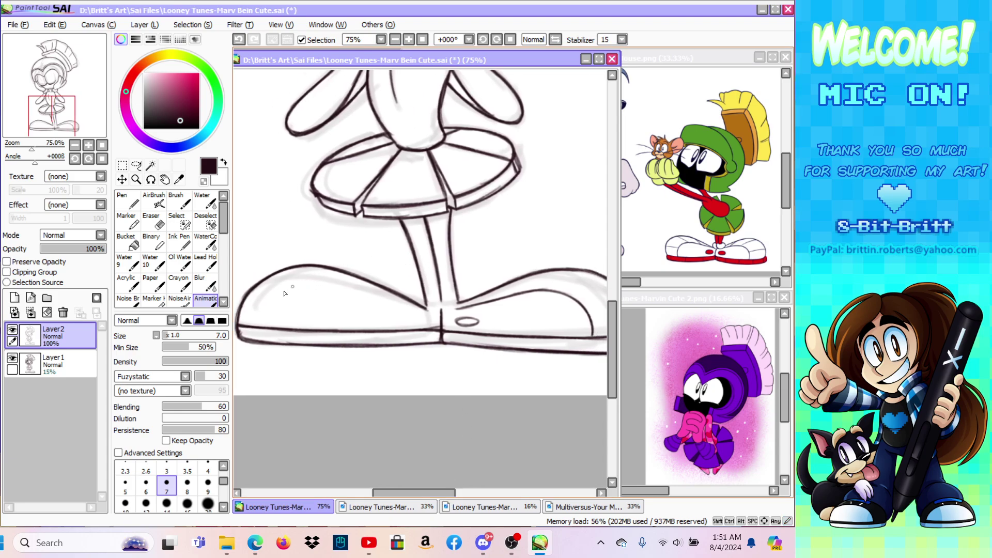
mouse_move(271, 328)
left_mouse_down()
mouse_move(278, 305)
mouse_move(305, 288)
left_mouse_up()
key("ctrl+z")
key("ctrl+z")
Step: Mirror the view and ink the left shoe's curved toe cap line and a small oval near its ankle
left_click(555, 40)
mouse_move(410, 316)
left_mouse_down()
mouse_move(511, 285)
mouse_move(556, 294)
left_mouse_up()
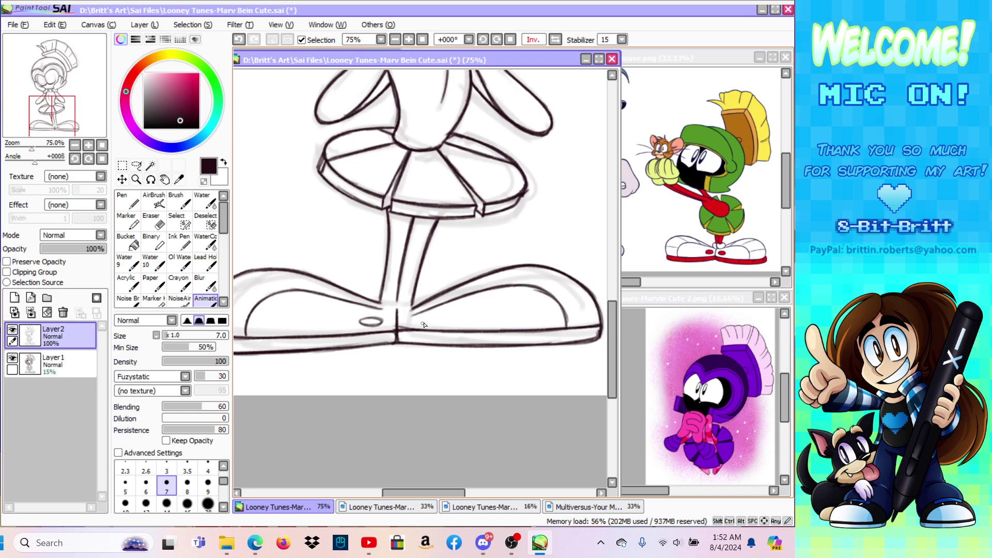
left_click_drag(435, 316, 426, 323)
left_click_drag(421, 321, 437, 322)
Step: Ink four short dividing lines across the band between the left shoe's toe cap line and its outer edge
left_click_drag(564, 310, 594, 302)
left_click_drag(532, 287, 565, 270)
left_click_drag(483, 289, 502, 272)
left_click_drag(444, 301, 459, 288)
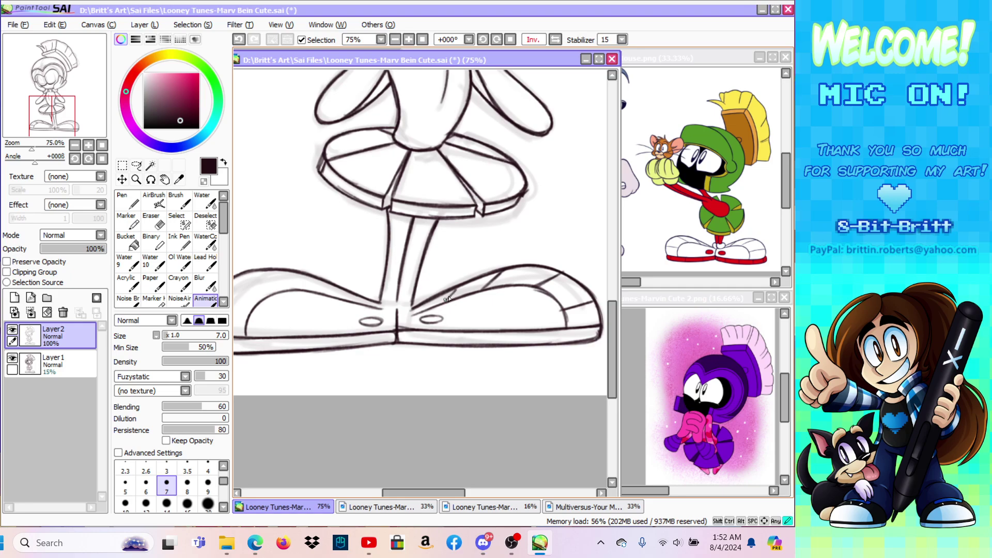
Step: Restore the unmirrored view, ink matching dividing lines across the right shoe's outer band, and erase the overshoot at its outline
left_click_drag(437, 493, 418, 493)
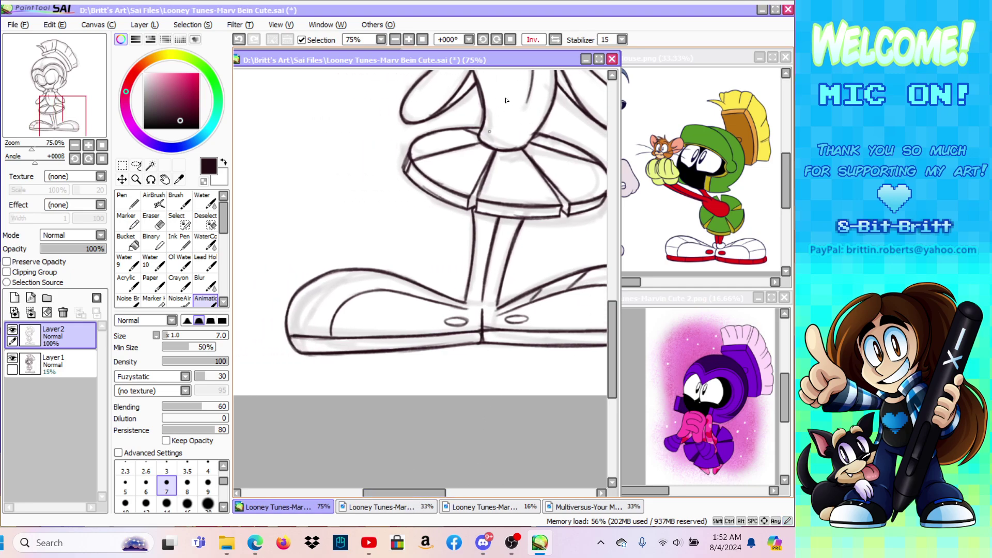
left_click(555, 40)
left_click_drag(505, 317, 542, 309)
left_click_drag(529, 310, 548, 308)
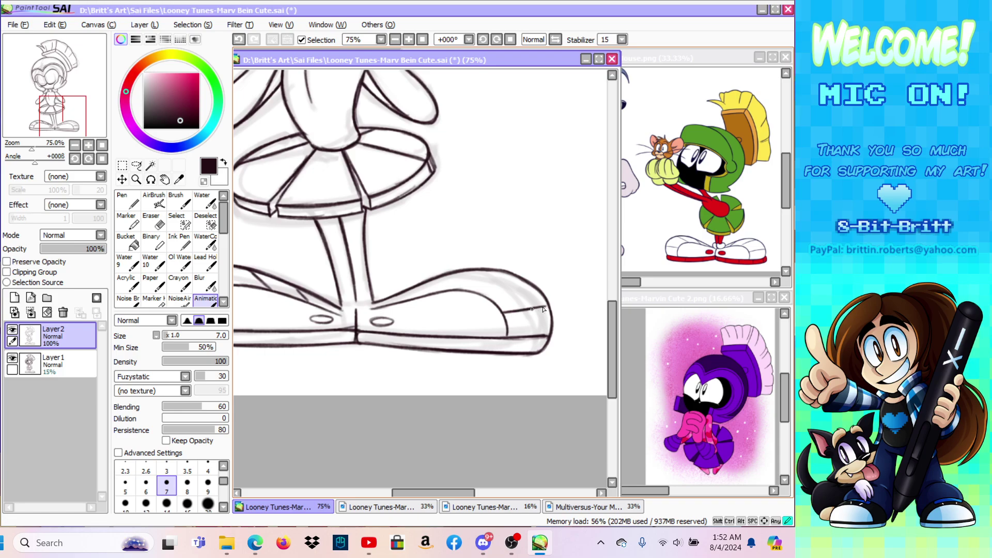
mouse_move(502, 285)
left_mouse_down()
mouse_move(478, 291)
mouse_move(455, 274)
left_mouse_up()
left_click_drag(400, 302, 408, 292)
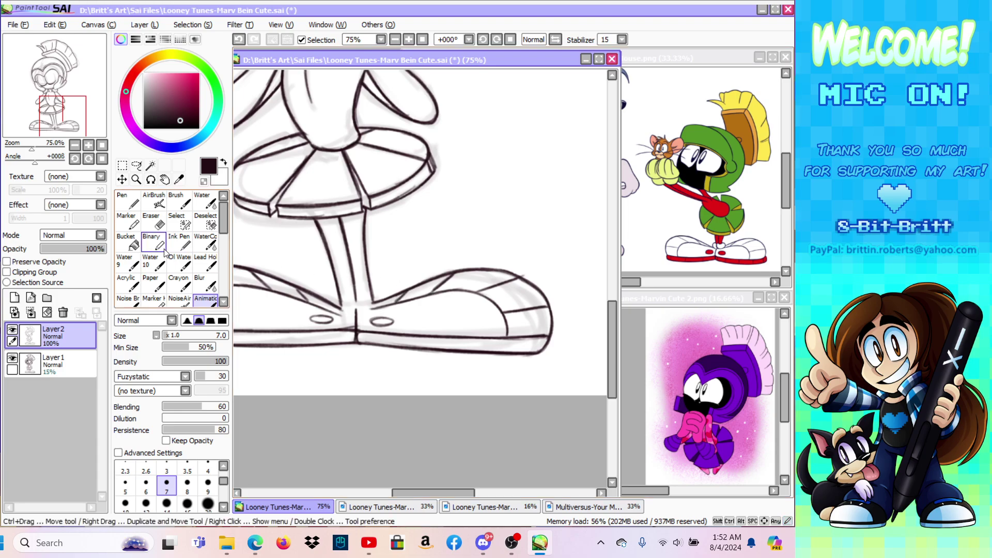
key("e")
left_click_drag(526, 272, 525, 272)
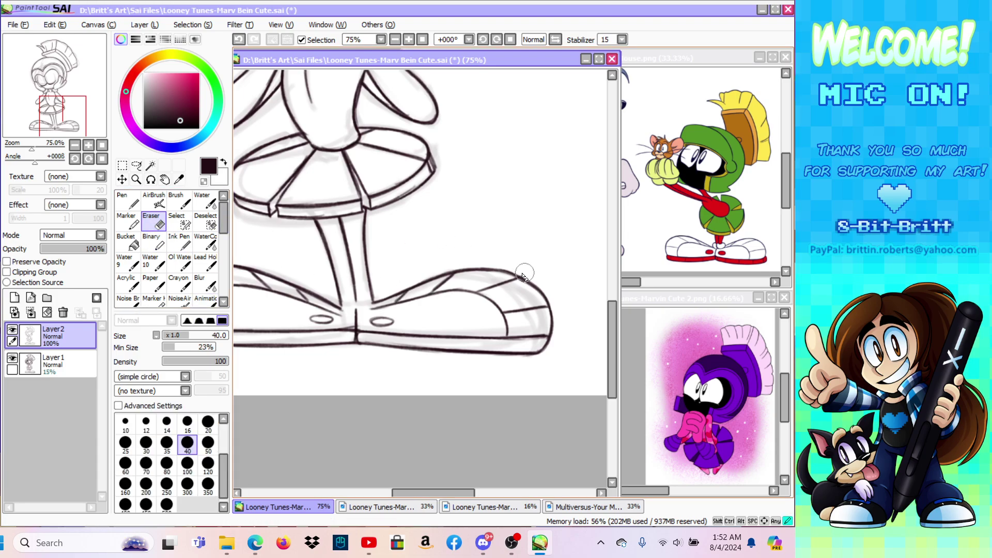
Step: Ink small rounded cuffs at the bottom of both legs and erase the overlapping line ends
left_click(205, 298)
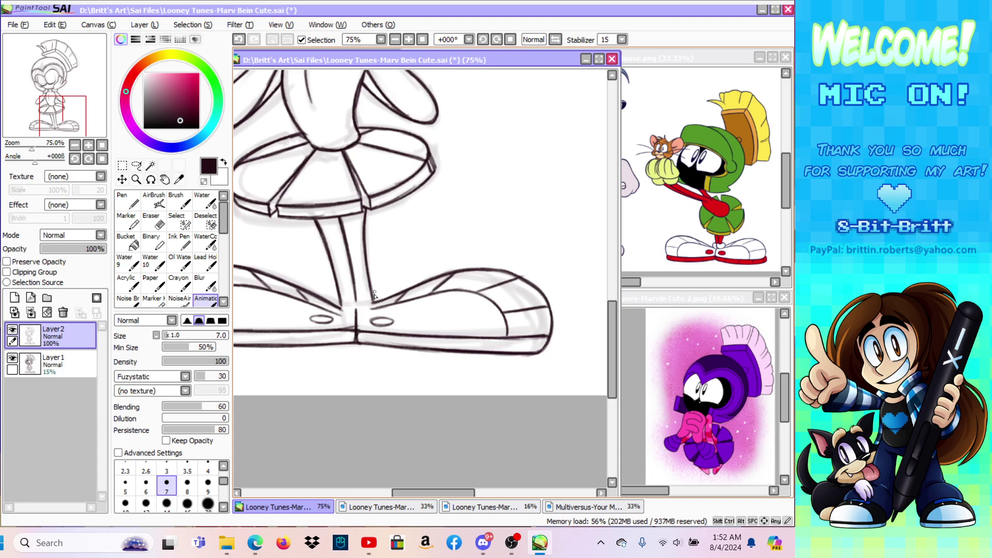
mouse_move(367, 312)
left_mouse_down()
mouse_move(376, 303)
mouse_move(361, 304)
left_mouse_up()
key("e")
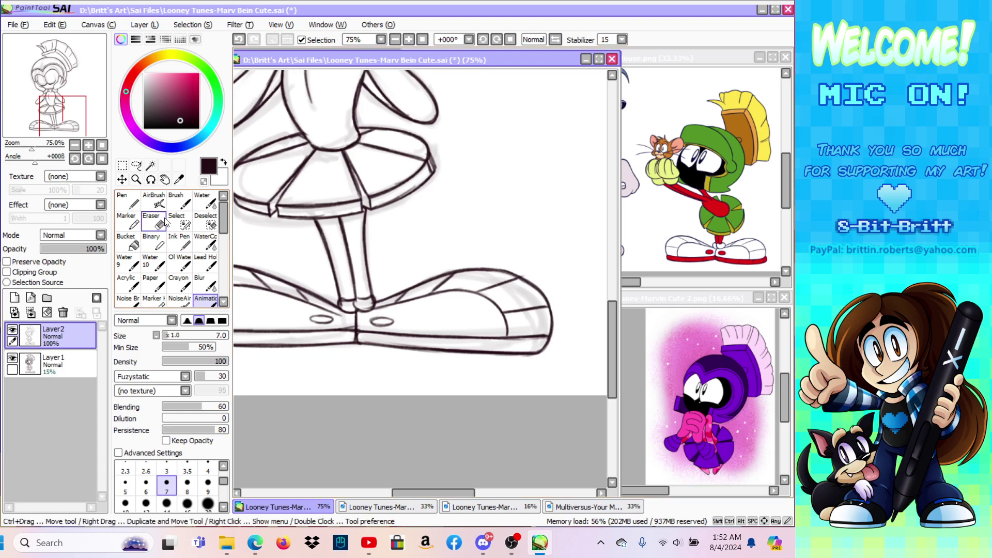
left_click_drag(342, 305, 363, 305)
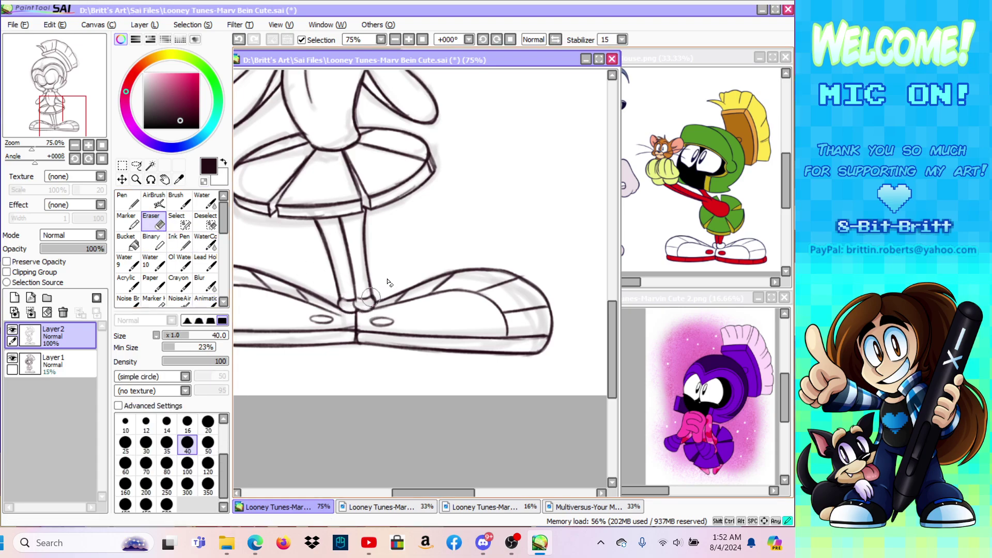
Step: View the whole figure and hide the rough sketch on Layer1
left_click(135, 179)
left_click(136, 331)
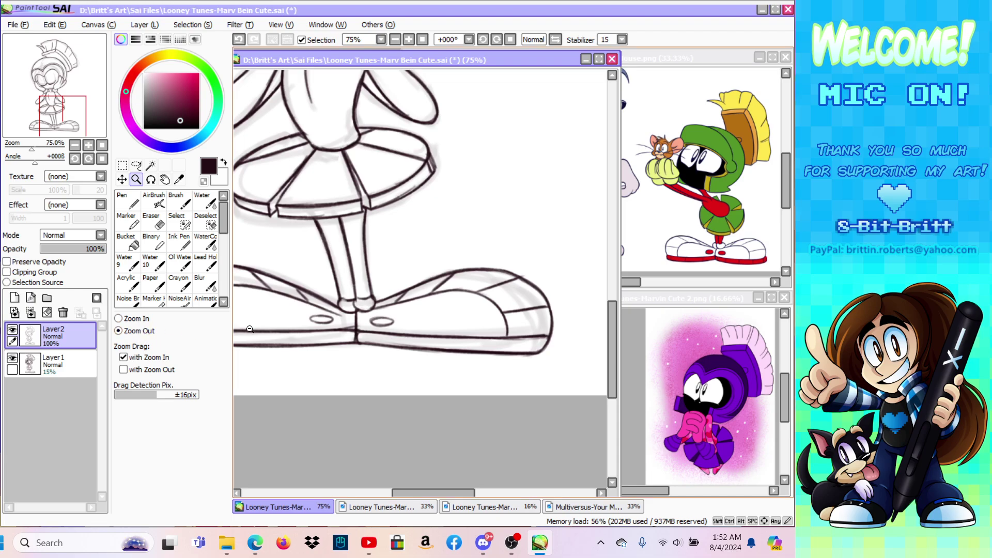
left_click(421, 367)
left_click(445, 360)
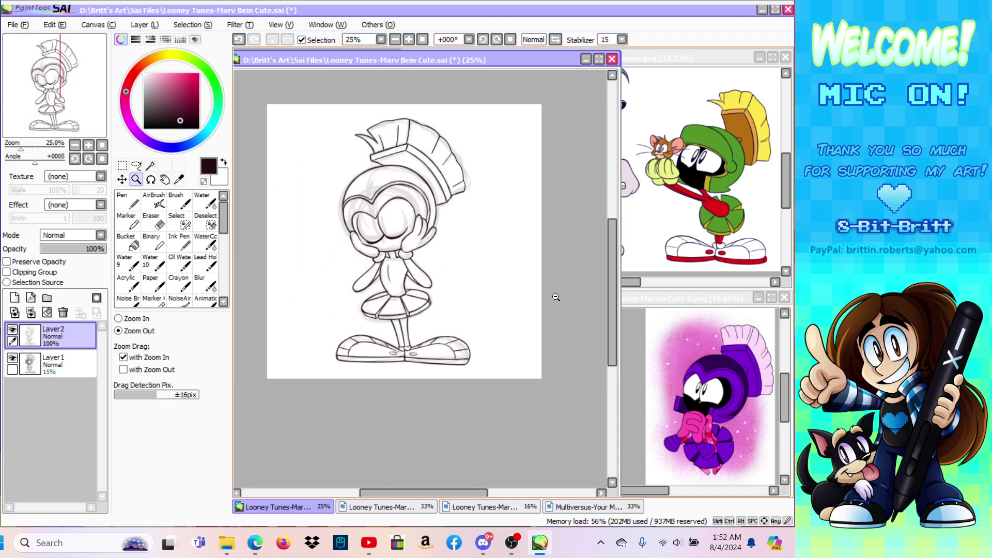
left_click(12, 357)
Step: Ink short dividing lines along the soles of both shoes with the size 7 inking brush
left_click(147, 320)
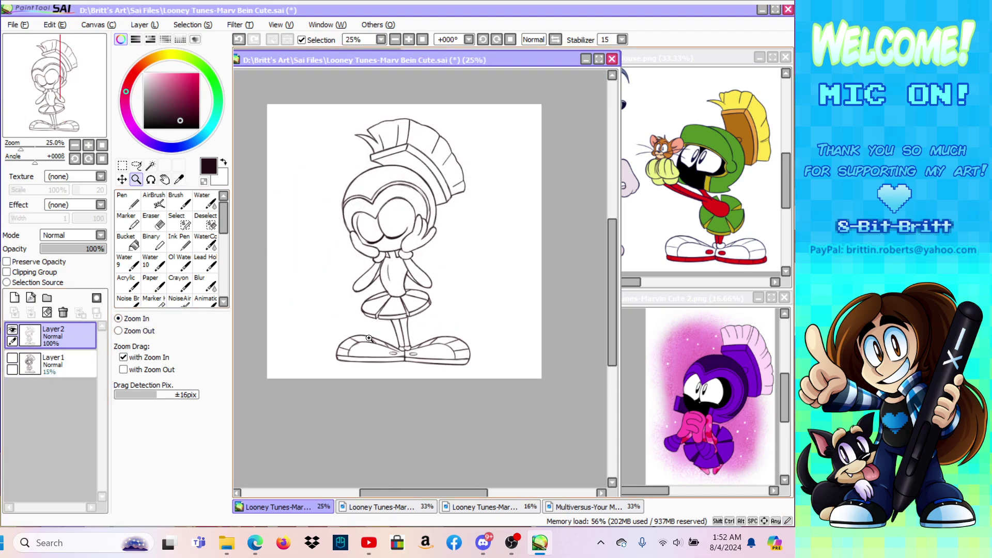
left_click(372, 363)
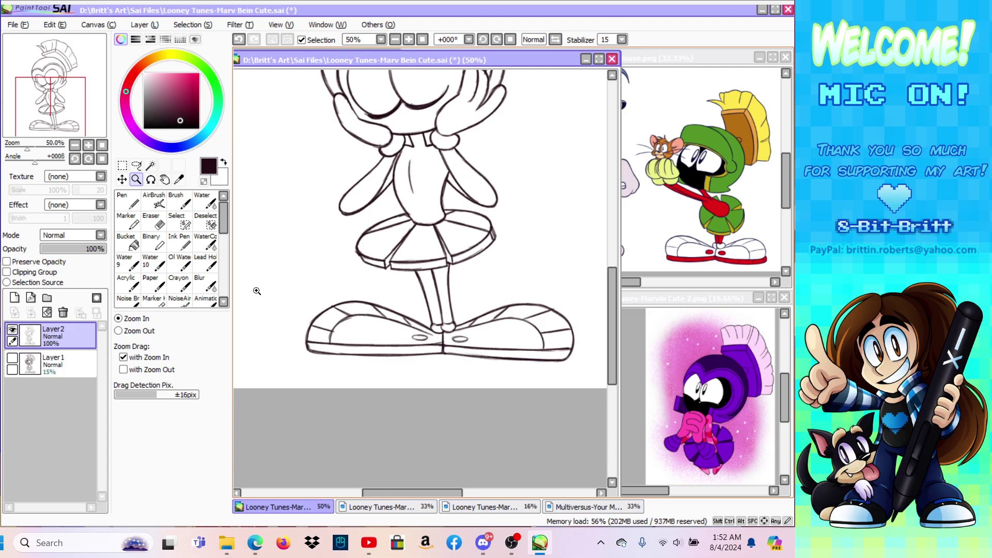
left_click(182, 202)
left_click(214, 303)
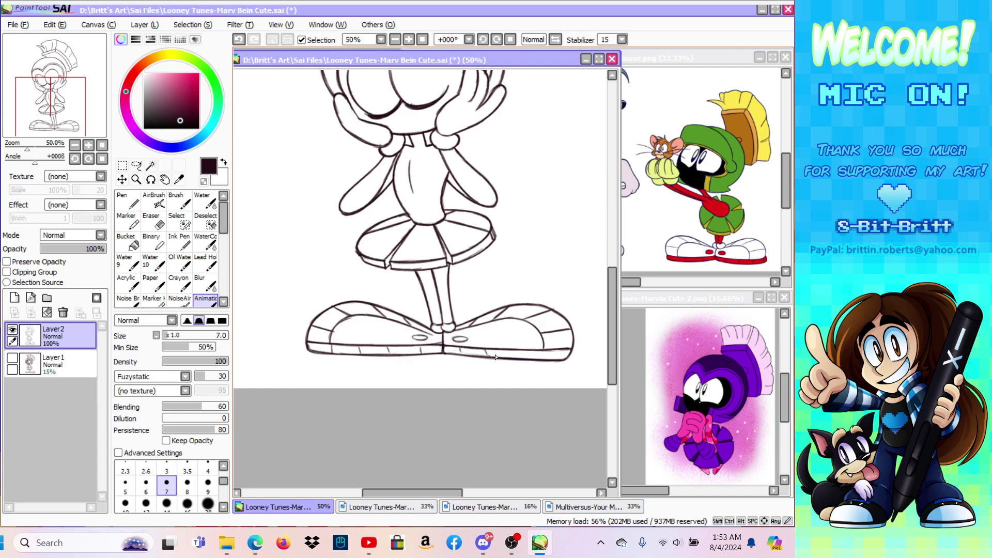
Step: Create a layer set, put Layer2 and Layer1 into it, and collapse it
key("z")
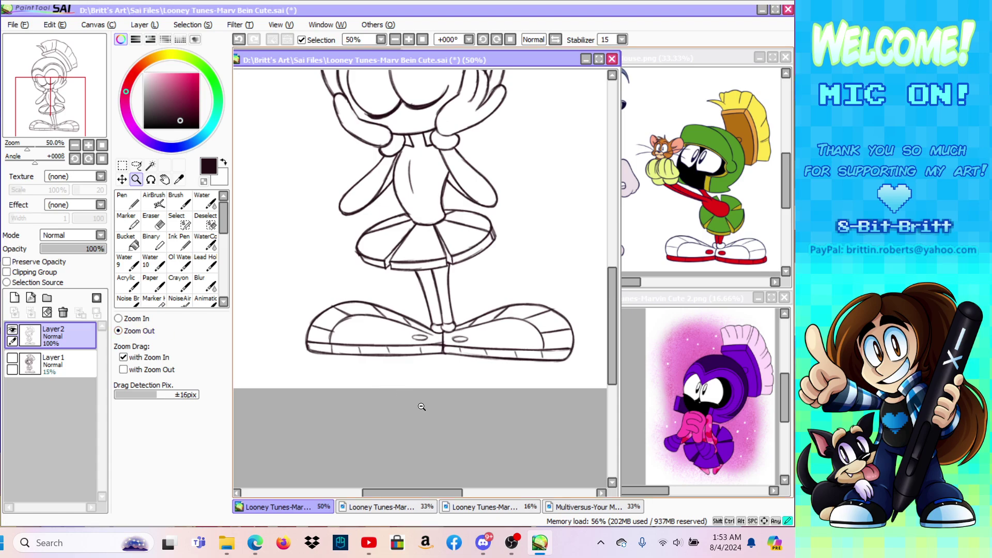
left_click(421, 406)
left_click(46, 298)
left_click_drag(50, 366, 51, 343)
left_click_drag(54, 392, 55, 340)
left_click(31, 336)
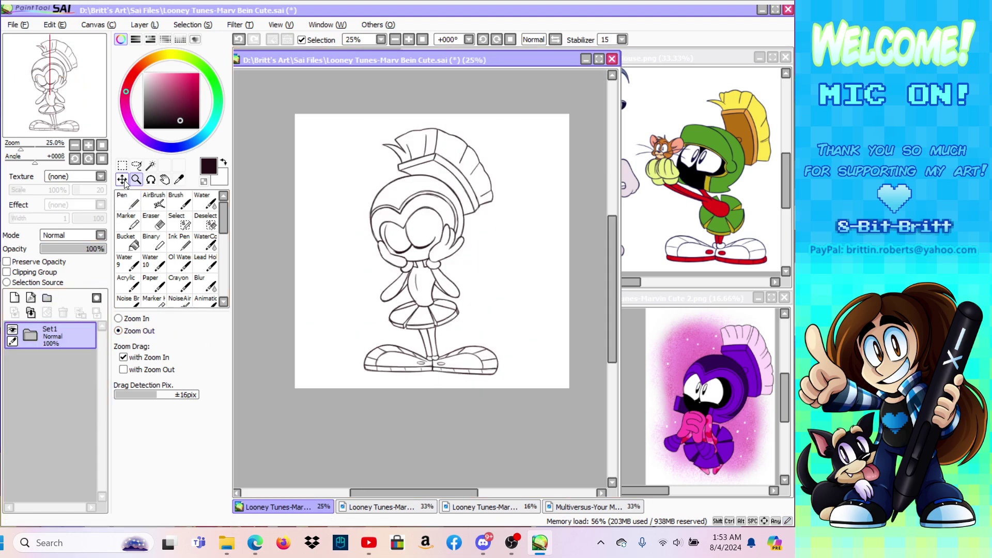
Step: Move the whole layer set slightly to the right on the canvas and save the file
left_click_drag(453, 302, 473, 309)
left_click(18, 24)
left_click(27, 101)
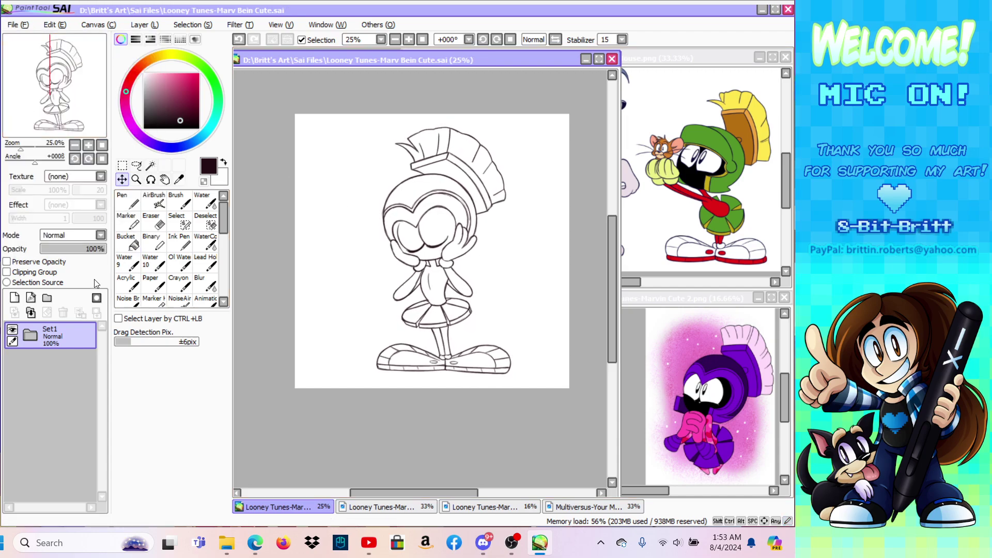
Step: Expand the layer set, make Layer1 visible again, and select it
left_click(30, 335)
left_click(20, 386)
left_click(64, 393)
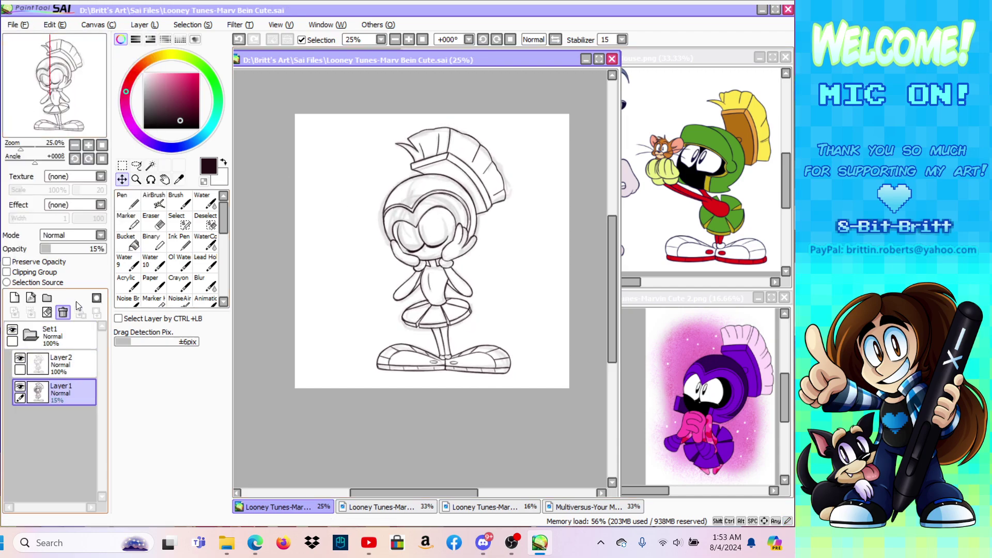
Step: Sketch a large tilted heart and a smaller heart above it beside the helmet on Layer1, using the AirBrush at size 16
left_click(138, 180)
left_click(395, 197)
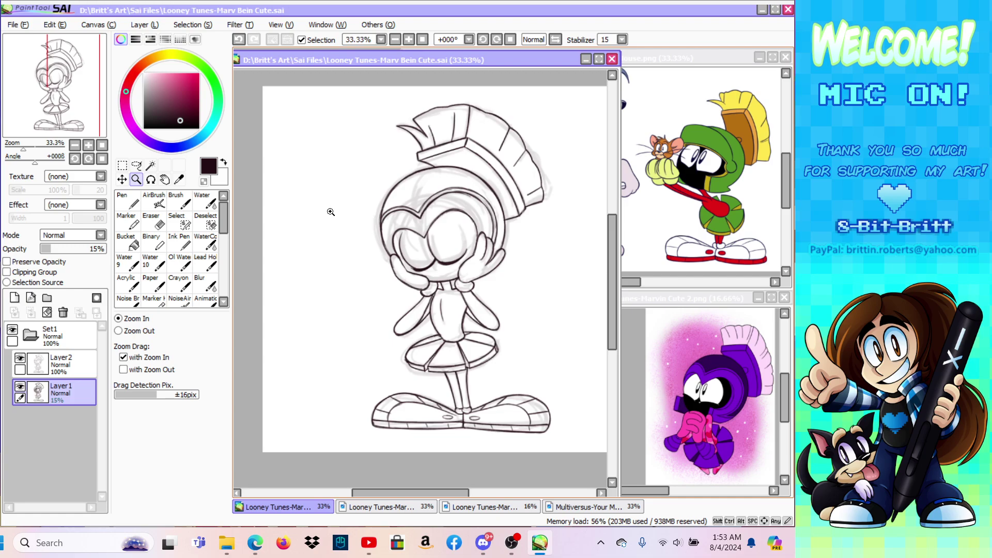
left_click(154, 199)
left_click(84, 364)
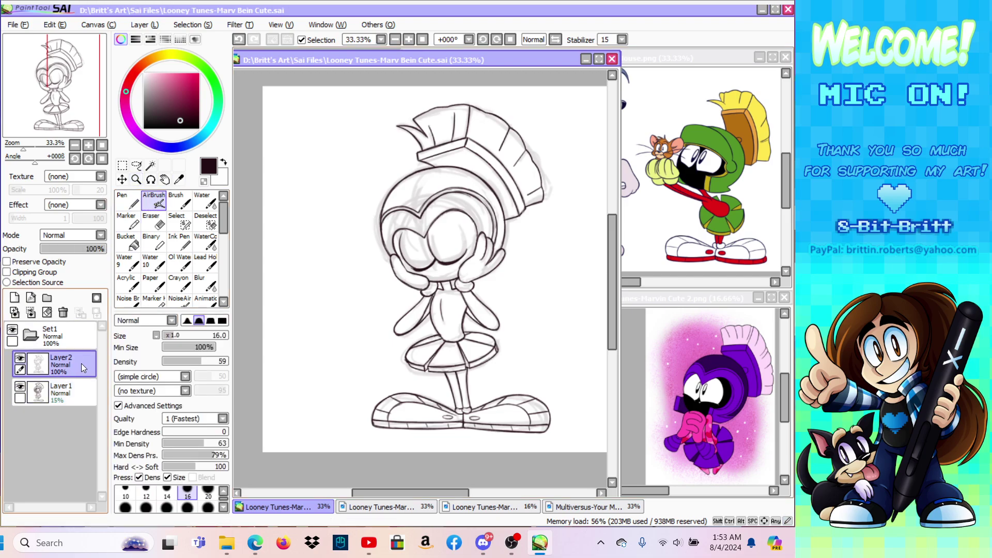
left_click(73, 389)
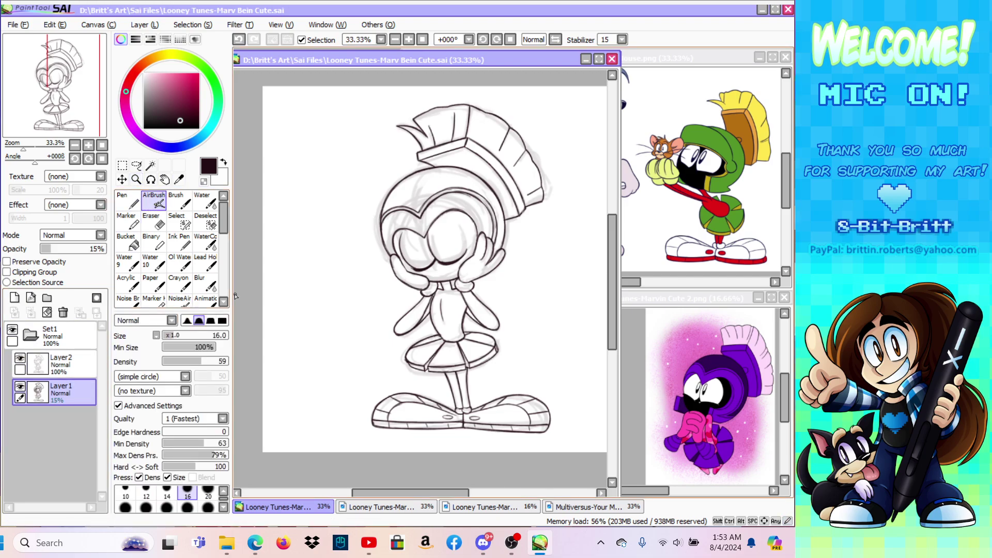
mouse_move(357, 202)
left_mouse_down()
mouse_move(321, 193)
mouse_move(350, 204)
mouse_move(323, 184)
mouse_move(345, 188)
mouse_move(345, 174)
mouse_move(343, 187)
mouse_move(358, 174)
mouse_move(343, 172)
mouse_move(360, 195)
left_mouse_up()
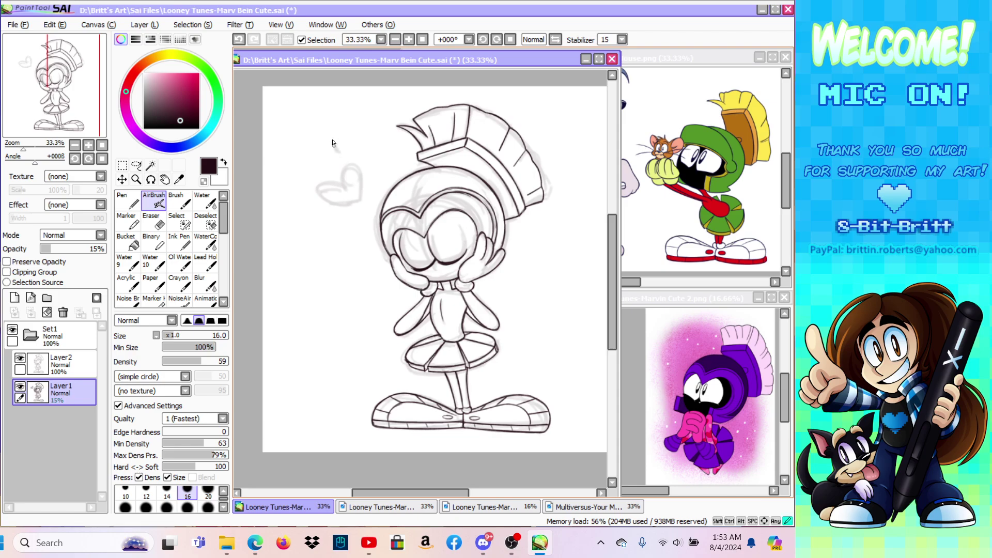
left_click_drag(334, 139, 337, 153)
Step: Select both sketched hearts with the Select brush at size 350, shift them slightly to the right, and deselect
left_click(179, 222)
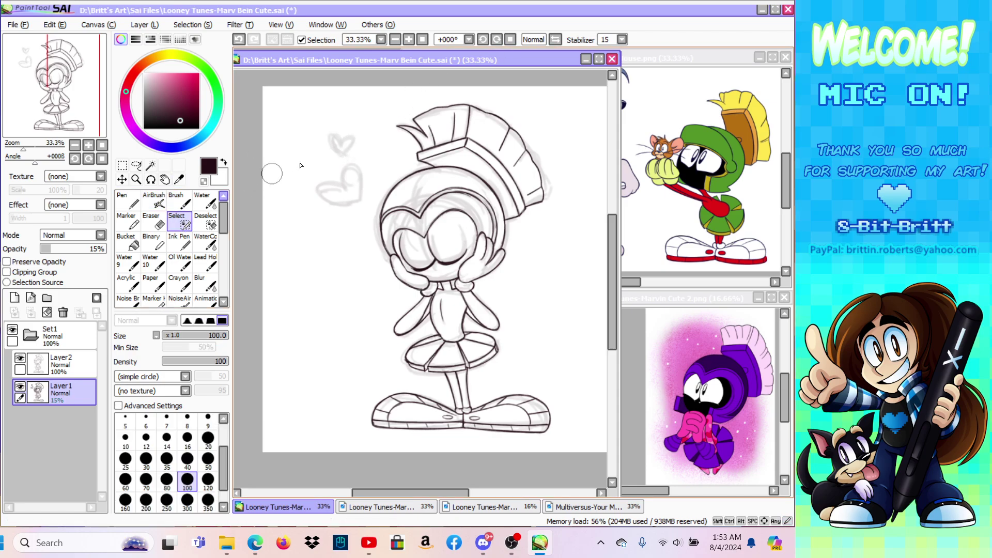
left_click(207, 500)
left_click_drag(330, 194, 333, 144)
left_click(122, 180)
key("ctrl+t")
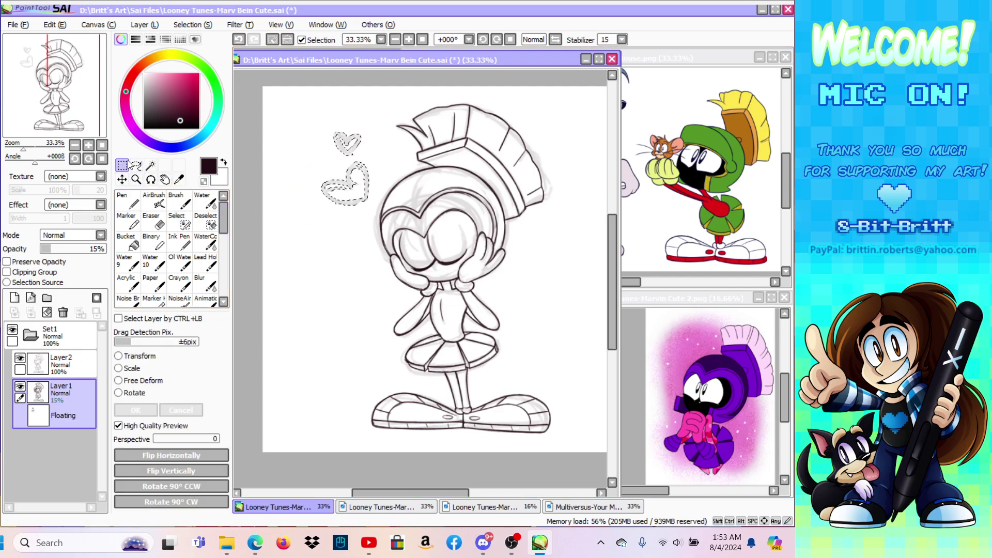
key("ctrl+d")
Step: Ink the large heart's outline on Layer2 with the size 7 inking brush, working partly in mirrored view, and clean up its lines
left_click(67, 365)
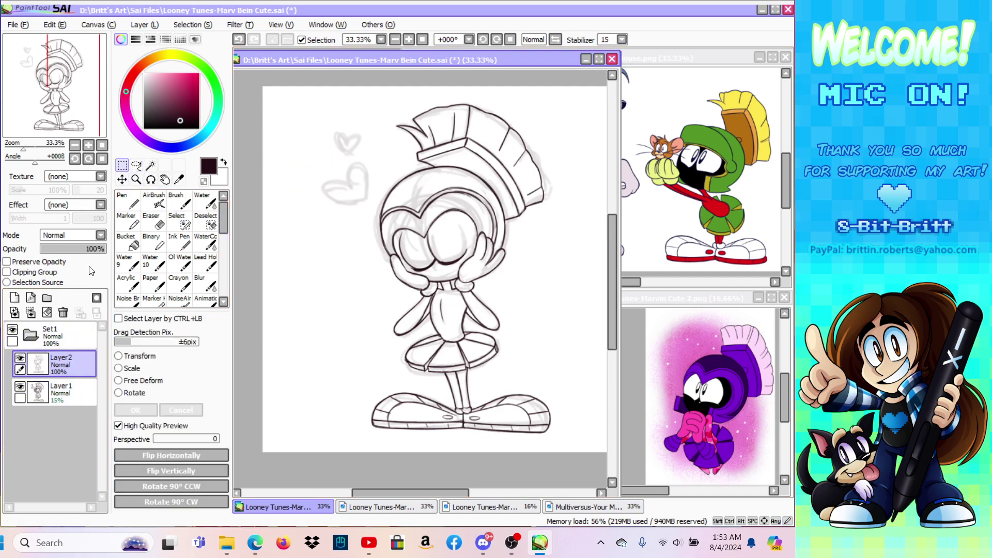
left_click(137, 179)
left_click(338, 152)
left_click(206, 299)
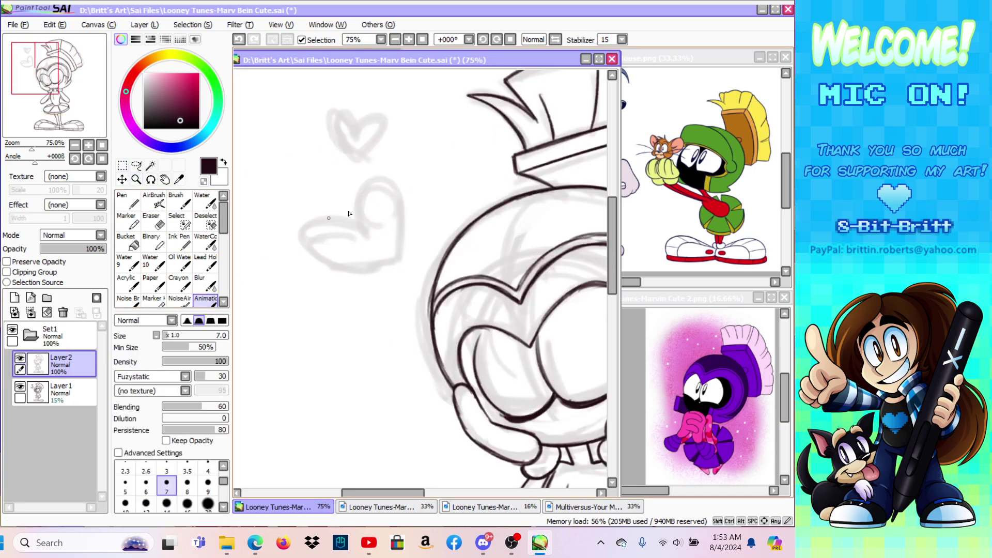
mouse_move(353, 223)
left_mouse_down()
mouse_move(366, 184)
mouse_move(385, 192)
mouse_move(361, 195)
mouse_move(395, 196)
mouse_move(364, 194)
mouse_move(397, 200)
mouse_move(396, 213)
mouse_move(384, 184)
mouse_move(398, 260)
left_mouse_up()
key("h")
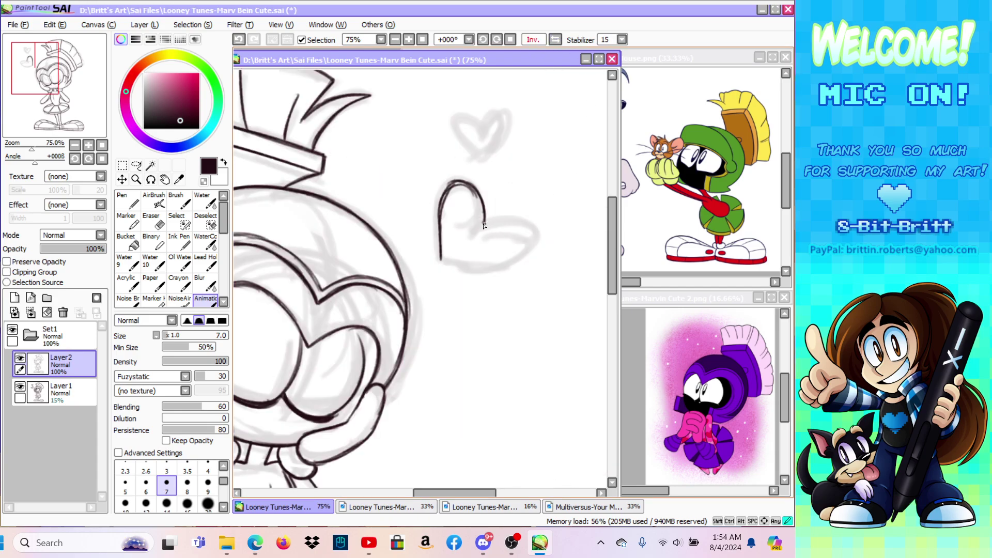
mouse_move(485, 226)
left_mouse_down()
mouse_move(505, 272)
mouse_move(458, 269)
mouse_move(514, 268)
mouse_move(505, 268)
mouse_move(532, 255)
left_mouse_up()
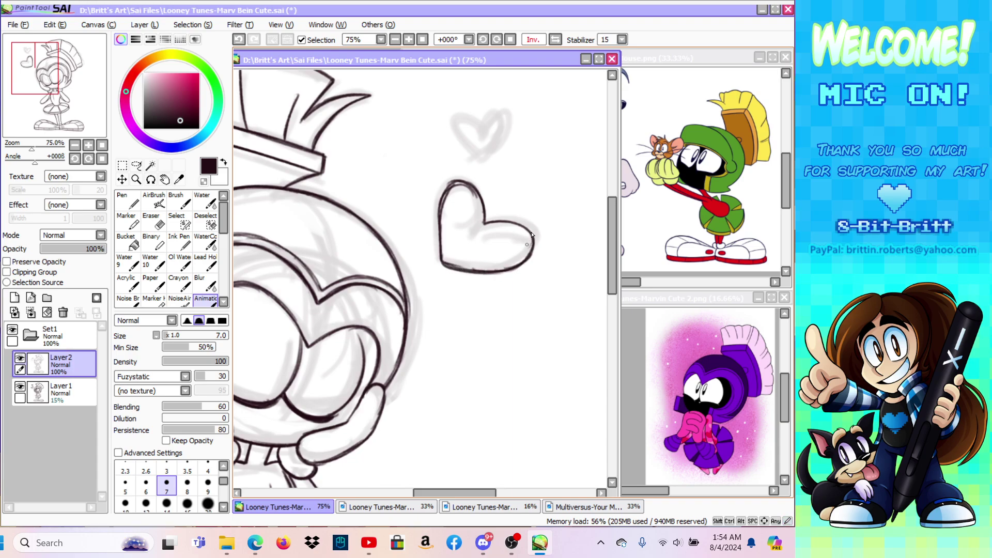
key("e")
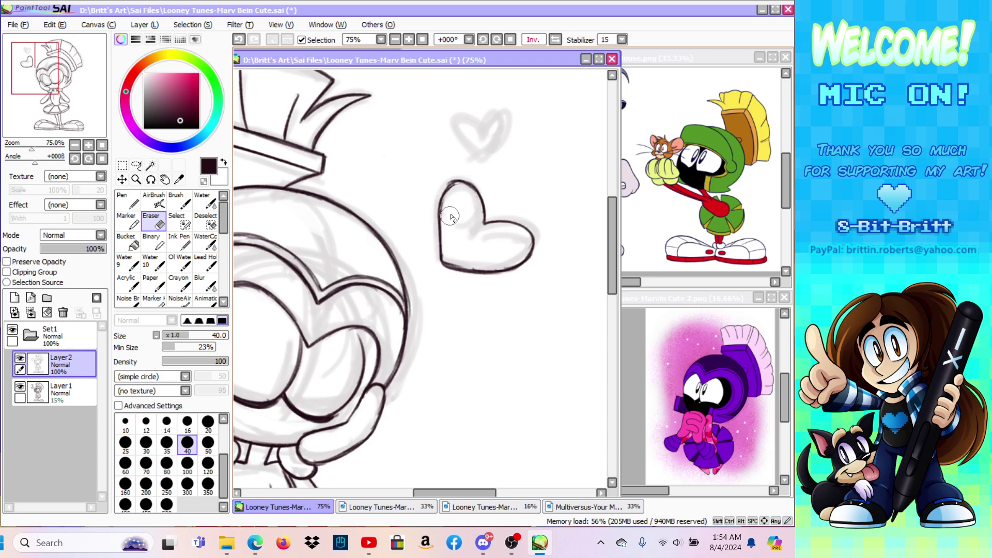
left_click(540, 40)
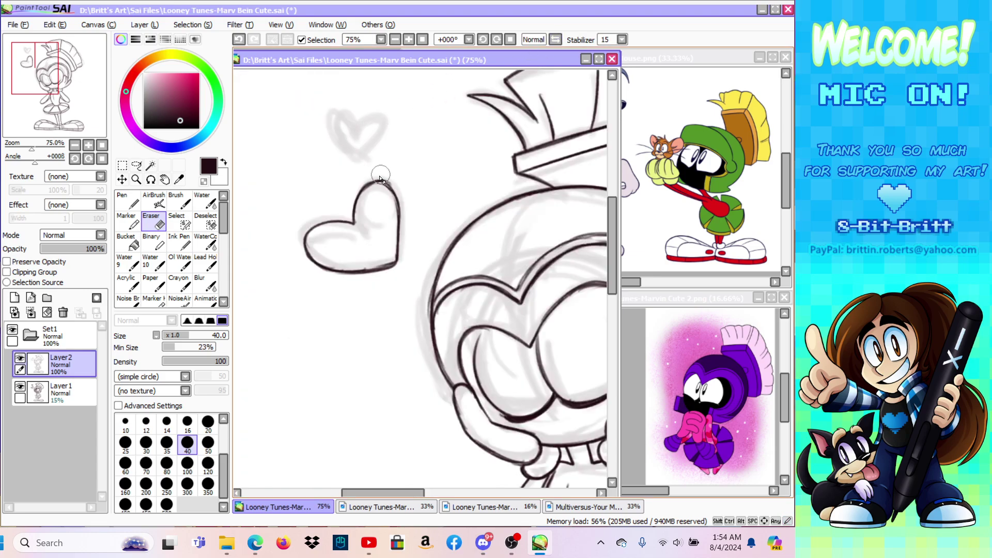
Step: Ink the outline of the small upper heart on Layer2 with the size 7 inking brush
left_click(206, 298)
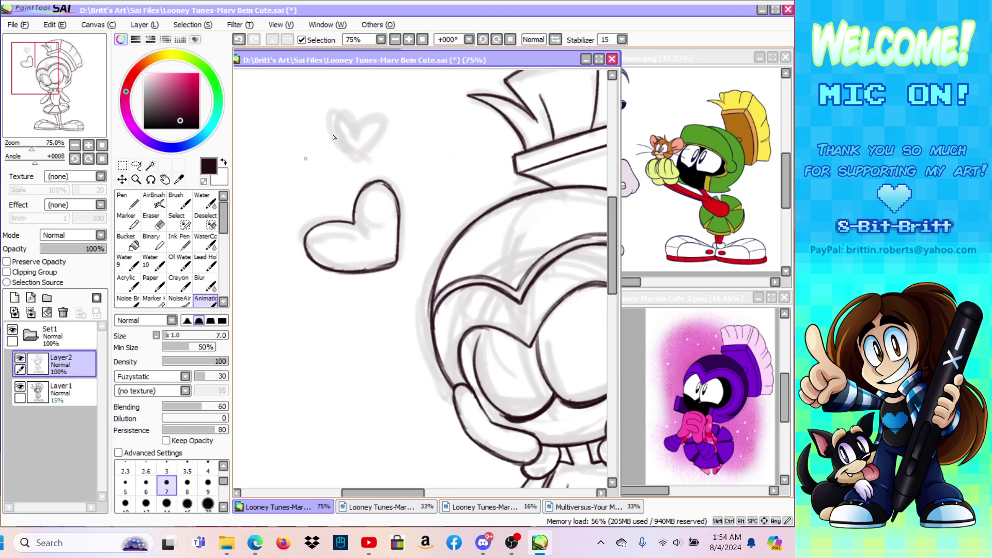
left_click_drag(353, 159, 335, 120)
mouse_move(362, 129)
left_mouse_down()
mouse_move(381, 140)
mouse_move(352, 153)
mouse_move(370, 152)
mouse_move(356, 161)
mouse_move(380, 142)
mouse_move(362, 160)
left_mouse_up()
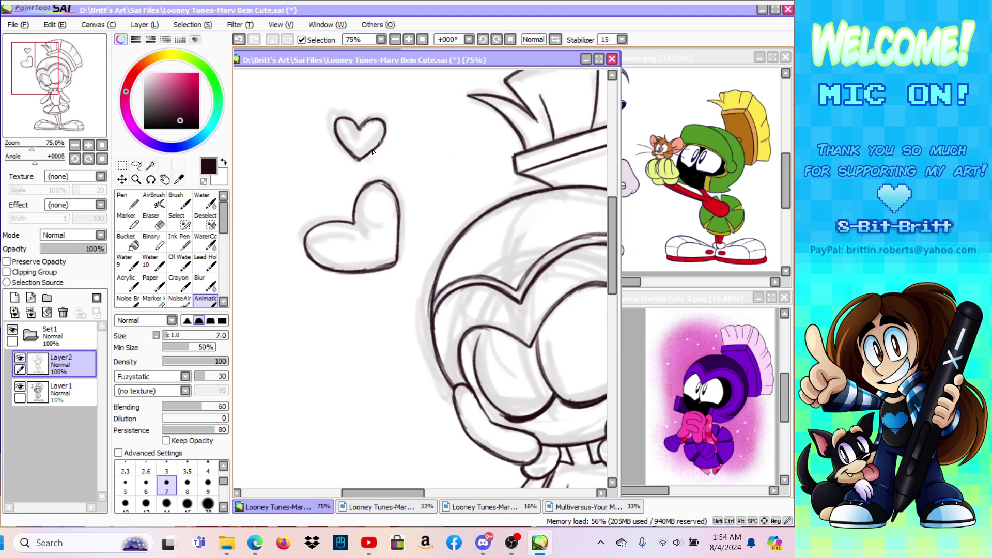
Step: Zoom out to 33.33% and hide the Layer1 sketch, leaving only the line art shown
left_click(136, 179)
left_click(118, 331)
left_click(344, 192)
left_click(344, 192)
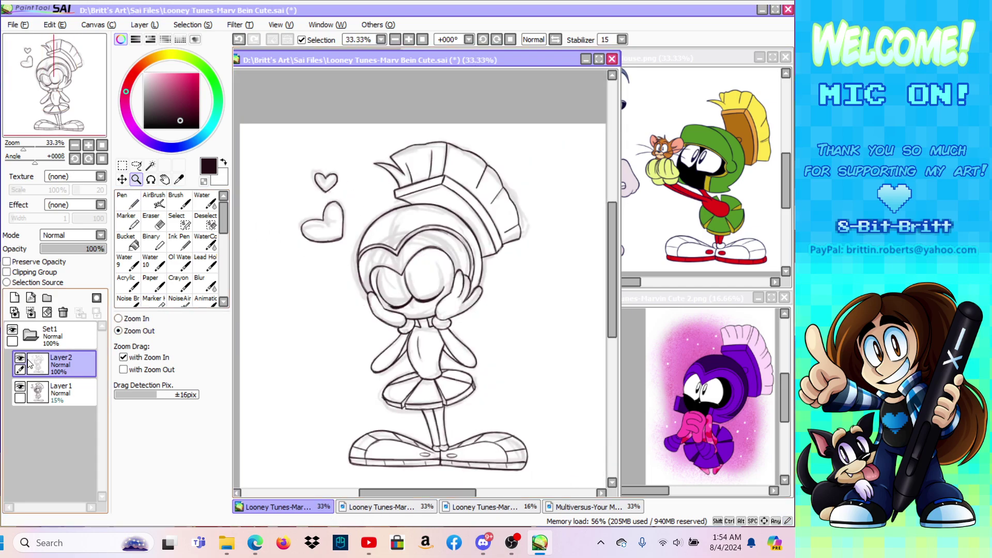
left_click(20, 386)
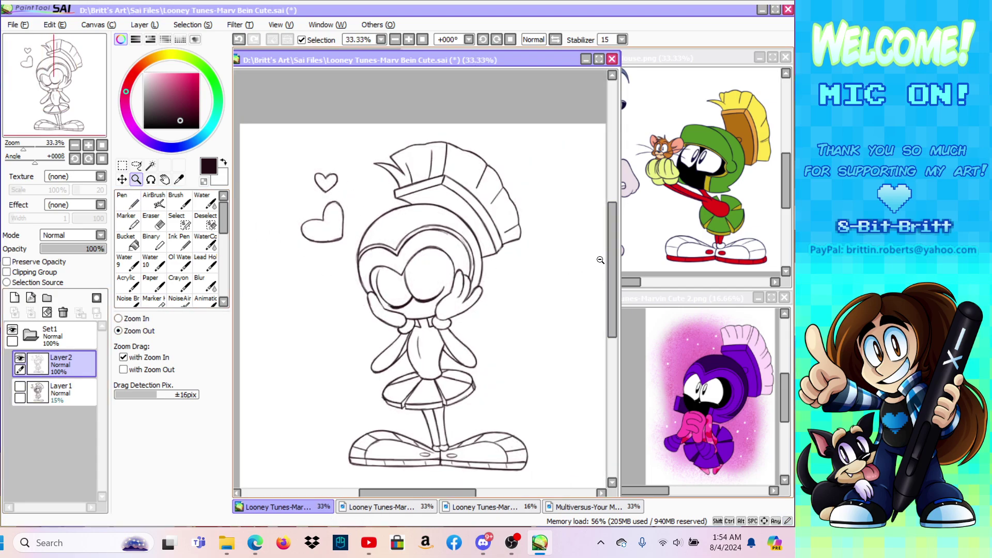
Step: Trim the line along the large heart's outer edge on Layer2 with the size 40 Eraser
left_click(119, 318)
left_click(317, 232)
left_click(318, 232)
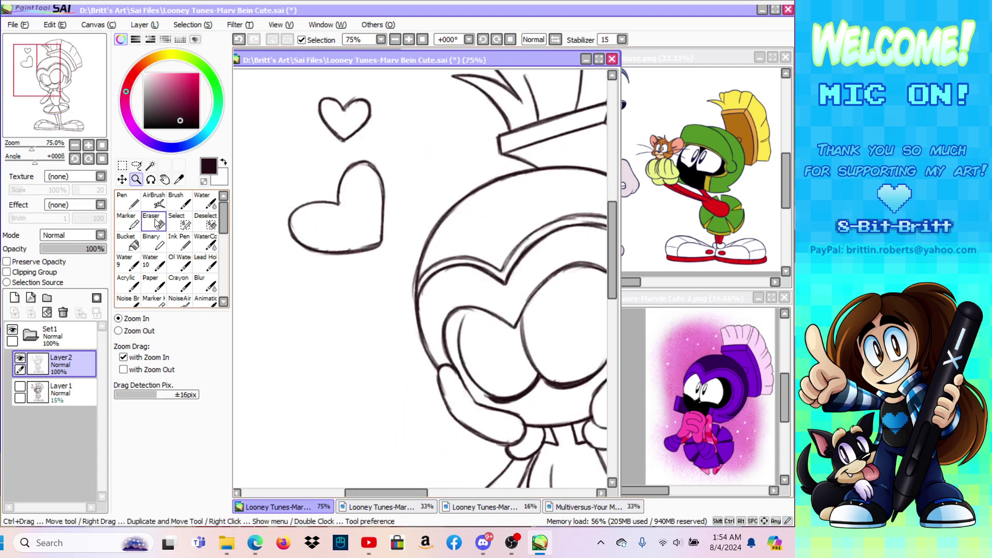
left_click(157, 226)
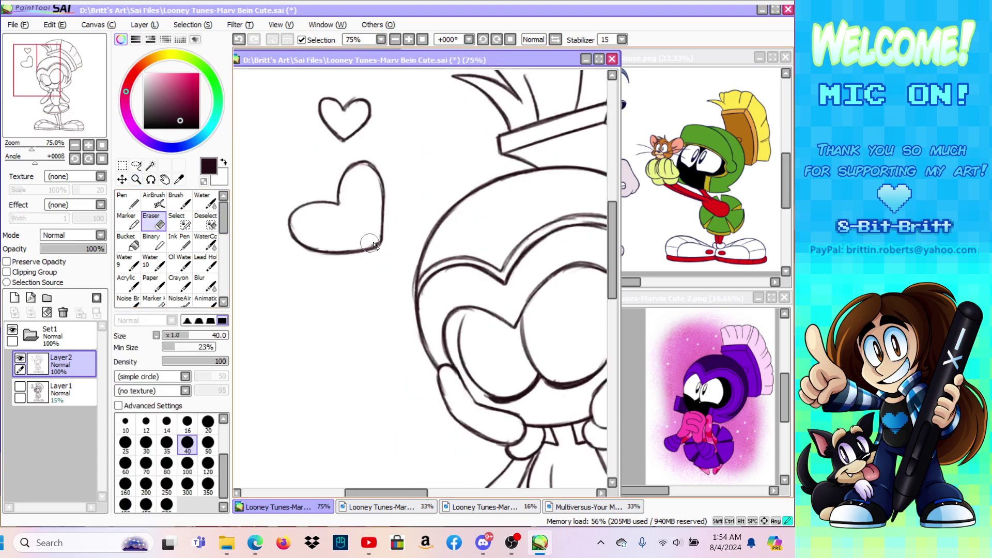
left_click_drag(377, 209, 374, 235)
mouse_move(374, 189)
left_mouse_down()
mouse_move(377, 227)
mouse_move(385, 187)
mouse_move(376, 172)
left_mouse_up()
left_click(206, 301)
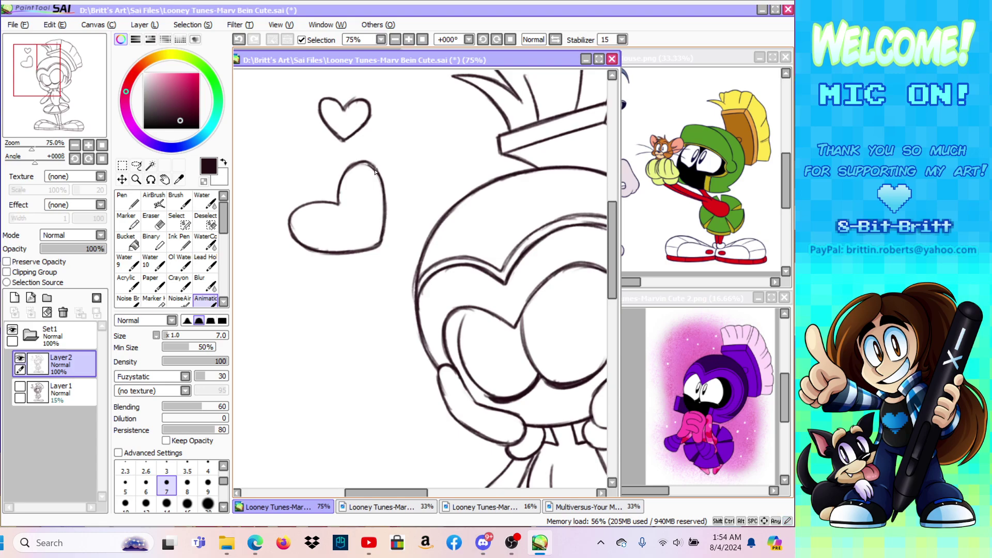
left_click(136, 180)
left_click(118, 330)
left_click(339, 242)
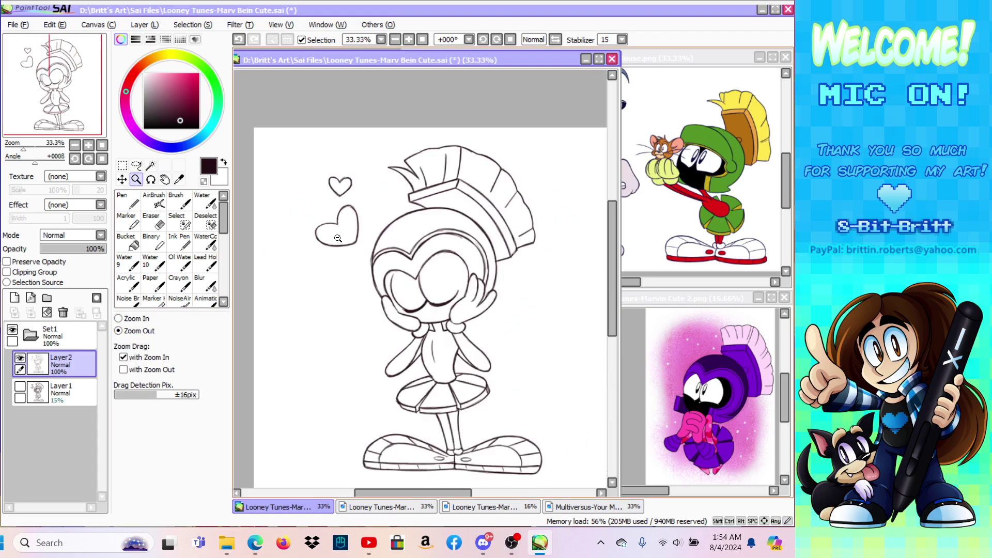
Step: Using Layer2 as the selection source, select the area outside the line art with the Magic Wand and invert the selection
left_click(150, 165)
left_click(57, 282)
left_click(279, 267)
left_click_drag(611, 279, 610, 288)
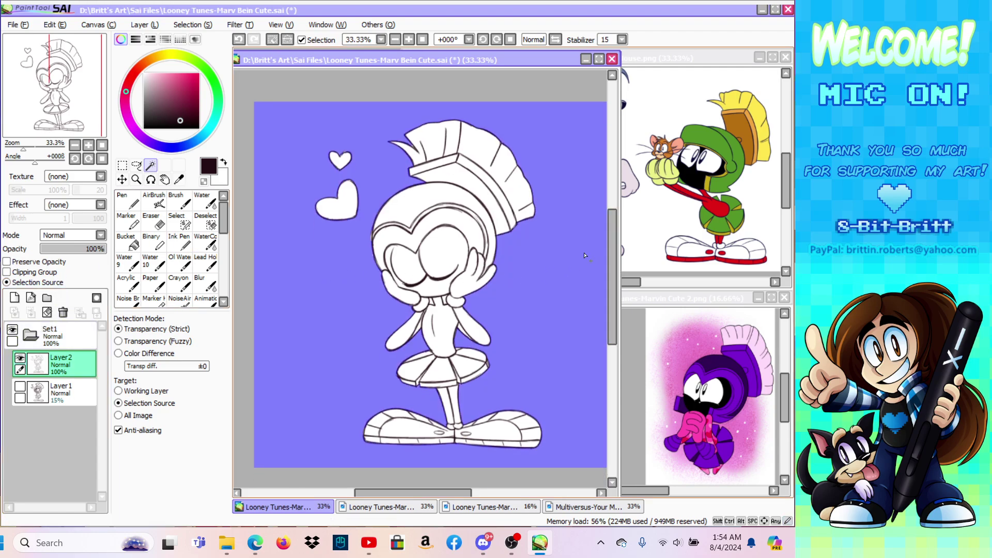
left_click(183, 24)
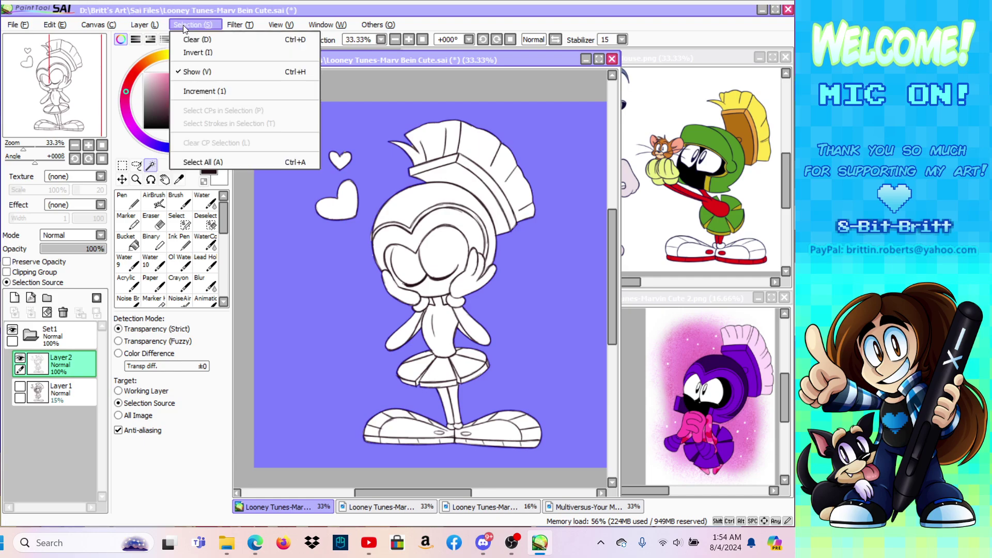
left_click(212, 53)
Step: Add a new layer between Layer1 and Layer2, fill the selected character and hearts with grey-blue, and deselect
left_click(61, 391)
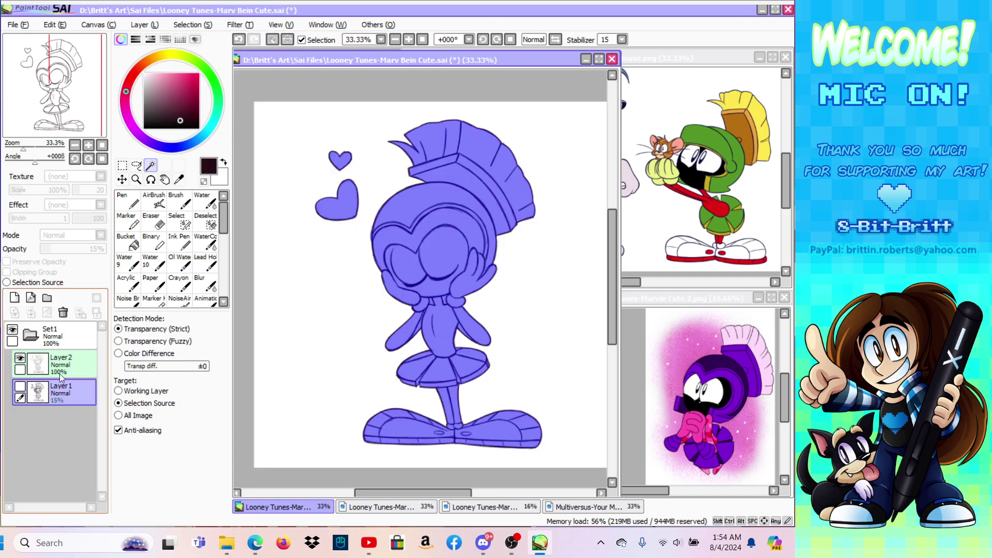
left_click(147, 24)
left_click(143, 39)
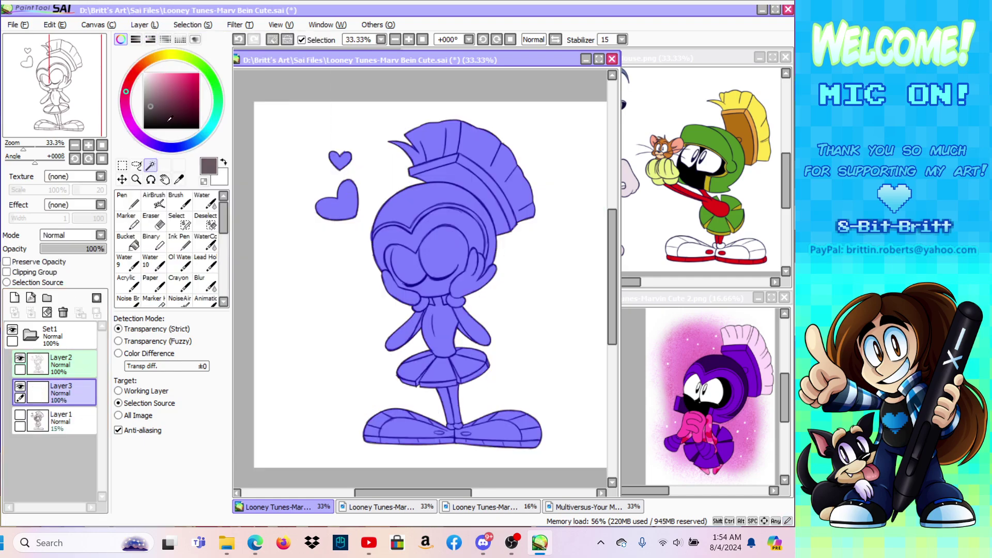
left_click(173, 147)
left_click(153, 98)
left_click(144, 24)
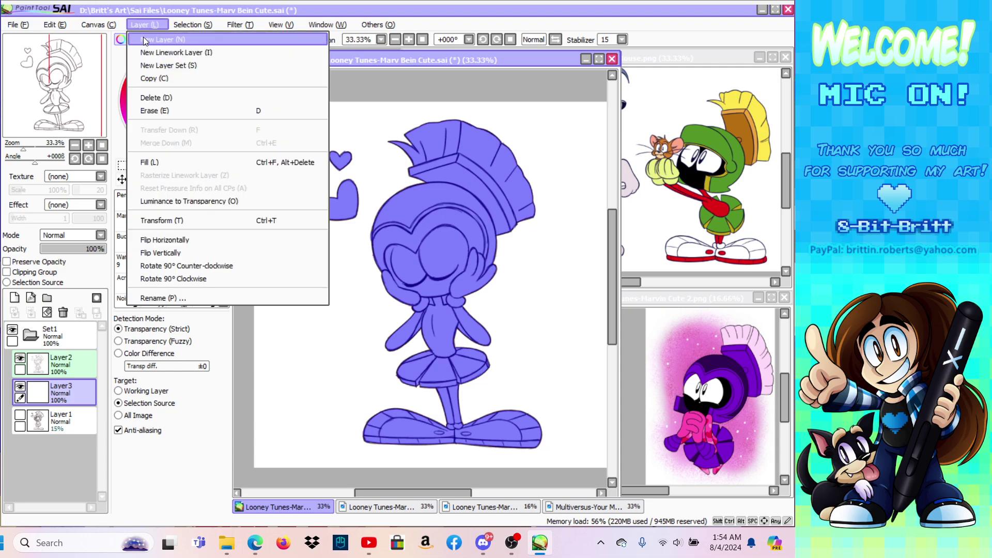
left_click(142, 162)
left_click(122, 165)
left_click(246, 144)
Step: Sample the dark line colour and ink a small rounded bump on the helmet beside the crest on Layer2, cleaning up its line
left_click(136, 180)
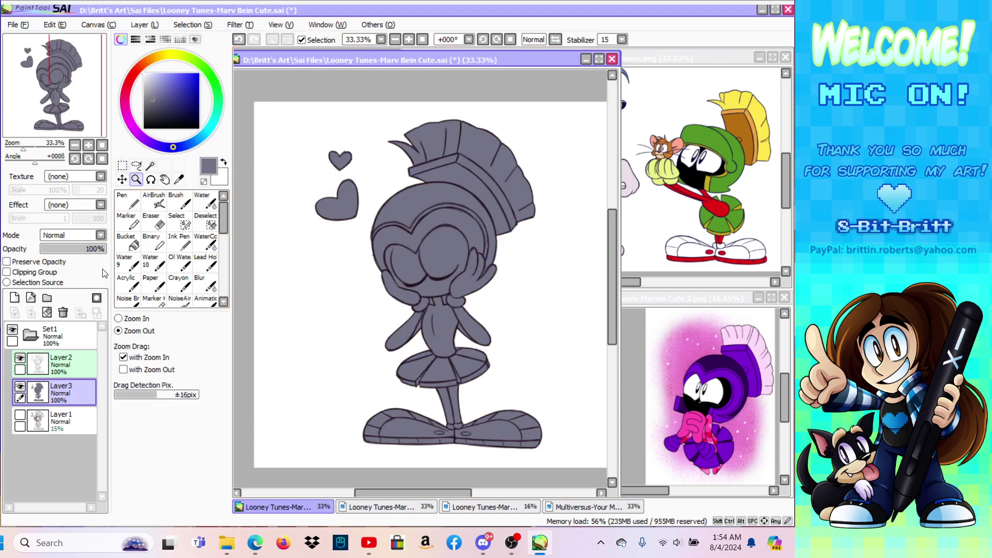
left_click(122, 321)
left_click_drag(347, 214, 476, 208)
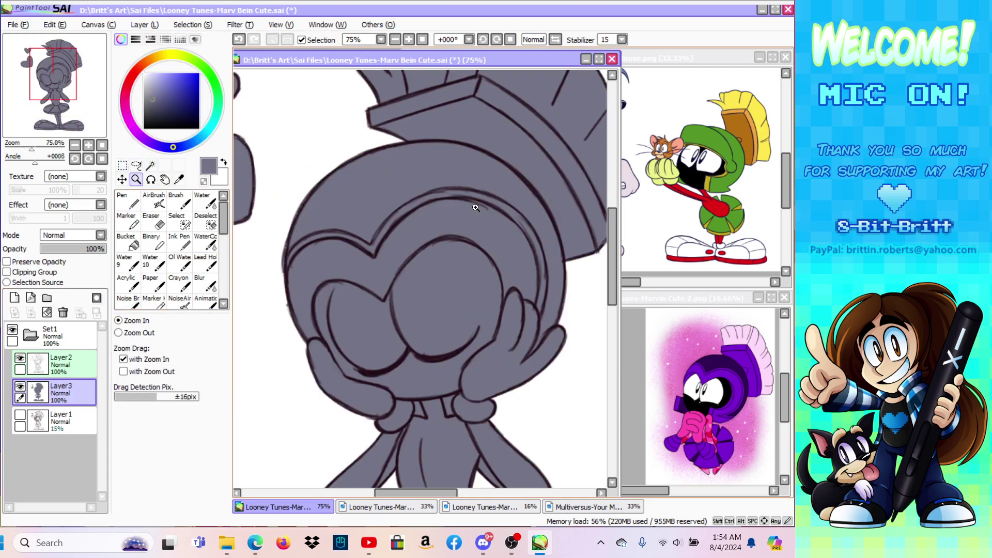
left_click(180, 180)
left_click(385, 367)
left_click(205, 300)
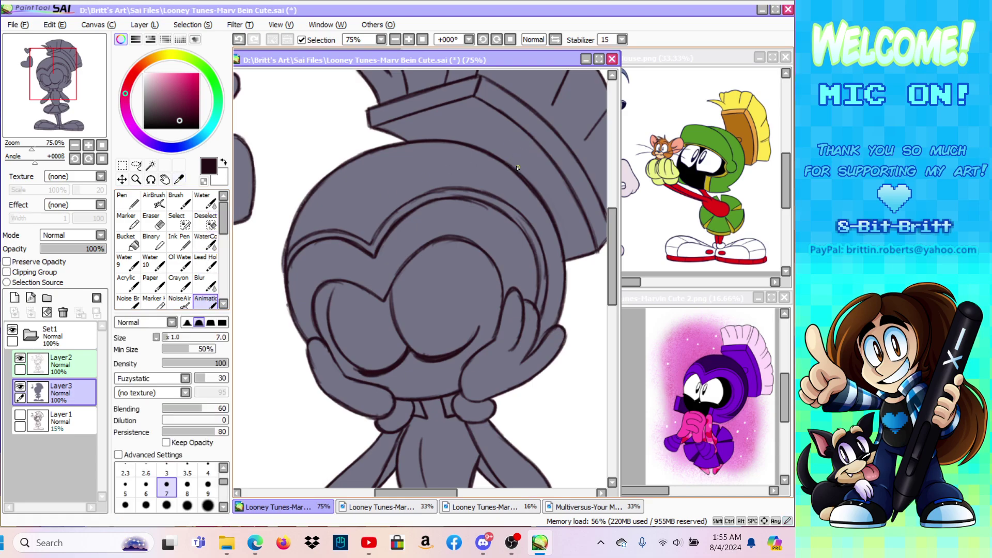
left_click(239, 40)
left_click(62, 365)
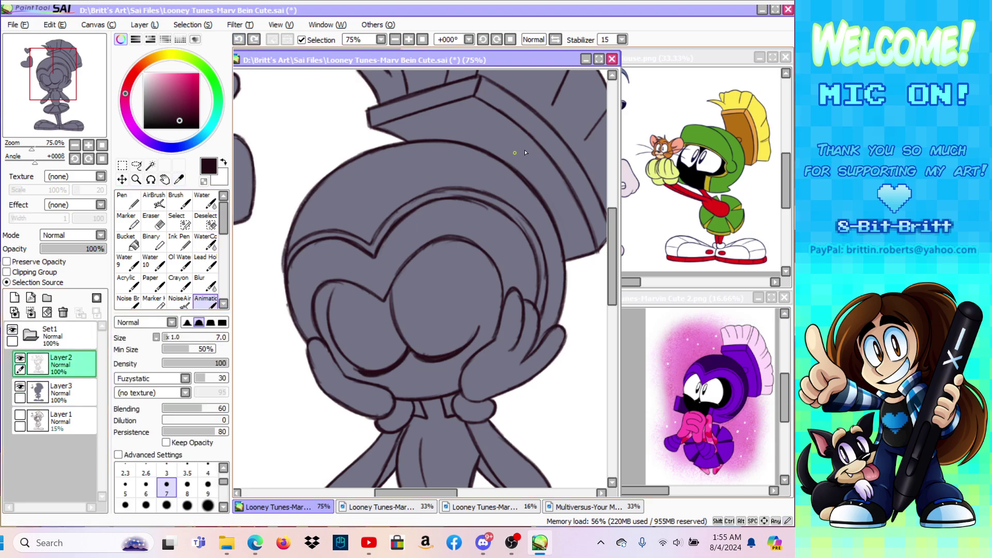
left_click(517, 171)
key("e")
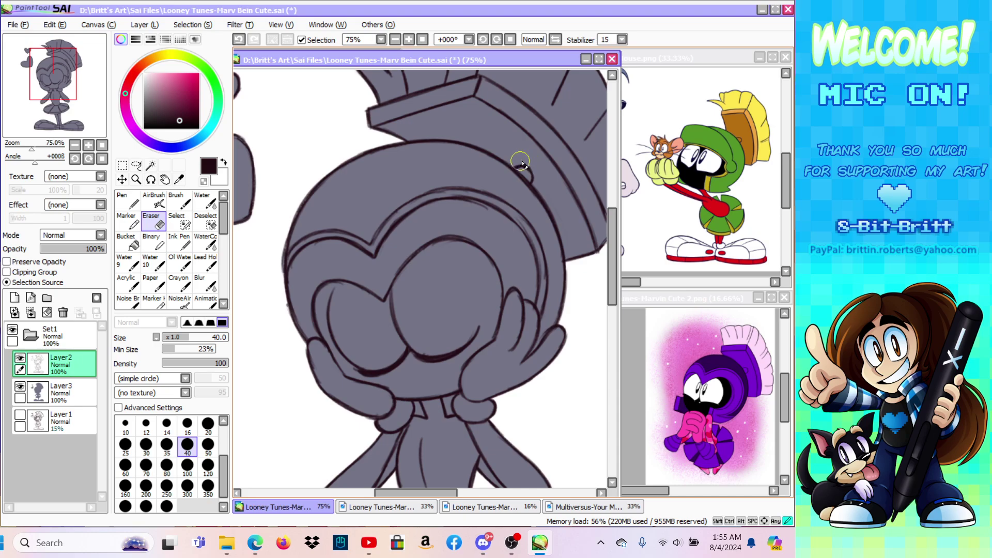
Step: Clear the grey fill from the gaps beside the neck on Layer3 using transparent Bucket, and tidy stray fill with the size 20 Pen
left_click_drag(615, 260, 613, 293)
left_click(41, 396)
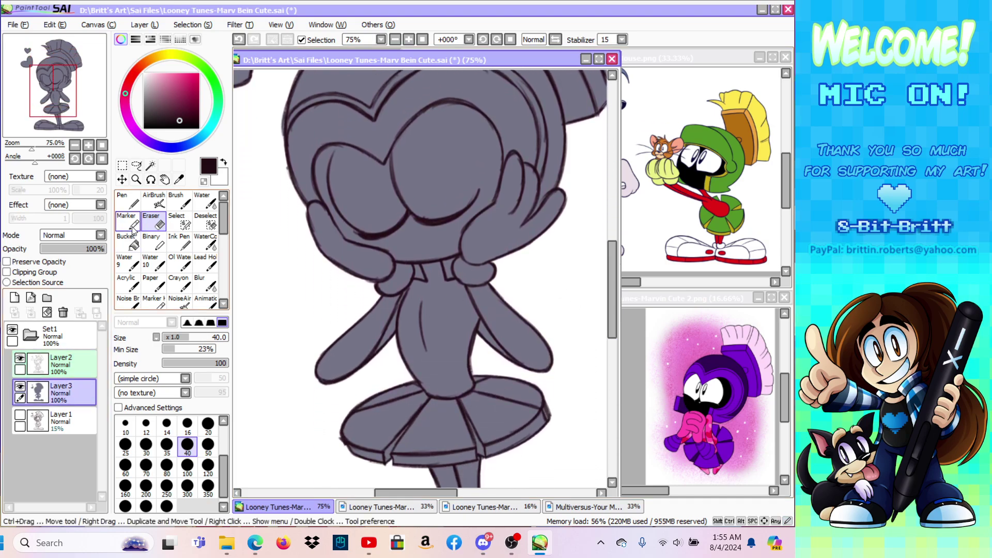
left_click(127, 240)
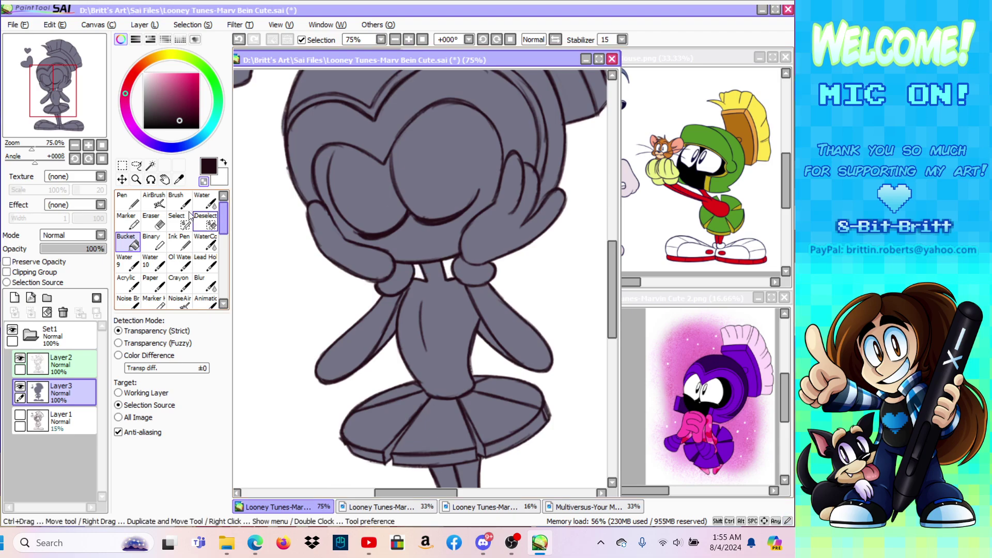
left_click(128, 200)
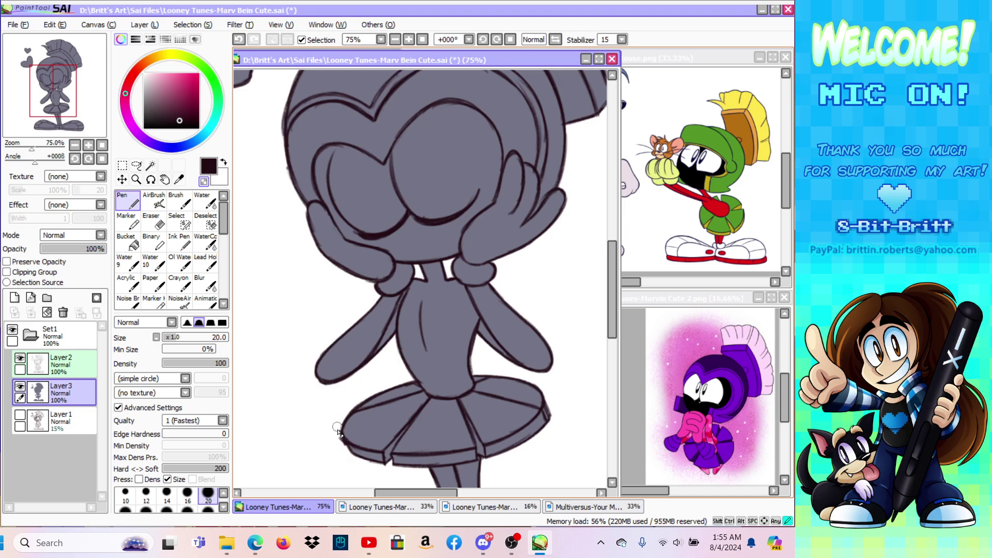
left_click_drag(609, 306, 613, 258)
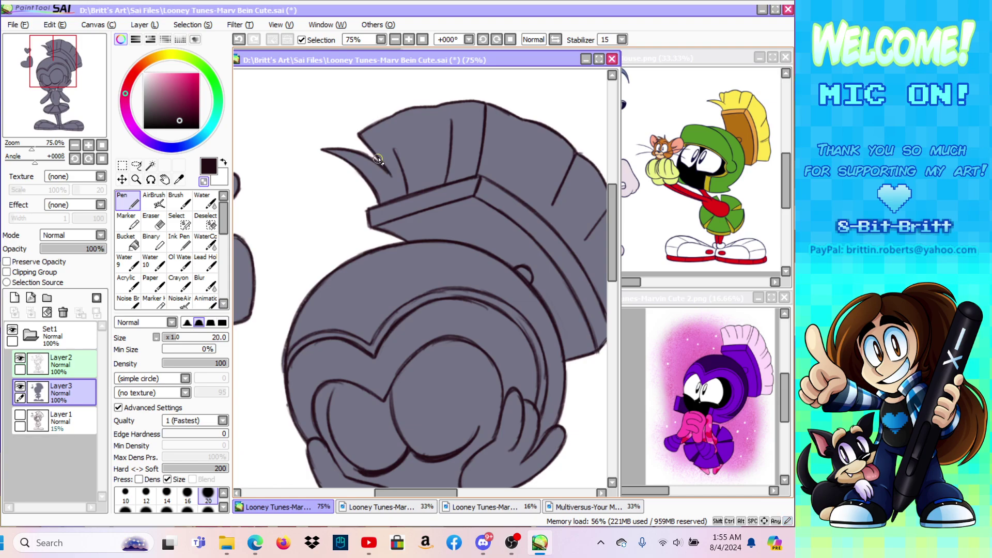
left_click(136, 180)
left_click(137, 333)
key("n")
Step: Zoom out to 33.33% and save the drawing
left_click(135, 179)
left_click(444, 214)
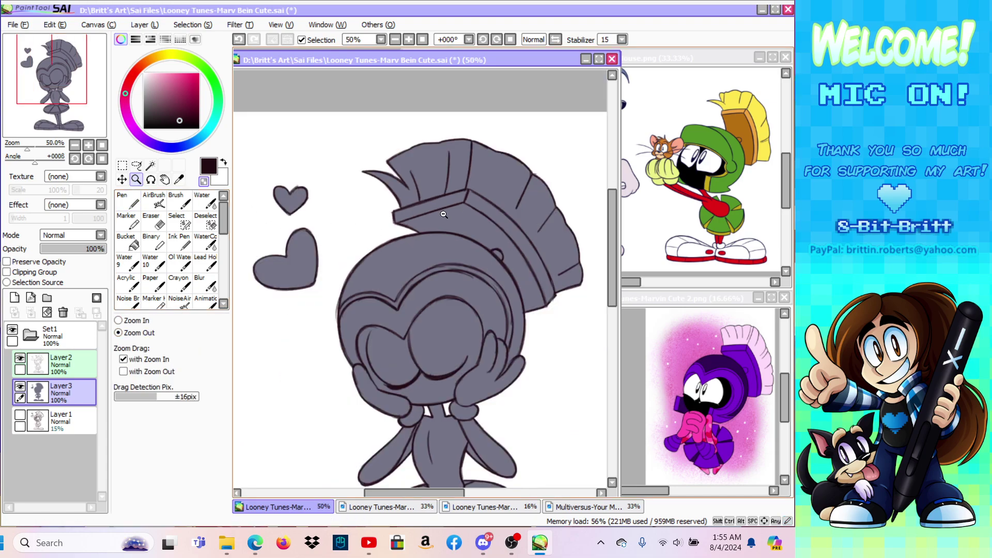
left_click(445, 213)
left_click(18, 25)
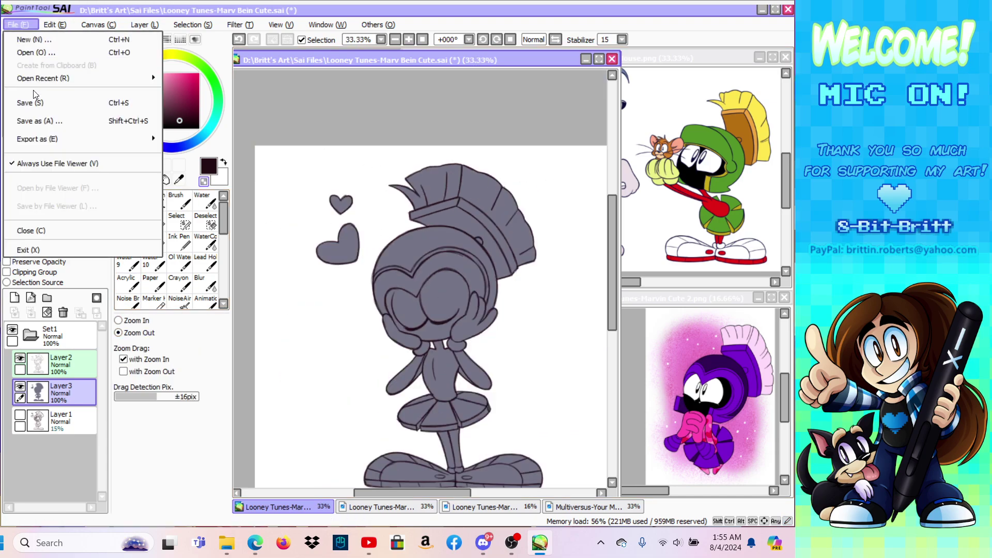
left_click(31, 101)
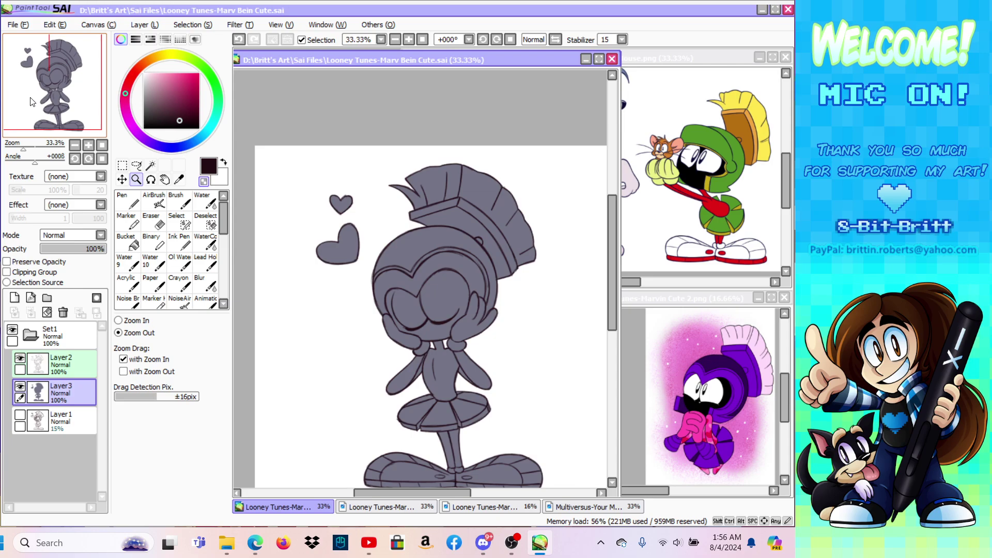
Step: Turn on Preserve Opacity for Layer3 and sample the pink of the gloves in the Marvin Cute 2 reference image
left_click(8, 261)
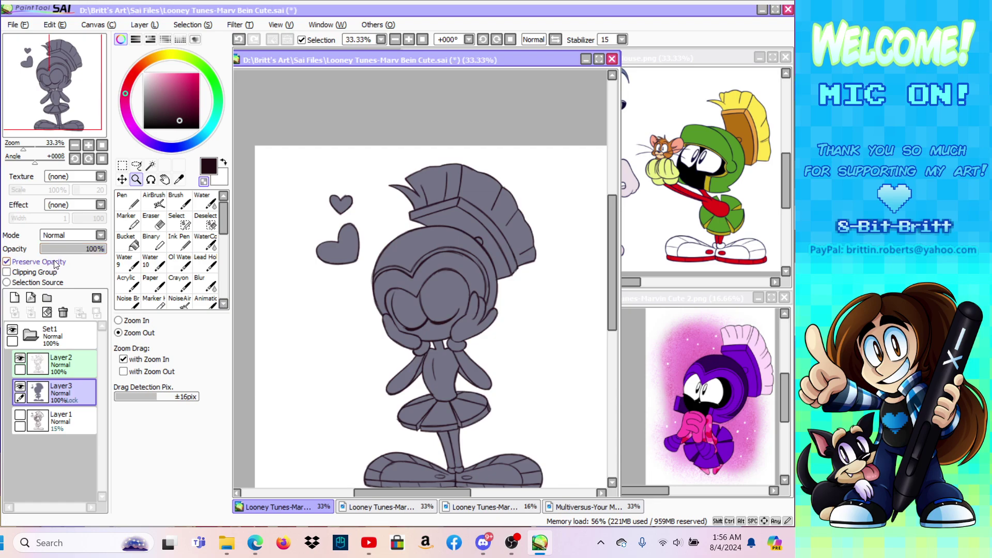
left_click_drag(611, 291, 613, 309)
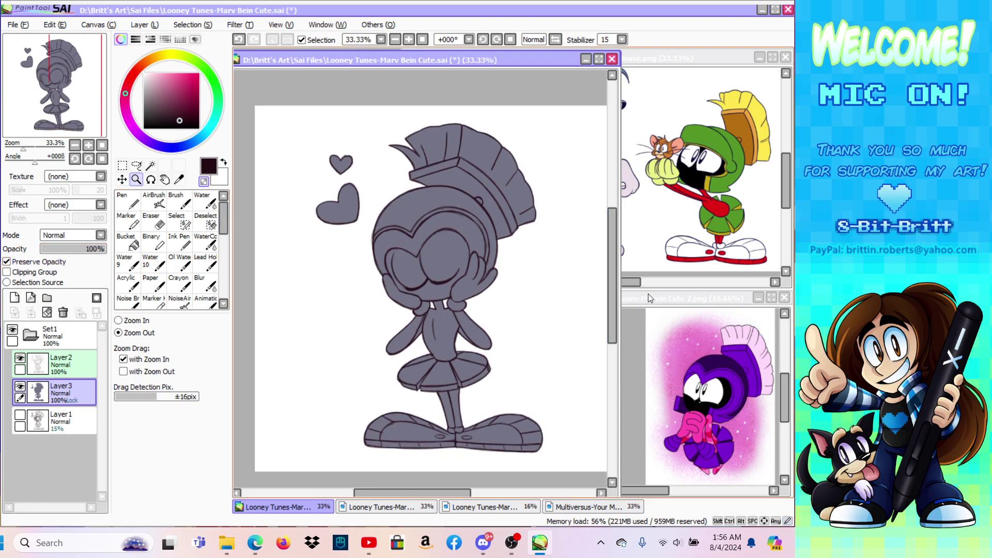
left_click(657, 491)
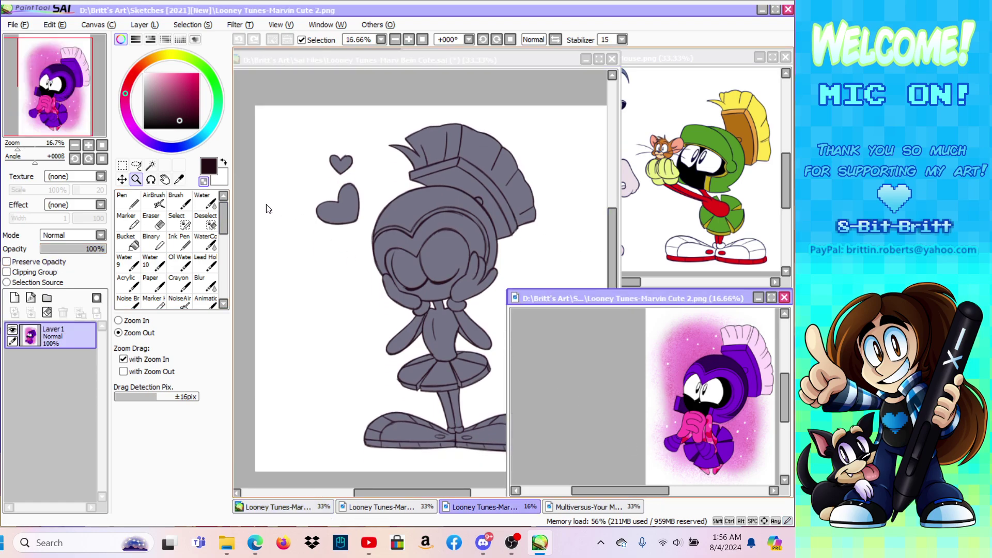
left_click(182, 178)
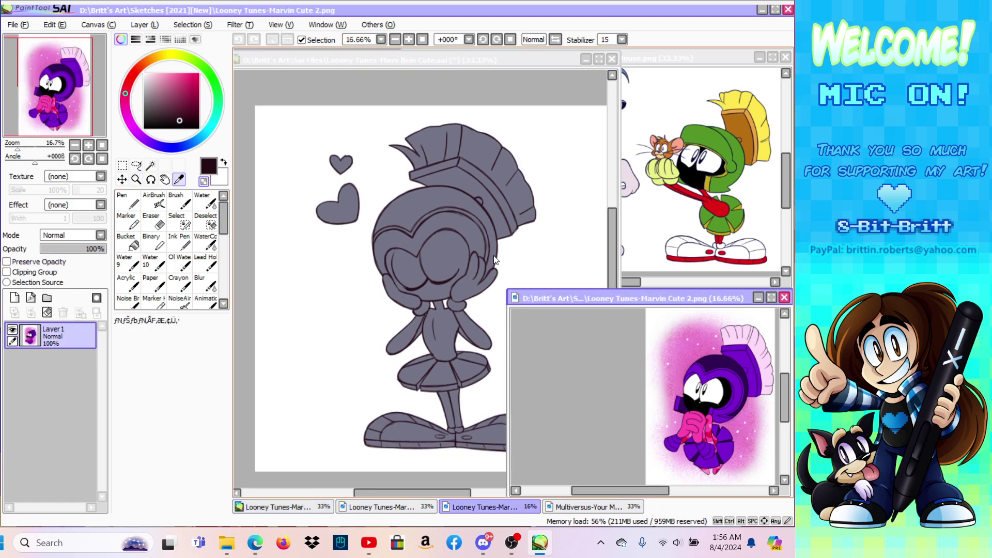
left_click(694, 418)
left_click(443, 59)
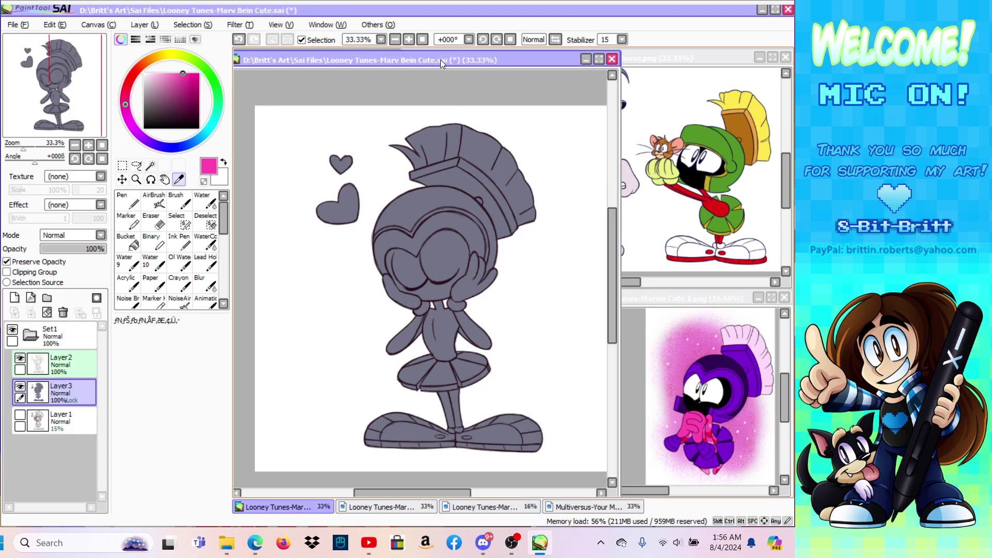
Step: Select the area around the character and hearts, fill Layer3's base with the sampled pink, and deselect
left_click(123, 165)
left_click_drag(331, 164, 578, 460)
left_click_drag(309, 108, 579, 472)
left_click(145, 25)
left_click(155, 162)
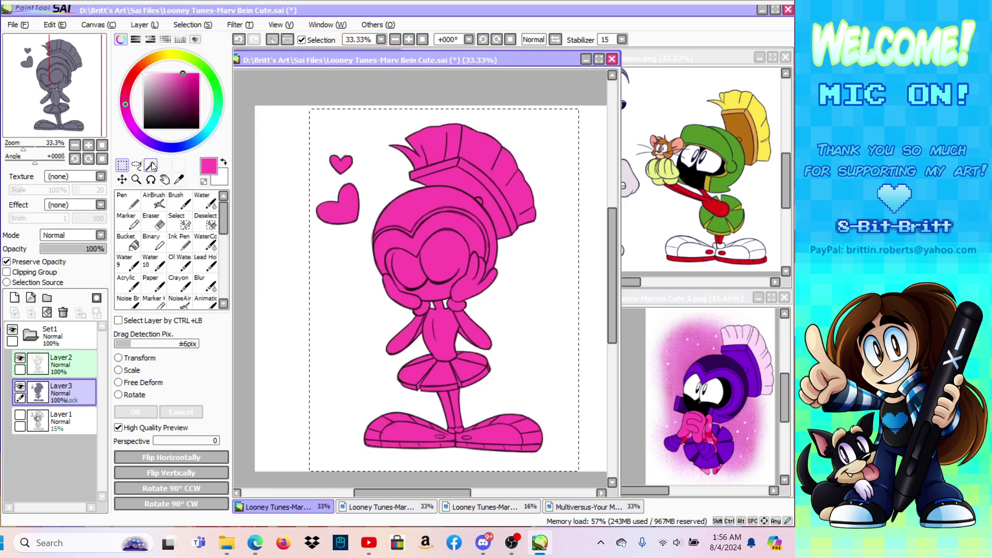
key("ctrl+d")
Step: Sample the purple of the skirt in the Marvin Cute 2 reference image and return to the drawing at 75% zoom
left_click(136, 179)
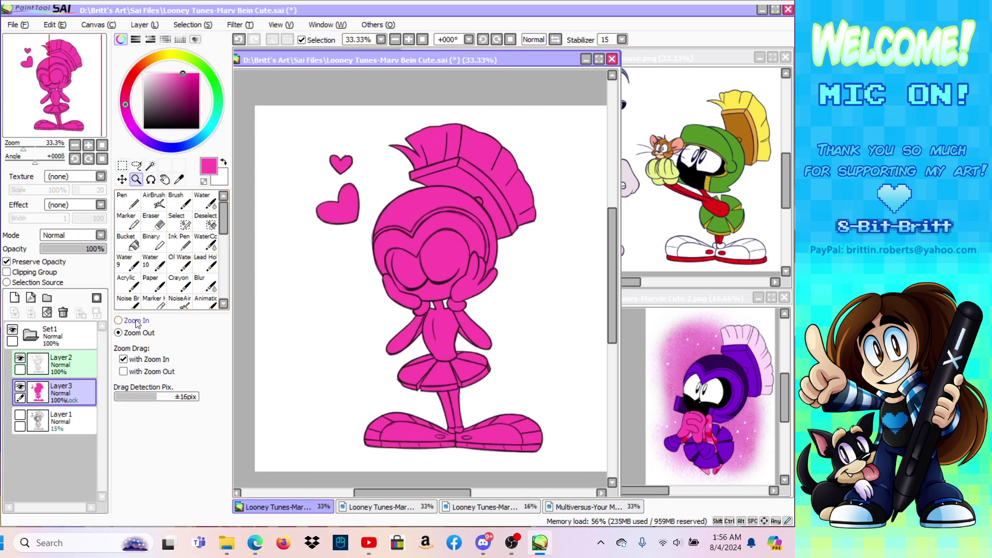
left_click(459, 357)
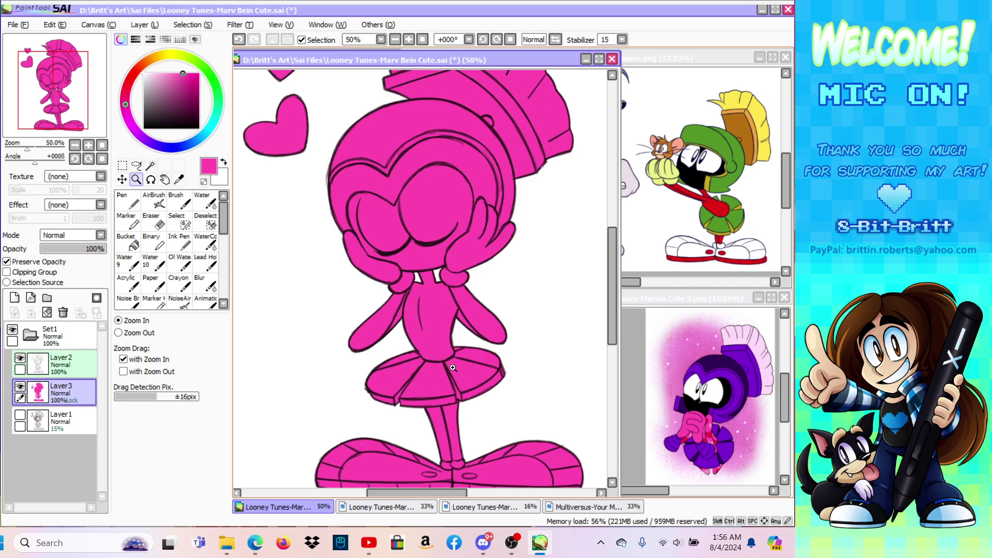
left_click(421, 361)
left_click(179, 179)
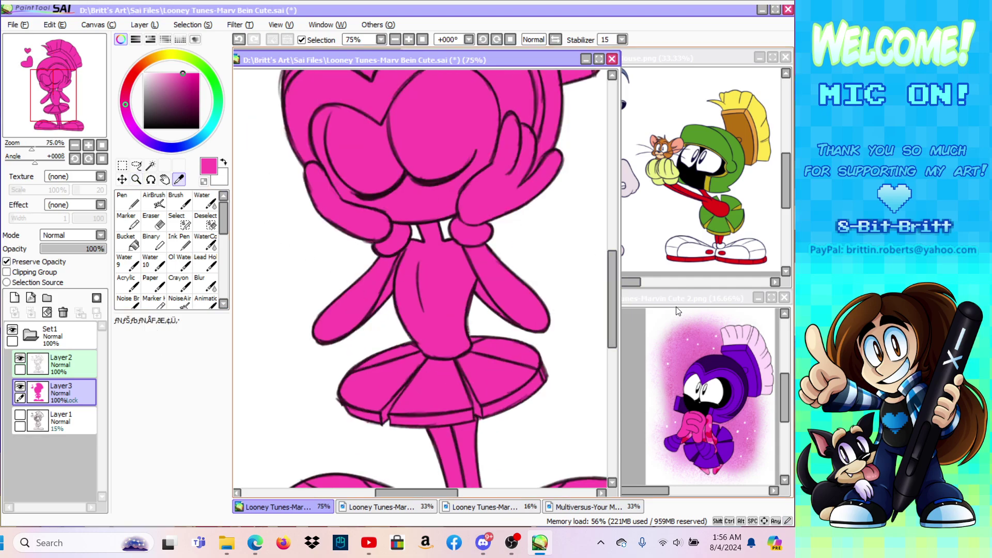
left_click(694, 307)
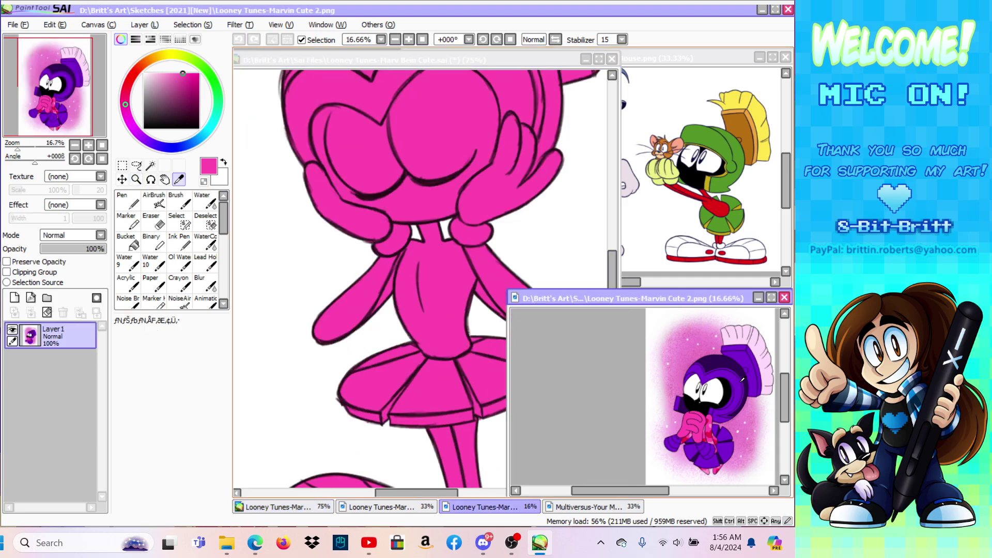
left_click(691, 455)
left_click(448, 62)
Step: Fill the upper panels of the skirt on Layer3 with the sampled purple using the Bucket
left_click(128, 240)
left_click(426, 408)
left_click(429, 393)
left_click(495, 380)
left_click(504, 355)
left_click(388, 356)
Step: Paint the remaining pink seams and lower trim of the skirt on Layer3 purple with the Pen at sizes 50 and 30
left_click(133, 205)
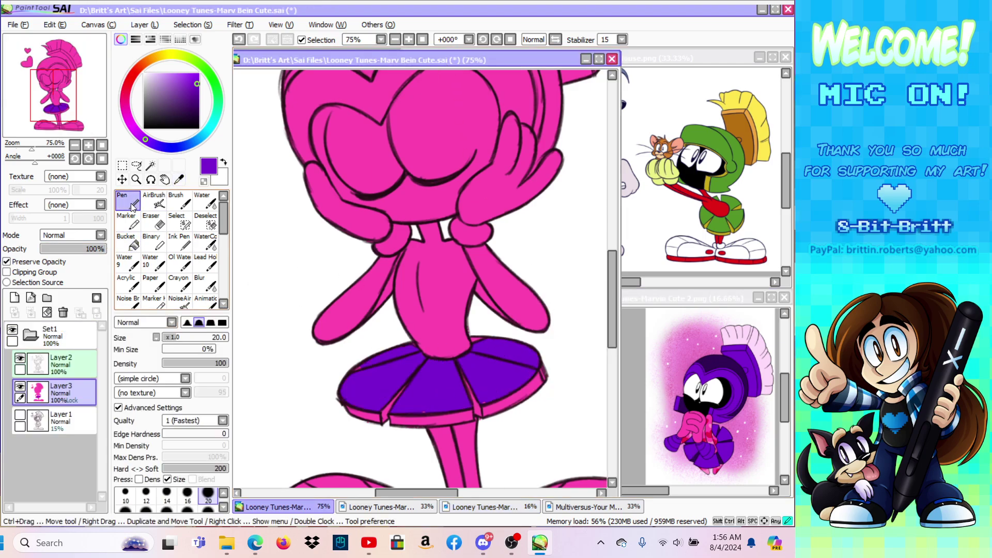
left_click(223, 508)
left_click(208, 496)
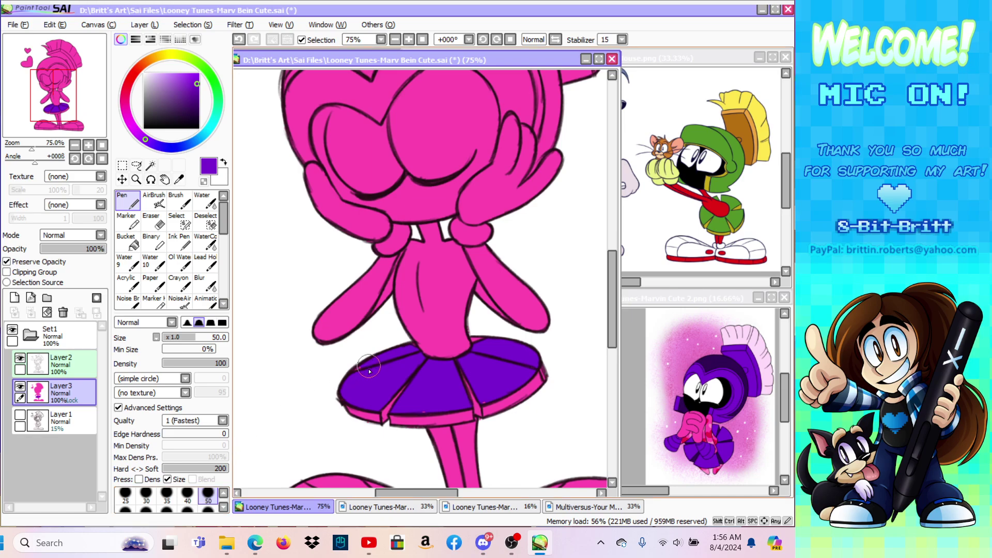
mouse_move(396, 354)
left_mouse_down()
mouse_move(368, 368)
mouse_move(345, 360)
mouse_move(357, 353)
mouse_move(338, 380)
mouse_move(351, 398)
mouse_move(457, 402)
left_mouse_up()
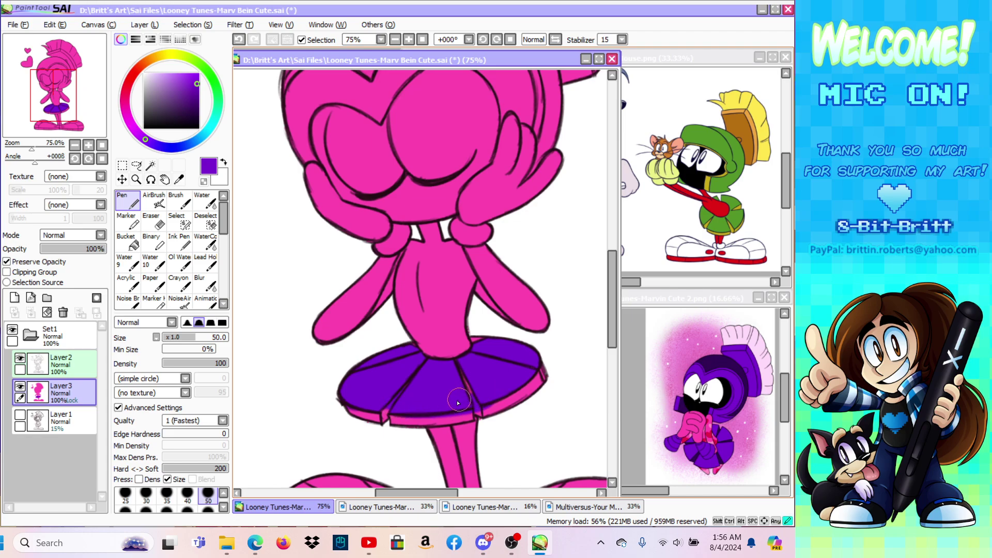
mouse_move(487, 340)
left_mouse_down()
mouse_move(539, 362)
mouse_move(520, 381)
left_mouse_up()
mouse_move(455, 387)
left_mouse_down()
mouse_move(462, 378)
mouse_move(474, 390)
left_mouse_up()
left_click_drag(356, 400, 375, 406)
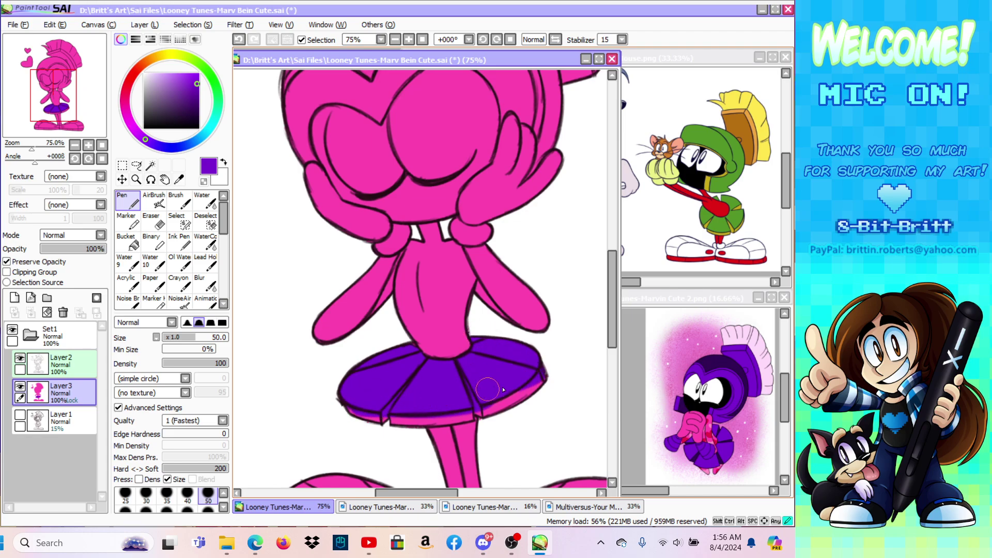
left_click(146, 497)
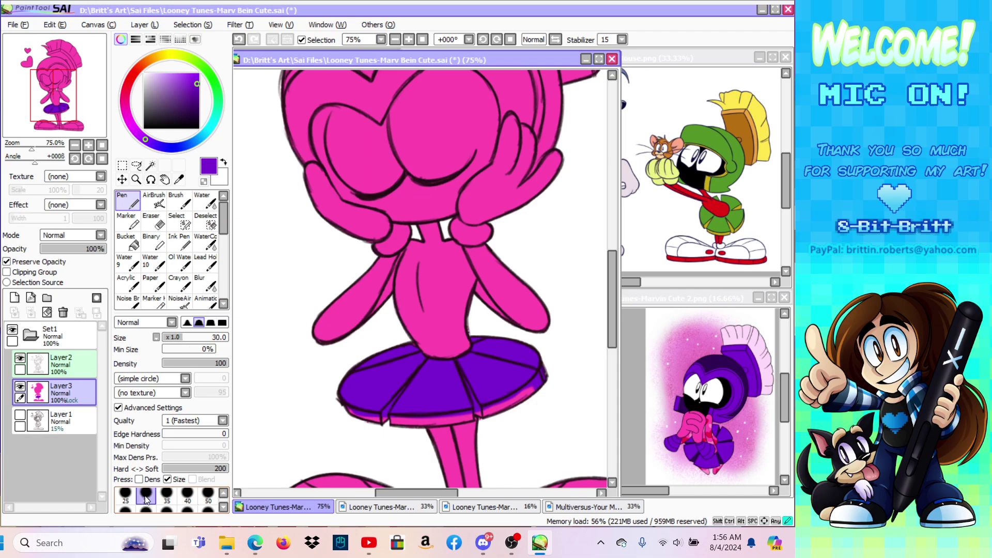
mouse_move(354, 408)
left_mouse_down()
mouse_move(428, 413)
mouse_move(389, 420)
mouse_move(414, 420)
mouse_move(395, 420)
mouse_move(467, 408)
mouse_move(395, 415)
mouse_move(455, 419)
mouse_move(447, 417)
mouse_move(478, 406)
mouse_move(486, 415)
mouse_move(540, 387)
left_mouse_up()
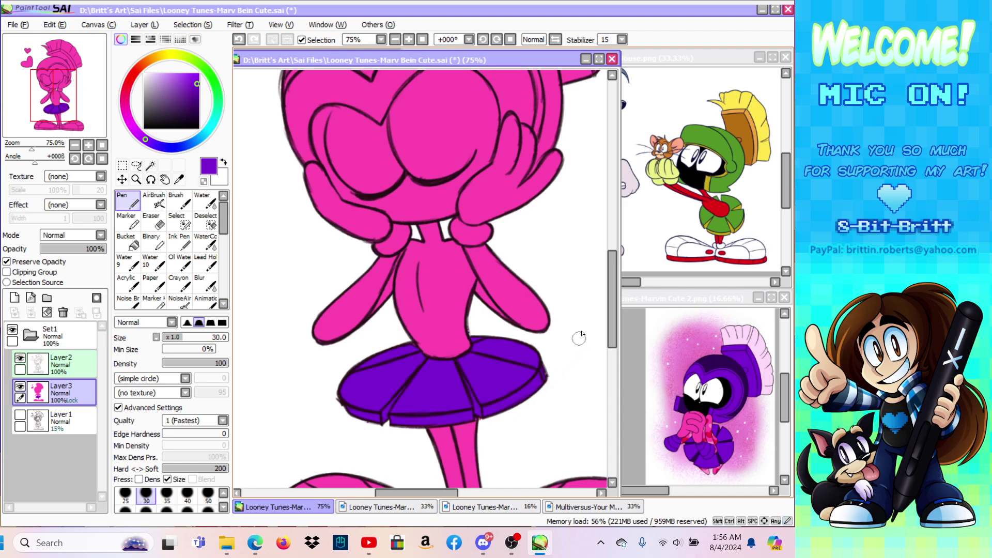
Step: Sample the dark purple of the helmet's top in the Marvin Cute 2 reference image and return to the drawing
left_click(179, 179)
left_click(26, 261)
left_click(128, 205)
left_click(28, 262)
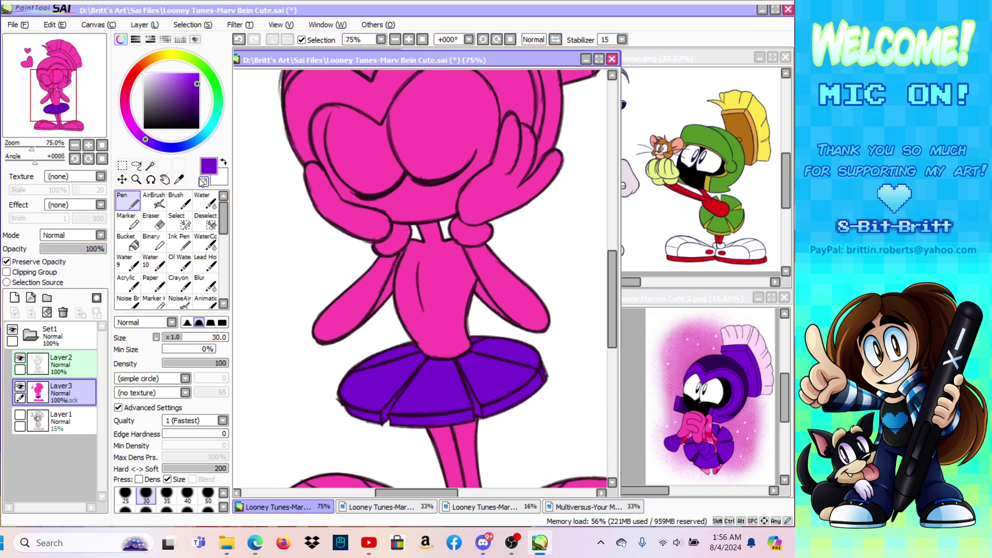
left_click(179, 181)
left_click(708, 300)
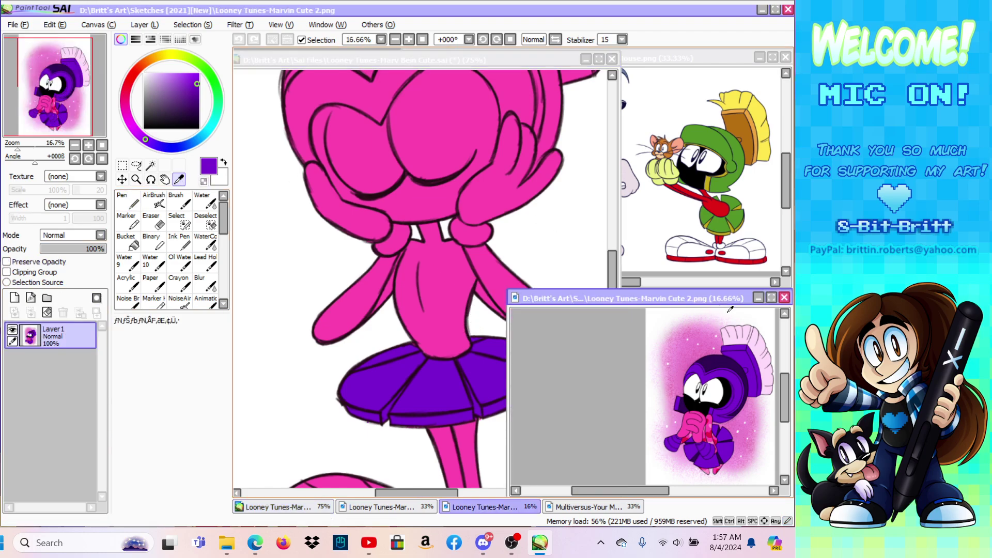
left_click(715, 357)
left_click(477, 60)
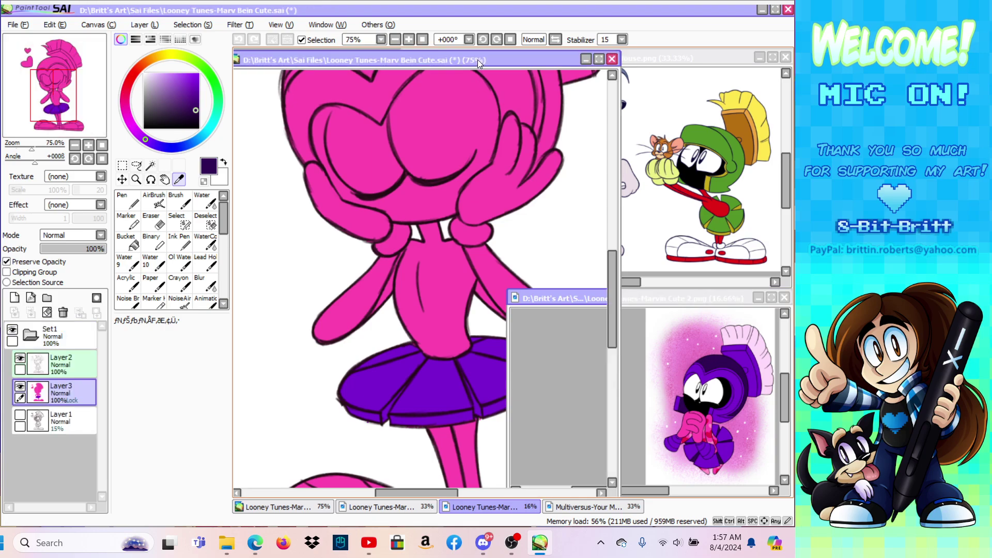
Step: Fill the helmet's upper section on Layer3 with the dark purple and paint over its inner border with the Pen
left_click_drag(612, 281, 613, 236)
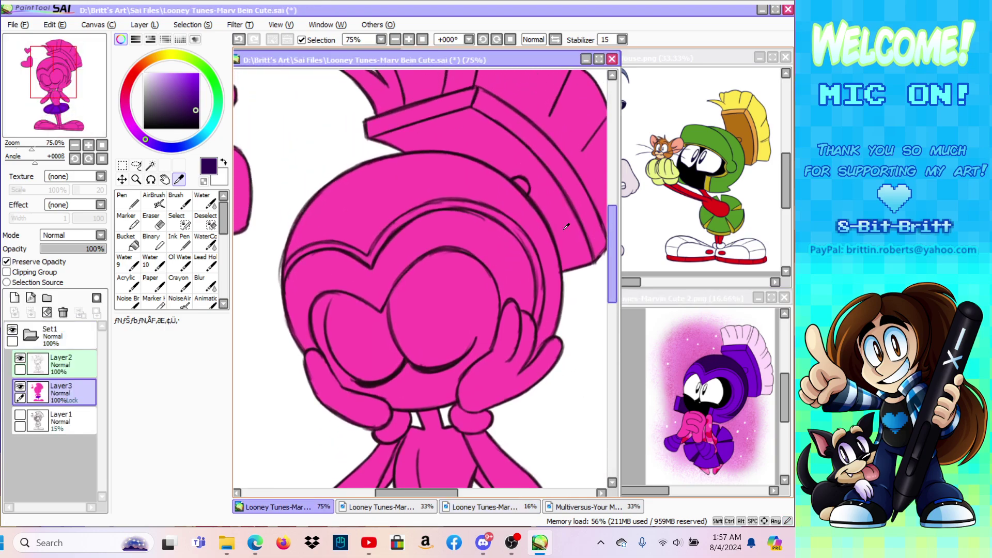
left_click(131, 243)
left_click(357, 208)
left_click(127, 200)
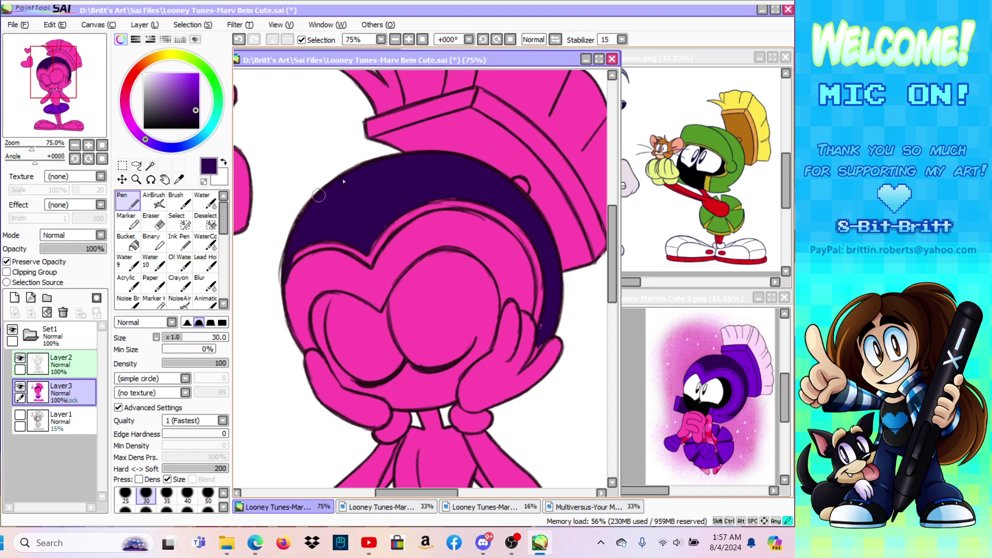
mouse_move(292, 261)
left_mouse_down()
mouse_move(374, 251)
mouse_move(441, 214)
mouse_move(511, 217)
mouse_move(549, 333)
mouse_move(529, 361)
mouse_move(543, 313)
mouse_move(538, 268)
left_mouse_up()
mouse_move(471, 212)
left_mouse_down()
mouse_move(541, 297)
mouse_move(489, 209)
mouse_move(534, 254)
mouse_move(506, 223)
mouse_move(442, 207)
mouse_move(517, 238)
mouse_move(382, 250)
mouse_move(369, 273)
mouse_move(431, 214)
mouse_move(401, 230)
mouse_move(530, 261)
mouse_move(532, 288)
mouse_move(537, 280)
mouse_move(410, 206)
mouse_move(434, 231)
mouse_move(292, 293)
mouse_move(283, 317)
mouse_move(345, 257)
mouse_move(326, 261)
mouse_move(379, 263)
mouse_move(351, 248)
left_mouse_up()
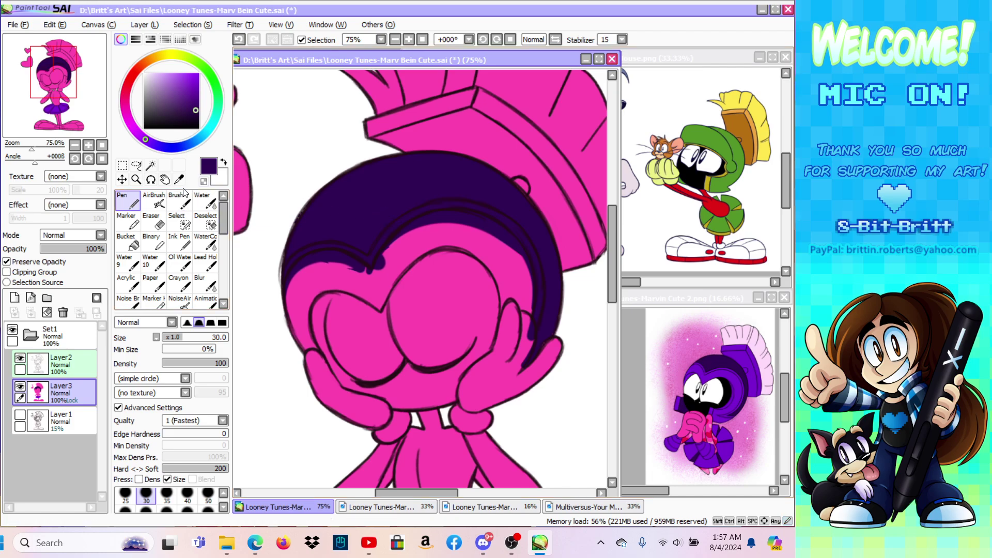
Step: Sample the brighter purple from the Marvin Cute 2 reference helmet and fill the helmet's front band around the face with it
key("alt")
left_click(651, 304)
left_click(728, 369)
left_click(363, 58)
left_click(127, 240)
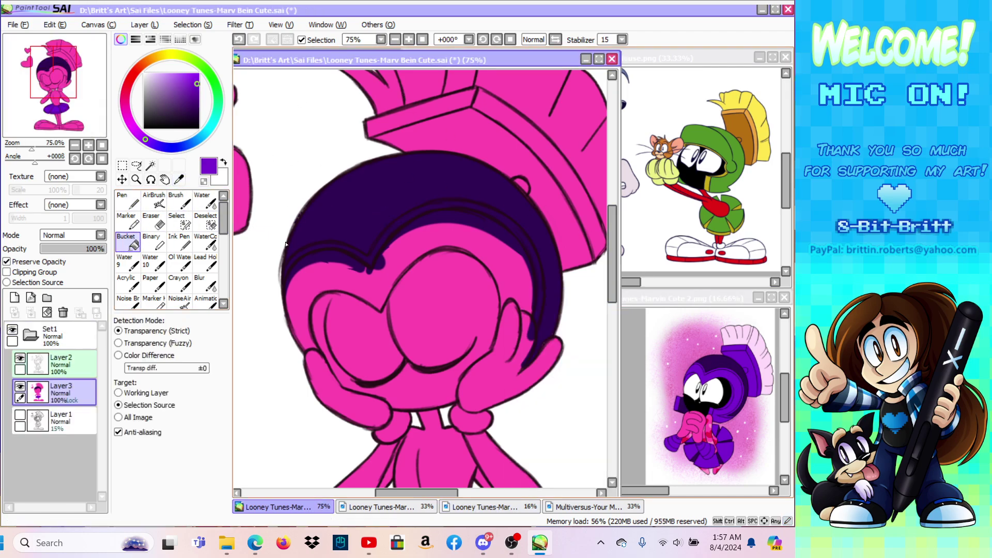
left_click(313, 289)
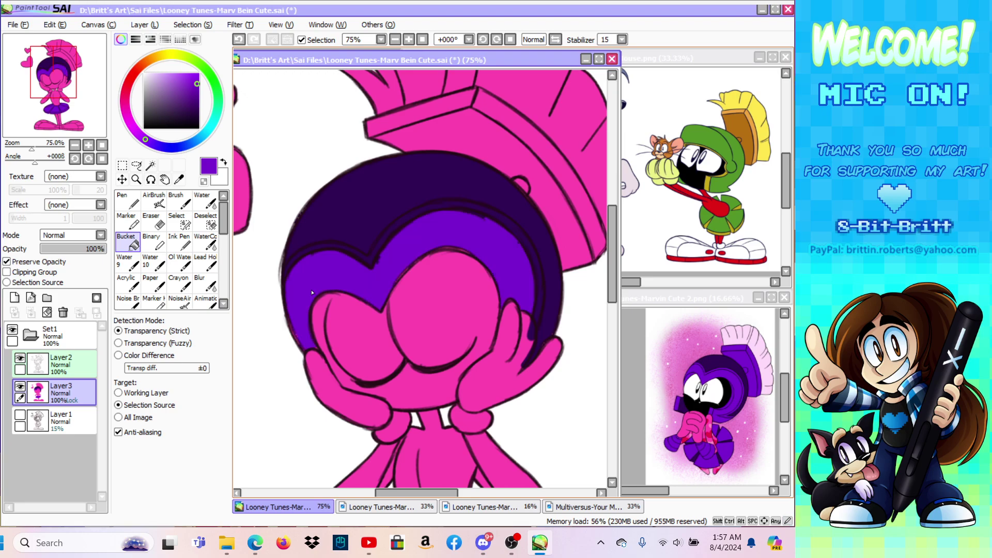
Step: Paint the helmet band's edges purple up to the face and fingers with the size 30 Pen, mirroring the view while working
left_click(127, 199)
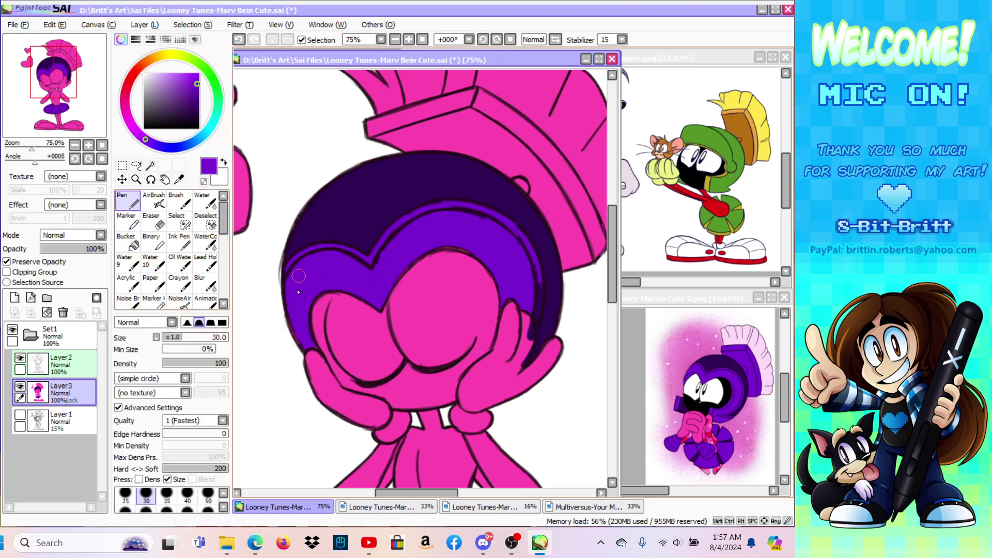
mouse_move(303, 349)
left_mouse_down()
mouse_move(289, 294)
mouse_move(305, 257)
left_mouse_up()
left_click(555, 40)
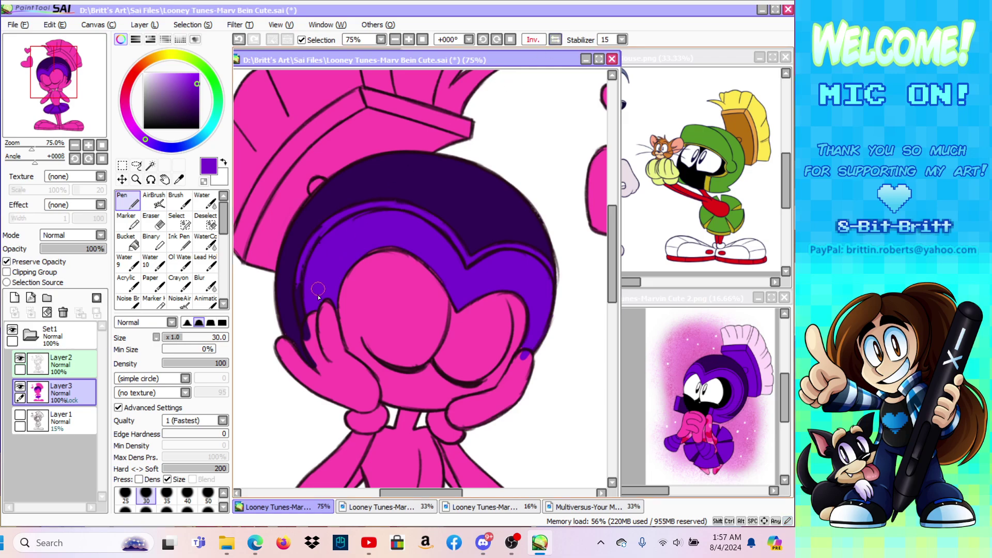
mouse_move(315, 344)
left_mouse_down()
mouse_move(299, 283)
mouse_move(307, 285)
mouse_move(300, 275)
mouse_move(322, 249)
mouse_move(309, 253)
mouse_move(326, 239)
mouse_move(312, 243)
mouse_move(353, 223)
mouse_move(401, 217)
left_mouse_up()
mouse_move(341, 325)
left_mouse_down()
mouse_move(430, 274)
mouse_move(386, 256)
mouse_move(465, 308)
mouse_move(482, 287)
mouse_move(459, 307)
mouse_move(508, 300)
mouse_move(518, 362)
left_mouse_up()
mouse_move(338, 338)
left_mouse_down()
mouse_move(346, 280)
mouse_move(426, 262)
mouse_move(390, 255)
mouse_move(455, 316)
mouse_move(498, 299)
left_mouse_up()
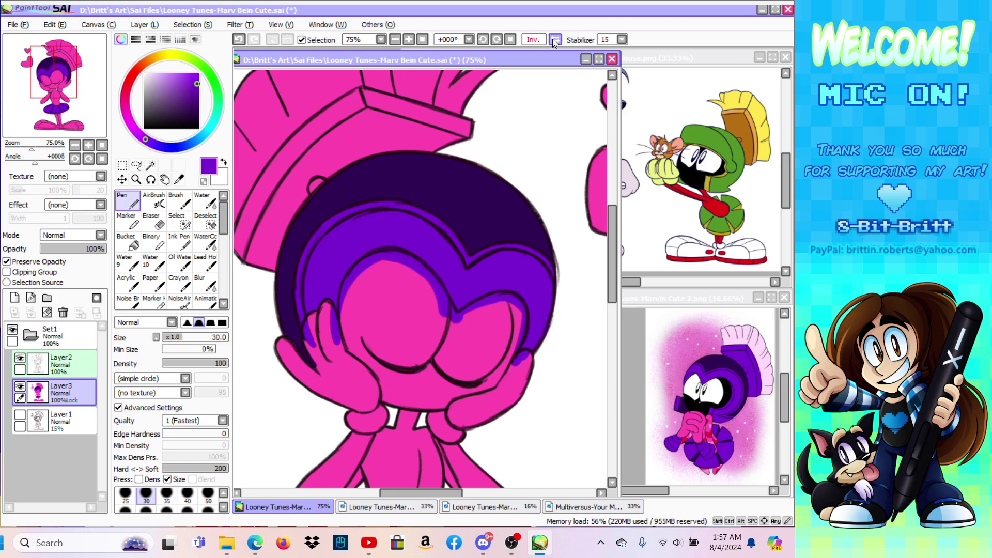
left_click(555, 40)
Step: Sample the black of the face in the Marvin Cute 2 reference image, fill the face on Layer3, and switch to the Pen for touch-ups
left_click(179, 179)
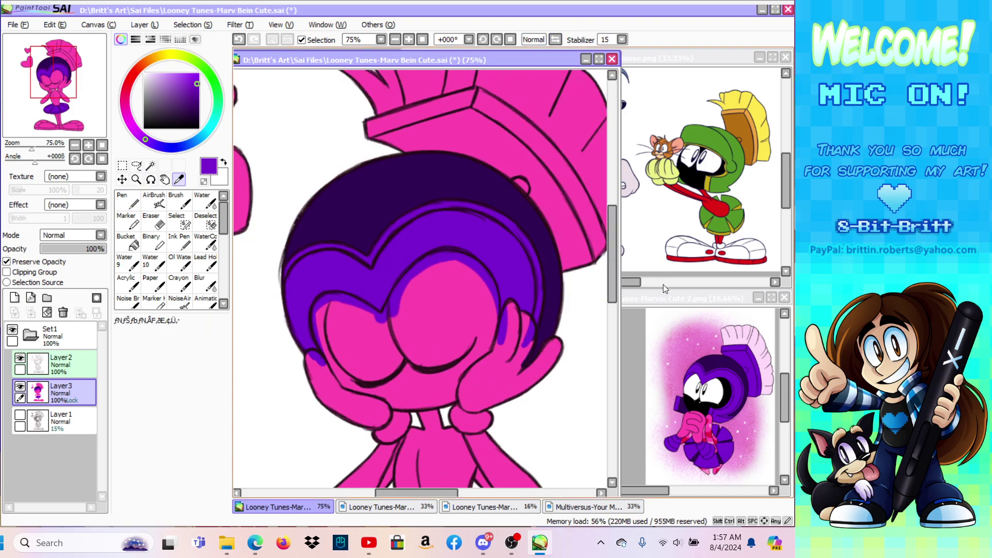
left_click(669, 301)
left_click(693, 397)
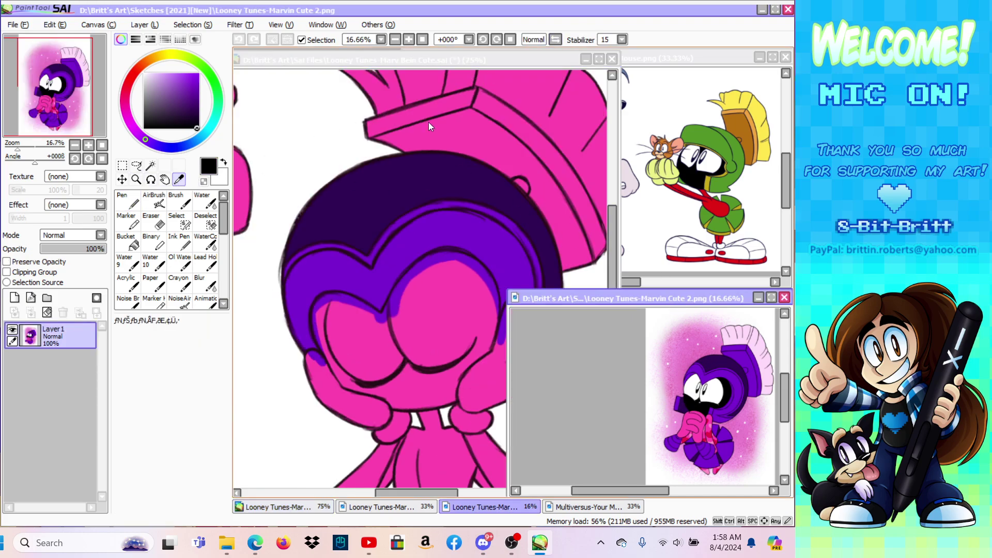
left_click(419, 58)
left_click(128, 242)
left_click(358, 301)
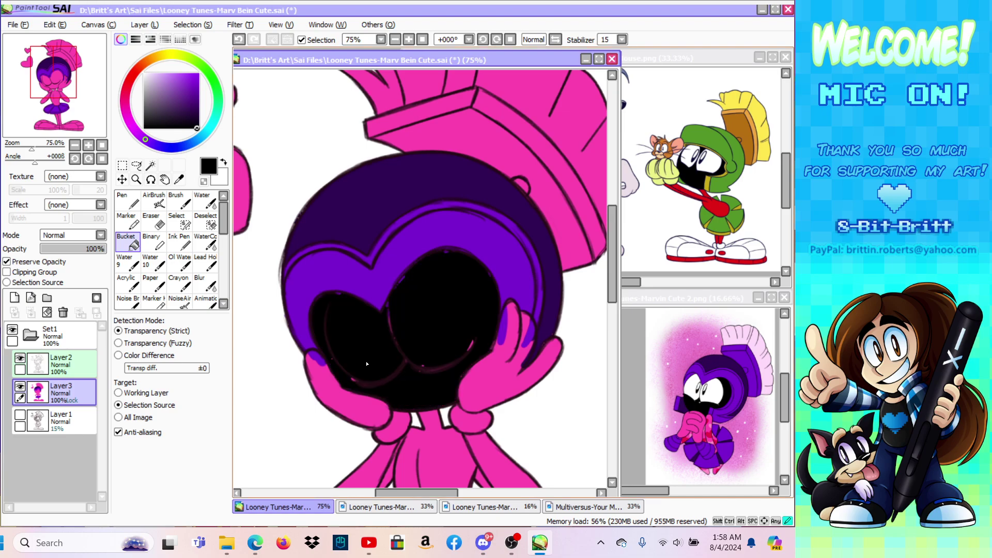
key("n")
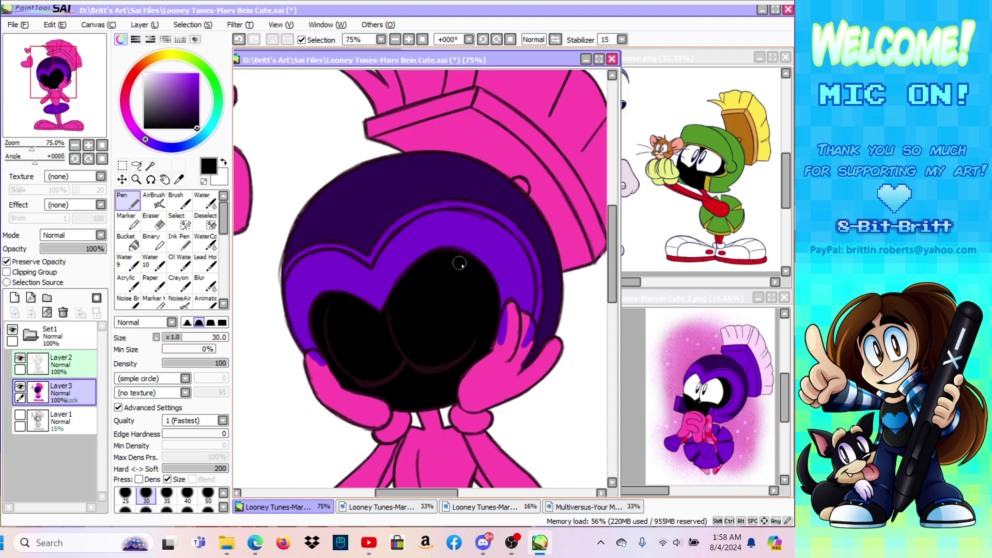
Step: Turn on Preserve Opacity for Layer2 and recolour the closed-eye lines white with the Pen at size 40
left_click(44, 366)
left_click(32, 263)
left_click(150, 80)
left_click(144, 74)
left_click(187, 495)
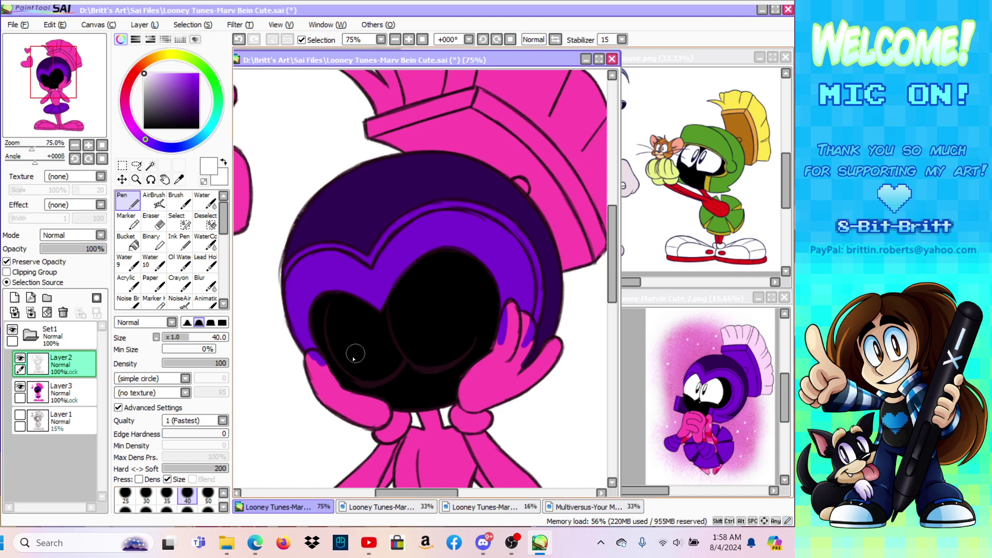
mouse_move(333, 314)
left_mouse_down()
mouse_move(344, 361)
mouse_move(378, 379)
mouse_move(406, 363)
left_mouse_up()
mouse_move(390, 313)
left_mouse_down()
mouse_move(408, 359)
mouse_move(393, 315)
mouse_move(399, 350)
mouse_move(445, 357)
mouse_move(422, 370)
mouse_move(477, 336)
left_mouse_up()
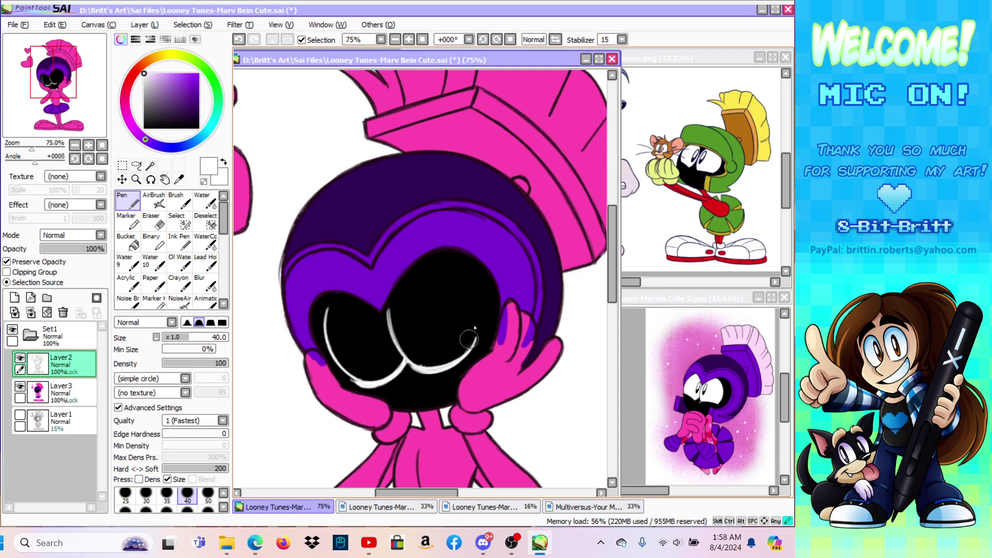
Step: Touch up the lower face and its edge beside the hand in black on Layer3 with the Pen at size 25
left_click(74, 388)
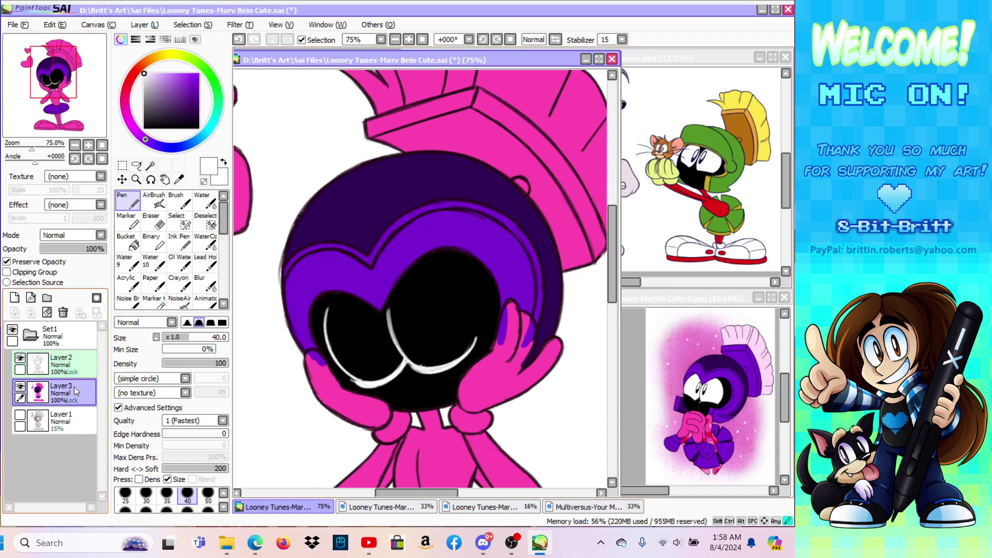
left_click(198, 128)
left_click(125, 493)
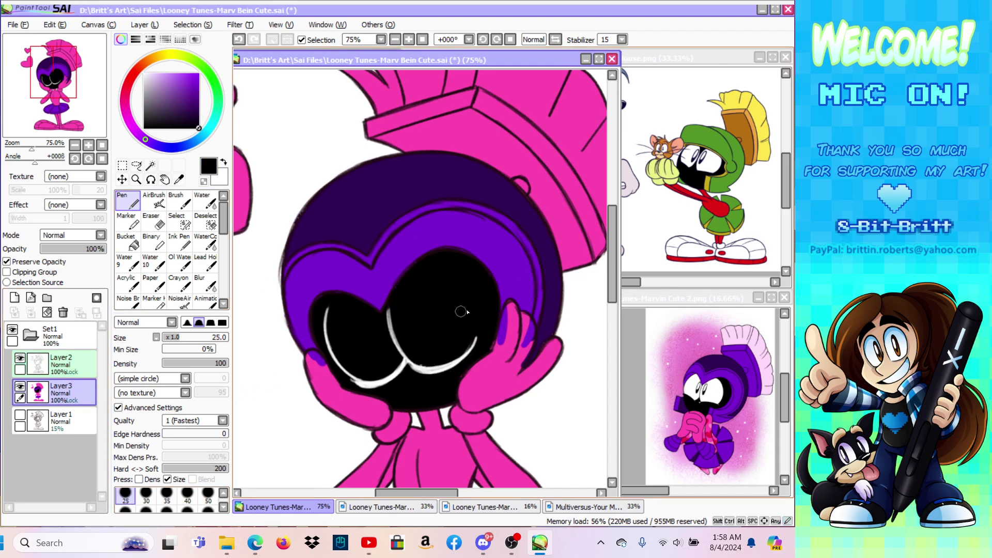
mouse_move(397, 385)
left_mouse_down()
mouse_move(416, 391)
mouse_move(464, 367)
mouse_move(496, 328)
left_mouse_up()
Step: Zoom out to 33.33% to show the whole character and save the drawing
left_click(137, 180)
left_click(144, 333)
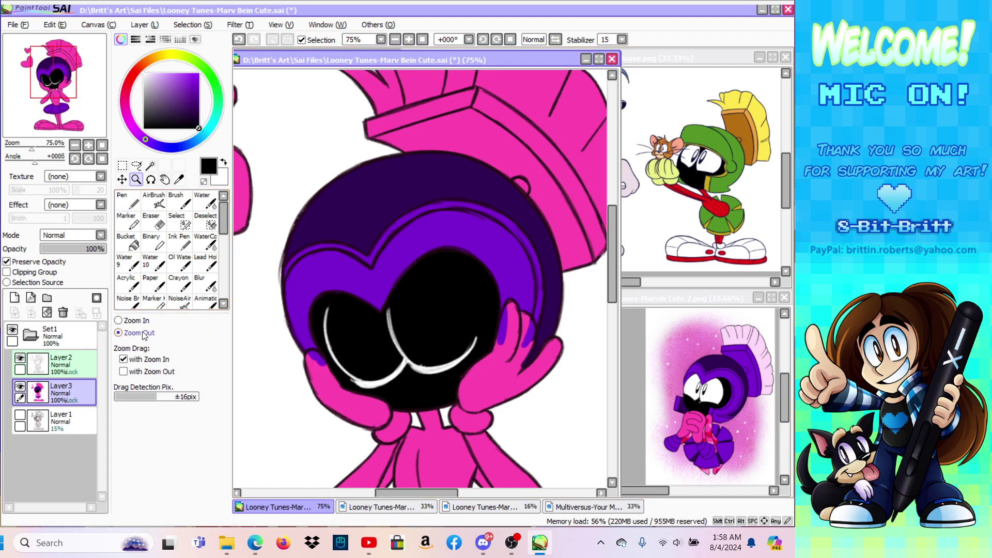
left_click(418, 230)
left_click(18, 25)
left_click(34, 98)
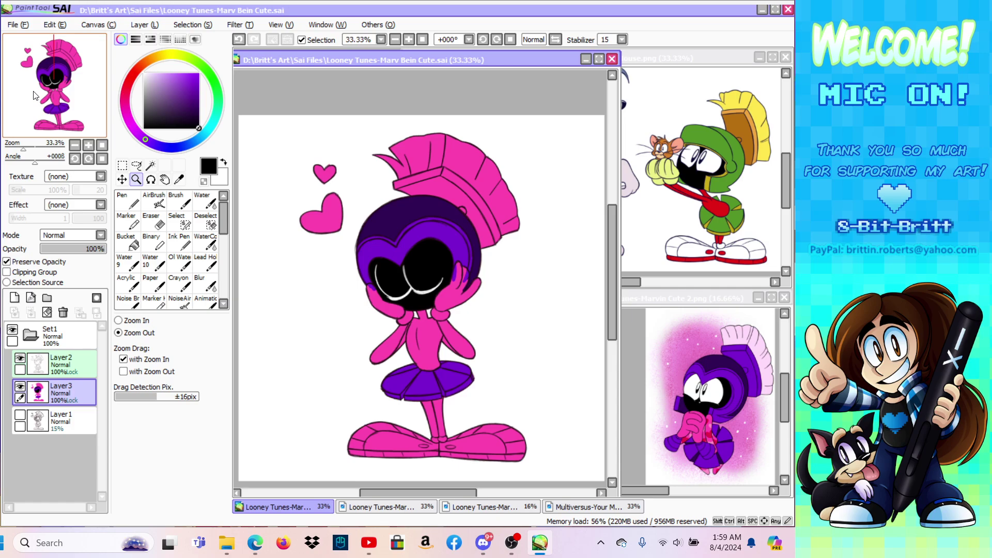
Step: Sample the dark outline colour at the helmet's centre peak and select the size 7 Animatic brush for drawing at 100% zoom
left_click(129, 321)
left_click(446, 327)
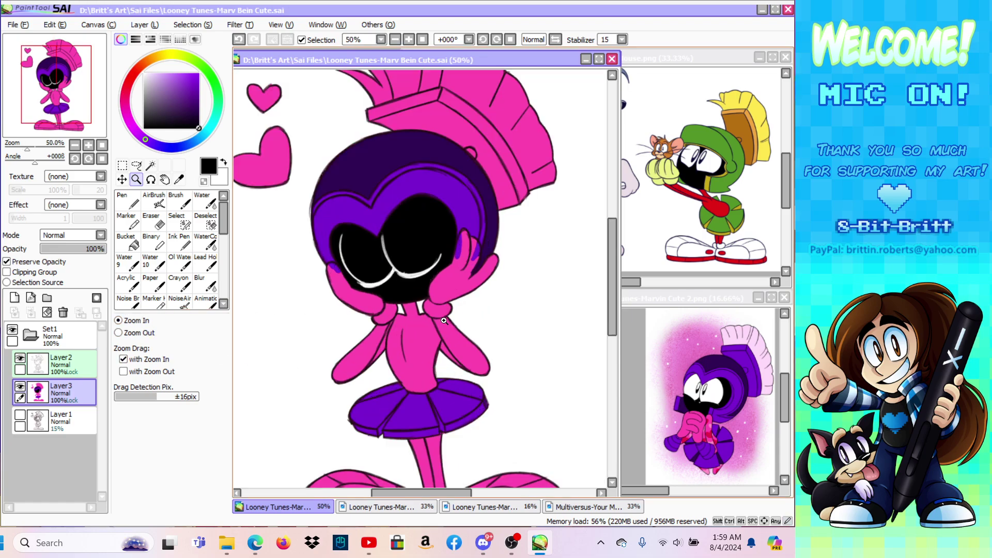
left_click(405, 350)
left_click(405, 350)
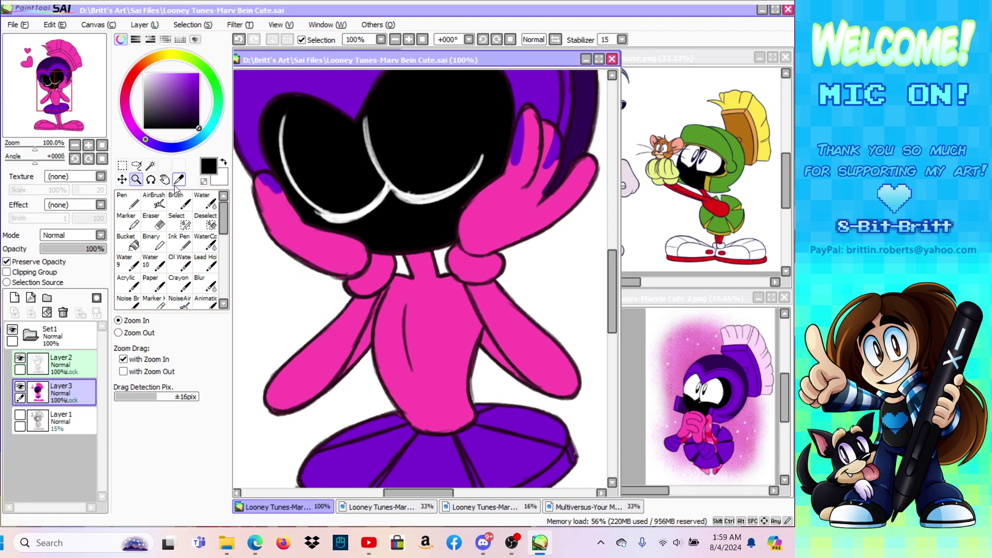
key("alt")
scroll(609, 256, "up", 5)
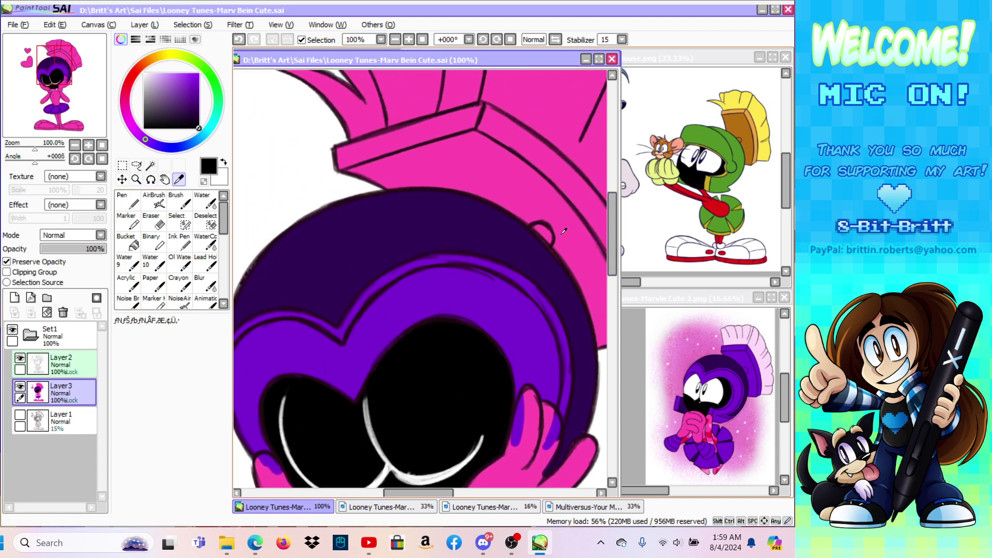
left_click(343, 340)
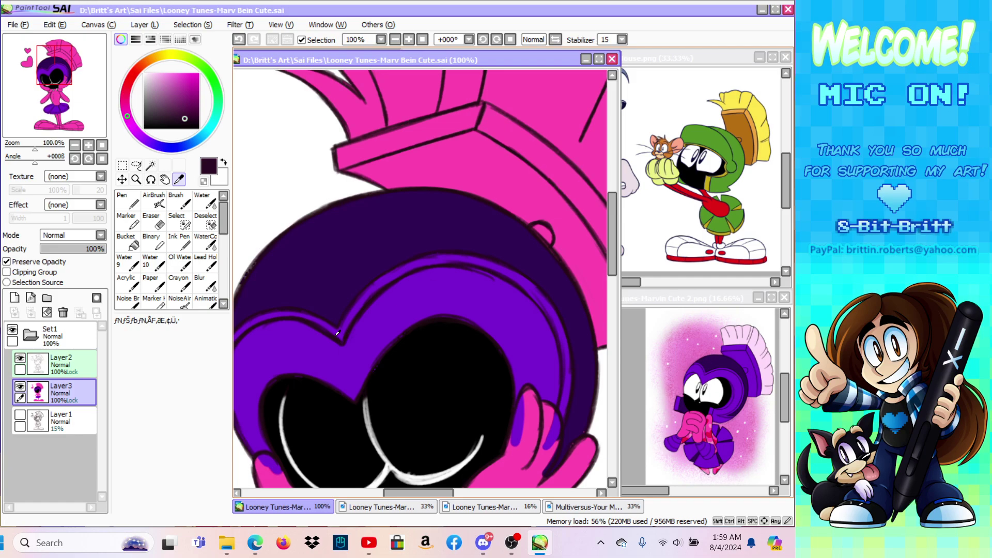
left_click(336, 338)
left_click_drag(612, 237, 614, 296)
left_click(215, 304)
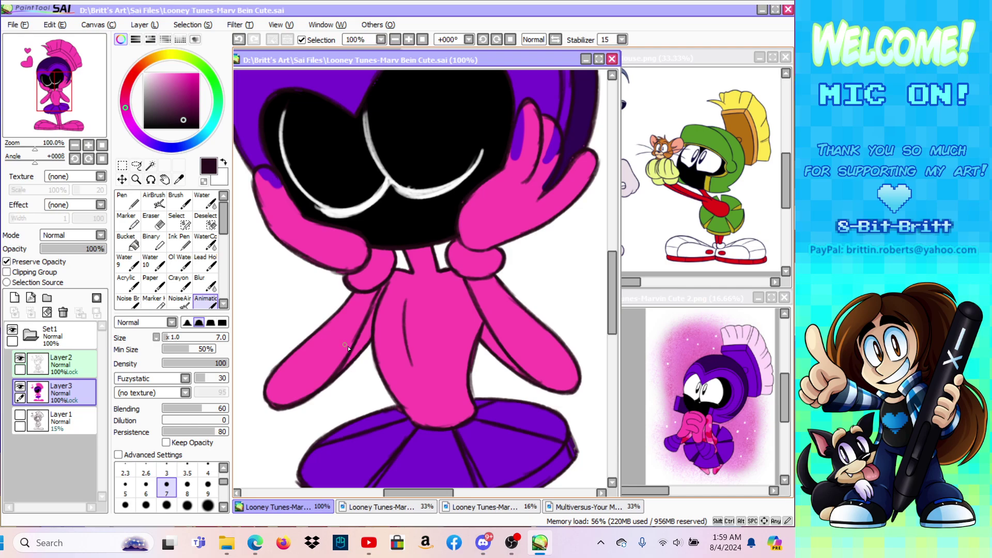
Step: Turn off Preserve Opacity for Layer2 and add a new layer directly above it
left_click(62, 362)
left_click(7, 262)
left_click(7, 282)
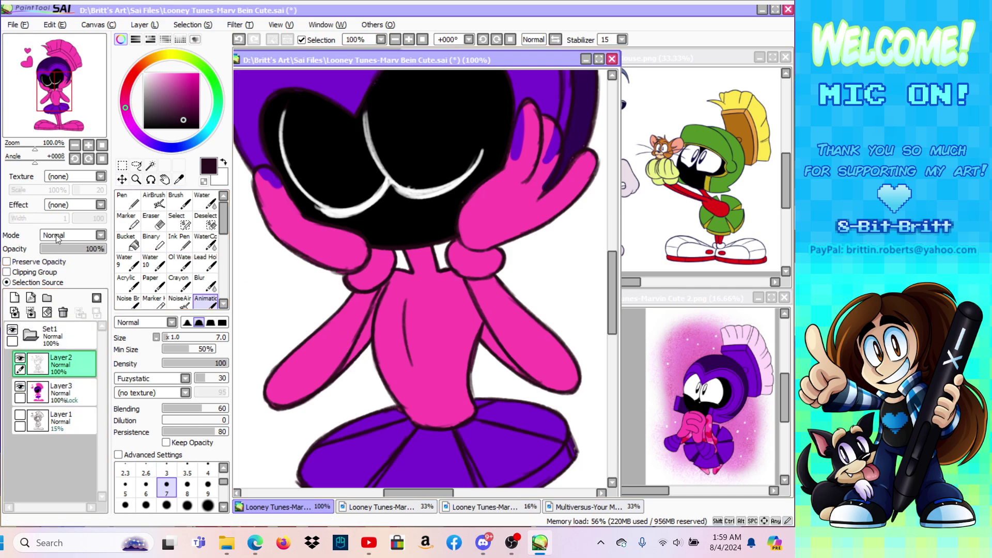
left_click(145, 25)
left_click(153, 38)
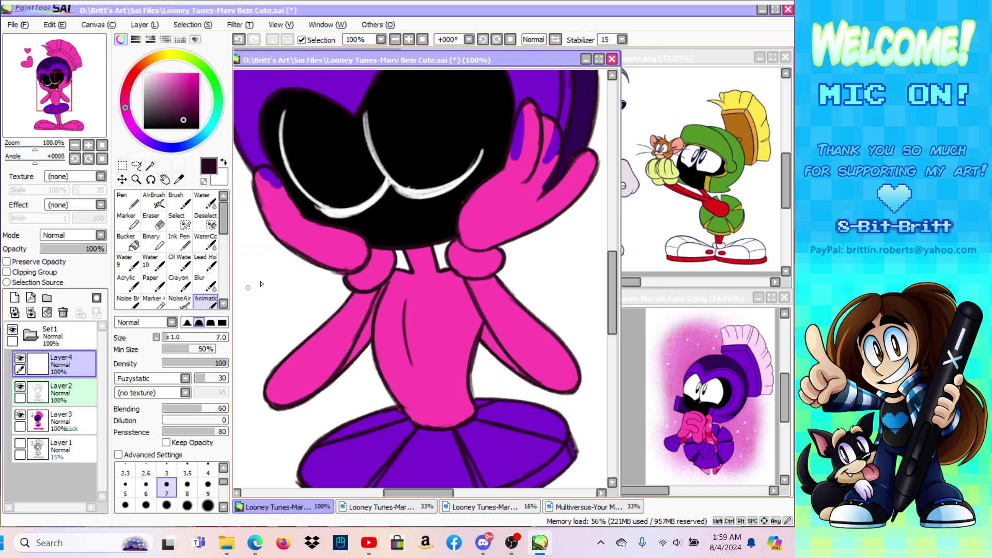
Step: Draw a puffy sleeve outline around the left-side arm on Layer4 with the size 7 Animatic brush
mouse_move(366, 362)
left_mouse_down()
mouse_move(322, 339)
mouse_move(346, 357)
mouse_move(315, 324)
left_mouse_up()
mouse_move(352, 360)
left_mouse_down()
mouse_move(332, 349)
mouse_move(314, 306)
left_mouse_up()
mouse_move(328, 345)
left_mouse_down()
mouse_move(317, 305)
mouse_move(315, 318)
mouse_move(341, 281)
mouse_move(315, 306)
mouse_move(346, 277)
left_mouse_up()
left_click_drag(363, 367, 382, 297)
left_click_drag(375, 343, 398, 251)
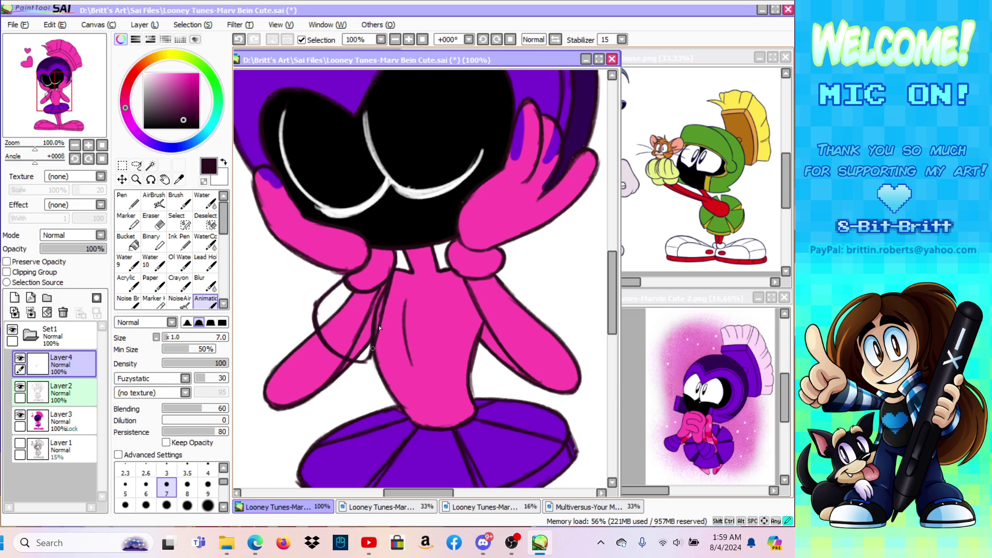
Step: Draw a matching outer sleeve outline on the right-side arm on Layer4 while the view is mirrored
left_click(552, 41)
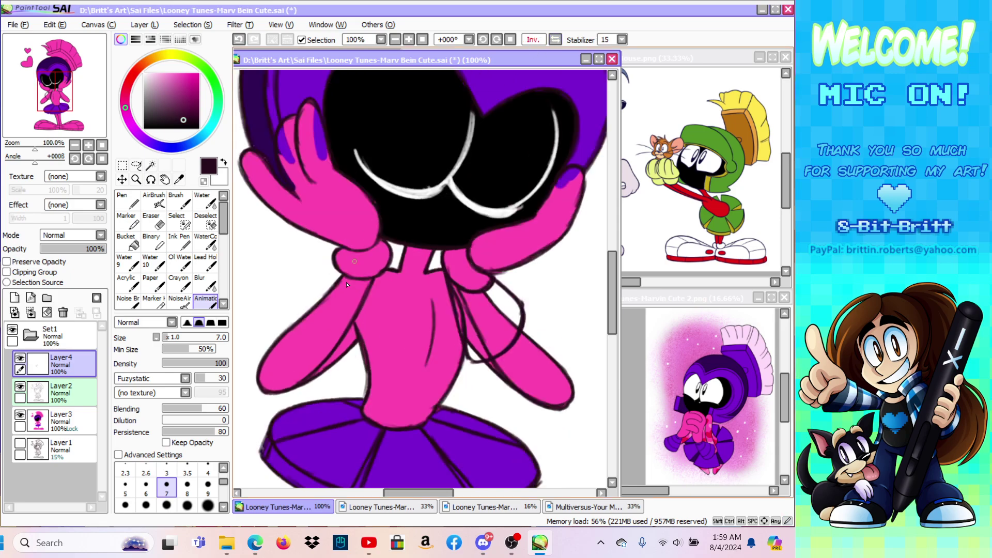
mouse_move(348, 357)
left_mouse_down()
mouse_move(312, 325)
mouse_move(354, 358)
mouse_move(312, 337)
mouse_move(321, 345)
mouse_move(312, 305)
mouse_move(307, 319)
mouse_move(338, 260)
left_mouse_up()
left_click(240, 41)
left_click_drag(307, 311, 352, 253)
left_click_drag(306, 304, 309, 297)
left_click(555, 40)
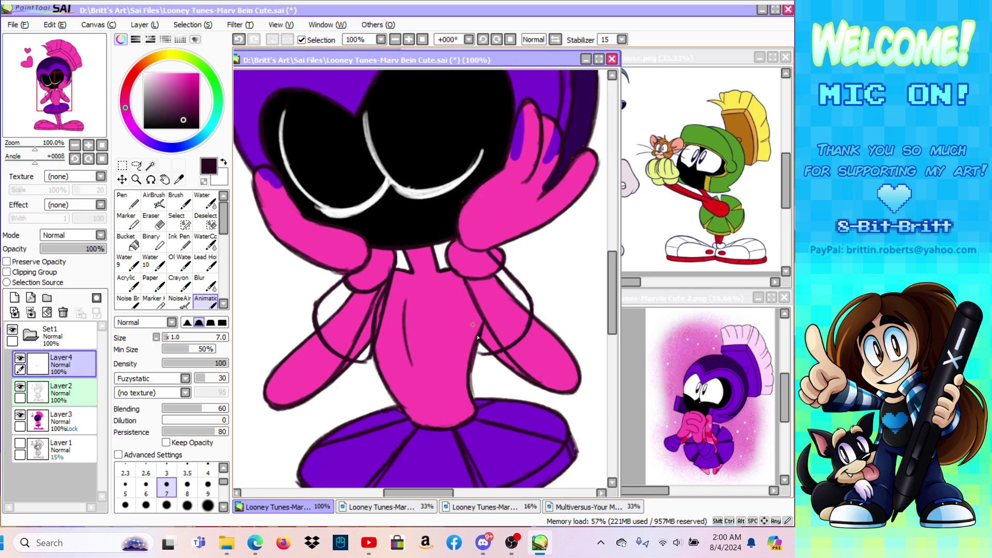
Step: Draw the inner edge of the right-side sleeve up to the hand and erase the overshoot below its hem
left_click_drag(445, 493, 455, 493)
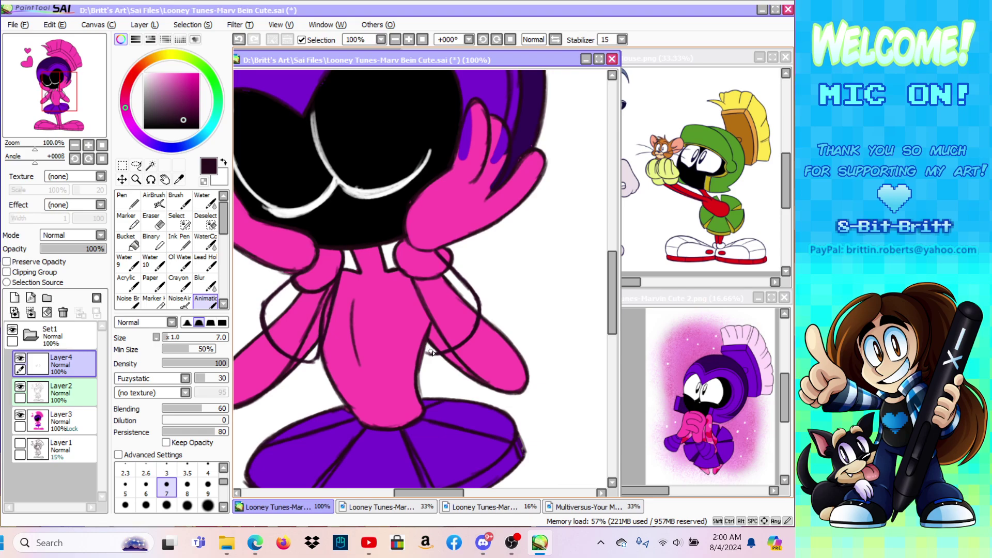
mouse_move(422, 350)
left_mouse_down()
mouse_move(444, 352)
mouse_move(405, 337)
mouse_move(406, 249)
left_mouse_up()
left_click(157, 219)
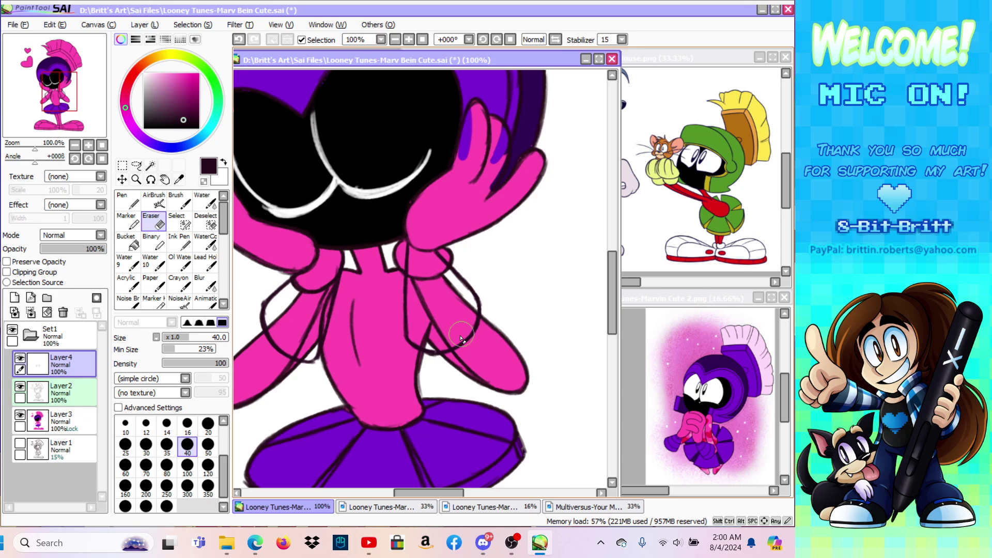
left_click_drag(417, 361, 435, 362)
left_click_drag(422, 360, 437, 362)
left_click_drag(423, 360, 439, 361)
Step: Erase the old arm and wrist lines inside both sleeves on Layer2 with the size 40 Eraser
left_click(46, 398)
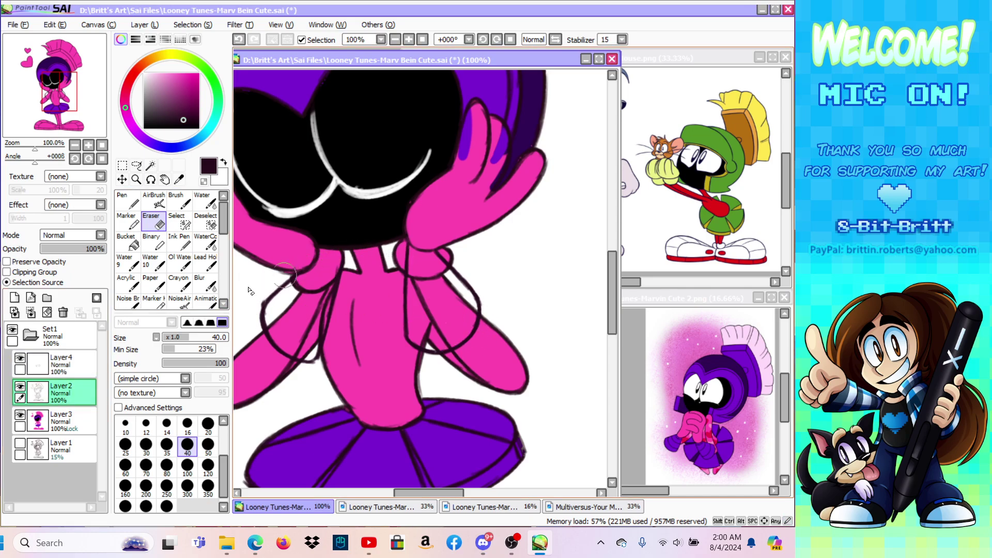
mouse_move(299, 287)
left_mouse_down()
mouse_move(280, 332)
mouse_move(272, 329)
mouse_move(310, 290)
mouse_move(296, 289)
mouse_move(295, 351)
mouse_move(318, 296)
left_mouse_up()
left_click_drag(308, 345, 326, 273)
mouse_move(309, 356)
left_mouse_down()
mouse_move(329, 271)
mouse_move(323, 310)
mouse_move(297, 355)
mouse_move(302, 349)
left_mouse_up()
mouse_move(424, 322)
left_mouse_down()
mouse_move(414, 268)
mouse_move(421, 339)
mouse_move(441, 305)
mouse_move(429, 336)
mouse_move(446, 339)
mouse_move(427, 323)
mouse_move(431, 340)
mouse_move(447, 342)
mouse_move(439, 344)
mouse_move(448, 285)
mouse_move(432, 272)
mouse_move(469, 312)
mouse_move(449, 252)
left_mouse_up()
mouse_move(449, 253)
left_mouse_down()
mouse_move(447, 277)
mouse_move(371, 246)
mouse_move(394, 241)
mouse_move(263, 357)
mouse_move(421, 250)
mouse_move(398, 248)
mouse_move(406, 268)
left_mouse_up()
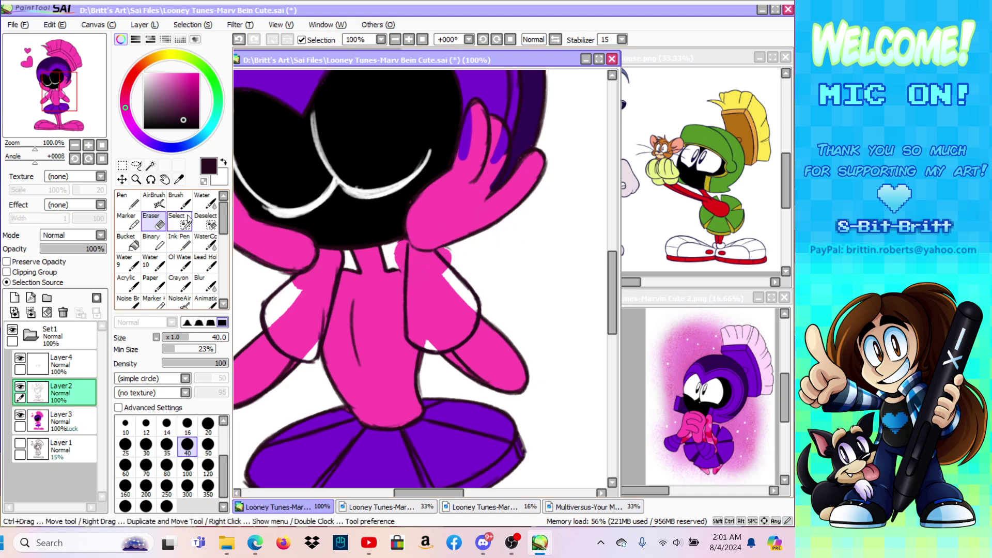
Step: Redraw the small collar line beside the neck on Layer2 and erase the left-side sleeve's inner line on Layer4
left_click(205, 301)
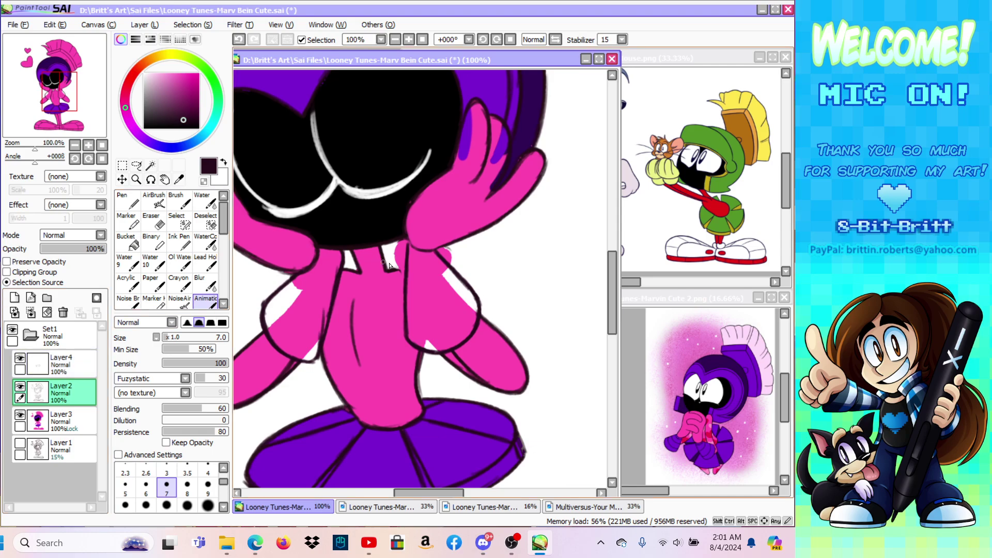
left_click_drag(391, 269, 404, 273)
left_click(76, 367)
left_click(159, 223)
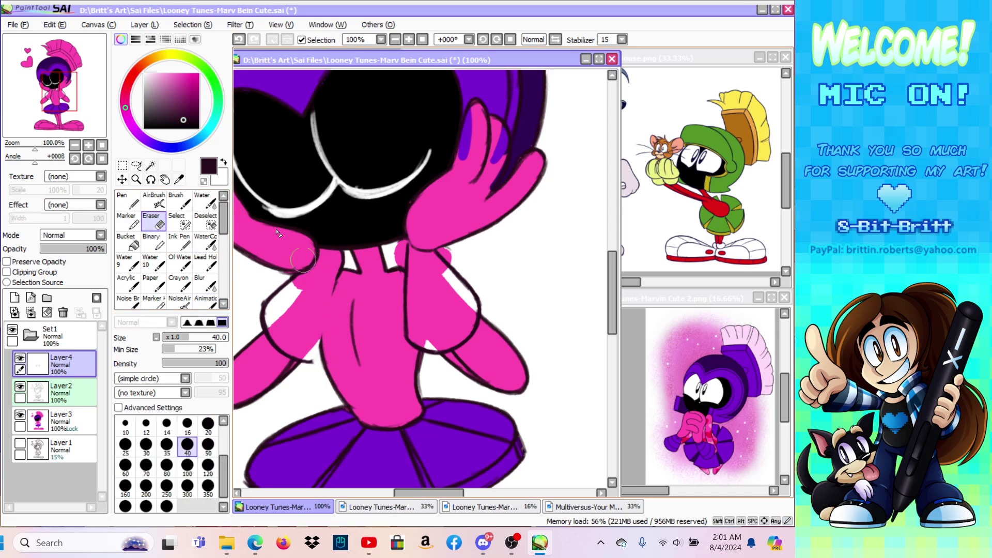
left_click(206, 300)
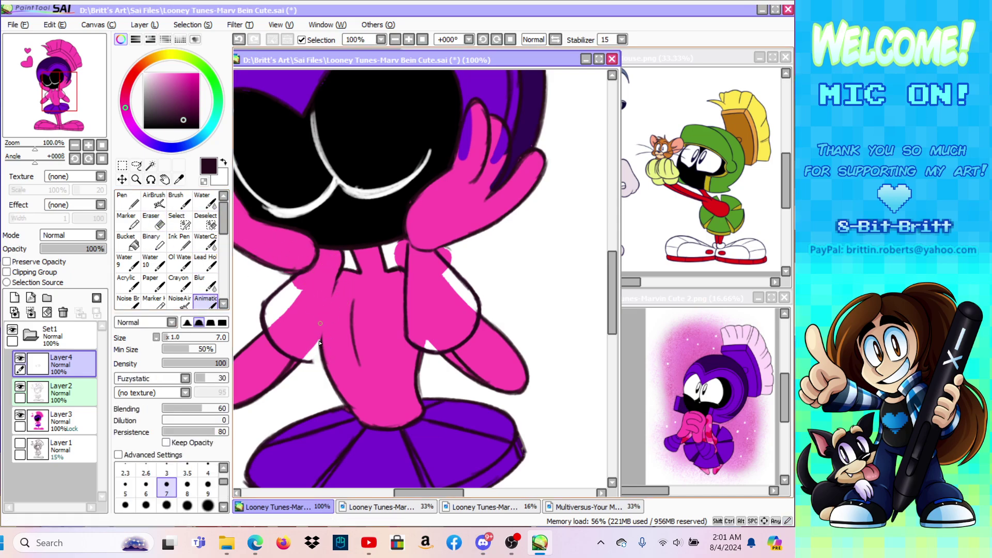
left_click_drag(317, 254, 322, 298)
left_click_drag(318, 258, 328, 323)
mouse_move(323, 279)
left_mouse_down()
mouse_move(329, 329)
mouse_move(324, 347)
mouse_move(299, 361)
mouse_move(327, 358)
mouse_move(306, 363)
mouse_move(332, 352)
mouse_move(318, 360)
mouse_move(333, 345)
mouse_move(327, 324)
mouse_move(332, 344)
left_mouse_up()
left_click_drag(324, 280, 352, 272)
key("e")
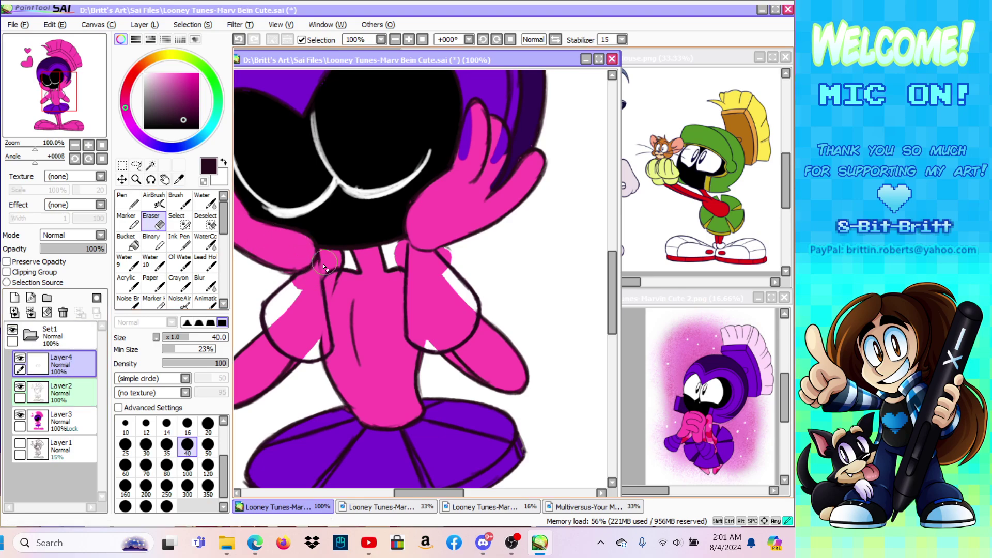
left_click_drag(323, 269, 329, 344)
Step: Redraw the inner edge of the left-side sleeve from the hand down to the hem with the Animatic brush
left_click(205, 300)
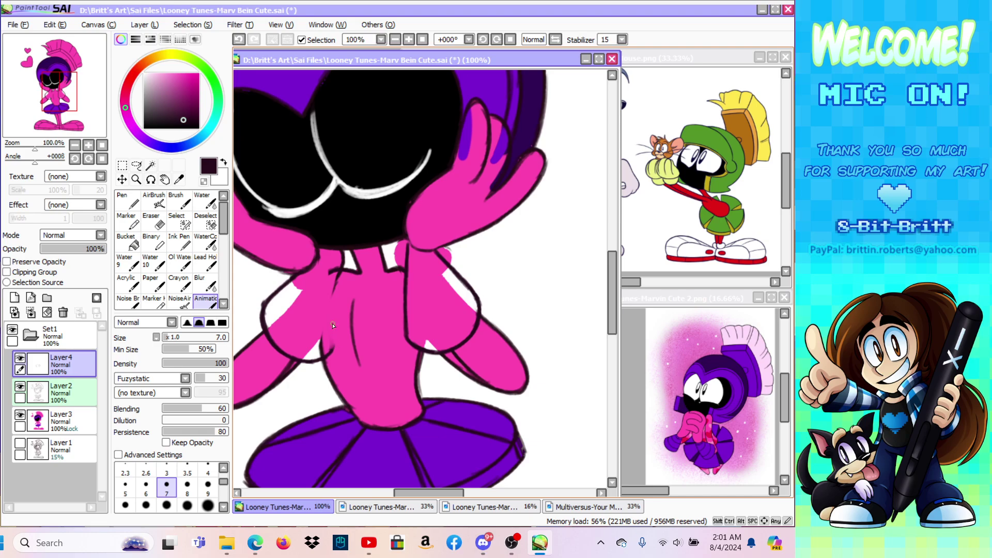
left_click_drag(330, 351, 327, 275)
left_click_drag(331, 321, 321, 253)
left_click_drag(333, 349, 329, 310)
Step: Draw two curved seam lines across each sleeve on Layer4, rotating the view for the left-side sleeve
left_click(151, 180)
left_click_drag(336, 155, 262, 199)
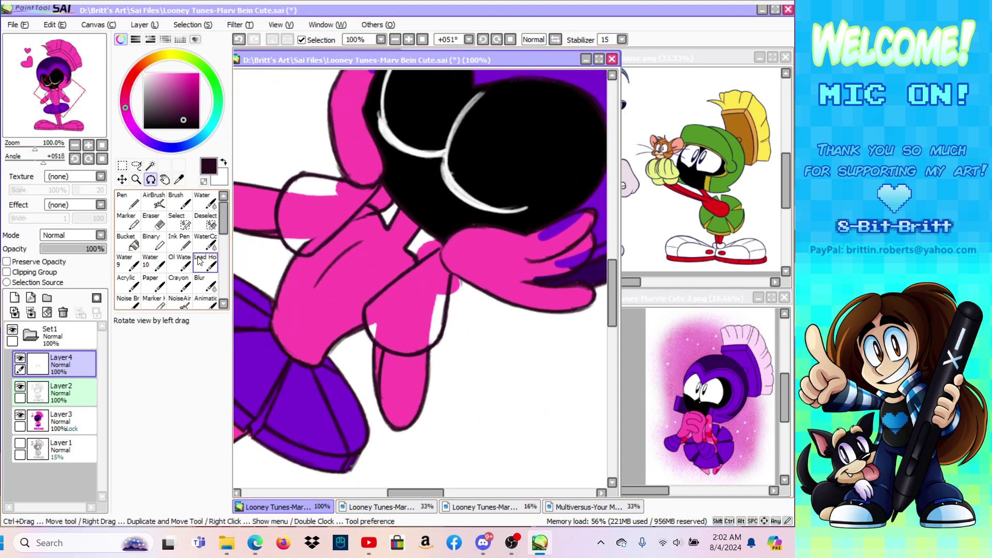
left_click(205, 301)
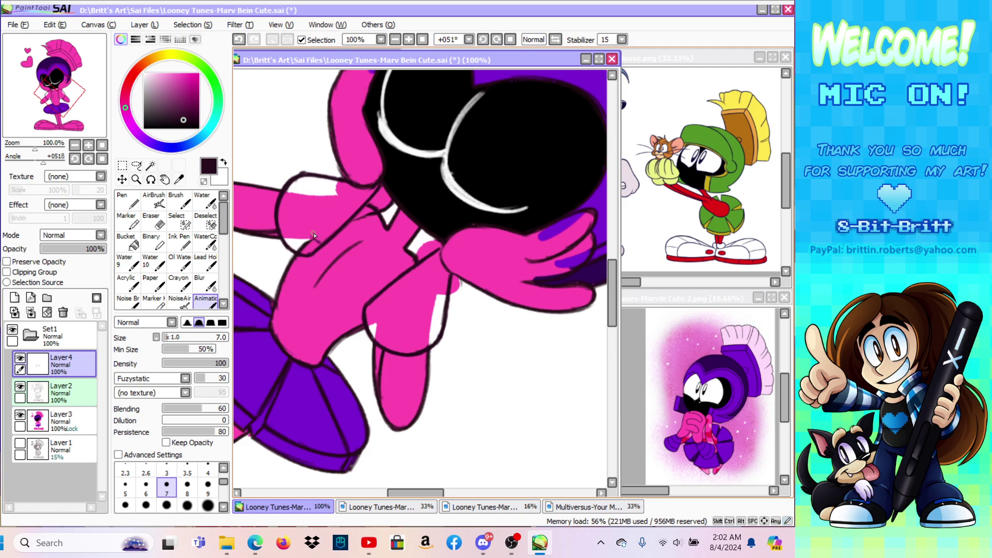
mouse_move(321, 244)
left_mouse_down()
mouse_move(303, 220)
mouse_move(308, 191)
left_mouse_up()
left_click_drag(348, 217, 346, 183)
left_click(510, 40)
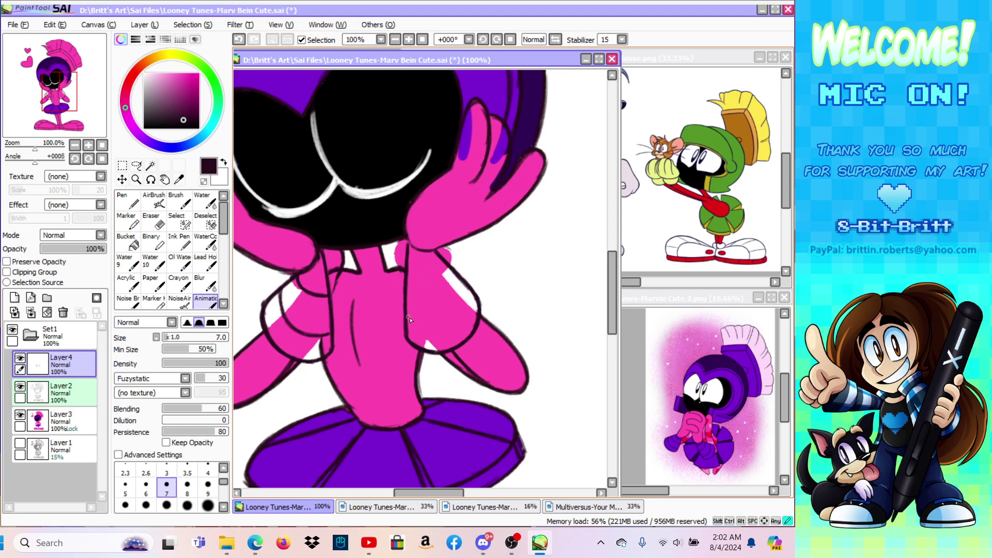
left_click_drag(415, 323, 454, 318)
left_click_drag(412, 286, 449, 272)
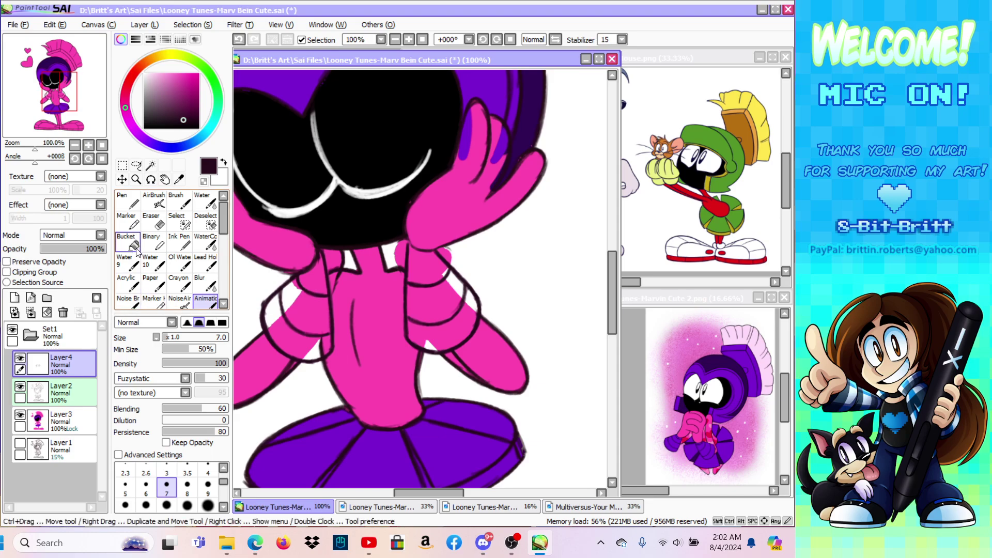
Step: Erase the leftover wrist line between the left-side sleeve and the neck on Layer2
left_click(154, 222)
left_click(20, 358)
left_click(19, 358)
left_click(38, 392)
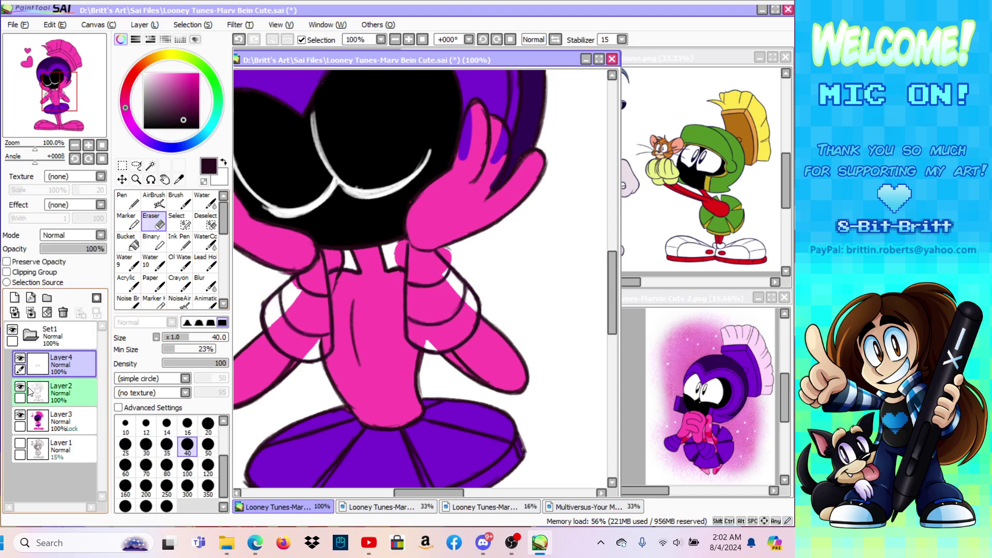
mouse_move(330, 260)
left_mouse_down()
mouse_move(340, 256)
mouse_move(330, 289)
mouse_move(339, 258)
left_mouse_up()
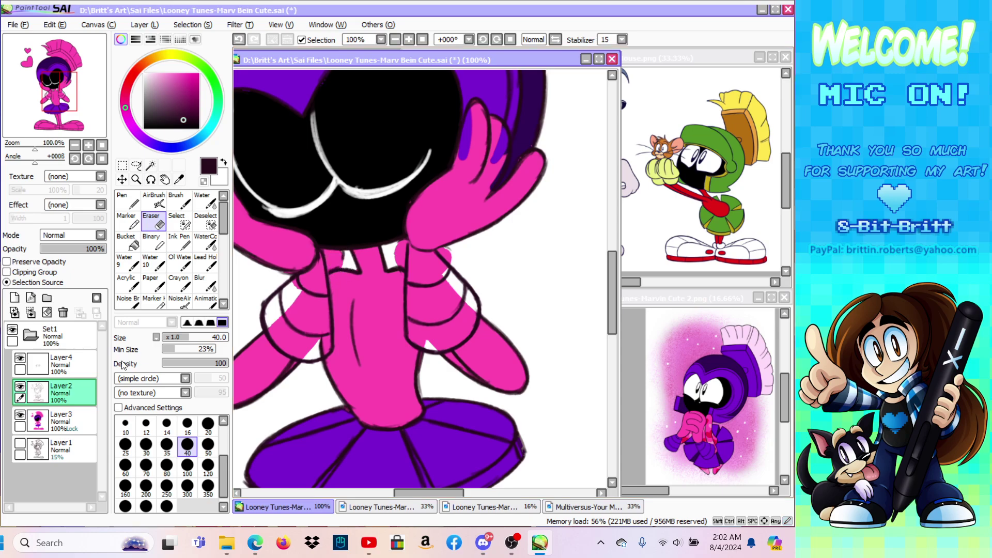
Step: Try to clear colour beside the neck on Layer3 with a transparent Bucket fill, and undo it
left_click(62, 364)
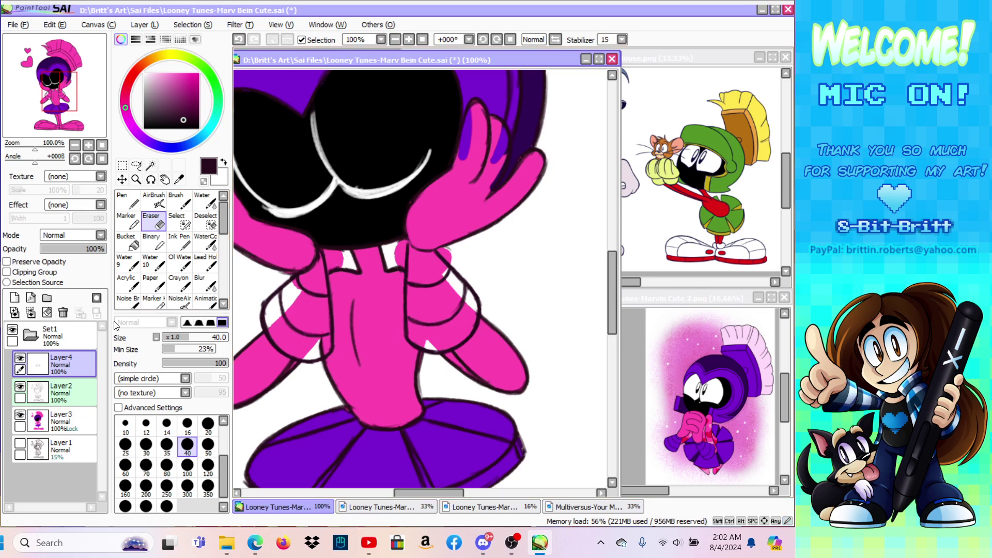
left_click(62, 419)
left_click(130, 241)
left_click(204, 181)
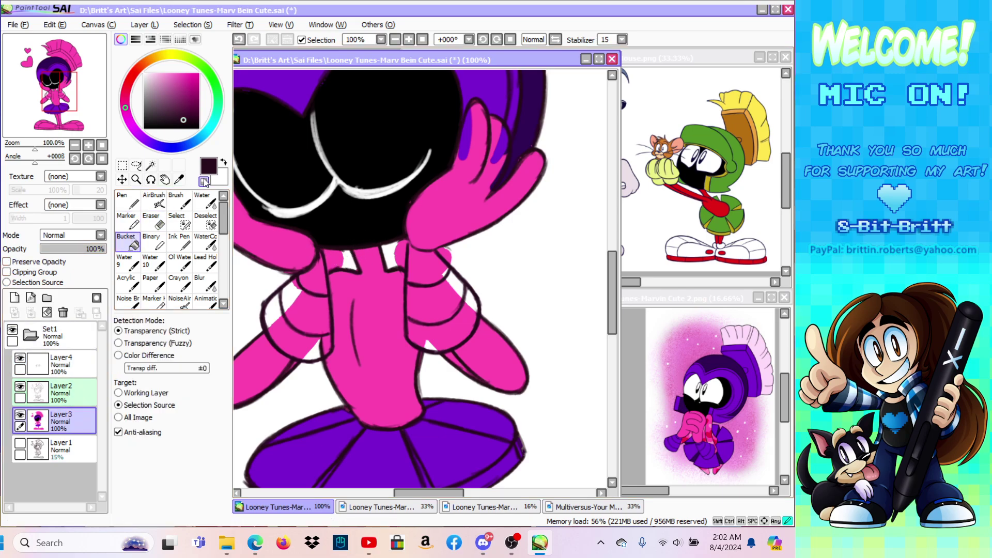
left_click(382, 255)
key("ctrl+z")
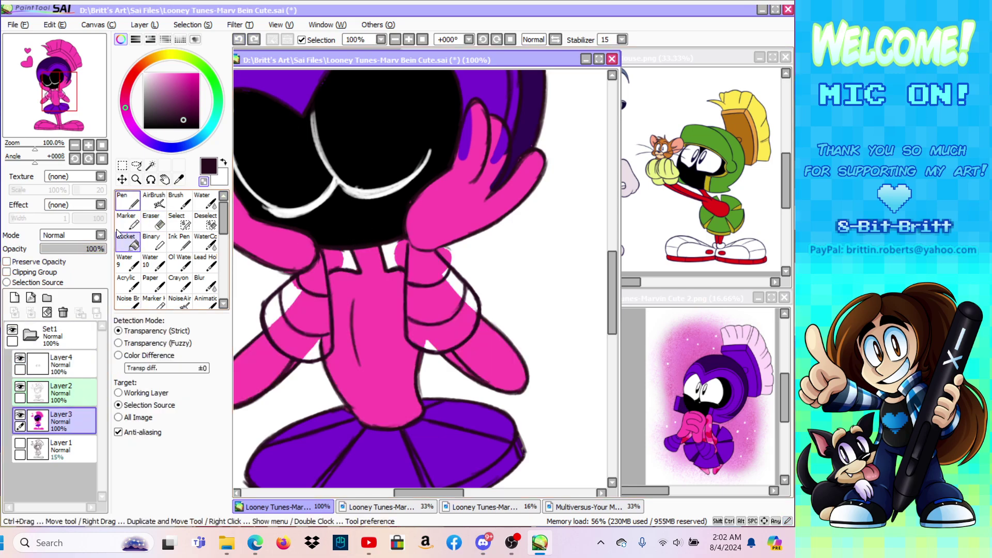
Step: Merge Layer4 down into Layer2
left_click(62, 364)
left_click(145, 24)
left_click(159, 131)
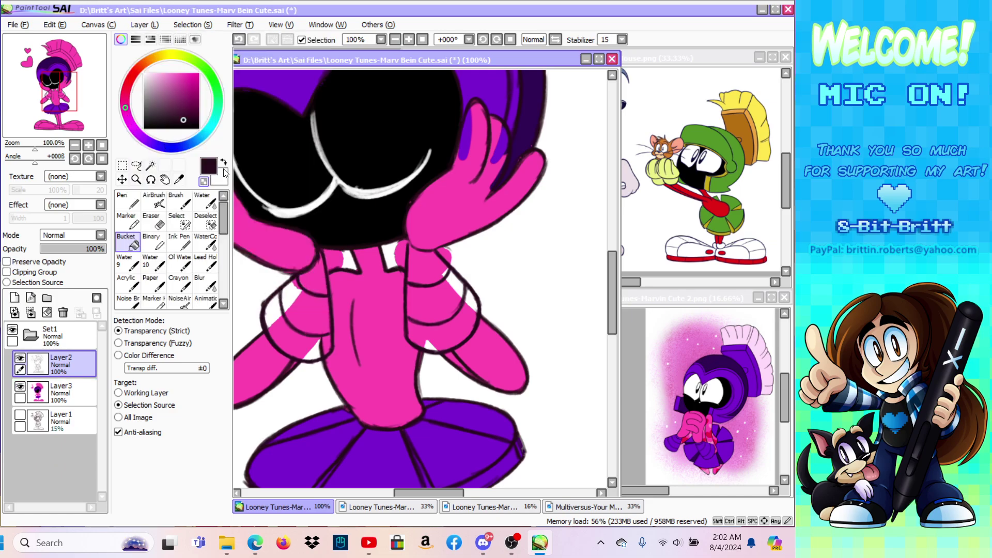
left_click(68, 393)
key("Delete")
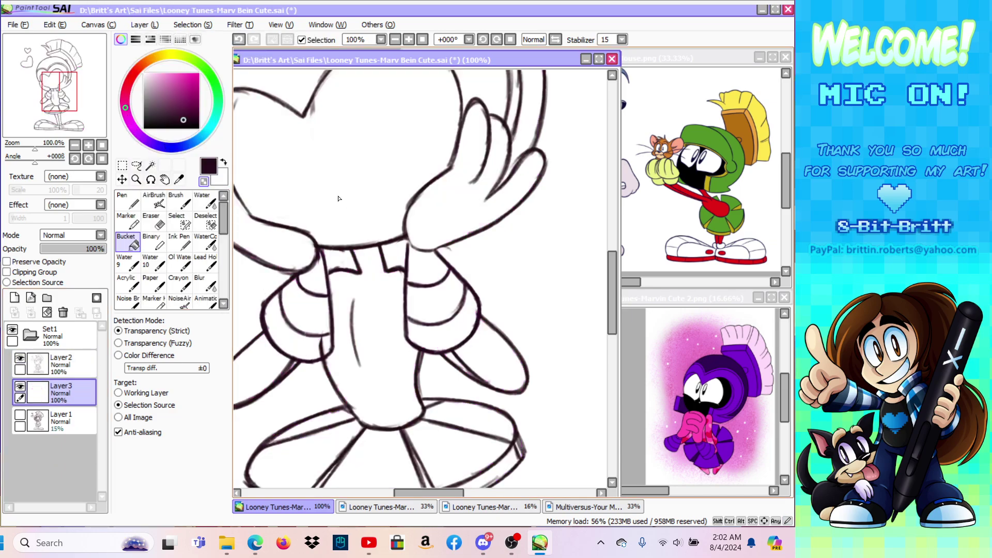
left_click(238, 40)
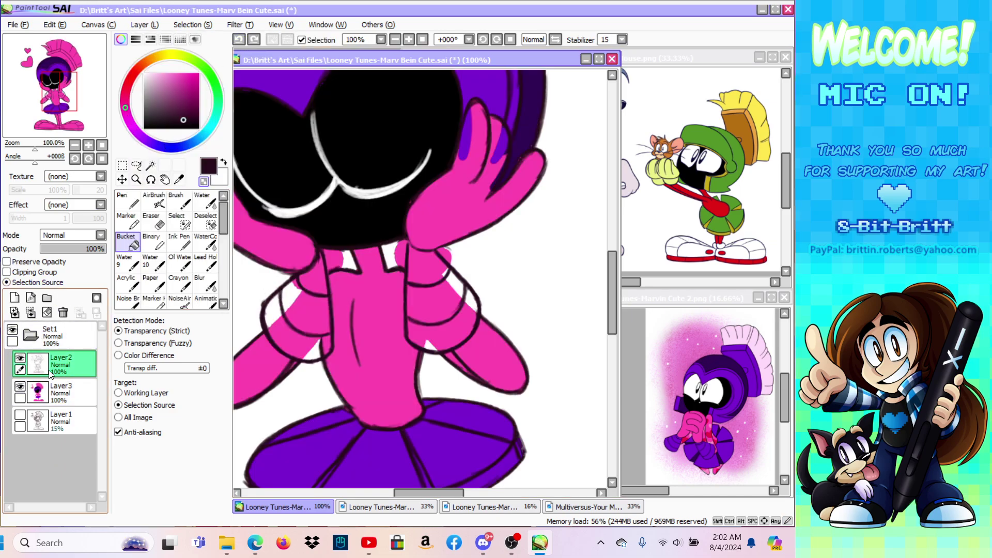
Step: Clear the stray pink beside the neck and outside the right-side sleeve on Layer3 using the transparent colour
left_click(334, 259)
left_click(401, 254)
left_click(447, 256)
left_click(127, 199)
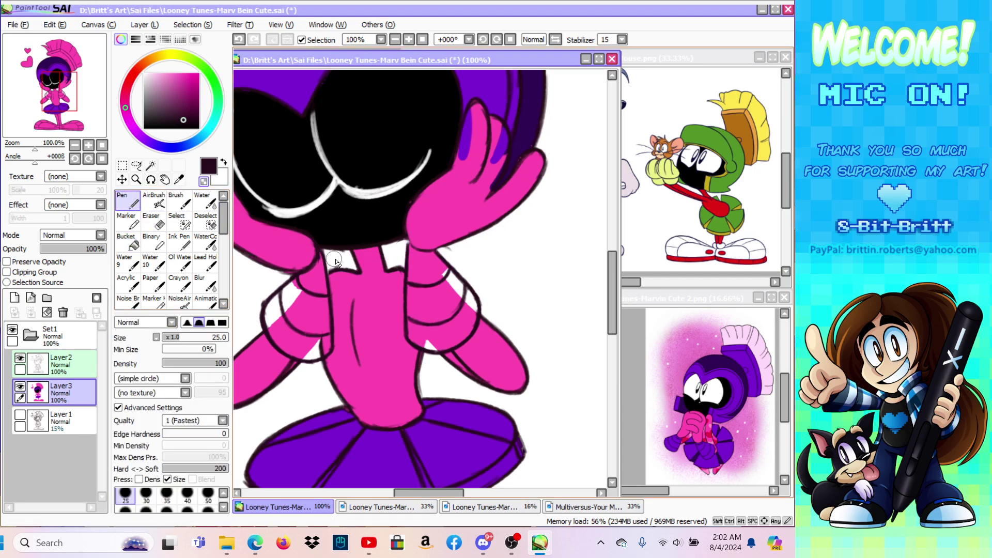
Step: Sample the helmet's purple and fill the sections of both sleeves with it on Layer3 using the Bucket
left_click(71, 365)
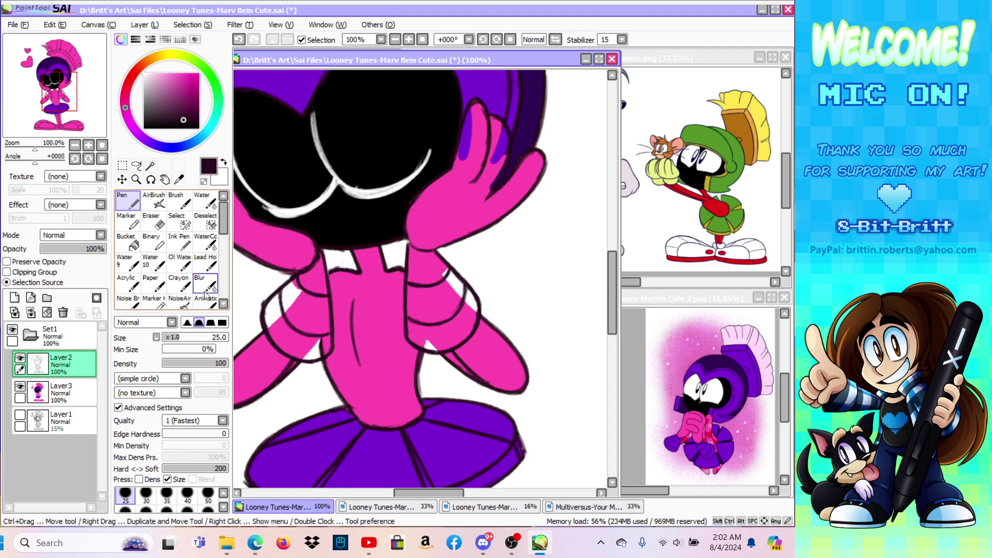
left_click(209, 302)
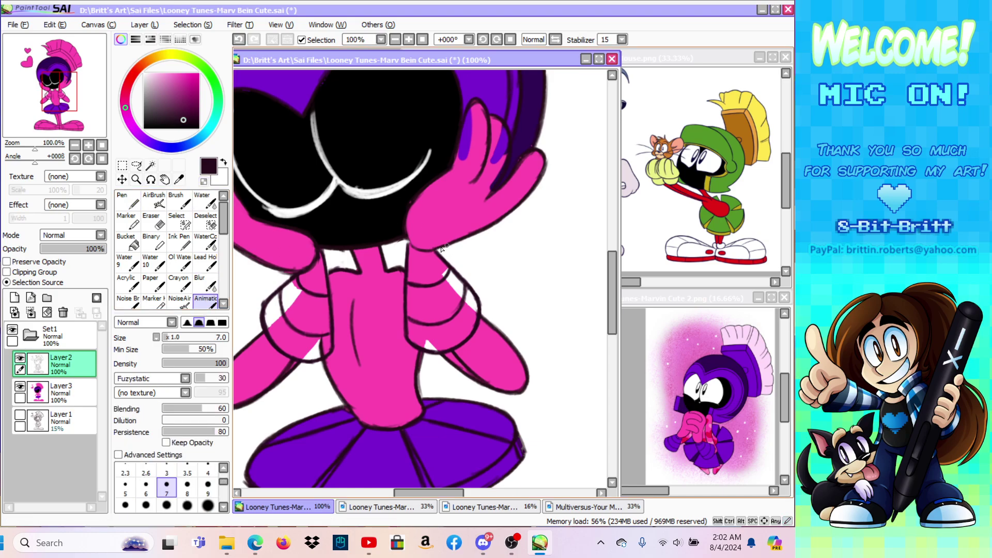
left_click(179, 179)
left_click(274, 83)
left_click(127, 241)
left_click(50, 384)
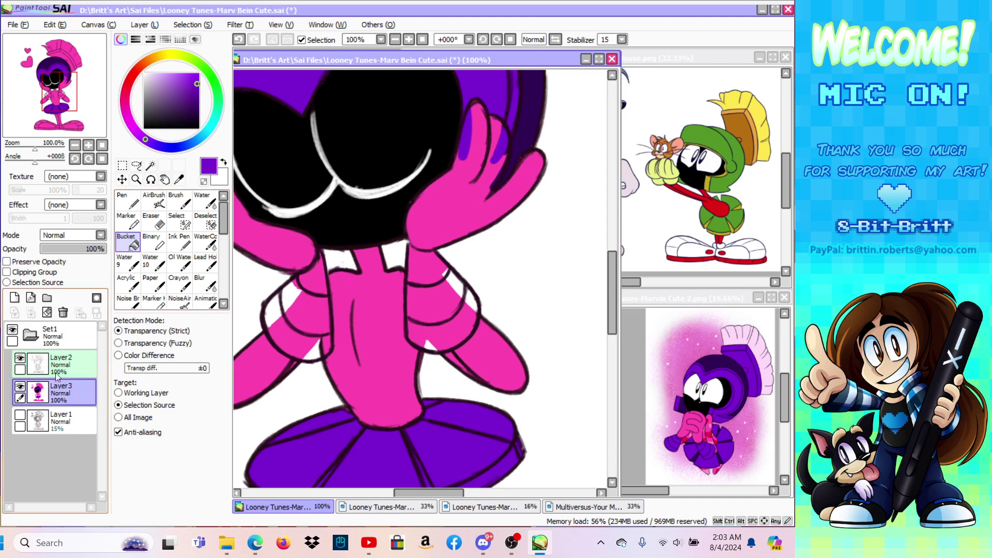
left_click(310, 282)
left_click(292, 323)
left_click(426, 266)
left_click(436, 317)
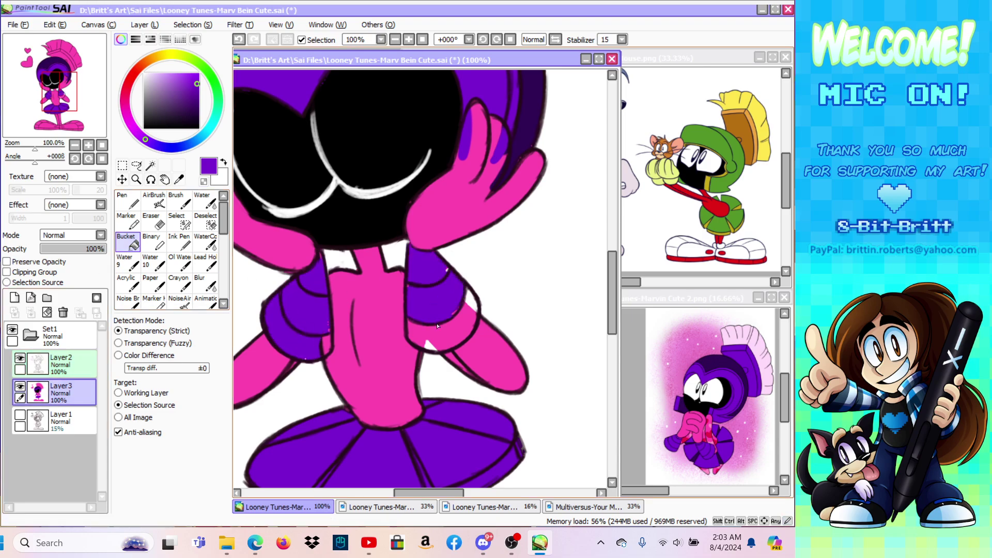
Step: Paint over the remaining gaps in both sleeves in purple with the size 25 Pen
left_click(127, 199)
left_click_drag(323, 337, 325, 347)
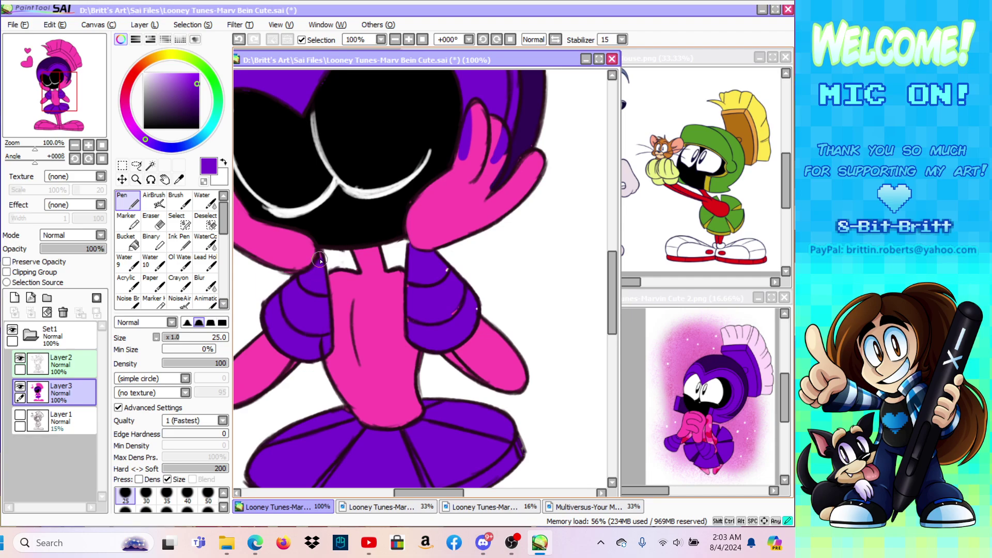
left_click_drag(440, 271, 448, 270)
left_click_drag(452, 326, 476, 308)
Step: Sample the hand's pink and recolour the purple patches on the right-side hand's fingers with the Bucket and Pen
left_click(179, 180)
left_click(262, 238)
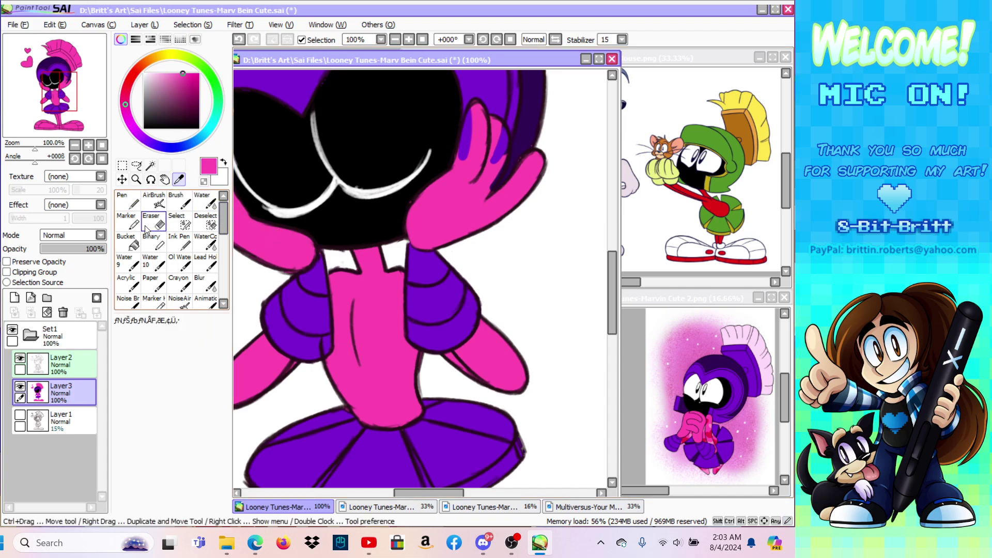
left_click(126, 242)
left_click(467, 149)
left_click(499, 148)
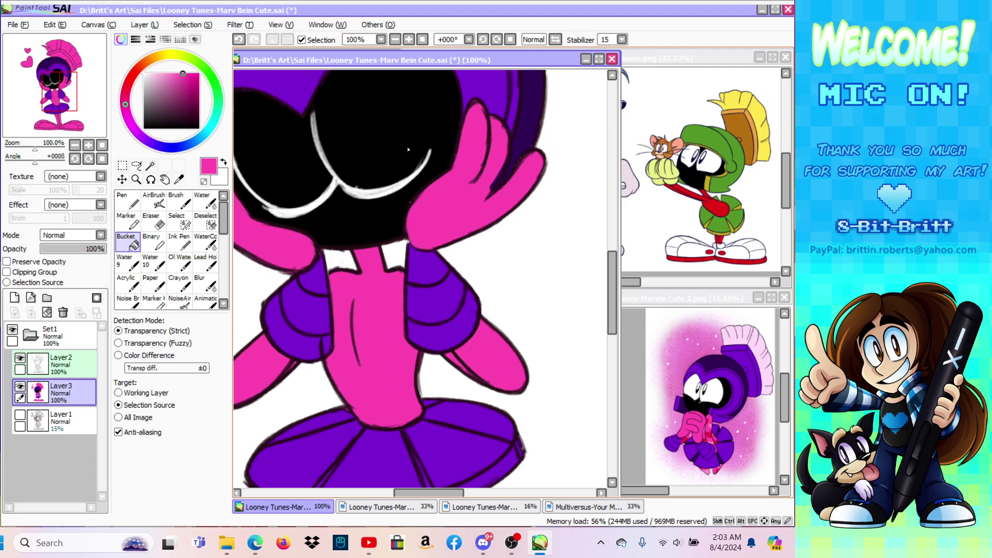
key("n")
mouse_move(488, 153)
left_mouse_down()
mouse_move(476, 181)
mouse_move(495, 175)
mouse_move(498, 151)
left_mouse_up()
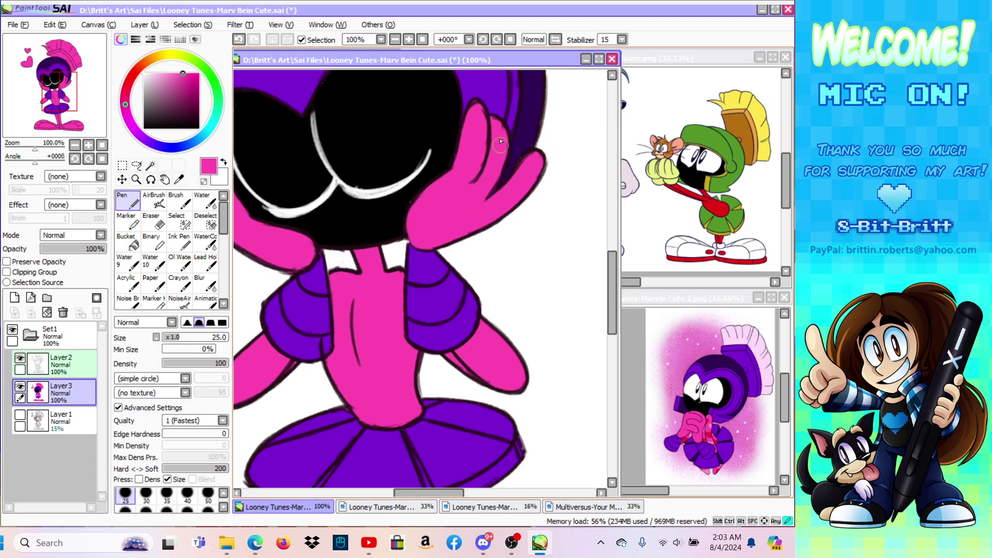
Step: Sample the helmet's dark purple for the Pen and review the whole figure
left_click(179, 179)
left_click(517, 124)
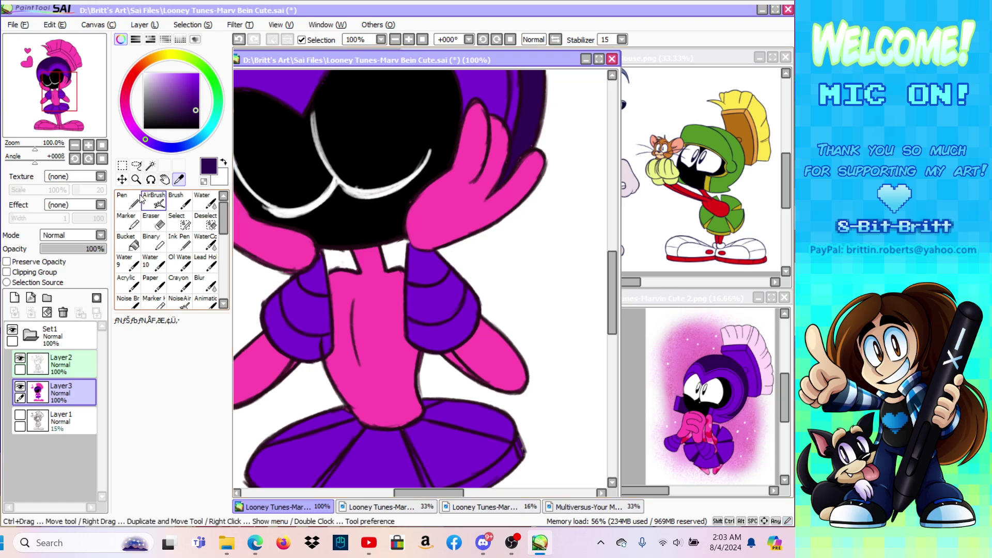
key("n")
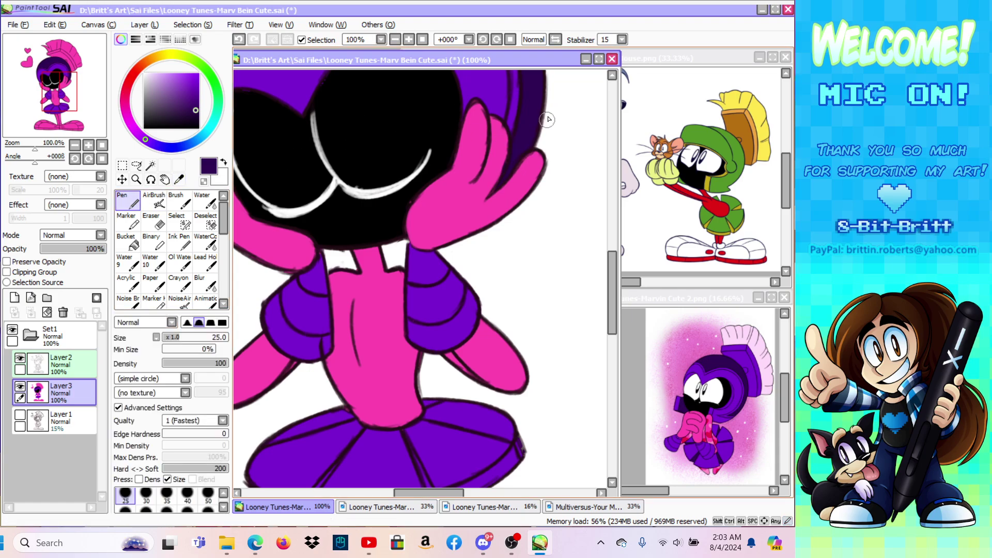
left_click(136, 179)
left_click(118, 332)
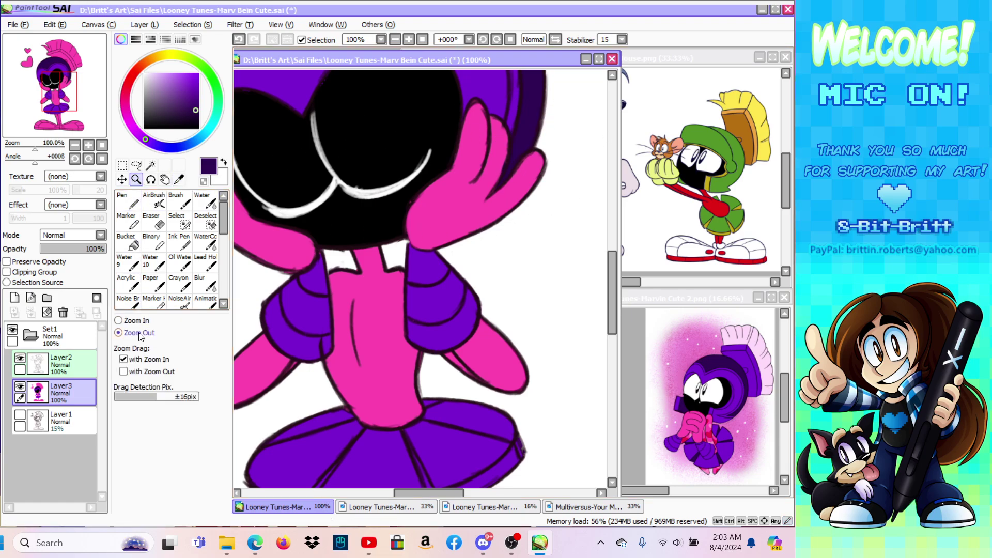
left_click(464, 283)
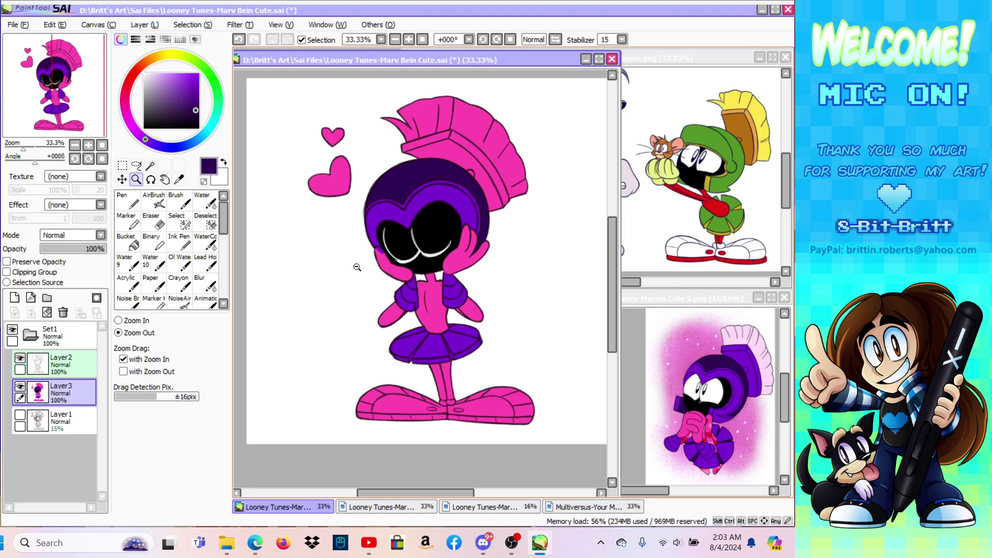
Step: Sample the heart's pink, paint over the purple patch on the left-side hand, and touch up that side's sleeve corner on Layer2
left_click(125, 321)
left_click(455, 160)
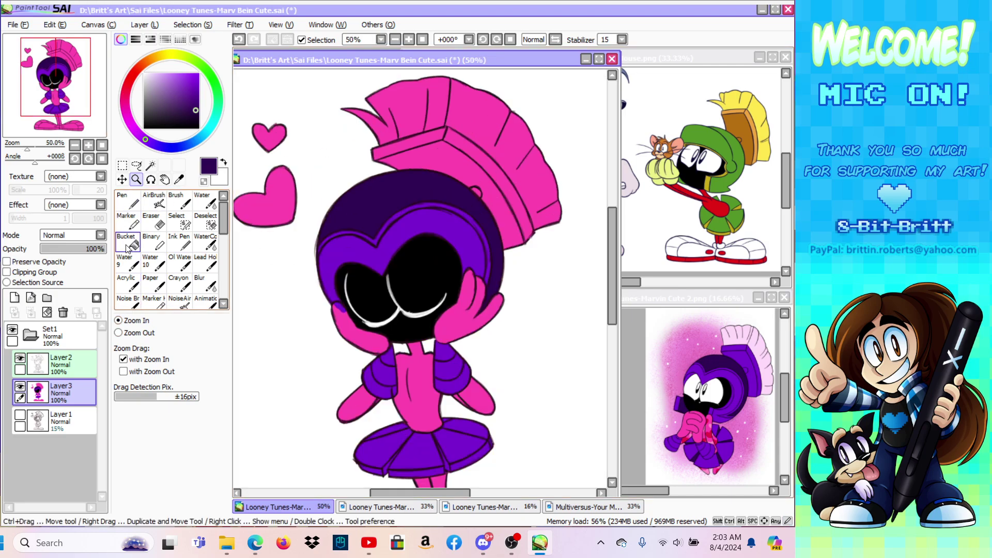
left_click(383, 324)
key("alt")
left_click(245, 135, "alt")
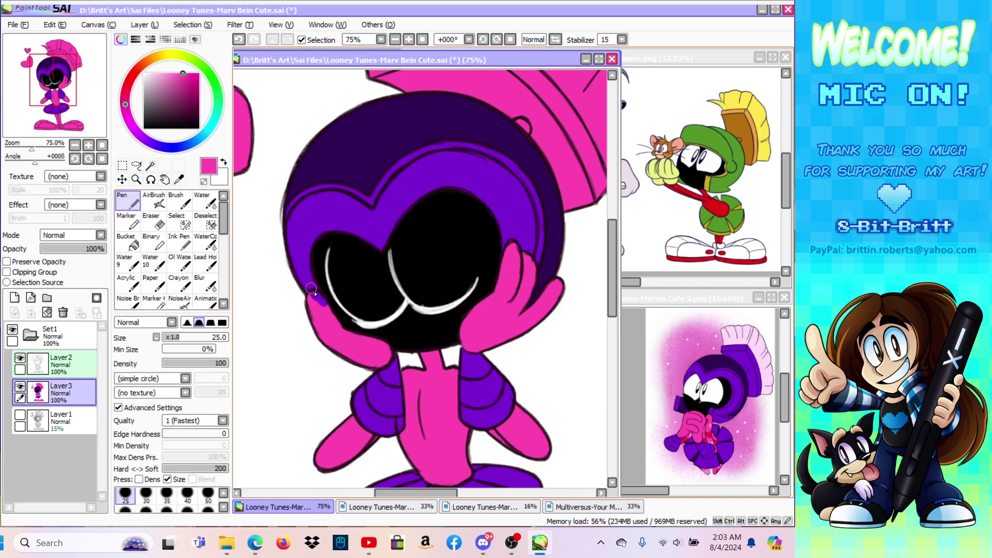
left_click_drag(326, 310, 316, 292)
left_click(67, 364)
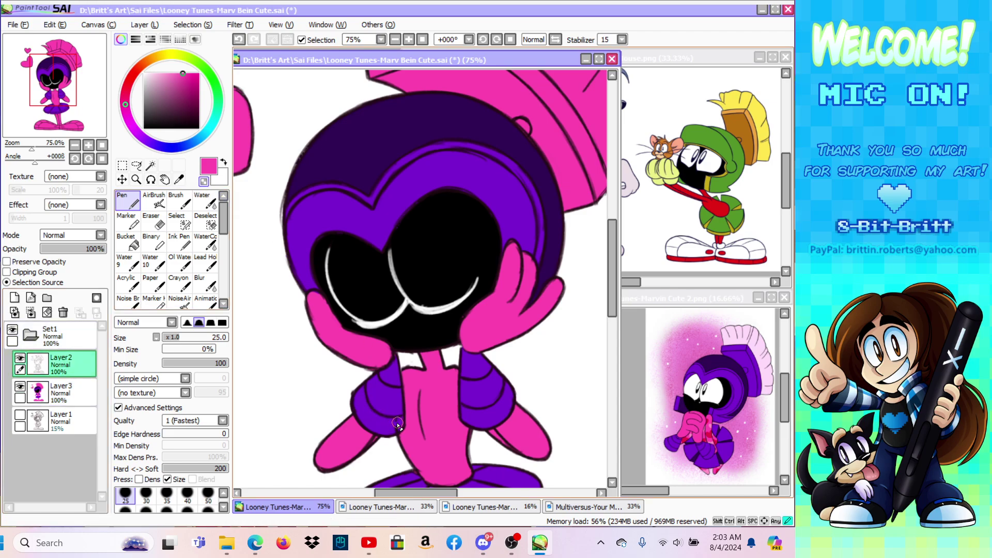
left_click_drag(394, 429, 399, 427)
scroll(331, 197, "up", 3)
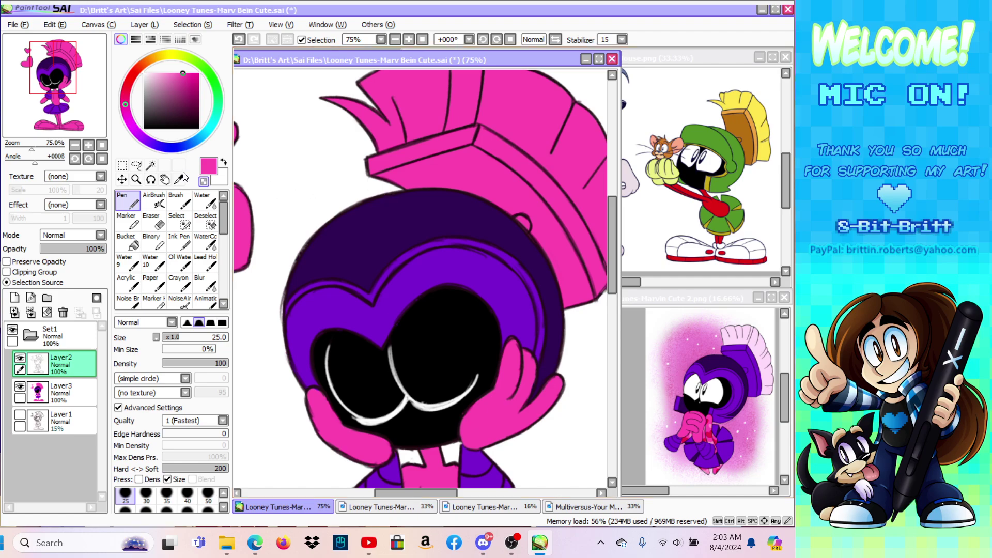
Step: Sample the helmet's purple and fill both faces of the crest's base with it on Layer3 using the Bucket
left_click(180, 178)
left_click(353, 311)
left_click(126, 240)
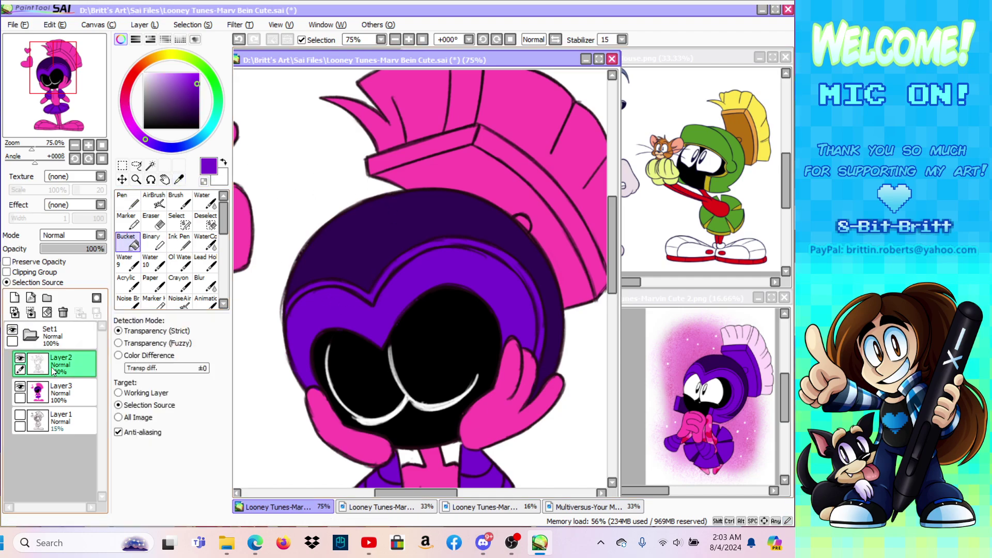
left_click(61, 393)
left_click(440, 154)
left_click(490, 152)
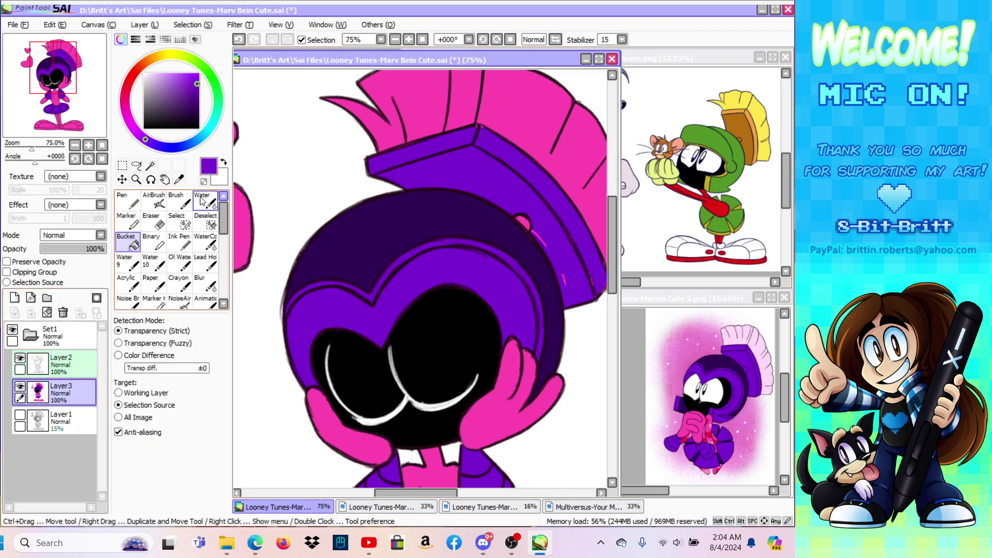
Step: Undo the stray purple stroke, preserve Layer3's opacity, and paint purple over the leftover pink on the crest base in flipped view
key("n")
key("h")
left_click_drag(261, 302, 246, 310)
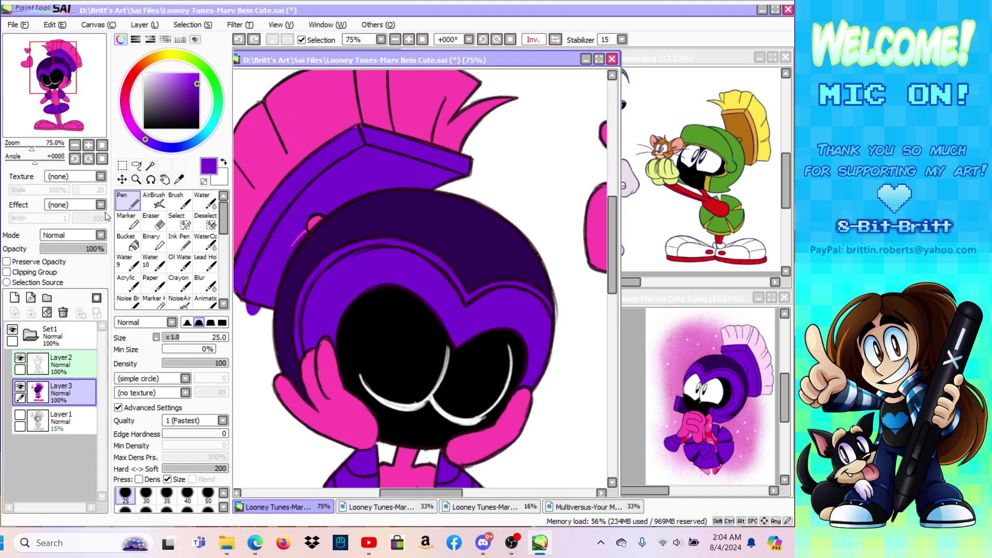
left_click(239, 40)
left_click(43, 265)
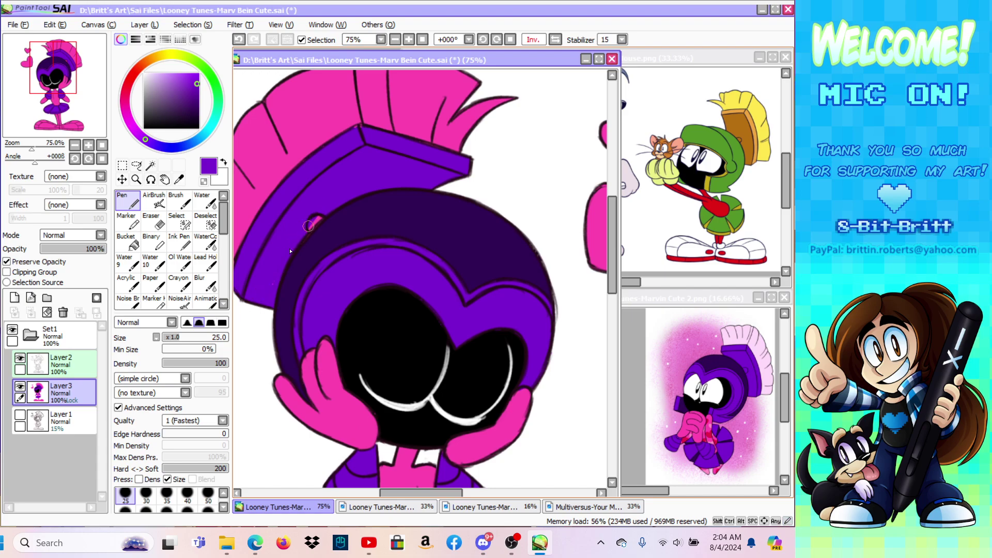
left_click_drag(317, 219, 322, 218)
left_click_drag(361, 129, 361, 130)
left_click_drag(418, 491, 407, 496)
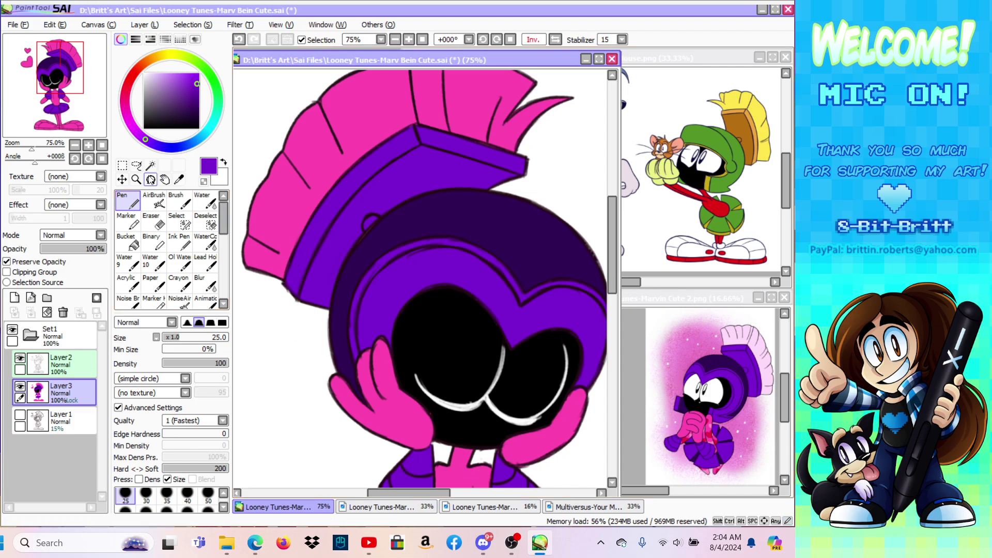
Step: Sample the pale pink crest colour from the Marvin Cute 2 reference and recolour the crest's bristles with the Bucket and Pen
key("alt")
left_click(668, 295)
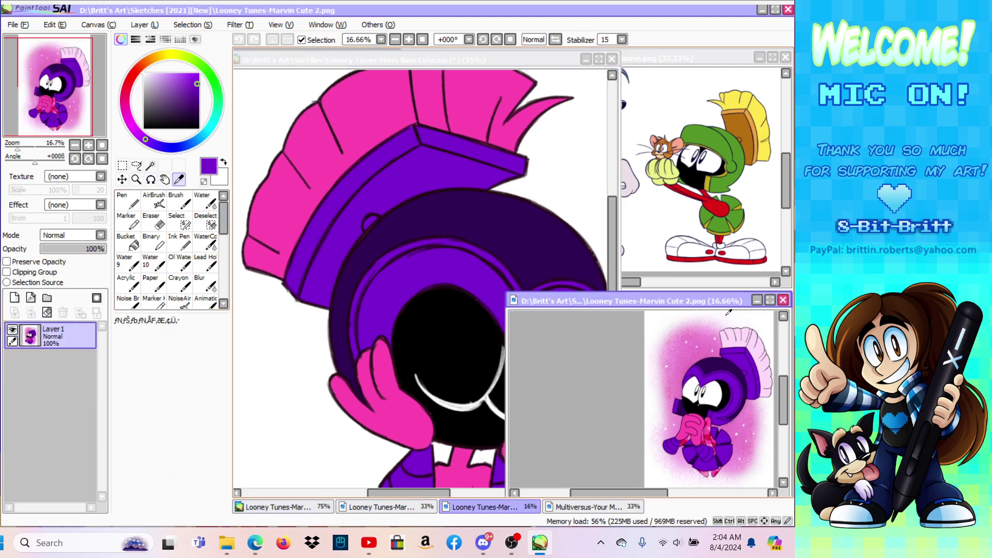
left_click(758, 350)
left_click(513, 61)
left_click(127, 241)
left_click(296, 191)
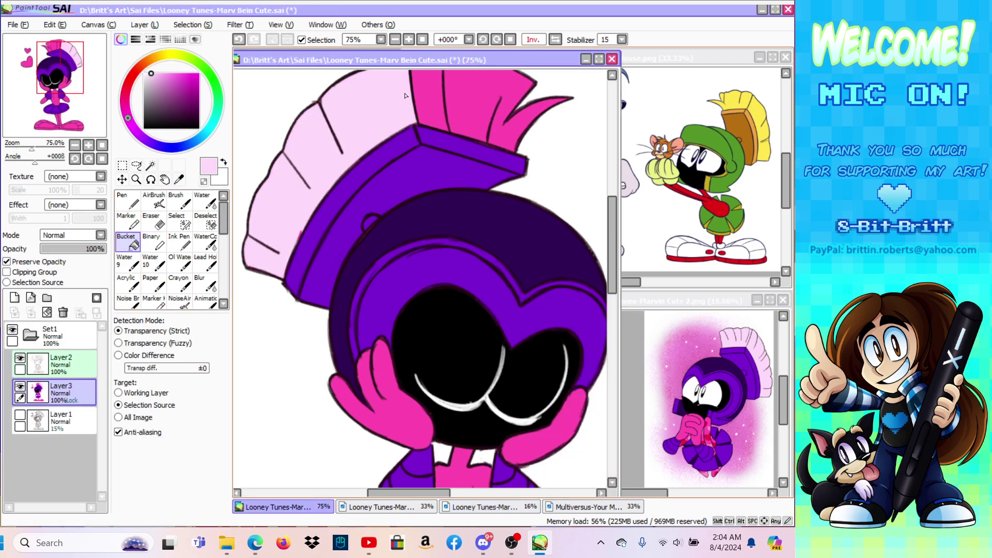
left_click(419, 99)
left_click(127, 200)
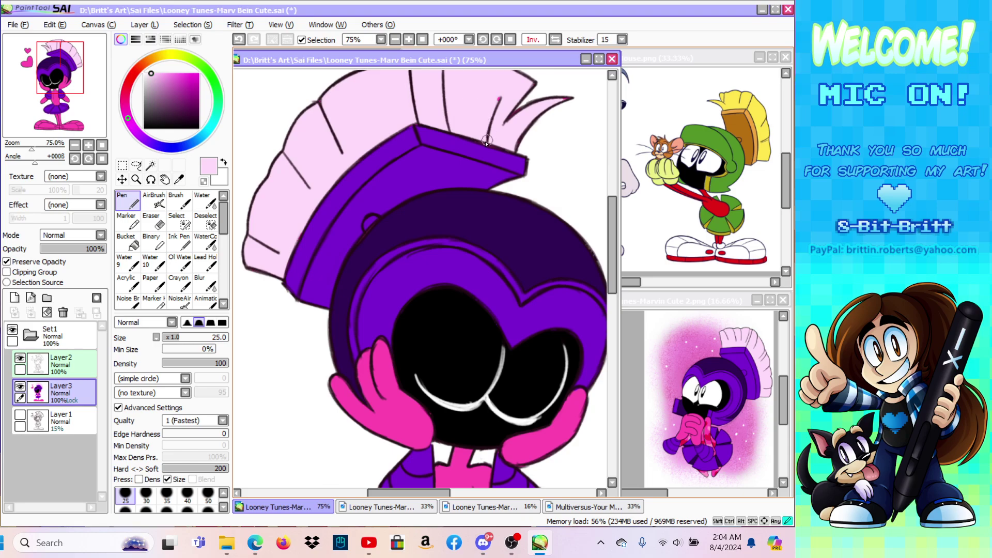
left_click_drag(611, 212, 612, 193)
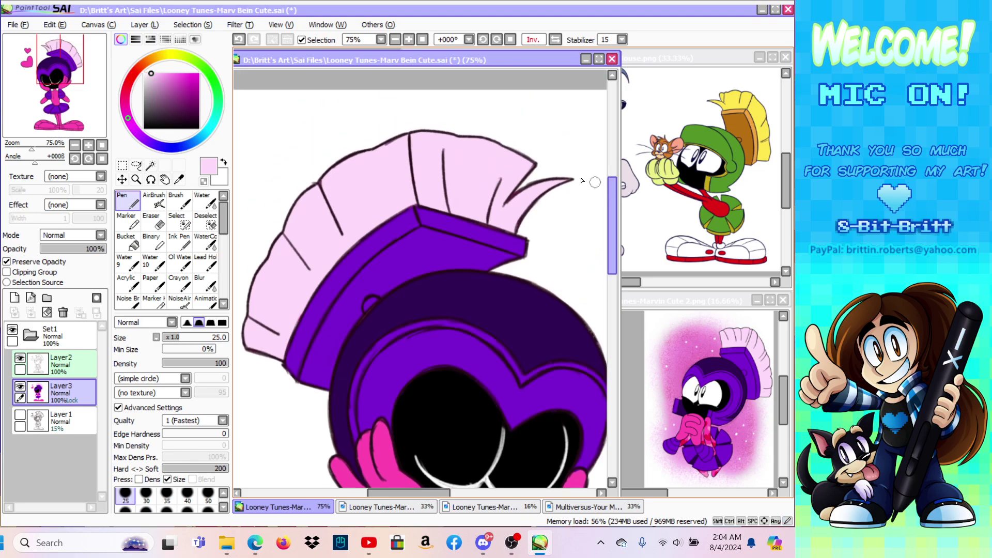
scroll(543, 163, "down", 15)
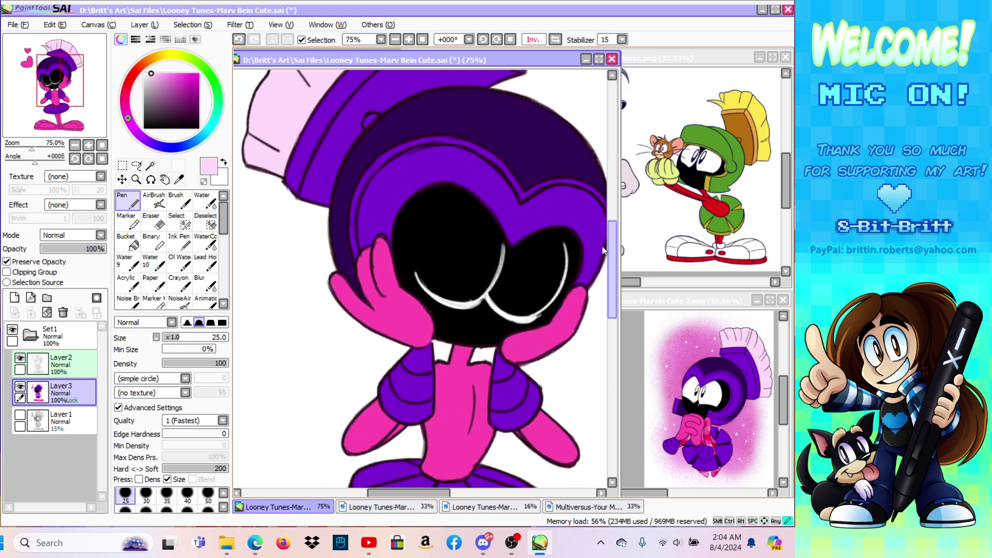
Step: Return the canvas to its unflipped view showing the whole figure and save the drawing
left_click(556, 40)
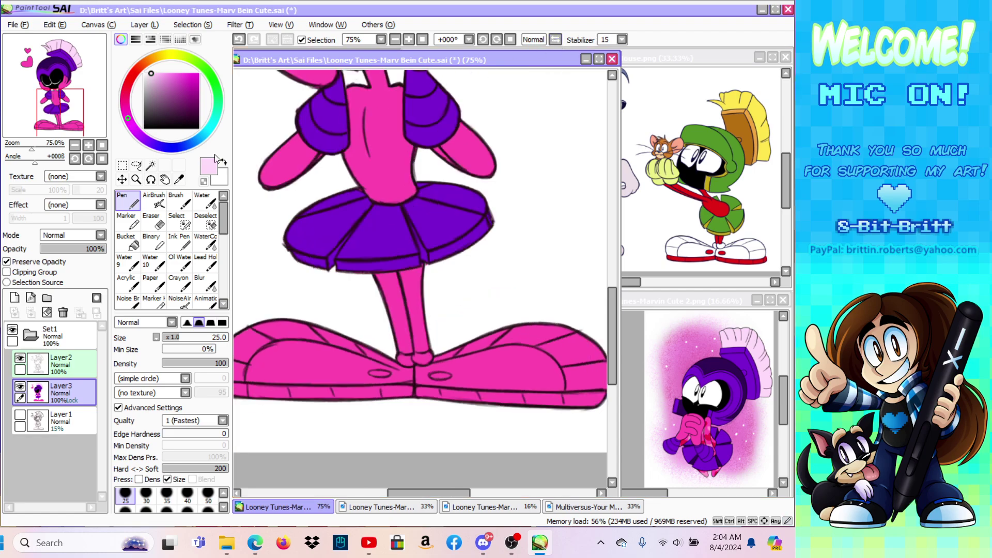
left_click(136, 179)
left_click(398, 406)
left_click(400, 409)
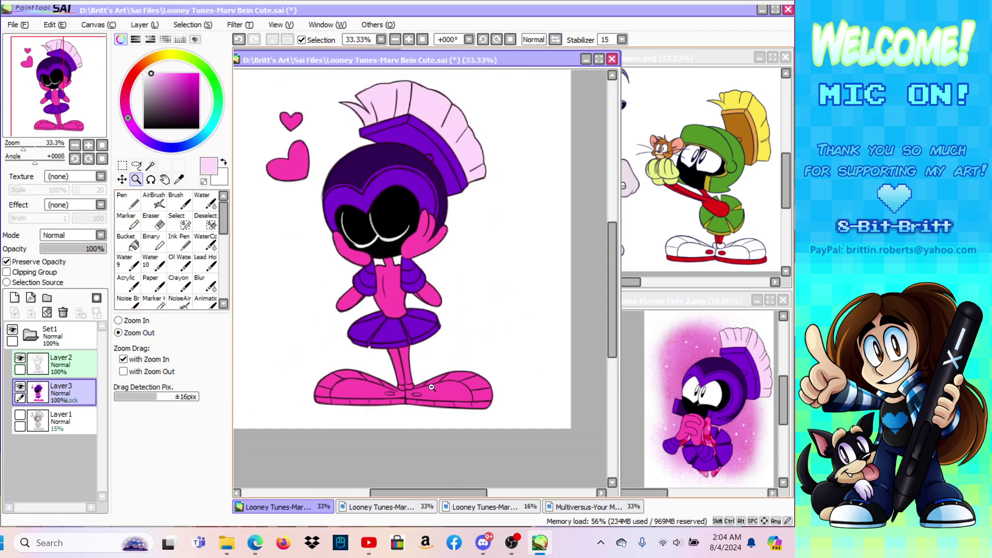
left_click_drag(611, 311, 612, 299)
left_click_drag(471, 493, 463, 492)
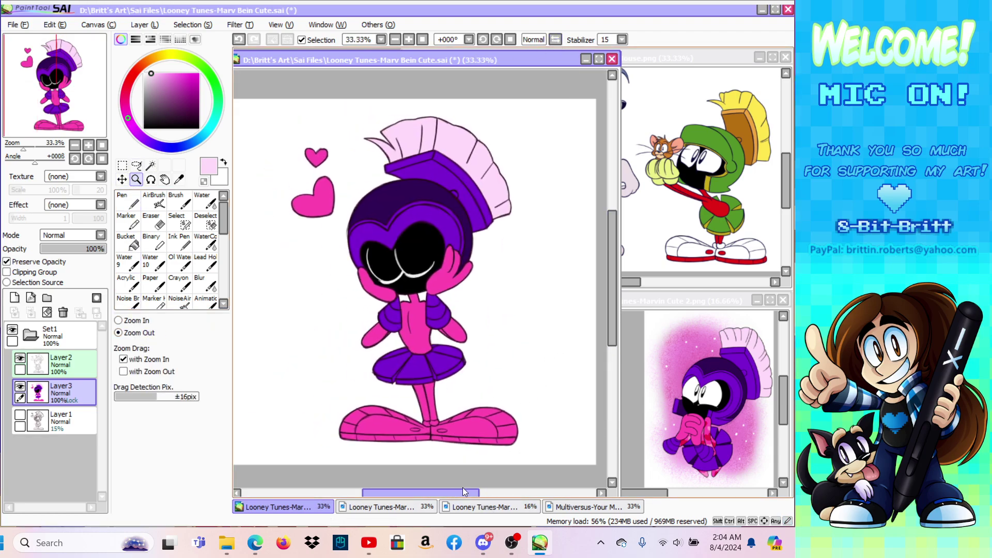
left_click(23, 23)
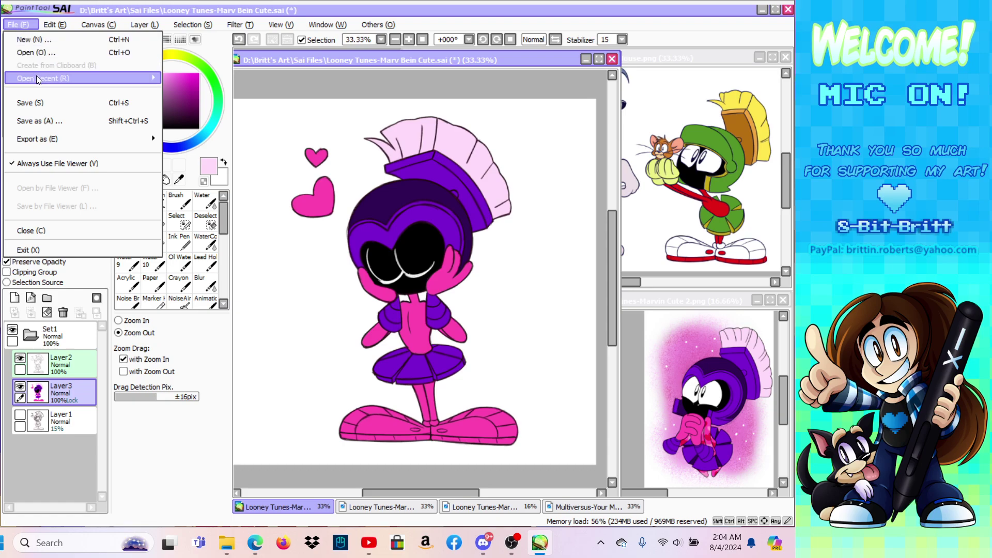
left_click(32, 102)
Step: Switch to the Edge browser and search the web and images for "marvin the martian mvs skin" in a new tab
left_click(257, 544)
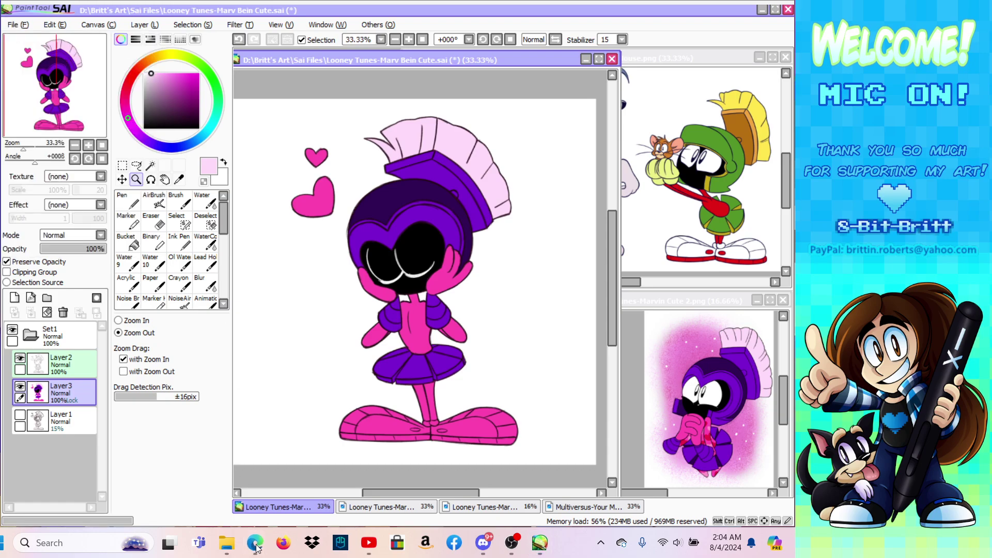
left_click(292, 434)
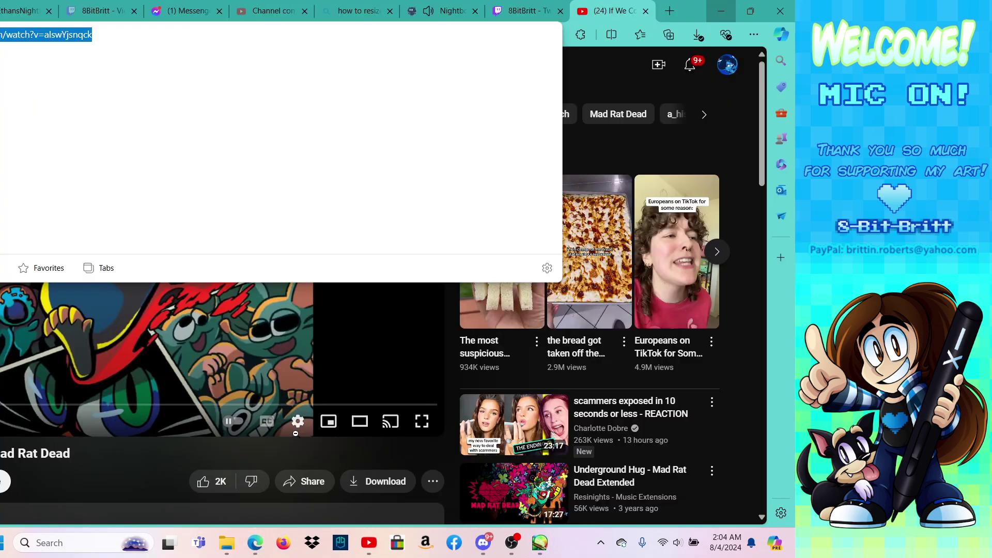
left_click(670, 11)
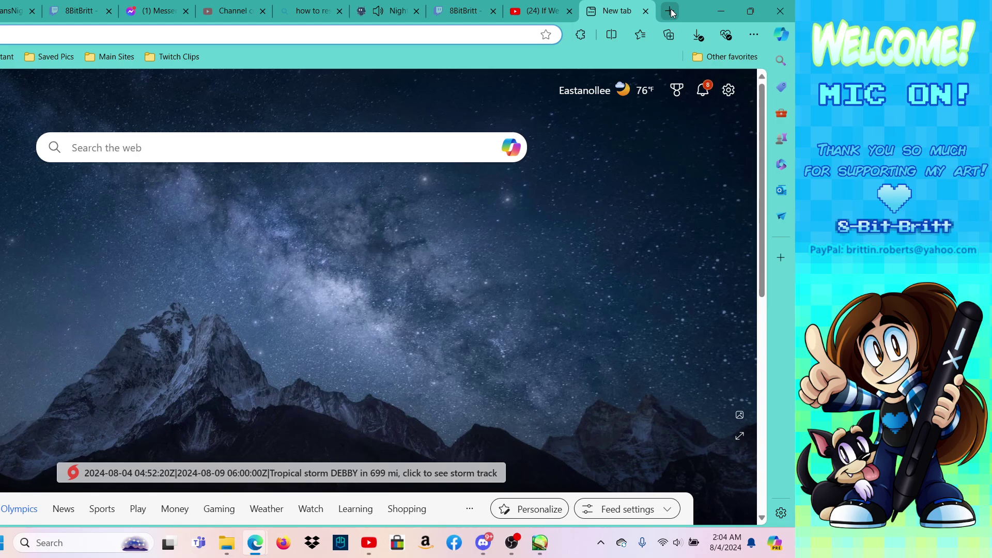
type("marvin the mar")
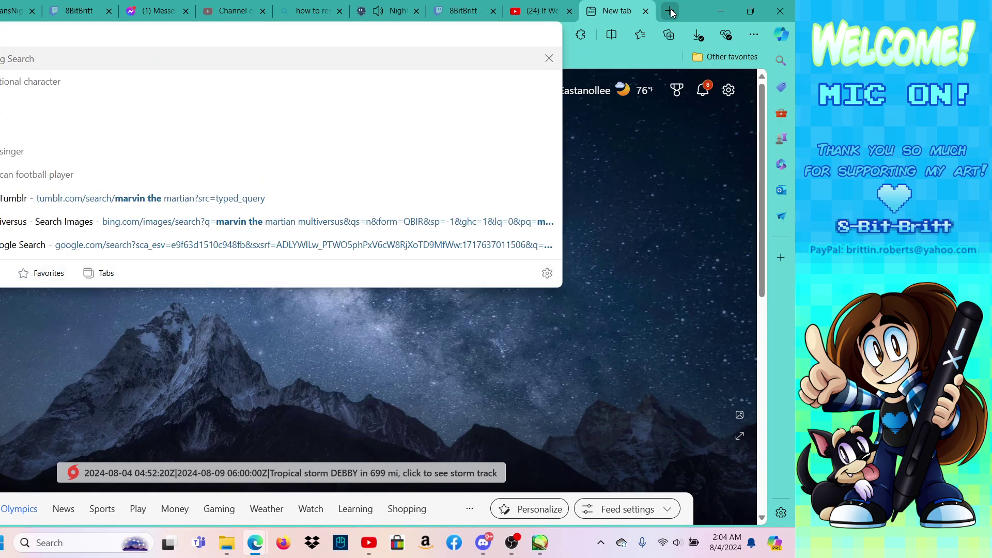
type("tian m")
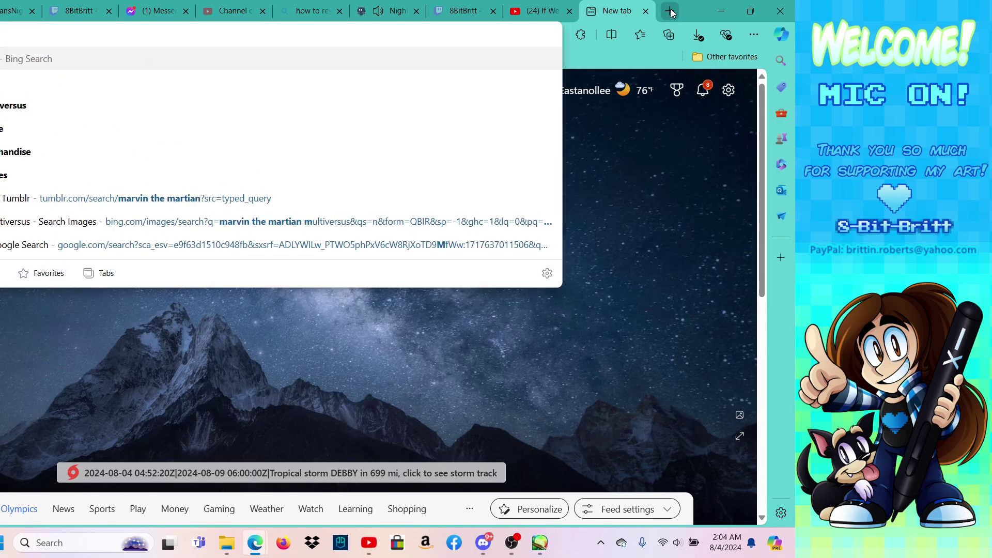
type("vs skin")
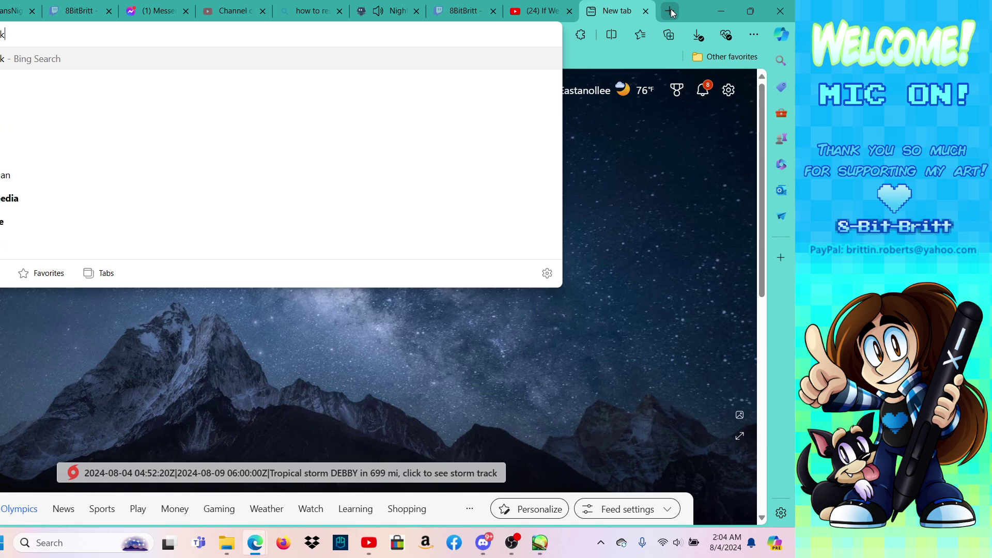
key("Return")
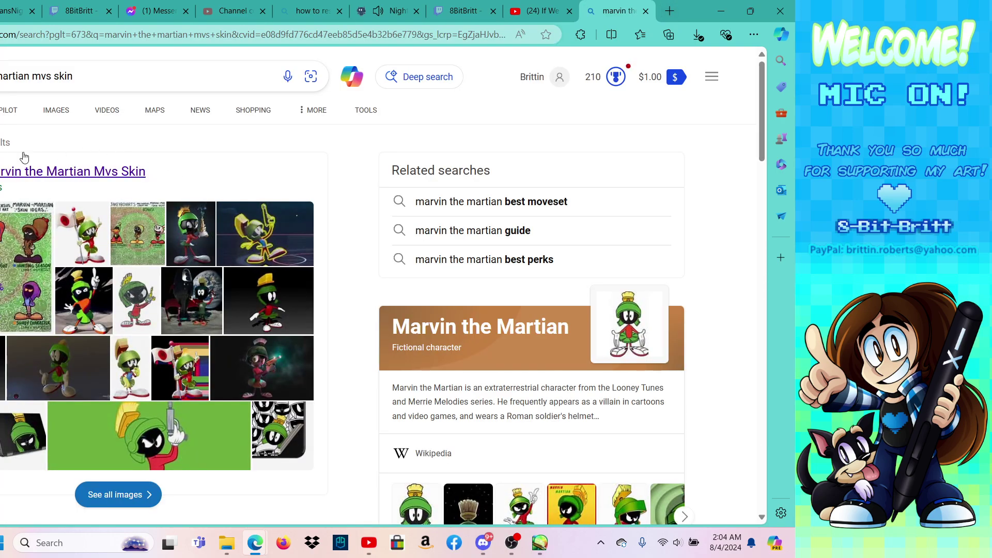
left_click(57, 110)
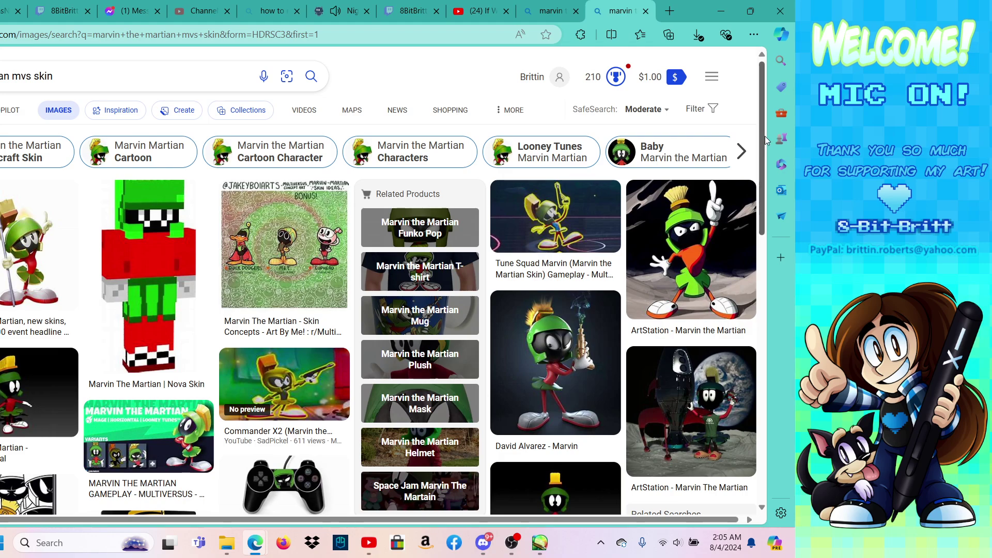
left_click(0, 110)
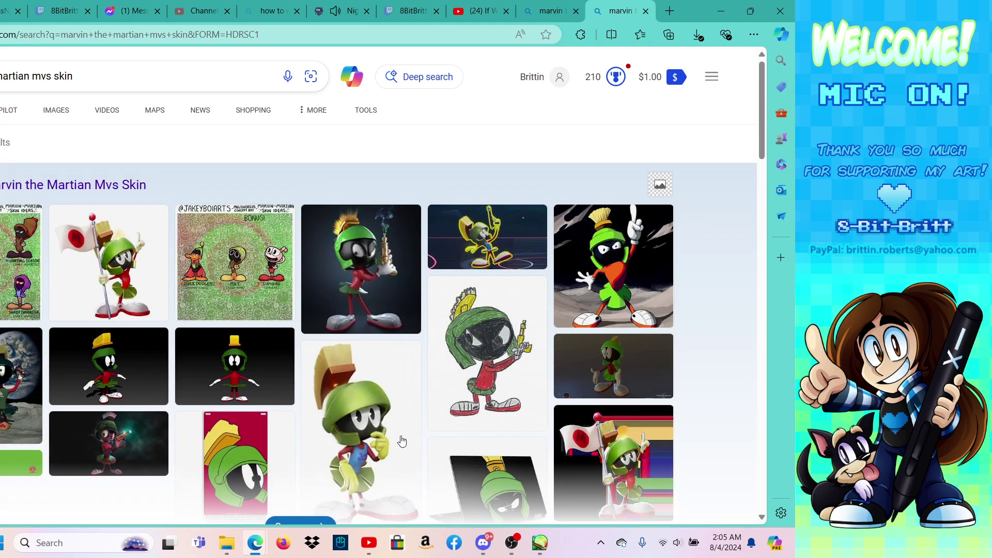
Step: Switch to OBS and show the BRB Prev 3 2 source in the Art Stream scene
left_click(512, 542)
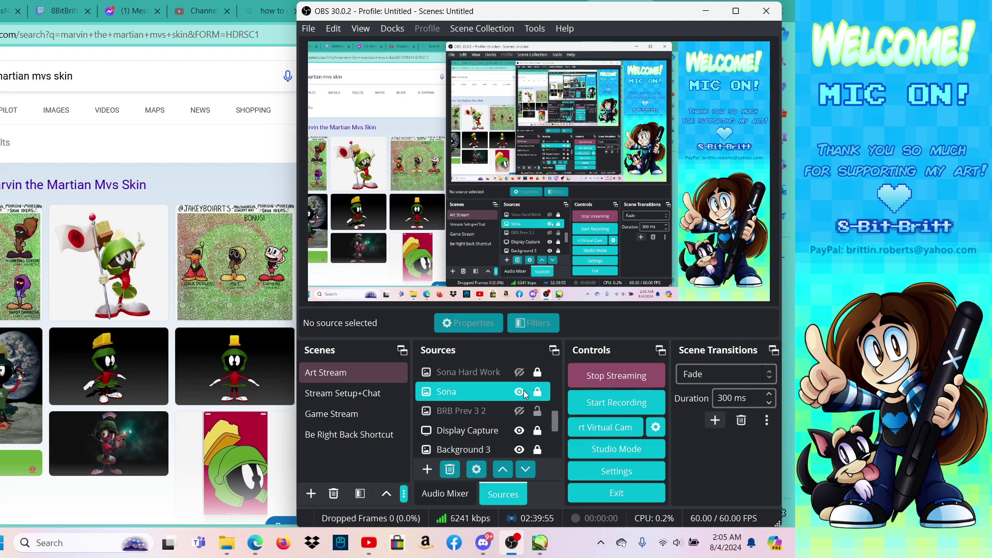
left_click(520, 411)
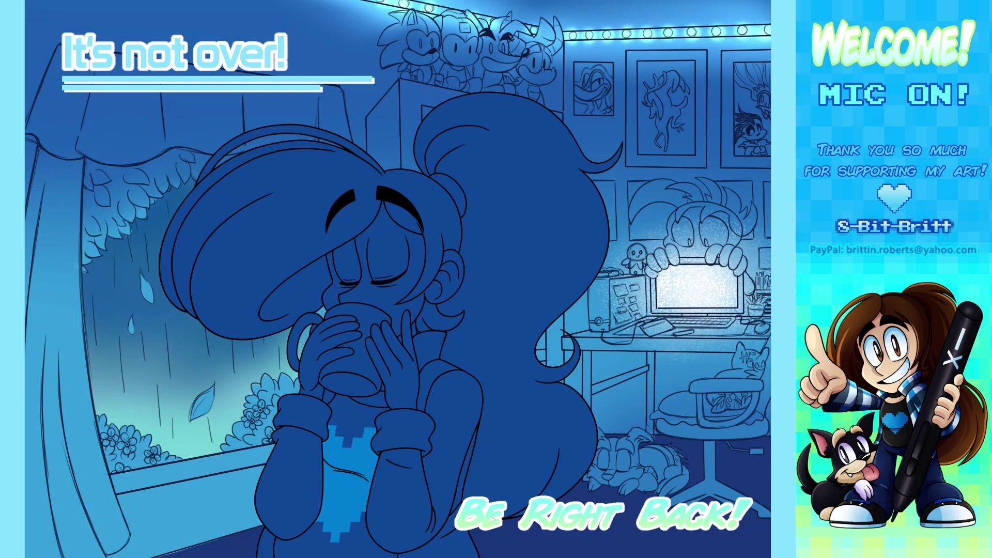
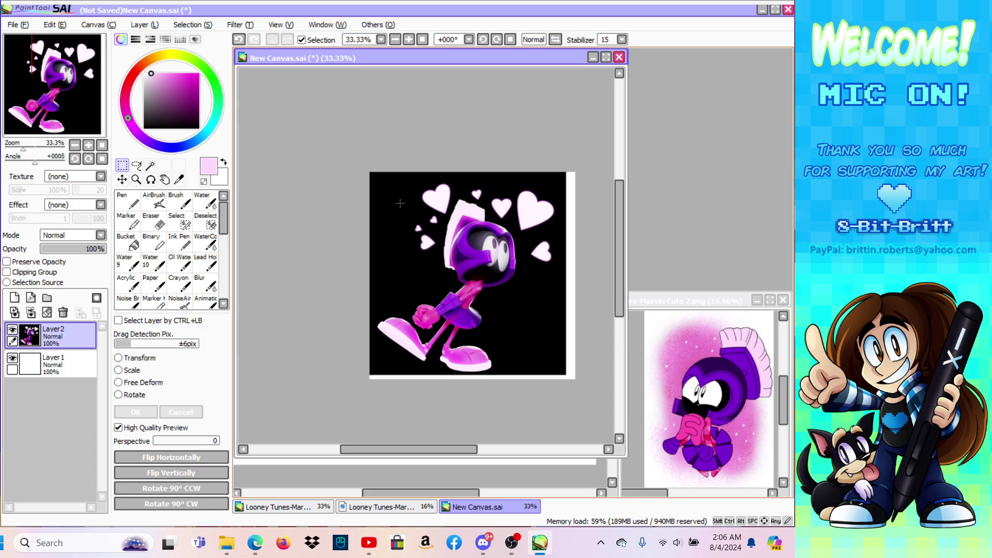
Step: Place the new canvas with the purple-and-pink Marvin reference beside the drawing, centre its figure, and return to the drawing
left_click_drag(464, 52, 628, 61)
left_click_drag(610, 279, 594, 282)
left_click_drag(785, 174, 783, 180)
left_click_drag(603, 277, 602, 280)
left_click(312, 60)
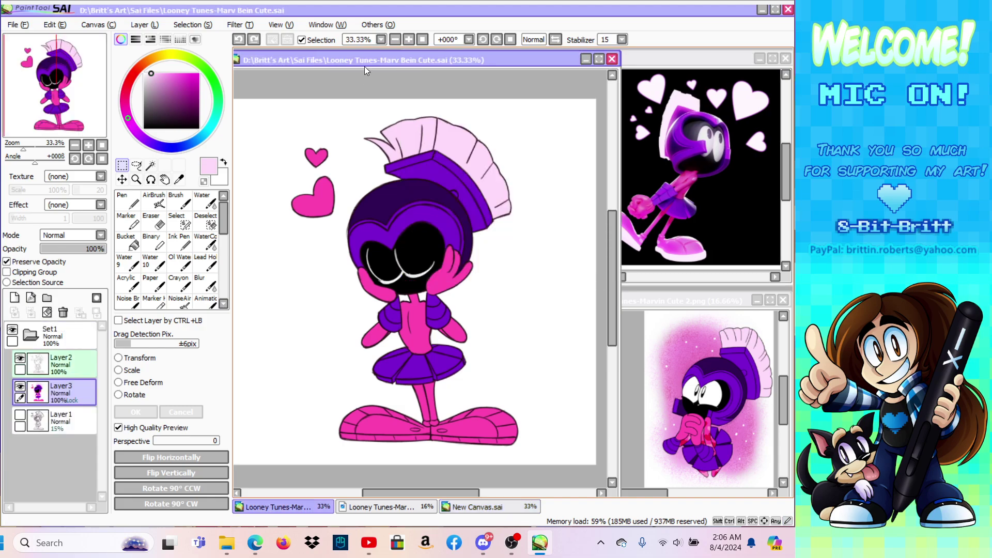
Step: Paint the sole band of the shoe on the drawing's left side pale pink with the size-25 Pen
left_click(180, 182)
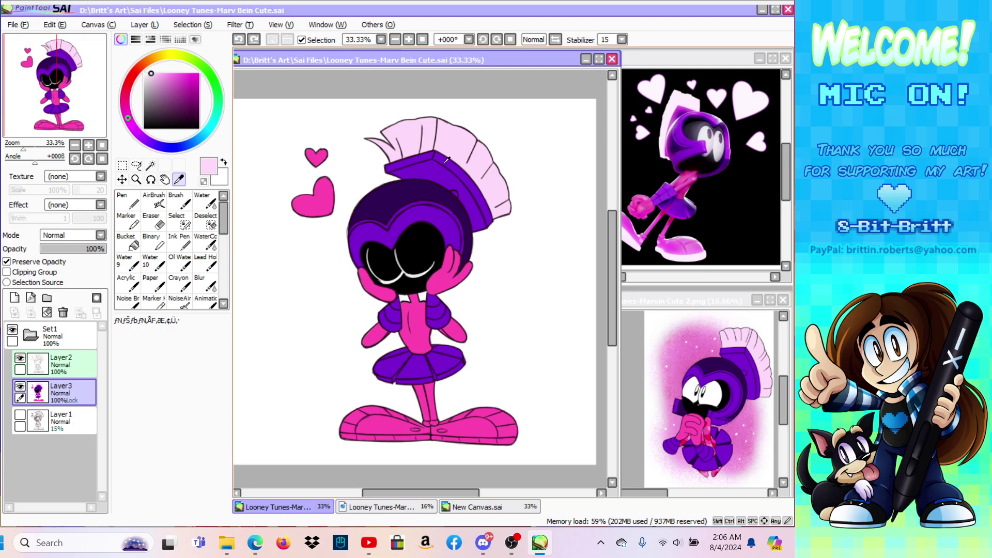
left_click(135, 179)
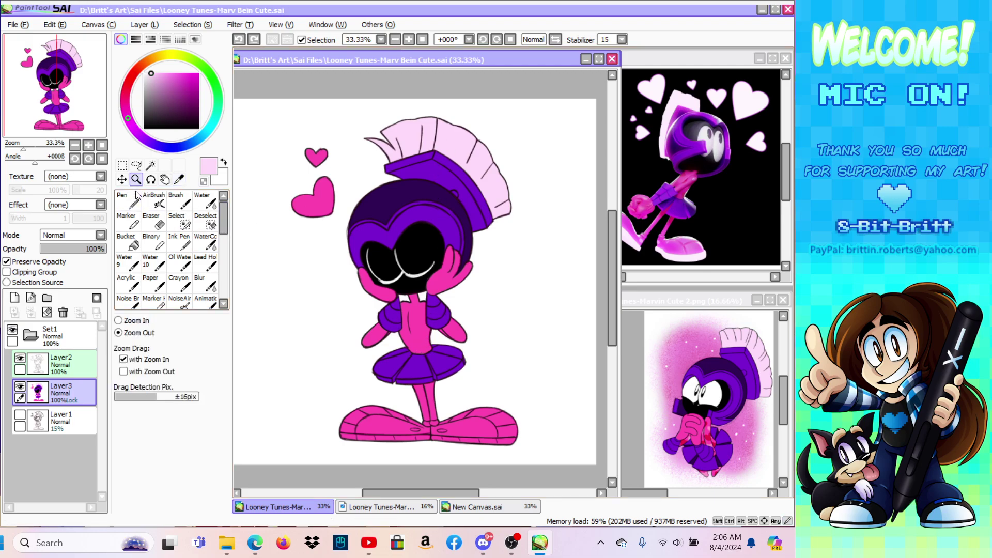
left_click(428, 465)
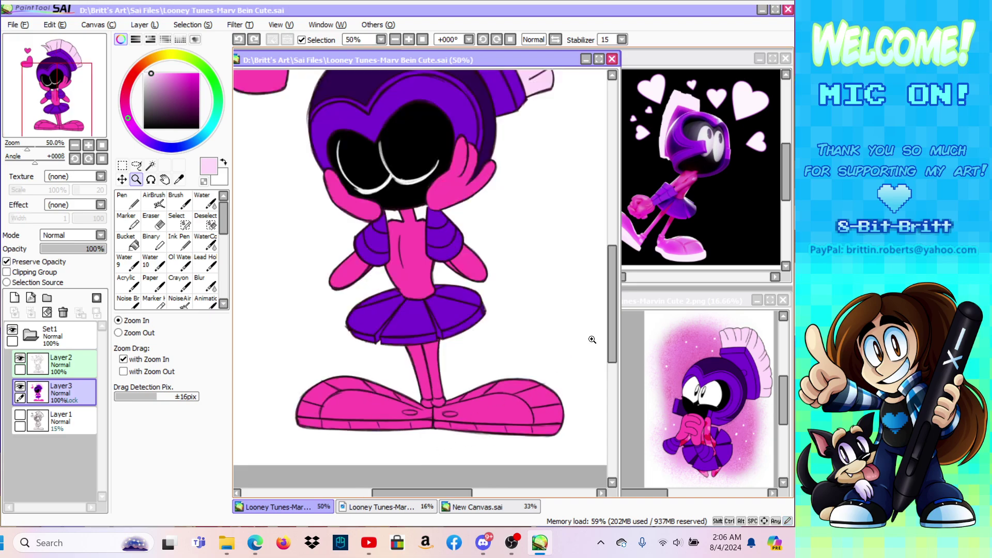
left_click_drag(615, 334, 612, 348)
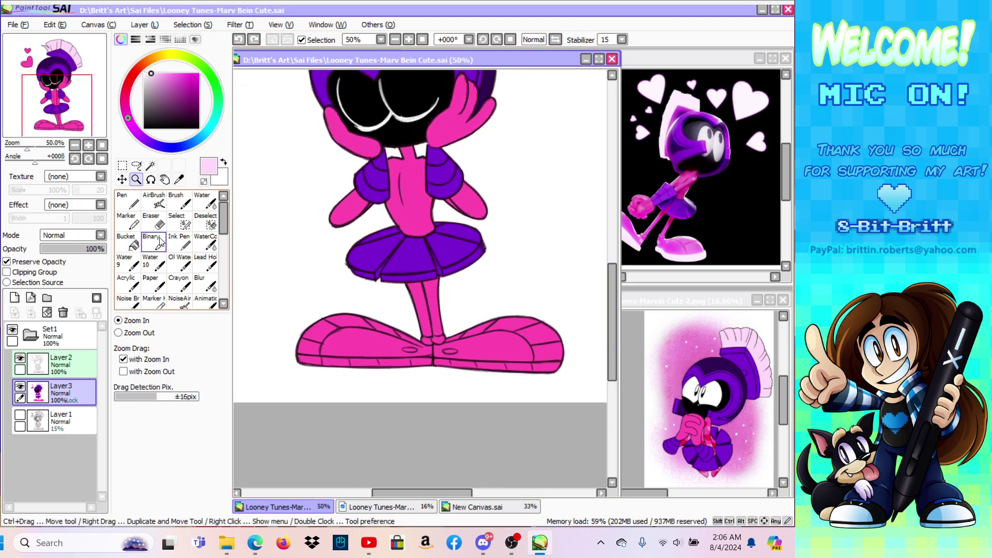
left_click(132, 208)
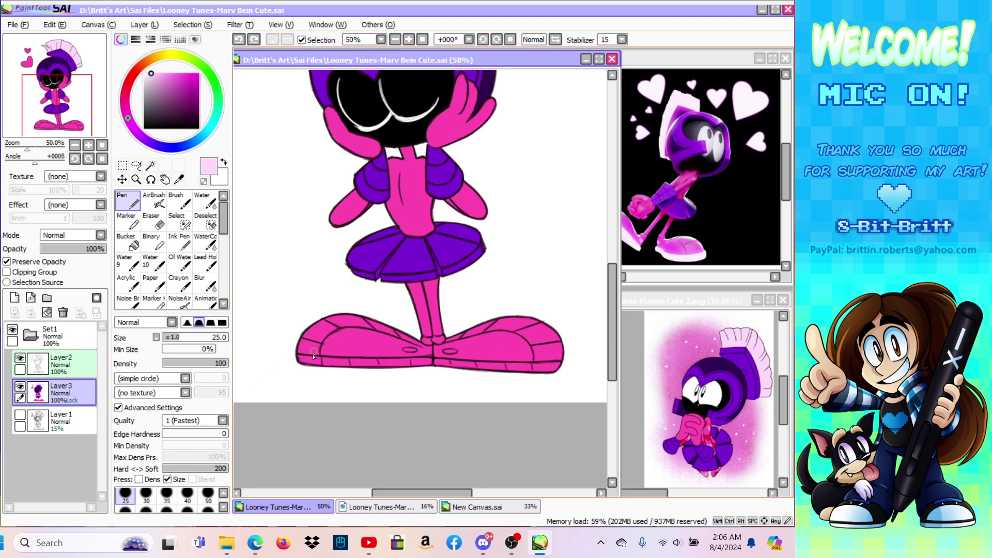
left_click(136, 179)
left_click(362, 416)
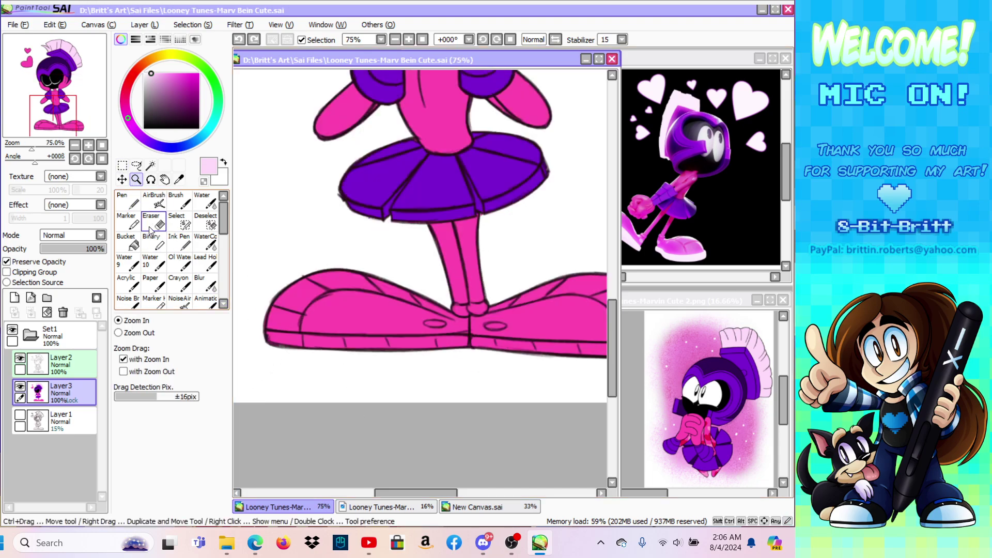
left_click(129, 202)
mouse_move(266, 337)
left_mouse_down()
mouse_move(296, 345)
mouse_move(256, 340)
mouse_move(311, 351)
mouse_move(276, 356)
mouse_move(260, 345)
mouse_move(289, 341)
mouse_move(283, 334)
mouse_move(272, 337)
mouse_move(362, 341)
mouse_move(286, 341)
mouse_move(329, 347)
mouse_move(369, 345)
mouse_move(305, 342)
mouse_move(470, 343)
left_mouse_up()
Step: Paint the other shoe's sole band and the small ovals on both shoes pale pink
left_click_drag(409, 495, 430, 495)
mouse_move(381, 344)
left_mouse_down()
mouse_move(416, 347)
mouse_move(378, 341)
mouse_move(538, 350)
left_mouse_up()
left_click_drag(442, 352, 595, 349)
mouse_move(498, 351)
left_mouse_down()
mouse_move(583, 346)
mouse_move(516, 346)
mouse_move(564, 344)
left_mouse_up()
left_click_drag(560, 345, 504, 357)
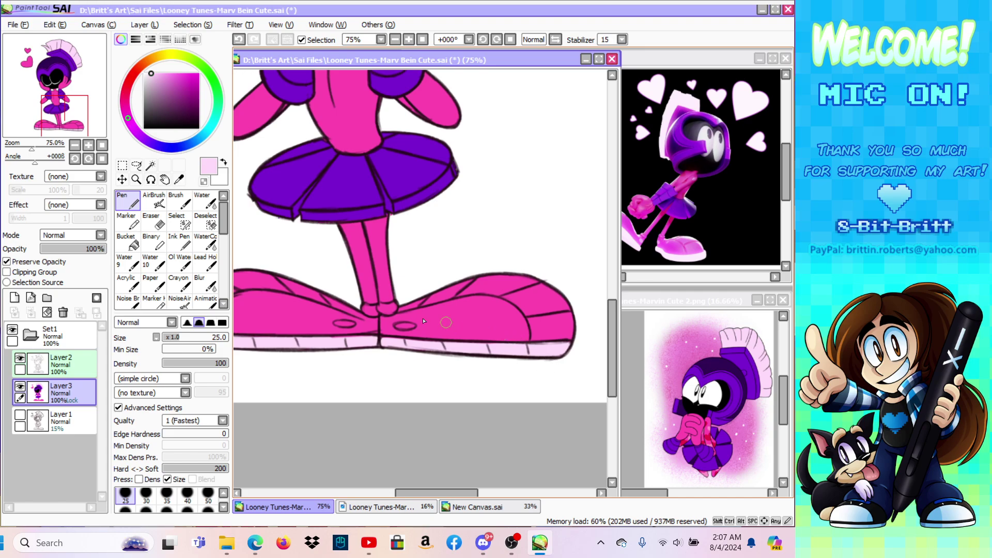
mouse_move(336, 324)
left_mouse_down()
mouse_move(407, 327)
mouse_move(399, 329)
left_mouse_up()
Step: Sample the helmet's dark purple and fill the skirt's lower rim with it, touching up the gaps with the Pen
key("alt")
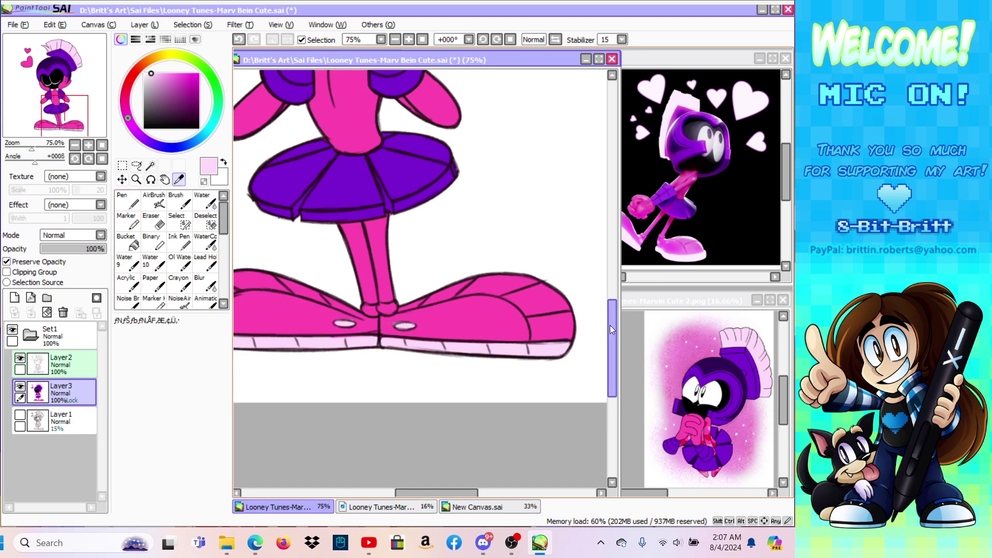
left_click_drag(610, 325, 609, 267)
left_click(459, 162)
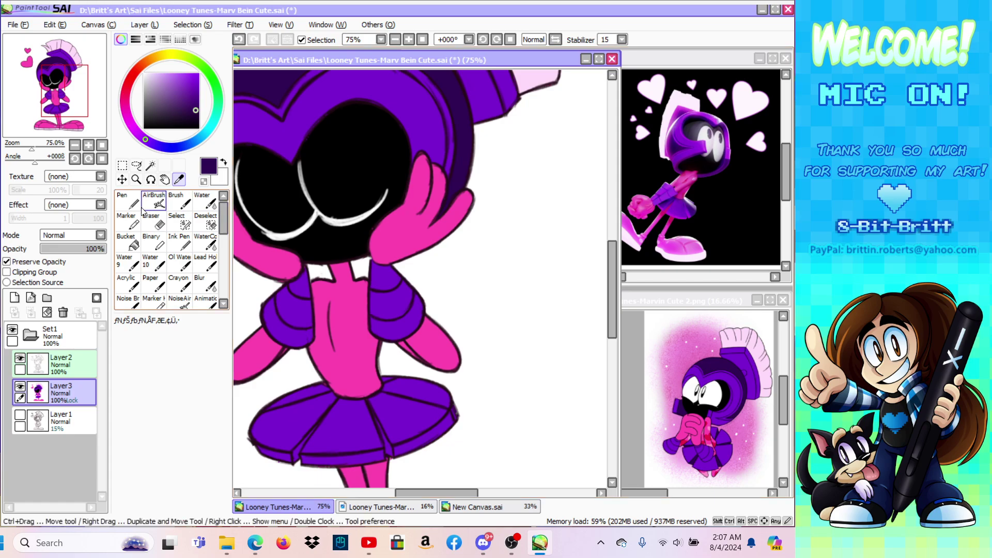
left_click(128, 244)
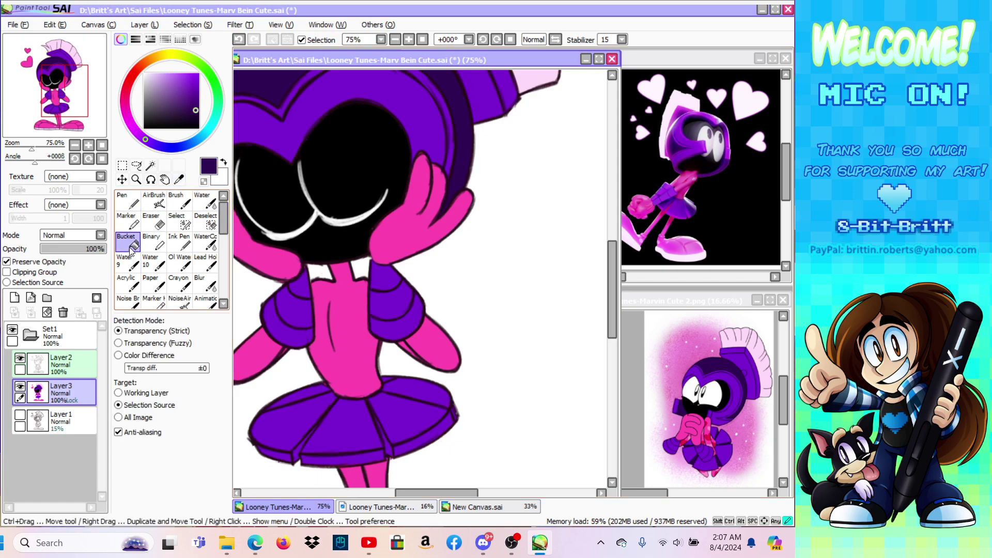
left_click(297, 454)
left_click(287, 459)
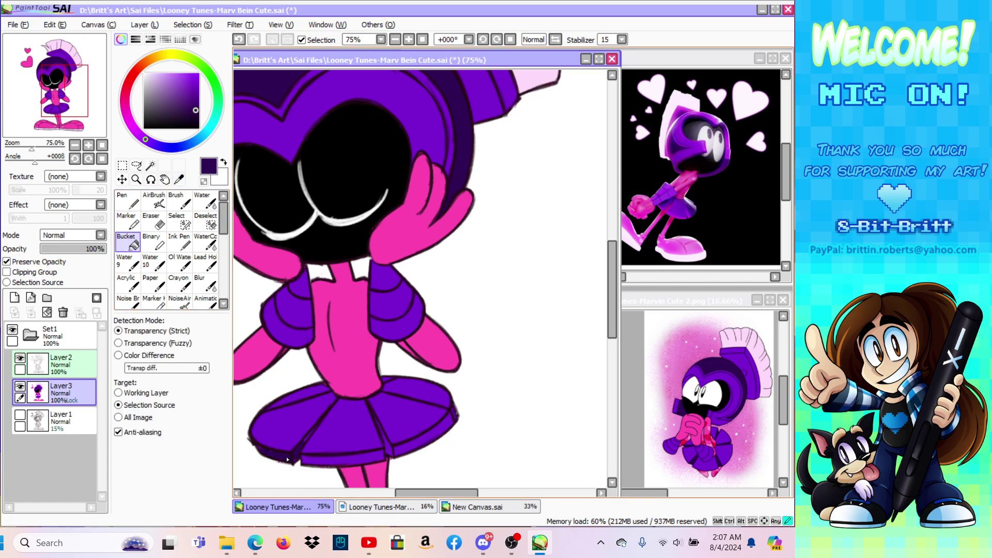
left_click(348, 460)
left_click(406, 450)
left_click(129, 201)
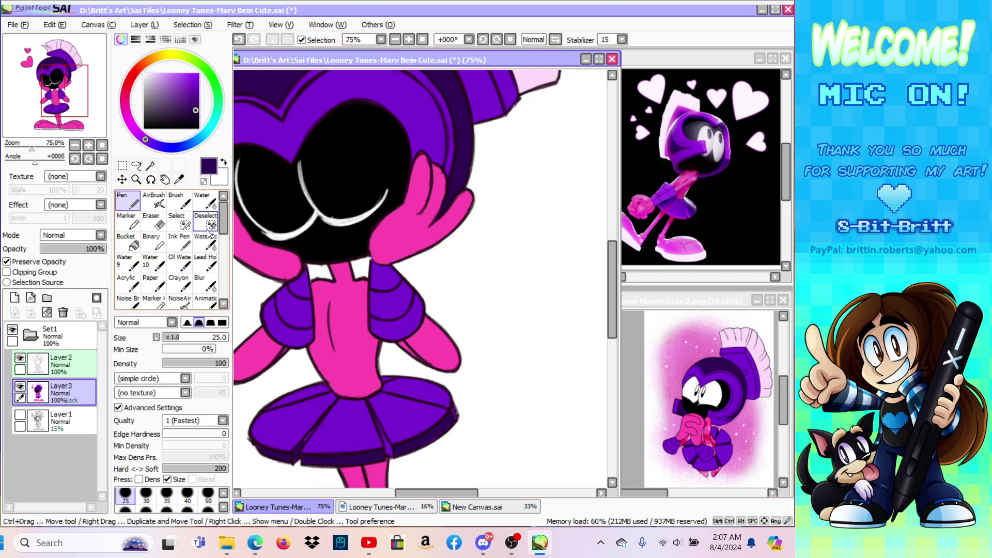
left_click_drag(613, 272, 613, 299)
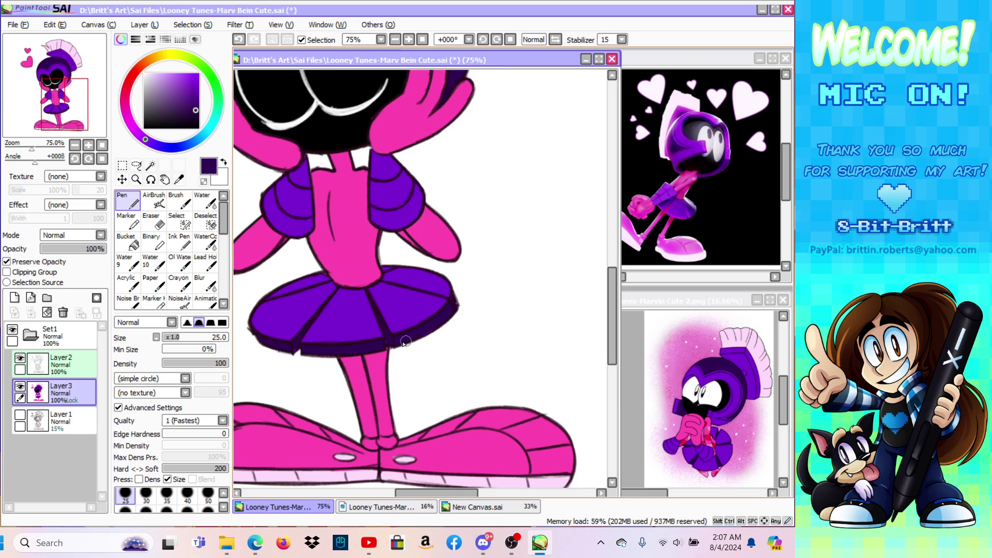
left_click(136, 179)
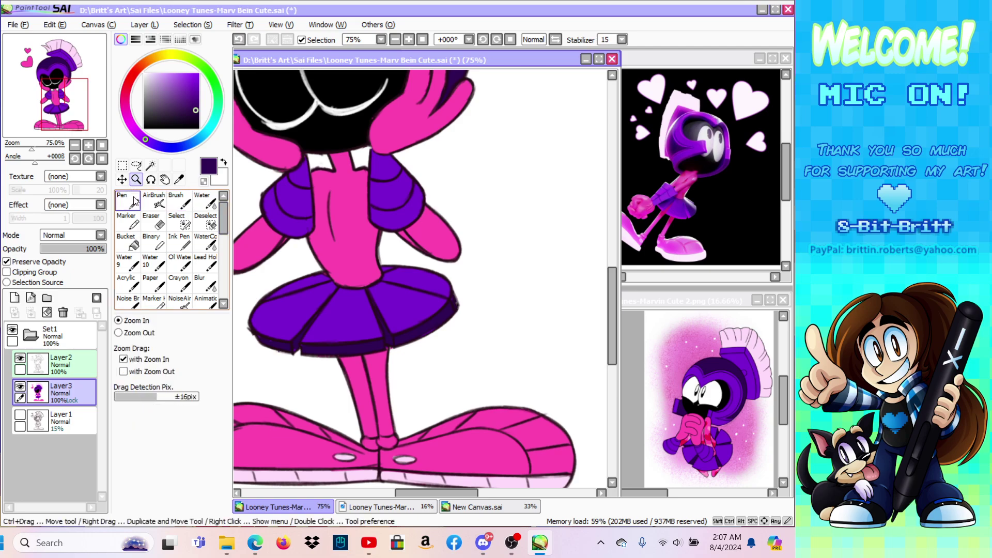
left_click(118, 333)
left_click(443, 345)
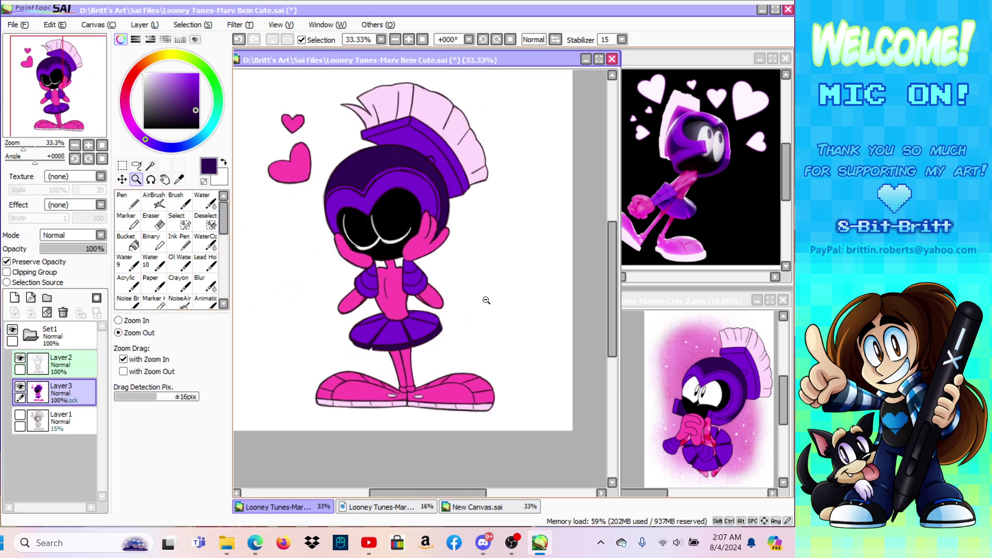
Step: Add a new layer above the flat colours and airbrush a reddish-pink blush across the lower face at size 50
left_click(382, 261)
left_click(385, 245)
left_click(145, 24)
left_click(155, 37)
left_click(154, 201)
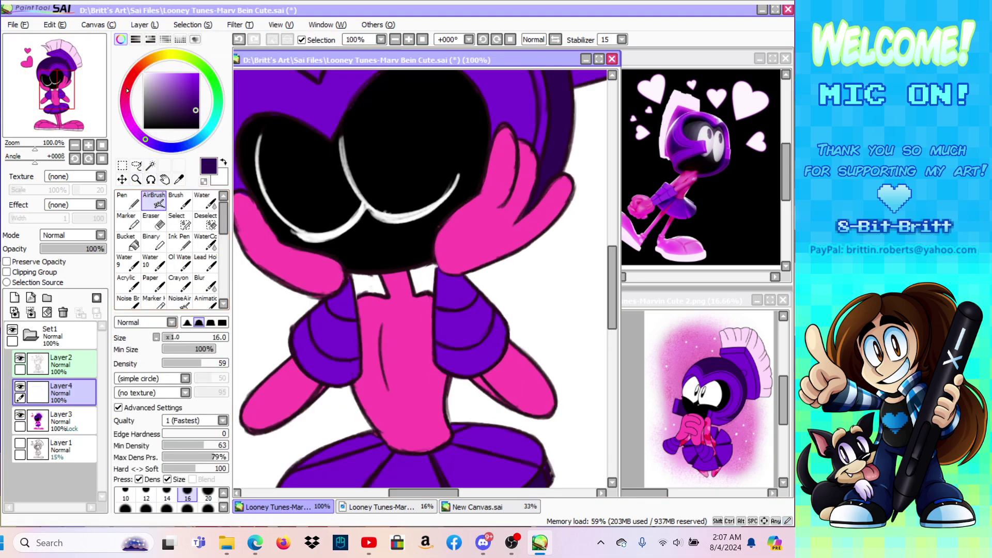
left_click(189, 81)
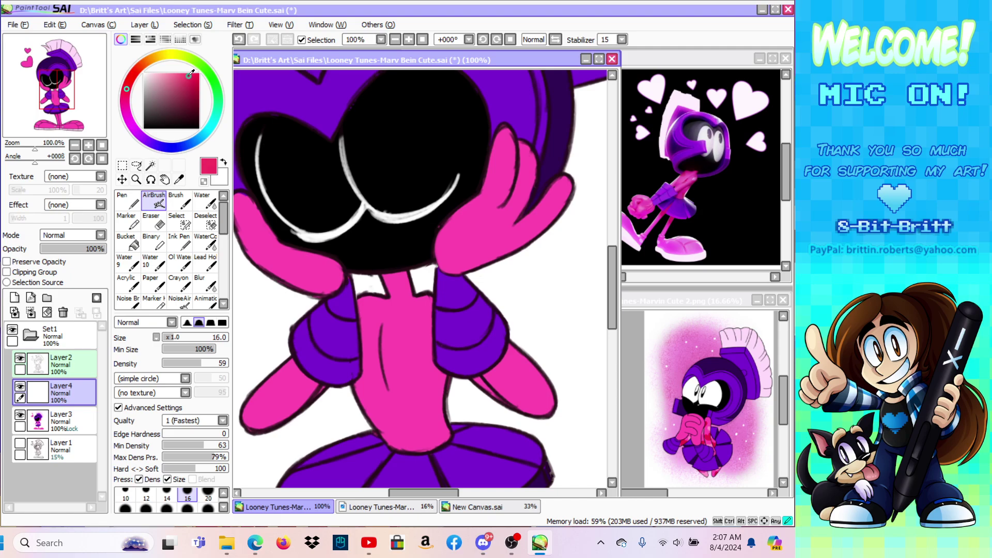
left_click(208, 509)
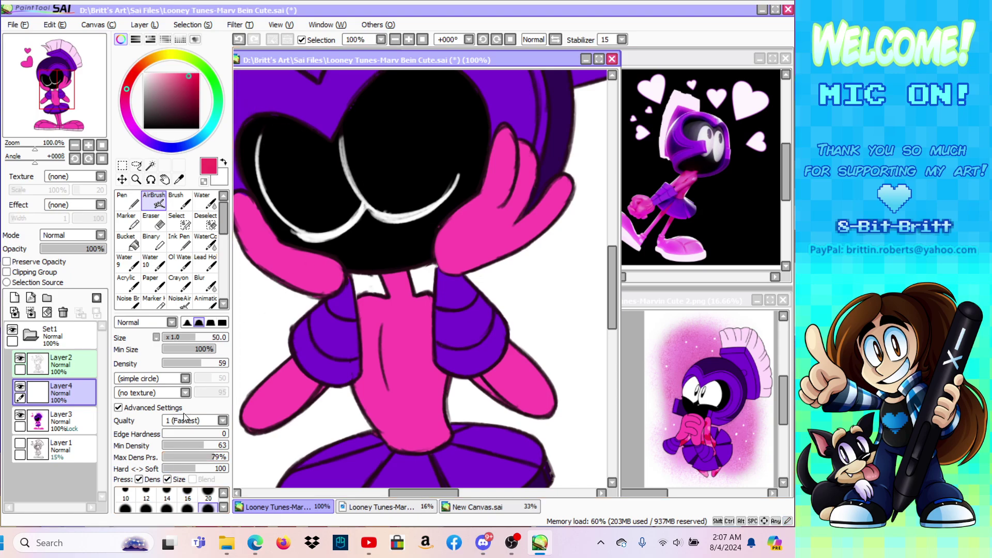
mouse_move(306, 255)
left_mouse_down()
mouse_move(290, 256)
mouse_move(406, 253)
left_mouse_up()
Step: Build up the blush under both eyes with the AirBrush enlarged to size 80
left_click(223, 508)
left_click(161, 509)
mouse_move(335, 250)
left_mouse_down()
mouse_move(286, 244)
mouse_move(341, 250)
mouse_move(397, 230)
left_mouse_up()
mouse_move(383, 242)
left_mouse_down()
mouse_move(449, 214)
mouse_move(420, 229)
mouse_move(276, 238)
mouse_move(414, 232)
mouse_move(370, 240)
mouse_move(475, 191)
left_mouse_up()
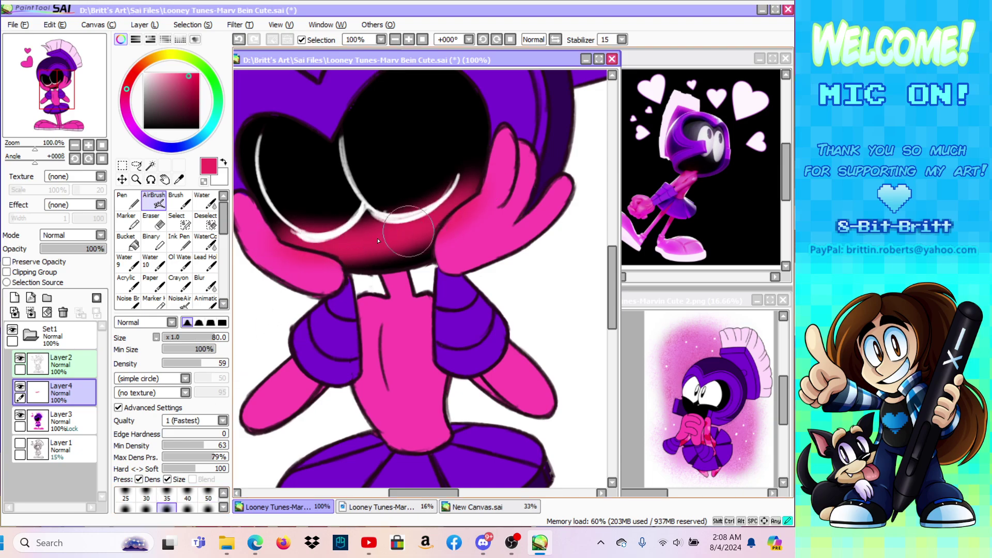
Step: Soften the blush with the Water brush at size 100 and nudge it slightly into place
left_click(212, 203)
mouse_move(343, 245)
left_mouse_down()
mouse_move(277, 251)
mouse_move(371, 262)
mouse_move(325, 253)
mouse_move(434, 254)
mouse_move(379, 249)
mouse_move(481, 202)
mouse_move(403, 200)
mouse_move(280, 222)
mouse_move(291, 252)
mouse_move(318, 213)
mouse_move(327, 227)
mouse_move(391, 216)
mouse_move(452, 190)
mouse_move(455, 223)
mouse_move(331, 255)
mouse_move(303, 250)
mouse_move(306, 240)
mouse_move(349, 256)
mouse_move(358, 245)
mouse_move(403, 252)
mouse_move(396, 249)
mouse_move(436, 232)
mouse_move(474, 197)
left_mouse_up()
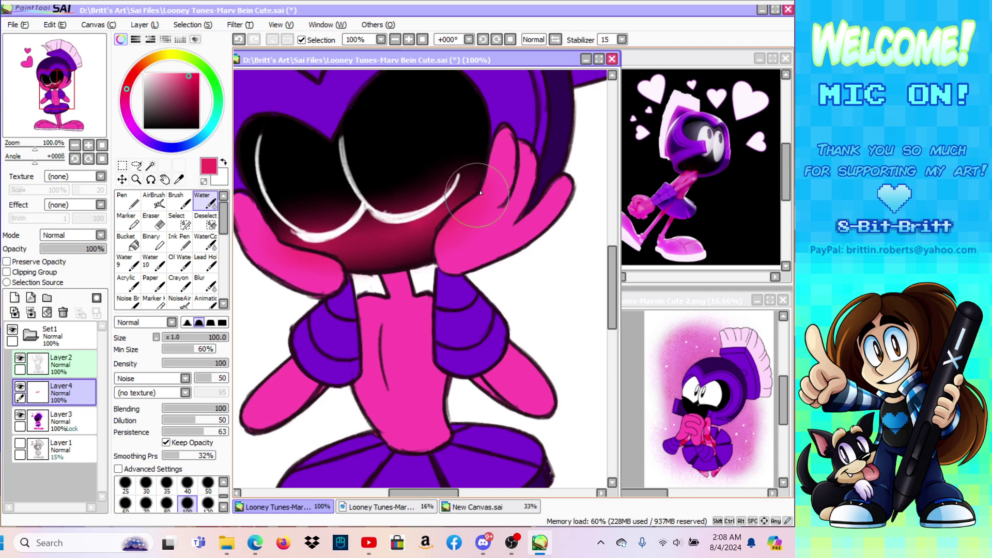
left_click(122, 179)
left_click_drag(370, 268, 369, 265)
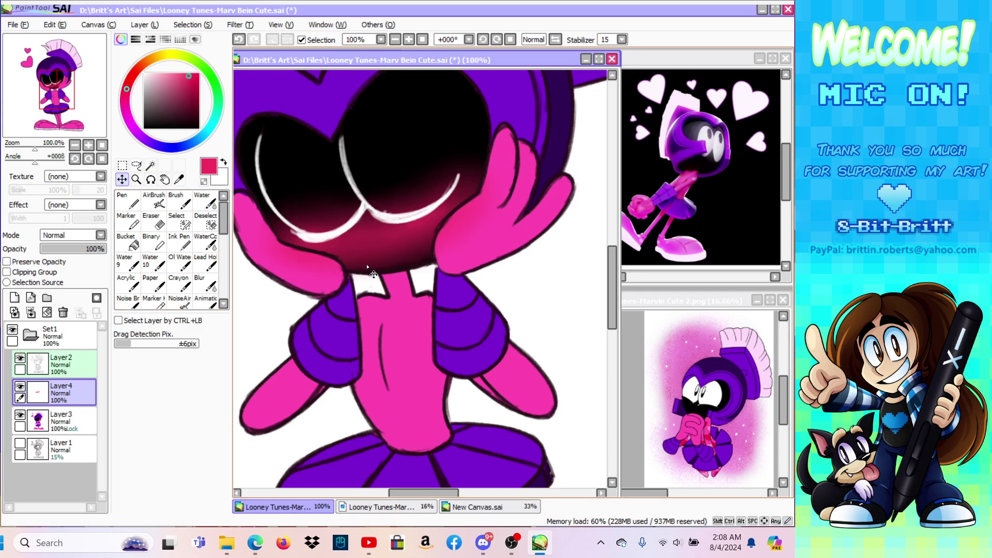
Step: Clear the blush from the hands and the insides of the eyes with transparent colour, using the Bucket and a size-50 Pen
left_click(127, 240)
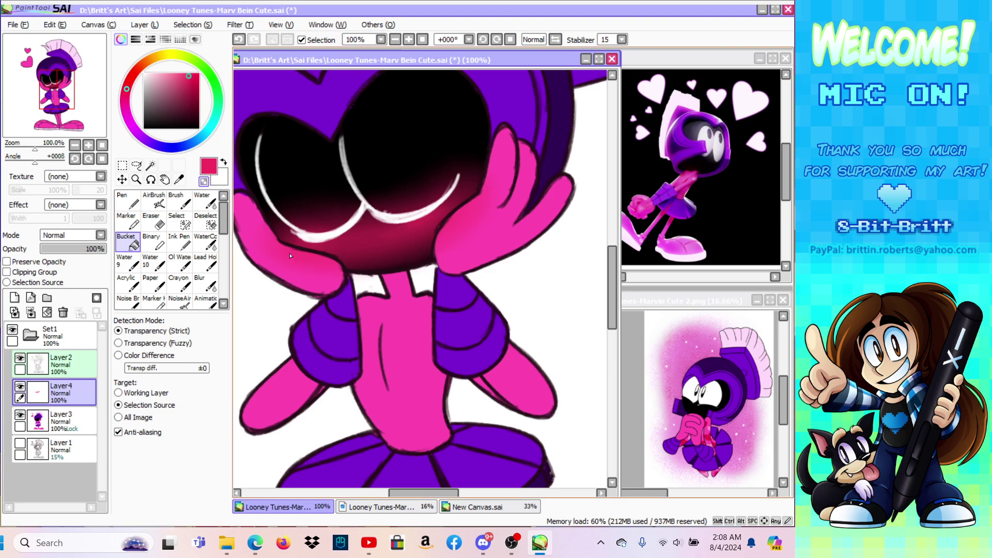
left_click(127, 200)
left_click(208, 494)
mouse_move(294, 211)
left_mouse_down()
mouse_move(303, 222)
mouse_move(388, 204)
mouse_move(459, 161)
left_mouse_up()
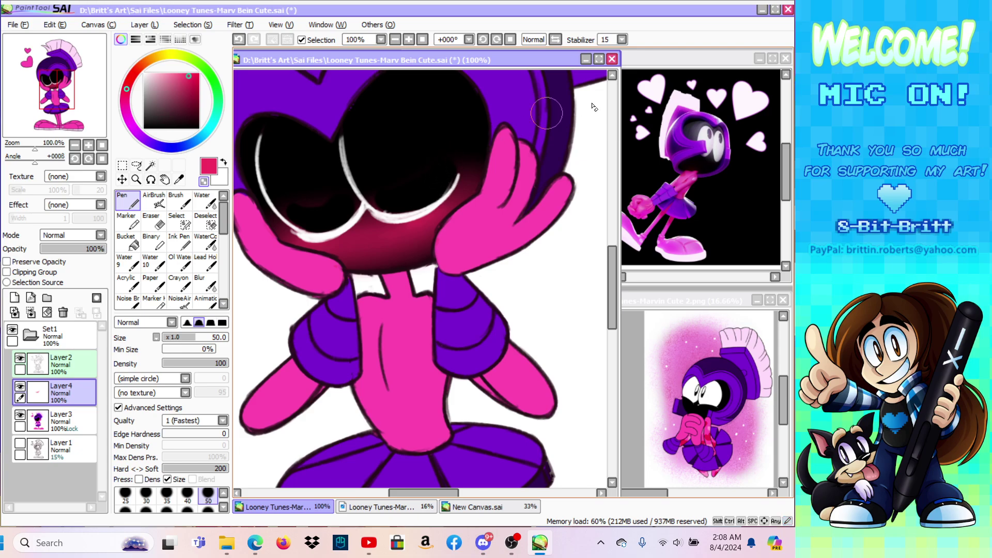
Step: Shift the blush layer's hue to about -5 with the hue and saturation filter
left_click(241, 26)
left_click(241, 36)
left_click_drag(106, 87, 109, 88)
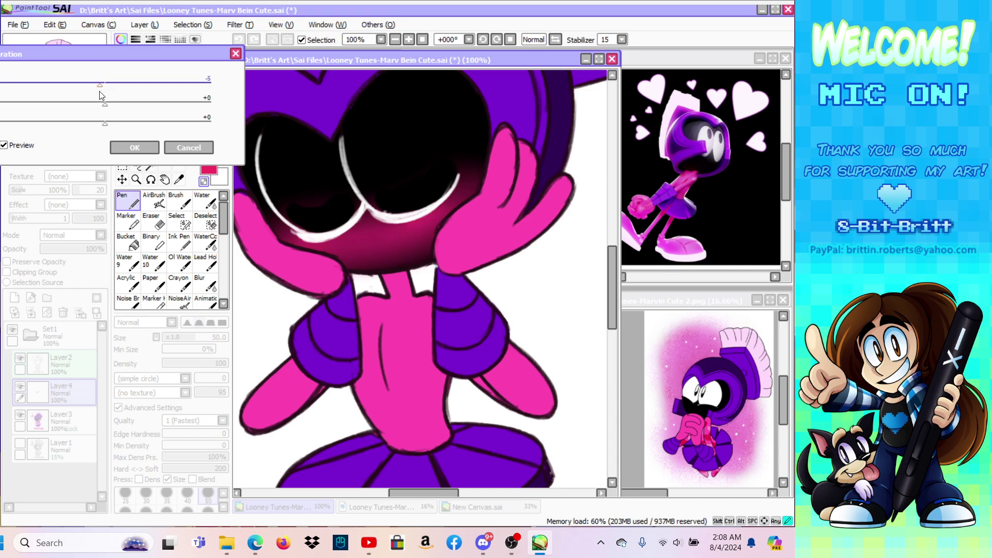
left_click(134, 147)
Step: Draw short diagonal blush lines in brighter pink beneath the eyes on a new layer, using the Animation brush at size 7
left_click(179, 180)
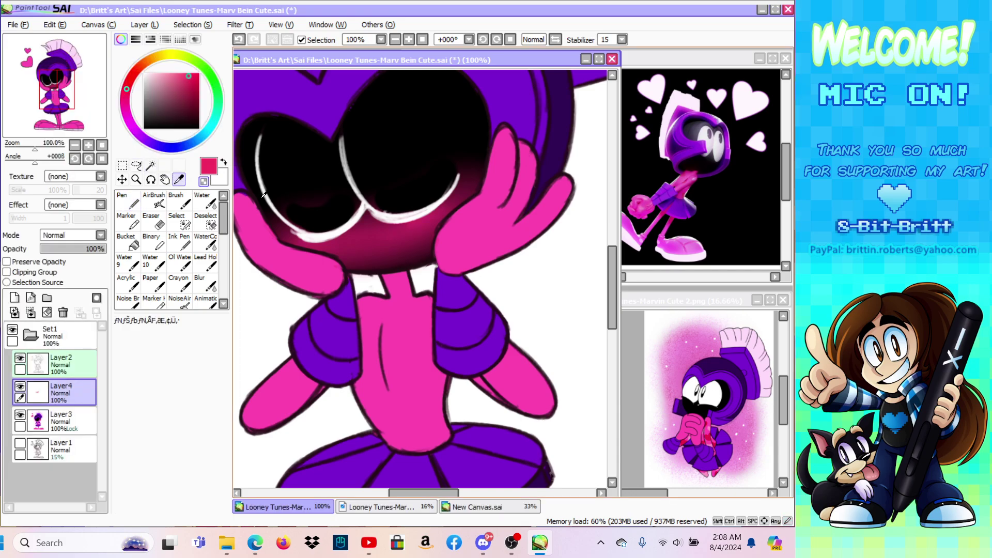
left_click(364, 232, "alt")
left_click(187, 78)
left_click(224, 304)
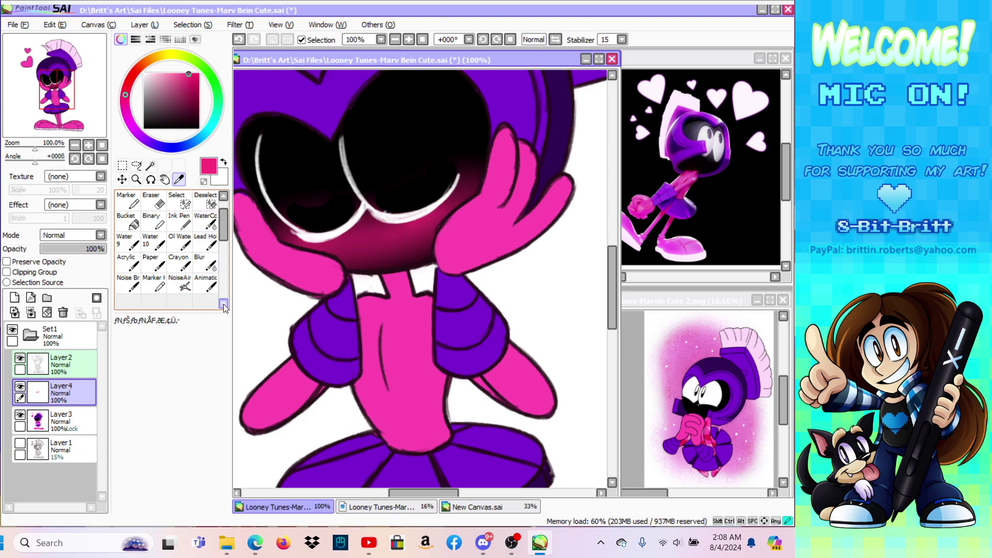
left_click(224, 304)
left_click(205, 263)
left_click(144, 25)
left_click(155, 36)
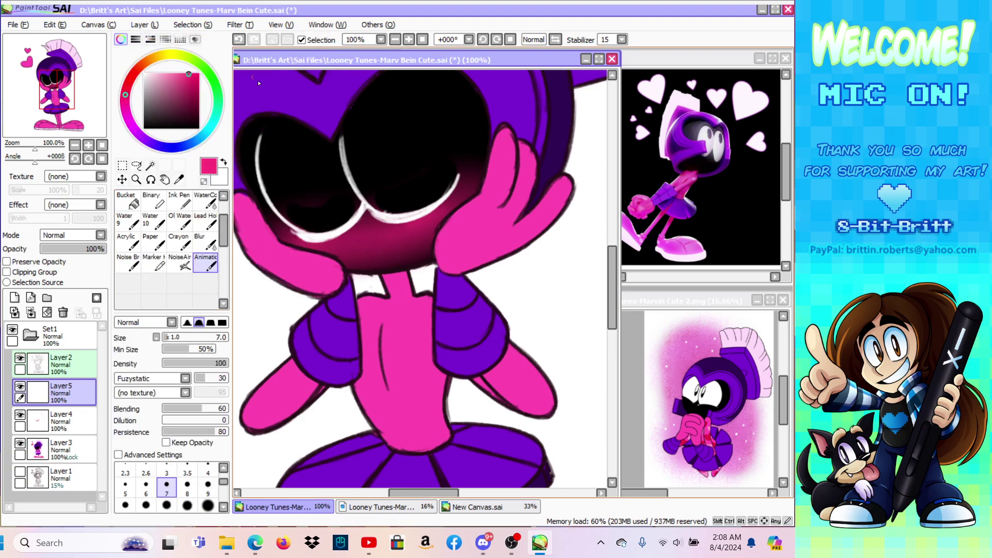
left_click_drag(364, 247, 373, 229)
left_click_drag(352, 247, 360, 228)
left_click(137, 180)
left_click(130, 333)
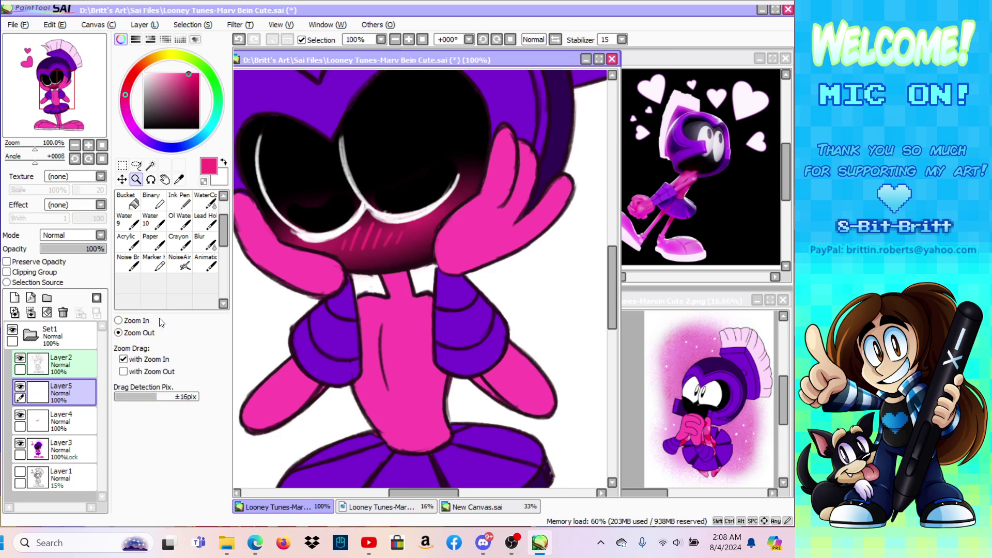
left_click(402, 225)
left_click(477, 233)
left_click(477, 233)
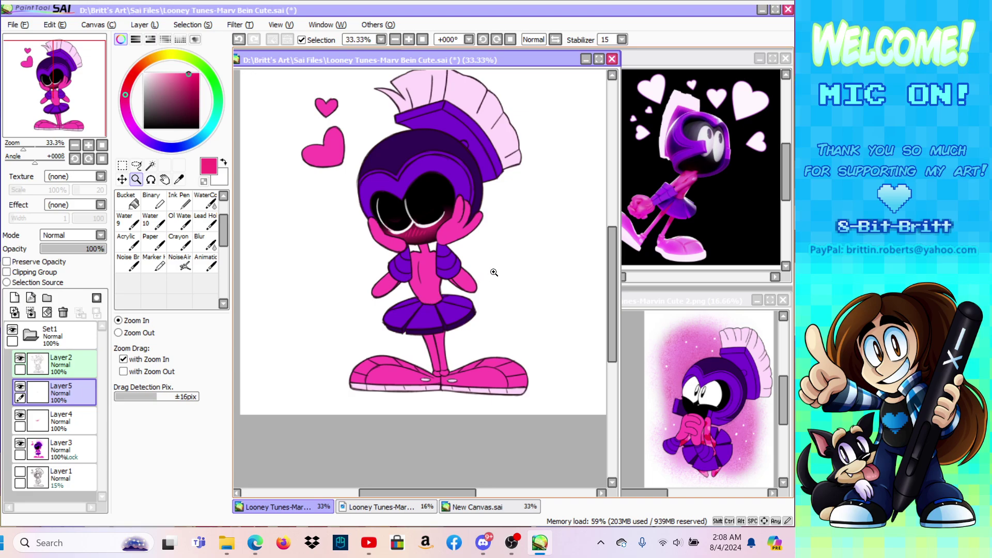
Step: Draw a small heart outline on the lower torso on a new layer, in red sampled from the Marvin Cute 2 reference
left_click(430, 259)
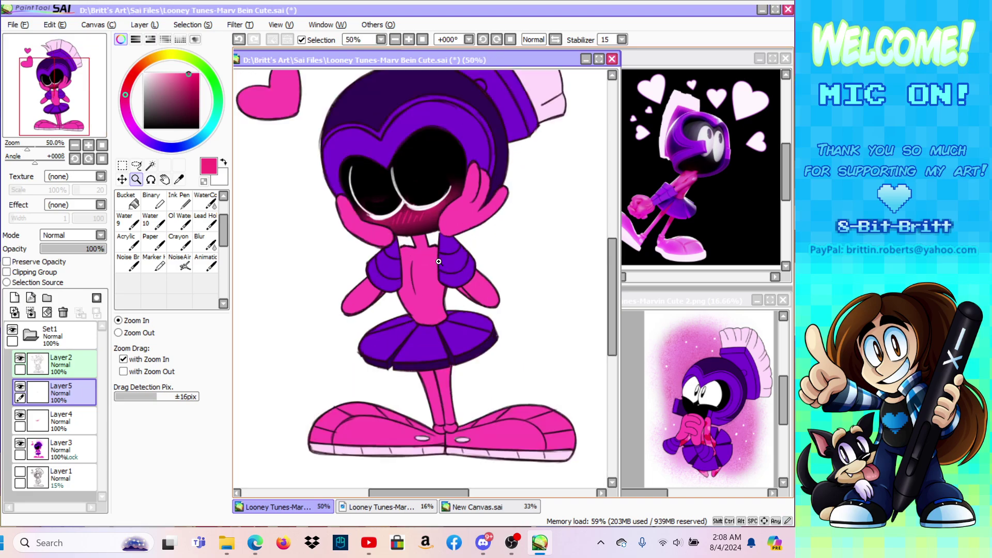
left_click(439, 254)
left_click(206, 261)
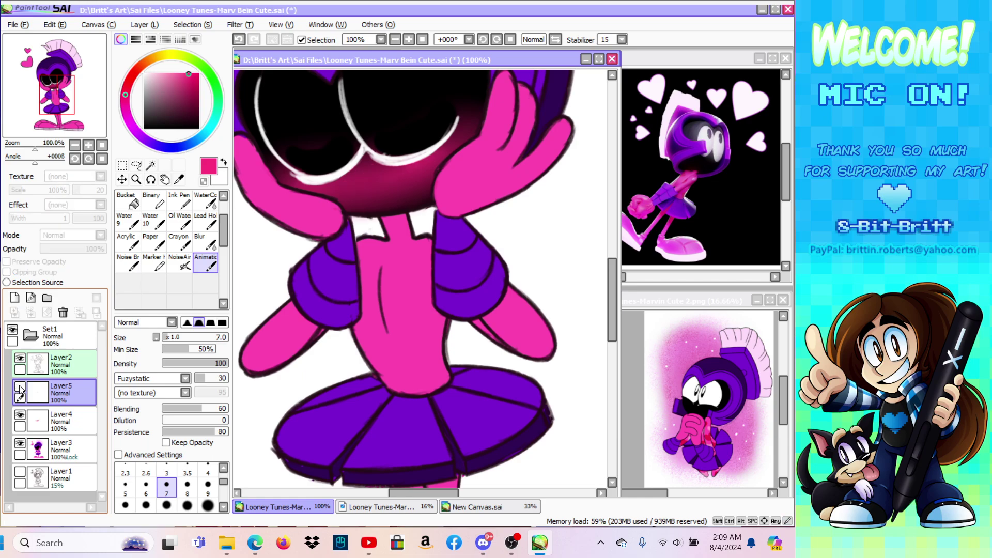
left_click(145, 25)
left_click(155, 37)
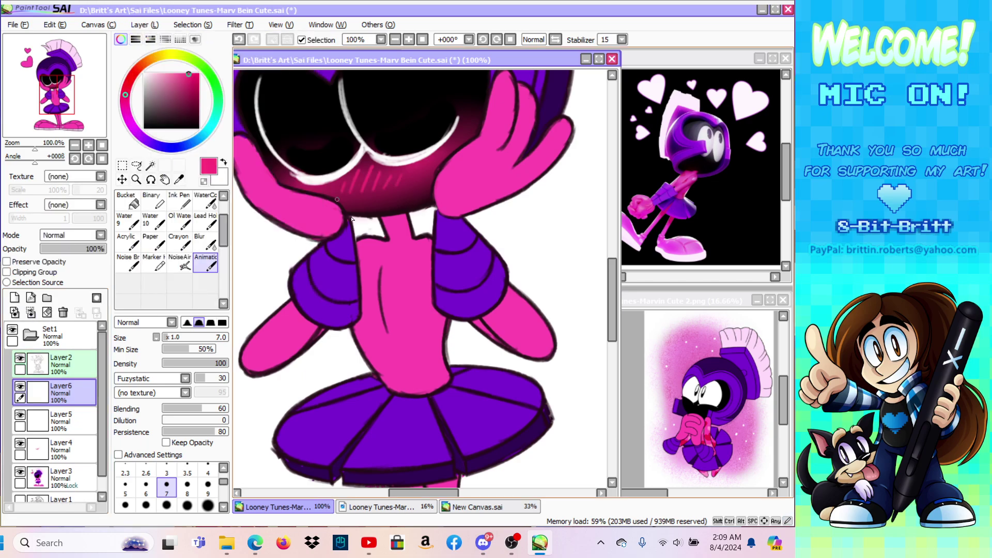
left_click(179, 180)
left_click(708, 303)
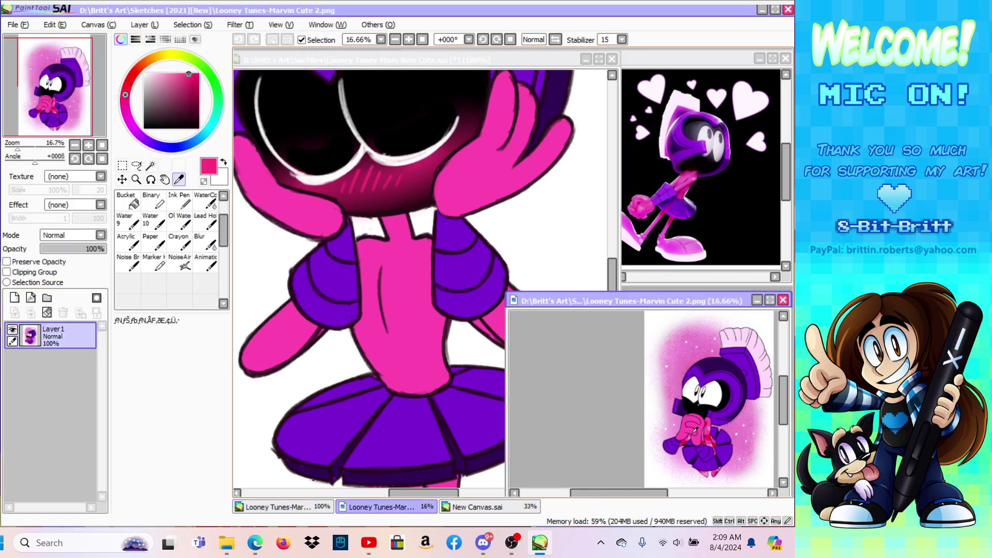
left_click(709, 436)
left_click(392, 61)
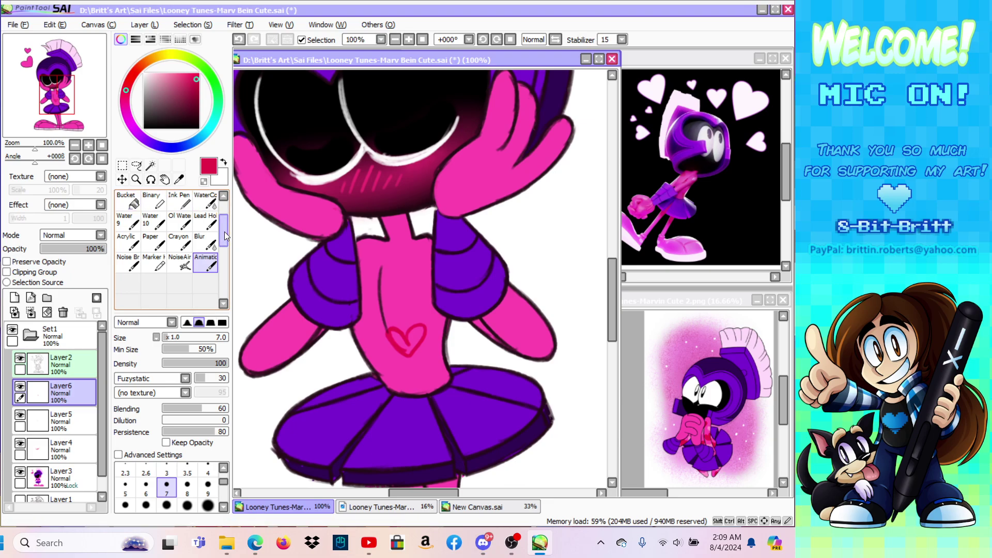
Step: Fill the heart outline on the lower torso solid red using the Pen at size 25, and reselect the Animation brush
left_click_drag(225, 232, 224, 215)
left_click(129, 201)
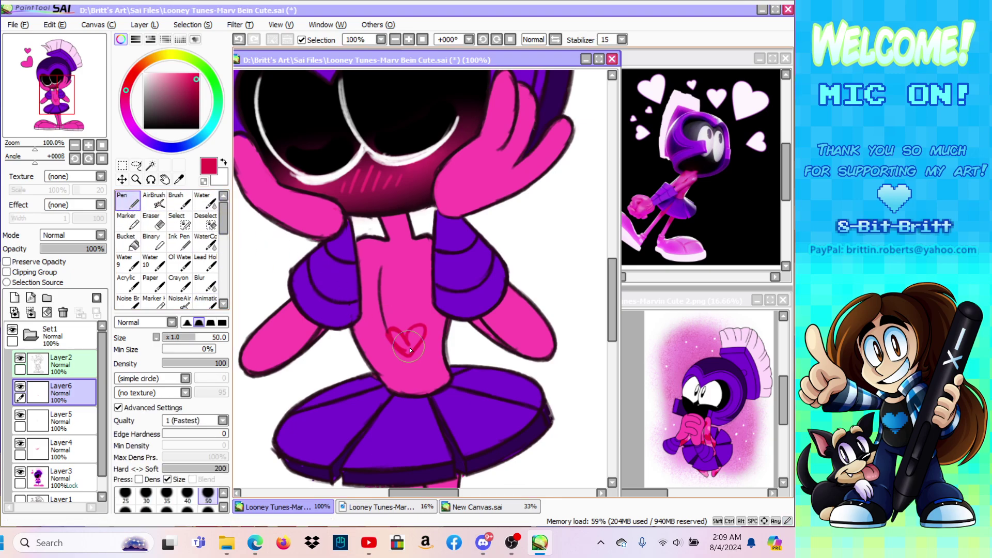
left_click(125, 496)
mouse_move(386, 331)
left_mouse_down()
mouse_move(407, 354)
mouse_move(397, 345)
mouse_move(406, 351)
mouse_move(416, 333)
mouse_move(409, 351)
mouse_move(407, 338)
left_mouse_up()
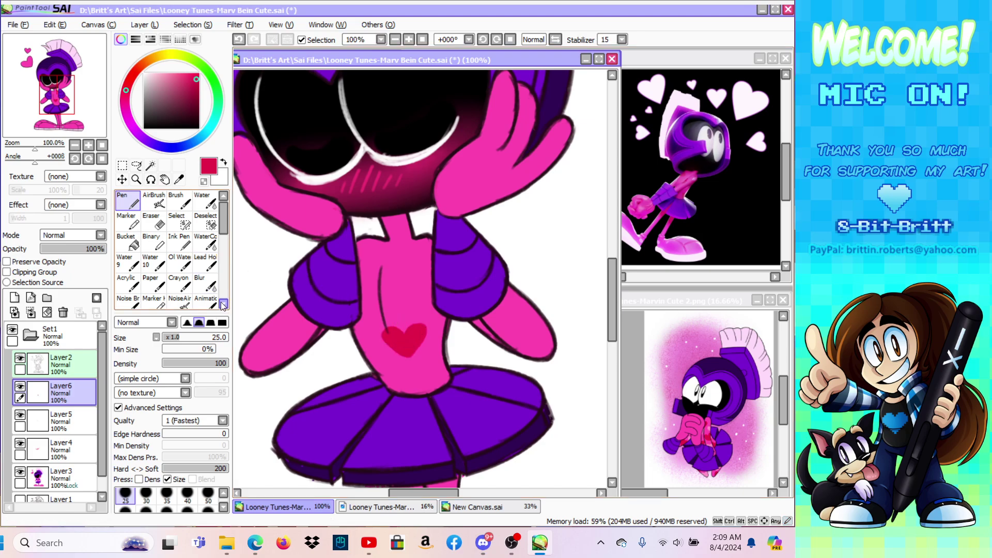
left_click(205, 302)
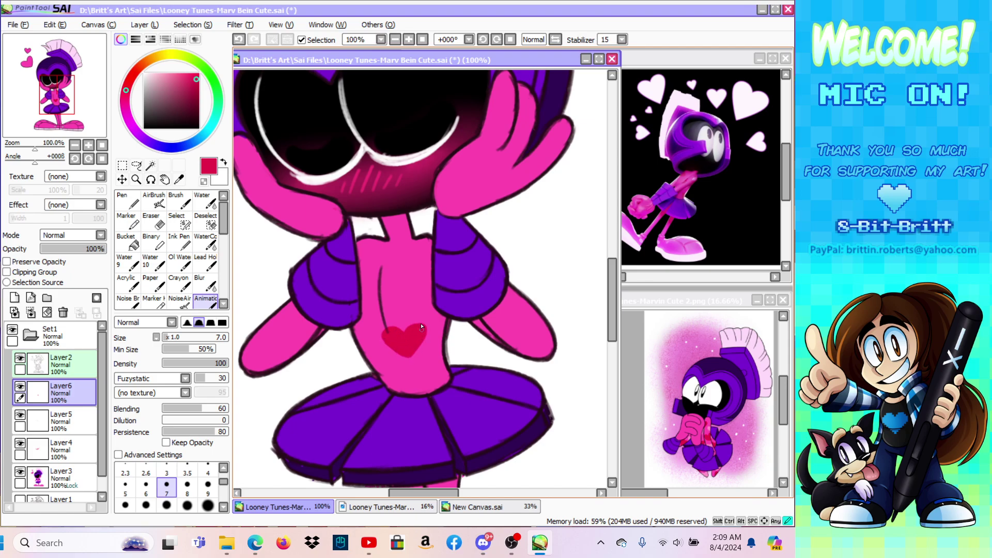
Step: Duplicate the red heart layer twice, placing one copy on the left sleeve's inner edge and the other on the upper chest
left_click(145, 24)
left_click(151, 79)
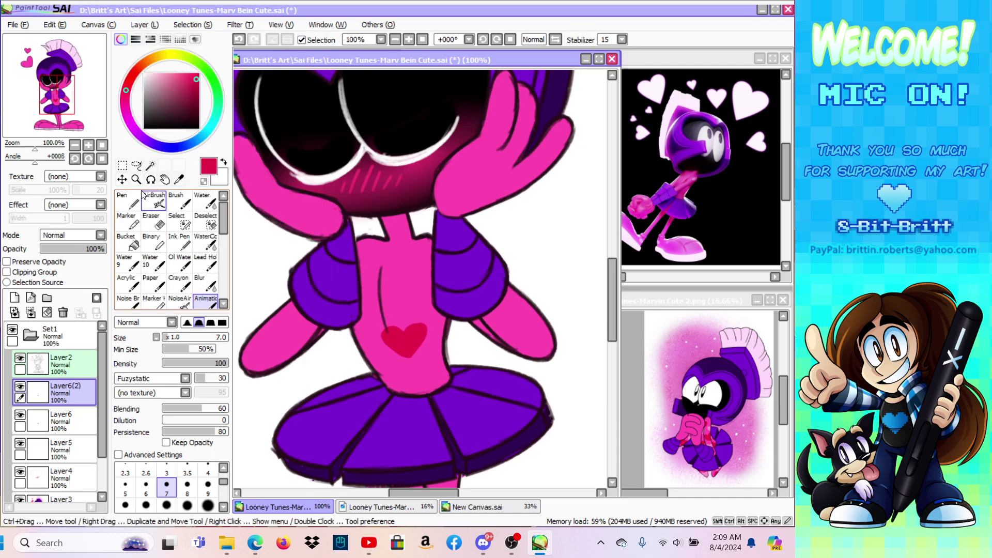
left_click(123, 179)
left_click_drag(401, 344, 353, 281)
left_click(139, 24)
left_click(151, 79)
left_click_drag(397, 303, 461, 283)
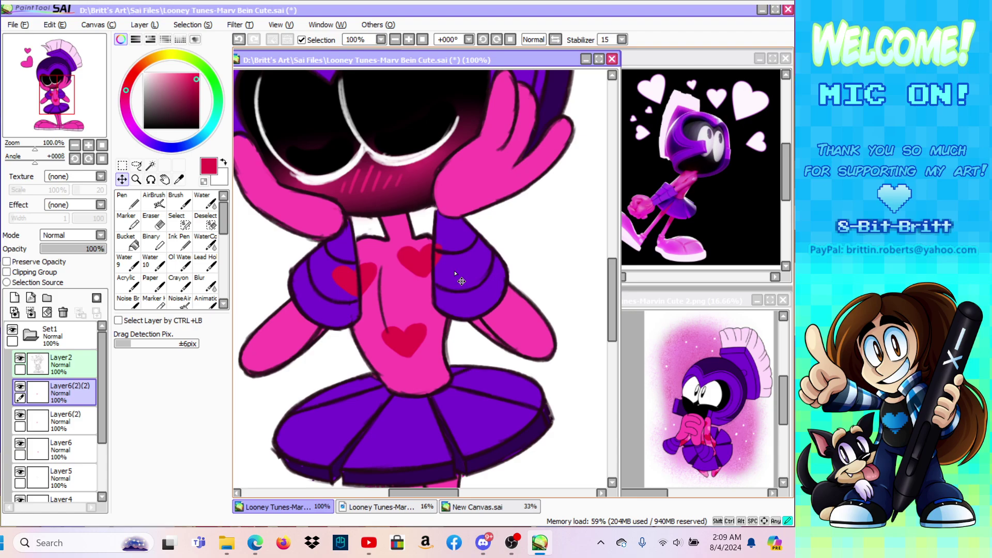
Step: Duplicate the heart layer again and transform the copy, tilting it to sit on the left arm below the sleeve
left_click(140, 24)
left_click(151, 78)
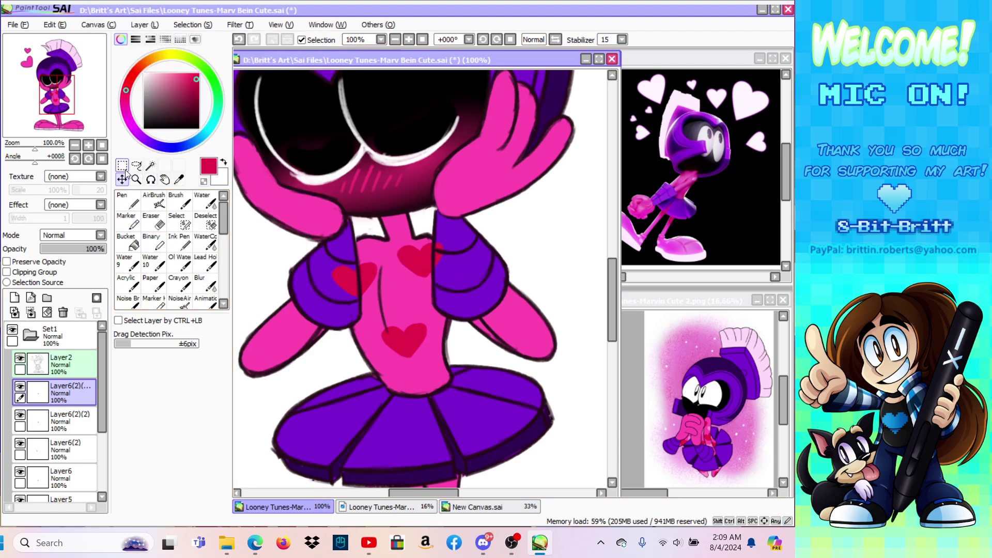
key("ctrl+t")
left_click_drag(418, 277, 272, 338)
left_click_drag(364, 335, 336, 378)
left_click_drag(284, 333, 283, 331)
left_click_drag(333, 355, 332, 357)
key("Return")
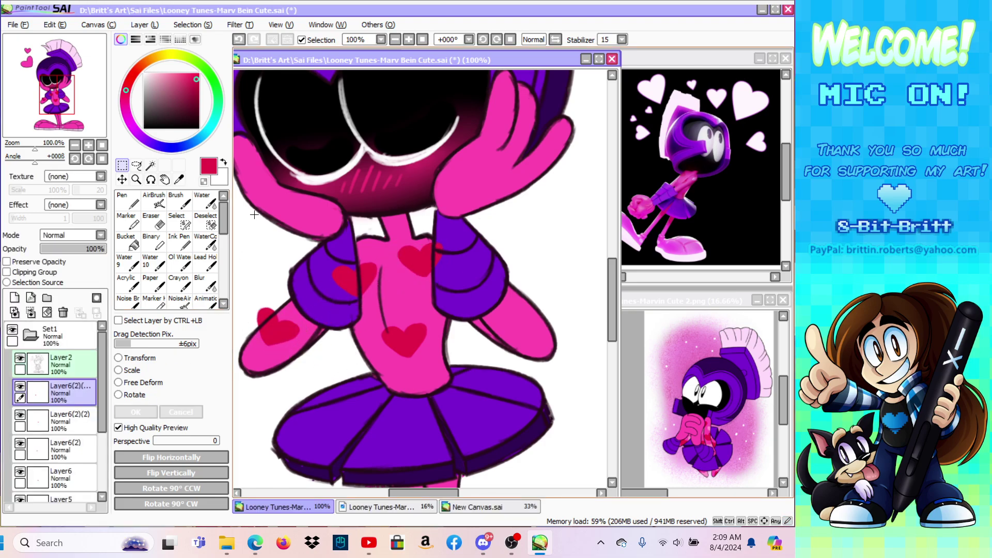
Step: Duplicate the tilted arm heart and transform the copy onto the right arm below the sleeve
left_click(144, 24)
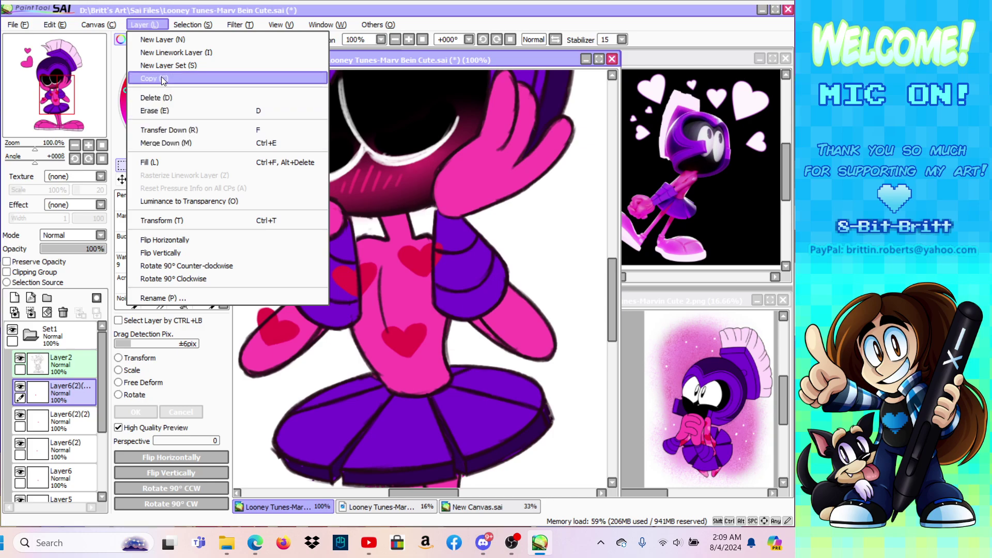
left_click(161, 73)
left_click(124, 357)
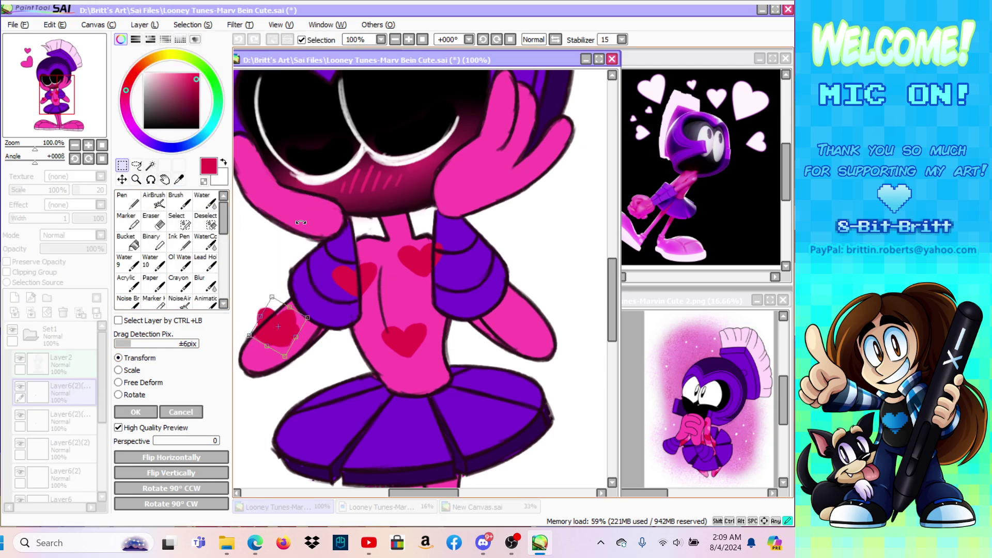
left_click_drag(309, 323, 546, 273)
left_click_drag(534, 310, 531, 310)
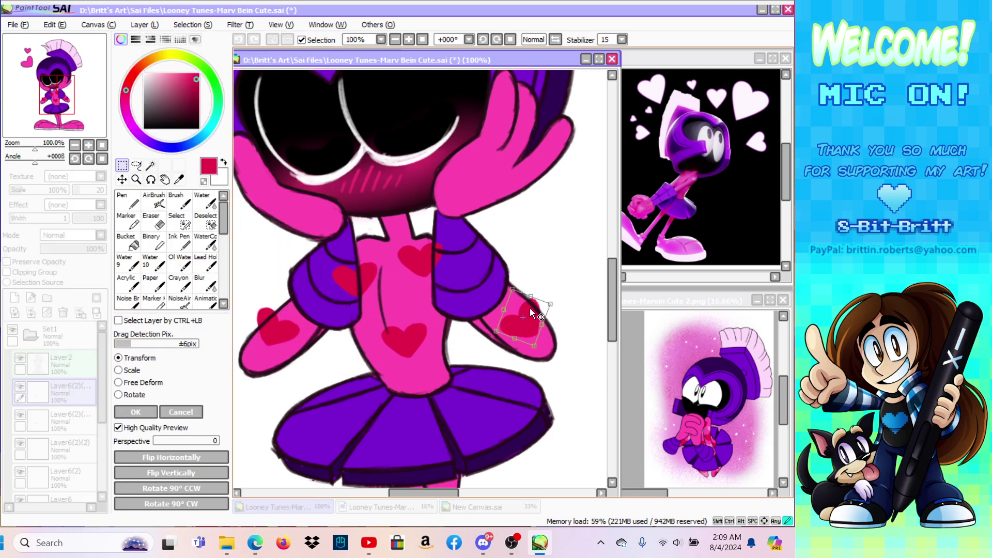
left_click(134, 411)
Step: Merge the duplicated heart layers down into Layer6
left_click(145, 24)
left_click(148, 24)
left_click(147, 24)
left_click(157, 143)
left_click(144, 21)
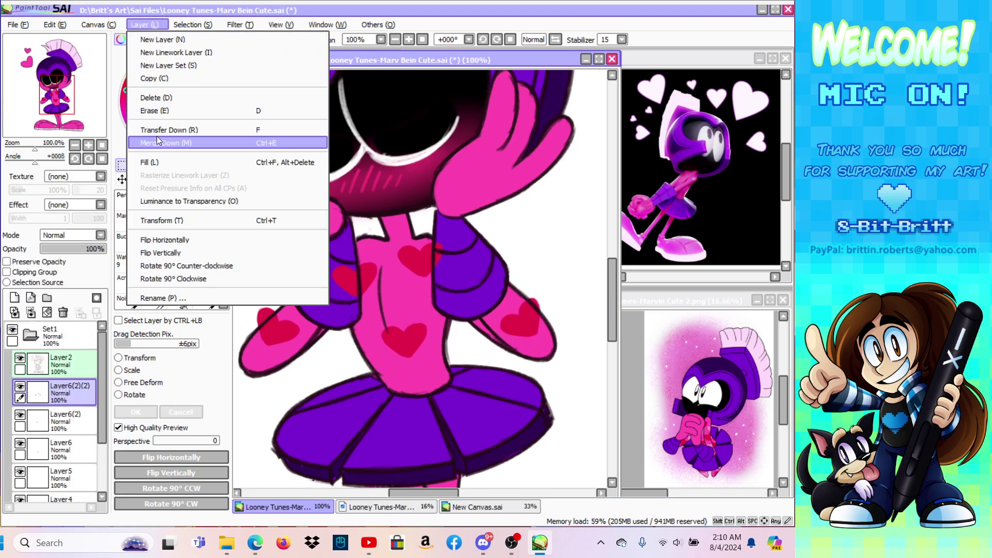
left_click(157, 143)
left_click(145, 24)
left_click(158, 143)
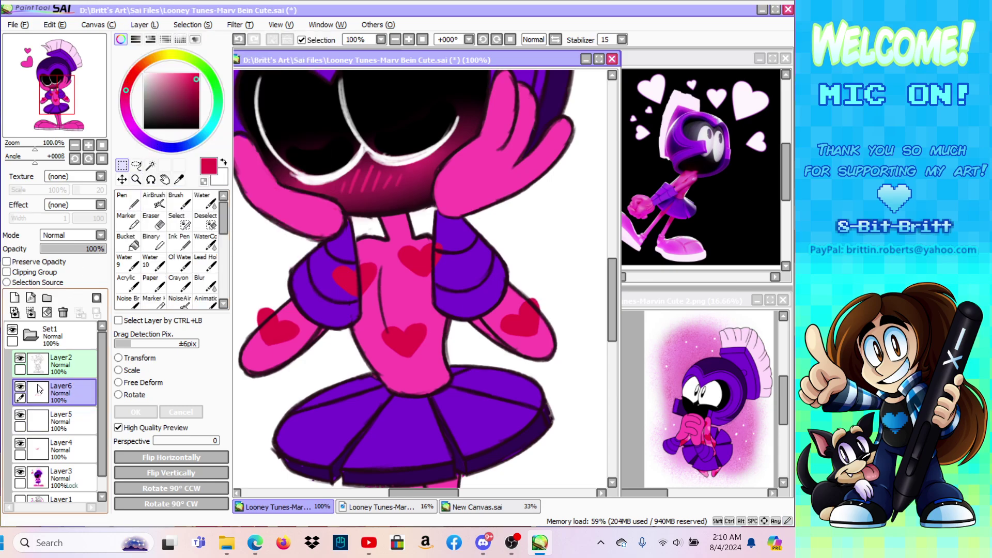
Step: Mark the area around the lower torso heart with the Select brush at size 100 and duplicate Layer6
left_click(178, 222)
left_click(187, 481)
left_click_drag(409, 347, 409, 336)
left_click_drag(612, 298, 619, 330)
left_click(138, 24)
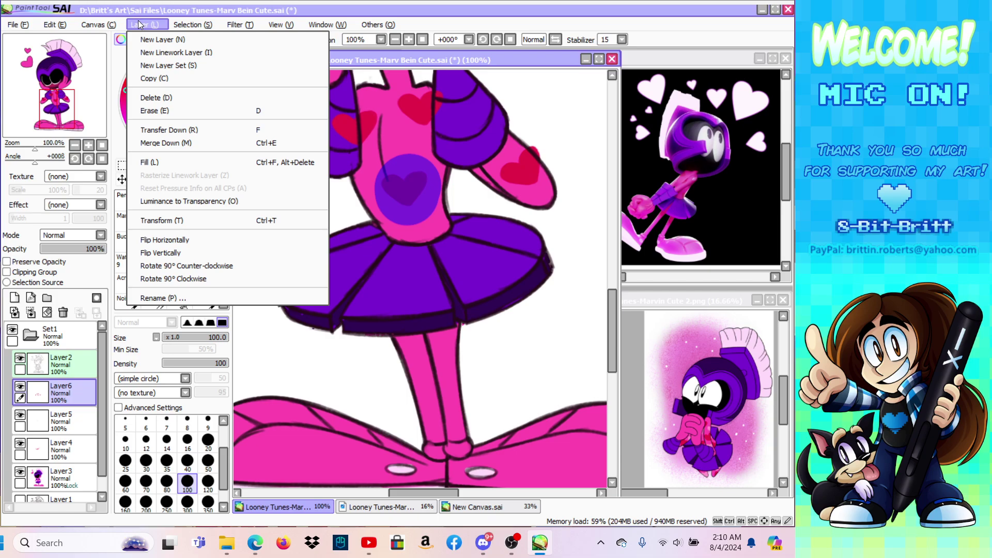
left_click(160, 78)
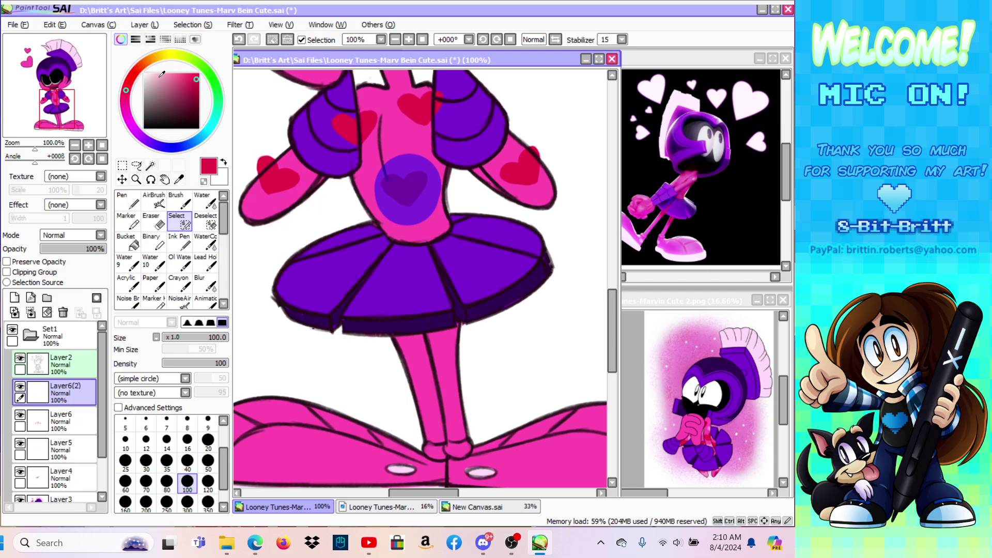
Step: Paste the clipboard image as a new layer above the hearts and clear the selection
left_click(54, 24)
left_click(64, 98)
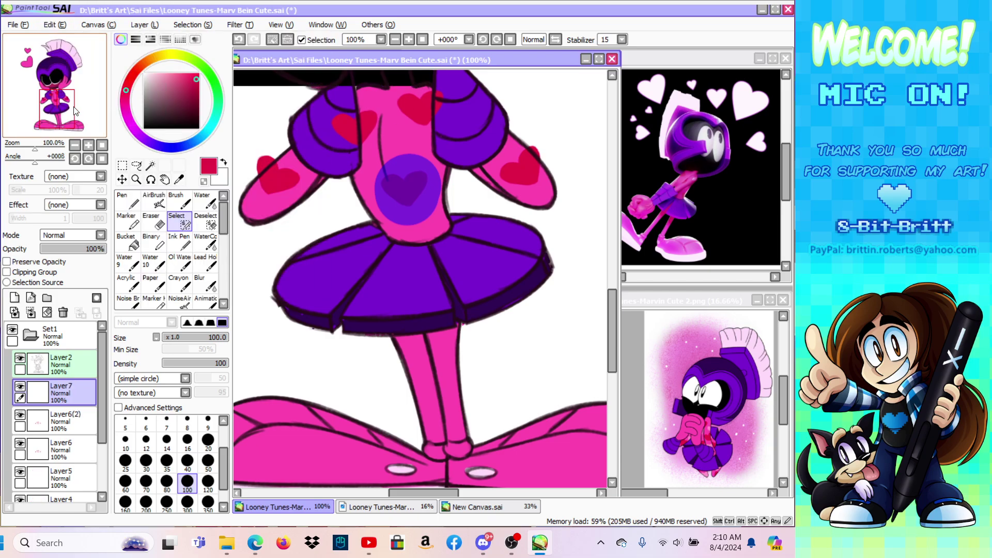
left_click(123, 165)
Step: Sample the pale pink from the Marvin Cute 2 reference and return to the Marv Bein Cute drawing
left_click(180, 180)
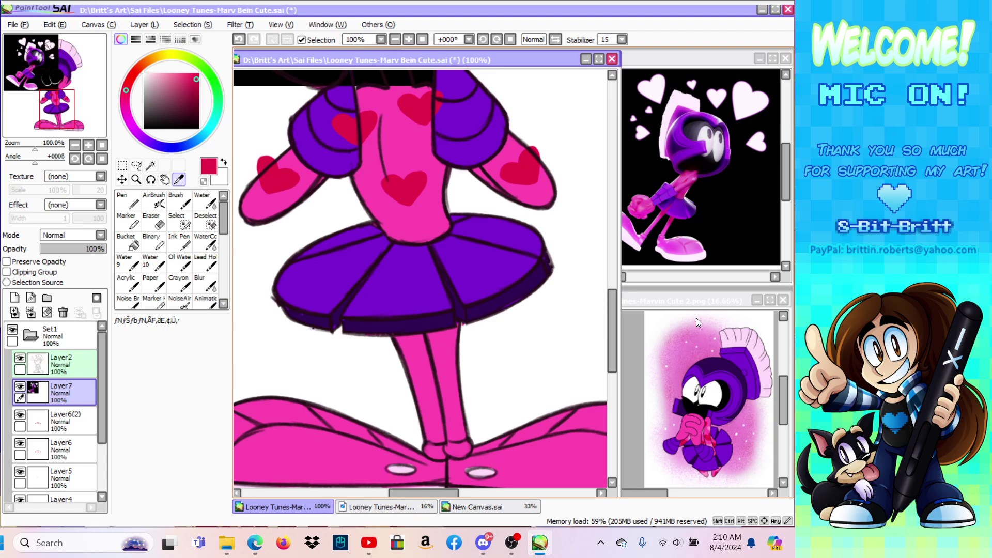
left_click(726, 396)
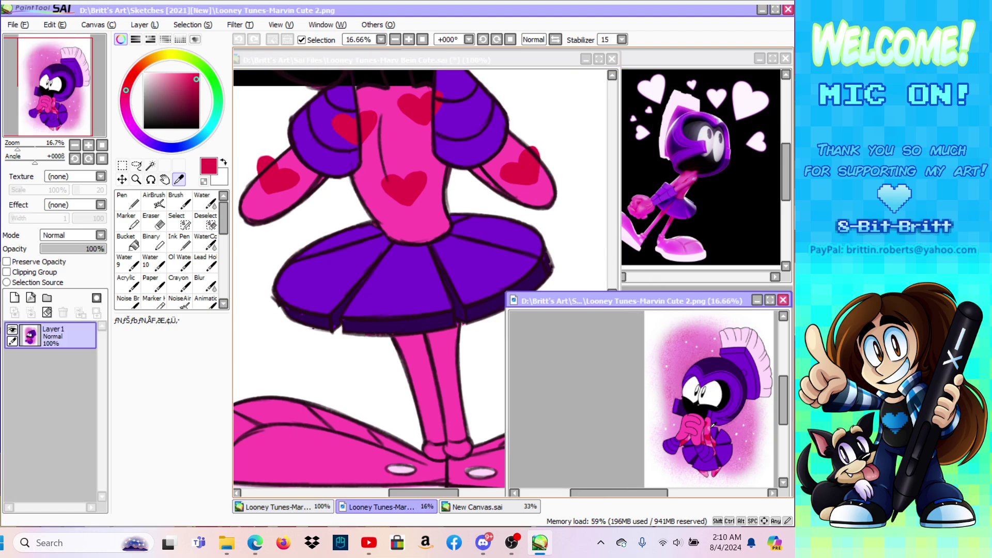
left_click(711, 425)
left_click(464, 67)
Step: Enable Preserve Opacity on the duplicated heart layer, Layer6(2)
left_click(179, 220)
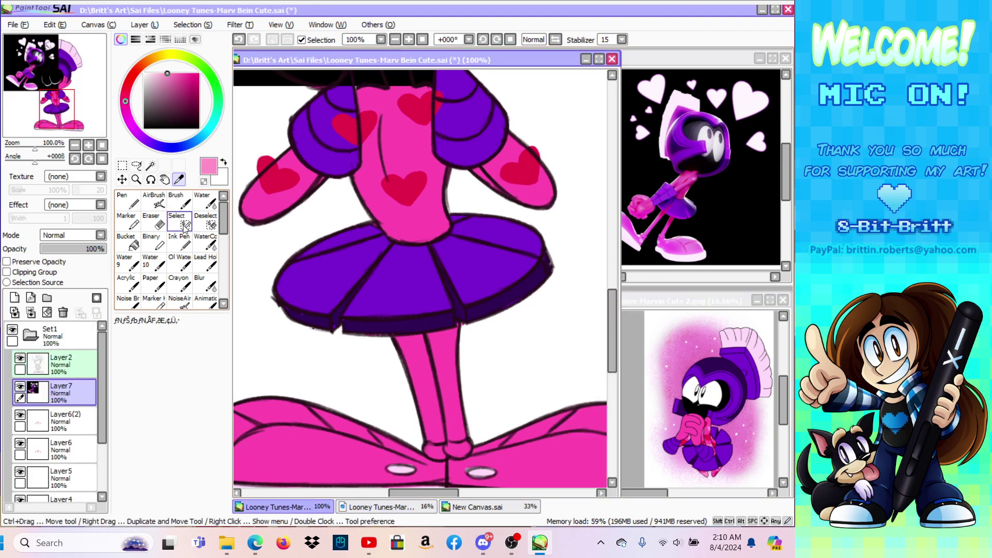
left_click(44, 426)
left_click(7, 261)
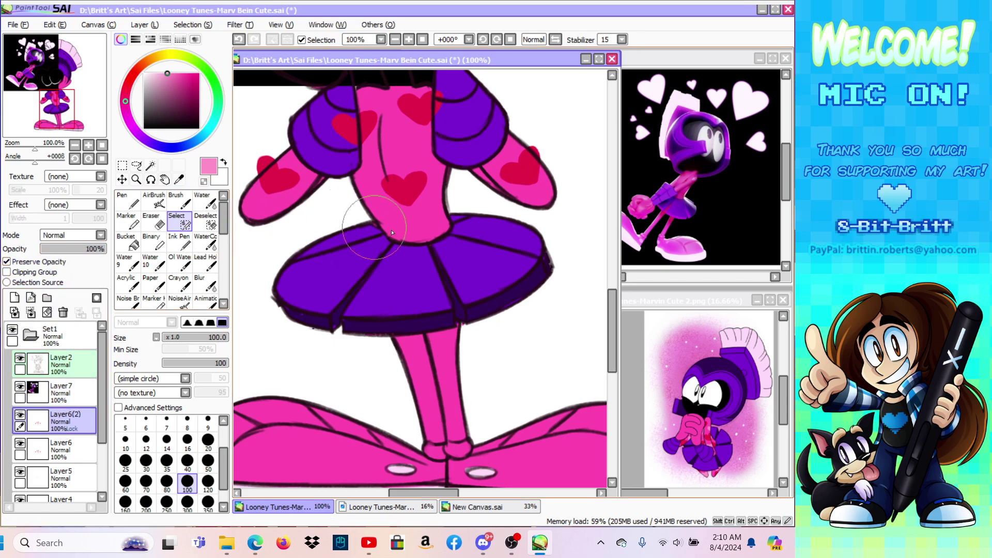
Step: Move the hearts on Layer6 down over the skirt, away from the duplicates on Layer6(2)
left_click(19, 448)
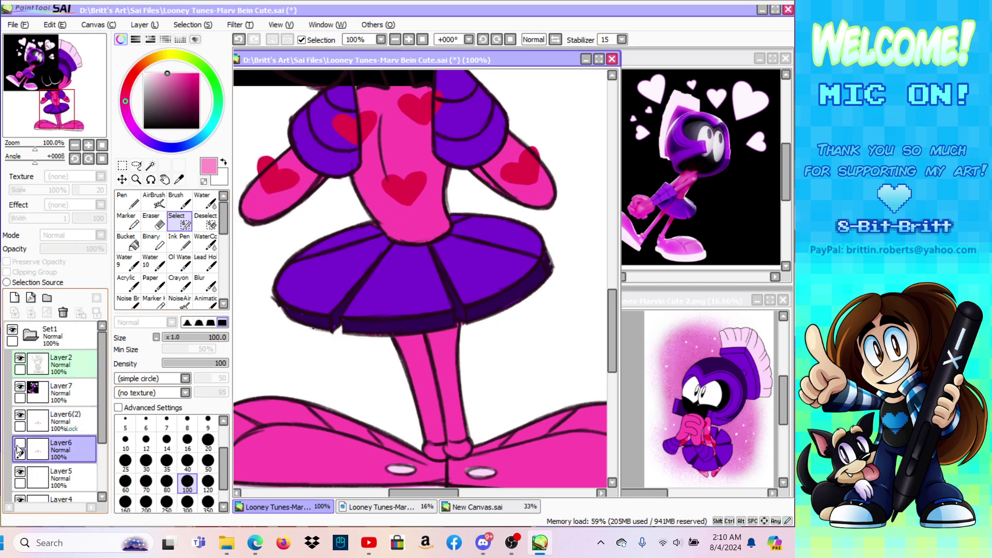
left_click(21, 427)
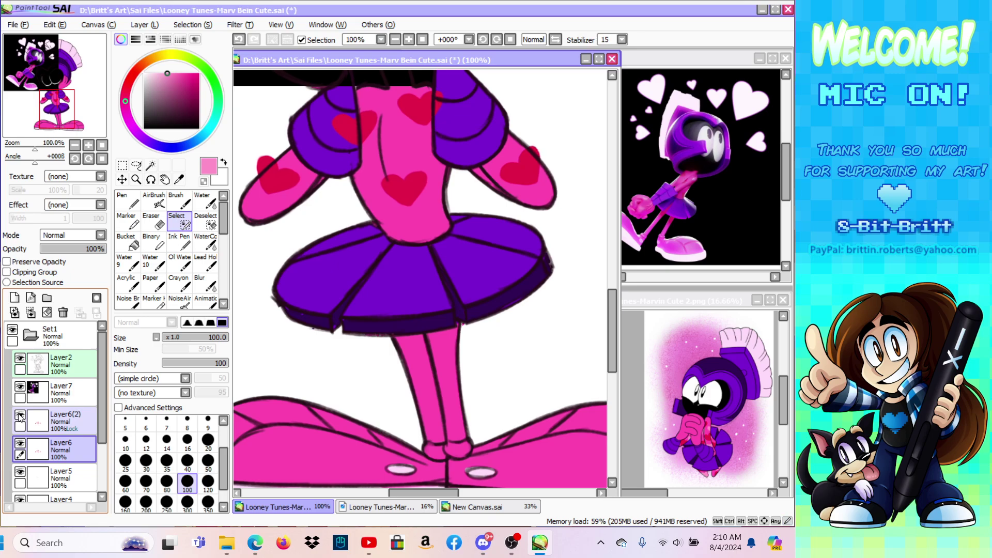
left_click(51, 424)
left_click(55, 441)
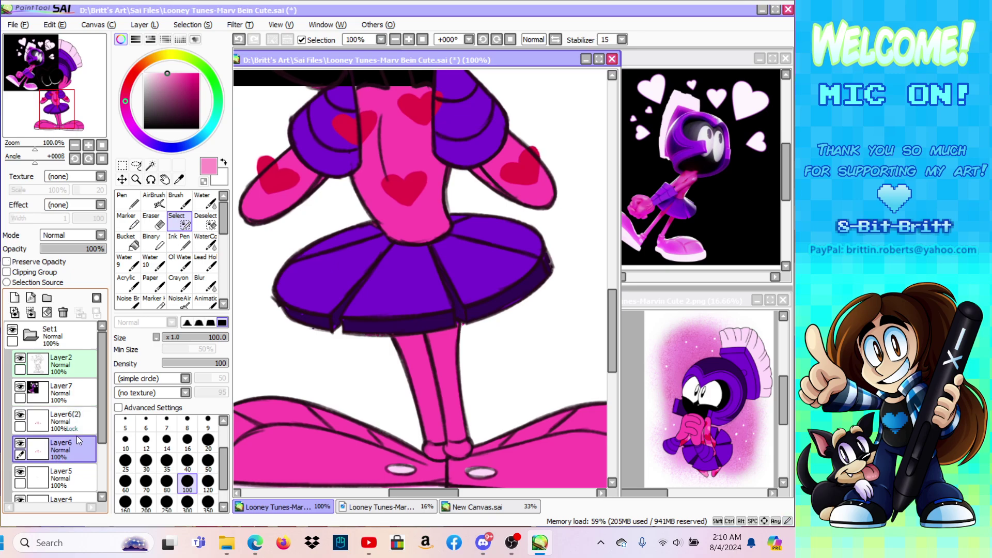
left_click_drag(102, 401, 102, 416)
left_click(122, 179)
mouse_move(414, 245)
left_mouse_down()
mouse_move(361, 275)
mouse_move(407, 309)
mouse_move(406, 326)
left_mouse_up()
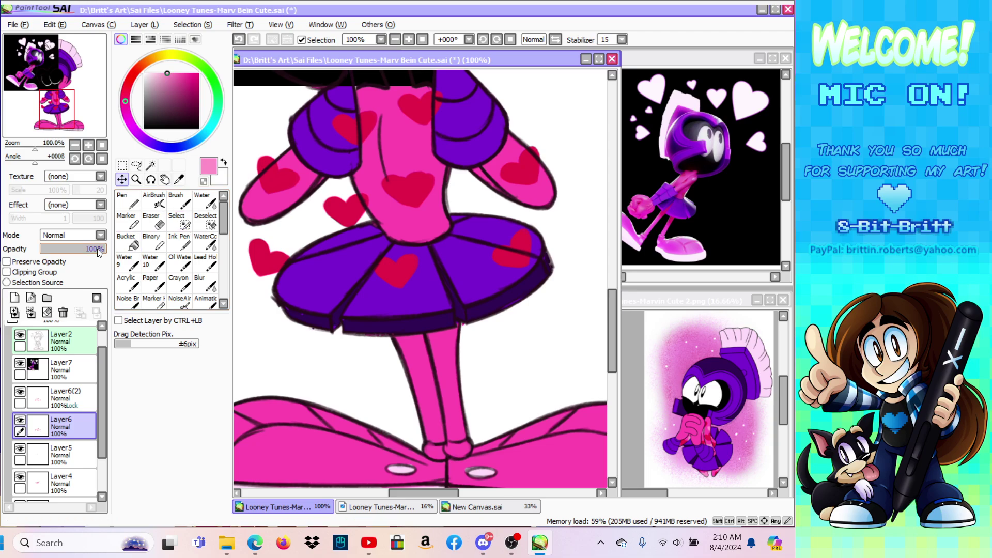
Step: Copy the middle skirt heart using a Select brush selection, delete Layer6 and clear the selection
left_click(176, 220)
left_click_drag(393, 266, 413, 269)
left_click(55, 25)
left_click(62, 84)
left_click(63, 313)
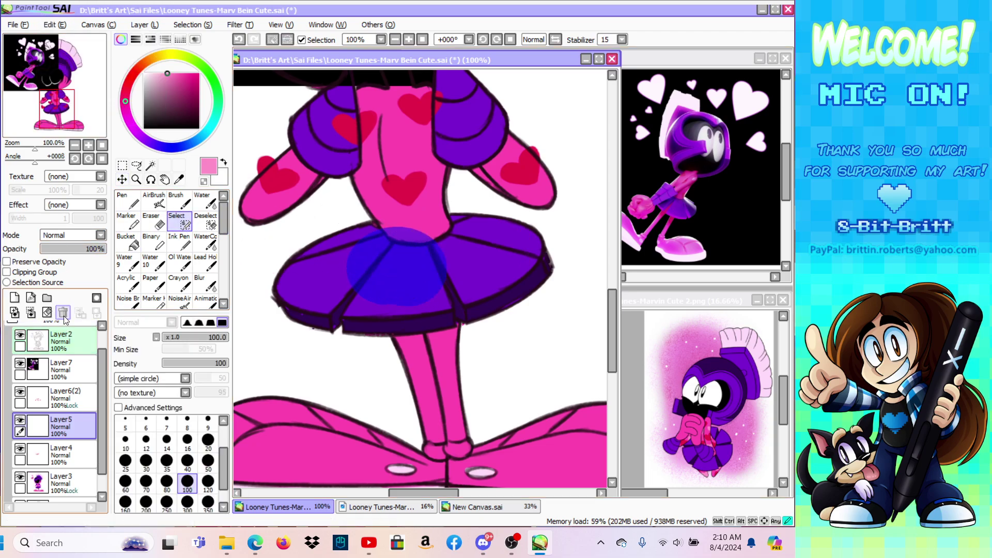
left_click(19, 421)
left_click(20, 420)
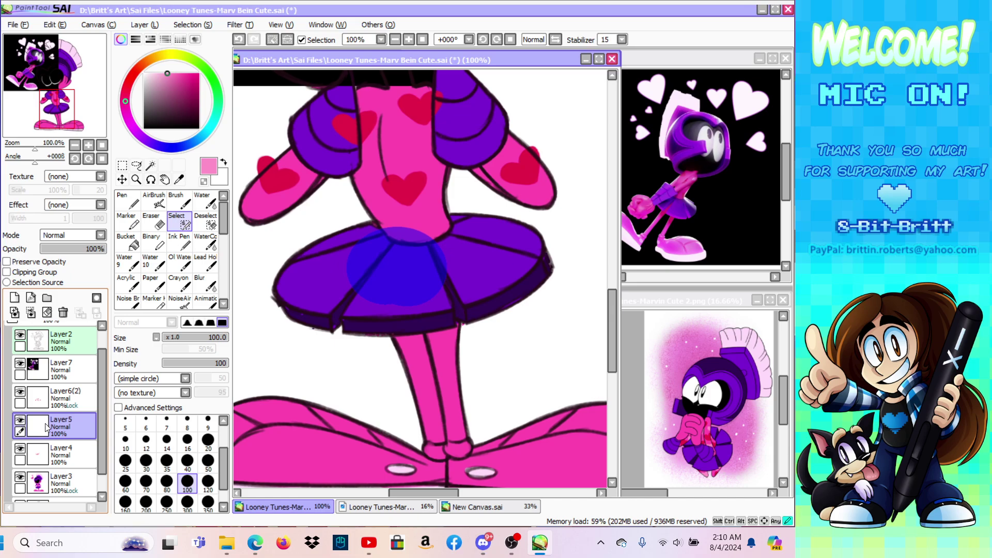
left_click(122, 165)
key("ctrl+d")
left_click(122, 179)
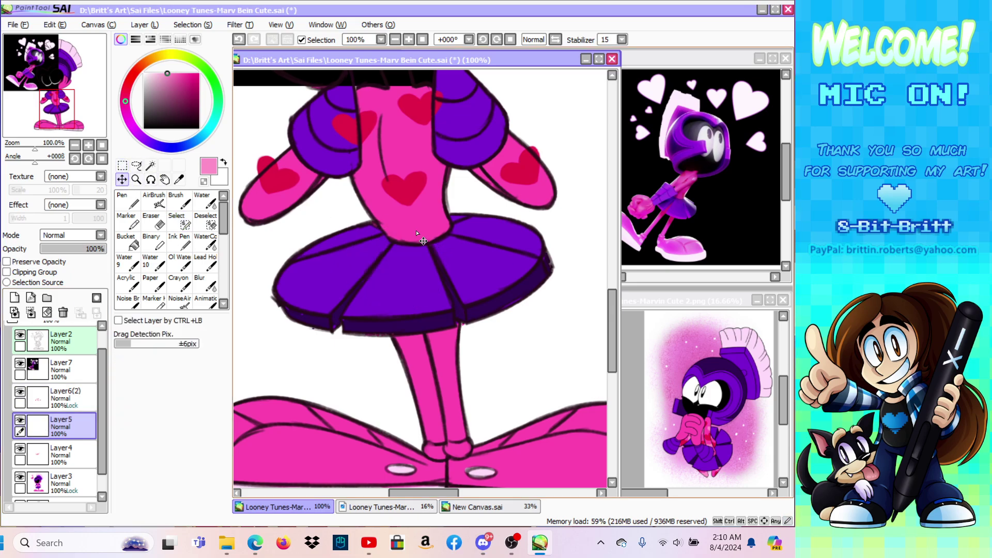
left_click_drag(331, 291, 345, 329)
left_click(239, 40)
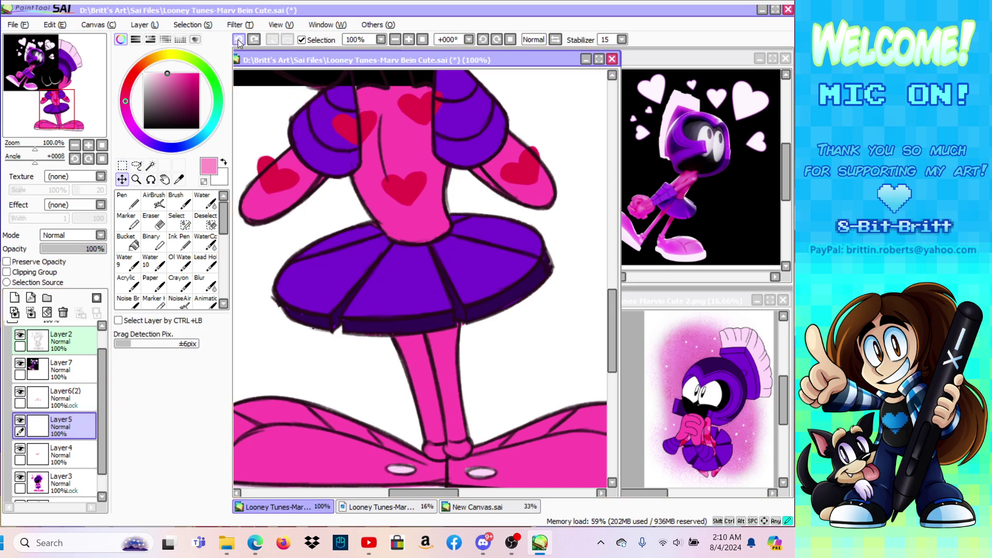
Step: Paste the copied heart as a new layer above Layer6(2)
left_click(52, 397)
left_click(54, 24)
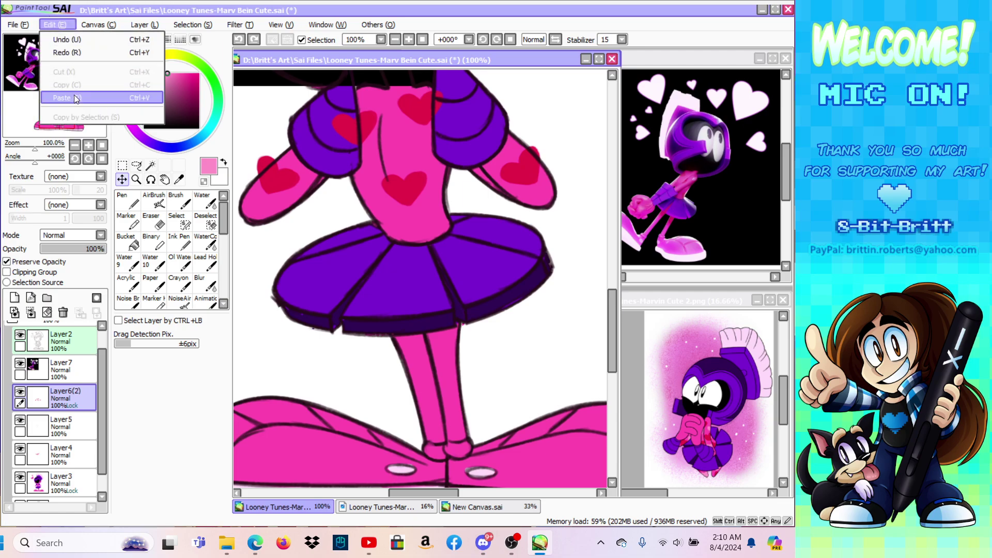
left_click(75, 94)
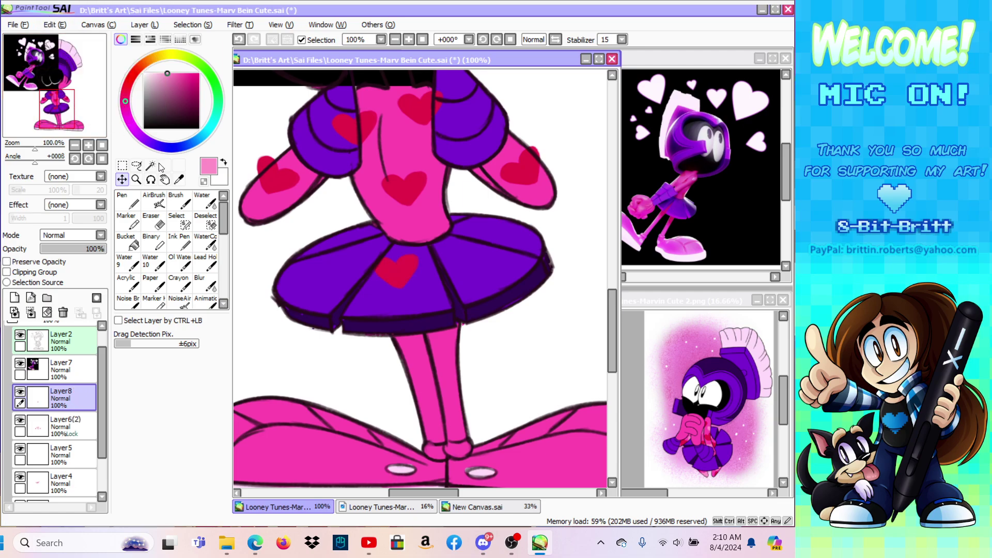
Step: Recolour the pasted skirt heart pale pink by preserving its layer's opacity and filling a selection around it
left_click(179, 221)
left_click_drag(363, 275, 381, 282)
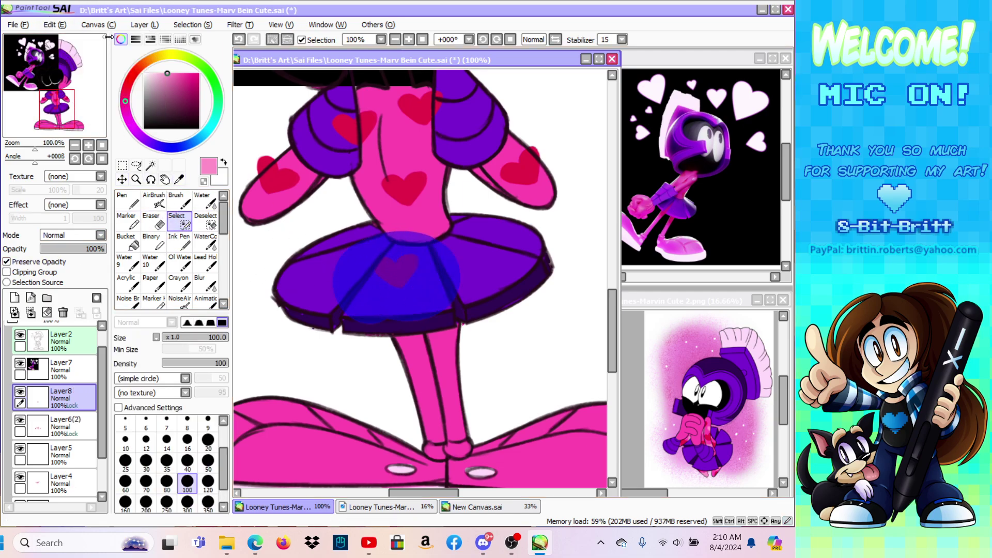
left_click(143, 25)
left_click(149, 164)
left_click(120, 178)
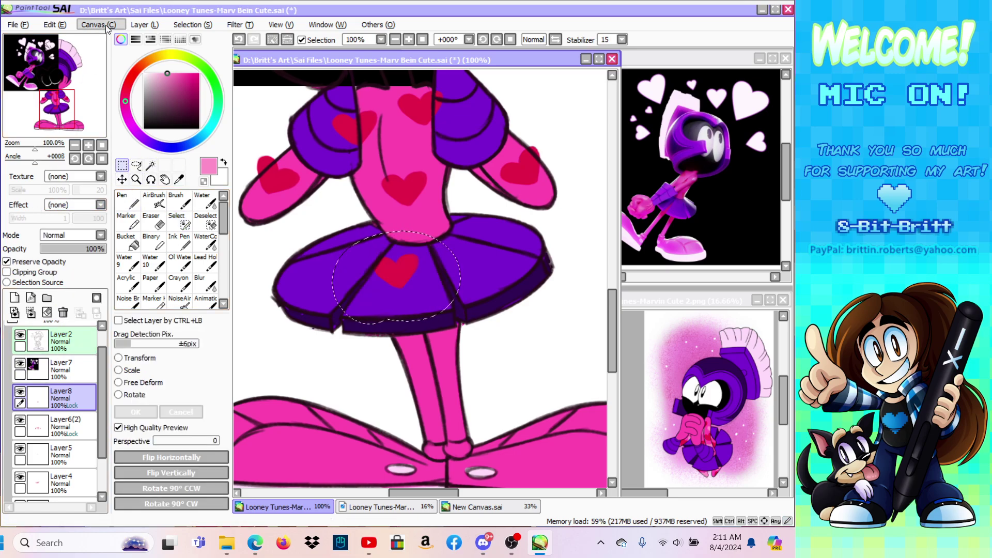
left_click(145, 24)
left_click(148, 163)
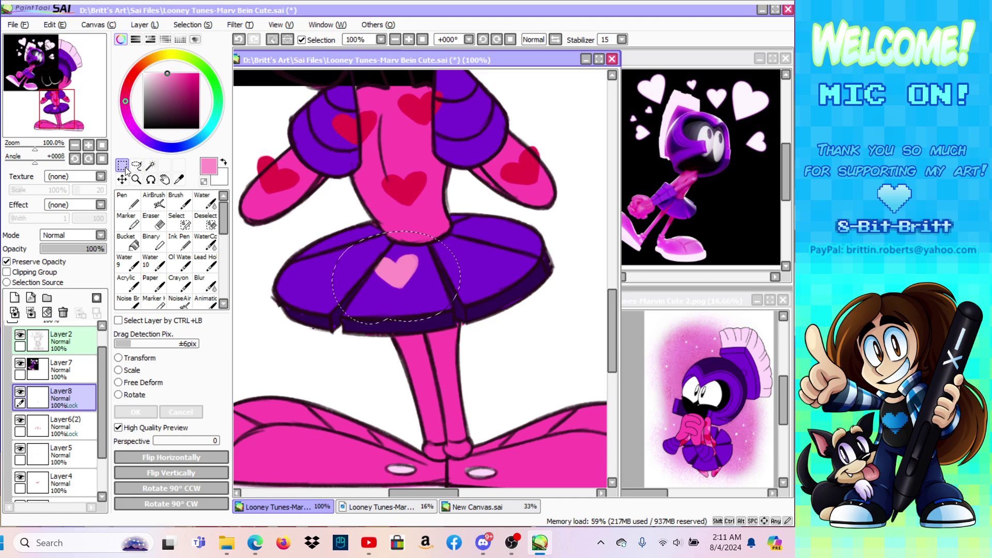
Step: Clear the selection and move the pale pink heart up to the middle of the chest
key("ctrl+d")
left_click(123, 180)
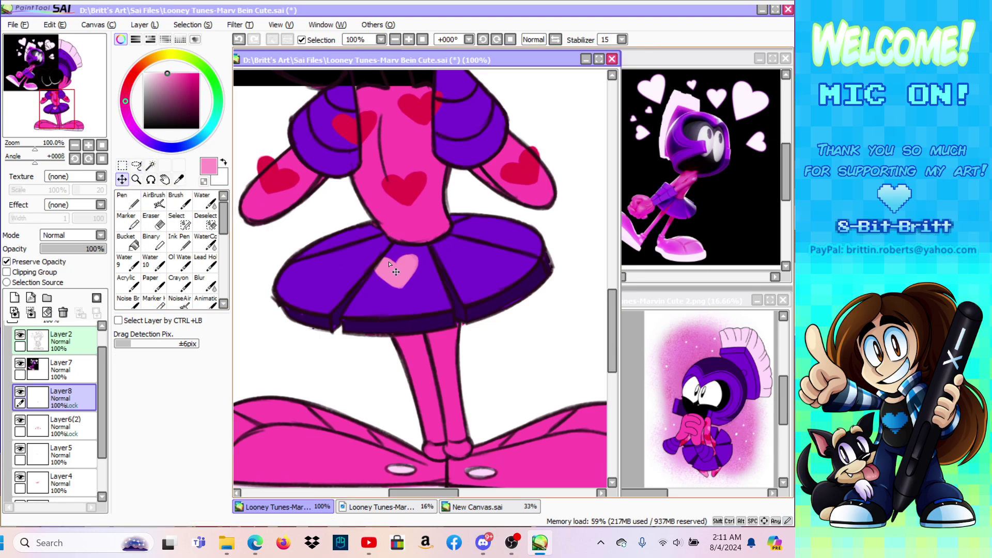
left_click_drag(398, 282, 387, 161)
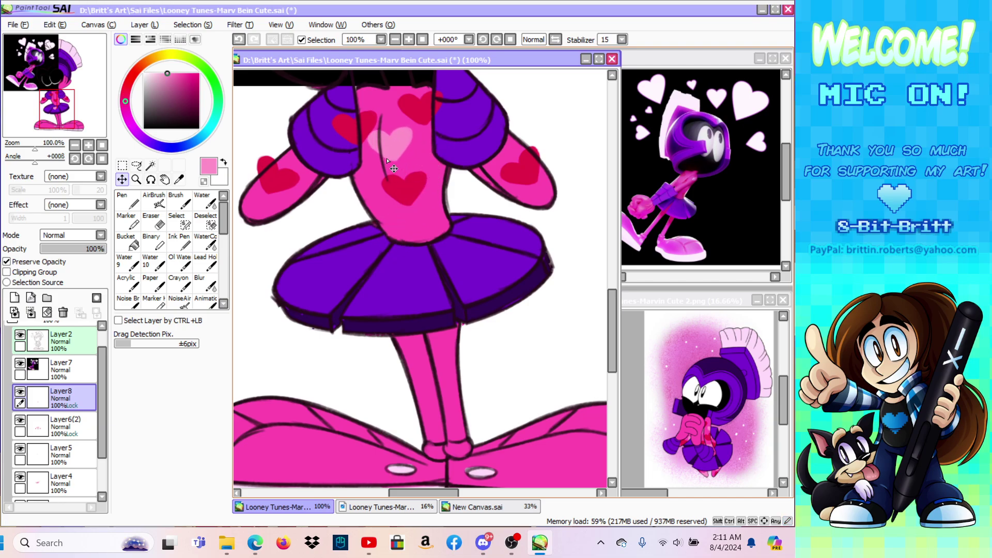
Step: Duplicate the pale pink chest heart's layer, move the copy to the lower right of the torso, and duplicate that layer again
left_click(145, 25)
left_click(147, 69)
left_click_drag(371, 253, 419, 337)
left_click(145, 25)
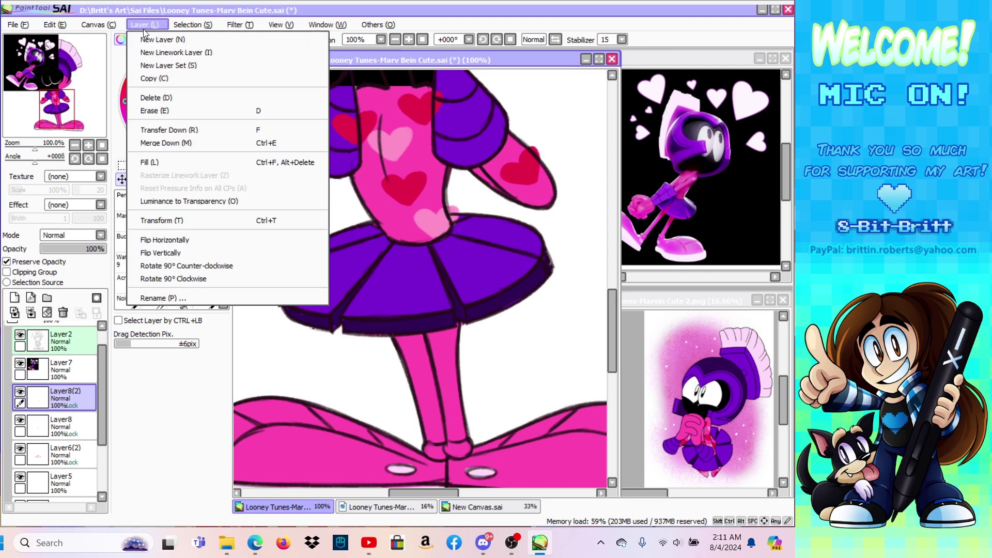
left_click(180, 77)
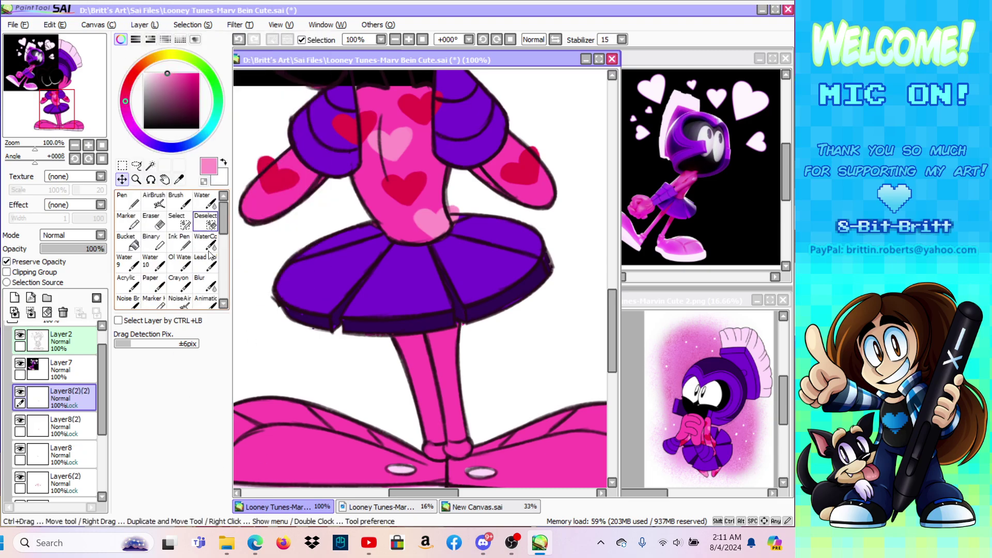
Step: Switch to the browser, skip the current song on the song requests page, and return to PaintTool SAI
left_click(254, 544)
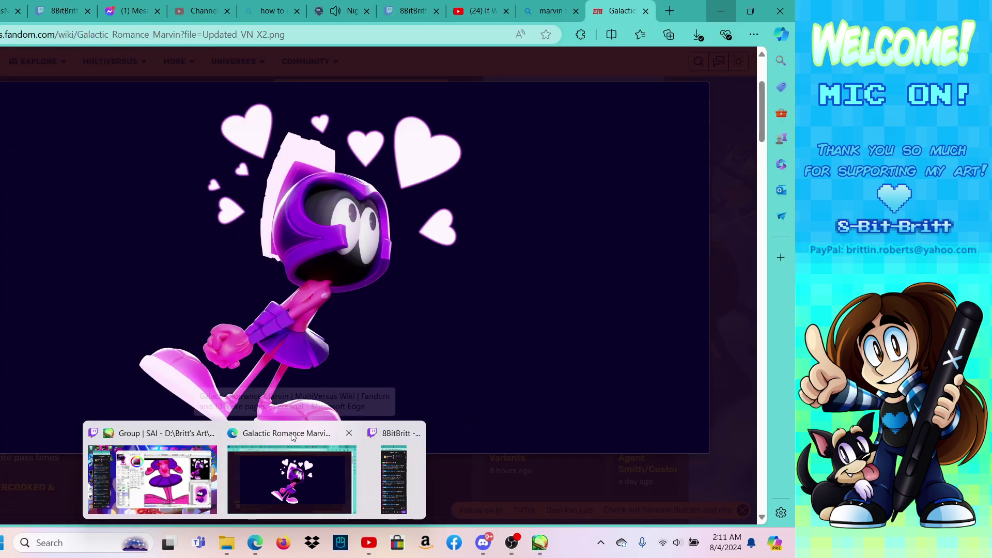
left_click(291, 467)
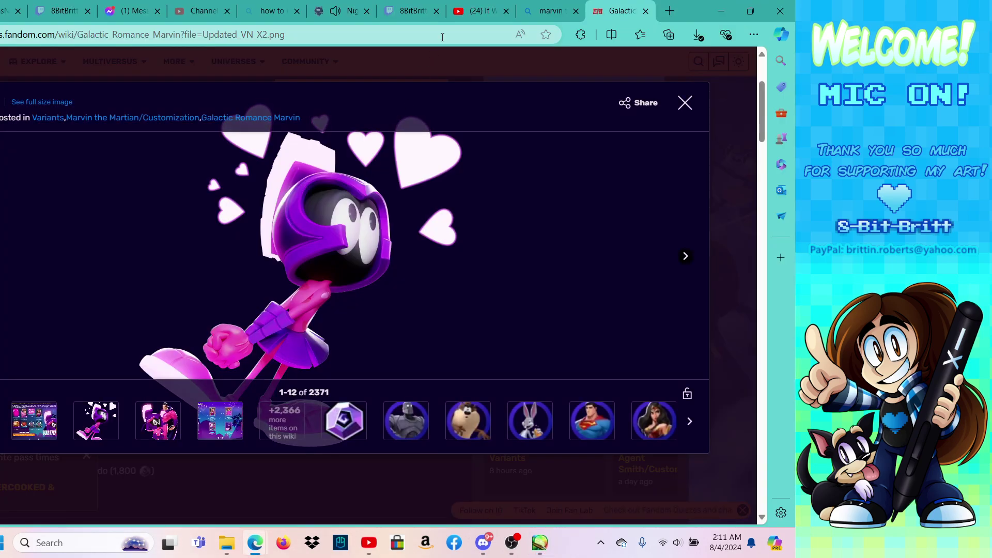
left_click(395, 12)
left_click(337, 12)
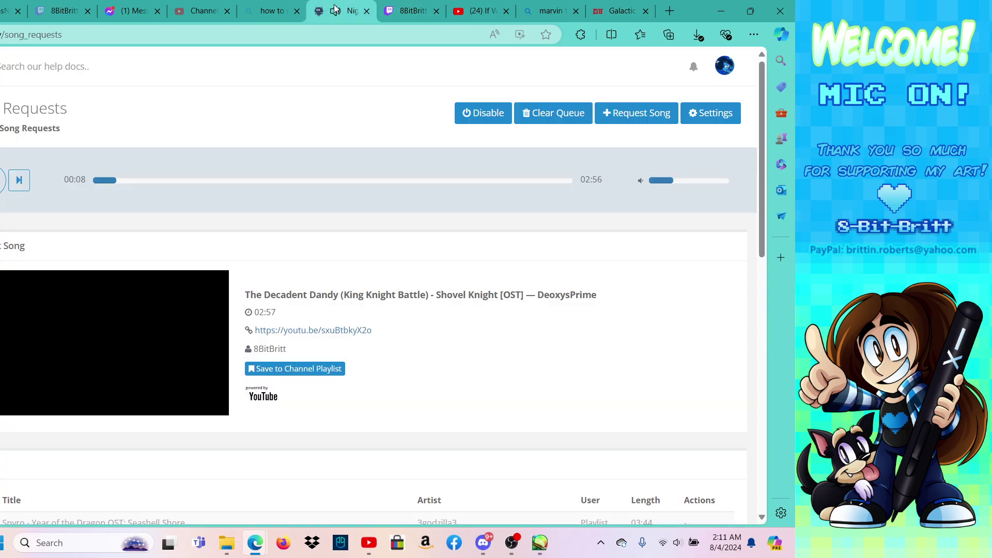
left_click(19, 179)
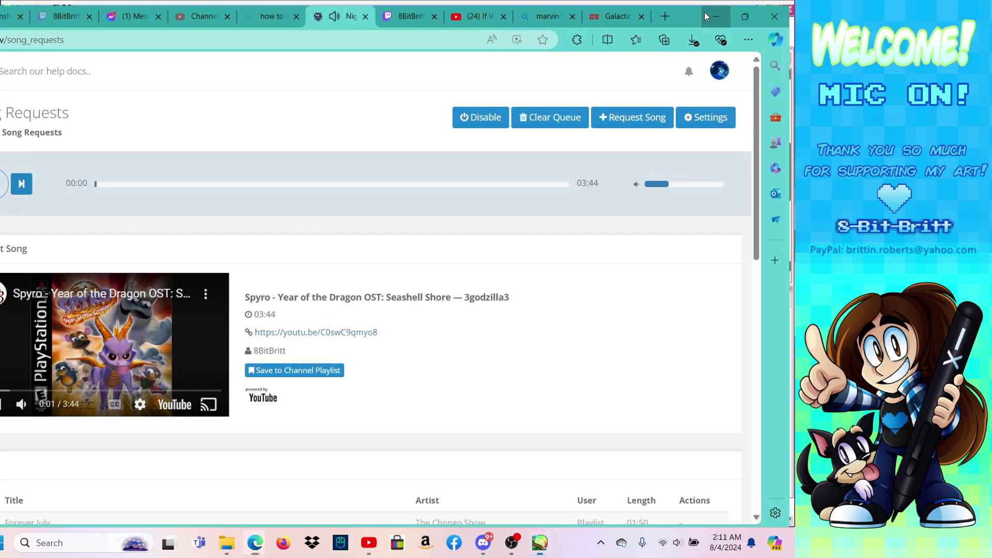
left_click(722, 11)
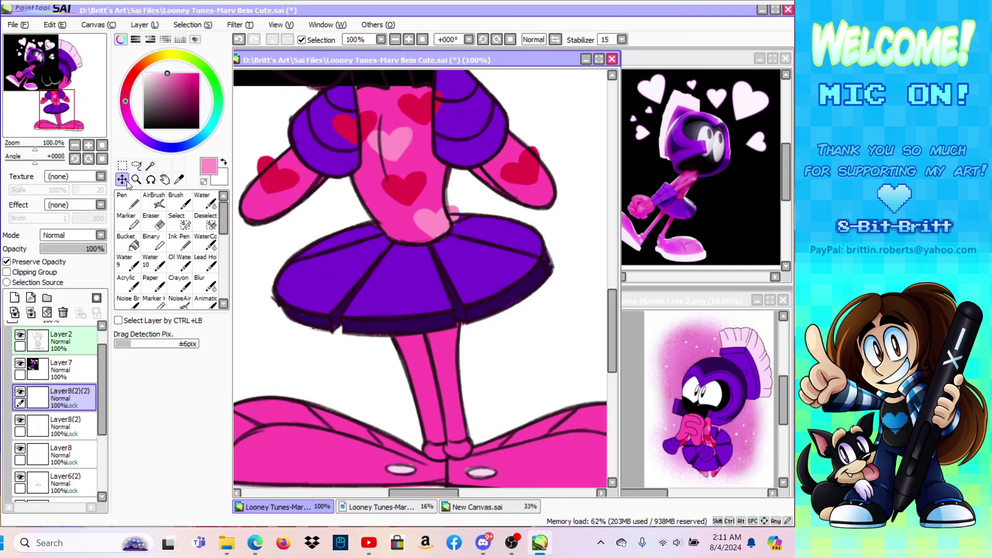
Step: Move the newest pale pink heart to the end of the left arm and transform it to follow the arm's angle
left_click_drag(340, 222, 267, 268)
left_click(122, 166)
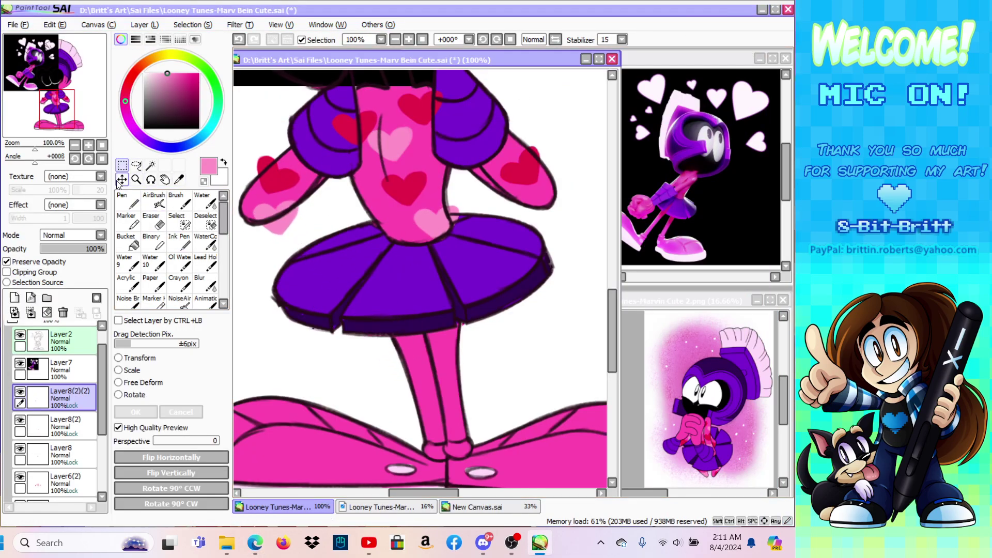
left_click(129, 358)
left_click_drag(376, 305, 302, 342)
left_click_drag(281, 237, 277, 237)
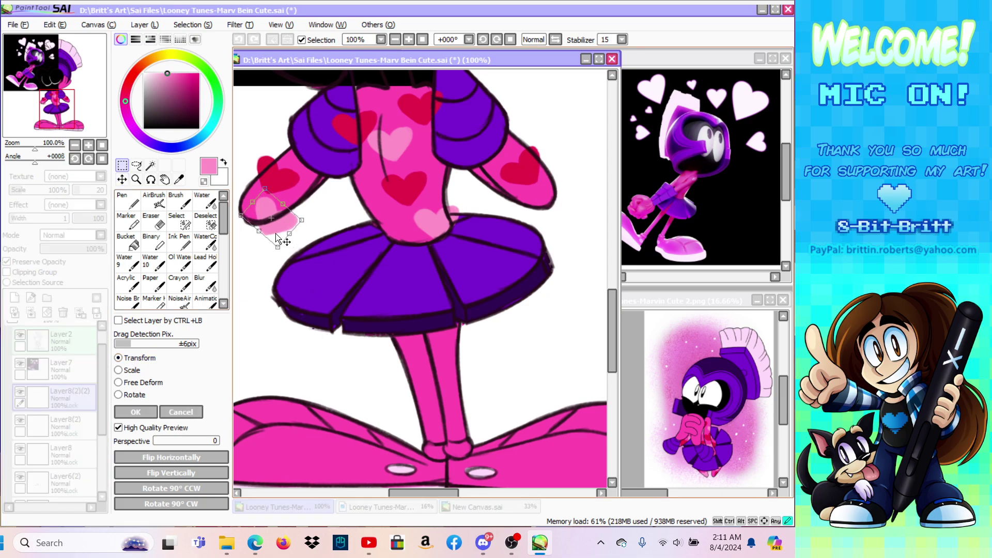
left_click(136, 412)
Step: Duplicate the left arm's pale pink heart layer and transform the copy into place at the end of the right arm
left_click(145, 23)
left_click(159, 78)
left_click(134, 357)
left_click_drag(303, 240, 561, 197)
mouse_move(529, 227)
left_mouse_down()
mouse_move(537, 218)
mouse_move(528, 218)
left_mouse_up()
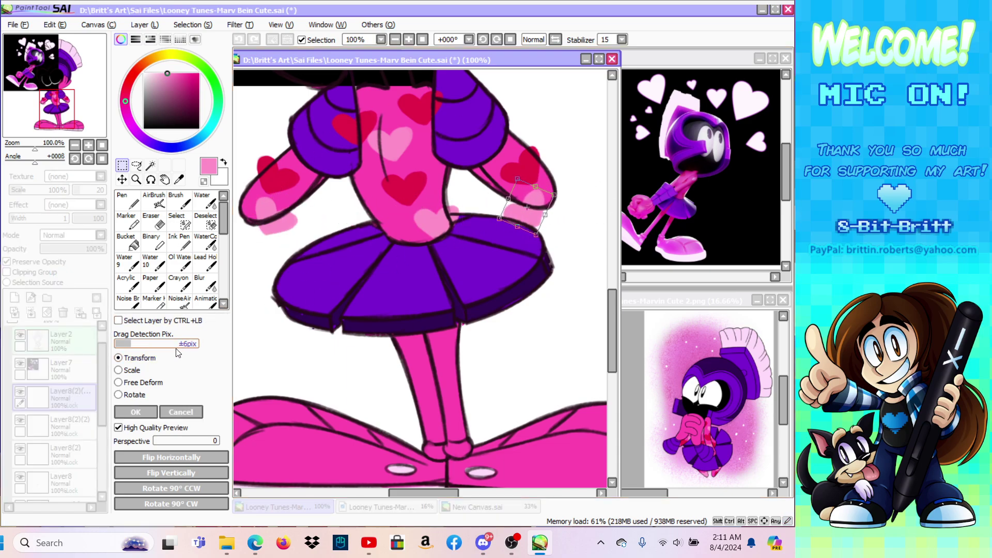
left_click(136, 411)
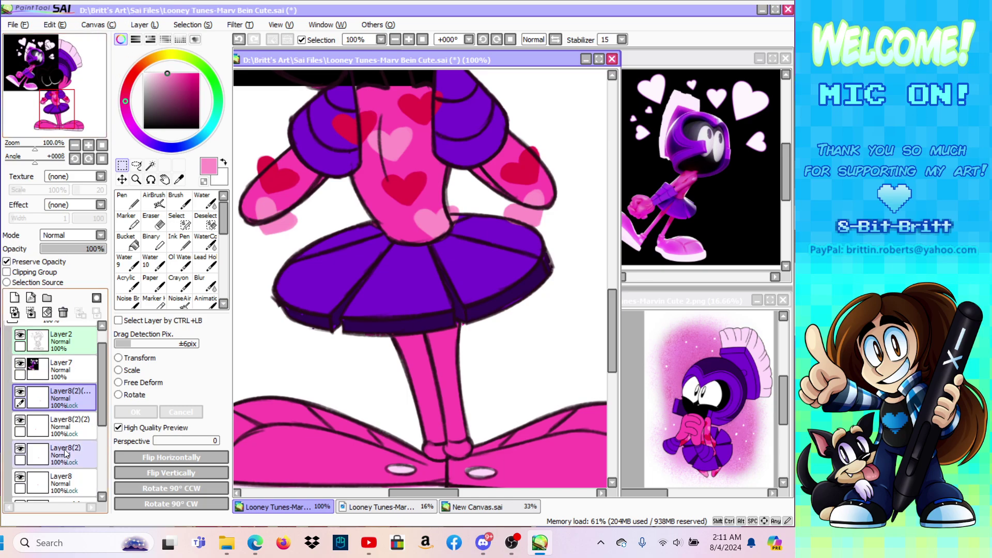
Step: Duplicate Layer8 and move the copied pale pink heart to the lower left edge of the torso, just above the skirt
left_click_drag(102, 388, 102, 416)
left_click(62, 427)
left_click(140, 24)
left_click(146, 60)
left_click(122, 180)
left_click_drag(396, 242, 423, 305)
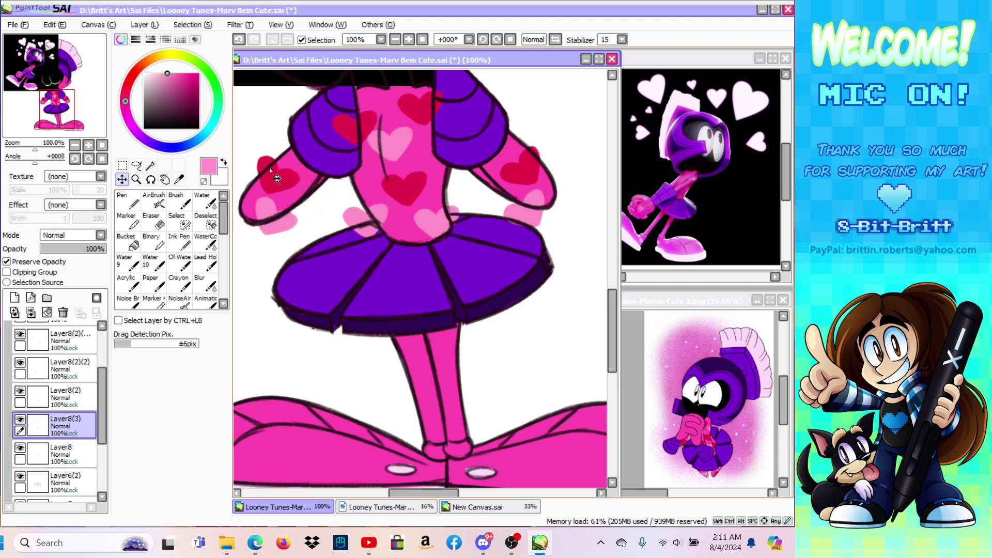
Step: Merge all the pale pink heart layers down, one after another, into Layer6(2)
left_click(62, 338)
left_click(144, 24)
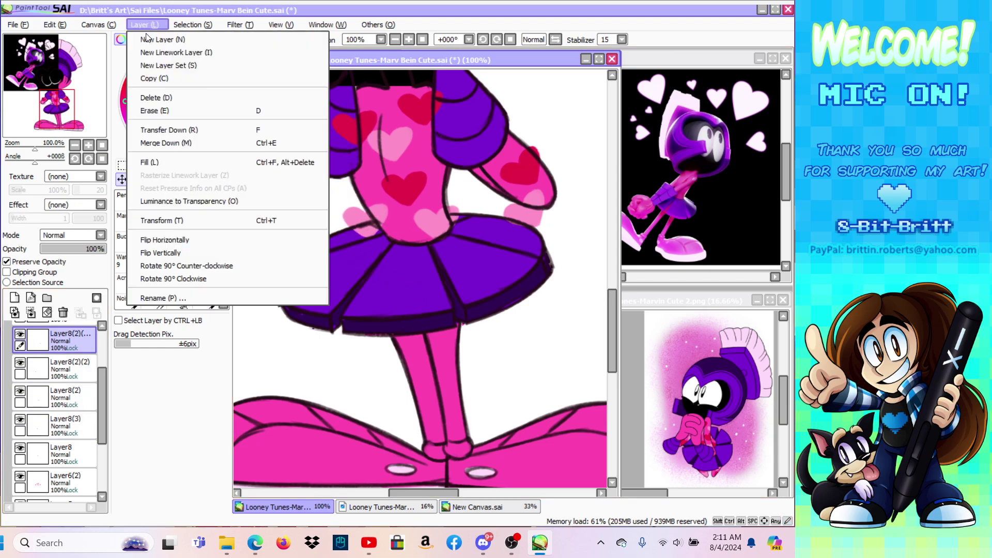
left_click(153, 143)
left_click(144, 24)
left_click(165, 142)
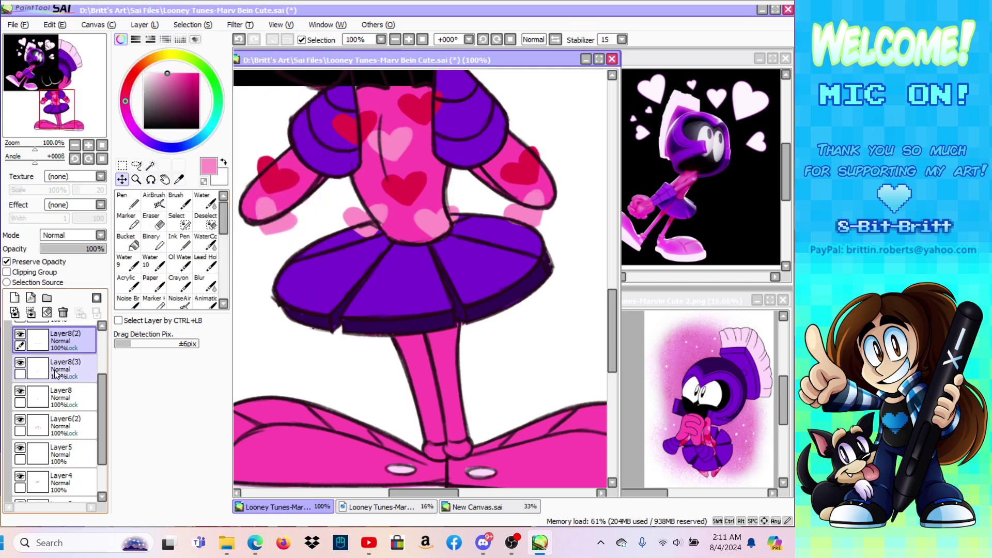
left_click(145, 24)
left_click(155, 142)
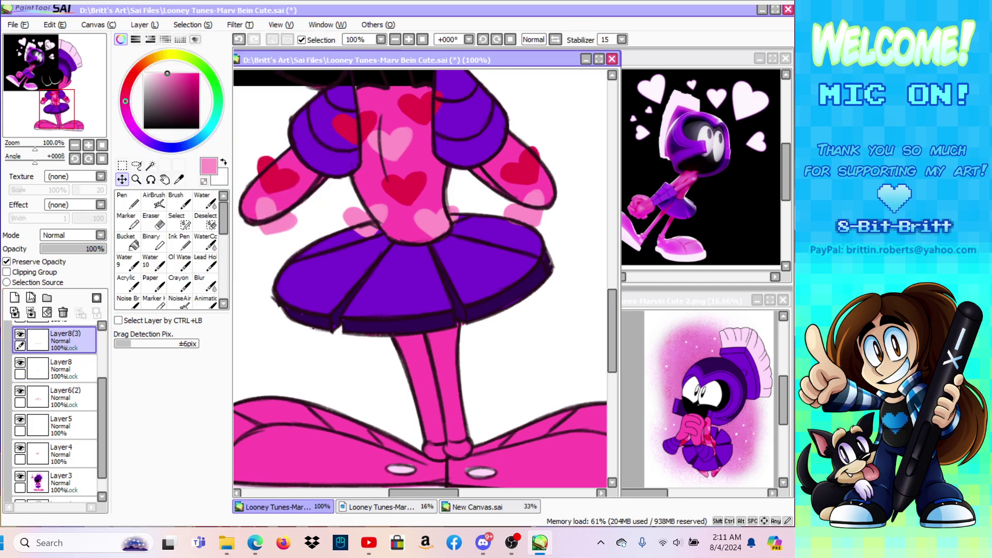
left_click(145, 25)
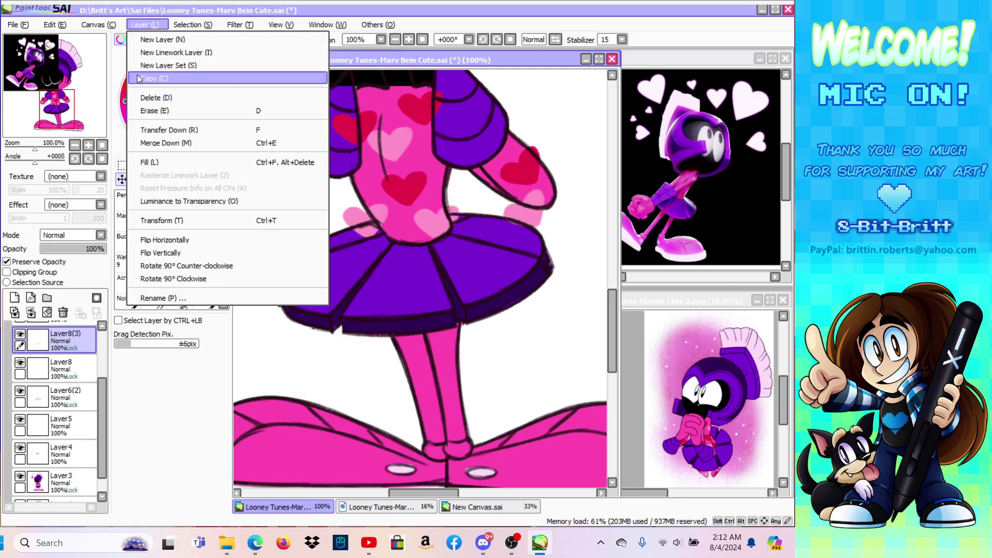
left_click(153, 142)
left_click(144, 25)
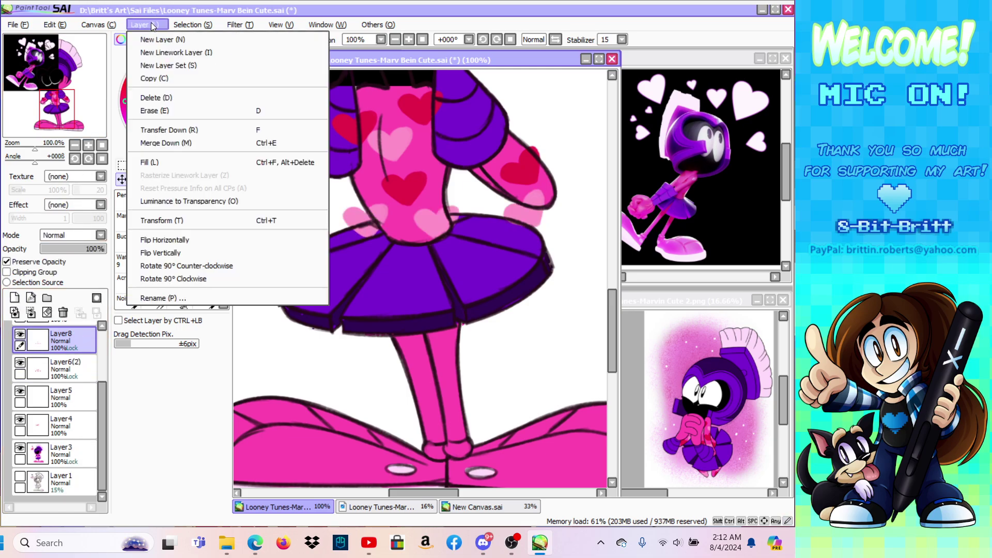
left_click(153, 143)
Step: Merge Layer5 and Layer4 down into Layer3 and clip the Layer6(2) hearts to it
left_click(35, 272)
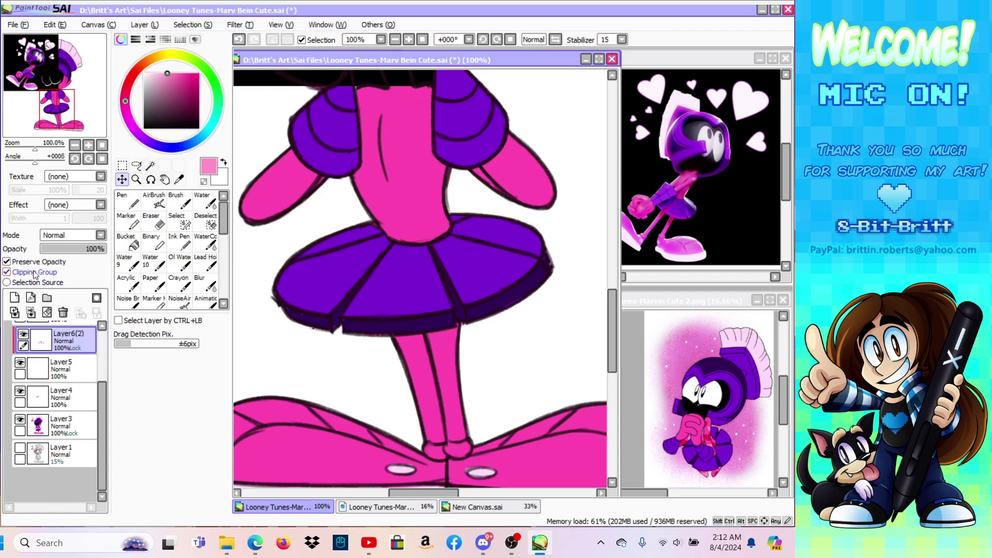
left_click(35, 273)
left_click(37, 367)
left_click(145, 25)
left_click(153, 142)
left_click(145, 24)
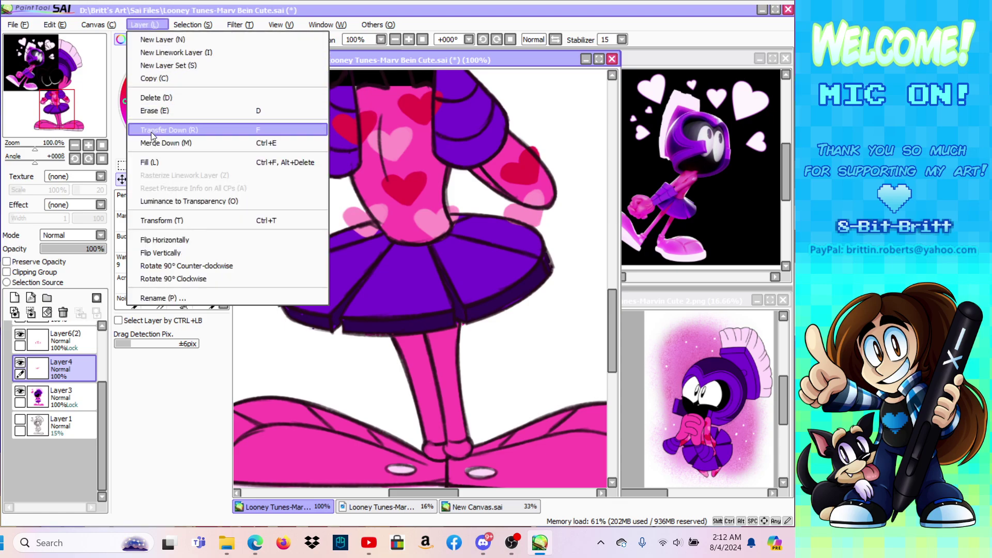
left_click(152, 140)
left_click(34, 272)
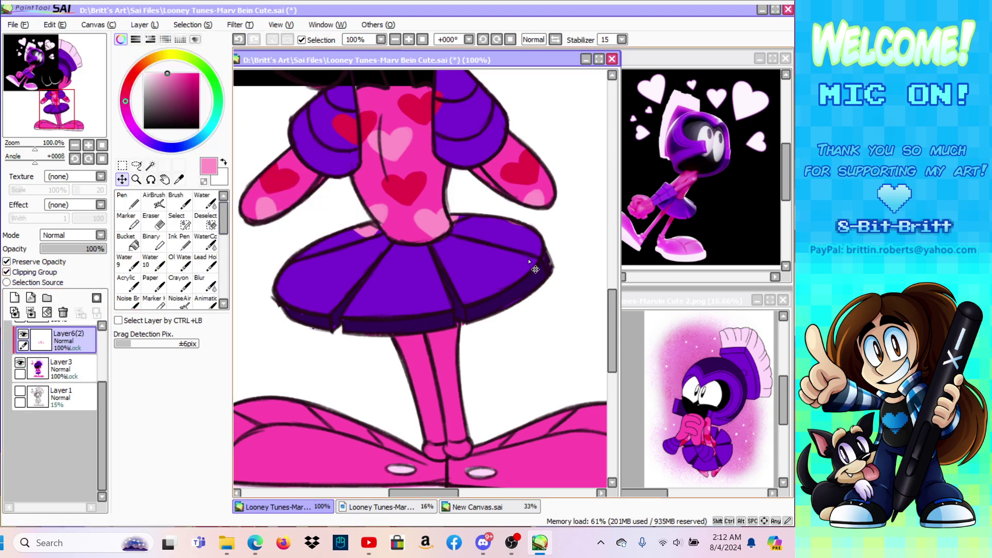
Step: Hide the Layer7 reference image and move its layer above Layer2
left_click_drag(609, 292, 604, 250)
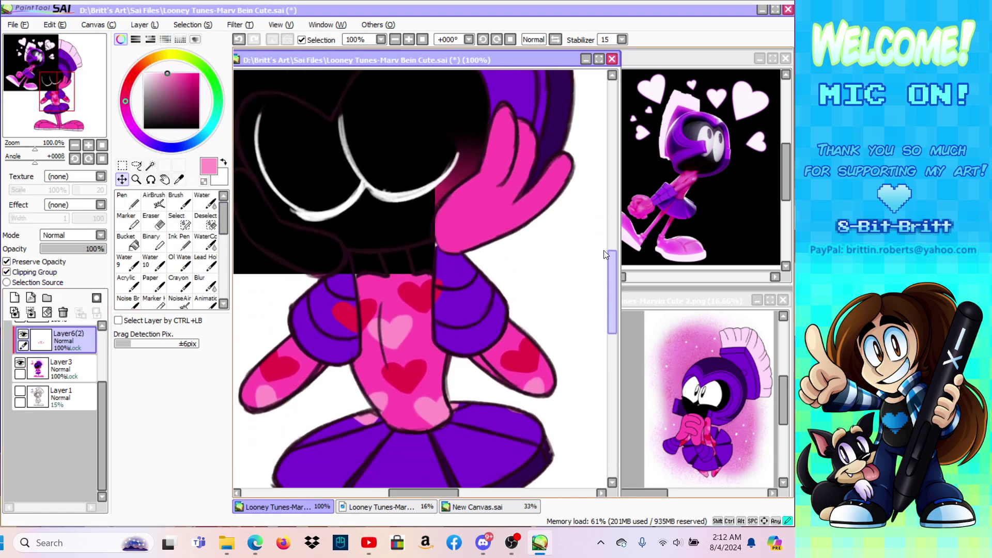
left_click_drag(100, 394, 99, 349)
left_click(20, 378)
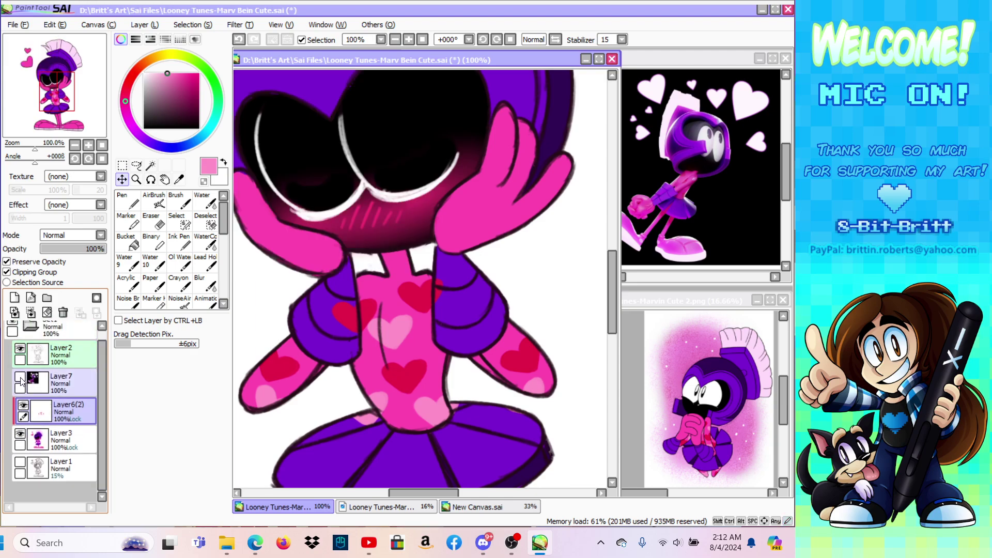
left_click(20, 378)
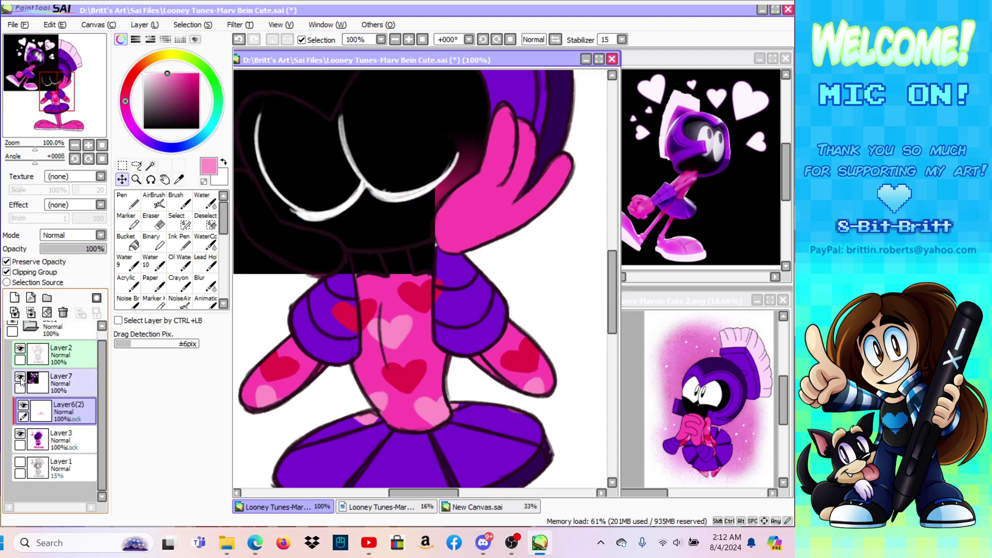
left_click(20, 377)
left_click_drag(69, 382, 71, 349)
Step: Erase the heart parts overlapping the sleeves and skirt on Layer6(2) using a transparent Pen at size 40
left_click(128, 200)
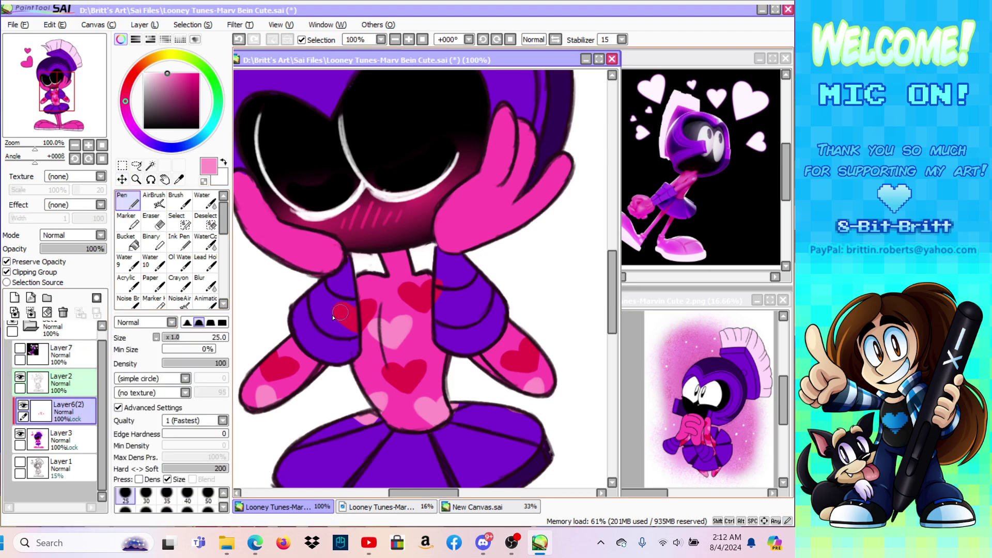
left_click(188, 496)
mouse_move(336, 309)
left_mouse_down()
mouse_move(339, 294)
mouse_move(342, 344)
left_mouse_up()
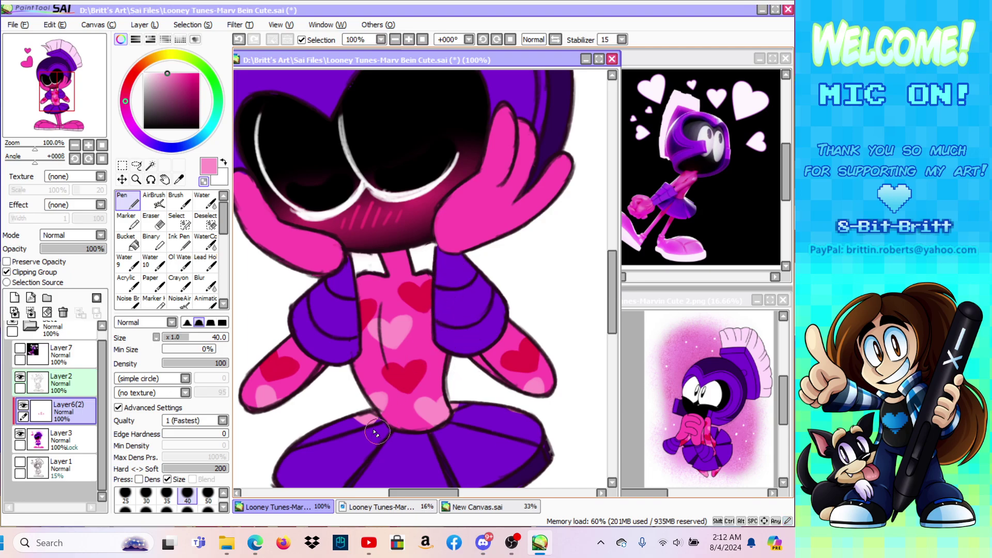
mouse_move(454, 399)
left_mouse_down()
mouse_move(526, 414)
mouse_move(541, 432)
mouse_move(506, 413)
mouse_move(556, 473)
left_mouse_up()
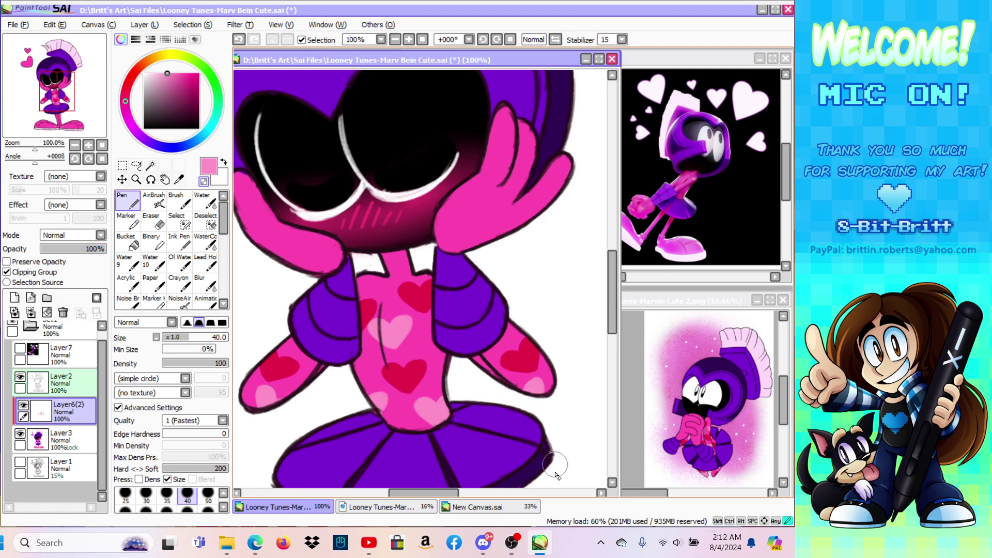
Step: Sample the dark purple of the skirt's underside and ready the Pen at size 25 on Layer3
left_click_drag(610, 287, 609, 343)
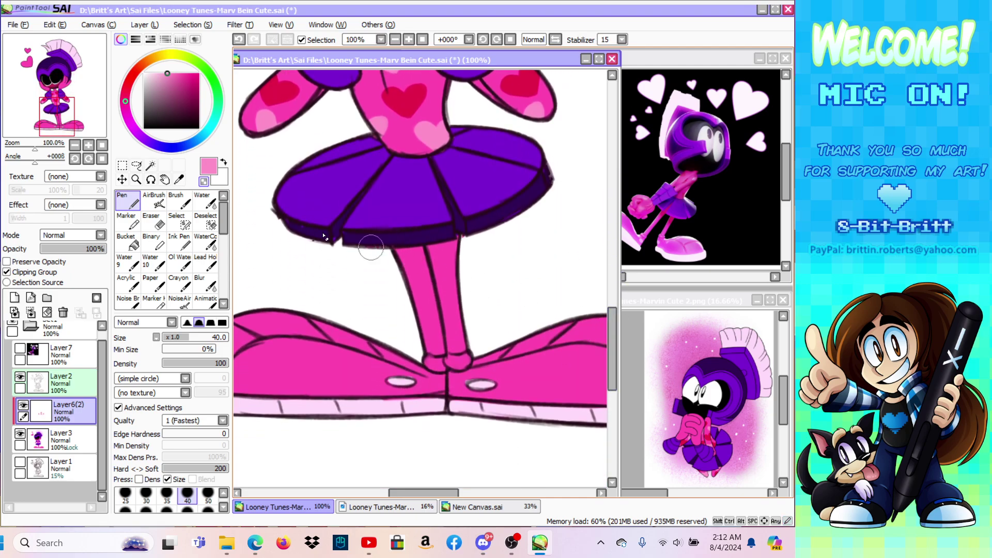
left_click(179, 180)
left_click(375, 239)
left_click(128, 200)
left_click(125, 493)
left_click(65, 438)
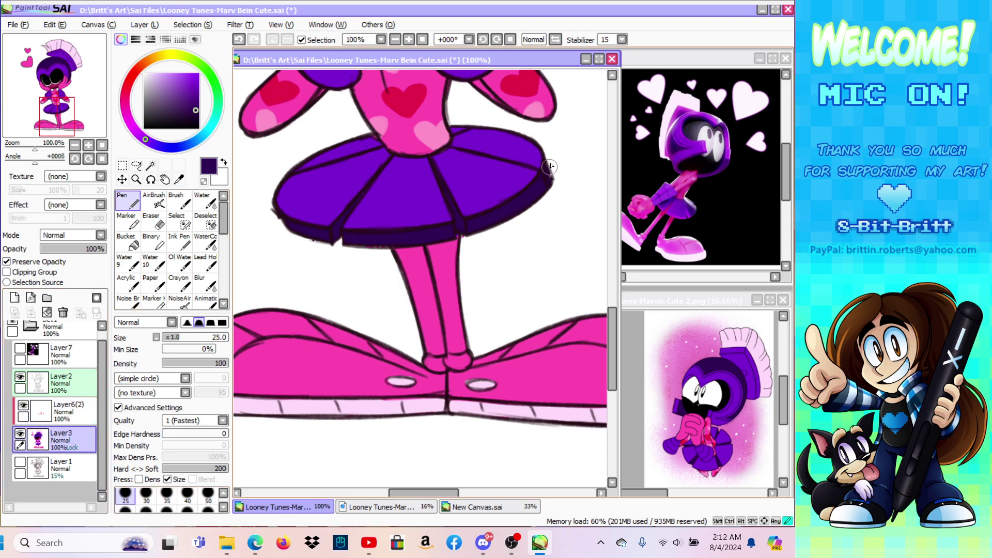
Step: Recolour the two floating hearts on Layer3 by selecting around them and filling with the red sampled from a body heart
left_click(136, 179)
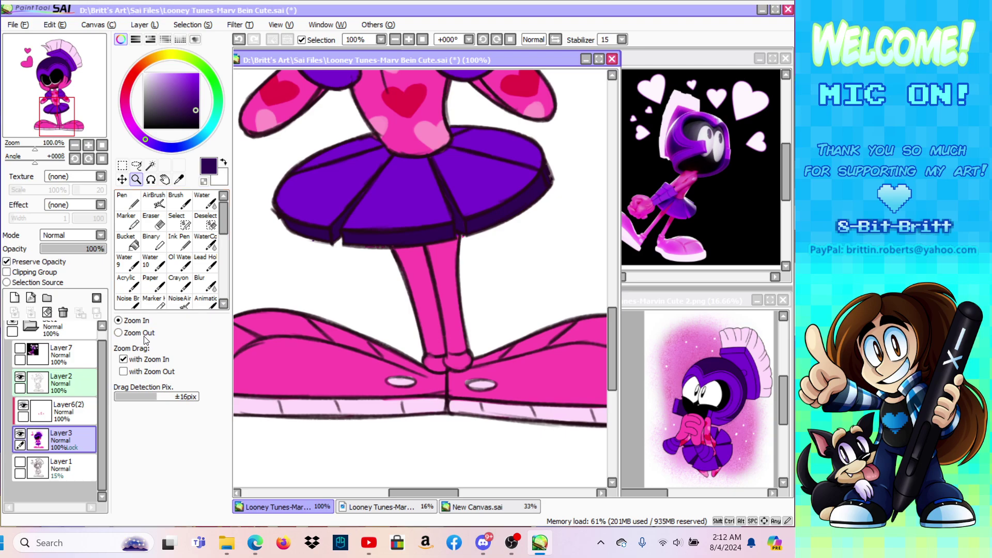
left_click(373, 378)
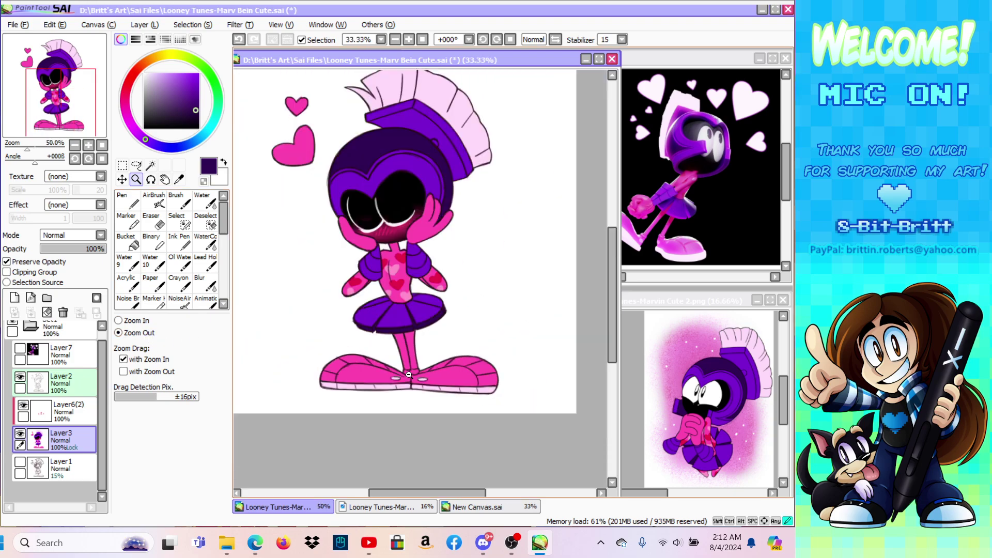
left_click(605, 308)
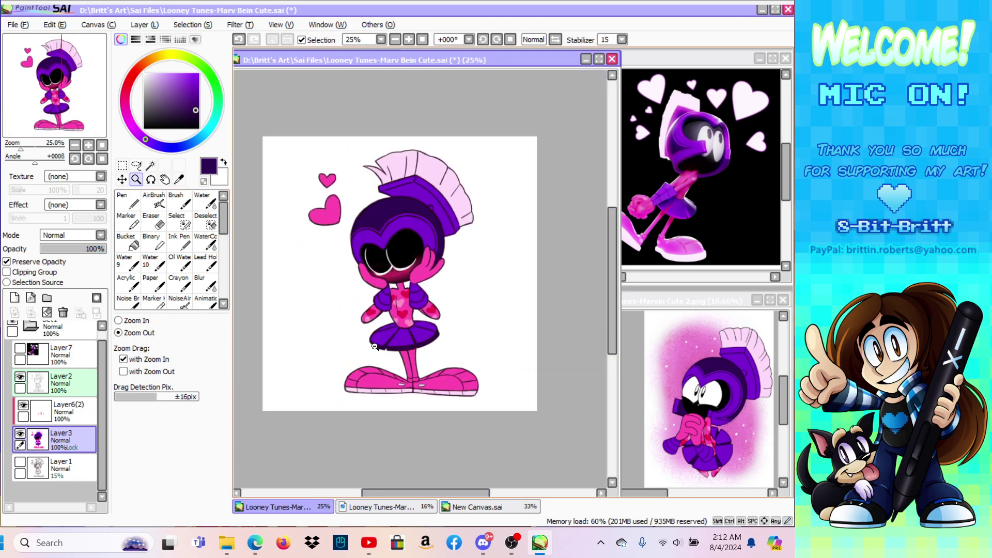
left_click(118, 320)
left_click(376, 316)
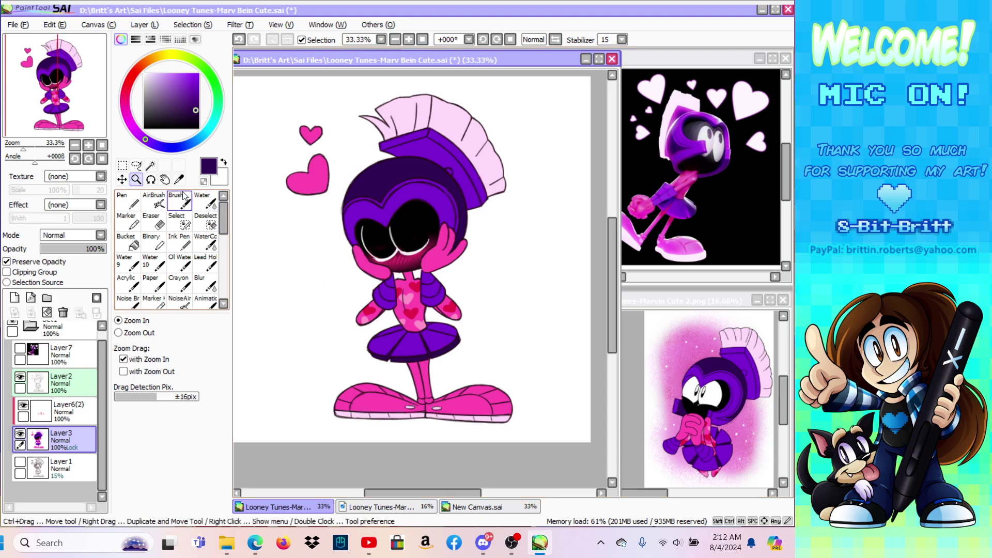
left_click(180, 181)
left_click(416, 309)
left_click(177, 222)
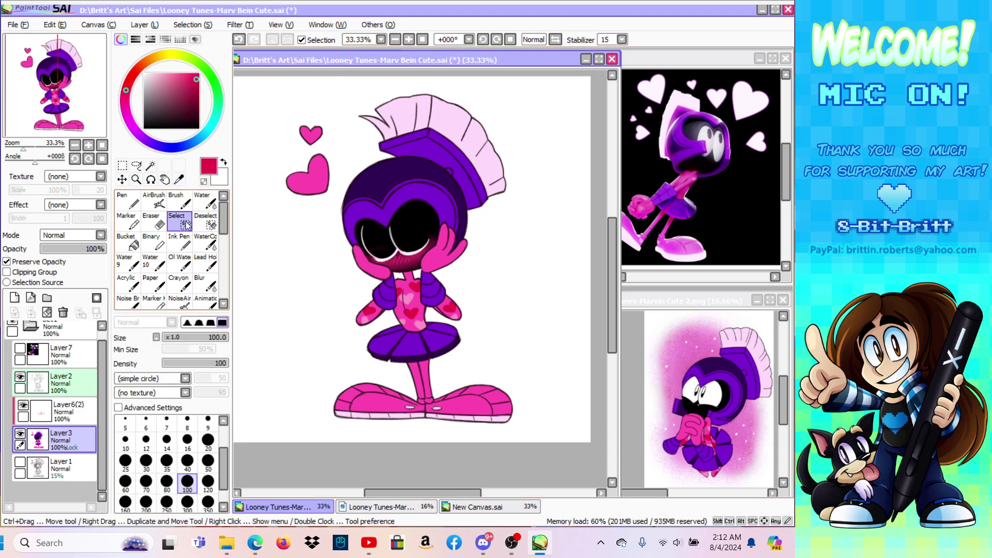
mouse_move(302, 186)
left_mouse_down()
mouse_move(322, 166)
mouse_move(319, 195)
left_mouse_up()
left_click_drag(296, 139, 295, 148)
left_click(140, 25)
left_click(202, 161)
key("m")
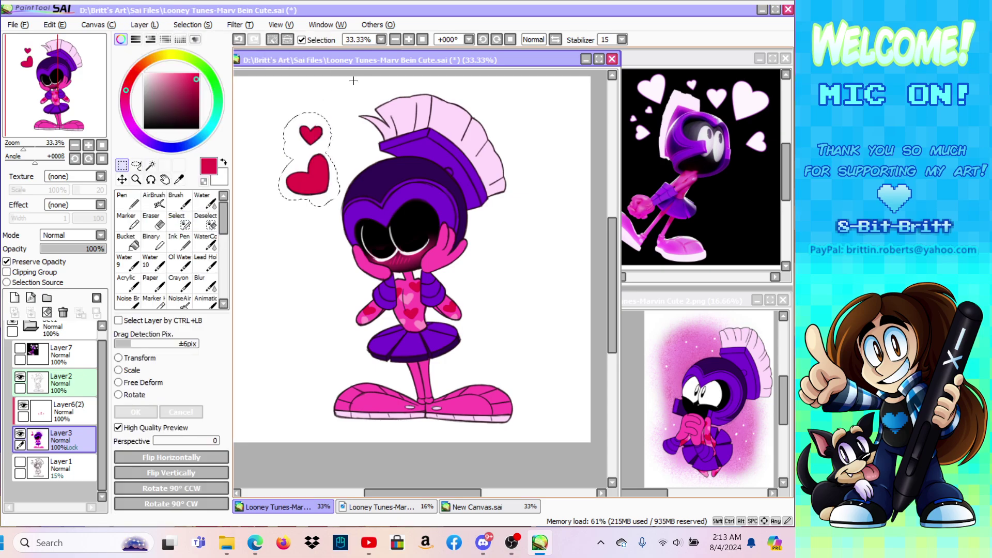
Step: Fill the selected floating hearts on Layer3 with a pale pink
left_click(127, 118)
left_click(151, 74)
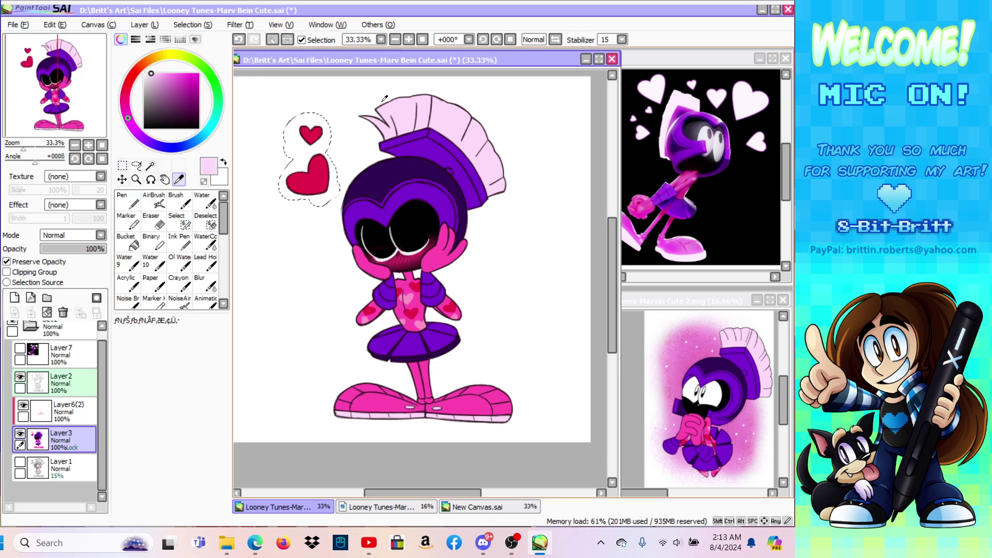
left_click(146, 24)
left_click(153, 142)
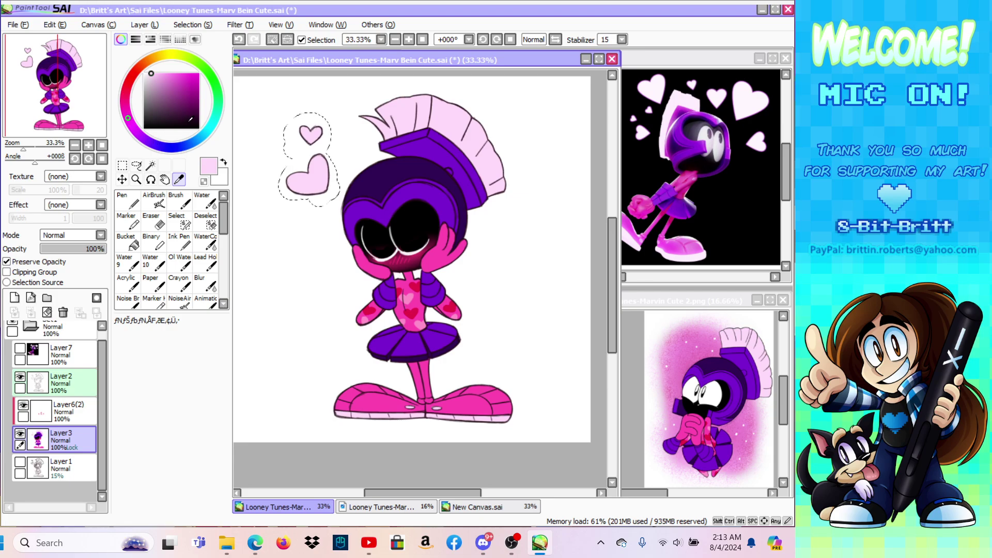
left_click(122, 167)
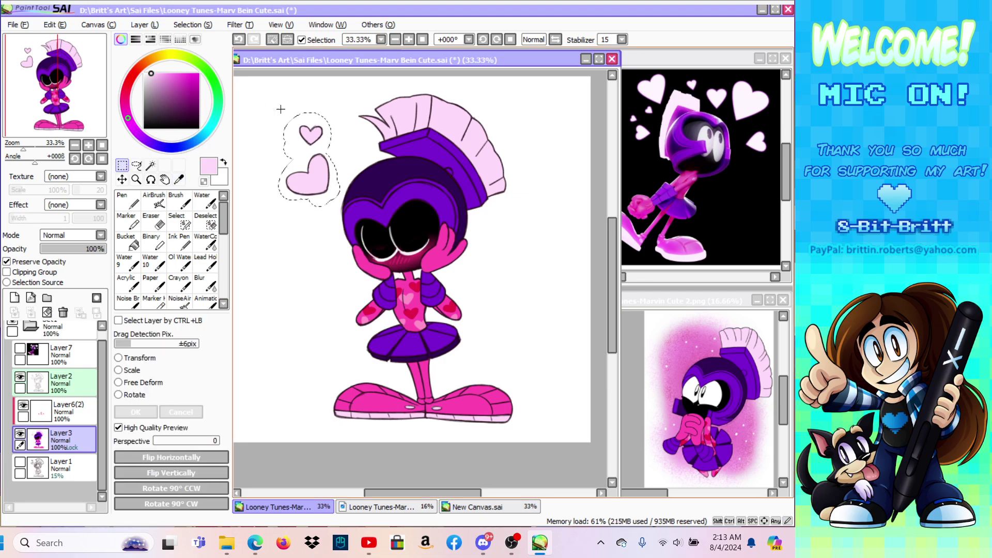
Step: Recolour the outlines of the two floating hearts on Layer2 in a darker pink with opacity preserved, and clear the selection
left_click(48, 385)
left_click(172, 78)
left_click(21, 262)
left_click(144, 24)
left_click(146, 162)
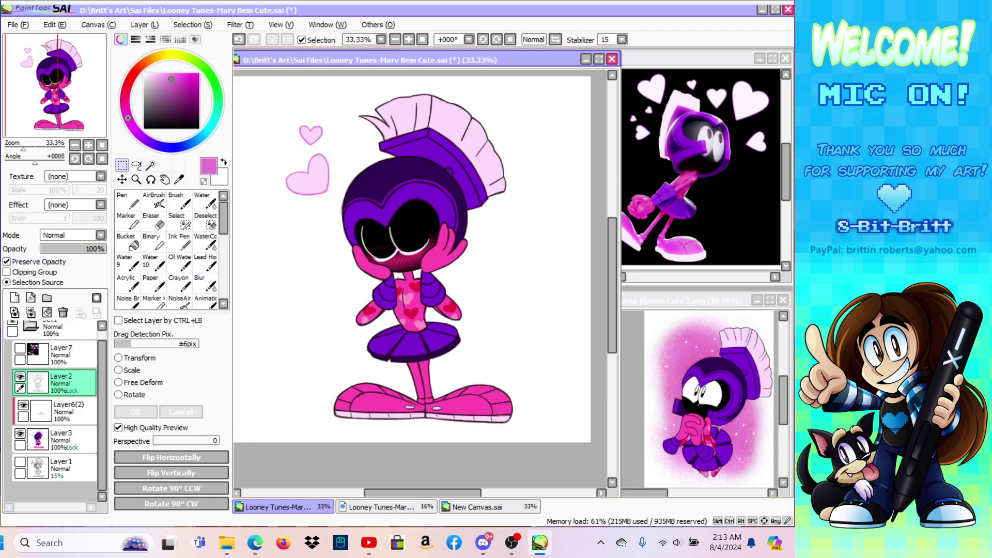
Step: Save the Marvin drawing and close both reference images, discarding the changes to New Canvas.sai
left_click(18, 24)
left_click(45, 106)
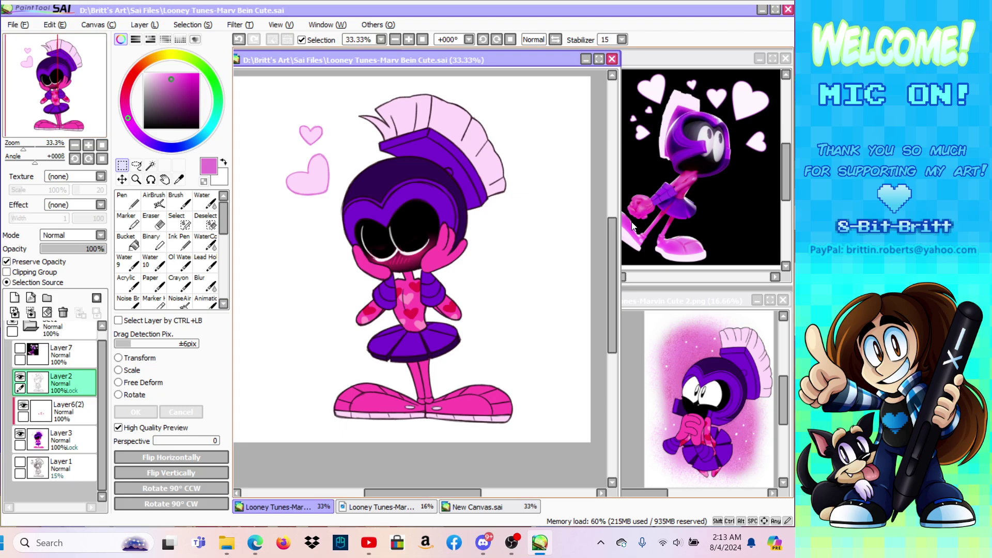
left_click_drag(716, 300, 674, 295)
left_click(741, 296)
left_click(731, 58)
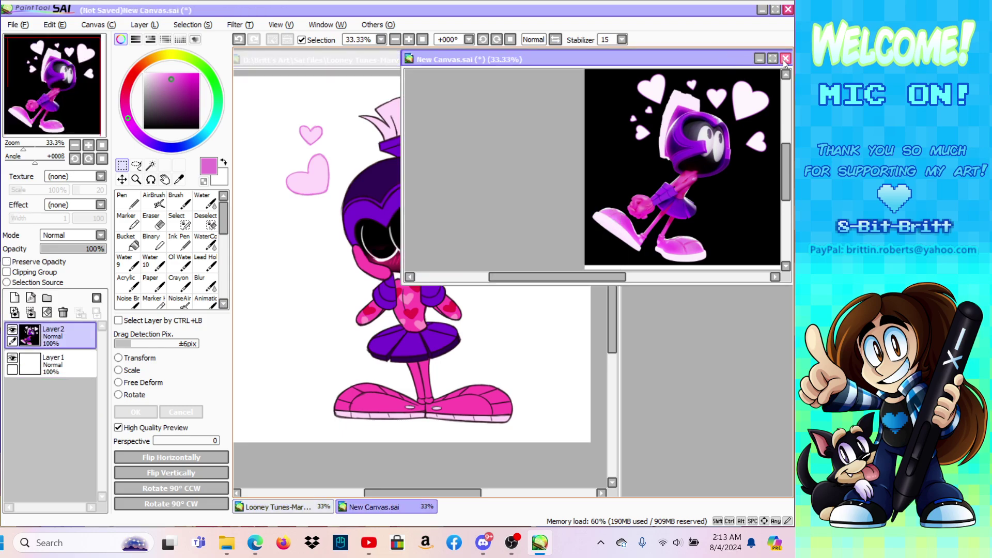
left_click(785, 59)
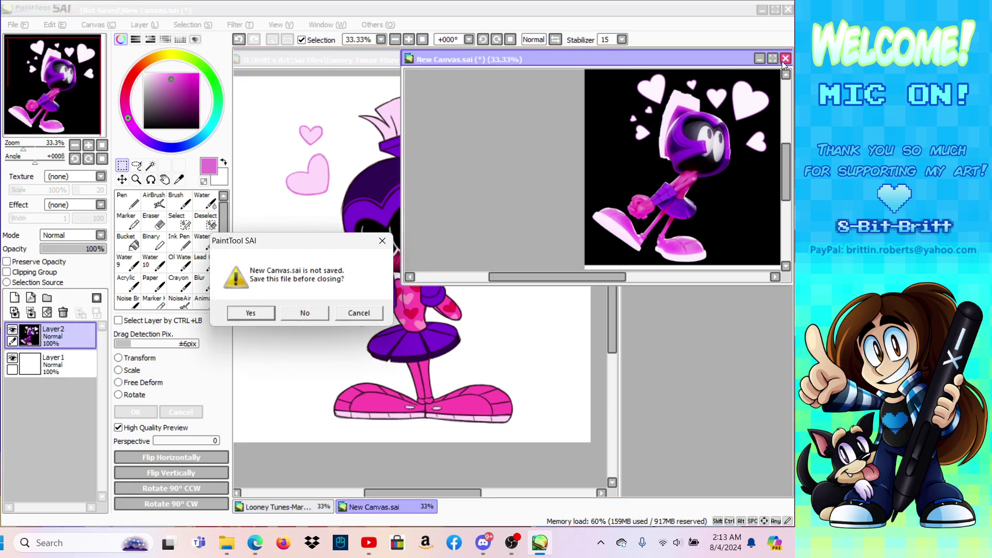
left_click(304, 314)
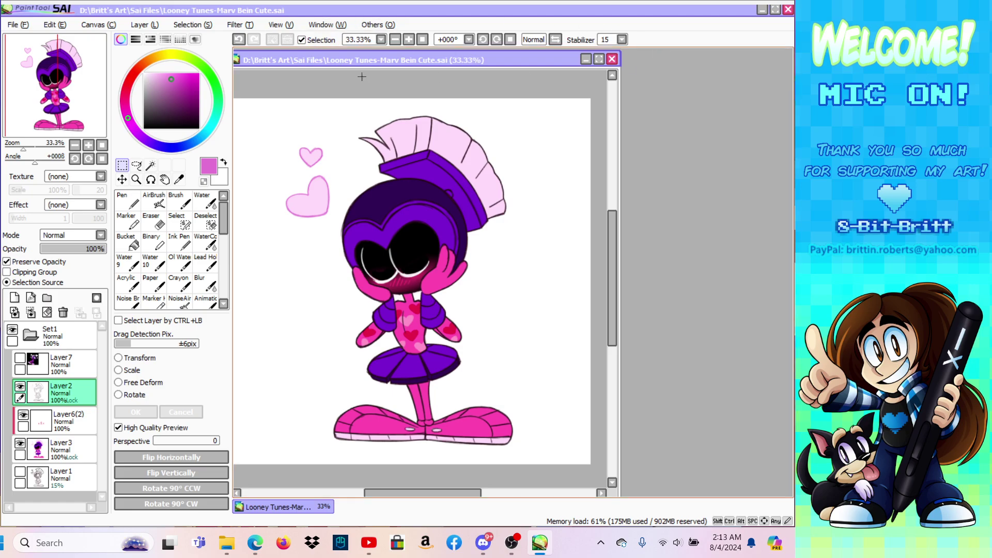
left_click(20, 24)
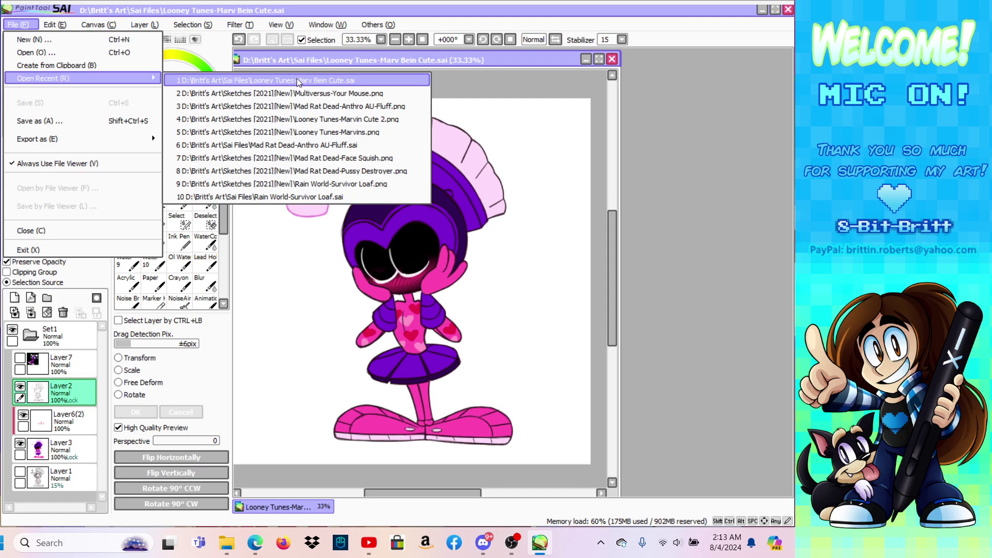
mouse_move(97, 24)
left_click(271, 13)
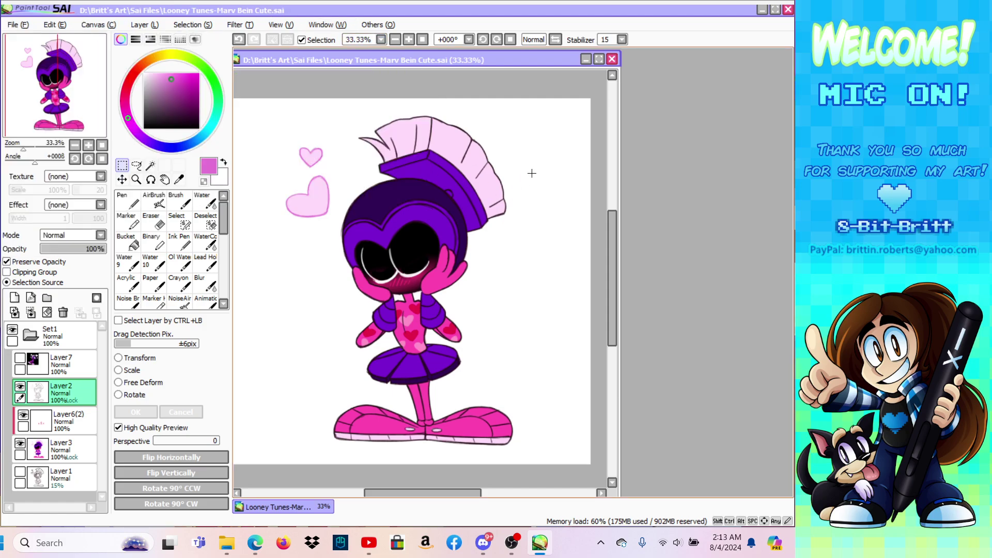
Step: Close the Marvin drawing, switch to OBS and make the BRB Prev 3 2 source visible in the Art Stream scene
left_click(612, 59)
left_click(511, 543)
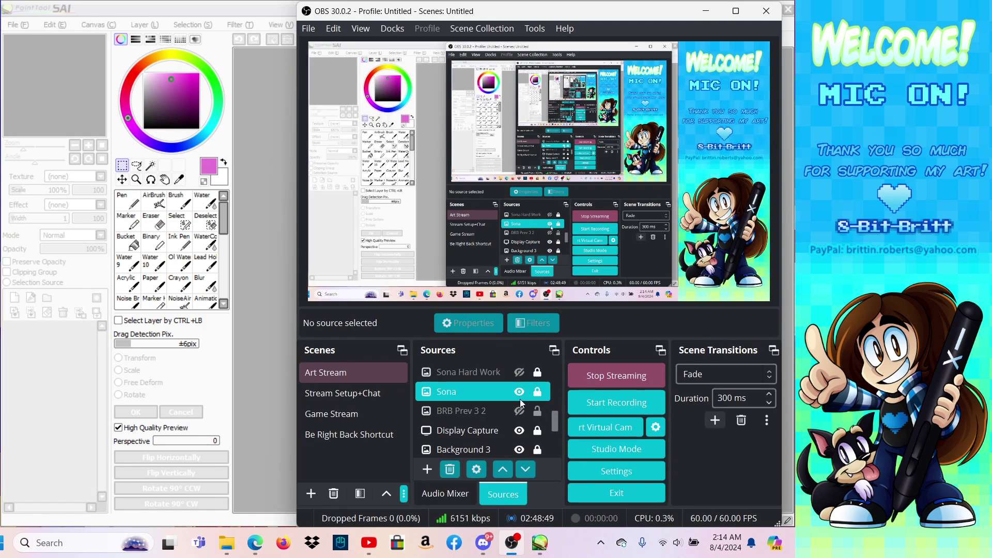
left_click(520, 410)
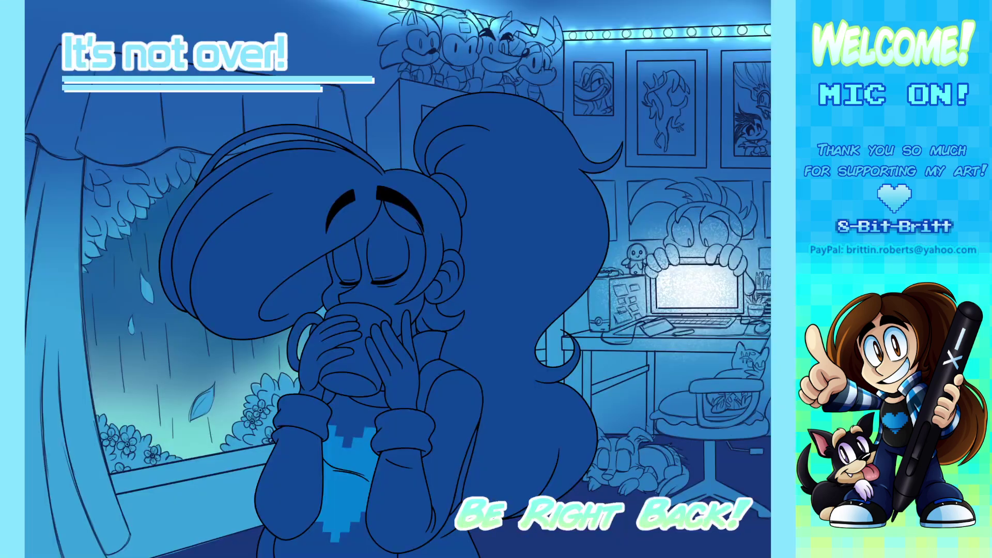